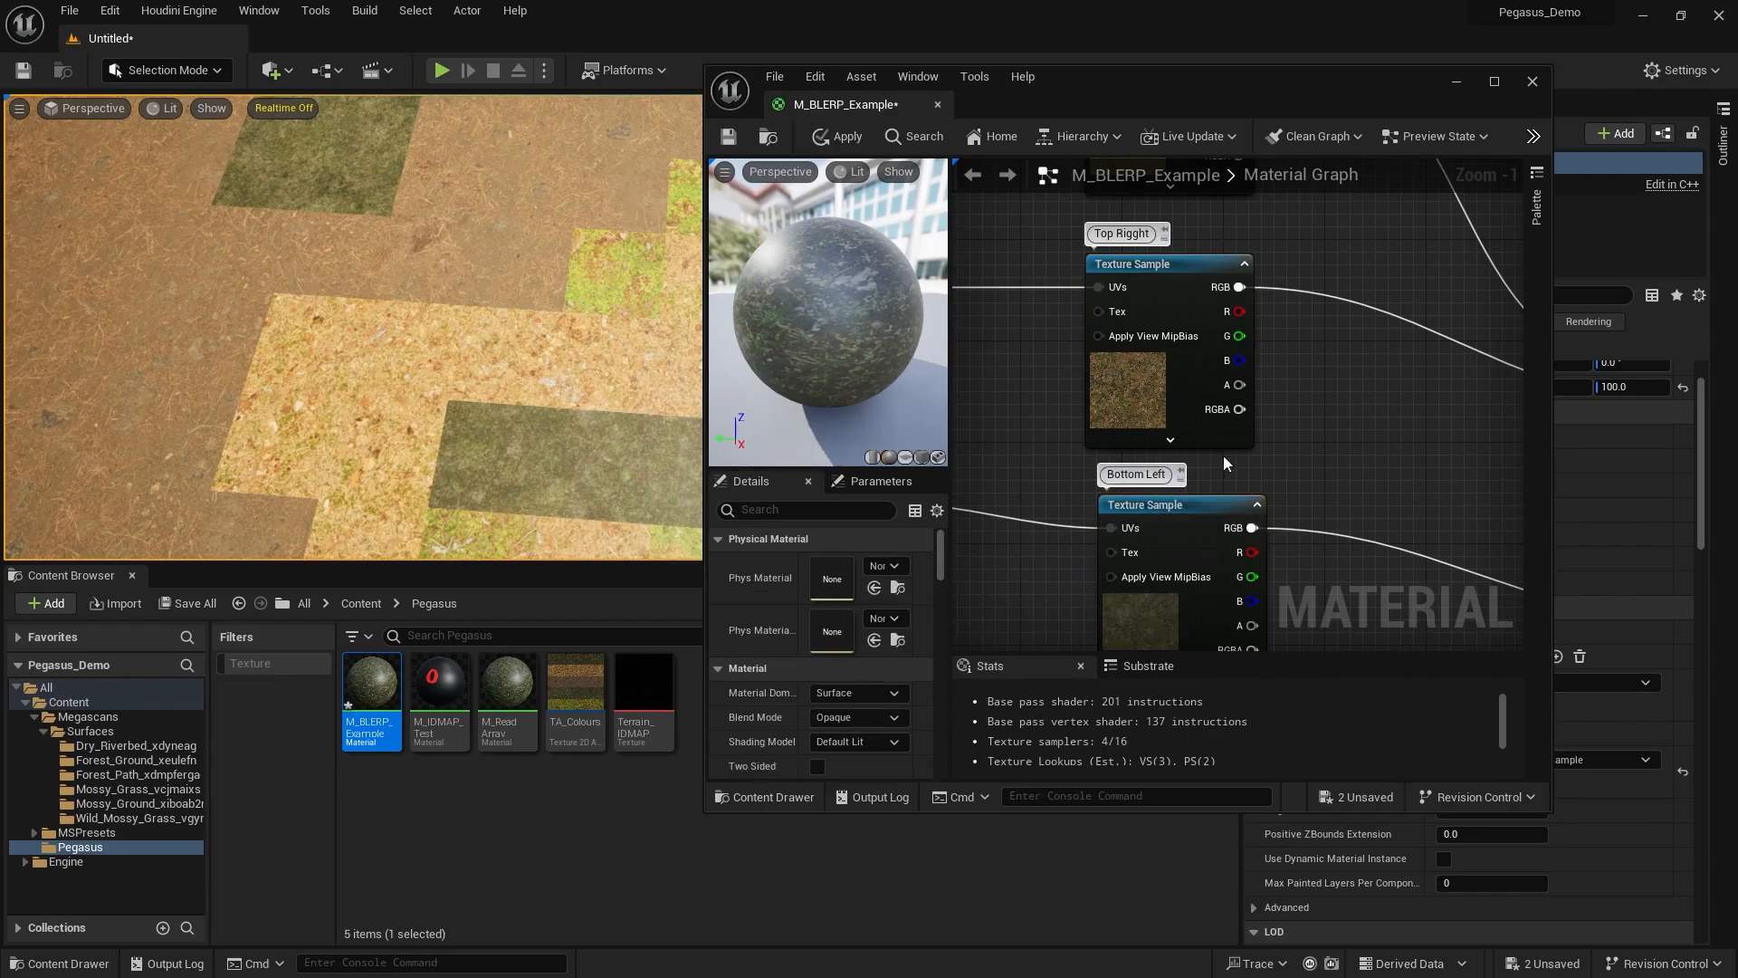
pyautogui.click(1075, 488)
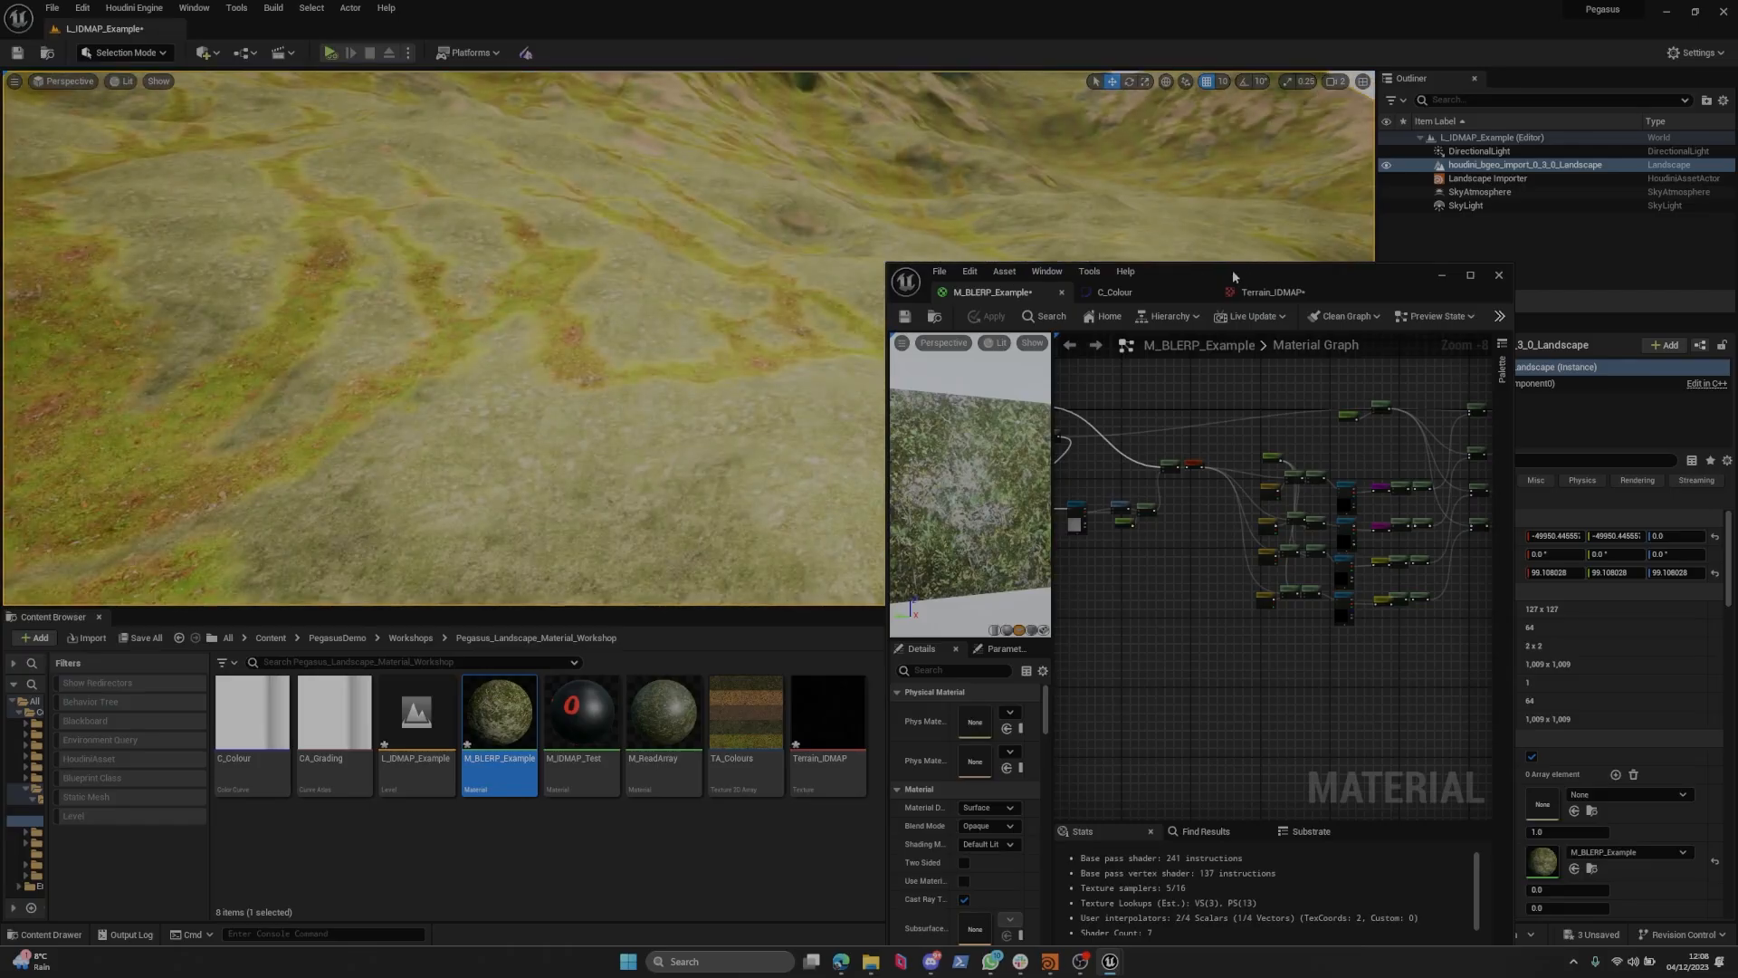
# Open the C_Colour curve and set the brightness value of its first colour key to 1.3.
pyautogui.click(1114, 292)
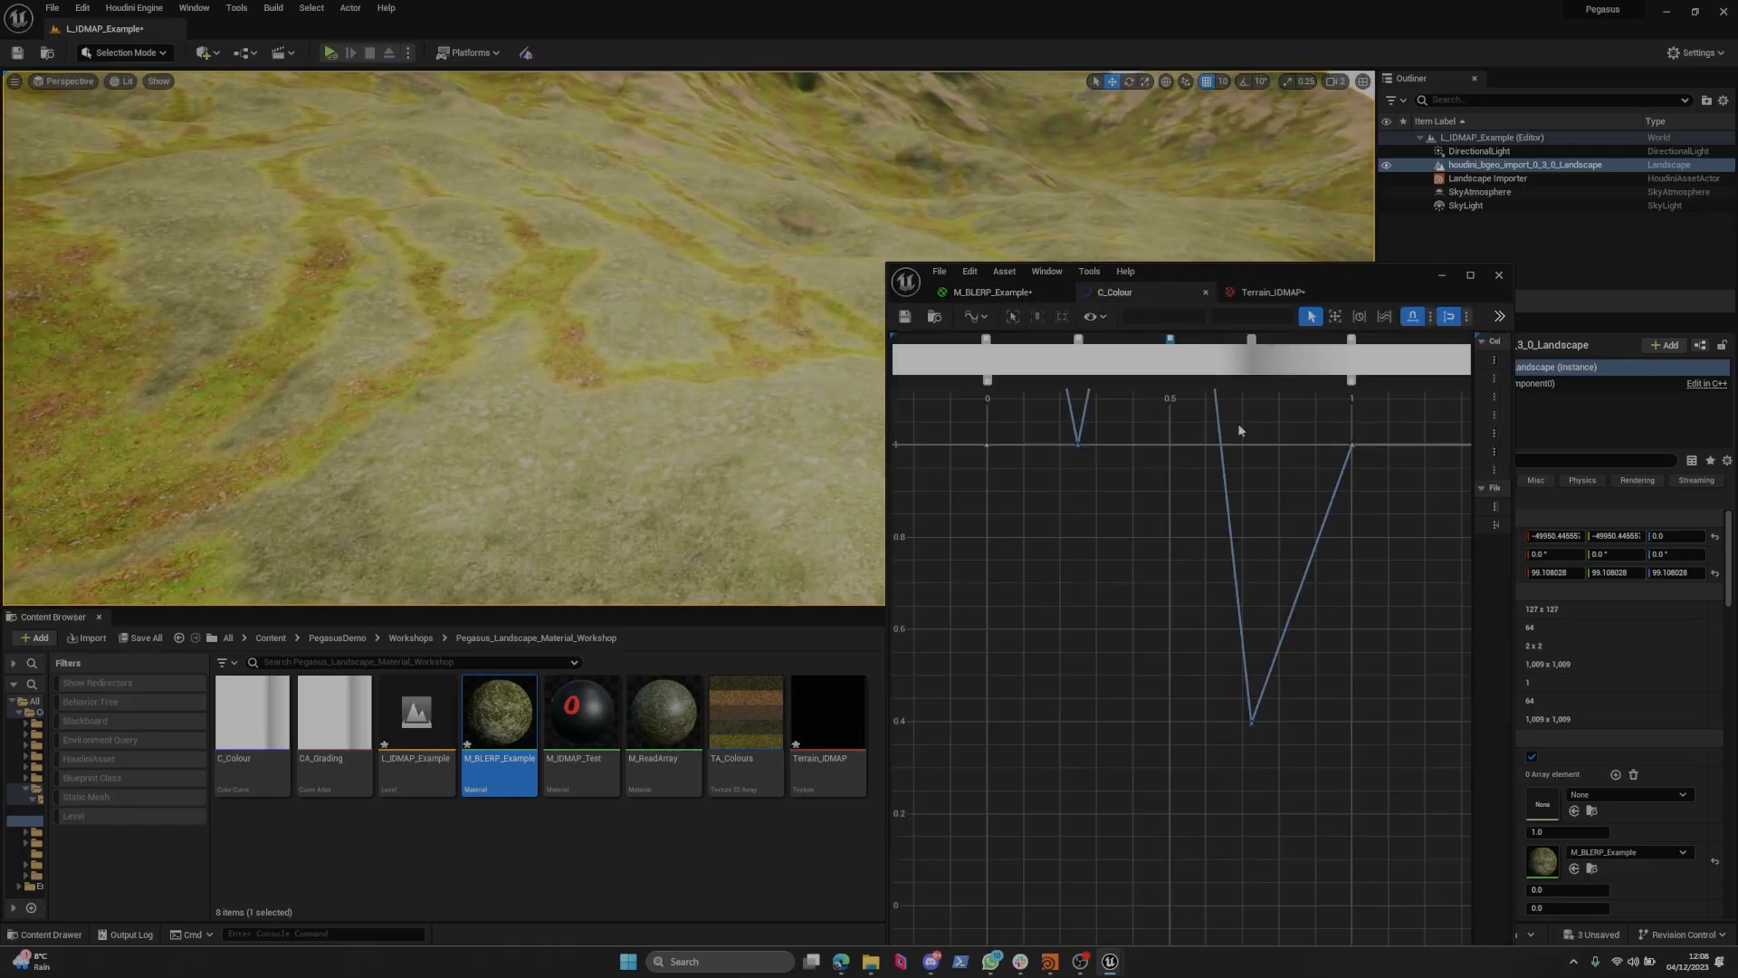
pyautogui.doubleClick(985, 339)
pyautogui.moveTo(1181, 454); pyautogui.dragTo(1171, 386)
pyautogui.click(1190, 590)
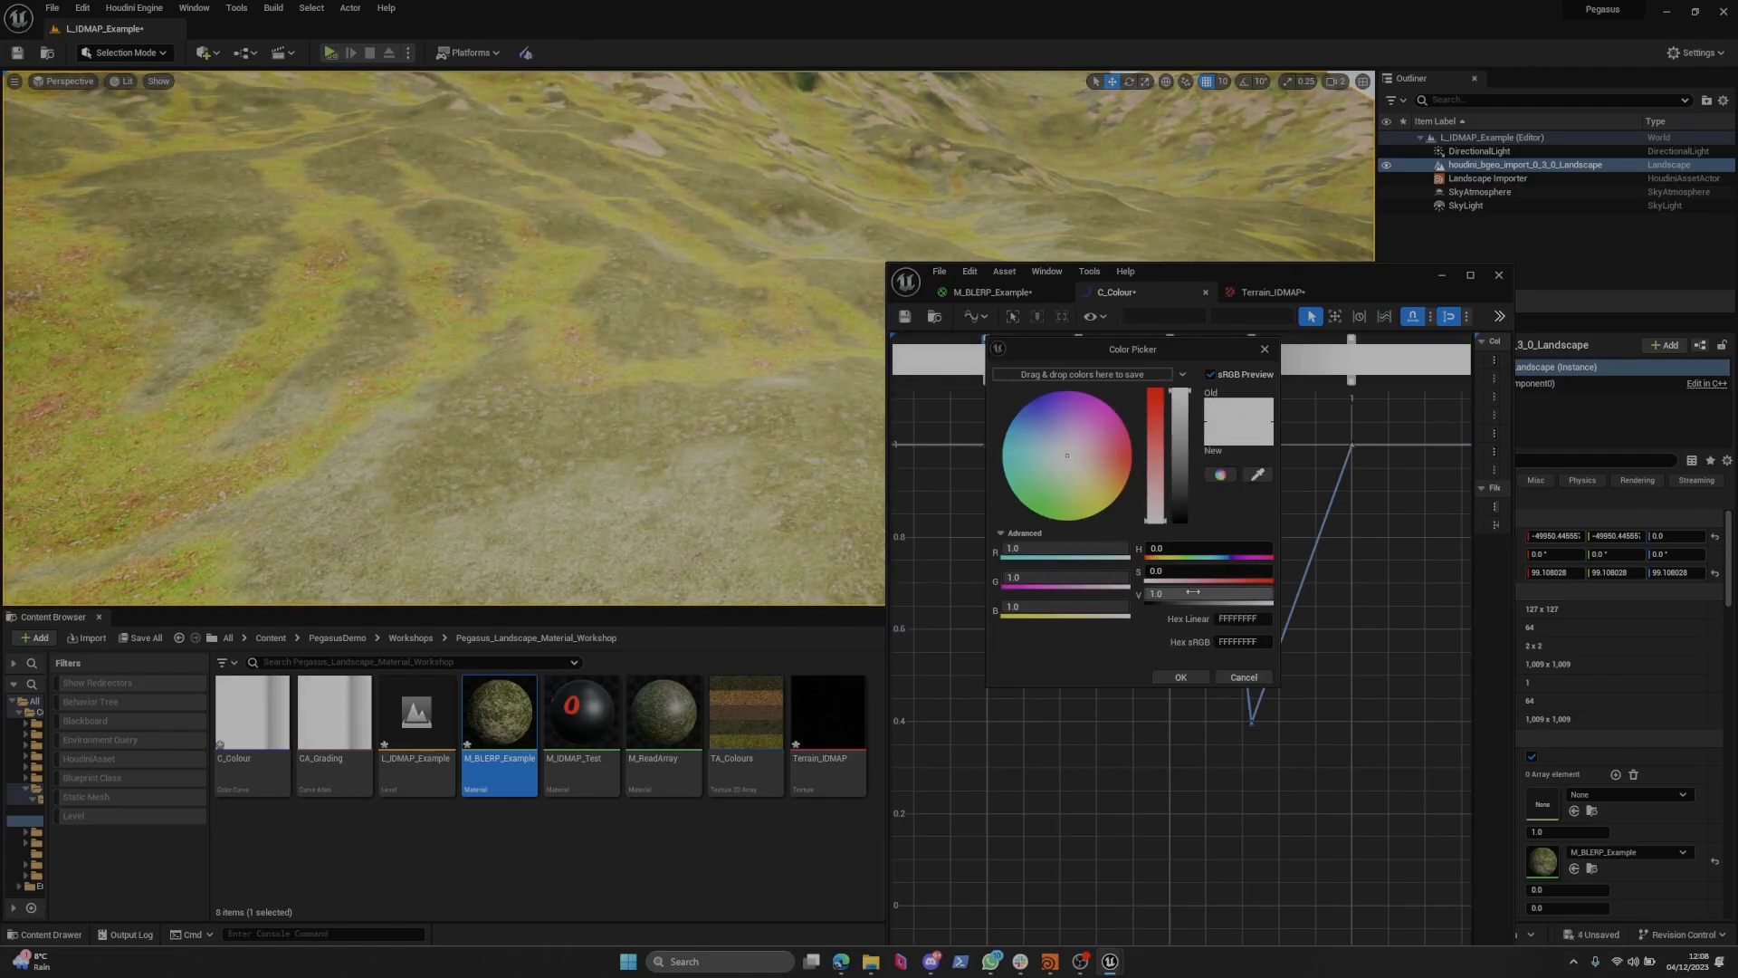
pyautogui.write('1.5')
pyautogui.press('Return')
pyautogui.write('1.3')
pyautogui.press('Return')
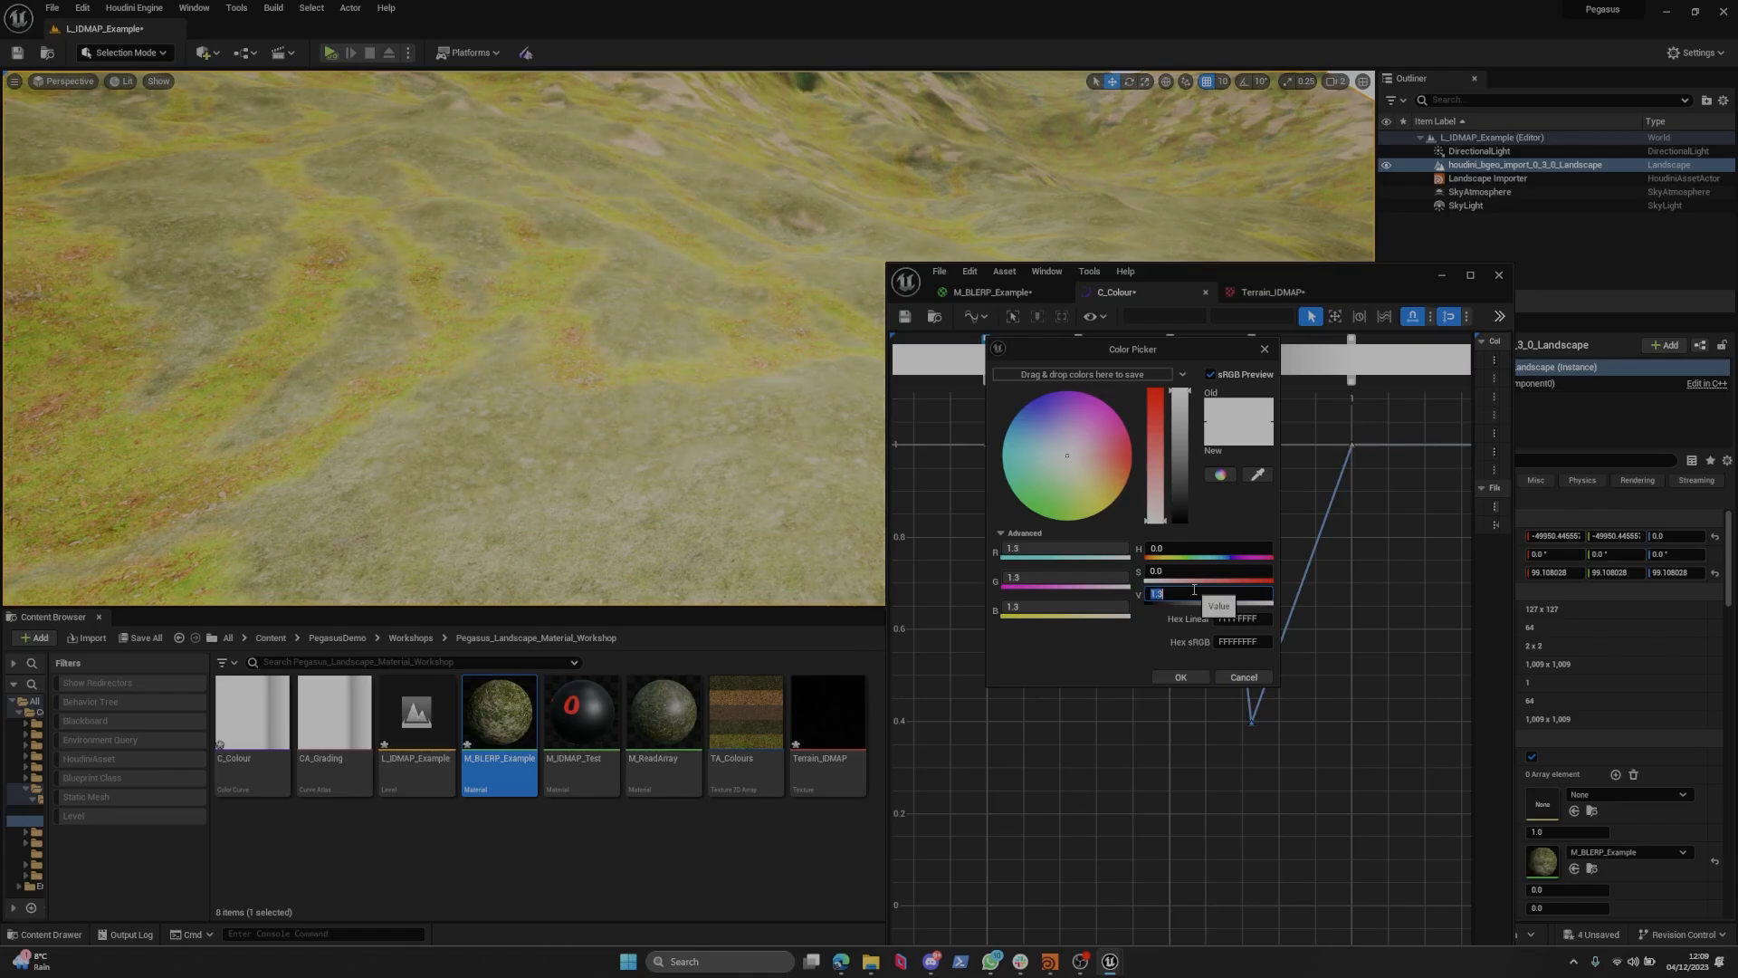
pyautogui.moveTo(1095, 486); pyautogui.dragTo(1075, 474)
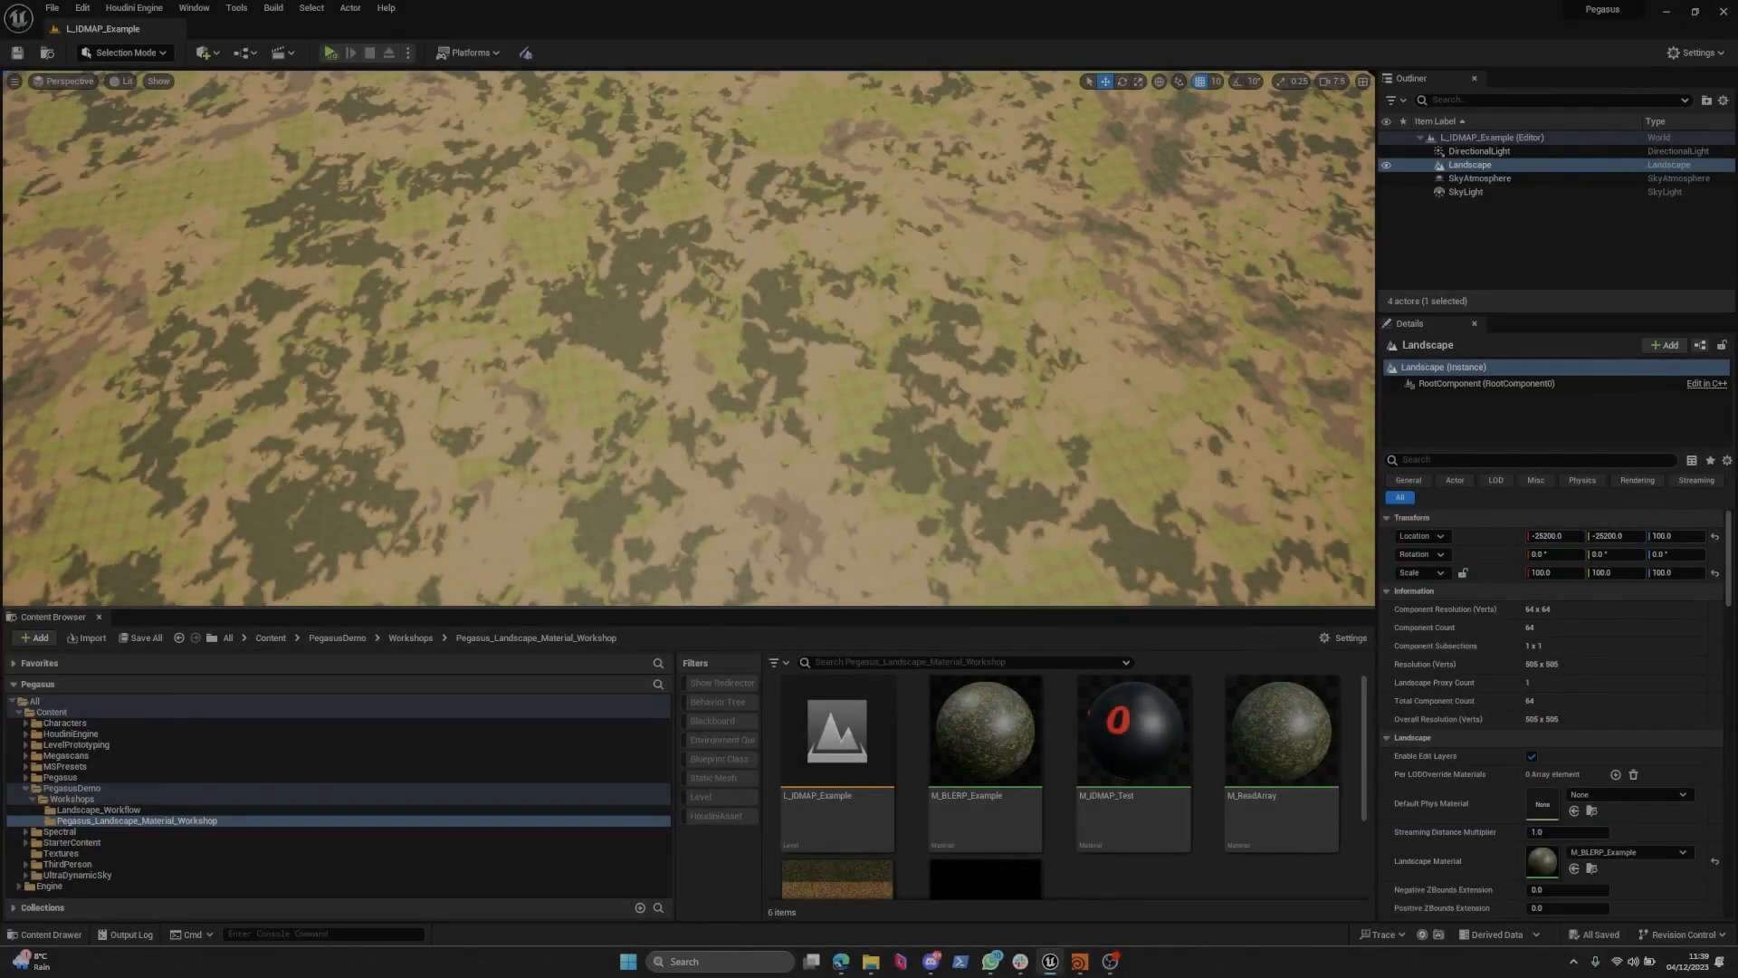
# Examine the flat landscape's blended ground material from several viewpoints and look through the workshop folder's assets.
pyautogui.moveTo(889, 326); pyautogui.dragTo(889, 327, button='right')
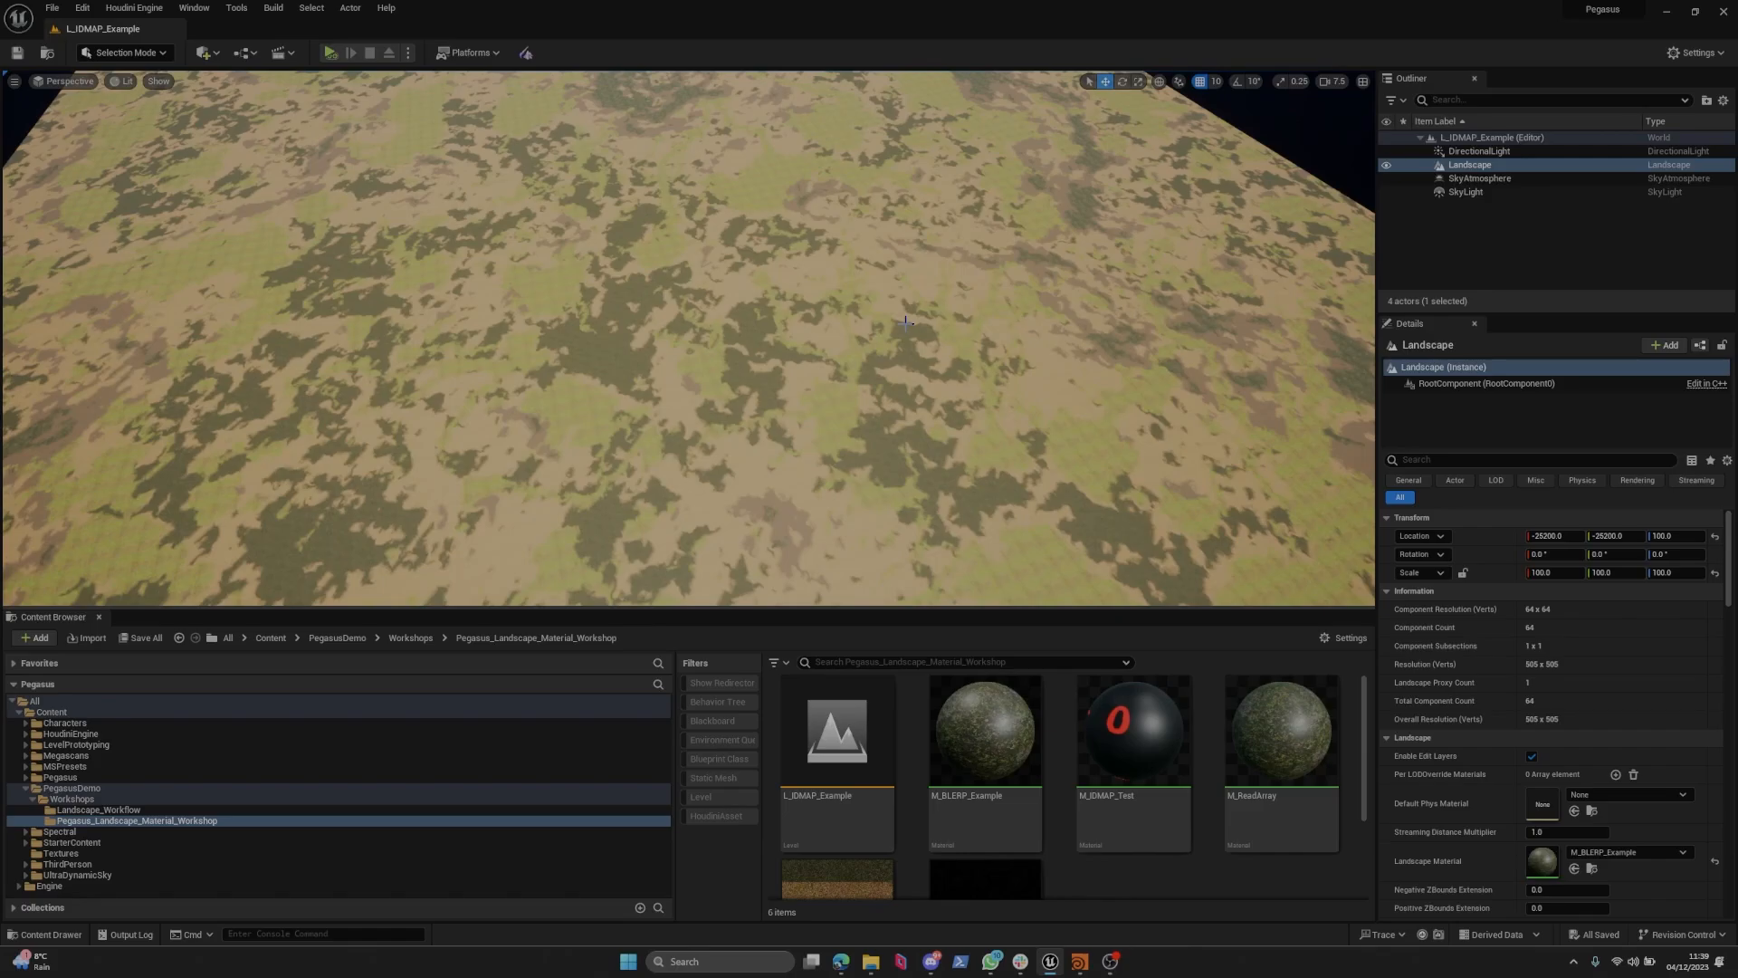
pyautogui.moveTo(925, 385)
pyautogui.mouseDown(button='right')
pyautogui.moveTo(1023, 317)
pyautogui.moveTo(926, 385)
pyautogui.mouseUp(button='right')
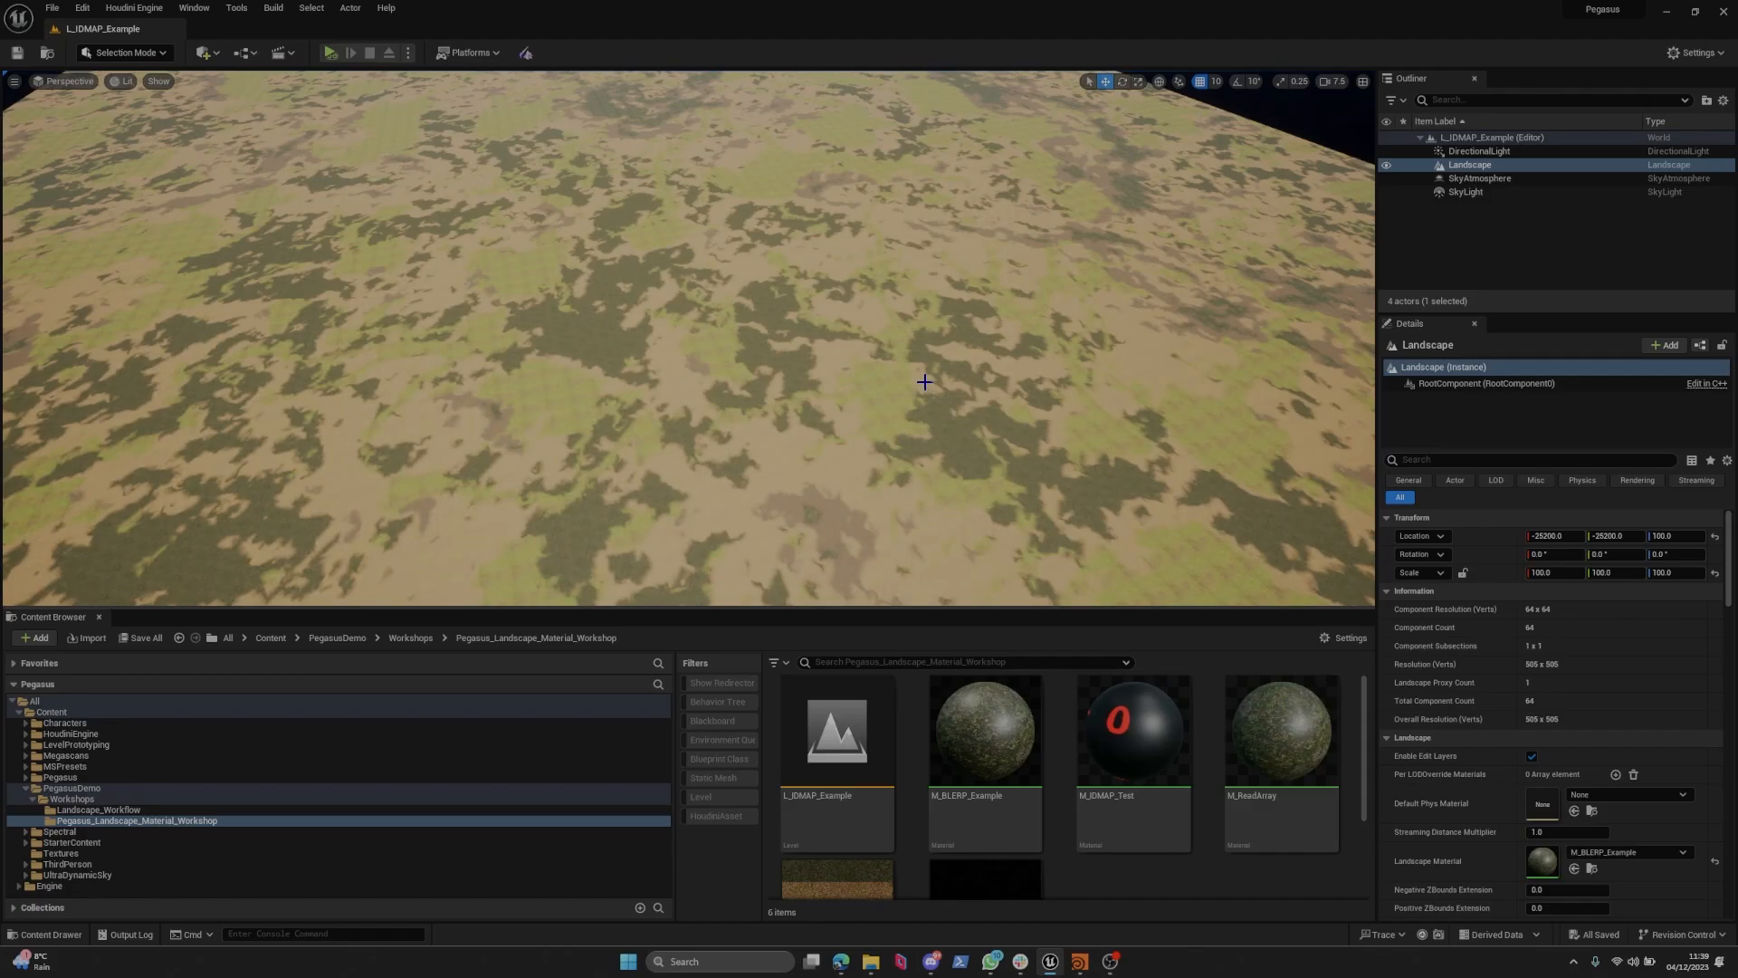
pyautogui.press('w')
pyautogui.scroll(1, 924, 382)
pyautogui.moveTo(924, 382)
pyautogui.mouseDown(button='right')
pyautogui.moveTo(933, 407)
pyautogui.moveTo(924, 382)
pyautogui.mouseUp(button='right')
pyautogui.scroll(-3, 1051, 813)
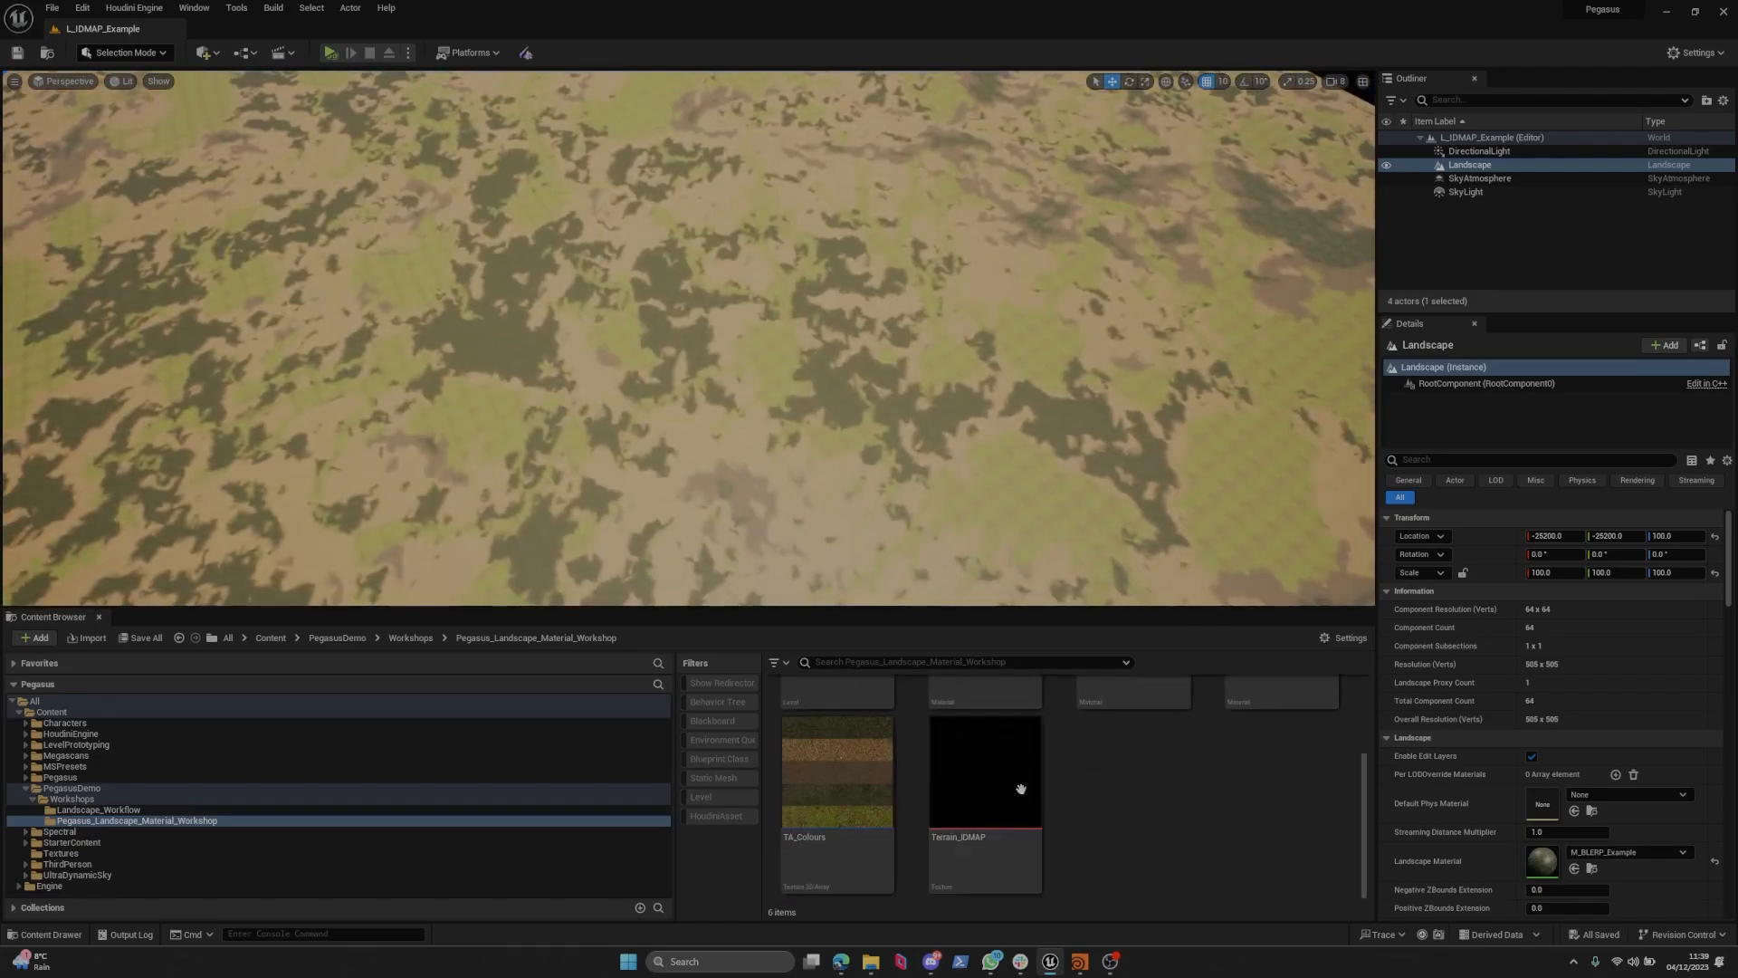
pyautogui.press('s')
pyautogui.scroll(1, 1087, 364)
pyautogui.moveTo(1087, 364); pyautogui.dragTo(1088, 364, button='right')
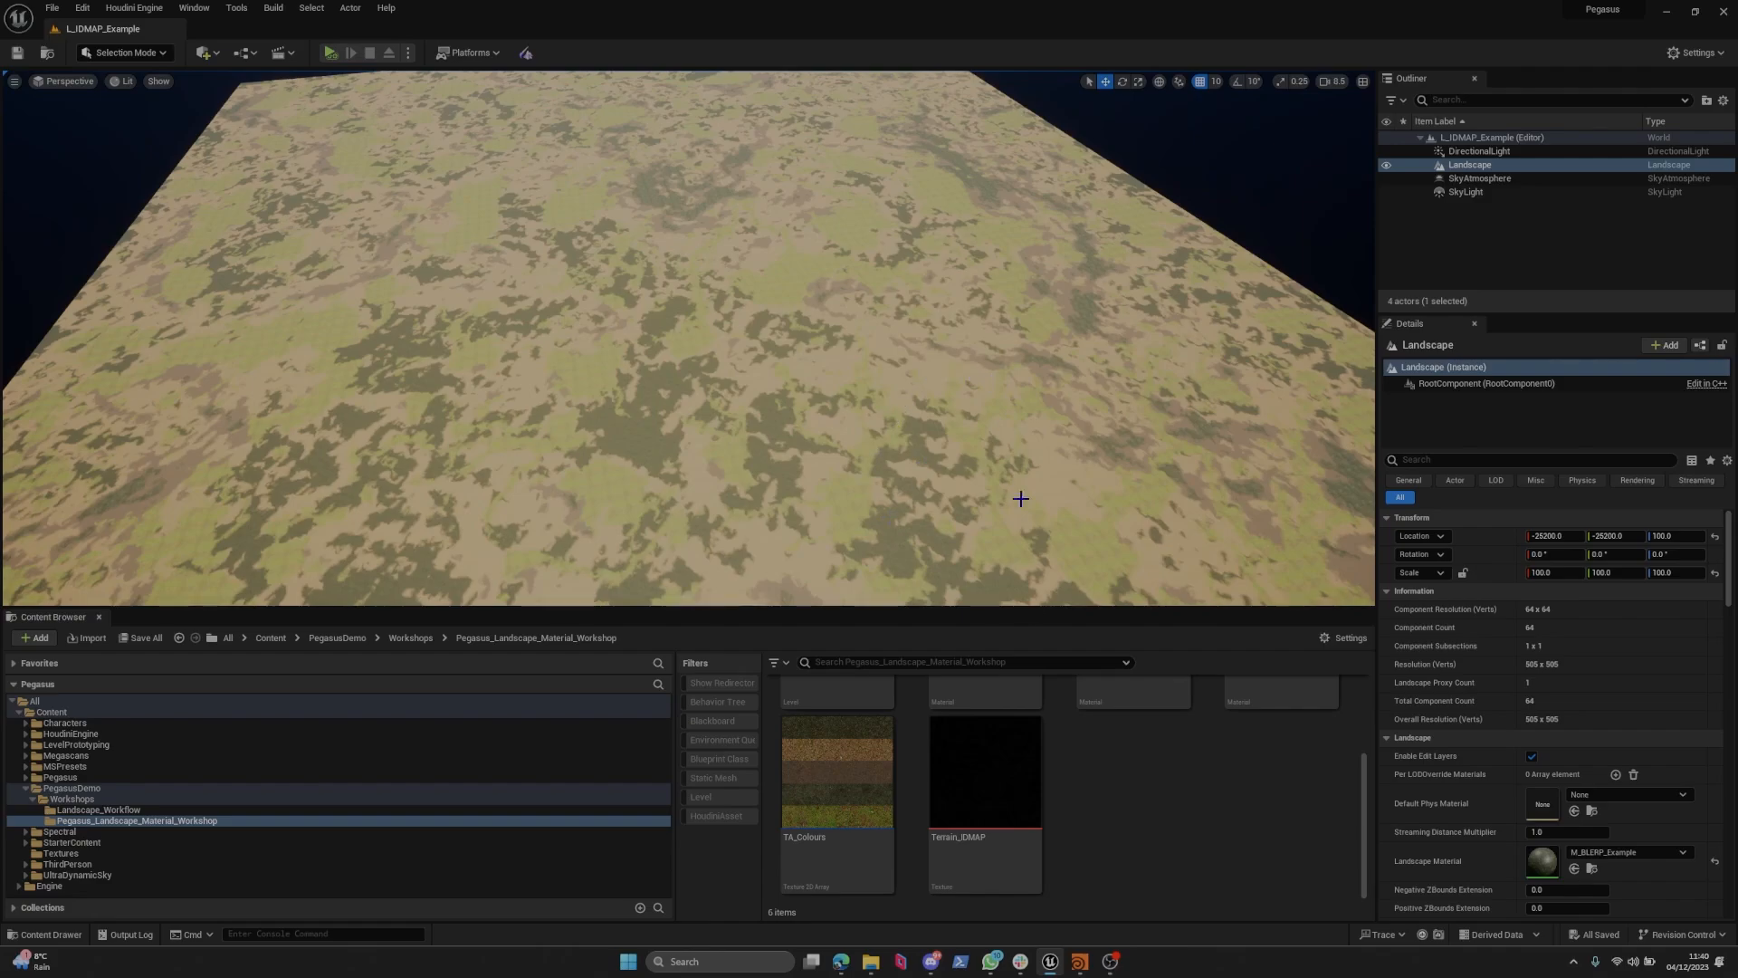
# Switch to Houdini to inspect the ID-coloured terrain and return to Unreal Engine to compare it with the flat landscape.
pyautogui.click(1079, 962)
pyautogui.moveTo(792, 485); pyautogui.dragTo(527, 412)
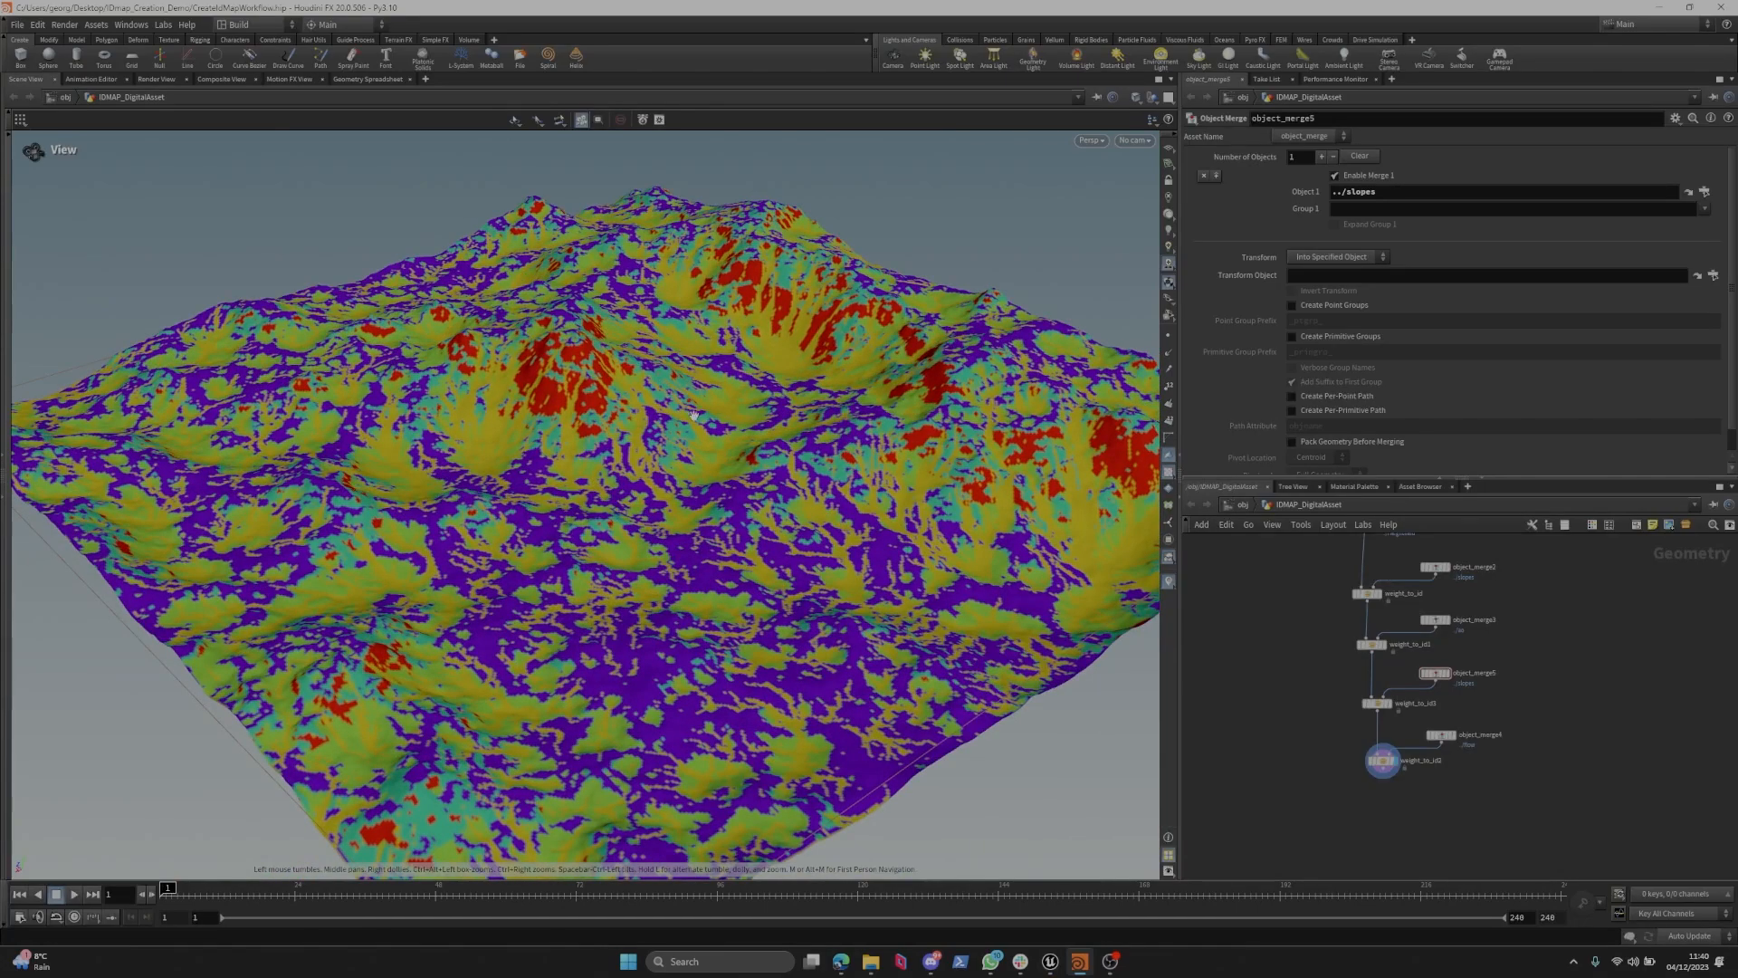
pyautogui.hotkey('alt', 'Tab')
pyautogui.press('w')
pyautogui.moveTo(832, 523); pyautogui.dragTo(826, 480, button='right')
pyautogui.press('s')
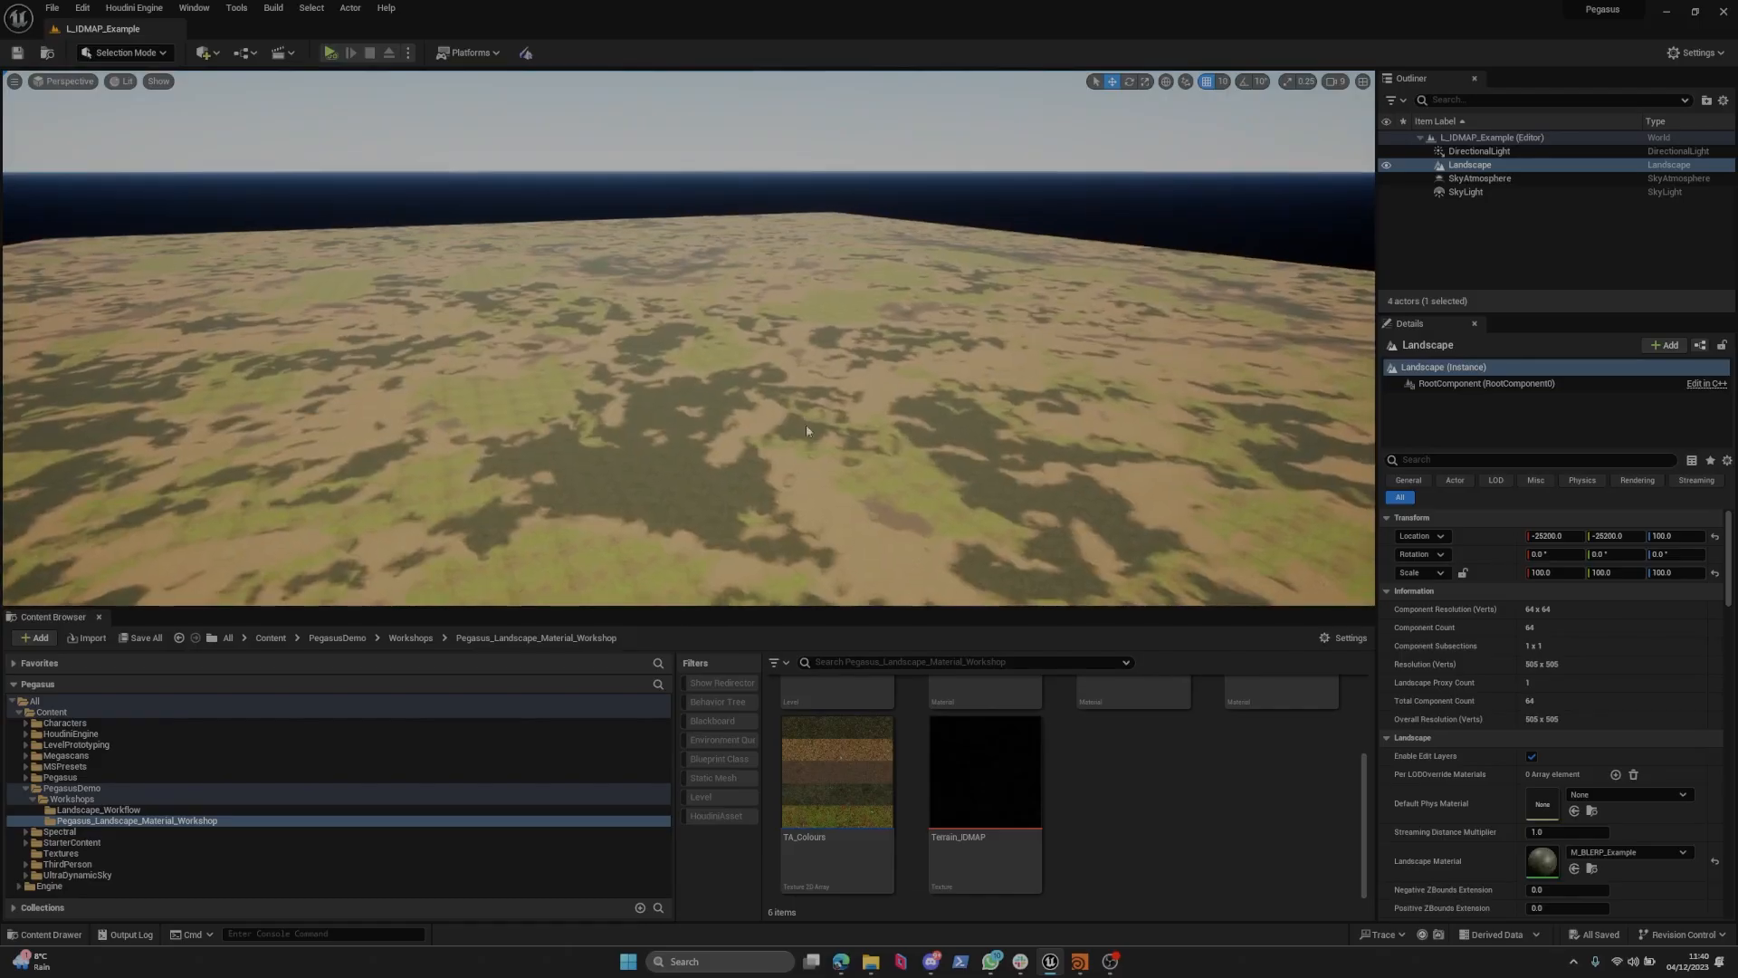
# Switch to Houdini, duplicate the object merge node that references ../Heightfield, and place the displayed copy apart from the original chain.
pyautogui.hotkey('alt', 'Tab')
pyautogui.scroll(-4, 1499, 763)
pyautogui.scroll(5, 1375, 708)
pyautogui.moveTo(1429, 606); pyautogui.dragTo(1518, 637)
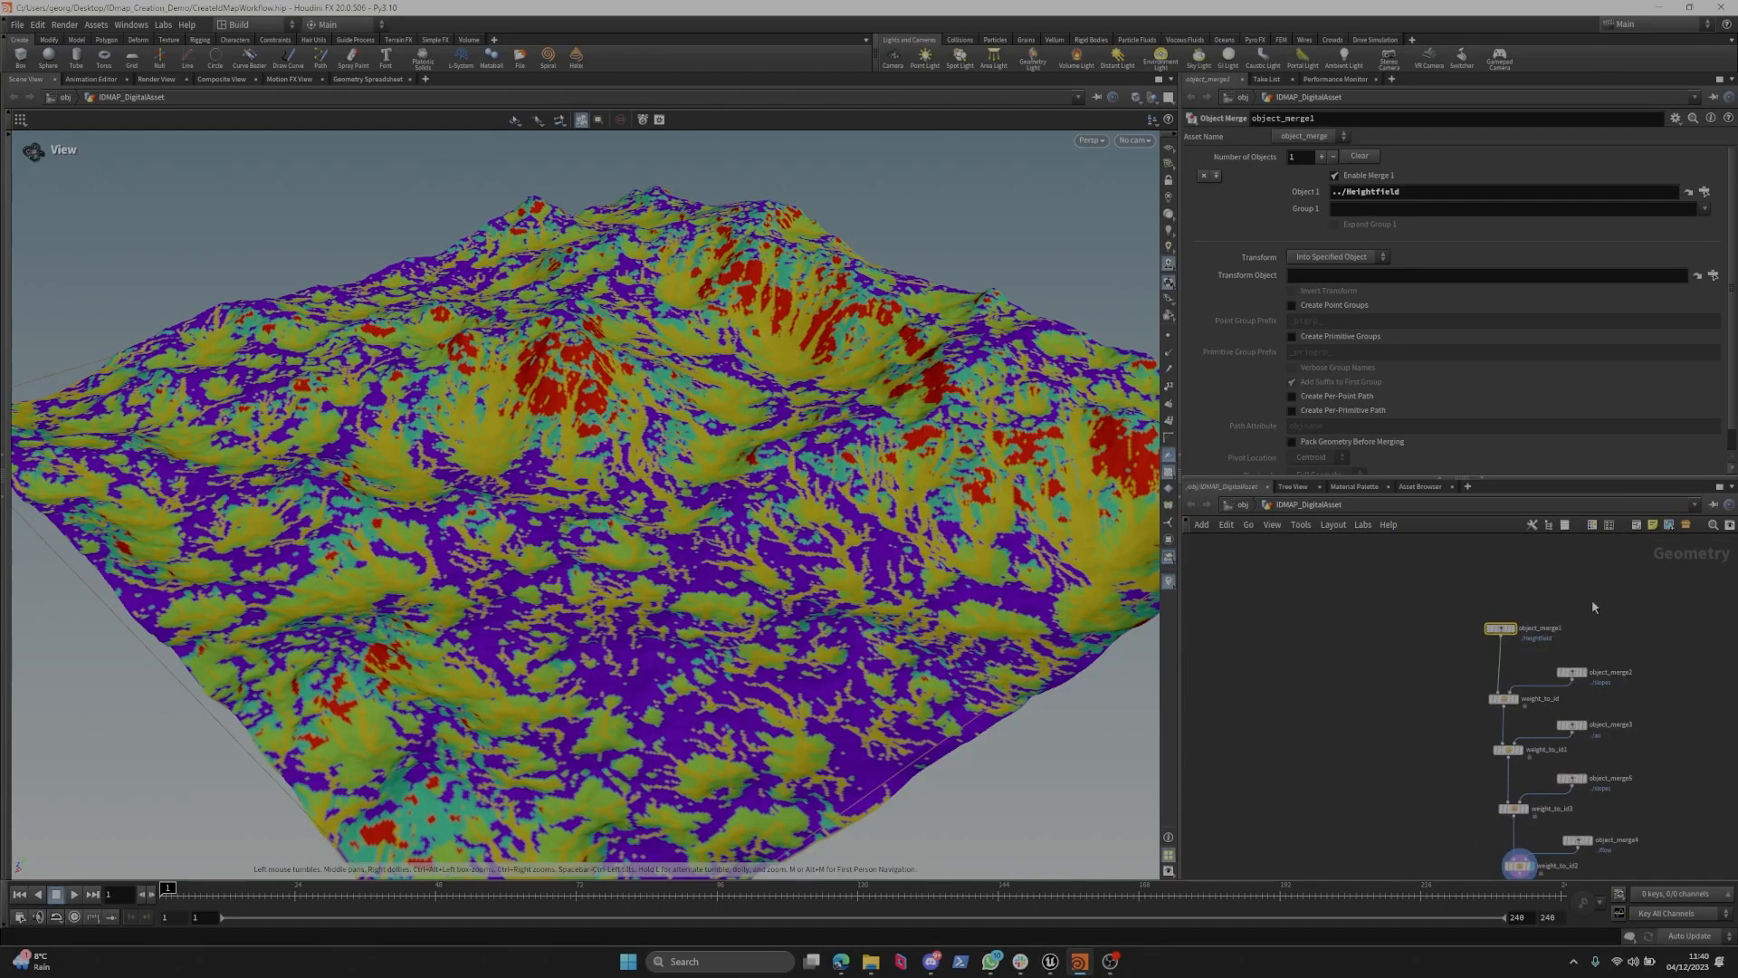
pyautogui.hotkey('ctrl', 'c')
pyautogui.hotkey('ctrl', 'v')
pyautogui.scroll(4, 1353, 624)
pyautogui.click(1376, 596)
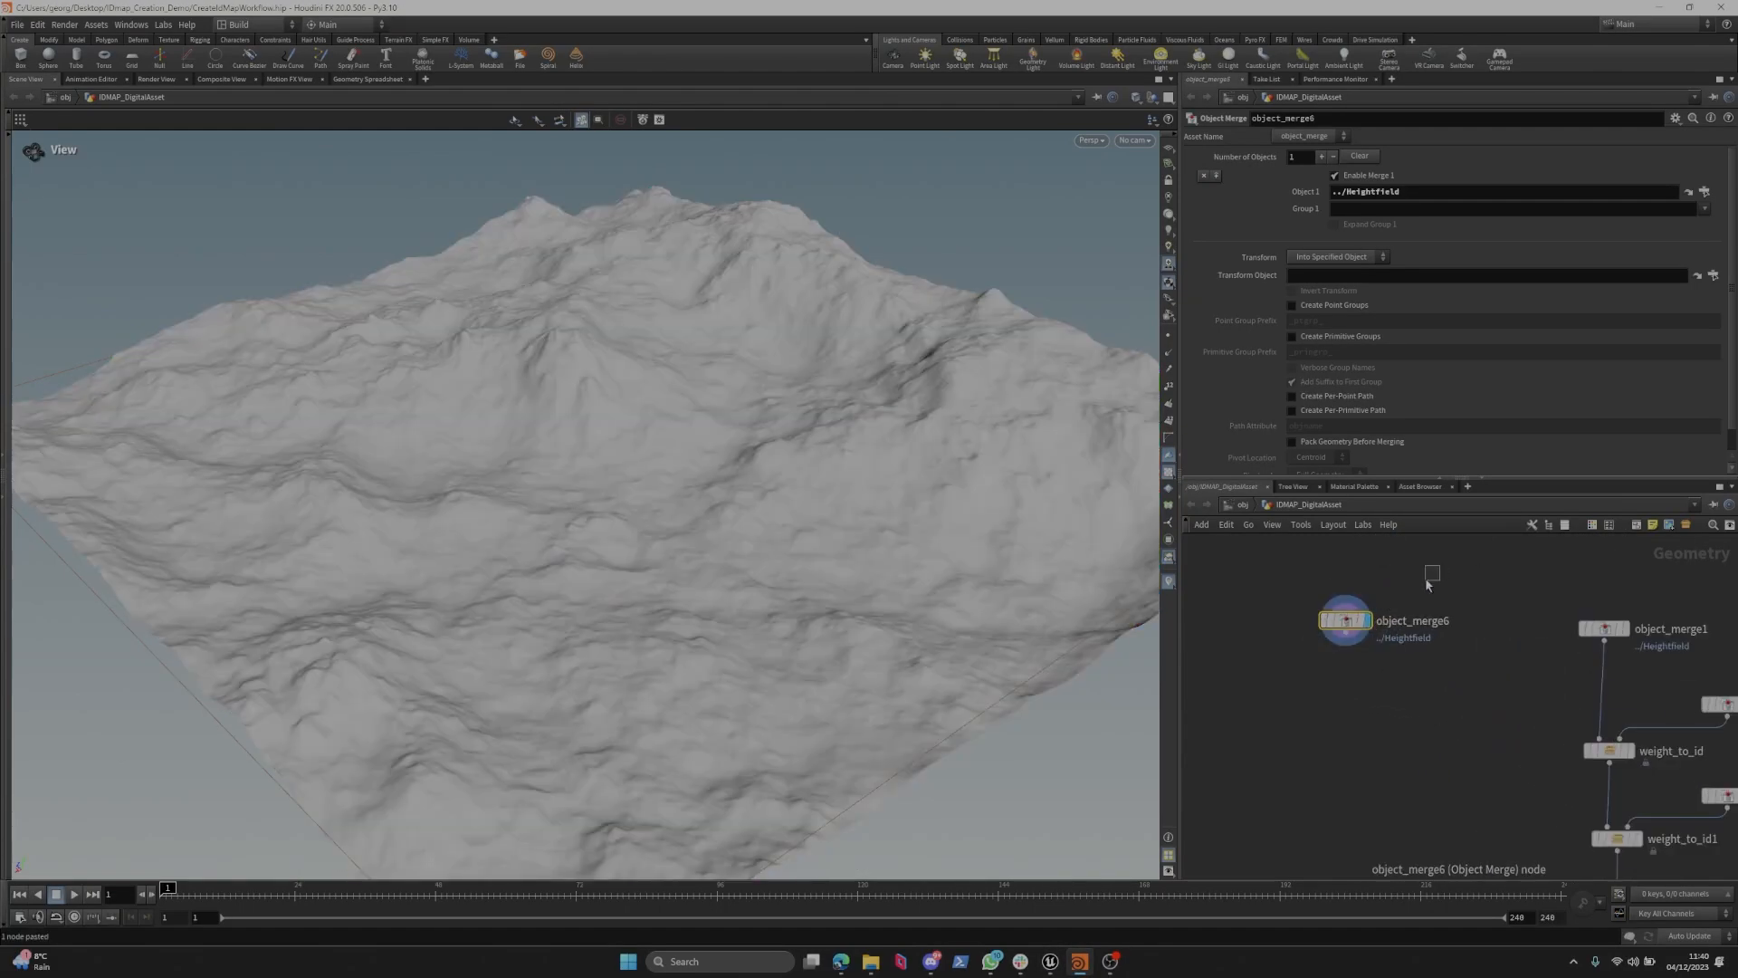
pyautogui.moveTo(1427, 578); pyautogui.dragTo(1573, 555, button='middle')
pyautogui.moveTo(1499, 601); pyautogui.dragTo(1412, 626)
# Add a File Cache node below the copied object merge and set its file path mode to Explicit.
pyautogui.press('Tab')
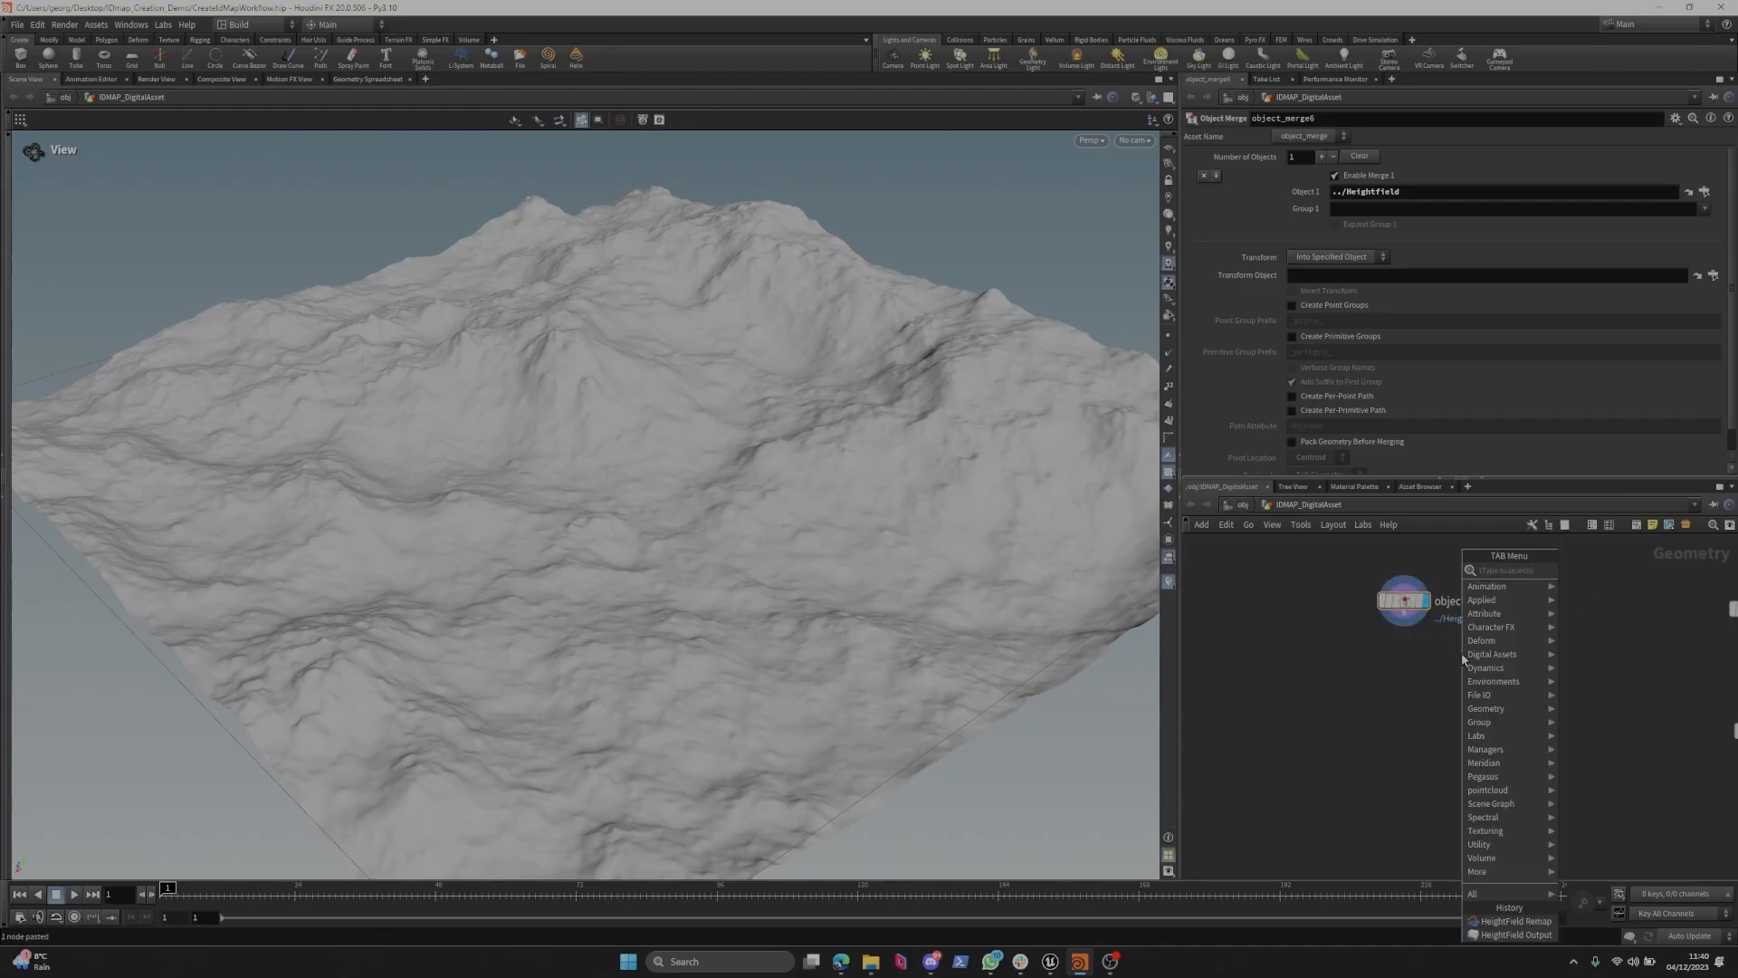
pyautogui.write('file cac')
pyautogui.press('Return')
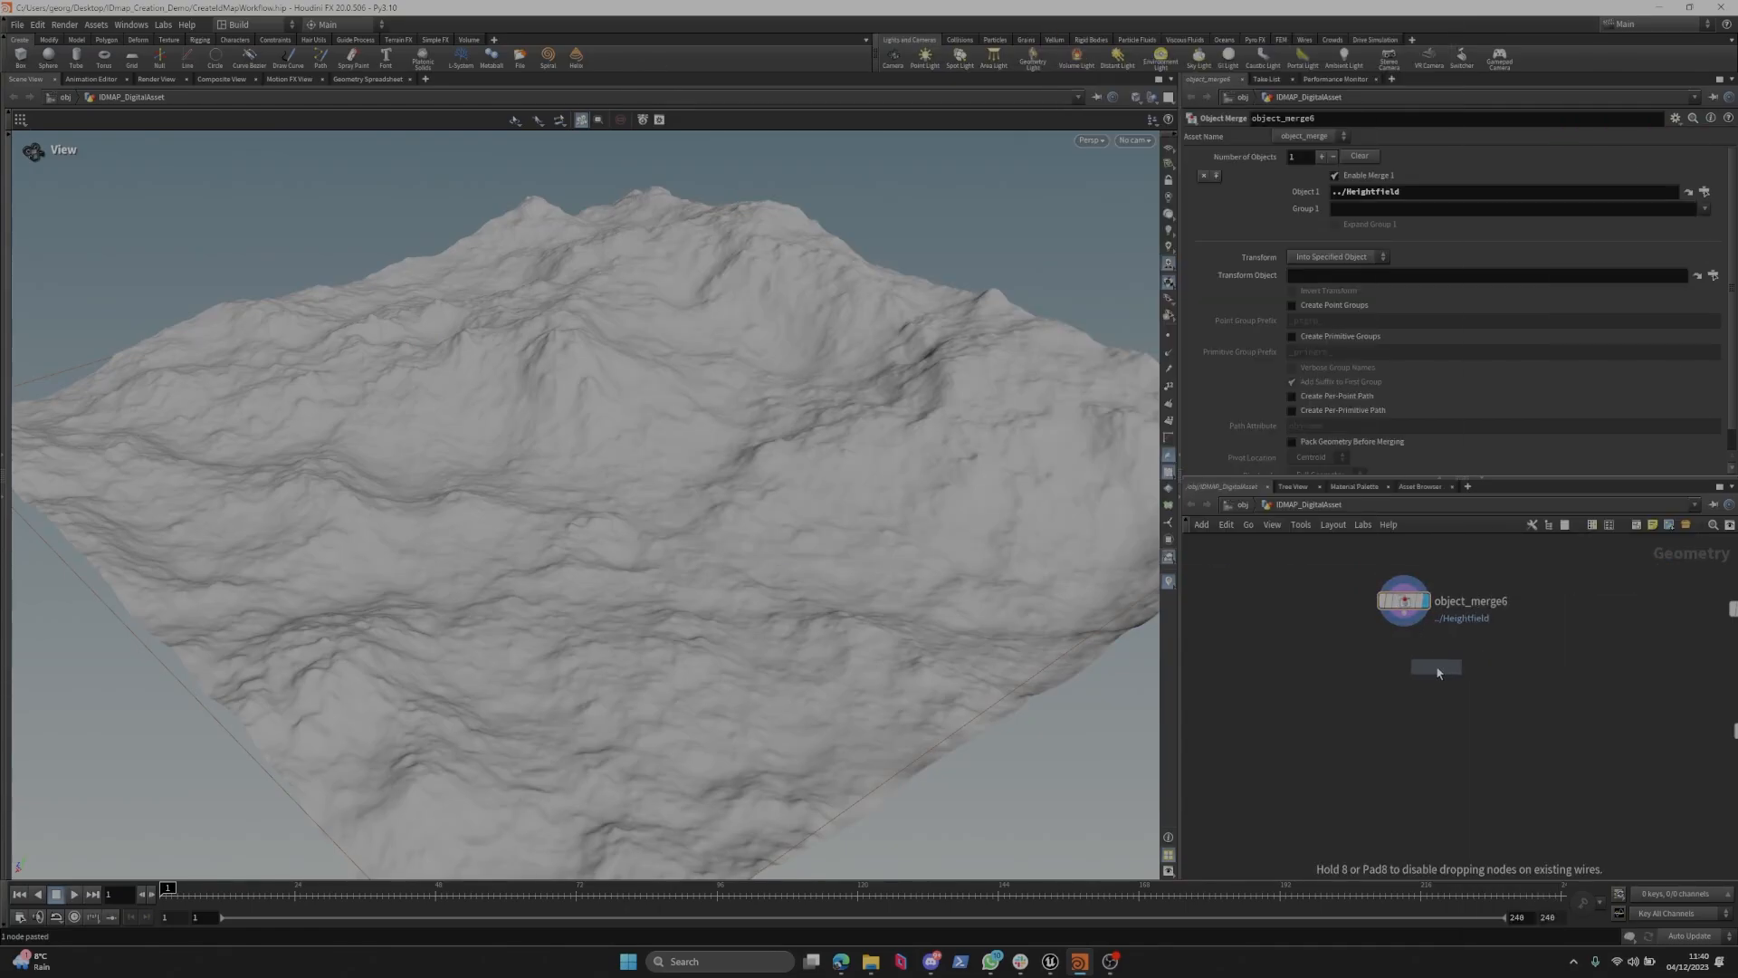
pyautogui.click(1435, 670)
pyautogui.moveTo(1571, 711); pyautogui.dragTo(1391, 745, button='middle')
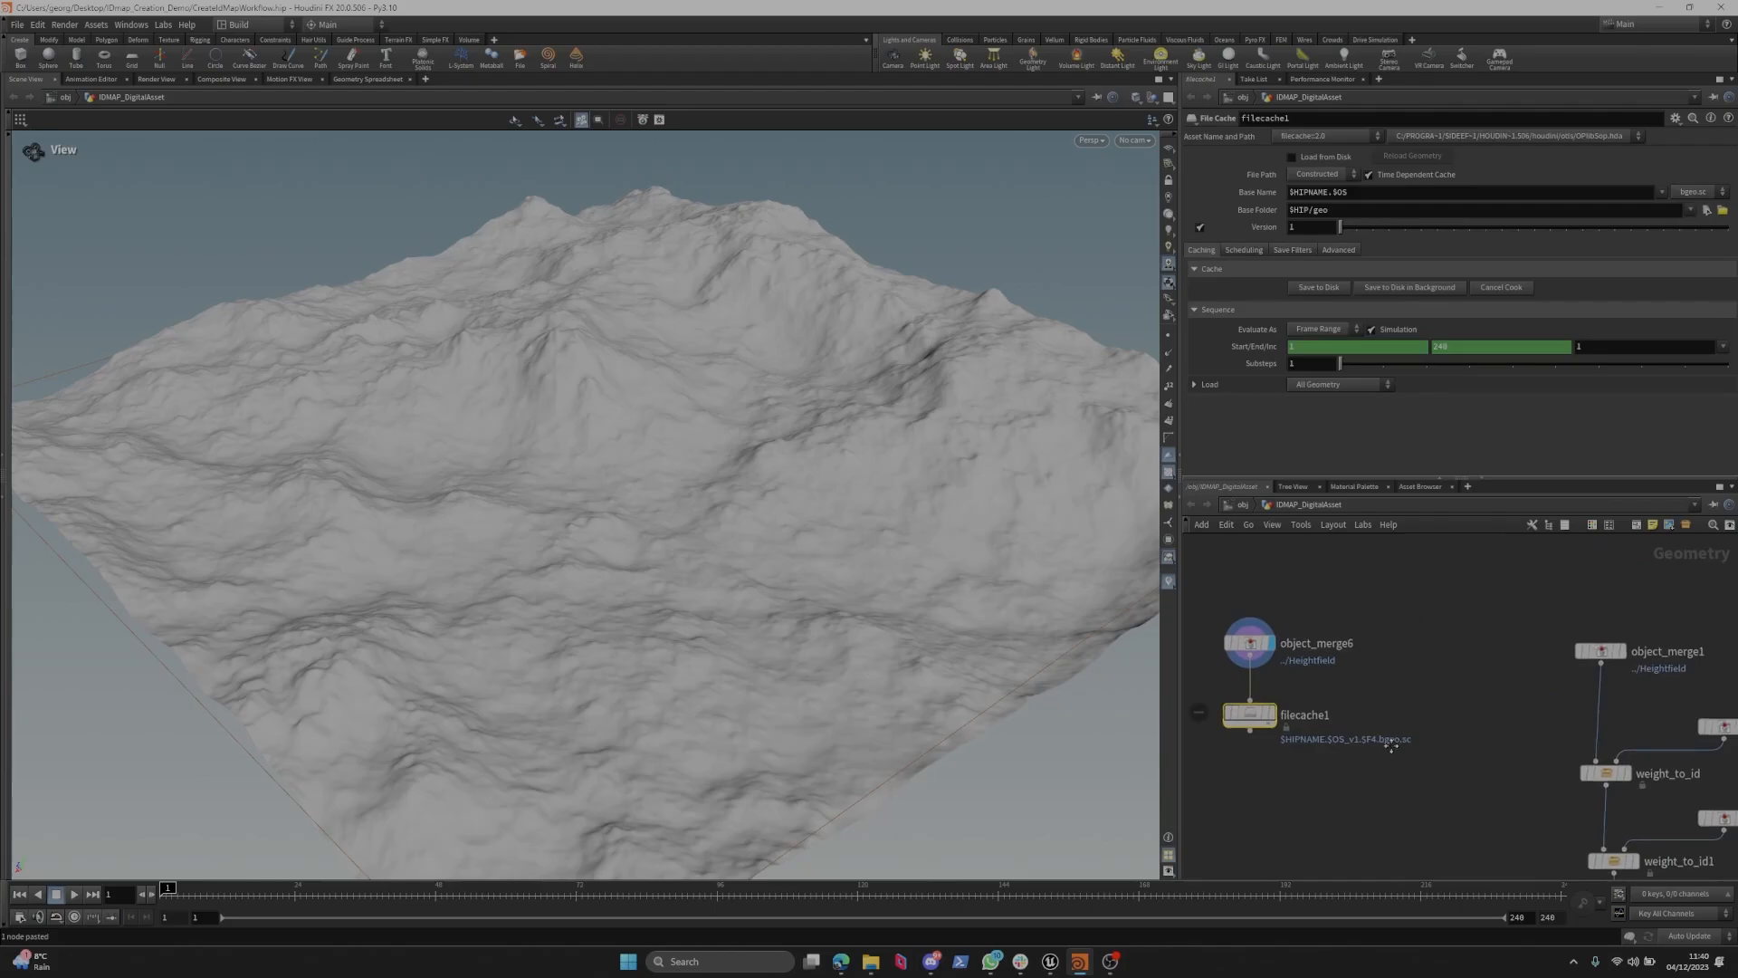
pyautogui.click(1322, 174)
pyautogui.click(1313, 192)
pyautogui.moveTo(1195, 749); pyautogui.dragTo(1286, 715, button='middle')
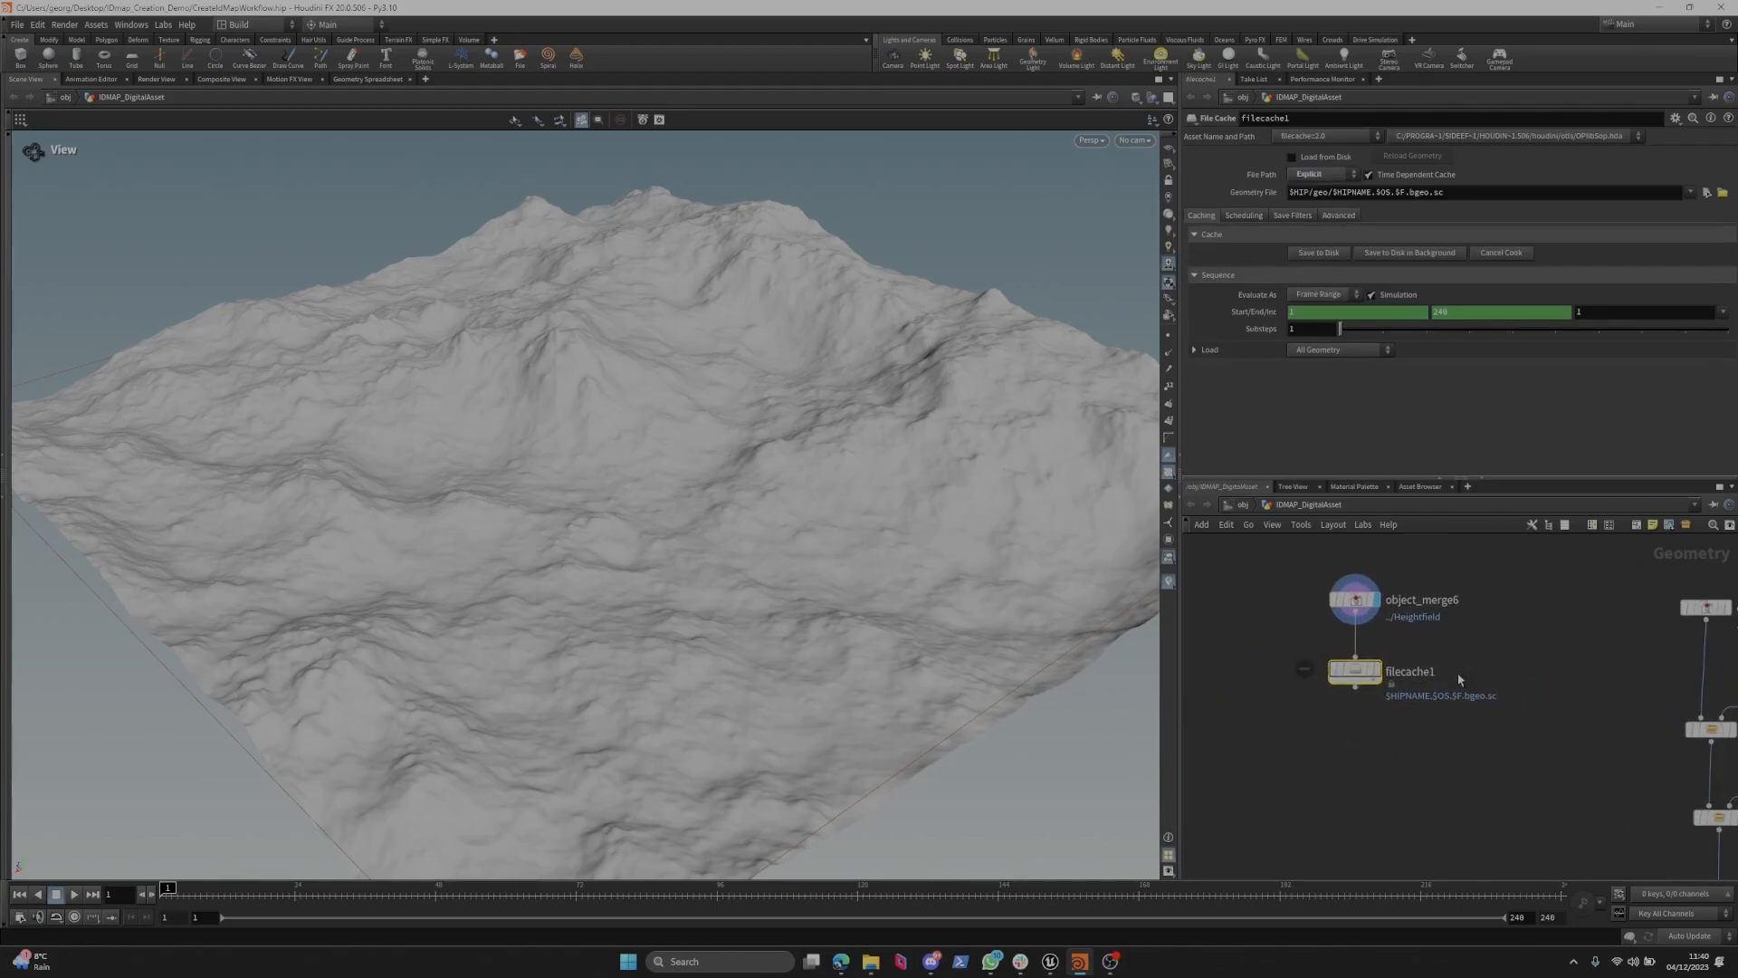
# Rename the File Cache node to IDMAP_Terrain.bgeo.sc.
pyautogui.doubleClick(1428, 672)
pyautogui.write('Terrain.bgeo.sc')
pyautogui.press('Return')
pyautogui.click(1427, 672)
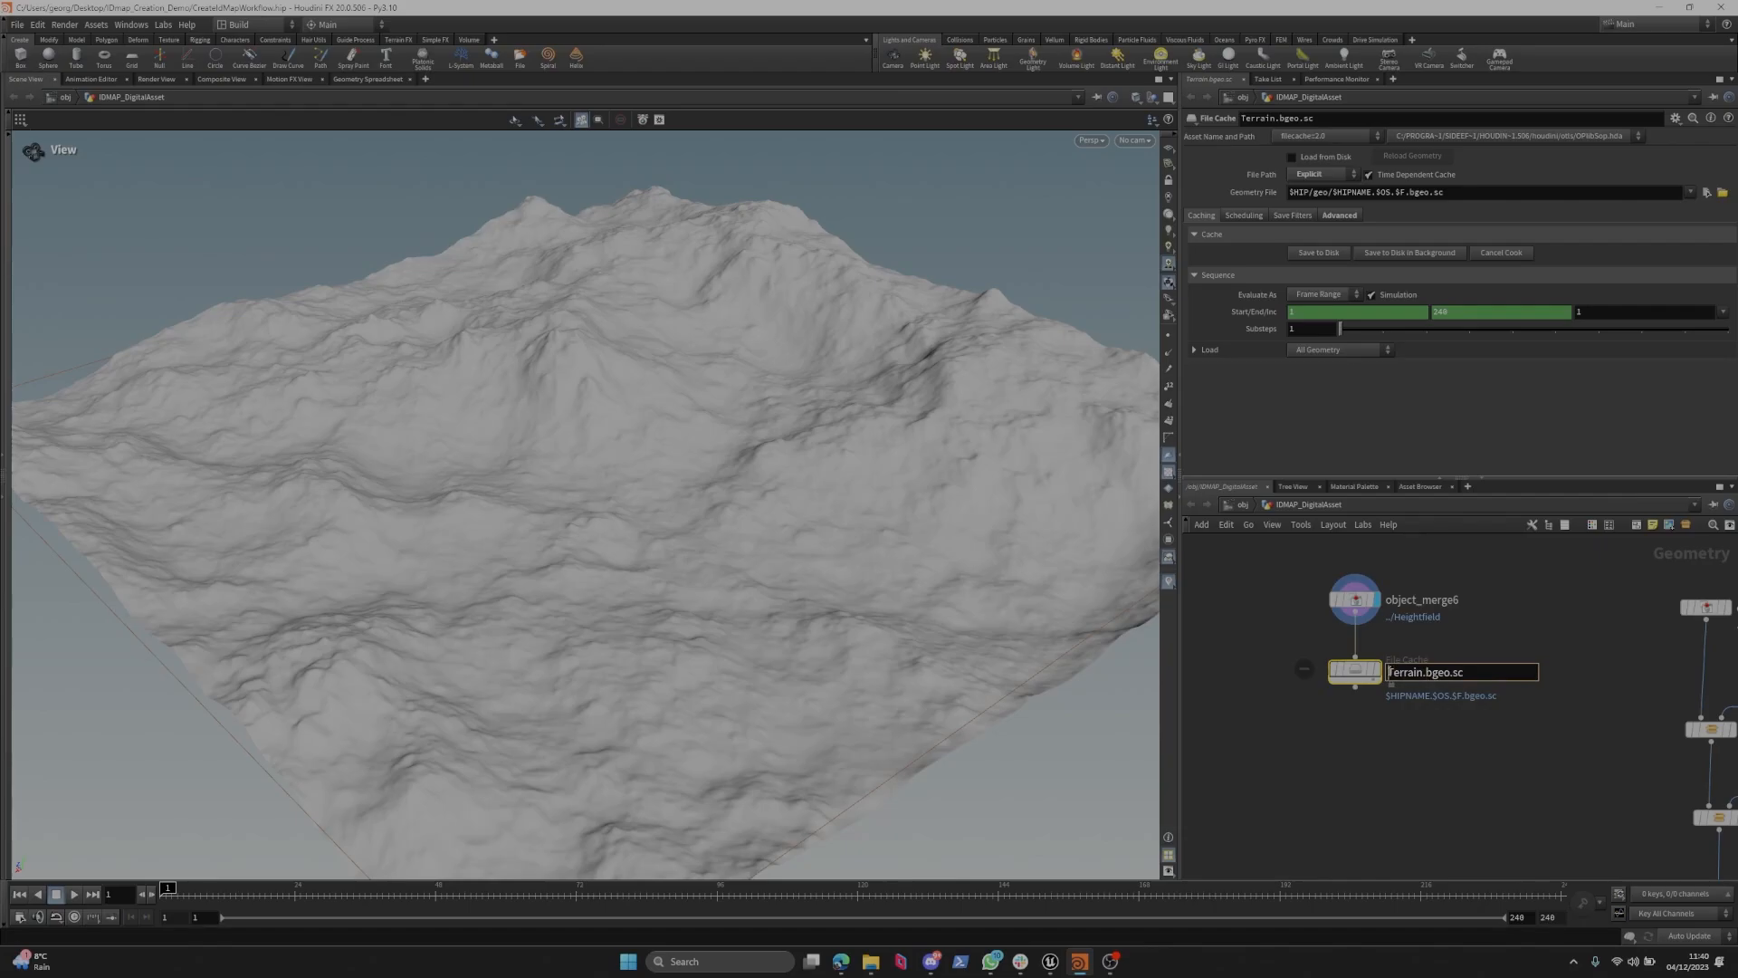
pyautogui.write('IDMAP_')
pyautogui.press('Return')
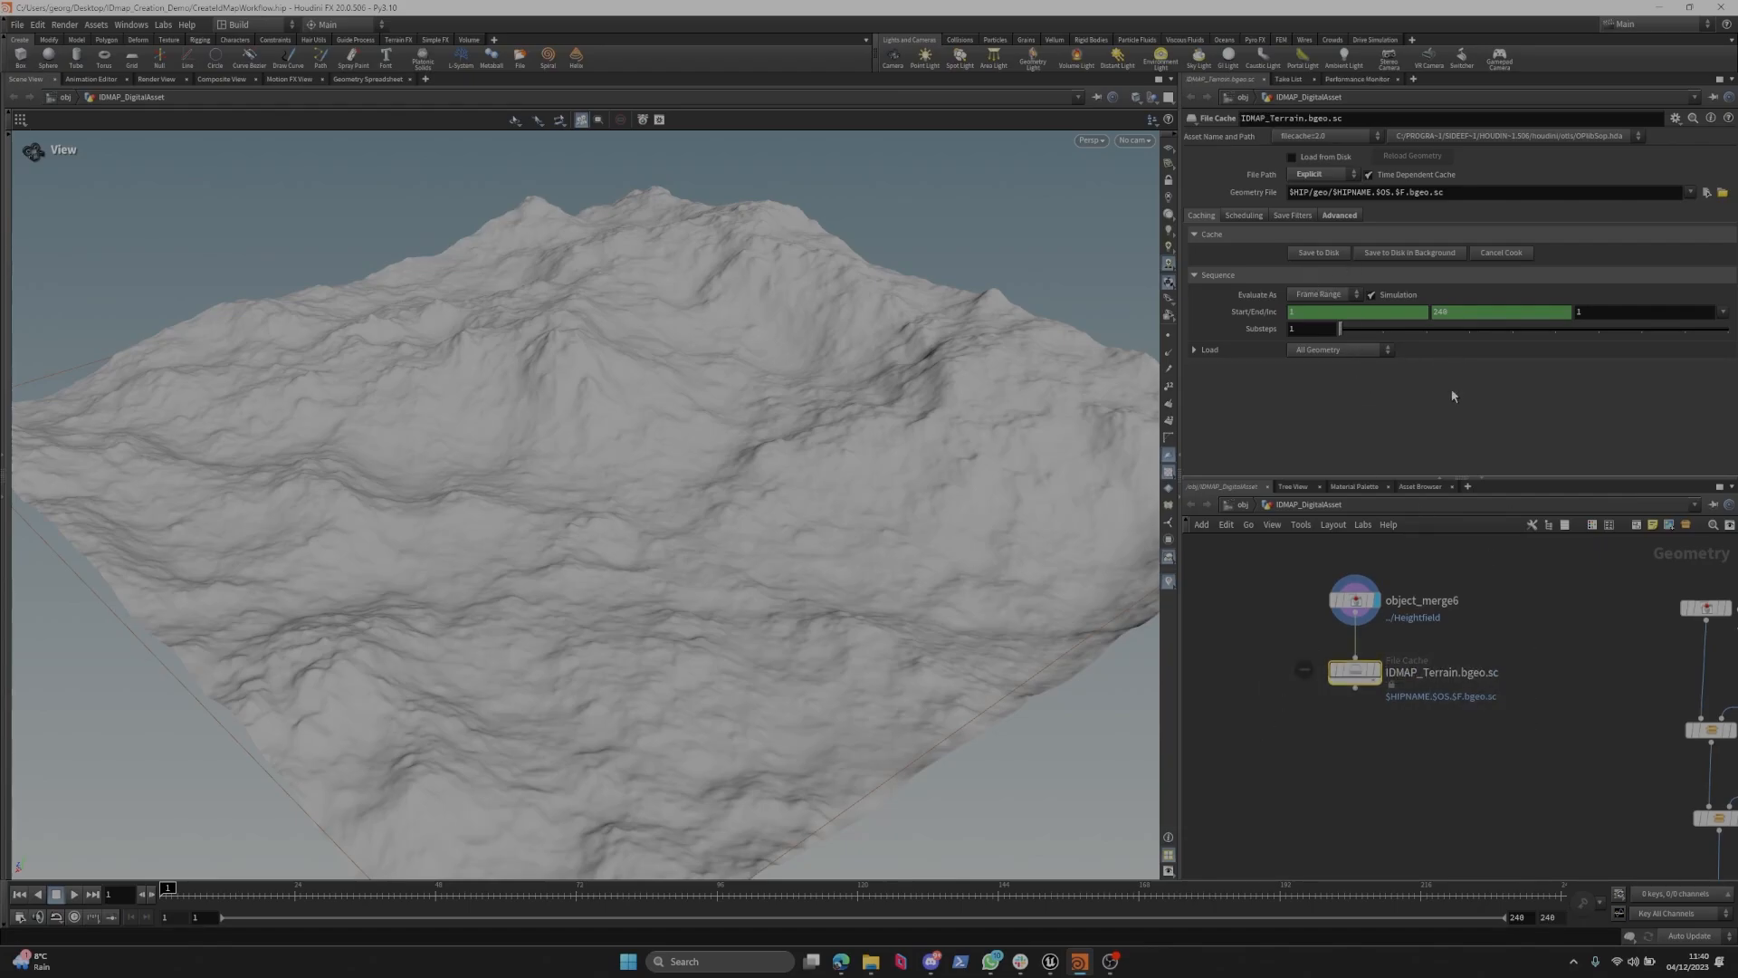
# Disable the time-dependent cache, set the geometry file to $HIP/geo/$OS, and check the expanded path.
pyautogui.click(1412, 176)
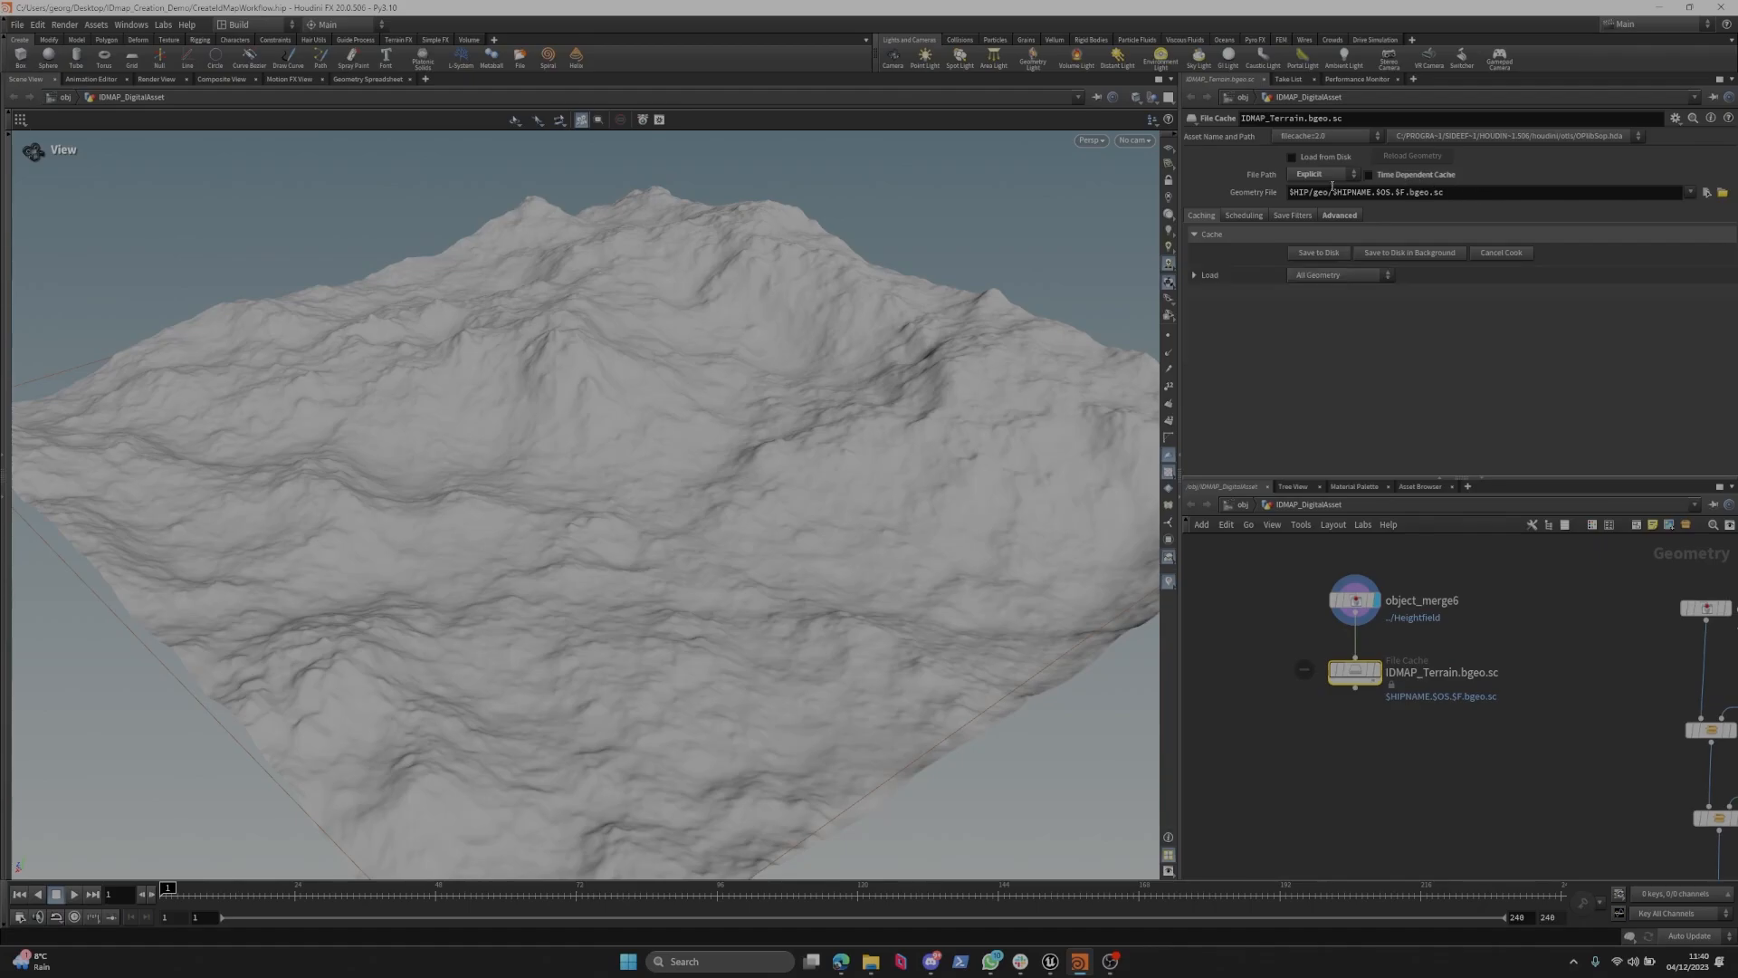
pyautogui.moveTo(1439, 202); pyautogui.dragTo(1392, 231)
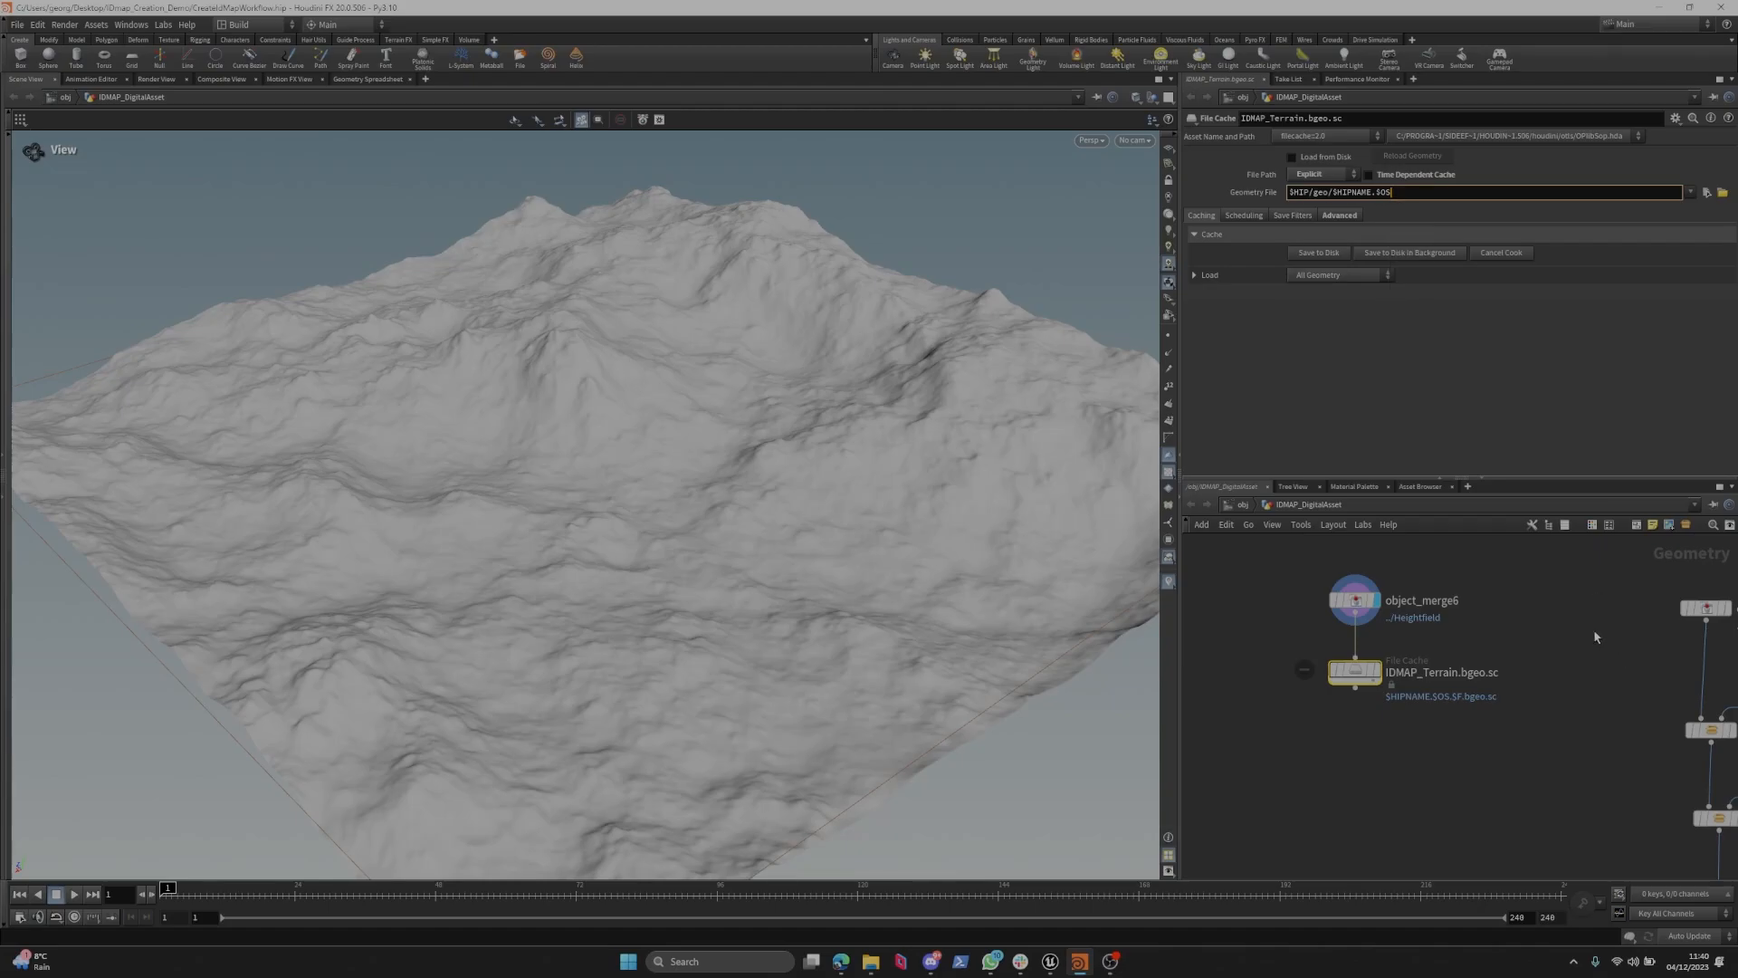
pyautogui.press('BackSpace')
pyautogui.press('Return')
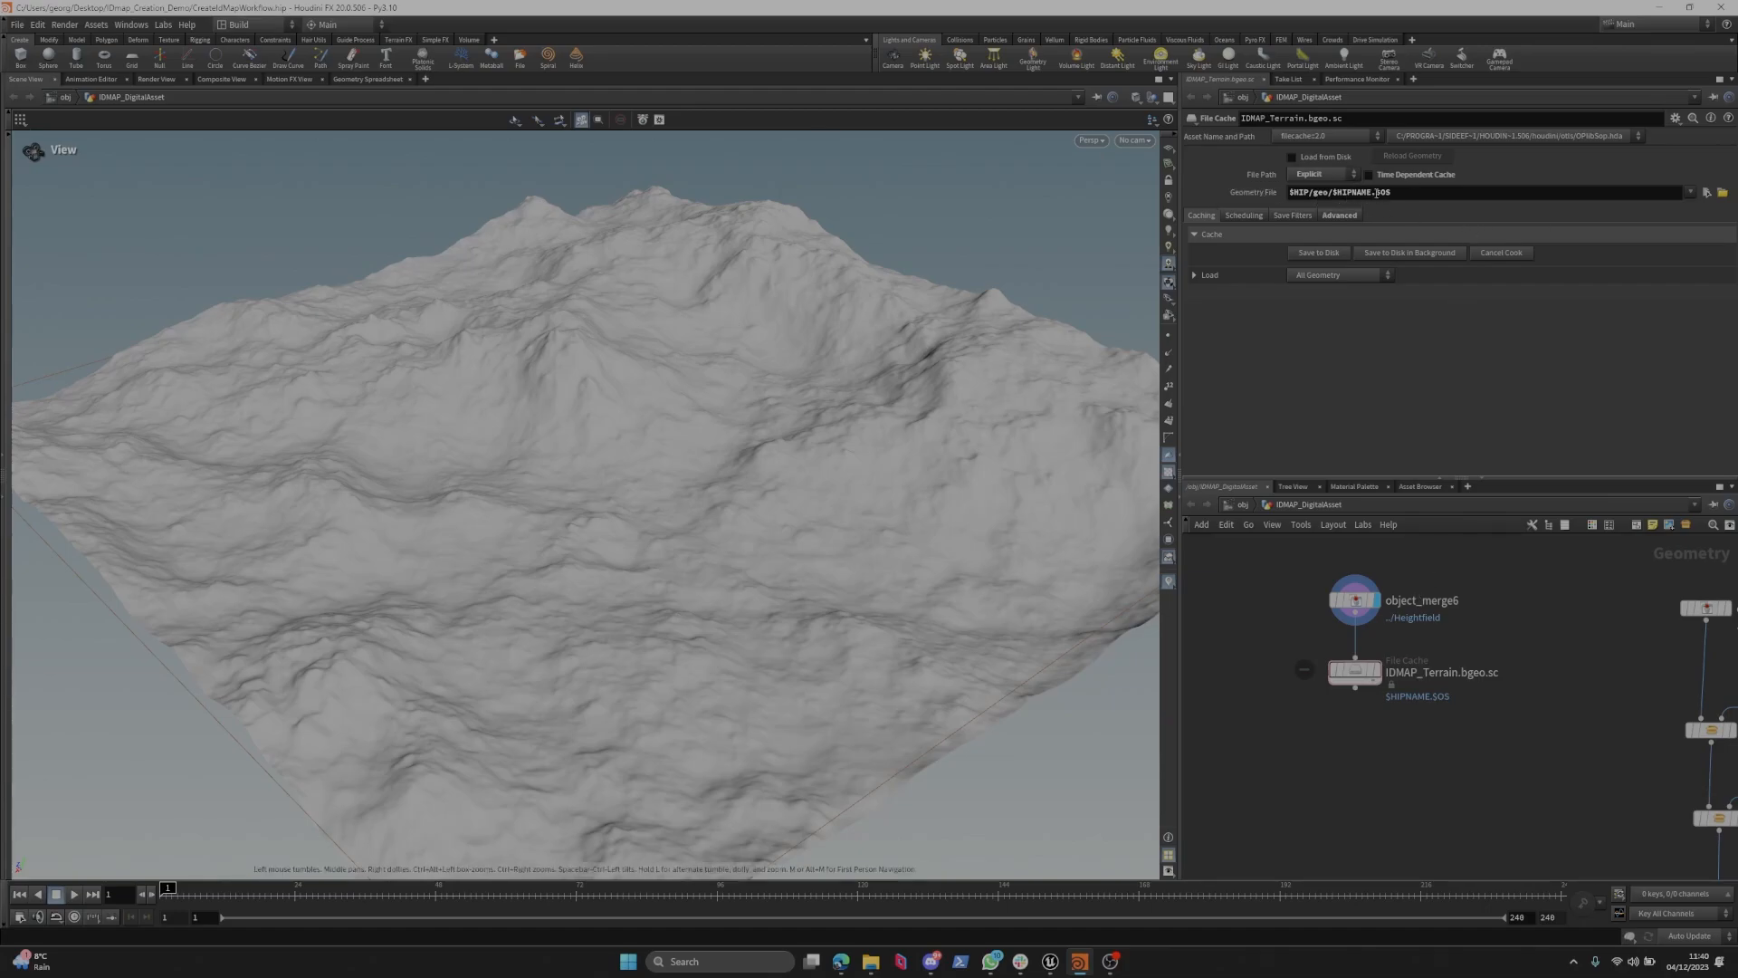
pyautogui.moveTo(1376, 192); pyautogui.dragTo(1334, 194)
pyautogui.press('BackSpace')
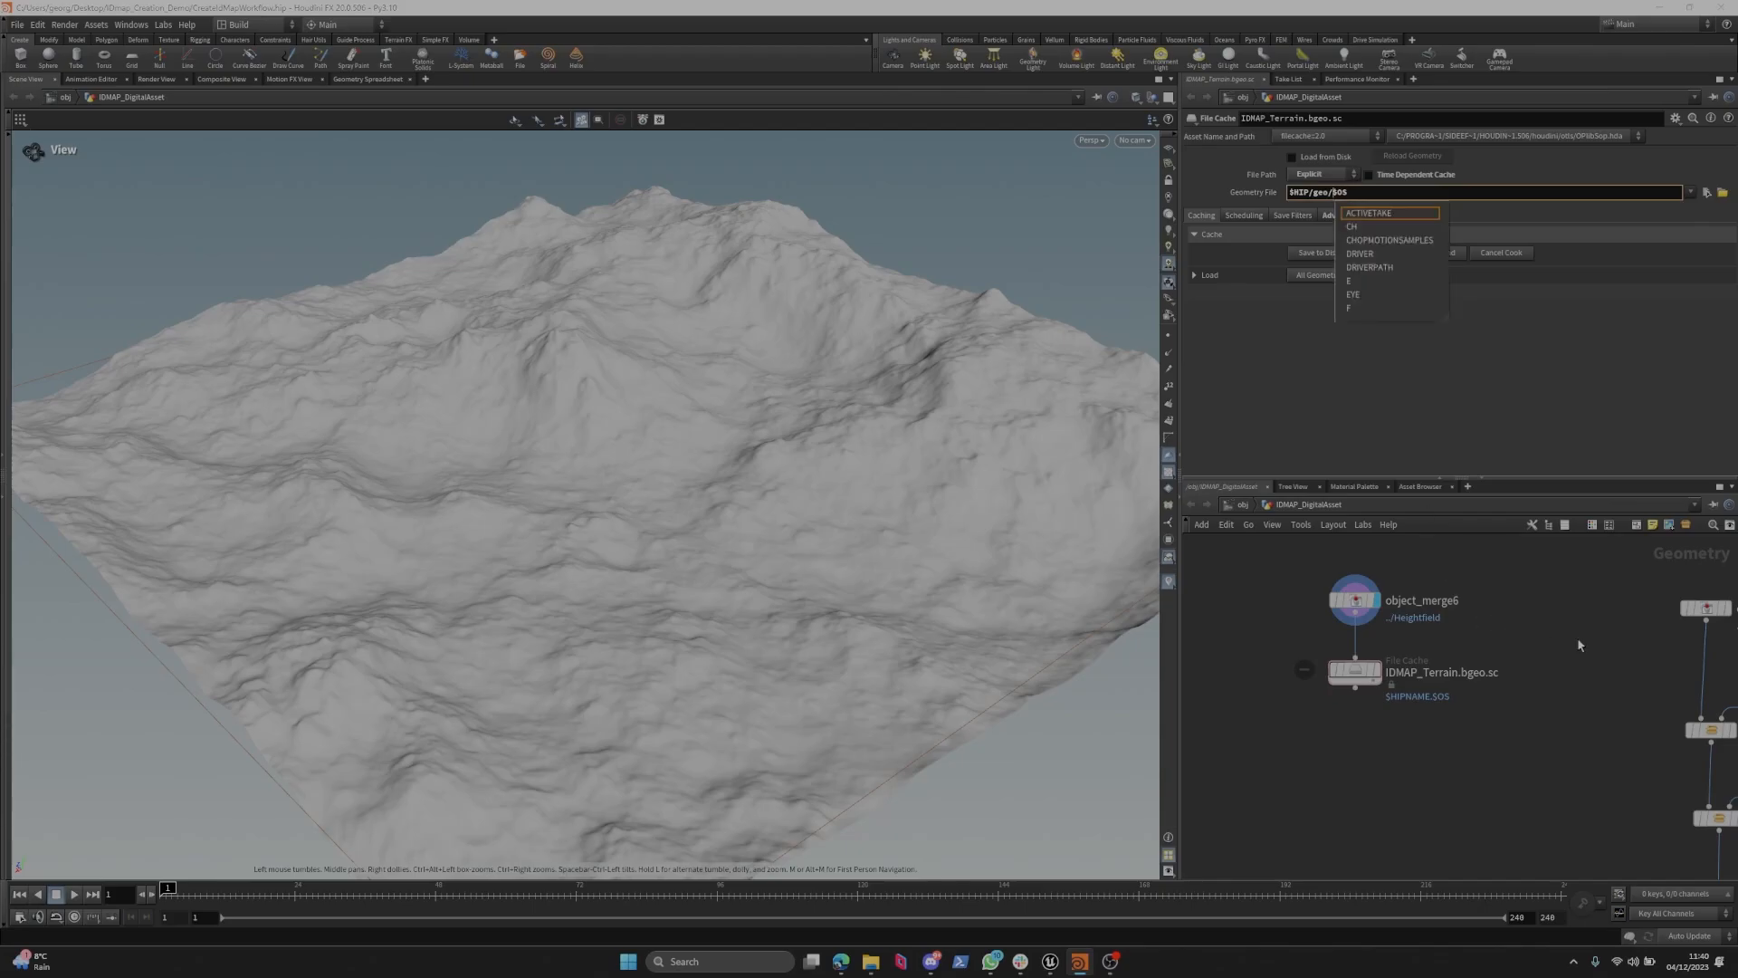
pyautogui.click(1579, 644)
pyautogui.click(1254, 194)
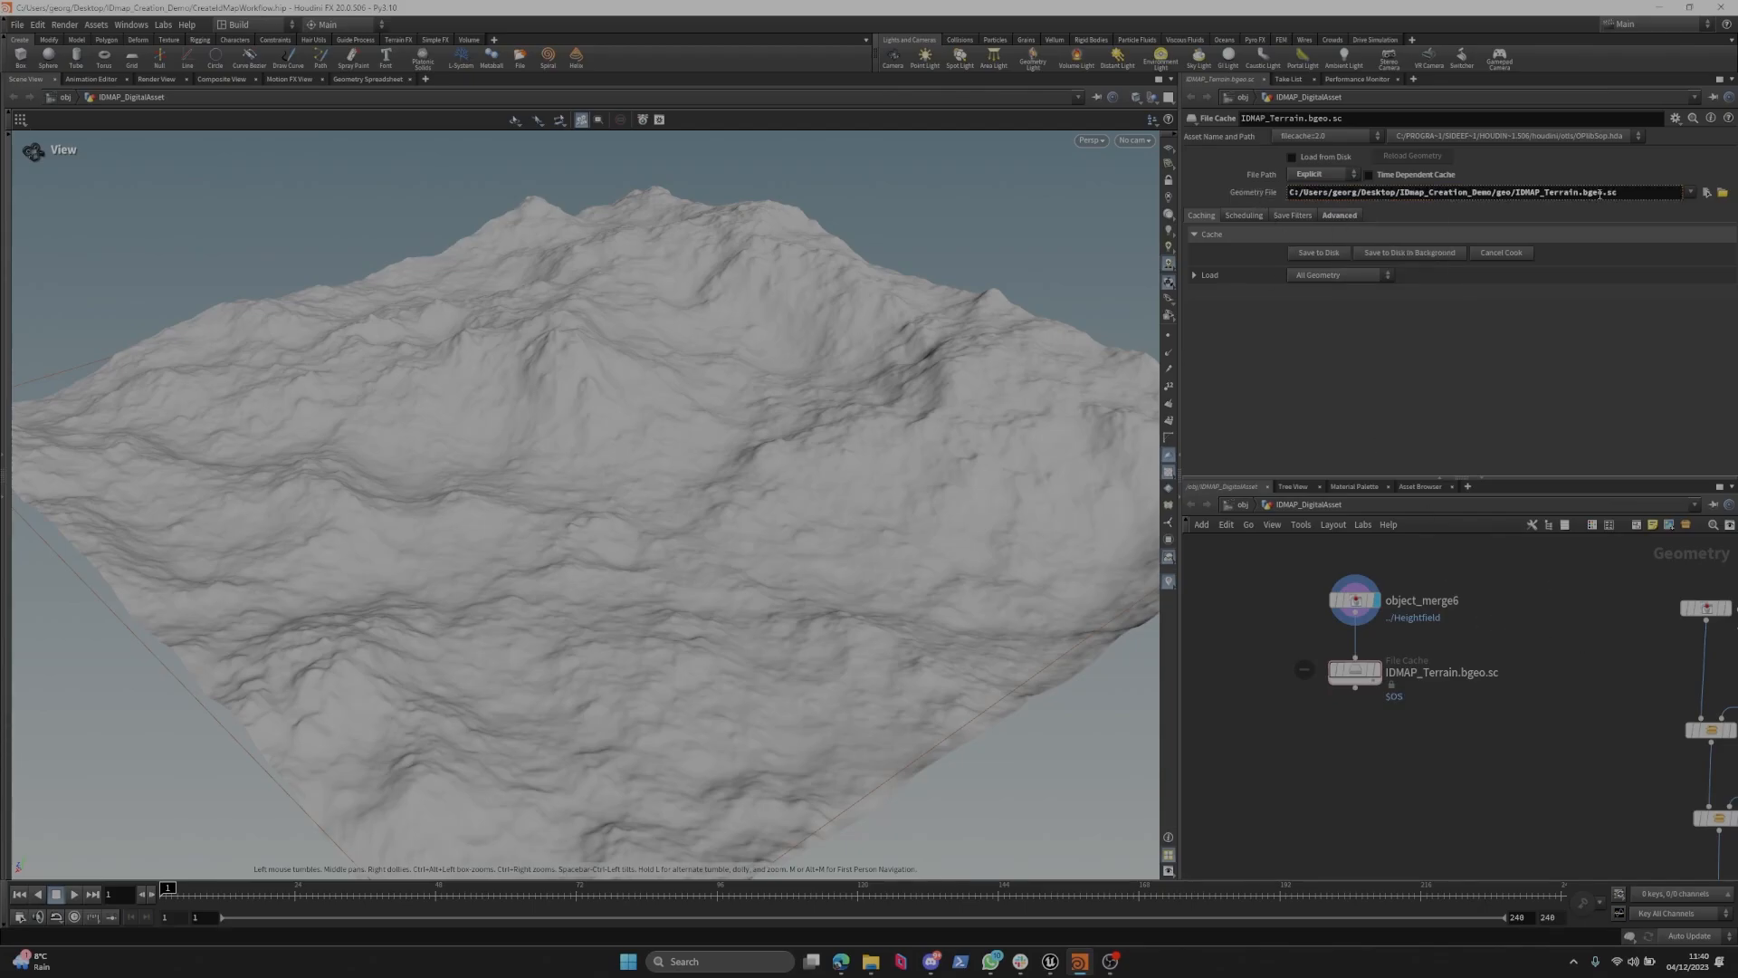
pyautogui.moveTo(1303, 194); pyautogui.dragTo(1518, 196)
# Save the terrain cache to disk and display the File Cache node.
pyautogui.moveTo(1529, 628); pyautogui.dragTo(1567, 586, button='middle')
pyautogui.moveTo(1574, 606); pyautogui.dragTo(1308, 667)
pyautogui.moveTo(1351, 698); pyautogui.dragTo(1460, 624)
pyautogui.click(1339, 254)
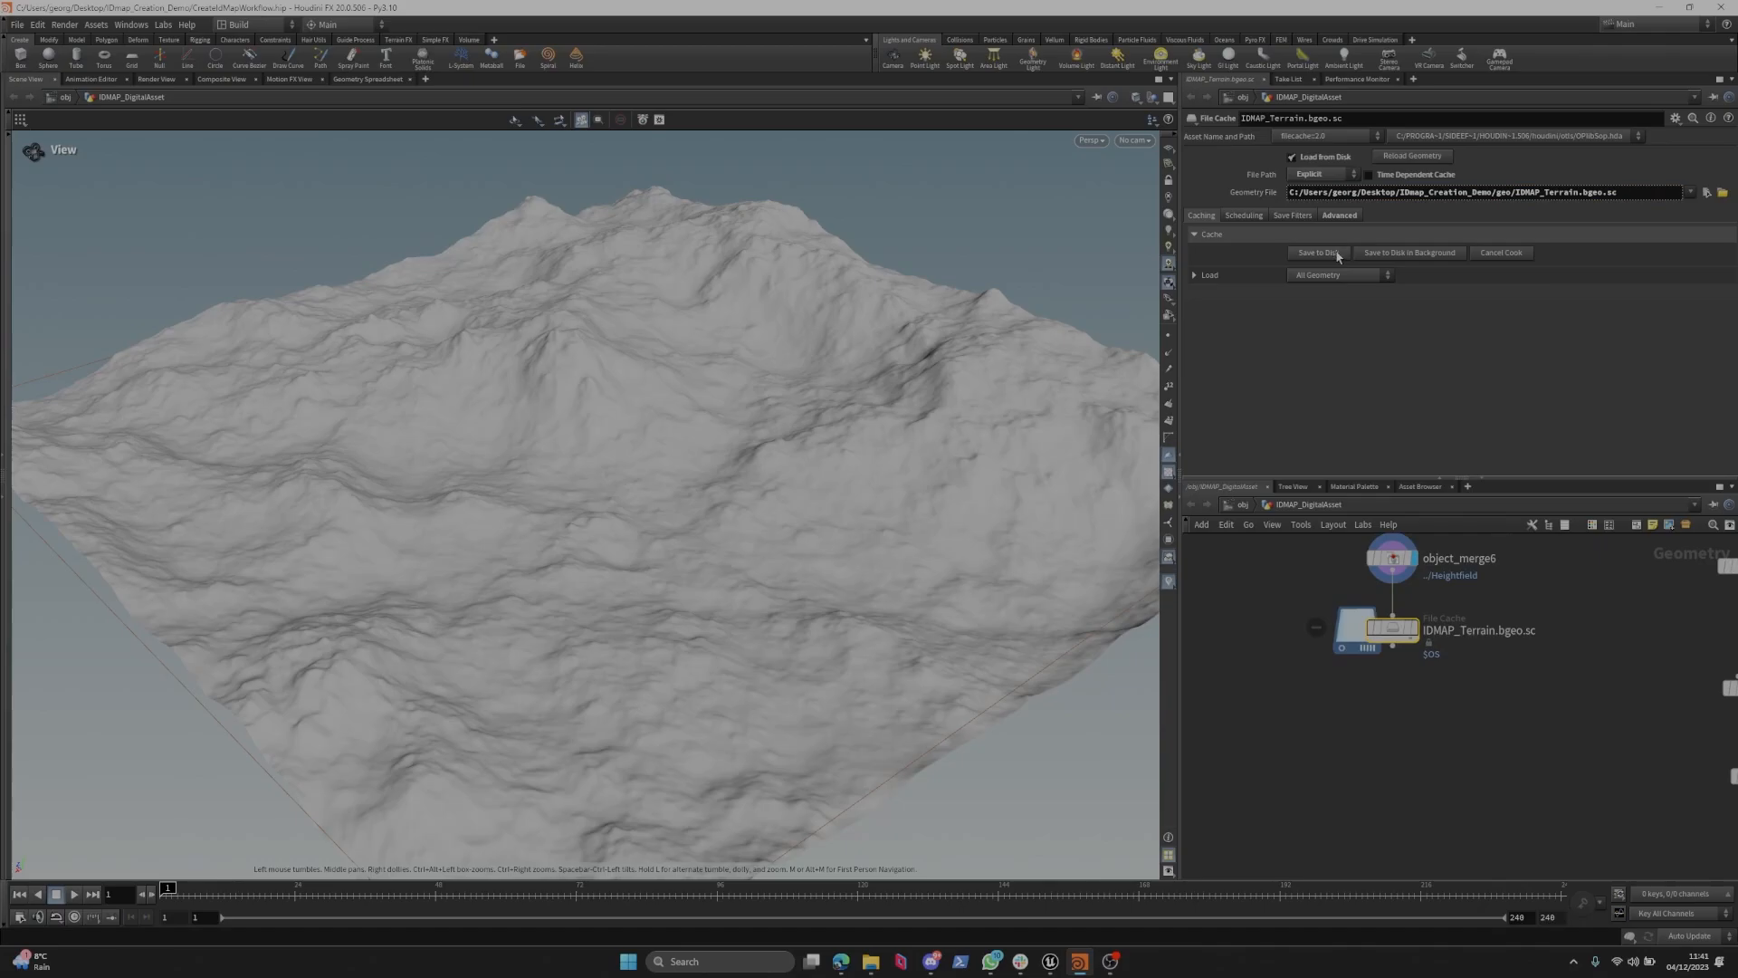
pyautogui.click(1416, 637)
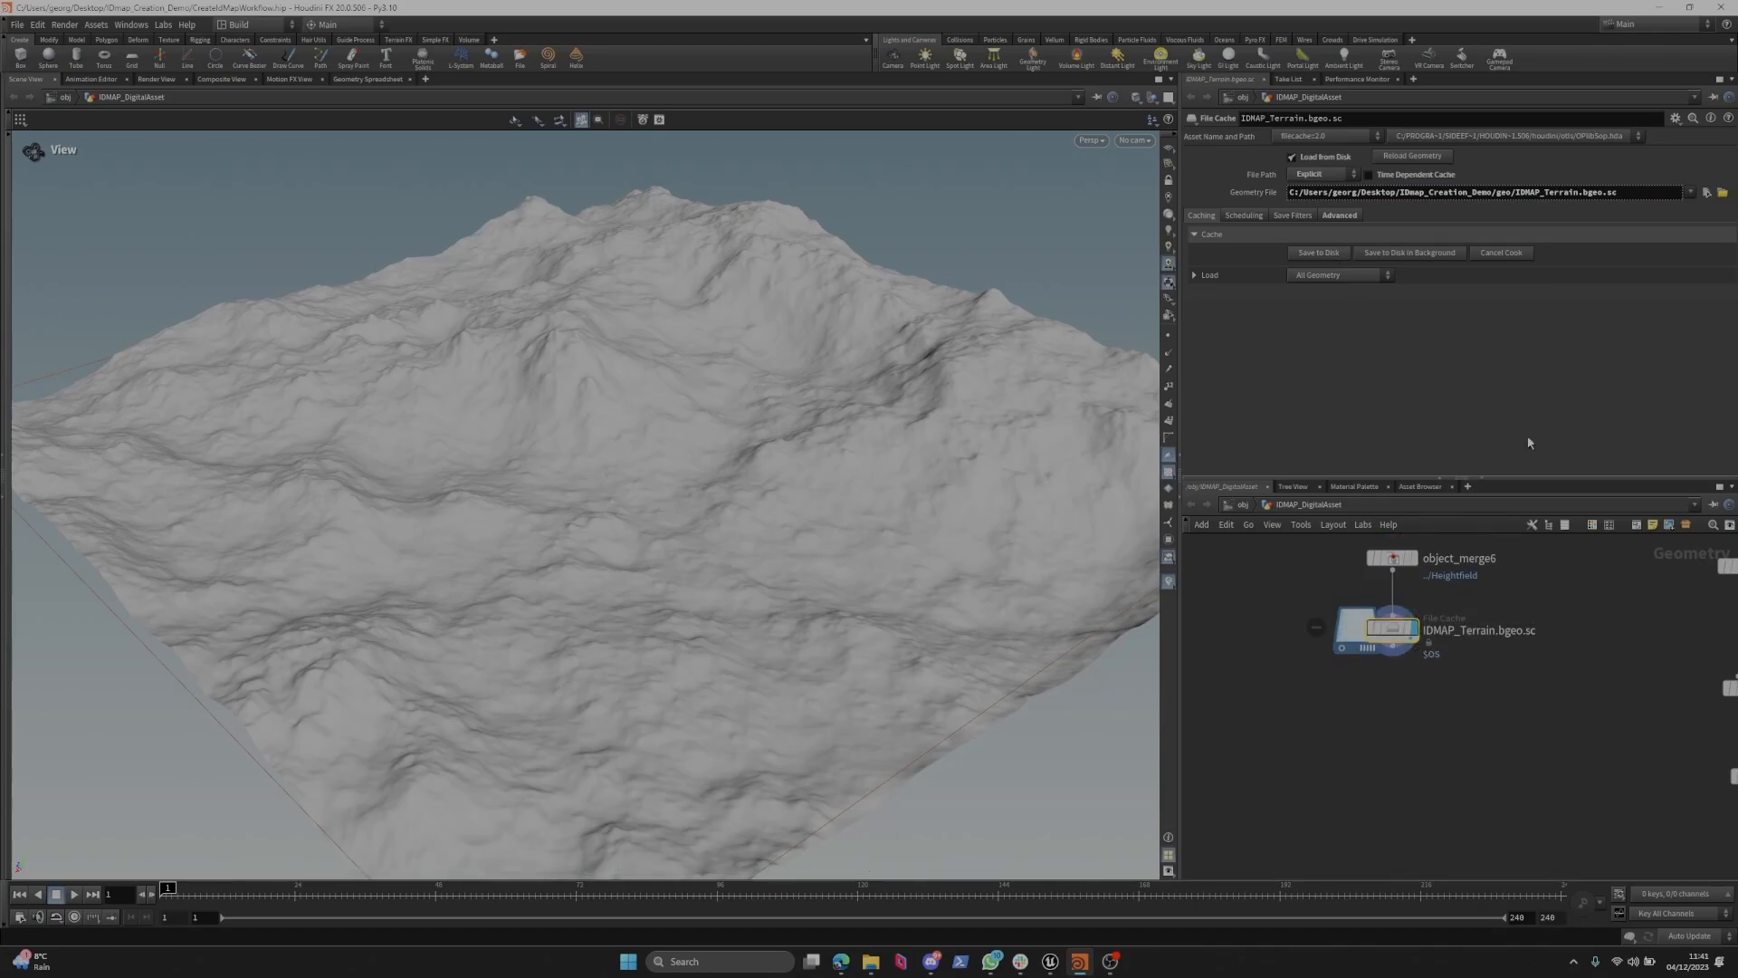
# Open the folder containing the saved terrain cache and select its full path.
pyautogui.click(1722, 191)
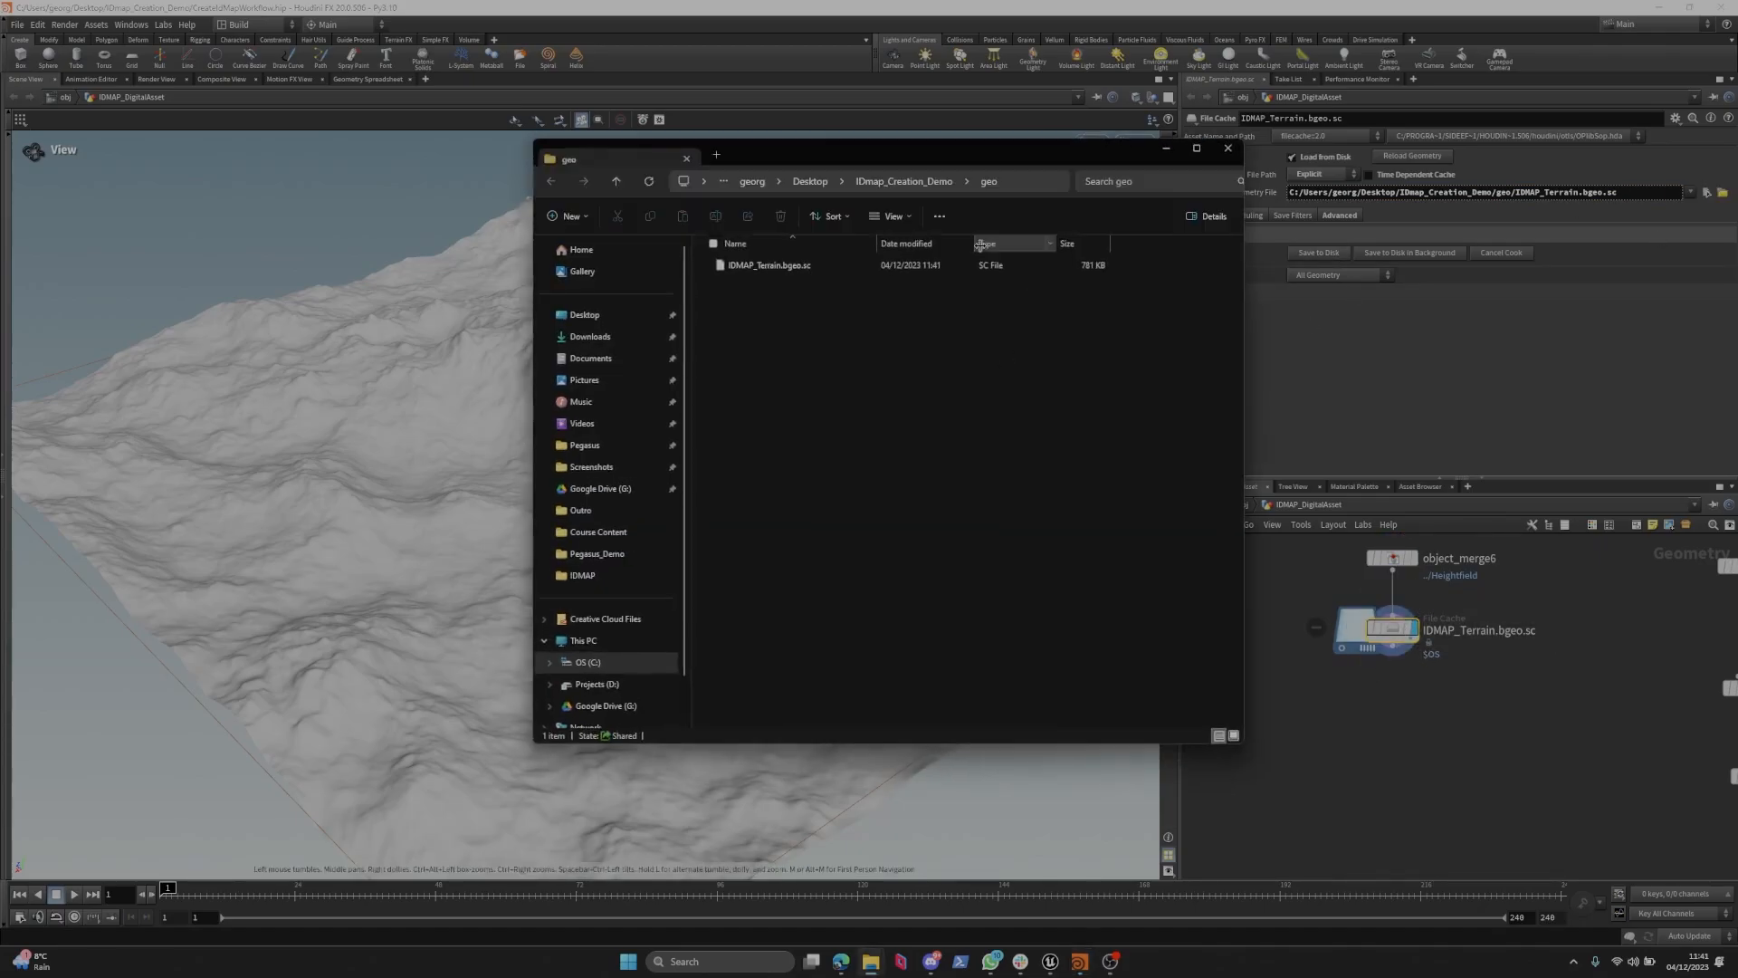
pyautogui.click(869, 181)
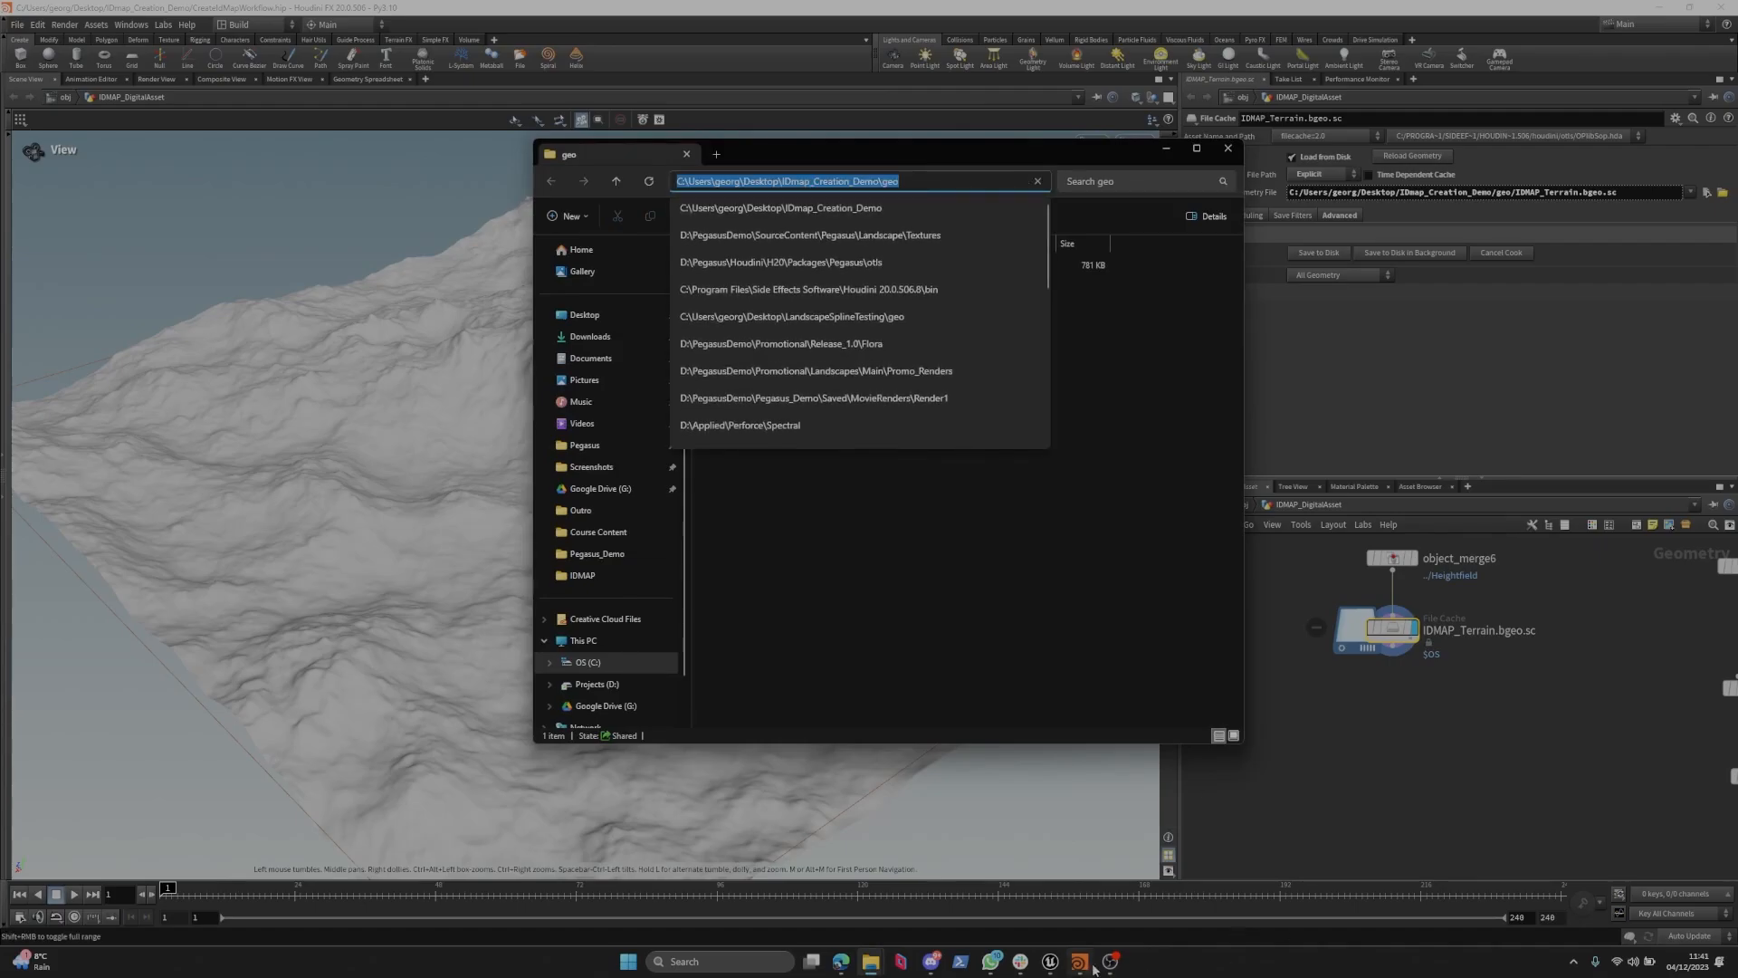
# Switch to Unreal Engine and filter the content for Houdini assets inside the Engine folder.
pyautogui.click(1055, 967)
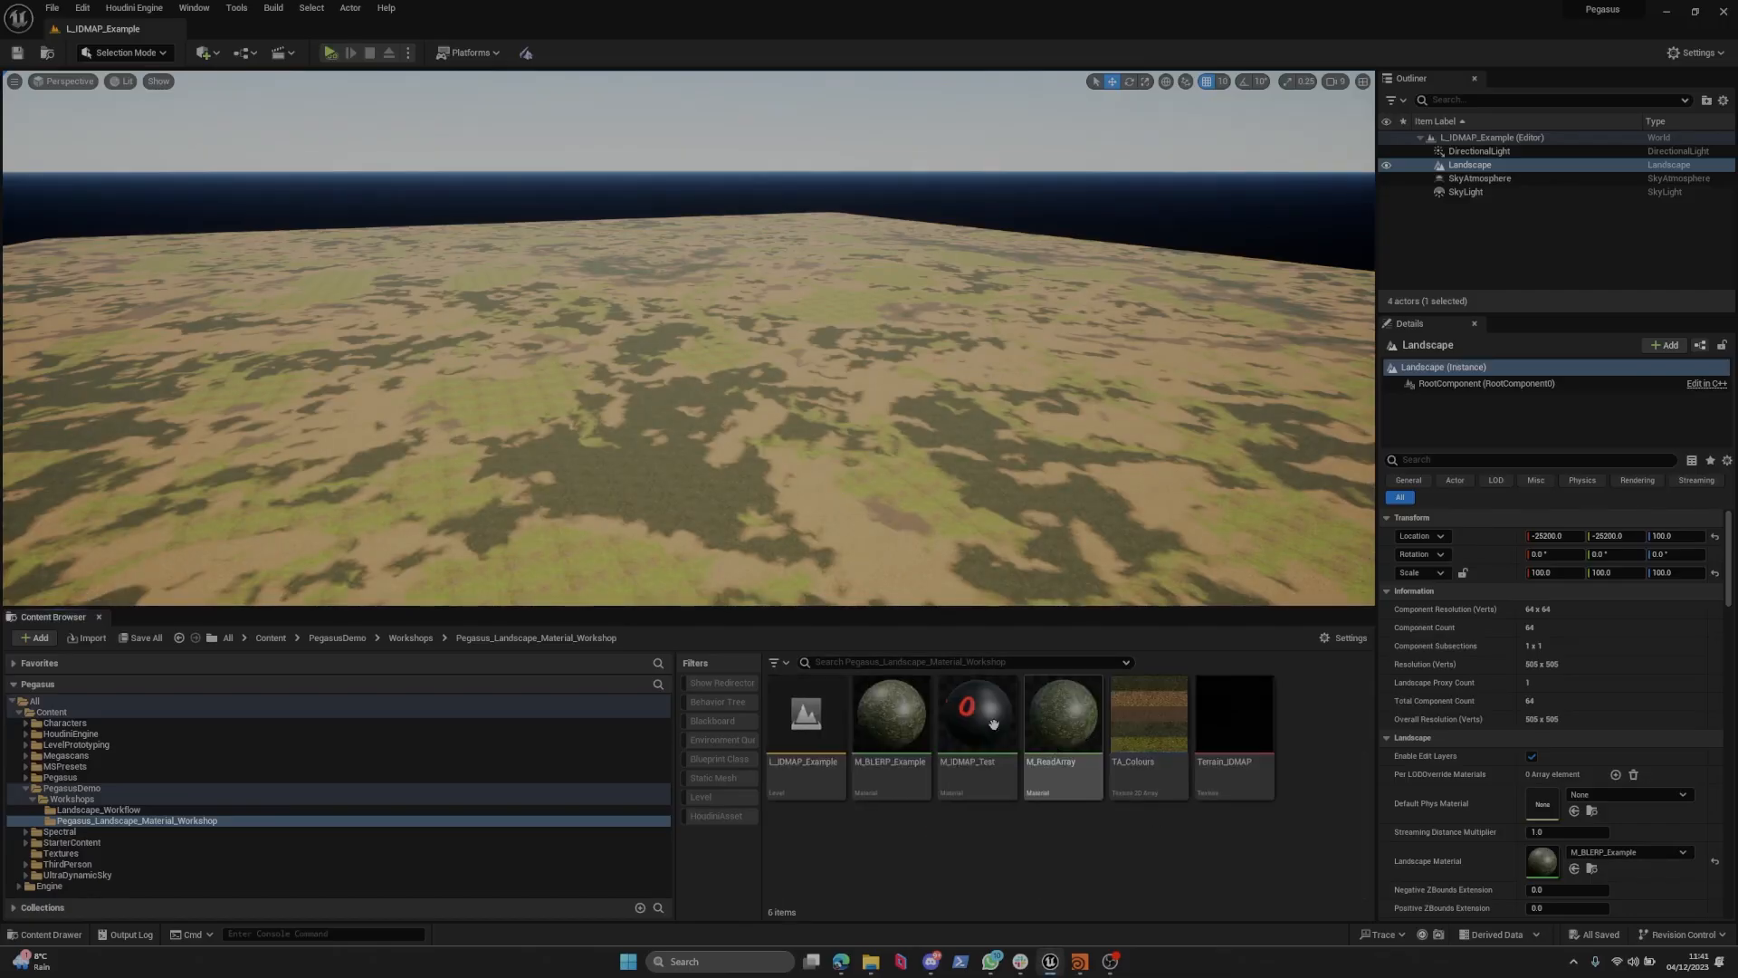
pyautogui.click(717, 816)
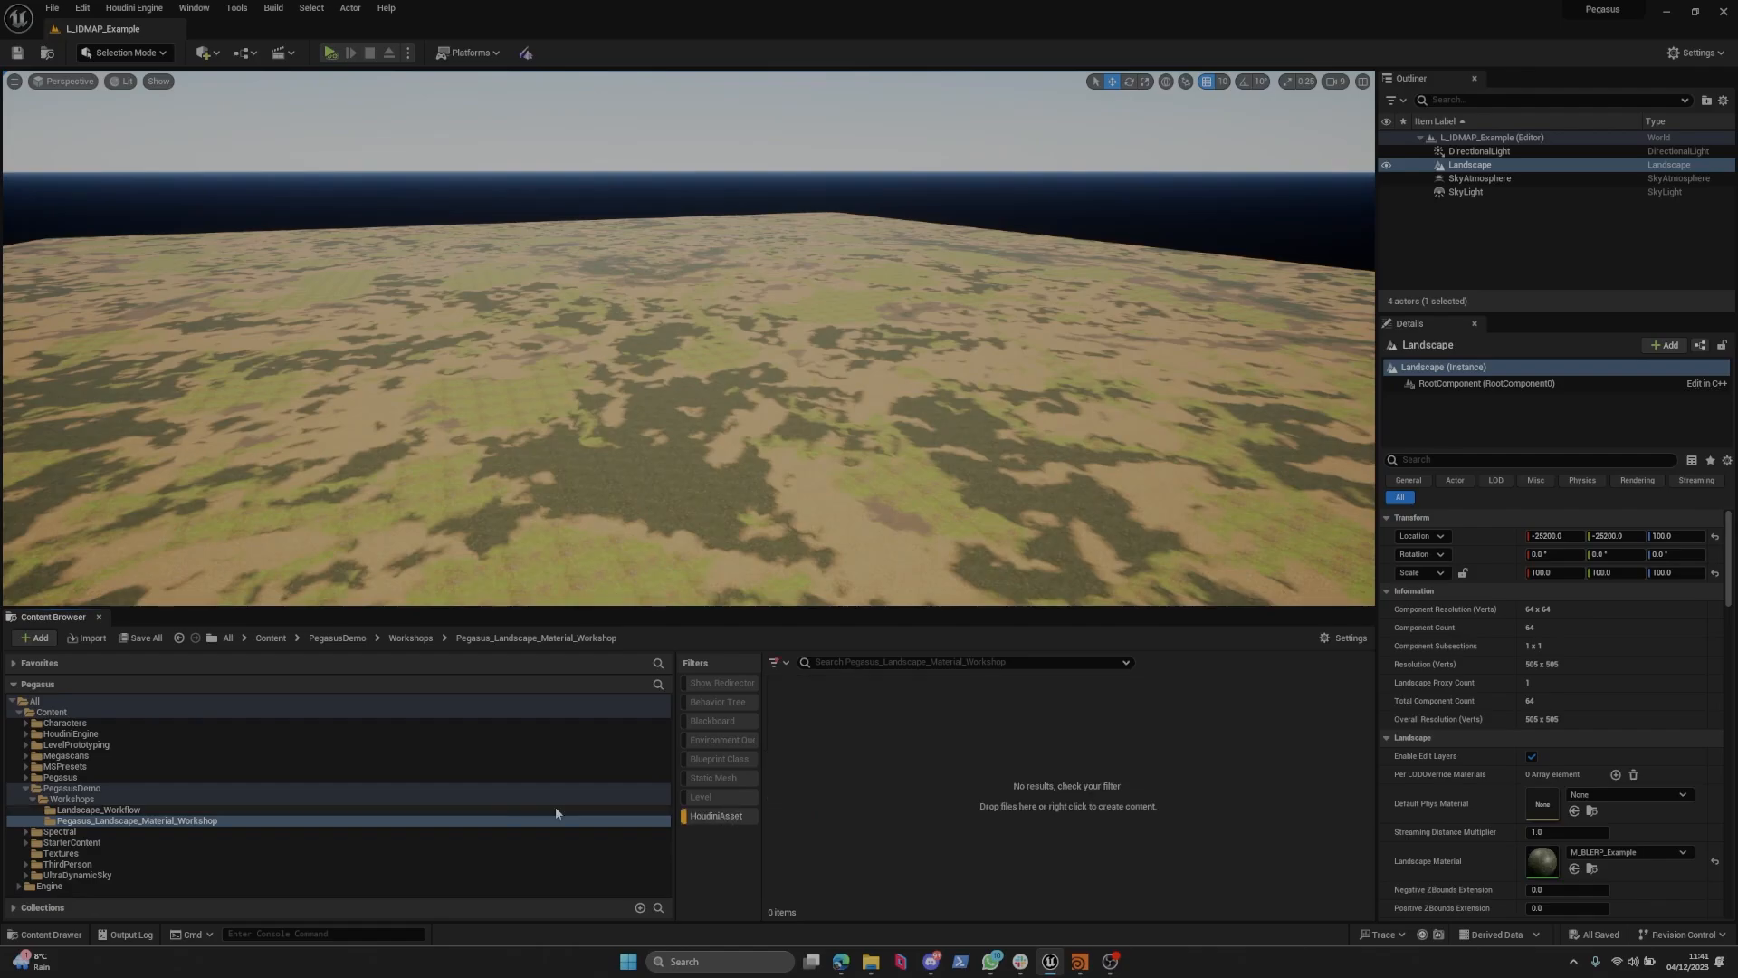
pyautogui.click(35, 700)
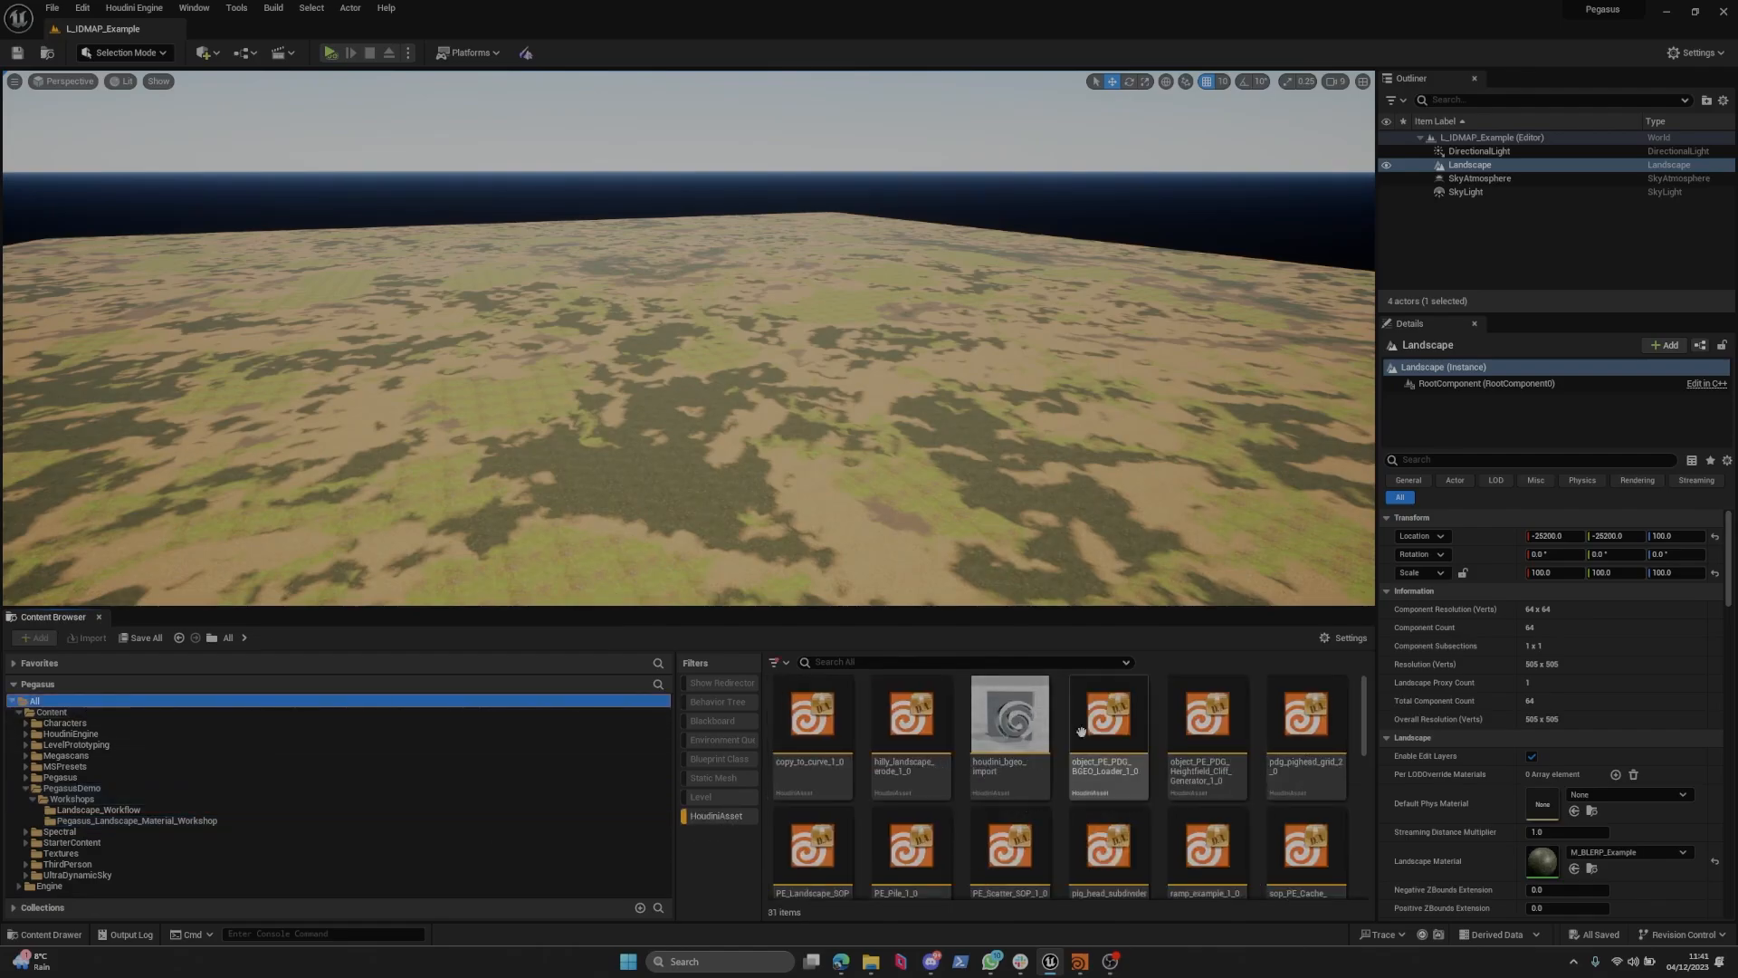
pyautogui.scroll(-2, 1009, 743)
pyautogui.click(49, 885)
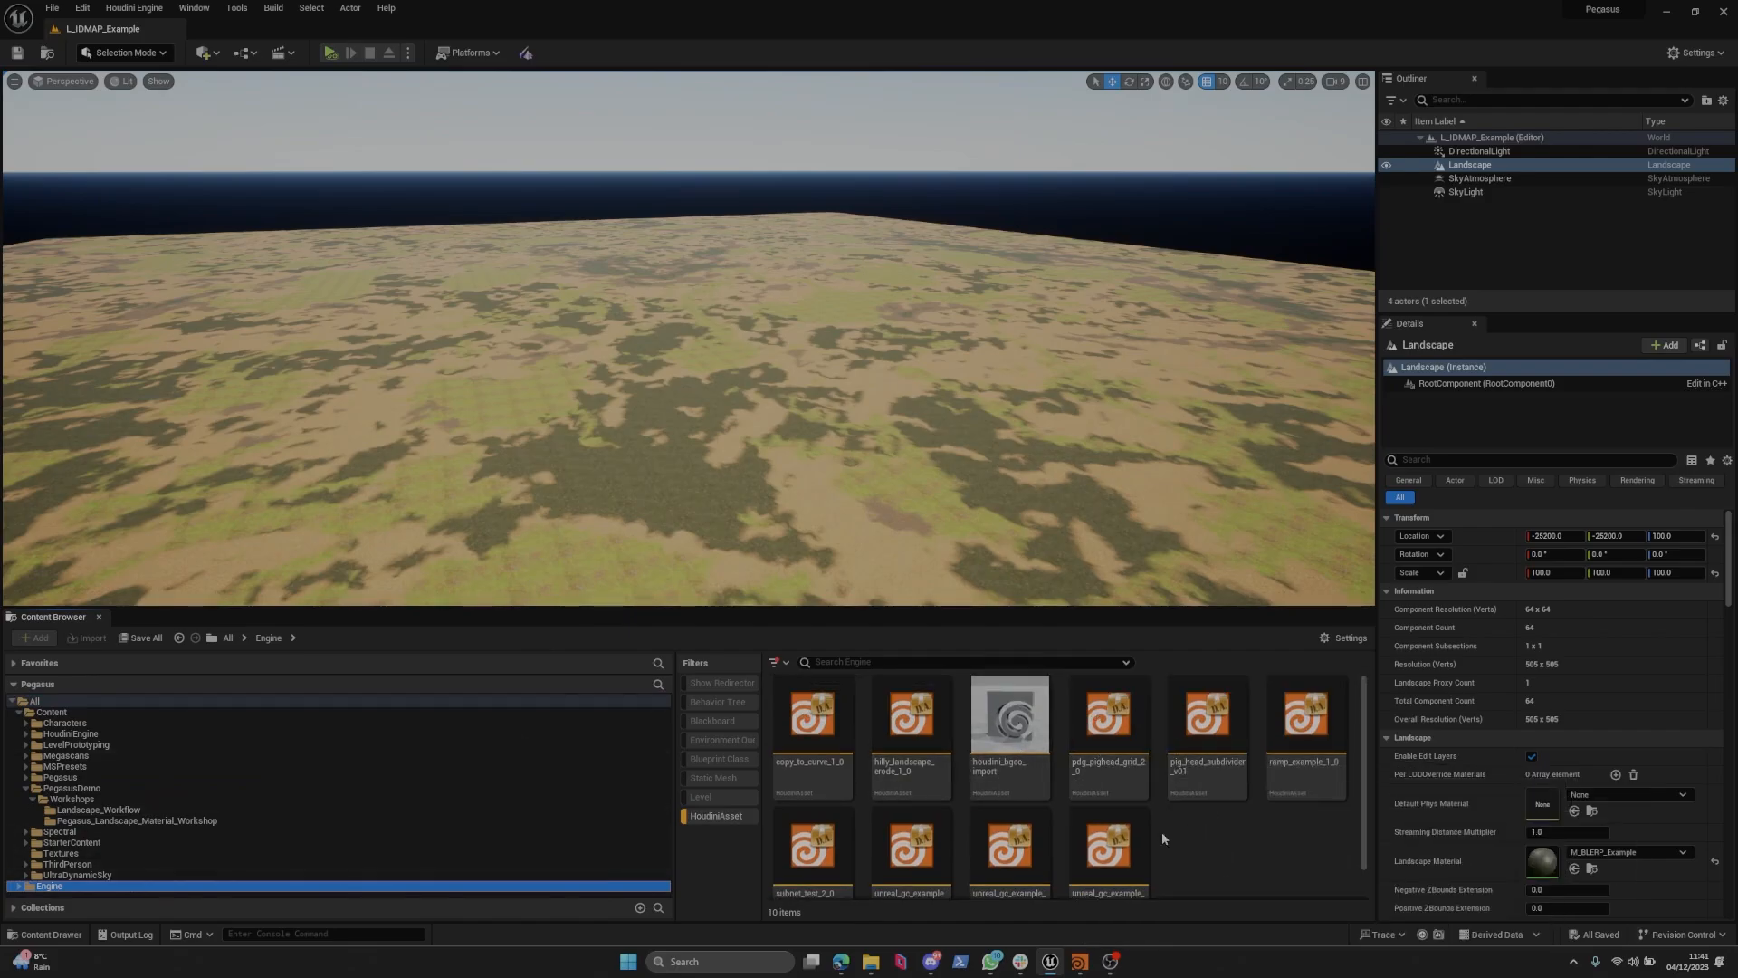
pyautogui.scroll(-1, 1177, 806)
pyautogui.scroll(1, 1214, 895)
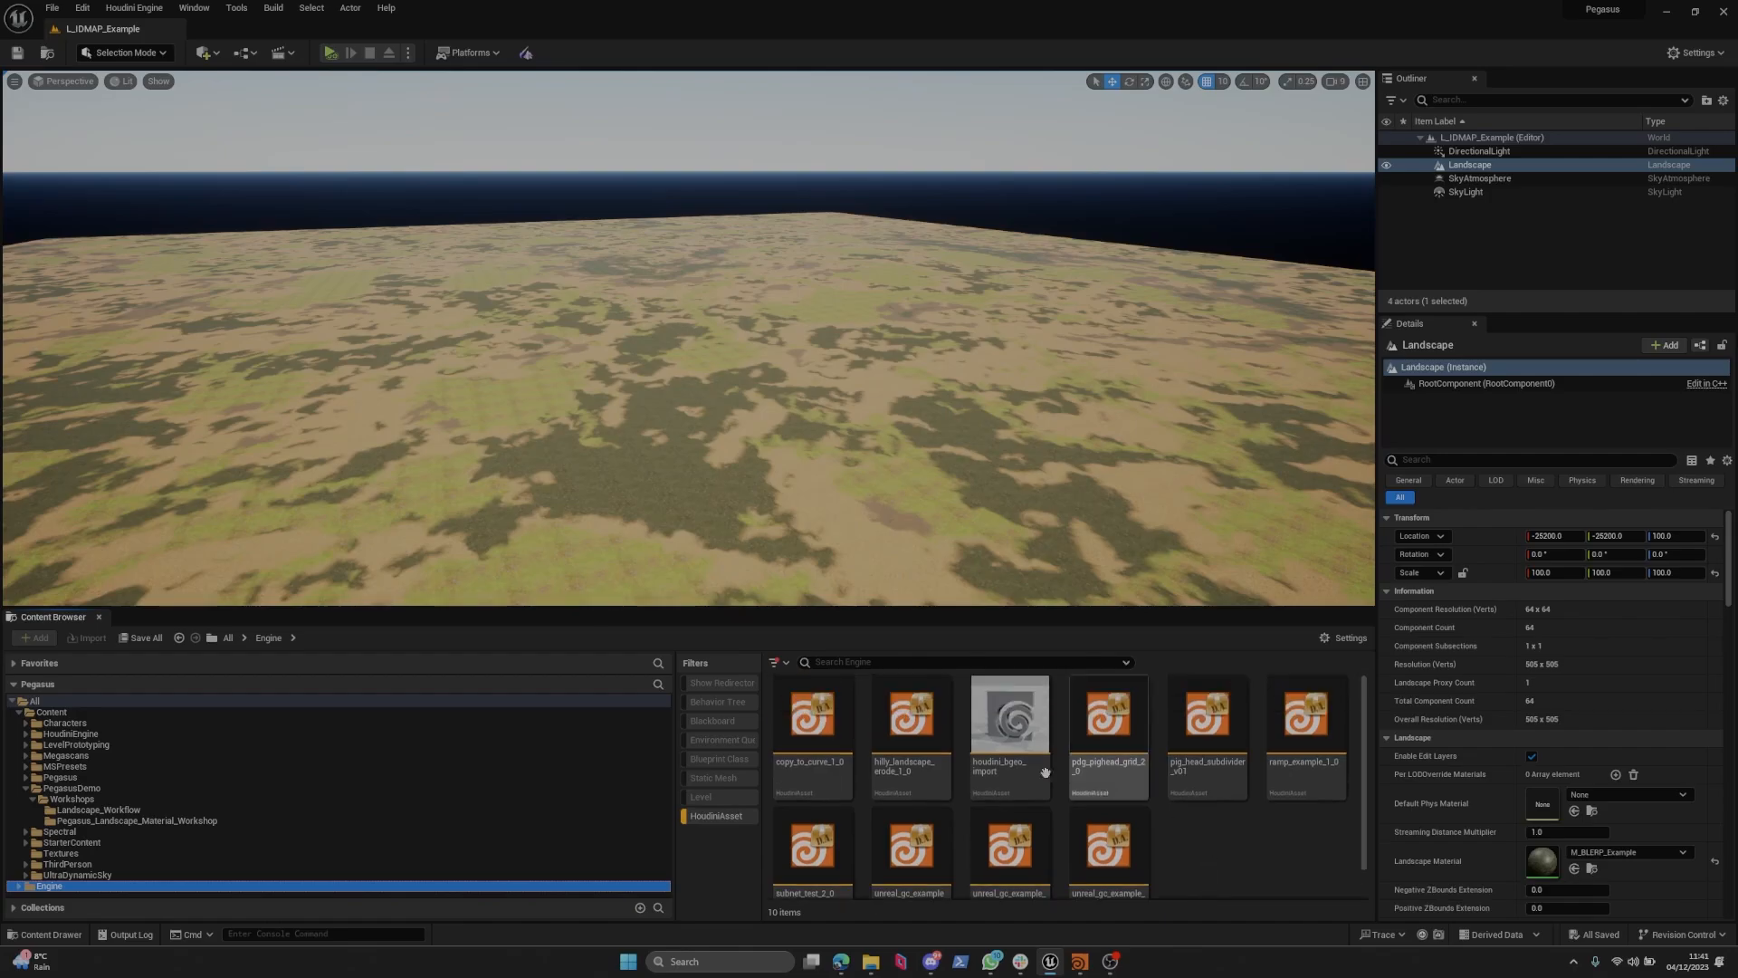
# Delete the existing landscape and place the houdini_bgeo_import asset in the level.
pyautogui.click(1050, 439)
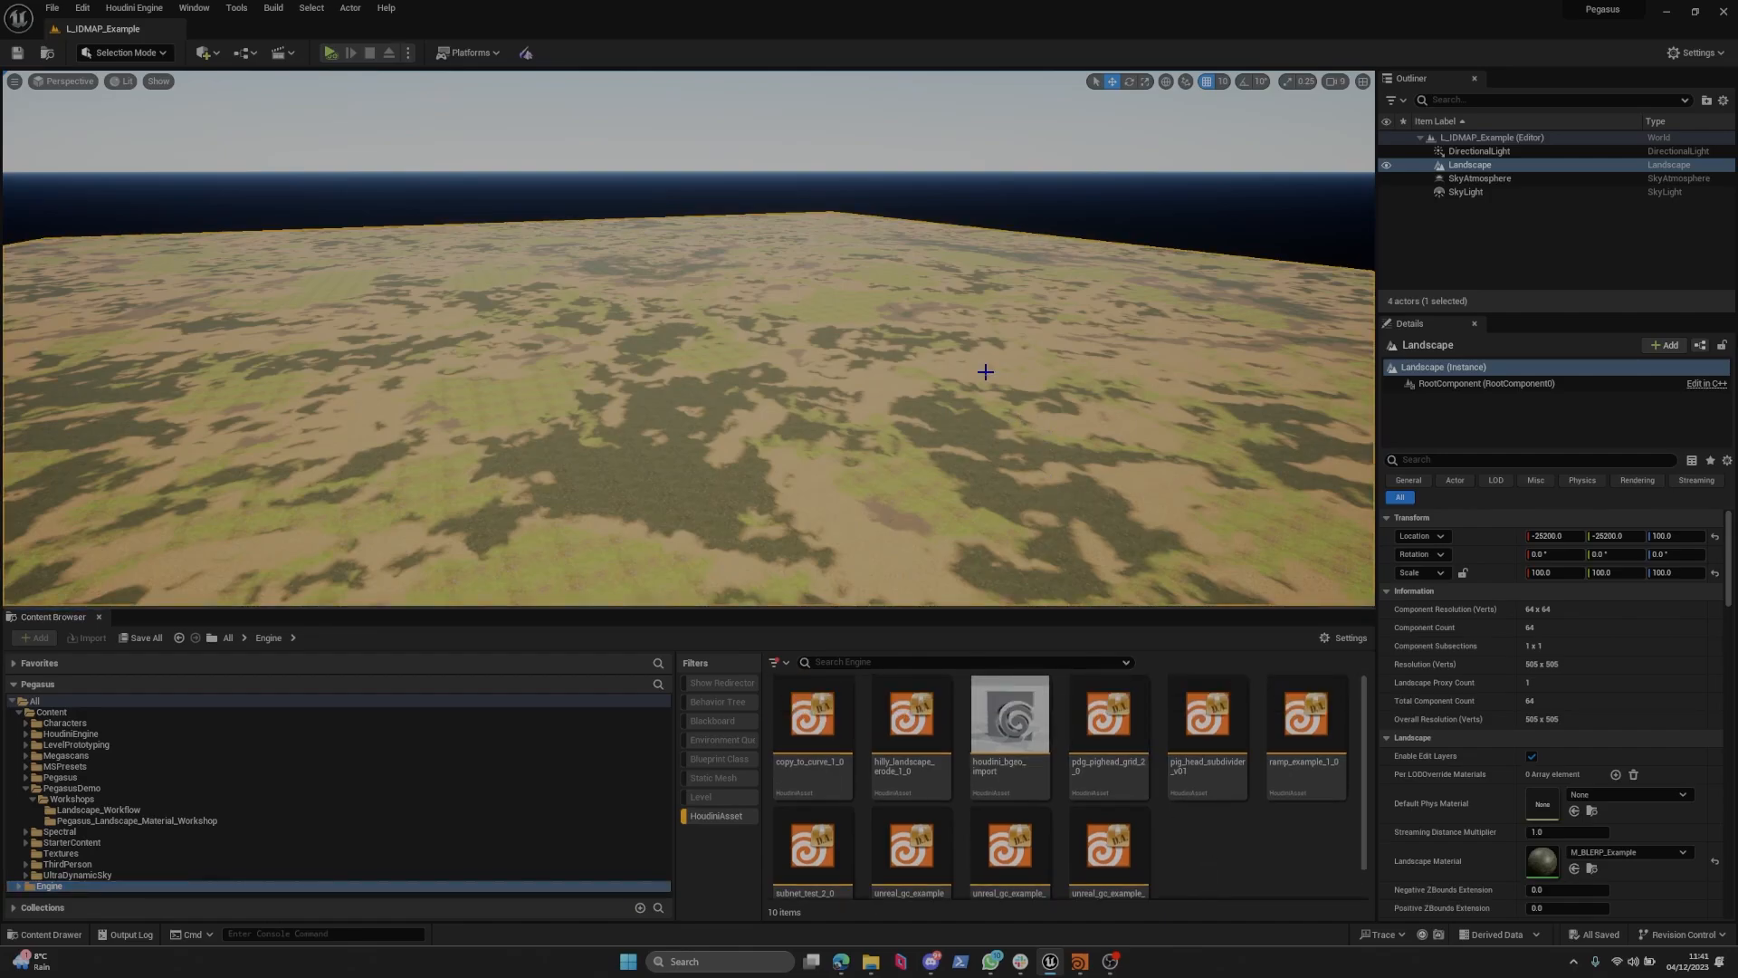
pyautogui.press('Delete')
pyautogui.moveTo(1027, 779); pyautogui.dragTo(771, 409)
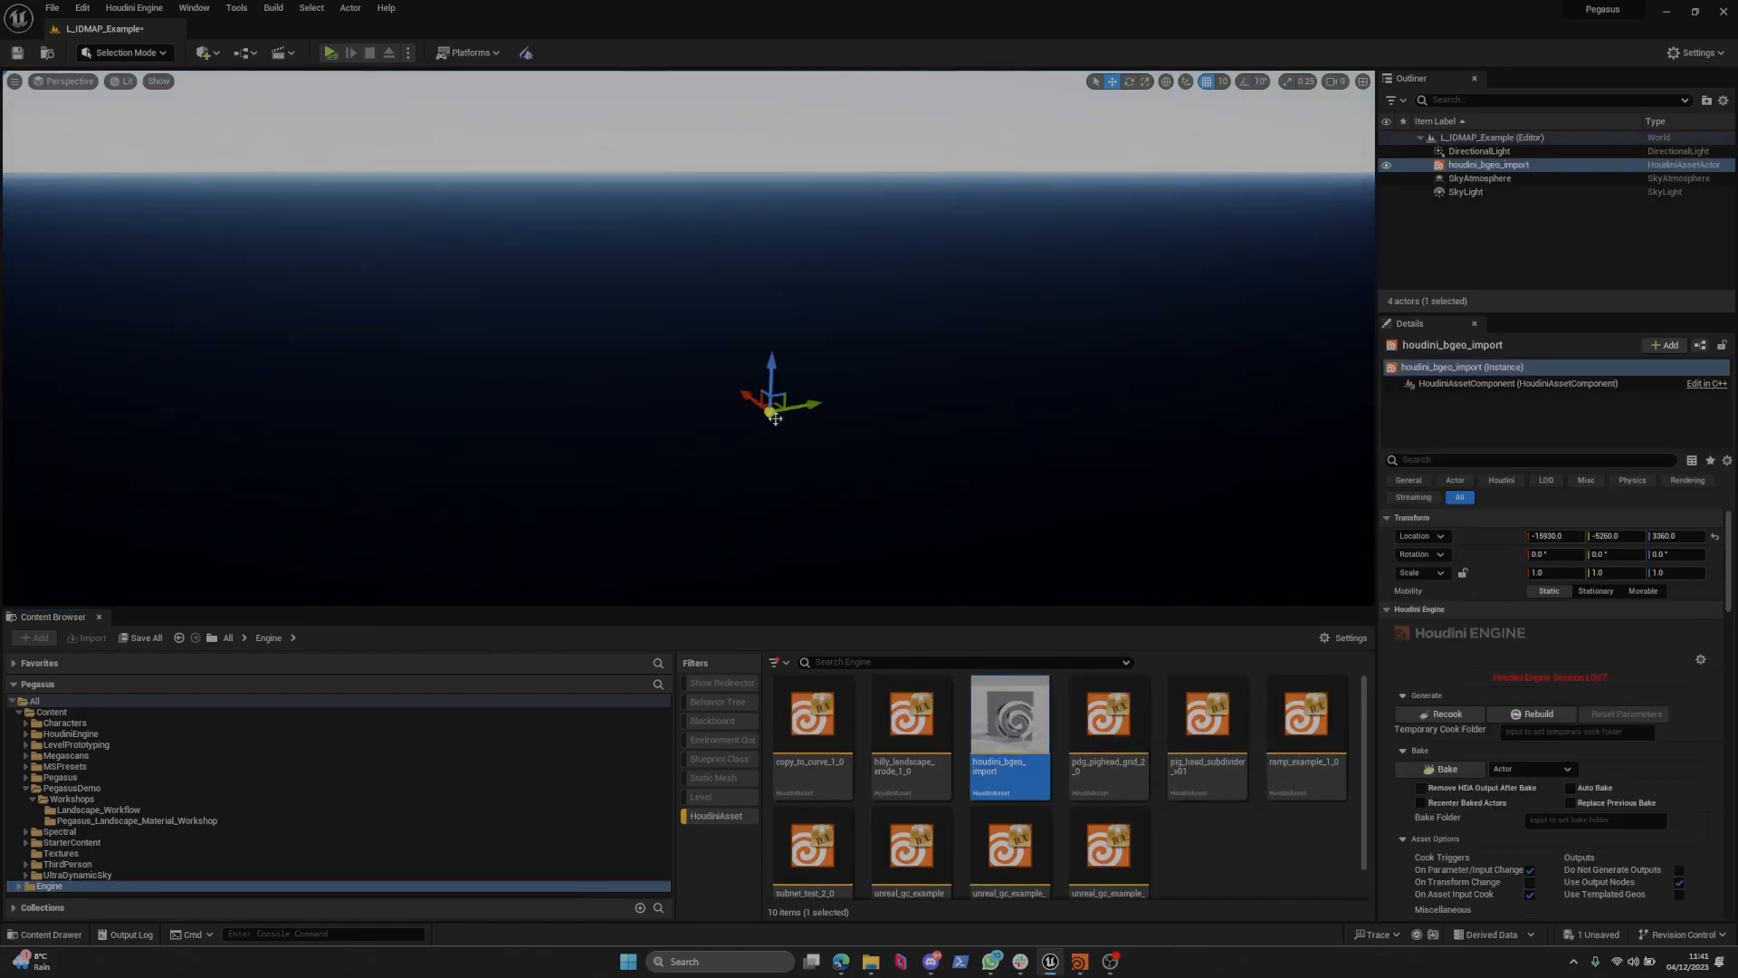
# Check the output log for the Houdini Engine session errors.
pyautogui.scroll(-3, 1664, 715)
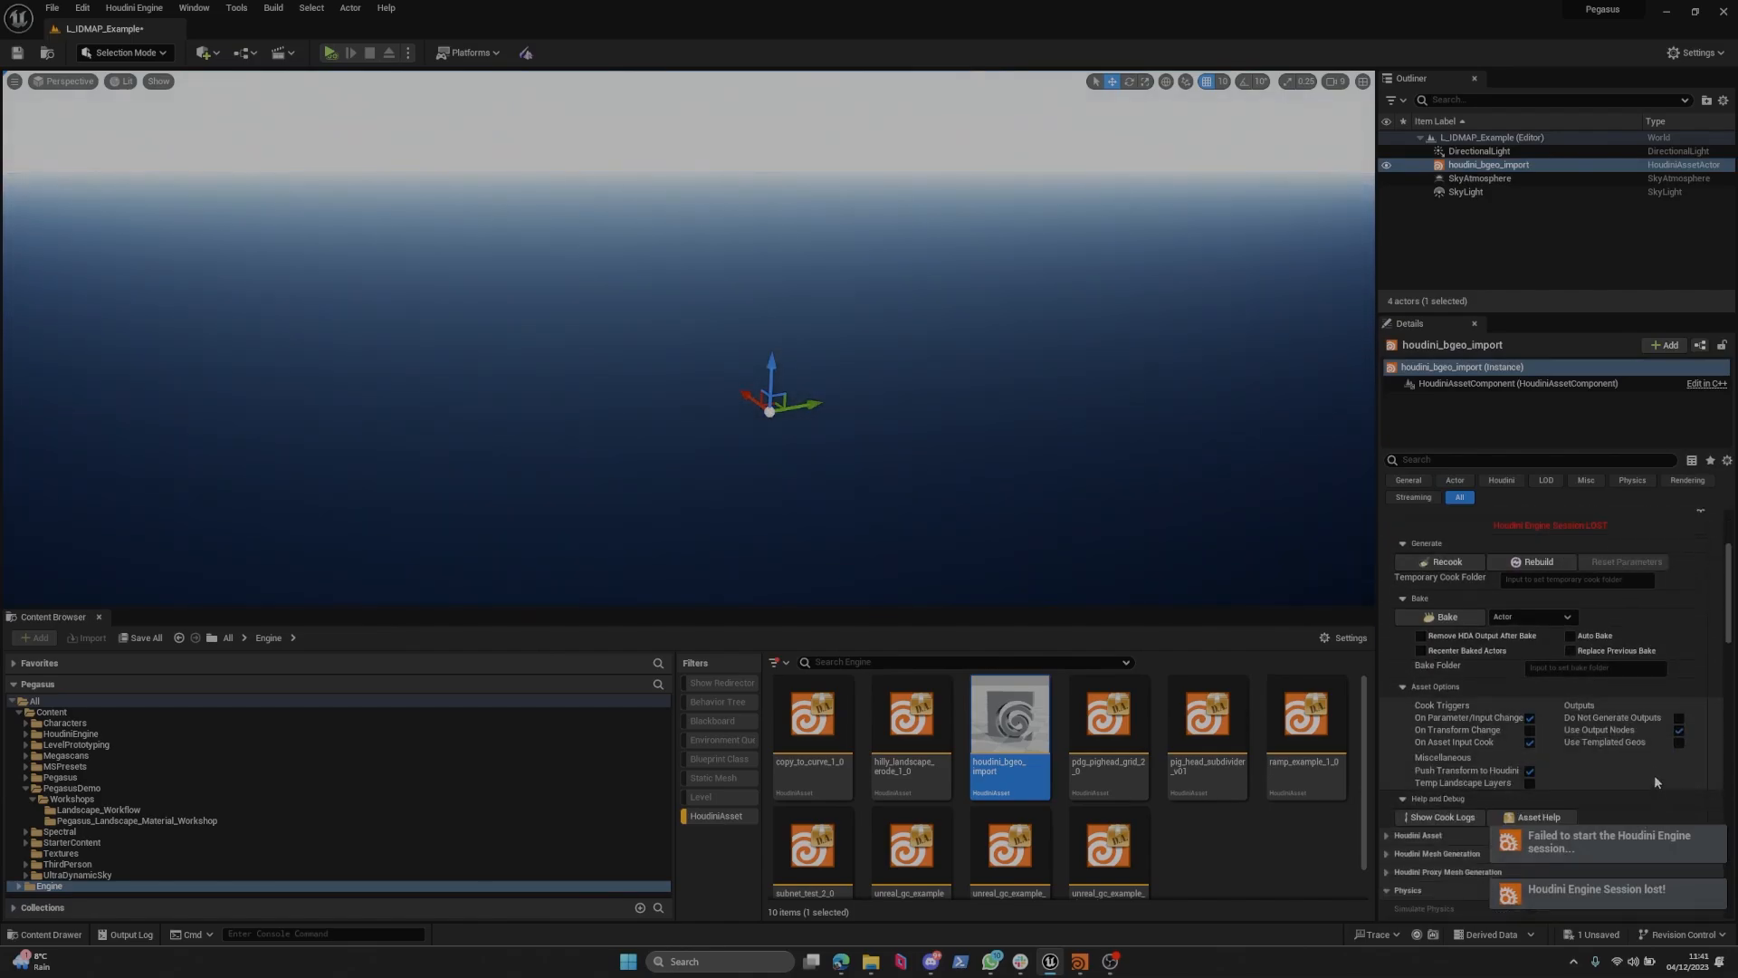
pyautogui.click(144, 937)
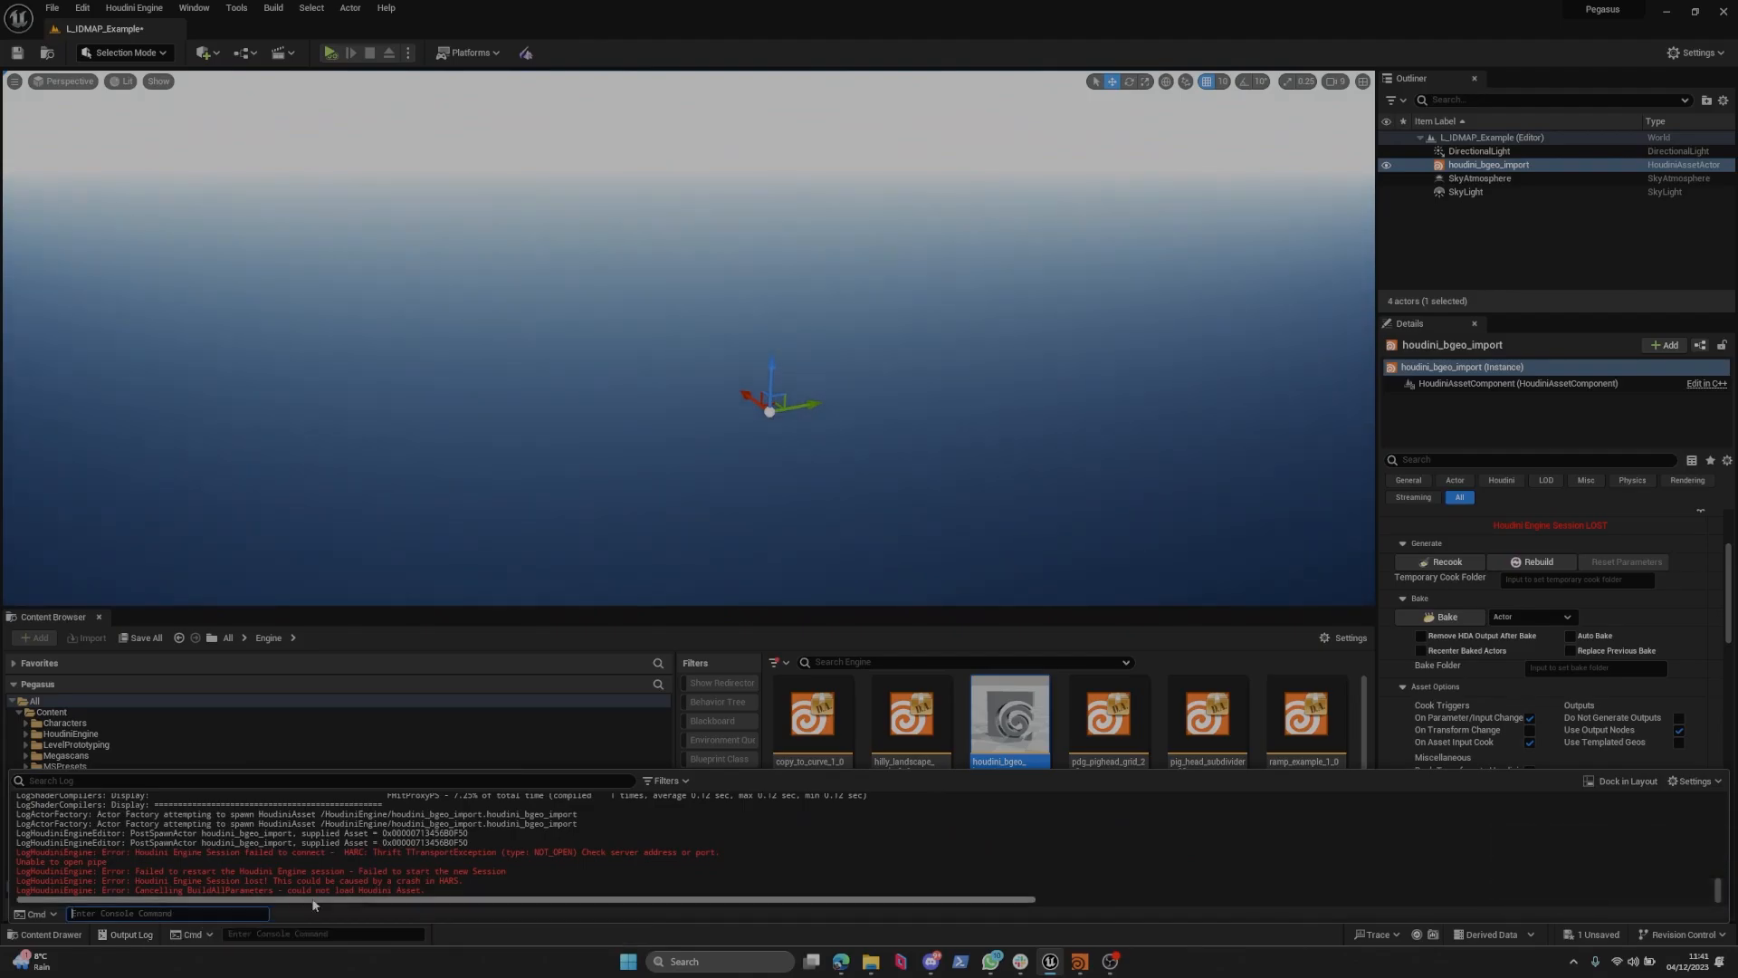
pyautogui.click(121, 935)
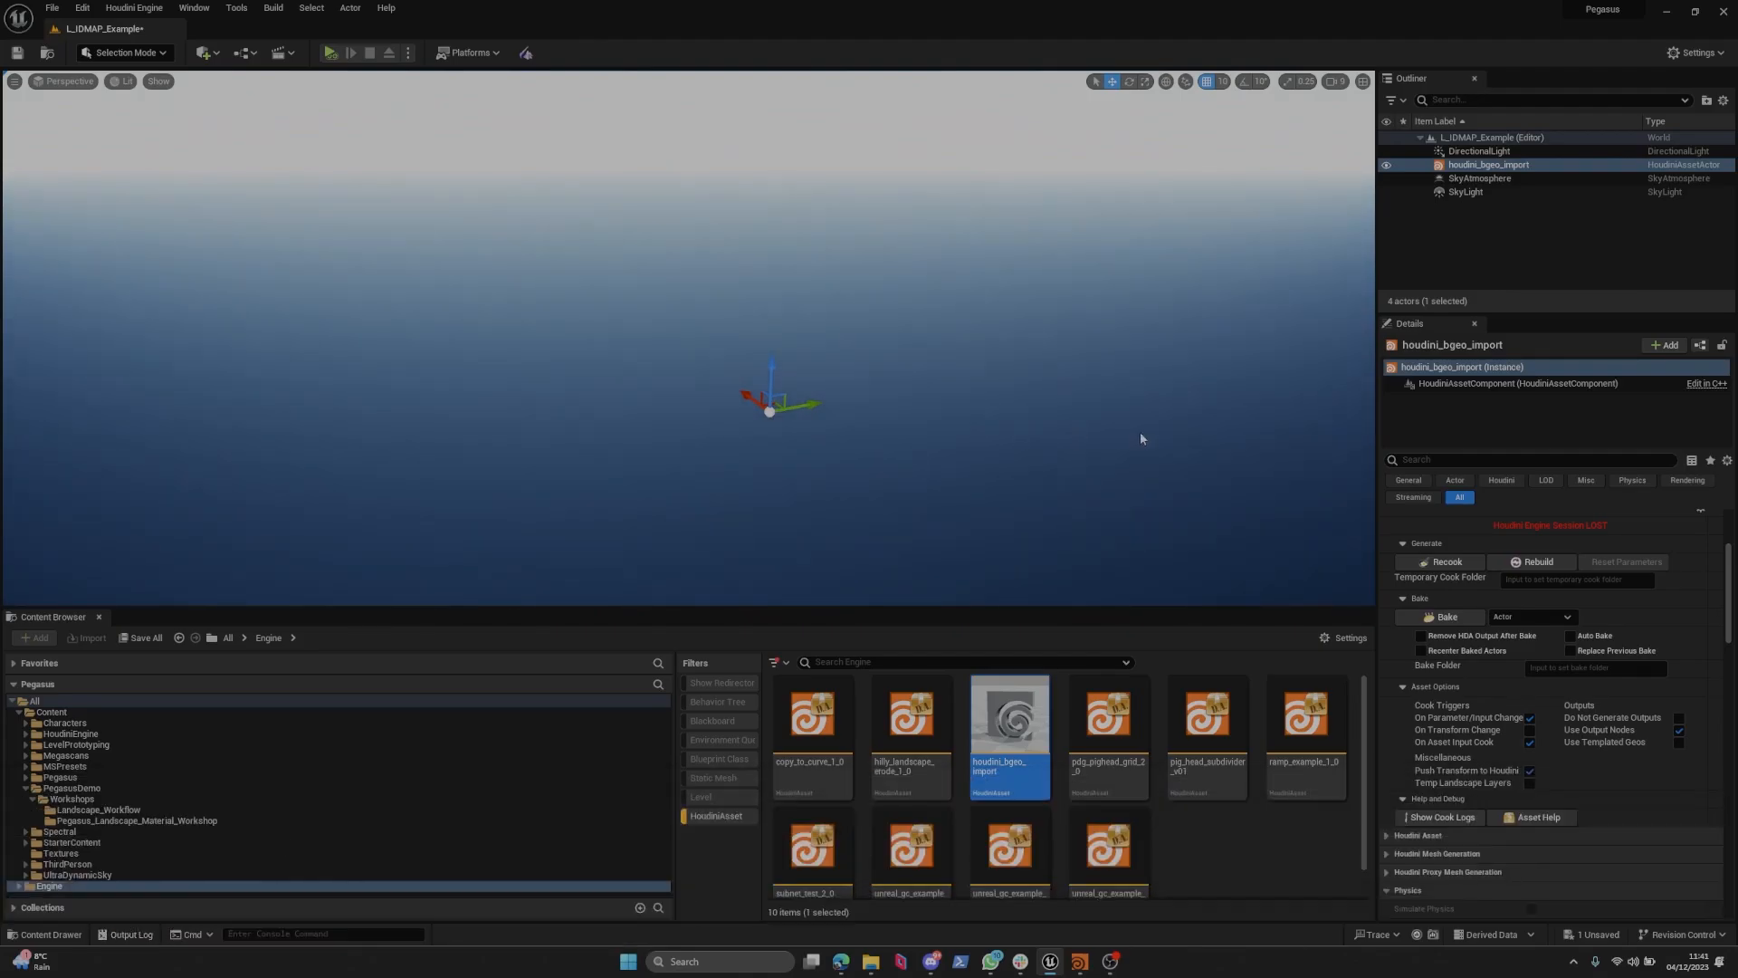
# Open the Houdini Engine plugin settings and clear the custom Houdini location path.
pyautogui.click(134, 7)
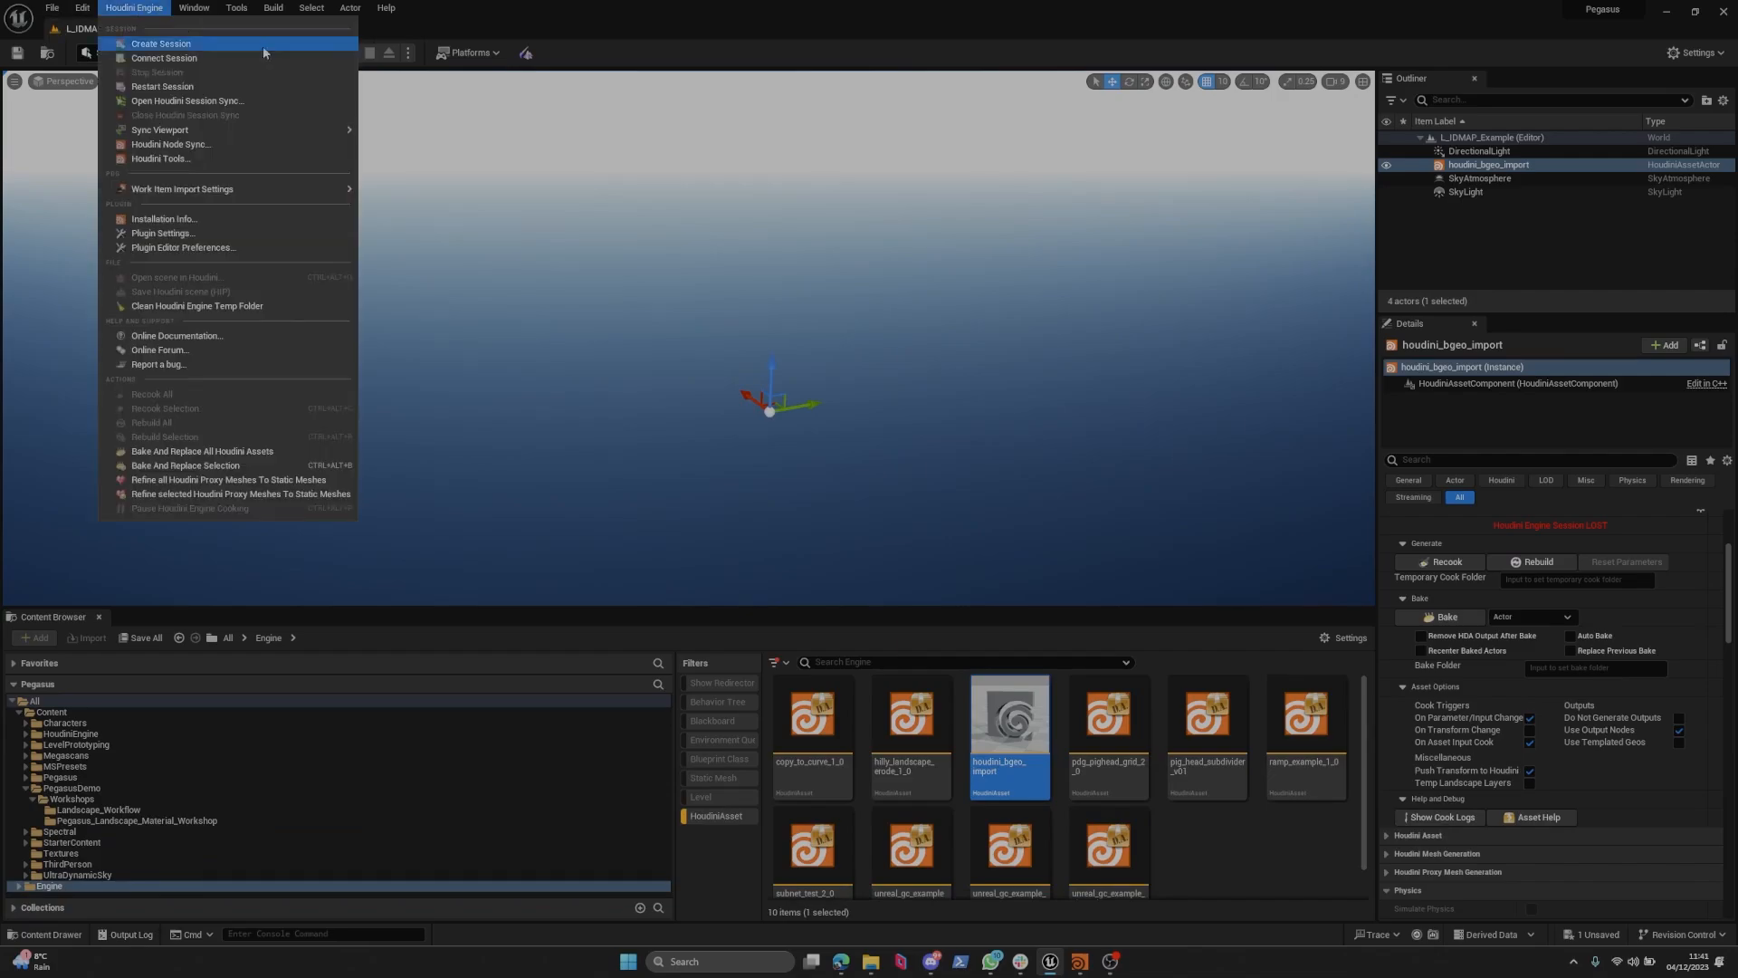
pyautogui.click(204, 237)
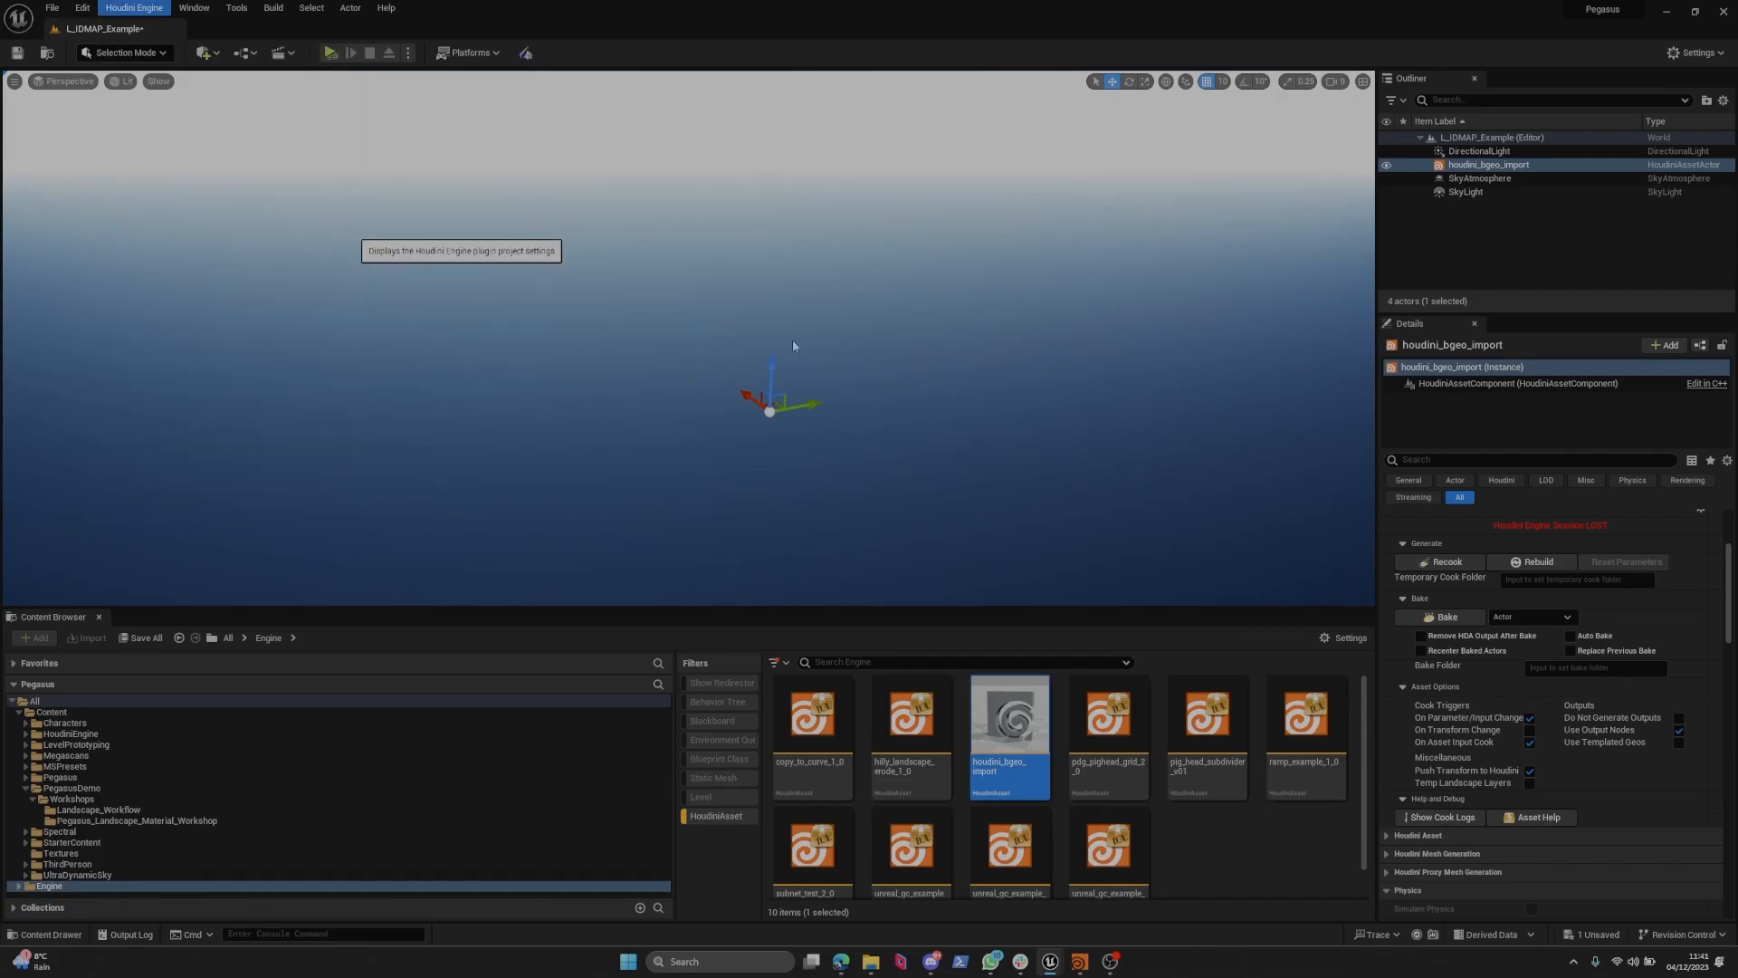
pyautogui.scroll(-10, 996, 425)
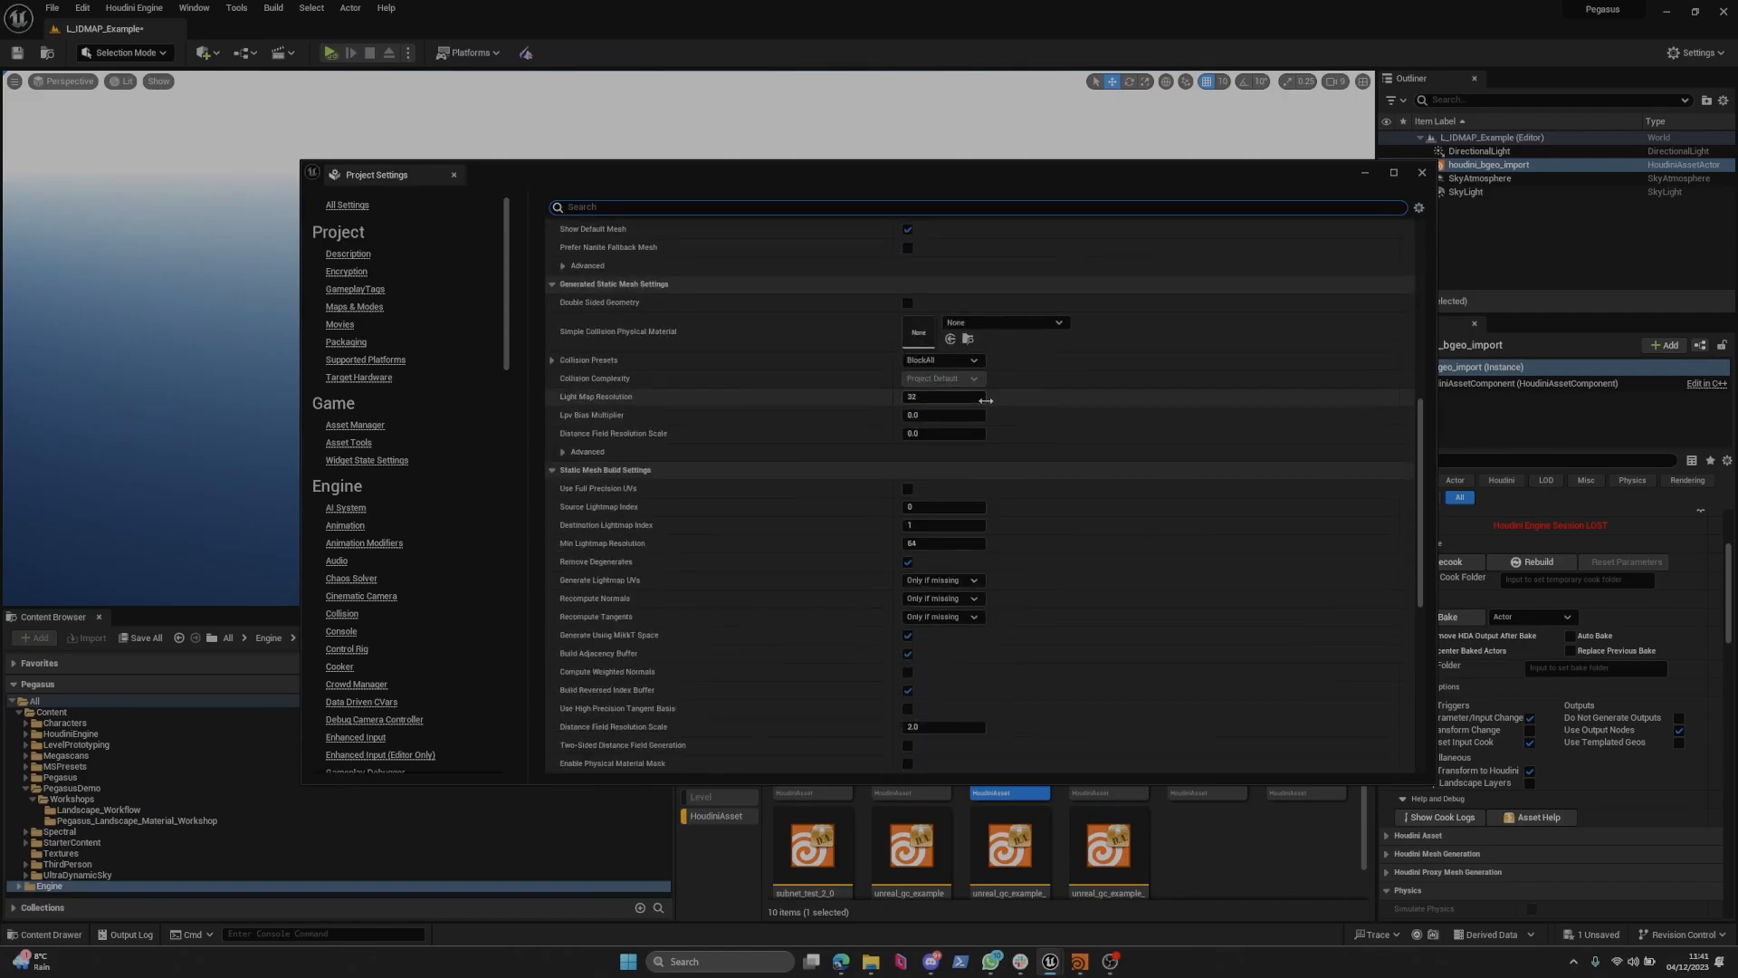
pyautogui.scroll(-5, 985, 398)
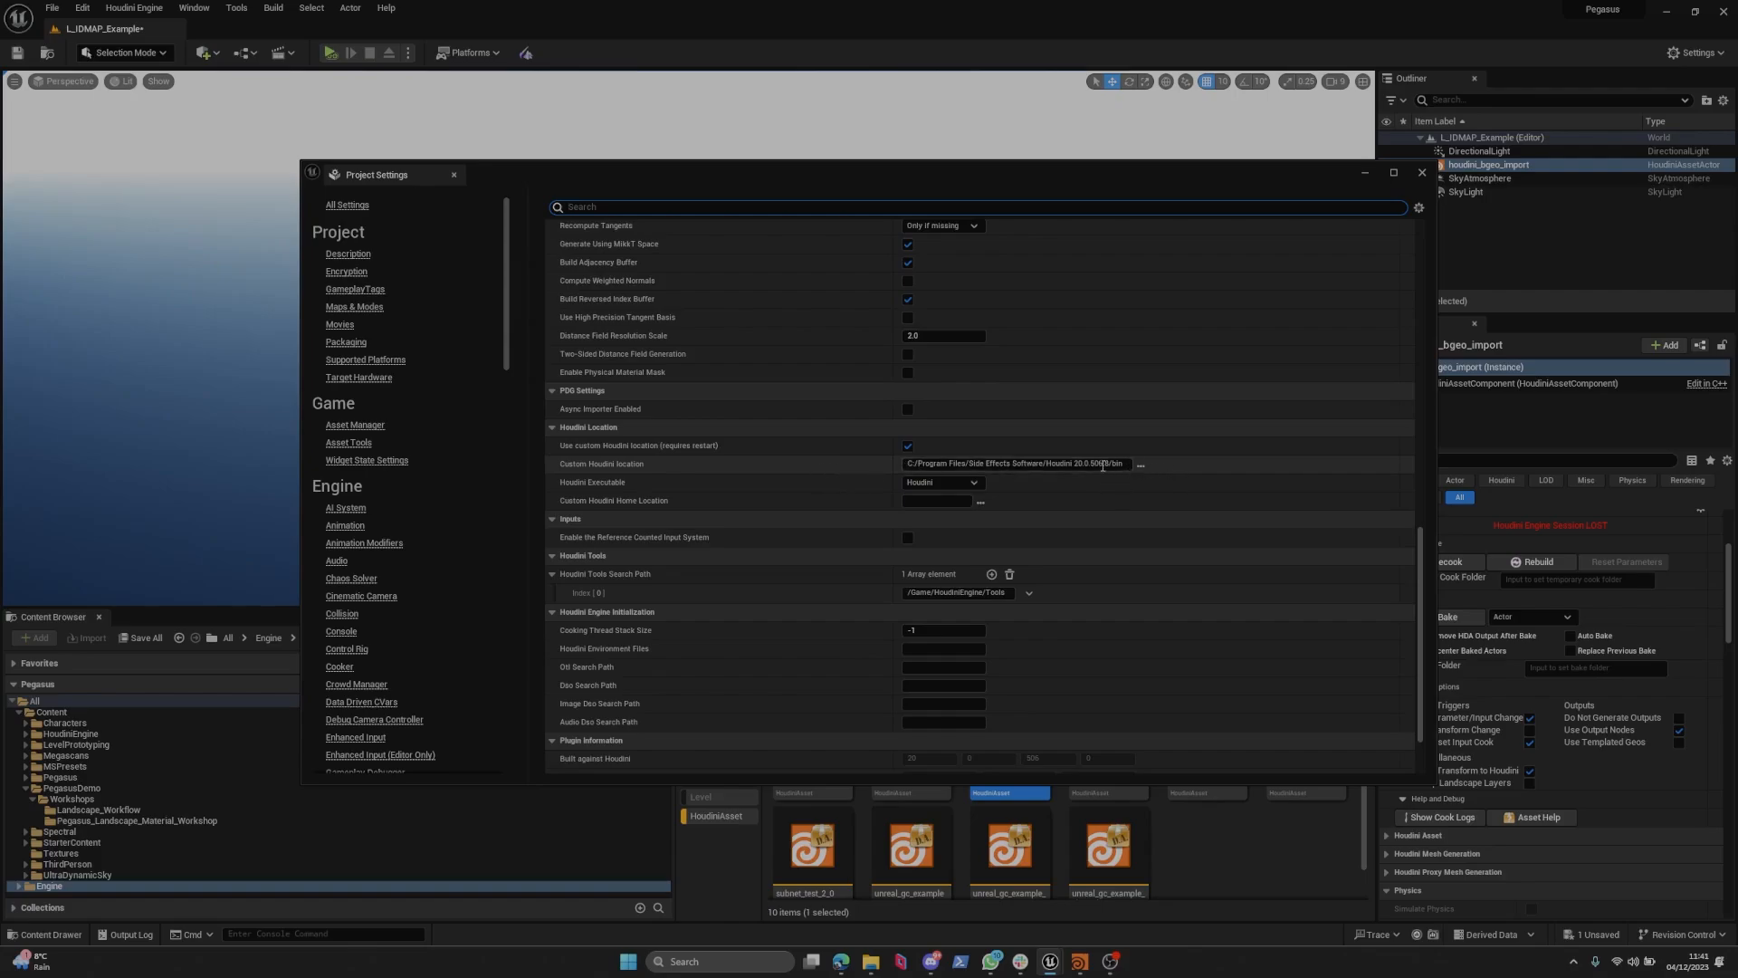
pyautogui.click(1071, 466)
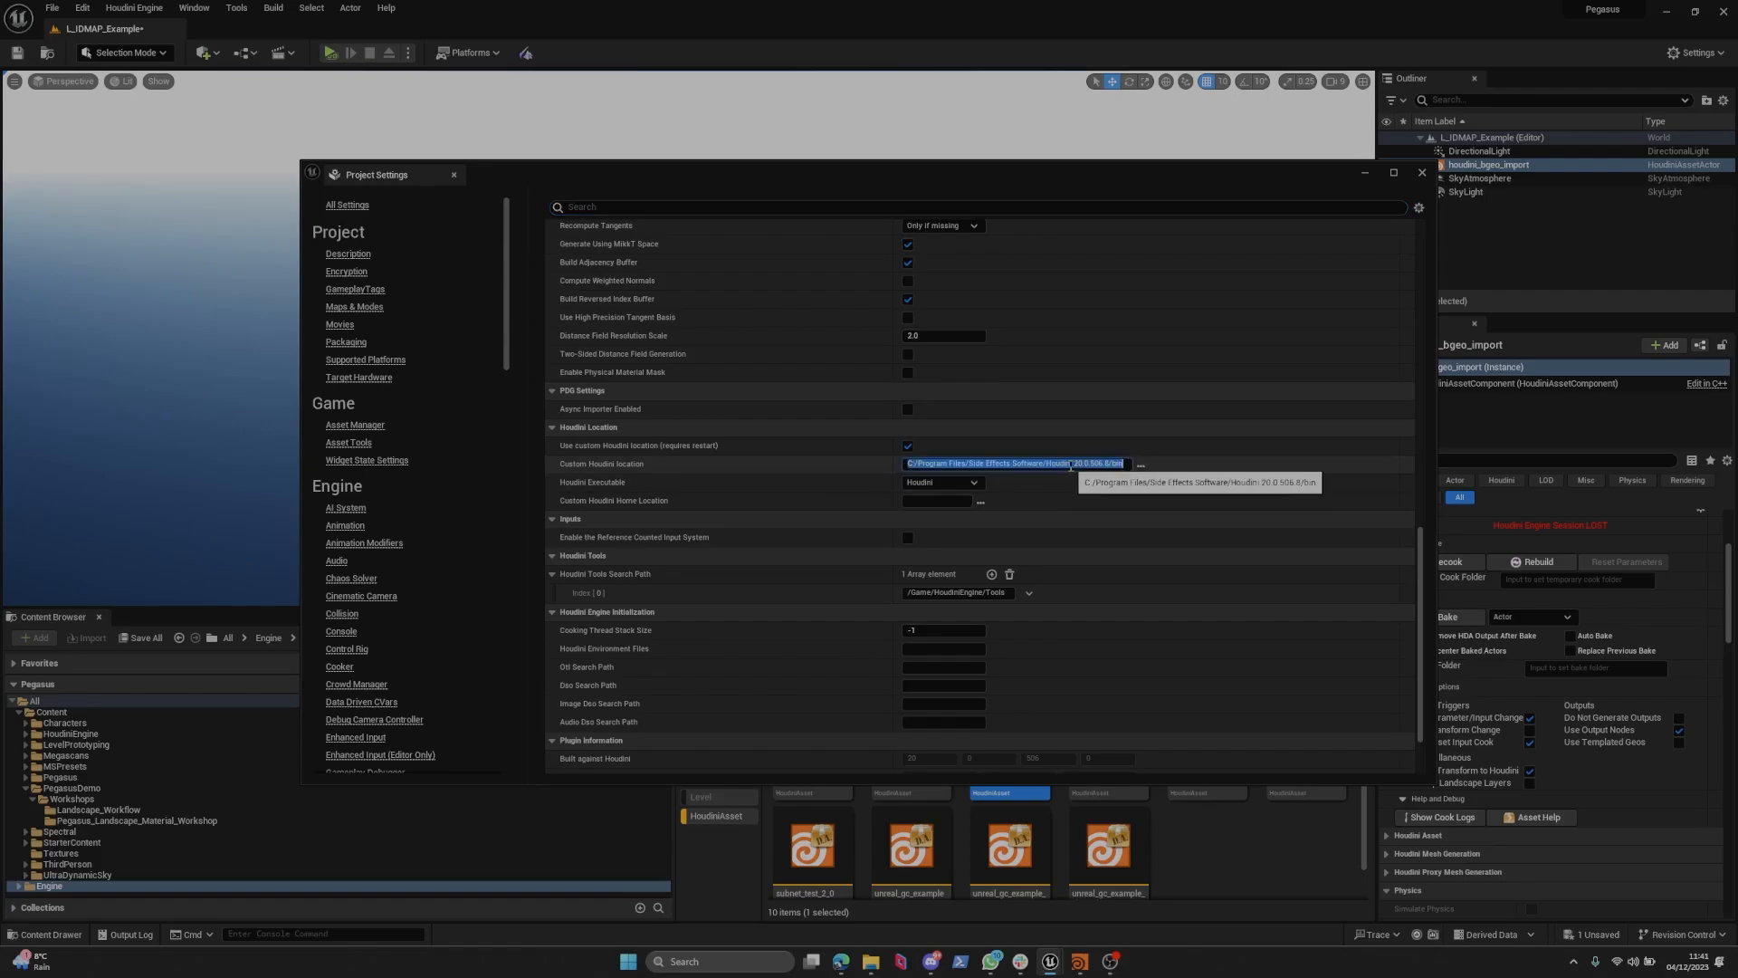
pyautogui.press('BackSpace')
pyautogui.press('Return')
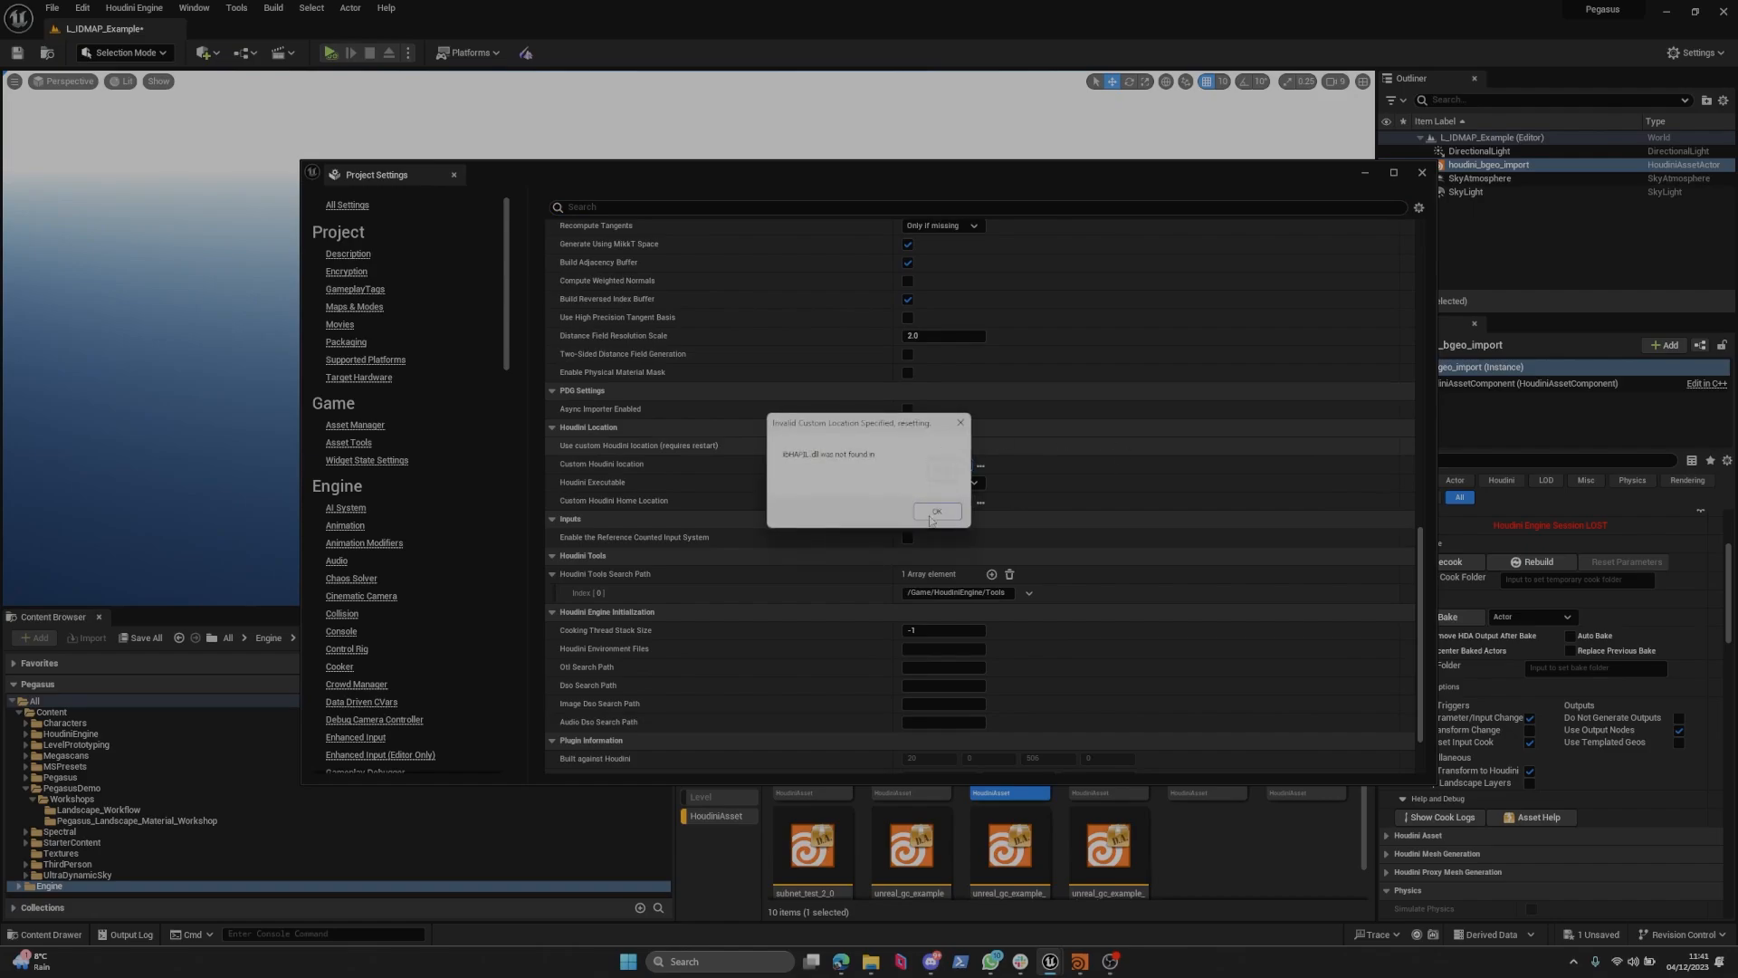
# Disable the use of a custom Houdini location and restart the editor, saving the L_IDMAP_Example level.
pyautogui.click(908, 446)
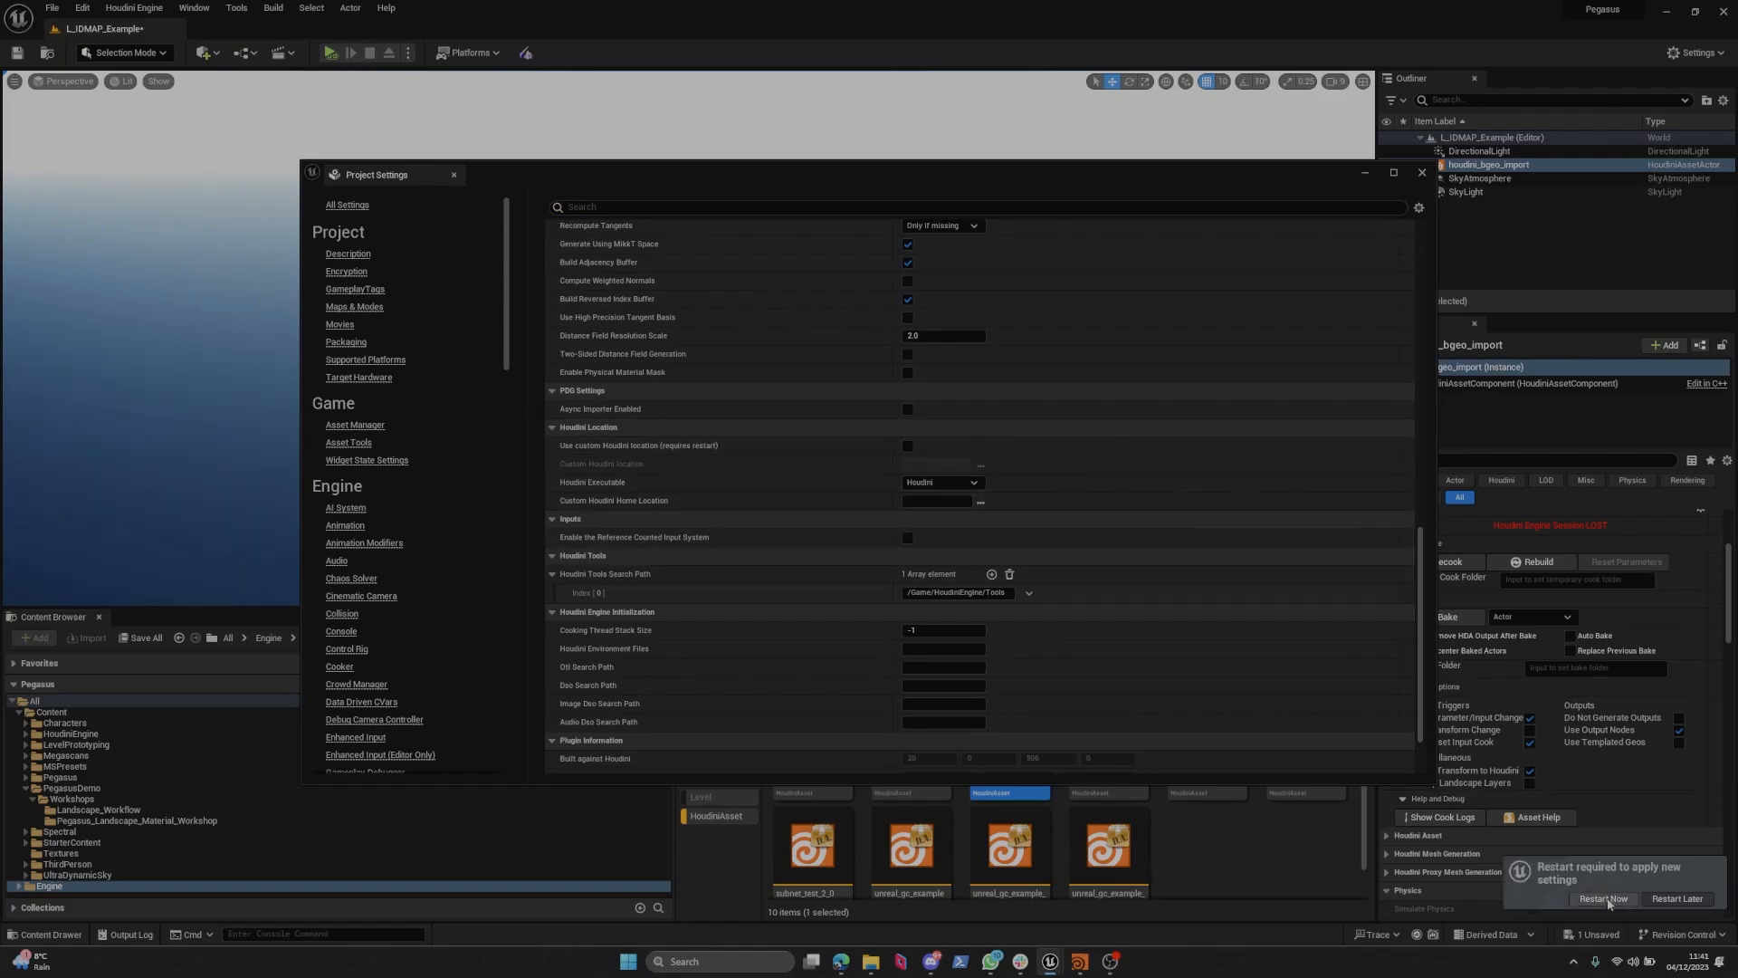
pyautogui.click(1605, 899)
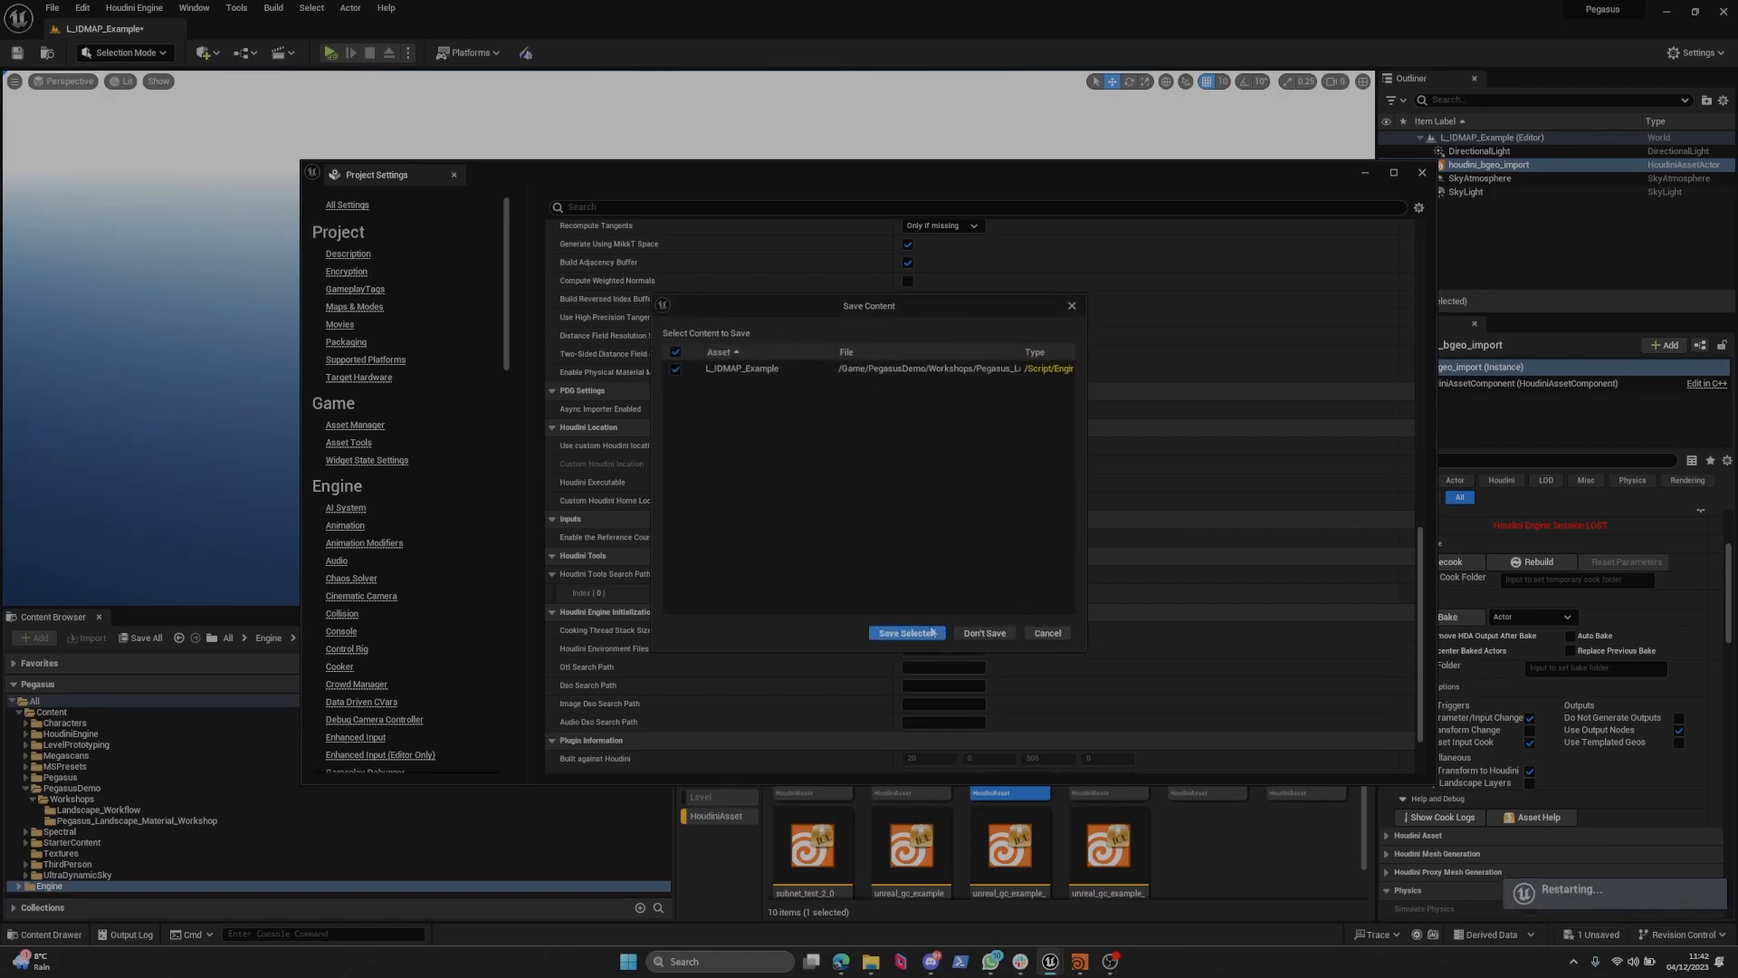
pyautogui.click(917, 628)
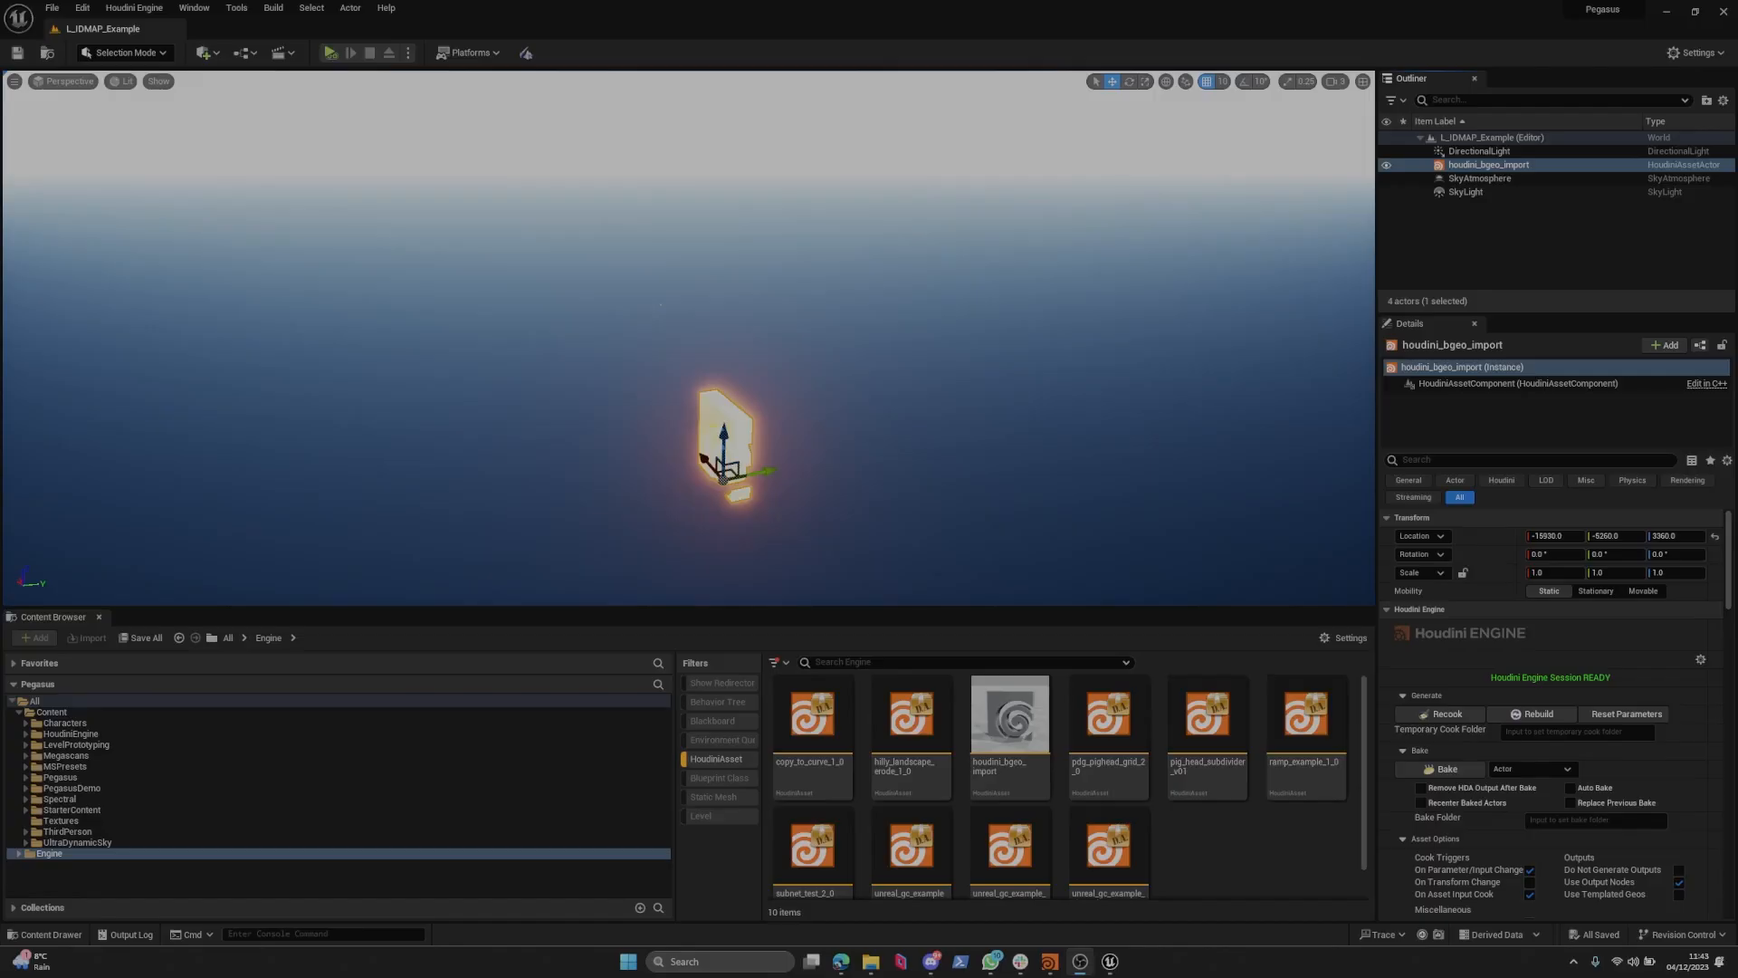
# Review the Houdini Location section of the plugin settings and close the project settings.
pyautogui.click(118, 9)
pyautogui.click(246, 233)
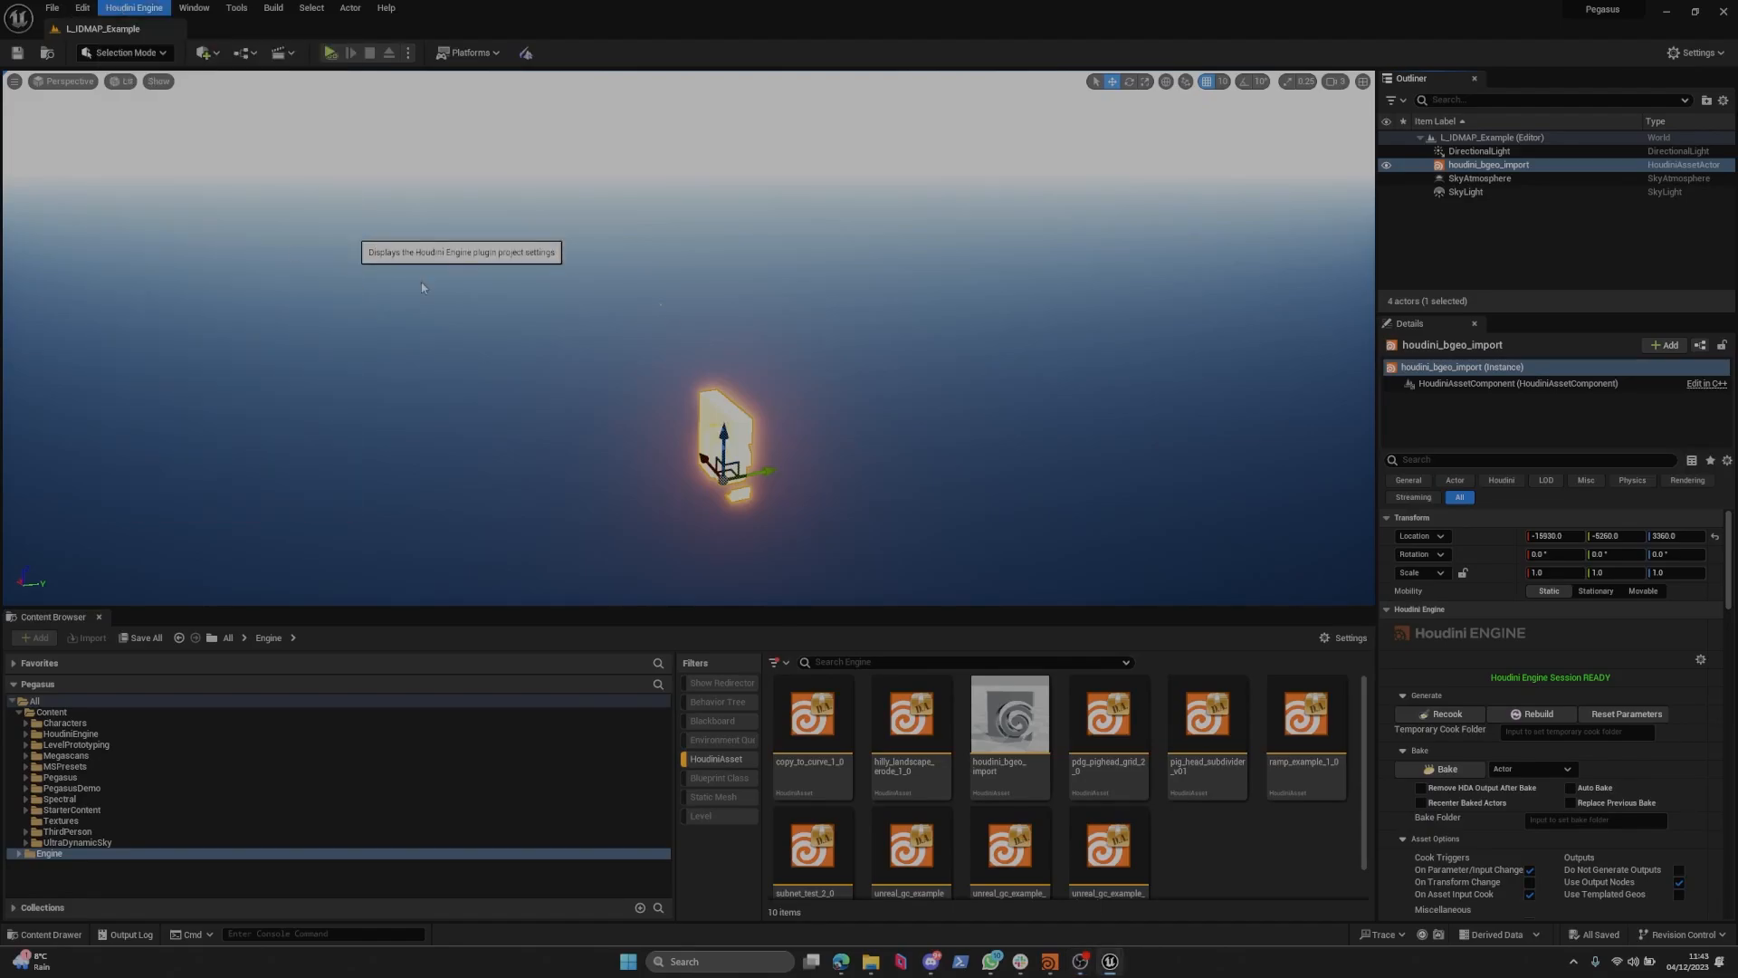
pyautogui.scroll(-10, 1096, 521)
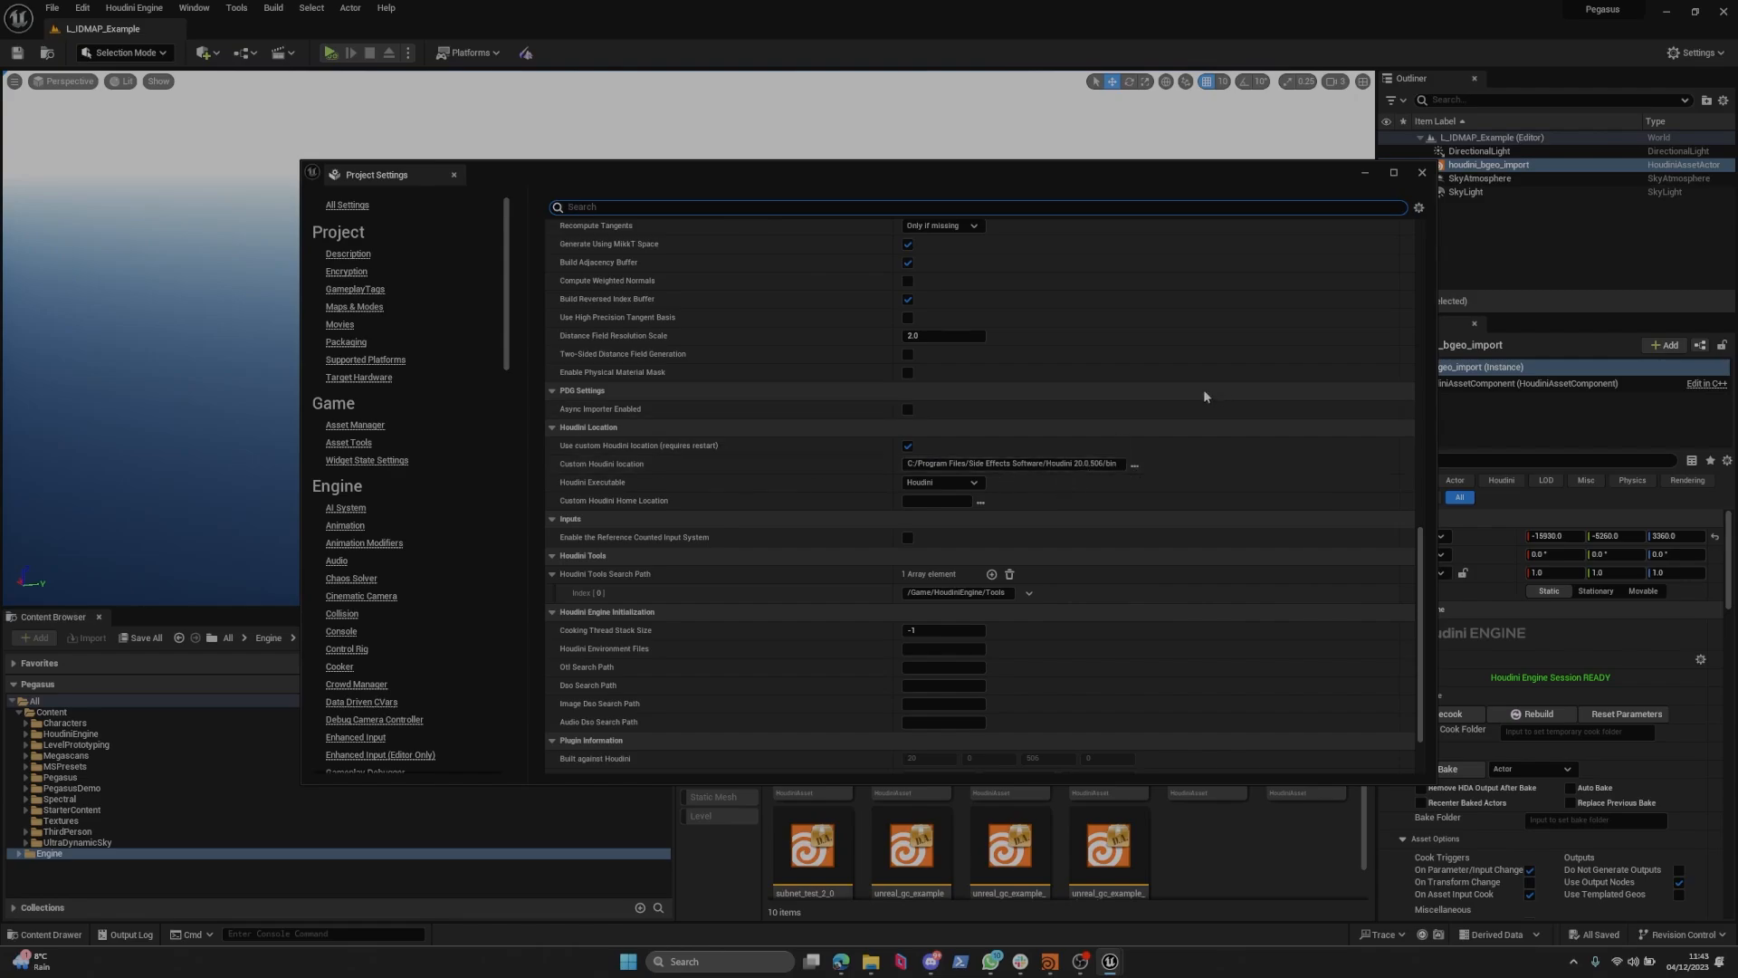
pyautogui.click(1423, 174)
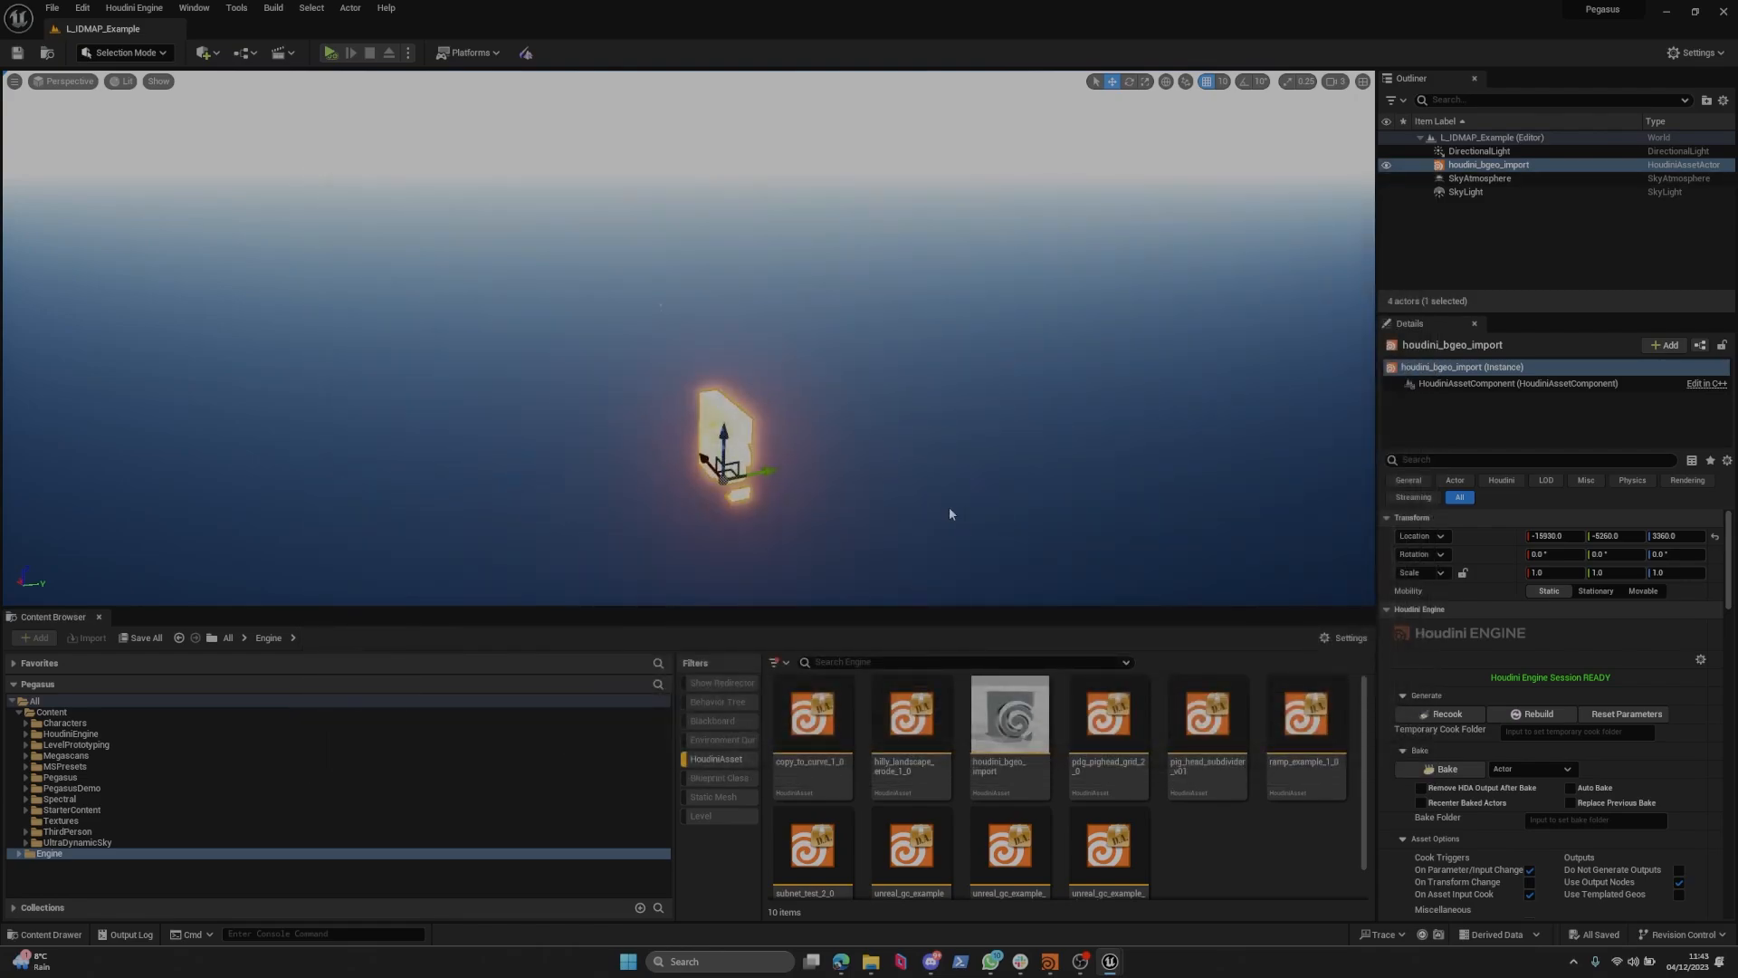
# Delete the existing houdini_bgeo_import actor and instantiate the houdini_bgeo_import asset at the origin.
pyautogui.moveTo(949, 507)
pyautogui.mouseDown(button='right')
pyautogui.moveTo(921, 536)
pyautogui.moveTo(915, 505)
pyautogui.mouseUp(button='right')
pyautogui.press('w')
pyautogui.scroll(1, 949, 507)
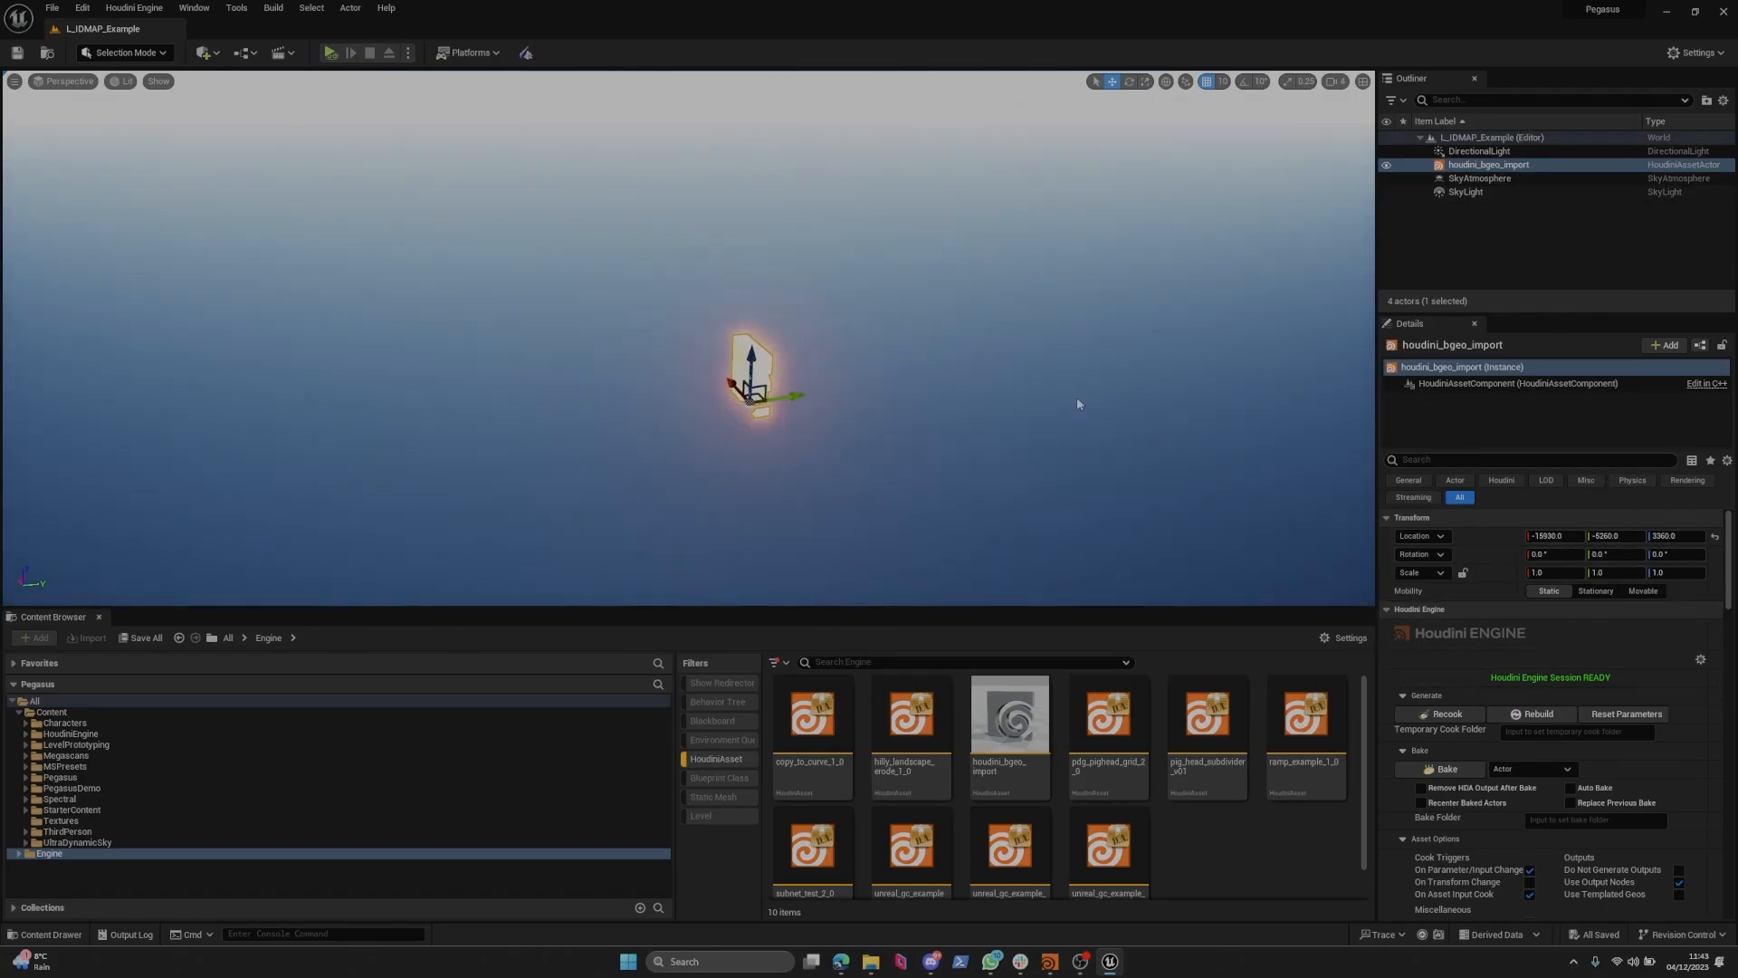
pyautogui.press('Delete')
pyautogui.rightClick(1012, 706)
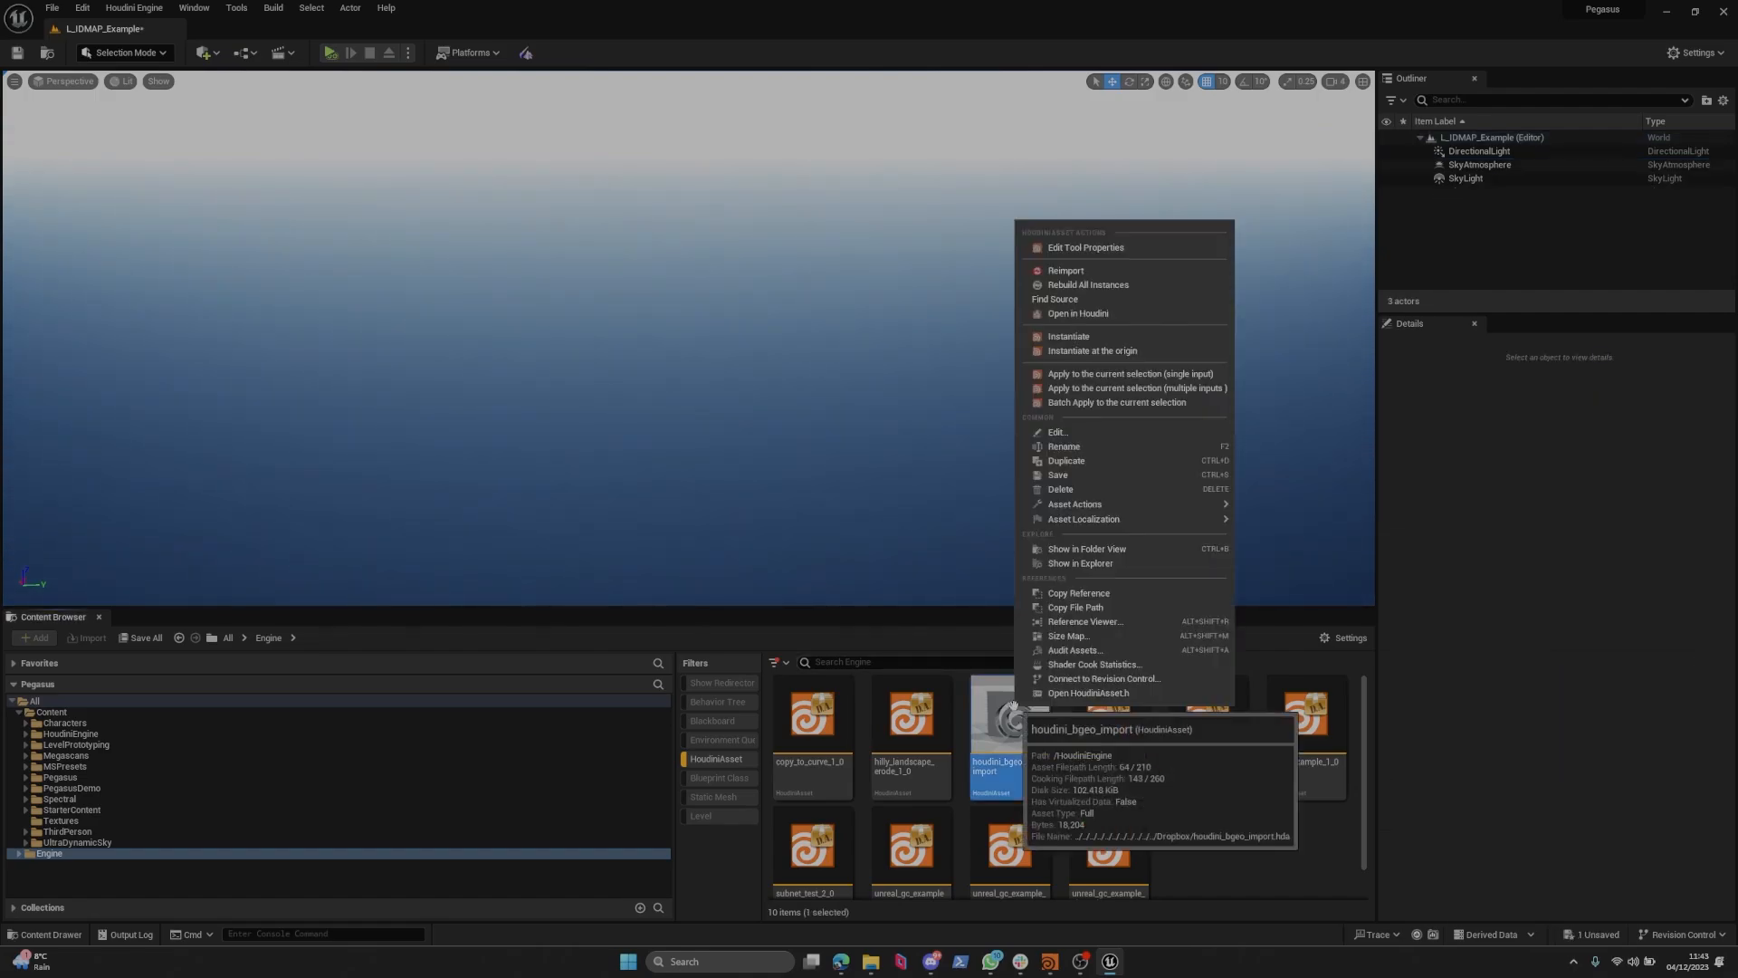
pyautogui.click(1121, 351)
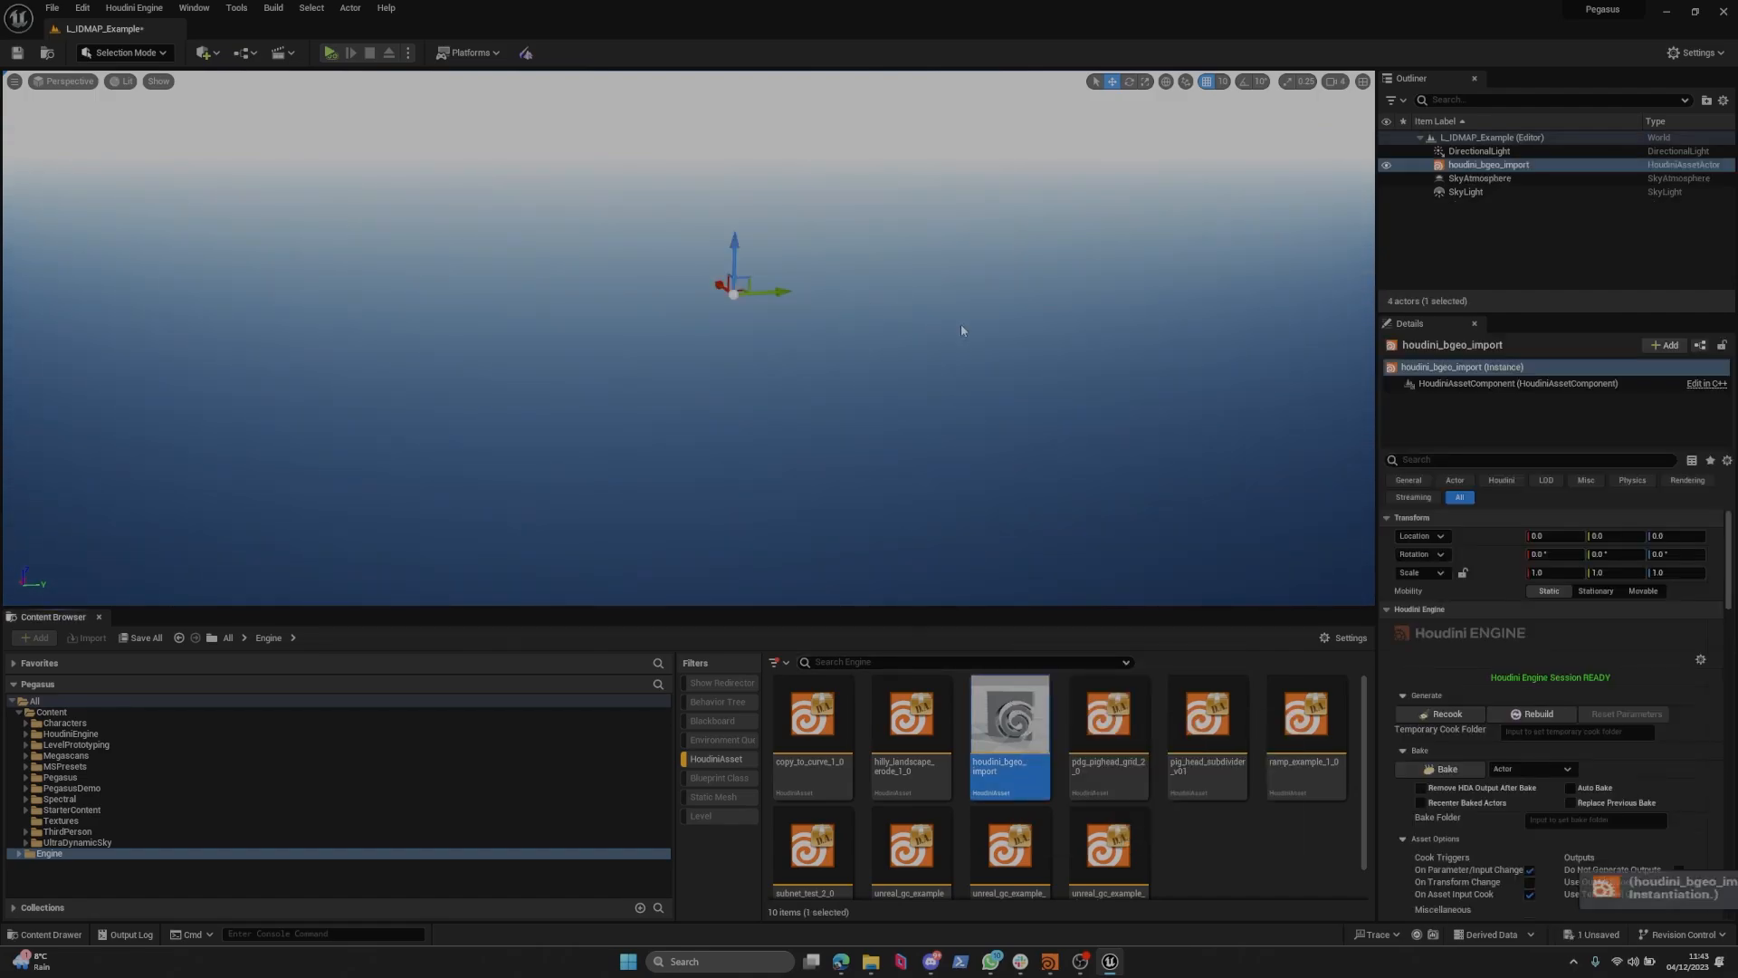
# Rename the new houdini_bgeo_import actor as Landscape Importer.
pyautogui.press('F2')
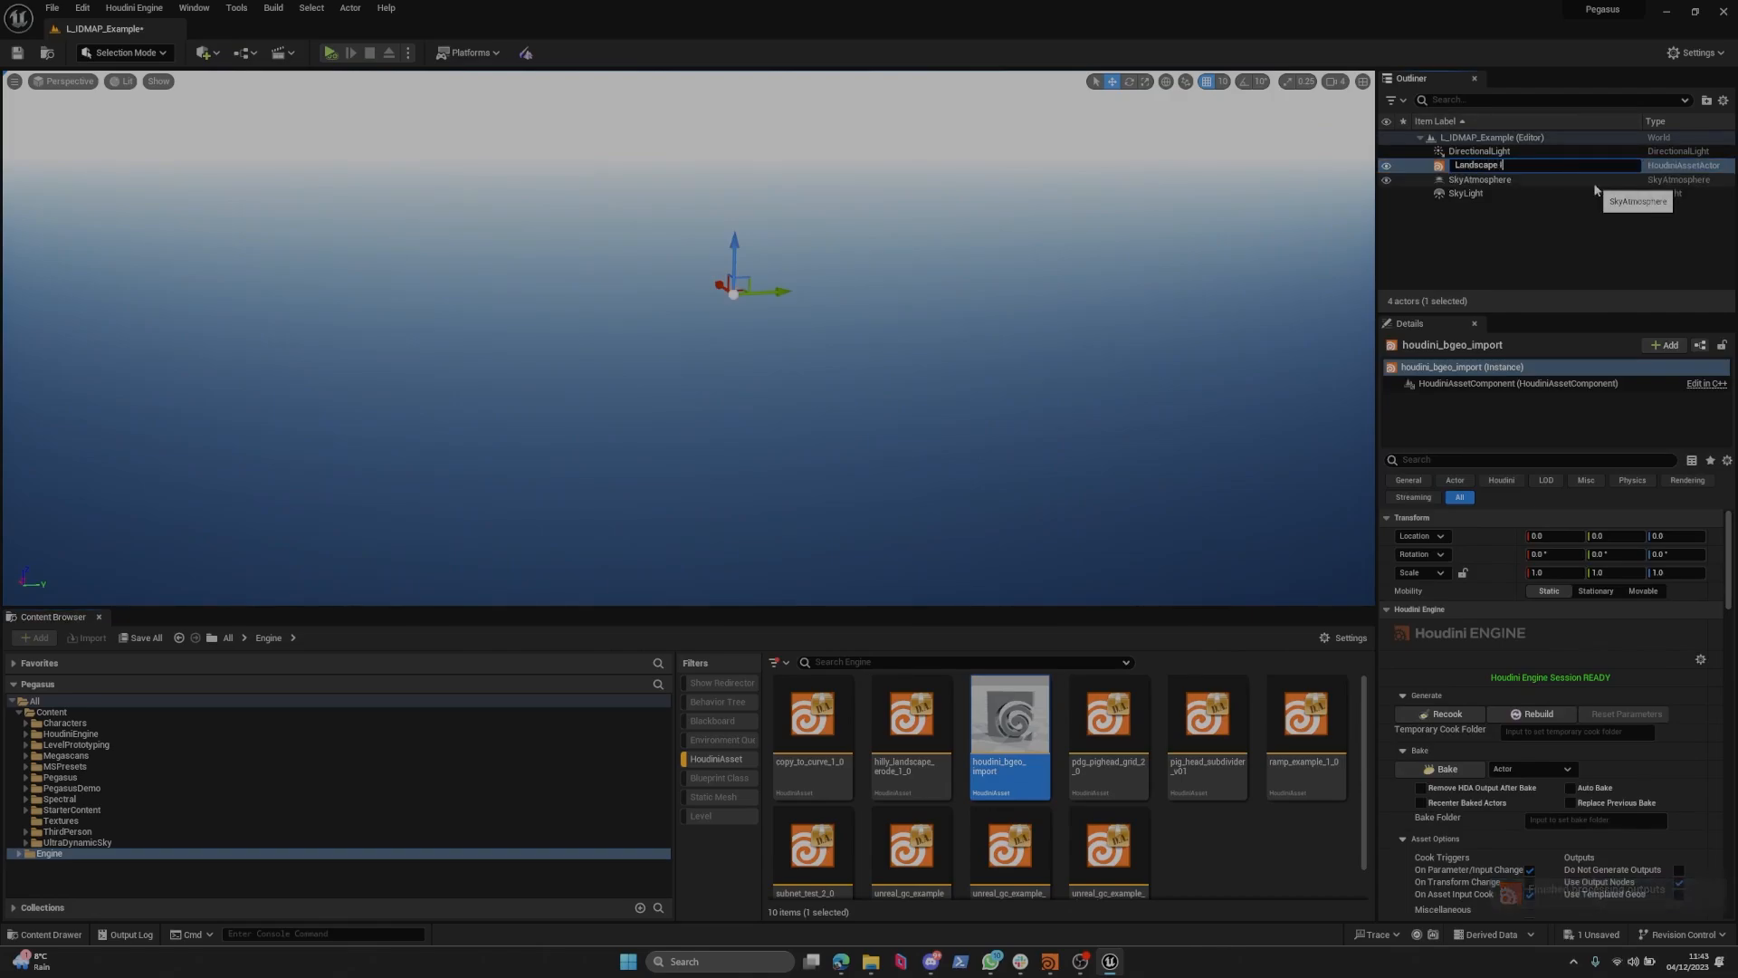
pyautogui.write('Landscape Importer')
pyautogui.press('Return')
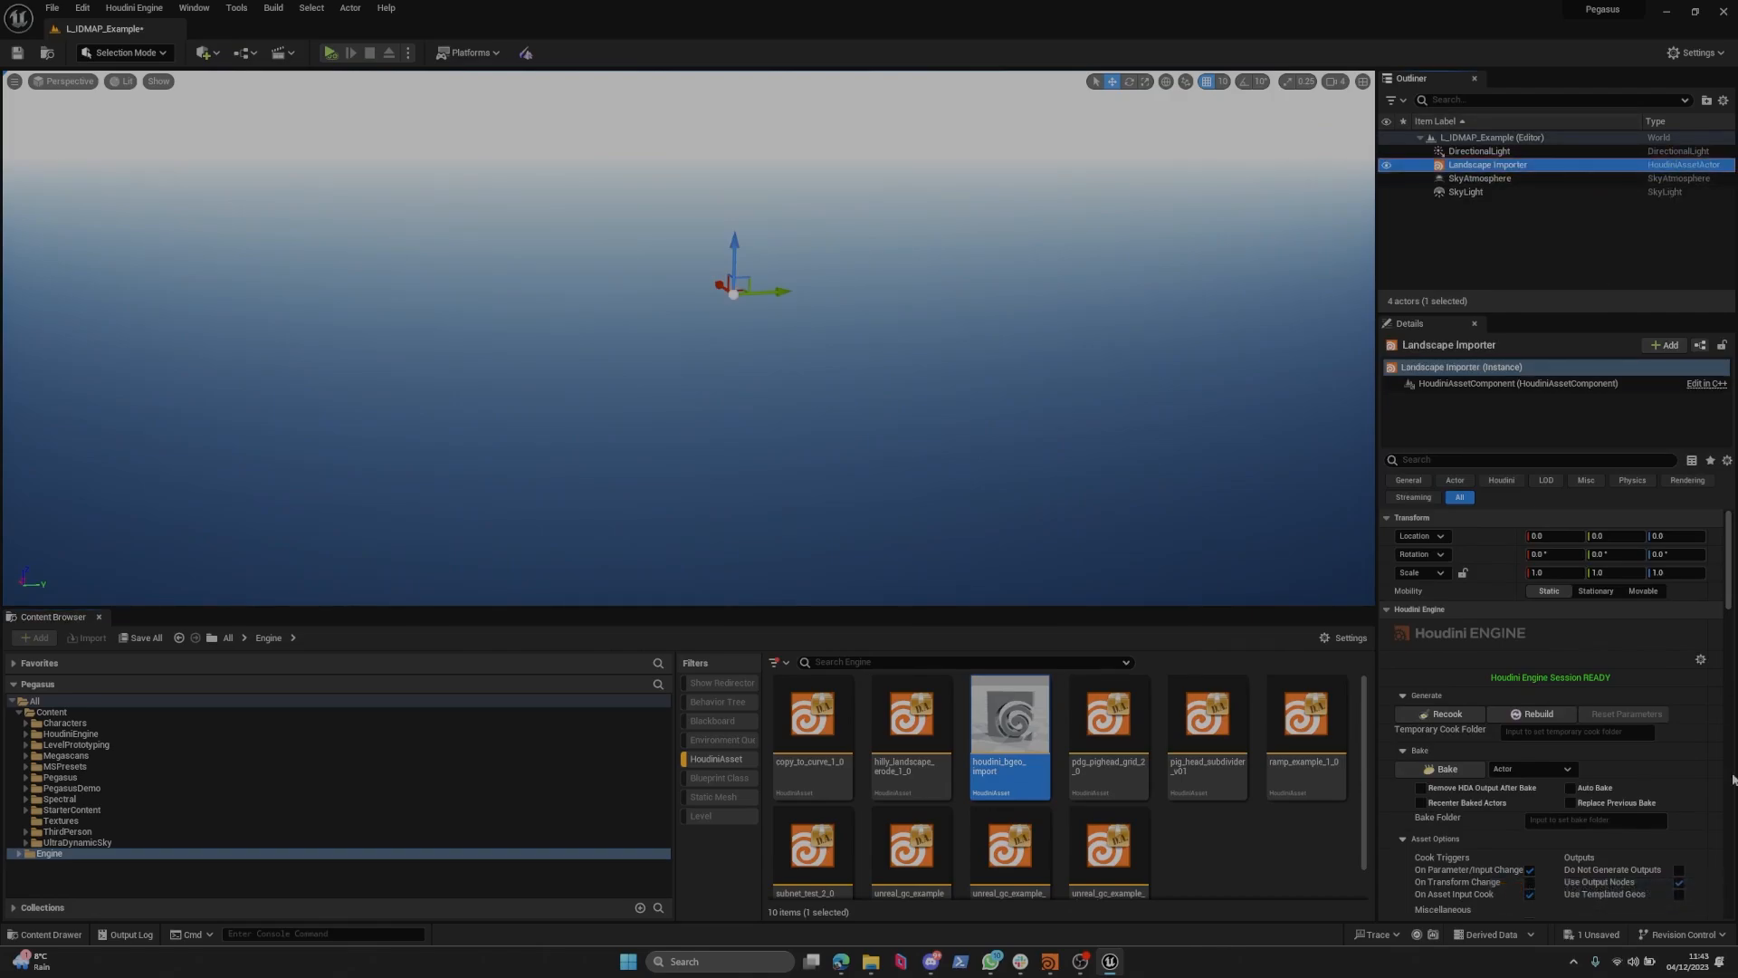
# Open the file picker for the Landscape Importer's geometry file and copy the IDmap_Creation_Demo folder path from File Explorer.
pyautogui.scroll(-5, 1699, 665)
pyautogui.click(1698, 663)
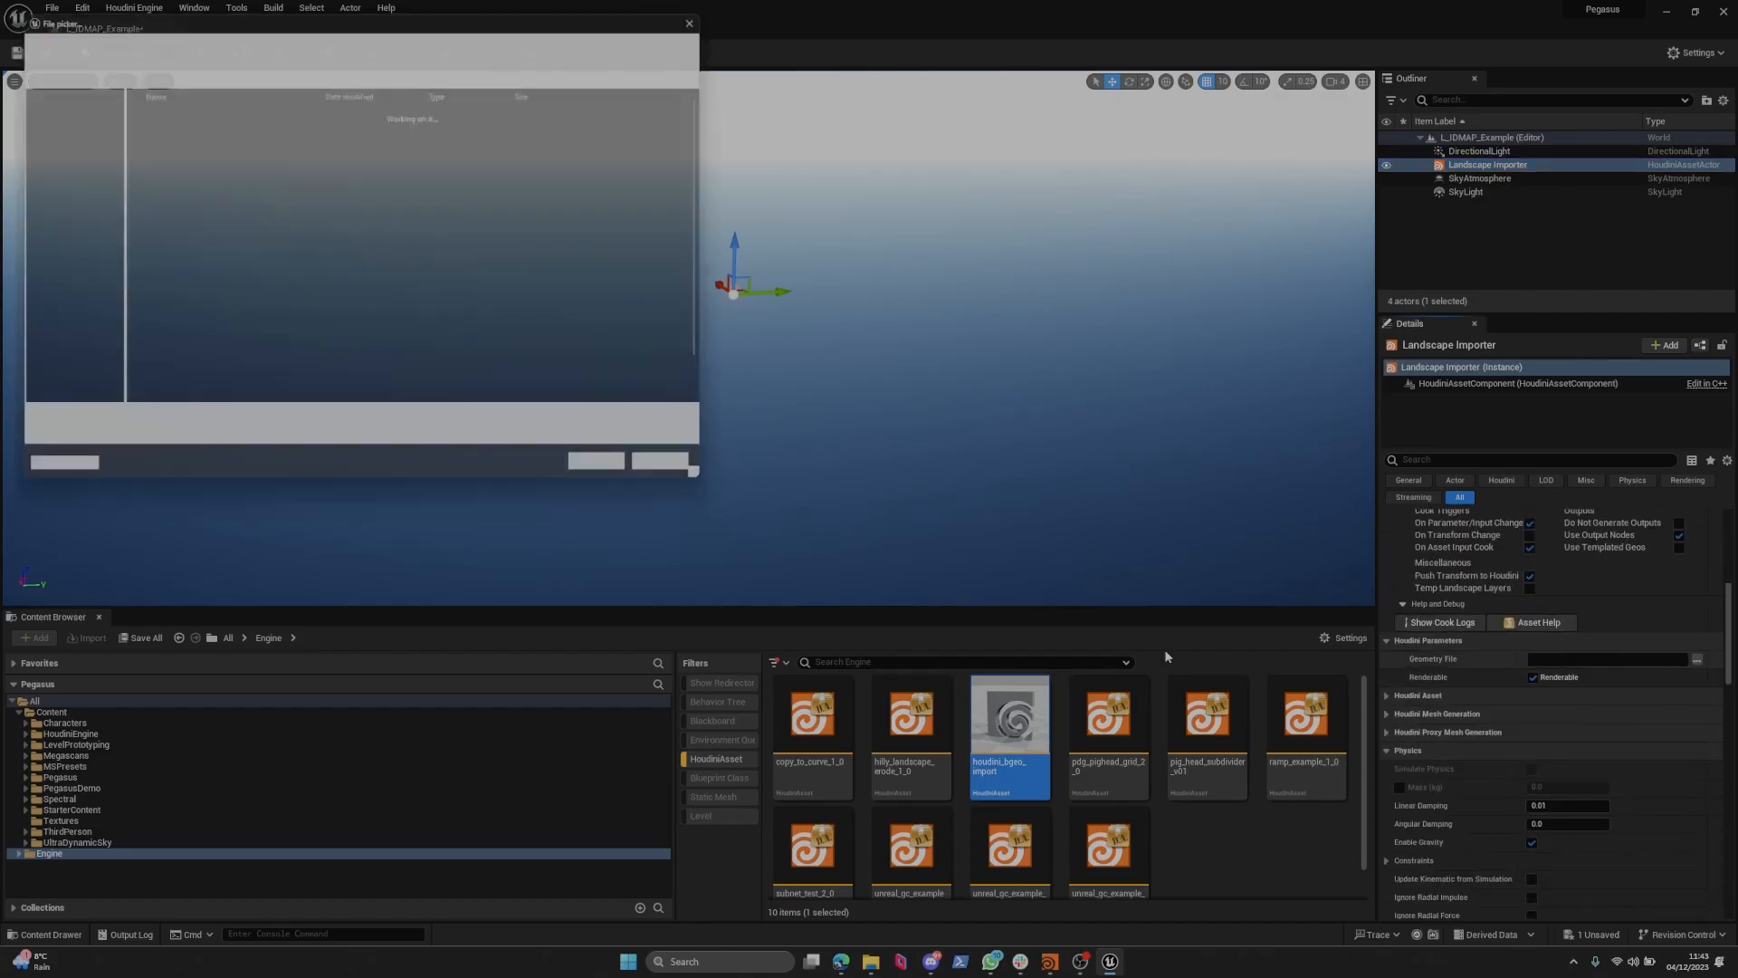
pyautogui.moveTo(867, 967)
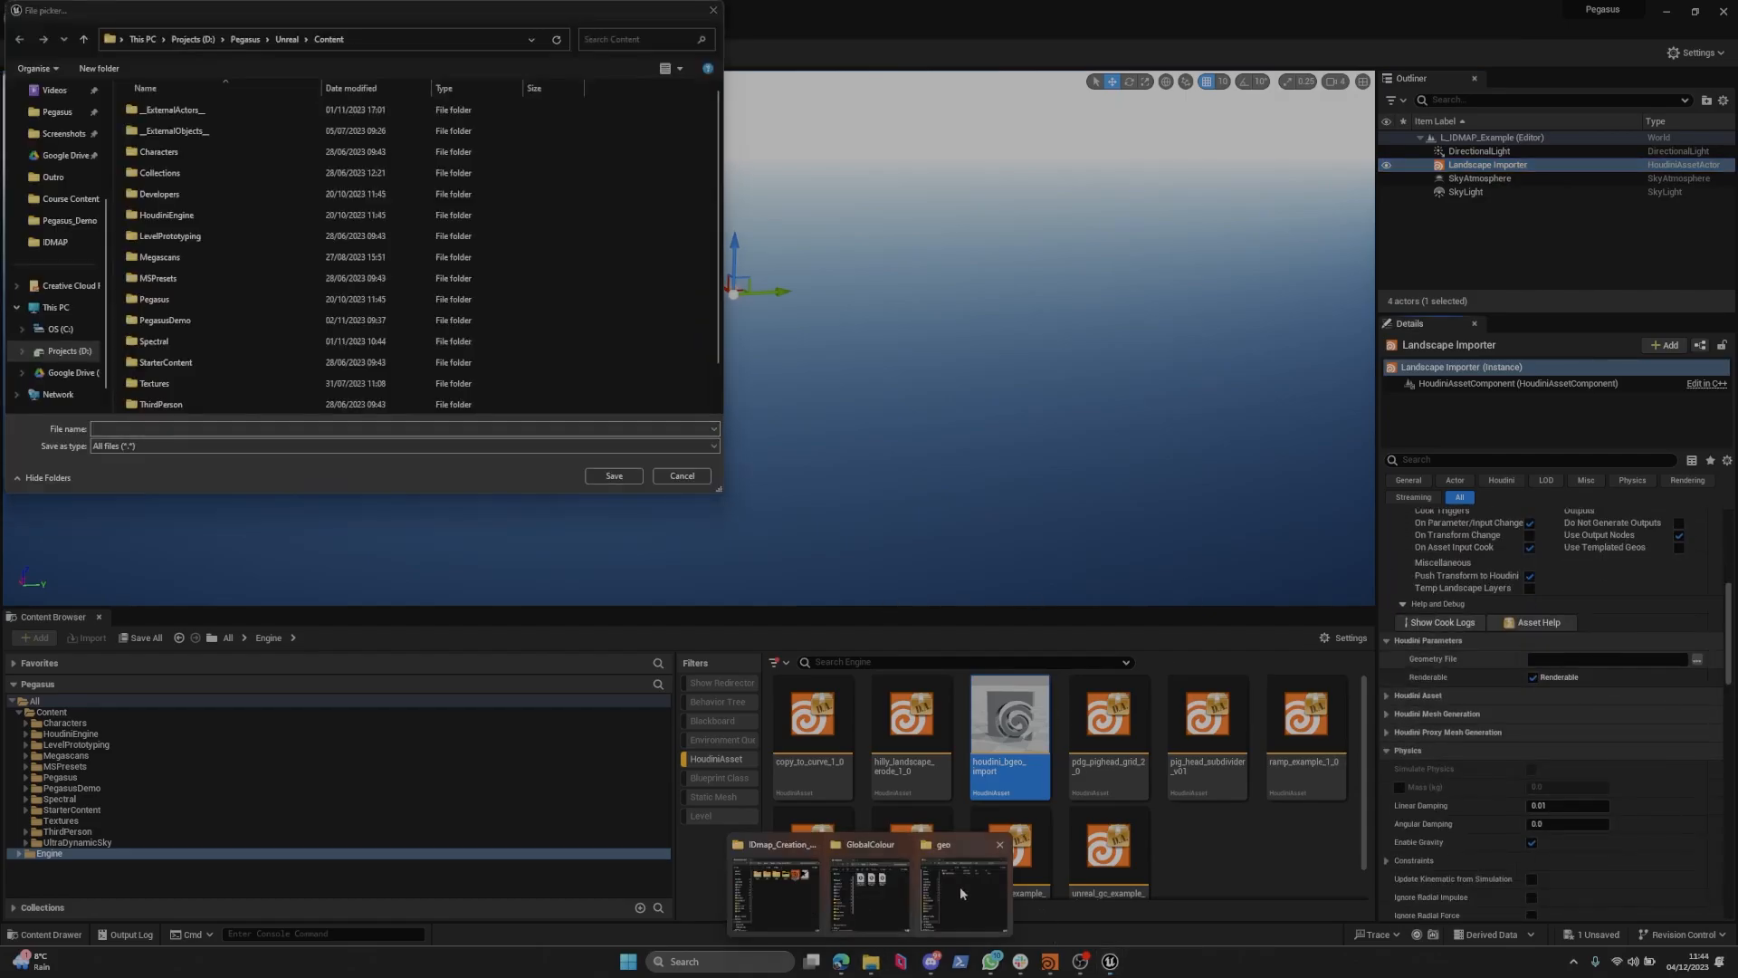
pyautogui.click(776, 891)
pyautogui.click(1008, 164)
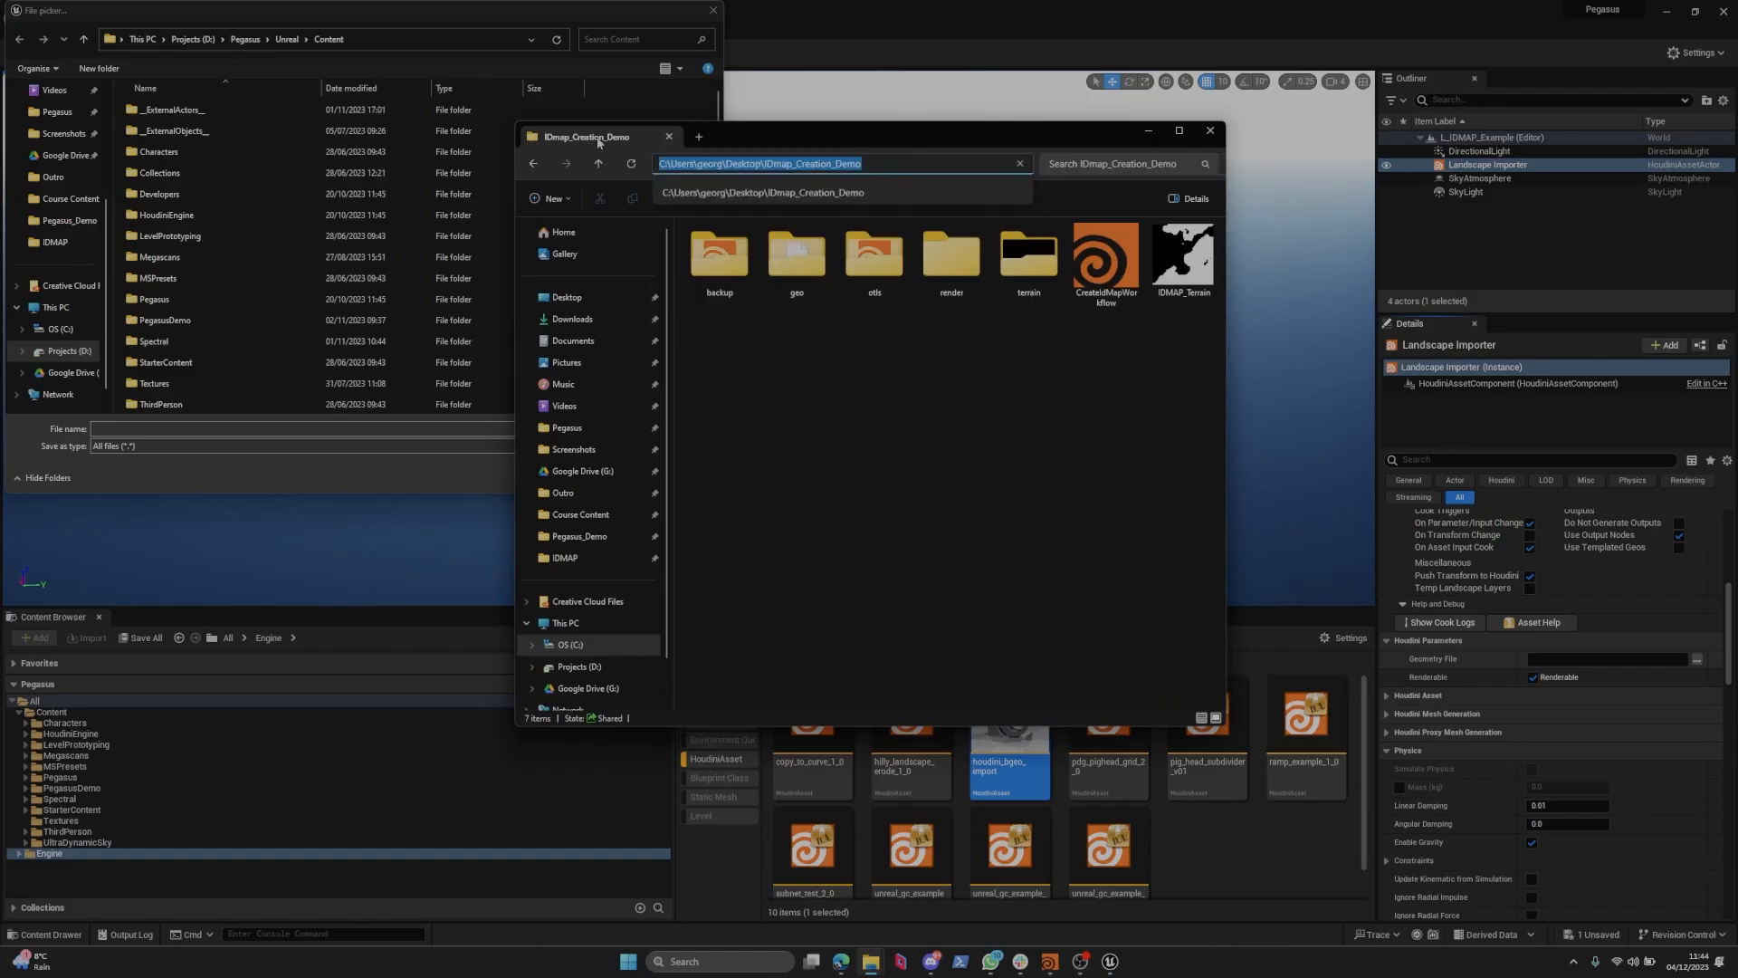
pyautogui.click(1021, 377)
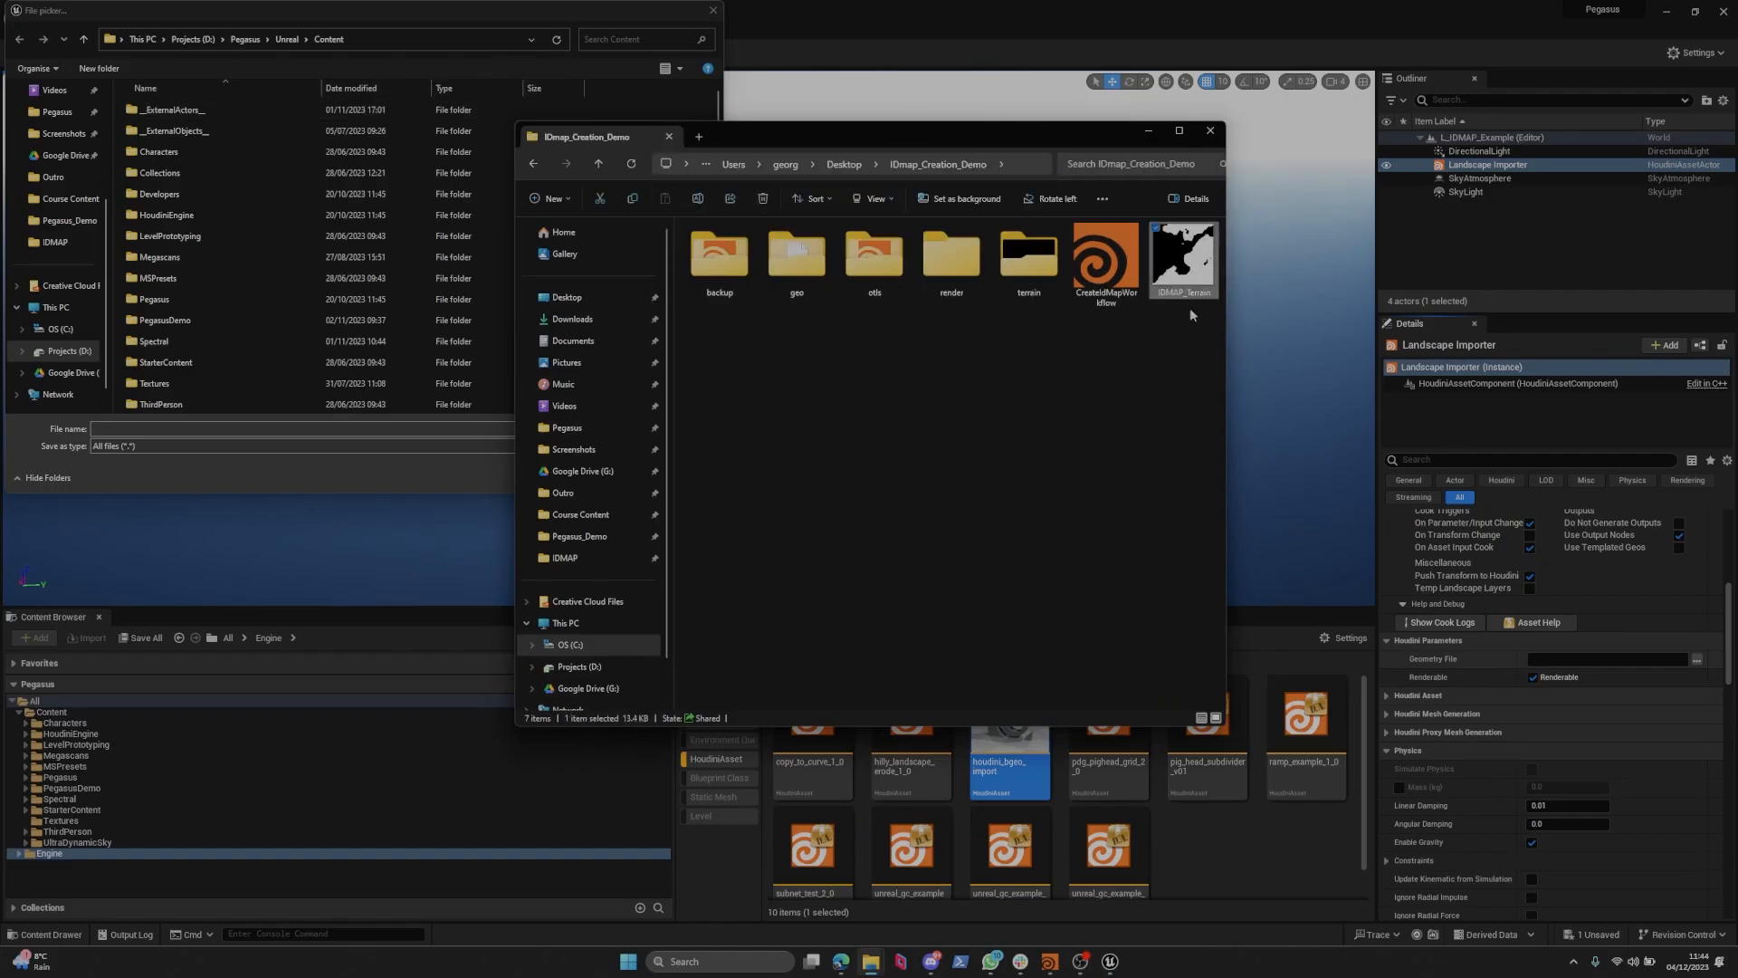
# Browse to the geo folder inside IDmap_Creation_Demo and load IDMAP_Terrain.bgeo.sc as the geometry file.
pyautogui.click(480, 43)
pyautogui.click(480, 39)
pyautogui.write('C:\\Users\\George Hulm\\Desktop\\IDmap_Creation_Demo')
pyautogui.press('Return')
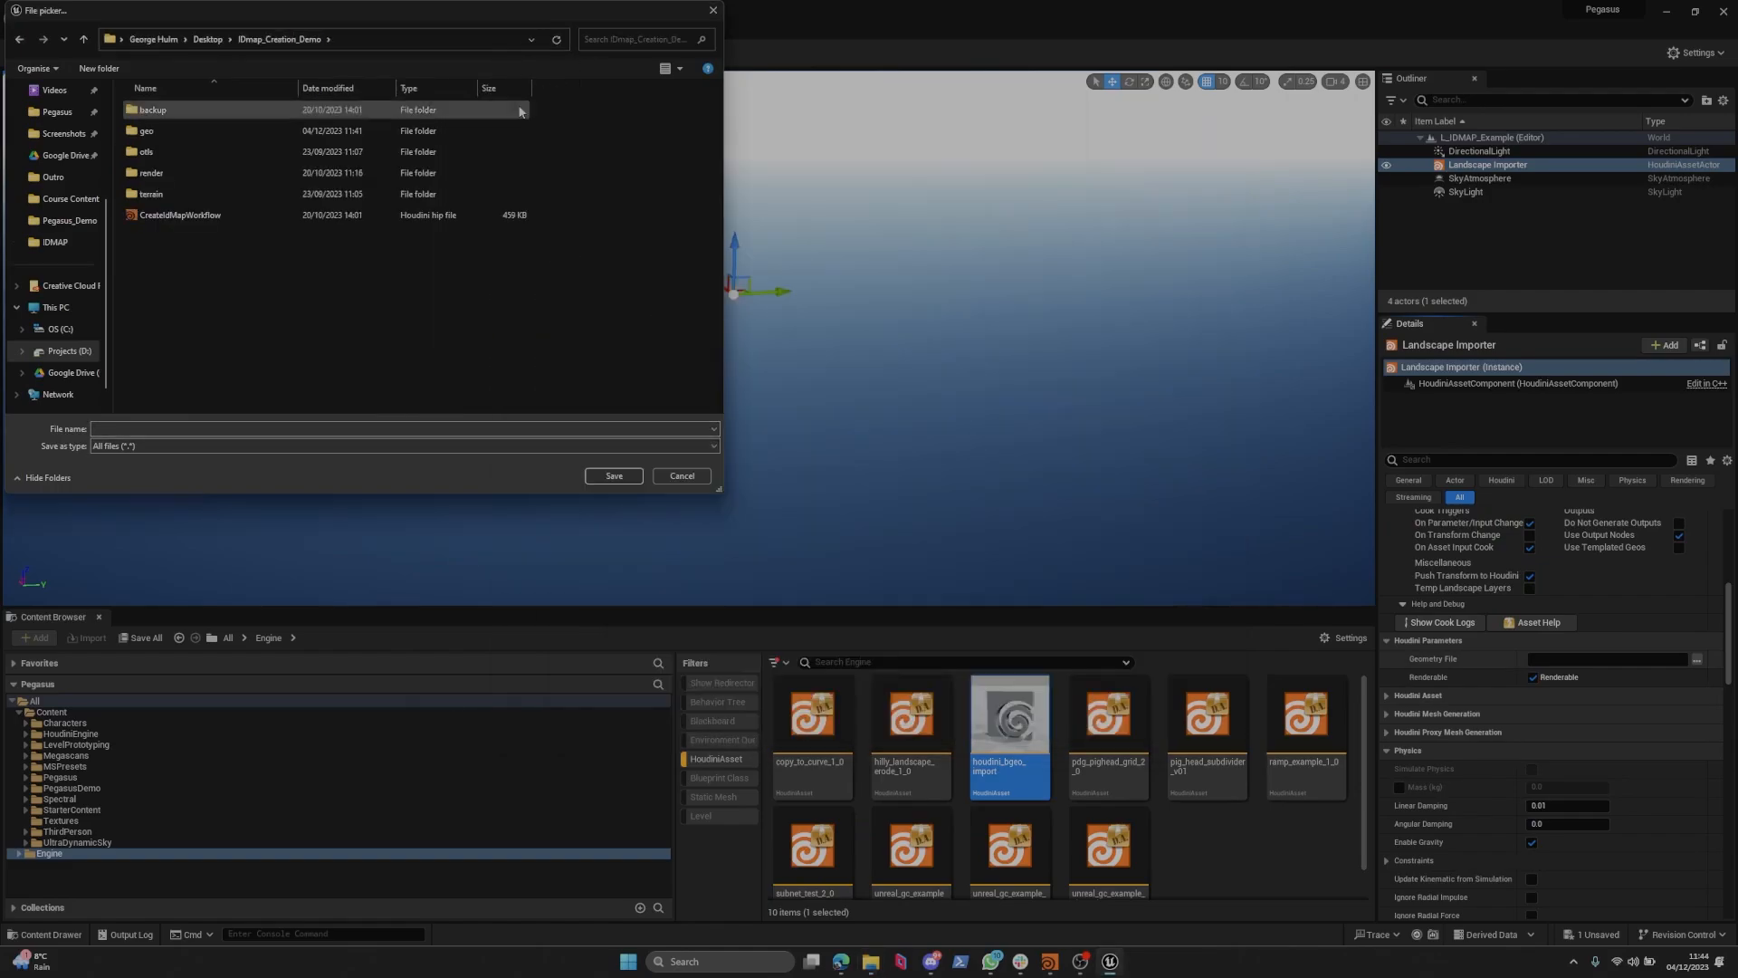
pyautogui.doubleClick(218, 142)
pyautogui.click(217, 119)
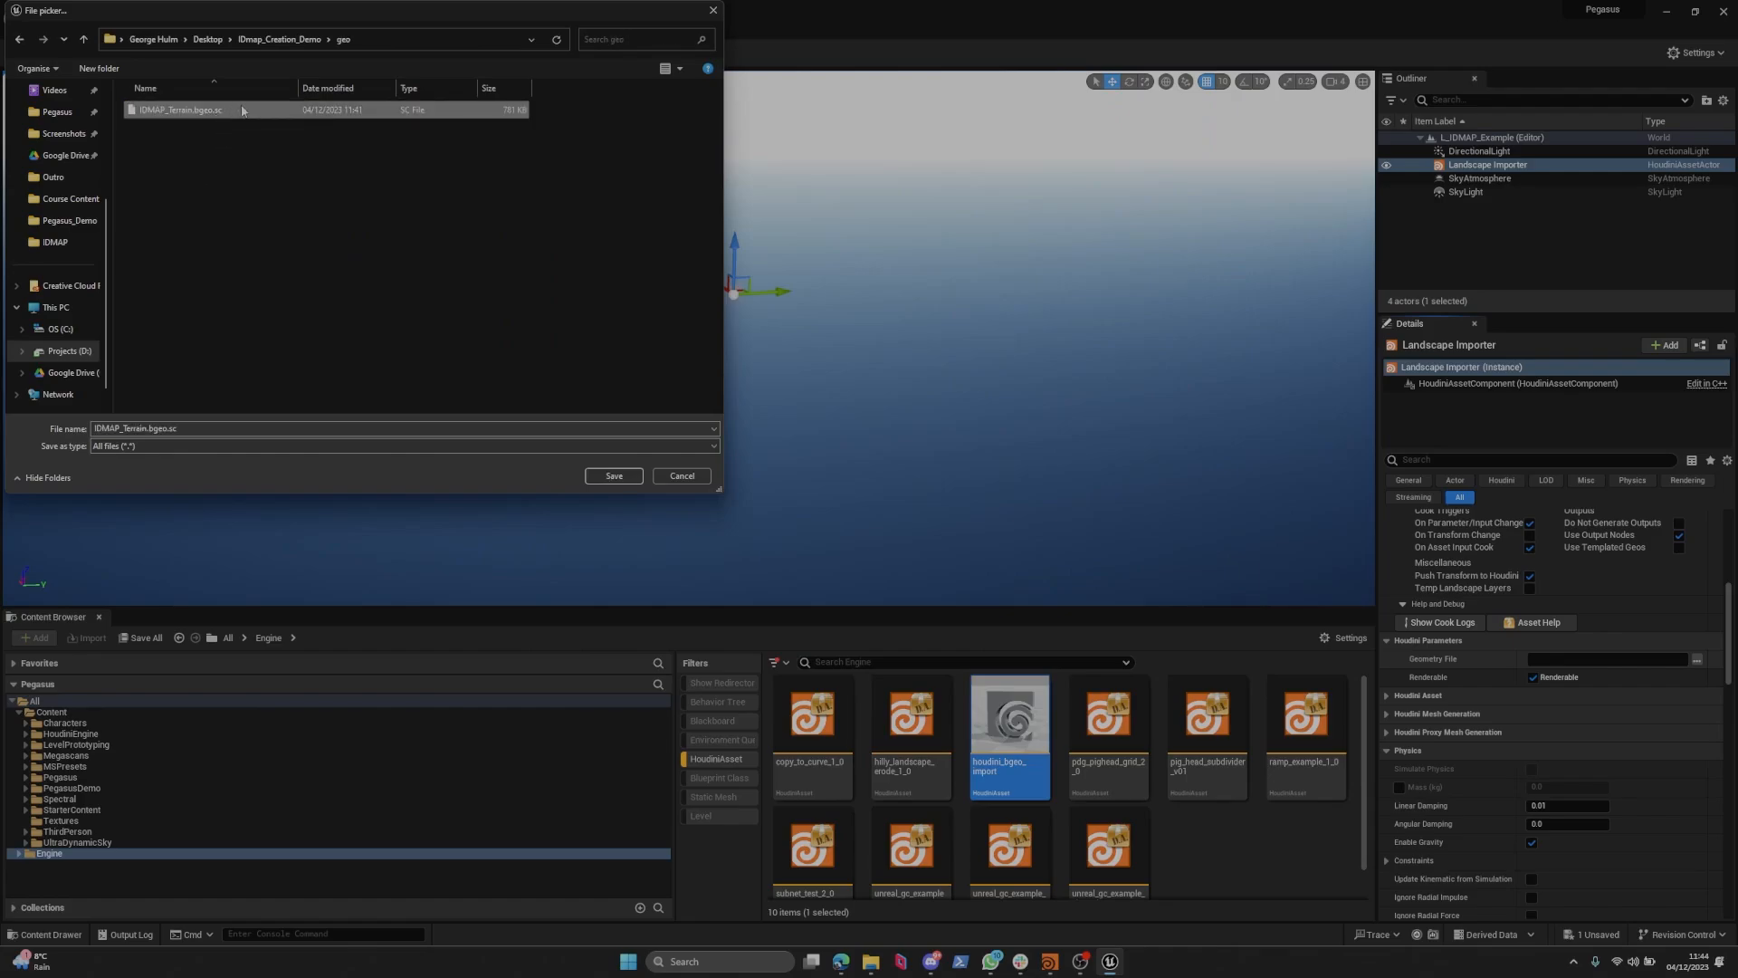
pyautogui.doubleClick(242, 111)
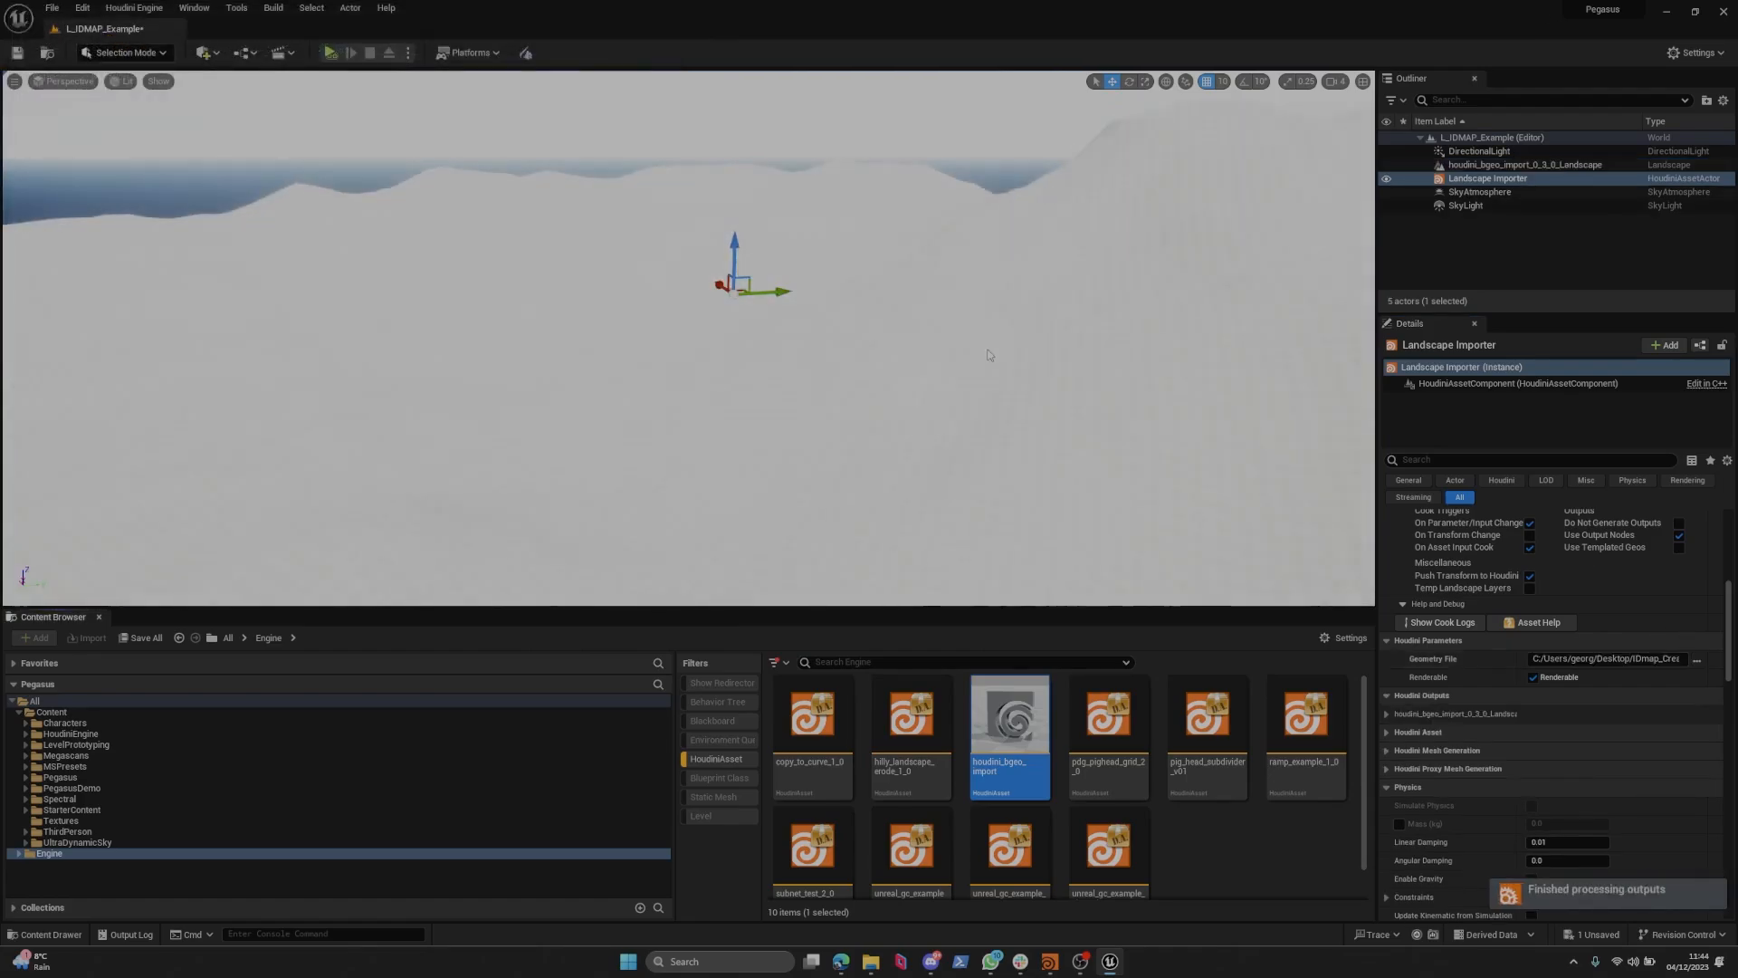
# Inspect the imported terrain from several angles and select its landscape actor.
pyautogui.press('s')
pyautogui.scroll(5, 988, 355)
pyautogui.moveTo(989, 355); pyautogui.dragTo(843, 362, button='right')
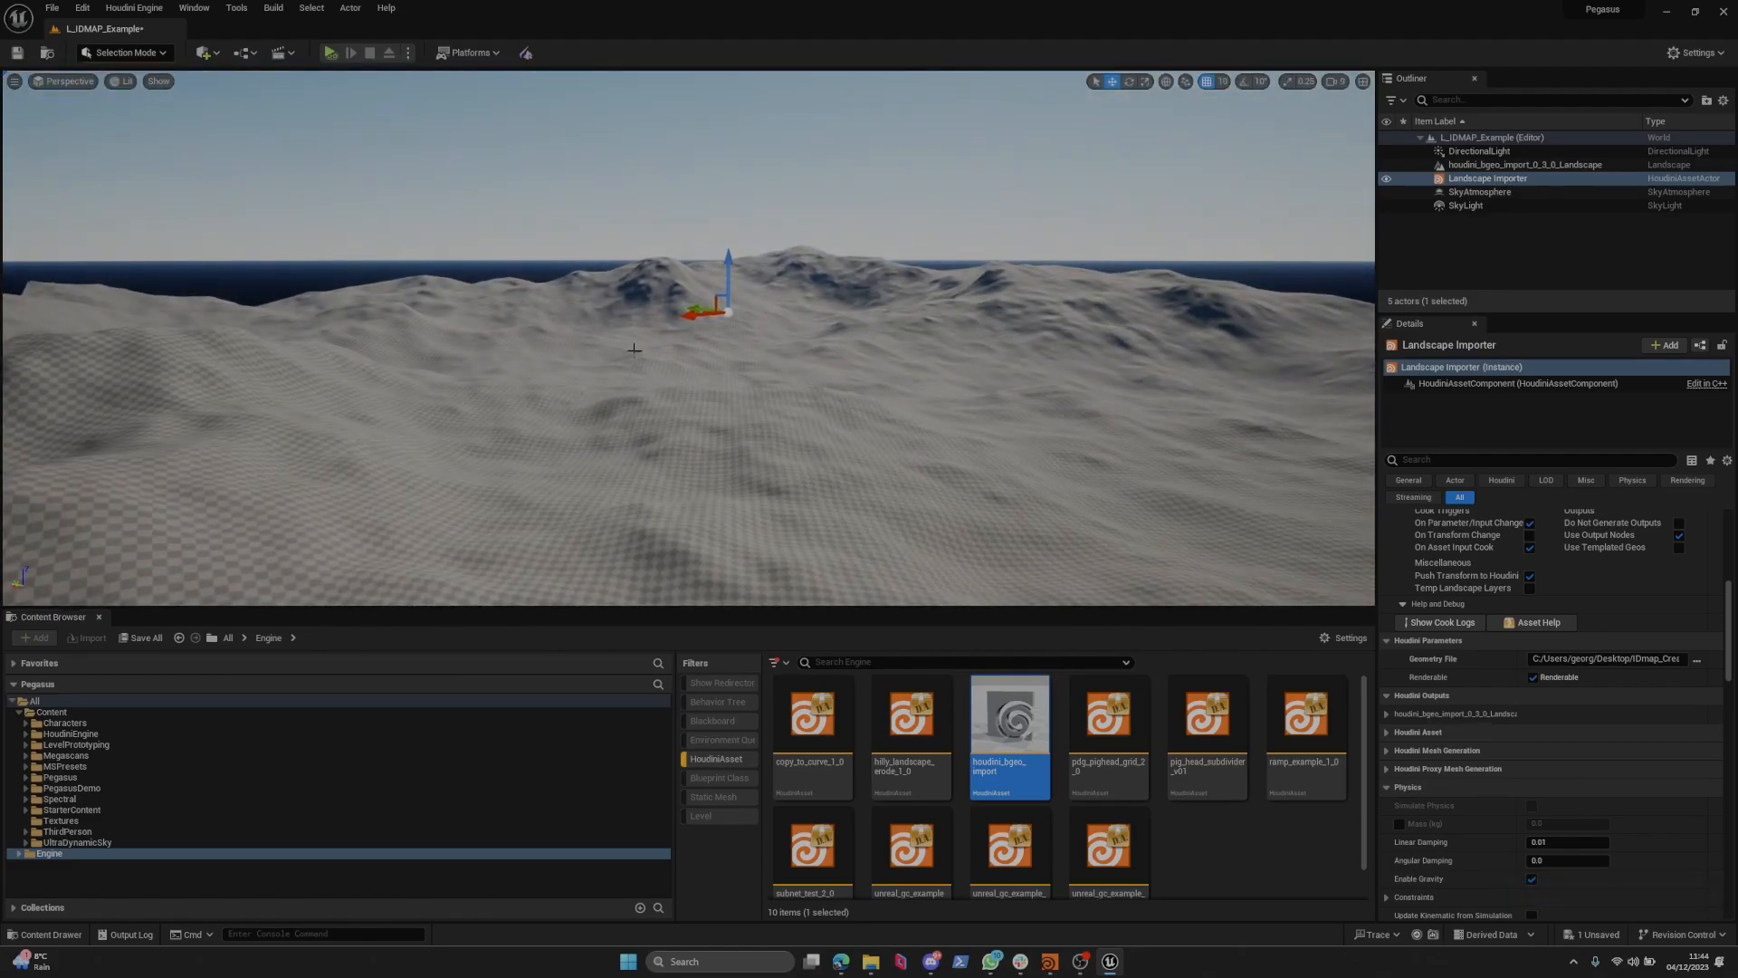
pyautogui.press('e')
pyautogui.moveTo(847, 342); pyautogui.dragTo(953, 338, button='right')
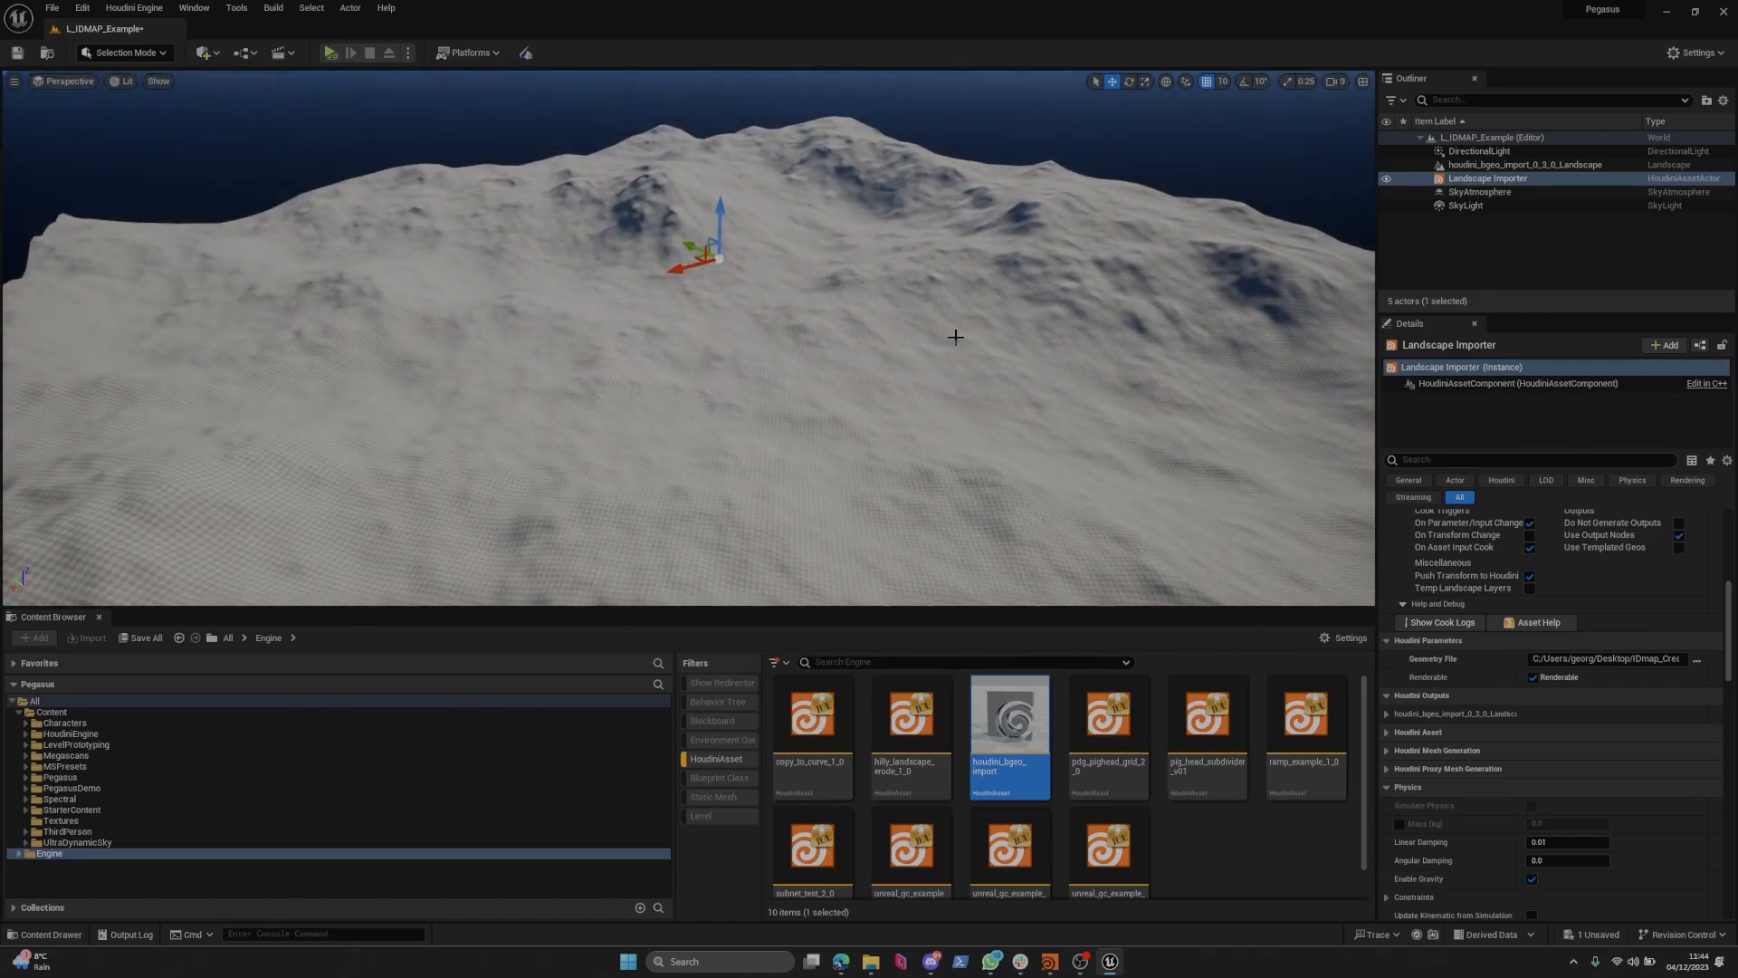
pyautogui.click(1011, 306)
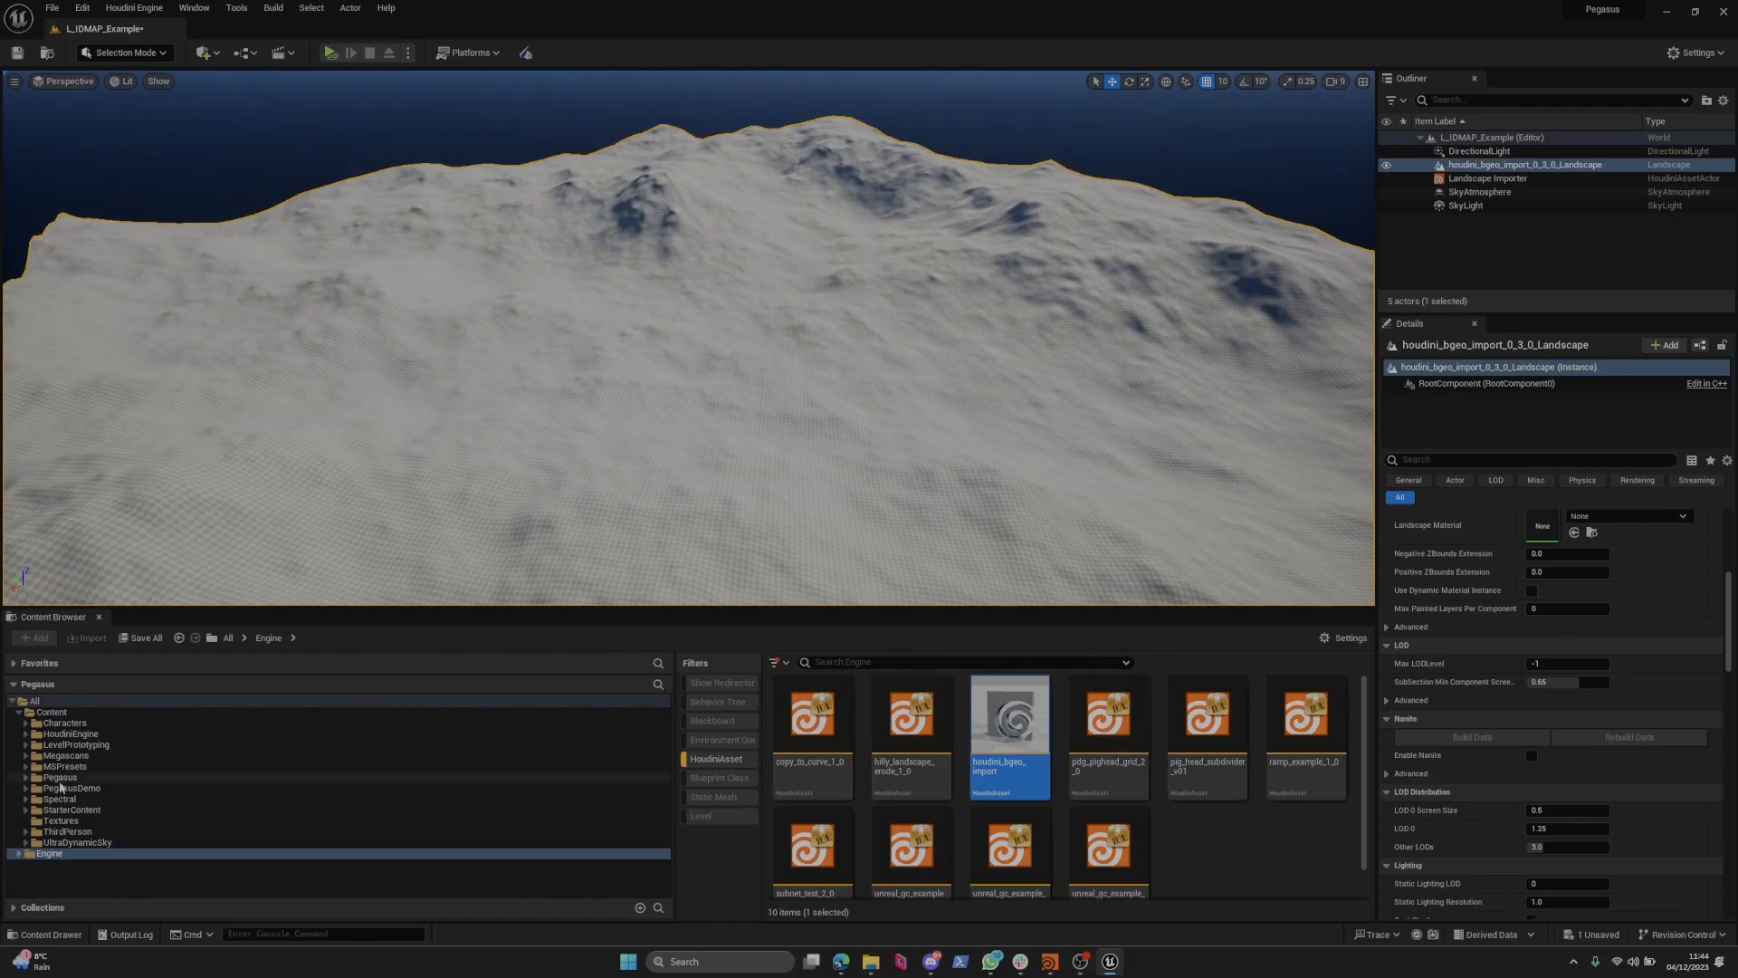
# Show the unfiltered contents of PegasusDemo/Workshops/Pegasus_Landscape_Material_Workshop and narrow the folder tree and filter list.
pyautogui.click(452, 787)
pyautogui.click(715, 758)
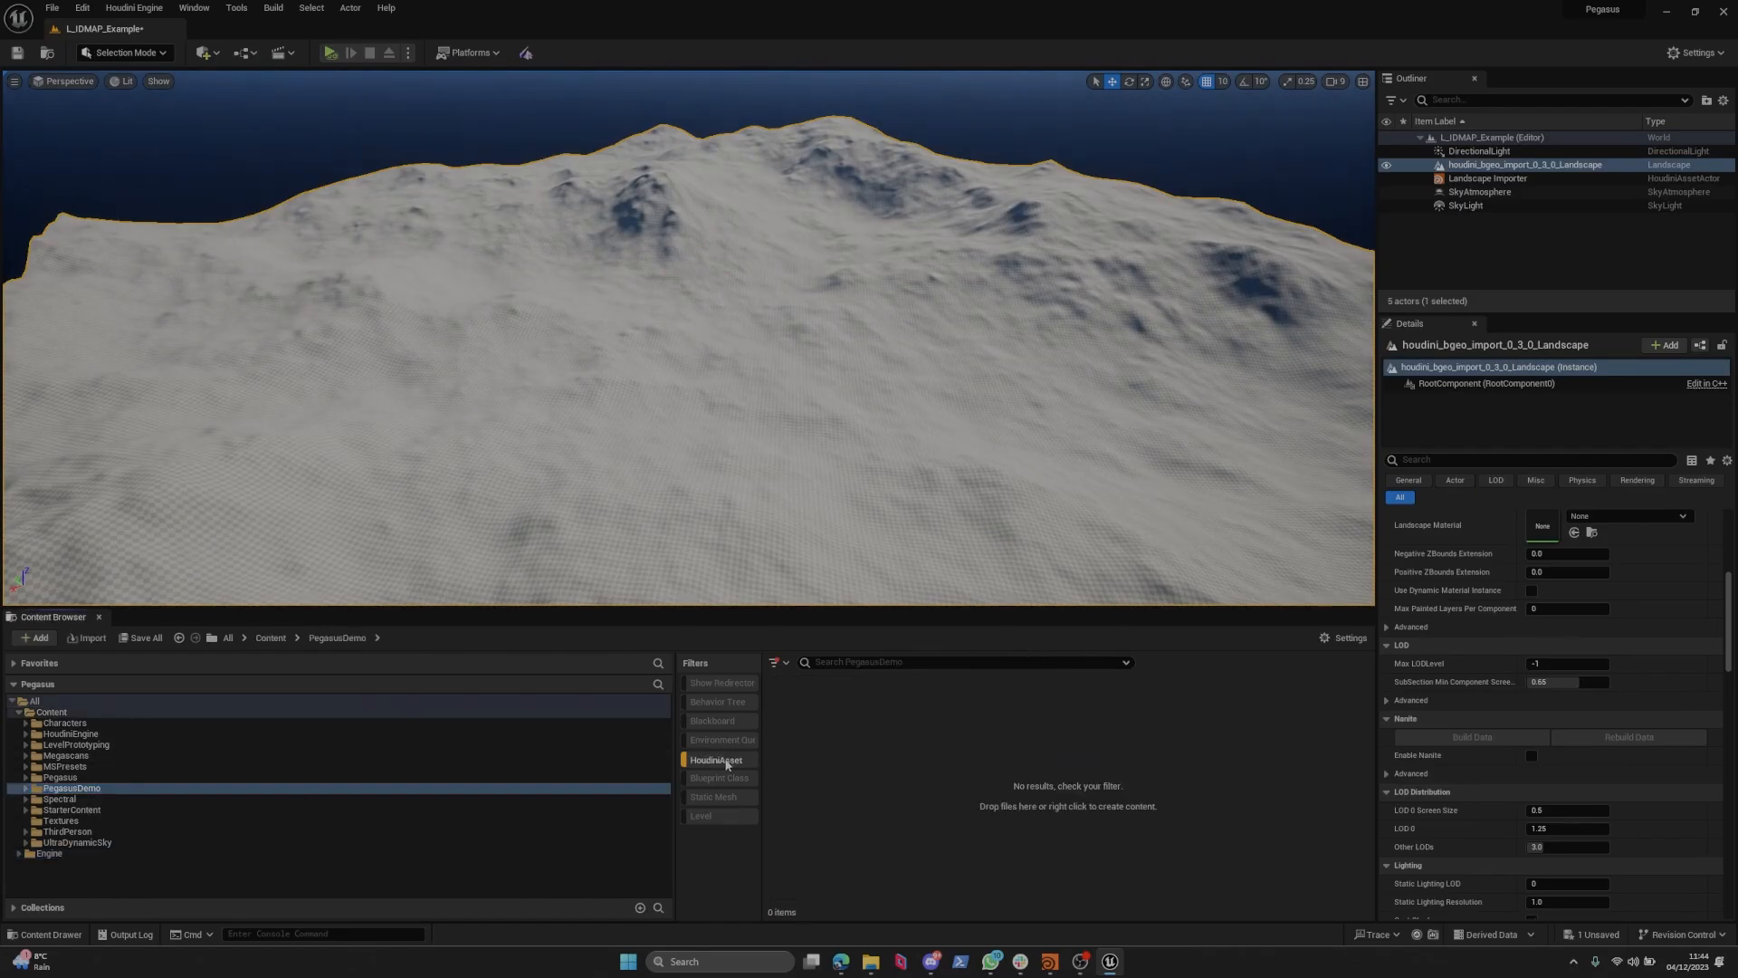
pyautogui.doubleClick(804, 715)
pyautogui.doubleClick(859, 731)
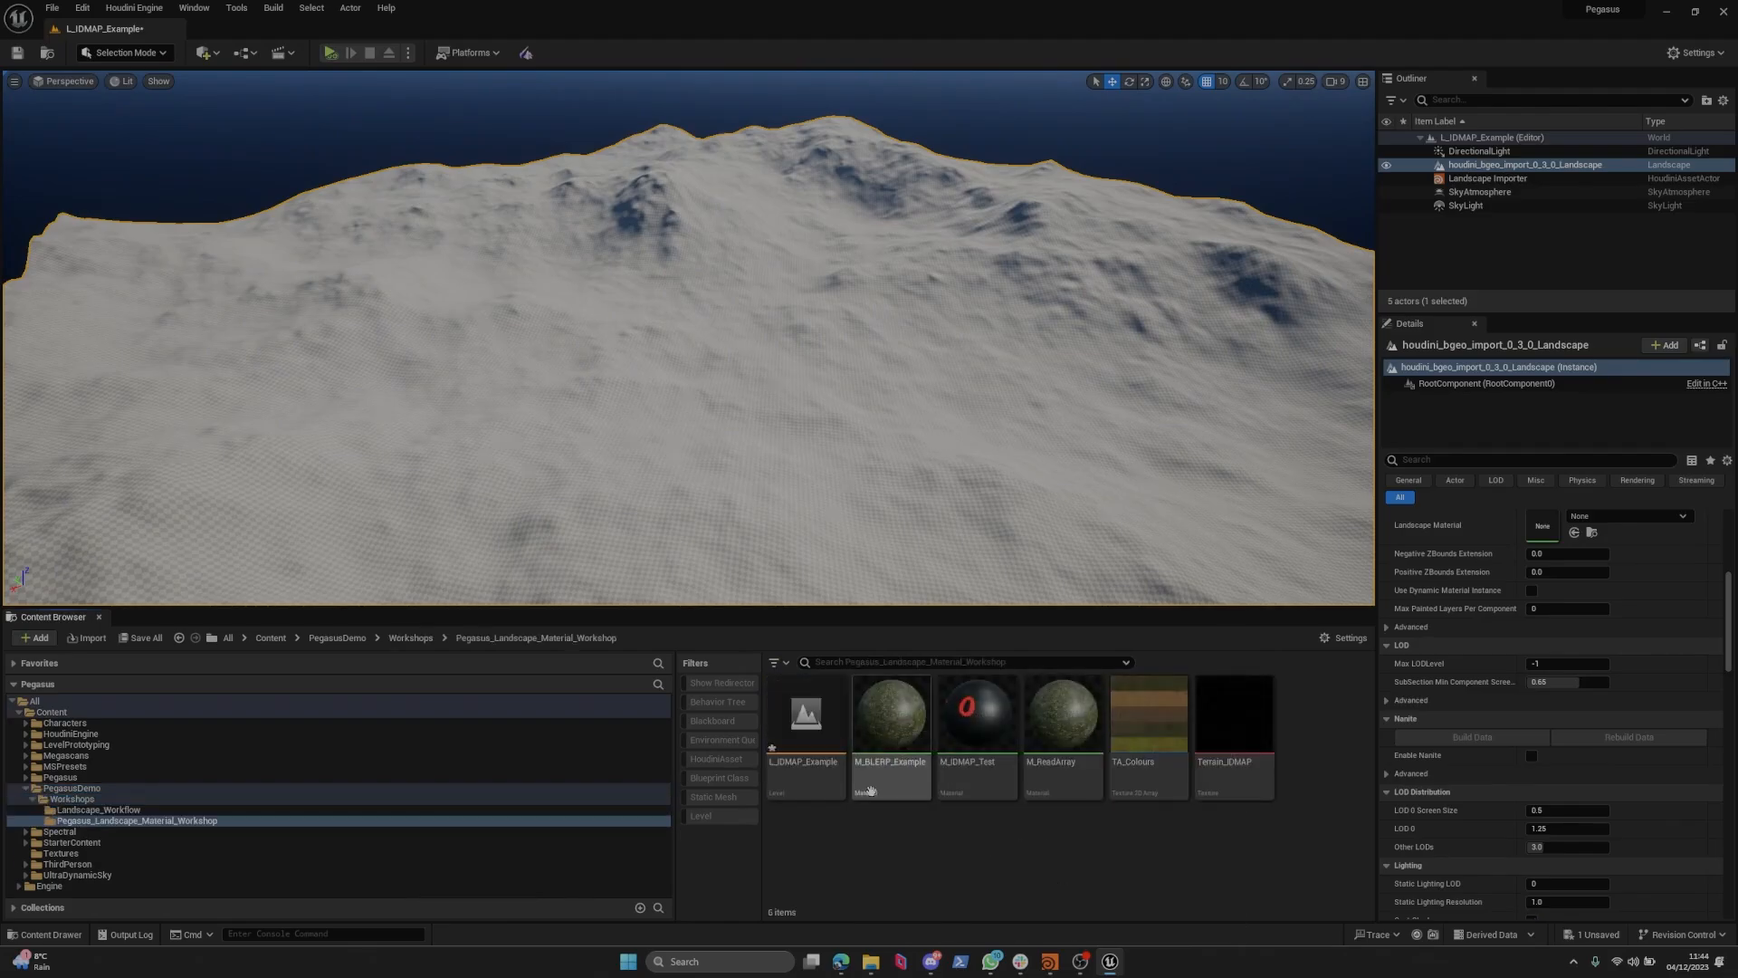
pyautogui.moveTo(675, 734); pyautogui.dragTo(383, 735)
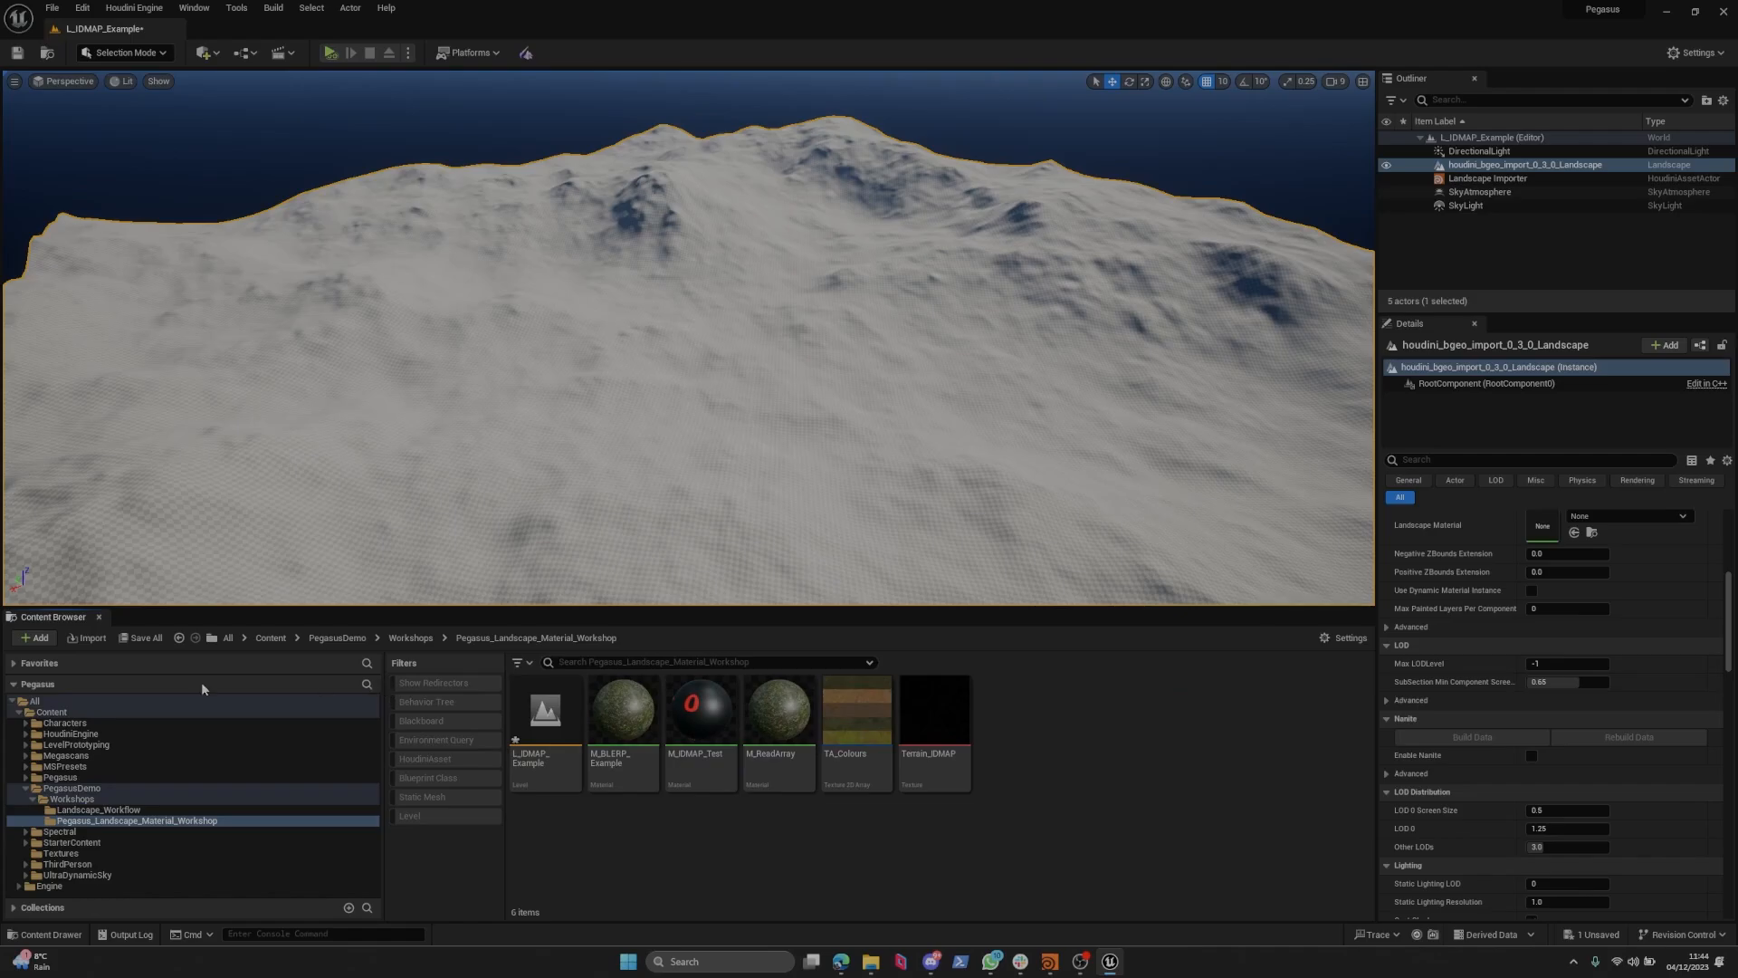
pyautogui.moveTo(382, 685); pyautogui.dragTo(47, 703)
# Assign the M_BLERP_Example material as the landscape material of the imported houdini_bgeo_import landscape.
pyautogui.press('s')
pyautogui.moveTo(742, 423)
pyautogui.mouseDown(button='right')
pyautogui.moveTo(778, 398)
pyautogui.moveTo(742, 422)
pyautogui.mouseUp(button='right')
pyautogui.scroll(1, 743, 423)
pyautogui.press('w')
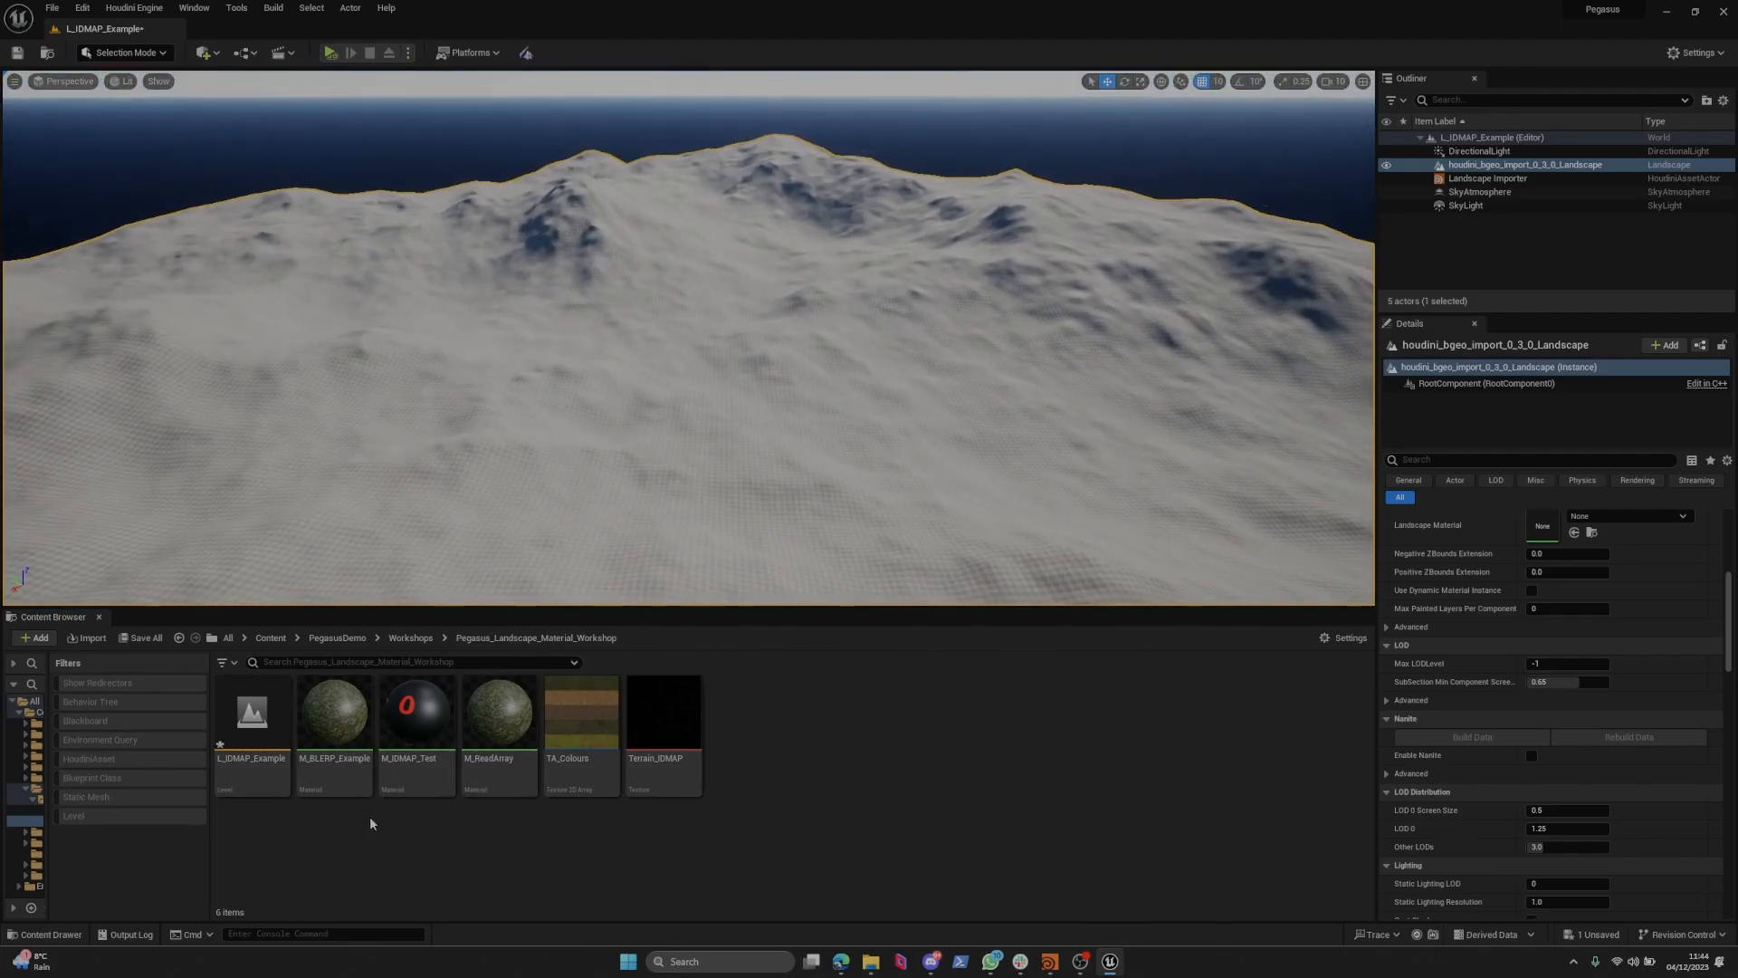
pyautogui.click(335, 724)
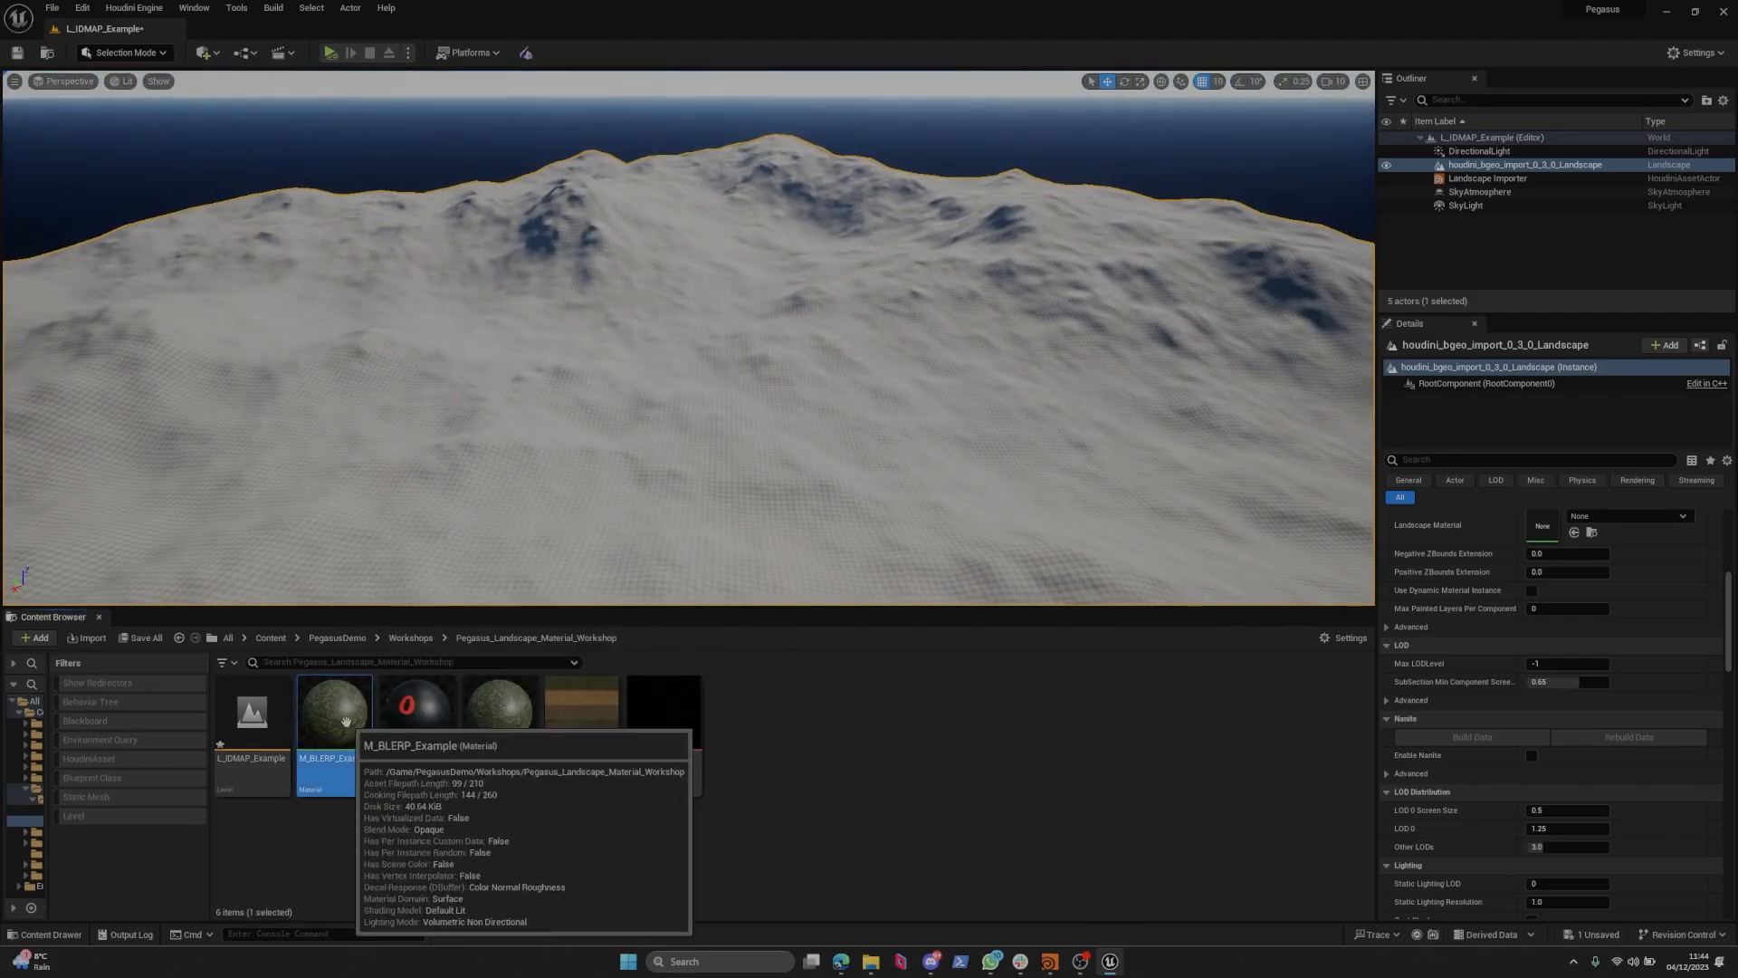
pyautogui.scroll(5, 1576, 724)
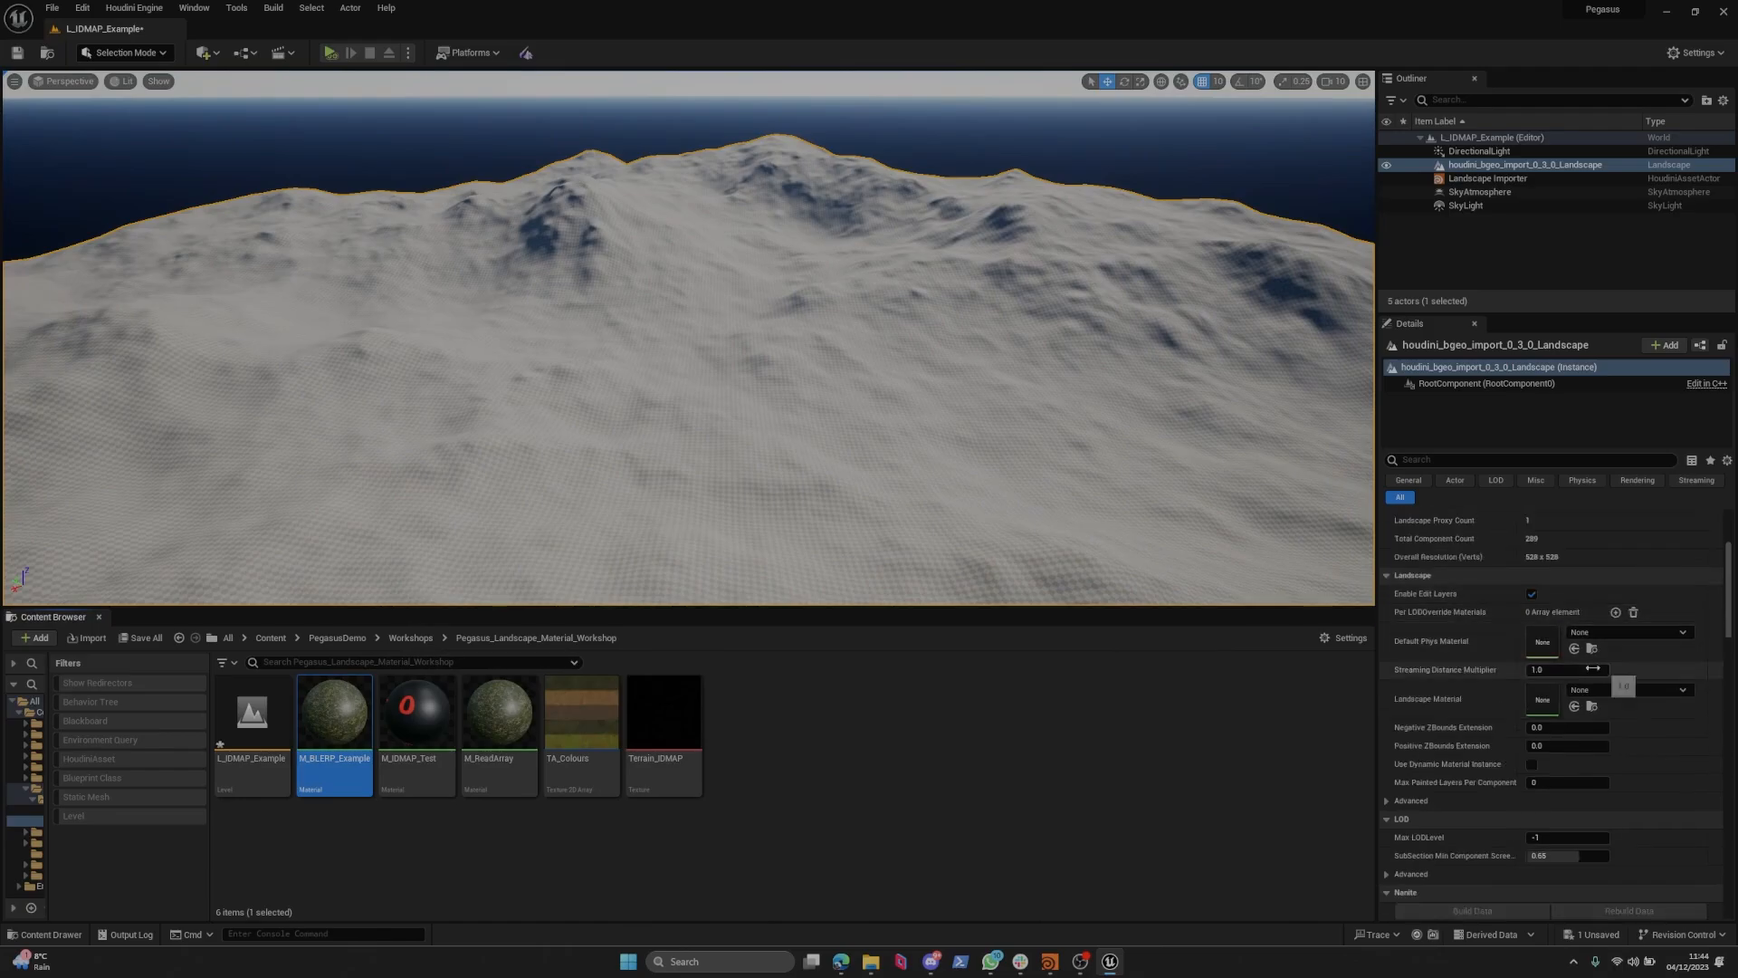
pyautogui.click(1574, 750)
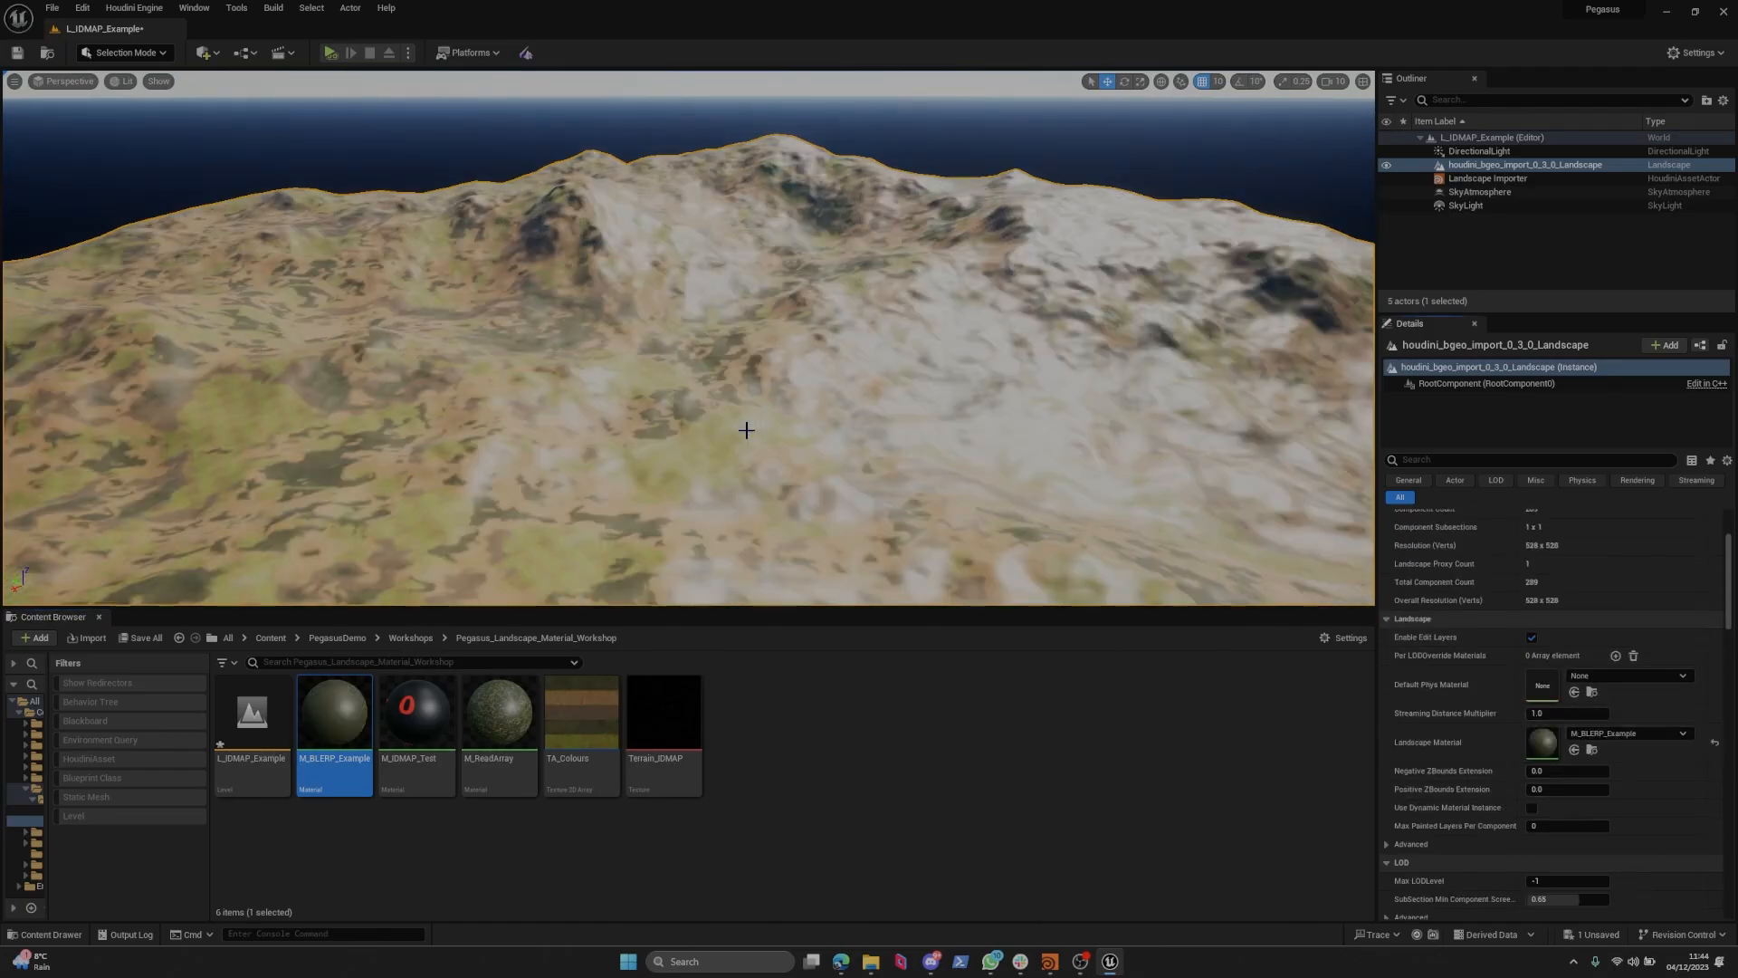
# Compare the material on the Unreal landscape with the coloured ID map terrain displayed from the last weight_to_id node in Houdini.
pyautogui.moveTo(789, 440); pyautogui.dragTo(597, 389, button='right')
pyautogui.press('g')
pyautogui.press('g')
pyautogui.press('g')
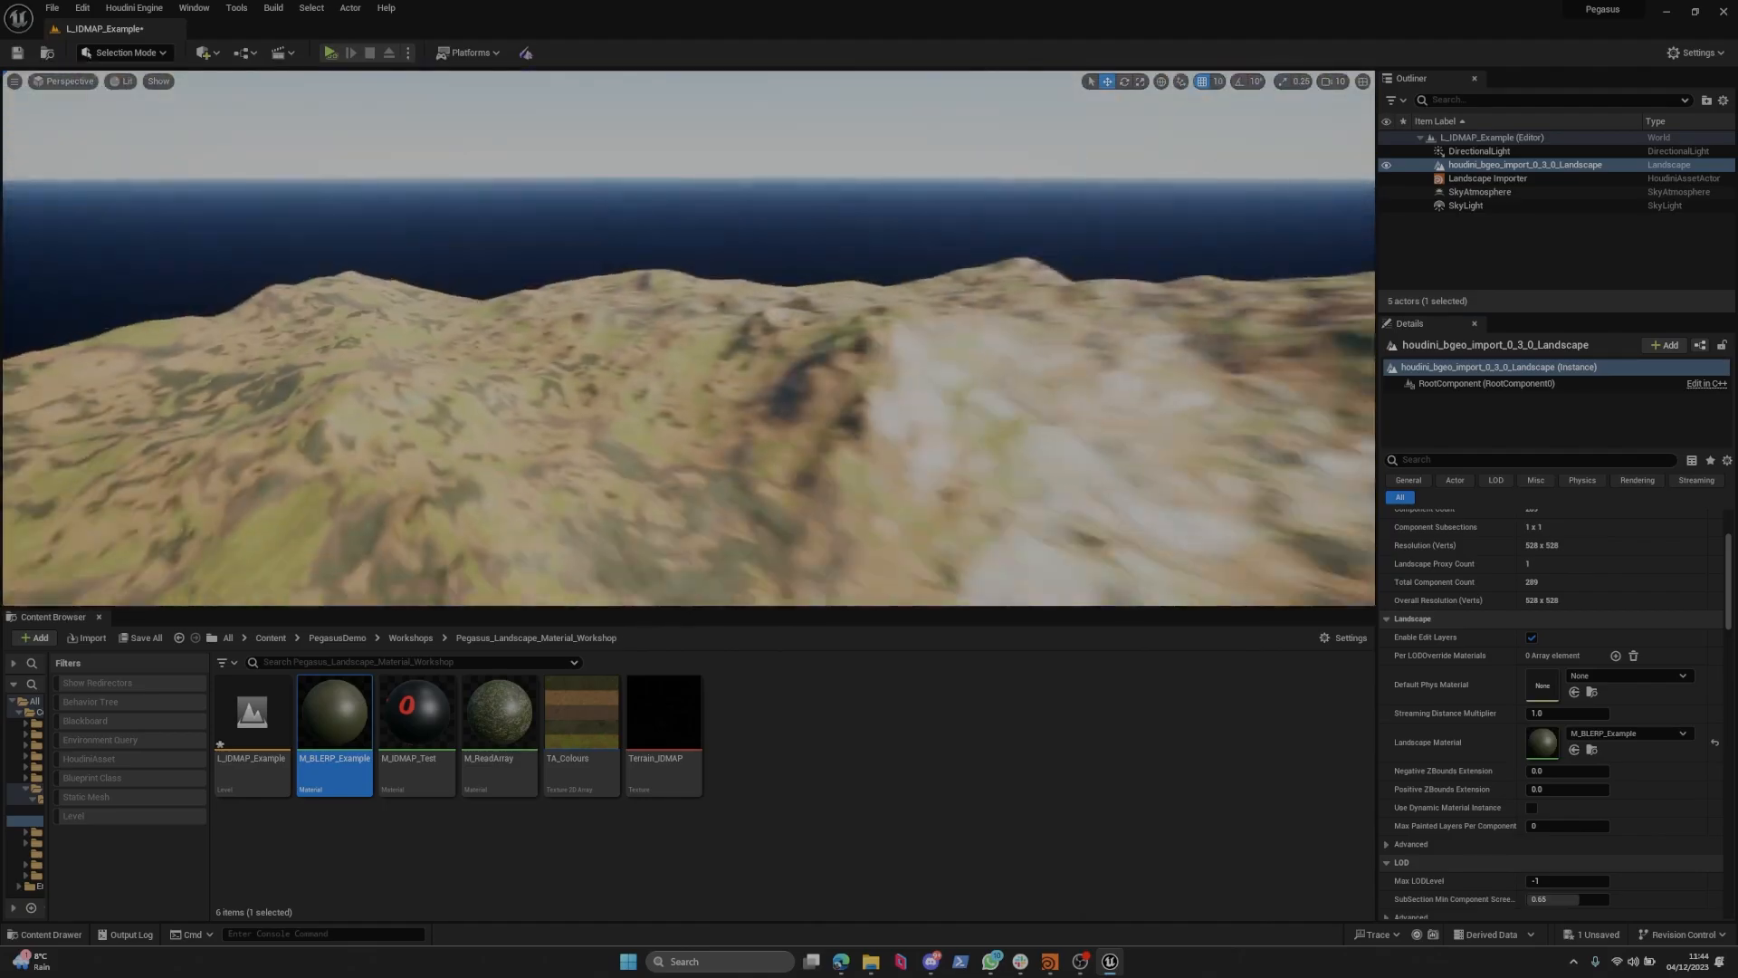
pyautogui.hotkey('alt', 'Tab')
pyautogui.click(1073, 426)
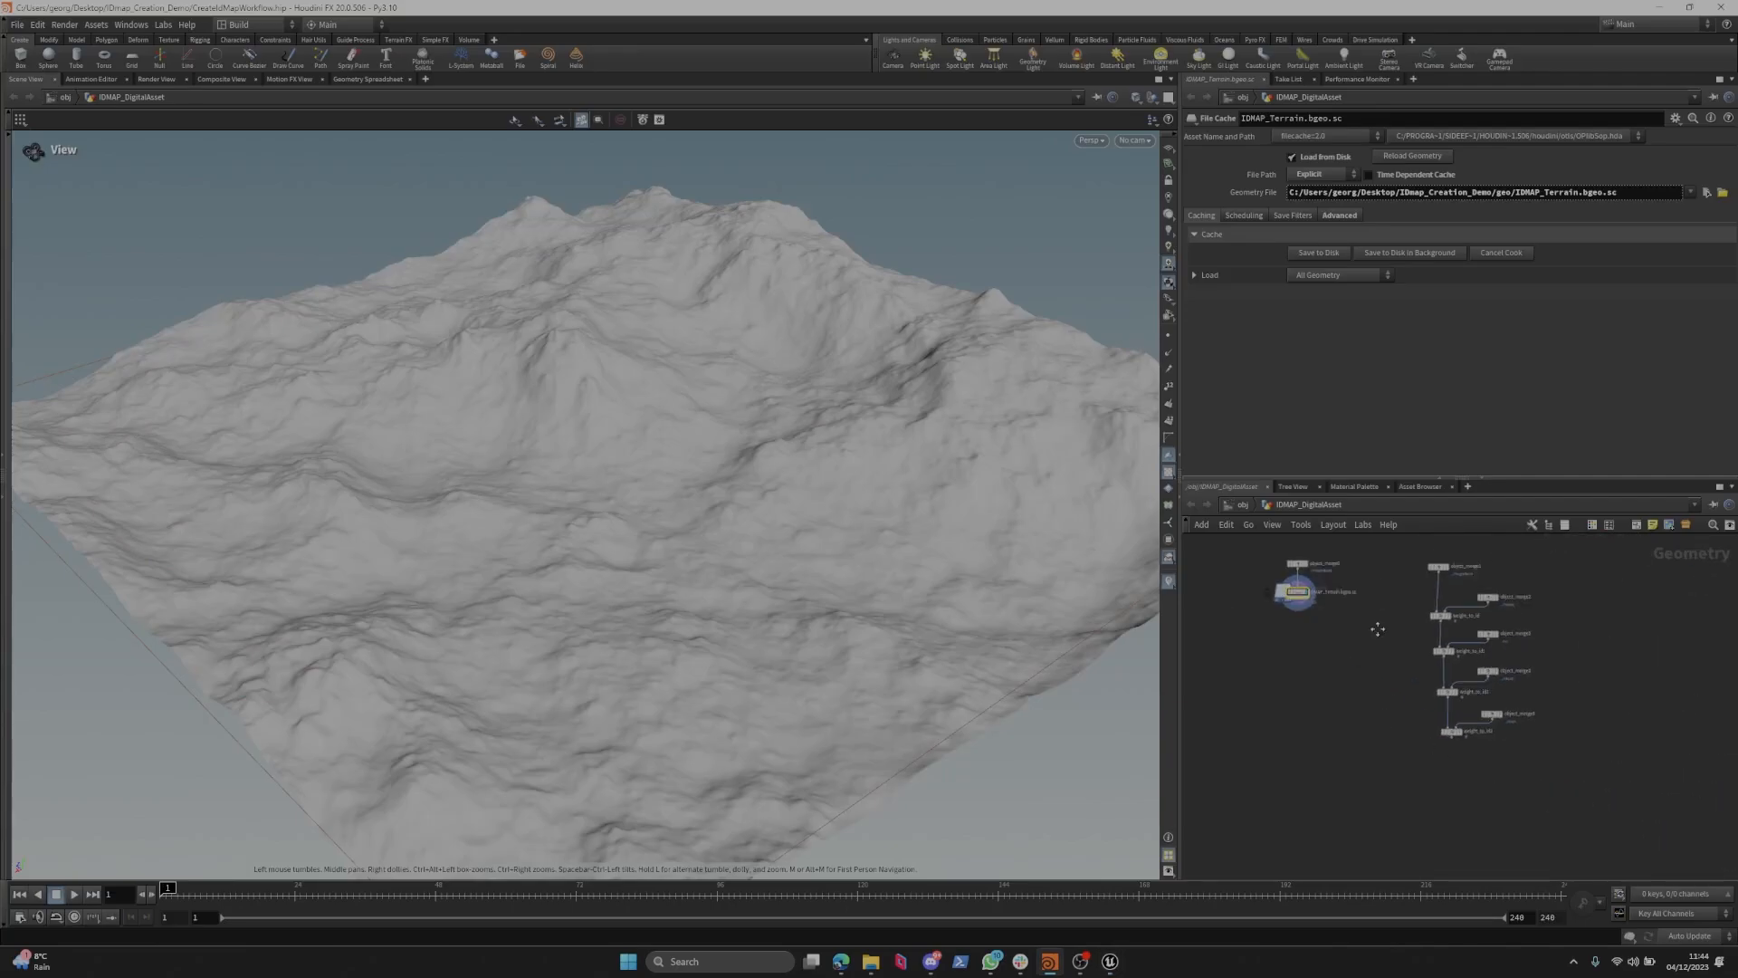
pyautogui.click(1449, 712)
pyautogui.moveTo(507, 457); pyautogui.dragTo(715, 381)
pyautogui.scroll(-4, 708, 498)
pyautogui.hotkey('alt', 'Tab')
pyautogui.moveTo(762, 400)
pyautogui.mouseDown(button='right')
pyautogui.moveTo(769, 425)
pyautogui.moveTo(757, 418)
pyautogui.mouseUp(button='right')
pyautogui.hotkey('alt', 'Tab')
pyautogui.moveTo(1292, 637); pyautogui.dragTo(1409, 745, button='middle')
pyautogui.scroll(-3, 1451, 717)
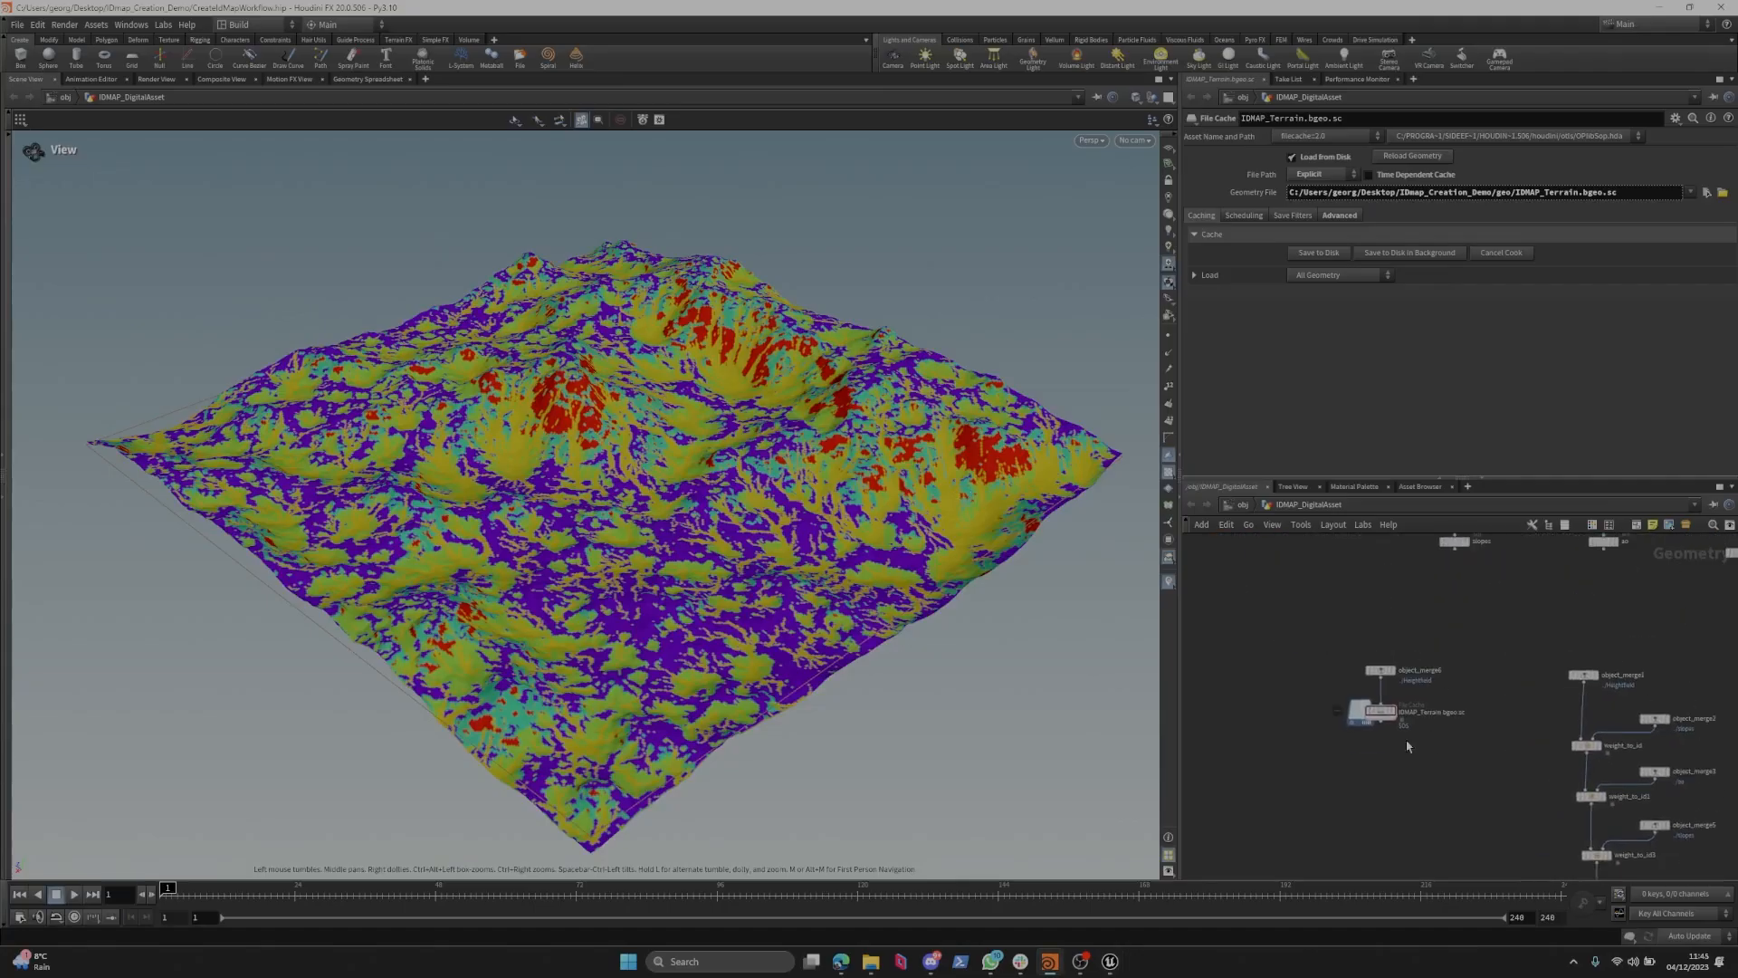
# Check the volume resolution in the IDMAP_Terrain.bgeo.sc node info and compare it with the landscape's resolution details in Unreal Engine.
pyautogui.scroll(6, 1378, 719)
pyautogui.click(1317, 699)
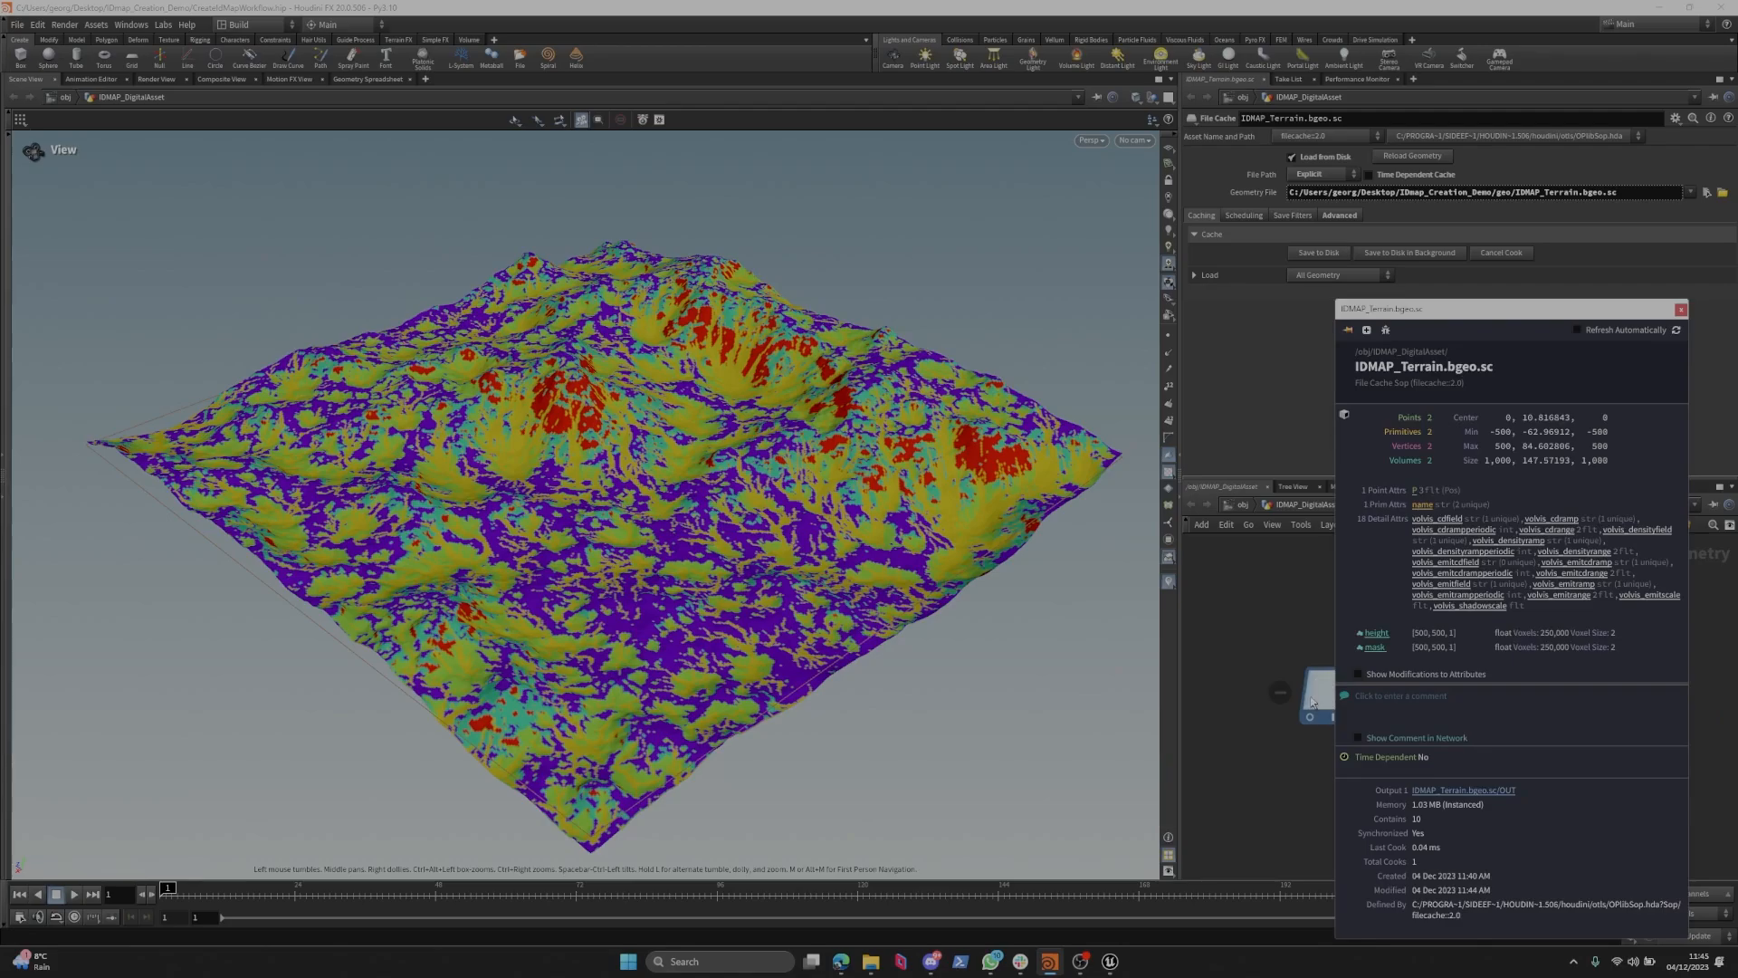
pyautogui.click(1250, 632)
pyautogui.moveTo(1250, 630); pyautogui.dragTo(1571, 784, button='middle')
pyautogui.hotkey('alt', 'Tab')
pyautogui.moveTo(770, 399)
pyautogui.mouseDown(button='right')
pyautogui.moveTo(760, 452)
pyautogui.moveTo(761, 425)
pyautogui.mouseUp(button='right')
pyautogui.scroll(3, 1544, 741)
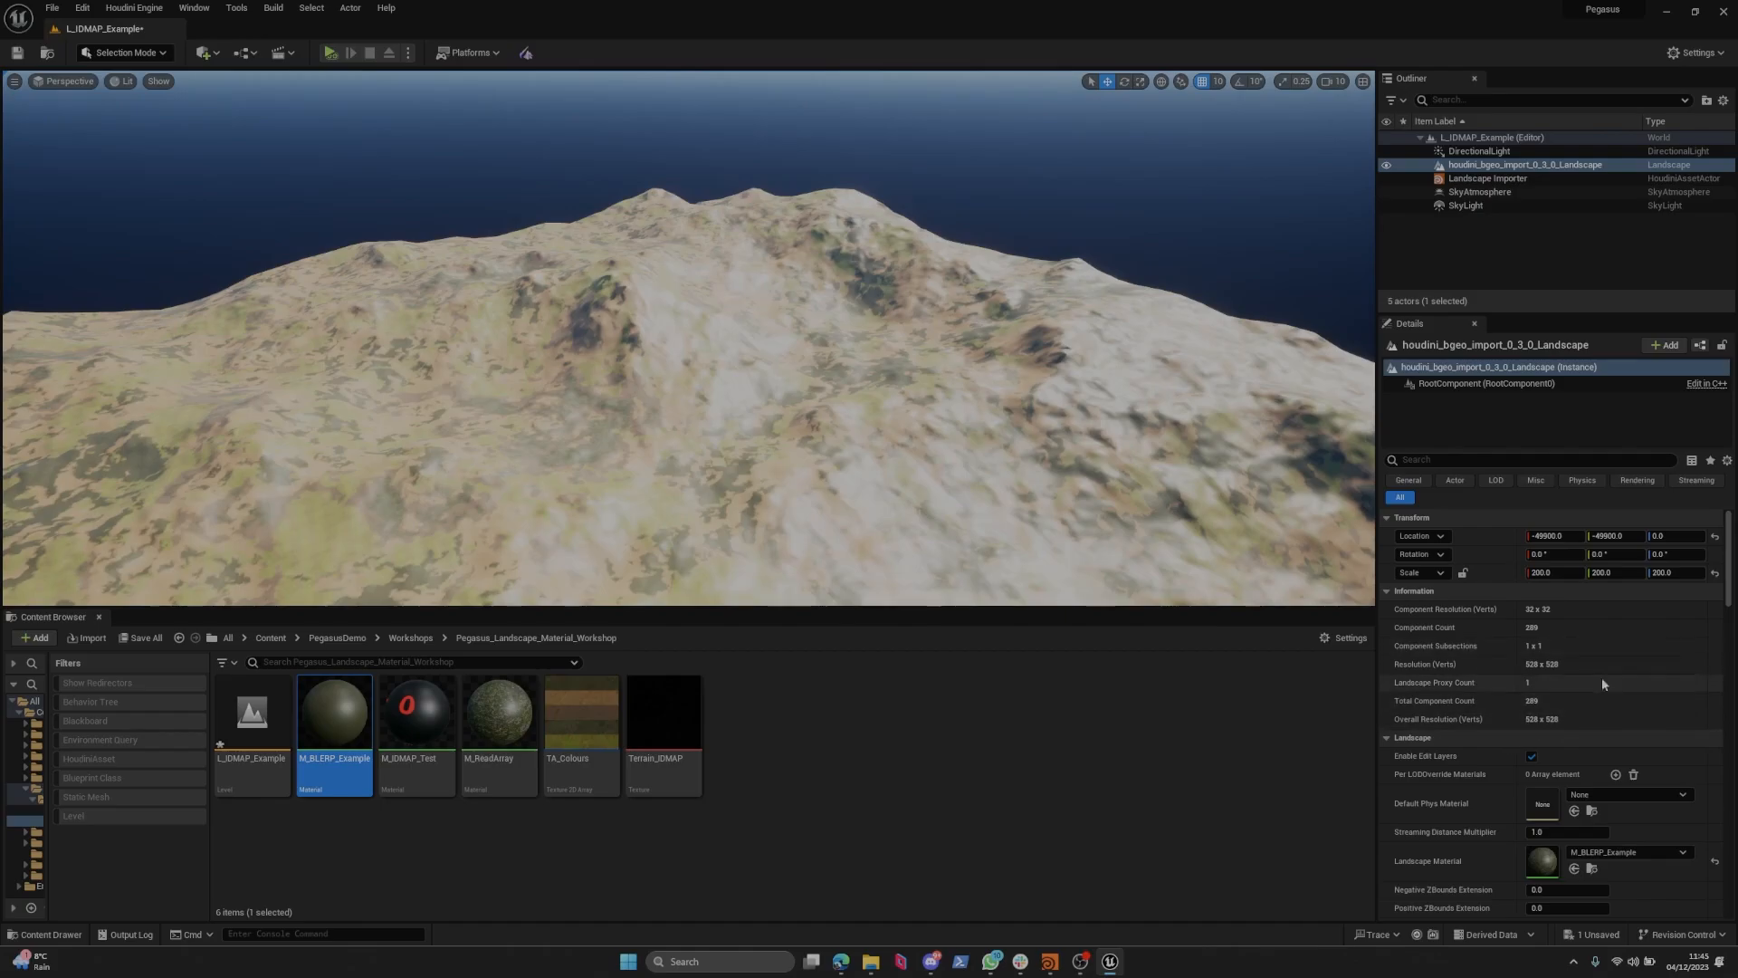
# Switch to the web browser, search for "Unreal Landscape Technical guide" and open the Unreal Engine Landscape Technical Guide page.
pyautogui.click(843, 962)
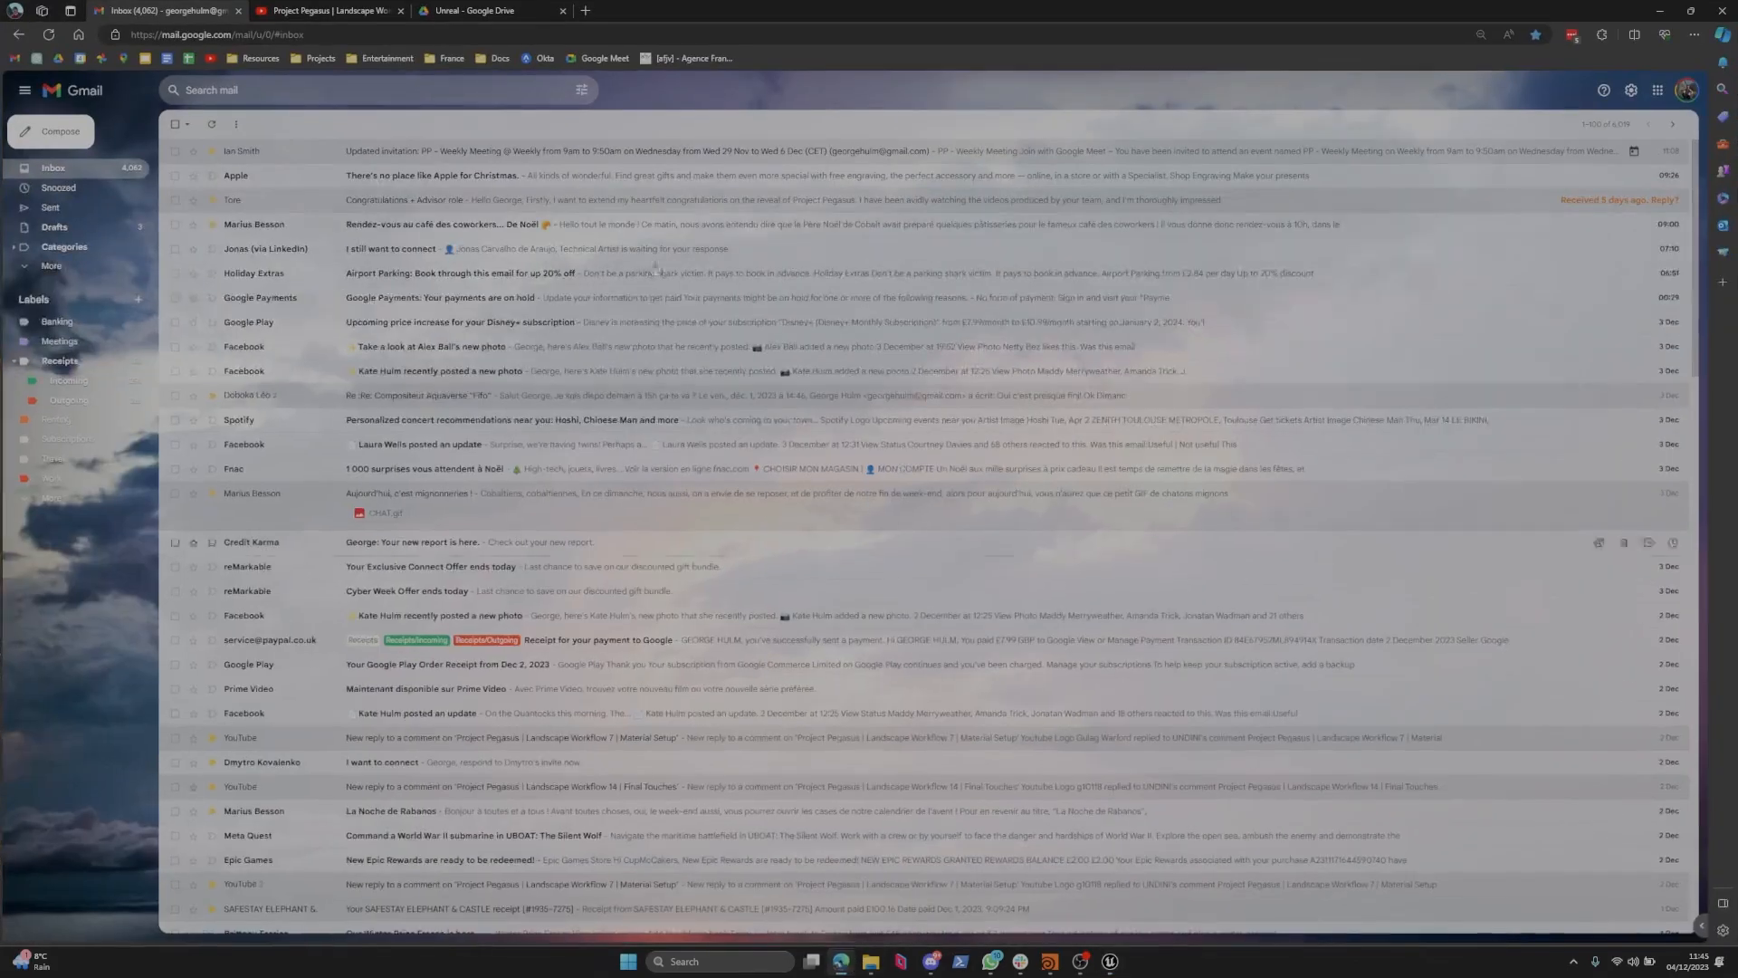
pyautogui.click(470, 12)
pyautogui.click(455, 37)
pyautogui.write('Unr')
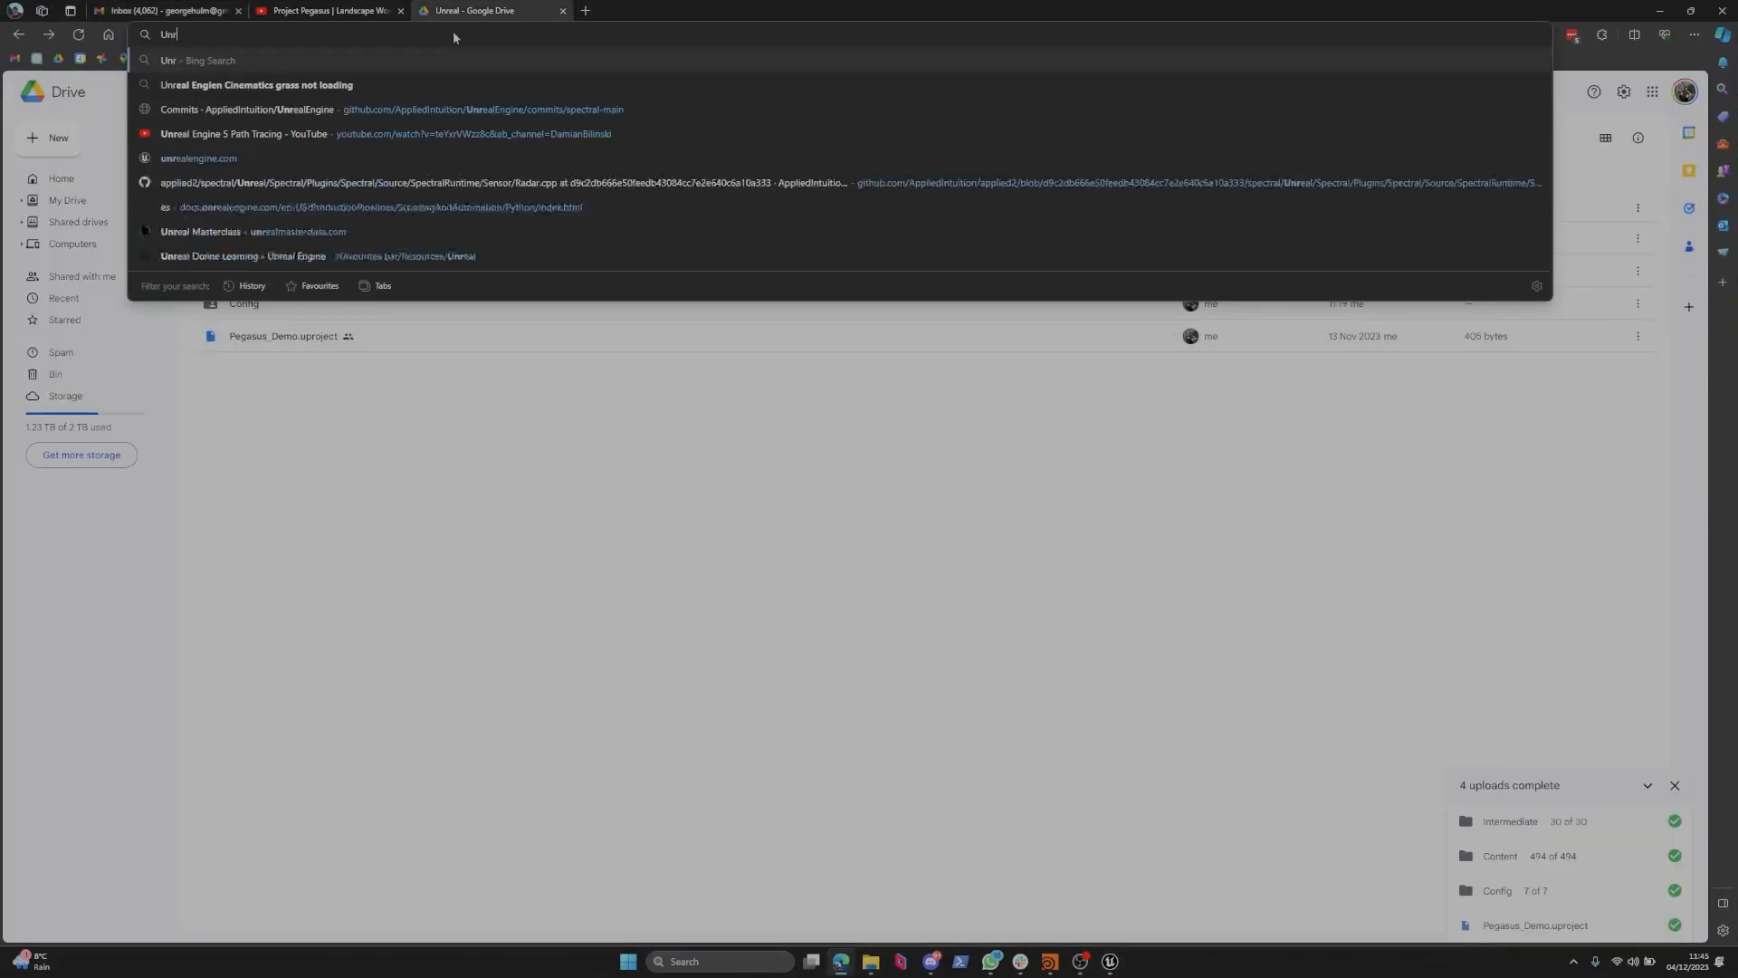
pyautogui.write('eal Landscape Technical guide')
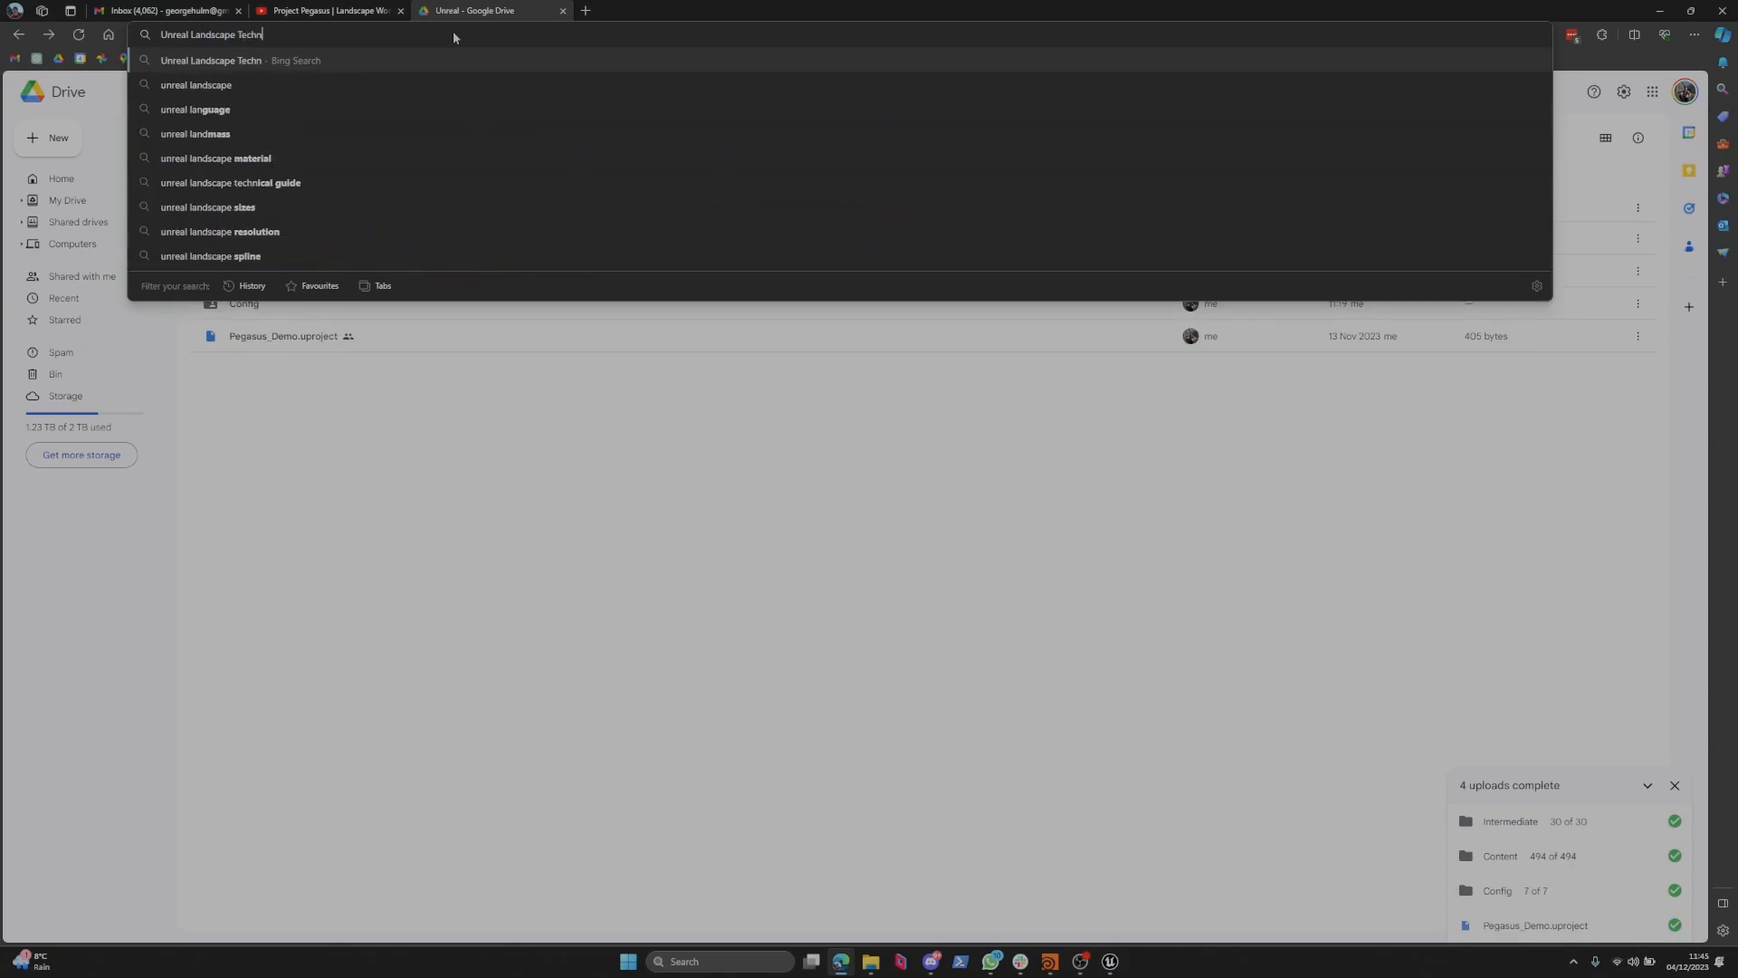
pyautogui.press('Return')
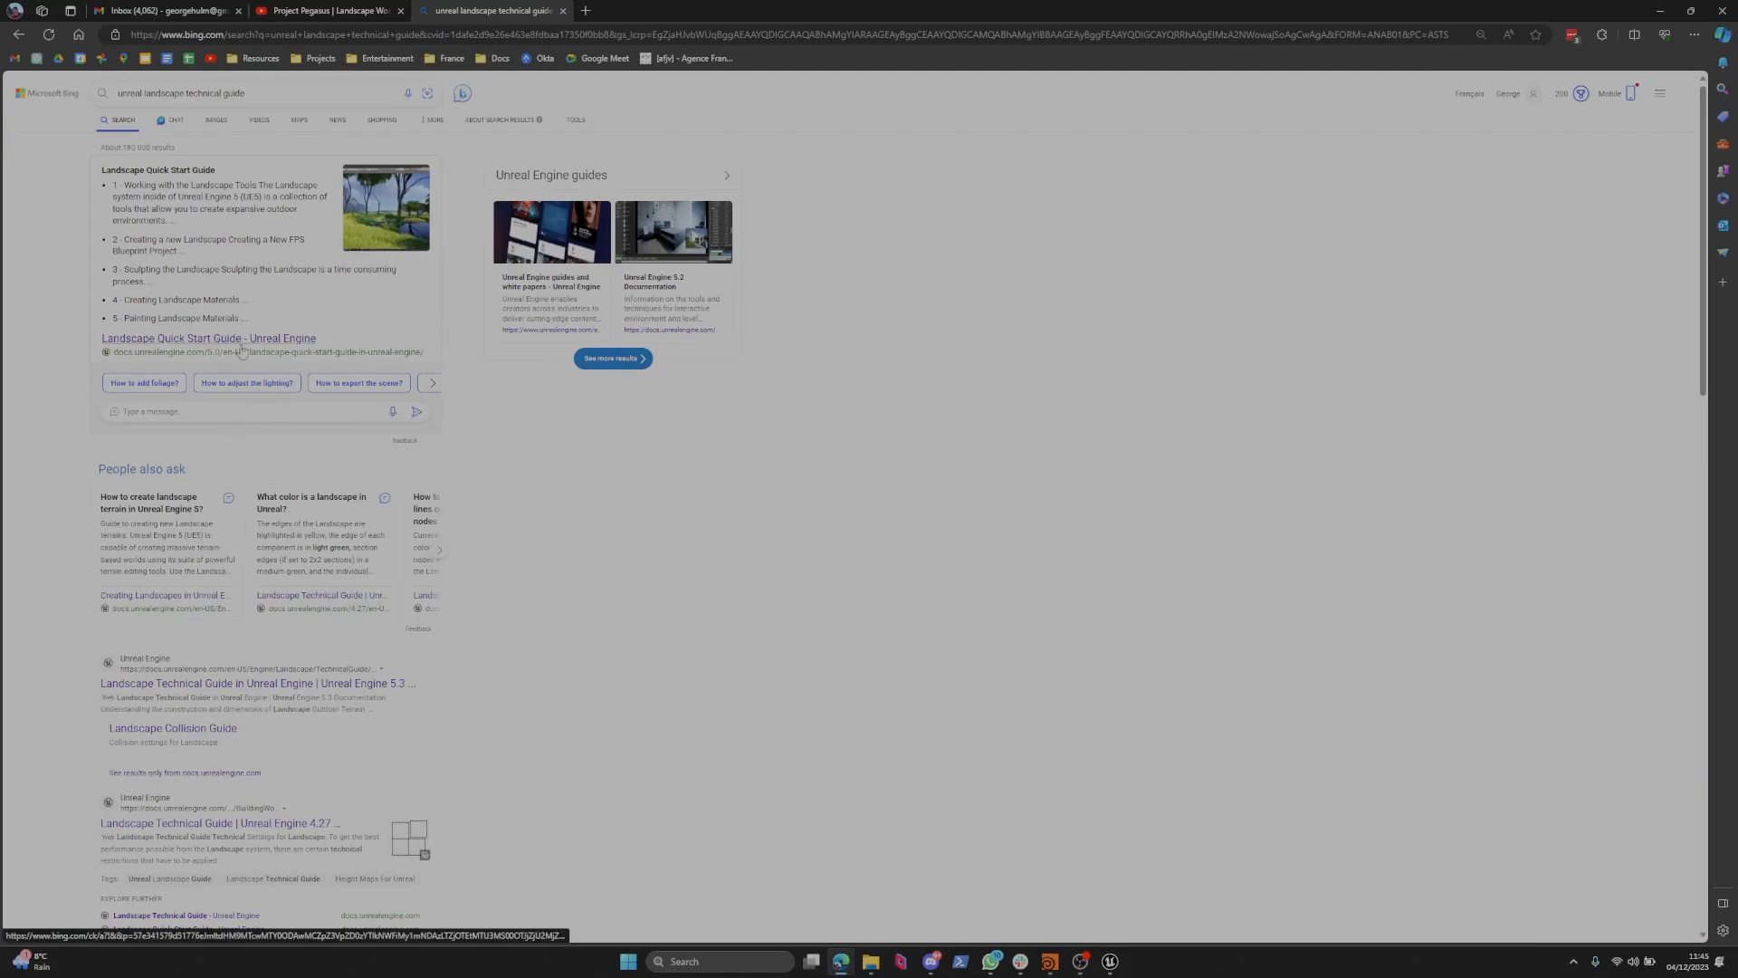
pyautogui.click(269, 684)
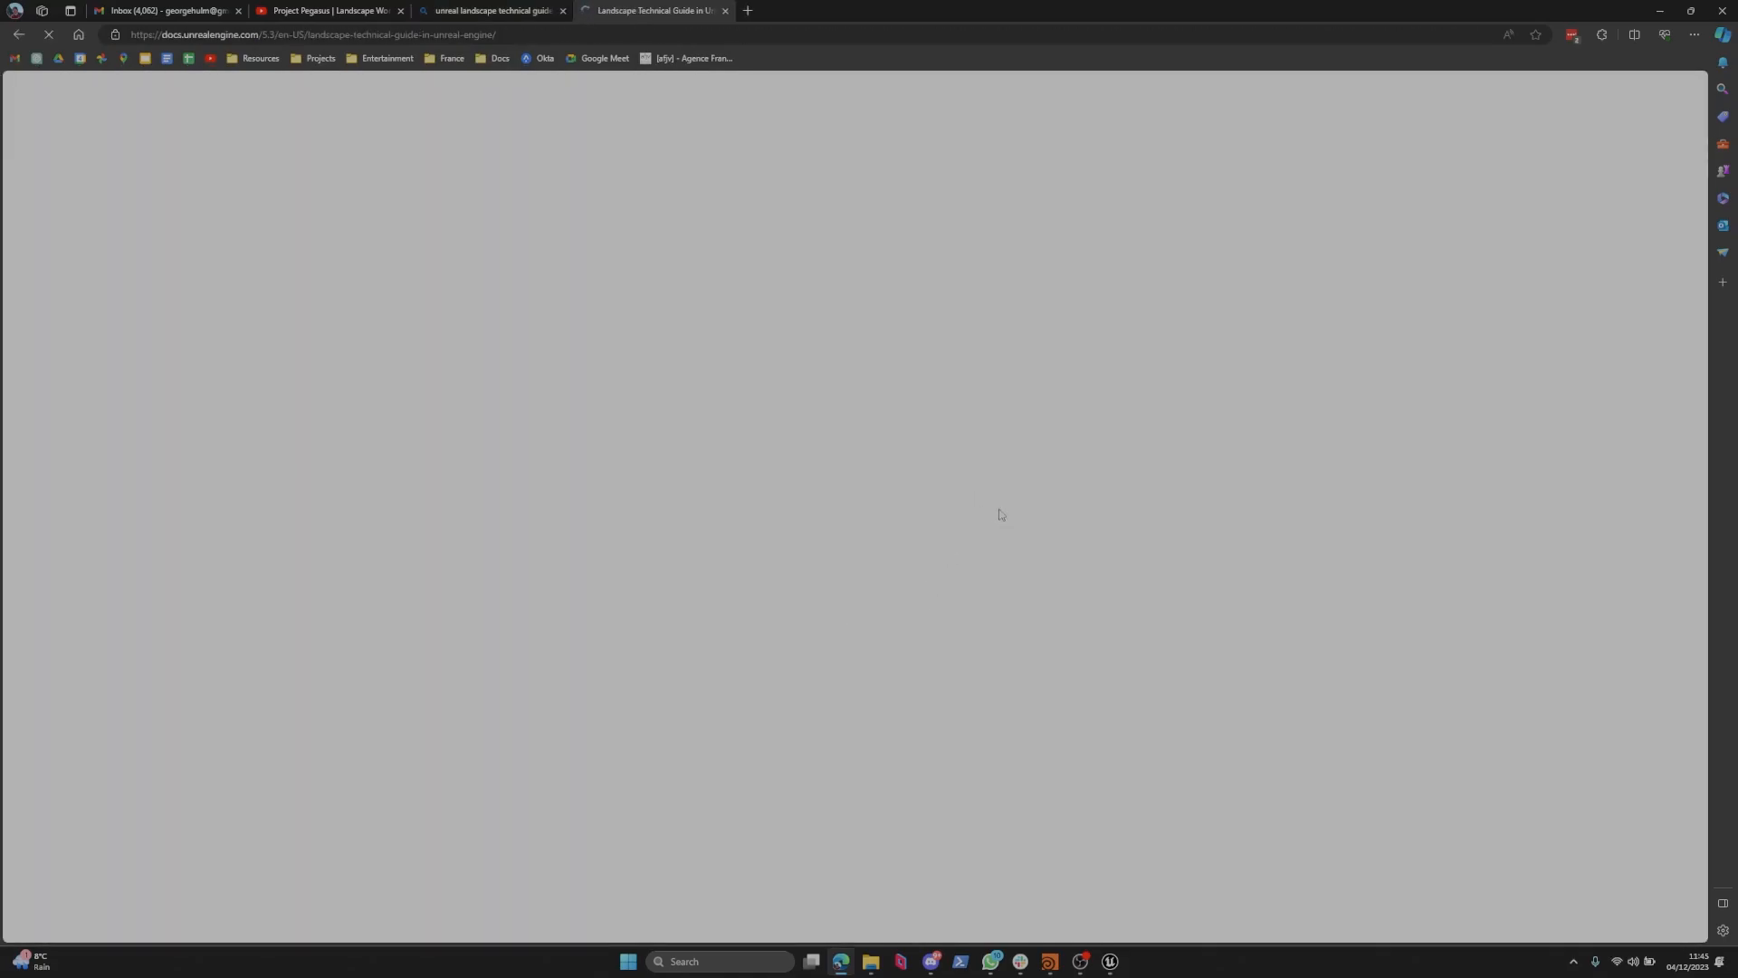
# Find the Recommended Landscape Sizes table in the guide and examine the 505 x 505 row.
pyautogui.scroll(-20, 1055, 507)
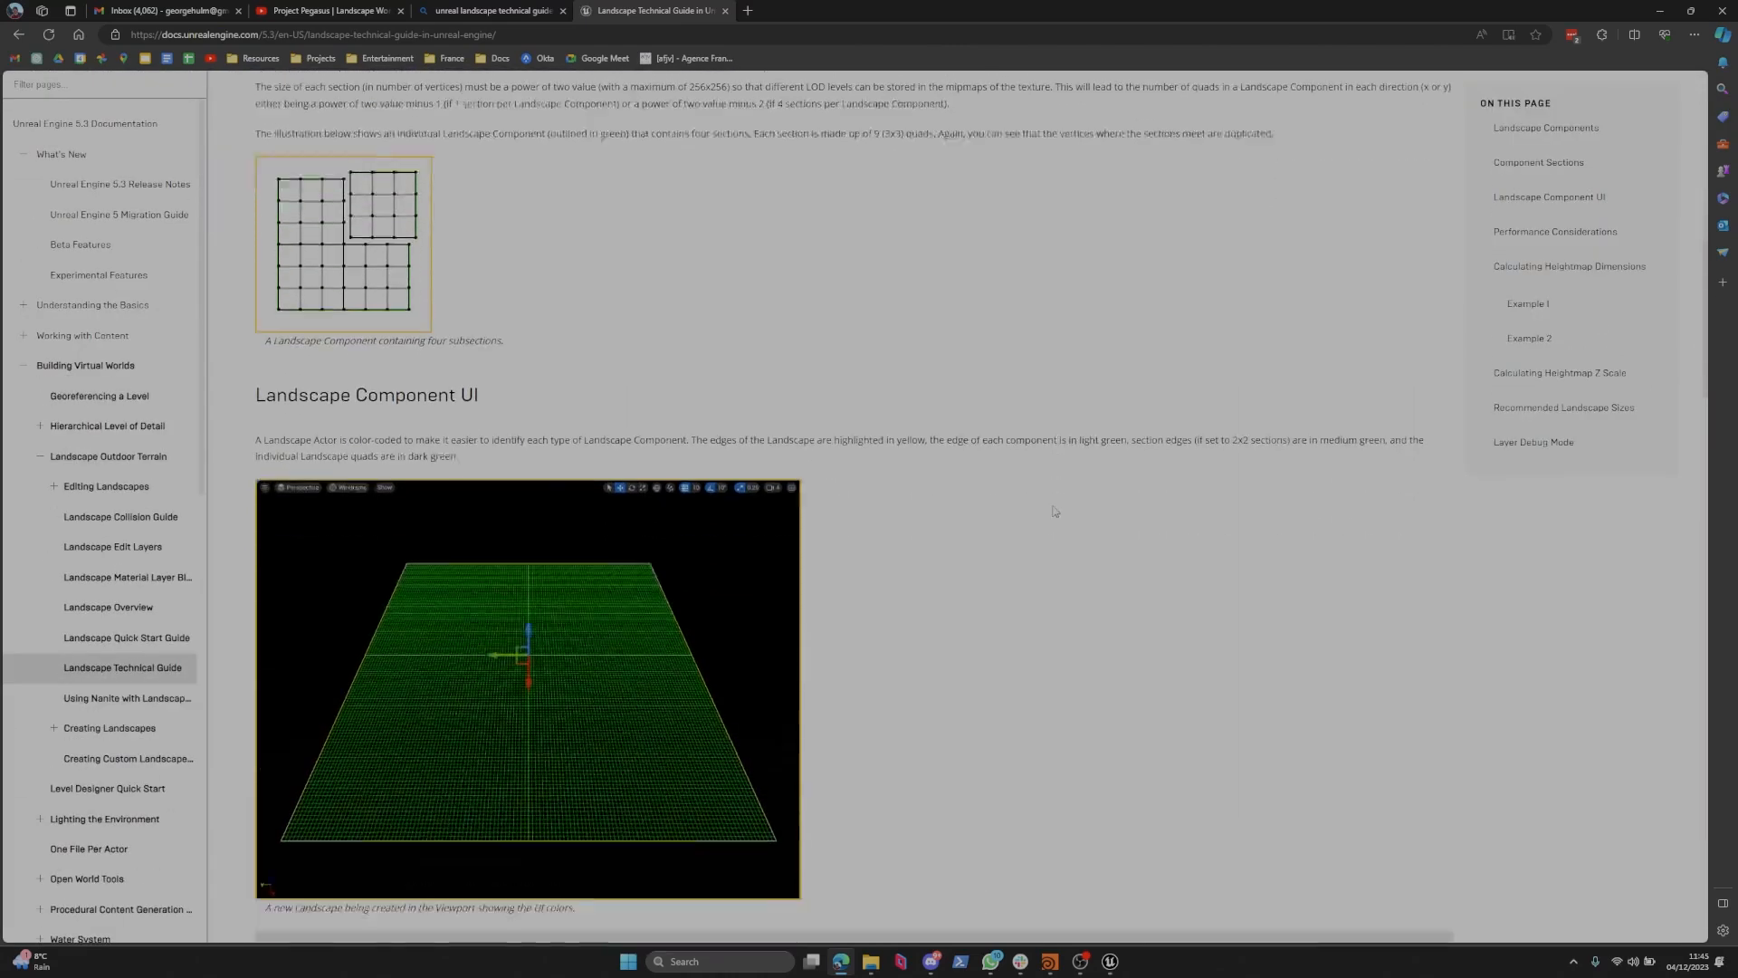
pyautogui.scroll(5, 472, 613)
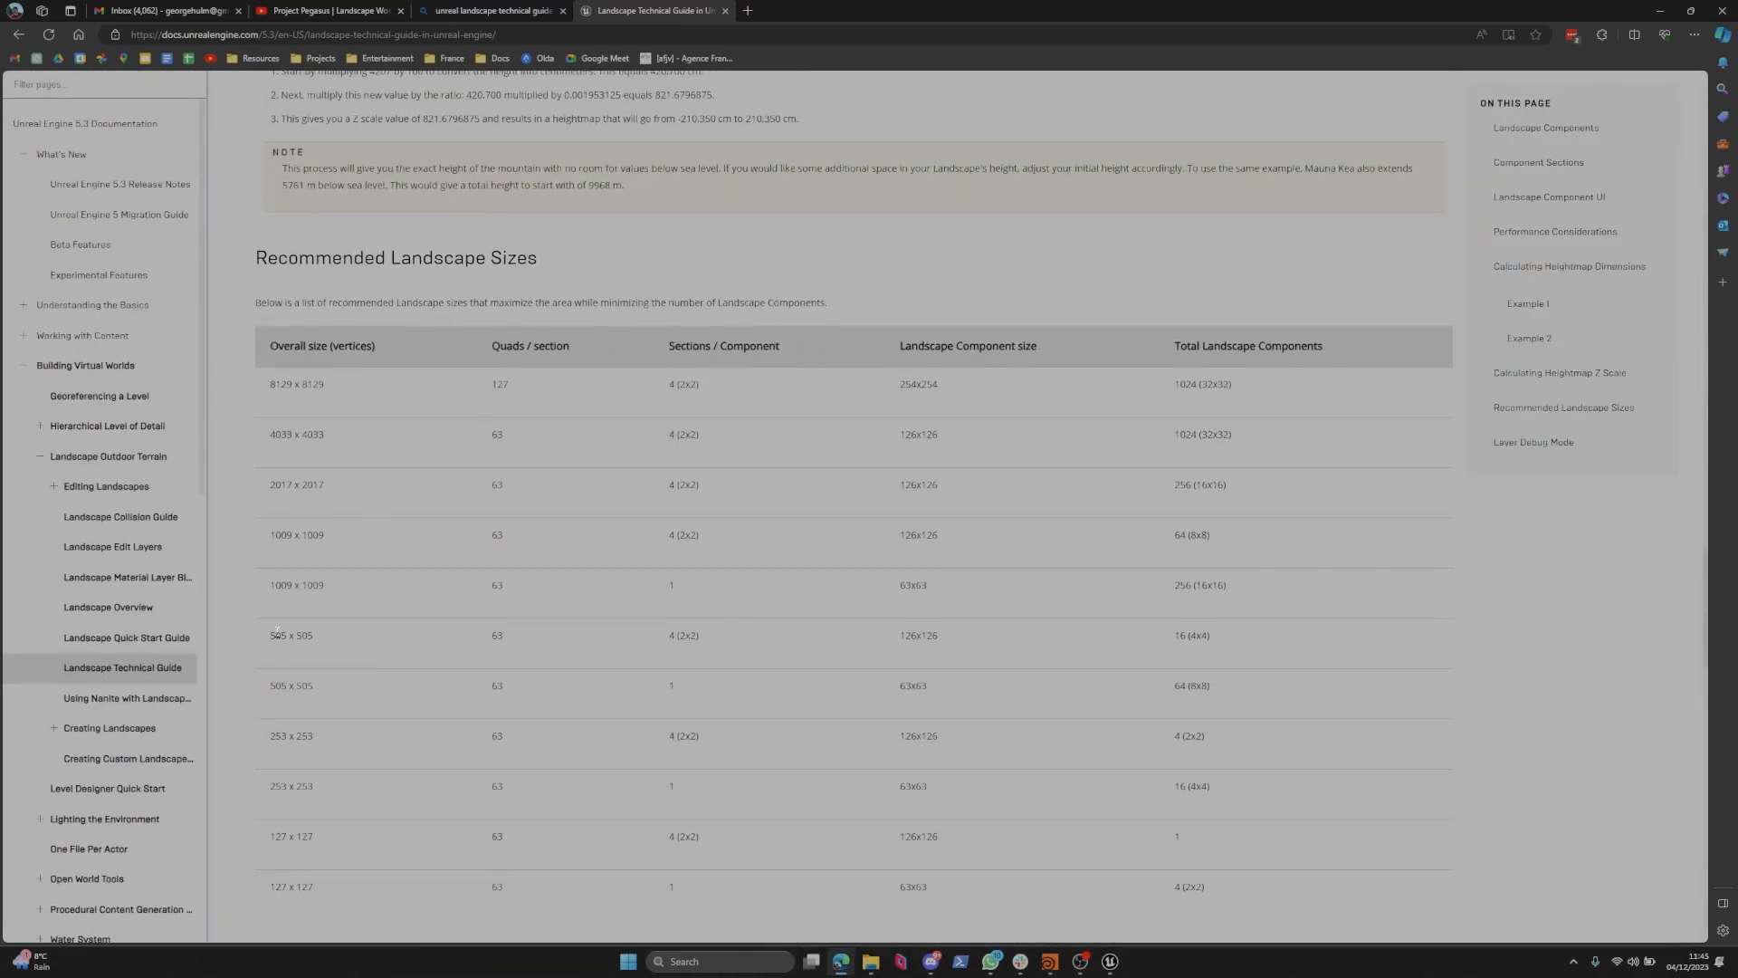
pyautogui.moveTo(1310, 631); pyautogui.dragTo(325, 648)
pyautogui.click(310, 639)
# Switch to Houdini and show the parameters of the heightfield1 node at the start of the terrain network.
pyautogui.hotkey('alt', 'Tab')
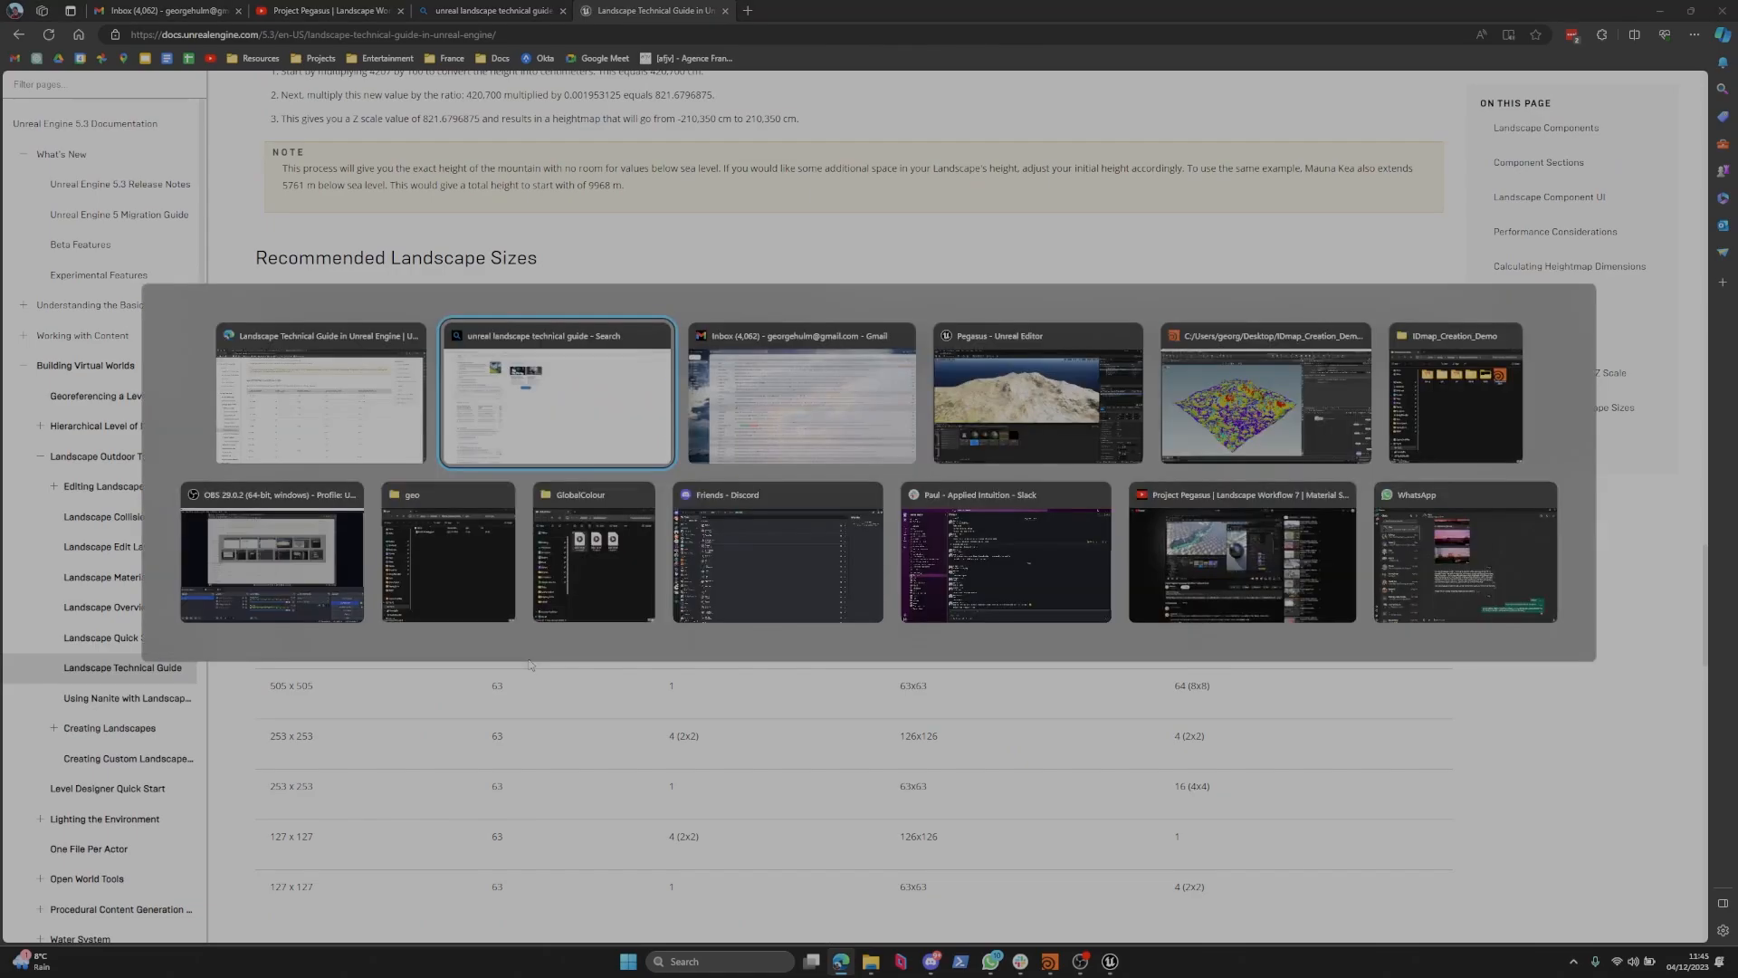
pyautogui.hotkey('alt', 'Tab')
pyautogui.hotkey('alt', 'Tab')
pyautogui.hotkey('alt', 'Tab')
pyautogui.scroll(-4, 1393, 722)
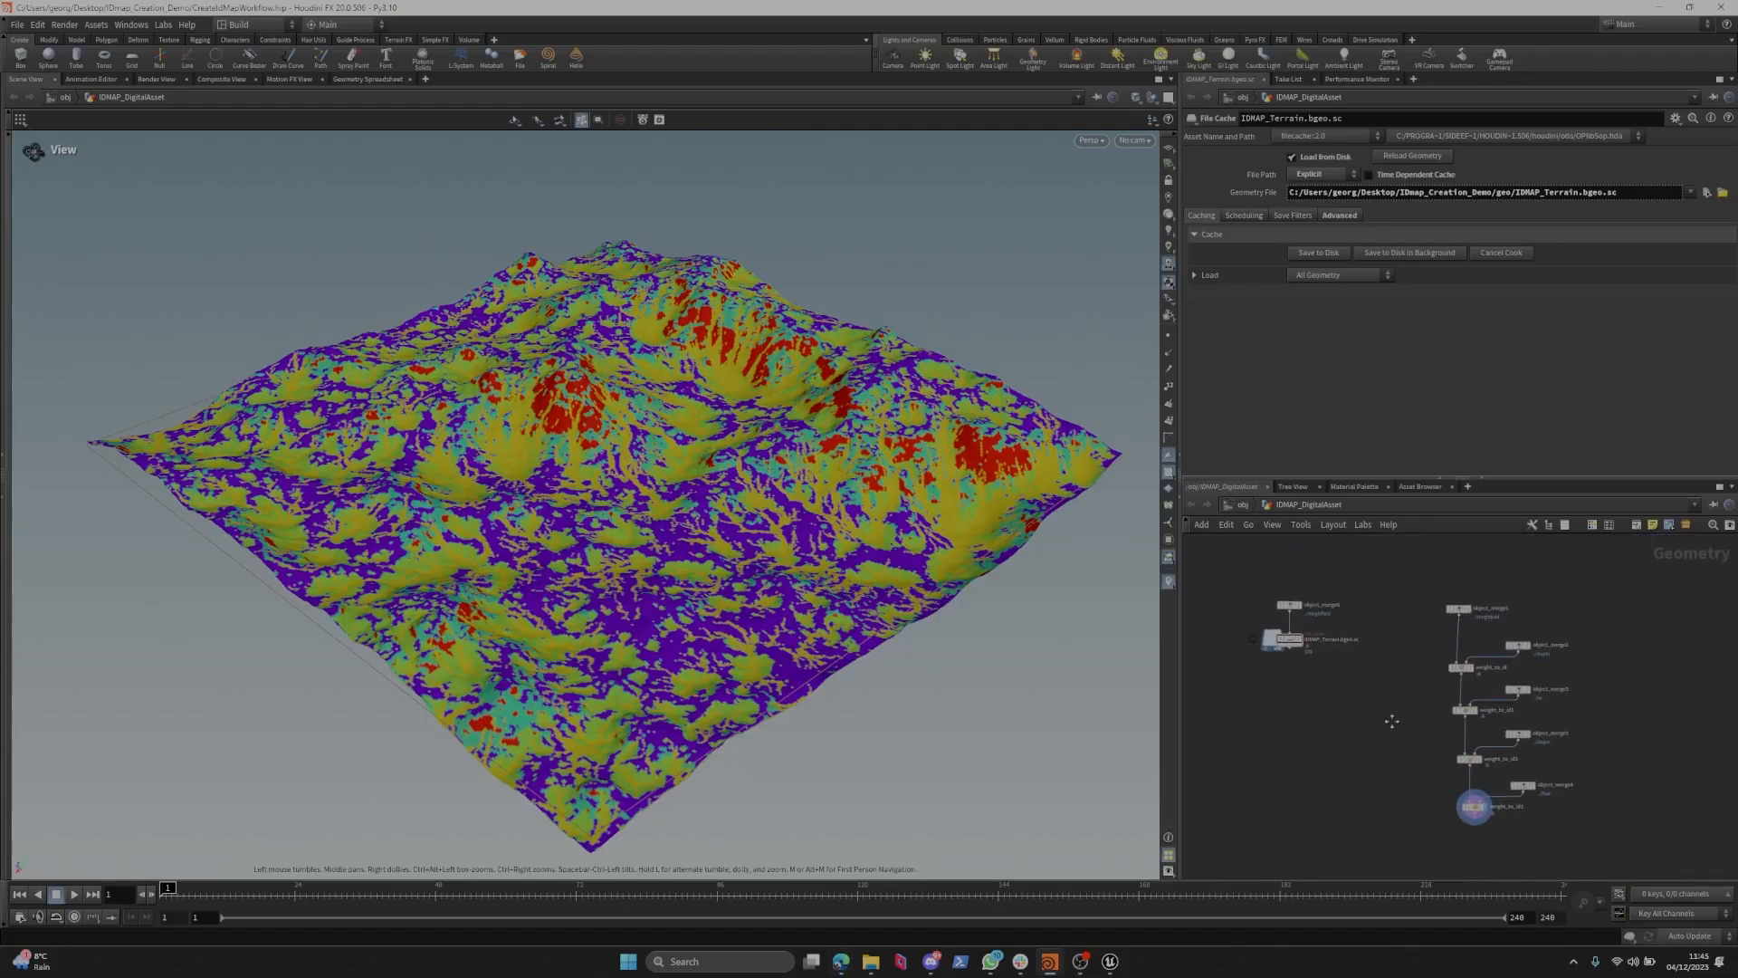
pyautogui.moveTo(1366, 623); pyautogui.dragTo(1328, 740, button='middle')
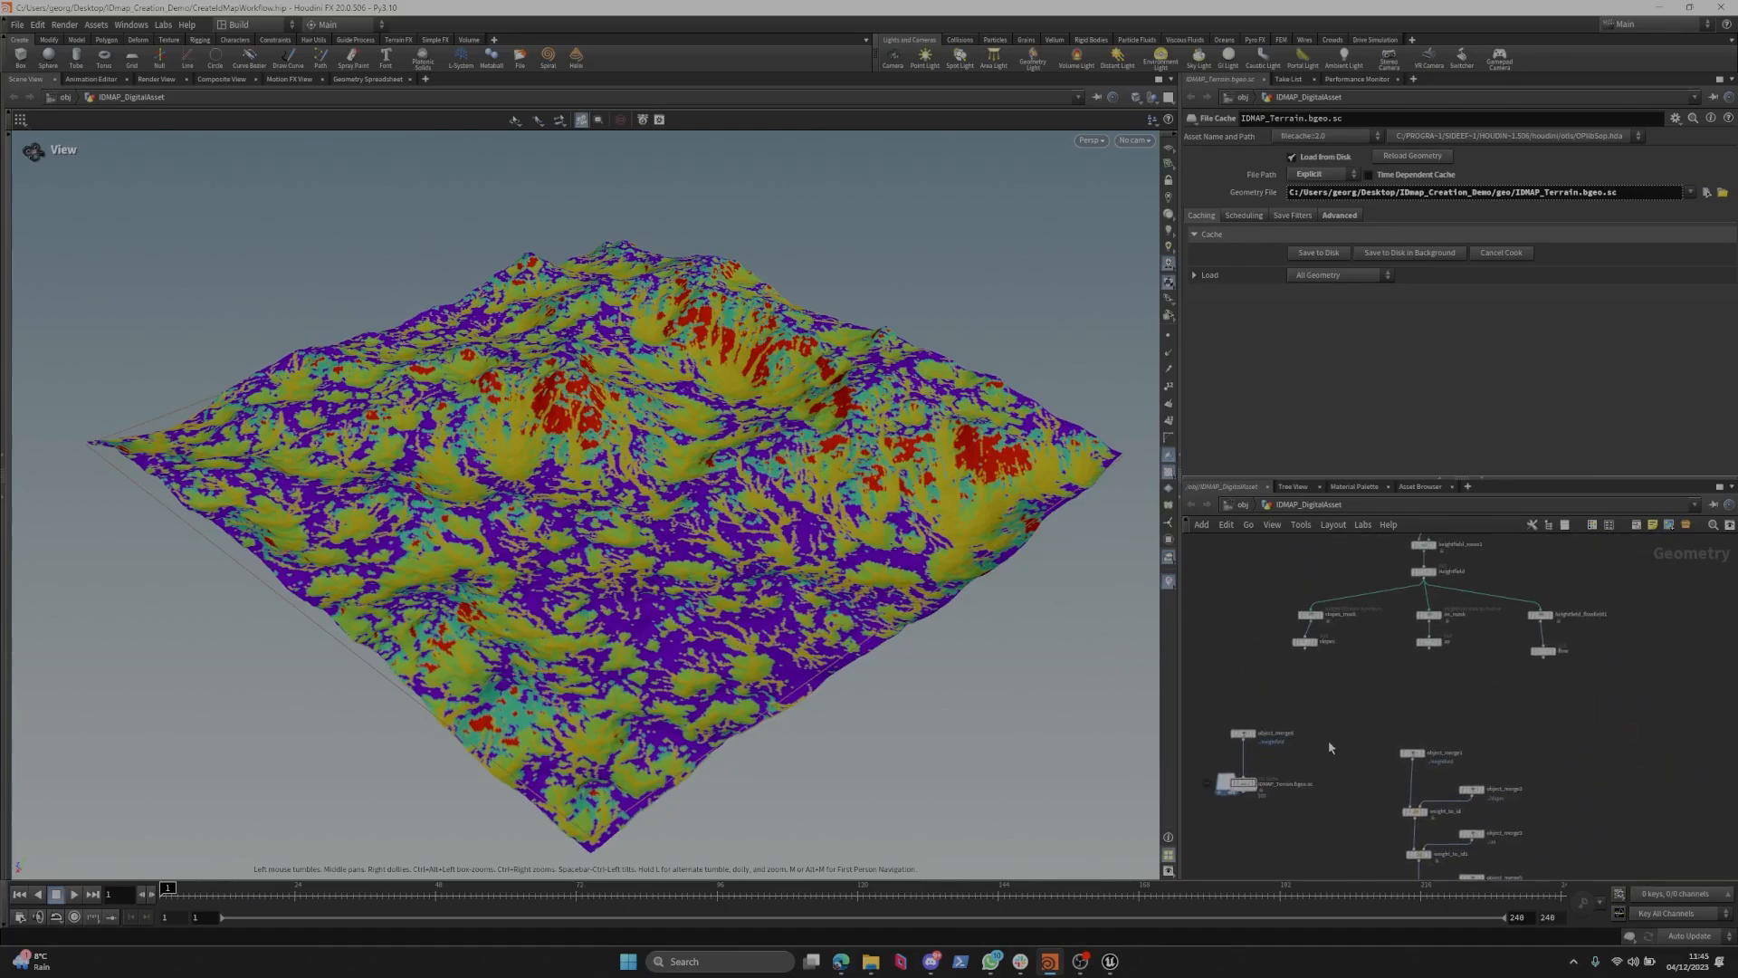
pyautogui.moveTo(1400, 619); pyautogui.dragTo(1386, 725, button='middle')
pyautogui.scroll(5, 1410, 645)
pyautogui.moveTo(1571, 722); pyautogui.dragTo(1394, 550)
pyautogui.scroll(-3, 1535, 695)
pyautogui.moveTo(1533, 705); pyautogui.dragTo(1433, 628, button='middle')
pyautogui.click(1506, 623)
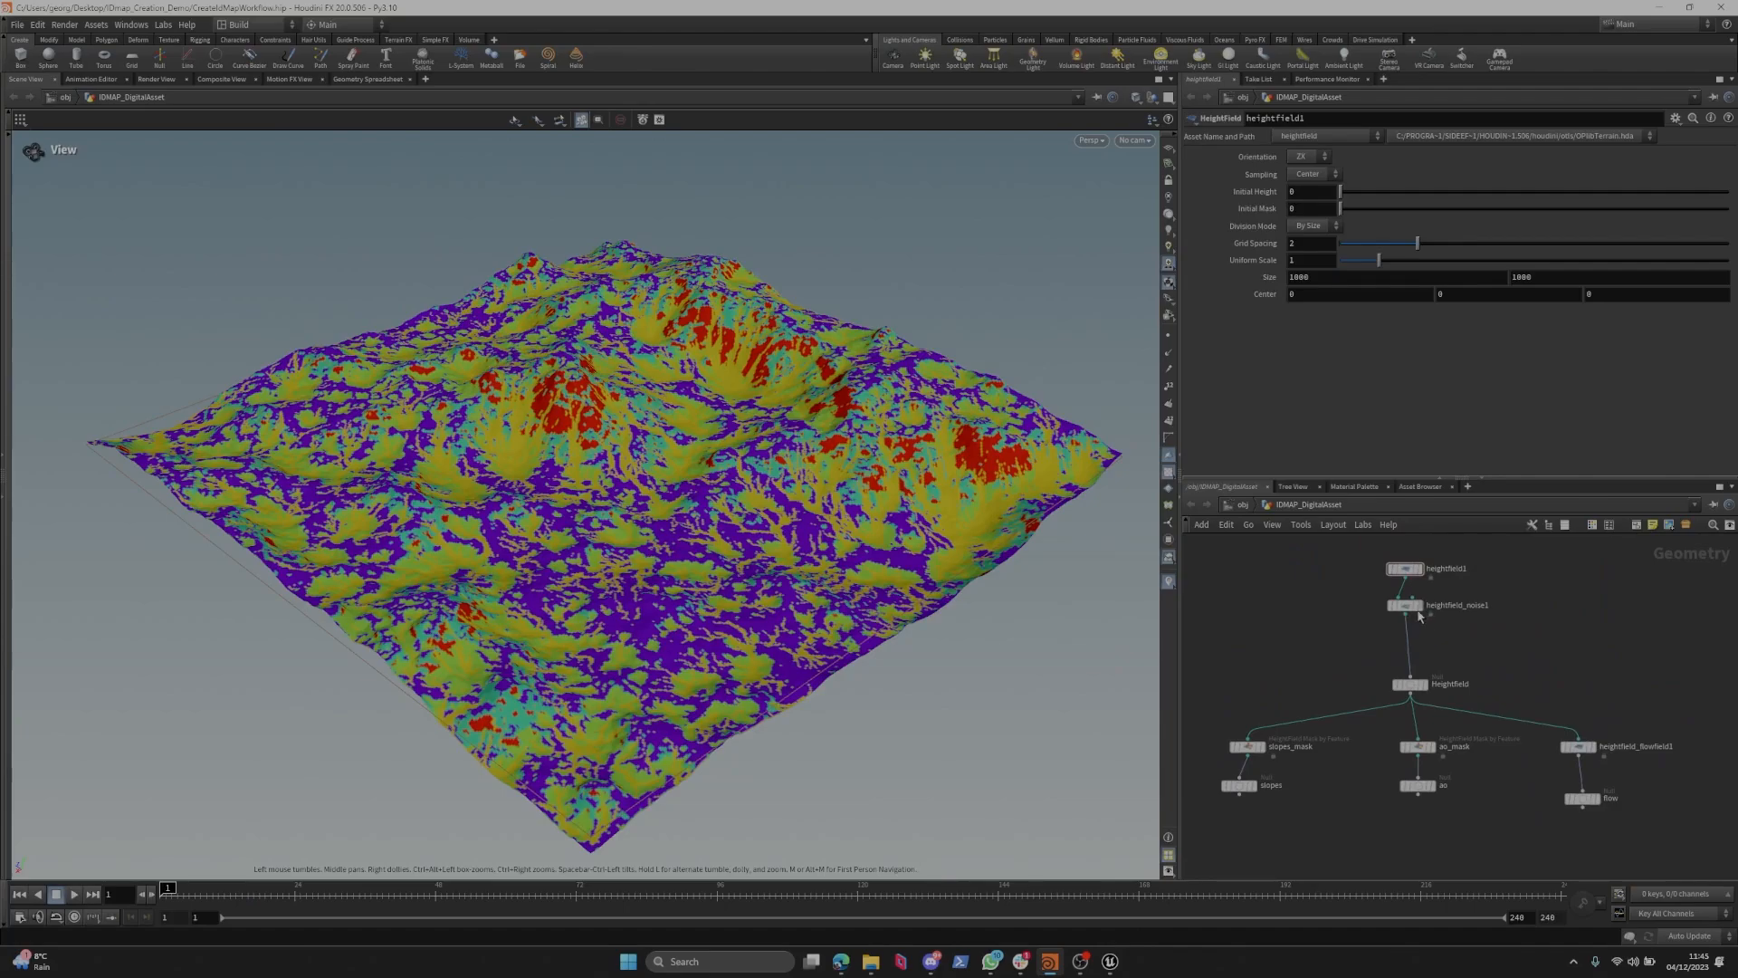
pyautogui.moveTo(1371, 828)
pyautogui.mouseDown(button='middle')
pyautogui.moveTo(1363, 636)
pyautogui.moveTo(1371, 854)
pyautogui.mouseUp(button='middle')
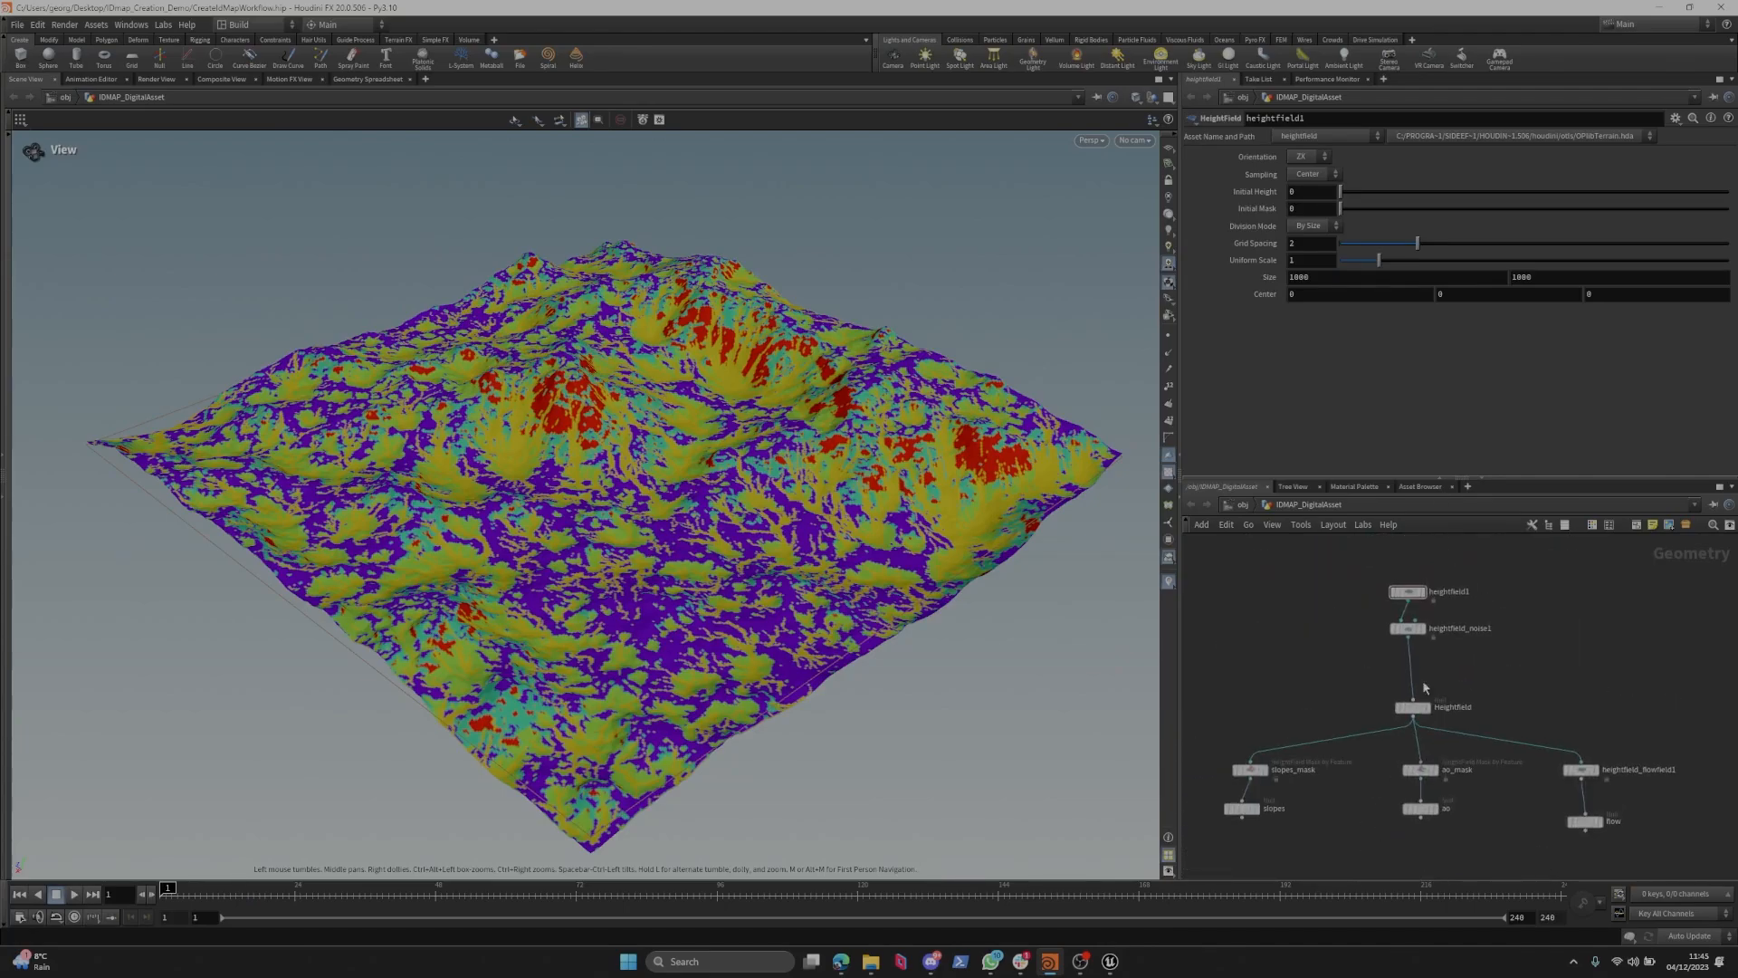
pyautogui.scroll(2, 1423, 688)
pyautogui.click(1422, 608)
pyautogui.press('Tab')
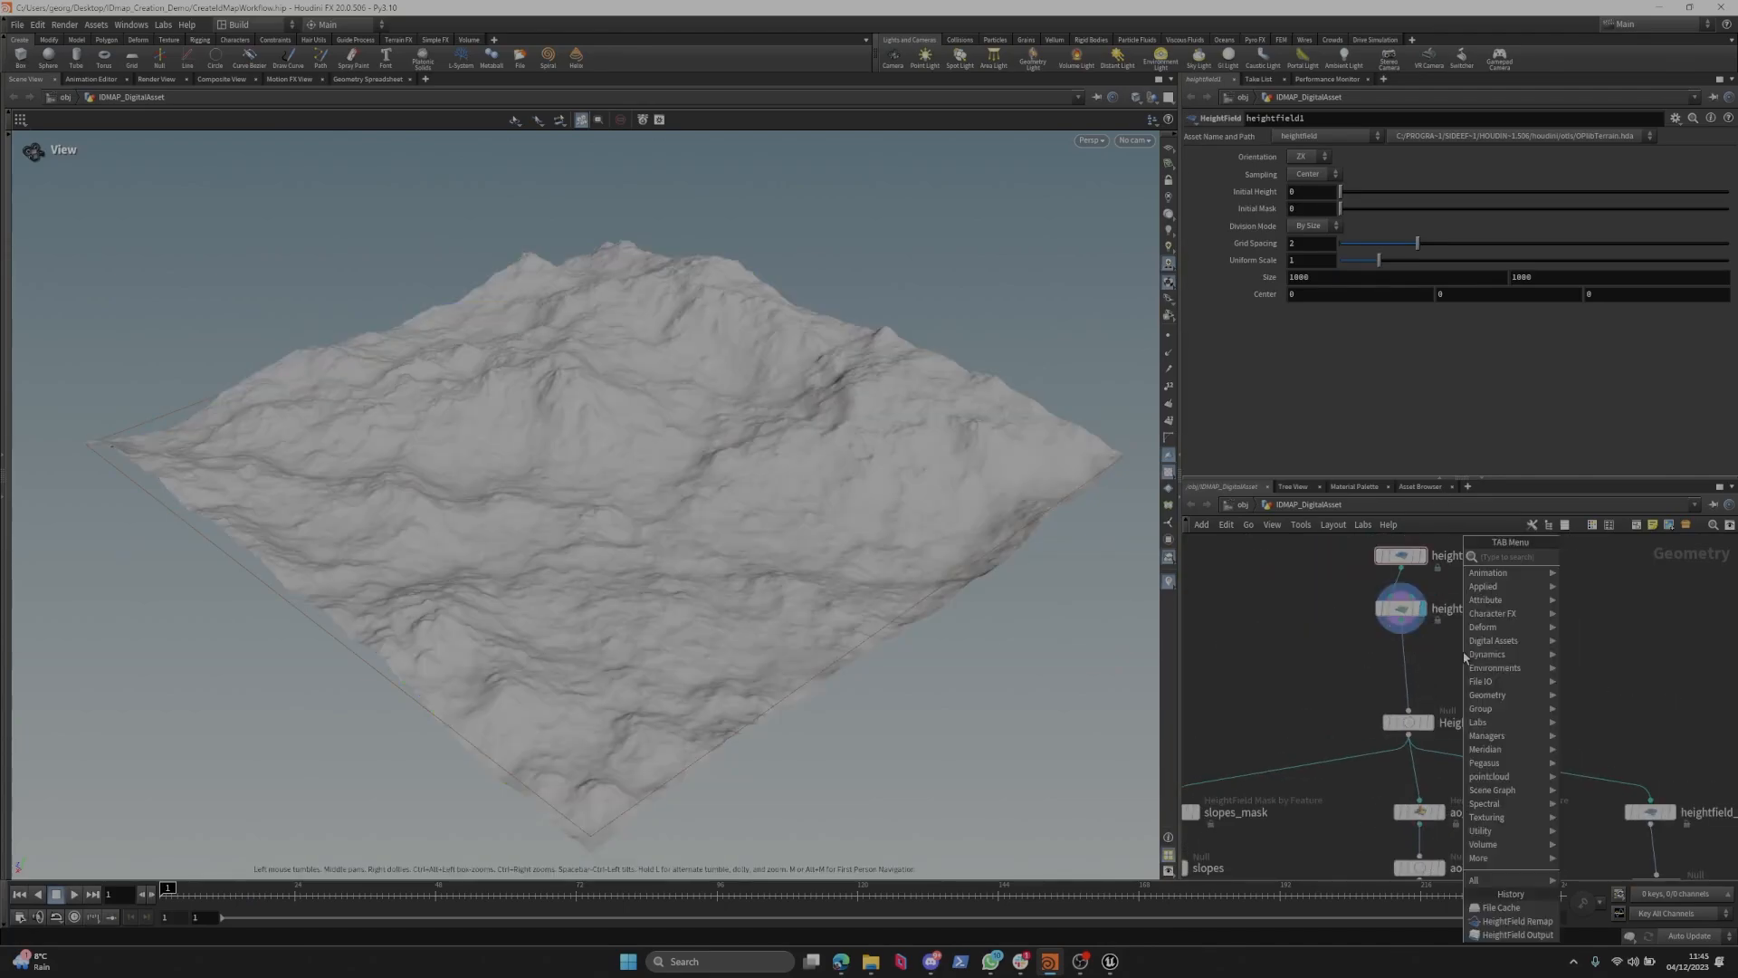
pyautogui.write('hfr')
pyautogui.press('Escape')
pyautogui.moveTo(1459, 629); pyautogui.dragTo(1458, 673, button='middle')
# Check the heightfield_noise1 node's data in the Geometry Spreadsheet and close the spreadsheet.
pyautogui.click(1401, 601)
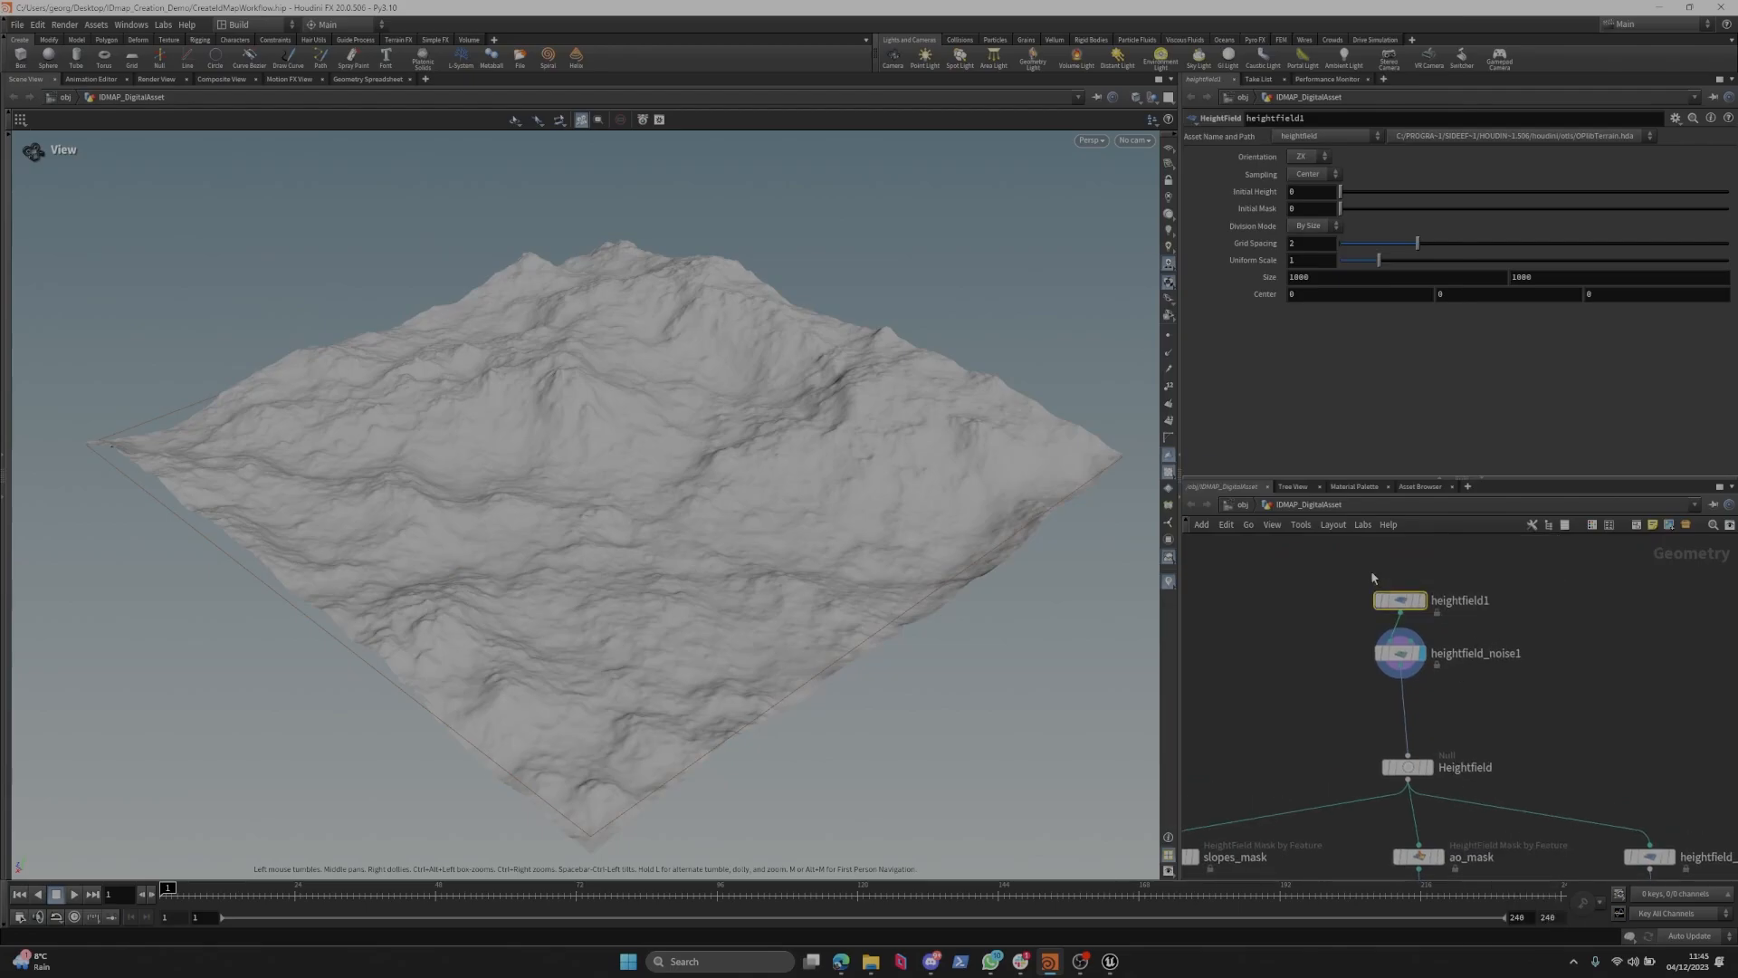
pyautogui.click(1400, 654)
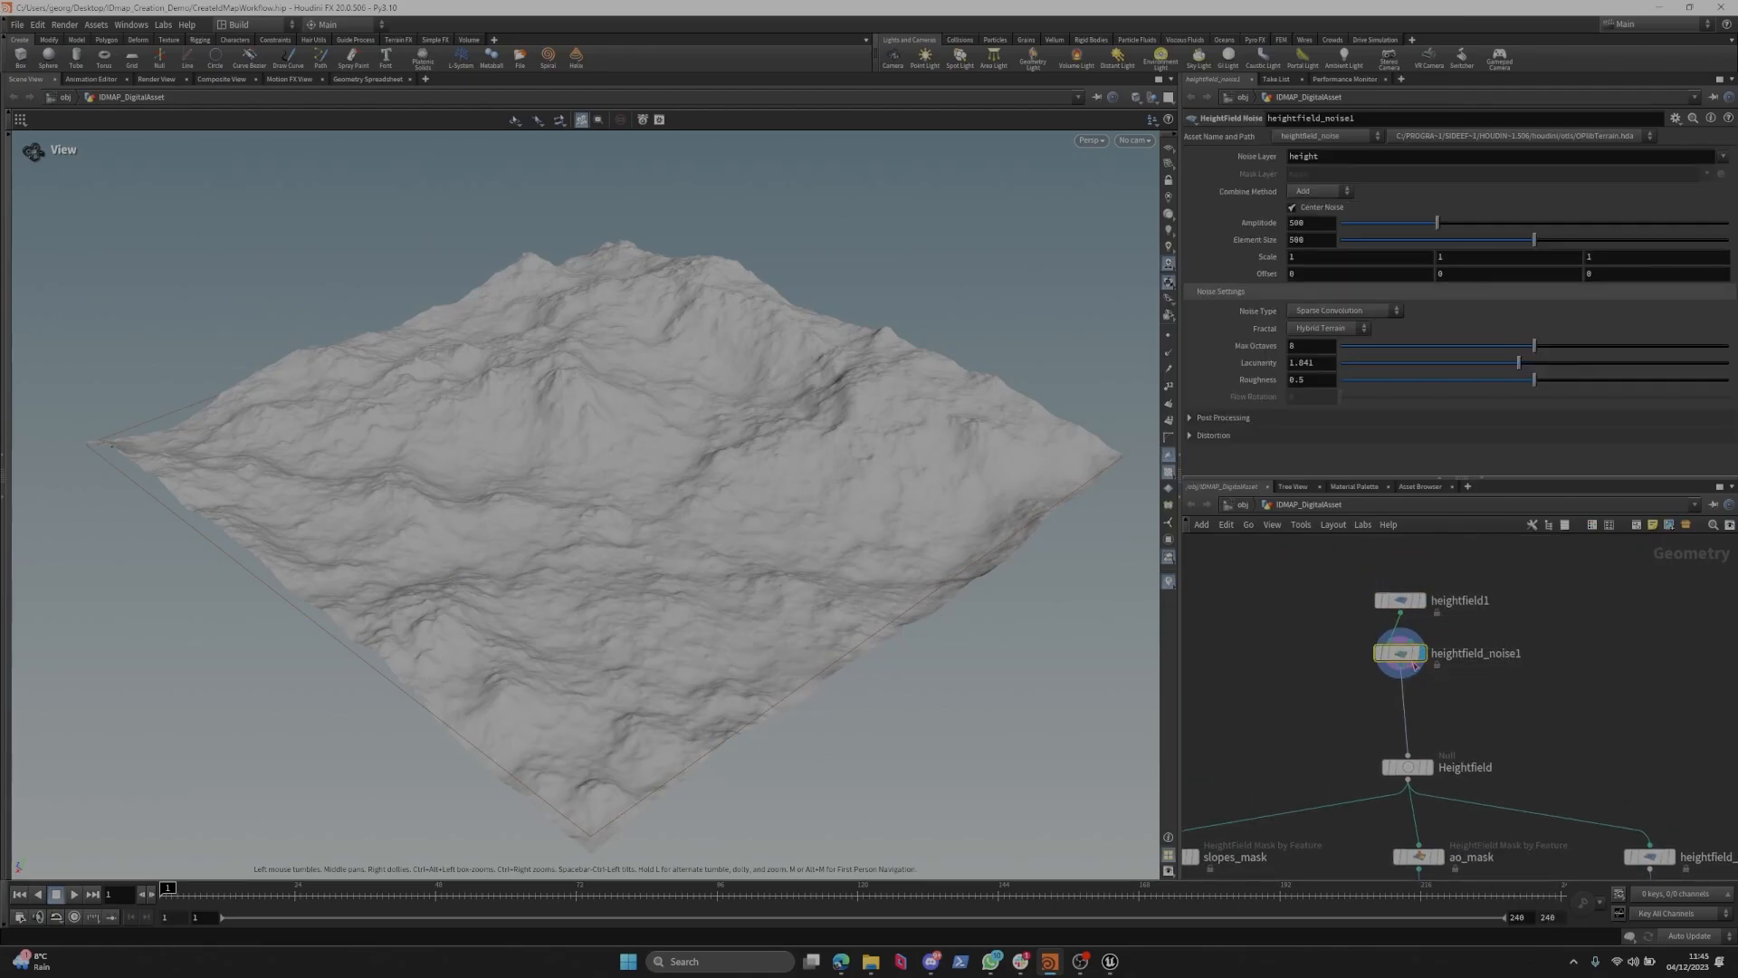
pyautogui.rightClick(1402, 657)
pyautogui.click(1453, 713)
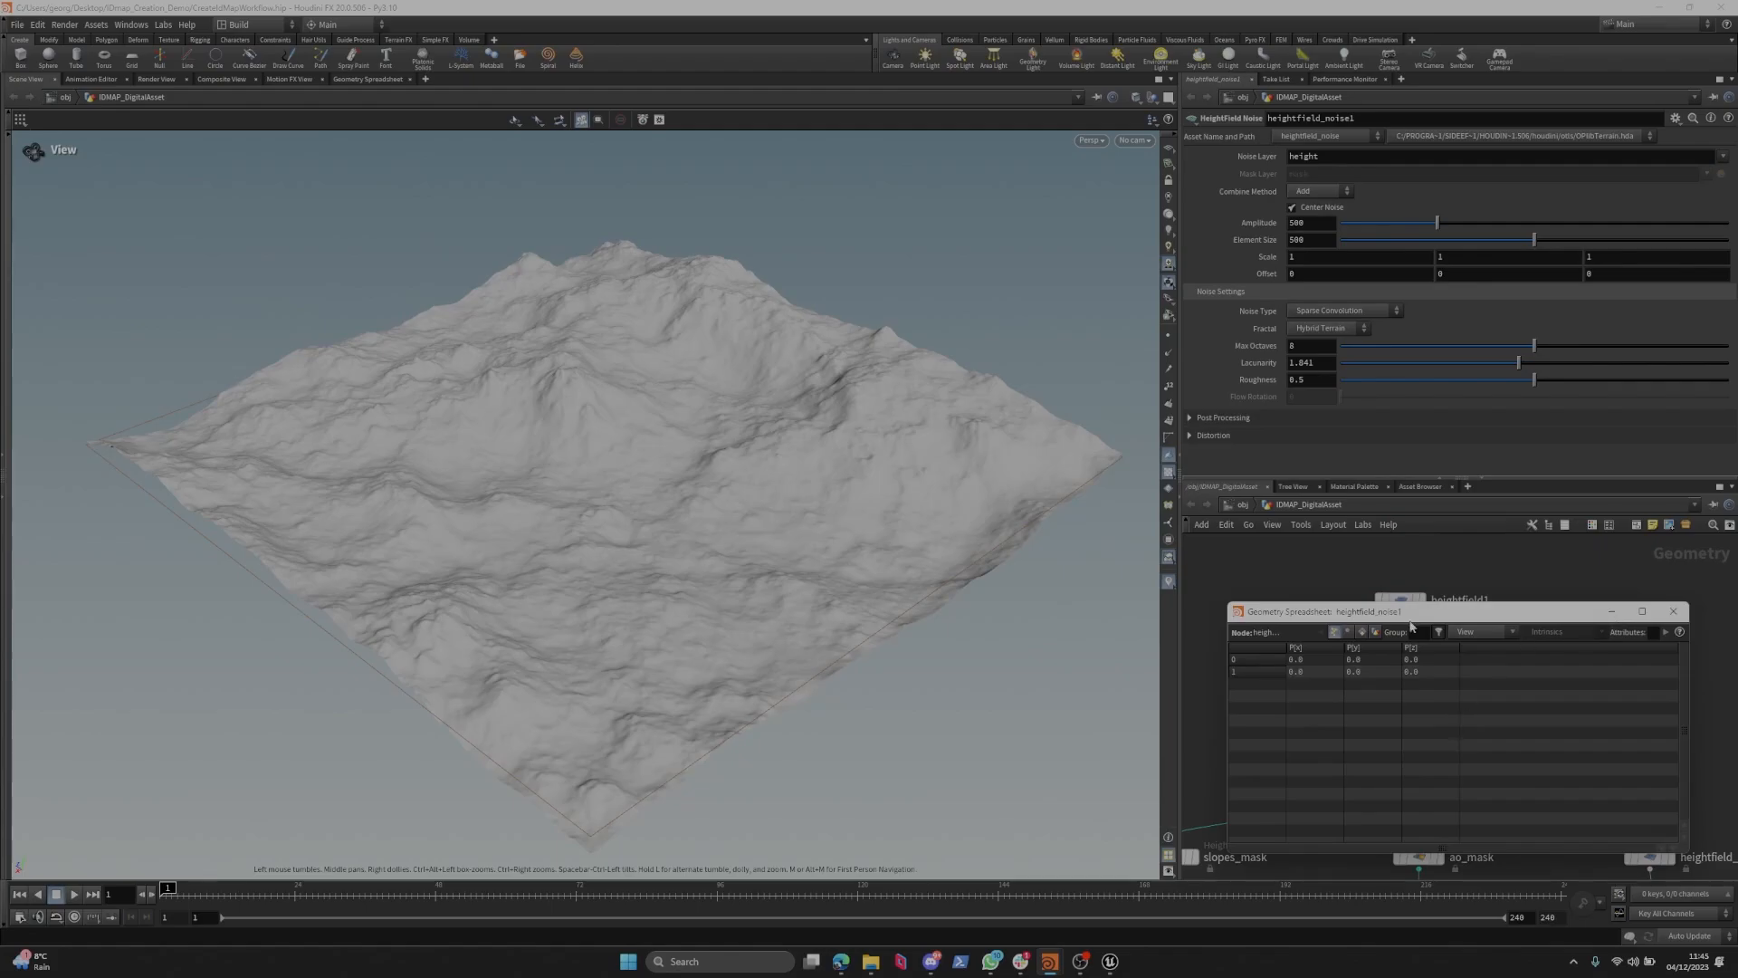
pyautogui.click(1673, 611)
# Set heightfield1's division mode to By Axis with 1009 grid samples, checking the value against the recommended landscape sizes.
pyautogui.click(1400, 601)
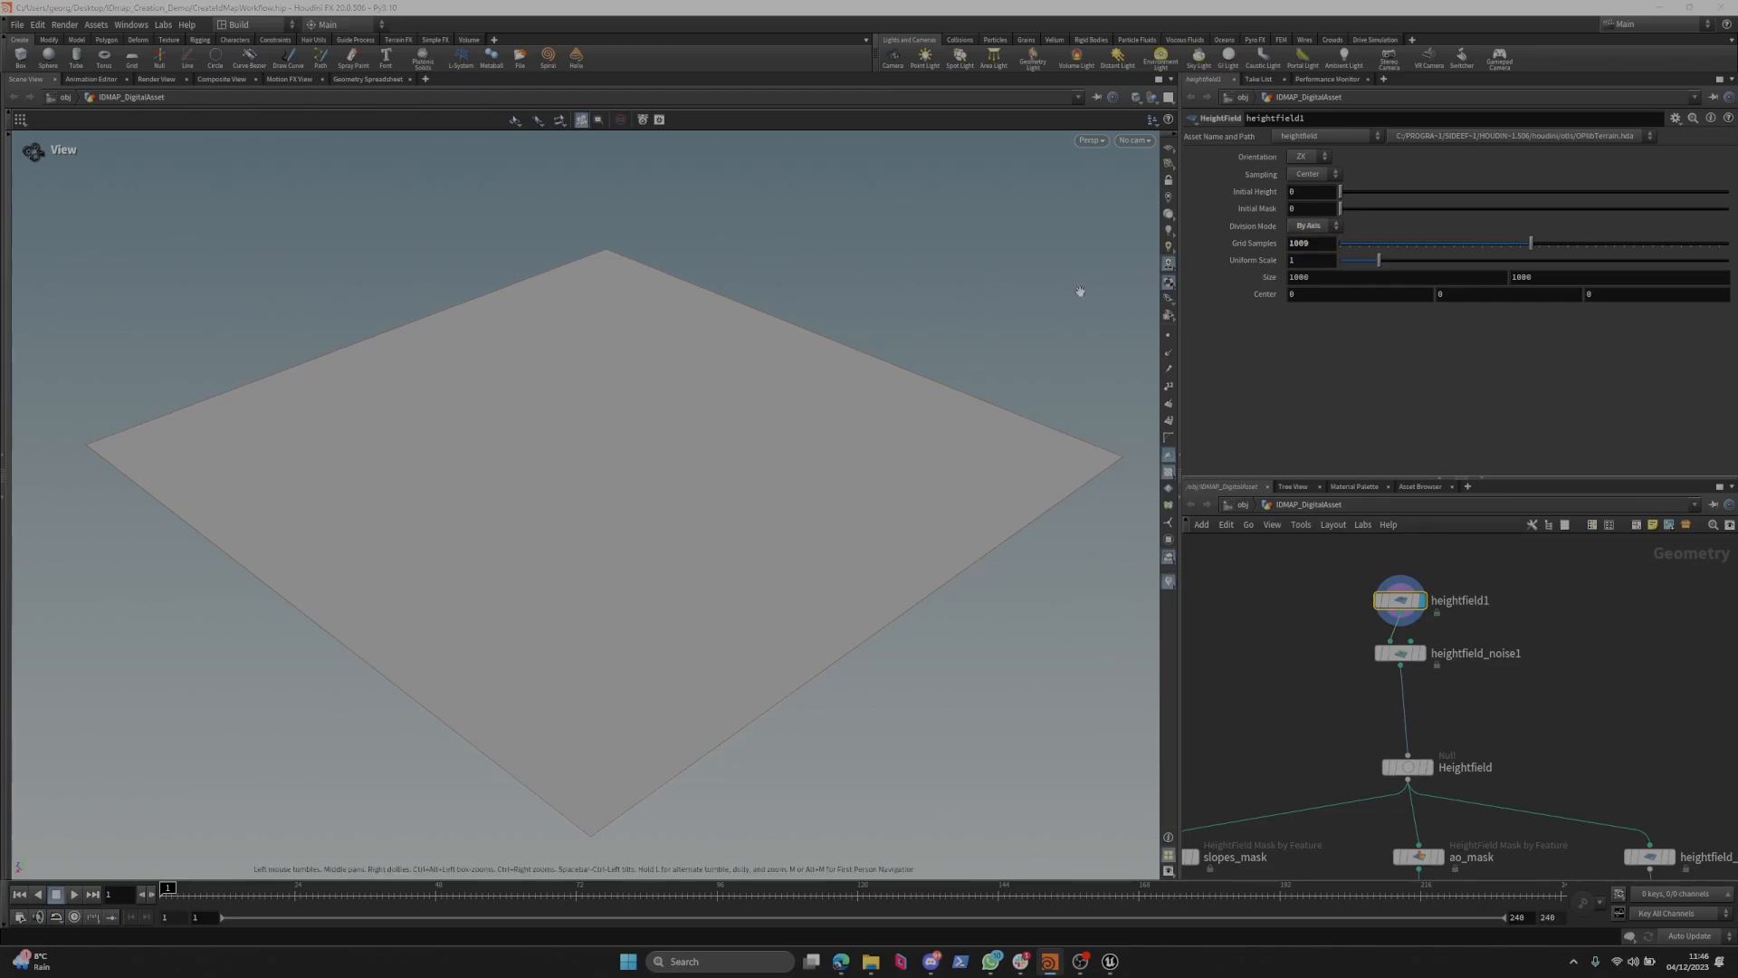
pyautogui.hotkey('alt', 'Tab')
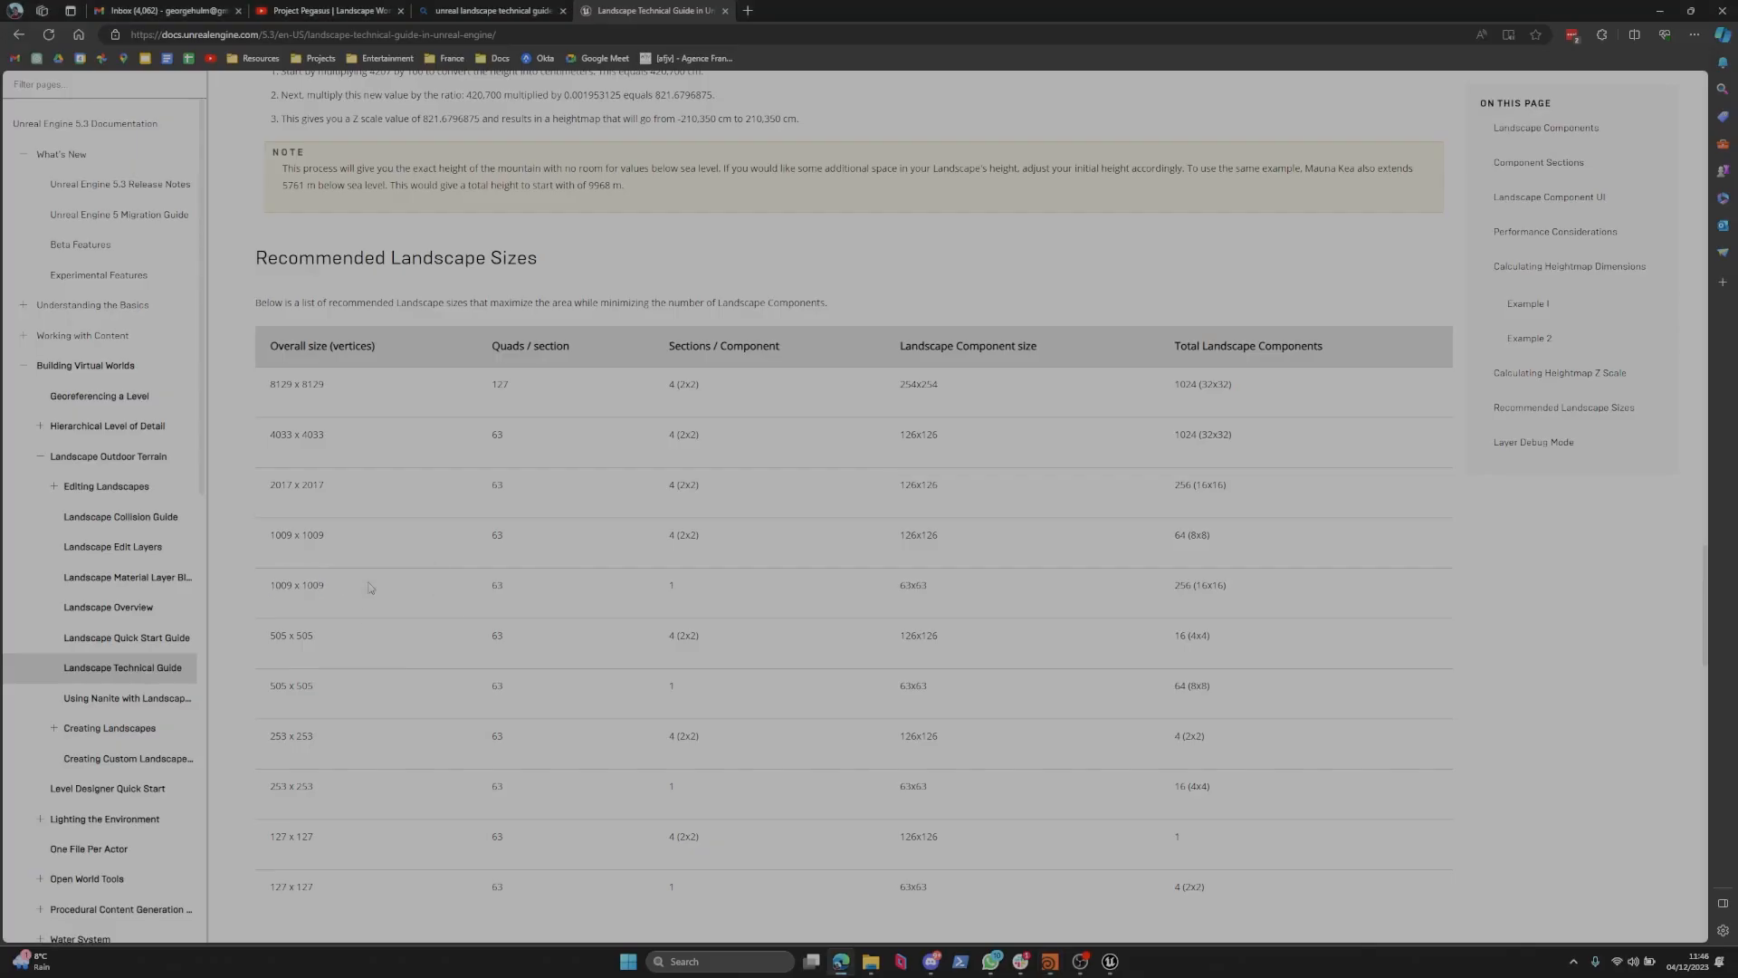
pyautogui.hotkey('alt', 'Tab')
# Display the weight_to_id2 node's result and inspect the higher-resolution ID map terrain up close.
pyautogui.scroll(-5, 1458, 722)
pyautogui.scroll(5, 1457, 722)
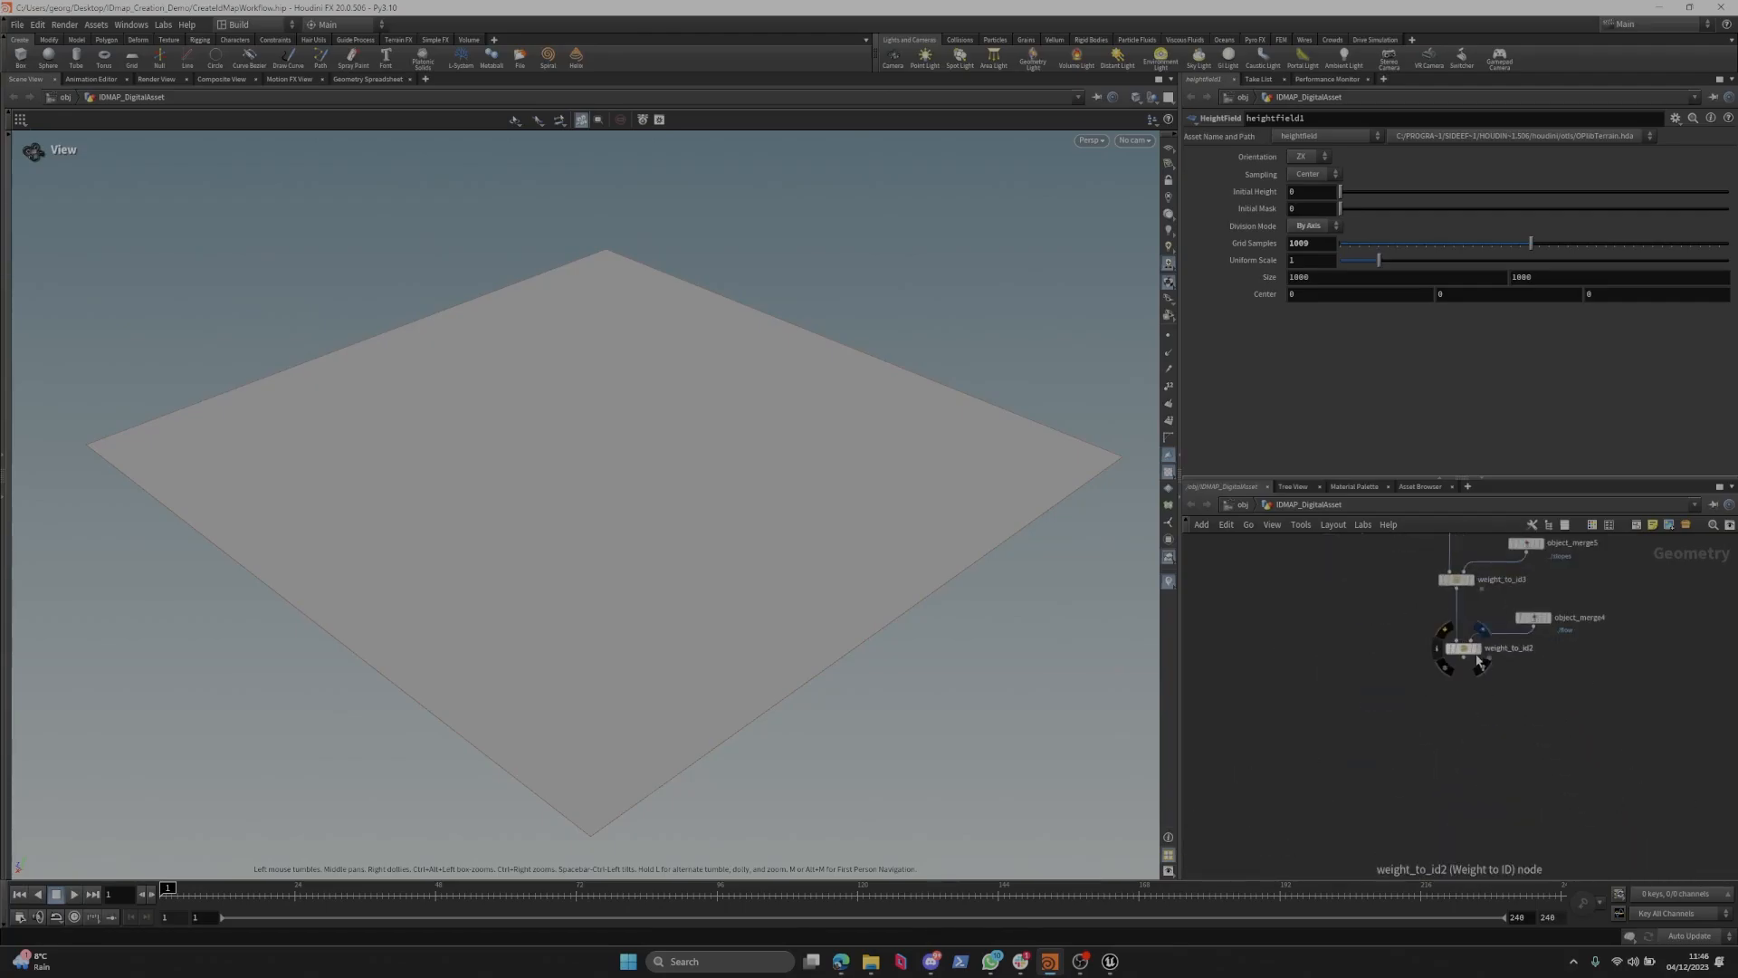
pyautogui.moveTo(725, 433); pyautogui.dragTo(675, 366)
pyautogui.scroll(5, 669, 453)
pyautogui.scroll(3, 1555, 710)
pyautogui.moveTo(1440, 661); pyautogui.dragTo(1427, 729, button='middle')
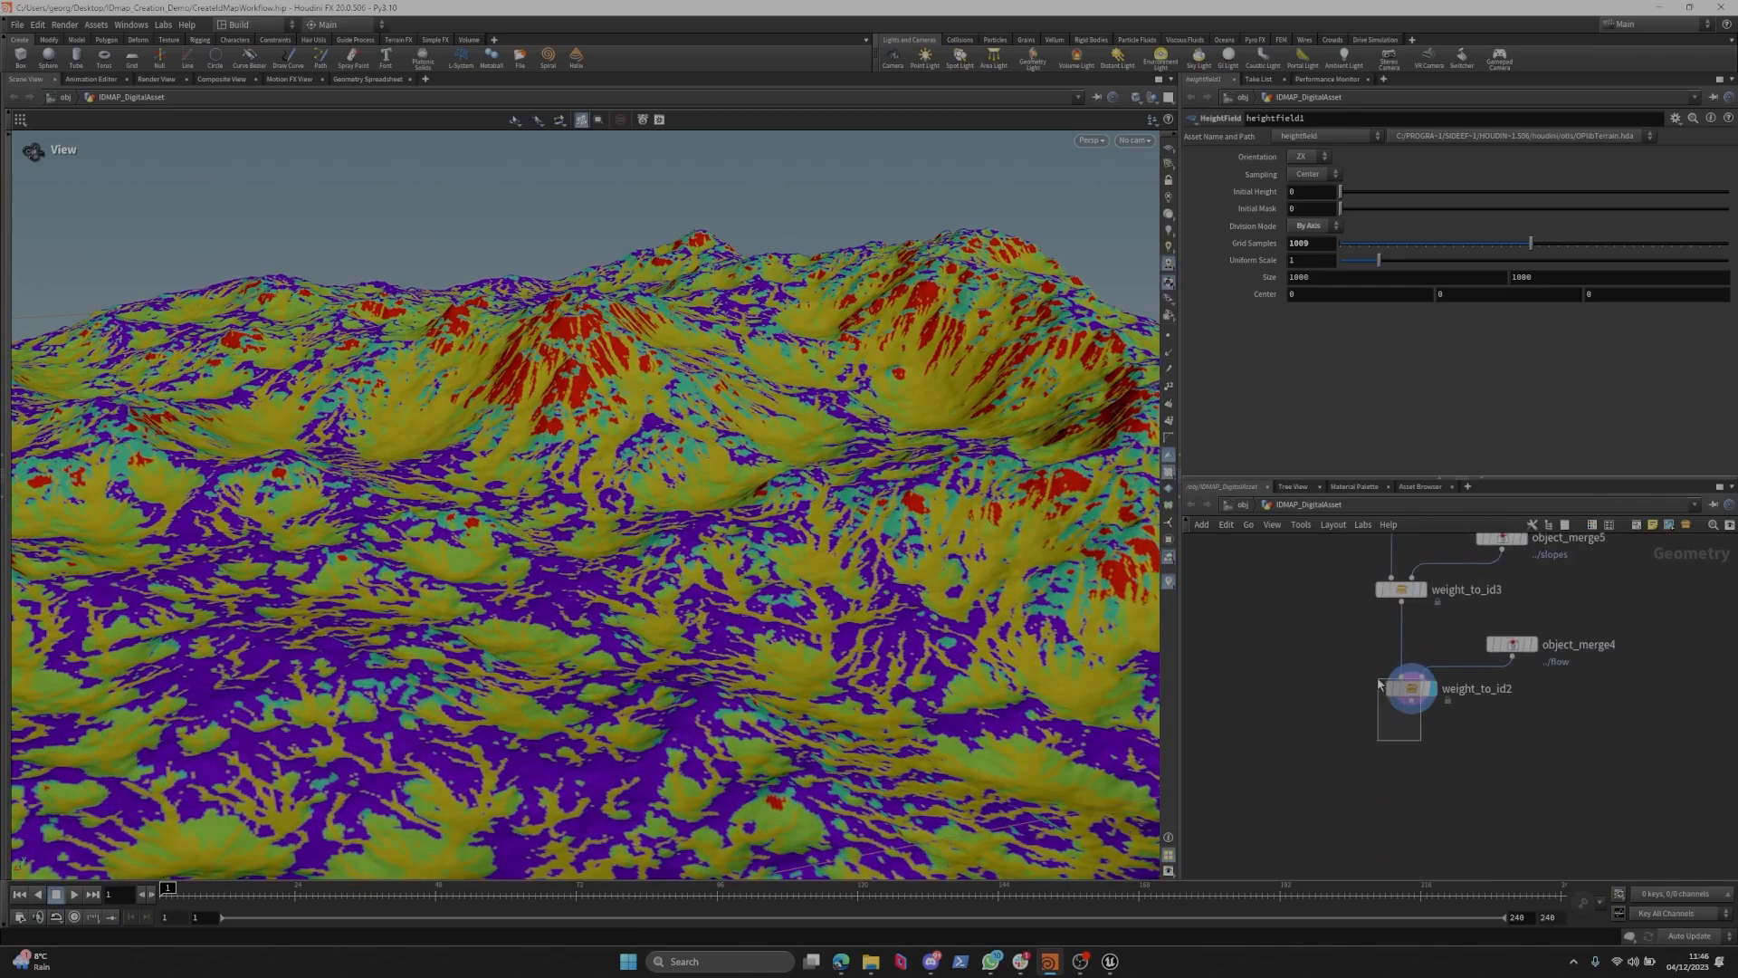
# Select weight_to_id2 and examine its output file name and the existing Terrain_IDMAP.png in the $HIP/terrain folder.
pyautogui.click(1411, 690)
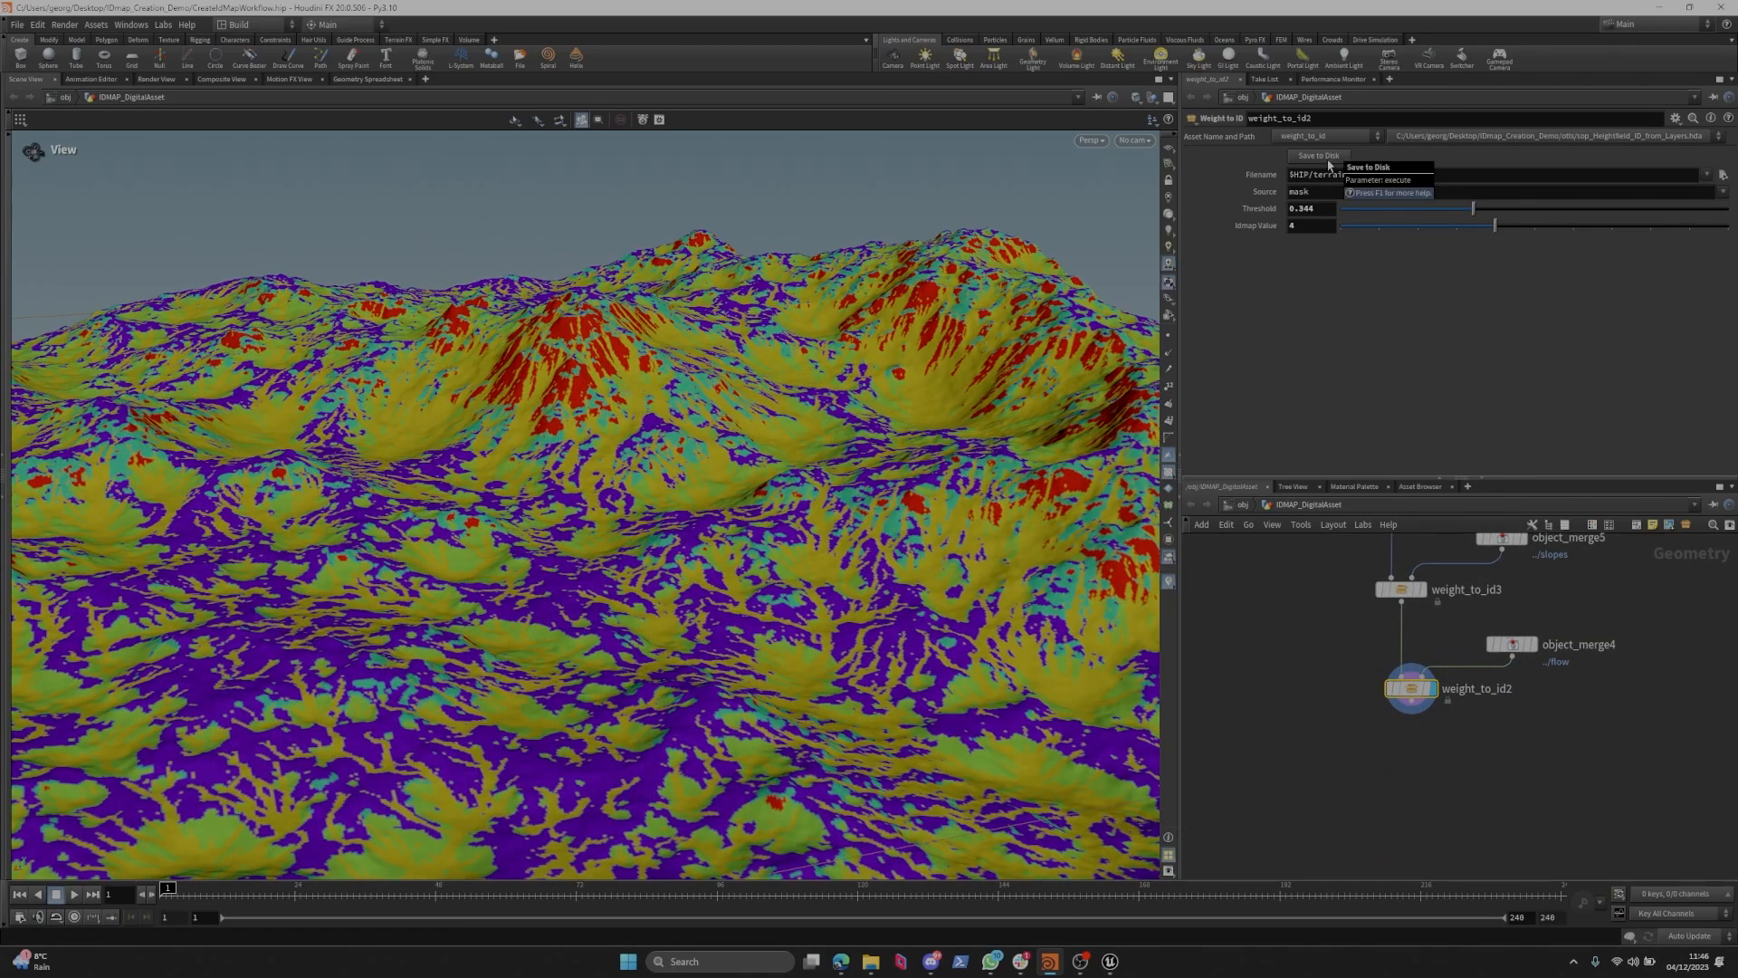
pyautogui.scroll(-4, 1310, 762)
pyautogui.moveTo(1309, 762); pyautogui.dragTo(1327, 842, button='middle')
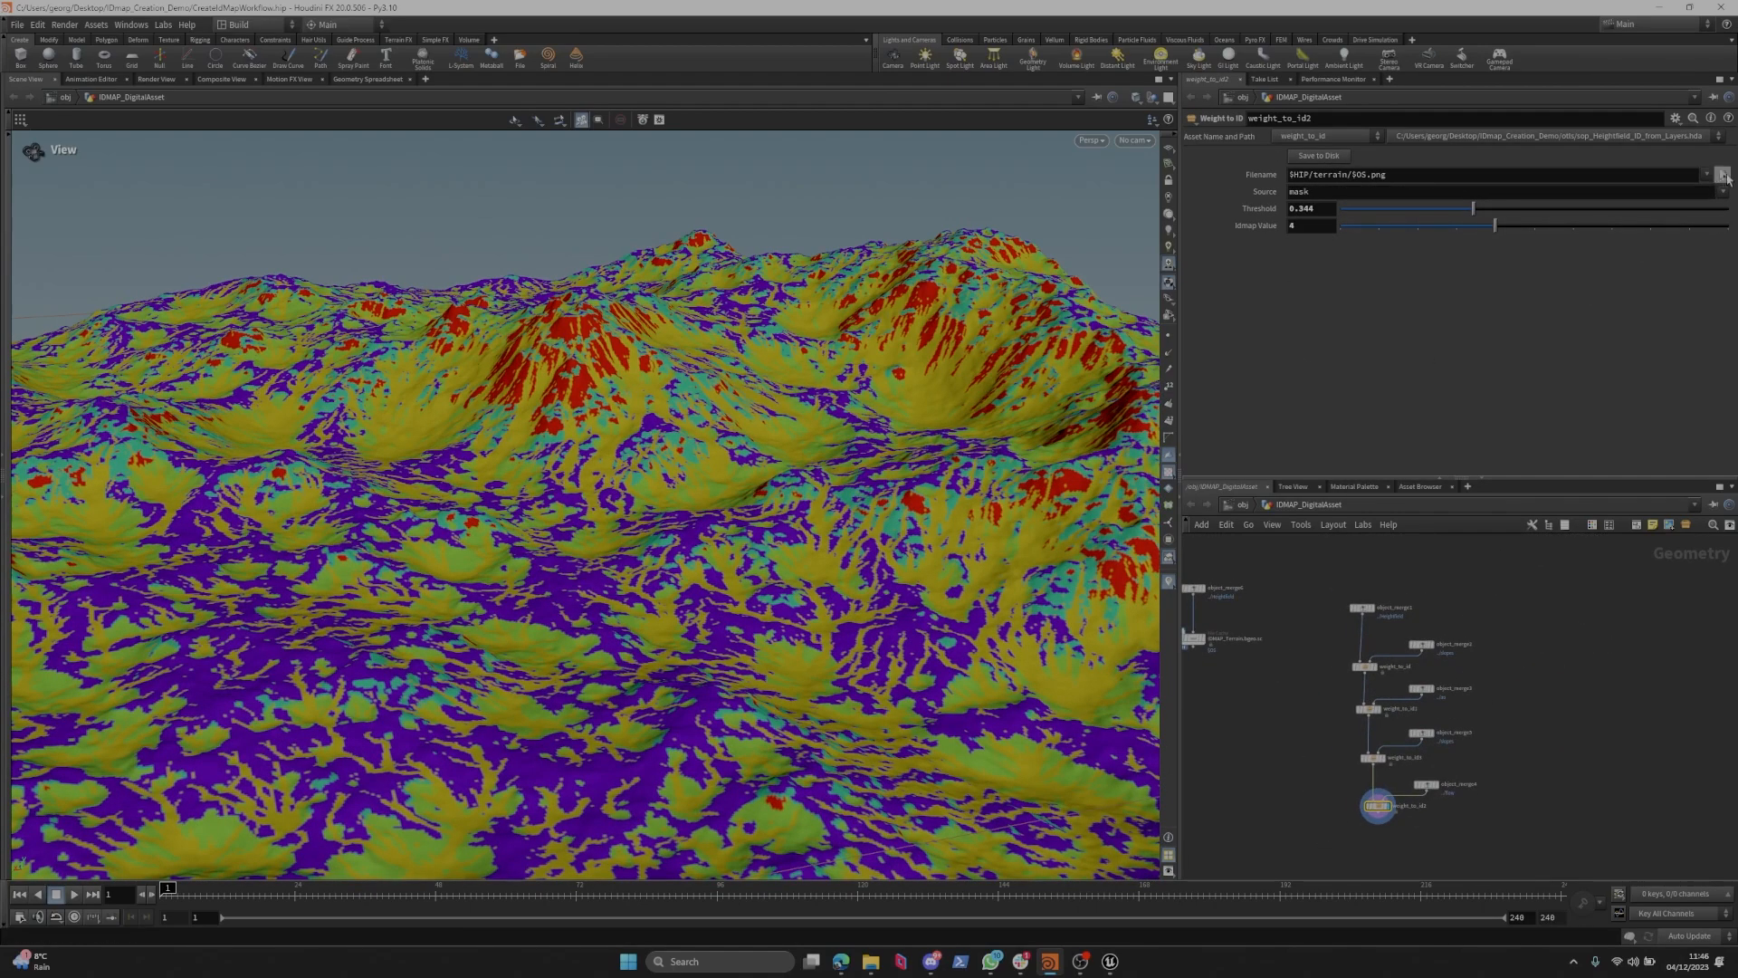
pyautogui.click(1723, 175)
pyautogui.click(1430, 88)
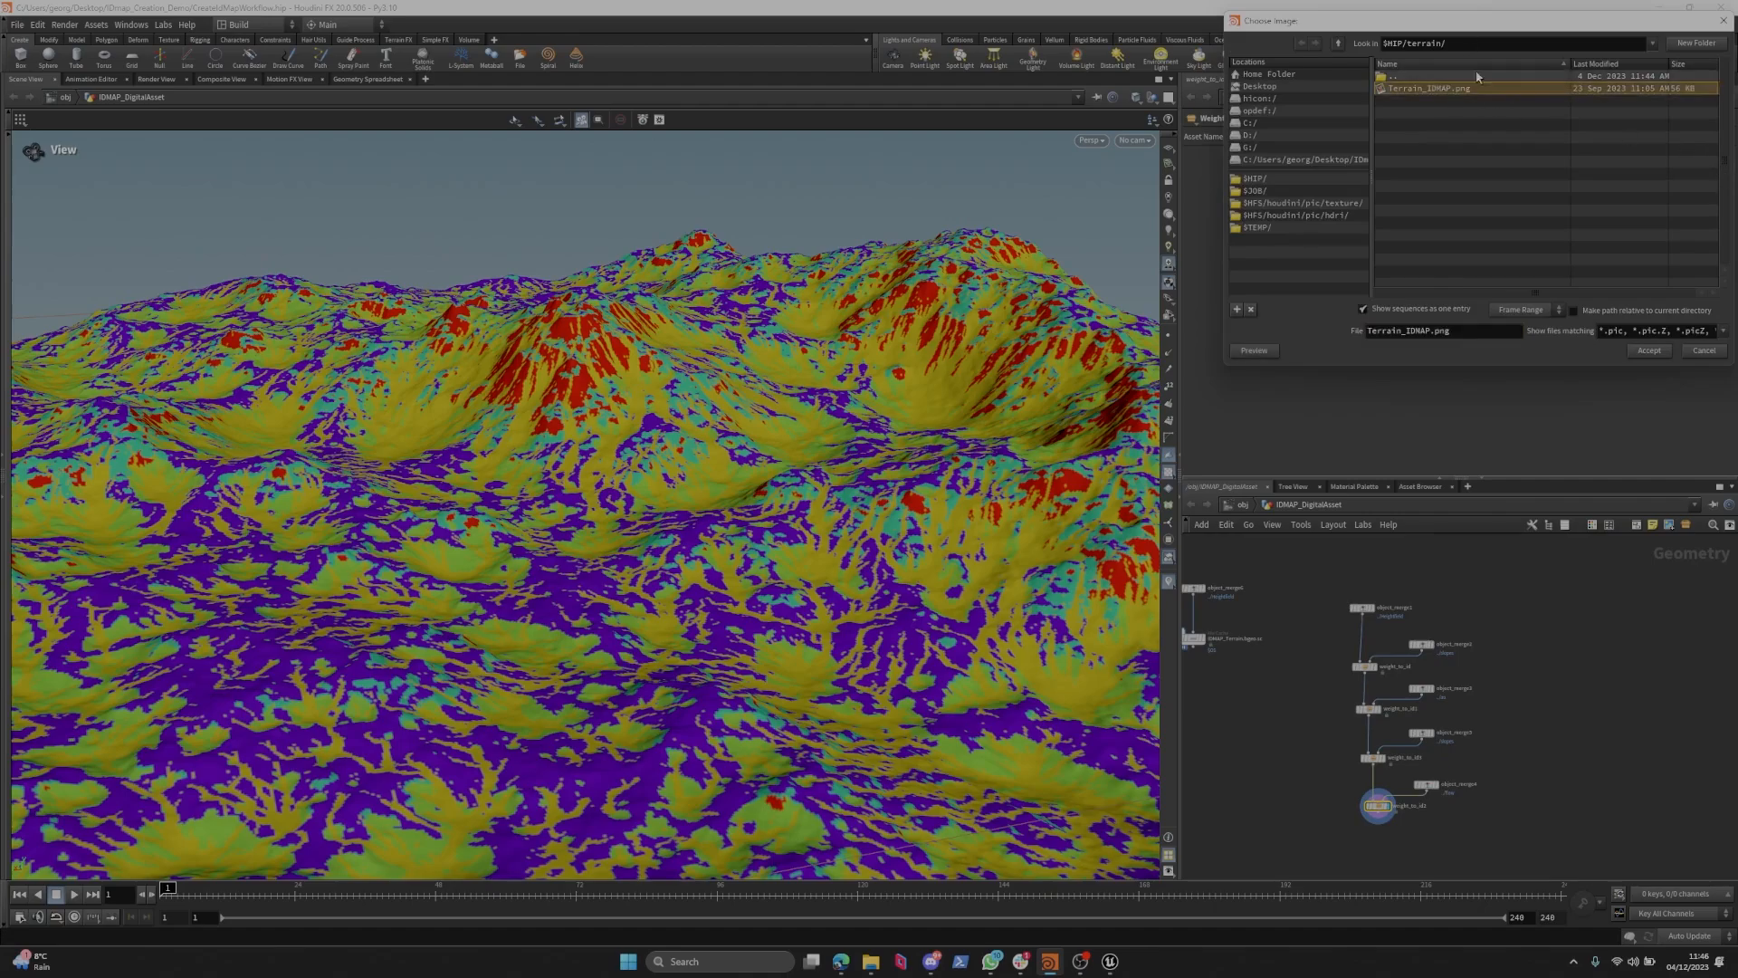
pyautogui.click(1709, 353)
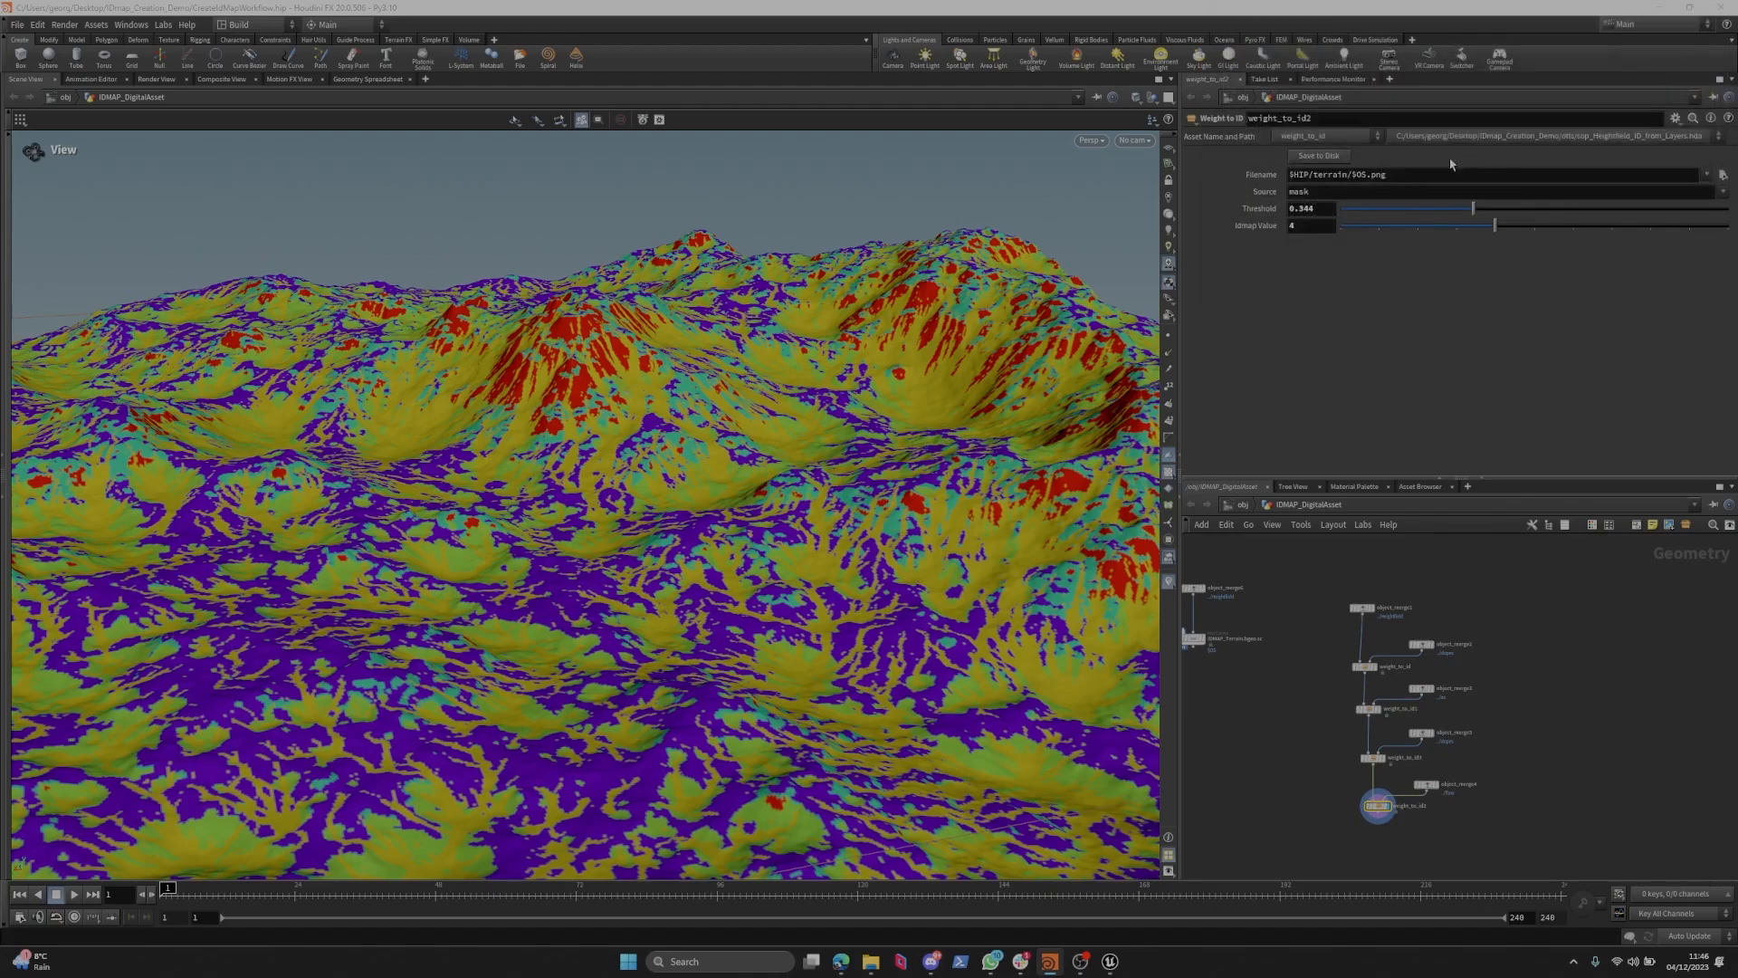
pyautogui.doubleClick(1365, 175)
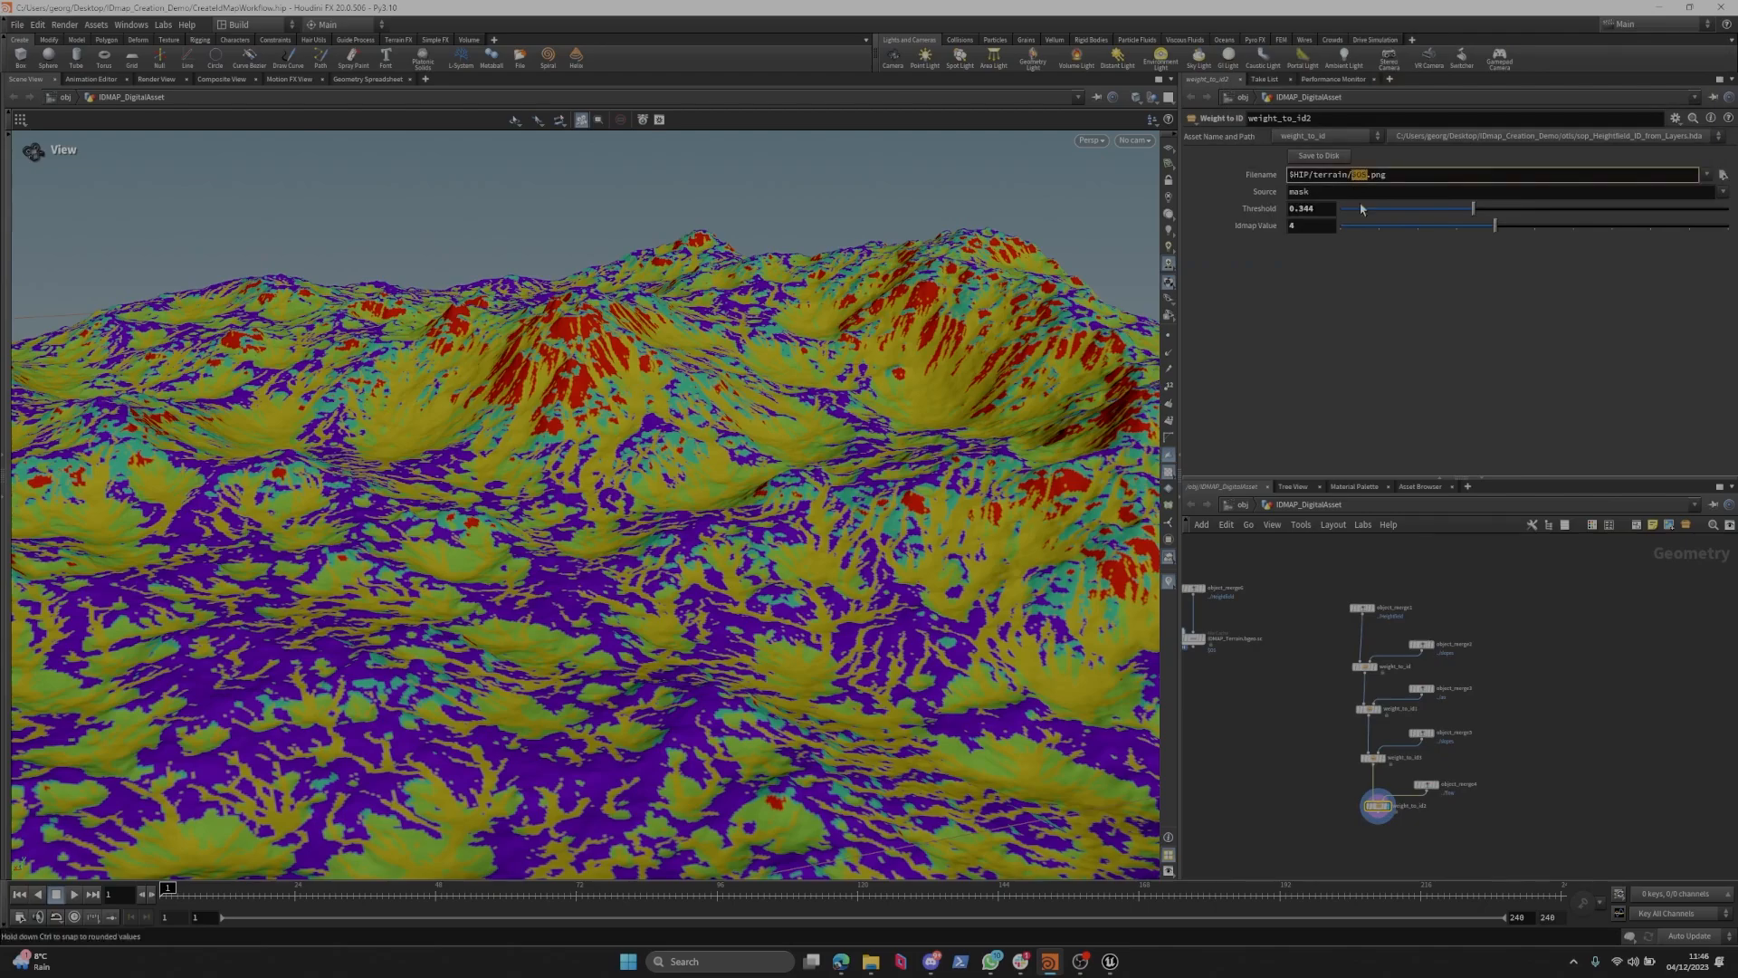
pyautogui.moveTo(1592, 713); pyautogui.dragTo(1622, 582, button='middle')
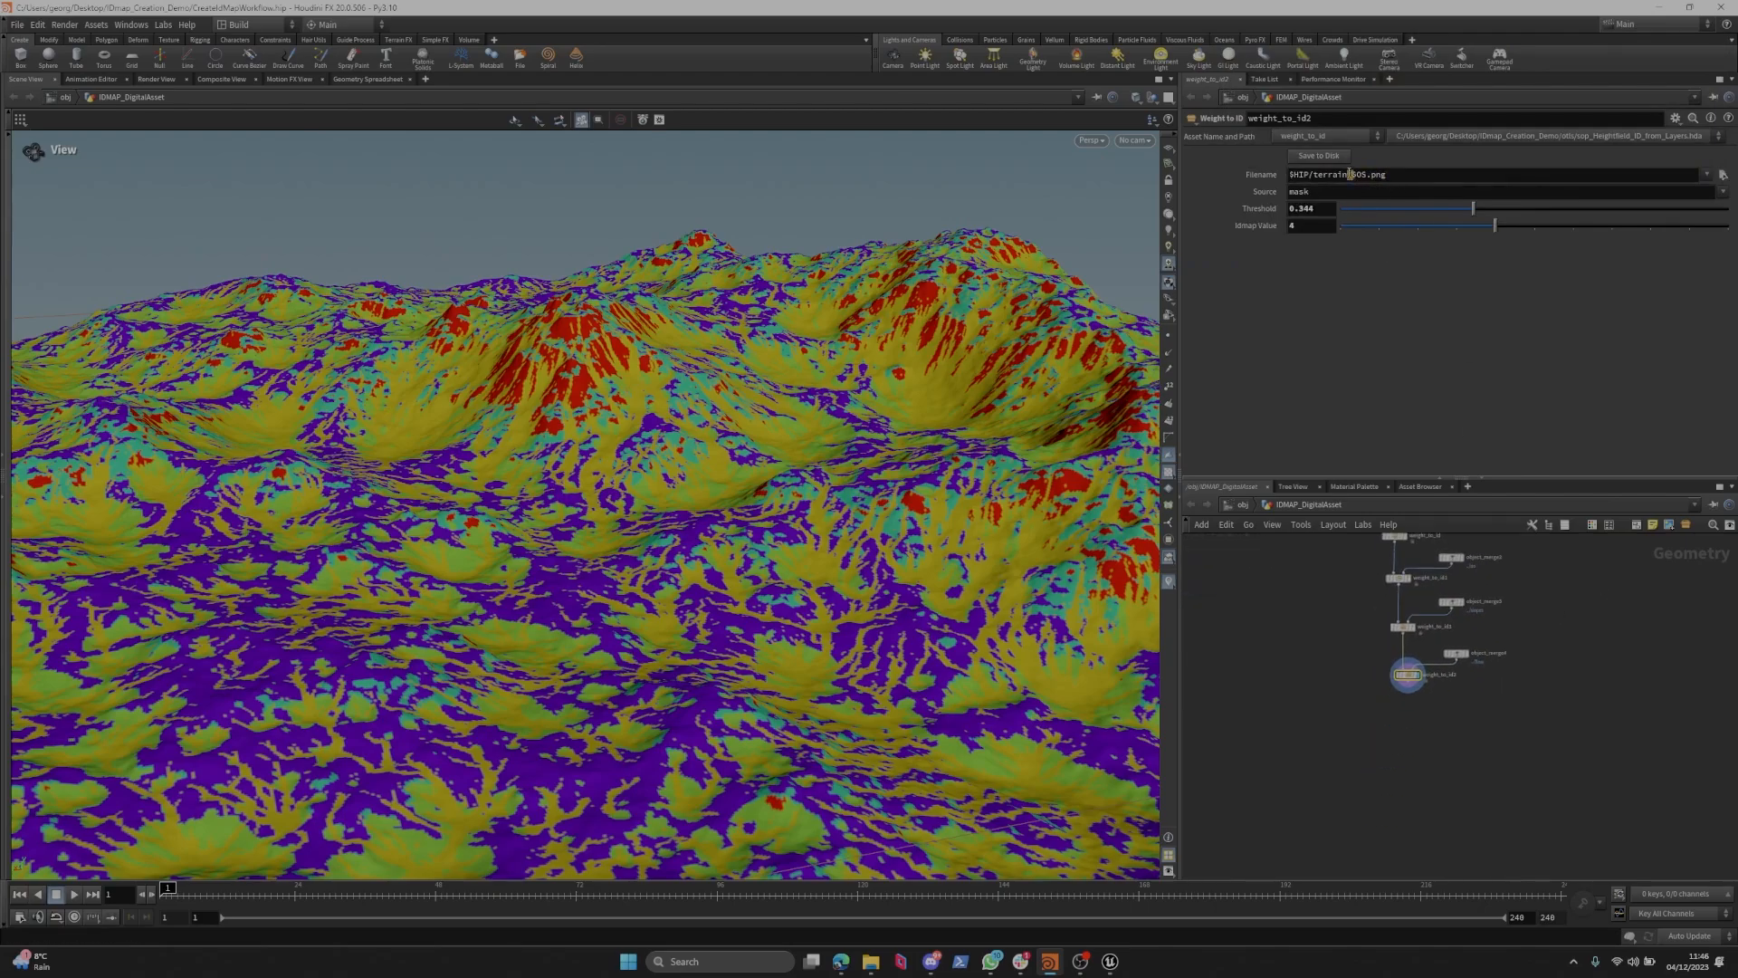
# Change the ID map's output file name to $HIP/terrain/$OS and rename the weight_to_id2 node to Terrain_IDMAP.png.
pyautogui.moveTo(1349, 175); pyautogui.dragTo(1406, 172)
pyautogui.scroll(3, 1455, 675)
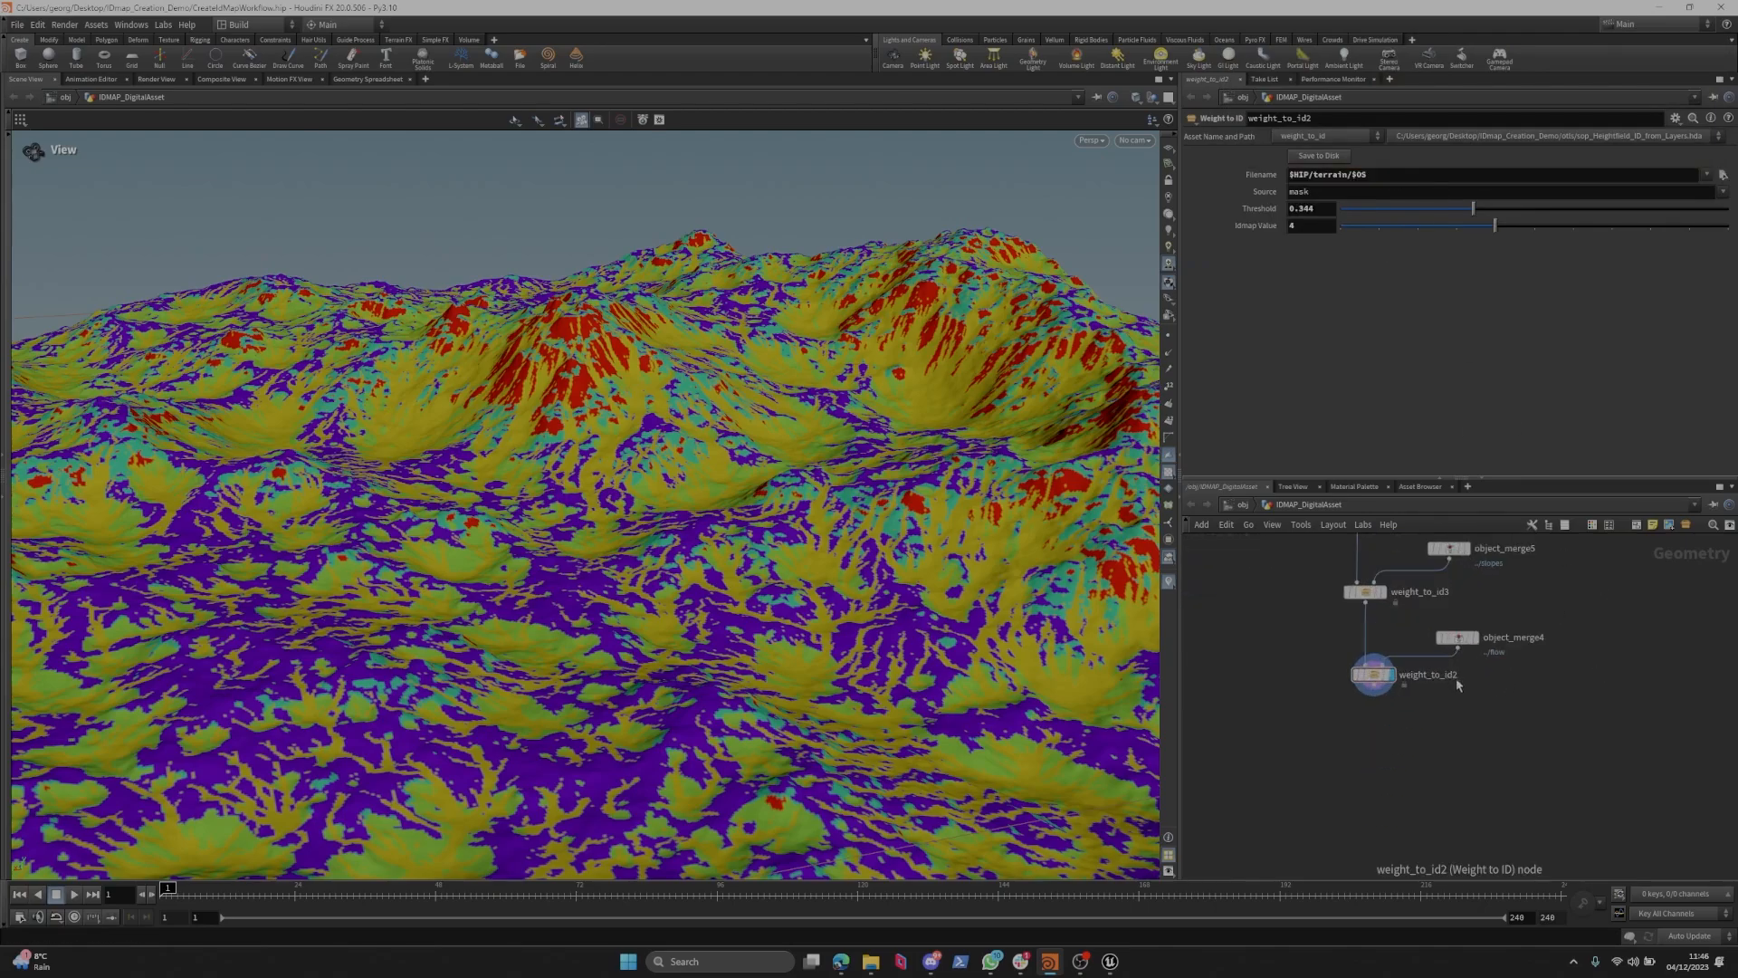
pyautogui.click(1434, 676)
pyautogui.write('Terrain_IDMAP.png')
pyautogui.press('Return')
pyautogui.moveTo(1414, 714); pyautogui.dragTo(1391, 699)
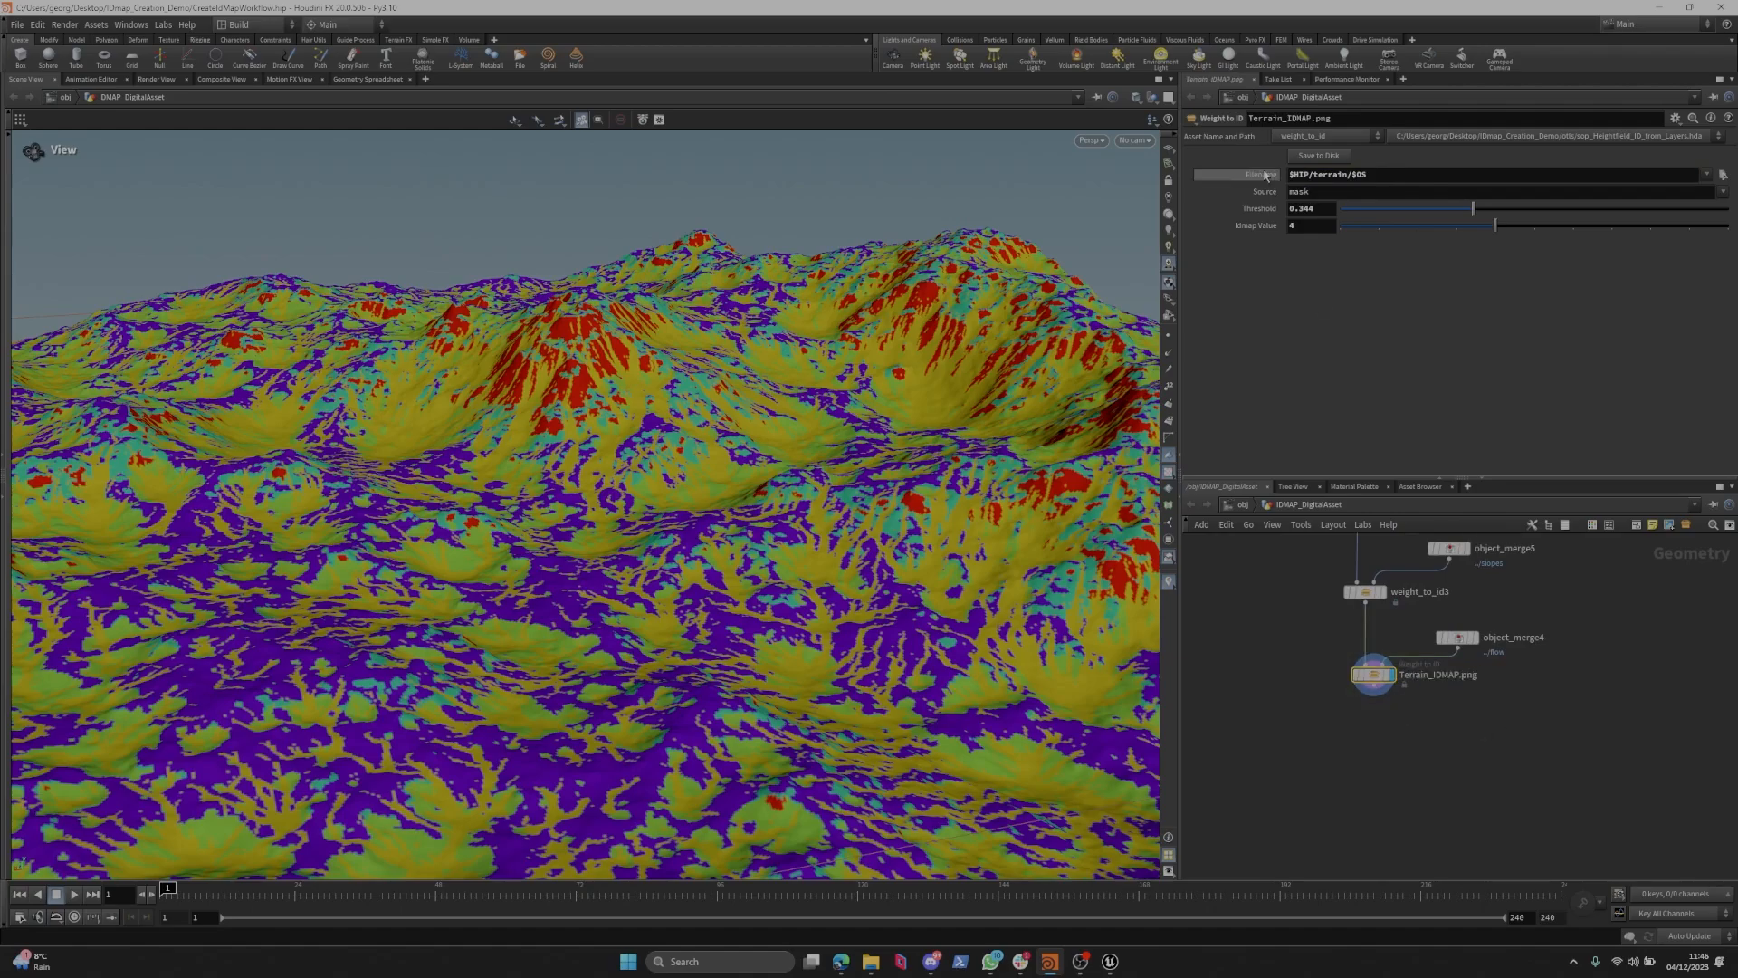
# Try to save the ID map to disk, and check the properties of the Terrain_IDMAP file in the project's terrain folder.
pyautogui.click(1319, 158)
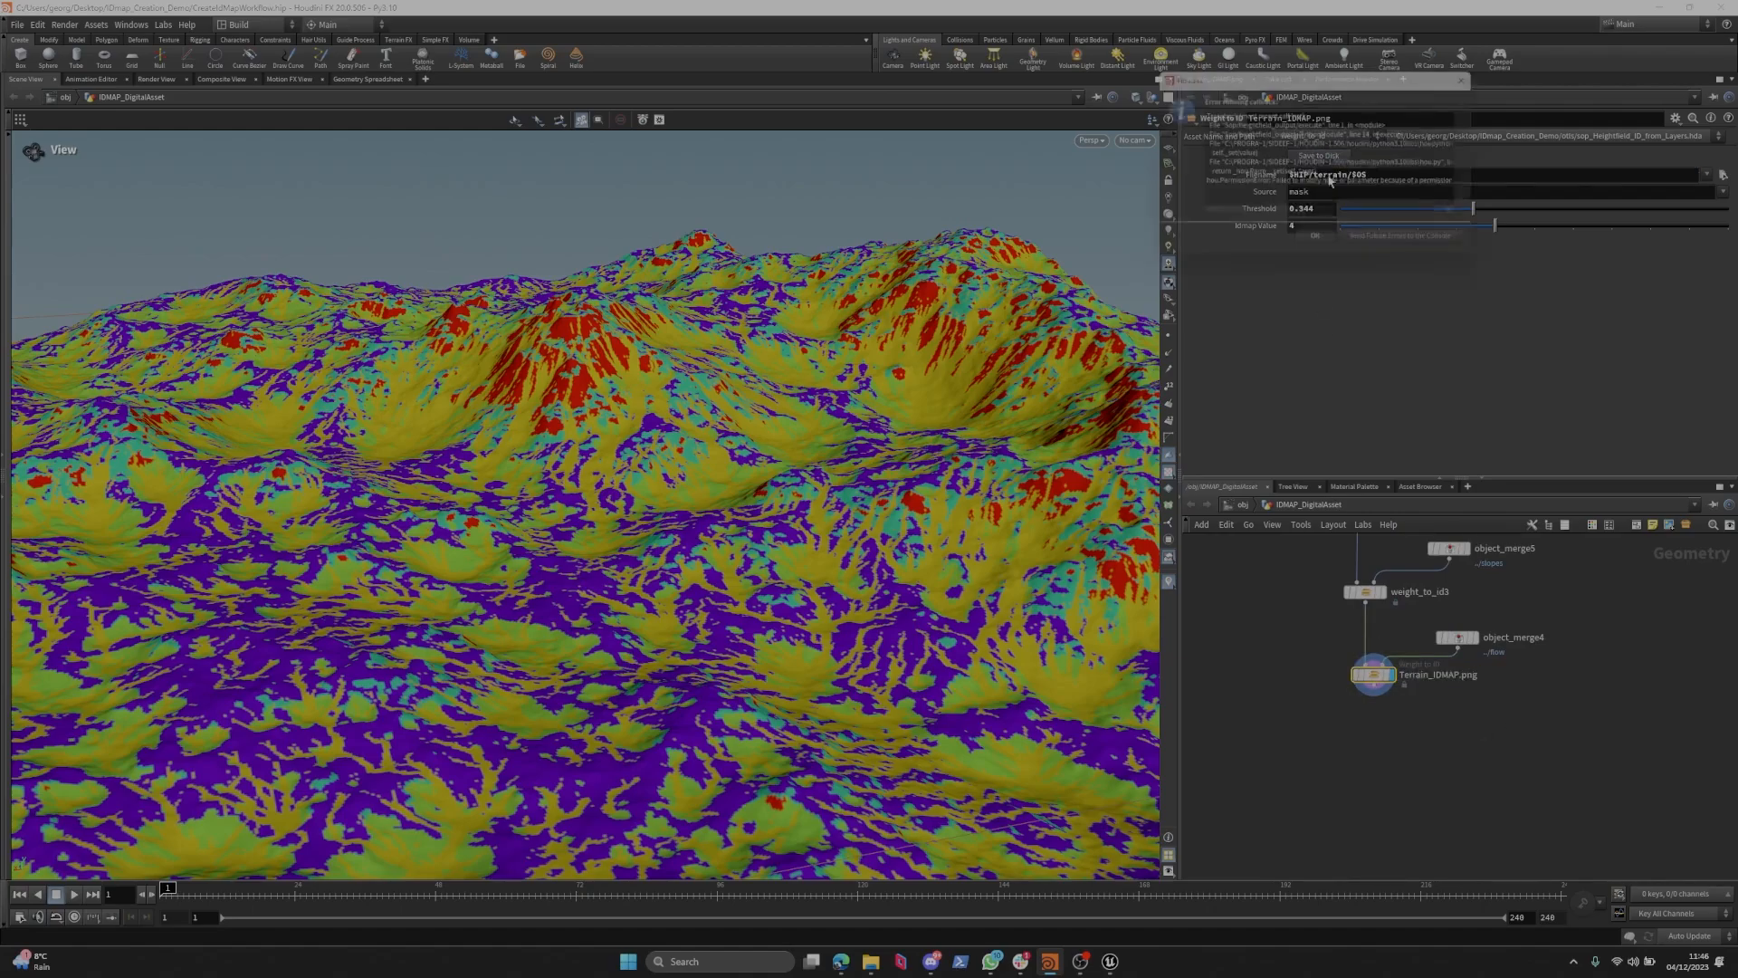
pyautogui.click(1318, 247)
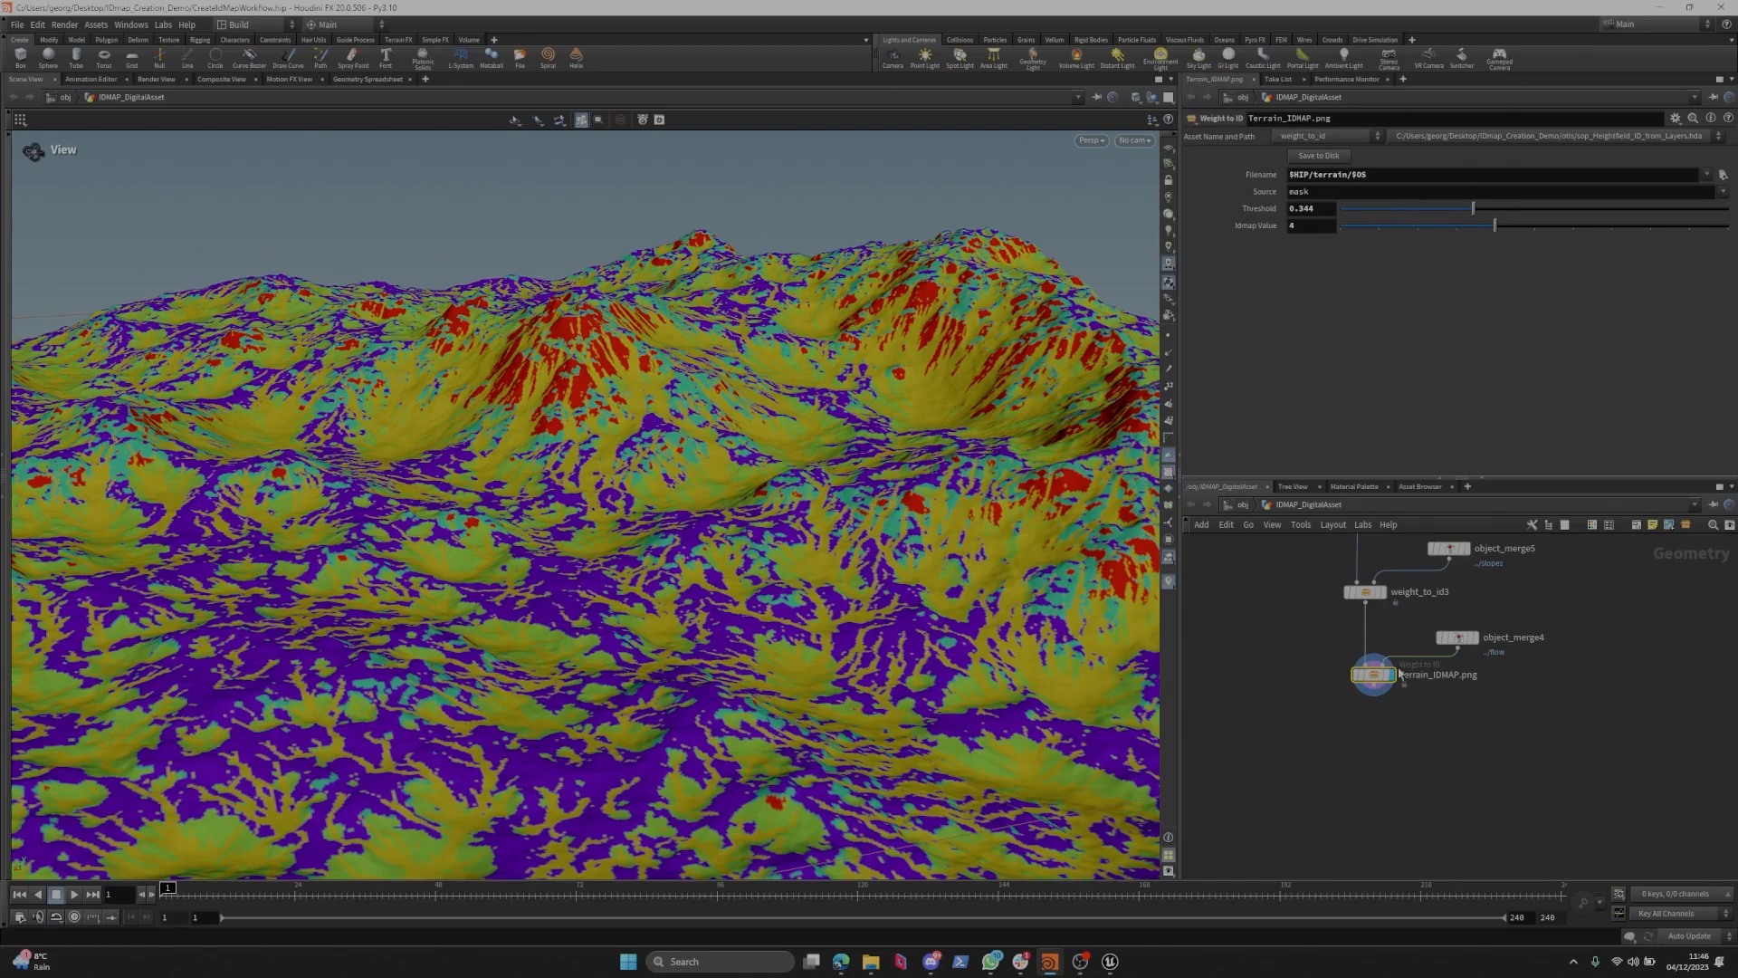
pyautogui.moveTo(869, 967)
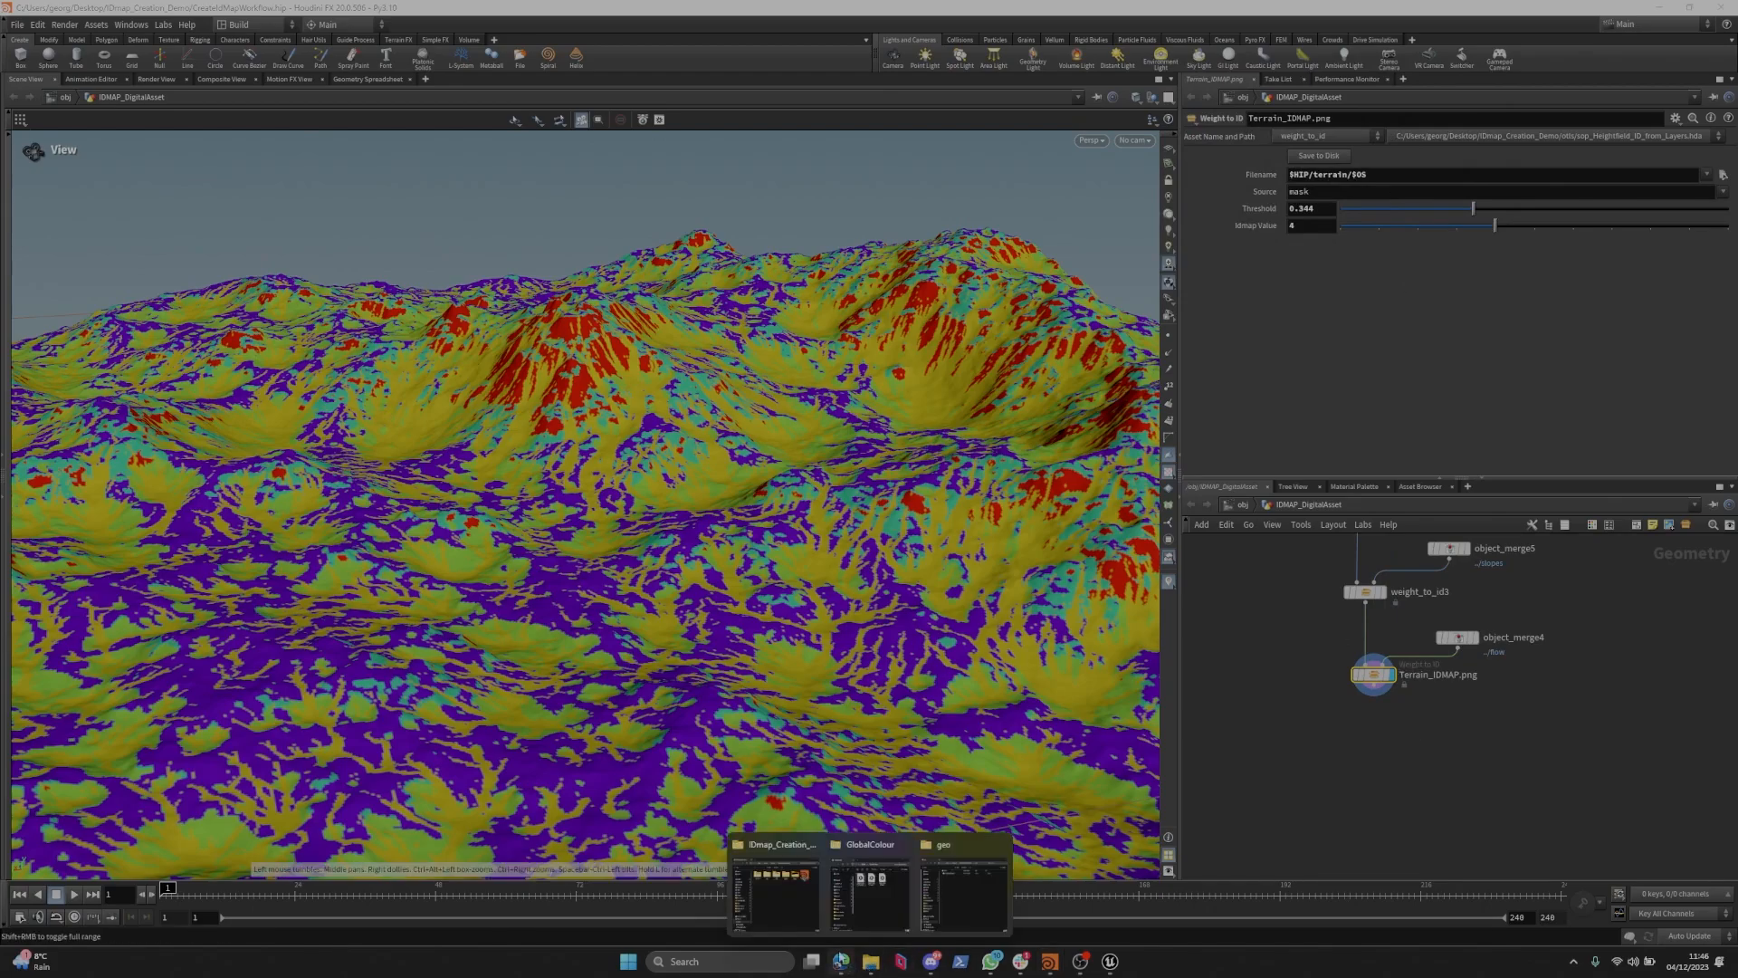
pyautogui.click(775, 892)
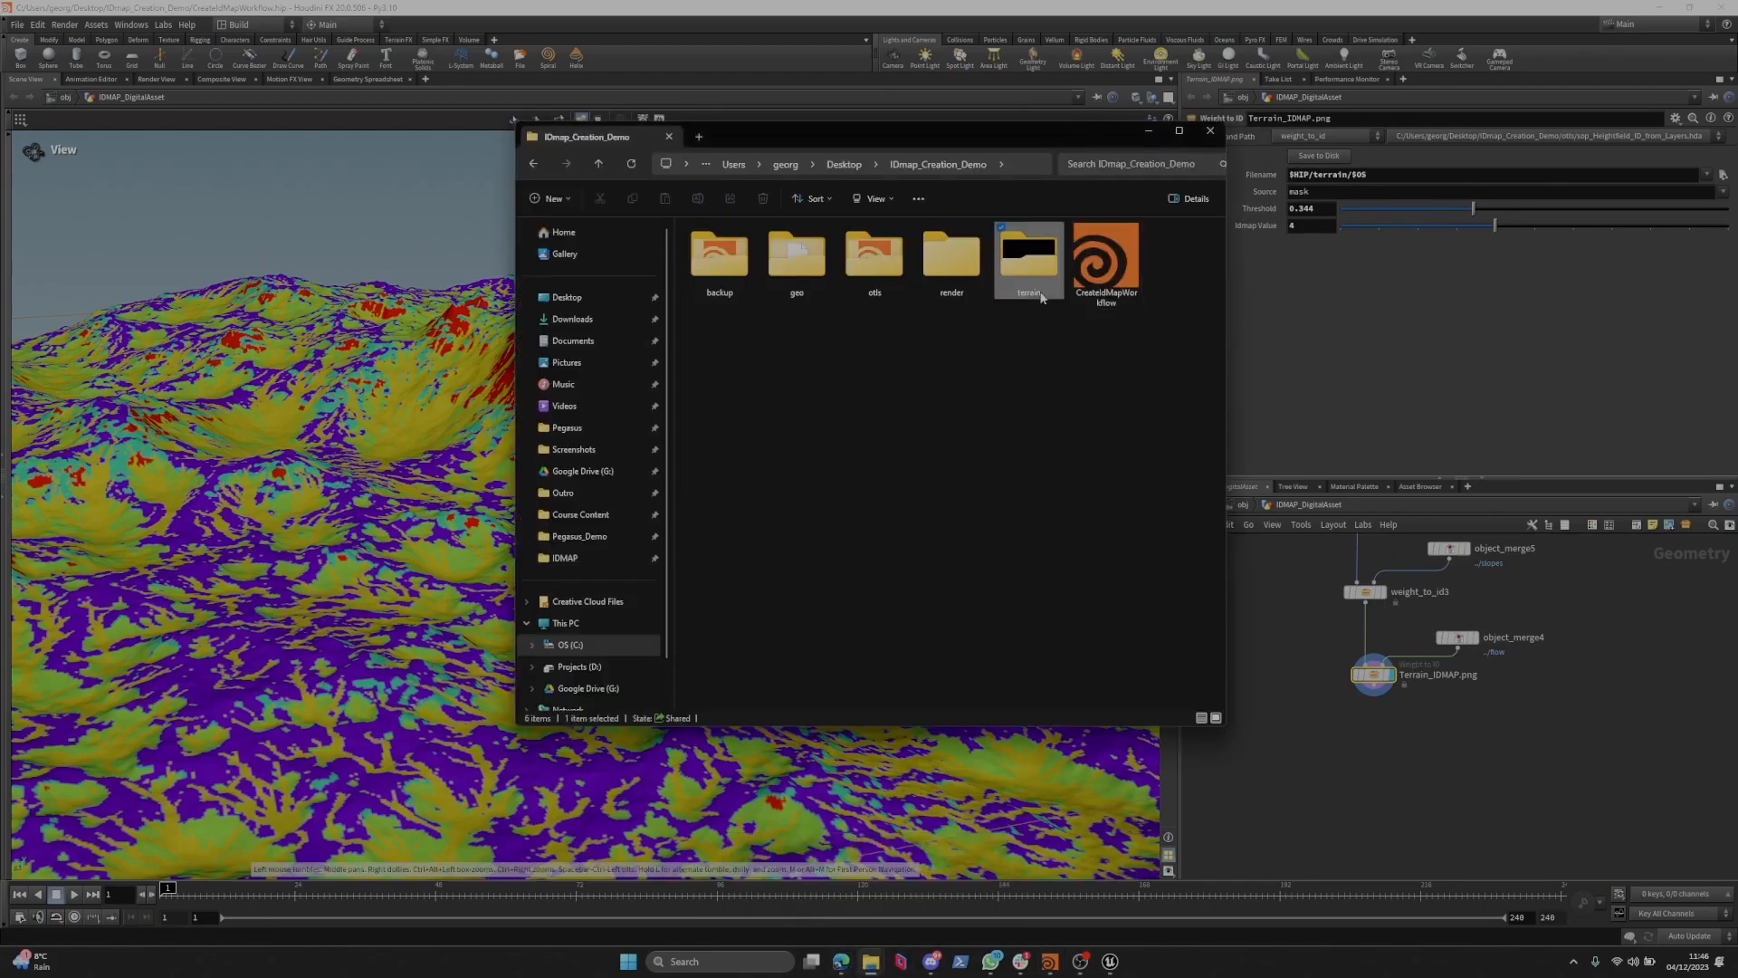
pyautogui.doubleClick(1029, 258)
pyautogui.click(780, 313)
pyautogui.rightClick(782, 320)
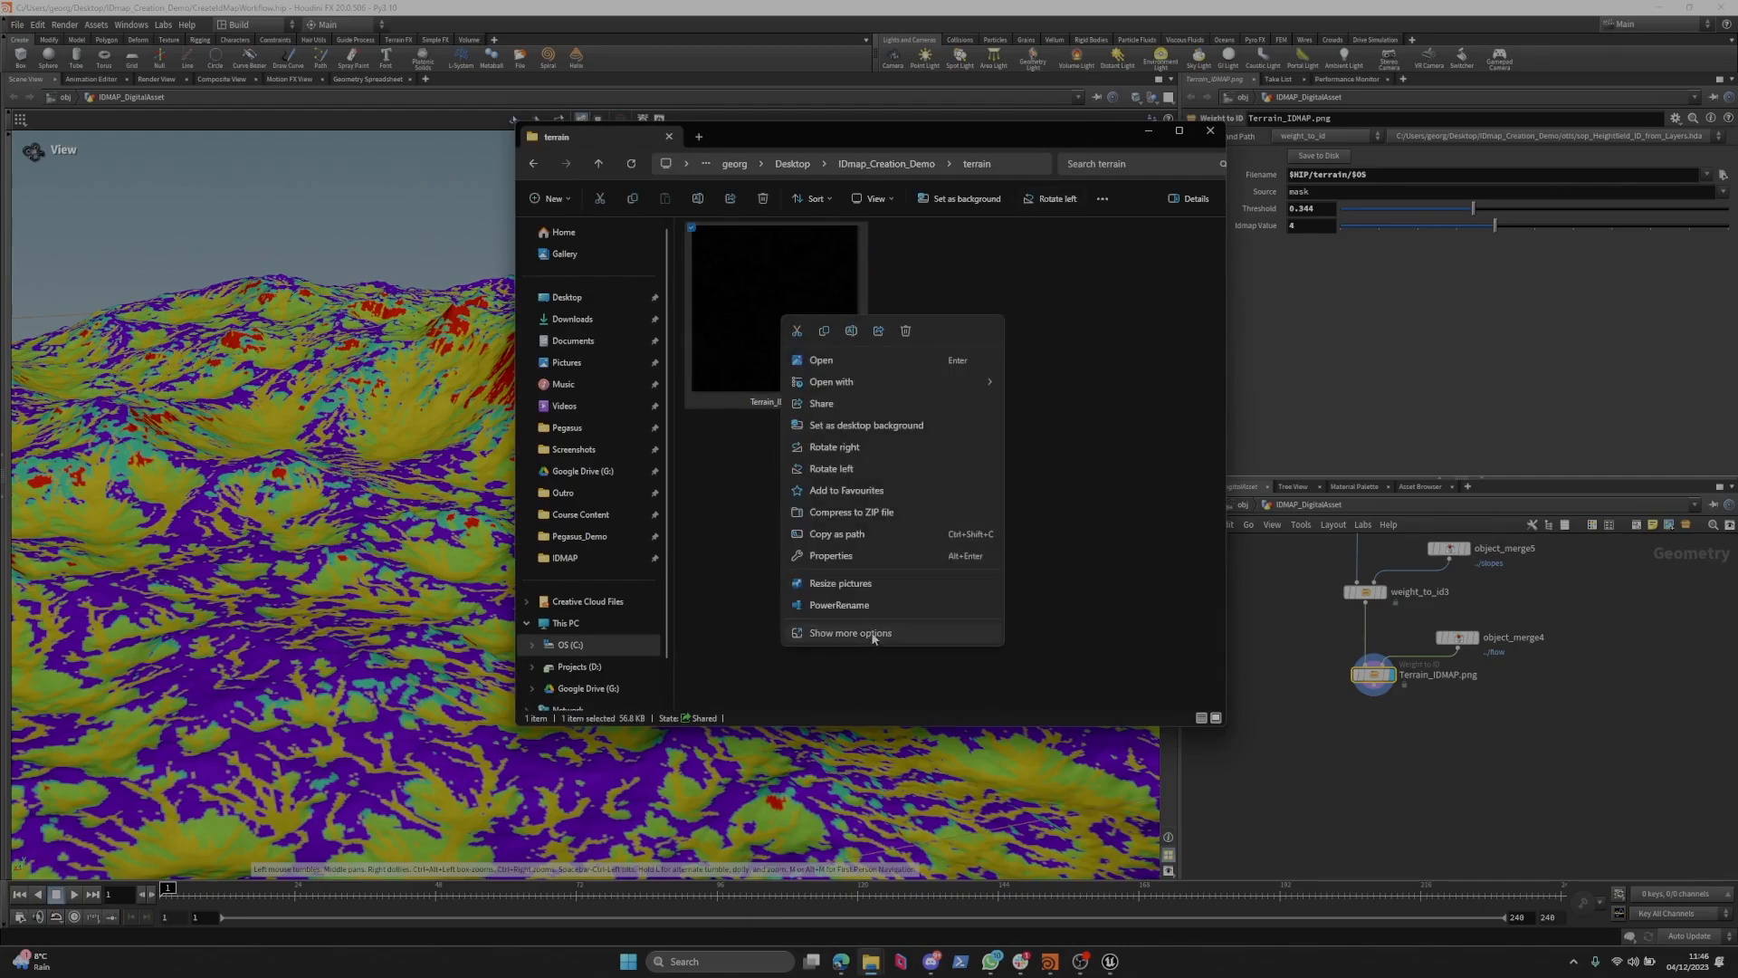
pyautogui.click(831, 556)
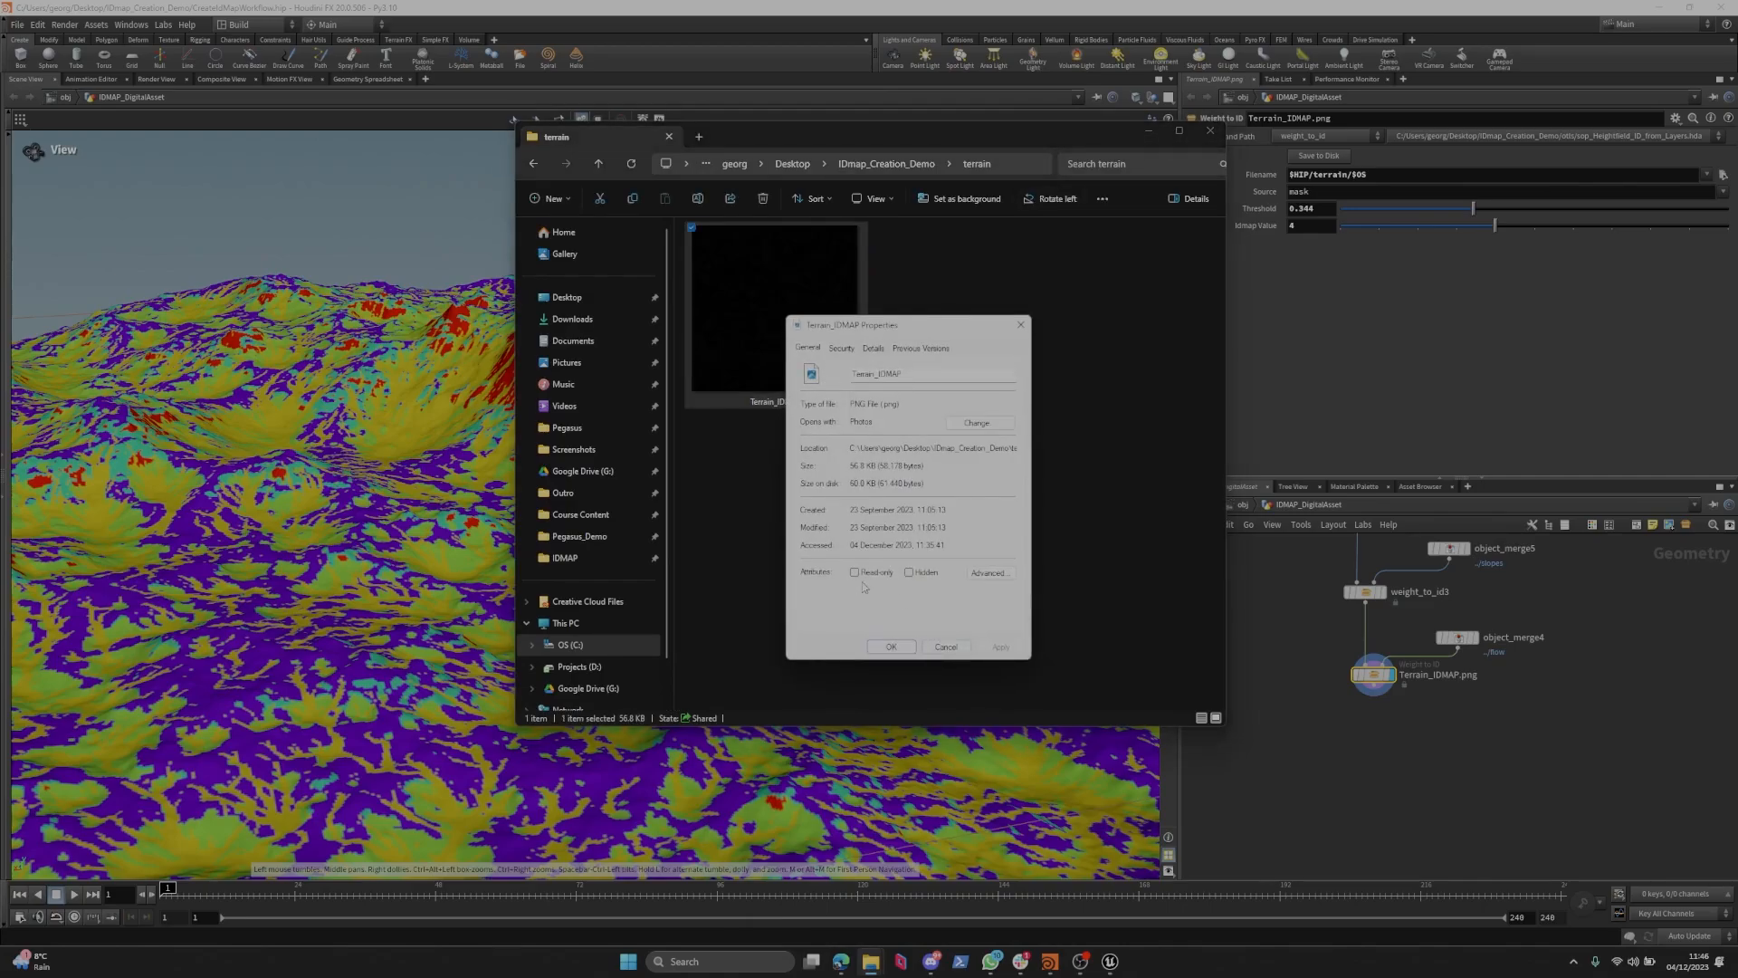
pyautogui.click(945, 647)
# Try again to save the Terrain_IDMAP.png node's ID map to disk, reading the error dialog before dismissing it.
pyautogui.moveTo(1423, 730); pyautogui.dragTo(1377, 649)
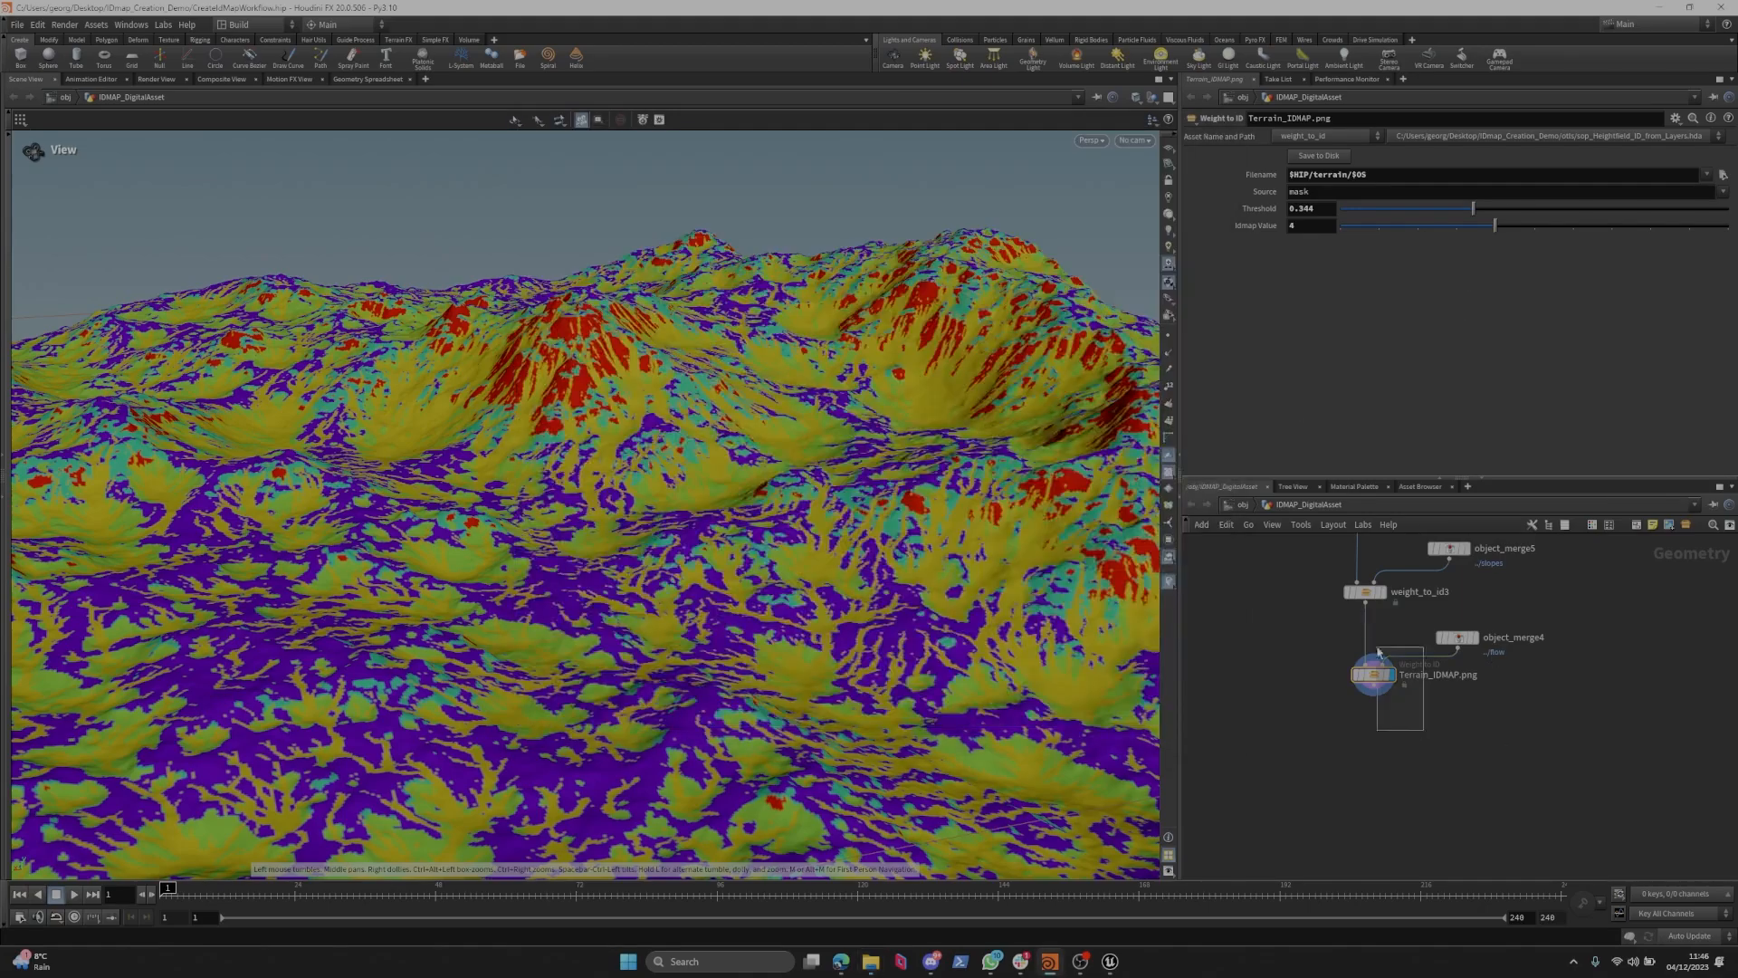
pyautogui.click(1319, 156)
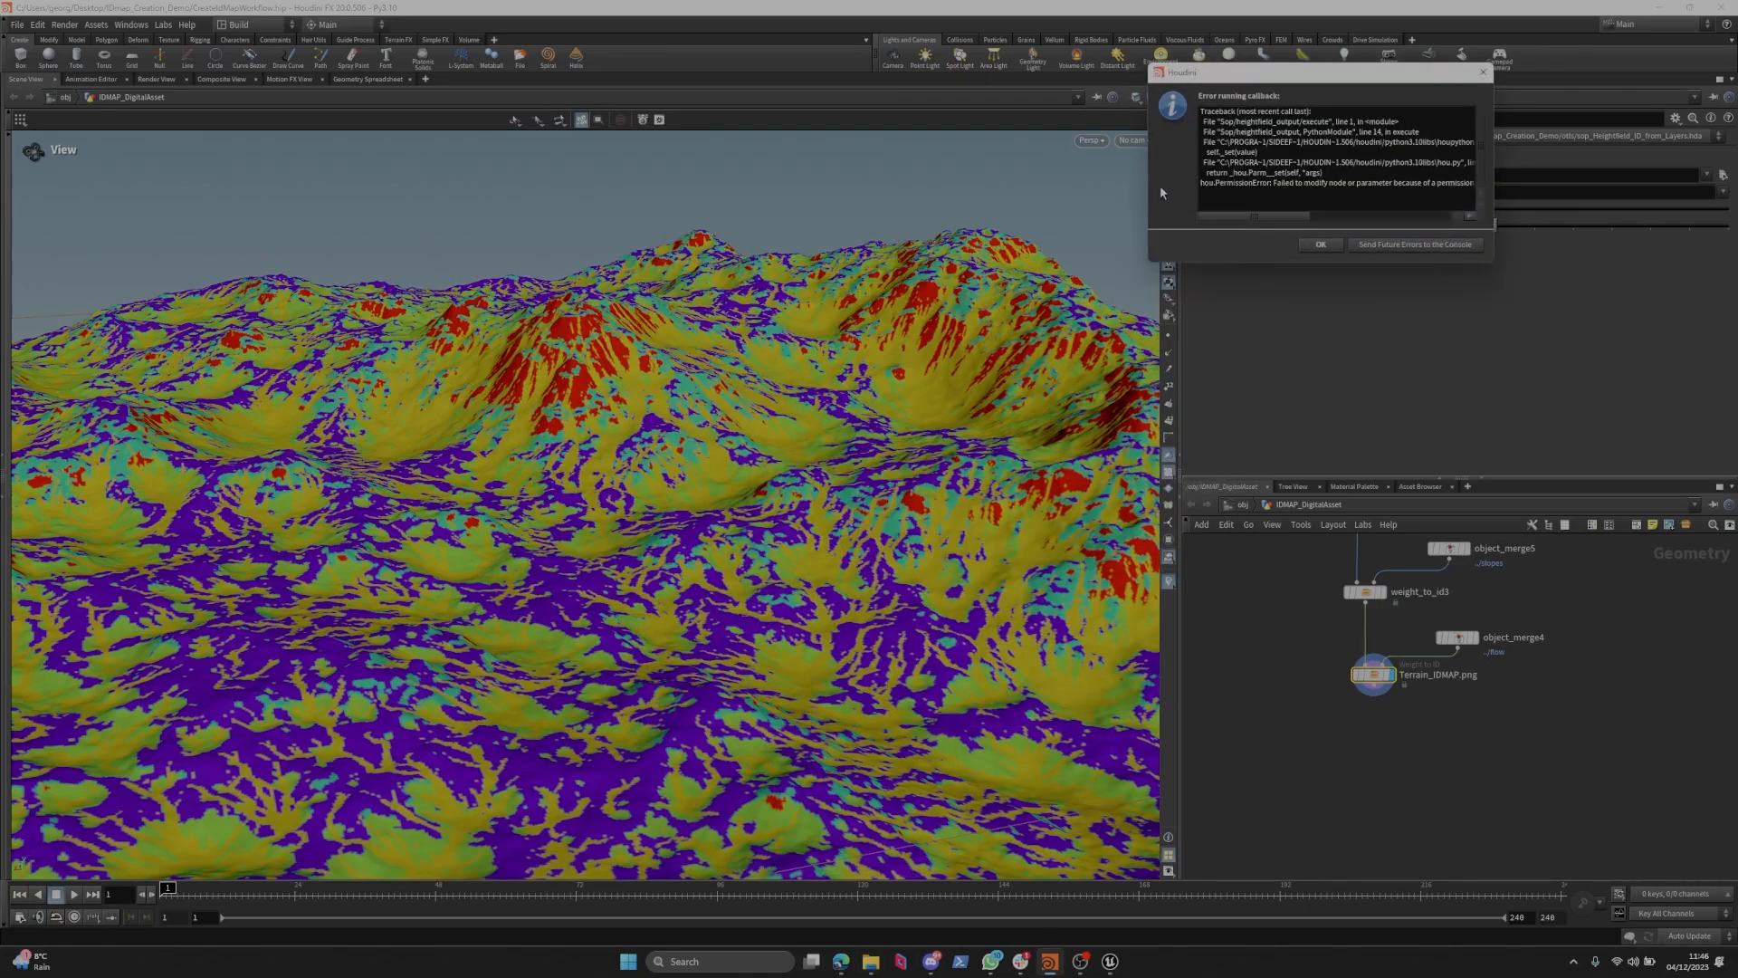
pyautogui.moveTo(1146, 184); pyautogui.dragTo(982, 197)
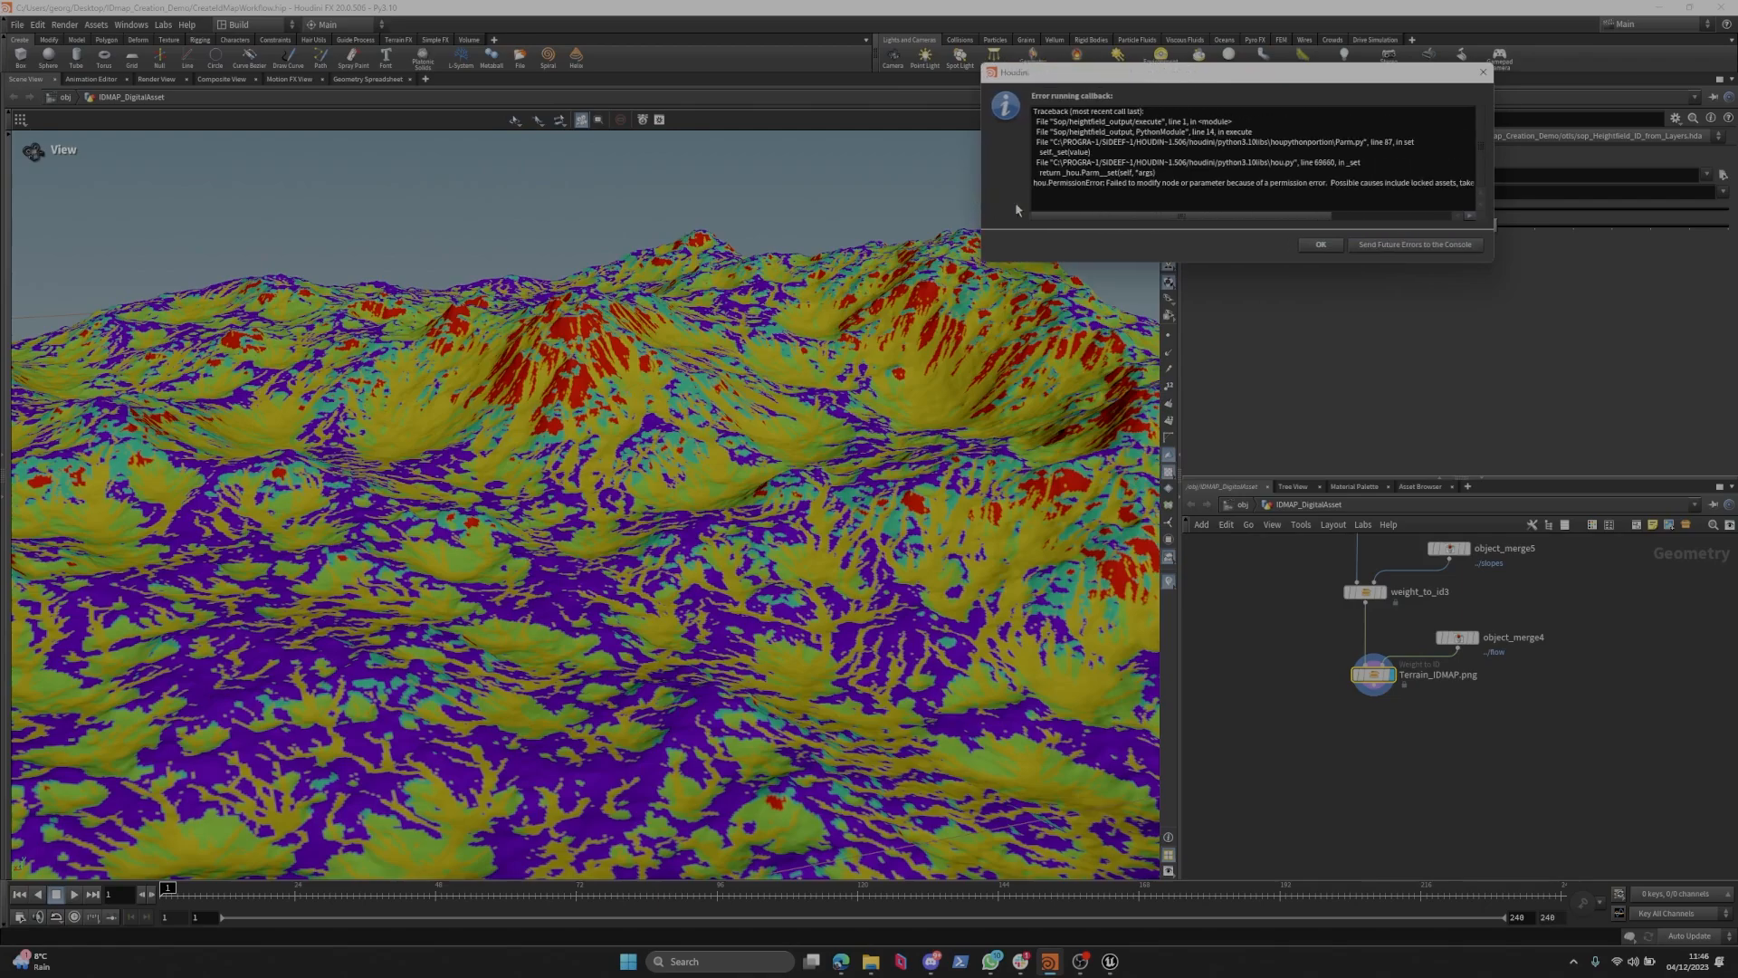
pyautogui.click(1323, 245)
# Unlock the Terrain_IDMAP.png asset, look at its type properties, and examine the settings of the Export node inside it.
pyautogui.scroll(2, 1494, 796)
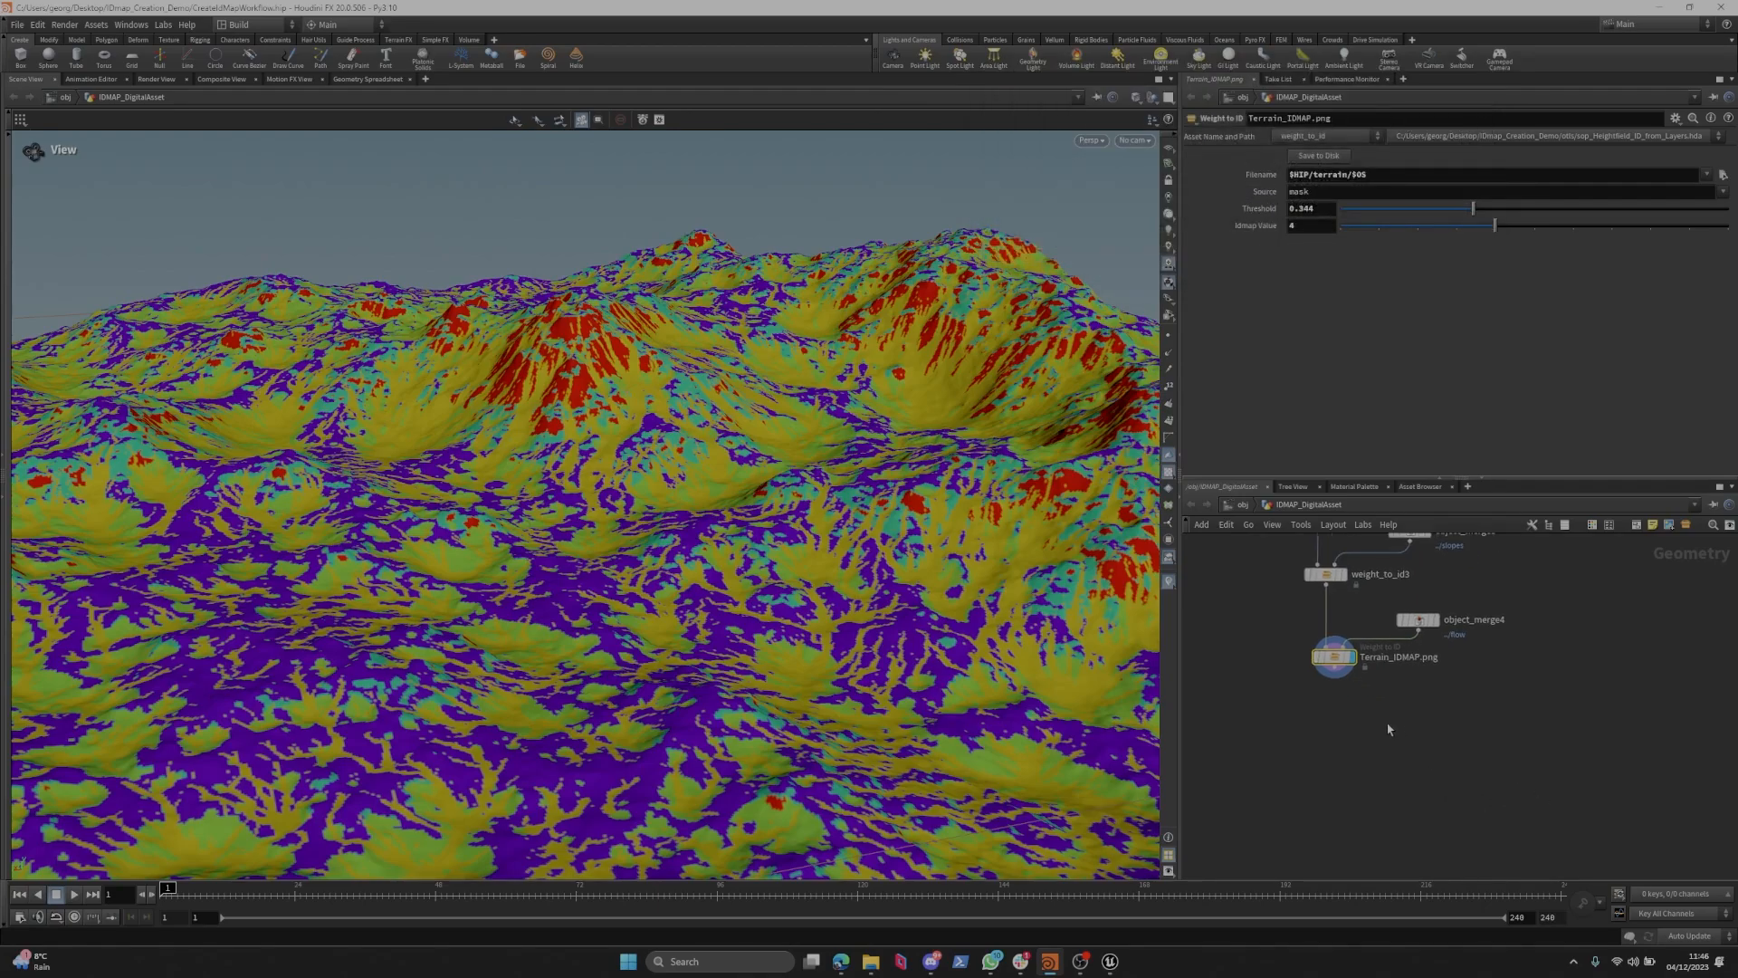
pyautogui.rightClick(1359, 666)
pyautogui.click(1304, 663)
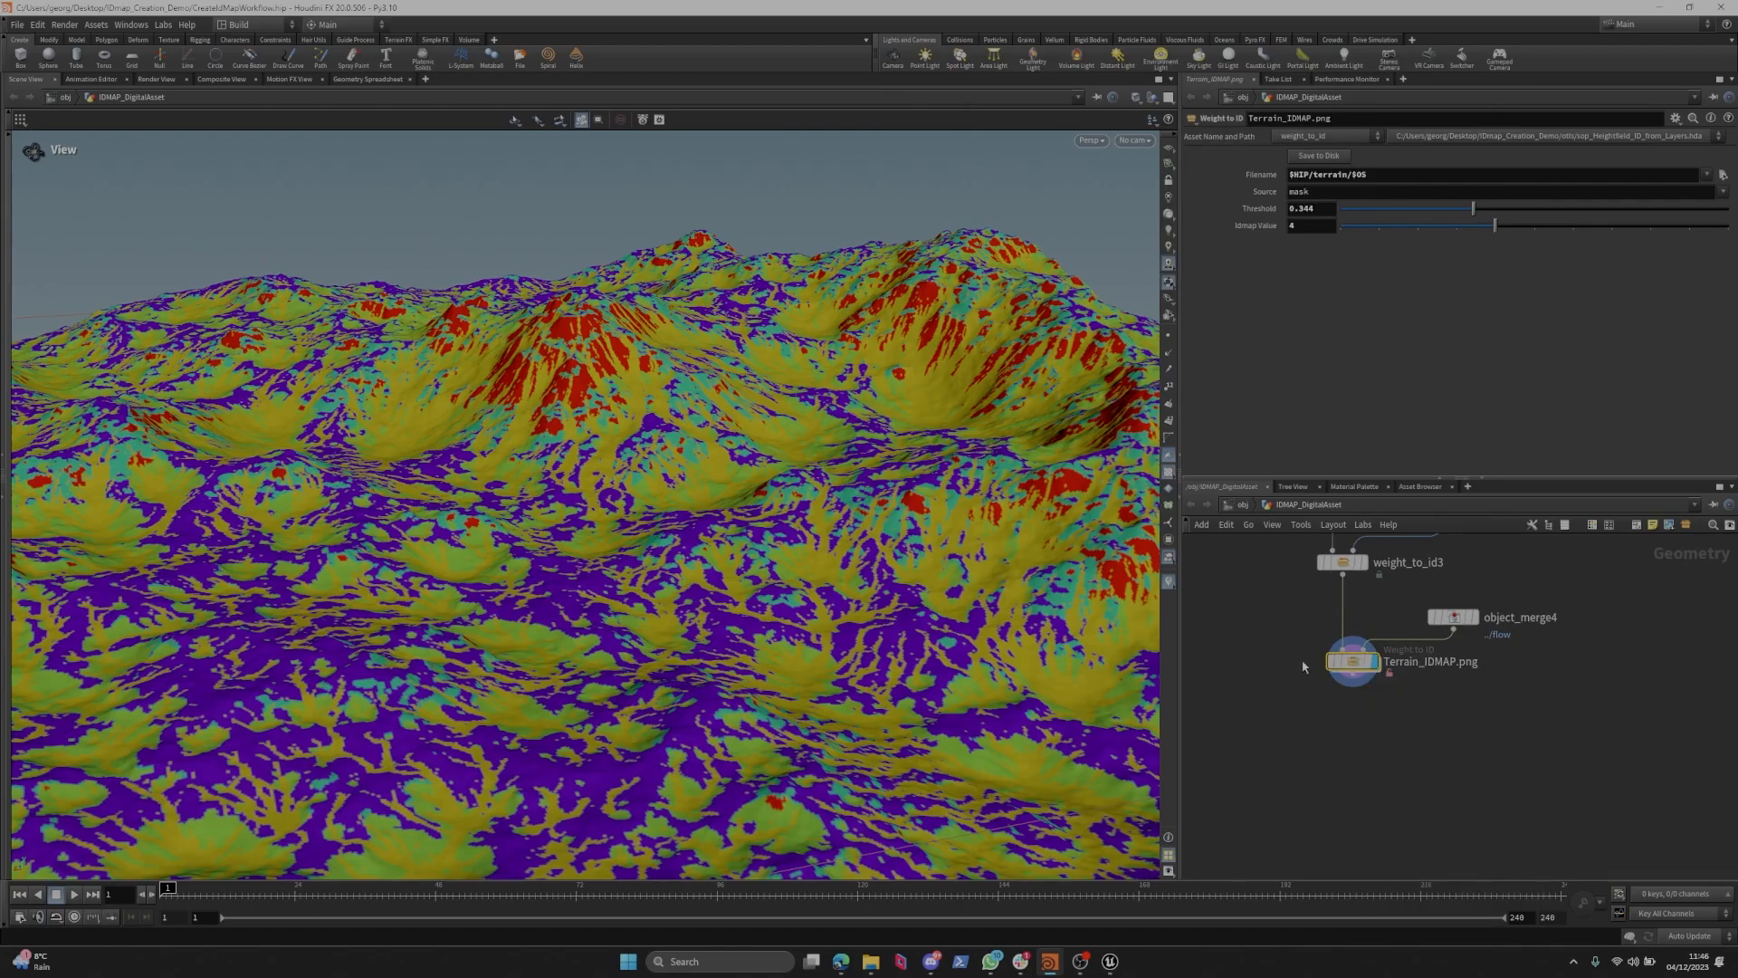
pyautogui.scroll(2, 1306, 663)
pyautogui.rightClick(1377, 664)
pyautogui.click(1425, 926)
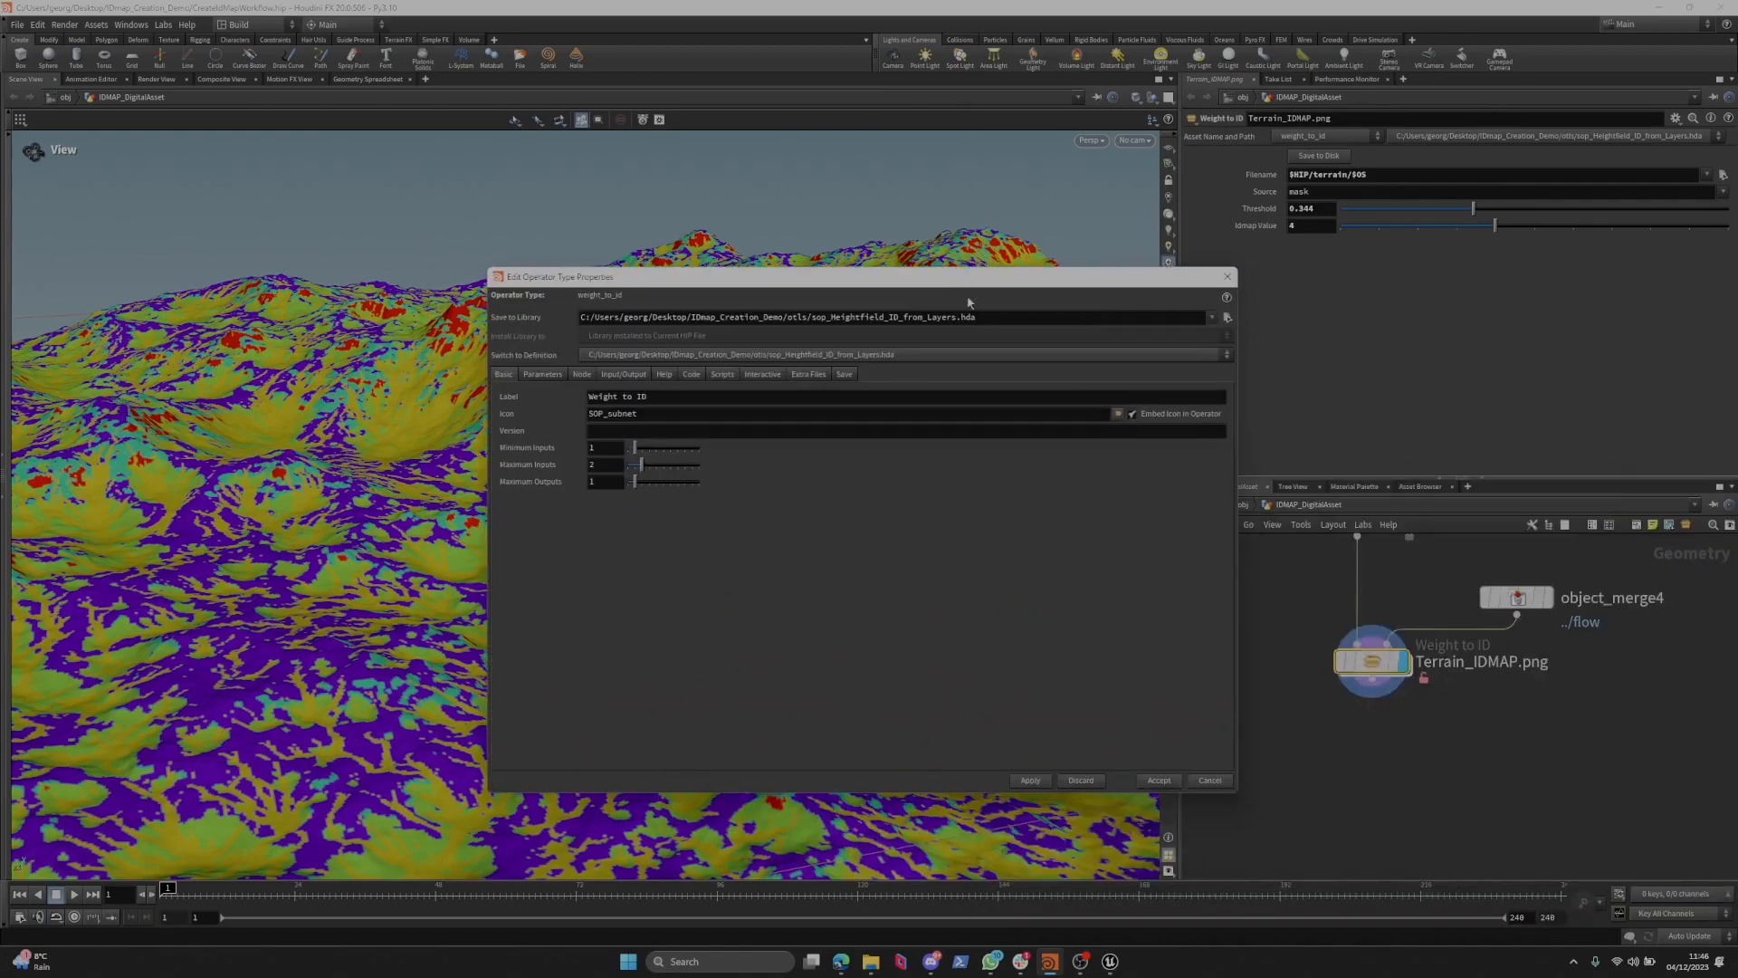
pyautogui.scroll(2, 1356, 676)
pyautogui.doubleClick(1358, 675)
pyautogui.scroll(5, 1528, 729)
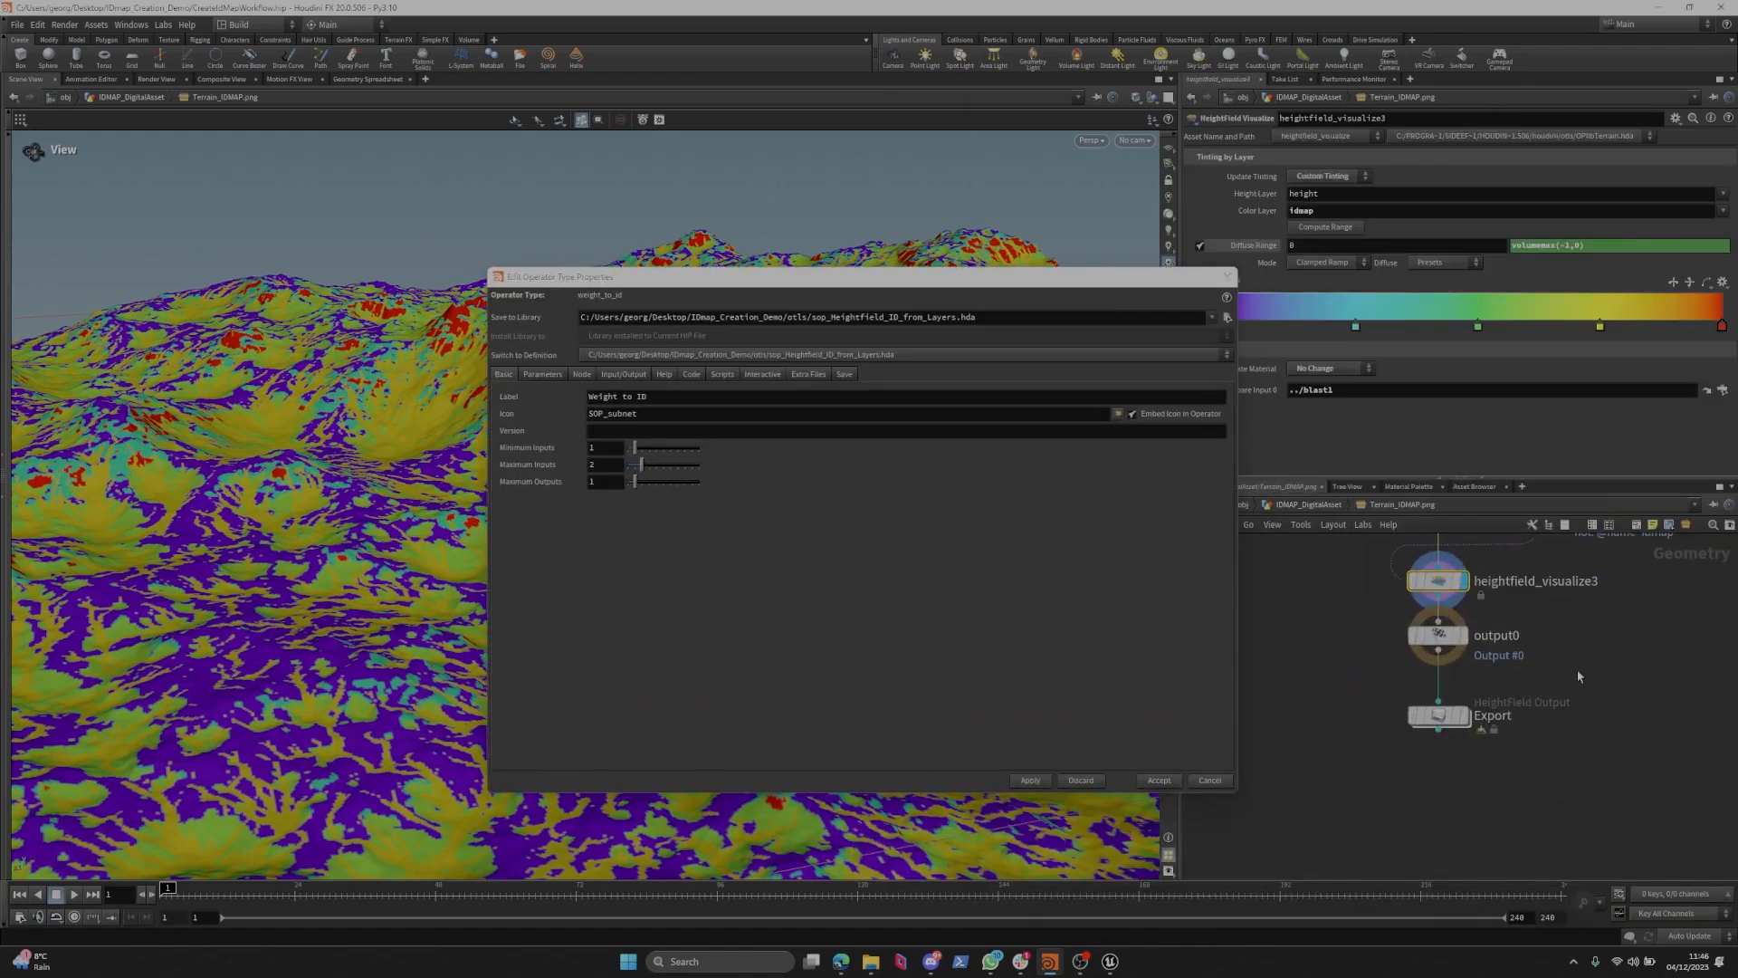
pyautogui.click(1433, 768)
pyautogui.scroll(-3, 1620, 625)
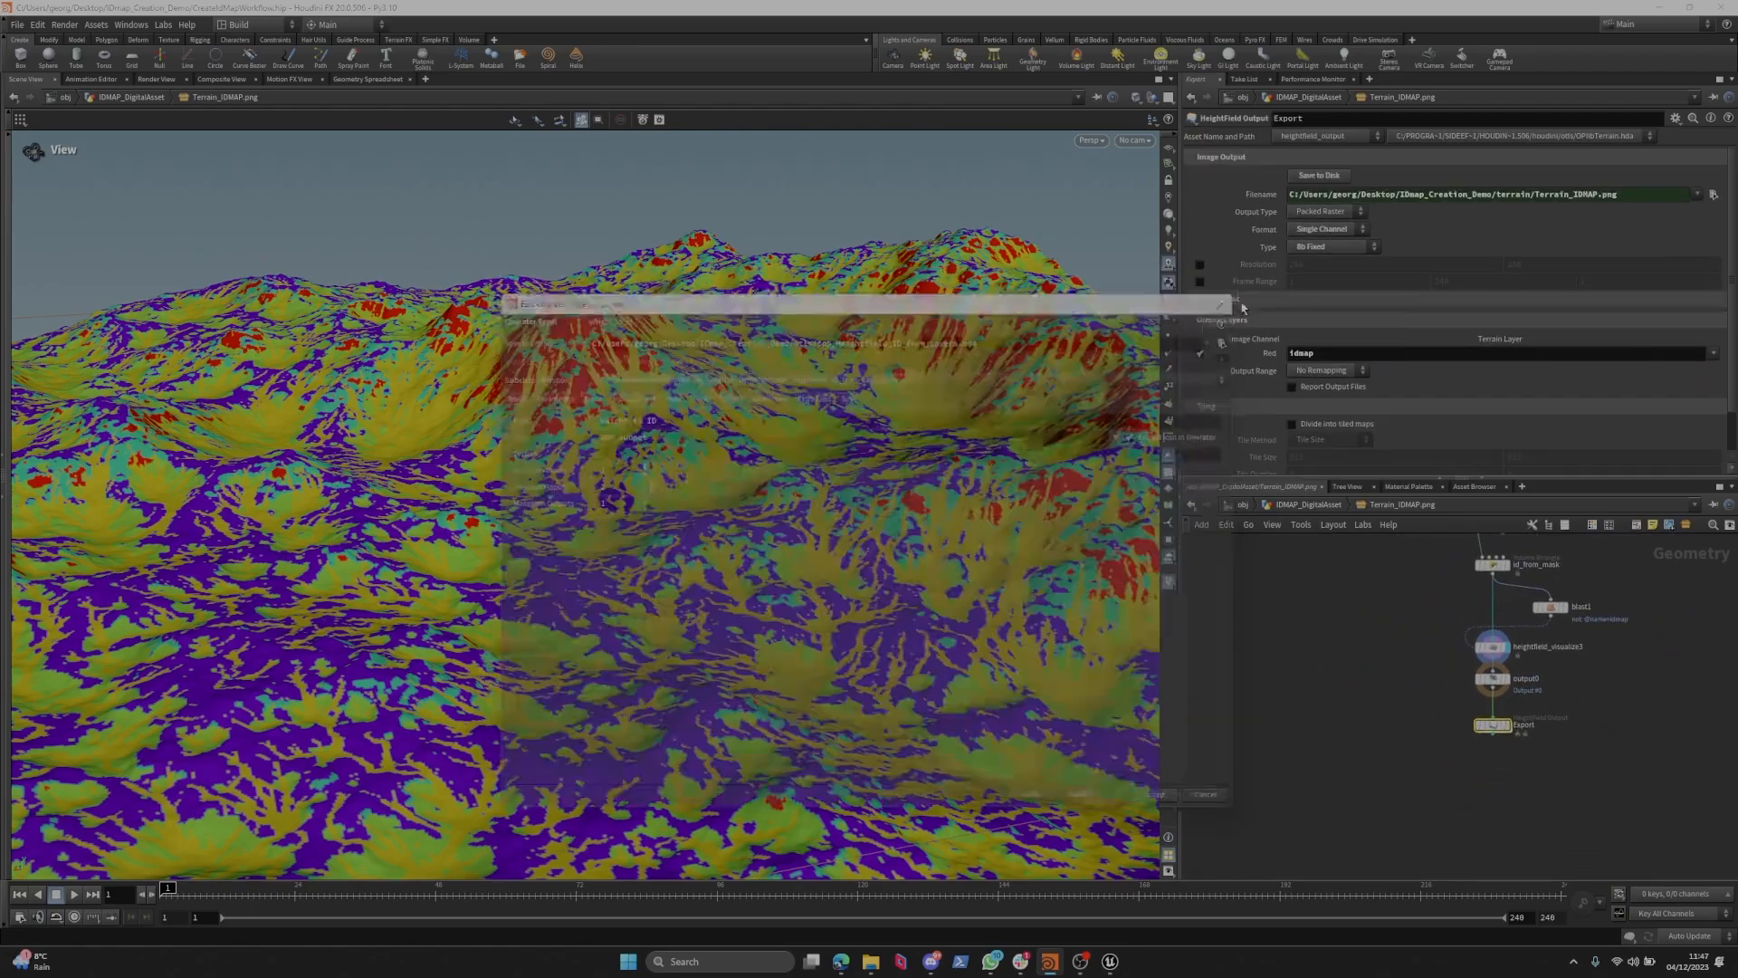
# Relock the Terrain_IDMAP.png asset to its current definition, retry saving to disk, and widen the error dialog to read the full text.
pyautogui.scroll(3, 1388, 686)
pyautogui.rightClick(1388, 687)
pyautogui.click(1542, 858)
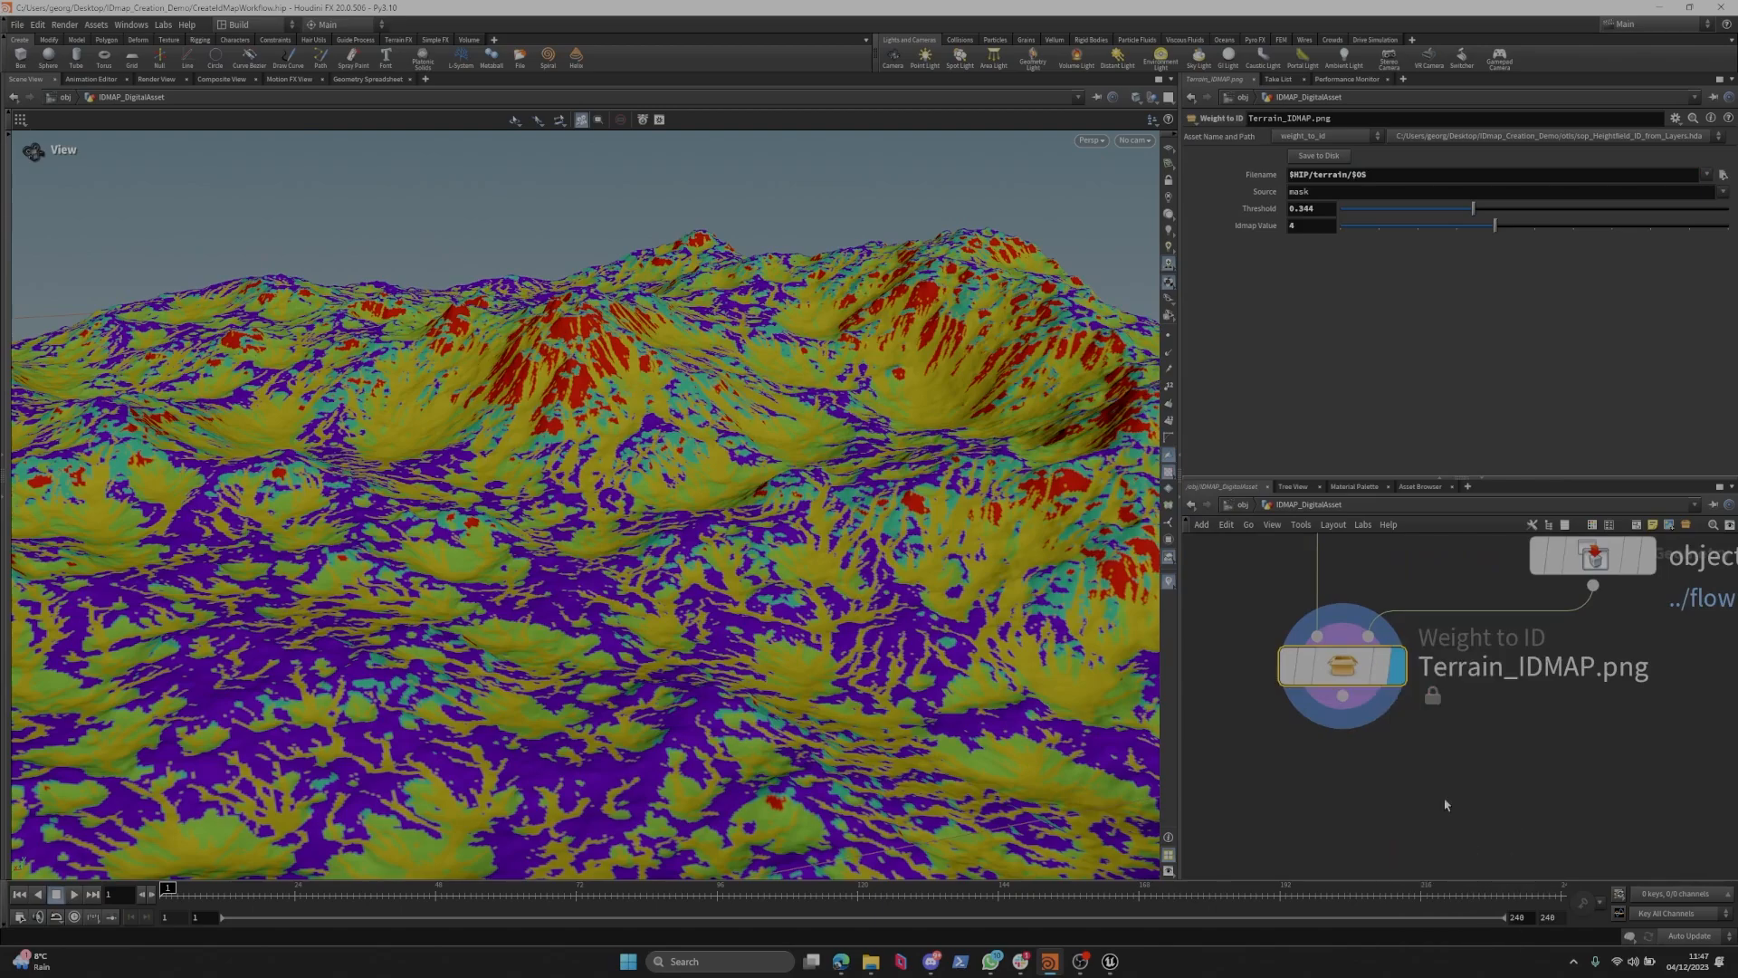
pyautogui.click(1321, 157)
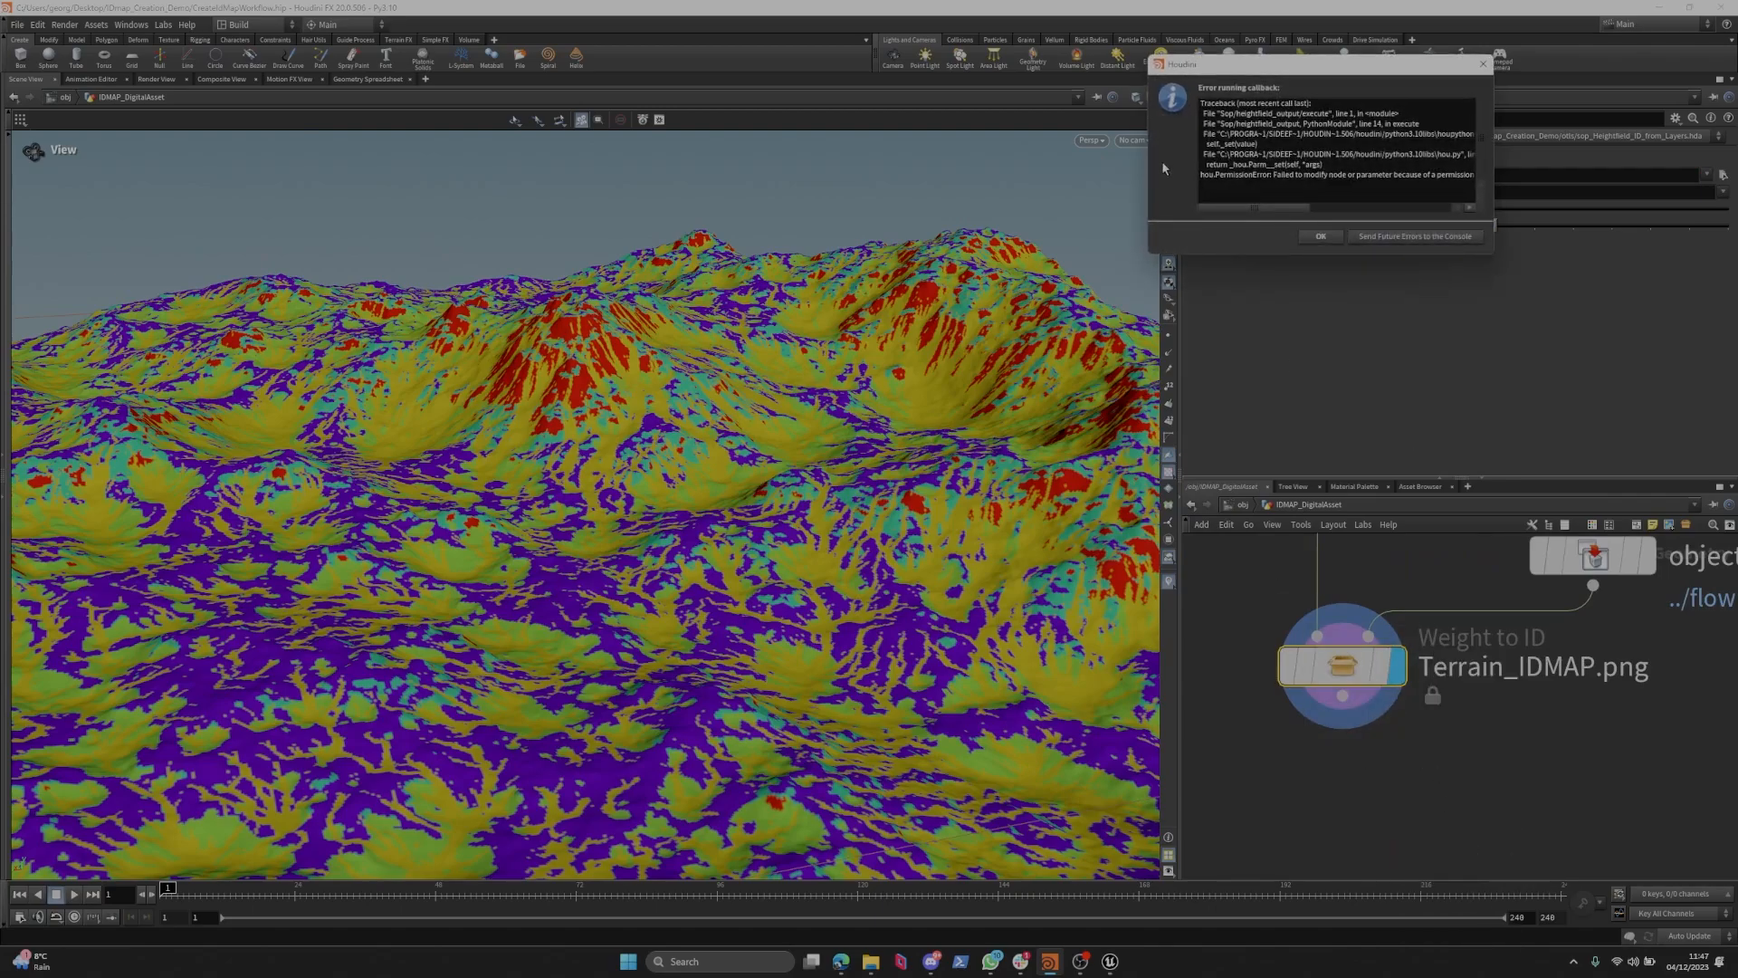
pyautogui.moveTo(1146, 164); pyautogui.dragTo(887, 172)
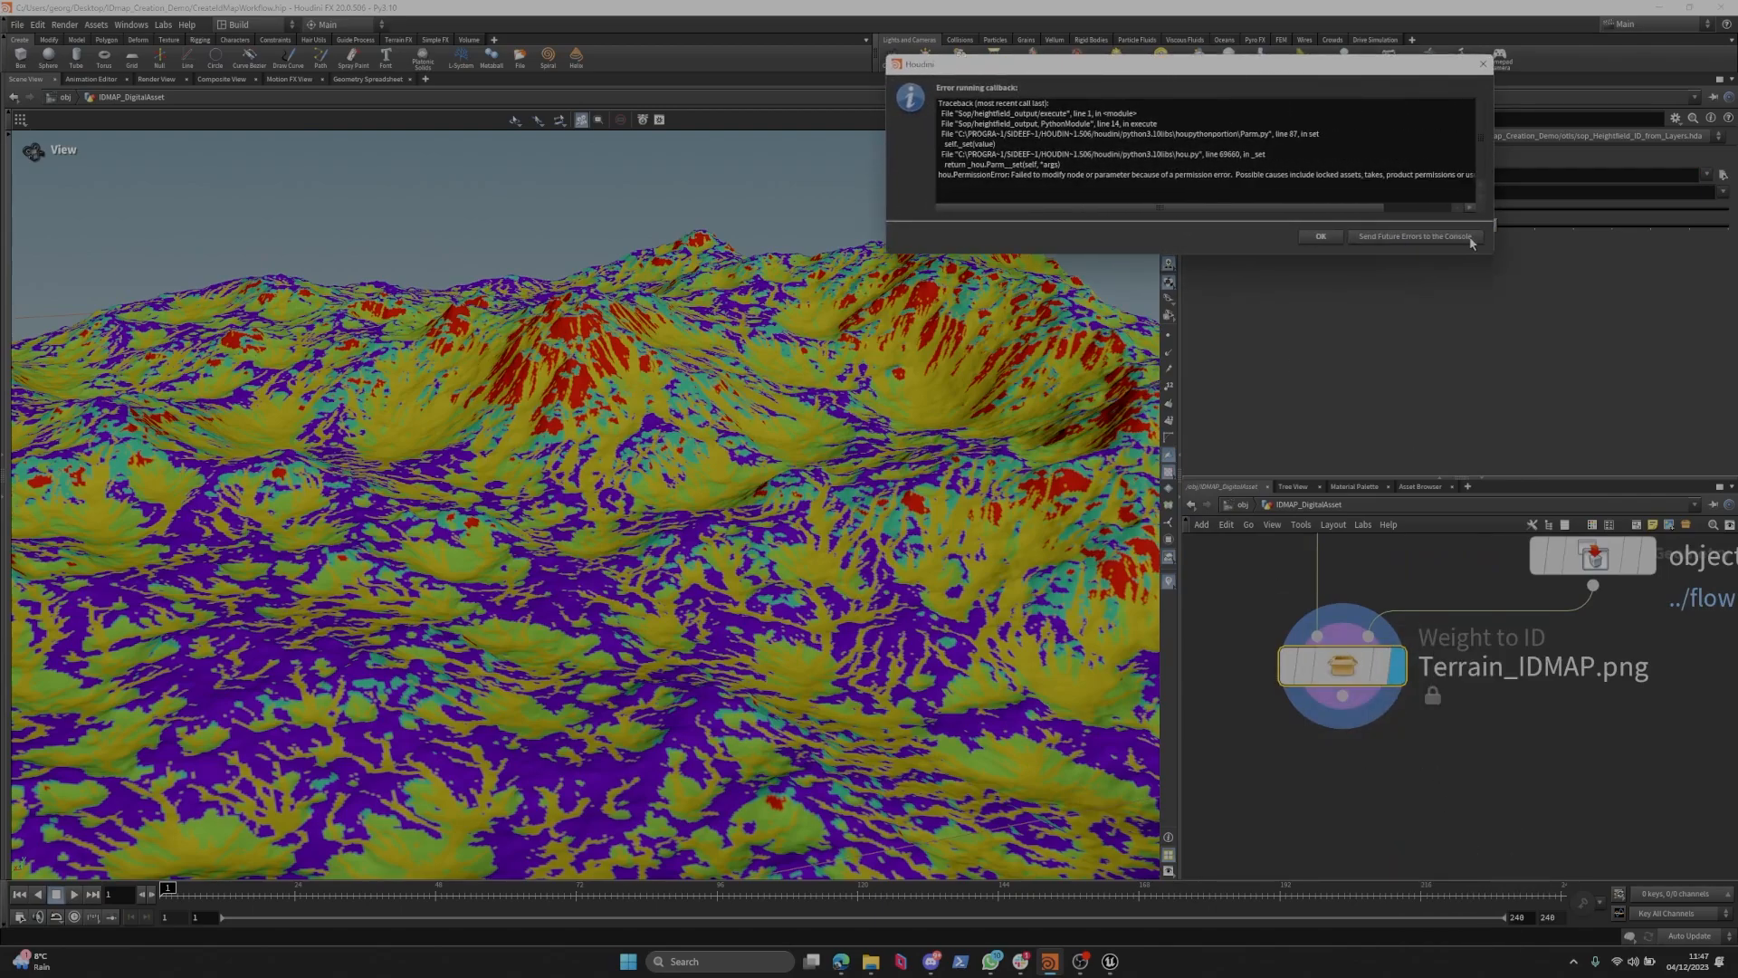
pyautogui.moveTo(1496, 184); pyautogui.dragTo(1649, 185)
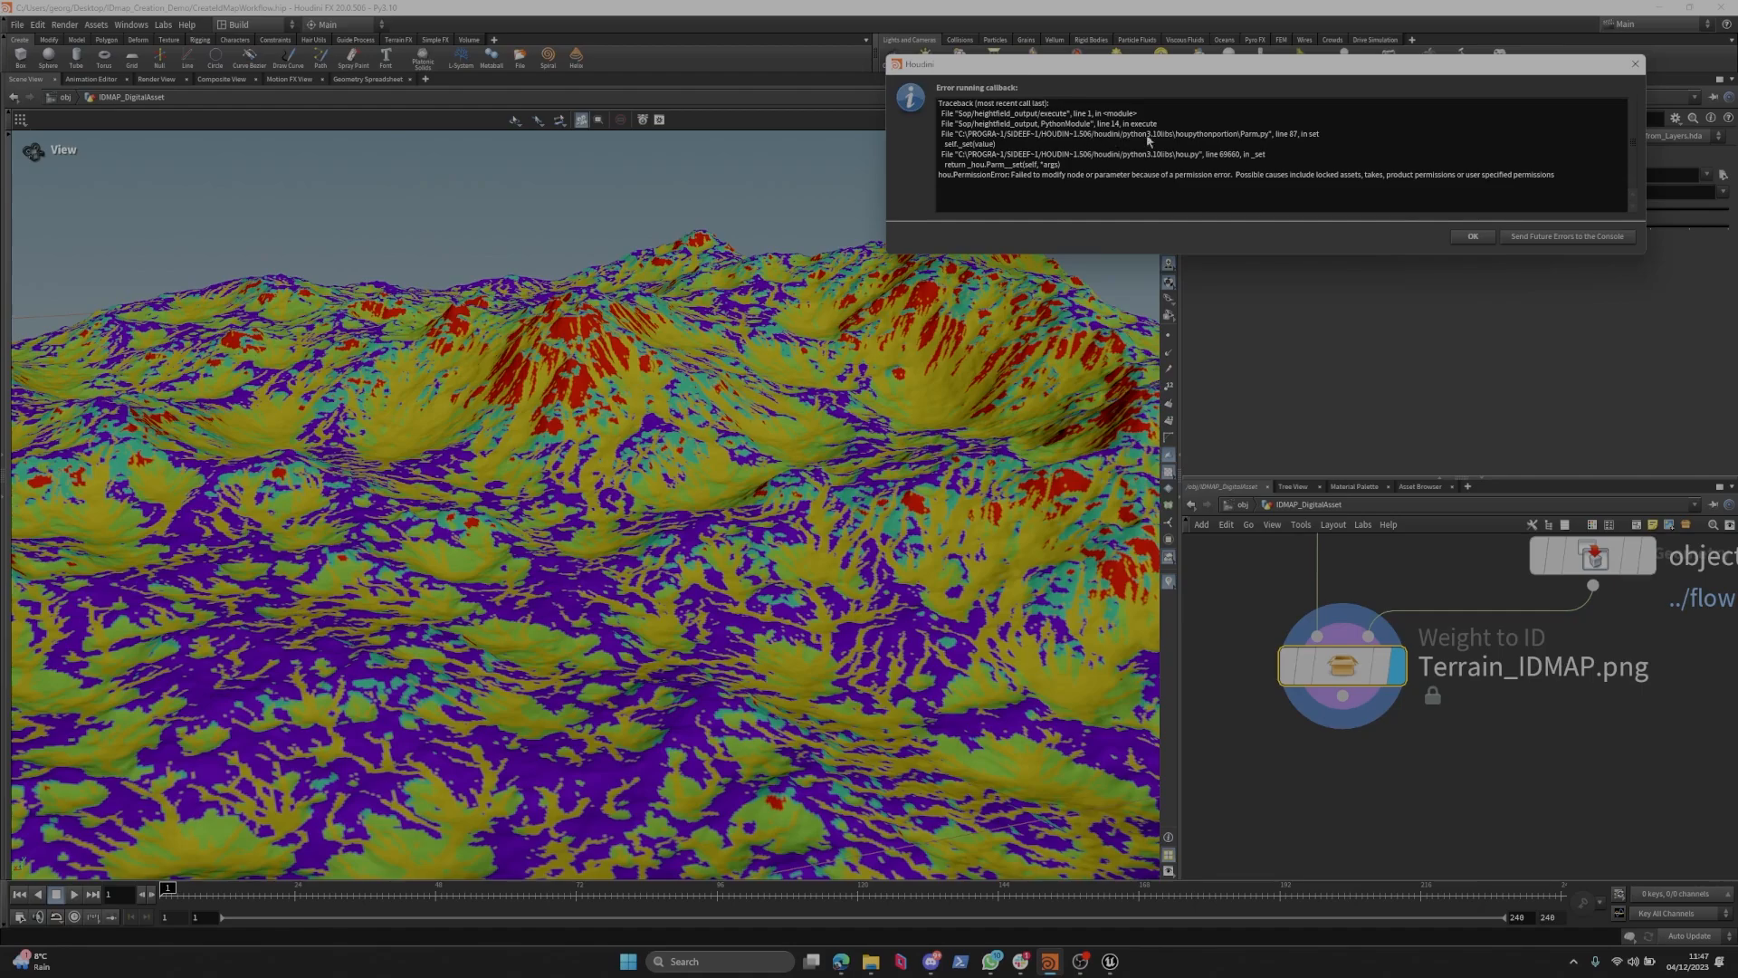
pyautogui.click(1477, 240)
# Allow editing of the Terrain_IDMAP.png asset's contents and review the output settings of its internal Export node.
pyautogui.rightClick(1342, 653)
pyautogui.click(1427, 854)
pyautogui.scroll(-1, 1362, 724)
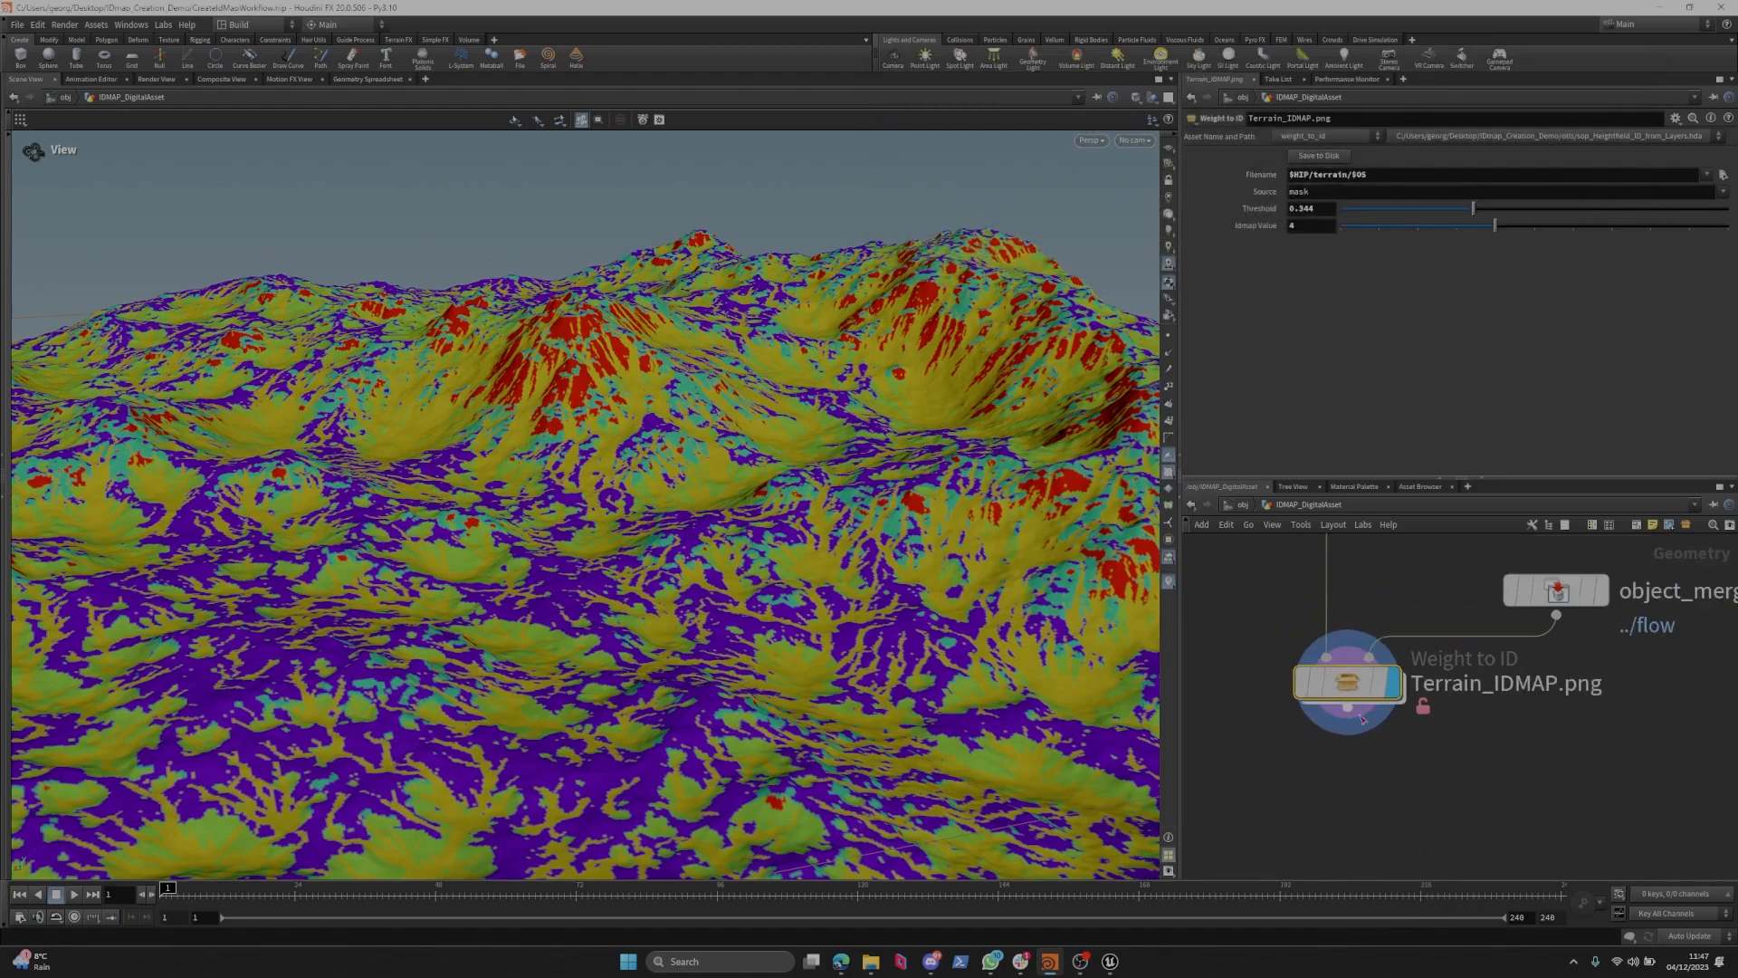
pyautogui.doubleClick(1358, 682)
pyautogui.scroll(3, 1546, 709)
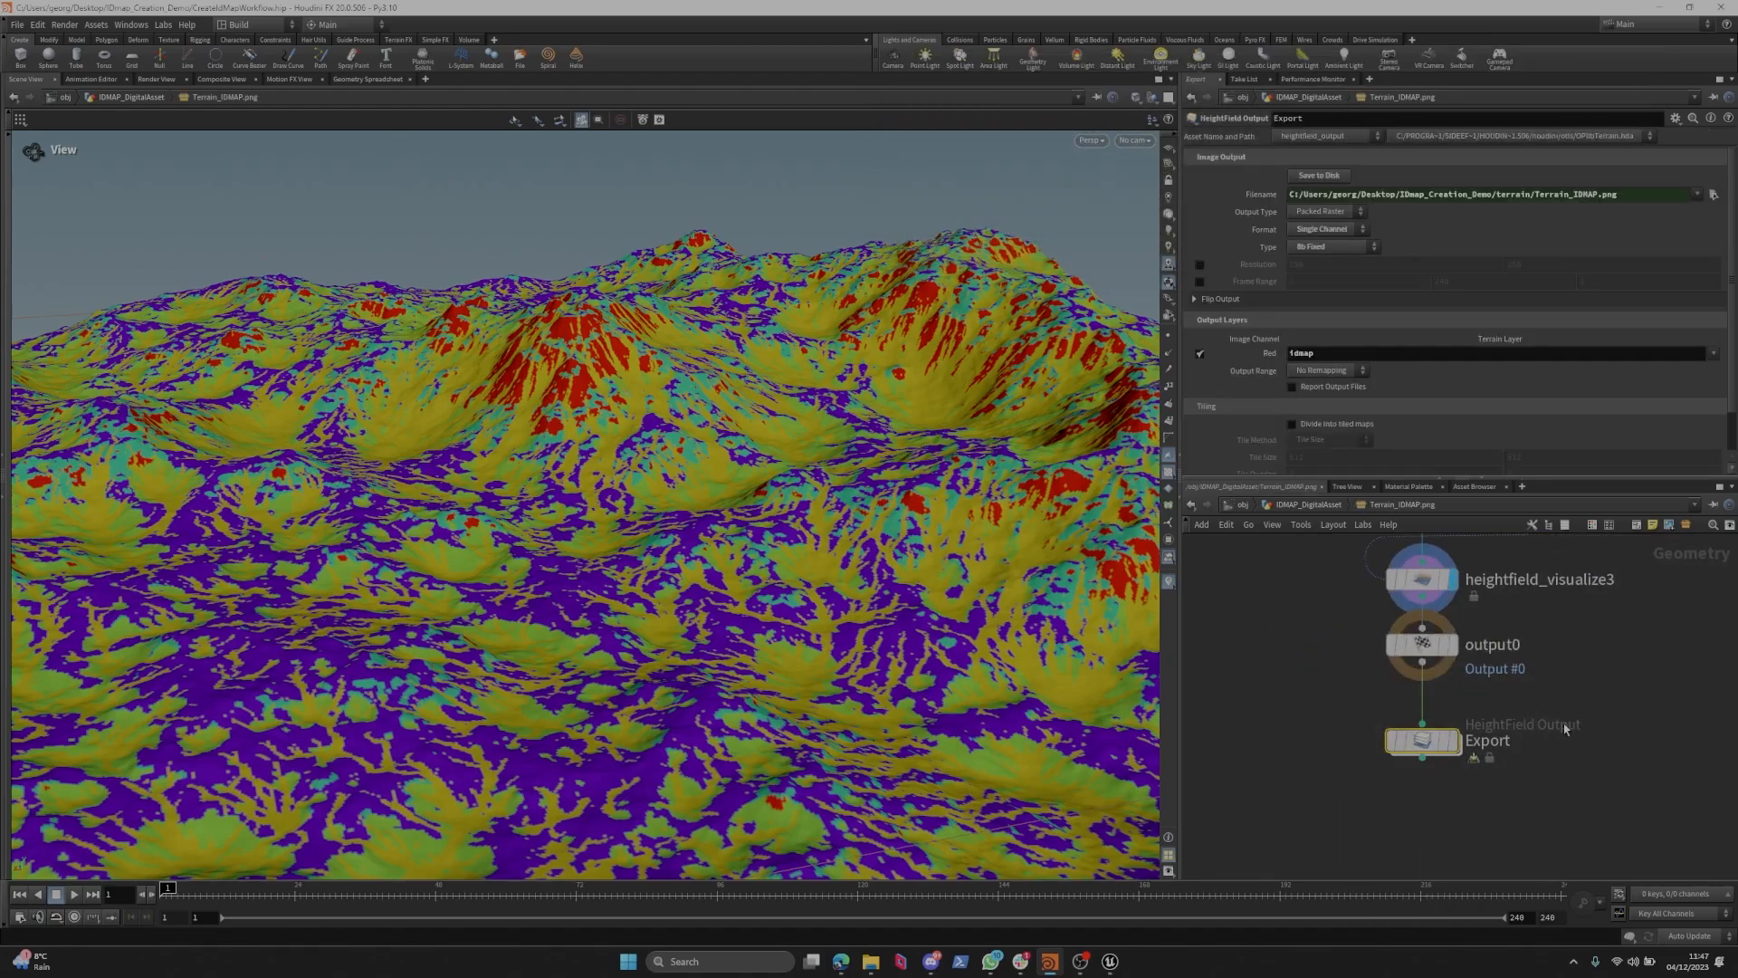
pyautogui.scroll(-3, 1565, 728)
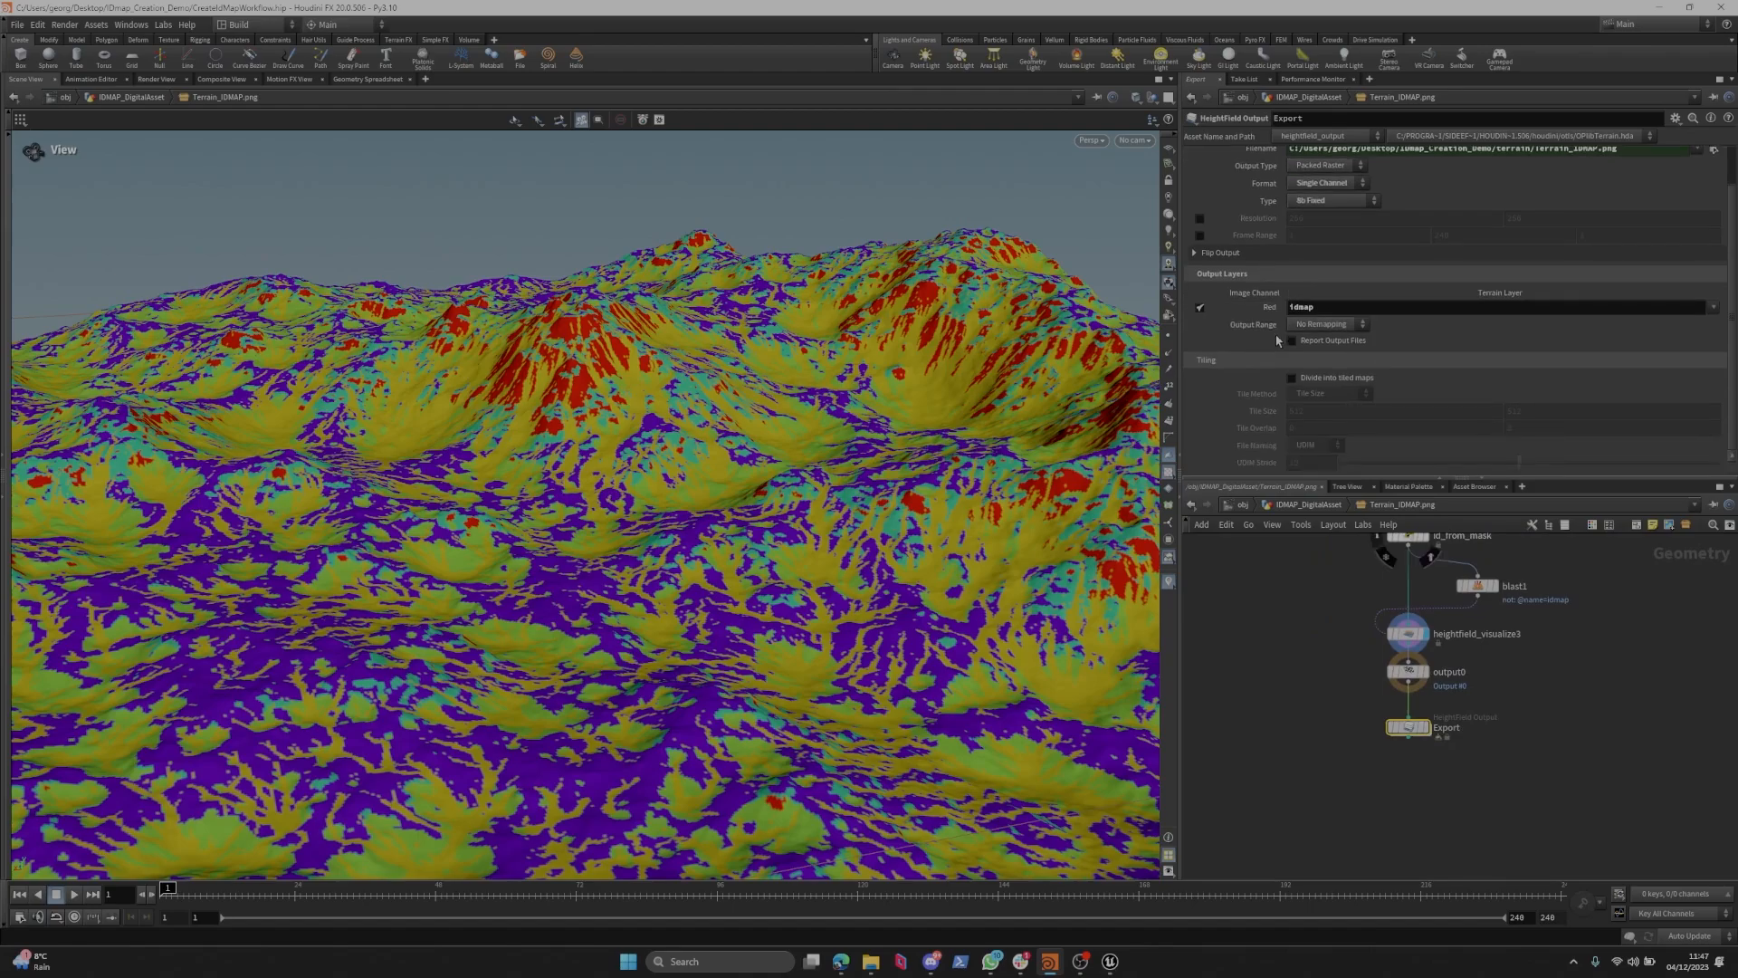
pyautogui.scroll(-2, 1289, 320)
pyautogui.press('u')
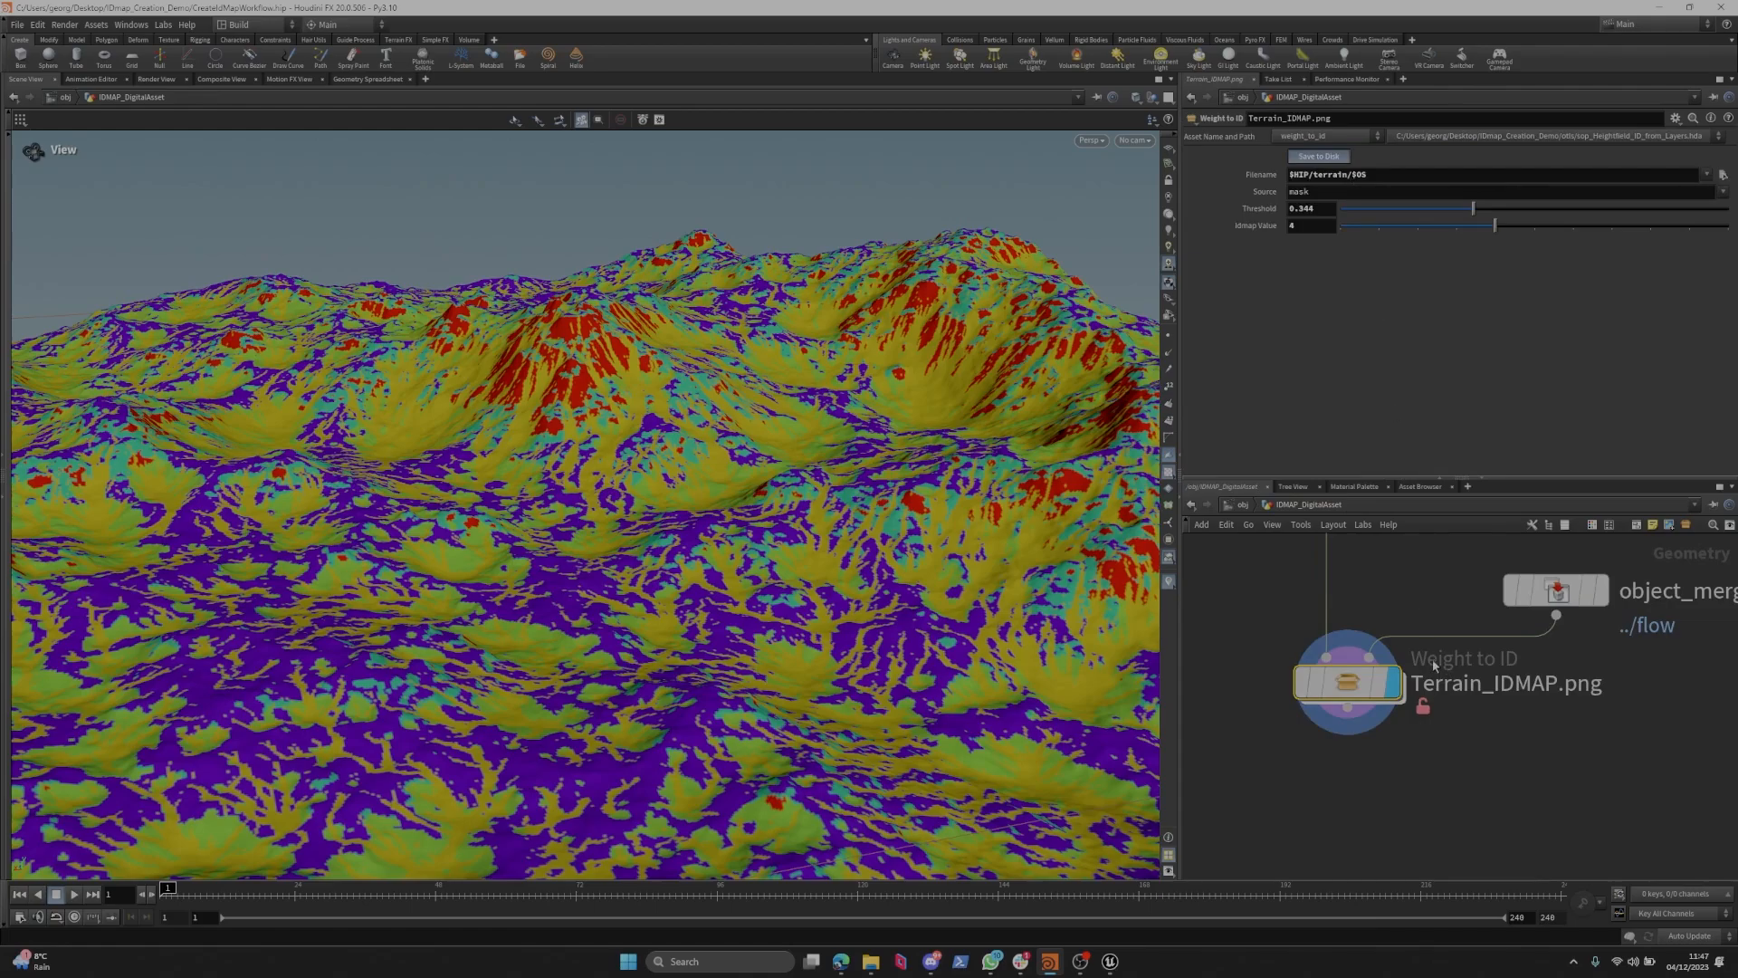
pyautogui.scroll(-1, 1433, 665)
pyautogui.moveTo(1463, 788); pyautogui.dragTo(1463, 717, button='middle')
pyautogui.scroll(2, 1463, 718)
pyautogui.moveTo(1326, 585); pyautogui.dragTo(1350, 744, button='middle')
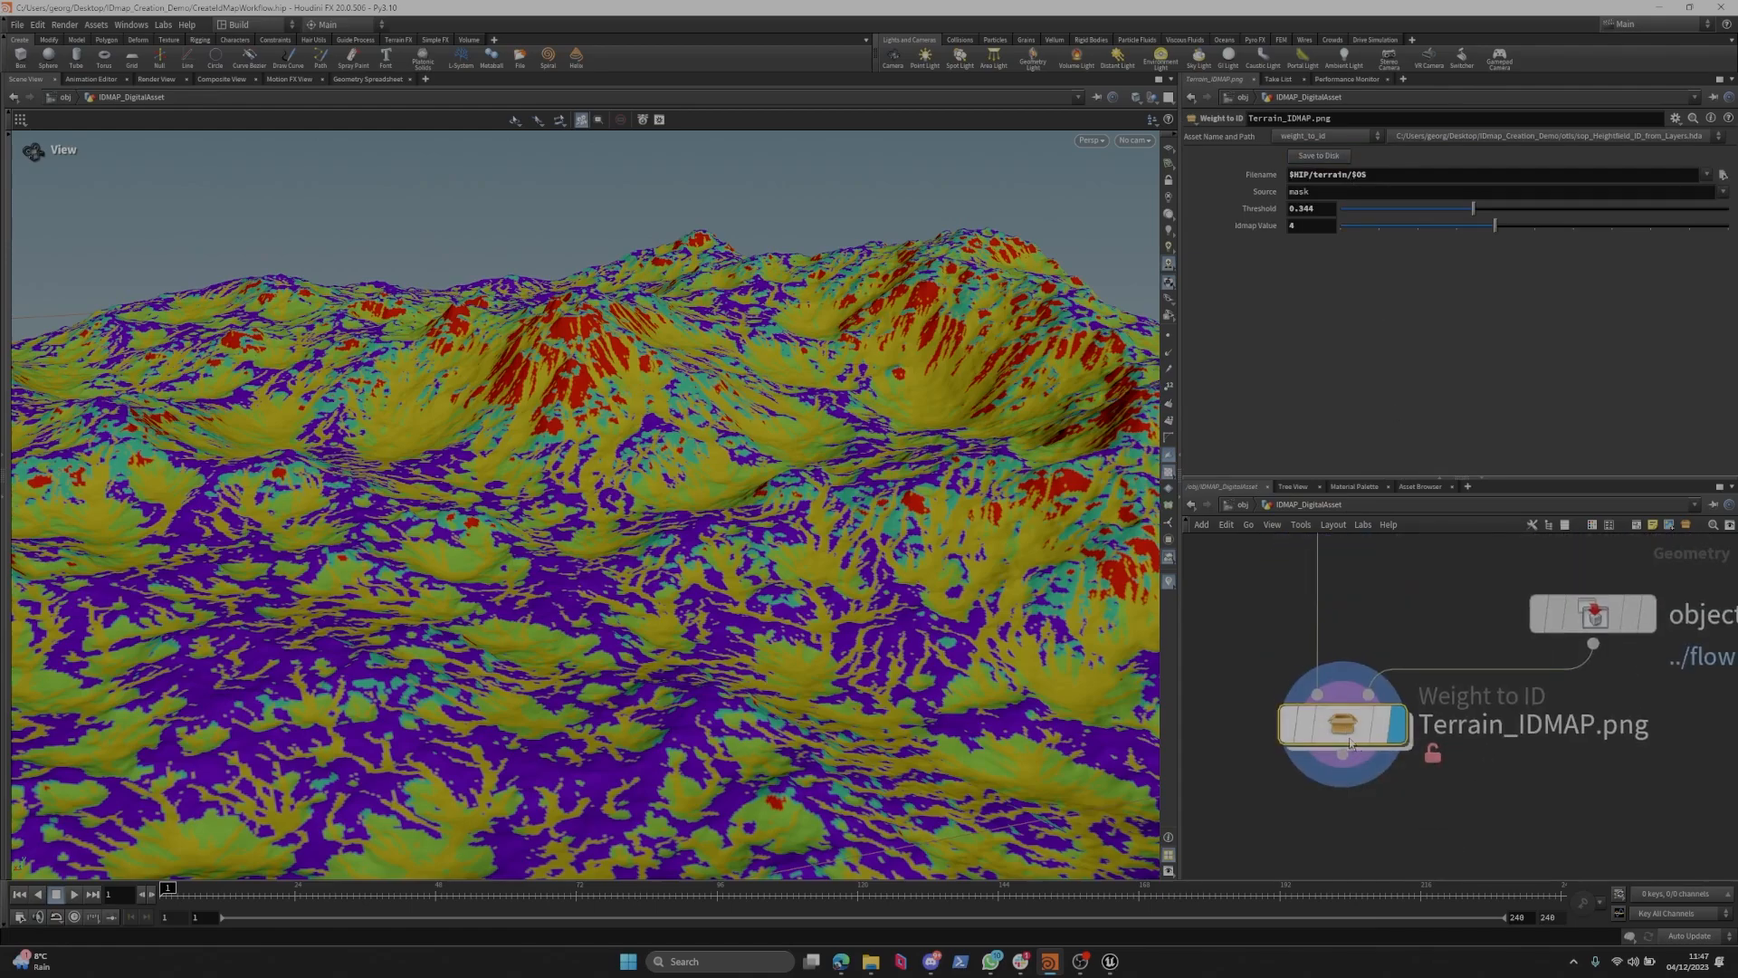
pyautogui.doubleClick(1350, 743)
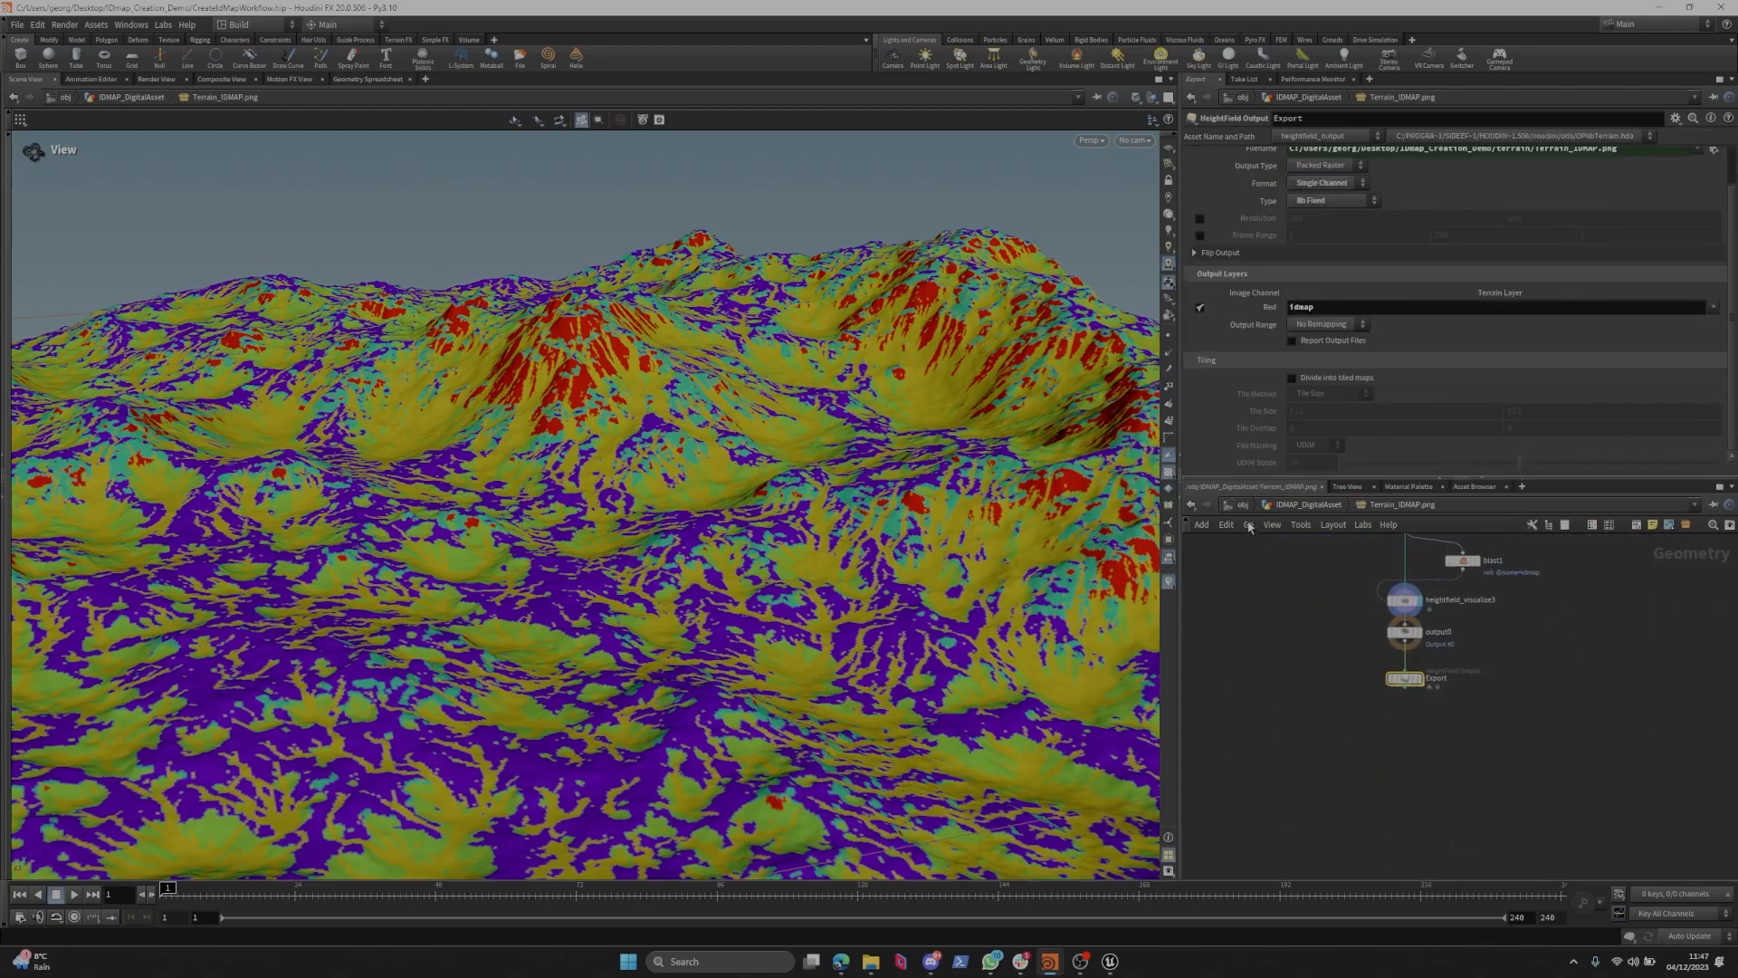
pyautogui.press('u')
# In the Weight to ID asset's type properties, set Editable Nodes to Export and apply the change.
pyautogui.rightClick(1338, 725)
pyautogui.click(1404, 940)
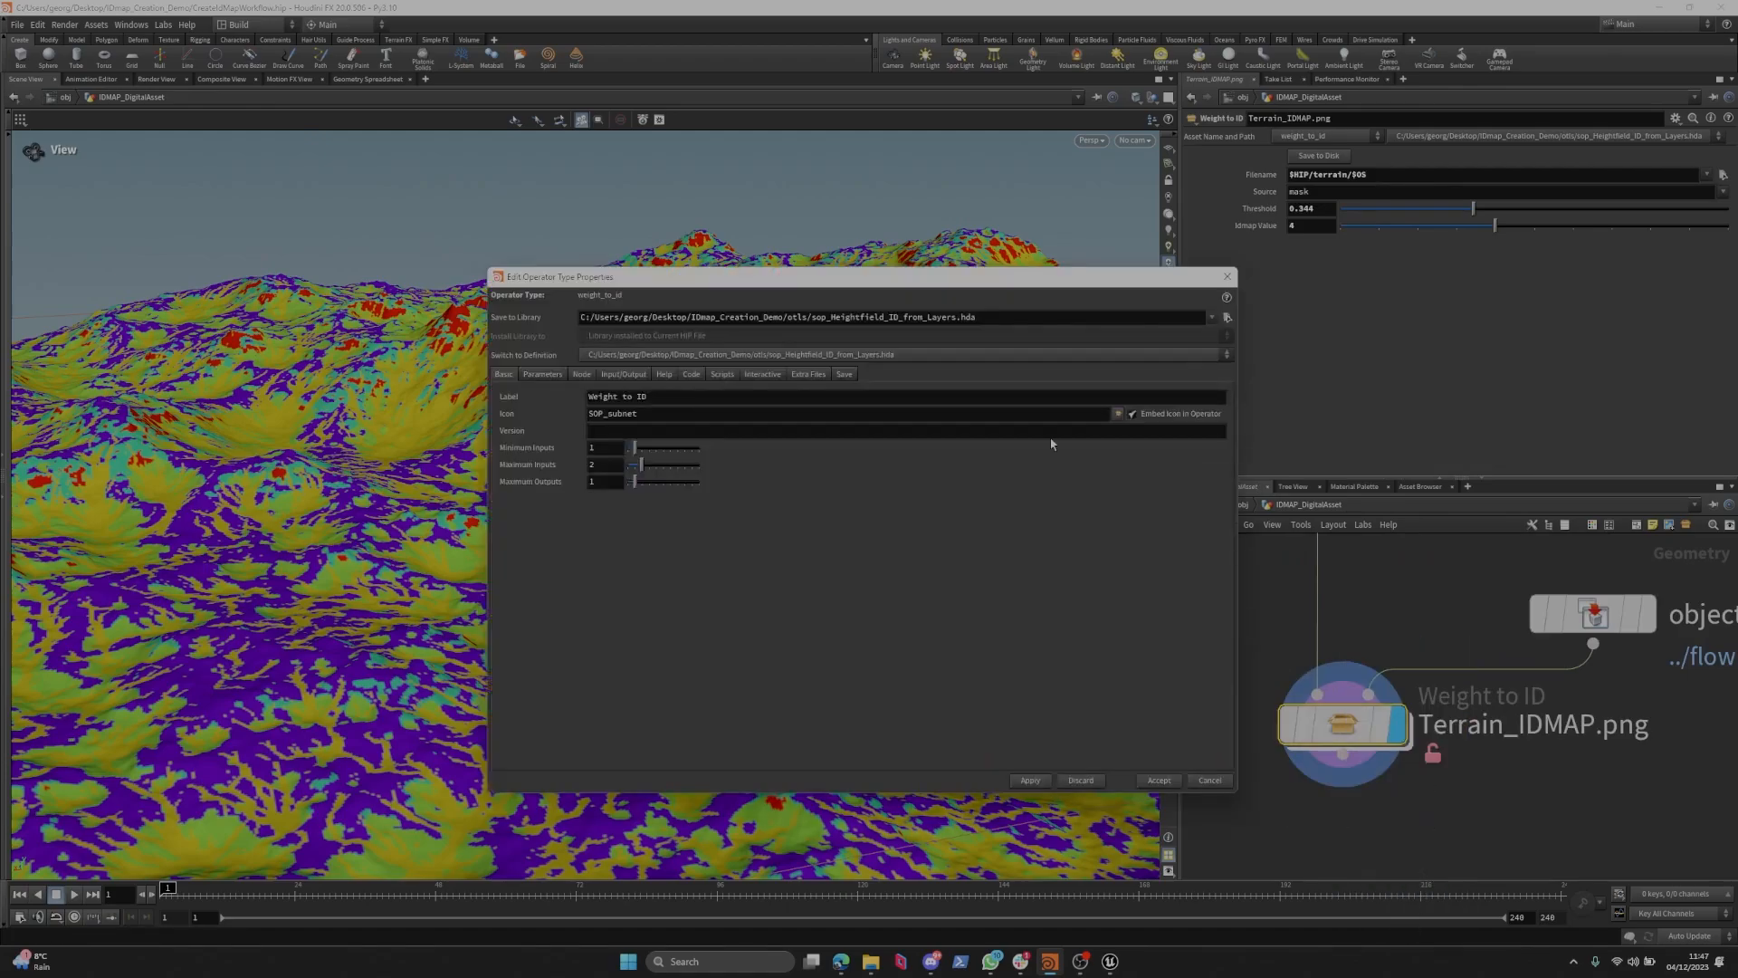
pyautogui.click(542, 374)
pyautogui.click(584, 374)
pyautogui.moveTo(652, 276); pyautogui.dragTo(520, 245)
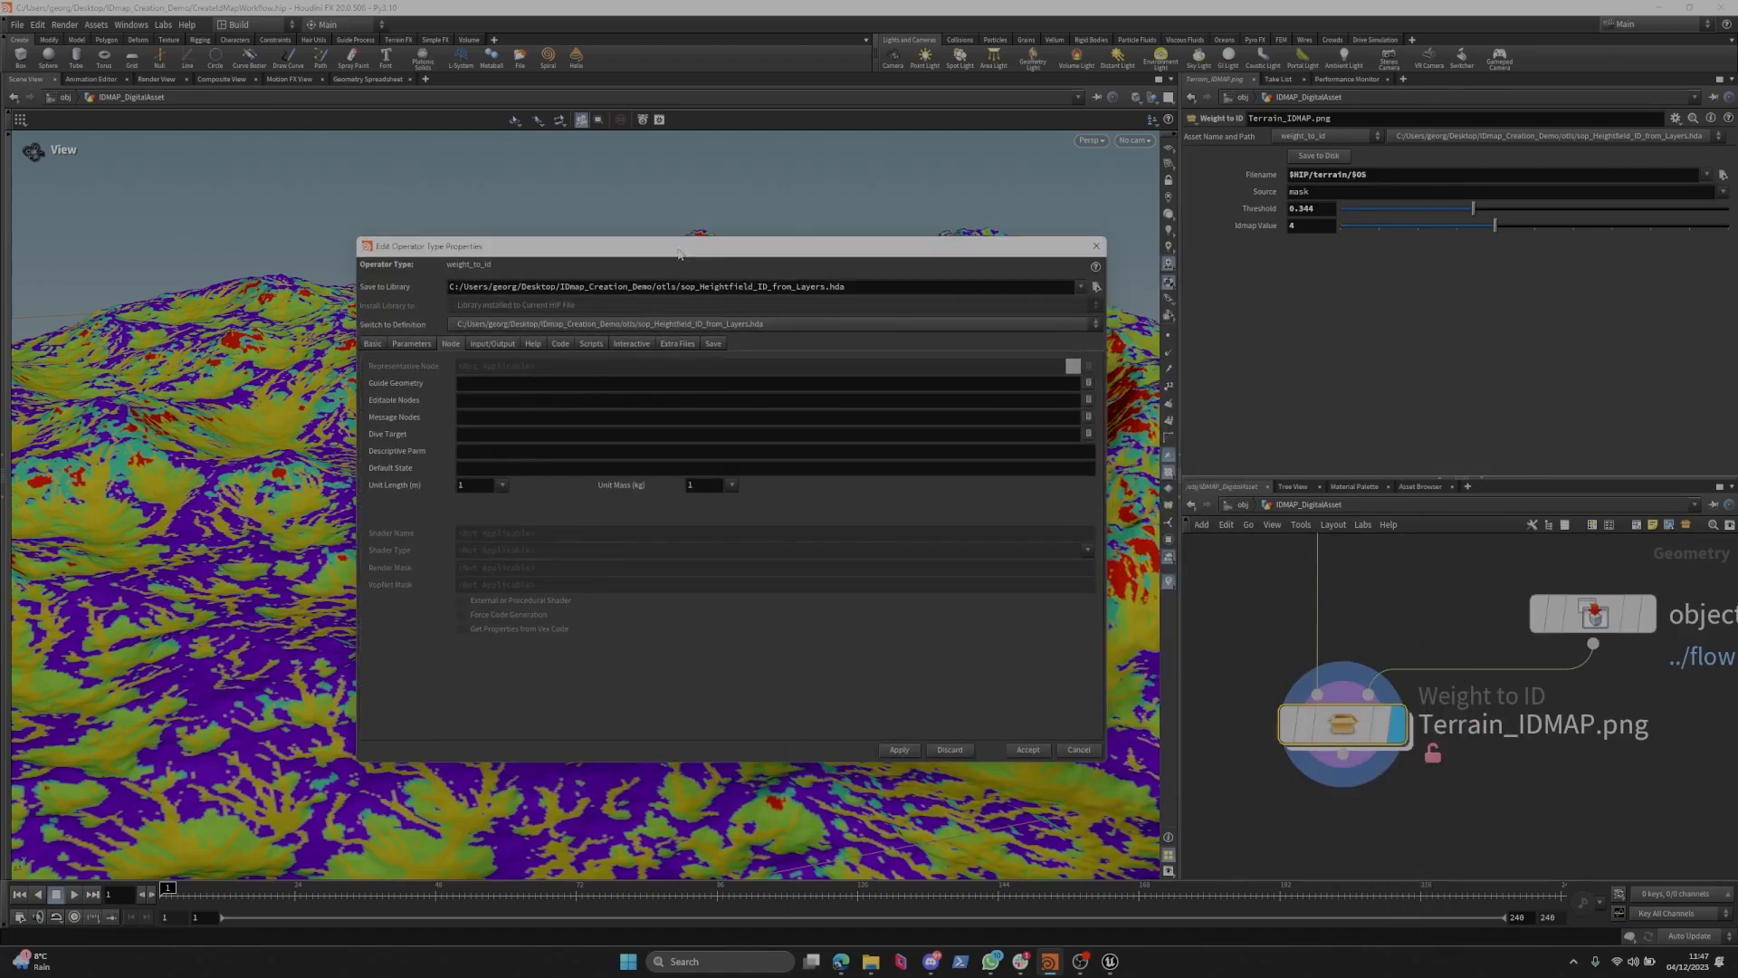
pyautogui.doubleClick(1342, 724)
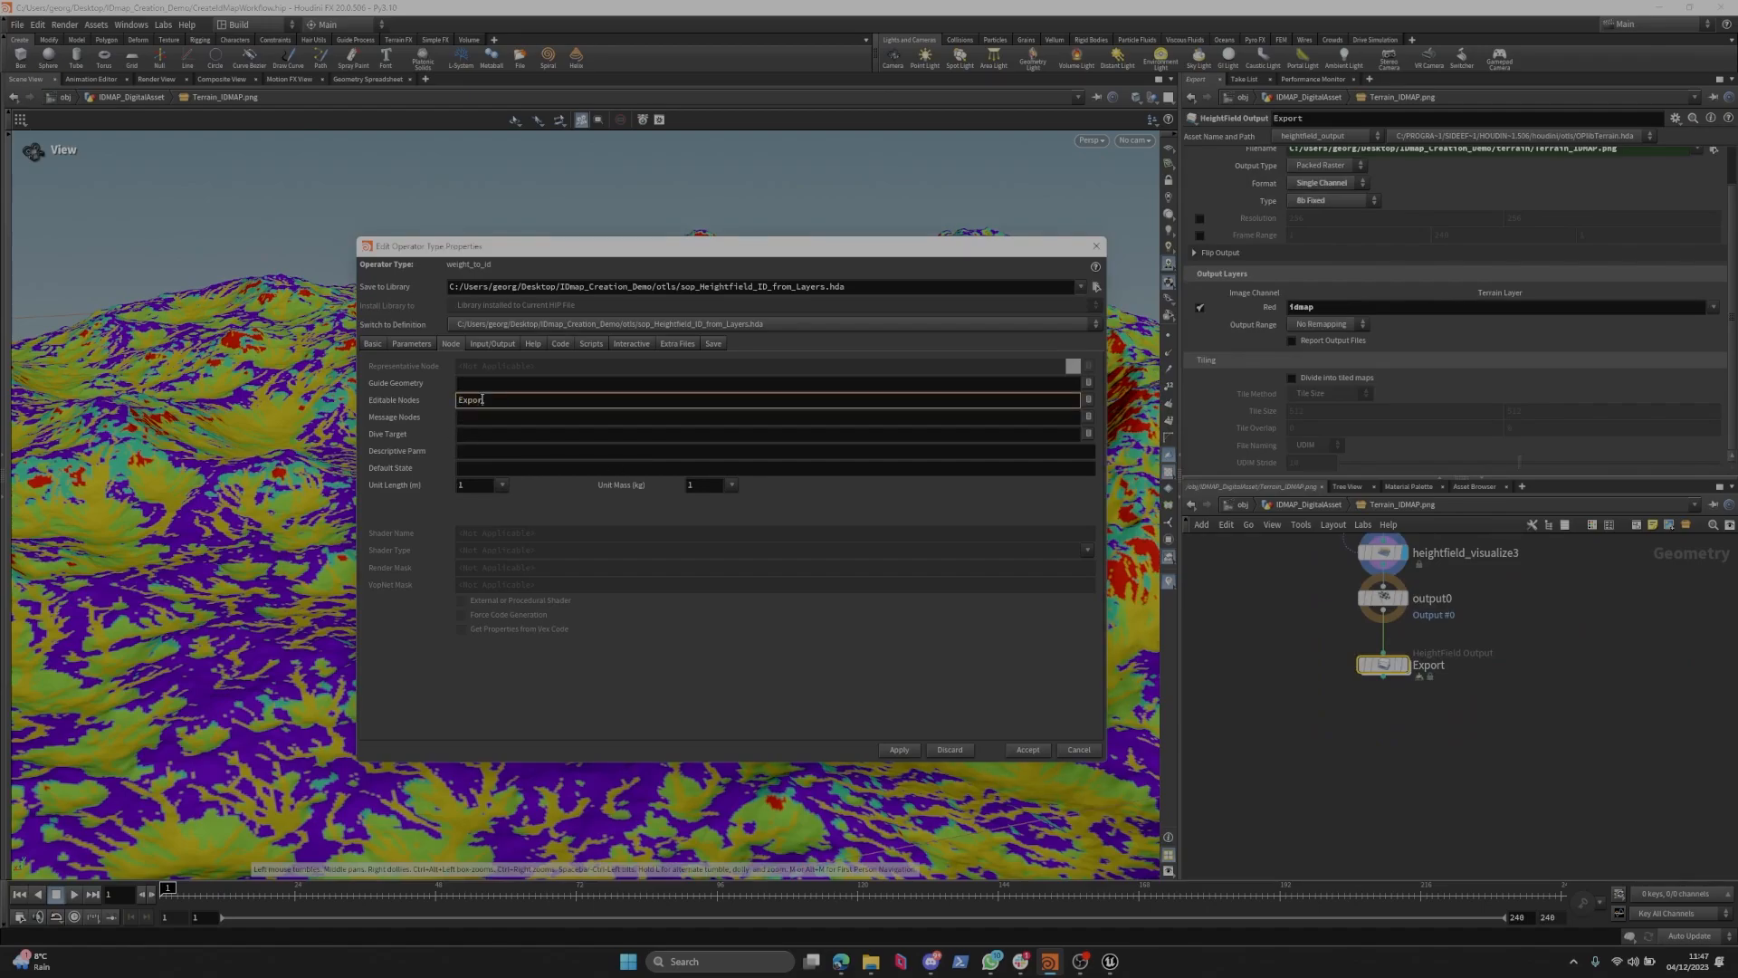
pyautogui.click(900, 750)
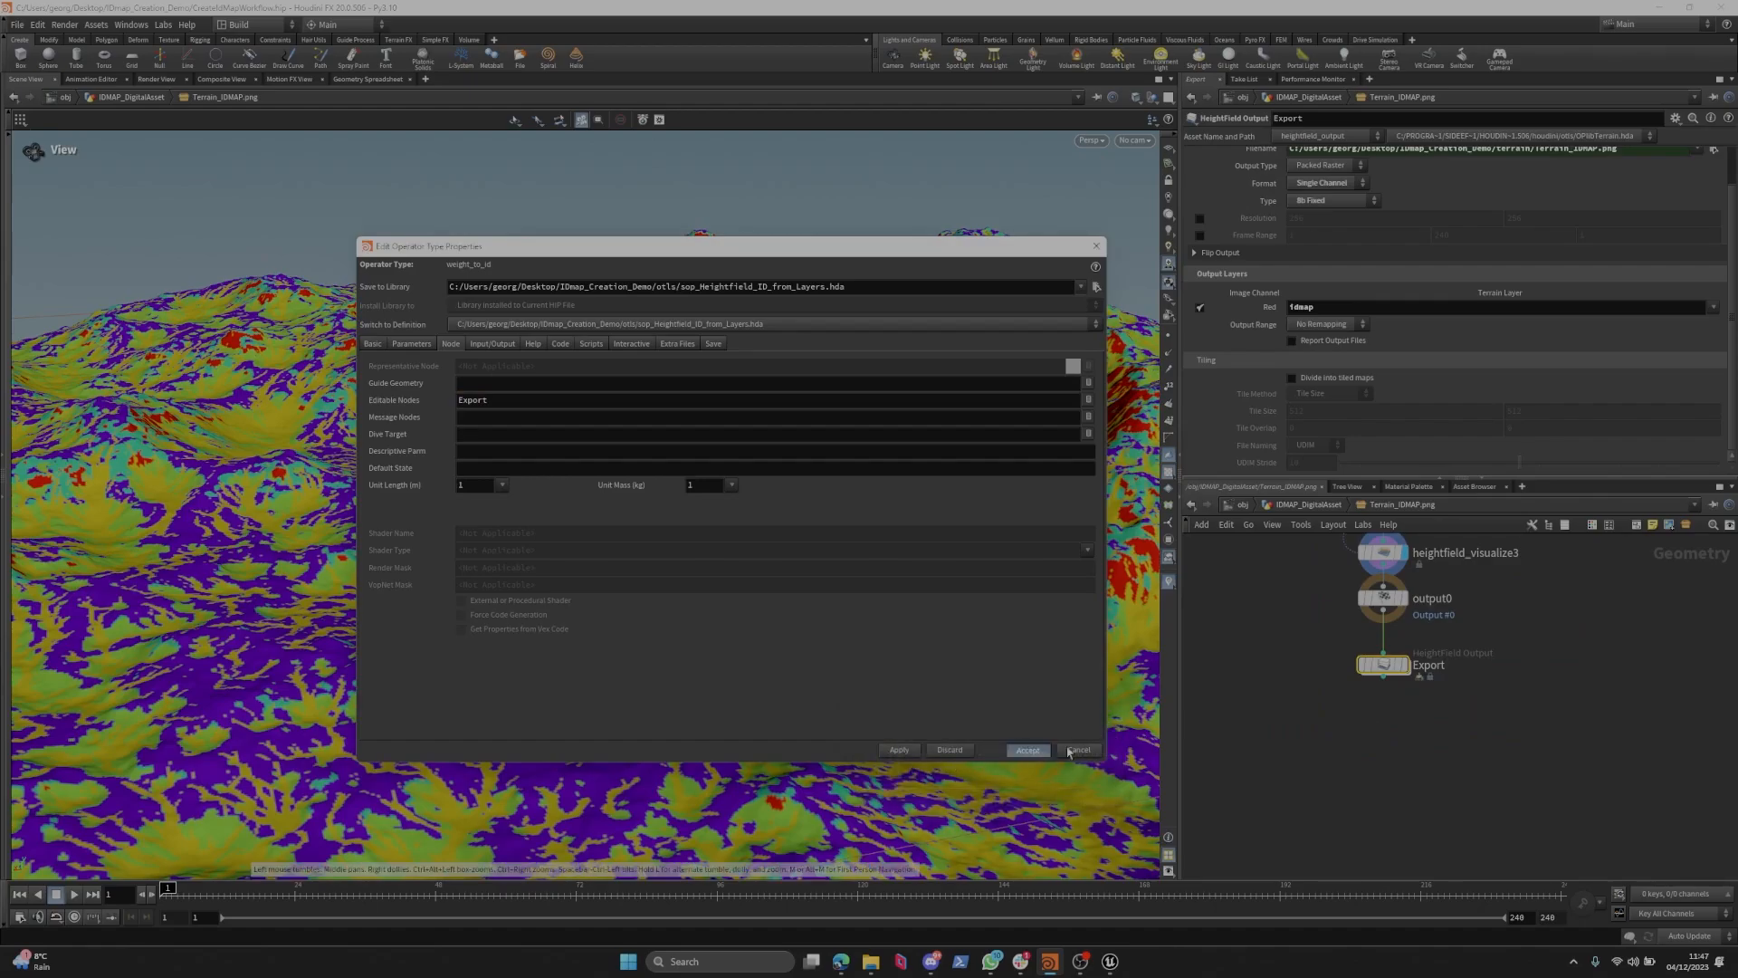
pyautogui.click(1075, 749)
# Return to the IDMAP_DigitalAsset network and relock the Terrain_IDMAP.png asset to its current definition.
pyautogui.rightClick(1321, 642)
pyautogui.press('Escape')
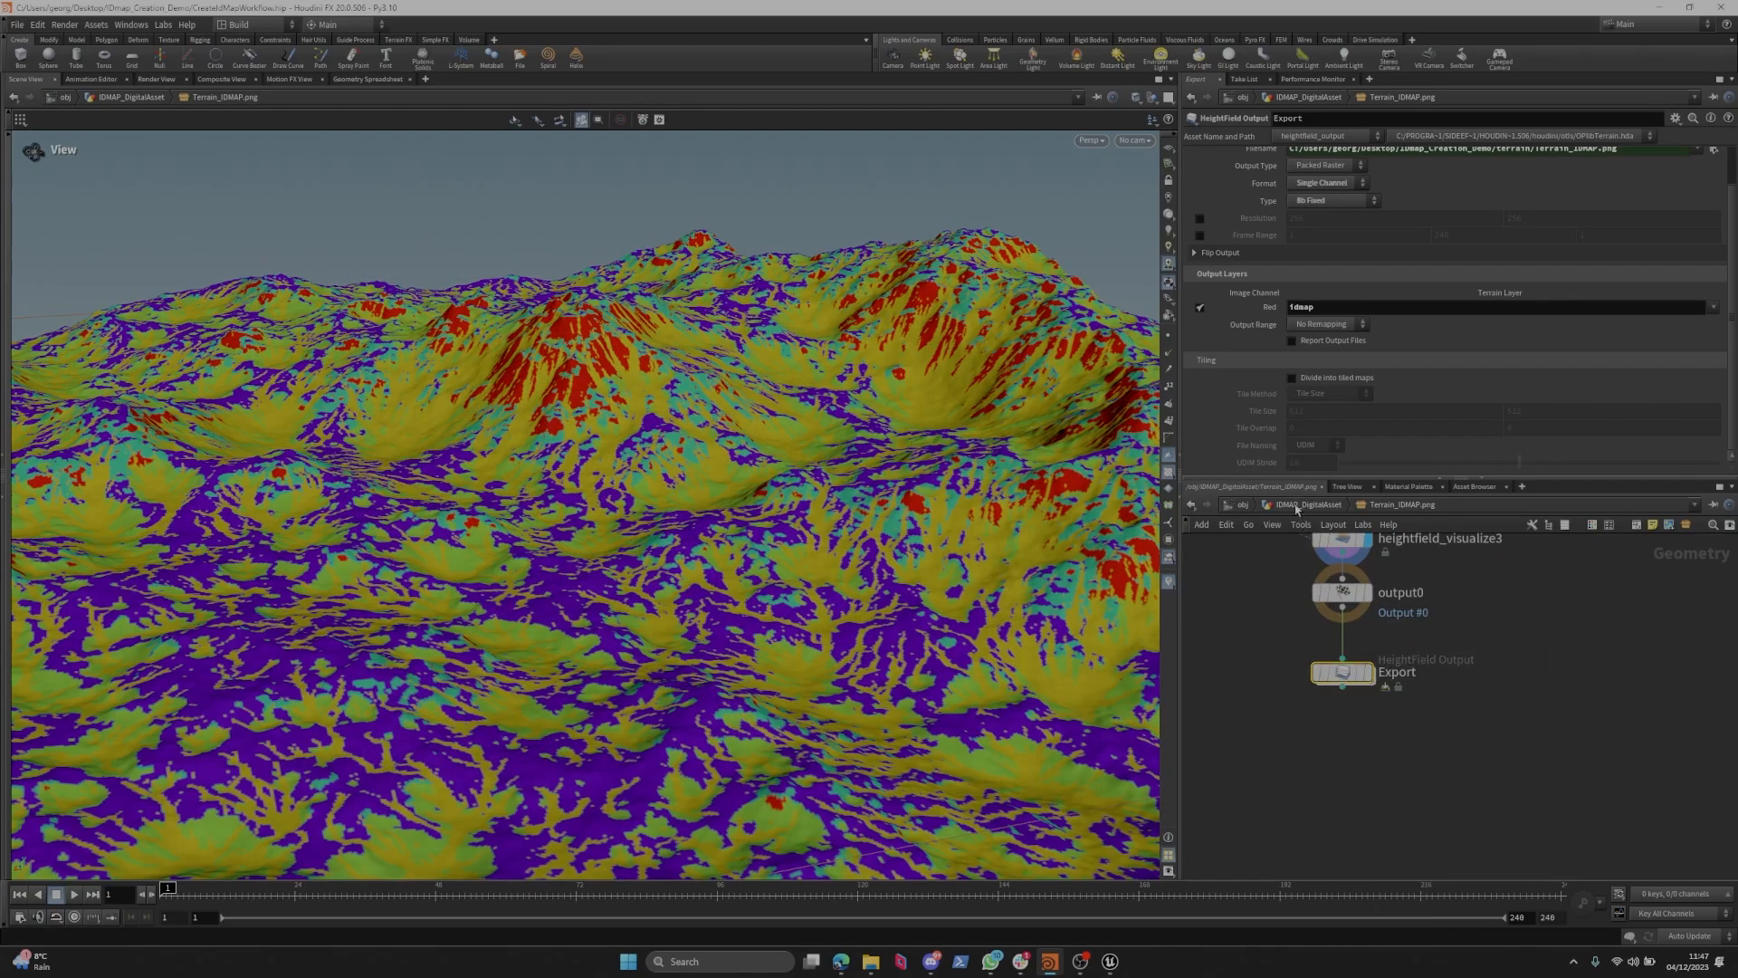
pyautogui.click(1309, 505)
pyautogui.rightClick(1378, 724)
pyautogui.click(1457, 846)
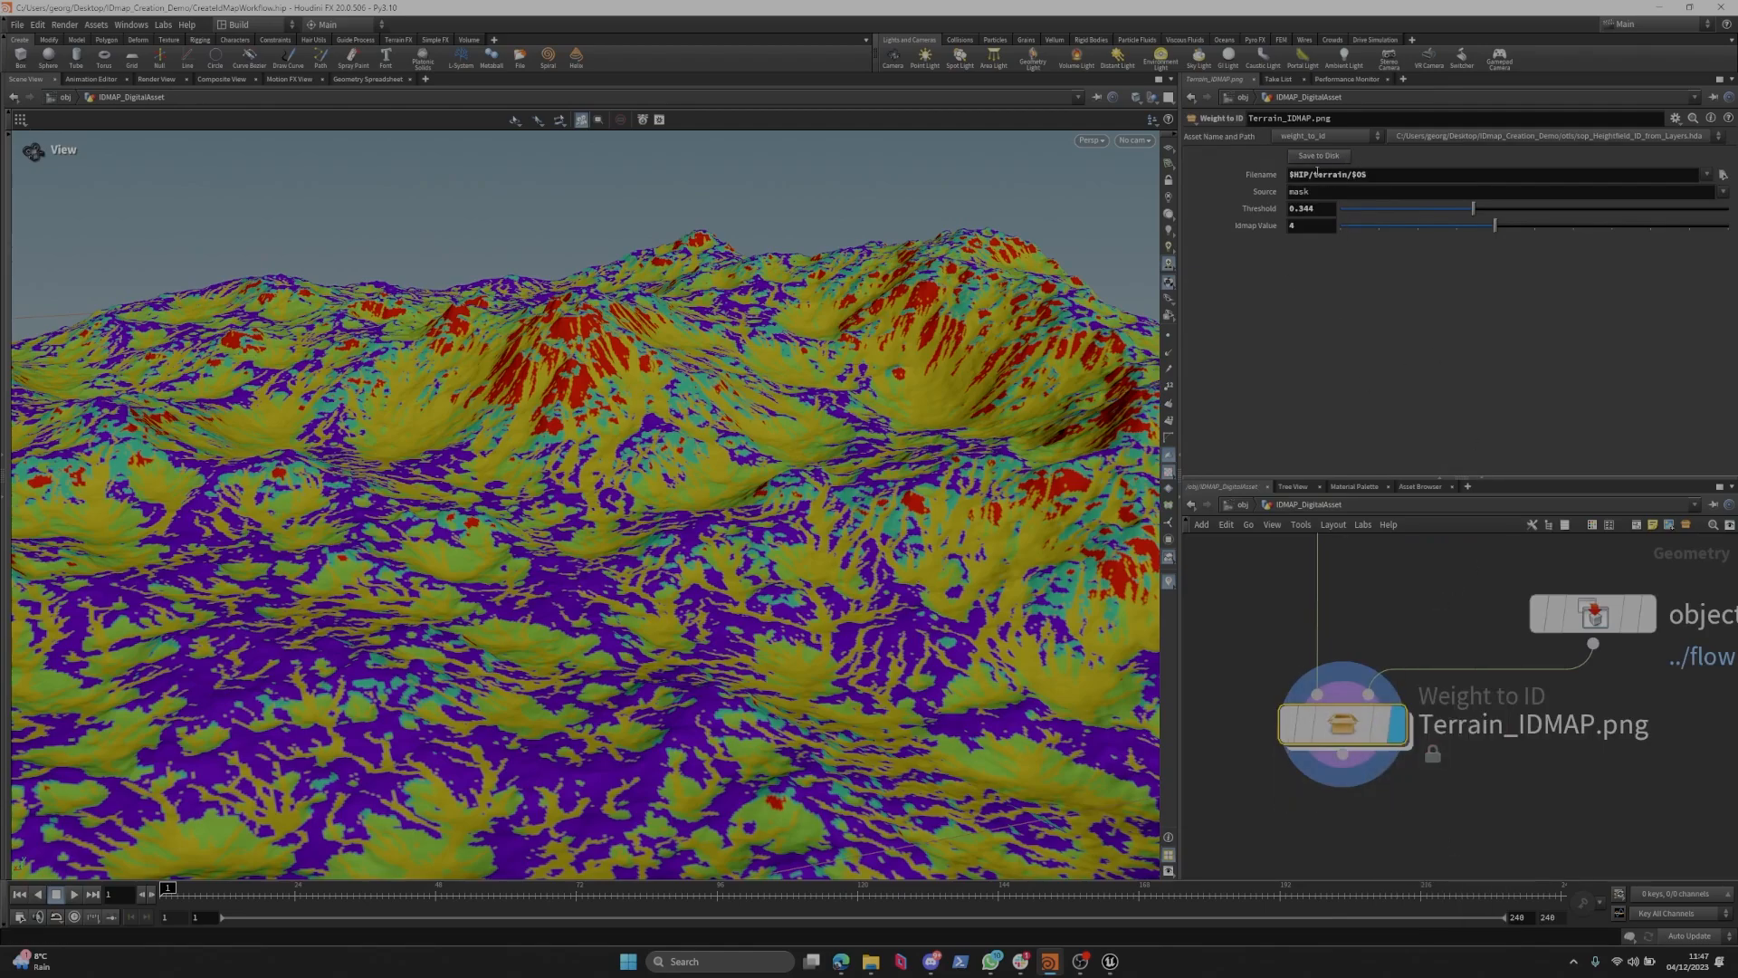
# Display the object_merge heightfield in the IDMAP_DigitalAsset network and select the IDMAP_Terrain.bgeo.sc File Cache to review its save settings.
pyautogui.scroll(-5, 1342, 579)
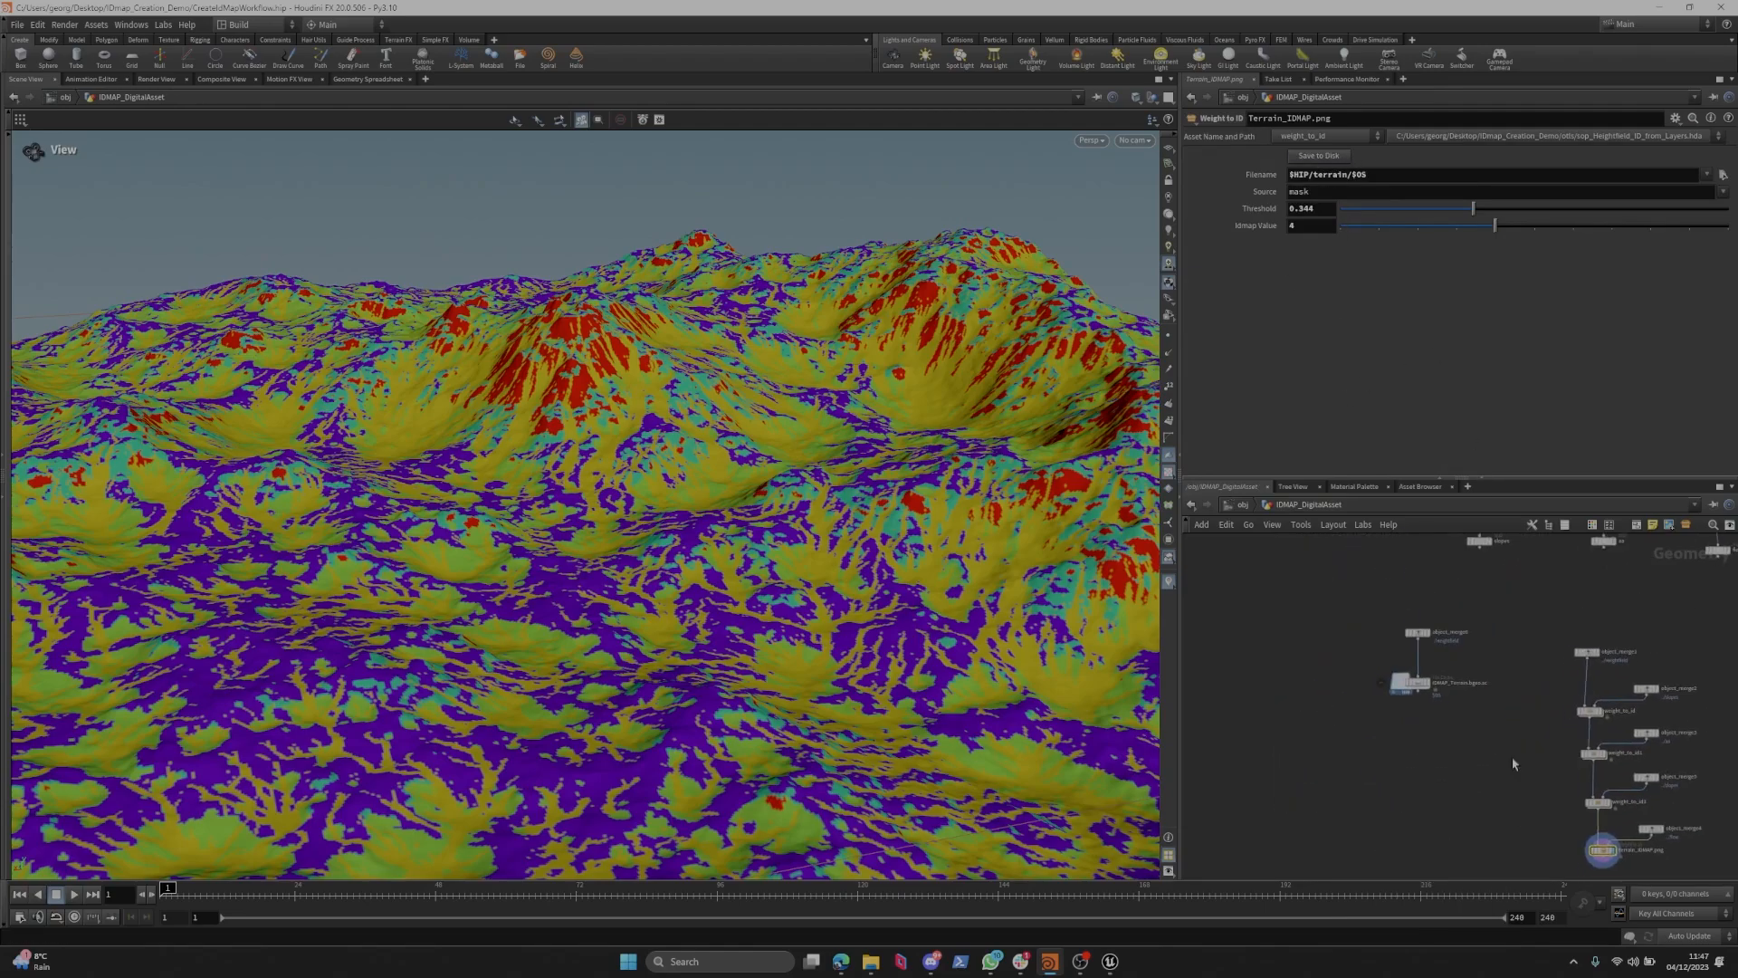
pyautogui.scroll(2, 1393, 596)
pyautogui.click(1385, 587)
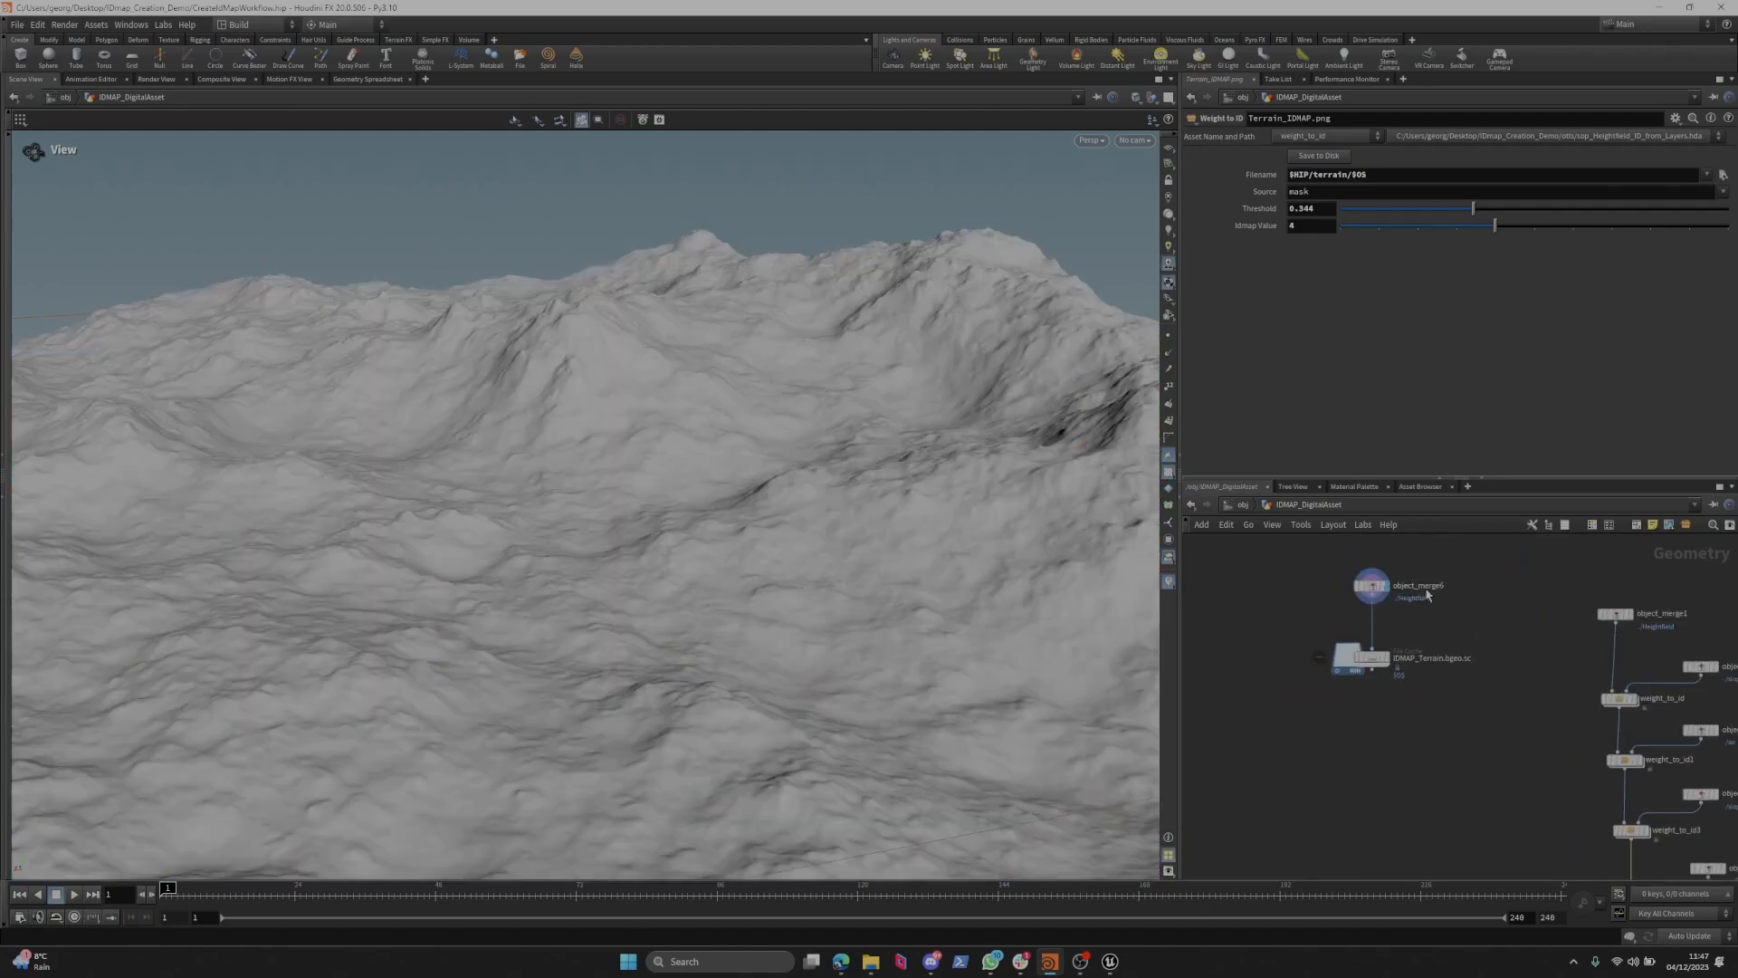
pyautogui.hotkey('space', 'f')
pyautogui.scroll(5, 1050, 580)
pyautogui.moveTo(1326, 713); pyautogui.dragTo(1328, 713)
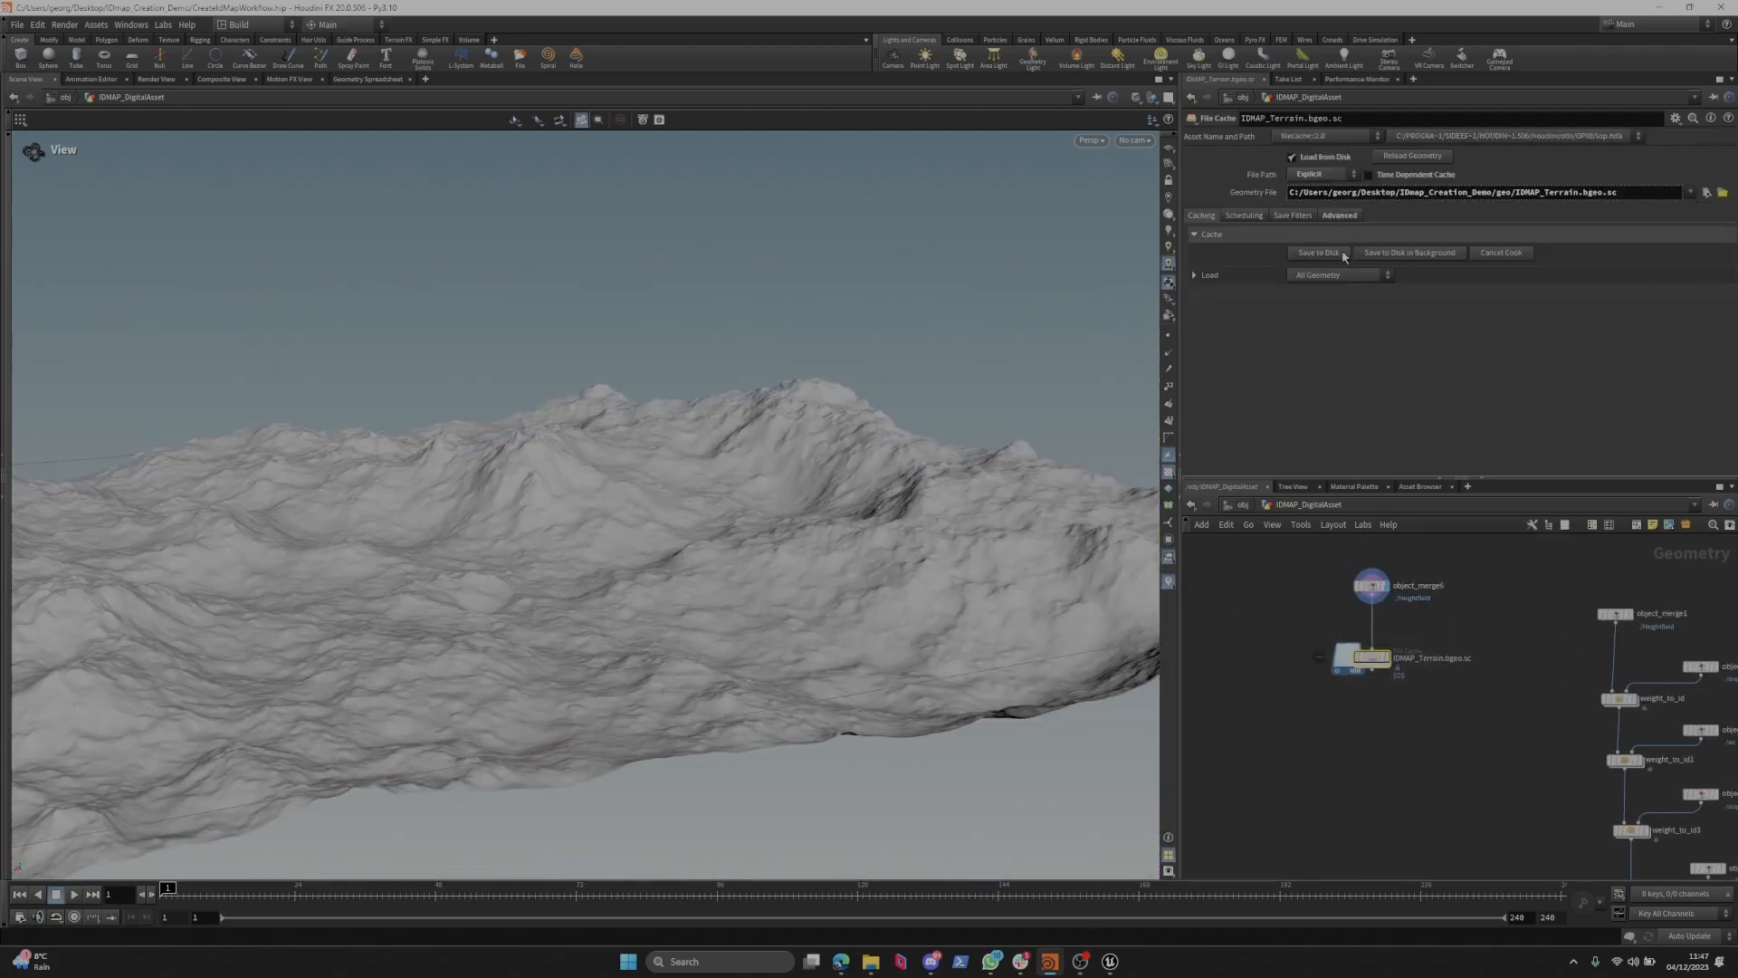
# Switch to the Unreal Editor, regenerate the landscape from the Landscape Importer Houdini asset, and select the new landscape.
pyautogui.hotkey('alt', 'Tab')
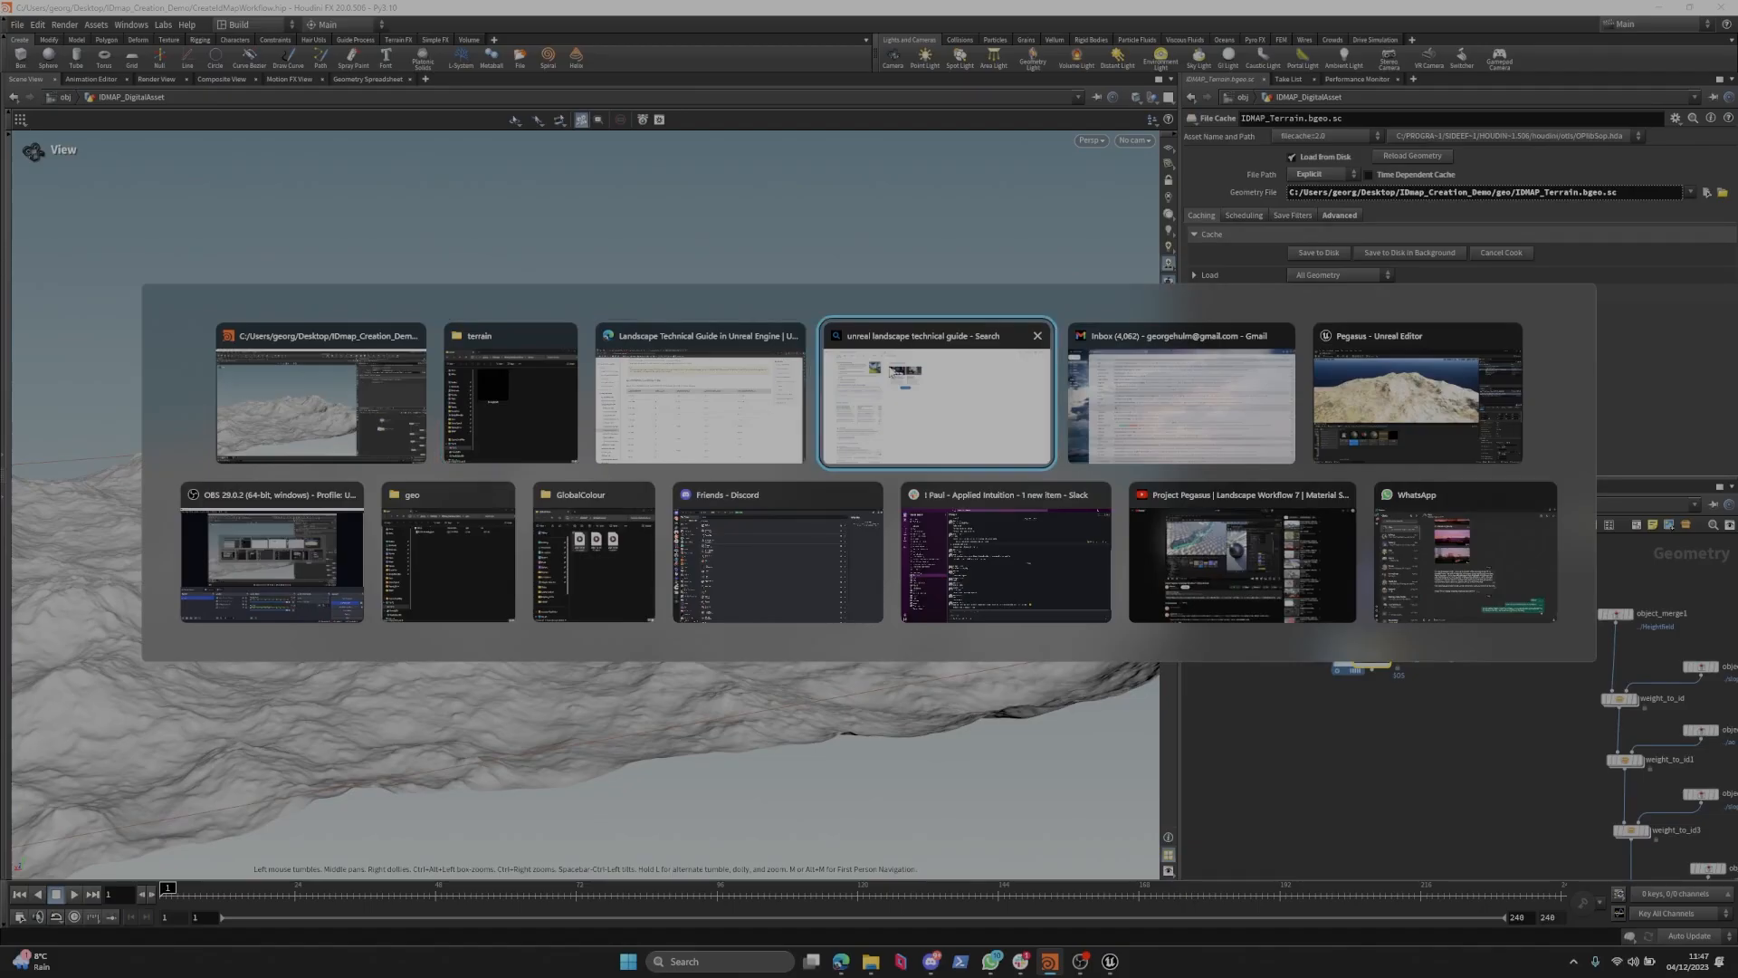
pyautogui.hotkey('alt', 'Tab')
pyautogui.hotkey('alt', 'Tab')
pyautogui.moveTo(816, 374)
pyautogui.mouseDown(button='right')
pyautogui.moveTo(815, 416)
pyautogui.moveTo(816, 348)
pyautogui.mouseUp(button='right')
pyautogui.click(814, 375)
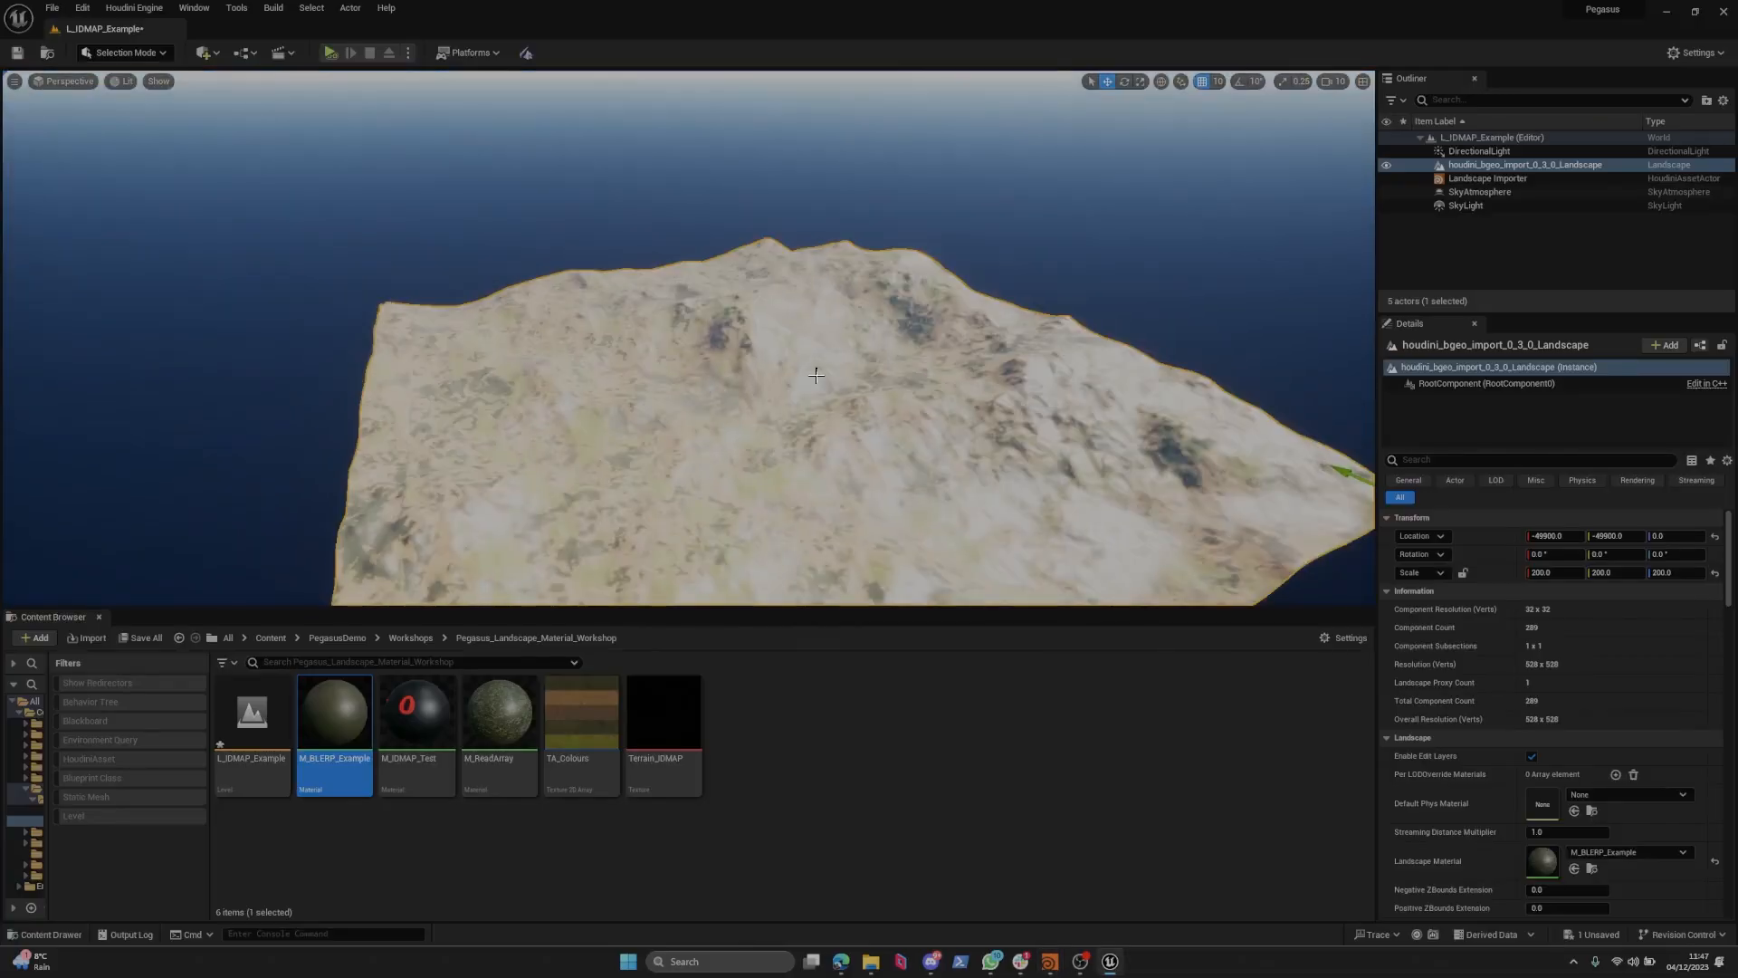
pyautogui.press('Delete')
pyautogui.click(1512, 165)
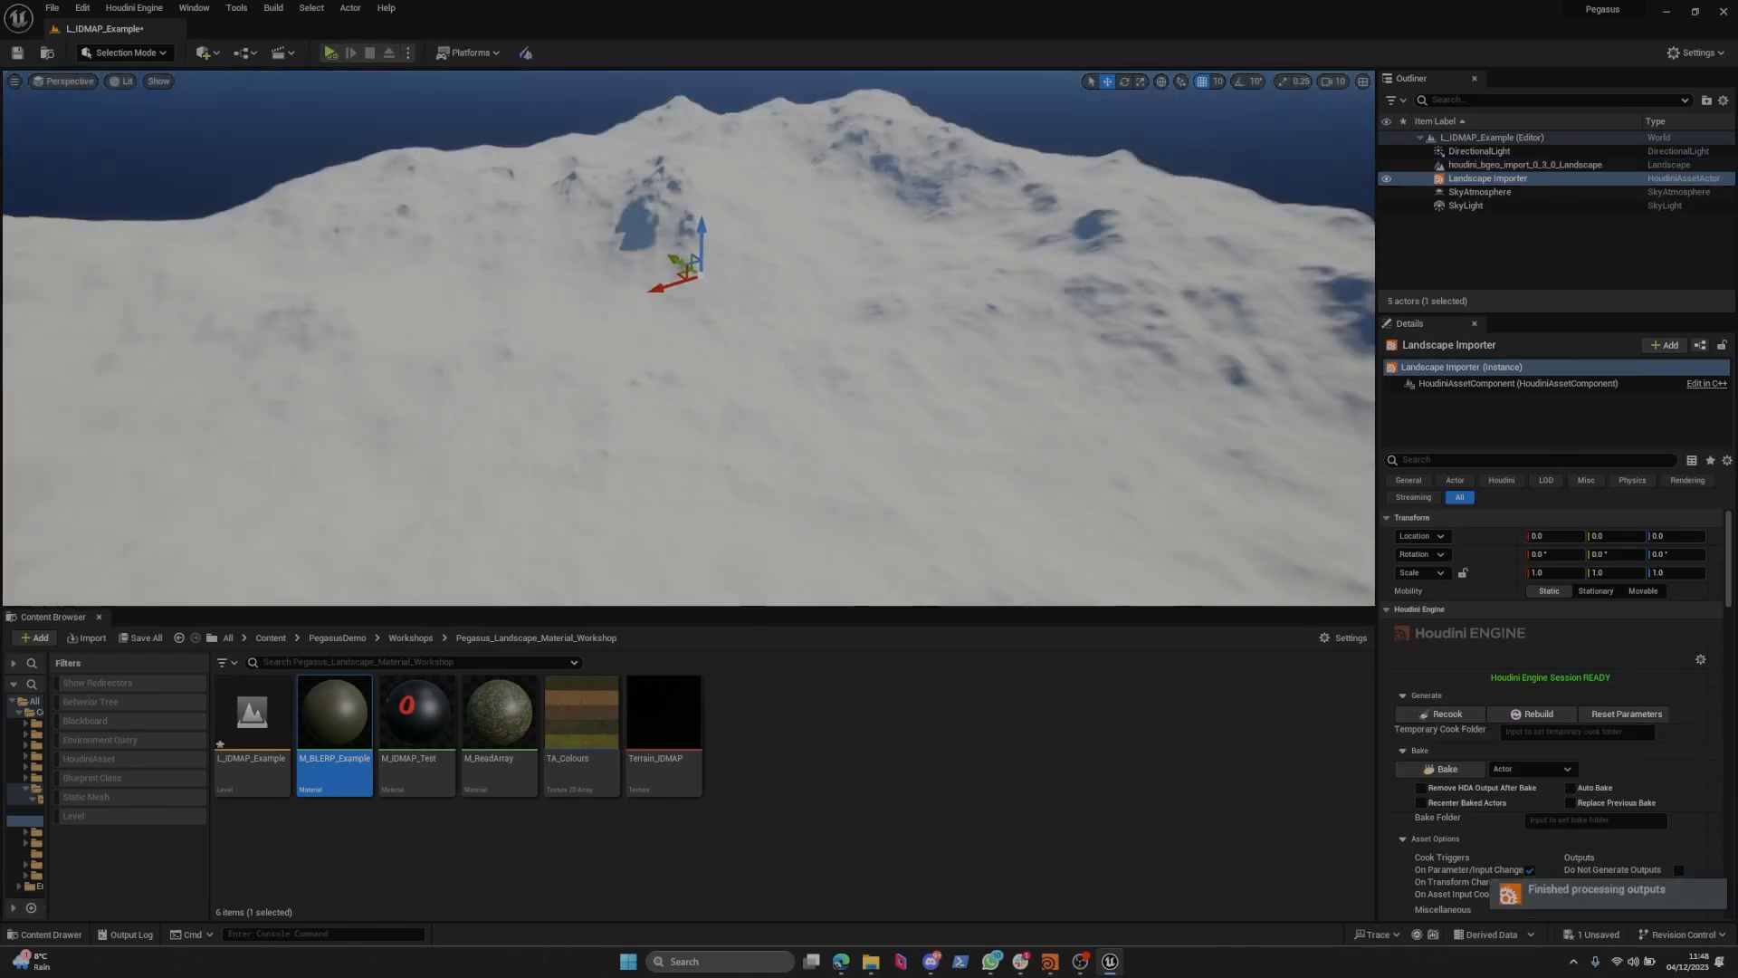
pyautogui.moveTo(912, 343); pyautogui.dragTo(911, 304, button='right')
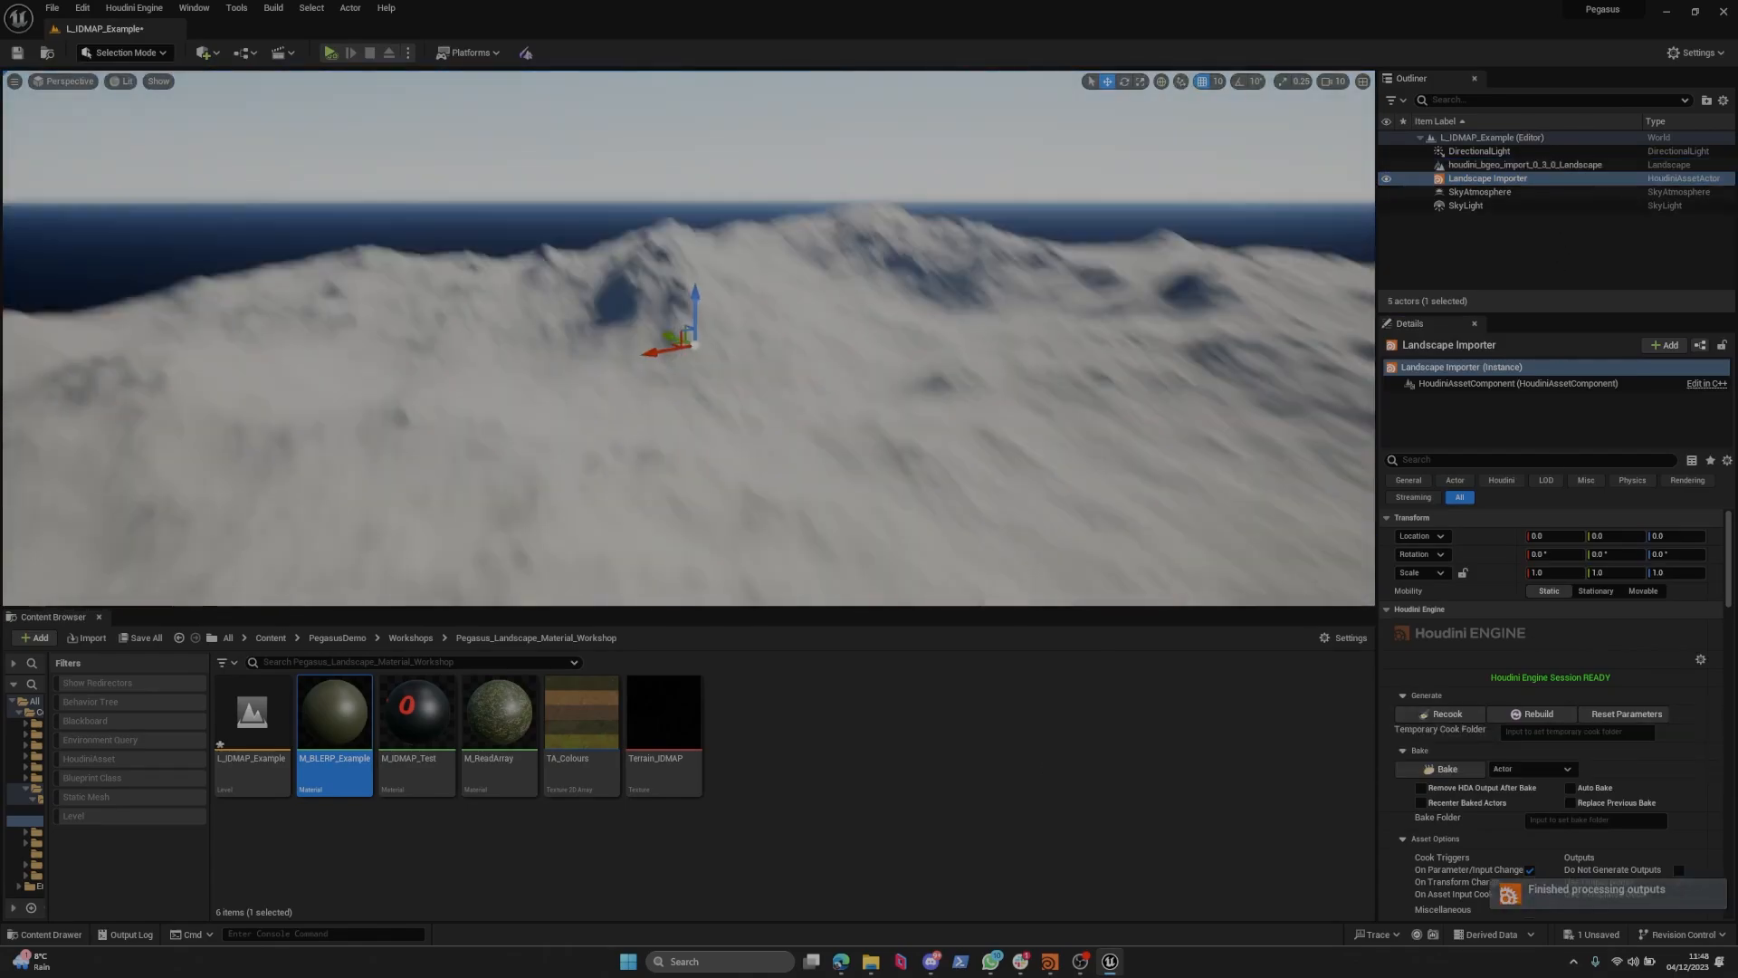
pyautogui.click(912, 343)
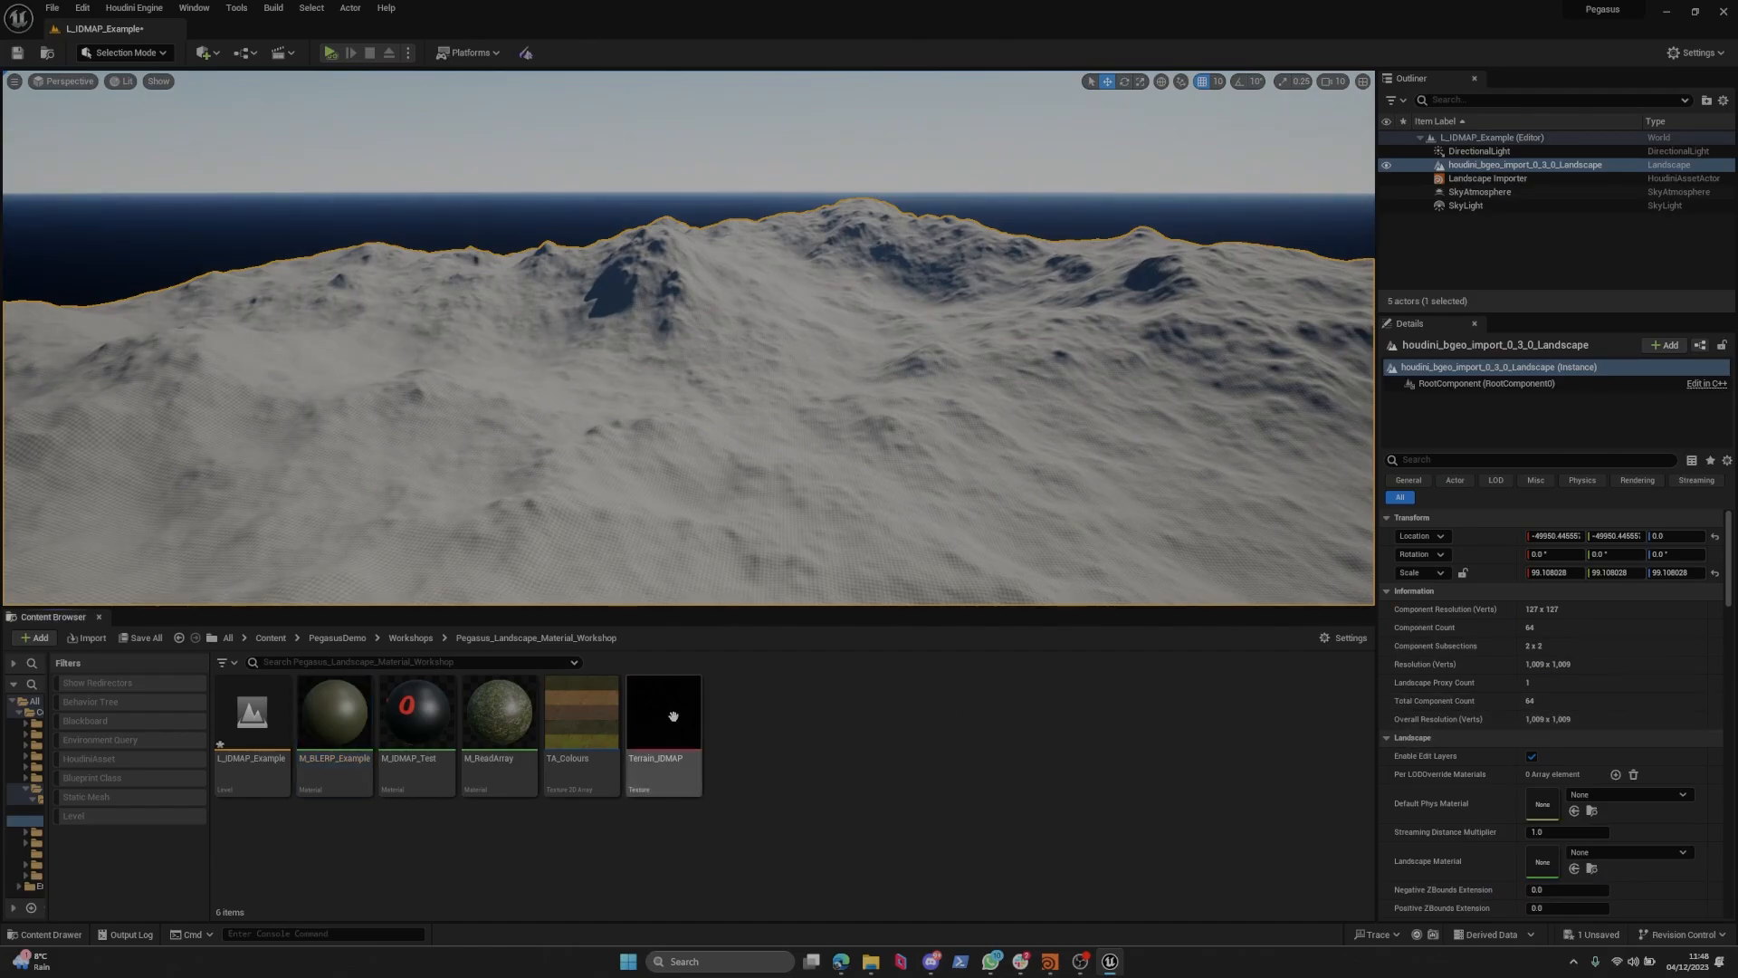
# Reimport the Terrain_IDMAP texture from its source file and check its imported dimensions in the texture editor.
pyautogui.rightClick(673, 716)
pyautogui.click(776, 371)
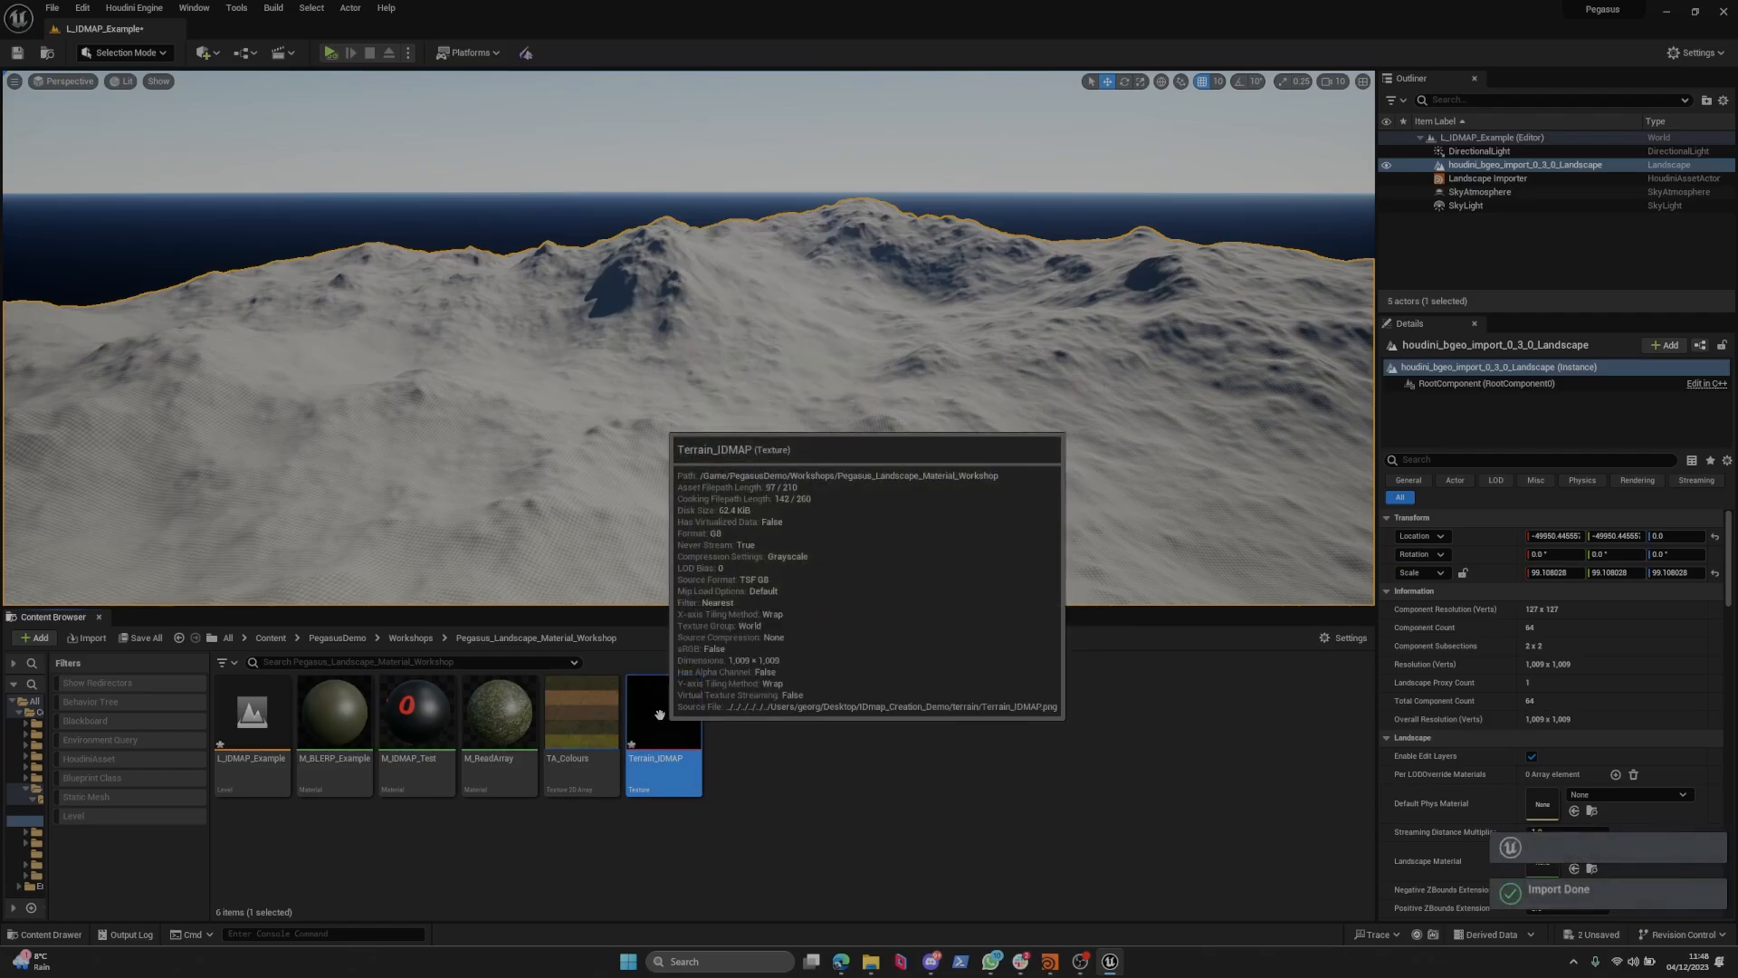
pyautogui.doubleClick(659, 714)
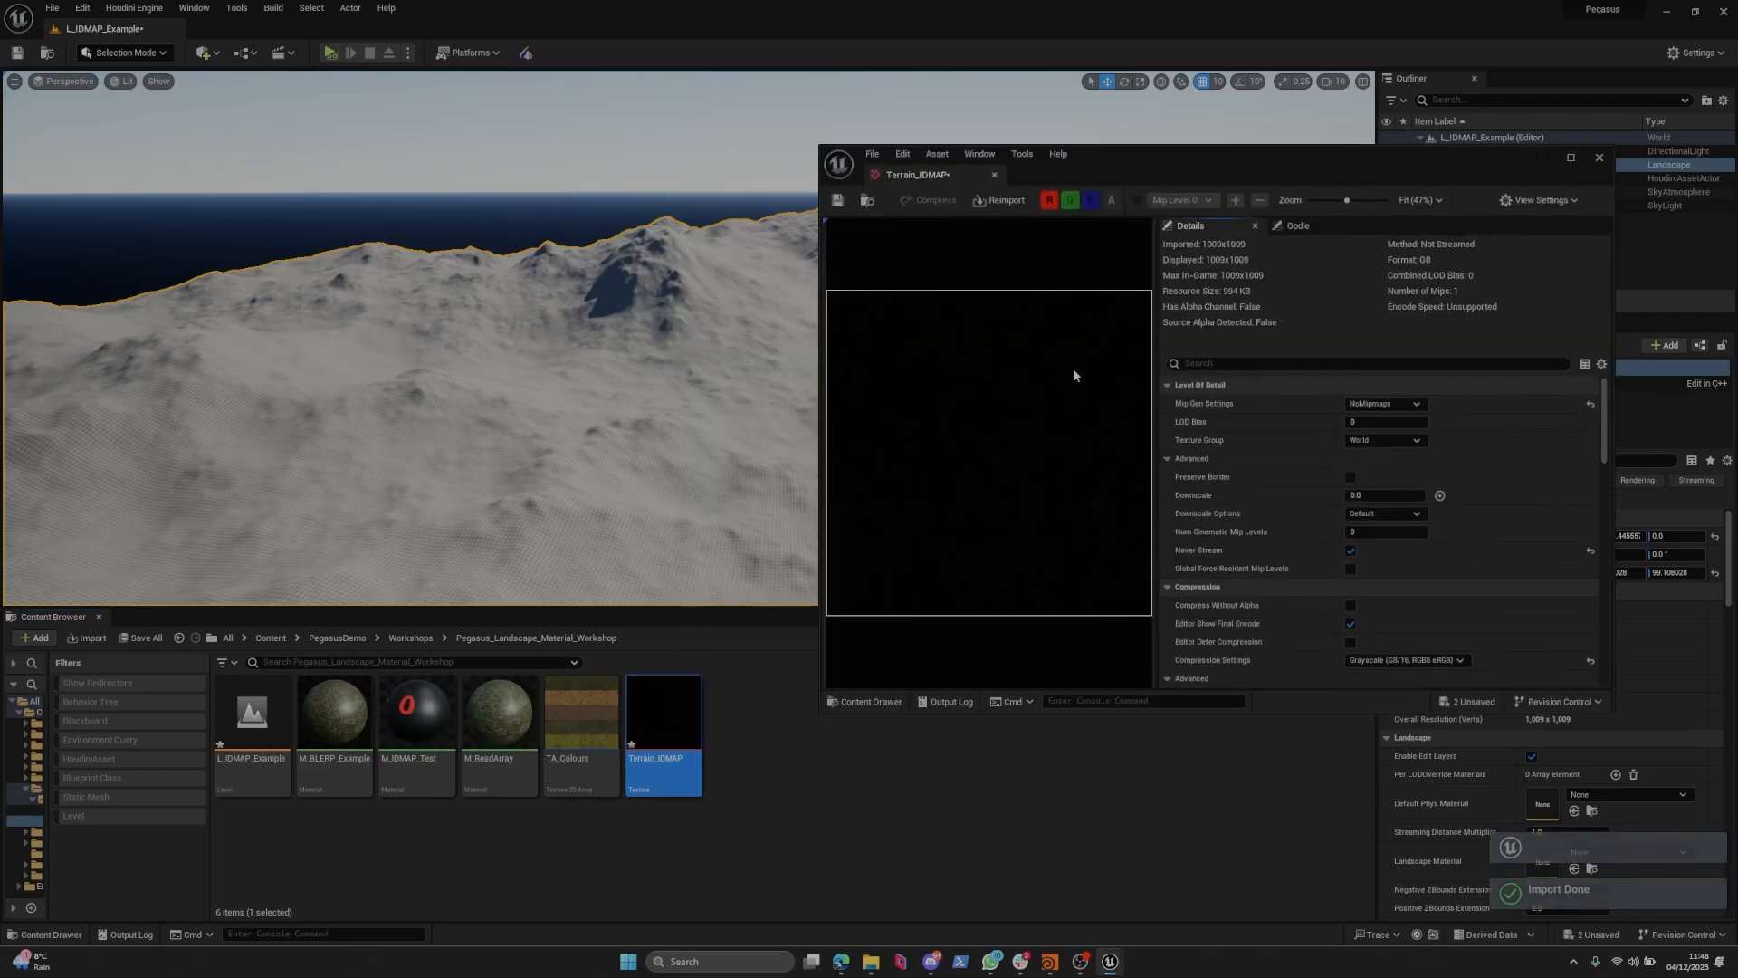
pyautogui.click(995, 175)
# Assign M_BLERP_Example as the Landscape Material of the imported landscape.
pyautogui.moveTo(706, 363); pyautogui.dragTo(724, 362, button='right')
pyautogui.press('g')
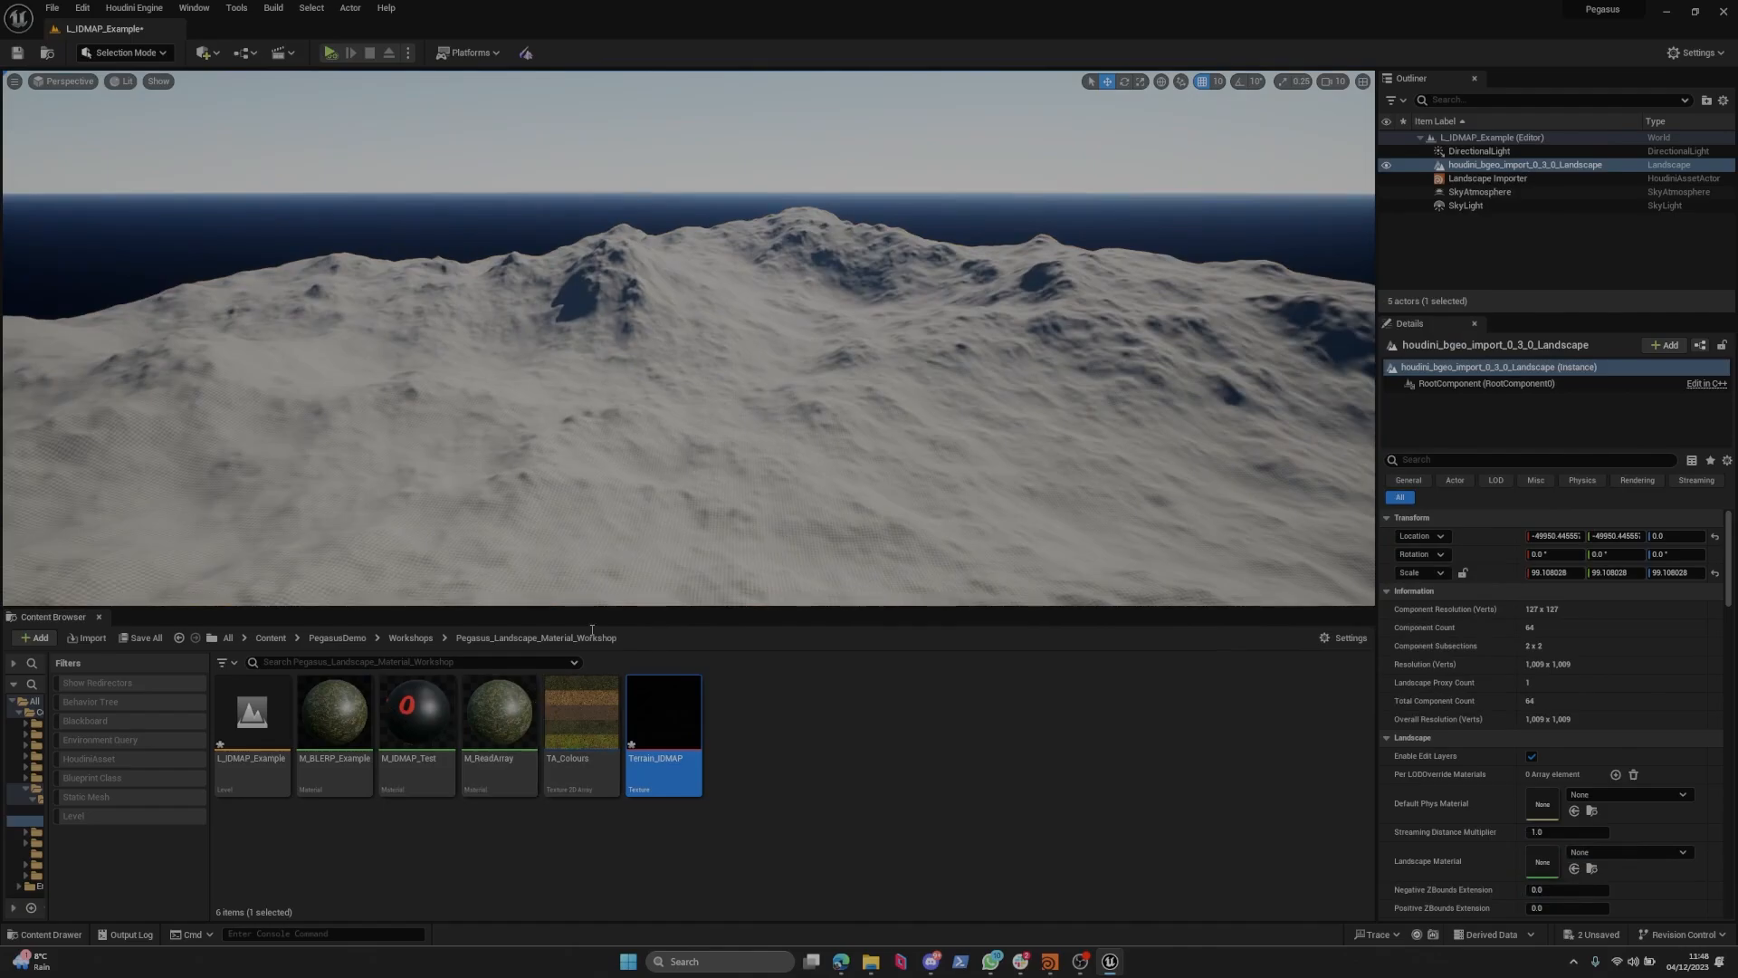
pyautogui.click(334, 748)
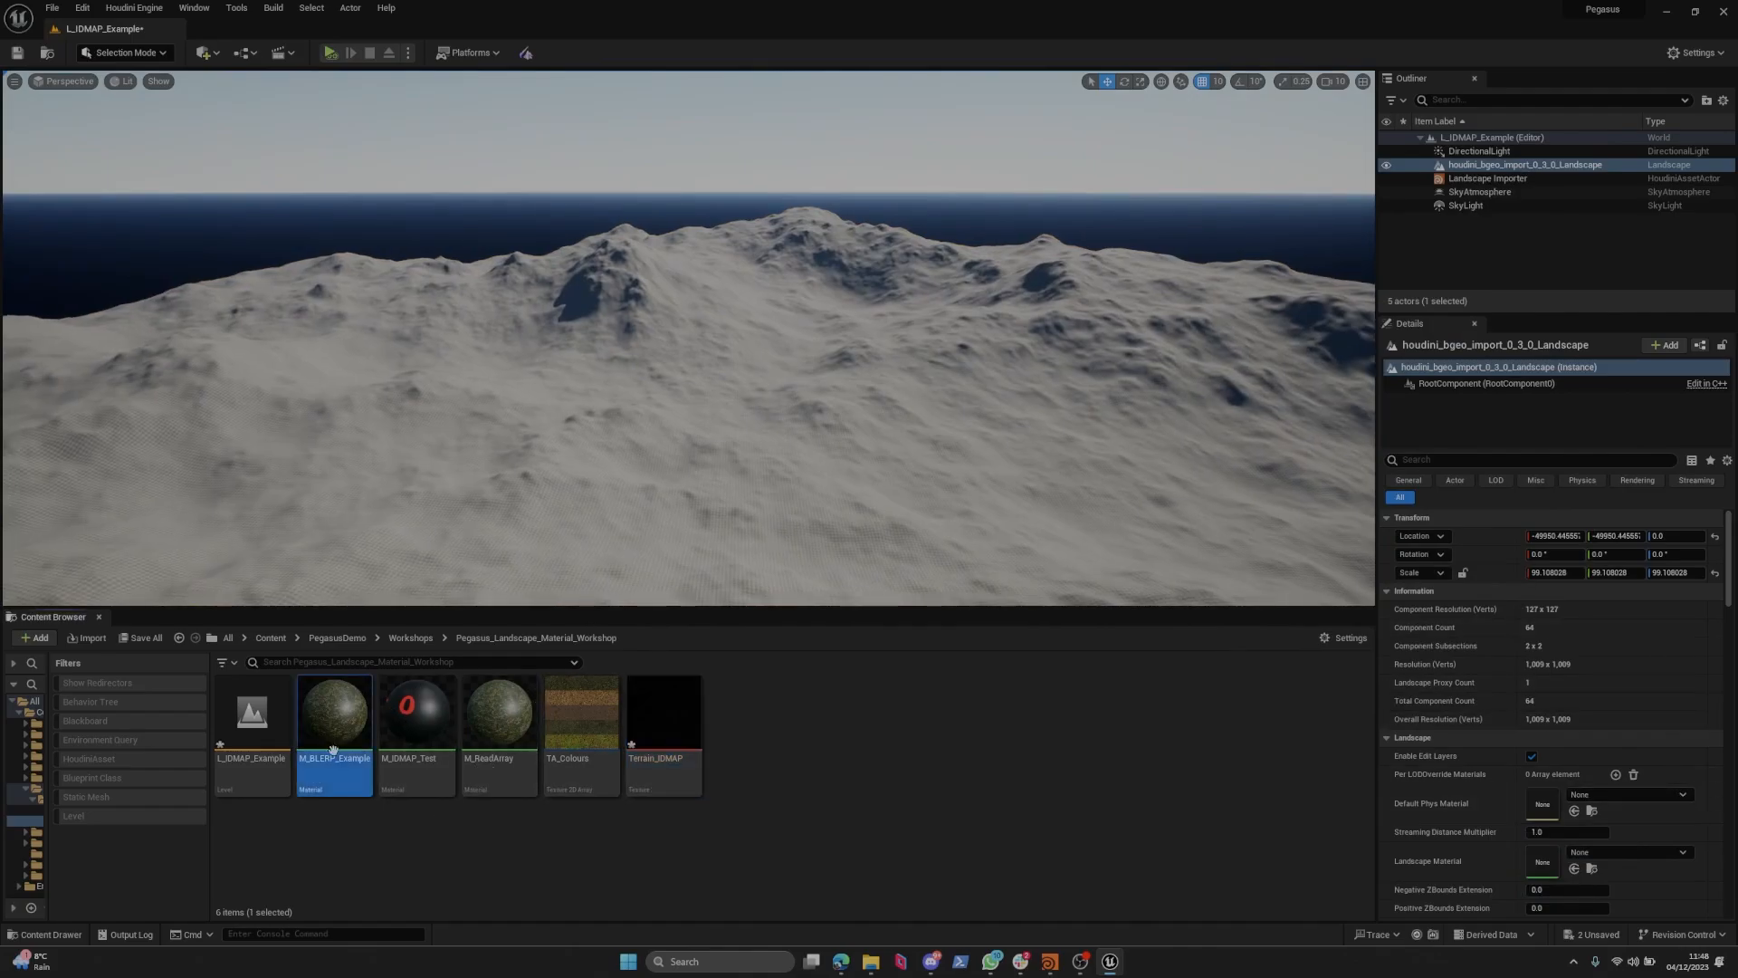
pyautogui.moveTo(333, 748); pyautogui.dragTo(1539, 864)
pyautogui.press('w')
pyautogui.moveTo(765, 339); pyautogui.dragTo(639, 398, button='right')
pyautogui.scroll(-1, 652, 394)
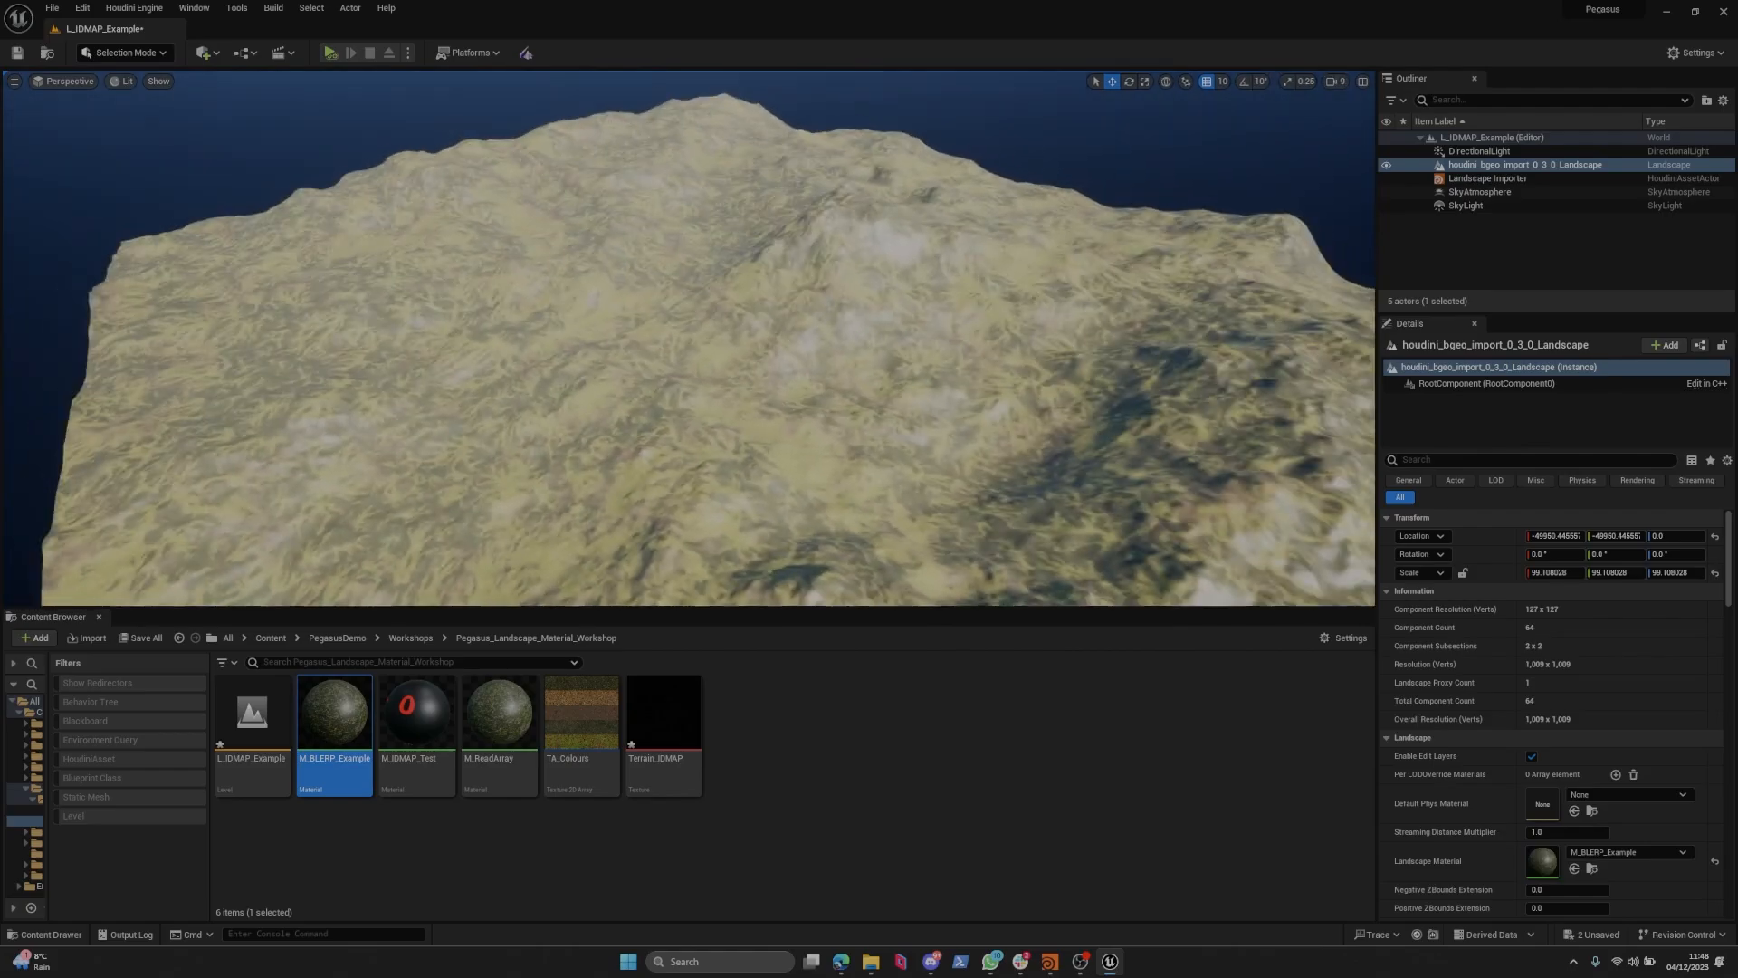
# Open the M_BLERP_Example material graph and inspect how the material covers the landscape.
pyautogui.doubleClick(344, 715)
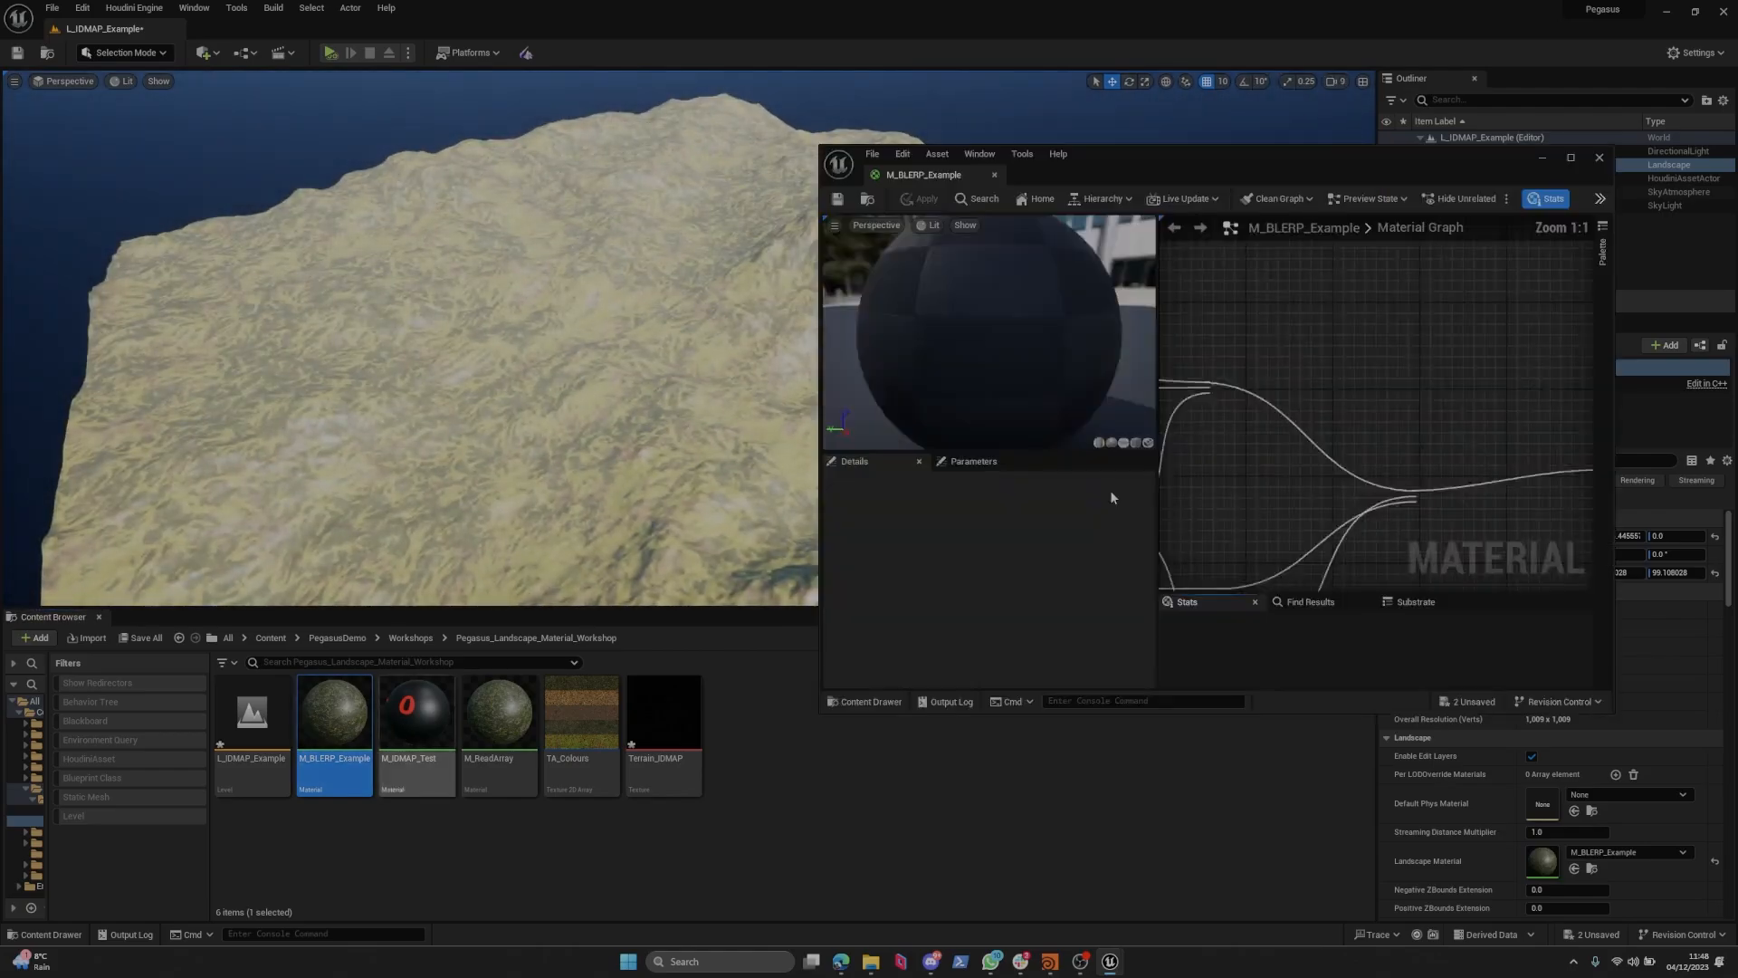
pyautogui.moveTo(1263, 425); pyautogui.dragTo(1510, 367, button='right')
pyautogui.scroll(-6, 1510, 366)
pyautogui.press('w')
pyautogui.moveTo(640, 342); pyautogui.dragTo(605, 128, button='right')
pyautogui.scroll(1, 665, 330)
pyautogui.press('s')
pyautogui.scroll(1, 638, 227)
pyautogui.press('w')
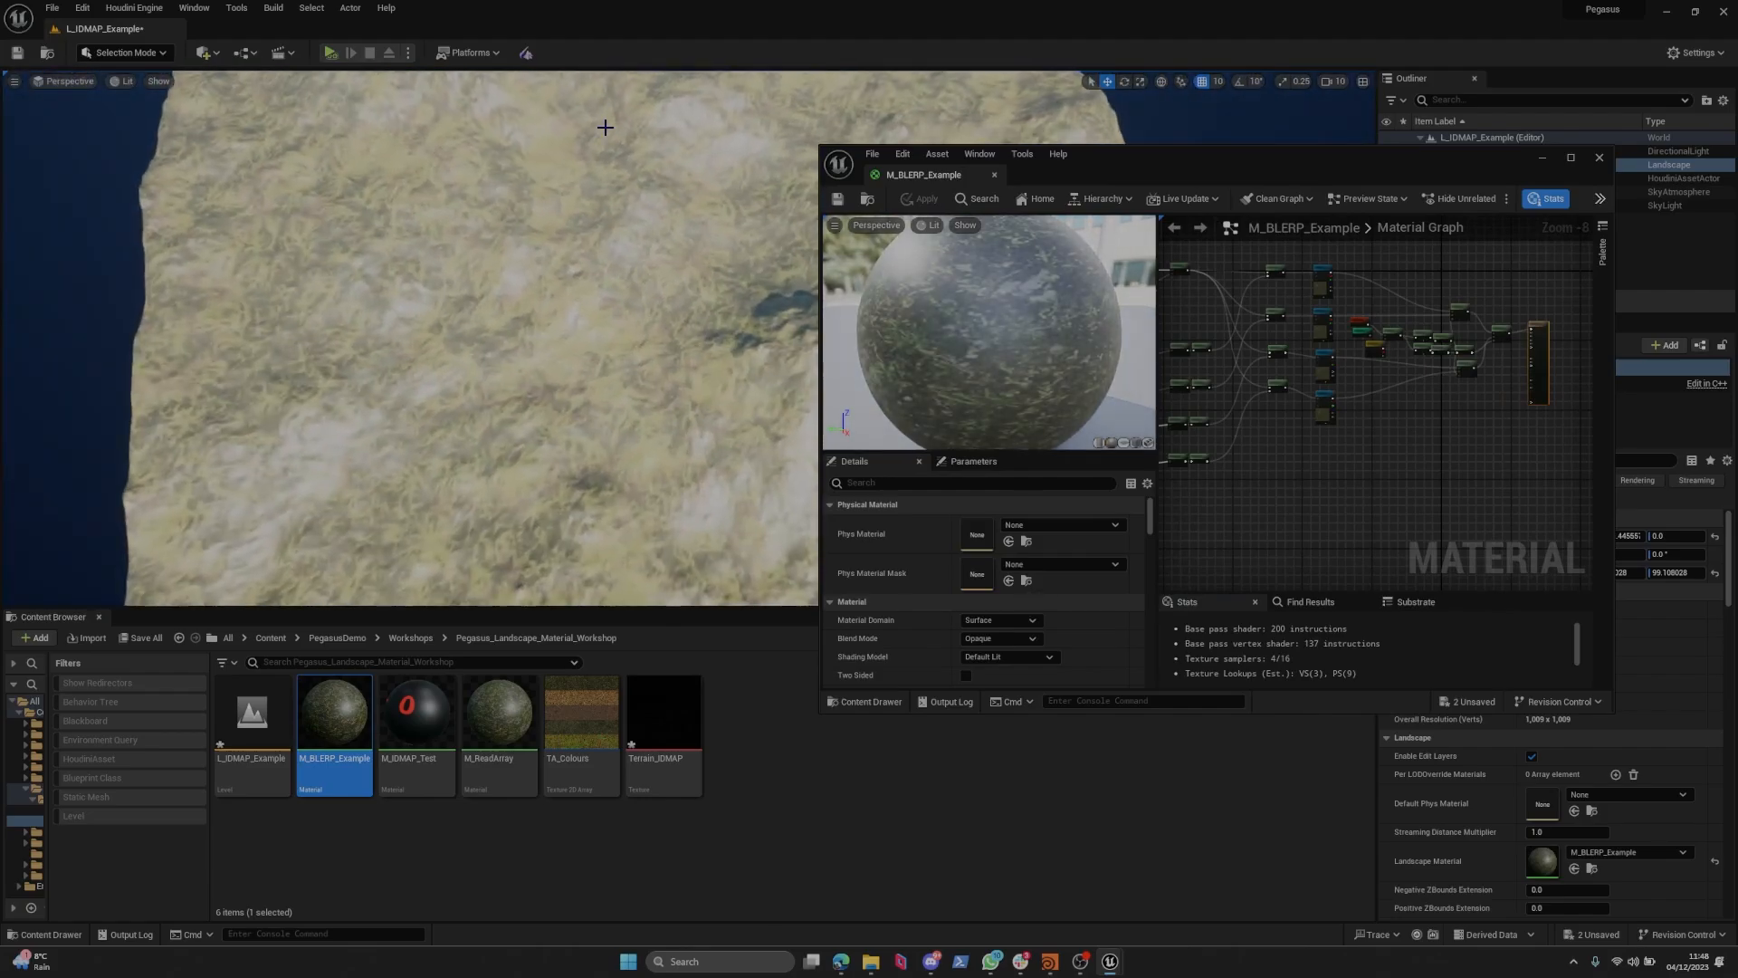
# Switch the level viewport to Unlit and examine the ID map pattern across the whole landscape.
pyautogui.moveTo(582, 431); pyautogui.dragTo(561, 480, button='right')
pyautogui.hotkey('alt', '3')
pyautogui.press('a')
pyautogui.moveTo(634, 349); pyautogui.dragTo(825, 126, button='right')
pyautogui.scroll(-1, 672, 347)
pyautogui.press('d')
pyautogui.scroll(-1, 670, 371)
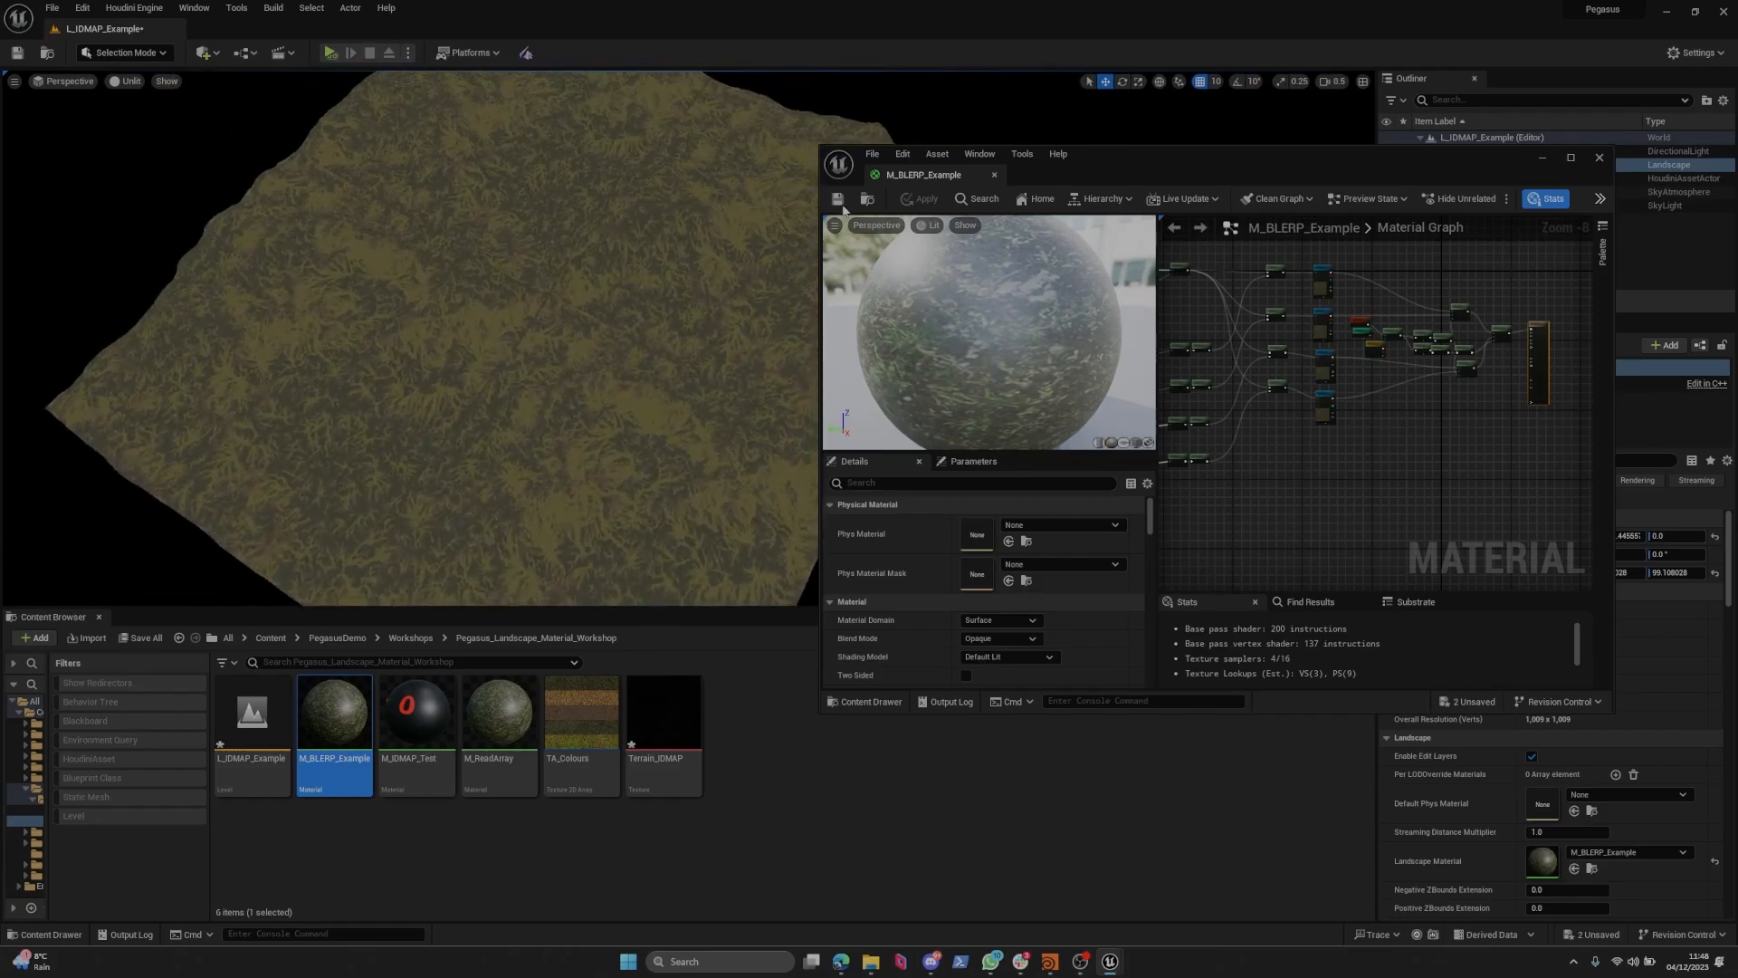
pyautogui.moveTo(633, 271); pyautogui.dragTo(608, 266, button='right')
pyautogui.moveTo(723, 166); pyautogui.dragTo(815, 110, button='right')
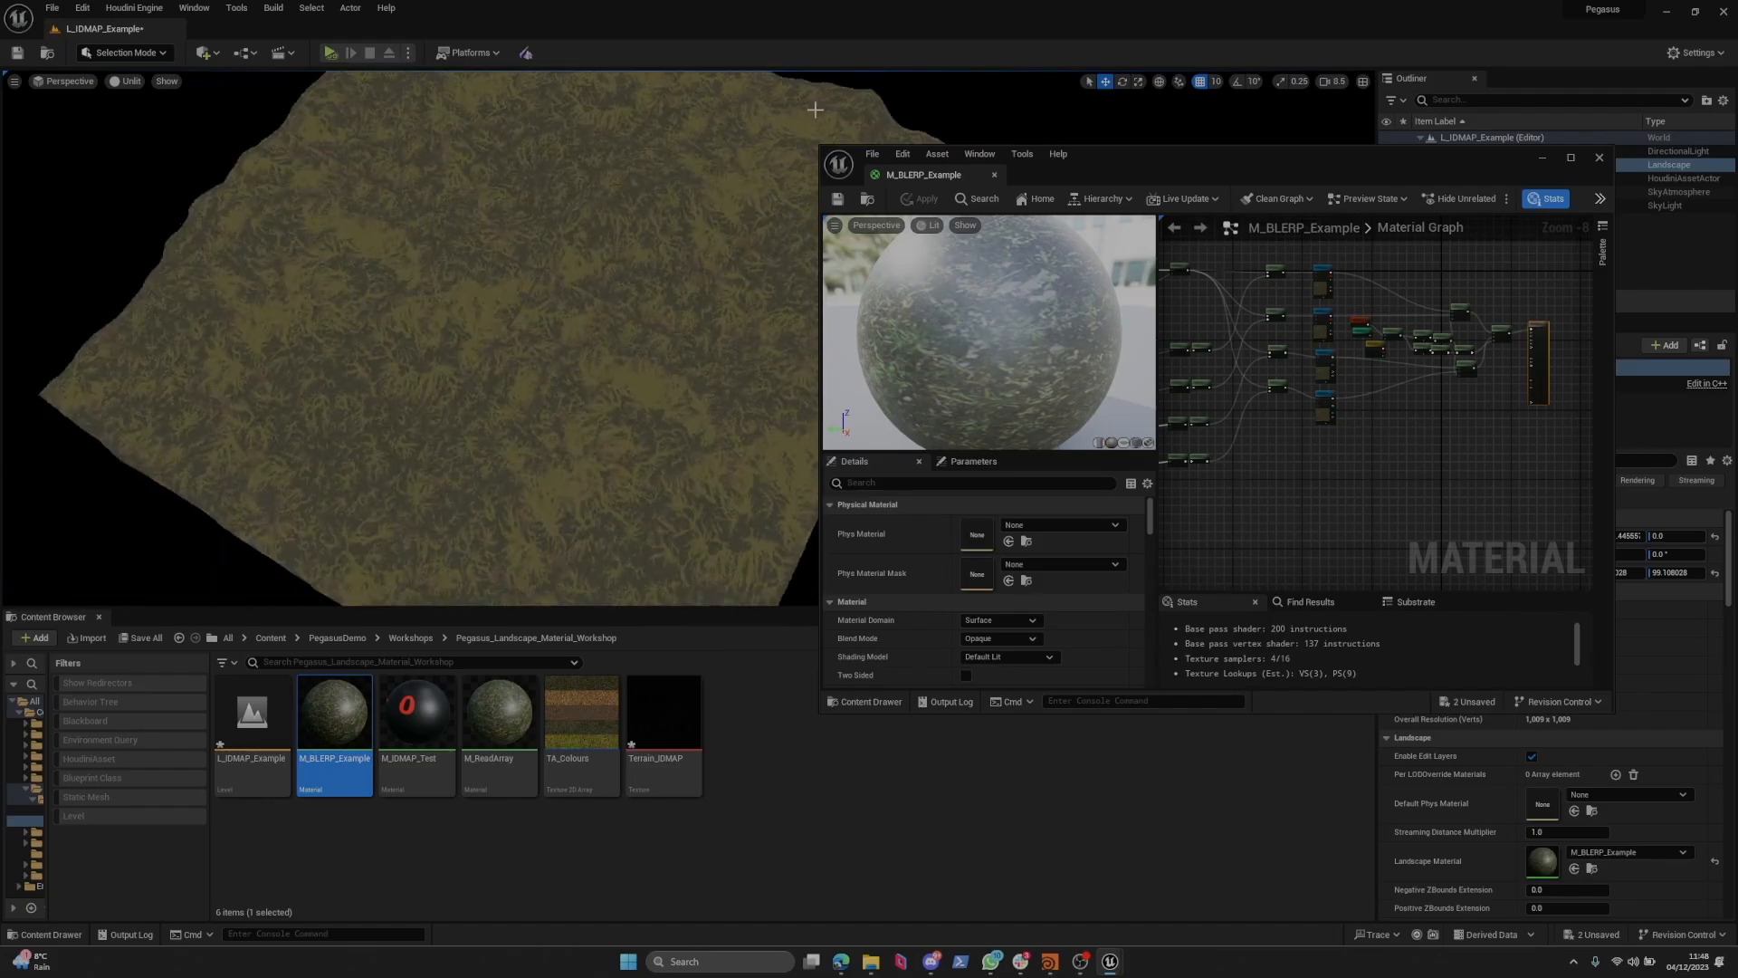
pyautogui.moveTo(516, 313); pyautogui.dragTo(603, 247, button='right')
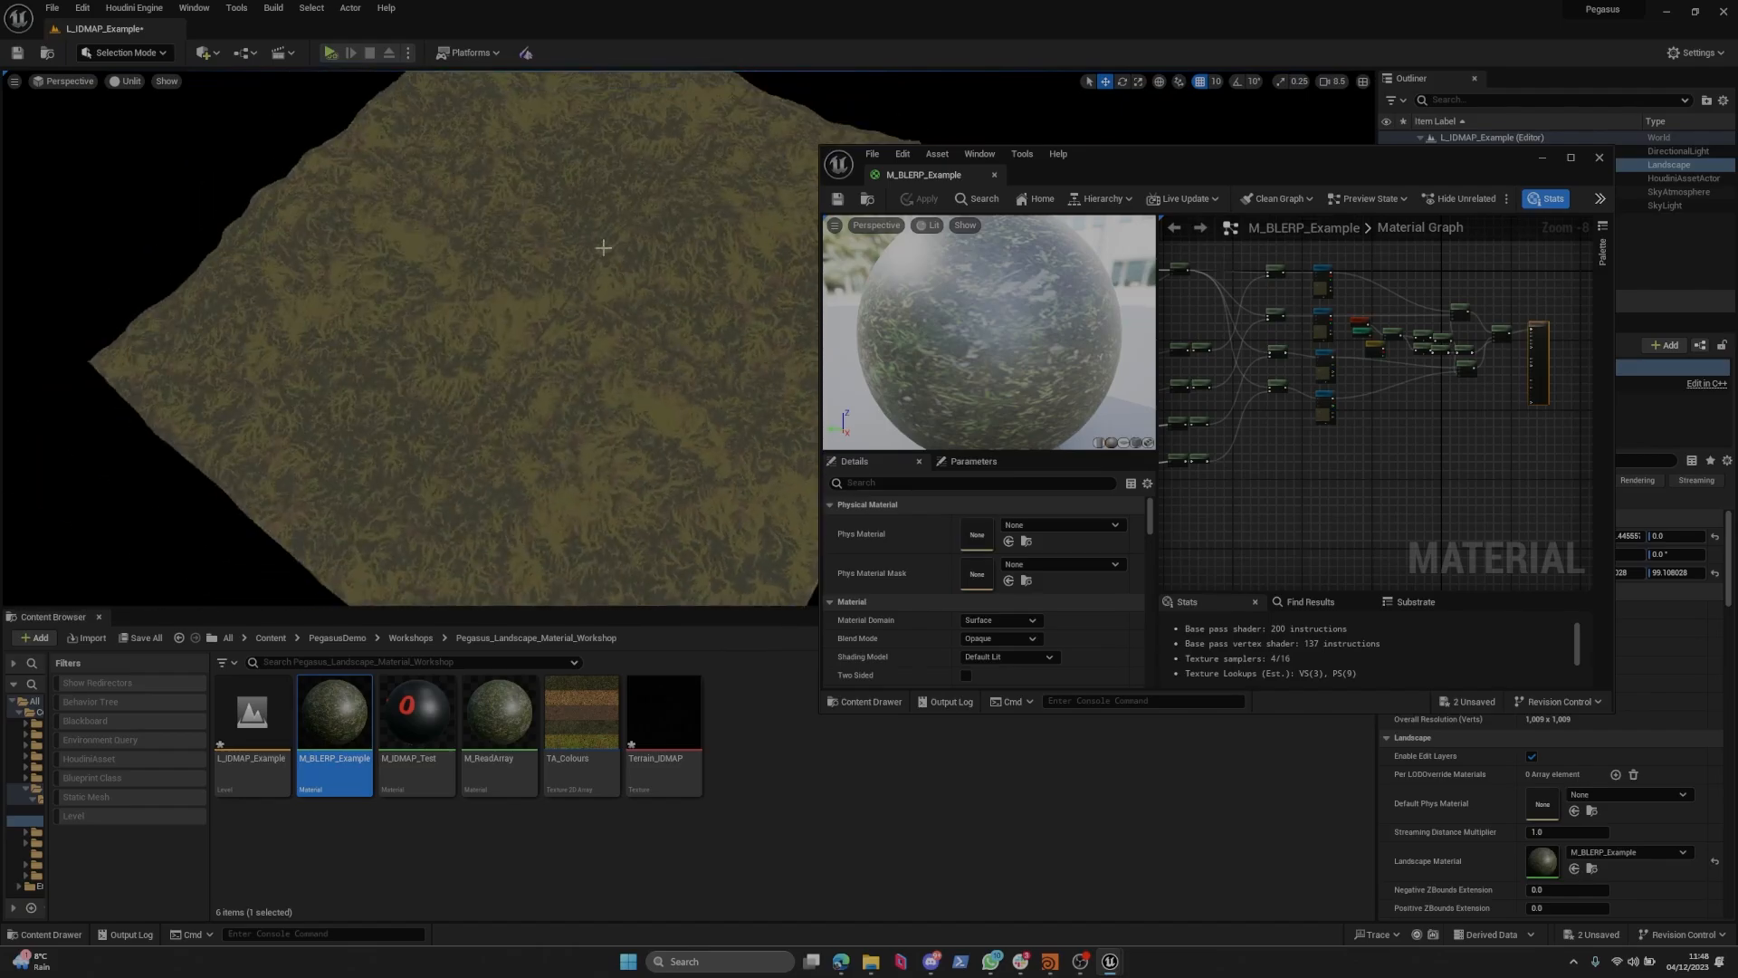
# Maximize the M_BLERP_Example material editor and inspect the mapping settings of the Landscape Coords node.
pyautogui.moveTo(1360, 514); pyautogui.dragTo(1575, 494, button='right')
pyautogui.moveTo(1440, 416); pyautogui.dragTo(1584, 485, button='right')
pyautogui.doubleClick(1377, 169)
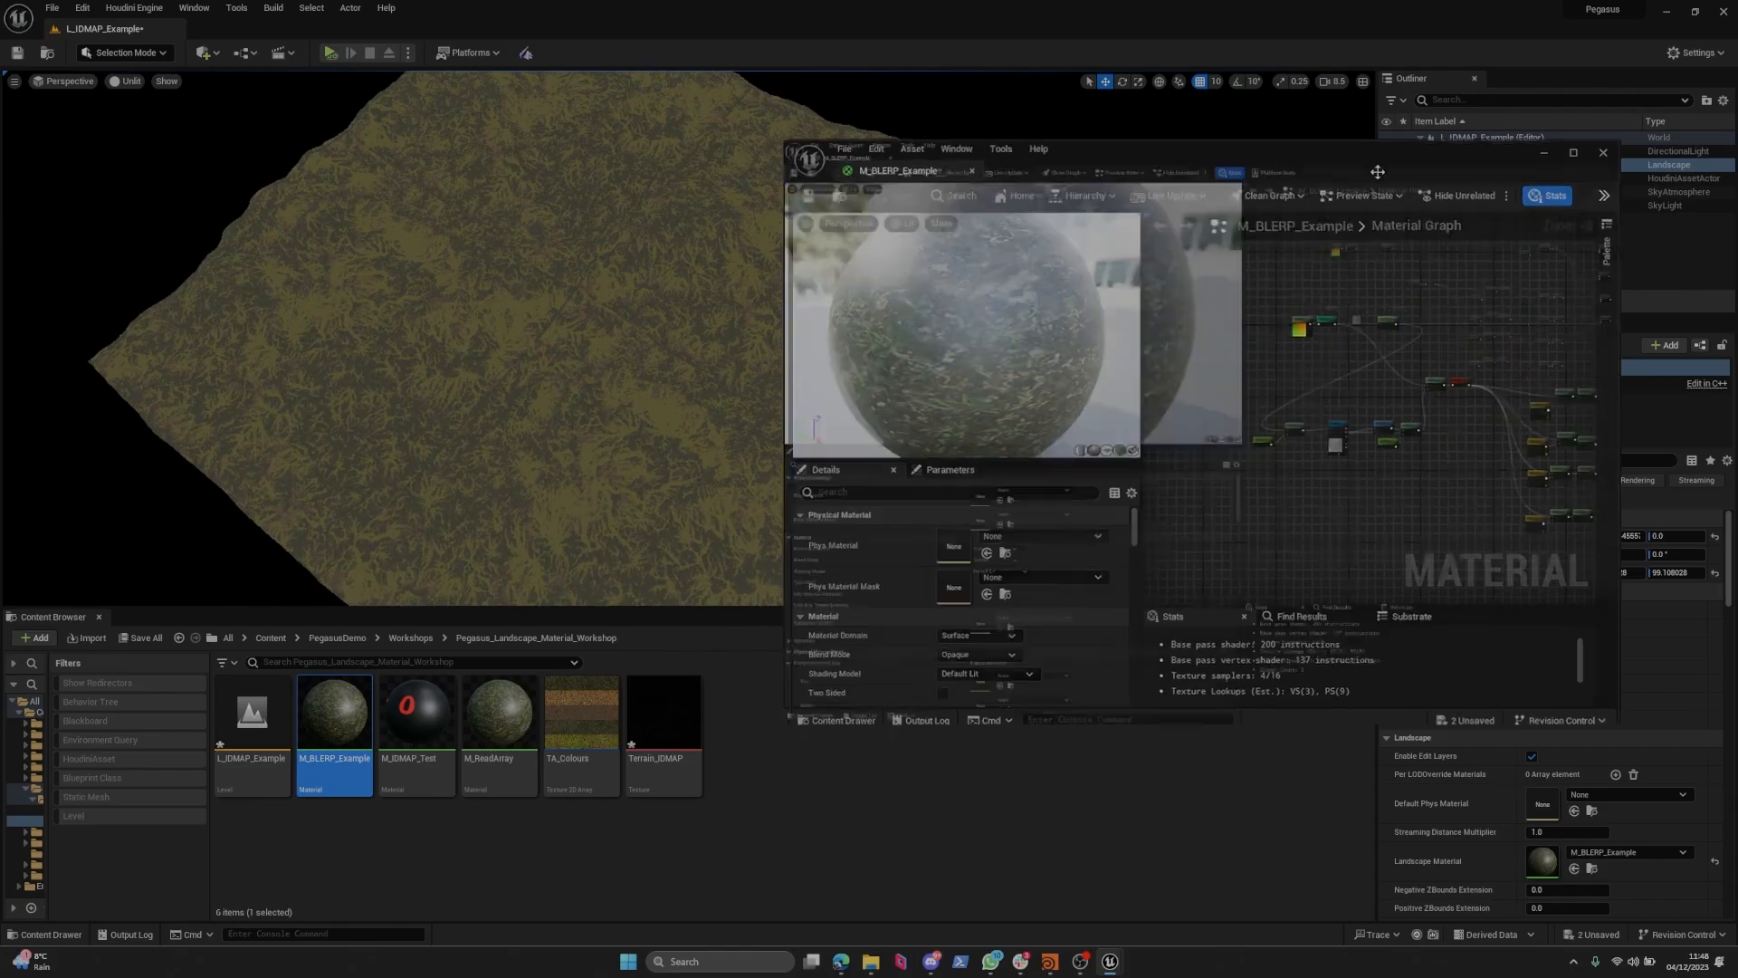
pyautogui.scroll(8, 1165, 337)
pyautogui.moveTo(1165, 336); pyautogui.dragTo(1008, 173, button='right')
pyautogui.click(1177, 258)
pyautogui.scroll(-2, 1349, 469)
pyautogui.moveTo(1349, 468); pyautogui.dragTo(1121, 373, button='right')
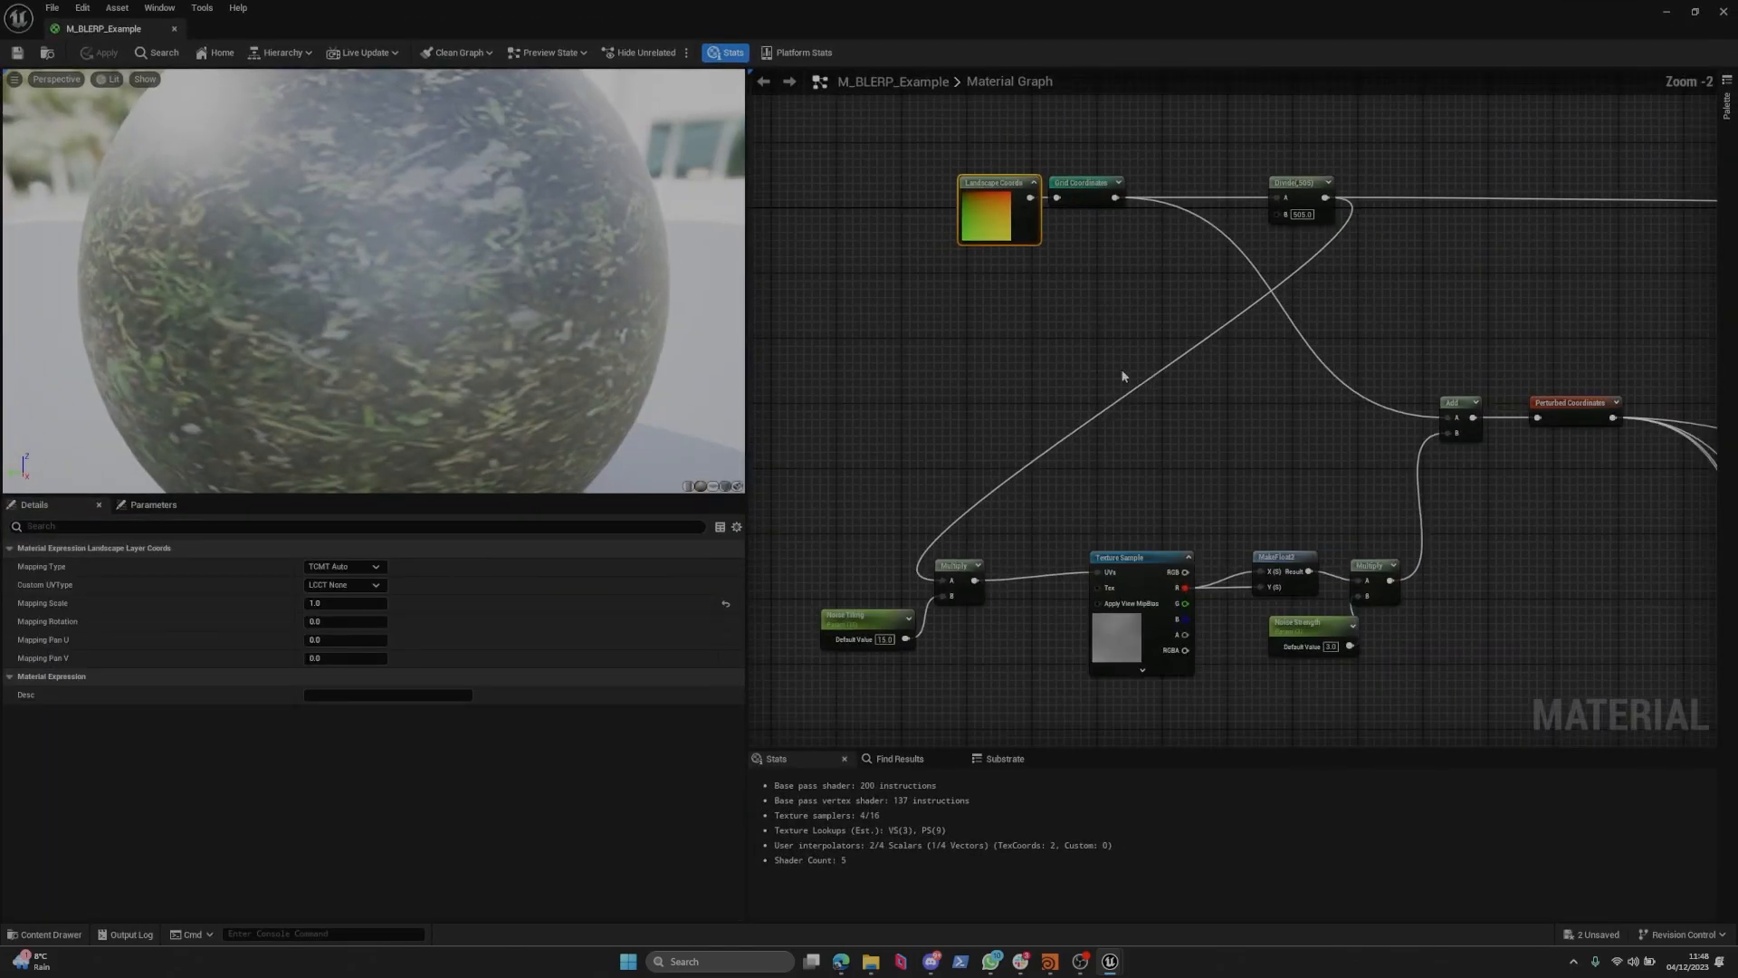
pyautogui.moveTo(1021, 317); pyautogui.dragTo(1087, 399, button='right')
pyautogui.moveTo(1192, 331); pyautogui.dragTo(1087, 272)
pyautogui.moveTo(1102, 357); pyautogui.dragTo(1019, 339, button='right')
pyautogui.click(1147, 242)
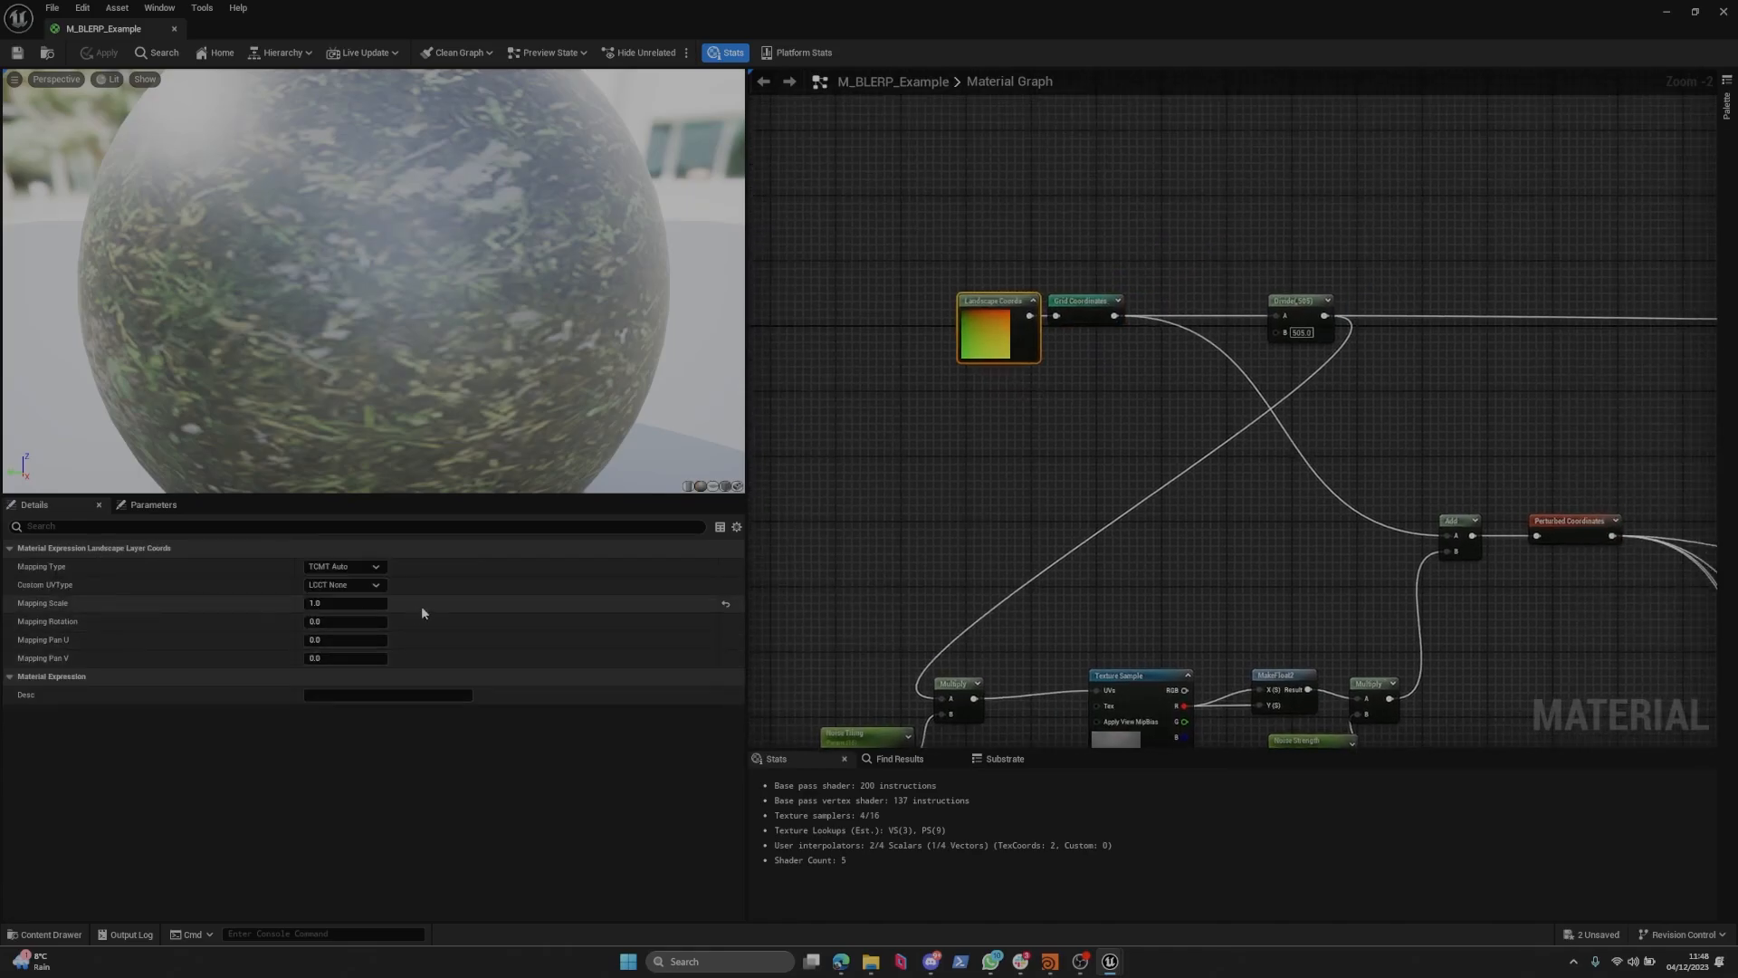
# Examine the constant B value of the Divide node fed by the Grid Coordinates.
pyautogui.moveTo(1340, 279); pyautogui.dragTo(1312, 213, button='right')
pyautogui.moveTo(1349, 198); pyautogui.dragTo(1003, 303)
pyautogui.moveTo(1186, 306); pyautogui.dragTo(1251, 281, button='right')
pyautogui.moveTo(1334, 217); pyautogui.dragTo(1226, 214)
pyautogui.click(1293, 166)
pyautogui.click(1329, 187)
pyautogui.moveTo(1331, 187); pyautogui.dragTo(1245, 291, button='right')
pyautogui.moveTo(1238, 292); pyautogui.dragTo(1069, 368)
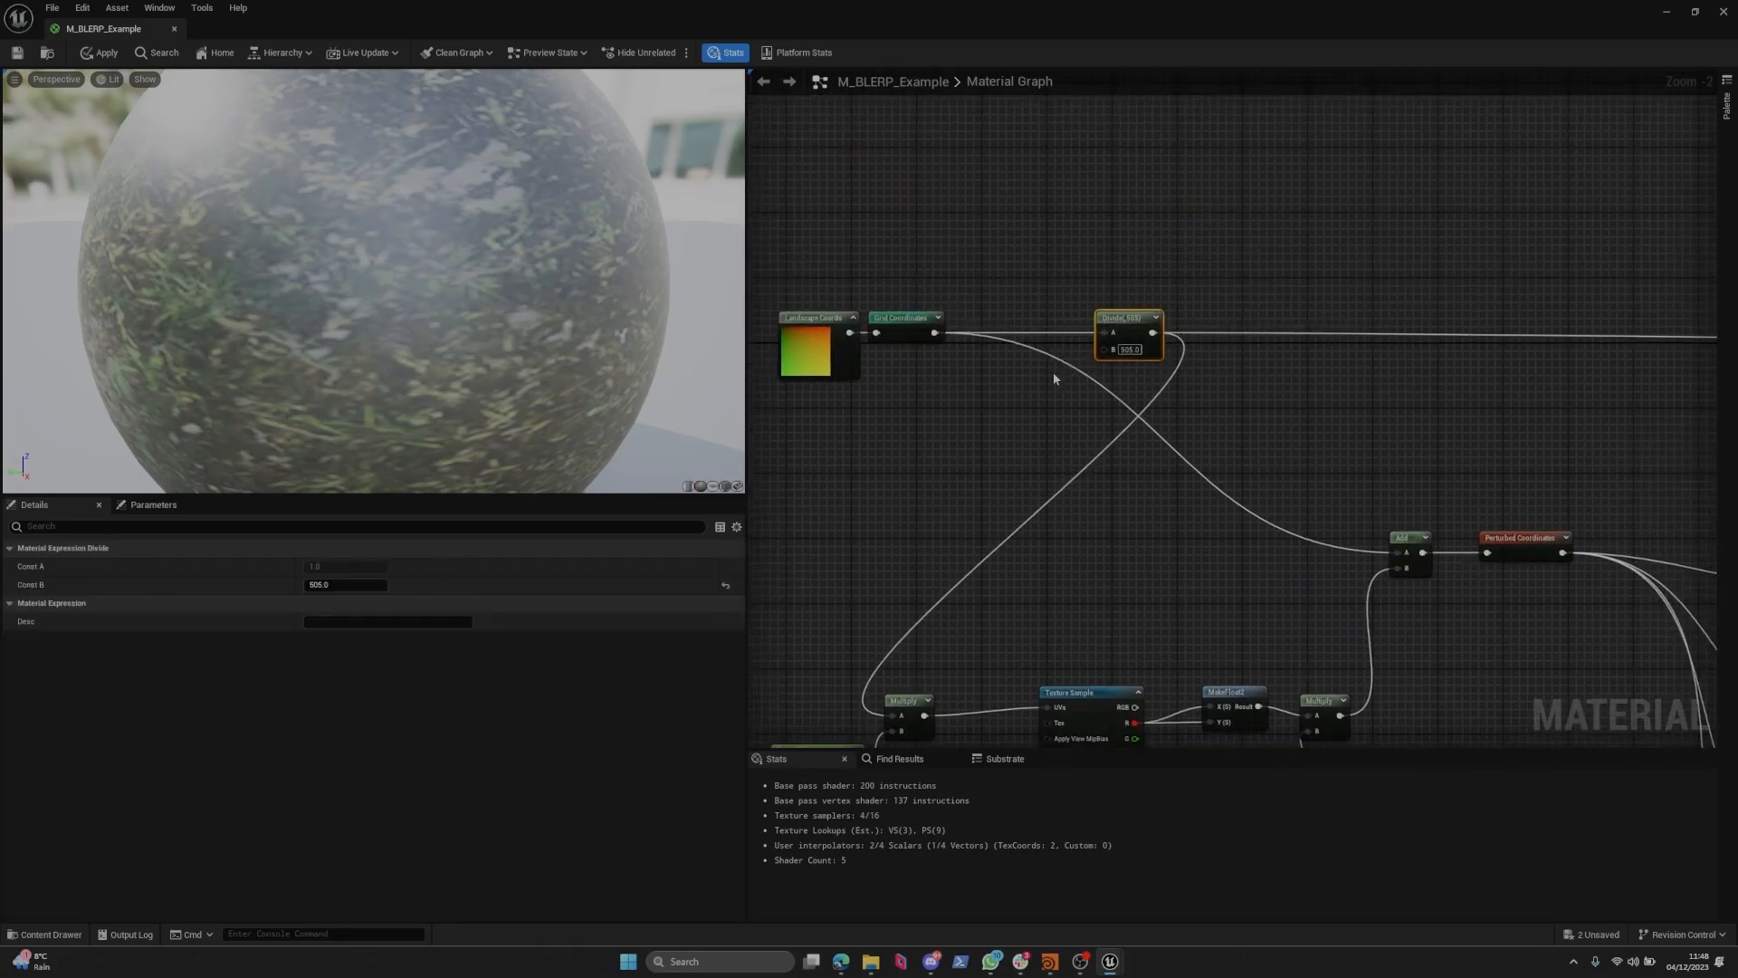
# Add a scalar parameter named Landscape Resolution with default value 1009 and connect it to the Divide node's B input.
pyautogui.click(961, 418)
pyautogui.moveTo(956, 422); pyautogui.dragTo(1021, 360, button='right')
pyautogui.click(1021, 364)
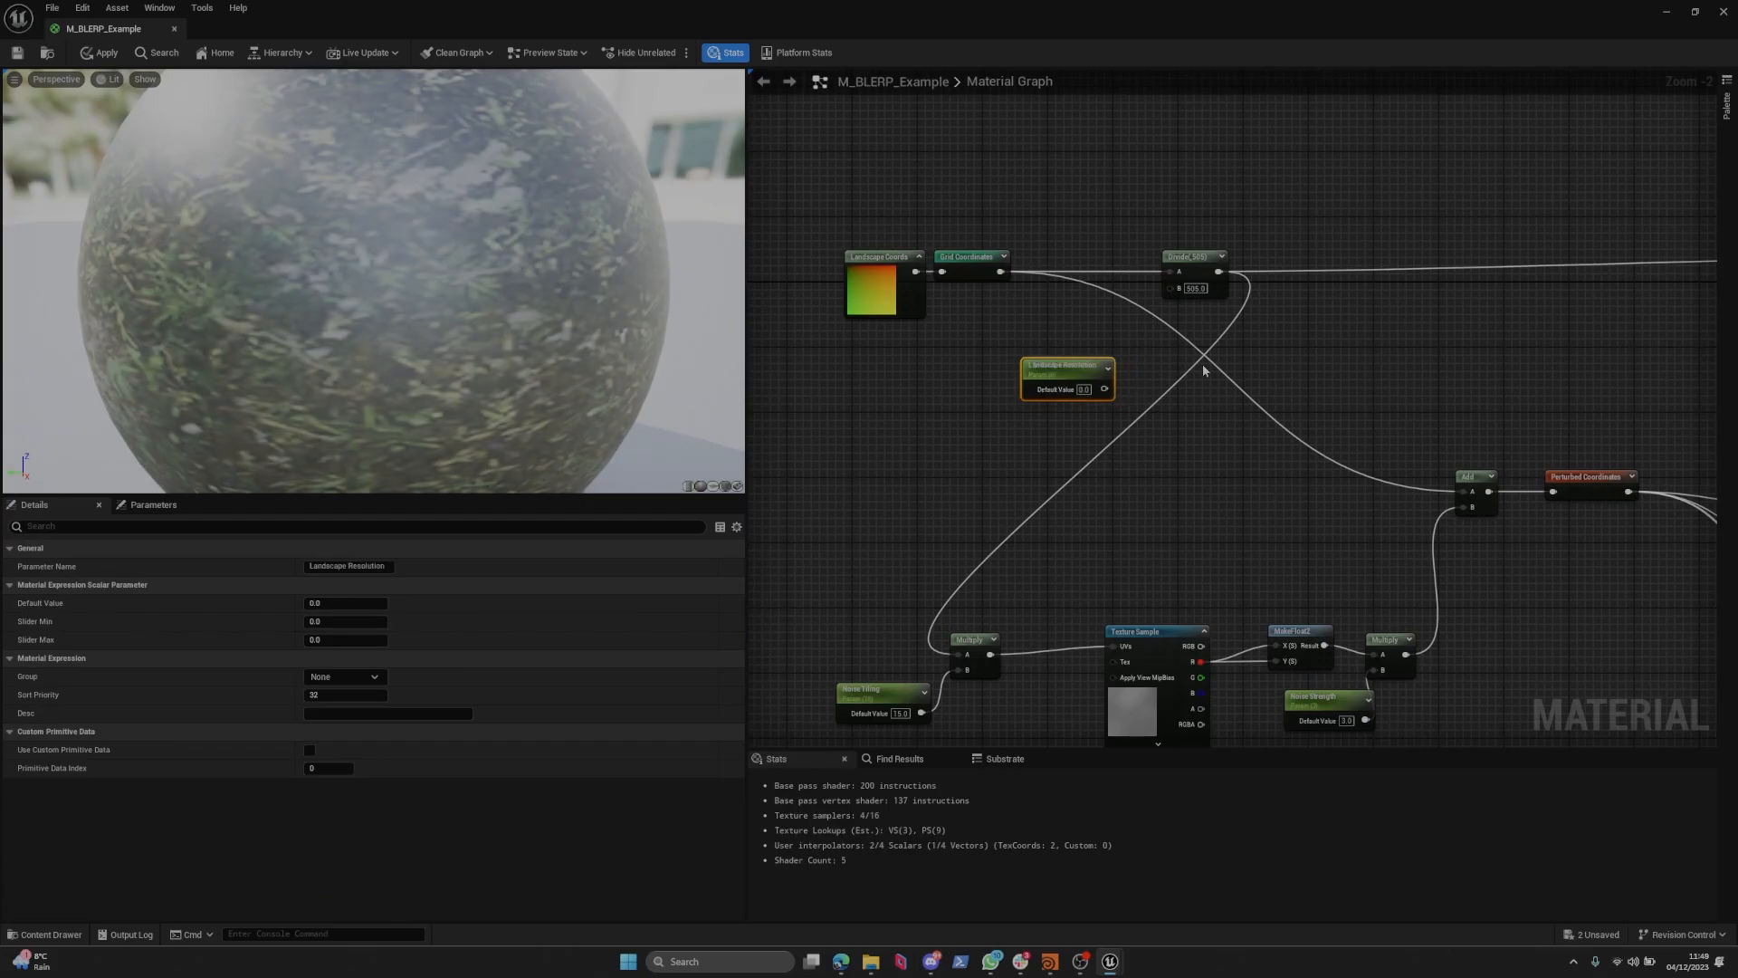
pyautogui.moveTo(1100, 405); pyautogui.dragTo(1104, 389)
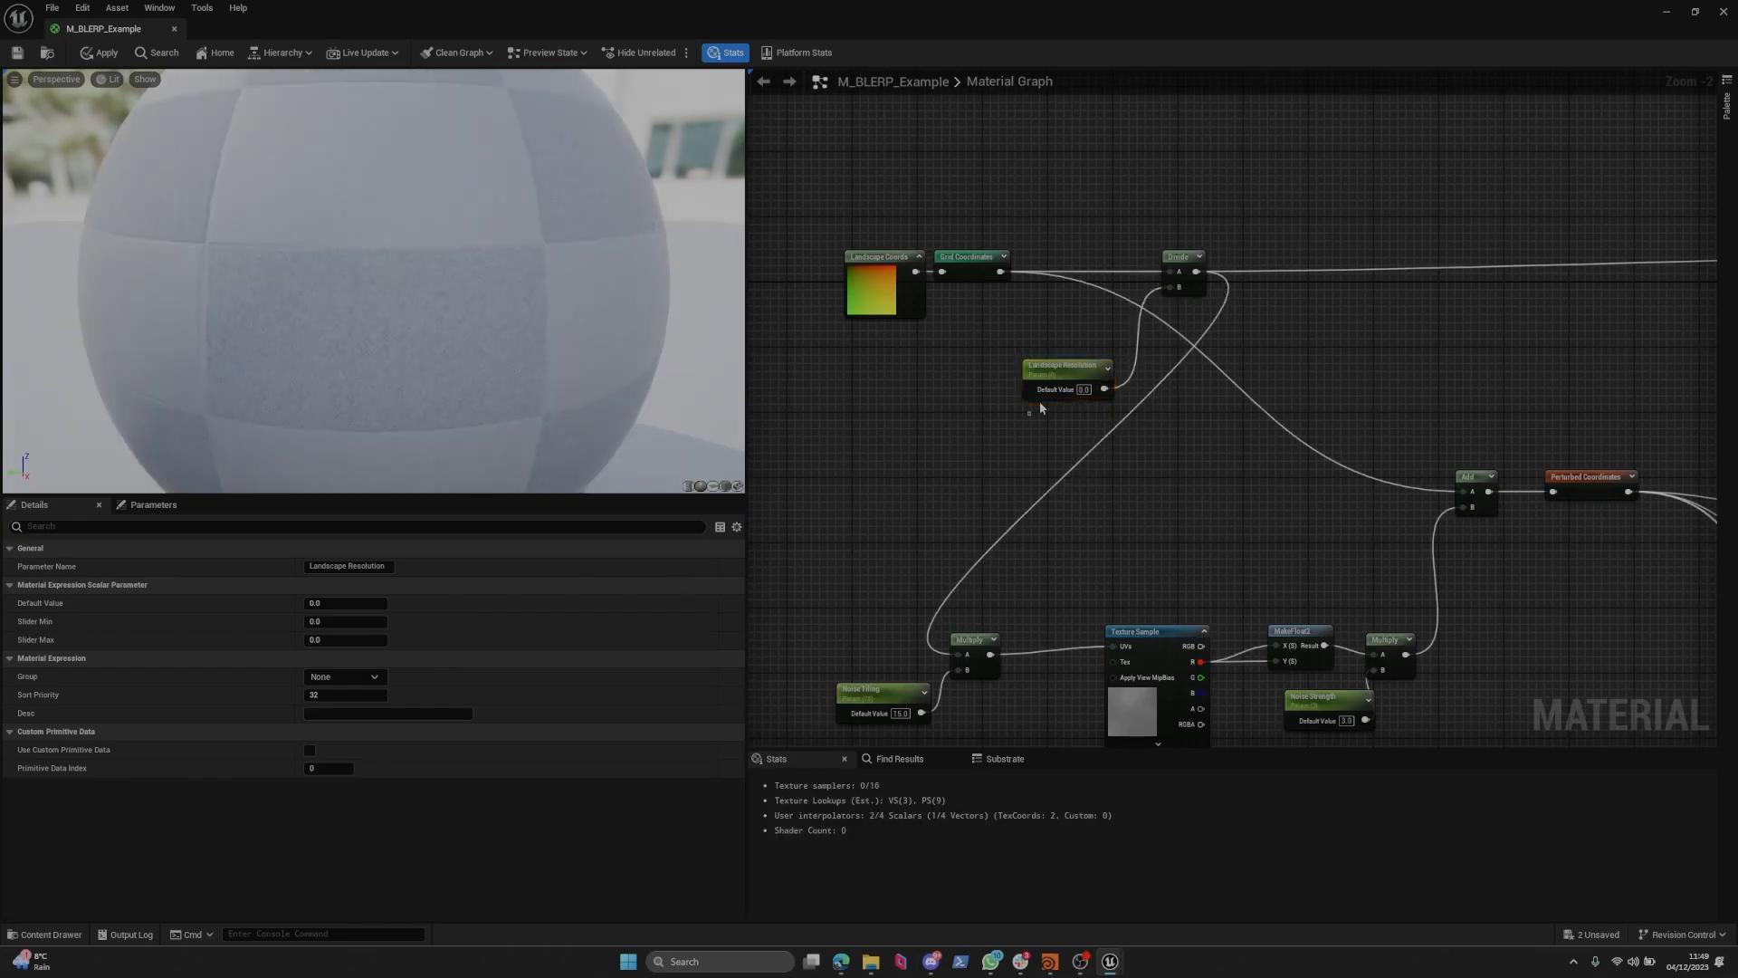
pyautogui.click(345, 602)
pyautogui.write('1009')
pyautogui.click(1163, 489)
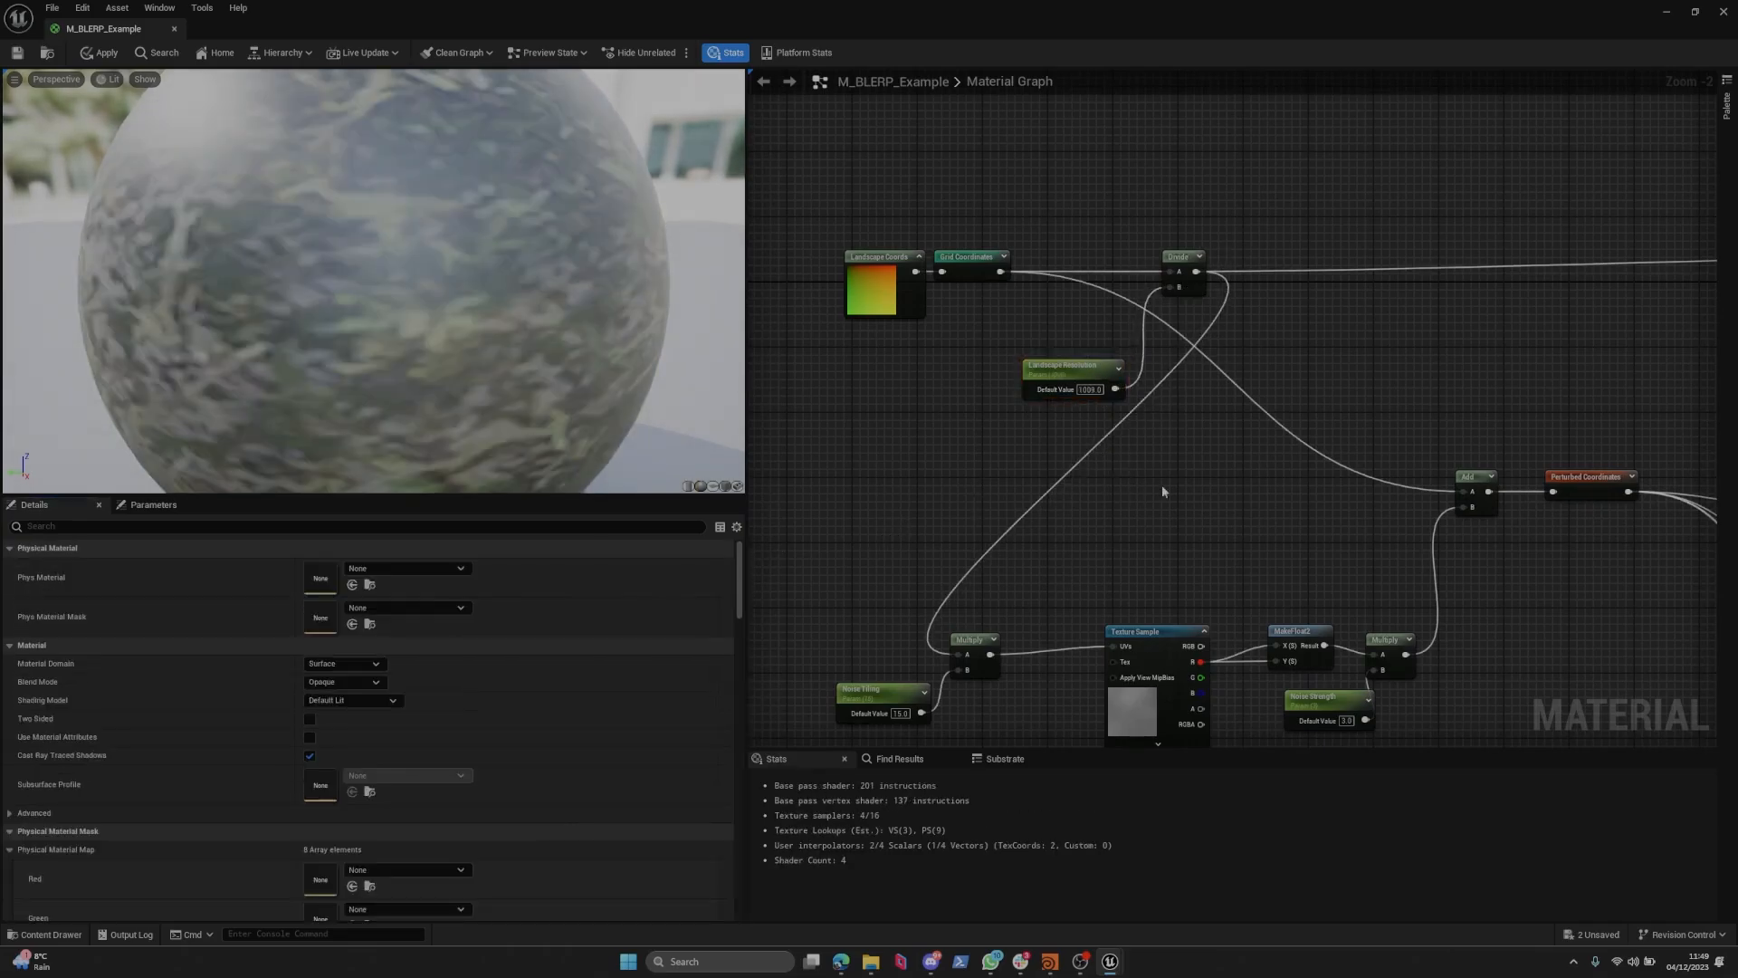
# Shrink the material editor, apply the material changes, and view the landscape up close in Lit mode.
pyautogui.moveTo(1163, 489); pyautogui.dragTo(1062, 524, button='right')
pyautogui.moveTo(1063, 7); pyautogui.dragTo(1365, 199)
pyautogui.click(982, 245)
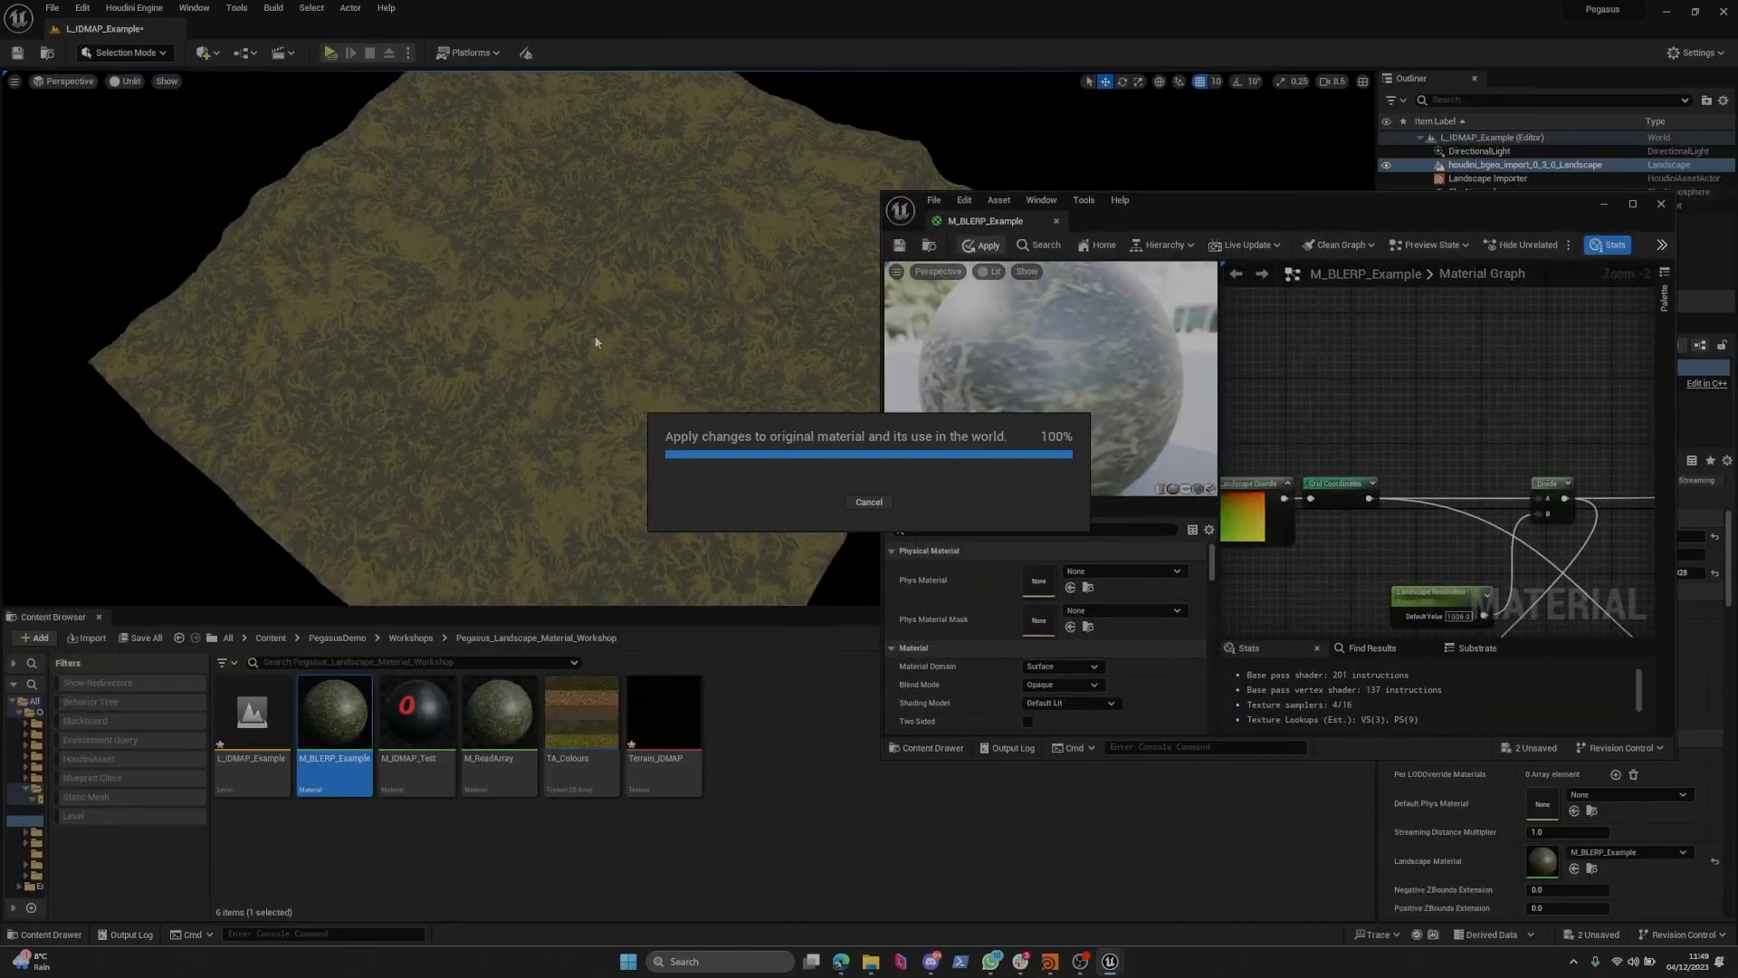
pyautogui.press('w')
pyautogui.moveTo(834, 412); pyautogui.dragTo(835, 412, button='right')
pyautogui.scroll(1, 835, 411)
pyautogui.hotkey('alt', '4')
pyautogui.scroll(-4, 1497, 504)
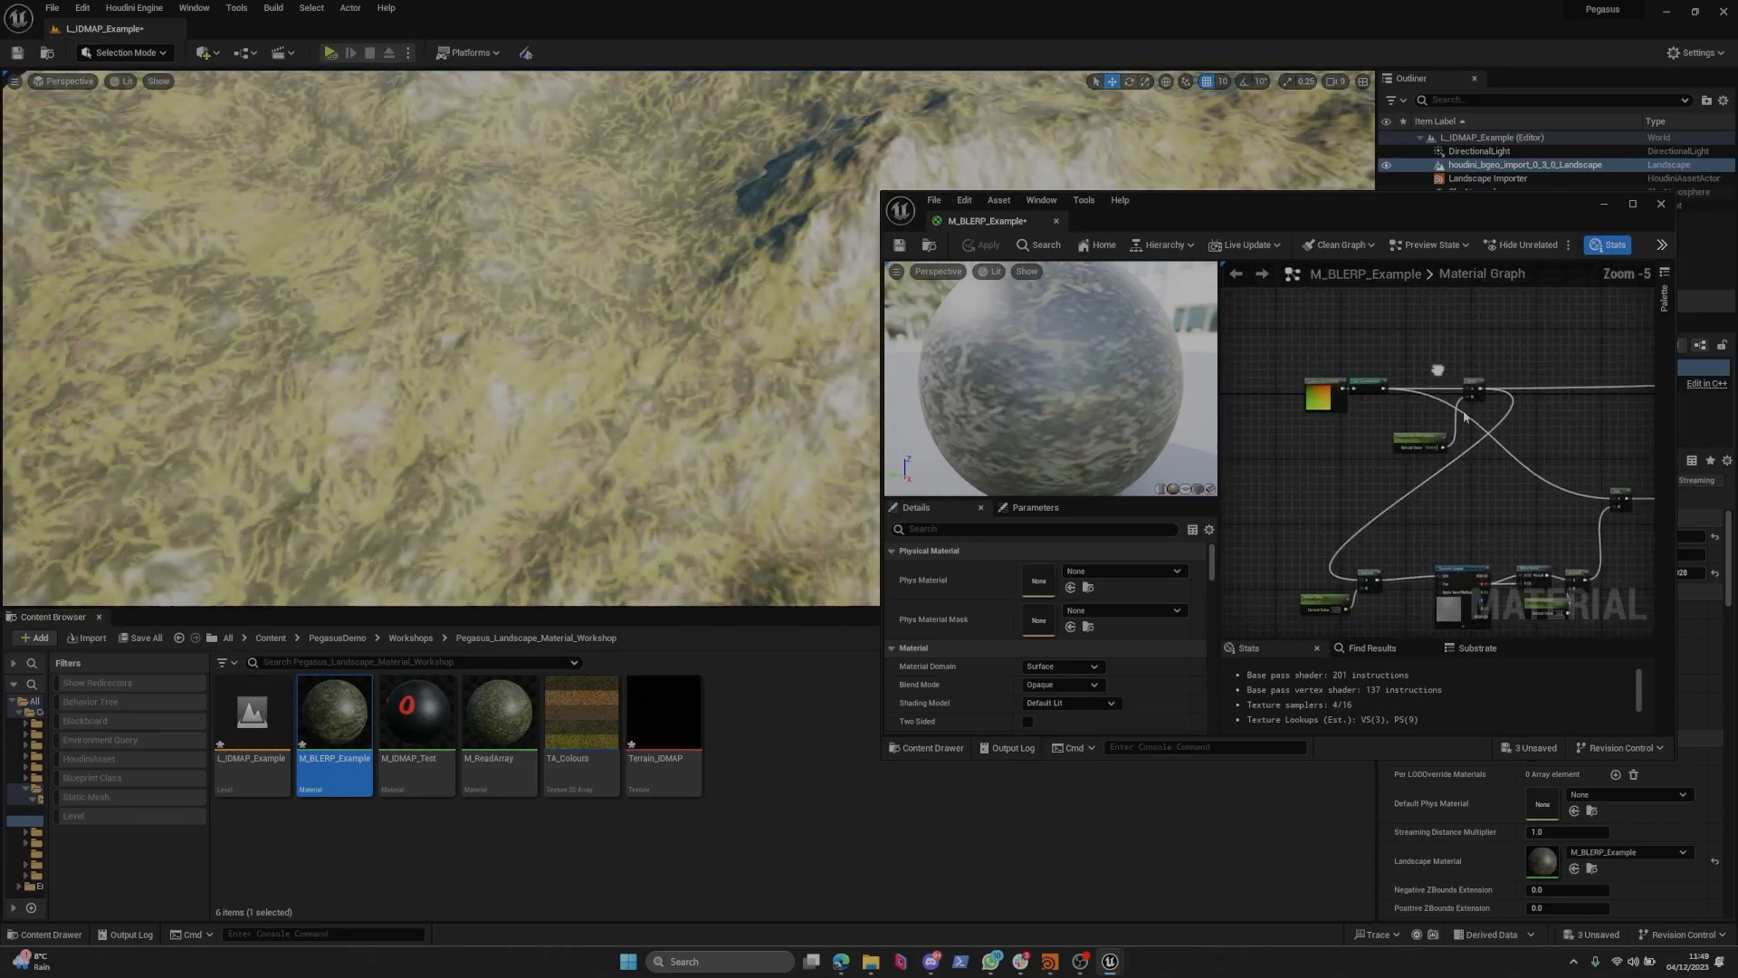
# Examine the ID map texture samples in the material graph together with their multiply, round and offset nodes.
pyautogui.moveTo(1324, 370); pyautogui.dragTo(1254, 378, button='right')
pyautogui.scroll(3, 1409, 376)
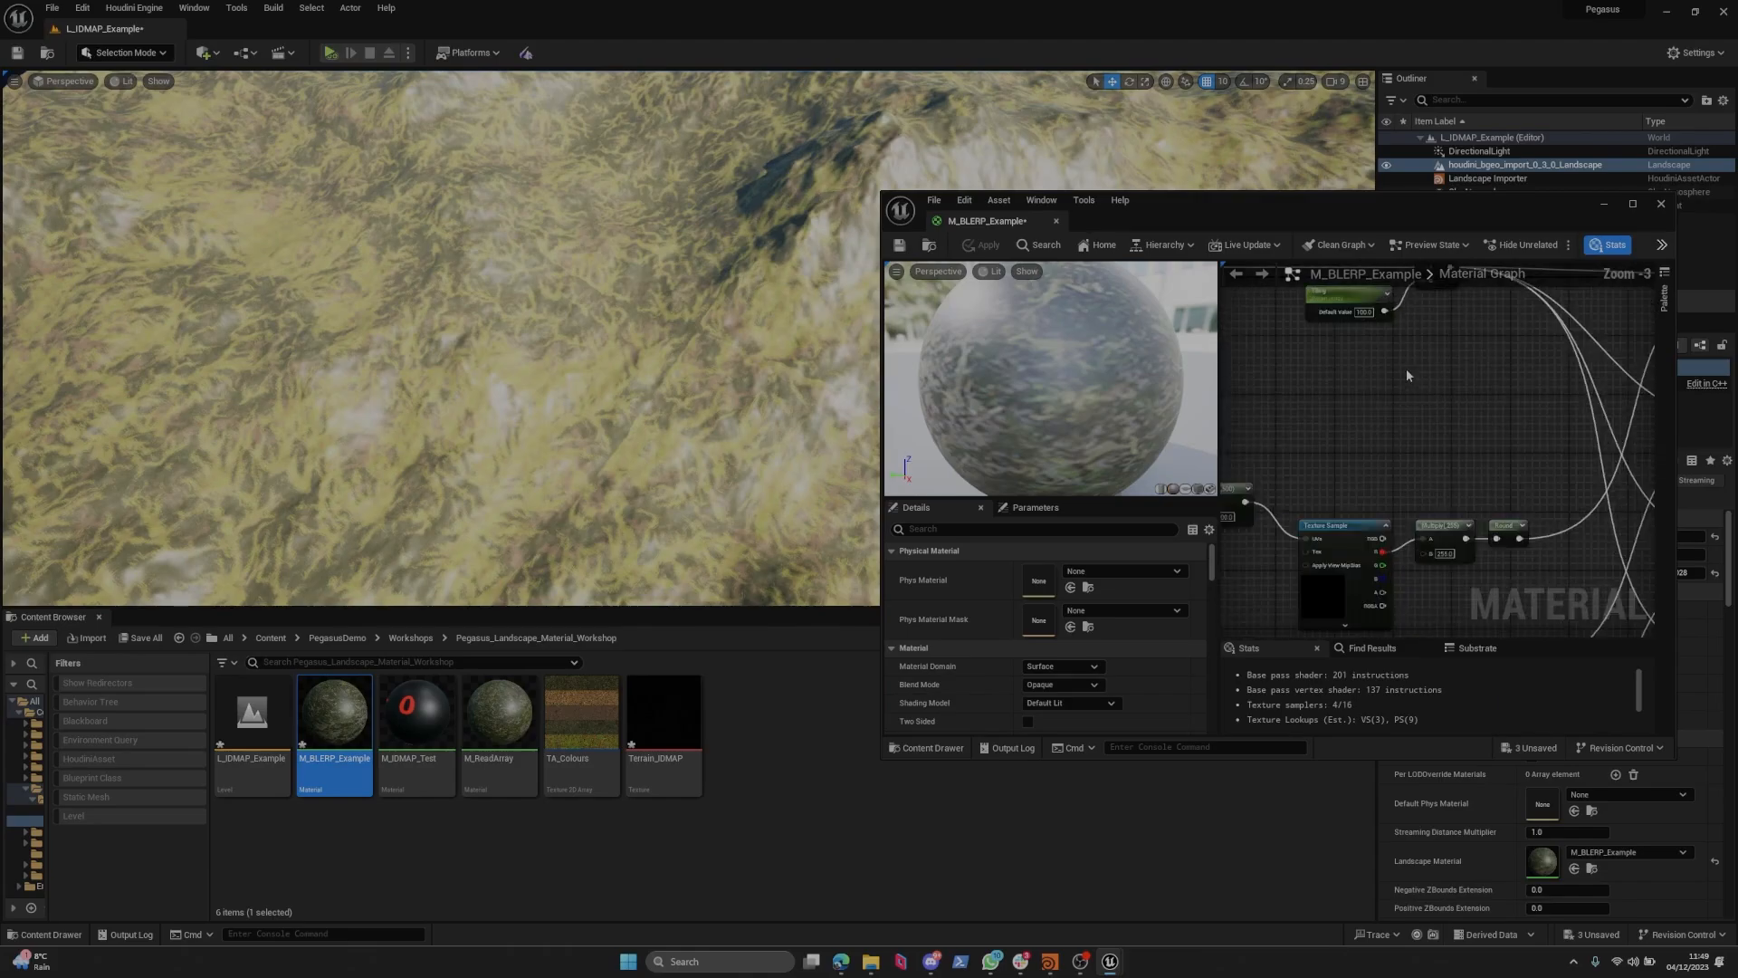
pyautogui.scroll(-1, 1410, 377)
pyautogui.moveTo(1410, 378); pyautogui.dragTo(1378, 326, button='right')
pyautogui.scroll(3, 1440, 391)
pyautogui.scroll(-4, 1463, 399)
pyautogui.scroll(2, 1355, 454)
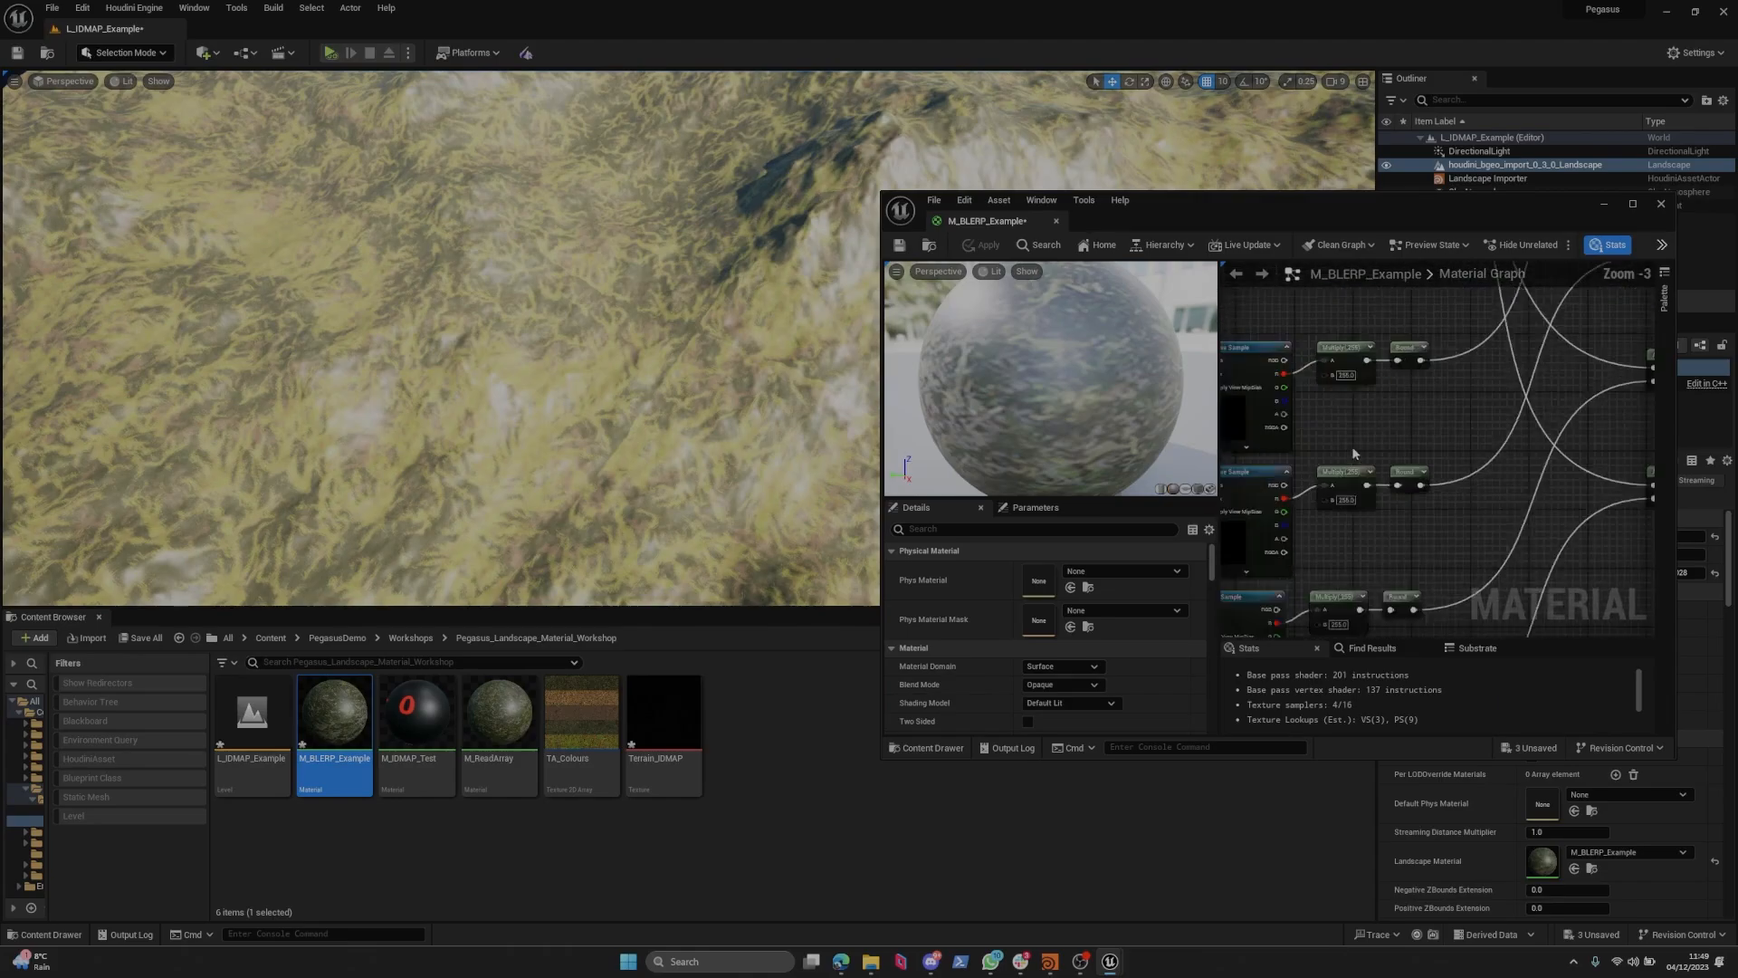
pyautogui.moveTo(1354, 453); pyautogui.dragTo(1505, 431, button='right')
pyautogui.scroll(-1, 1517, 438)
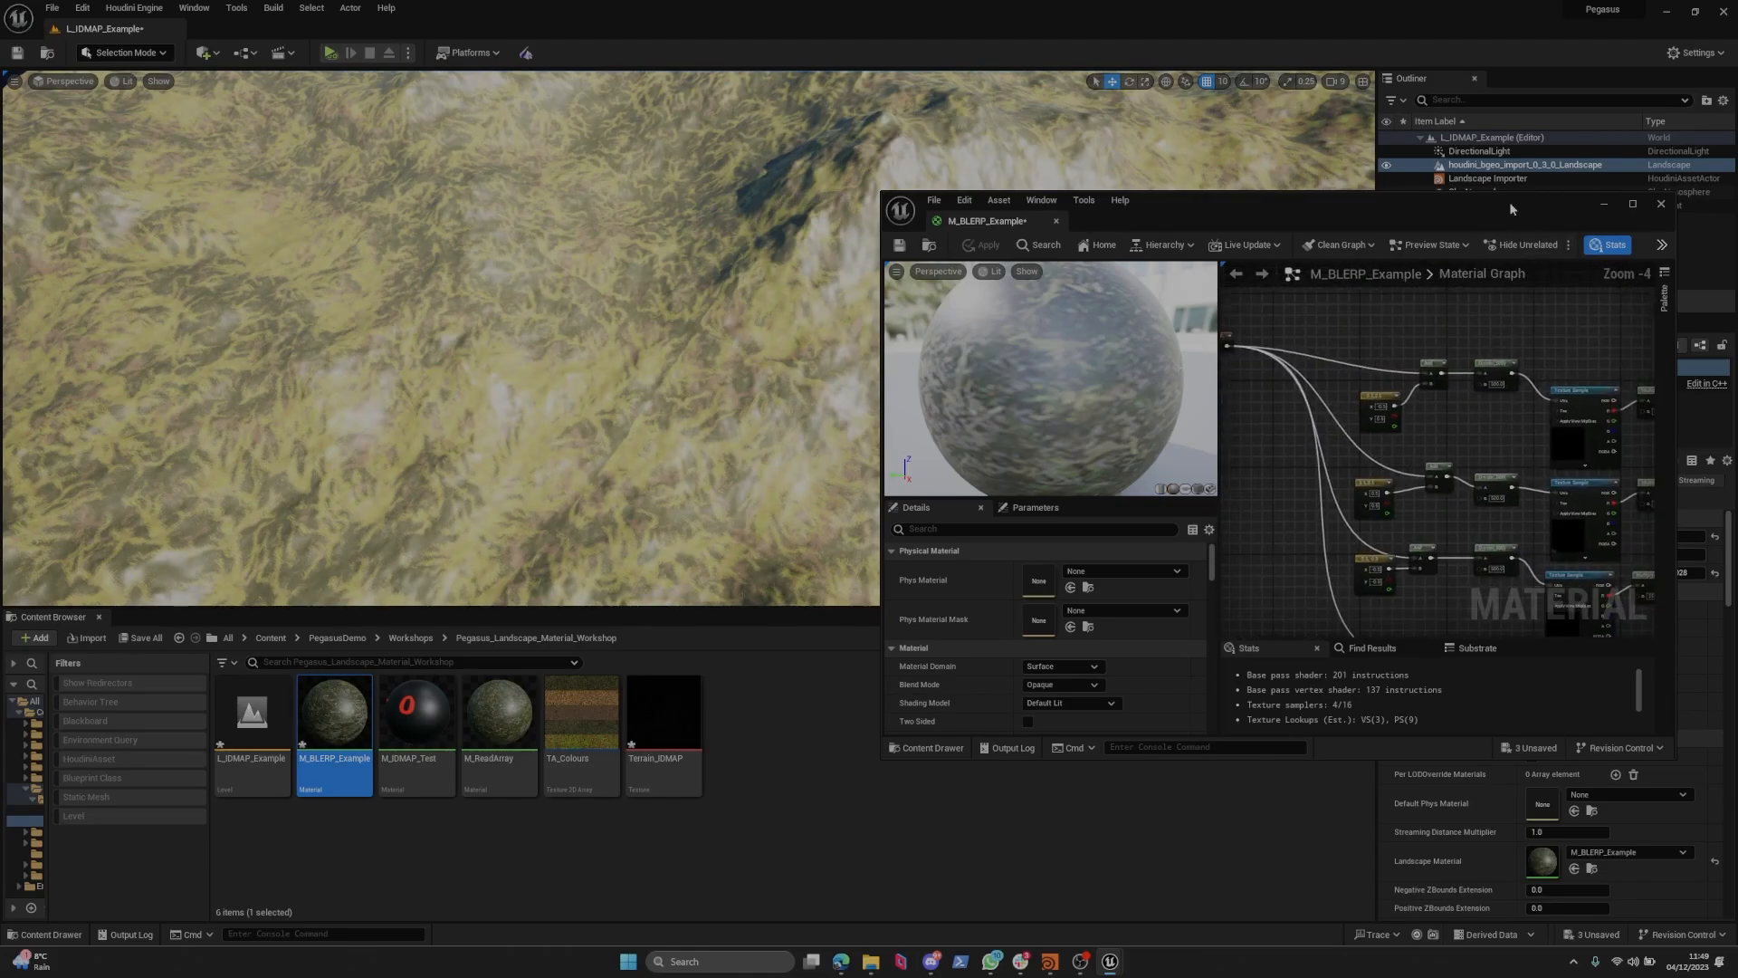
# Maximize the material editor and trace the divide nodes feeding the texture samples back to the Landscape Resolution parameter.
pyautogui.doubleClick(1511, 208)
pyautogui.moveTo(1236, 306); pyautogui.dragTo(1453, 466, button='right')
pyautogui.scroll(-1, 1322, 372)
pyautogui.scroll(1, 1292, 350)
pyautogui.moveTo(1293, 349); pyautogui.dragTo(1353, 292, button='right')
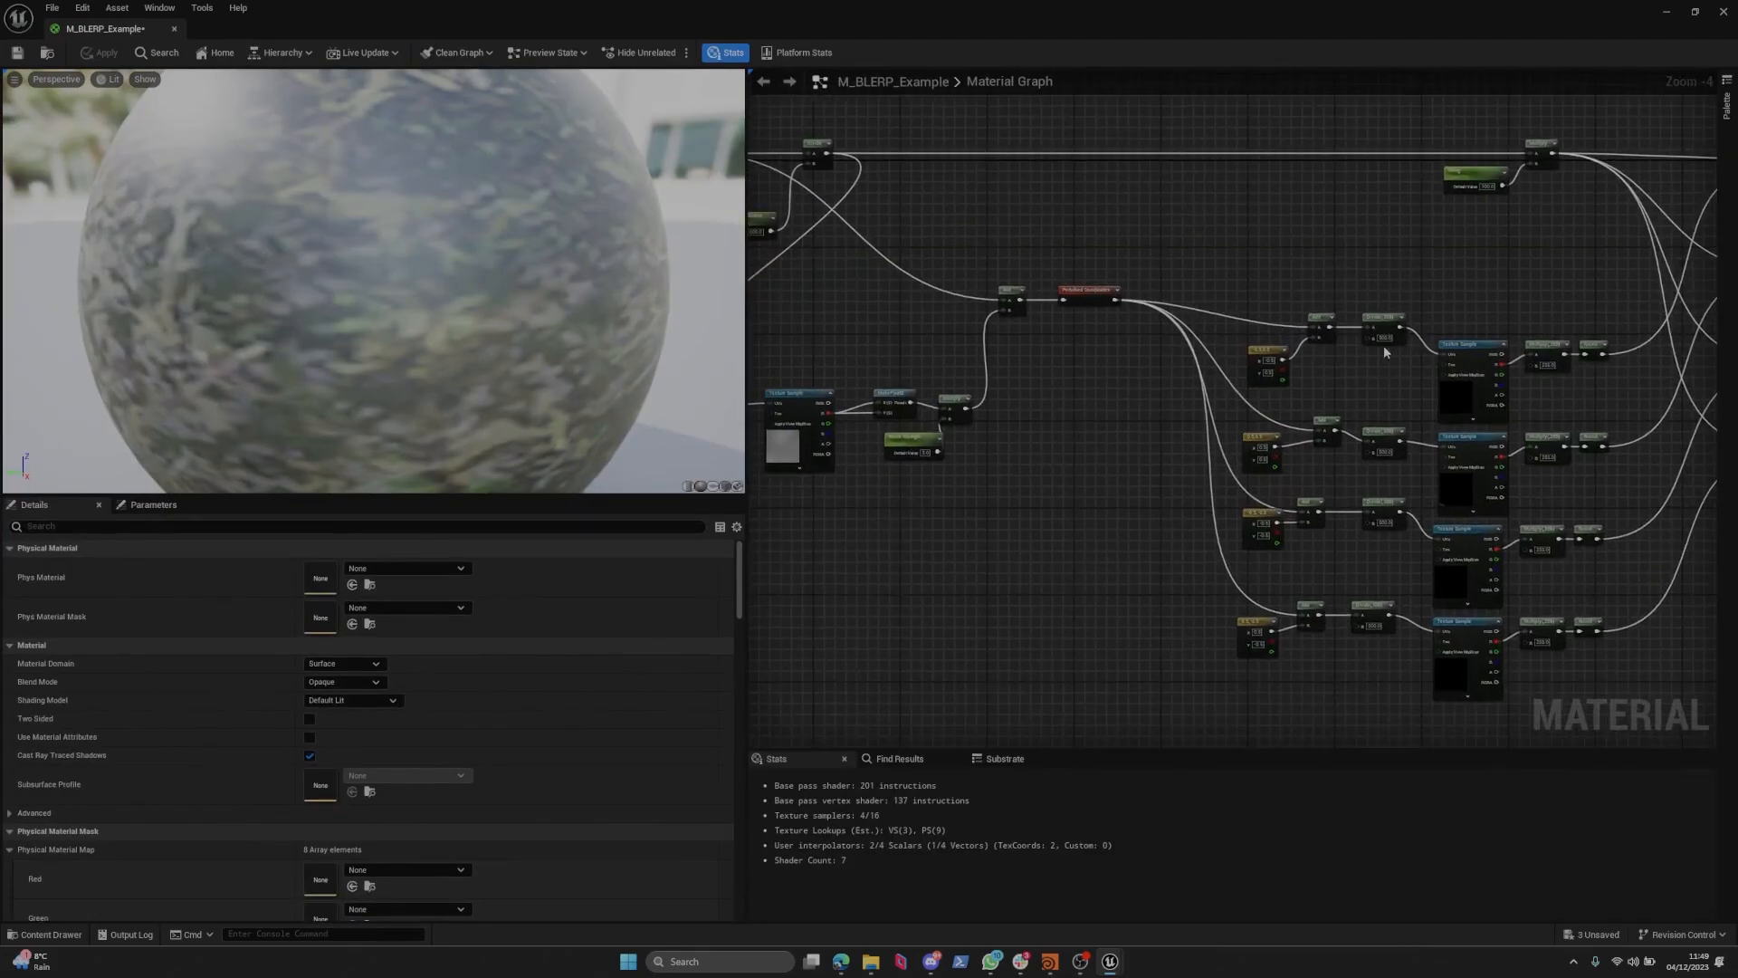
pyautogui.scroll(3, 1374, 328)
pyautogui.moveTo(1399, 396); pyautogui.dragTo(1587, 335, button='right')
pyautogui.scroll(-2, 1106, 221)
pyautogui.moveTo(1022, 131); pyautogui.dragTo(1072, 290, button='right')
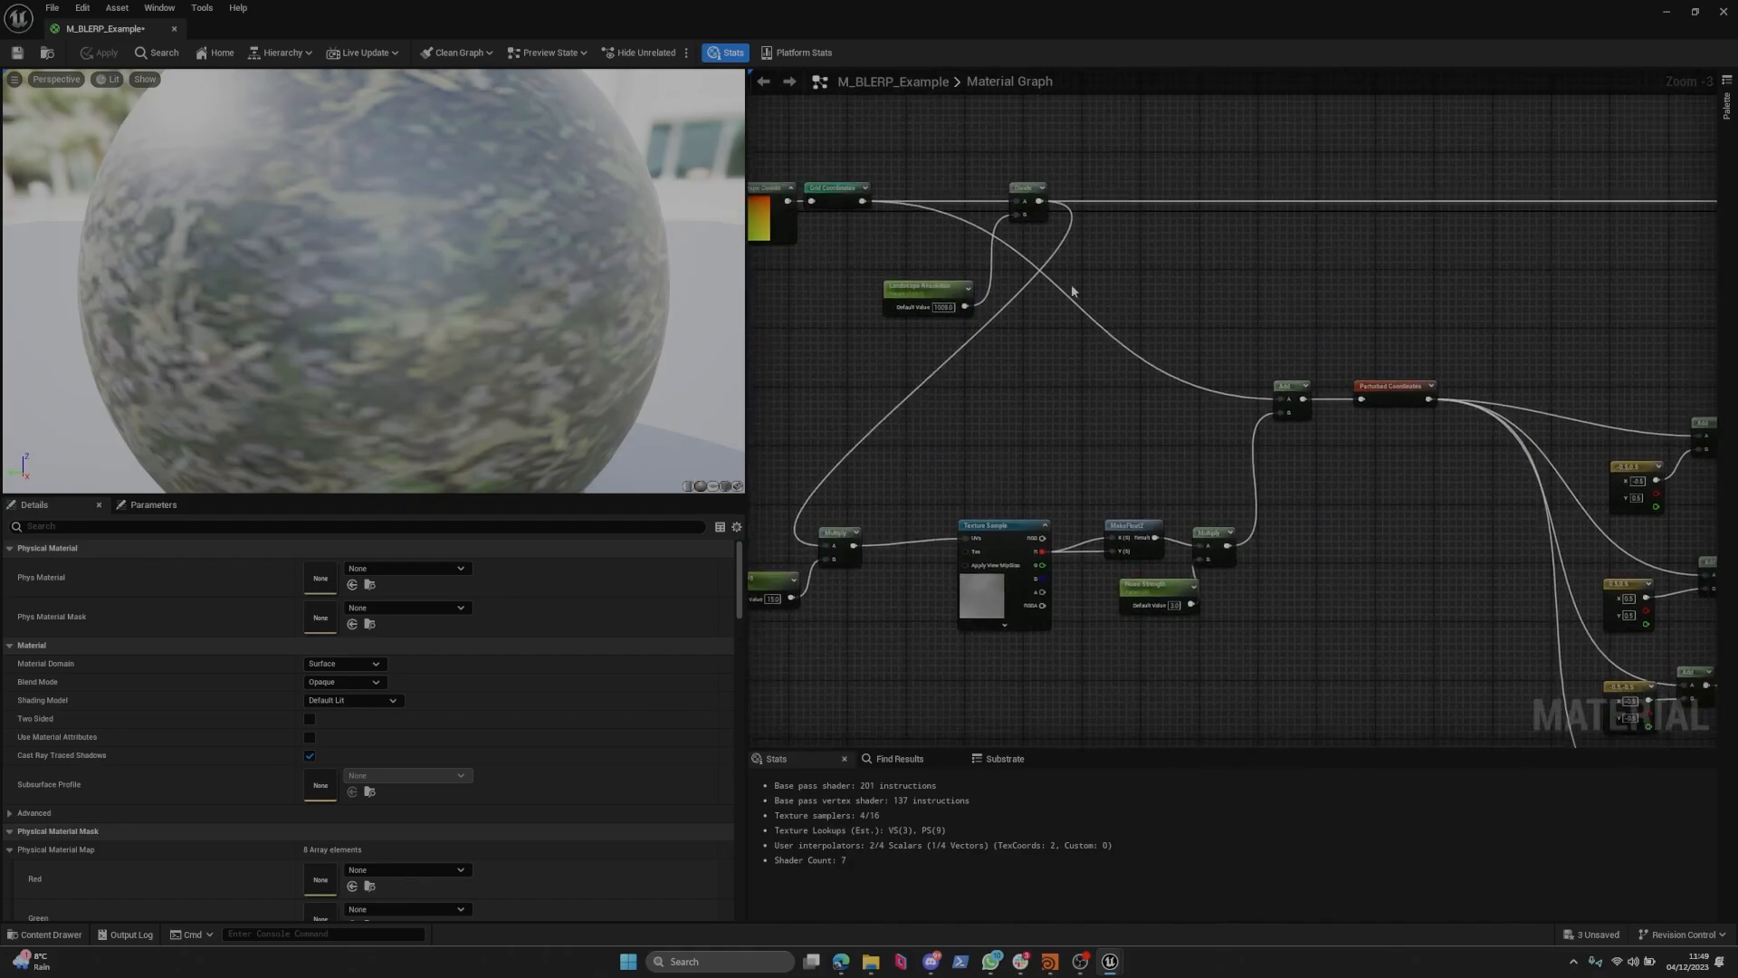
# Move the Divide node and its Landscape Resolution parameter back beneath the grid coordinates node.
pyautogui.moveTo(927, 196); pyautogui.dragTo(926, 194)
pyautogui.moveTo(921, 287); pyautogui.dragTo(1379, 298)
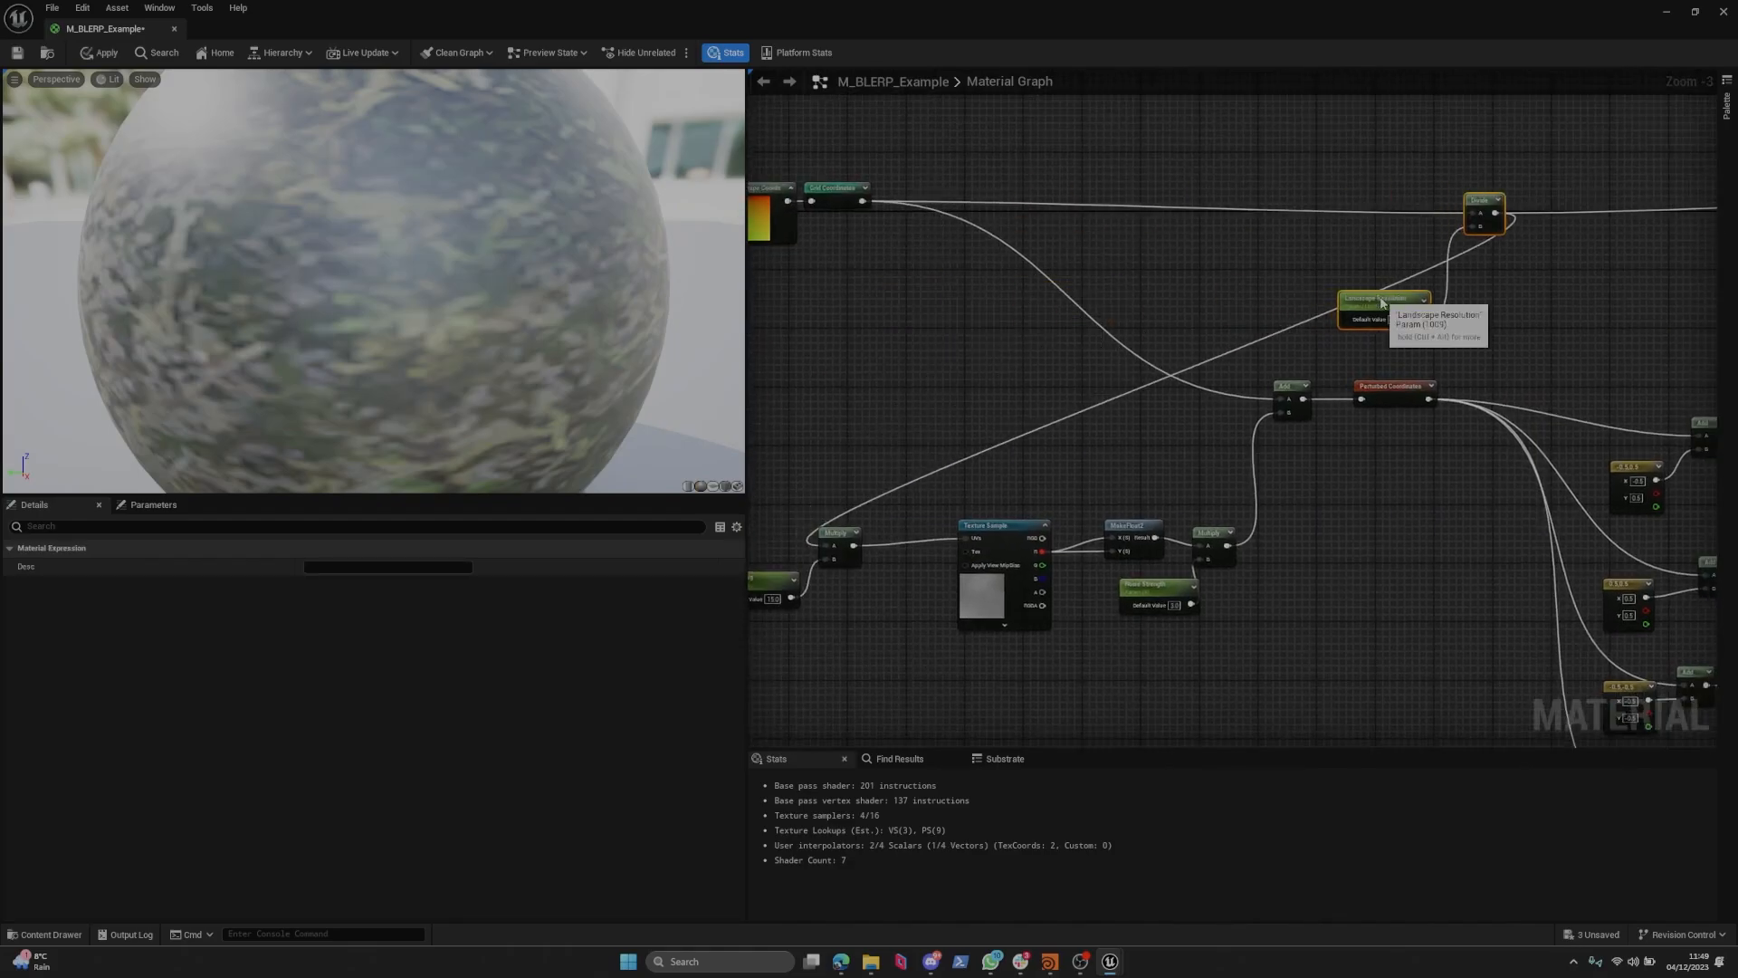
pyautogui.click(1073, 384)
pyautogui.moveTo(1071, 386); pyautogui.dragTo(1195, 320, button='right')
pyautogui.moveTo(1470, 293); pyautogui.dragTo(1290, 289, button='right')
pyautogui.moveTo(1417, 124); pyautogui.dragTo(1553, 152, button='right')
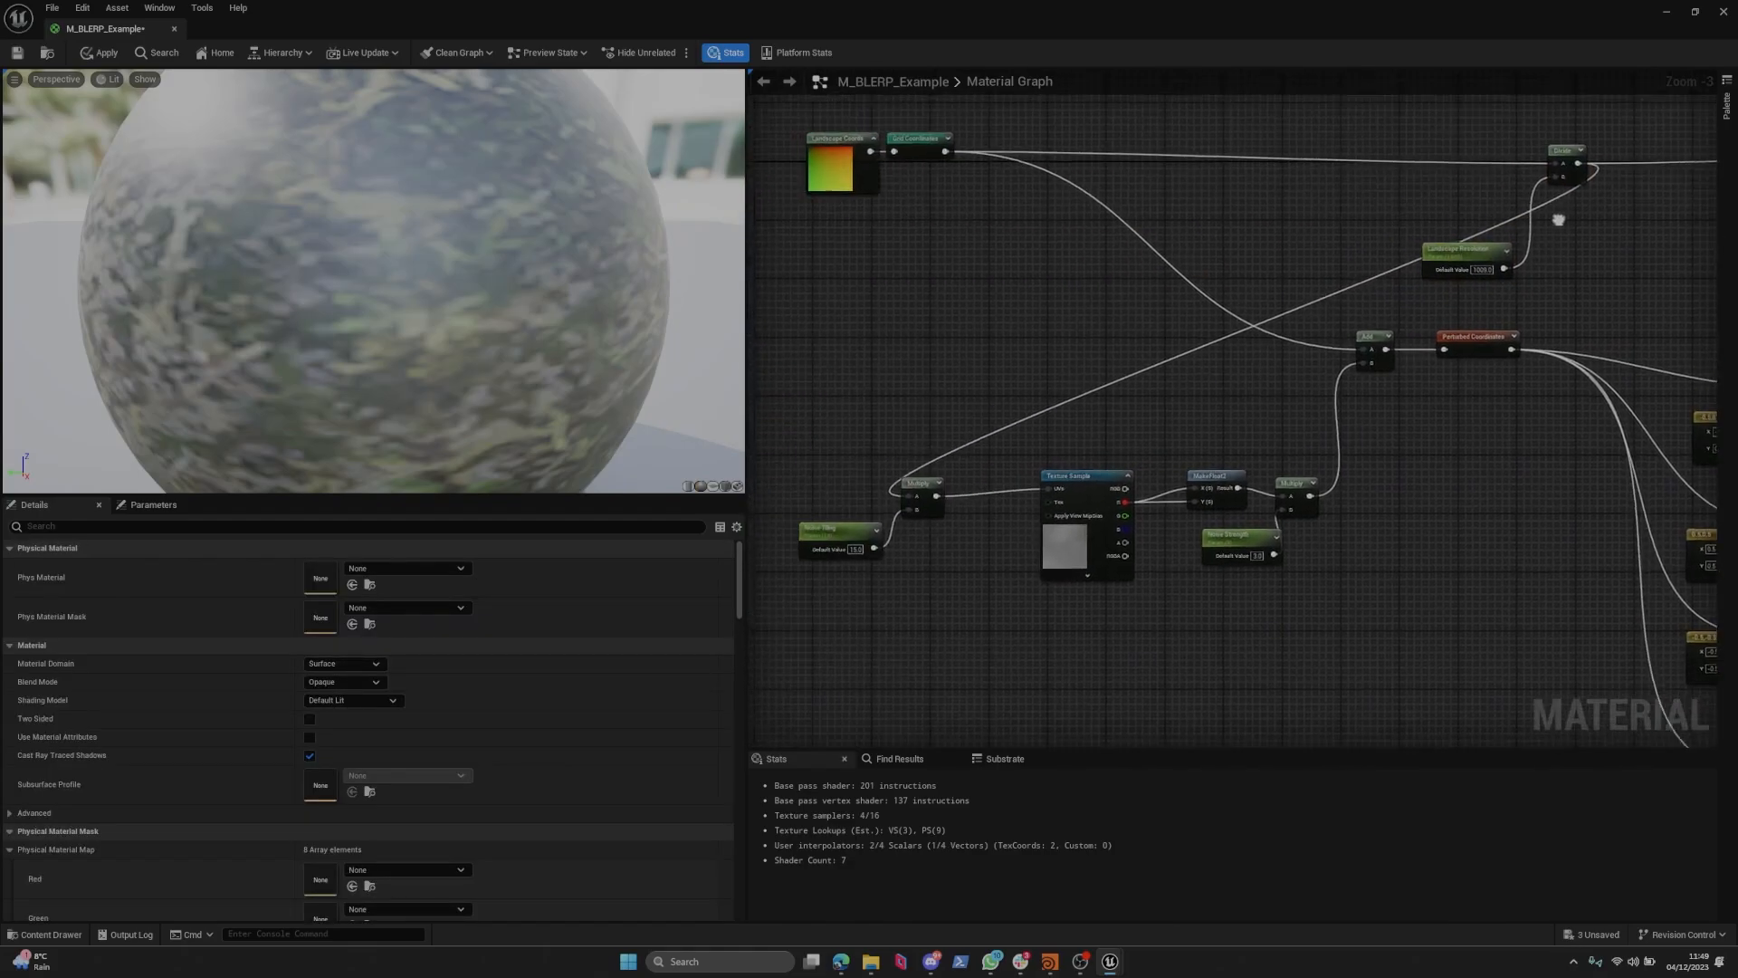
pyautogui.moveTo(1554, 152); pyautogui.dragTo(965, 246)
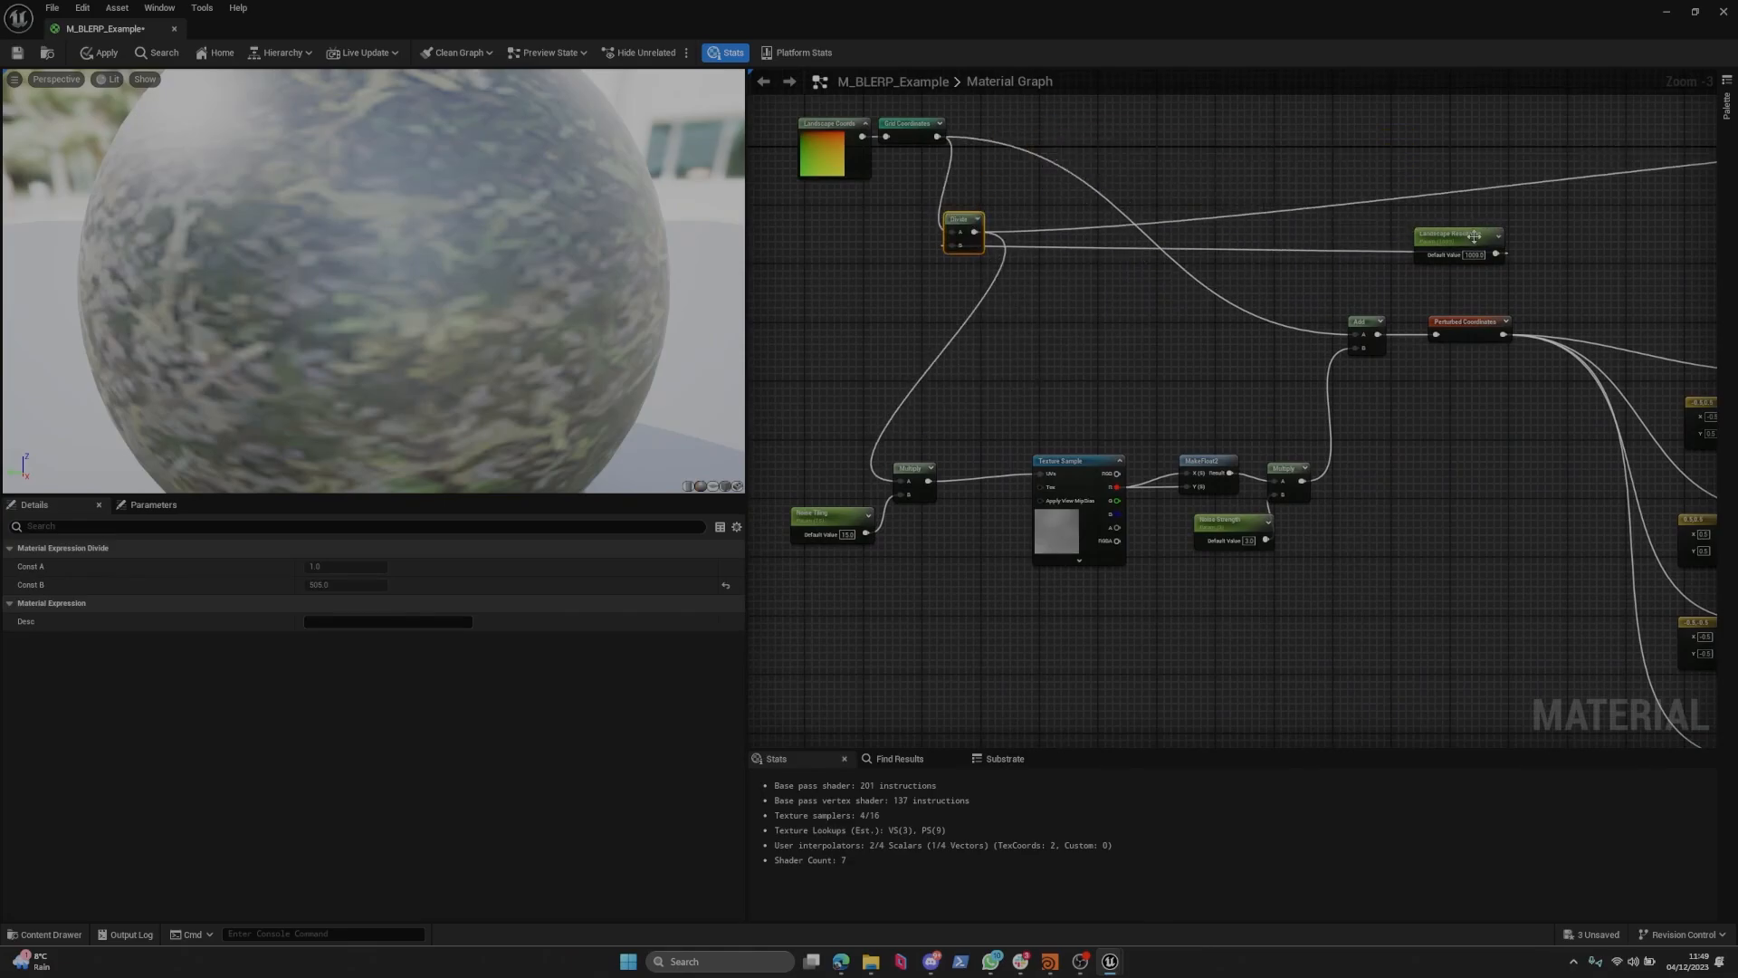
pyautogui.moveTo(1474, 246); pyautogui.dragTo(887, 290)
# Duplicate the Landscape Resolution parameter and connect it to the B inputs of the four Divide nodes feeding the ID map texture samples.
pyautogui.moveTo(1188, 313); pyautogui.dragTo(1273, 310, button='right')
pyautogui.scroll(-1, 1286, 317)
pyautogui.moveTo(1680, 416); pyautogui.dragTo(1437, 362, button='right')
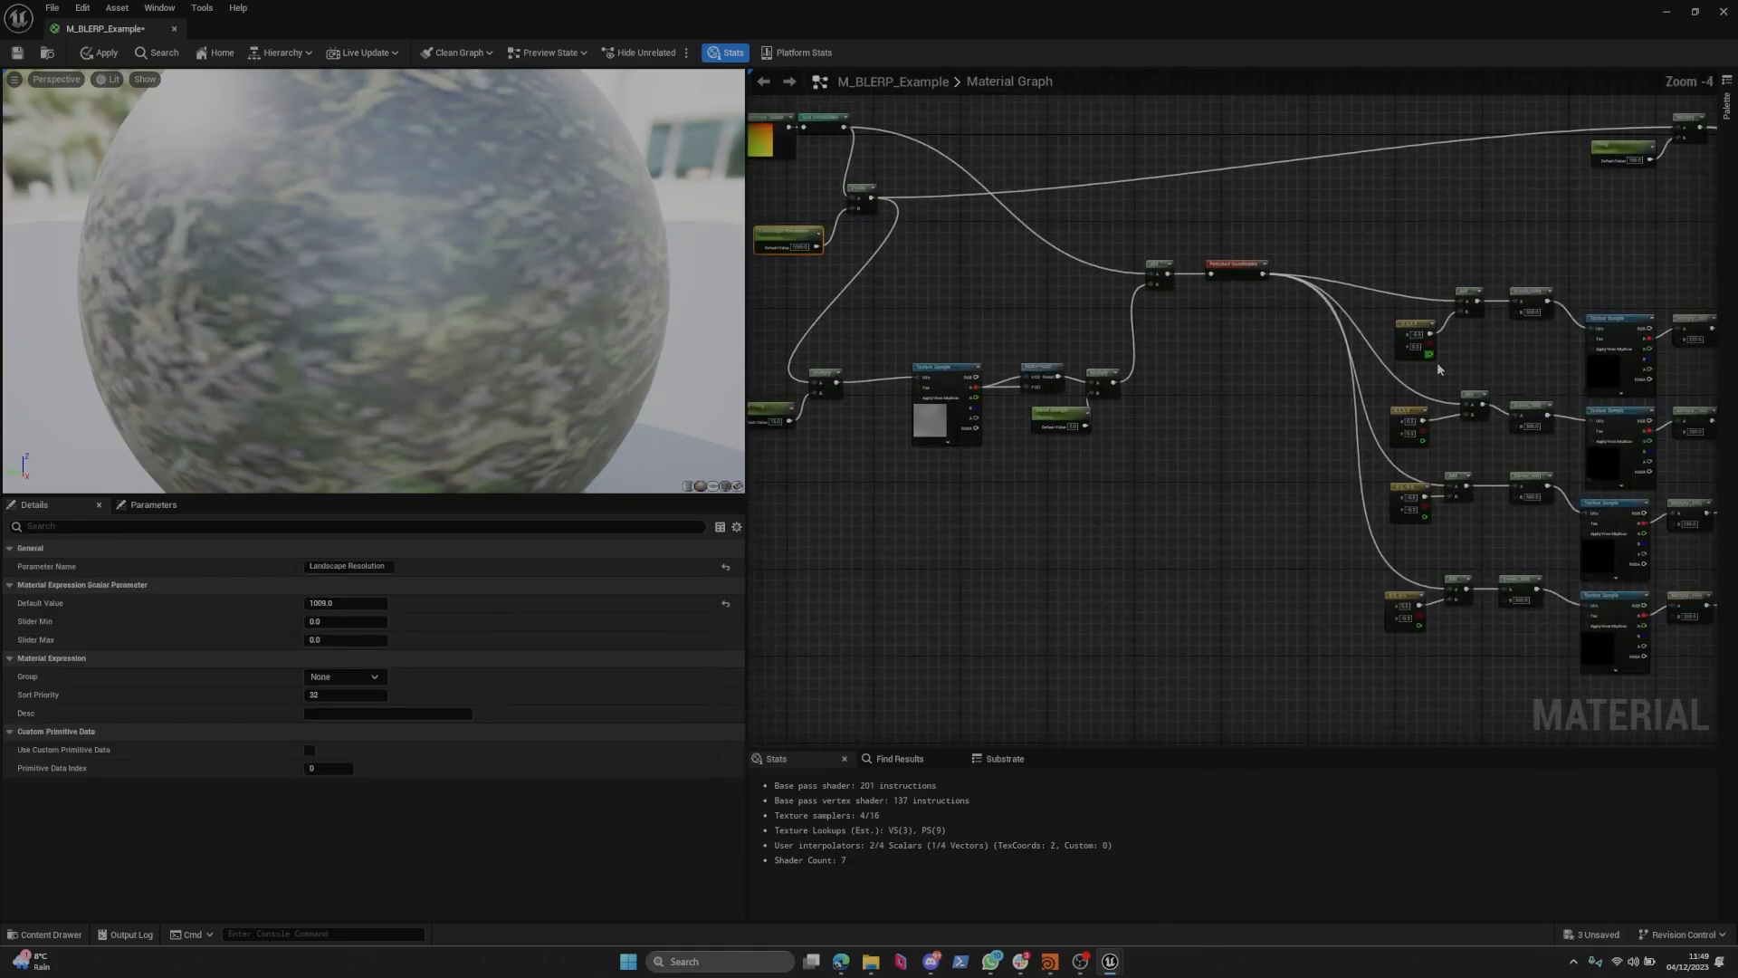
pyautogui.scroll(2, 1286, 362)
pyautogui.moveTo(1281, 362); pyautogui.dragTo(1029, 321, button='right')
pyautogui.hotkey('ctrl', 'v')
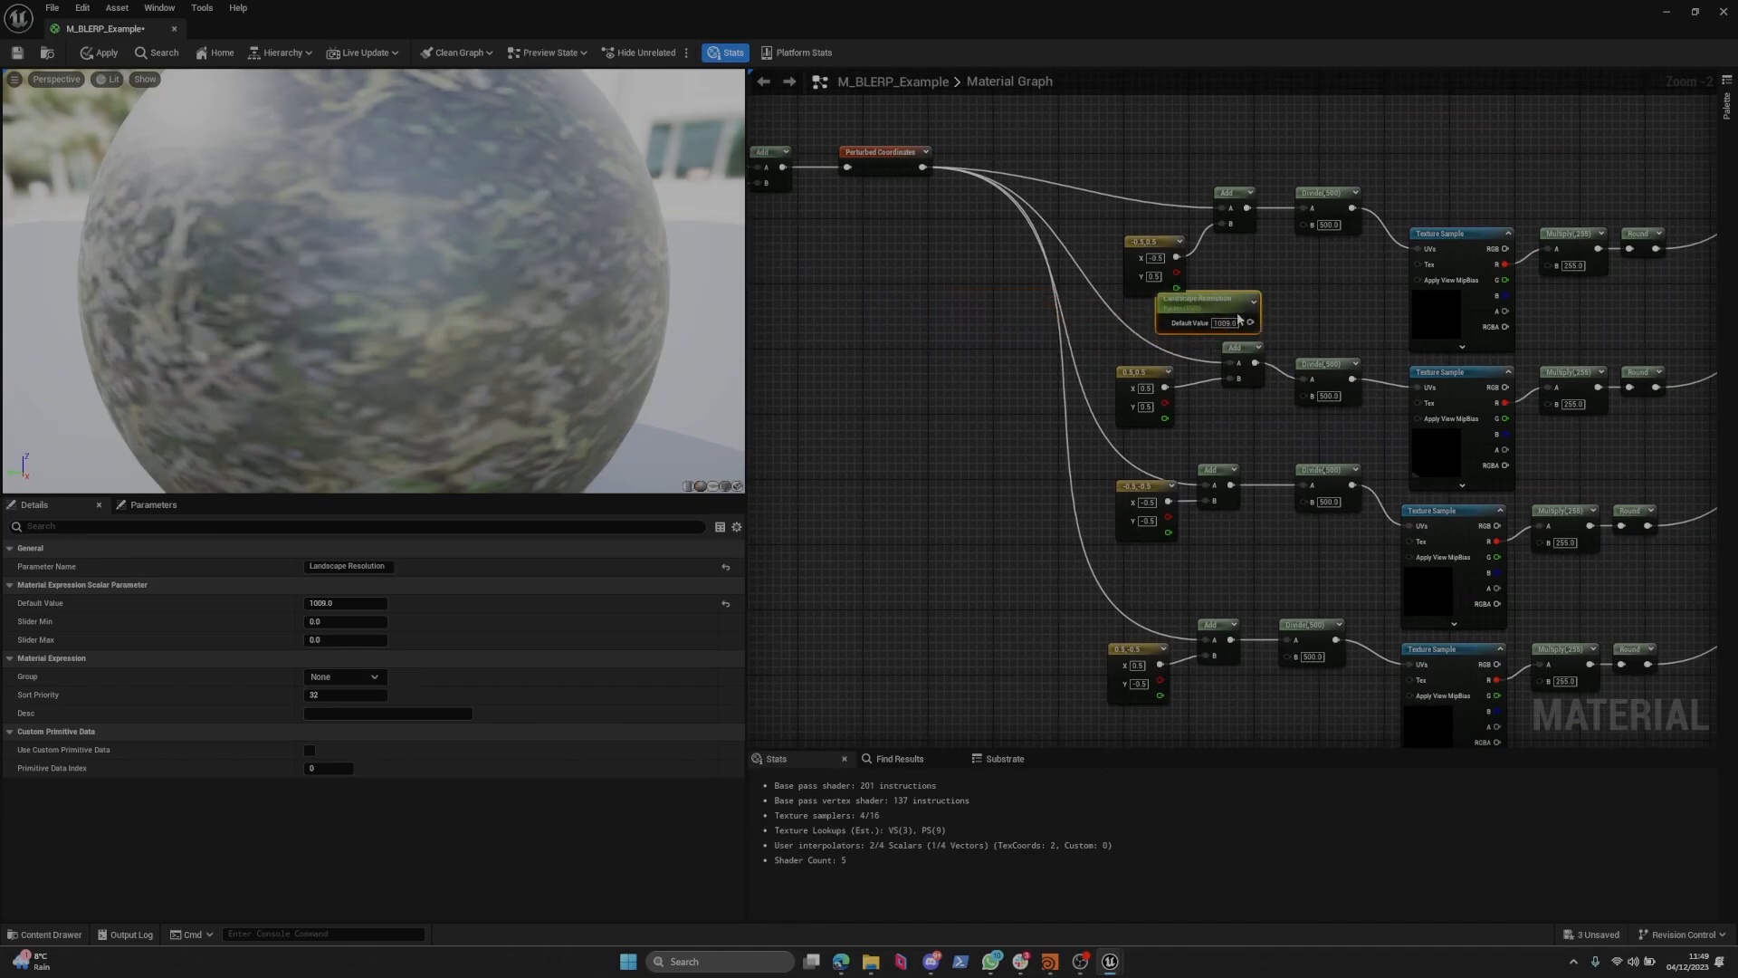
pyautogui.moveTo(1257, 314); pyautogui.dragTo(1312, 223)
pyautogui.moveTo(1259, 314); pyautogui.dragTo(1312, 395)
pyautogui.moveTo(1314, 505); pyautogui.dragTo(1257, 315)
pyautogui.moveTo(1258, 315); pyautogui.dragTo(1290, 656)
pyautogui.moveTo(1319, 492); pyautogui.dragTo(1385, 649, button='right')
pyautogui.moveTo(1255, 455); pyautogui.dragTo(1223, 294)
pyautogui.scroll(-2, 1290, 254)
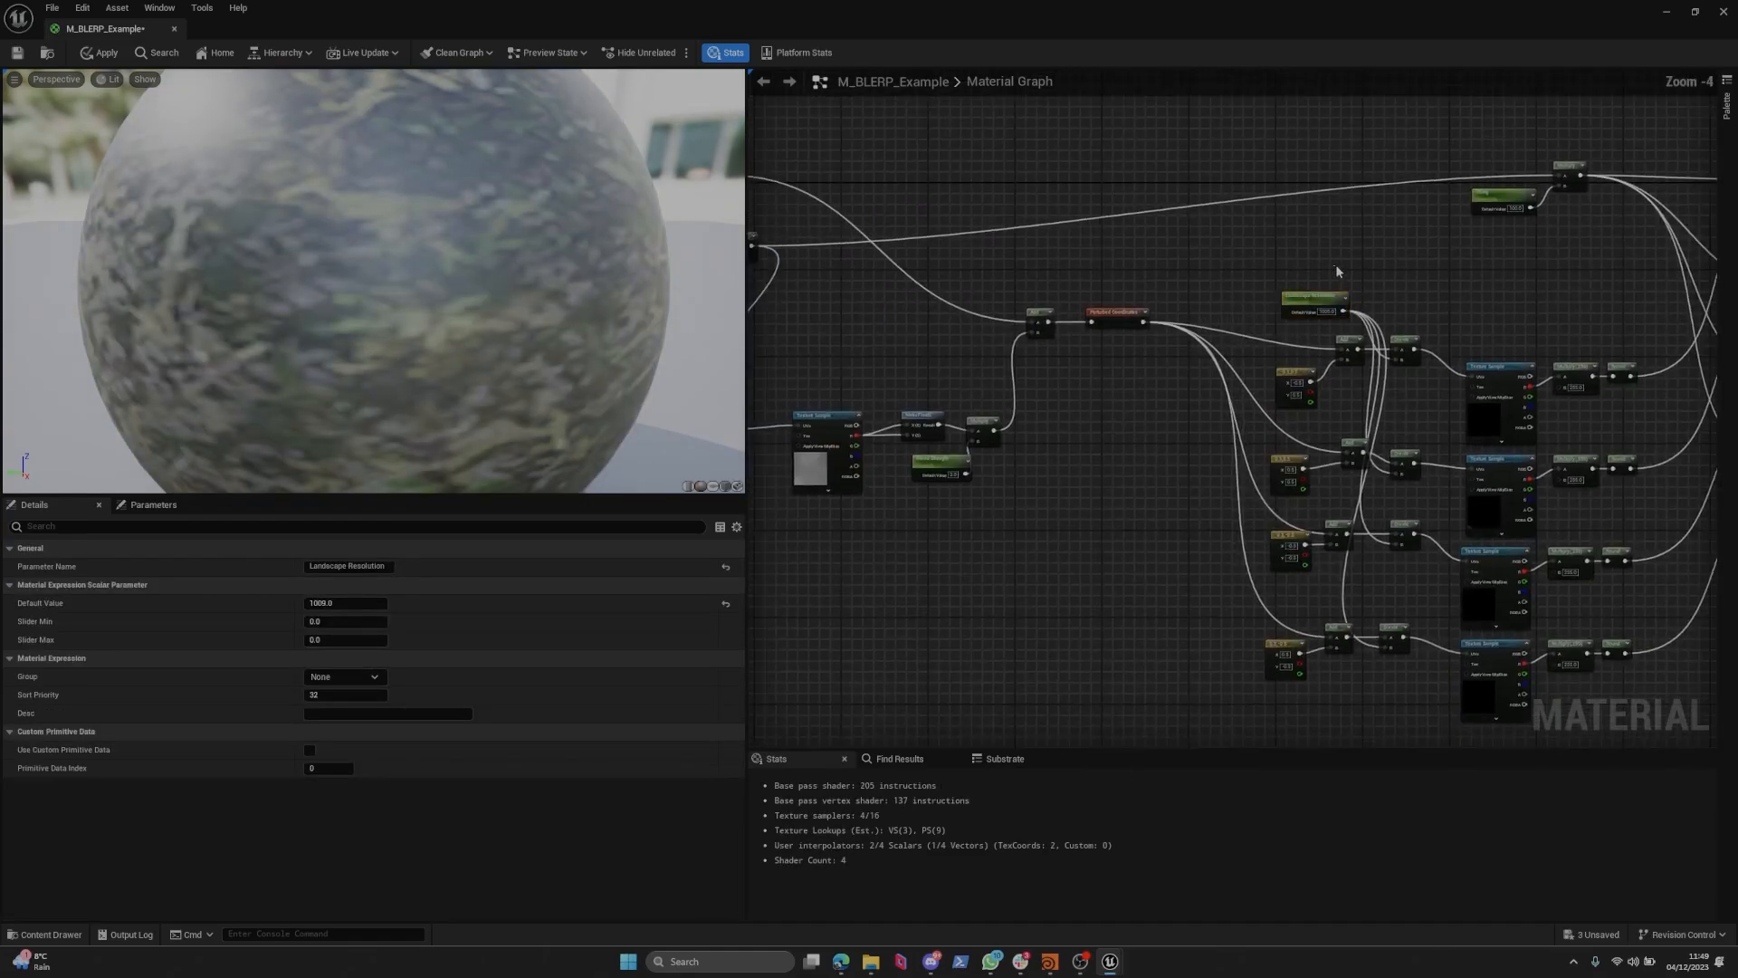
# Shrink the material editor to reveal the level viewport and apply the material changes.
pyautogui.click(1339, 271)
pyautogui.moveTo(1339, 272); pyautogui.dragTo(1707, 273, button='right')
pyautogui.scroll(2, 1092, 308)
pyautogui.moveTo(1241, 279); pyautogui.dragTo(752, 252, button='right')
pyautogui.scroll(-3, 1306, 270)
pyautogui.moveTo(1306, 269); pyautogui.dragTo(1177, 280, button='right')
pyautogui.moveTo(1209, 9); pyautogui.dragTo(1361, 233)
pyautogui.click(1066, 279)
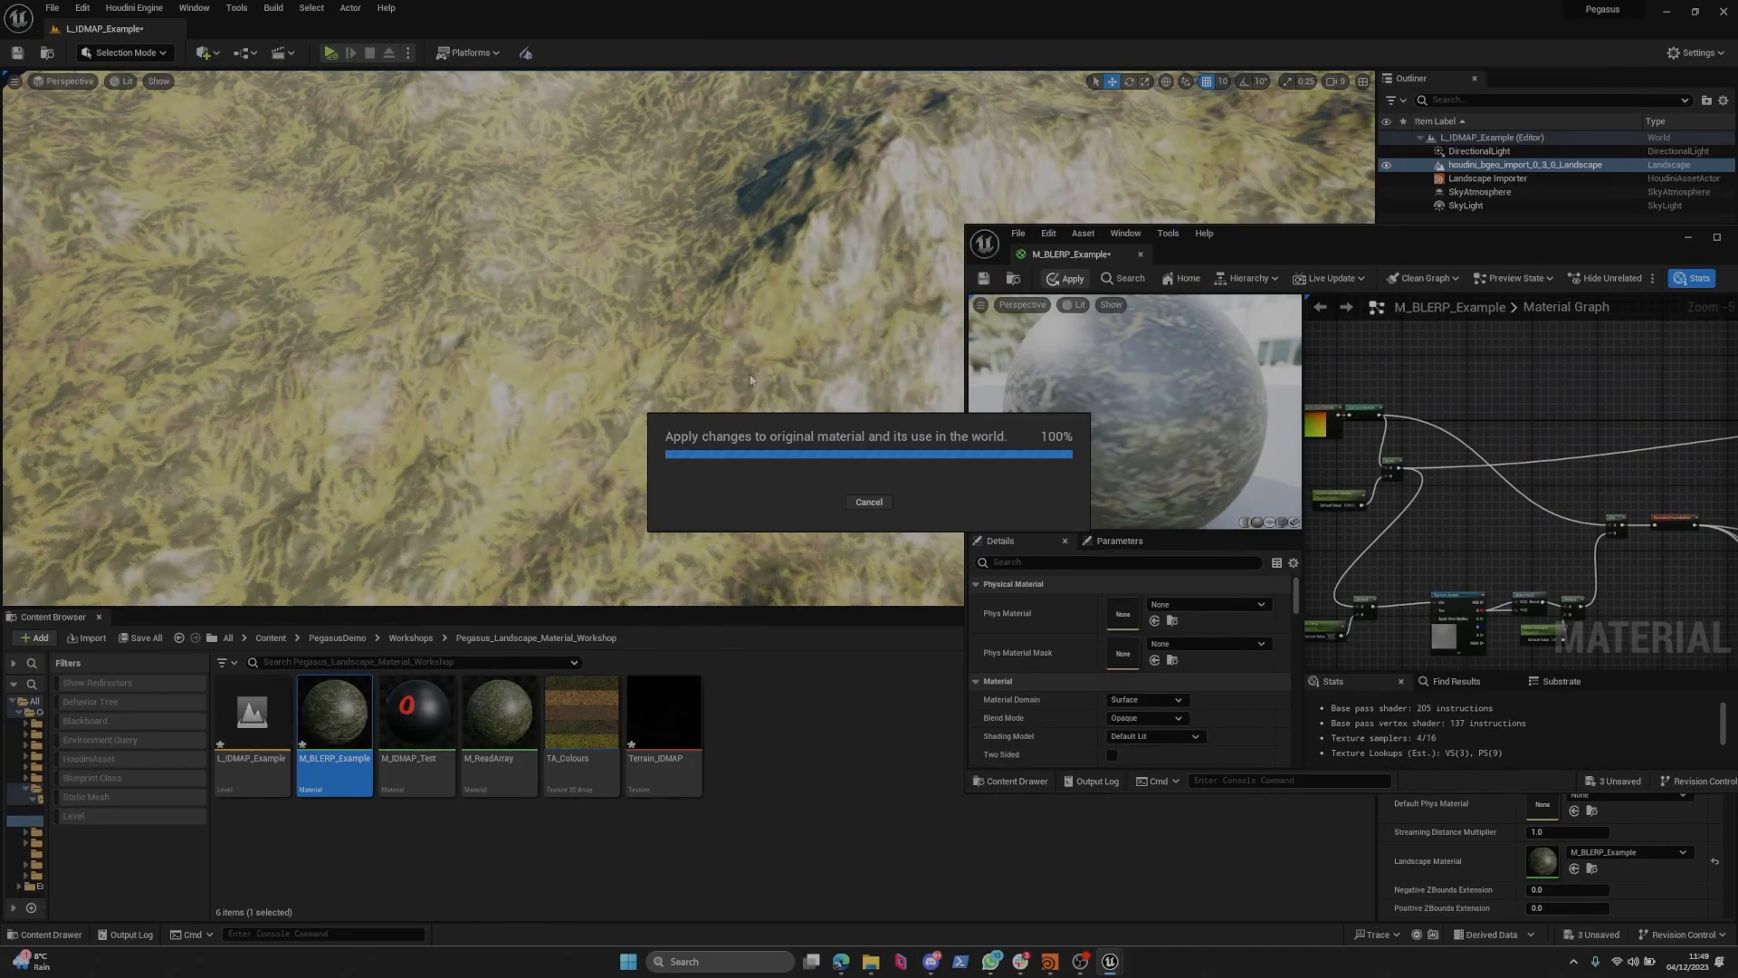
# Examine the updated landscape up close and from a distance in Unlit and Lit view modes.
pyautogui.press('s')
pyautogui.moveTo(750, 380)
pyautogui.mouseDown(button='right')
pyautogui.moveTo(750, 317)
pyautogui.moveTo(788, 325)
pyautogui.moveTo(778, 376)
pyautogui.moveTo(736, 362)
pyautogui.moveTo(751, 380)
pyautogui.mouseUp(button='right')
pyautogui.scroll(1, 750, 380)
pyautogui.press('w')
pyautogui.scroll(1, 725, 372)
pyautogui.press('s')
pyautogui.hotkey('alt', '3')
pyautogui.press('s')
pyautogui.hotkey('alt', '4')
# Add a constant of 0 connected to the material's Specular input and apply the changes.
pyautogui.scroll(-6, 1419, 453)
pyautogui.moveTo(1521, 453); pyautogui.dragTo(1364, 411, button='right')
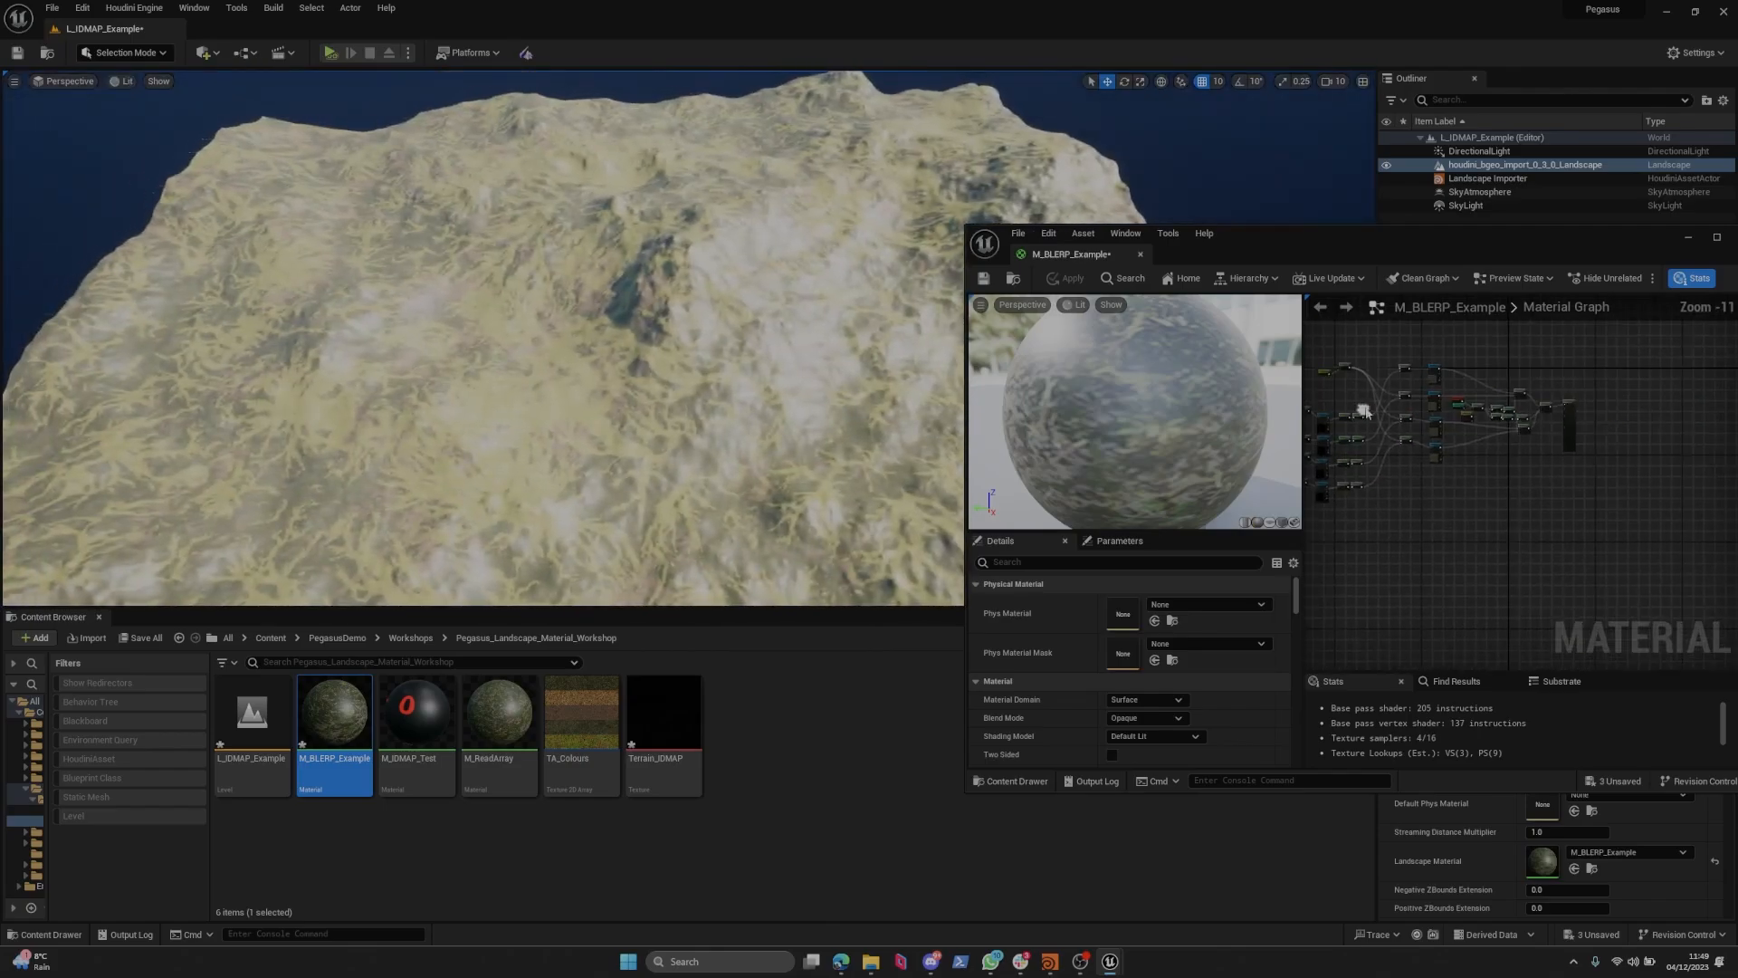
pyautogui.scroll(10, 1367, 412)
pyautogui.click(1468, 470)
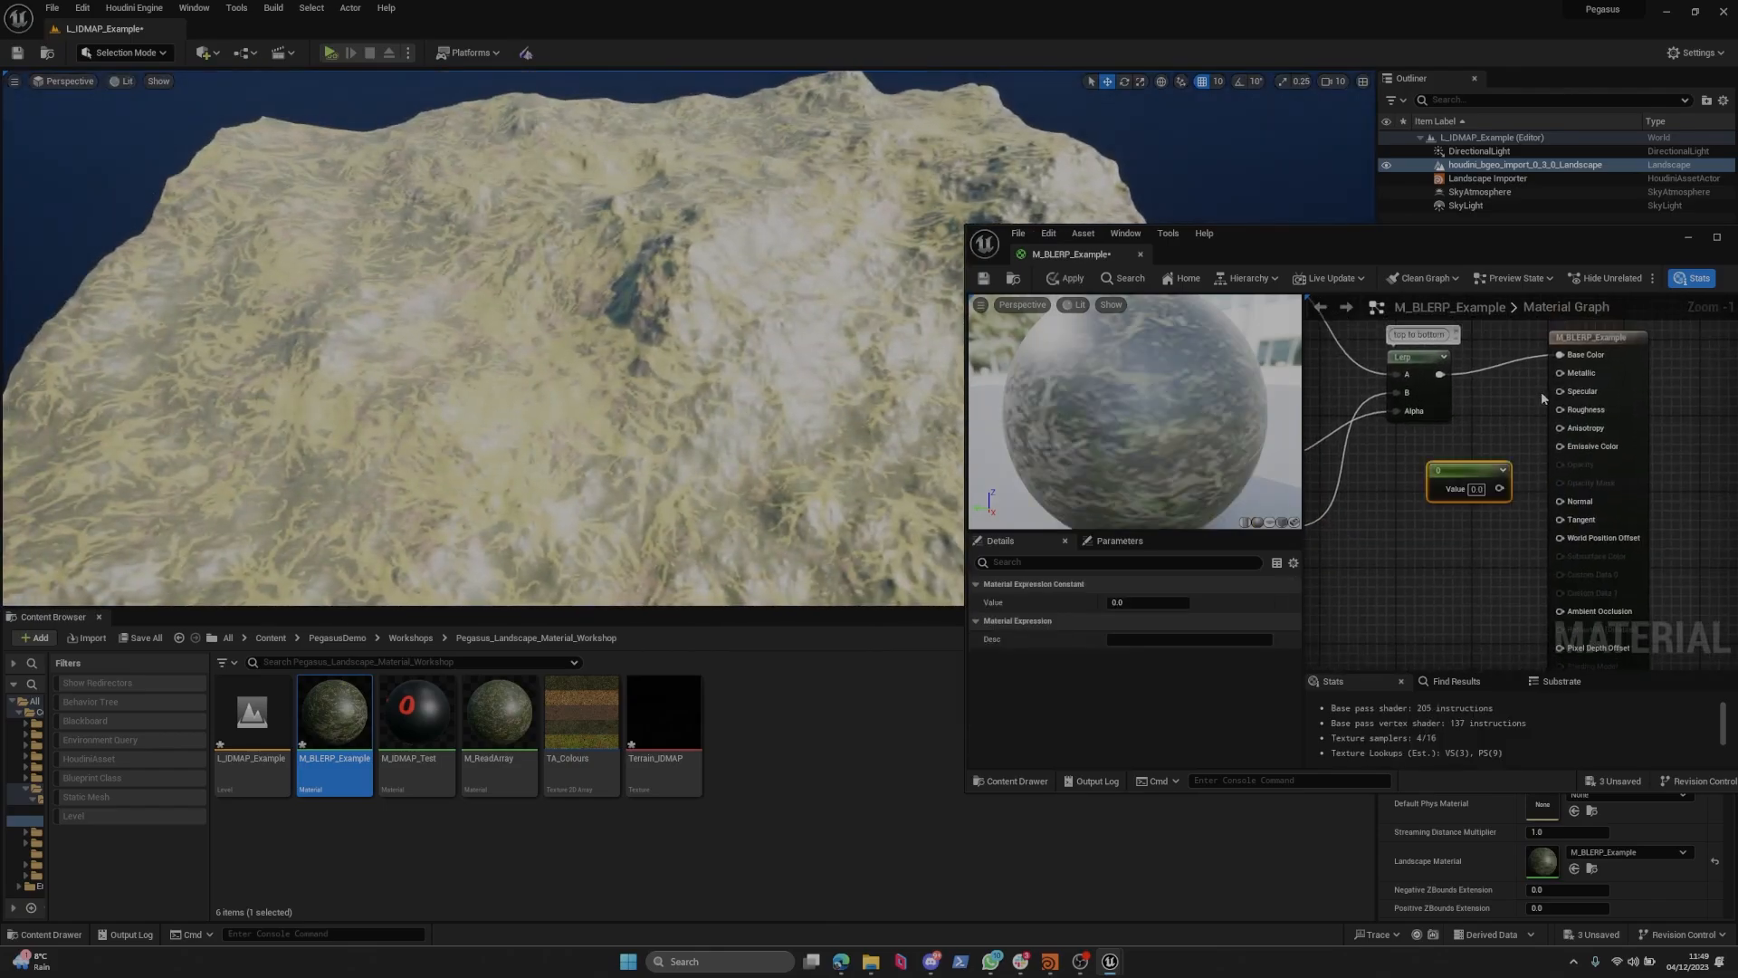
pyautogui.click(1496, 510)
pyautogui.click(1066, 278)
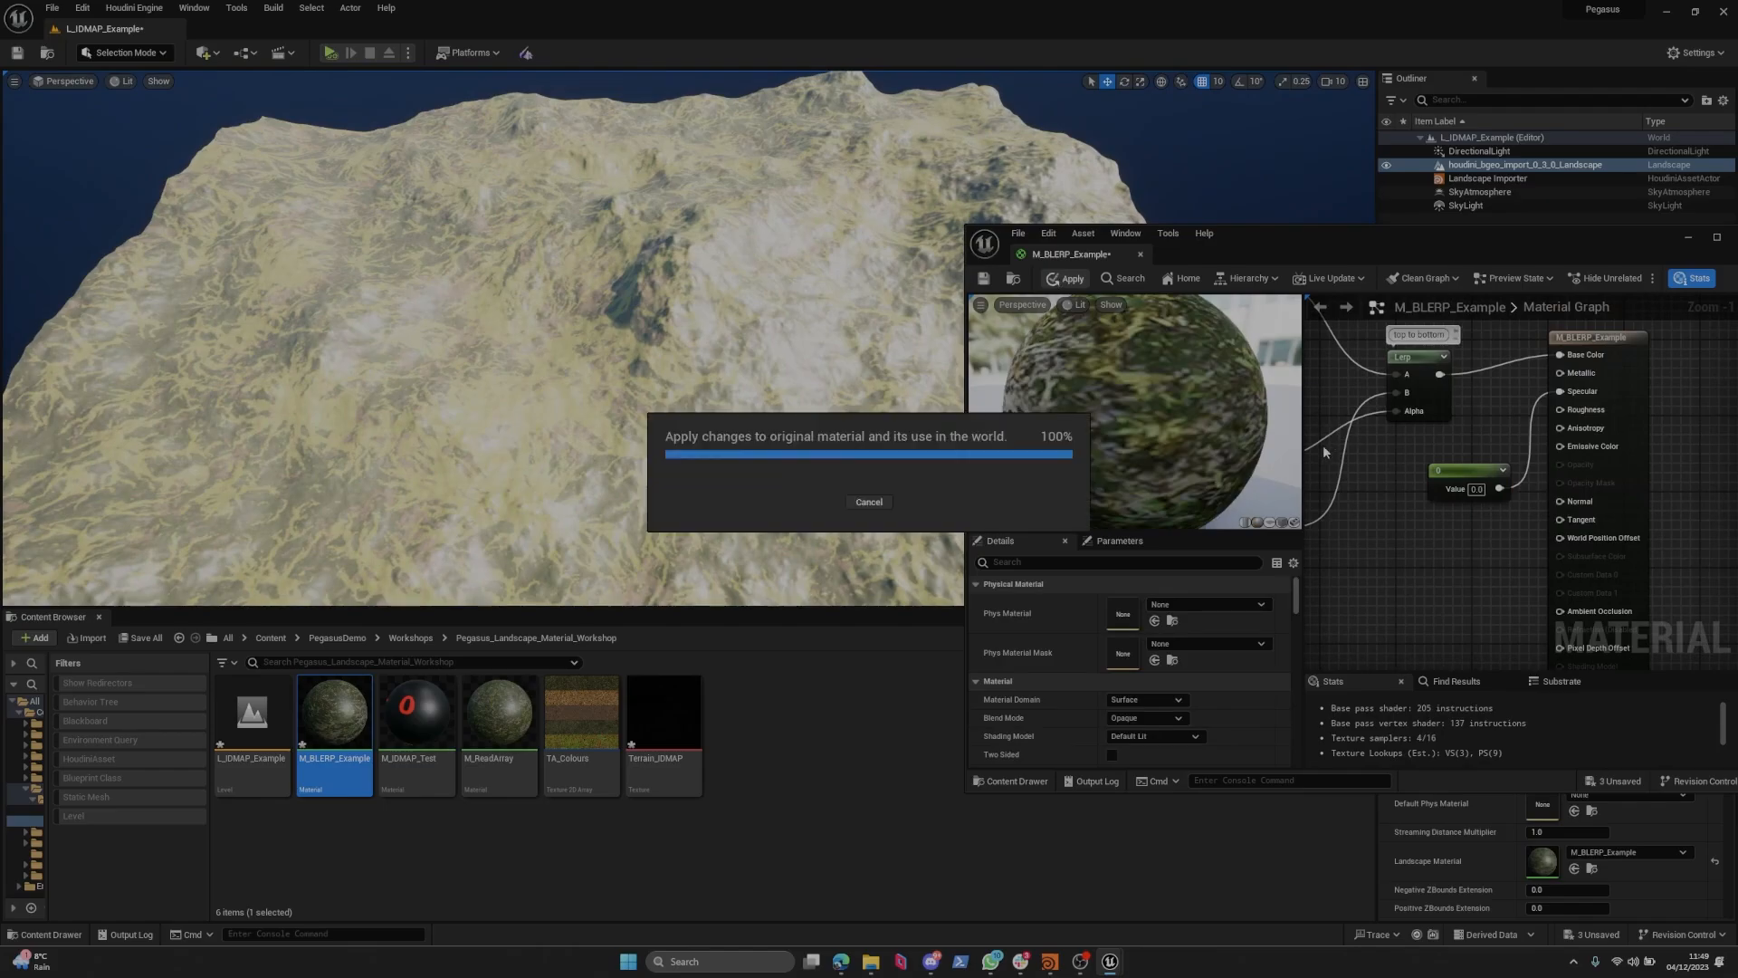
pyautogui.press('s')
pyautogui.moveTo(800, 391); pyautogui.dragTo(819, 451, button='right')
# Switch to Houdini, examine the Terrain_IDMAP.png node's ID colours on the terrain, and compare them with the landscape in Unreal Engine.
pyautogui.hotkey('alt', 'Tab')
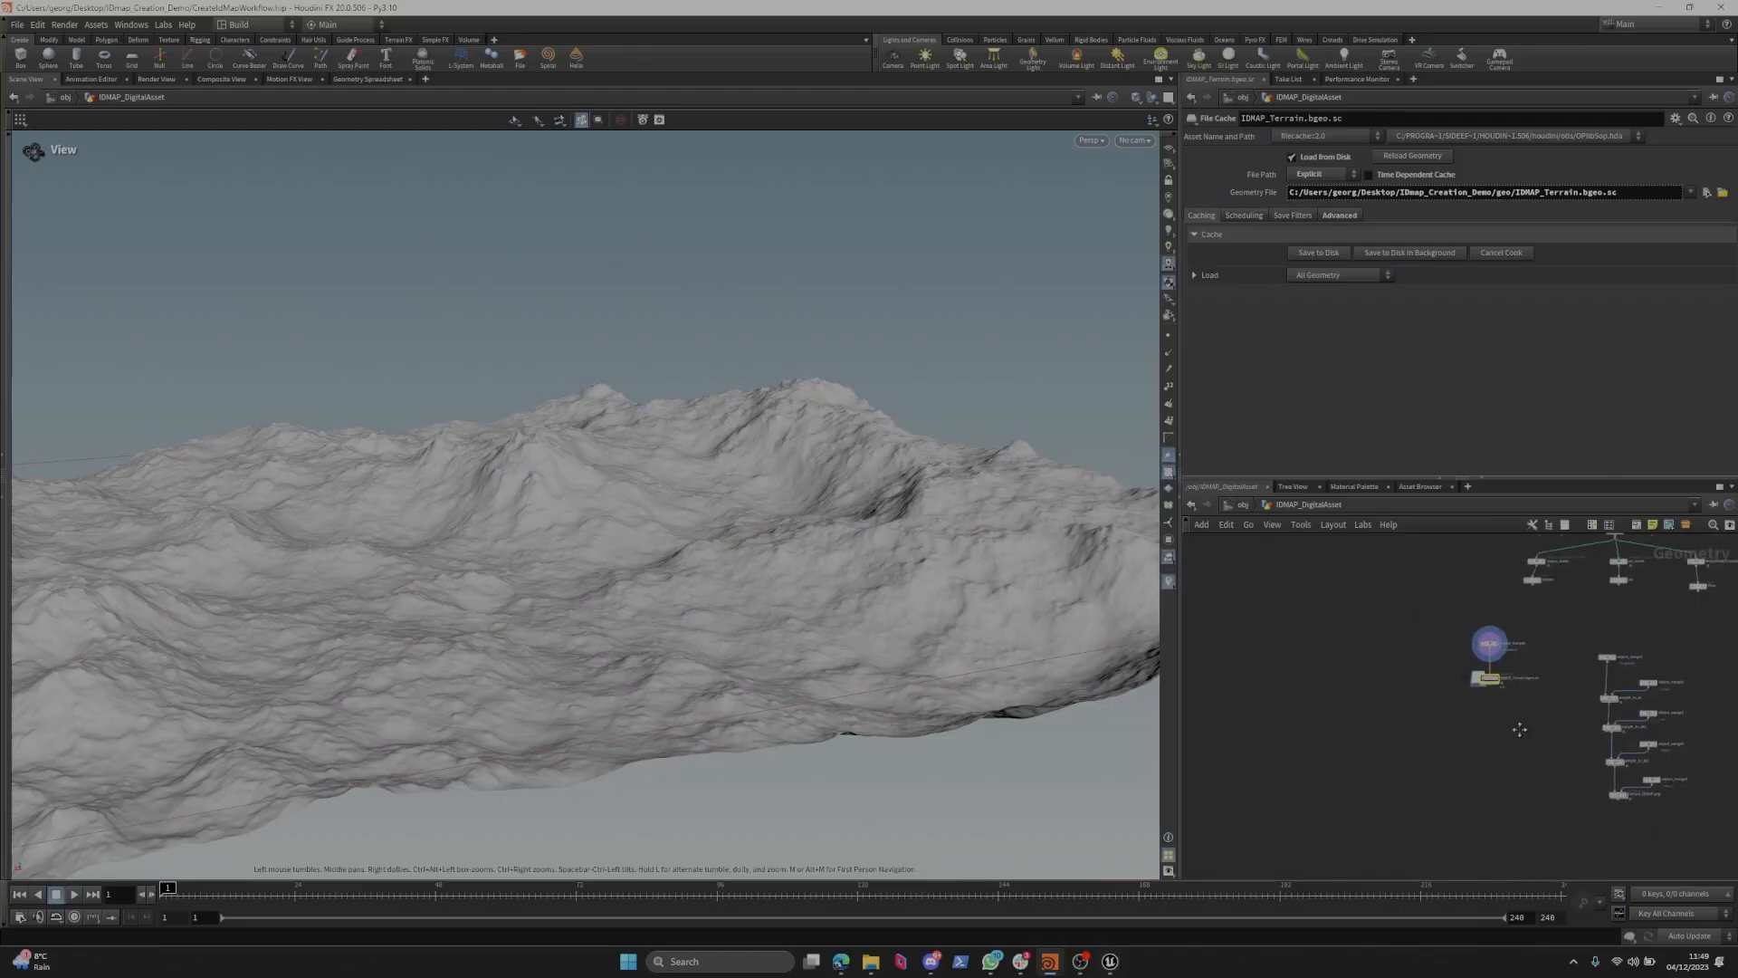
pyautogui.click(1528, 703)
pyautogui.moveTo(634, 362); pyautogui.dragTo(528, 507)
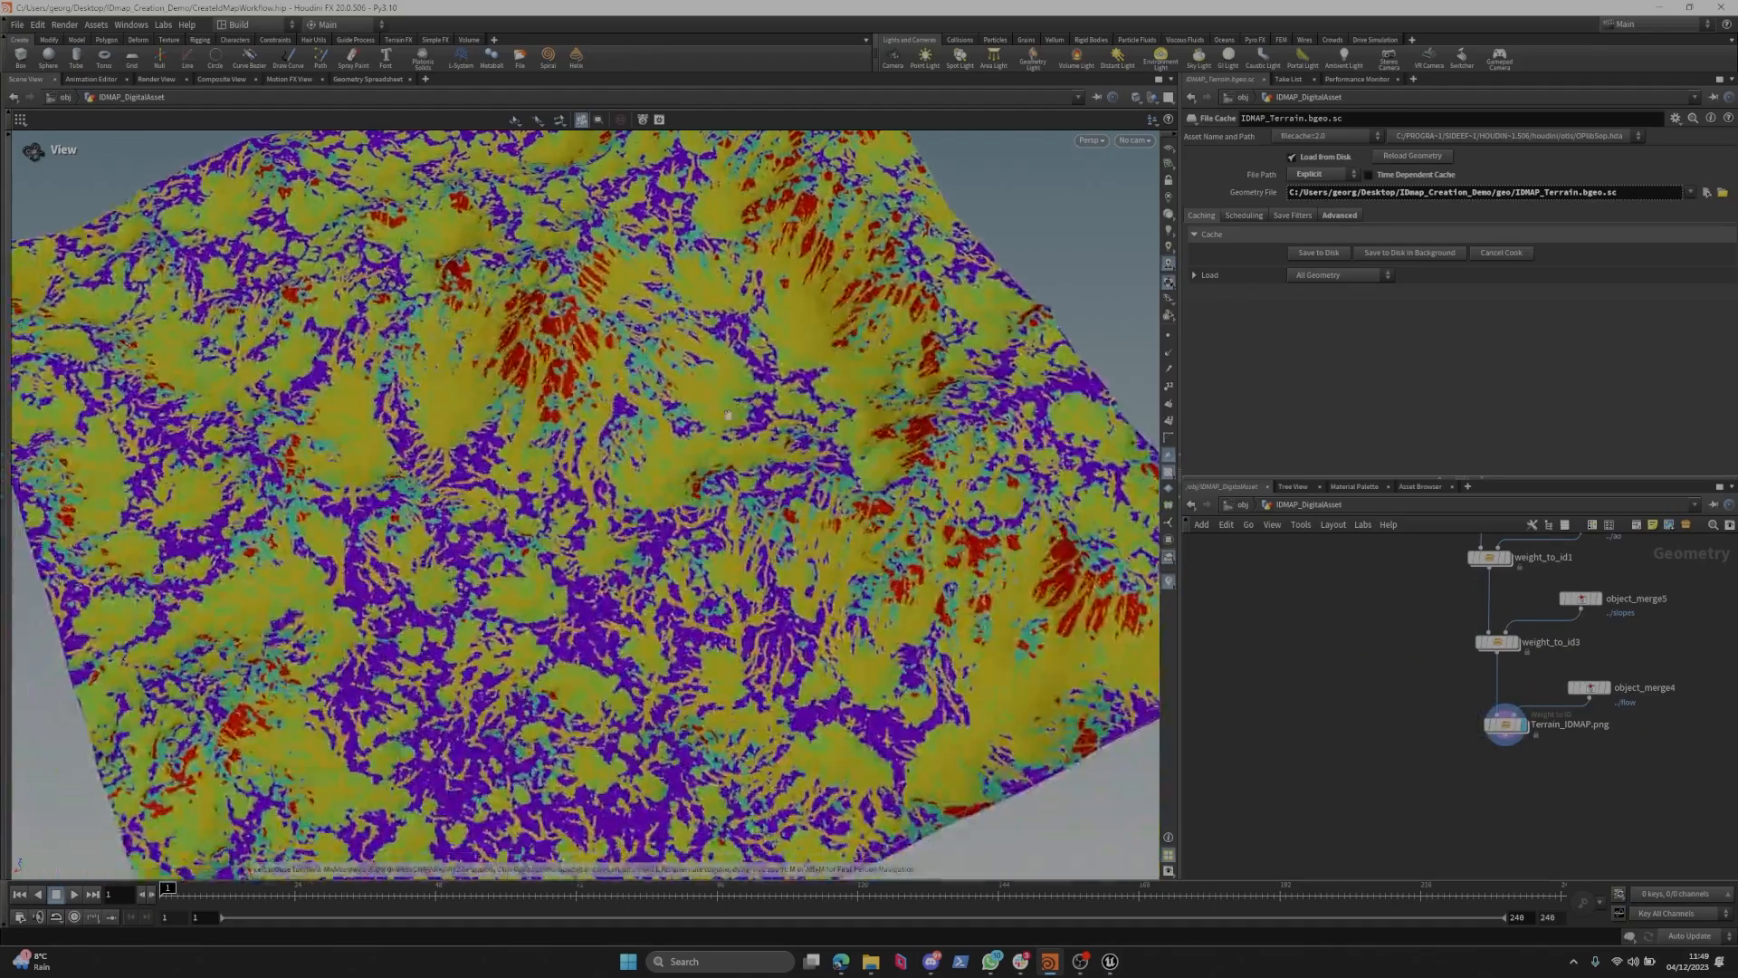
pyautogui.scroll(5, 633, 470)
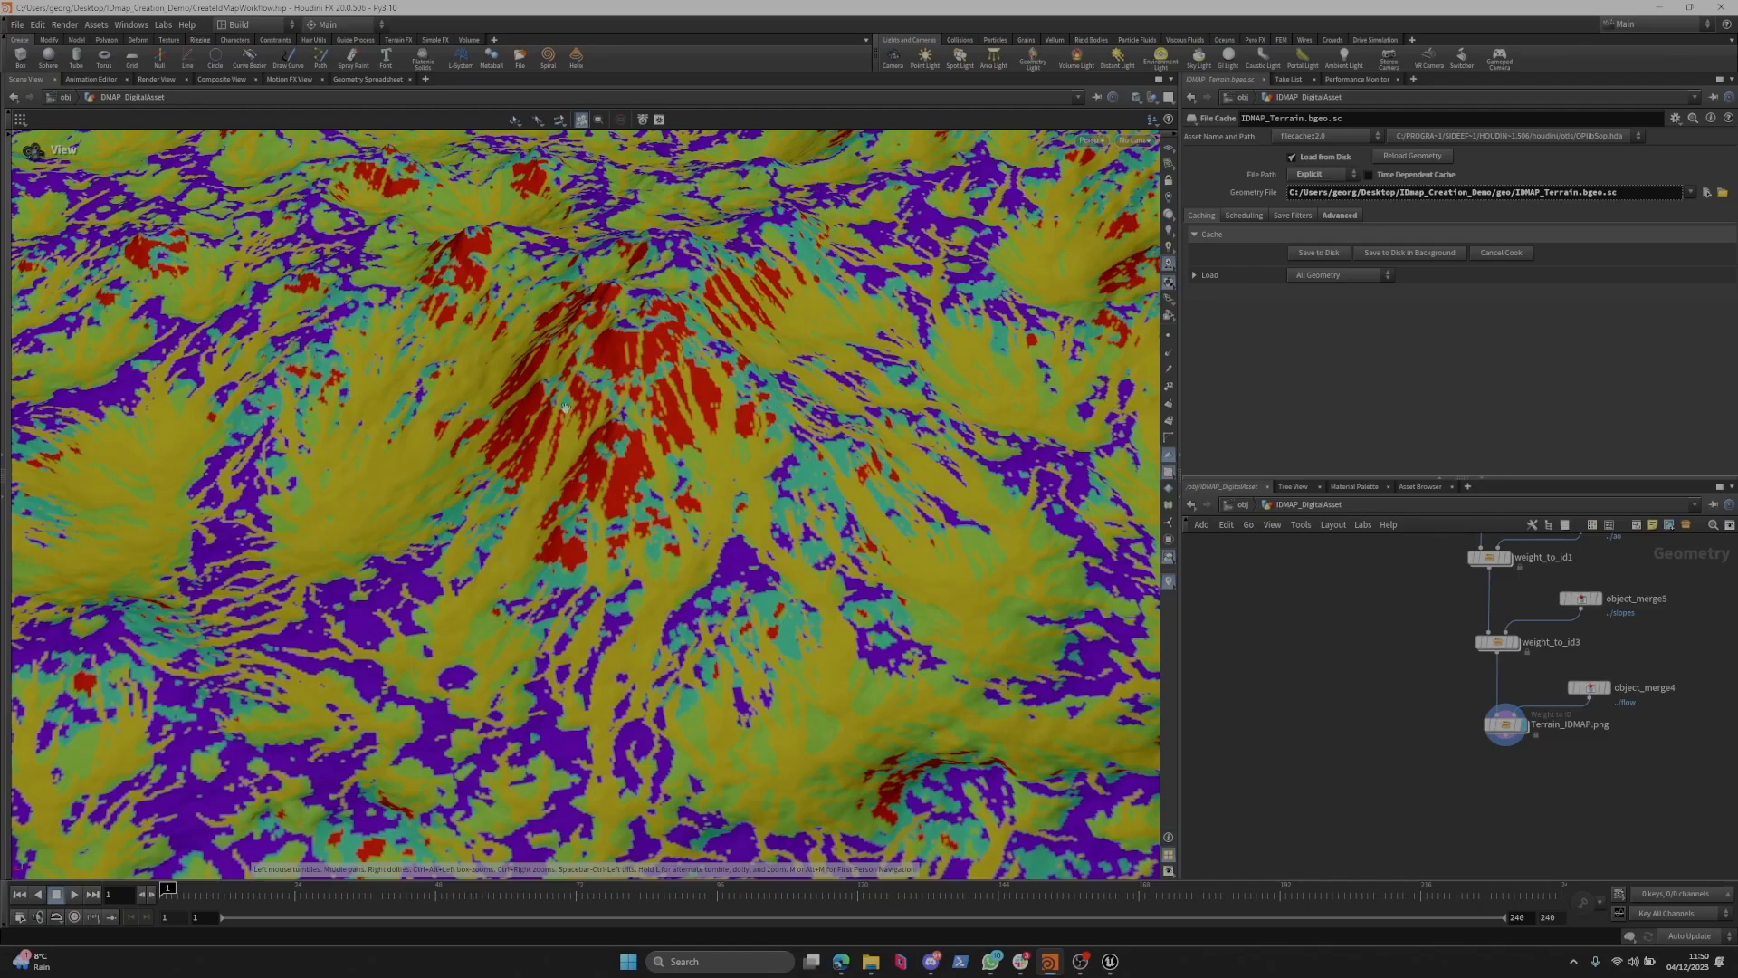
pyautogui.moveTo(653, 430); pyautogui.dragTo(795, 380)
pyautogui.hotkey('alt', 'Tab')
pyautogui.press('w')
pyautogui.moveTo(795, 380); pyautogui.dragTo(756, 312, button='right')
# Move the Landscape Coords node away from the grid coordinates node to make room between them, and reposition the material editor window.
pyautogui.scroll(-4, 1377, 493)
pyautogui.moveTo(1377, 493); pyautogui.dragTo(1630, 462, button='right')
pyautogui.scroll(-1, 1456, 413)
pyautogui.moveTo(1456, 412); pyautogui.dragTo(1675, 384, button='right')
pyautogui.scroll(3, 1459, 383)
pyautogui.moveTo(1458, 383); pyautogui.dragTo(1513, 481, button='right')
pyautogui.click(1554, 475)
pyautogui.scroll(-2, 1493, 452)
pyautogui.click(1531, 489)
pyautogui.scroll(2, 1531, 490)
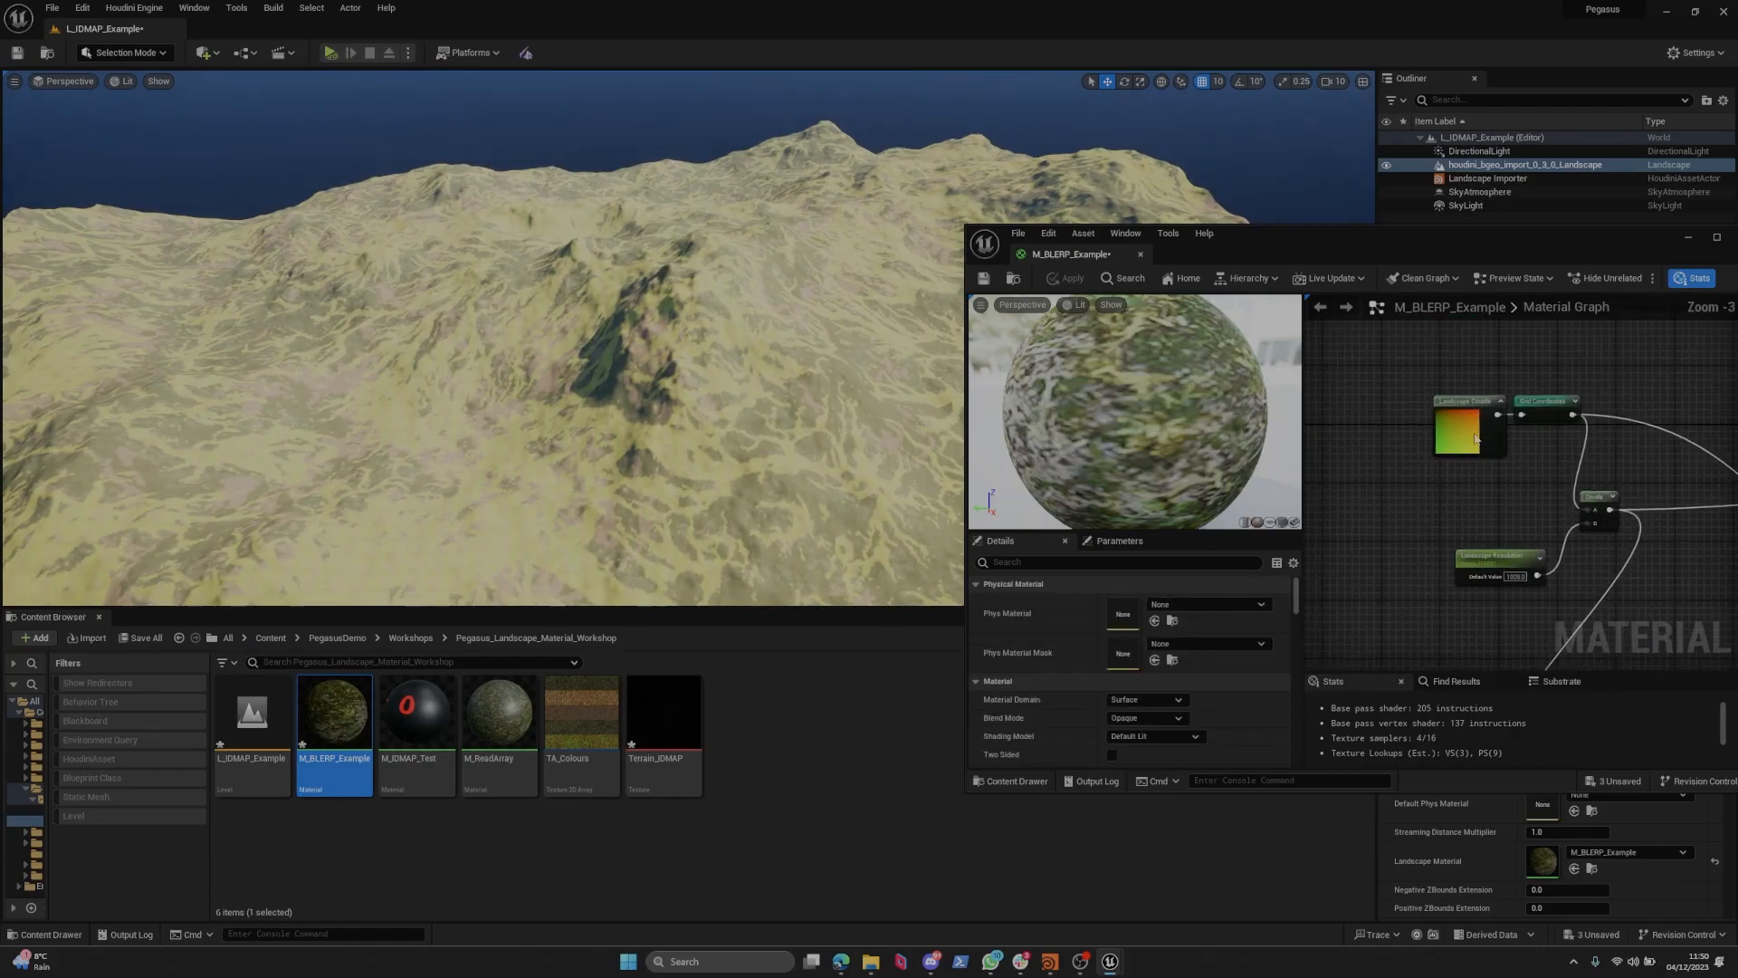
pyautogui.moveTo(1468, 421); pyautogui.dragTo(1342, 421)
pyautogui.scroll(-1, 1485, 463)
pyautogui.moveTo(1489, 466); pyautogui.dragTo(1538, 437, button='right')
pyautogui.moveTo(1484, 242); pyautogui.dragTo(1380, 196)
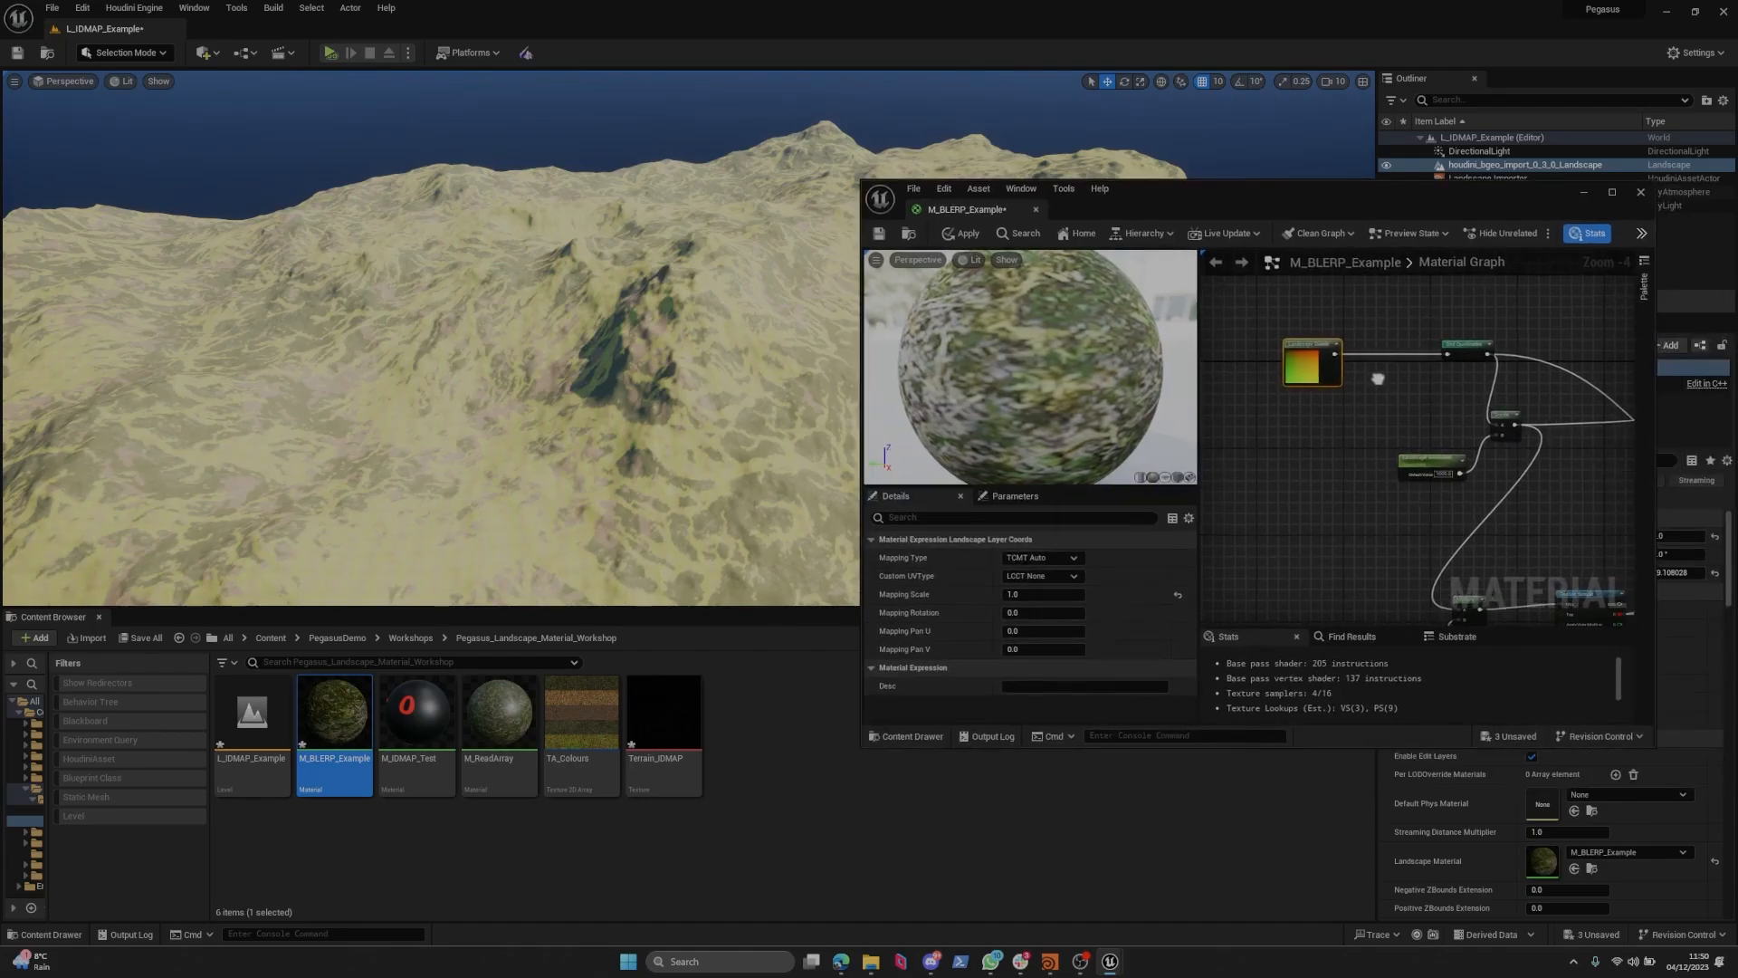
pyautogui.scroll(1, 1405, 364)
pyautogui.moveTo(1401, 367); pyautogui.dragTo(1567, 347, button='right')
pyautogui.scroll(1, 1503, 335)
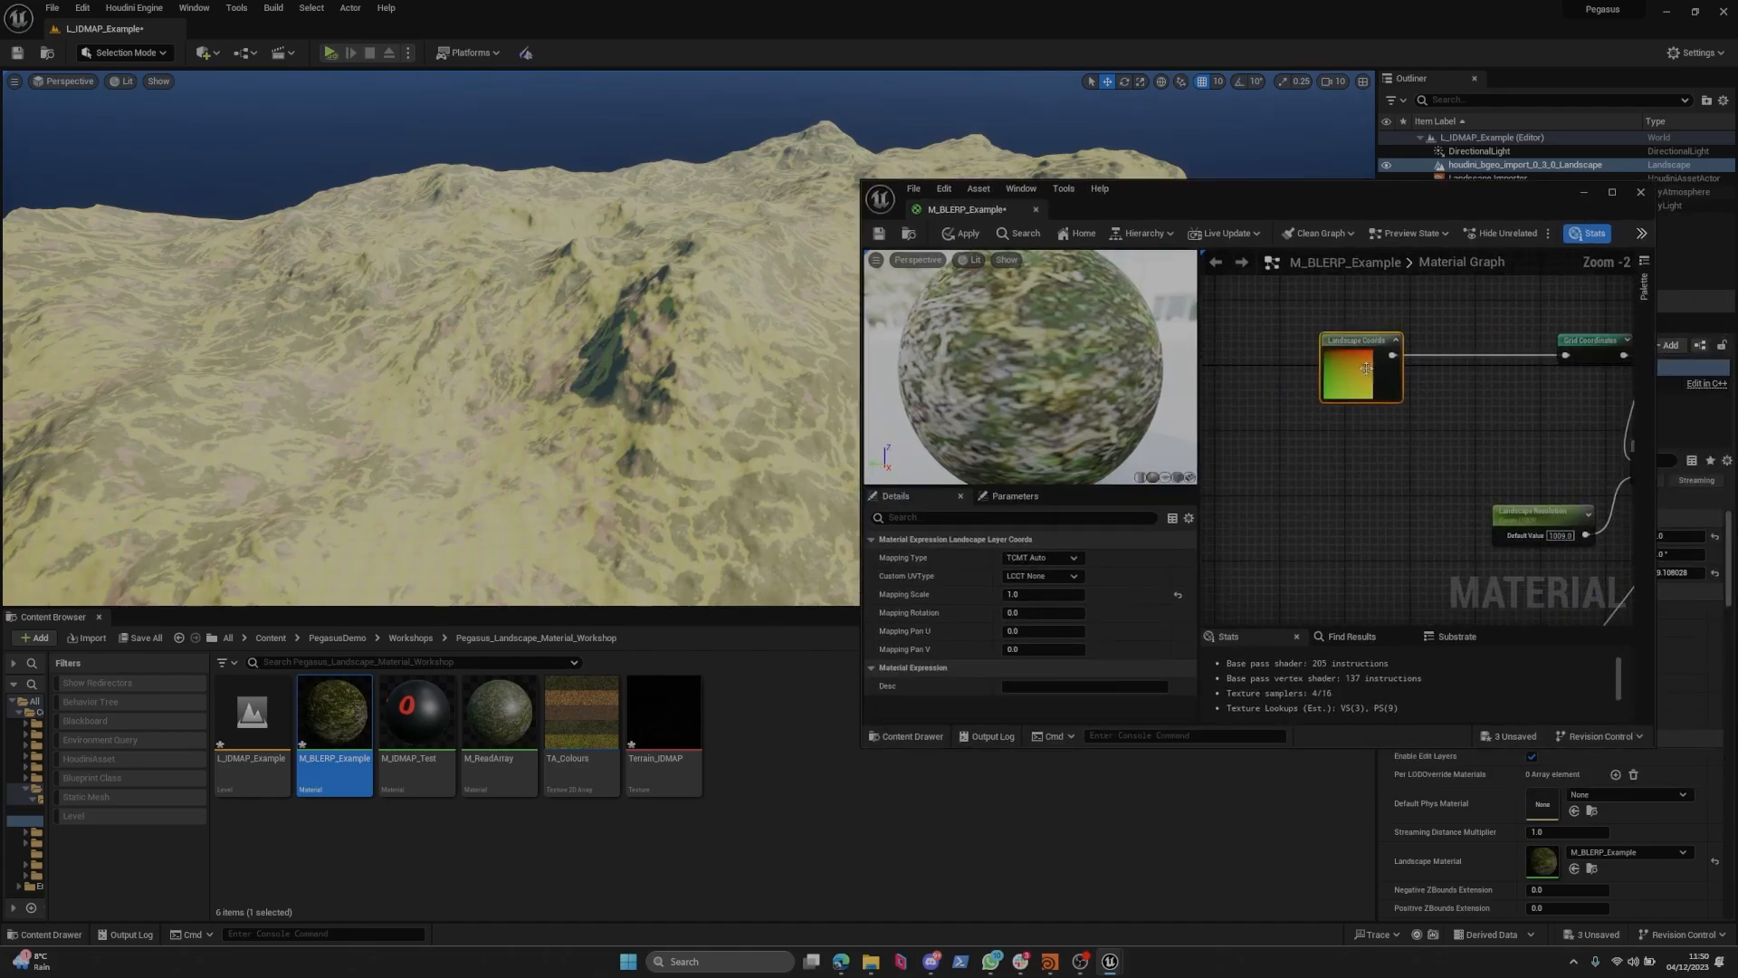
pyautogui.moveTo(1360, 344); pyautogui.dragTo(1280, 344)
# Insert an Add node between the Landscape Coords node and the grid coordinates node.
pyautogui.click(1367, 412)
pyautogui.click(1303, 398)
pyautogui.moveTo(1376, 412)
pyautogui.mouseDown(button='right')
pyautogui.moveTo(1385, 423)
pyautogui.moveTo(1369, 405)
pyautogui.mouseUp(button='right')
pyautogui.click(1419, 430)
pyautogui.press('a')
pyautogui.click(1357, 412)
pyautogui.moveTo(1277, 396); pyautogui.dragTo(1373, 438)
pyautogui.moveTo(1380, 420); pyautogui.dragTo(1431, 393)
pyautogui.moveTo(1388, 455); pyautogui.dragTo(1523, 438, button='right')
pyautogui.moveTo(1386, 370); pyautogui.dragTo(1367, 343)
# Create a vector parameter named Offset below the Landscape Coords node.
pyautogui.moveTo(1440, 431); pyautogui.dragTo(1362, 430, button='right')
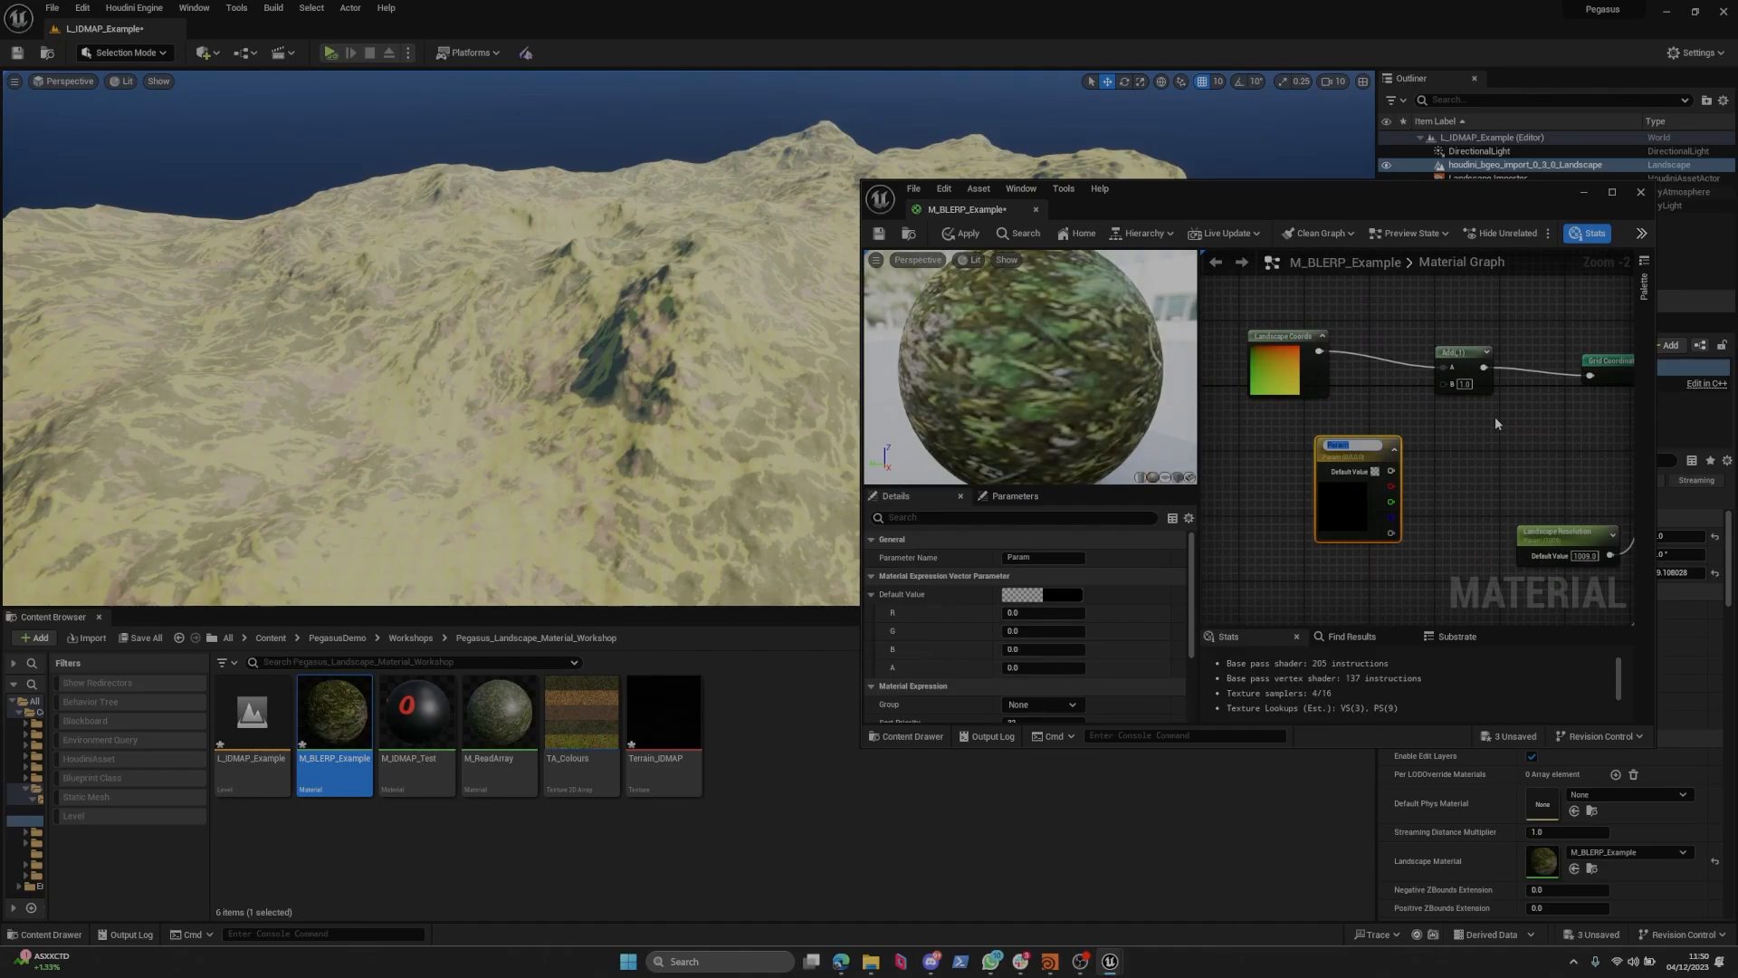
pyautogui.write('Offset')
pyautogui.press('Return')
pyautogui.click(1425, 454)
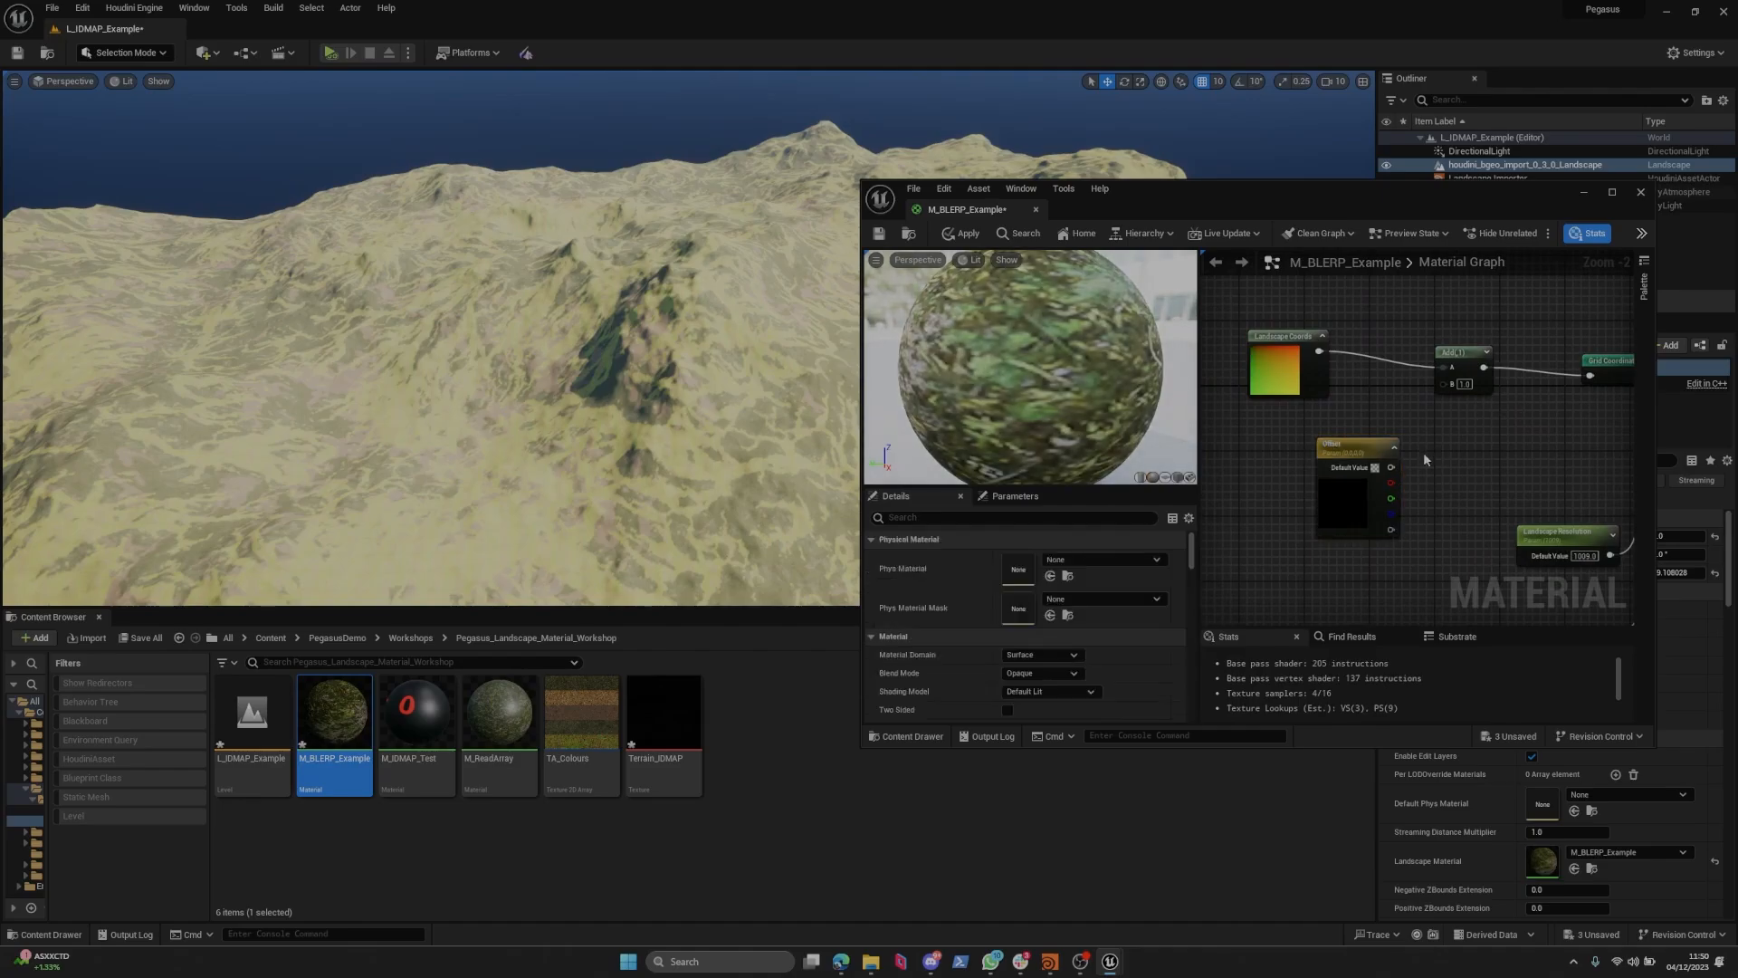
# Route the Offset parameter through an R and G component mask into the Add node's B input and apply the material changes.
pyautogui.moveTo(1424, 455); pyautogui.dragTo(1490, 453, button='right')
pyautogui.moveTo(1418, 493)
pyautogui.mouseDown()
pyautogui.moveTo(1309, 507)
pyautogui.moveTo(1408, 484)
pyautogui.mouseUp()
pyautogui.click(1385, 496)
pyautogui.write('mask')
pyautogui.press('Return')
pyautogui.moveTo(1409, 484); pyautogui.dragTo(1358, 491, button='right')
pyautogui.scroll(1, 1358, 492)
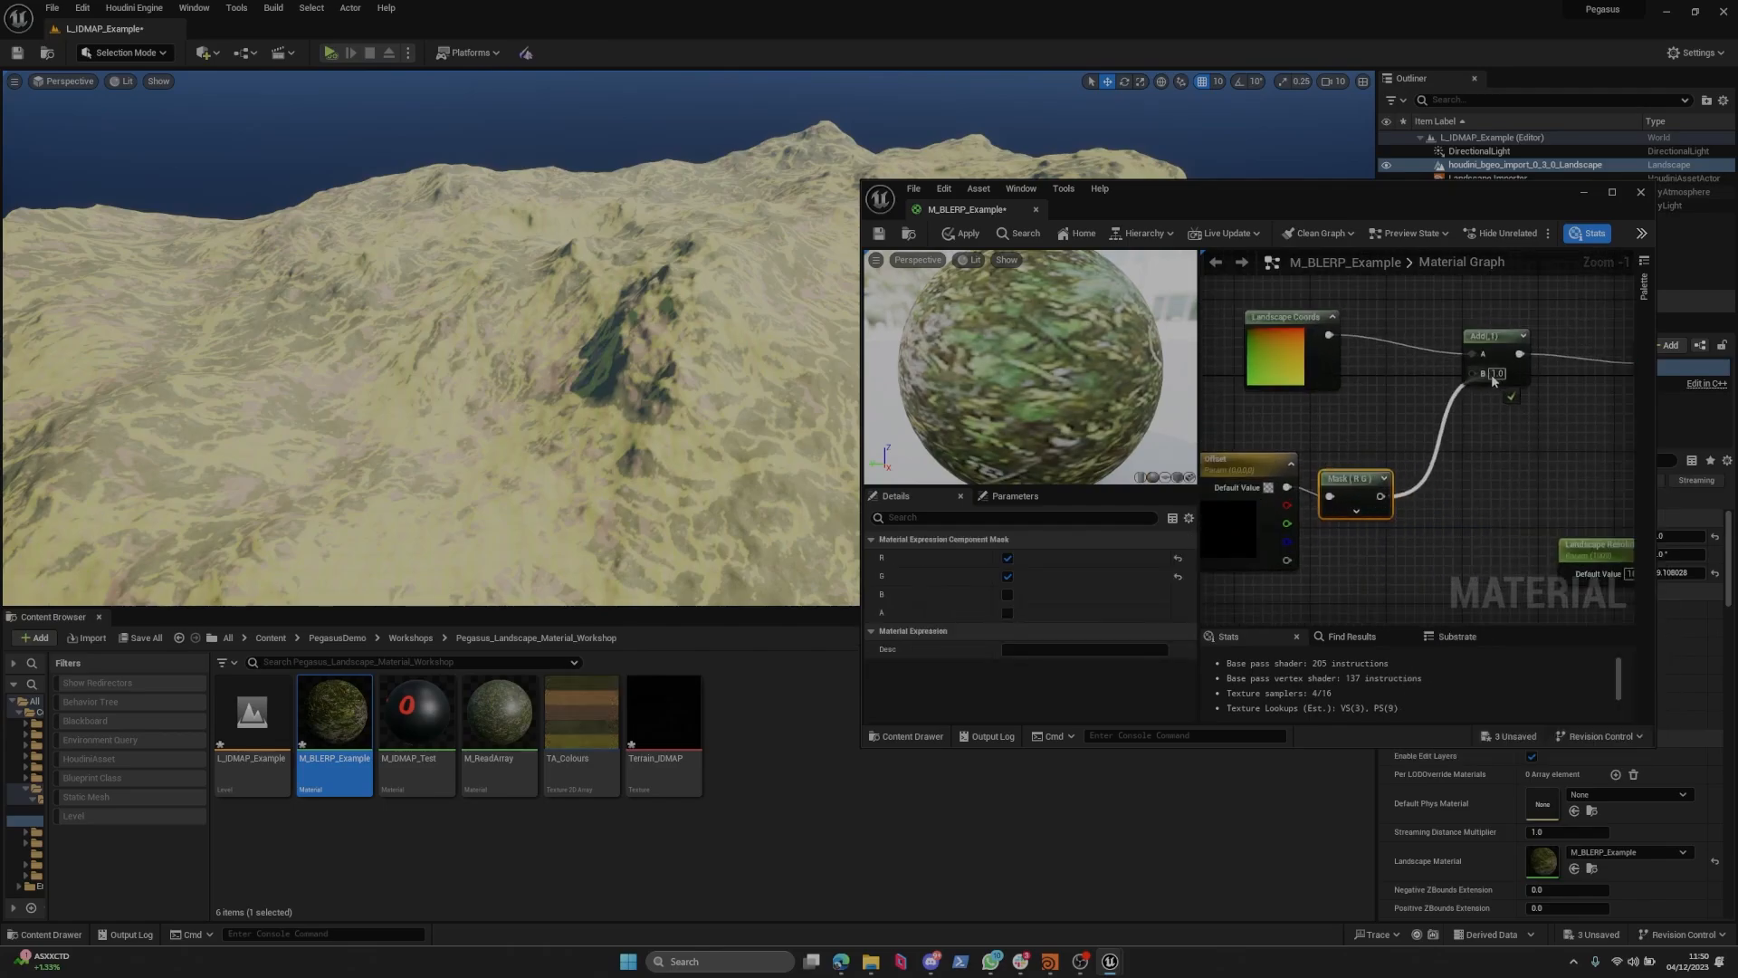
pyautogui.moveTo(1491, 379); pyautogui.dragTo(1490, 378)
pyautogui.moveTo(1385, 453); pyautogui.dragTo(1459, 398, button='right')
pyautogui.moveTo(1439, 426); pyautogui.dragTo(1439, 407)
pyautogui.click(1435, 388)
pyautogui.moveTo(1434, 388)
pyautogui.mouseDown(button='right')
pyautogui.moveTo(1470, 388)
pyautogui.moveTo(1419, 369)
pyautogui.mouseUp(button='right')
pyautogui.click(961, 235)
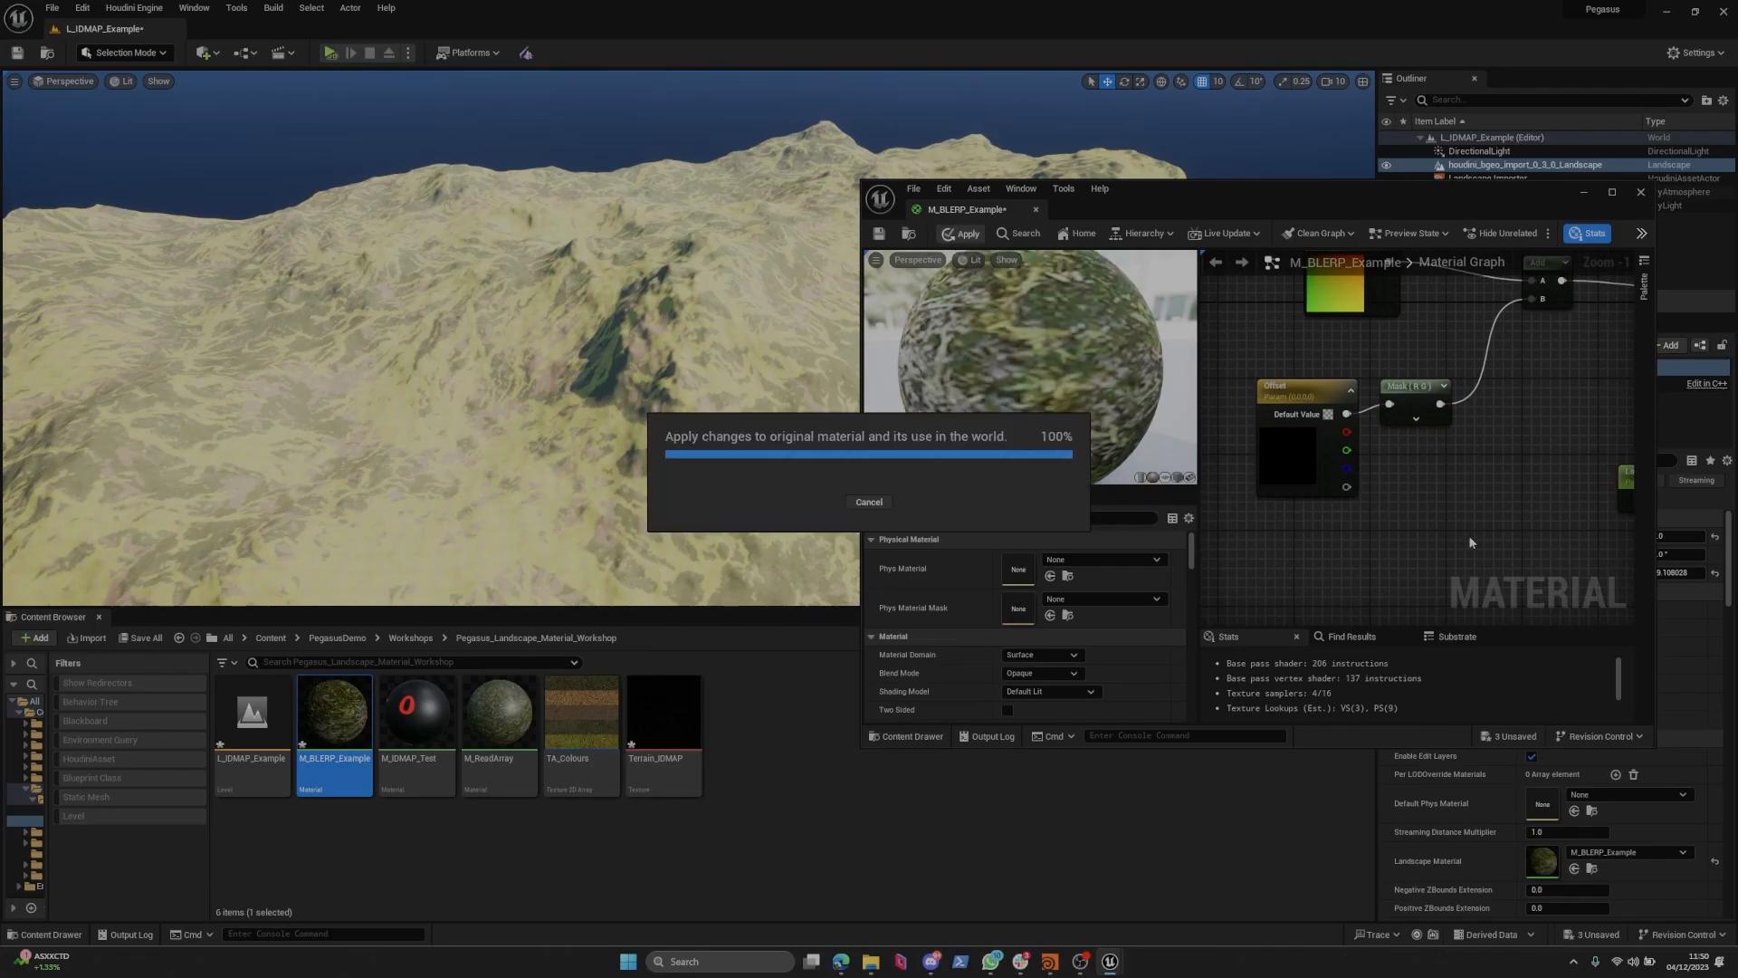
# Try an Offset default value of 500 in both R and G and check the shift on the landscape.
pyautogui.click(1341, 495)
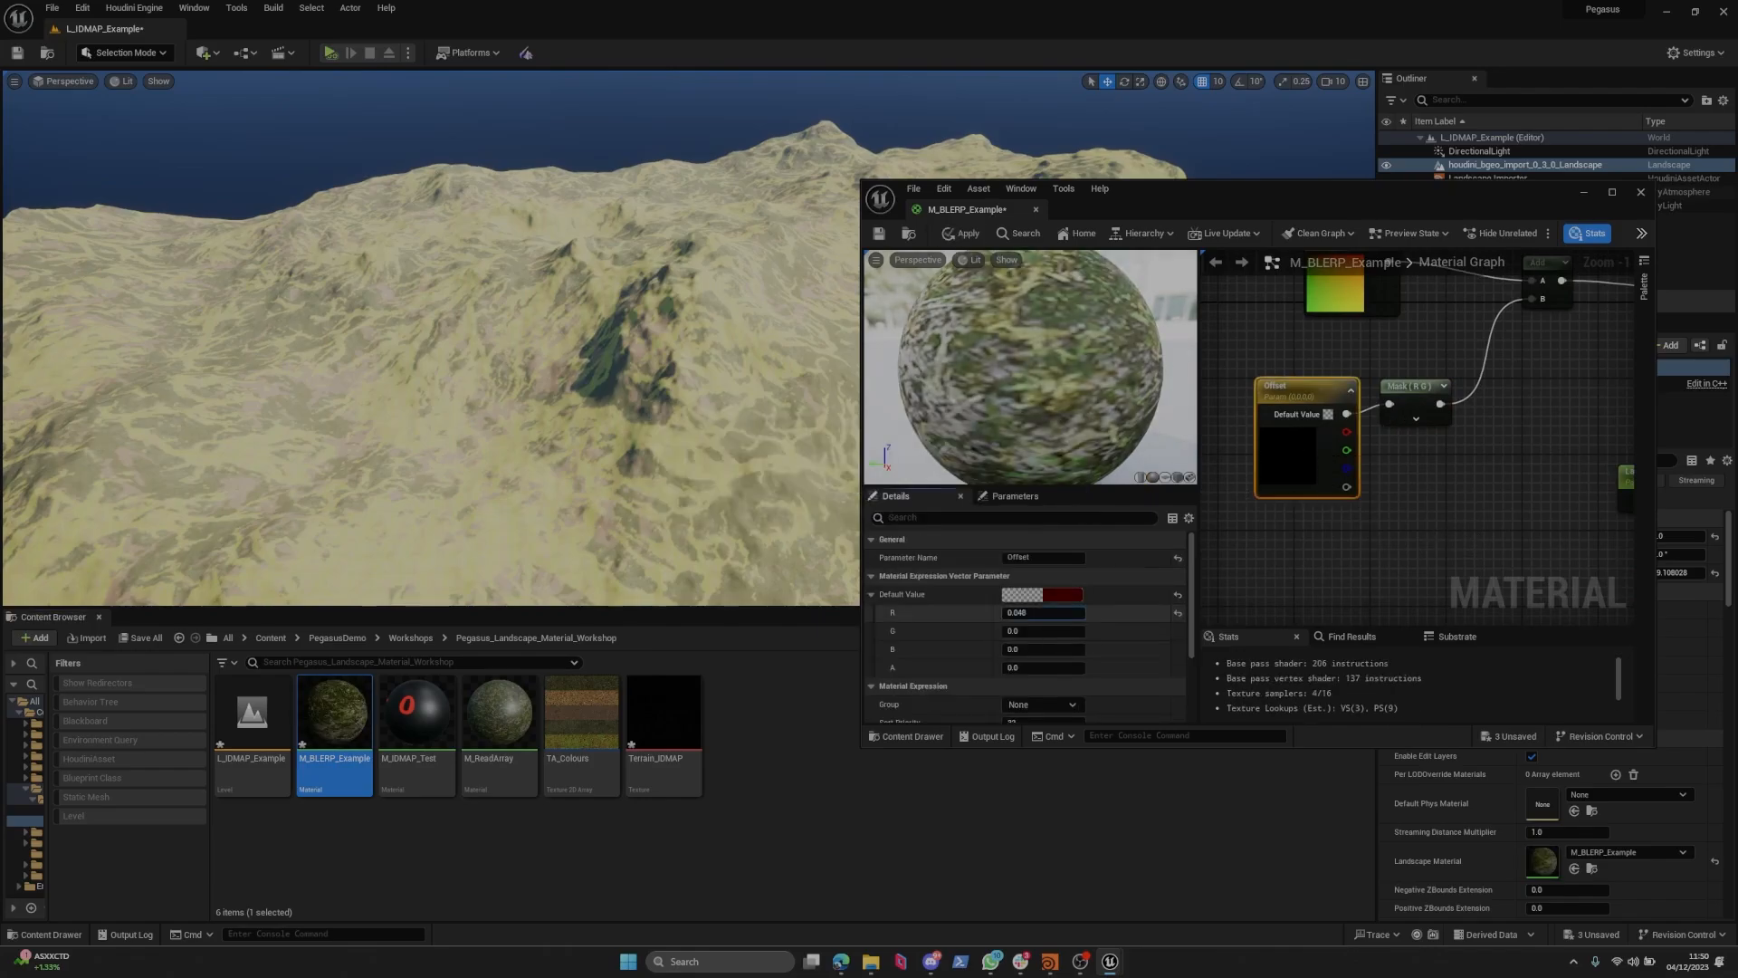
pyautogui.moveTo(1032, 612); pyautogui.dragTo(1042, 611)
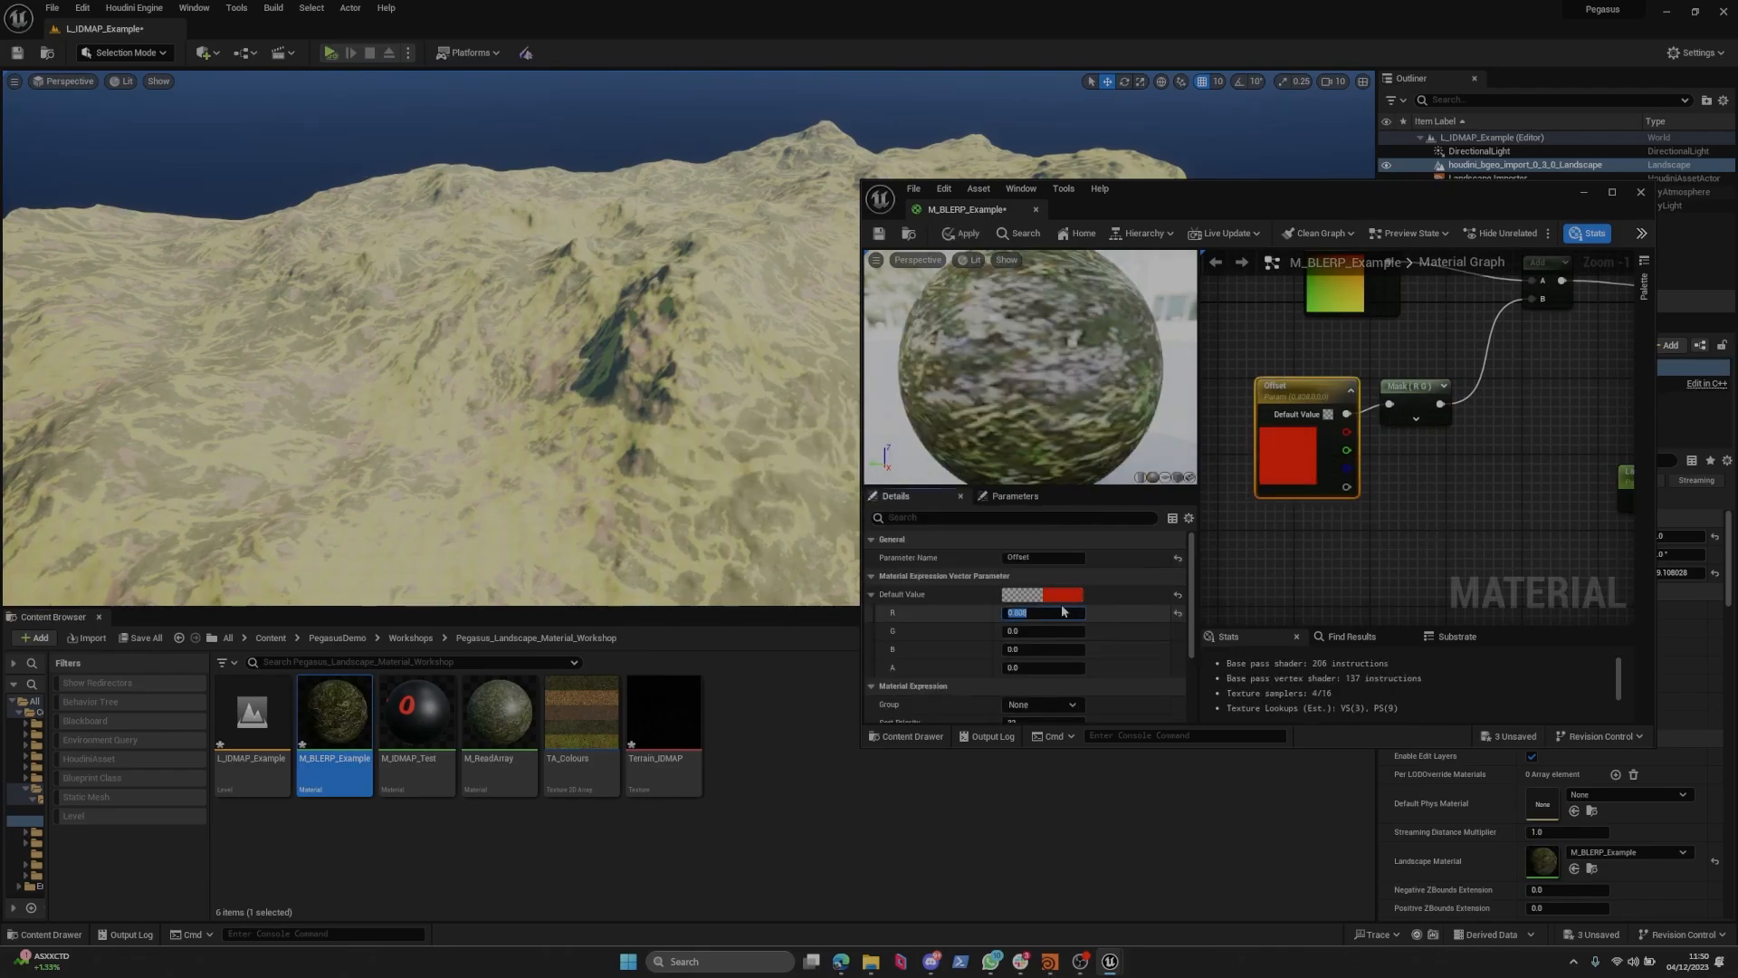
pyautogui.write('500')
pyautogui.press('Return')
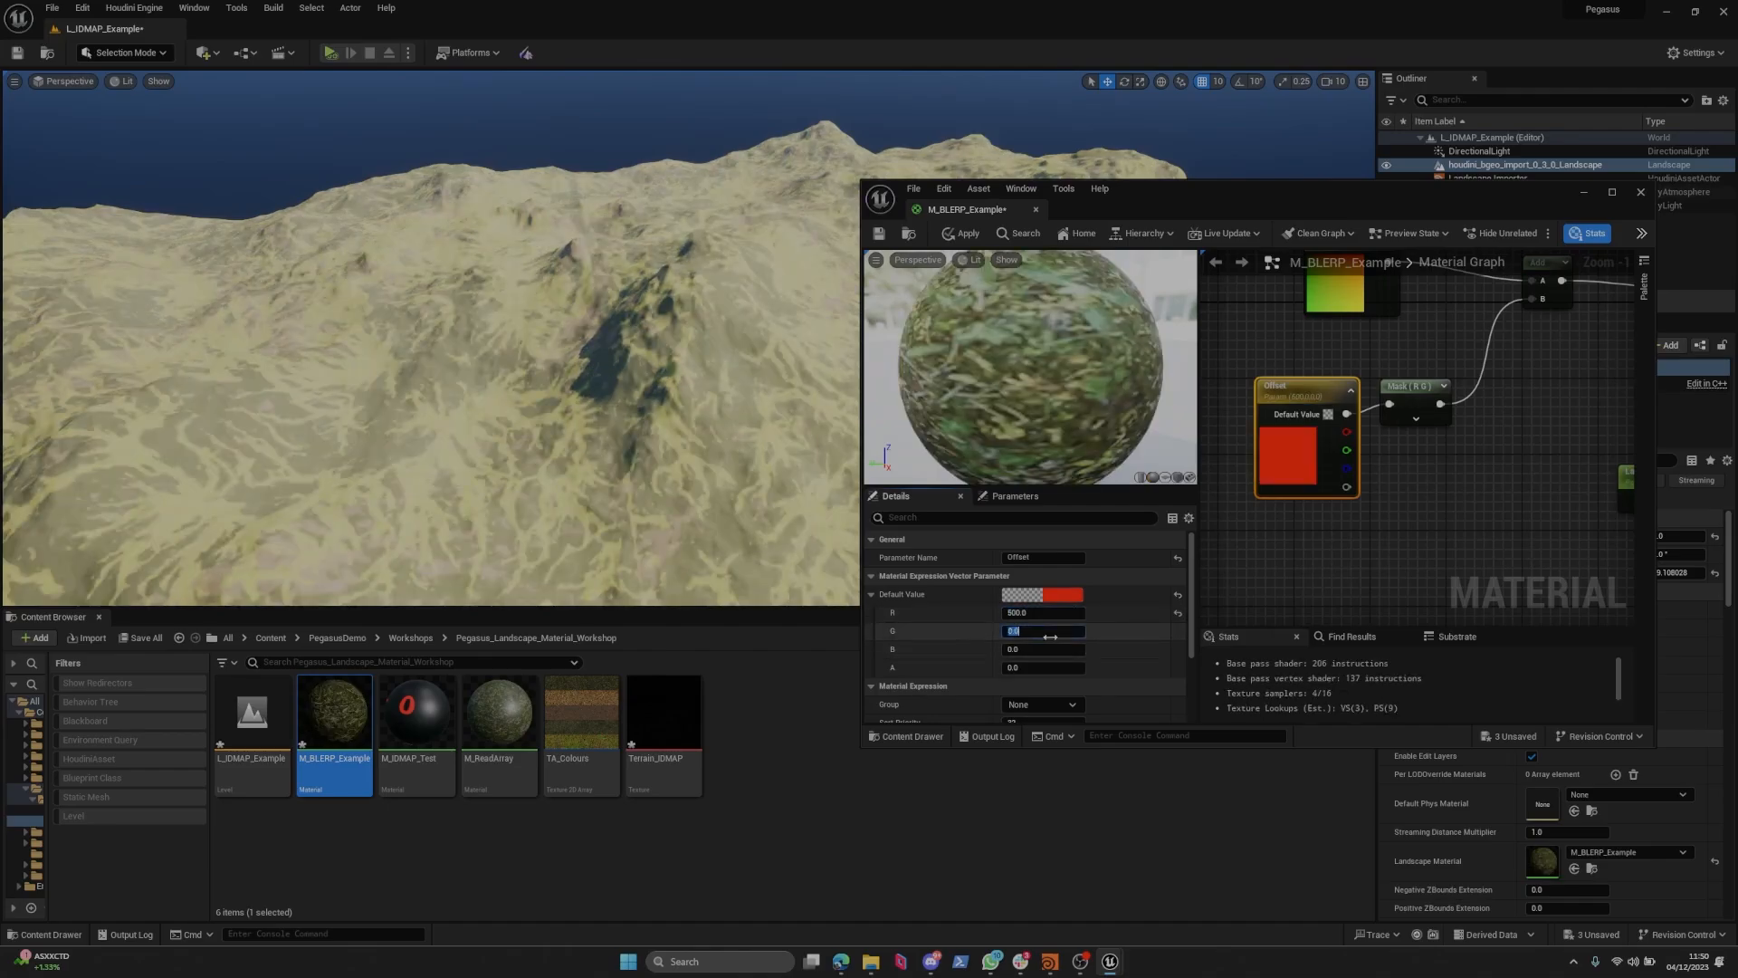
pyautogui.write('500')
pyautogui.press('Return')
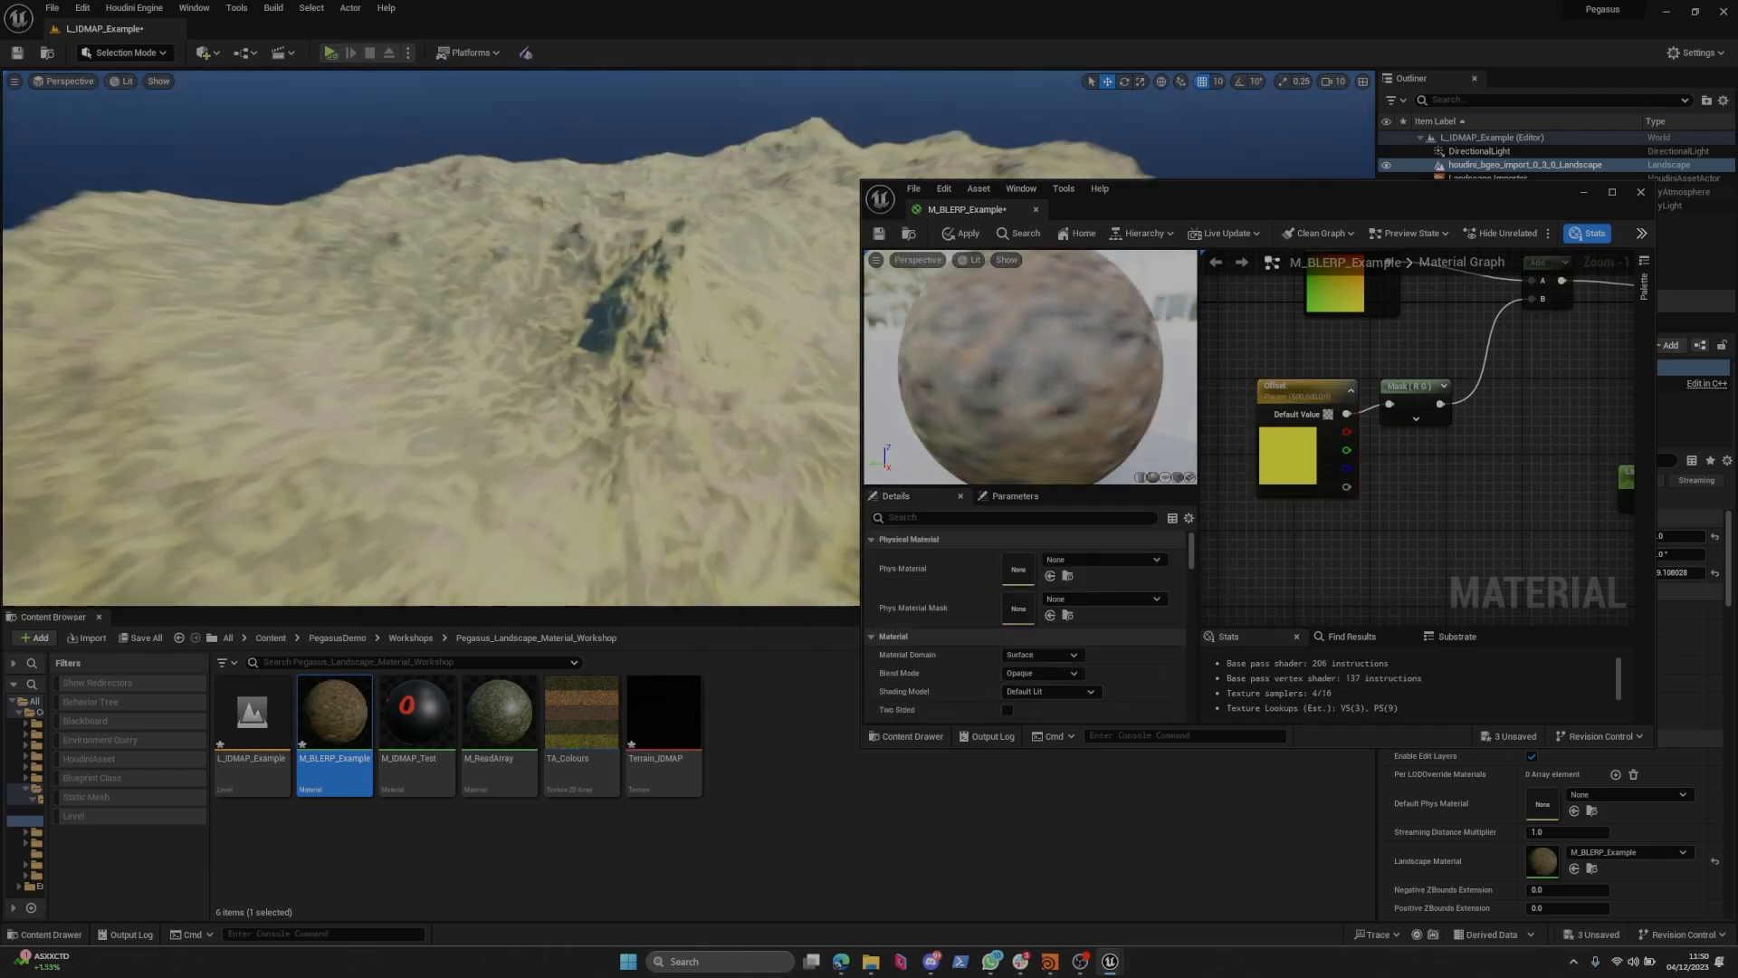
pyautogui.moveTo(544, 344); pyautogui.dragTo(544, 475, button='right')
# Reset the Offset parameter's R and G default values to 0.
pyautogui.scroll(-2, 1421, 525)
pyautogui.moveTo(1430, 533); pyautogui.dragTo(1349, 466, button='right')
pyautogui.moveTo(1313, 490); pyautogui.dragTo(1232, 409)
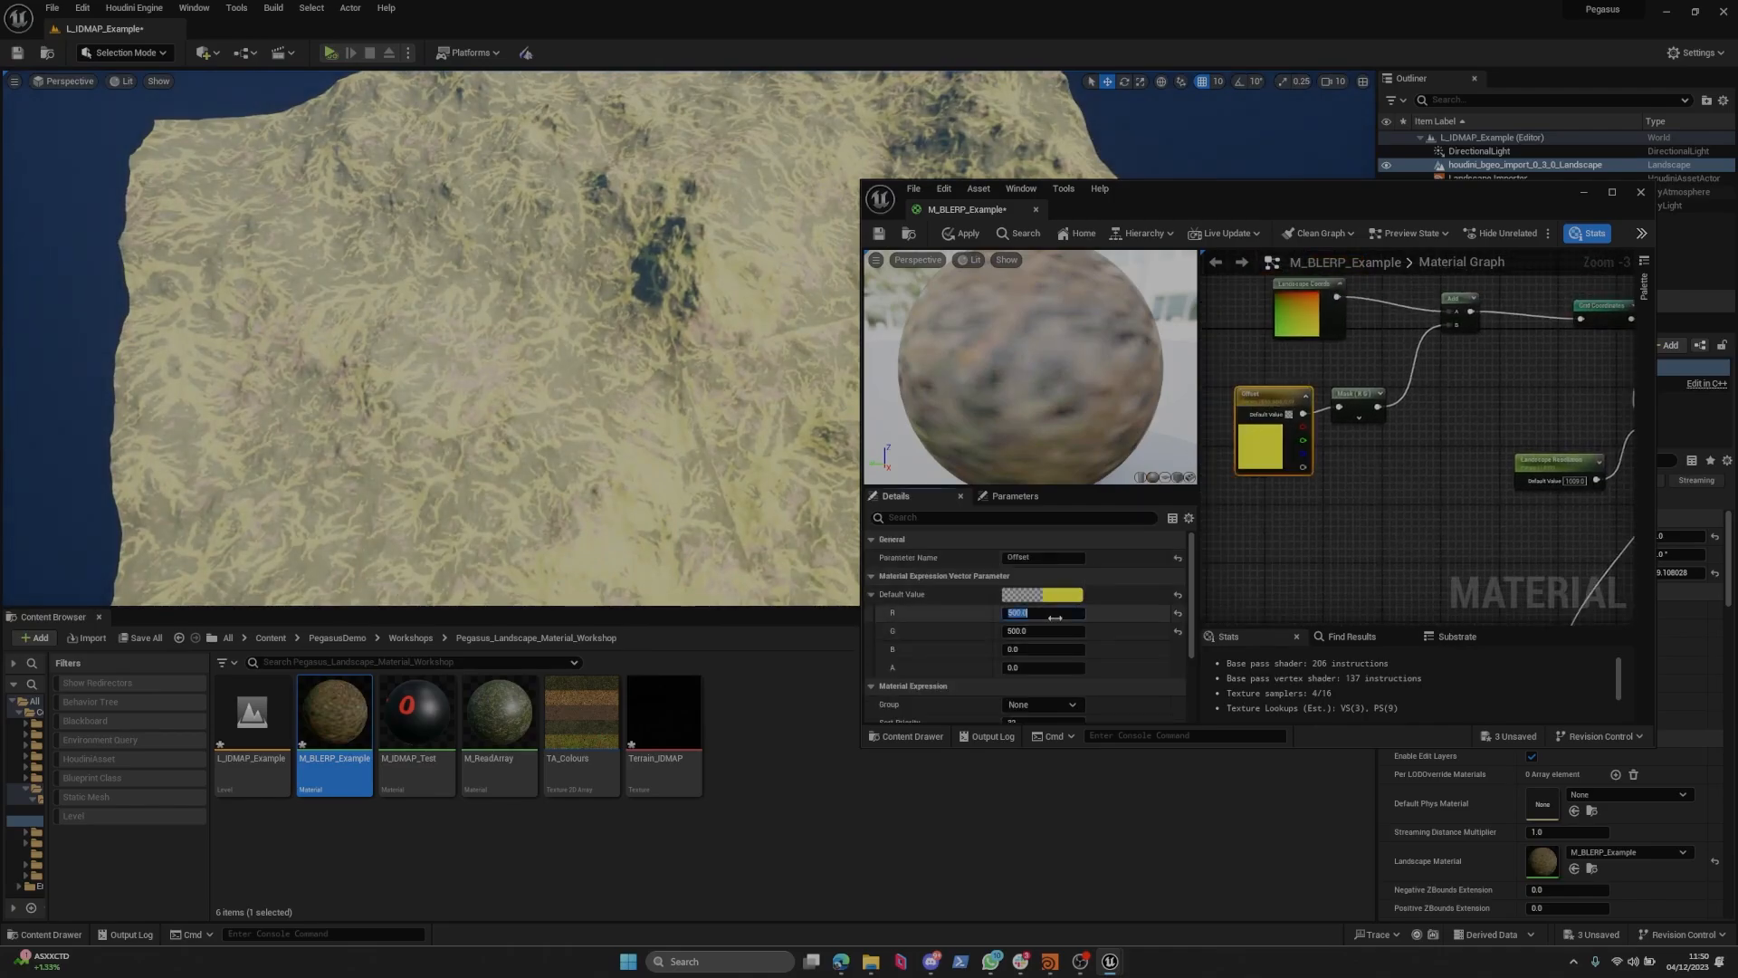
pyautogui.write('0')
pyautogui.press('Tab')
pyautogui.write('0')
pyautogui.press('Return')
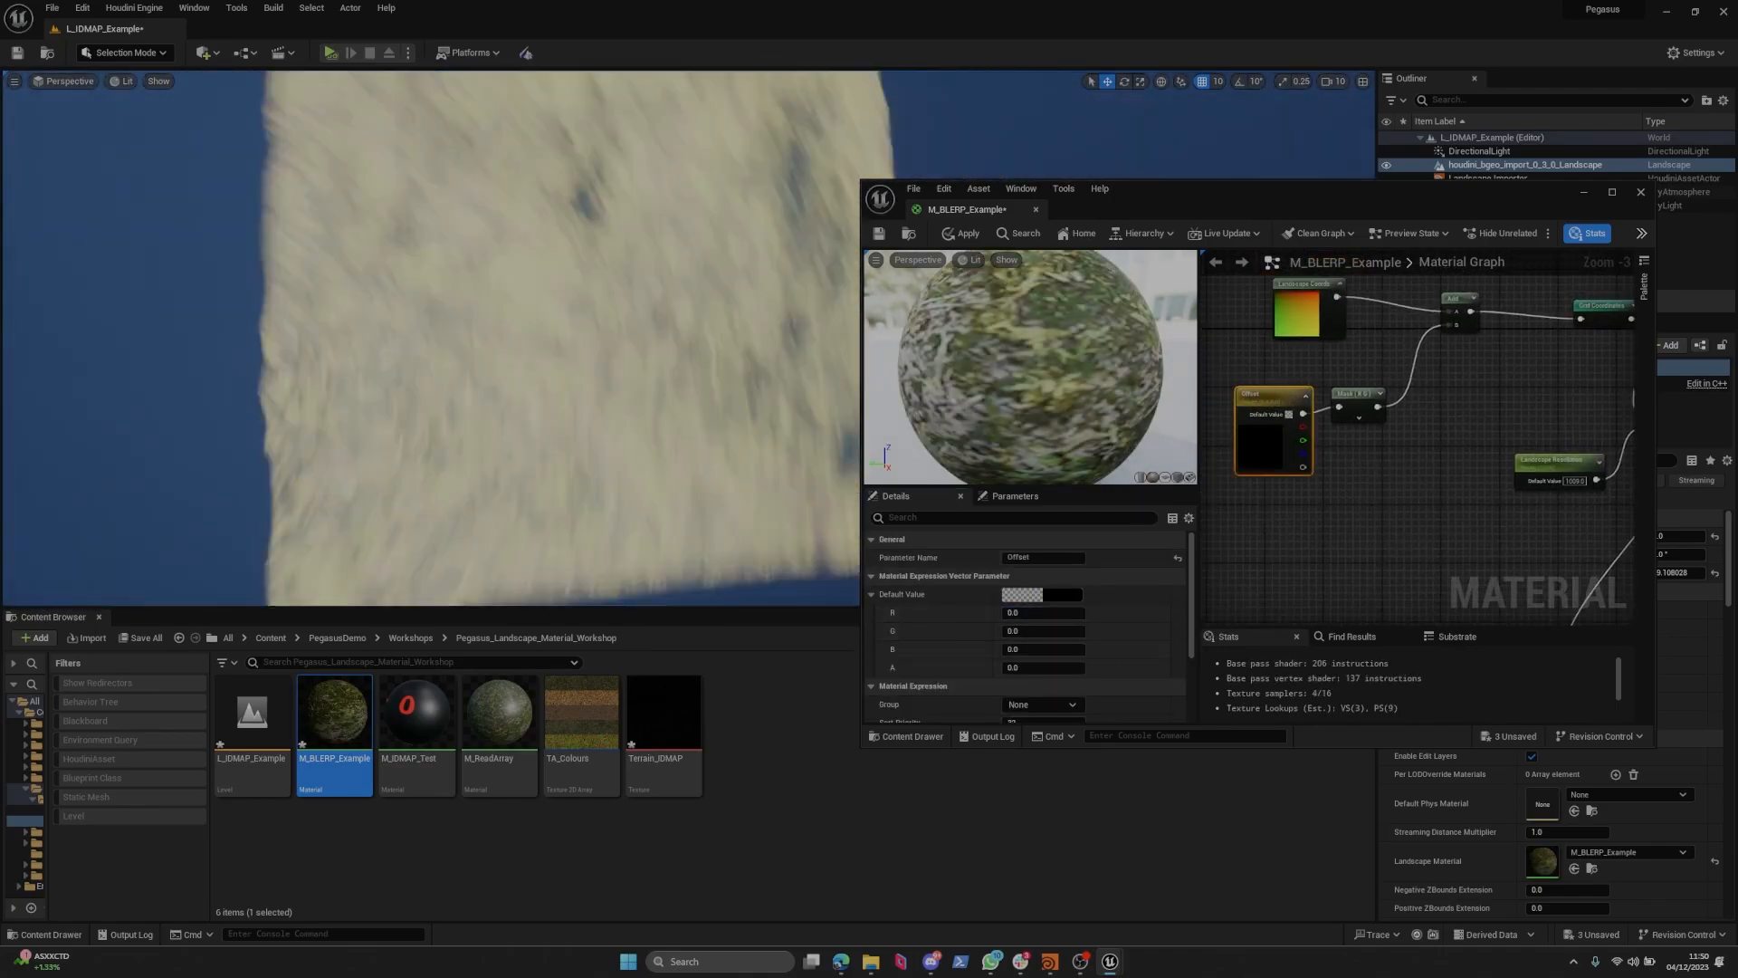
# Examine the texture placement on the landscape's slopes and peaks from above, up close and farther away.
pyautogui.press('w')
pyautogui.moveTo(561, 344); pyautogui.dragTo(629, 411, button='right')
pyautogui.press('w')
pyautogui.press('w')
pyautogui.press('w')
pyautogui.scroll(-1, 589, 276)
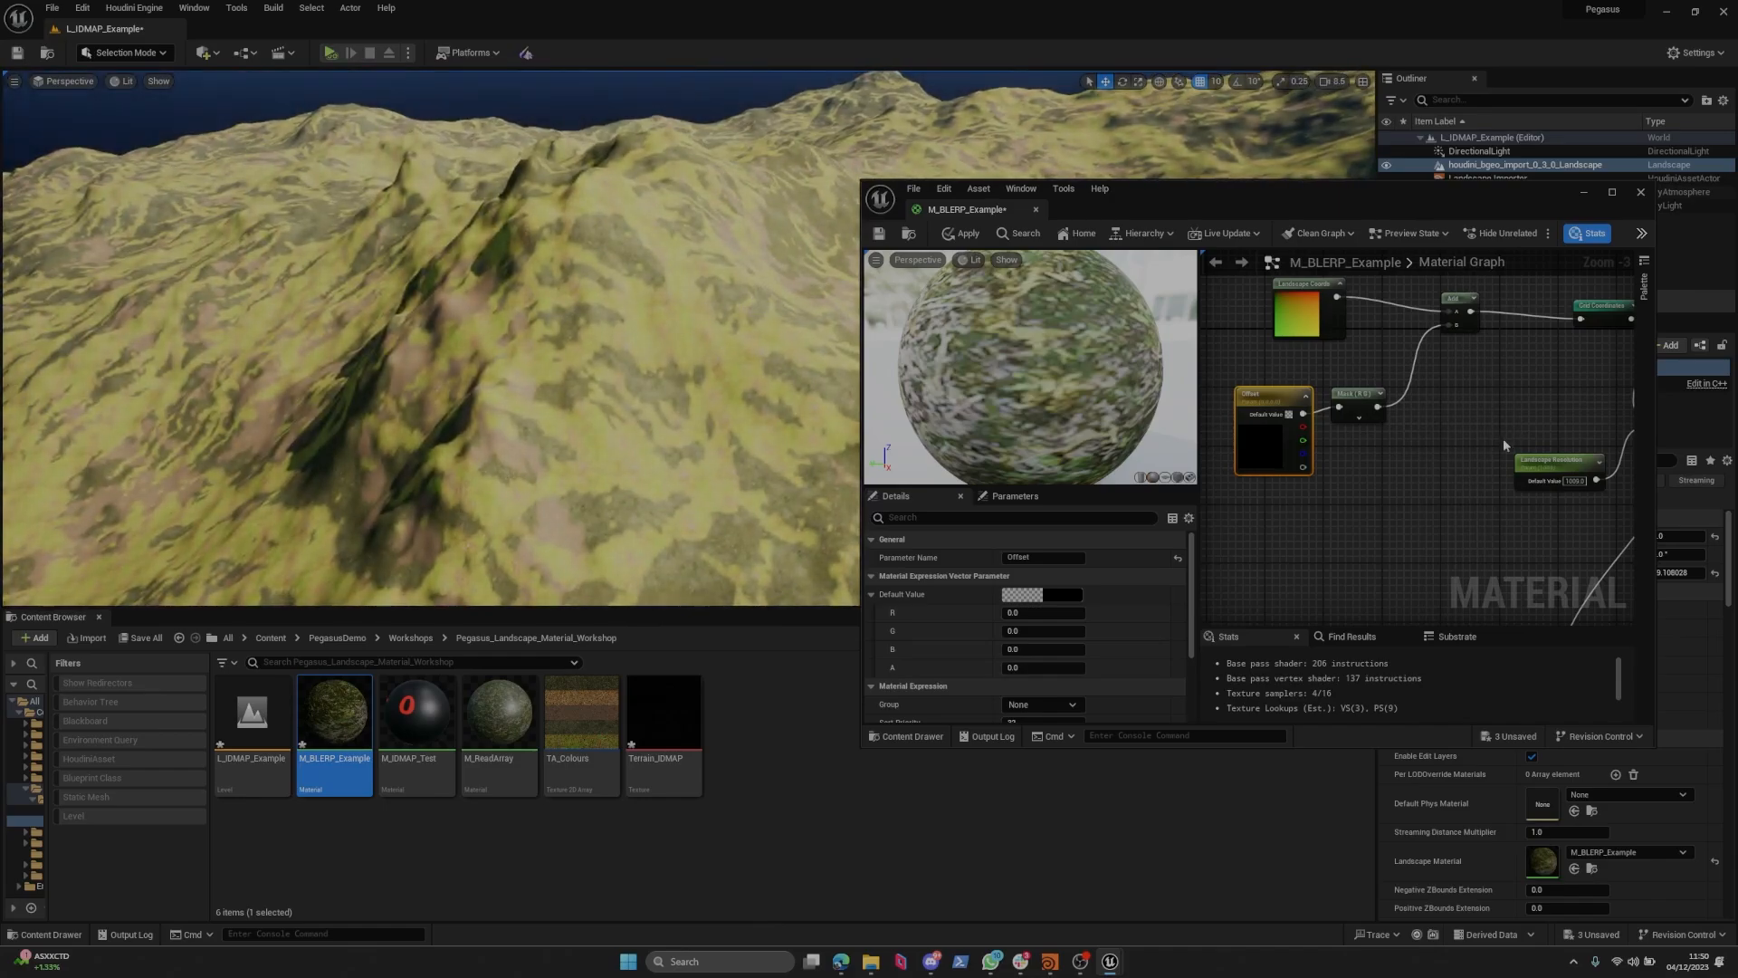
pyautogui.scroll(-3, 1448, 405)
pyautogui.press('s')
pyautogui.moveTo(631, 322)
pyautogui.mouseDown(button='right')
pyautogui.moveTo(631, 303)
pyautogui.moveTo(648, 337)
pyautogui.moveTo(654, 322)
pyautogui.mouseUp(button='right')
pyautogui.scroll(-1, 631, 303)
pyautogui.press('w')
pyautogui.scroll(1, 666, 321)
pyautogui.press('s')
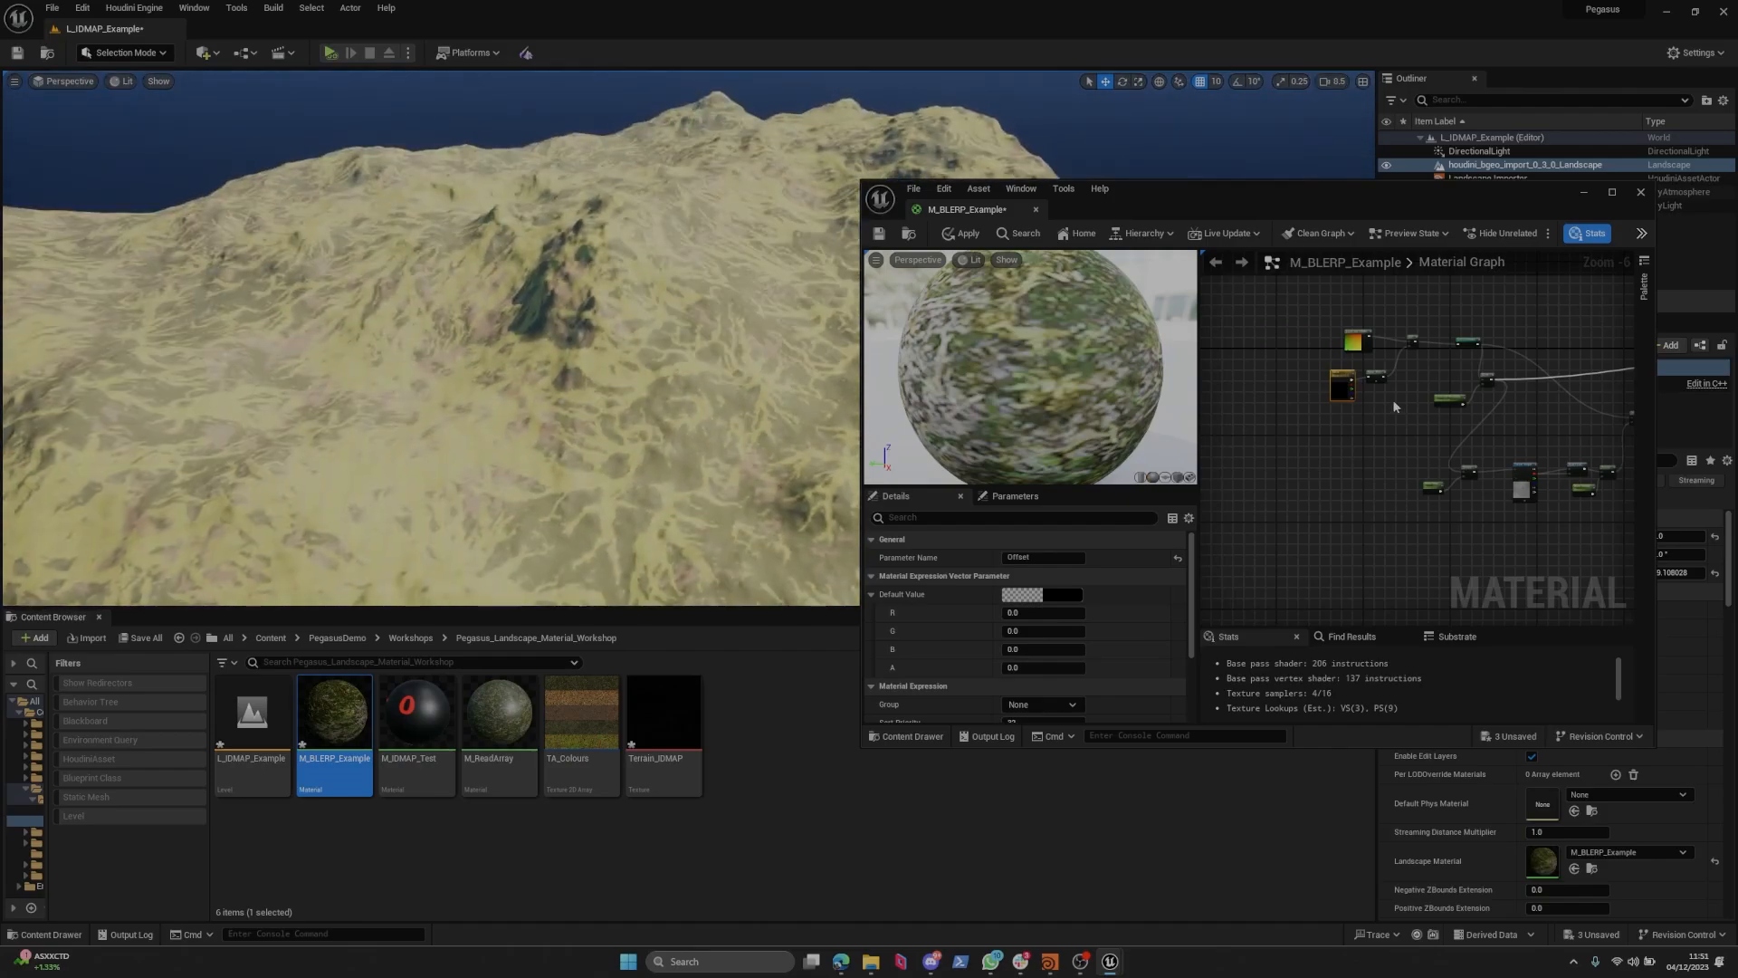
# Move the Landscape Coords node farther from the Add node to make room for another node.
pyautogui.scroll(1, 1430, 415)
pyautogui.scroll(1, 1347, 312)
pyautogui.moveTo(1347, 312); pyautogui.dragTo(1539, 476, button='right')
pyautogui.click(1432, 460)
pyautogui.scroll(1, 1432, 459)
pyautogui.moveTo(1404, 368); pyautogui.dragTo(1301, 368)
pyautogui.moveTo(1382, 394); pyautogui.dragTo(1450, 390, button='right')
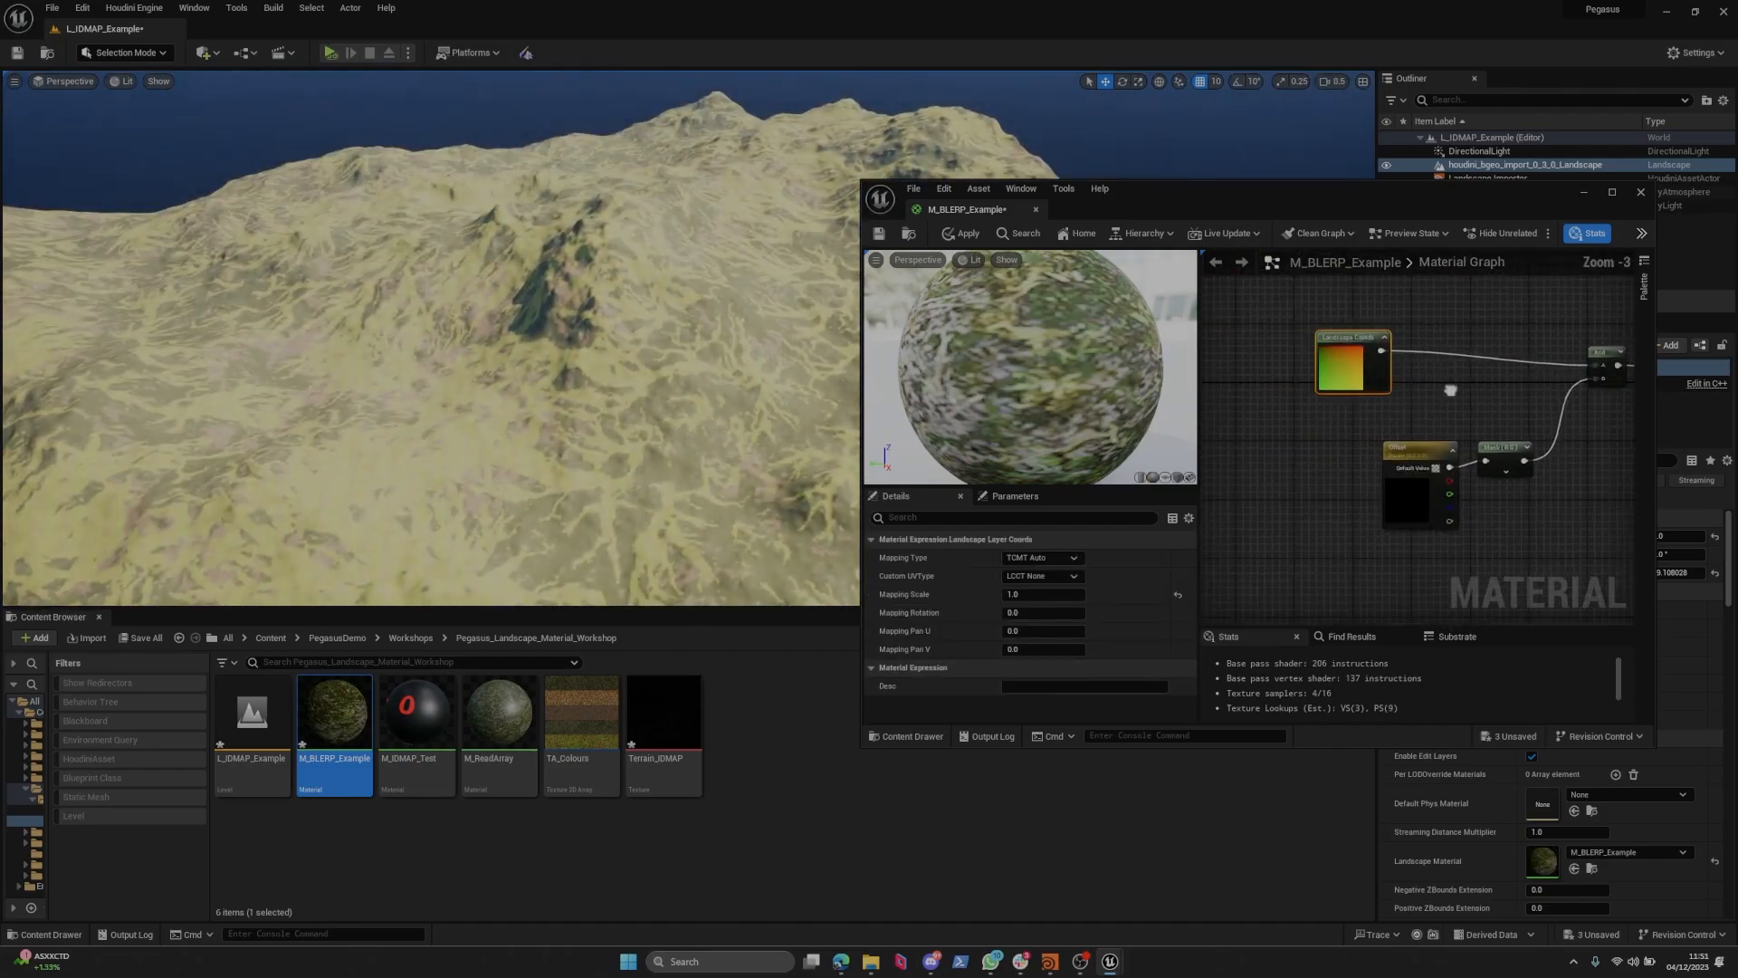
pyautogui.scroll(-2, 1450, 391)
pyautogui.moveTo(1390, 364); pyautogui.dragTo(1271, 361)
pyautogui.scroll(3, 1317, 366)
pyautogui.moveTo(1316, 366); pyautogui.dragTo(1421, 393, button='right')
pyautogui.click(1421, 393)
# Insert a Rotator node between the Landscape Coords node and the Add node's A input.
pyautogui.moveTo(1366, 377); pyautogui.dragTo(1424, 384)
pyautogui.write('r')
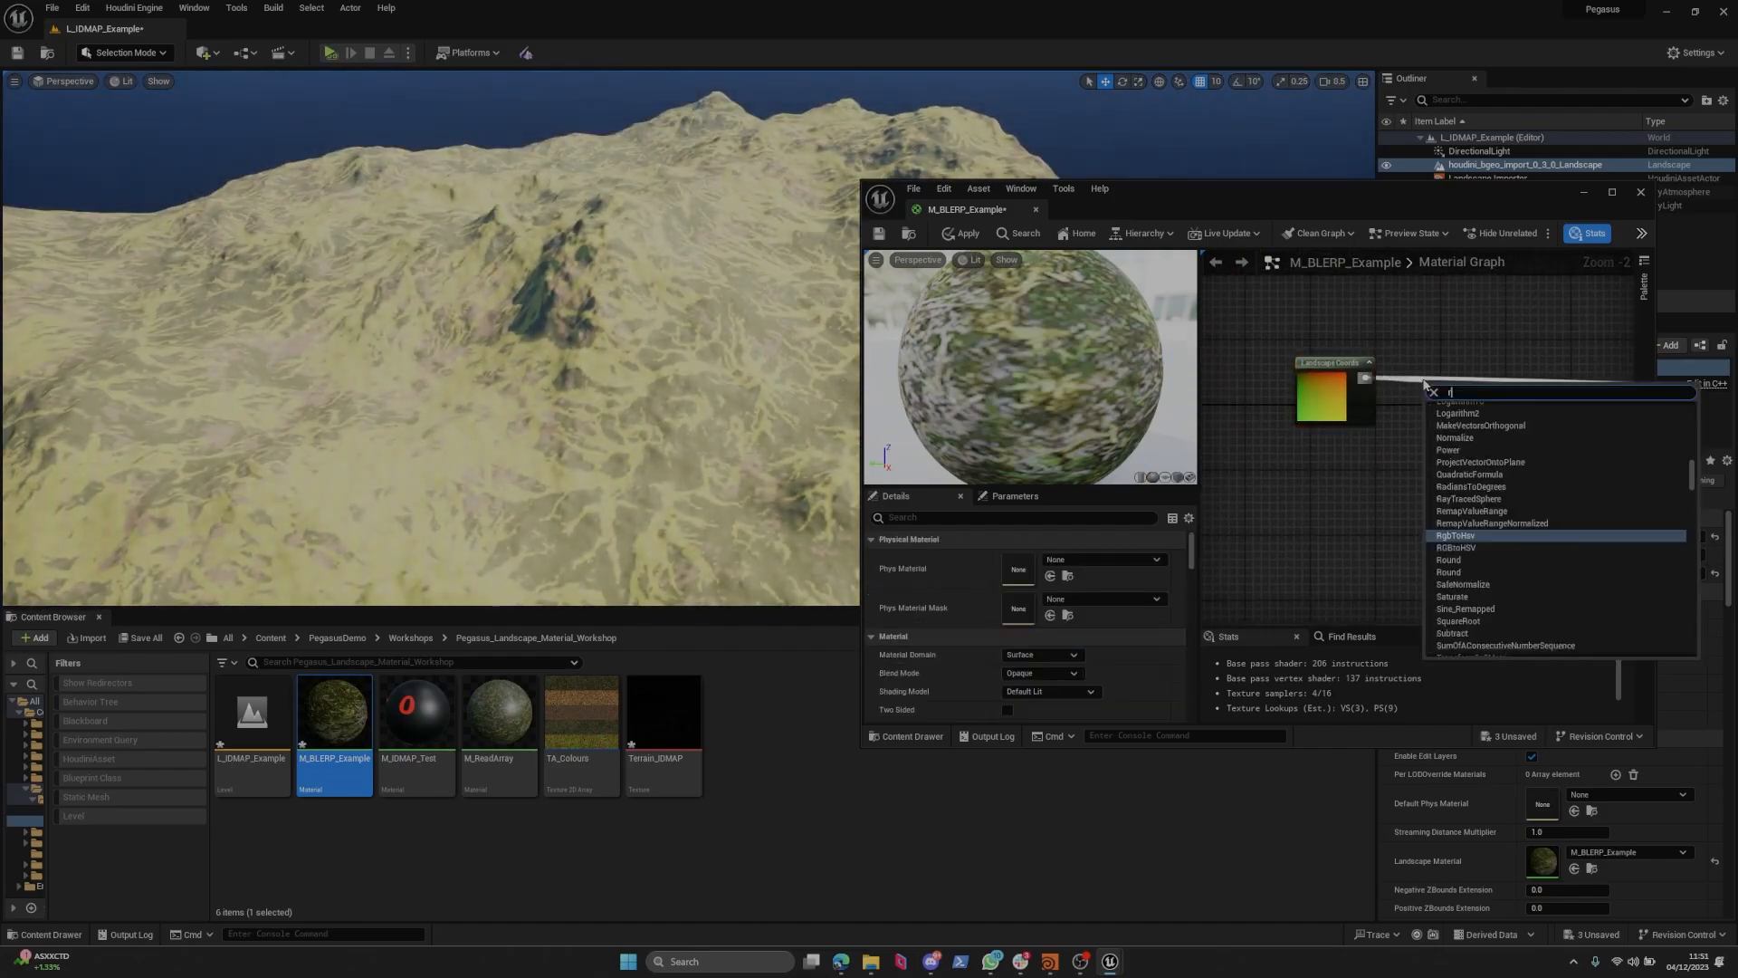
pyautogui.write('otate')
pyautogui.press('BackSpace')
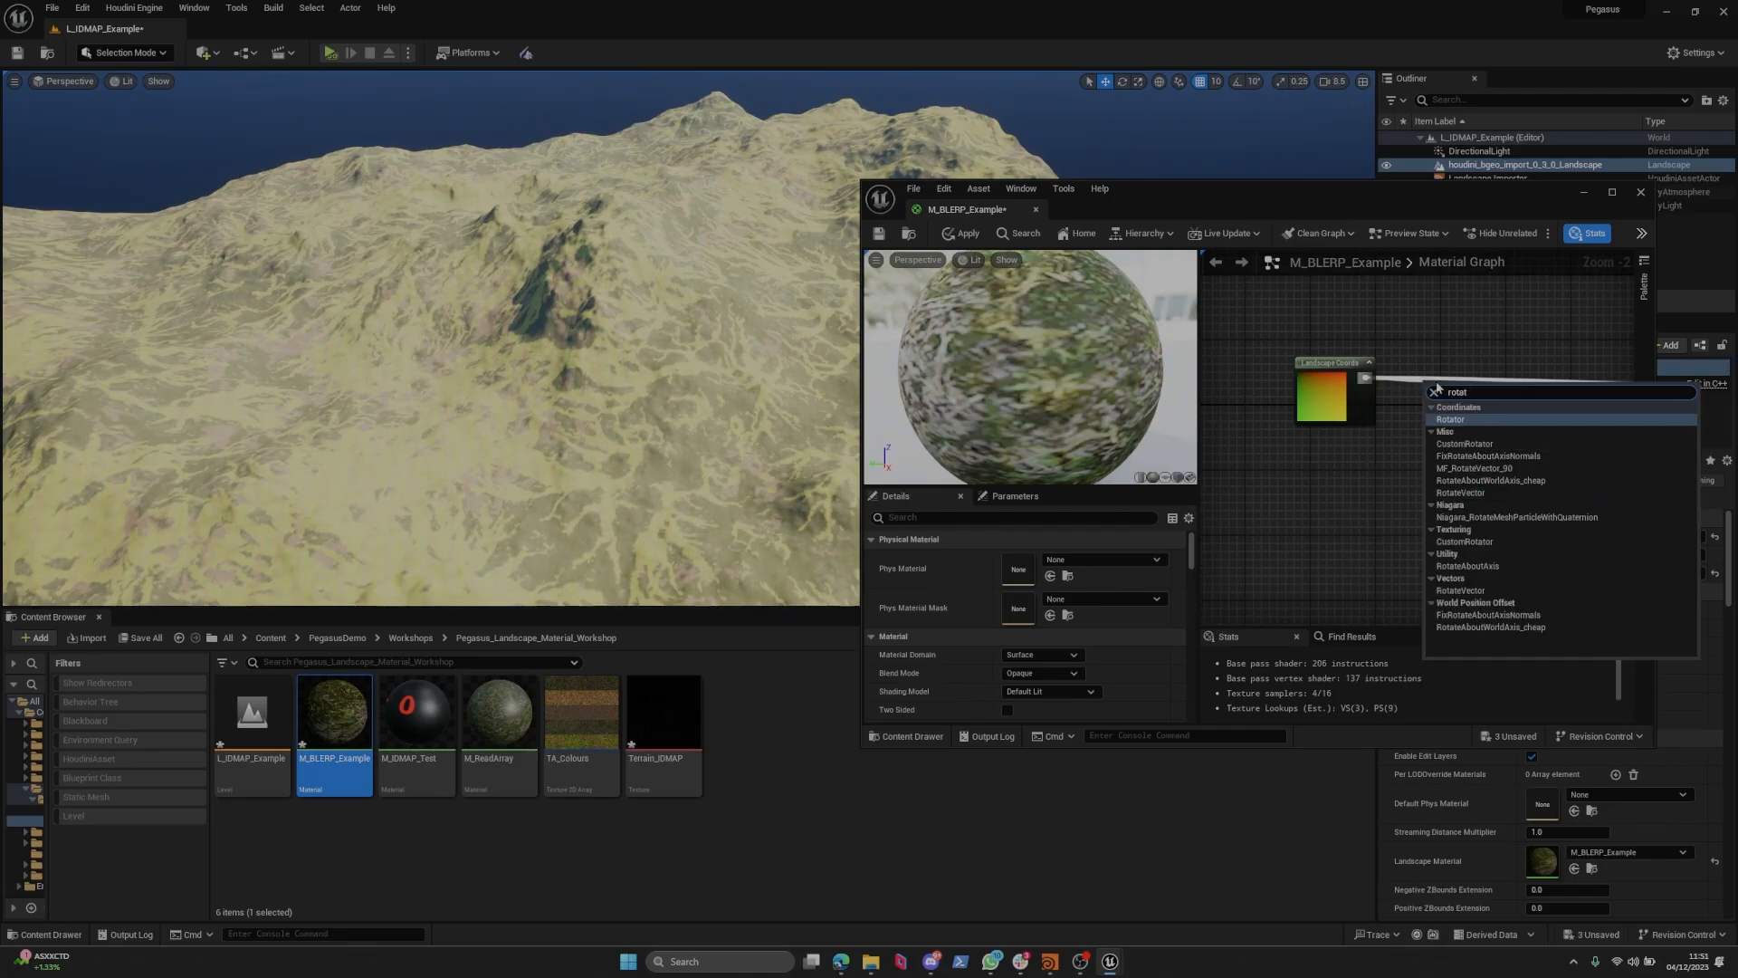
pyautogui.click(1465, 421)
pyautogui.scroll(2, 1459, 421)
pyautogui.moveTo(1446, 402); pyautogui.dragTo(1483, 369)
pyautogui.scroll(-2, 1483, 369)
pyautogui.moveTo(1483, 369); pyautogui.dragTo(1344, 378, button='right')
pyautogui.moveTo(1485, 507); pyautogui.dragTo(1411, 504, button='right')
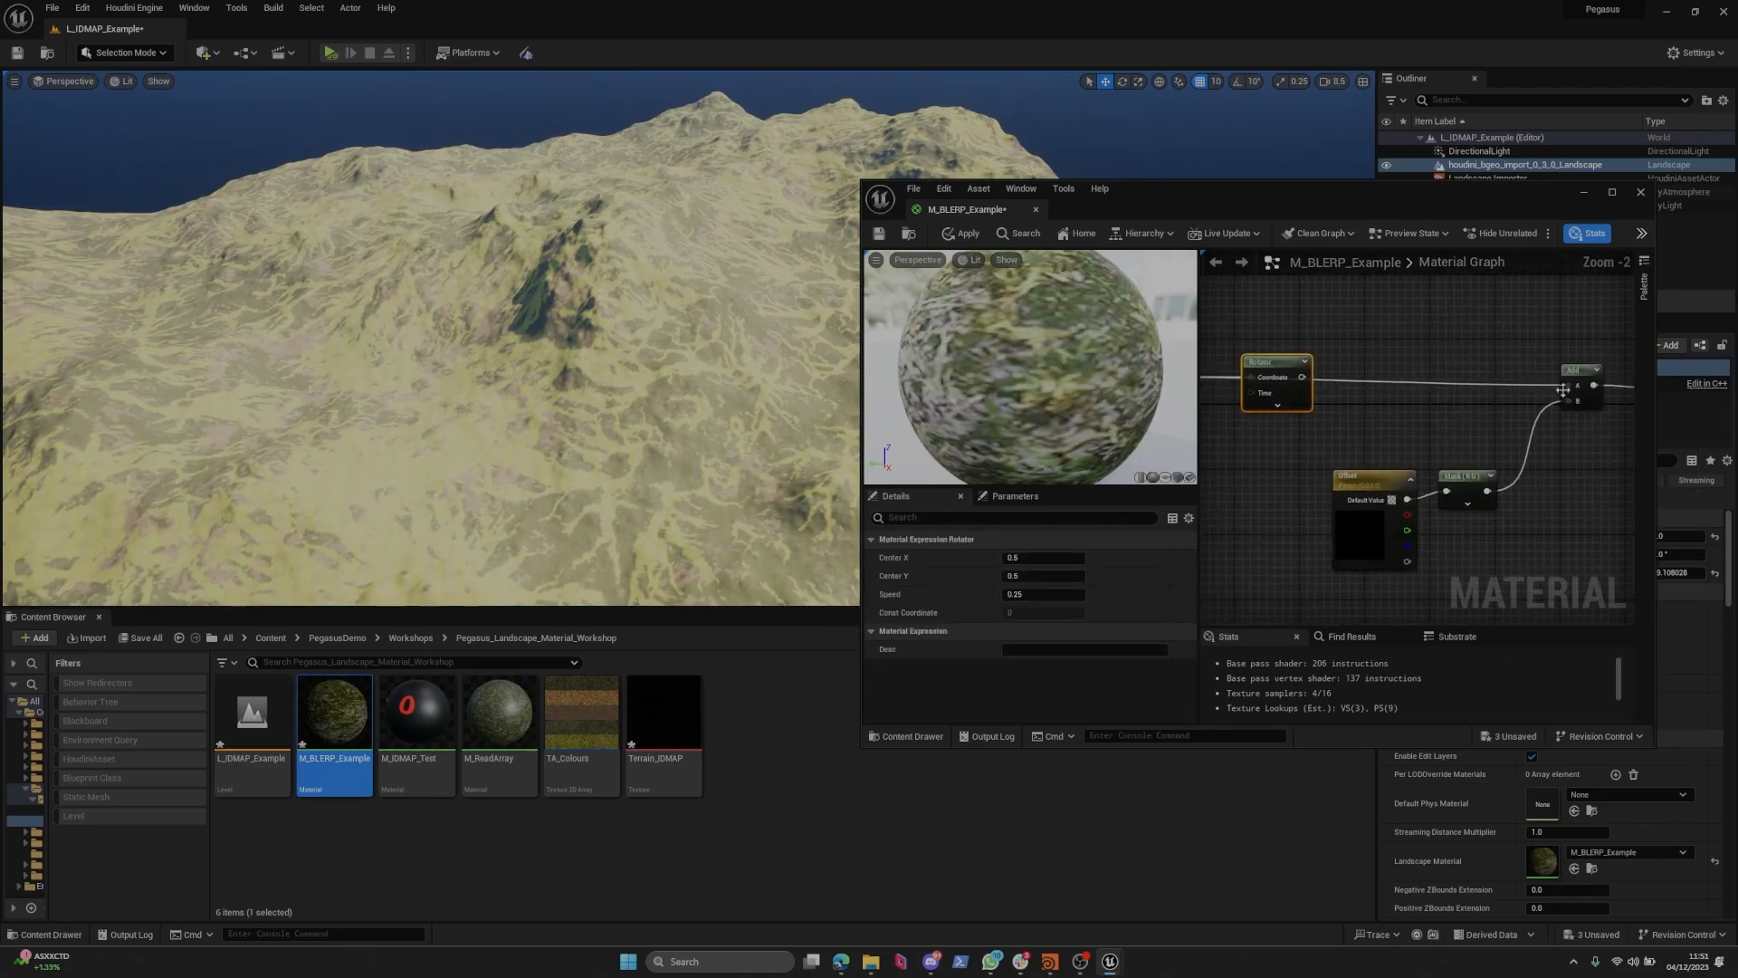
pyautogui.moveTo(1292, 398); pyautogui.dragTo(1411, 411, button='right')
# Create a scalar parameter named Rotation and place it below the connection between the Landscape Coords and Rotator nodes.
pyautogui.click(1349, 398)
pyautogui.click(1360, 398)
pyautogui.click(1384, 470)
pyautogui.click(1363, 402)
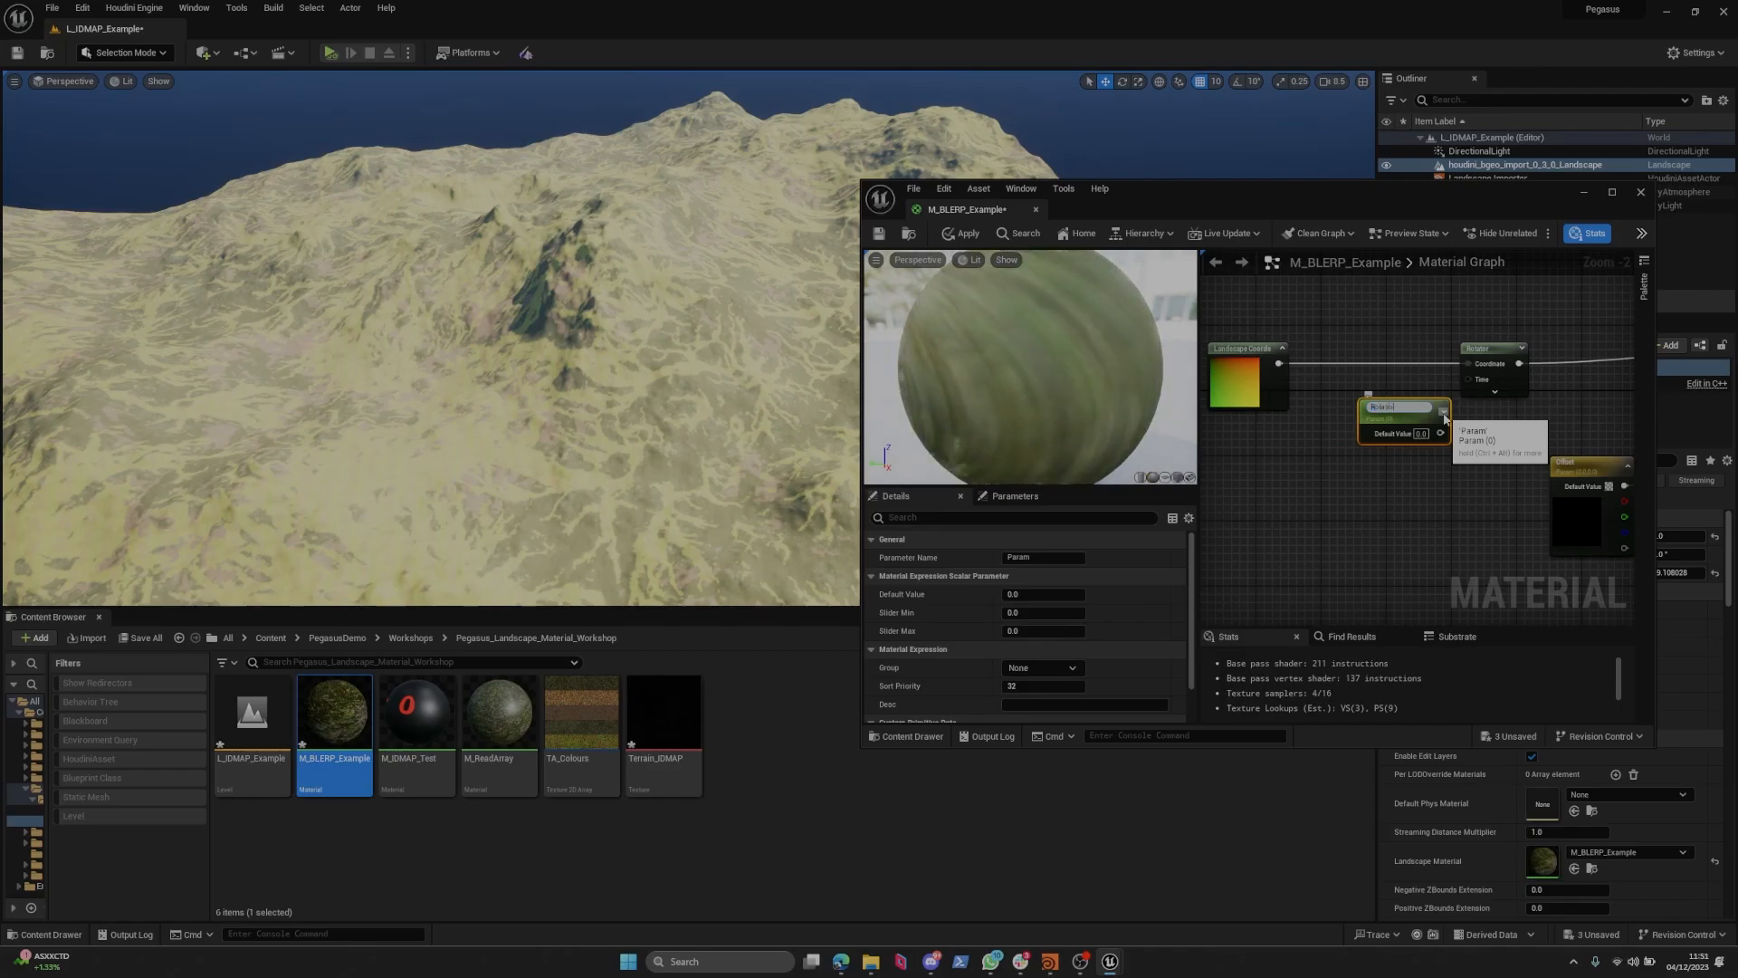
pyautogui.click(1444, 411)
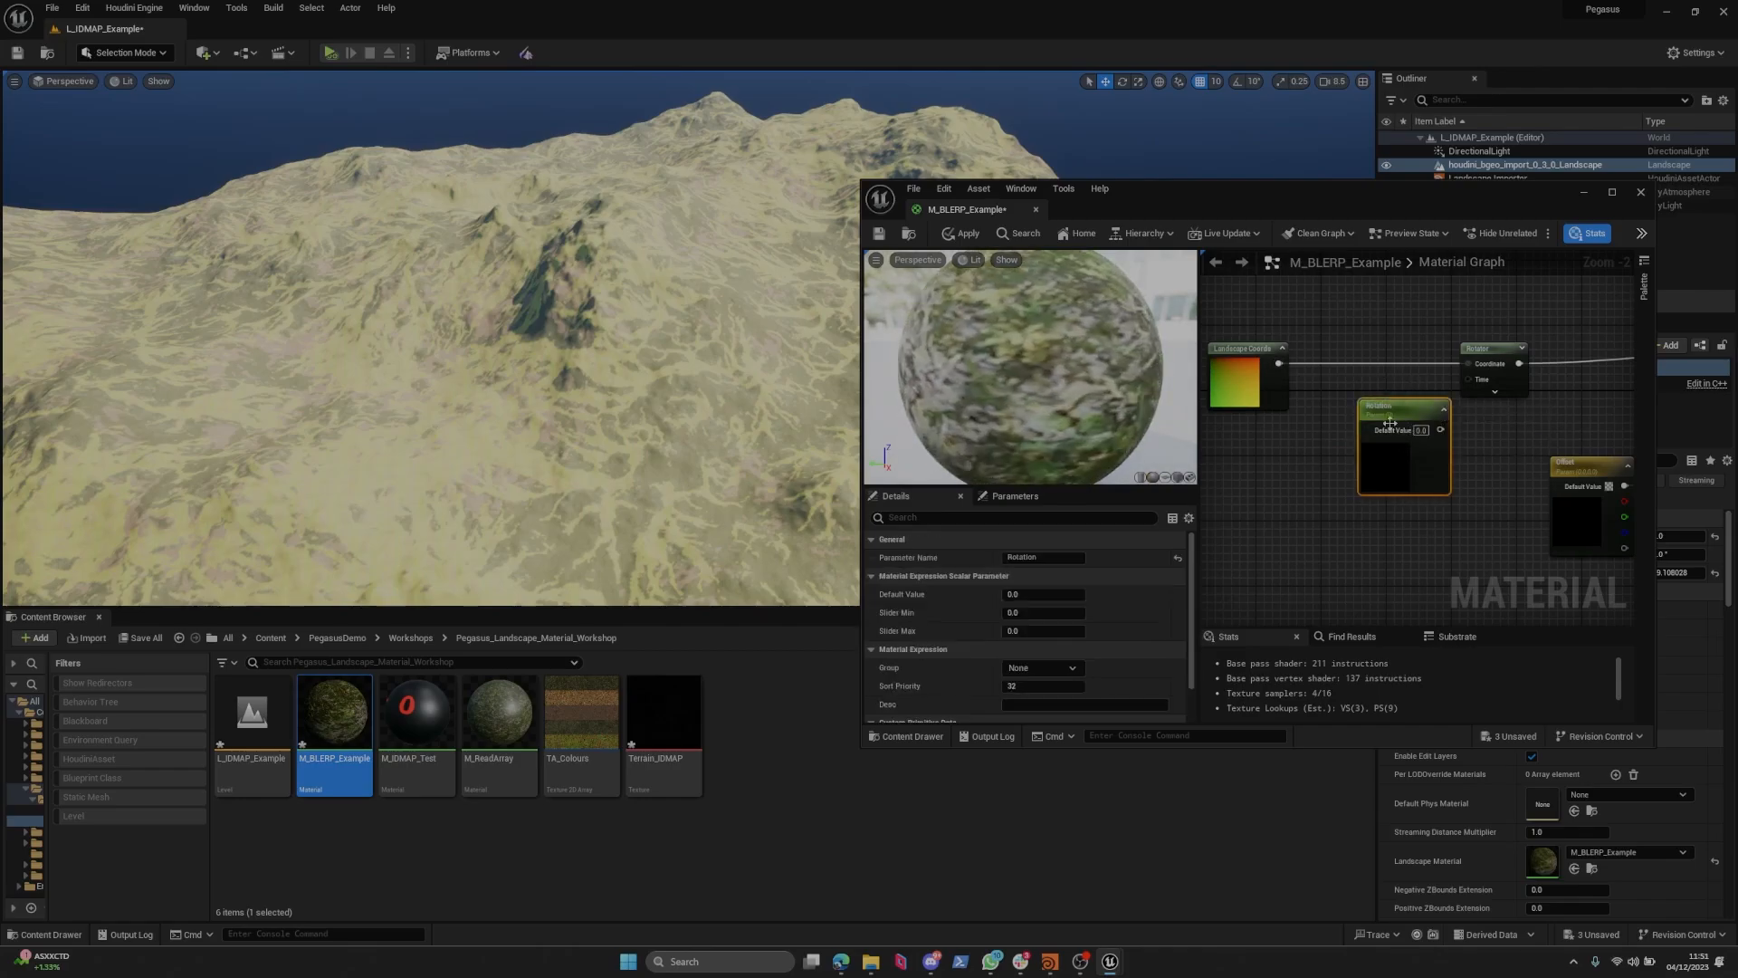
pyautogui.moveTo(1403, 423); pyautogui.dragTo(1334, 463)
pyautogui.scroll(2, 1371, 450)
pyautogui.click(1374, 450)
pyautogui.moveTo(1464, 433); pyautogui.dragTo(1435, 469, button='right')
pyautogui.click(1435, 469)
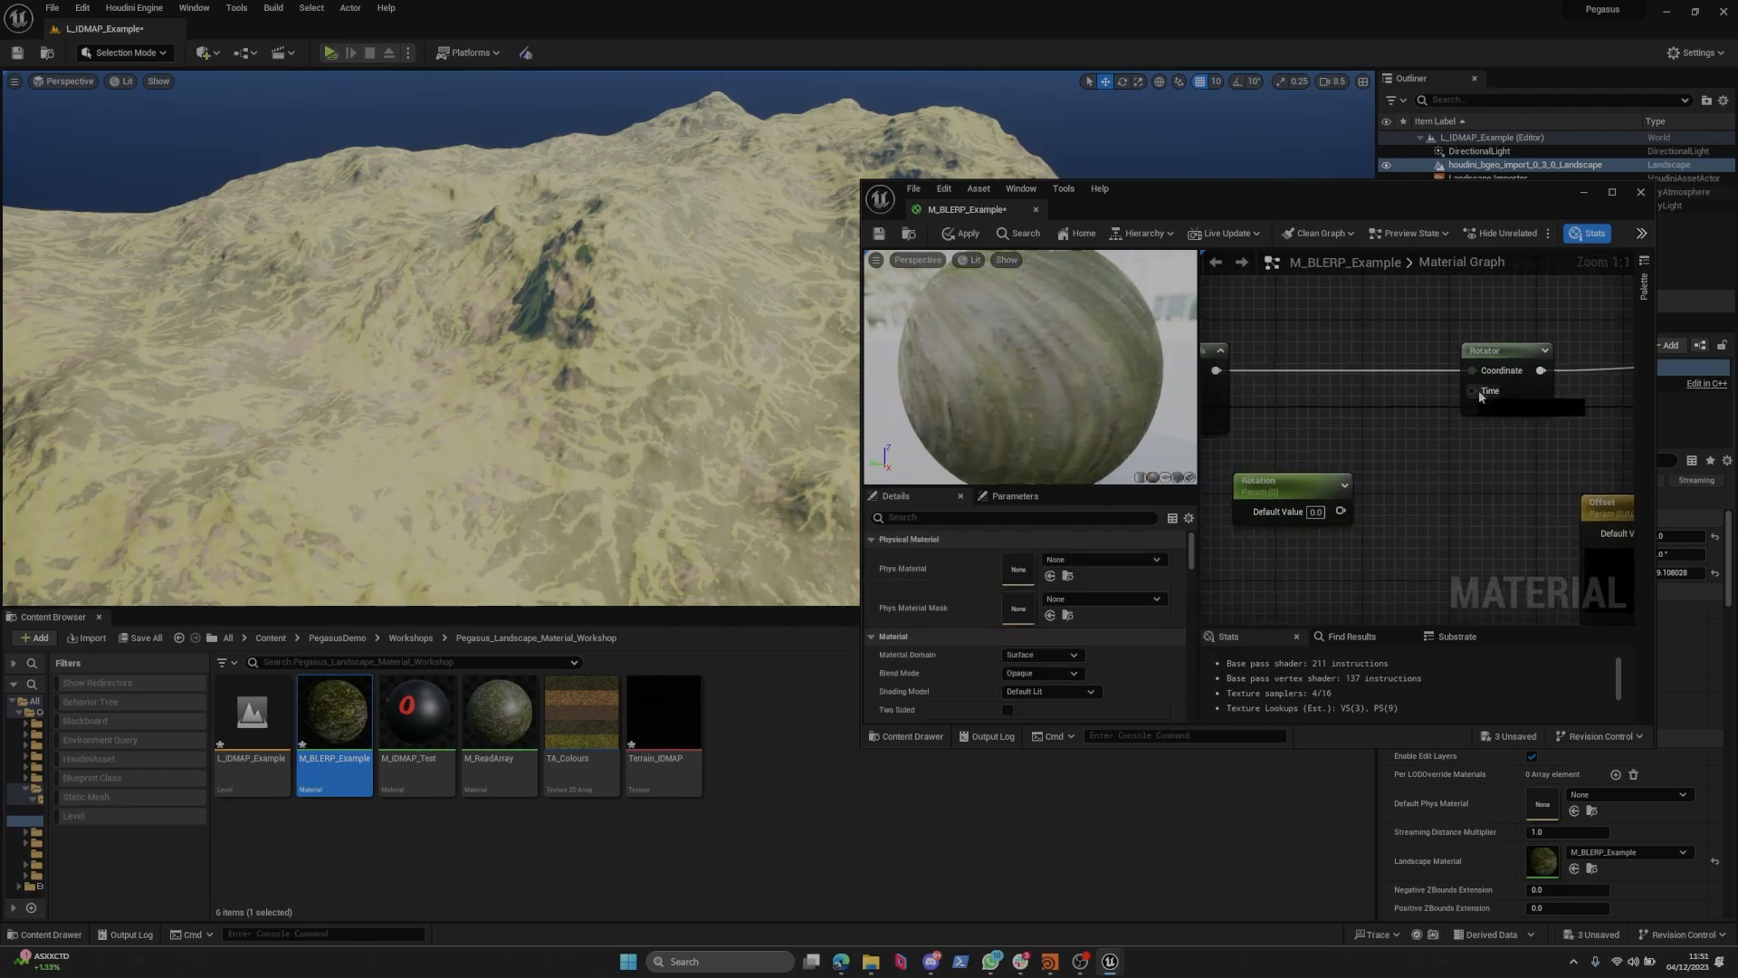
# Connect the Rotation parameter to the Rotator node's Time input and move the Rotator slightly closer to Landscape Coords.
pyautogui.moveTo(1345, 512); pyautogui.dragTo(1341, 511)
pyautogui.moveTo(1041, 371)
pyautogui.mouseDown()
pyautogui.moveTo(1087, 396)
pyautogui.moveTo(1064, 385)
pyautogui.mouseUp()
pyautogui.scroll(-1, 1338, 416)
pyautogui.moveTo(1338, 415); pyautogui.dragTo(1424, 335, button='right')
pyautogui.moveTo(1376, 400); pyautogui.dragTo(1300, 428)
pyautogui.moveTo(1453, 380); pyautogui.dragTo(1413, 419, button='right')
pyautogui.click(1357, 424)
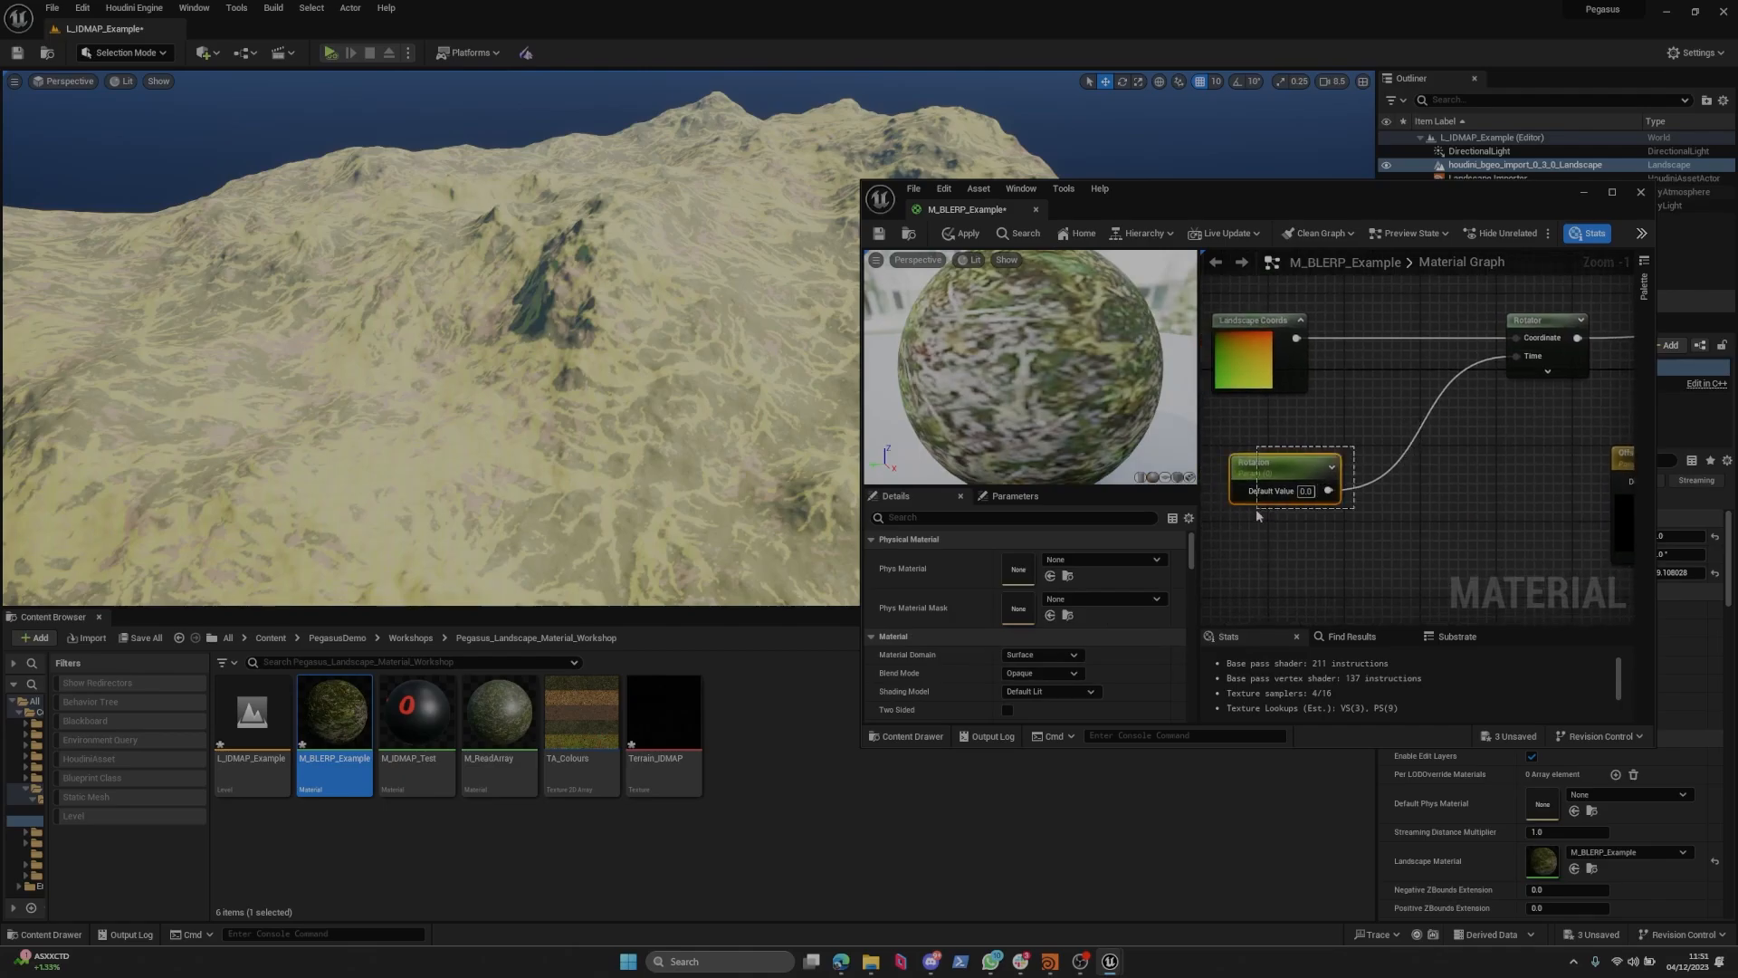
pyautogui.moveTo(1257, 509); pyautogui.dragTo(1255, 510)
pyautogui.moveTo(1570, 383); pyautogui.dragTo(1442, 429, button='right')
pyautogui.moveTo(1422, 374); pyautogui.dragTo(1412, 373)
pyautogui.moveTo(1340, 404); pyautogui.dragTo(1438, 398, button='right')
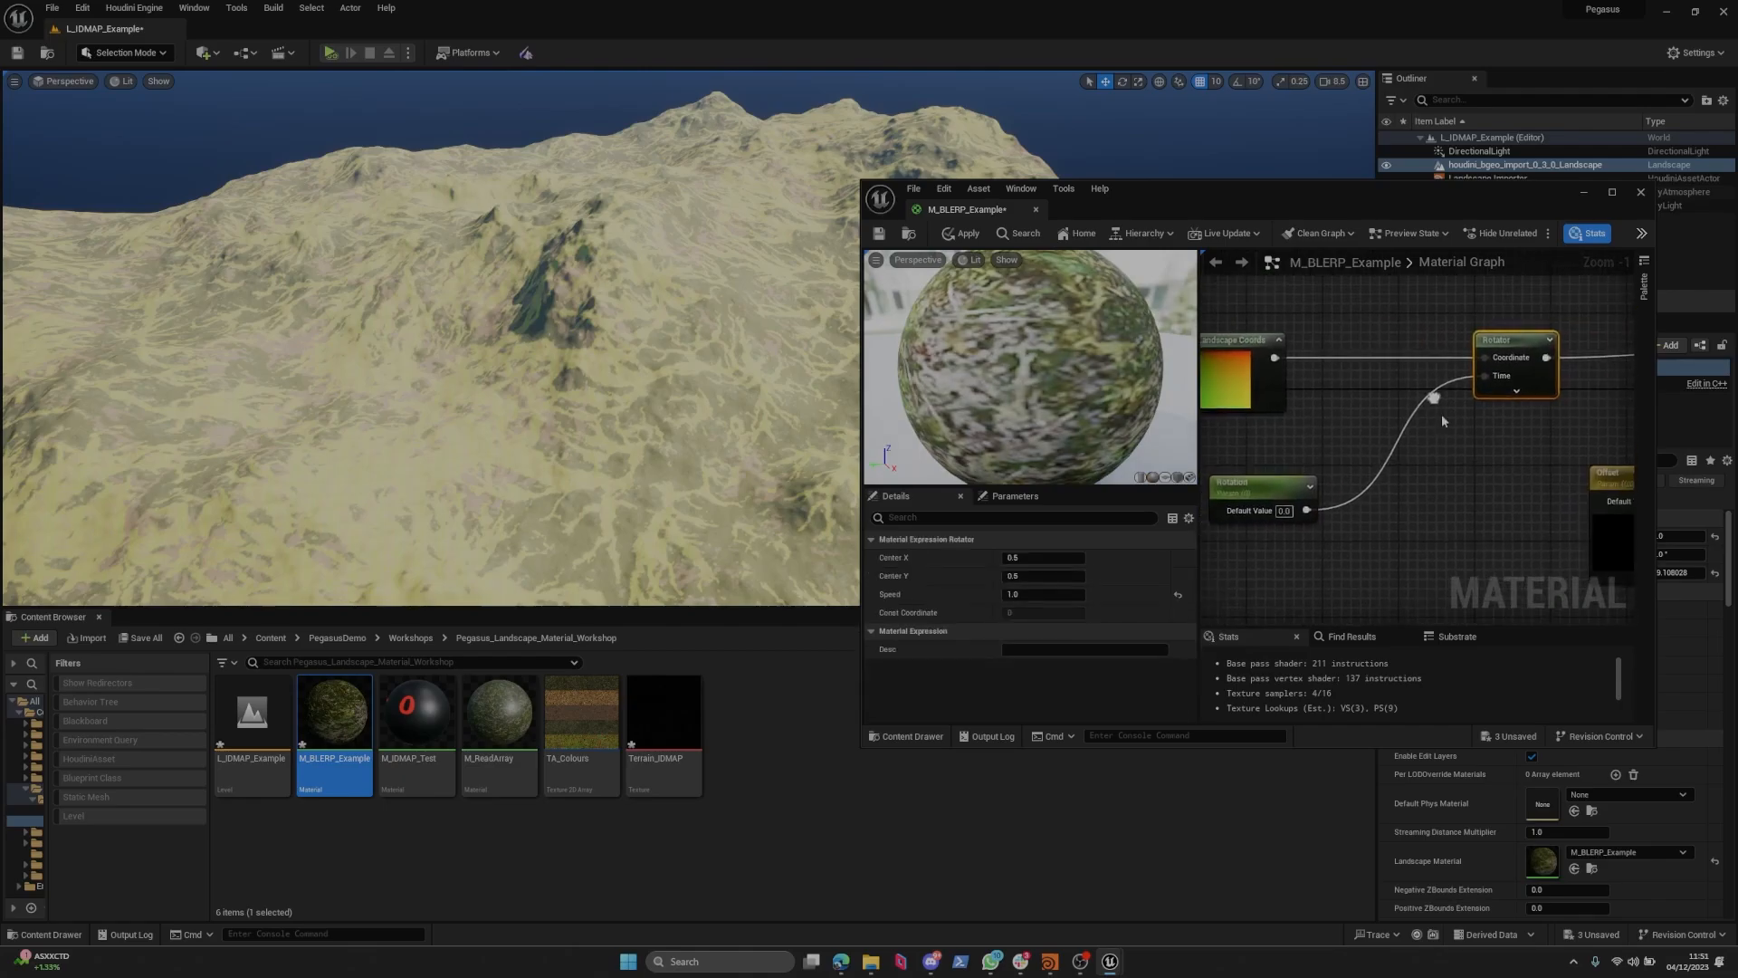
# Insert a DegreesToRadians node between the Rotation parameter and the Rotator's Time input, then apply the material changes.
pyautogui.moveTo(1359, 447); pyautogui.dragTo(1468, 345, button='right')
pyautogui.moveTo(1419, 412); pyautogui.dragTo(1454, 398)
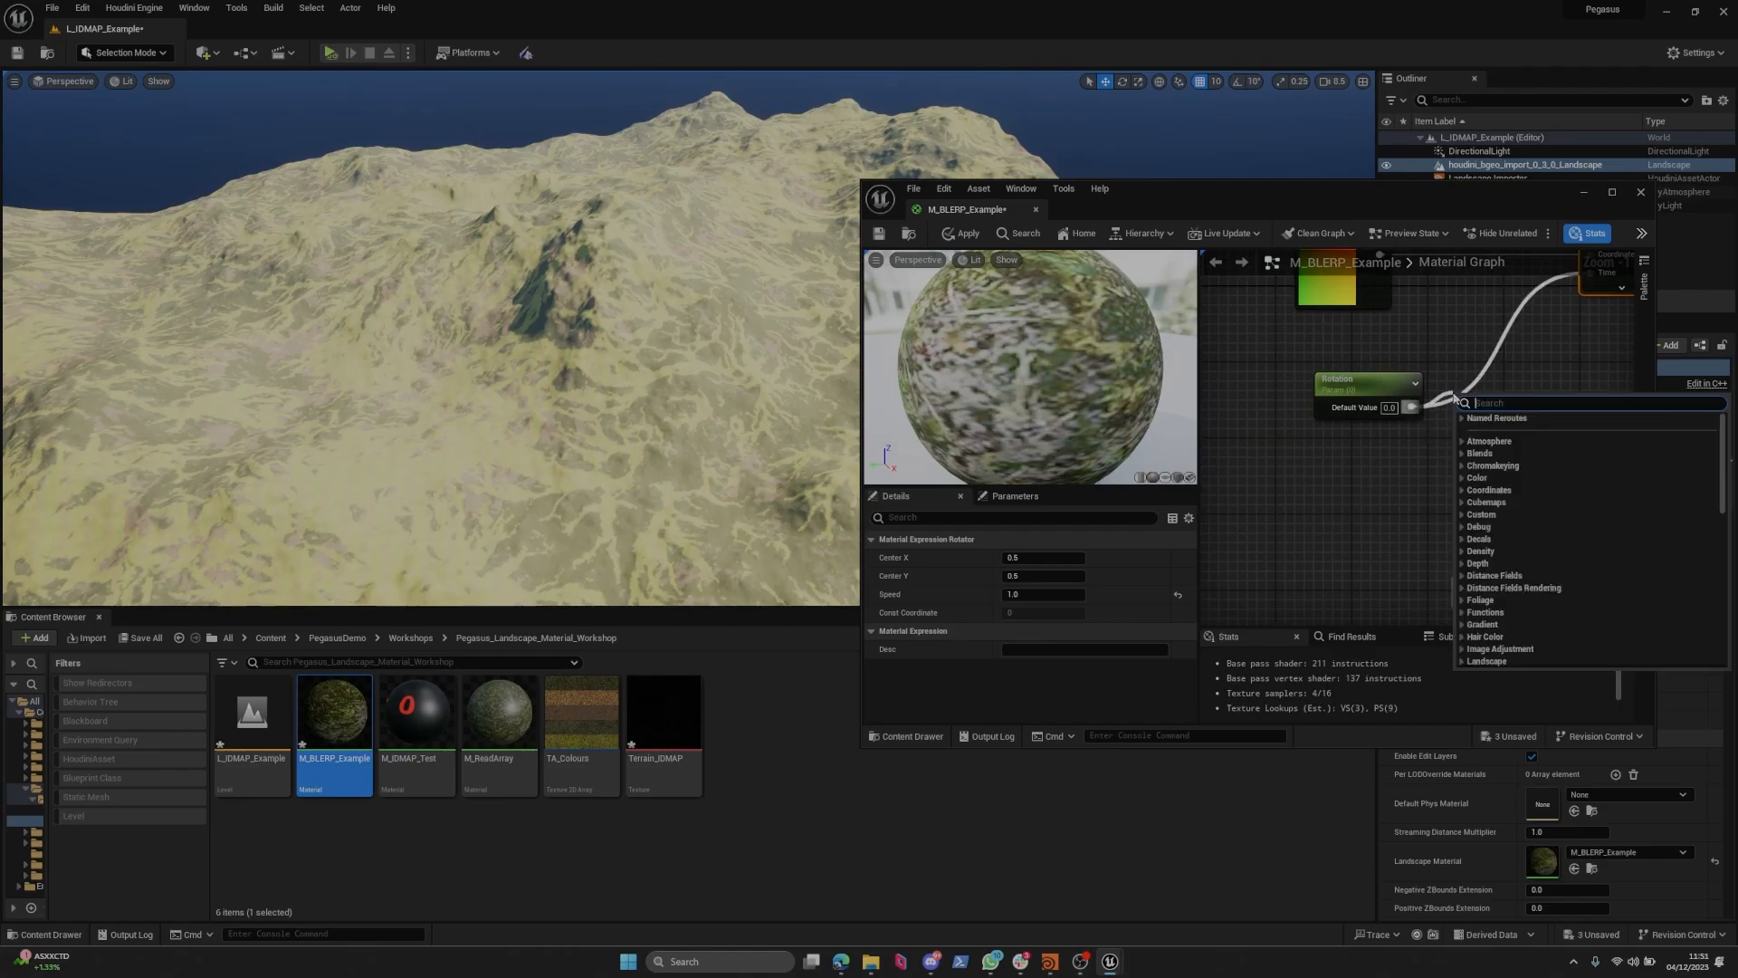
pyautogui.write('degrees')
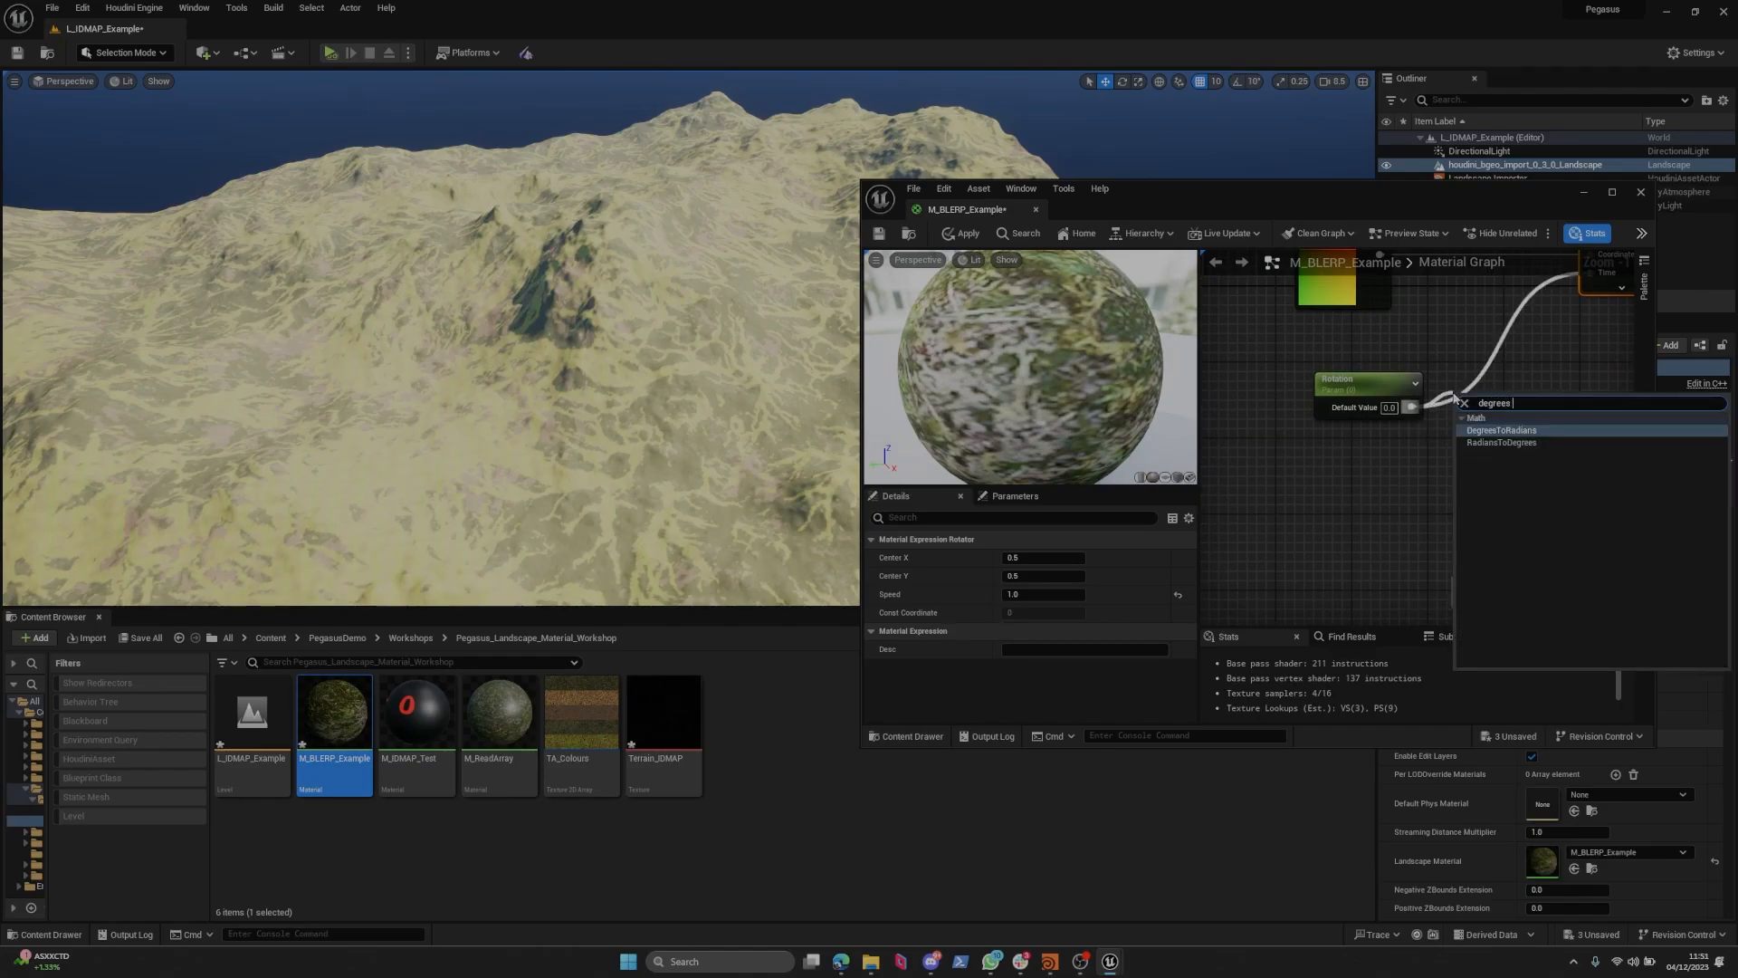
pyautogui.press('Return')
pyautogui.moveTo(1503, 375); pyautogui.dragTo(1436, 437, button='right')
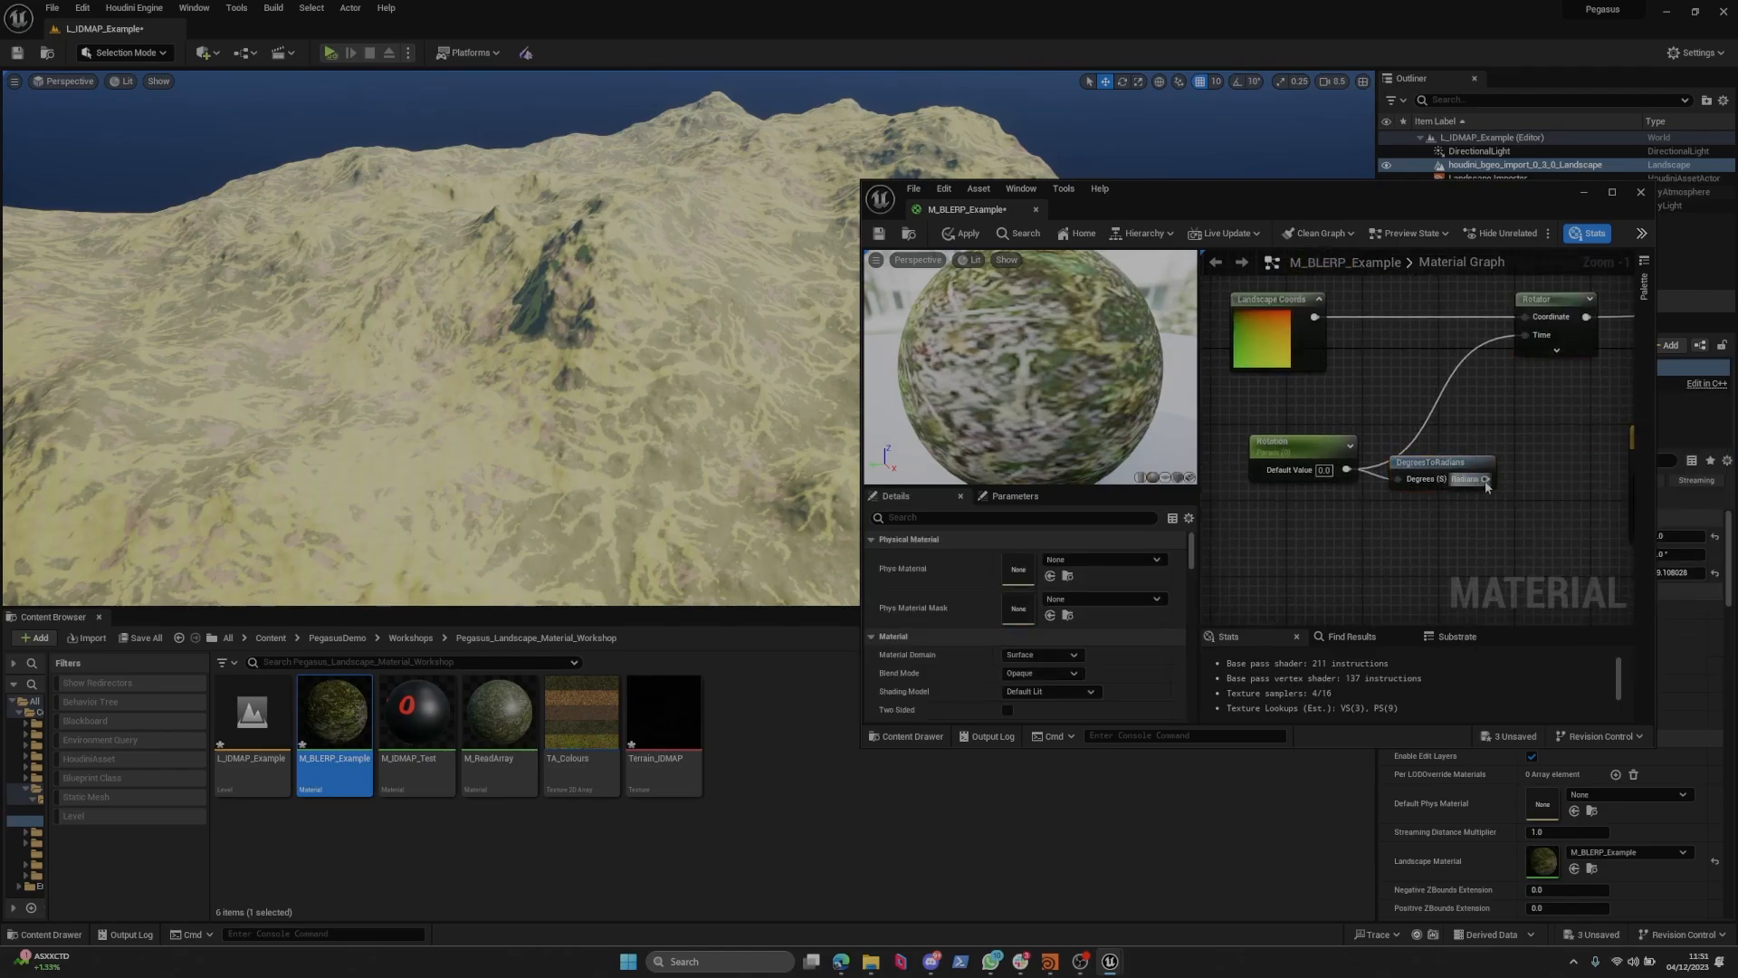
pyautogui.moveTo(1536, 341); pyautogui.dragTo(1535, 341)
pyautogui.moveTo(1405, 398); pyautogui.dragTo(1454, 409, button='right')
pyautogui.click(1352, 364)
pyautogui.click(966, 234)
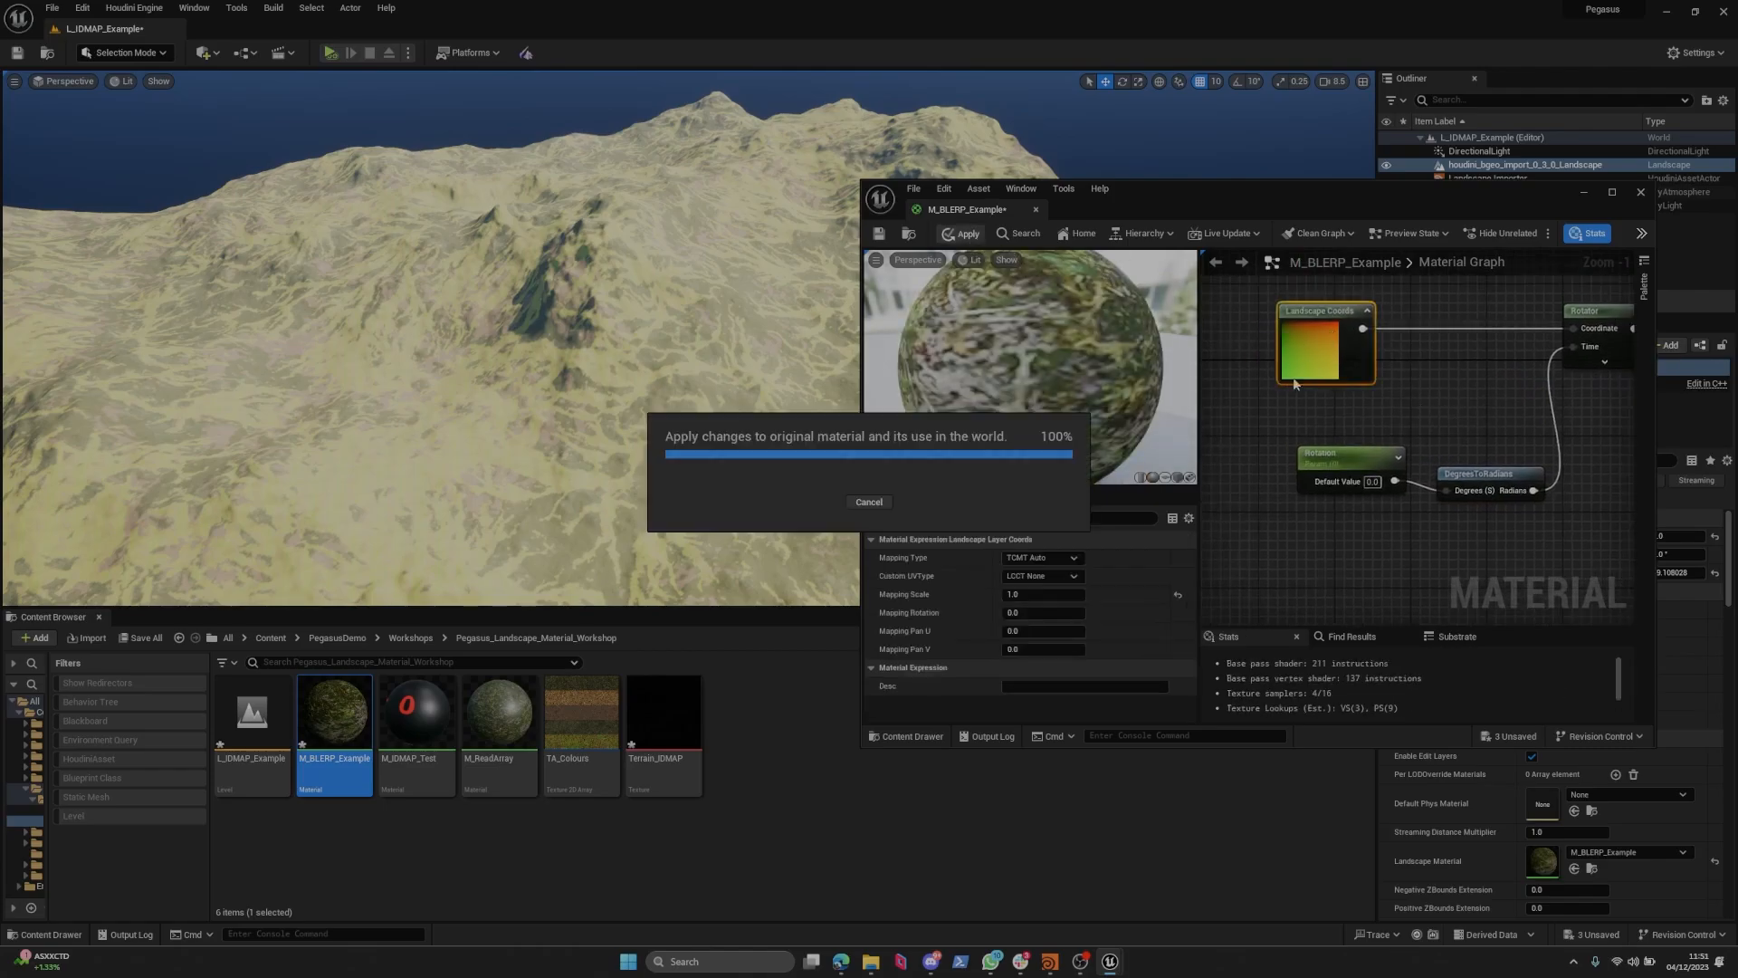
# Set the Rotation parameter's default value to 90.
pyautogui.click(1340, 464)
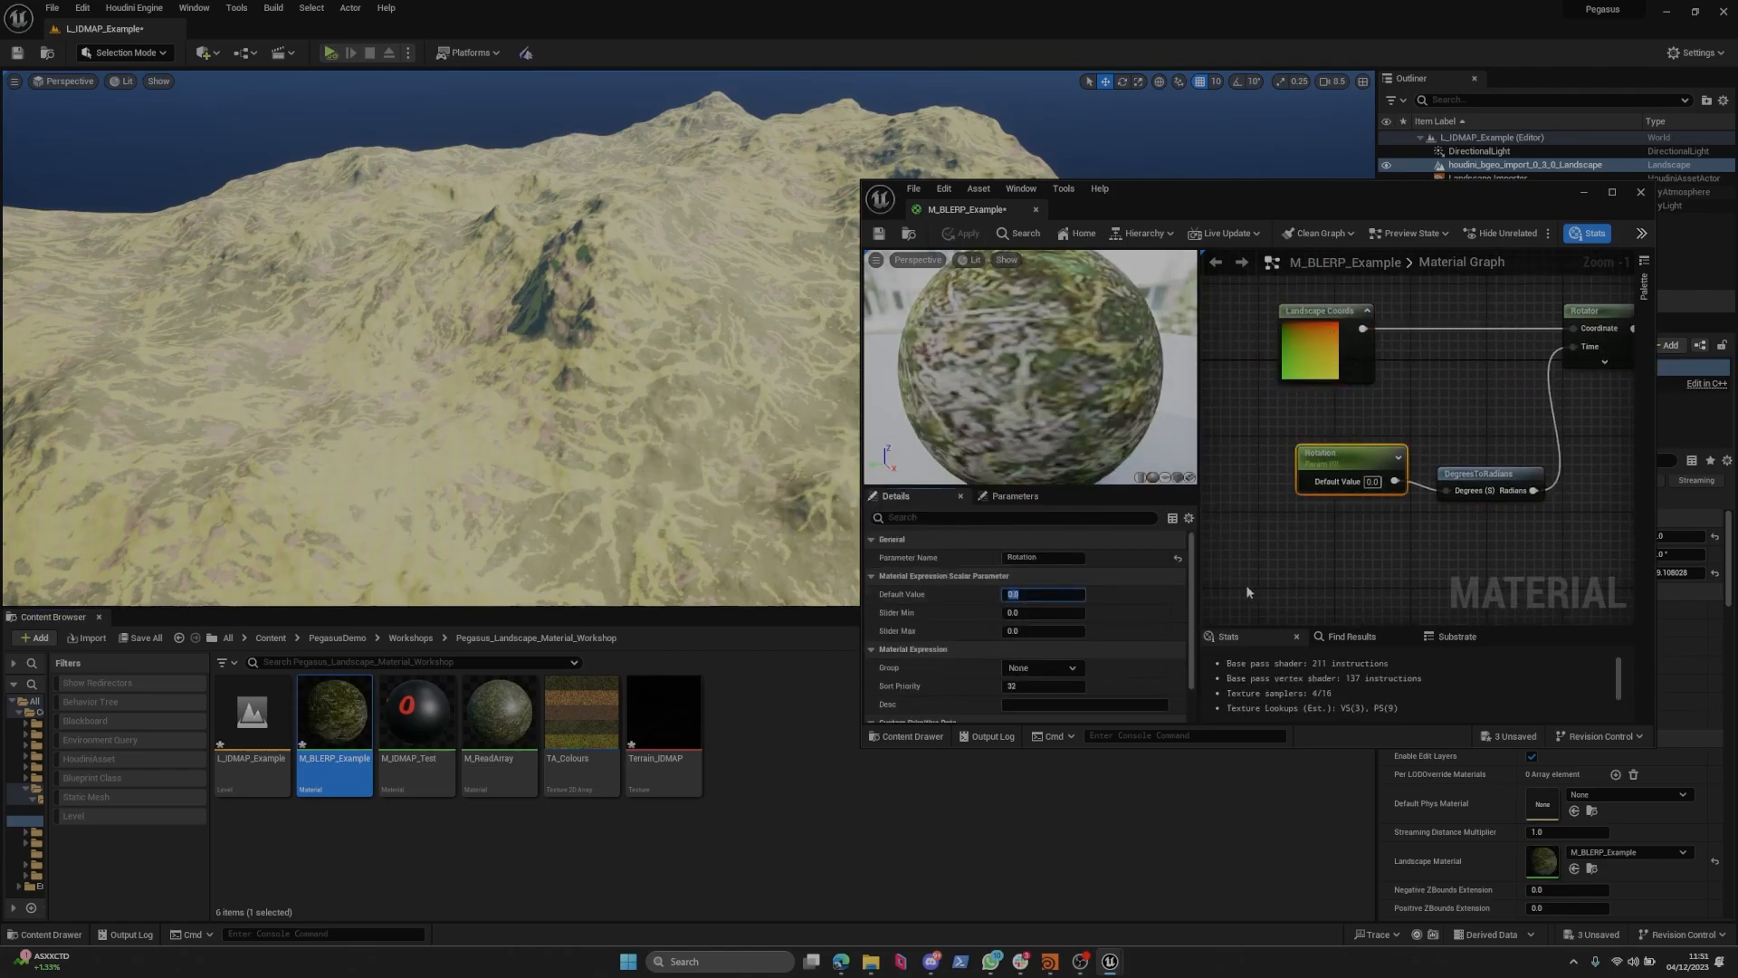
pyautogui.write('90')
pyautogui.click(1277, 495)
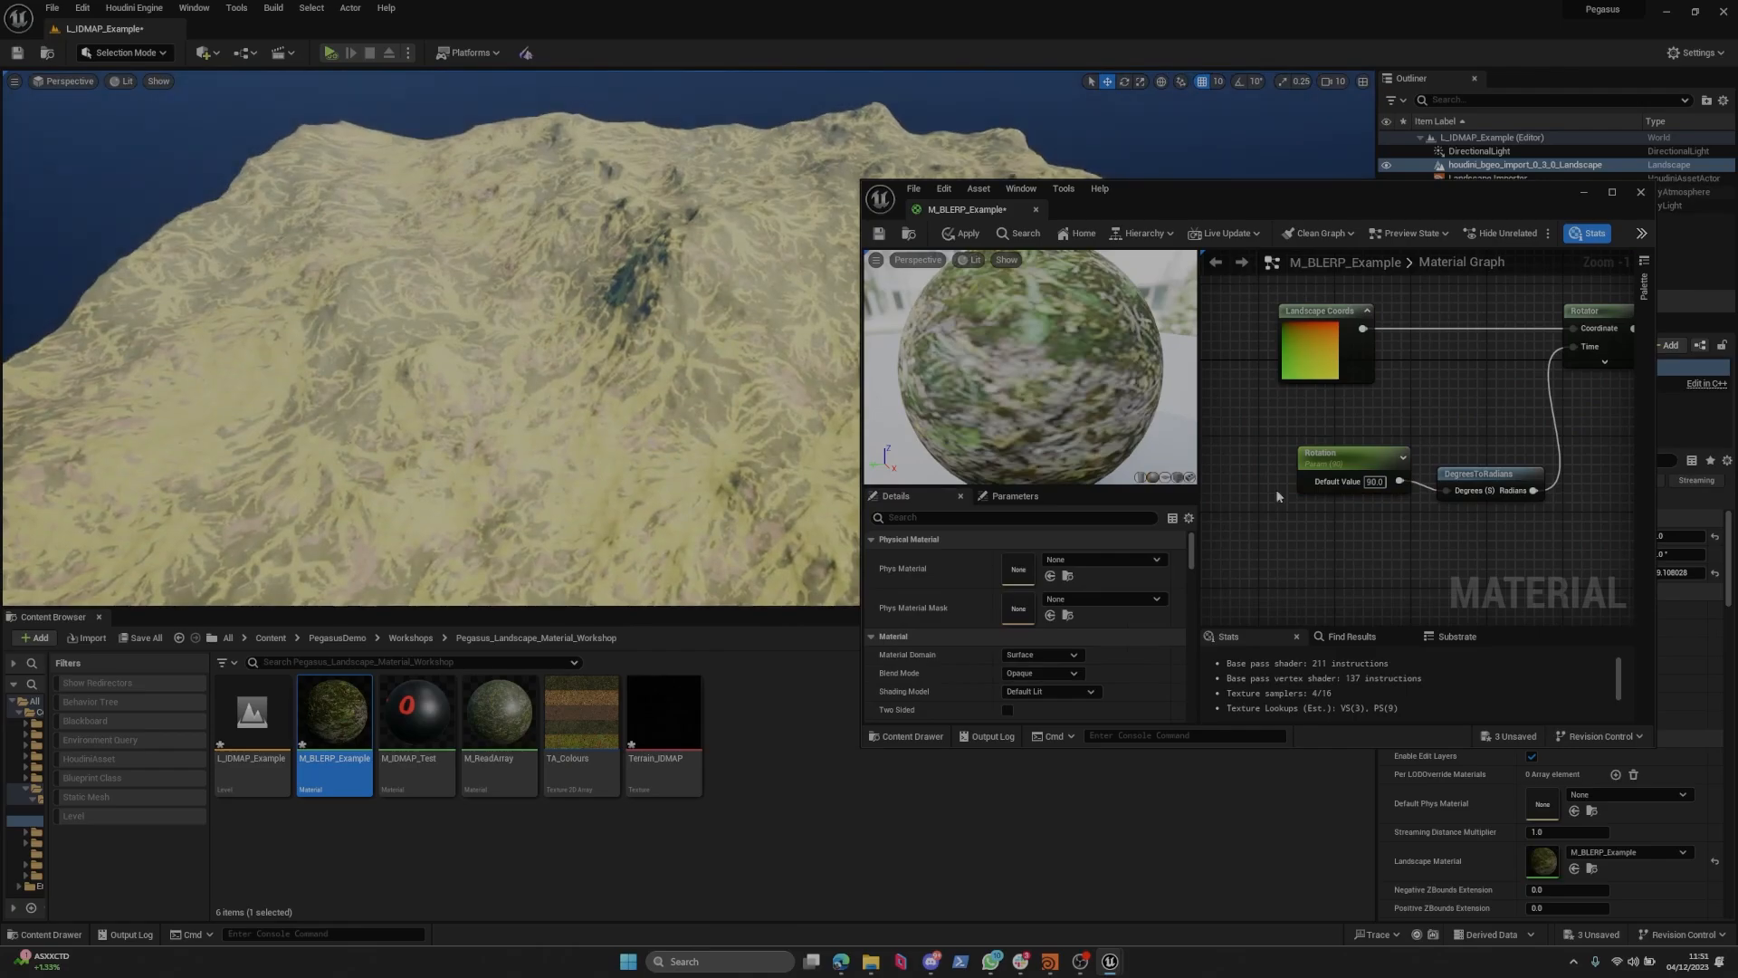
# Set the Rotation parameter's default value to -90.
pyautogui.click(1308, 481)
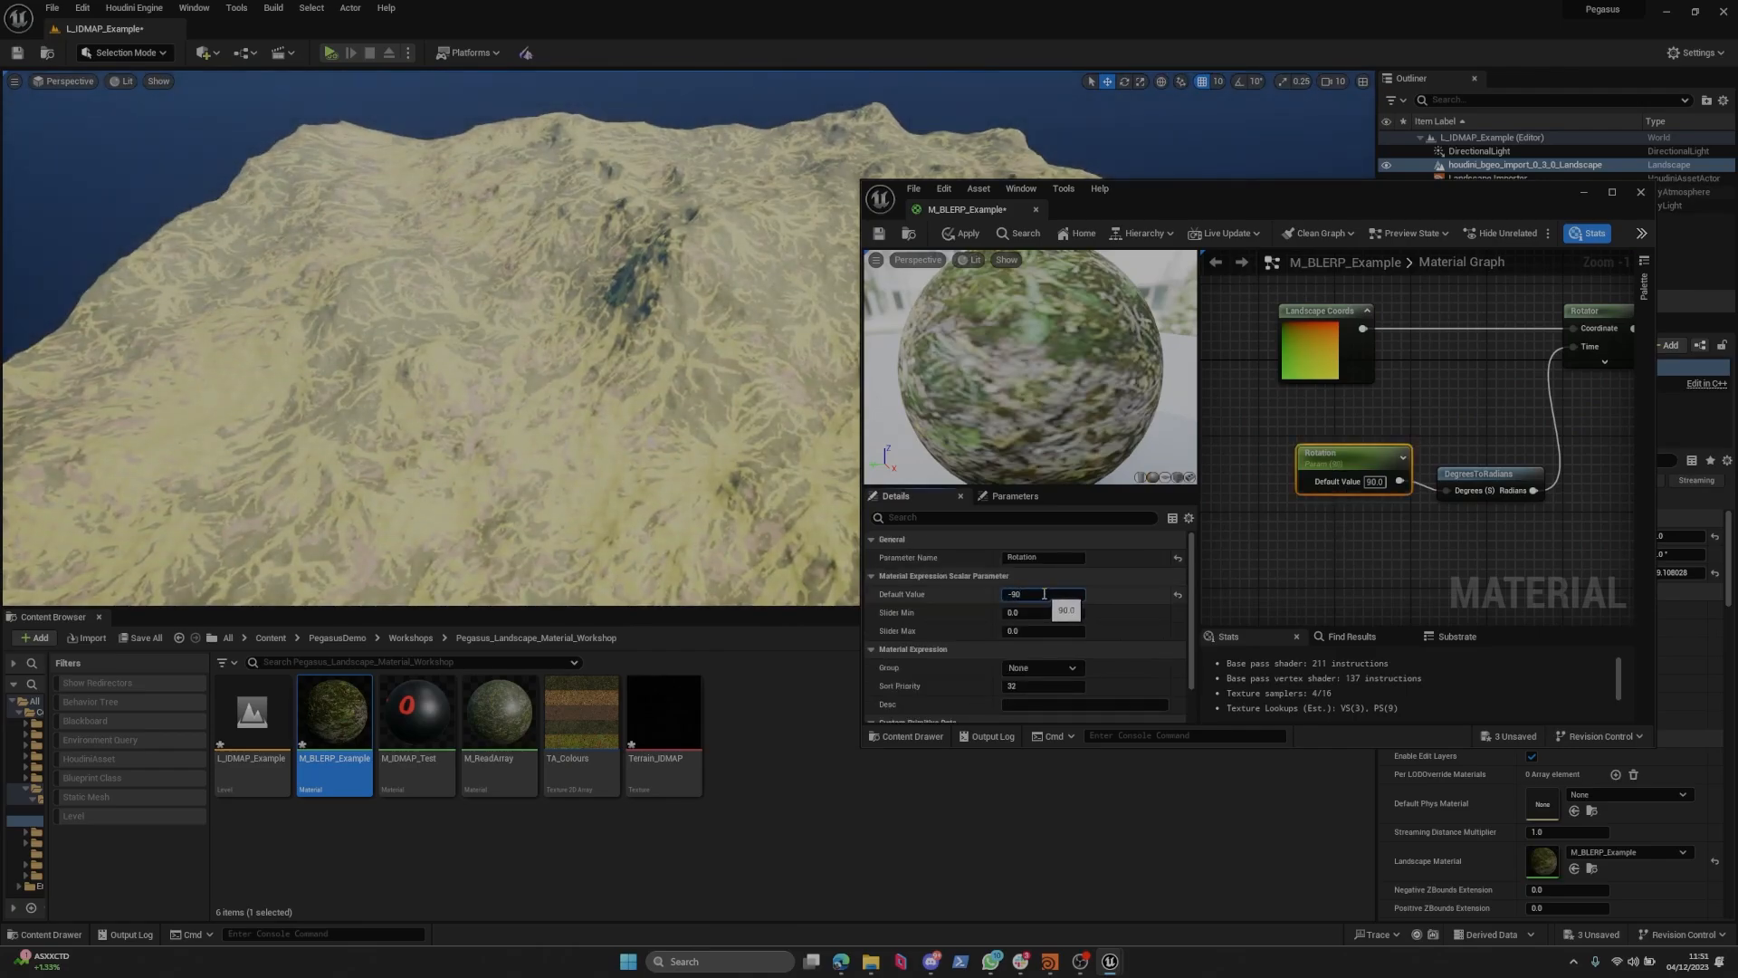
pyautogui.click(1044, 594)
pyautogui.write('-90')
pyautogui.press('Return')
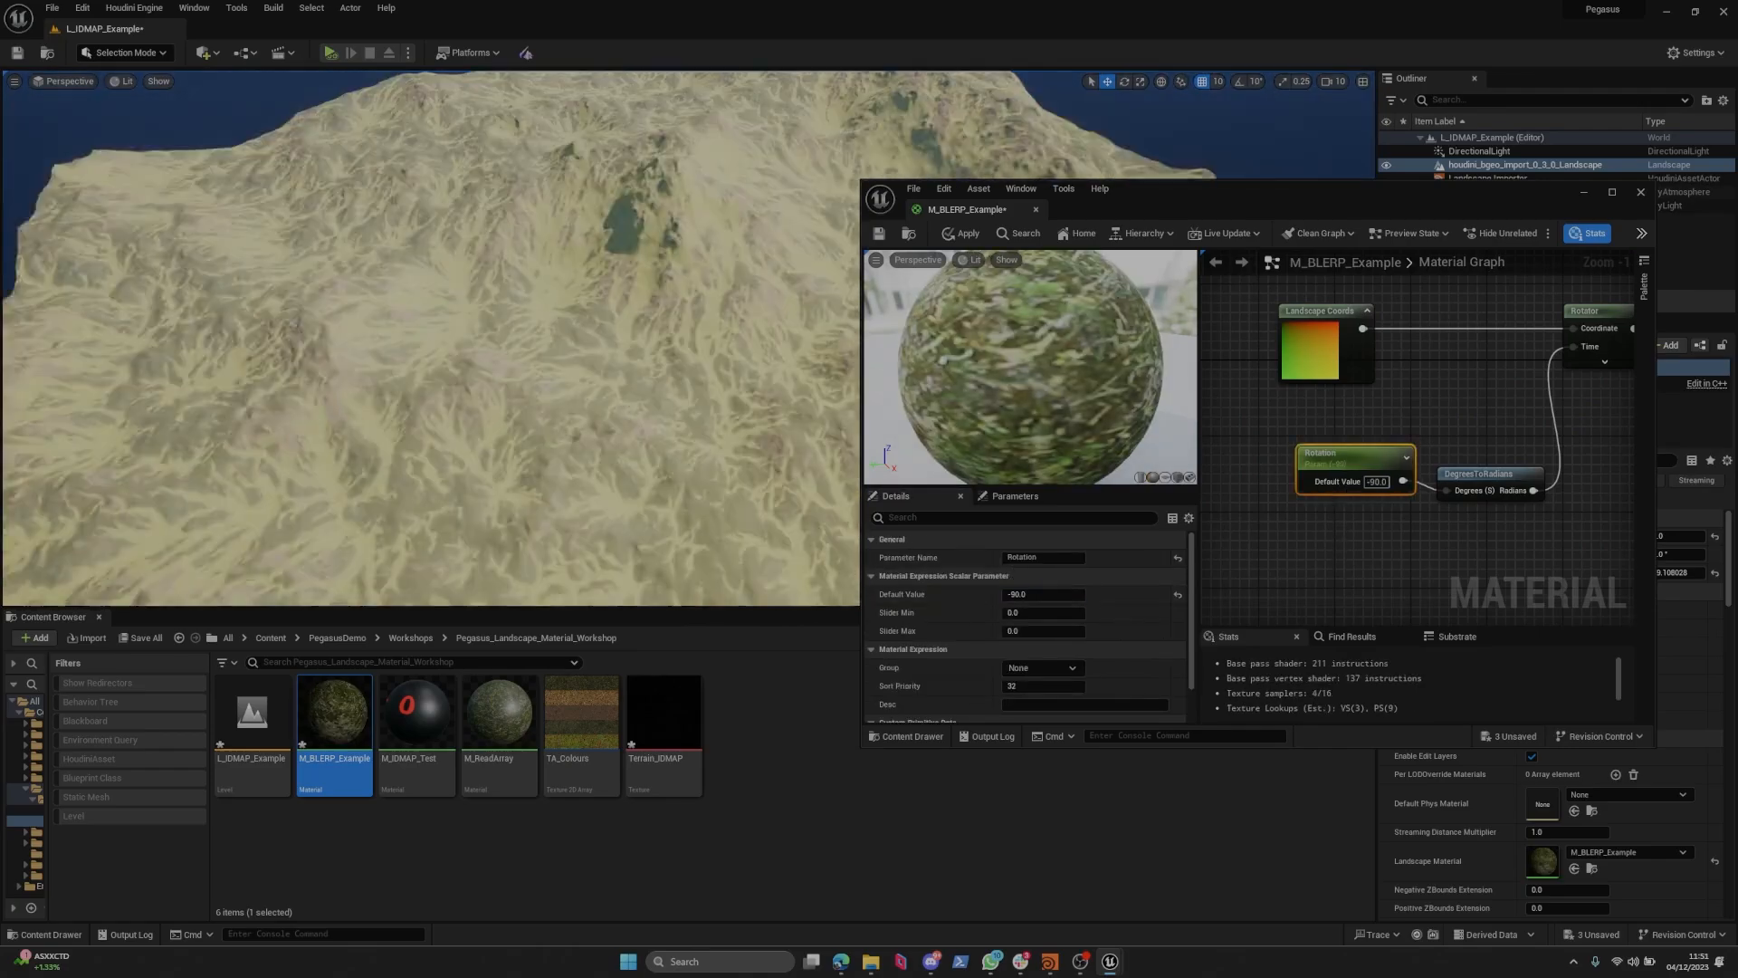
# Examine how the rotated texture mapping lines up with the landscape's ridges and valleys, up close and from farther away.
pyautogui.hotkey('alt', 'Tab')
pyautogui.moveTo(742, 413); pyautogui.dragTo(732, 333)
pyautogui.hotkey('alt', 'Tab')
pyautogui.press('w')
pyautogui.moveTo(634, 362)
pyautogui.mouseDown(button='right')
pyautogui.moveTo(624, 349)
pyautogui.moveTo(624, 380)
pyautogui.mouseUp(button='right')
pyautogui.press('s')
pyautogui.hotkey('alt', 'Tab')
pyautogui.moveTo(584, 433); pyautogui.dragTo(614, 554)
pyautogui.hotkey('alt', 'Tab')
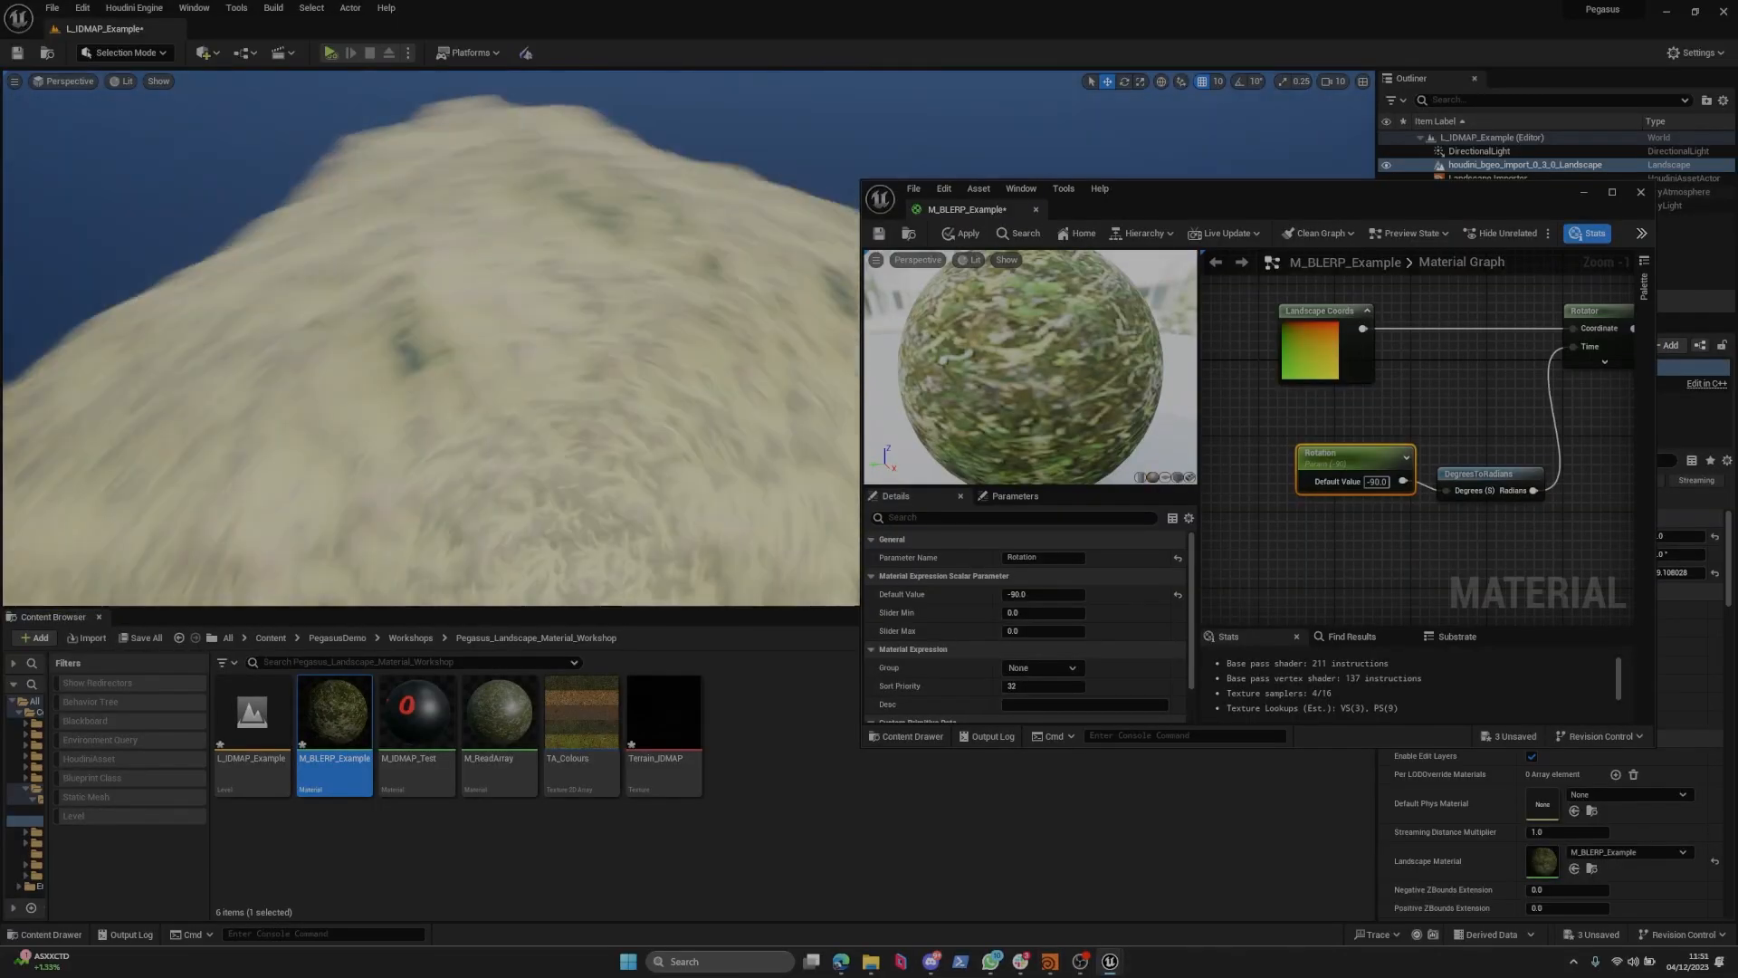
pyautogui.press('w')
pyautogui.moveTo(543, 380); pyautogui.dragTo(530, 267, button='right')
pyautogui.moveTo(706, 423)
pyautogui.mouseDown(button='right')
pyautogui.moveTo(697, 394)
pyautogui.moveTo(706, 422)
pyautogui.mouseUp(button='right')
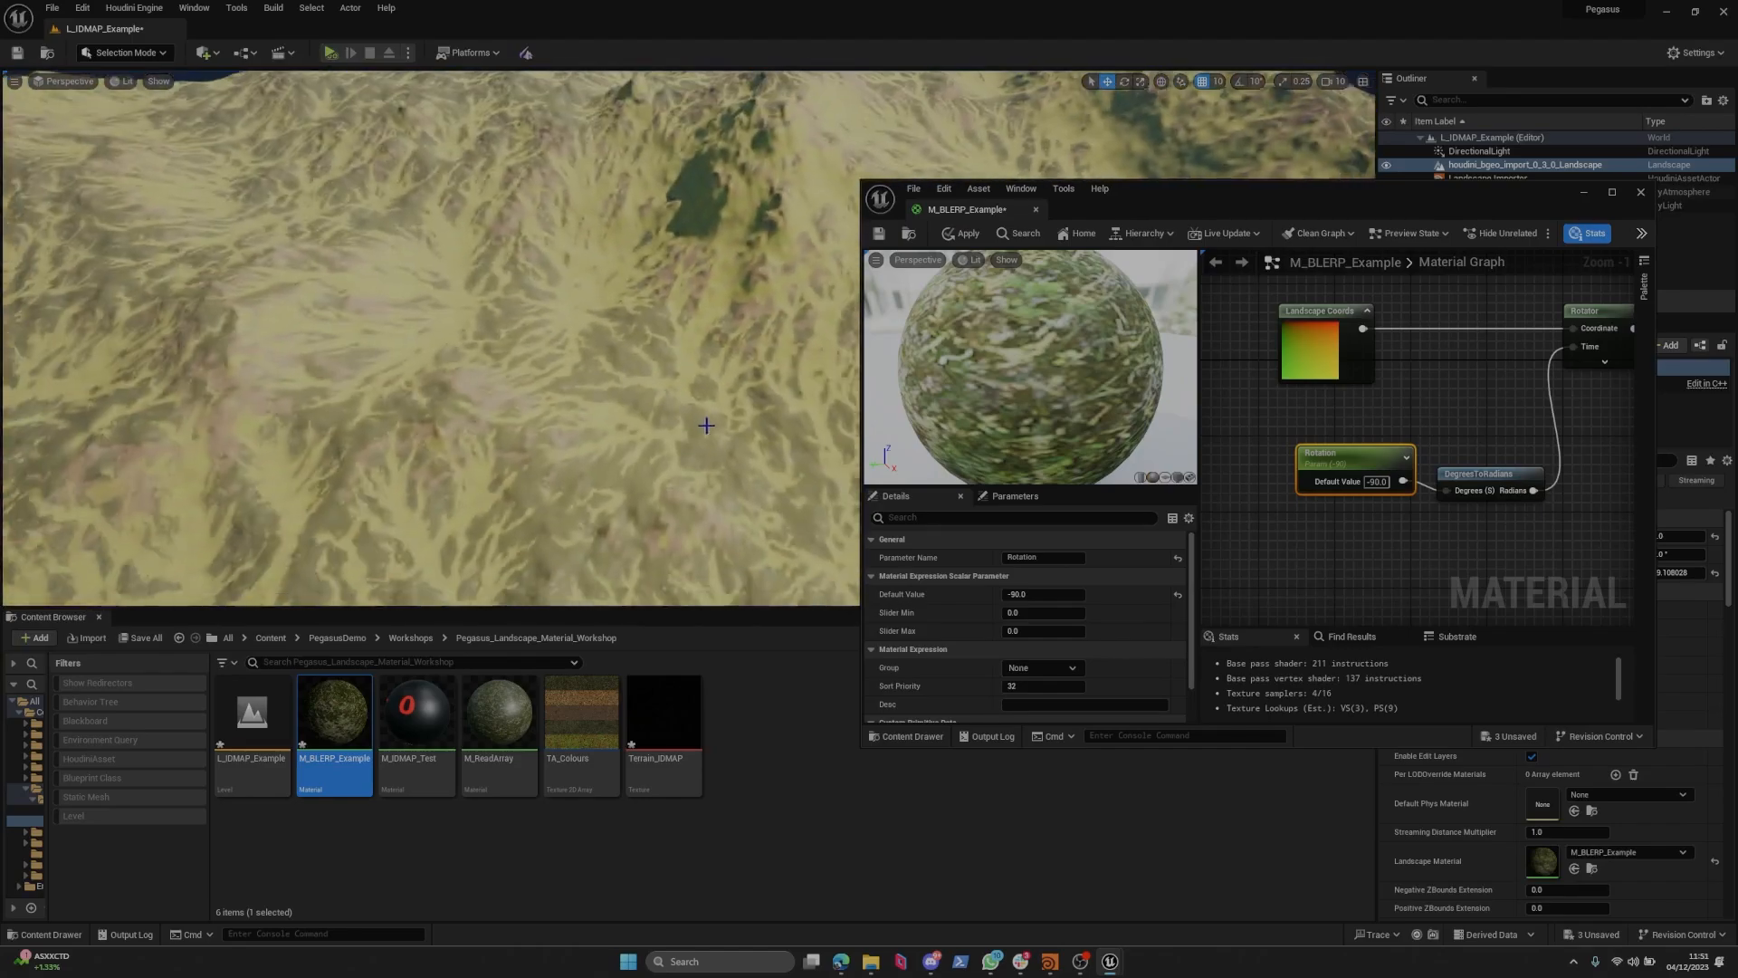
pyautogui.hotkey('alt', 'Tab')
pyautogui.moveTo(724, 433); pyautogui.dragTo(662, 424)
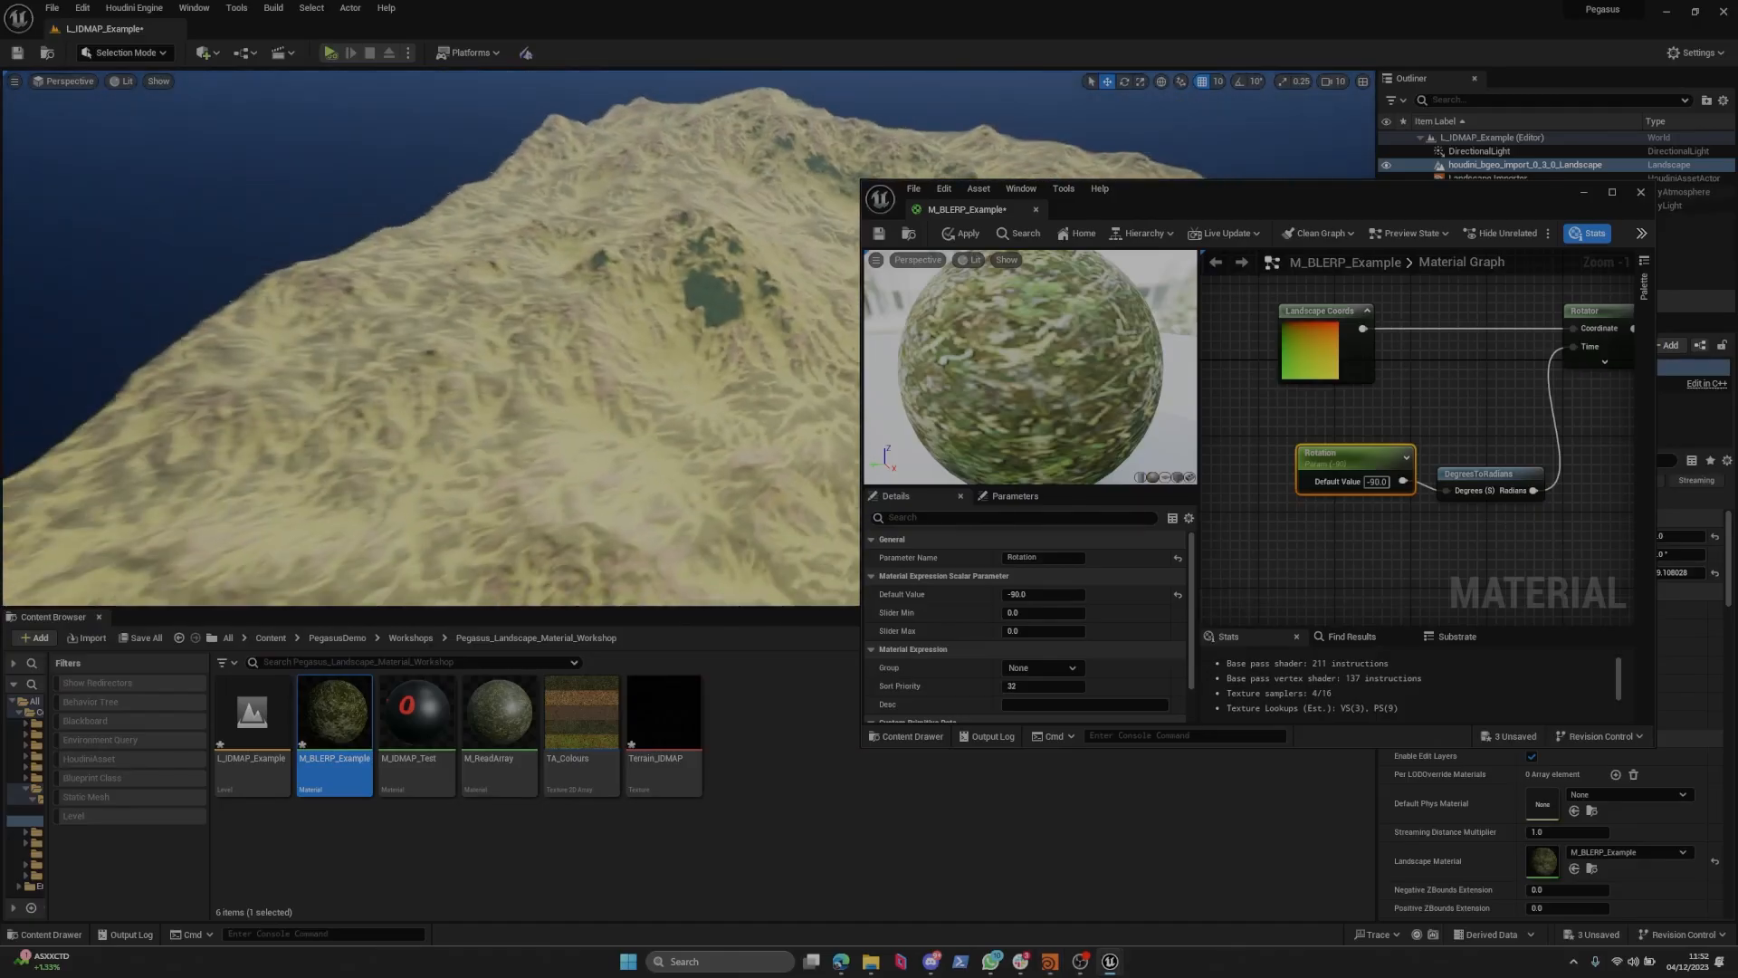
# Widen the material graph area by narrowing the preview and details area, then select the Landscape Coords node.
pyautogui.scroll(-3, 1234, 407)
pyautogui.click(1235, 407)
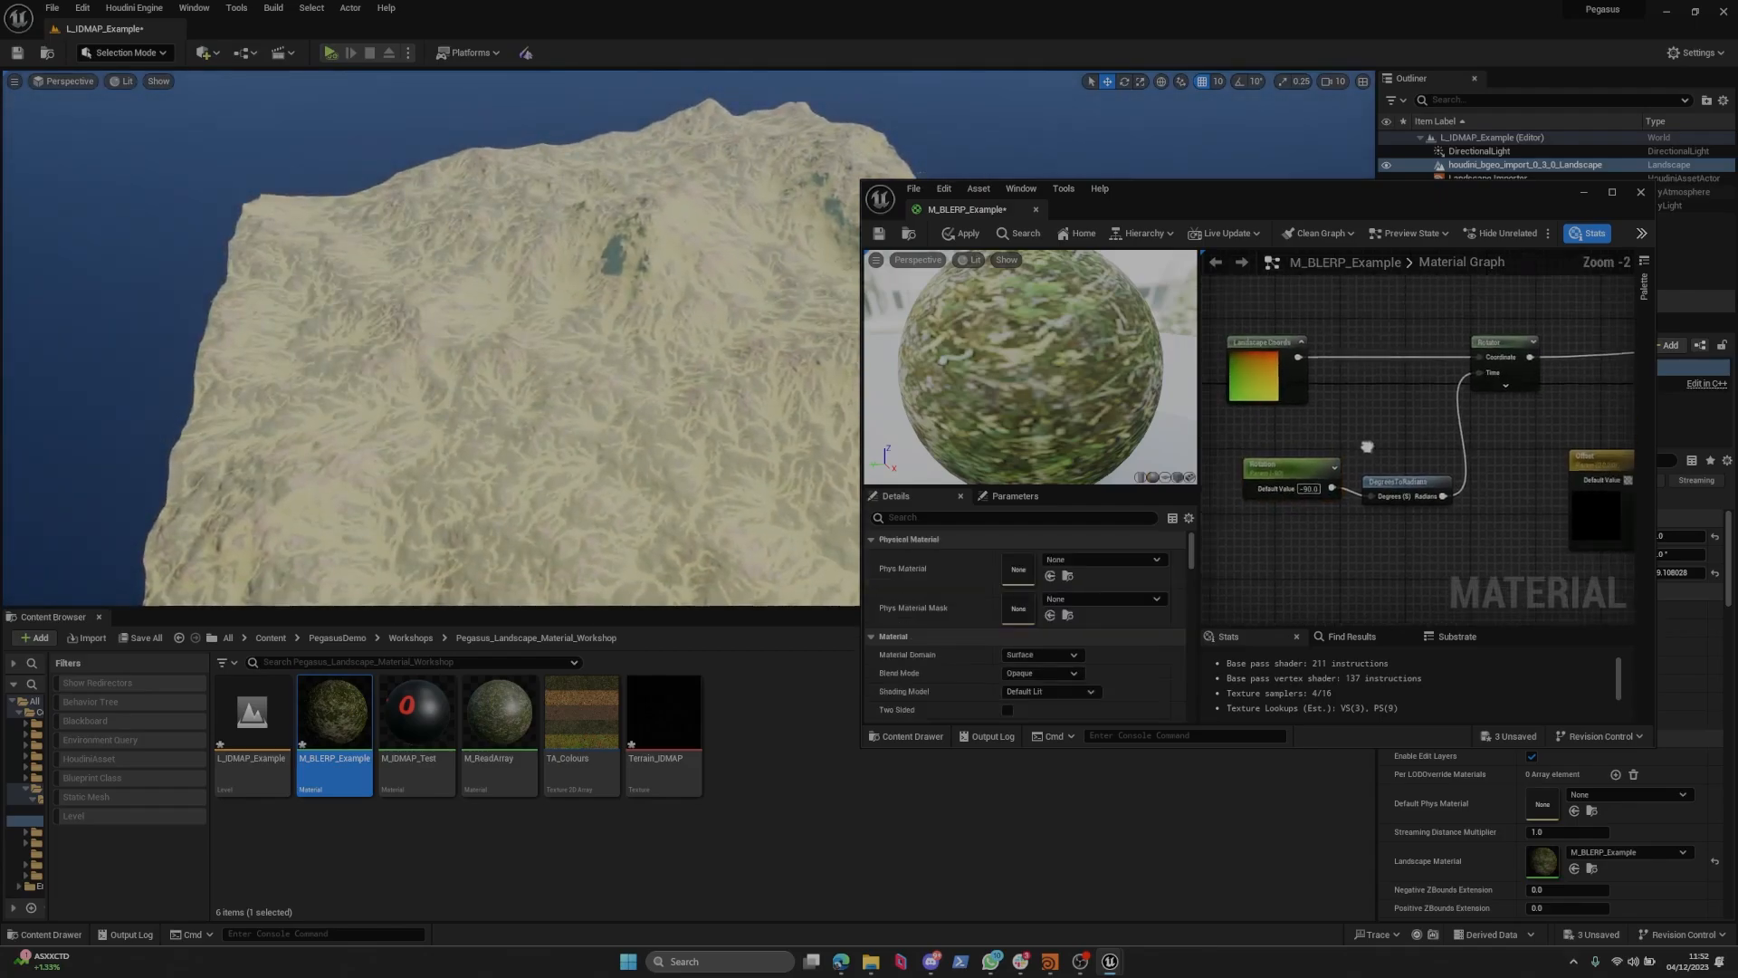
pyautogui.moveTo(1199, 390); pyautogui.dragTo(1031, 391)
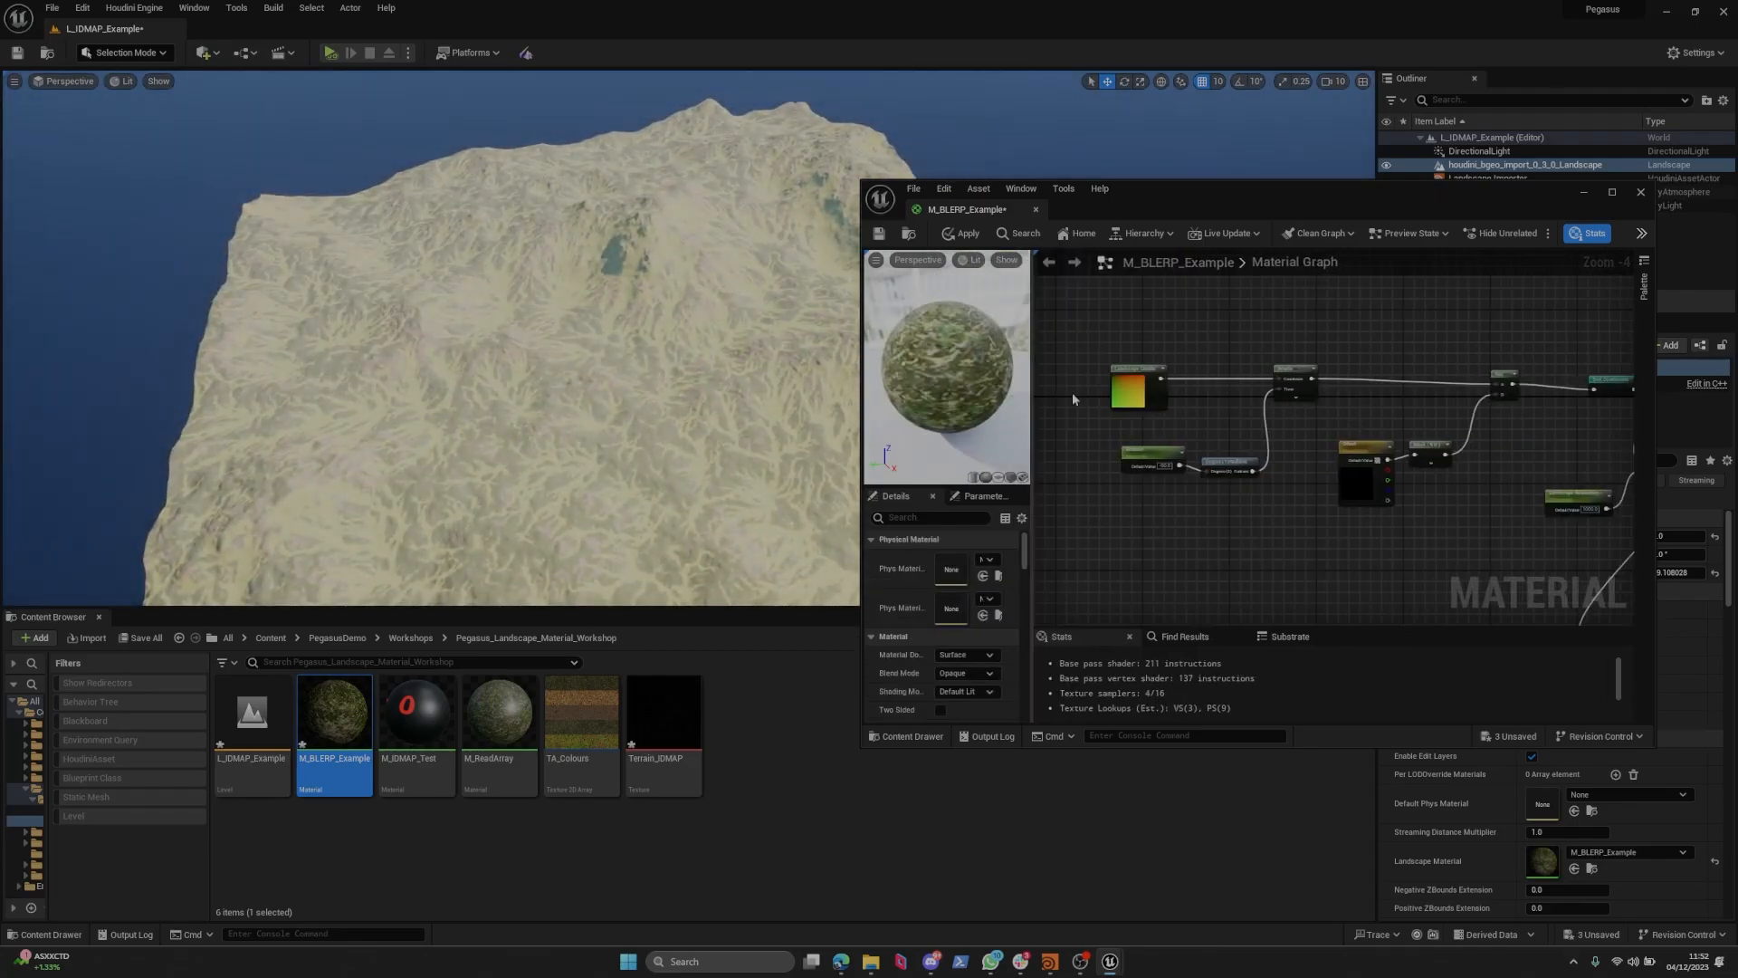
pyautogui.scroll(1, 1193, 405)
pyautogui.moveTo(1221, 402); pyautogui.dragTo(1202, 344, button='right')
pyautogui.click(1133, 340)
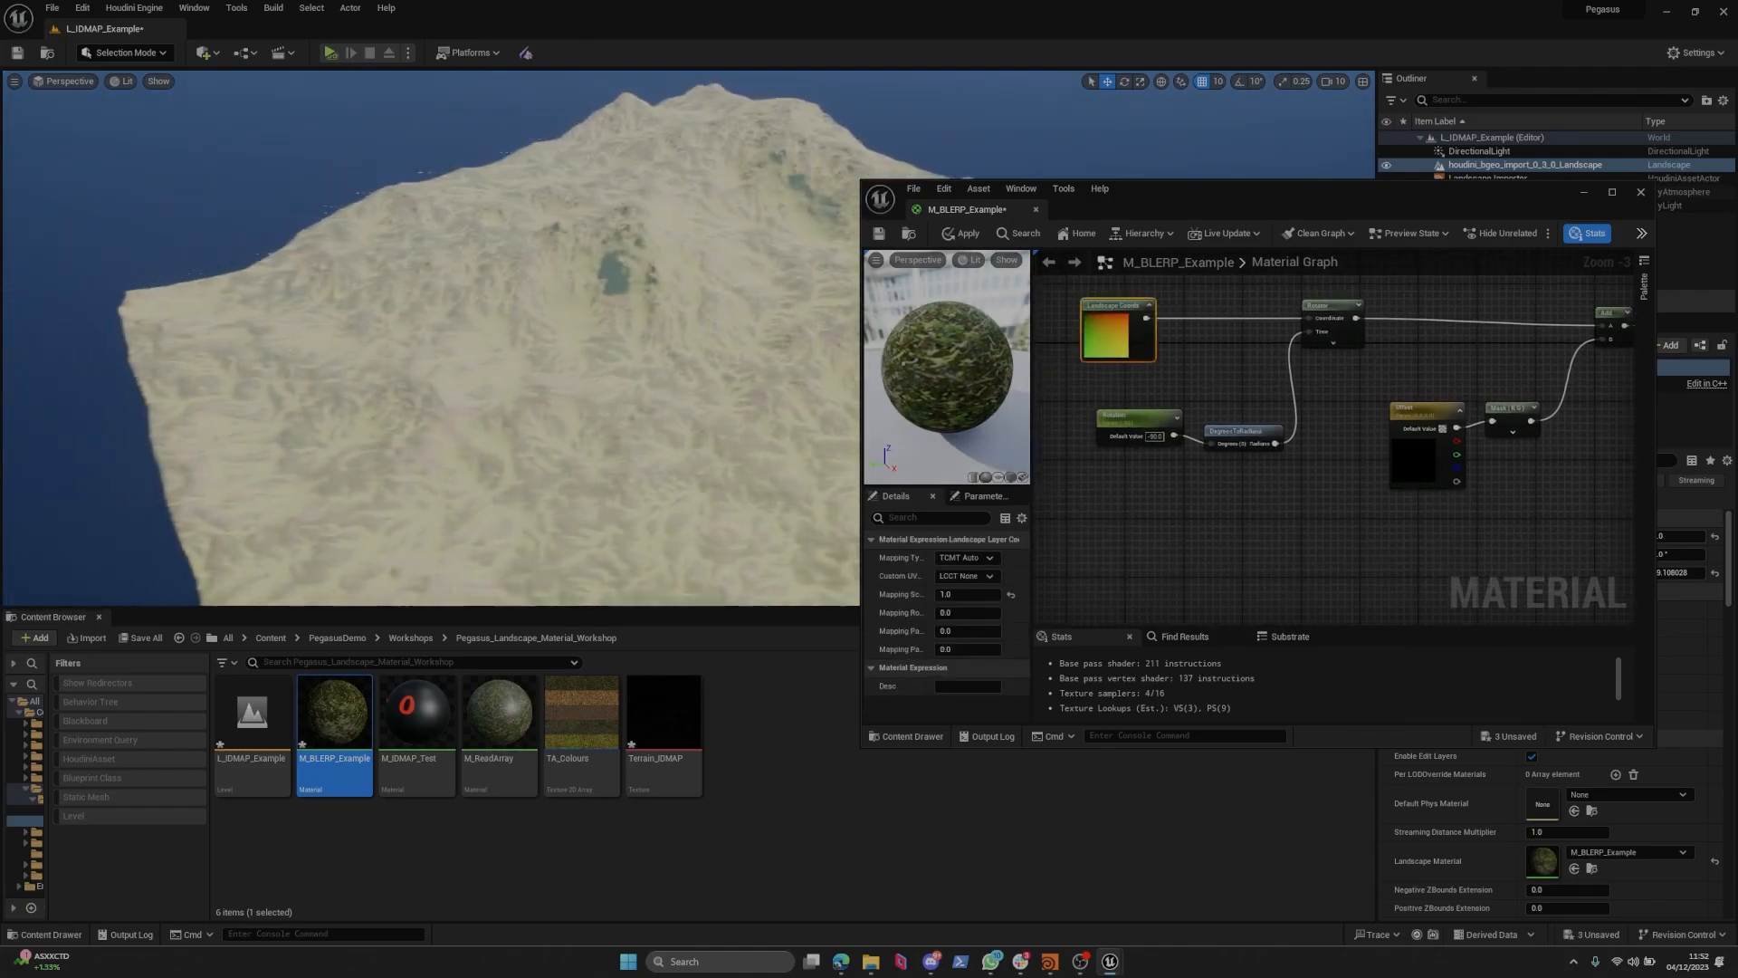
# Move the Landscape Coords node away from the Rotator and align the DegreesToRadians node with the Rotation parameter.
pyautogui.scroll(-1, 1299, 426)
pyautogui.click(1276, 462)
pyautogui.scroll(2, 1304, 489)
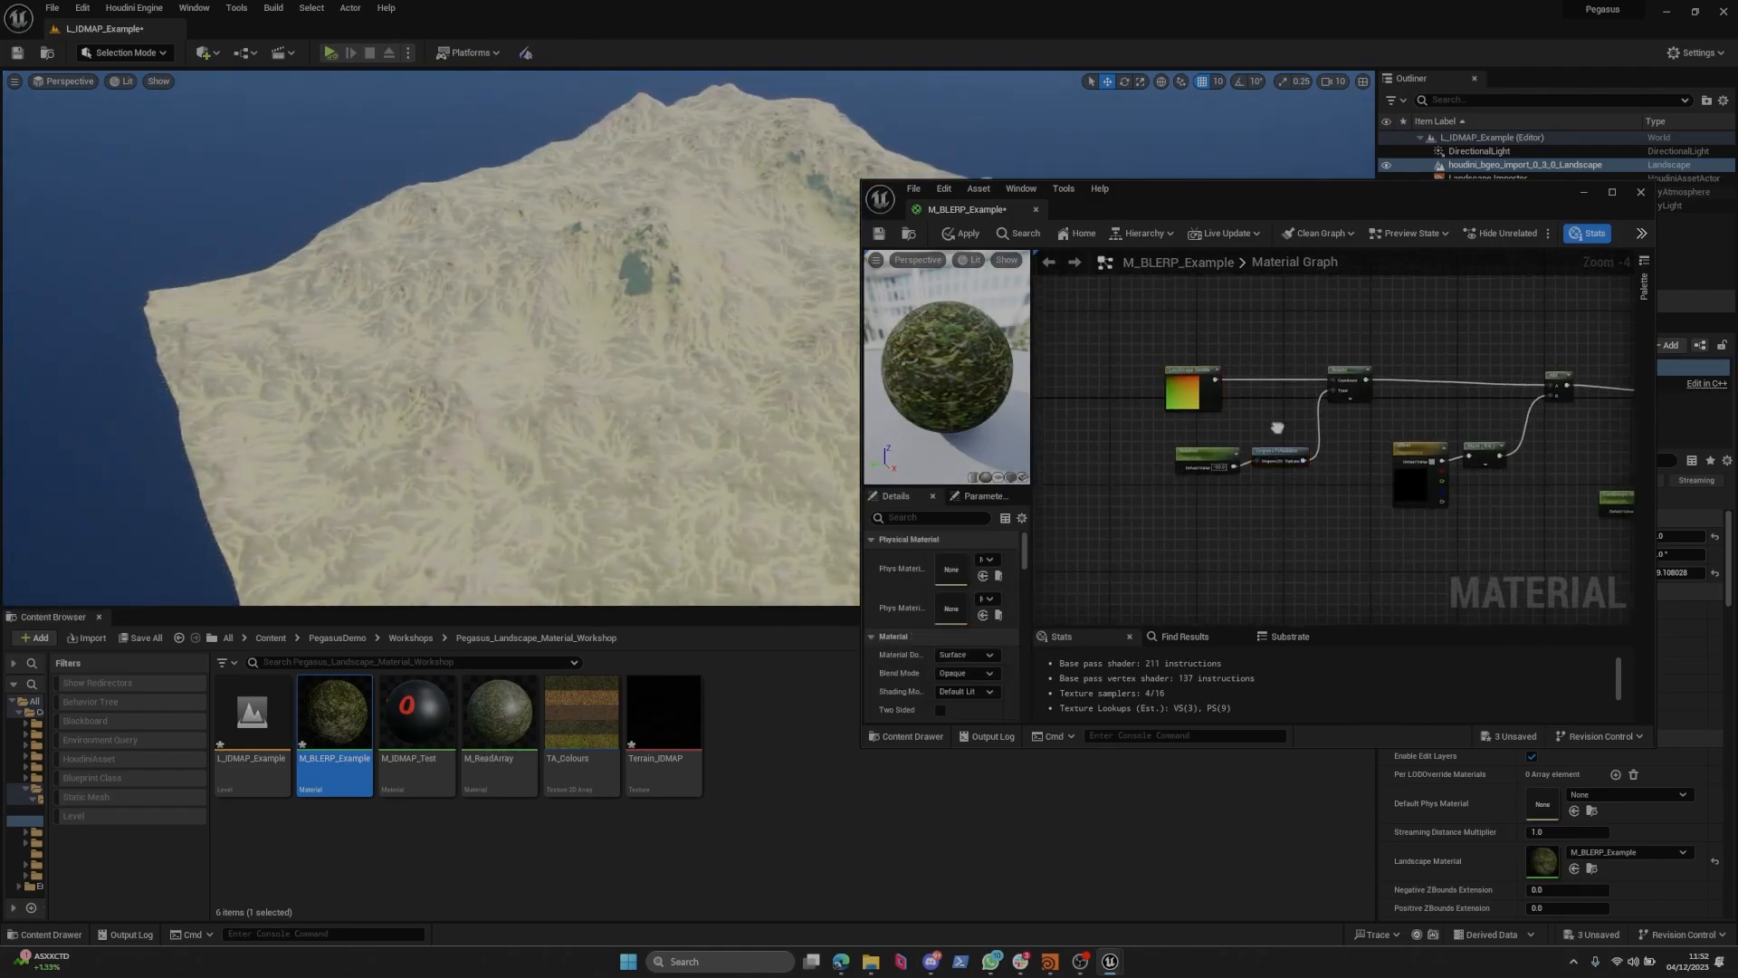
pyautogui.click(1276, 431)
pyautogui.moveTo(1156, 346); pyautogui.dragTo(1123, 339)
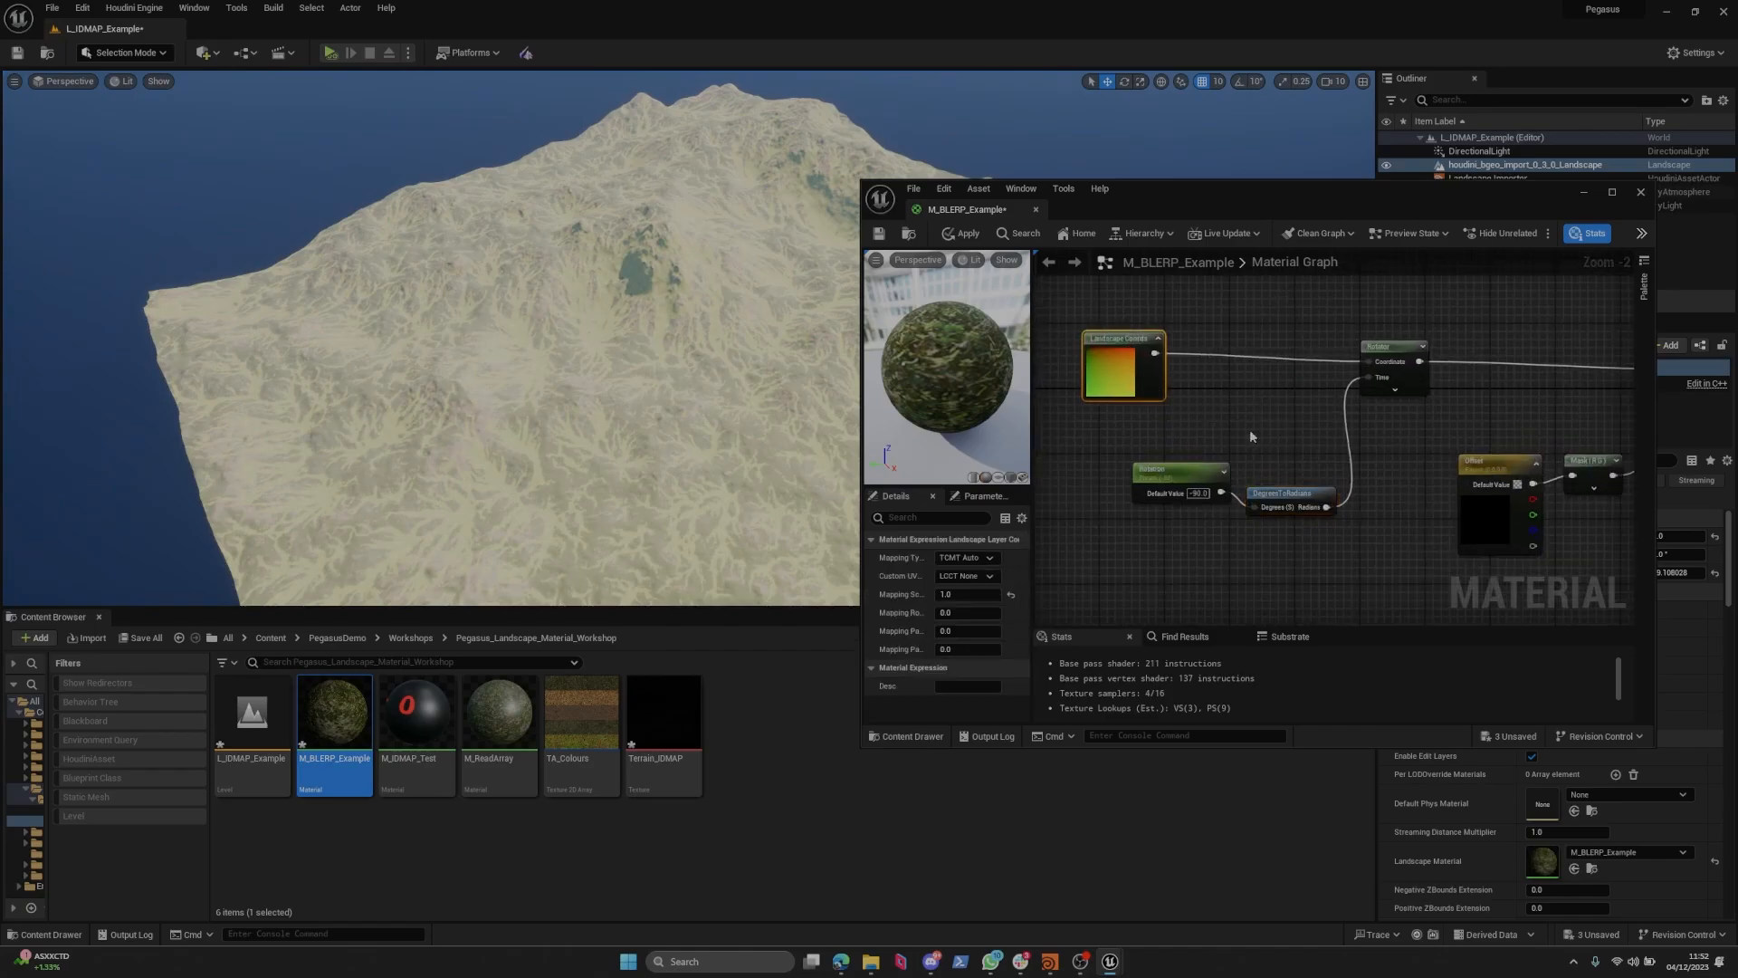
pyautogui.moveTo(1290, 494); pyautogui.dragTo(1291, 478)
pyautogui.click(1278, 429)
# Examine the dark green patch and the surrounding texture flow on the landscape's slope from closer range.
pyautogui.moveTo(552, 371)
pyautogui.mouseDown(button='right')
pyautogui.moveTo(634, 372)
pyautogui.moveTo(557, 339)
pyautogui.mouseUp(button='right')
pyautogui.press('w')
pyautogui.scroll(-1, 579, 349)
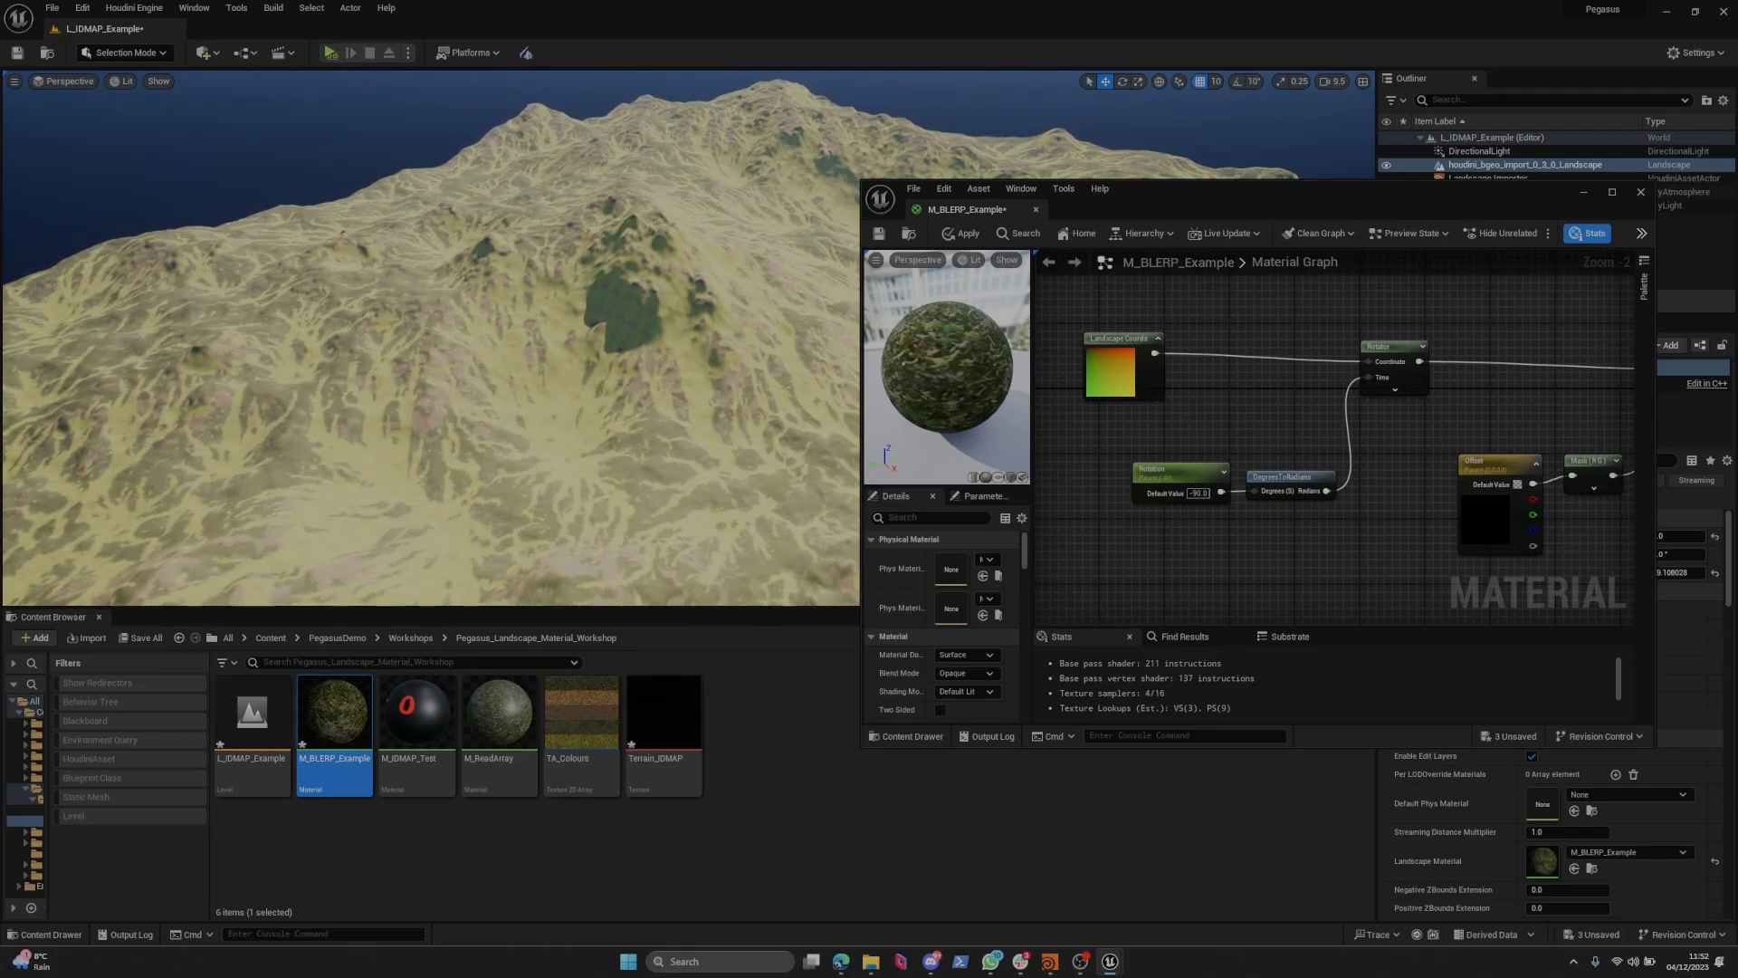
pyautogui.moveTo(628, 383); pyautogui.dragTo(597, 370, button='right')
pyautogui.press('s')
# Space Landscape Coords farther from the Rotator and raise the Rotation and DegreesToRadians nodes closer beneath the coordinate connection.
pyautogui.moveTo(1252, 424); pyautogui.dragTo(1289, 475, button='right')
pyautogui.scroll(-2, 1268, 389)
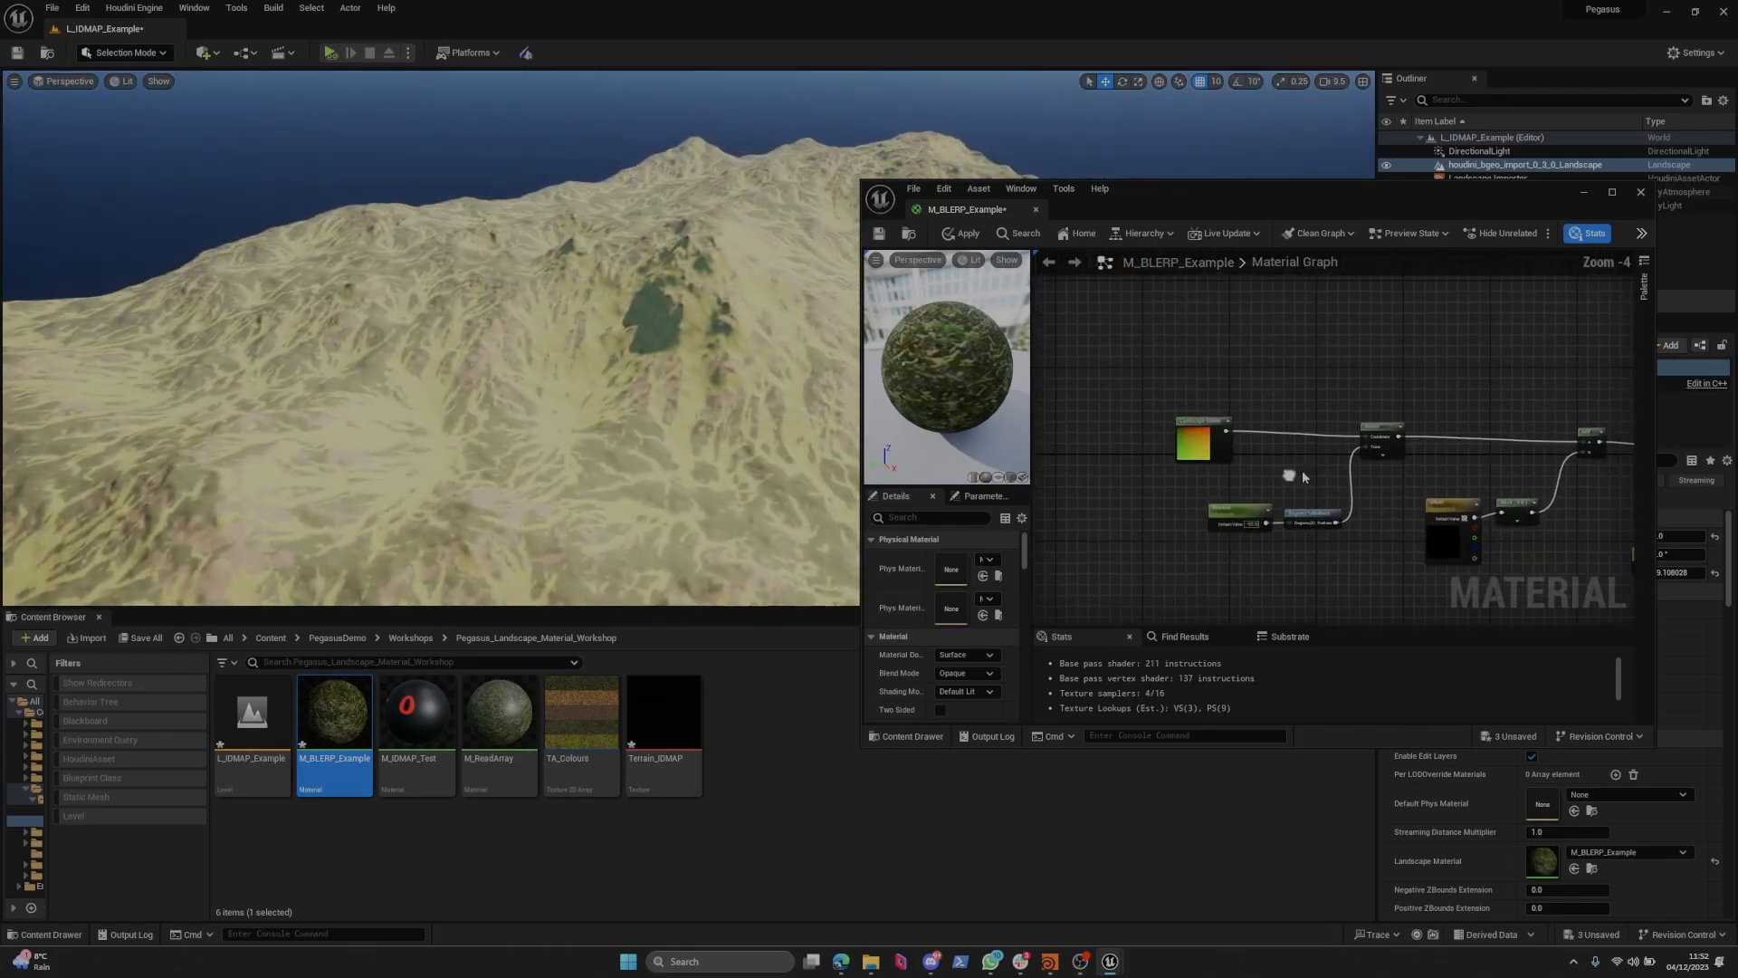
pyautogui.moveTo(1121, 584); pyautogui.dragTo(1117, 587)
pyautogui.scroll(2, 1219, 499)
pyautogui.moveTo(1227, 433); pyautogui.dragTo(1118, 395, button='right')
pyautogui.click(1213, 411)
pyautogui.moveTo(1268, 421); pyautogui.dragTo(1151, 435)
pyautogui.moveTo(1150, 434); pyautogui.dragTo(1190, 406, button='right')
pyautogui.click(1206, 376)
pyautogui.moveTo(1145, 317); pyautogui.dragTo(1080, 331)
pyautogui.moveTo(1294, 390); pyautogui.dragTo(1219, 414, button='right')
pyautogui.moveTo(1236, 398); pyautogui.dragTo(1170, 475)
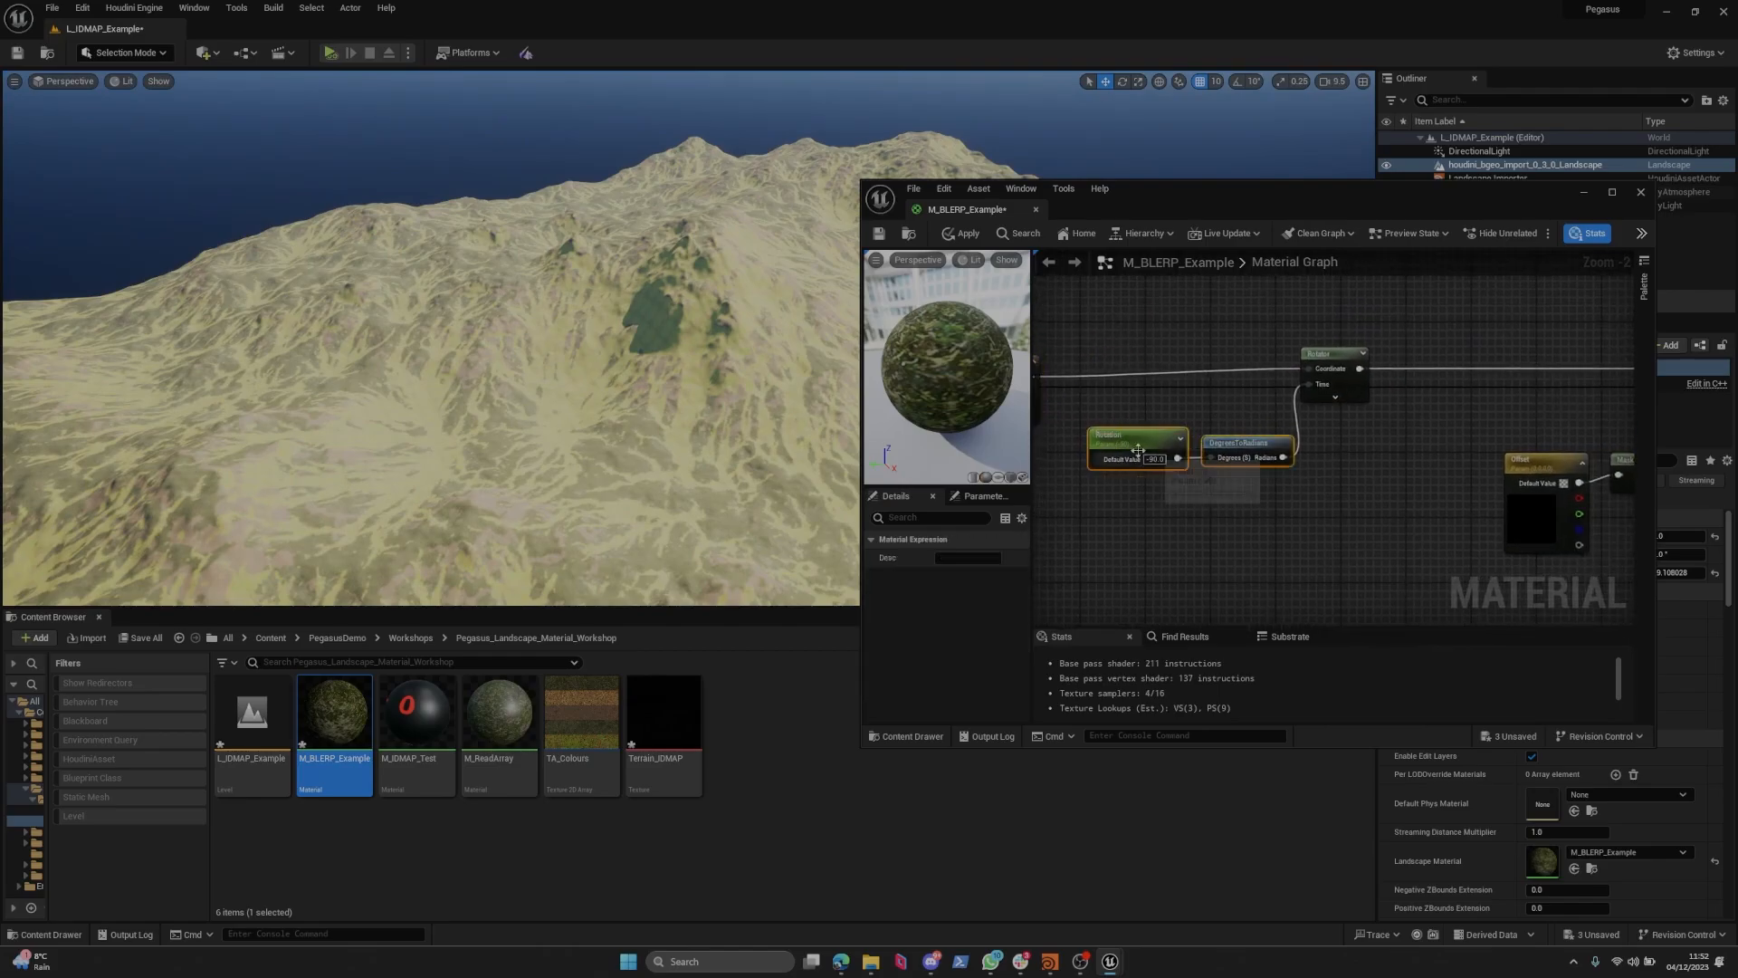
pyautogui.moveTo(1144, 438); pyautogui.dragTo(1234, 441, button='right')
pyautogui.moveTo(1106, 393); pyautogui.dragTo(1098, 377)
pyautogui.moveTo(1237, 393); pyautogui.dragTo(1243, 400)
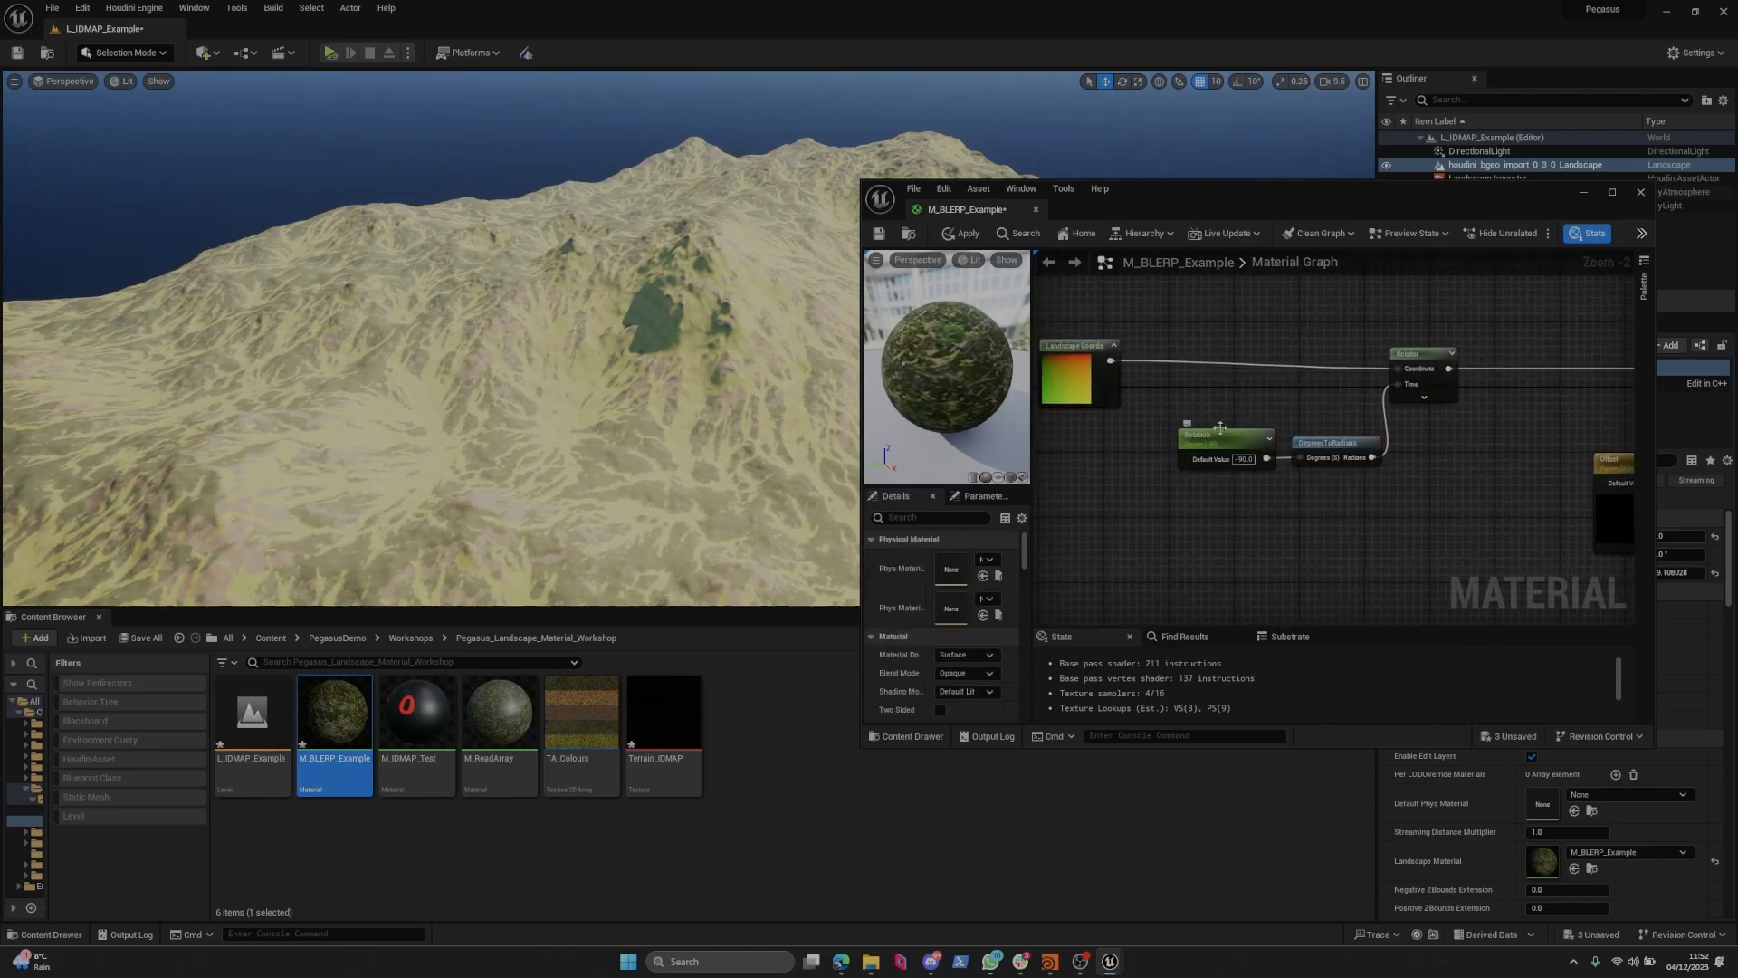
# Rearrange the Landscape Coords, Rotation, DegreesToRadians and Rotator nodes, leaving free space above the rotator branch.
pyautogui.moveTo(1190, 462); pyautogui.dragTo(1189, 462)
pyautogui.moveTo(1224, 441); pyautogui.dragTo(1216, 409)
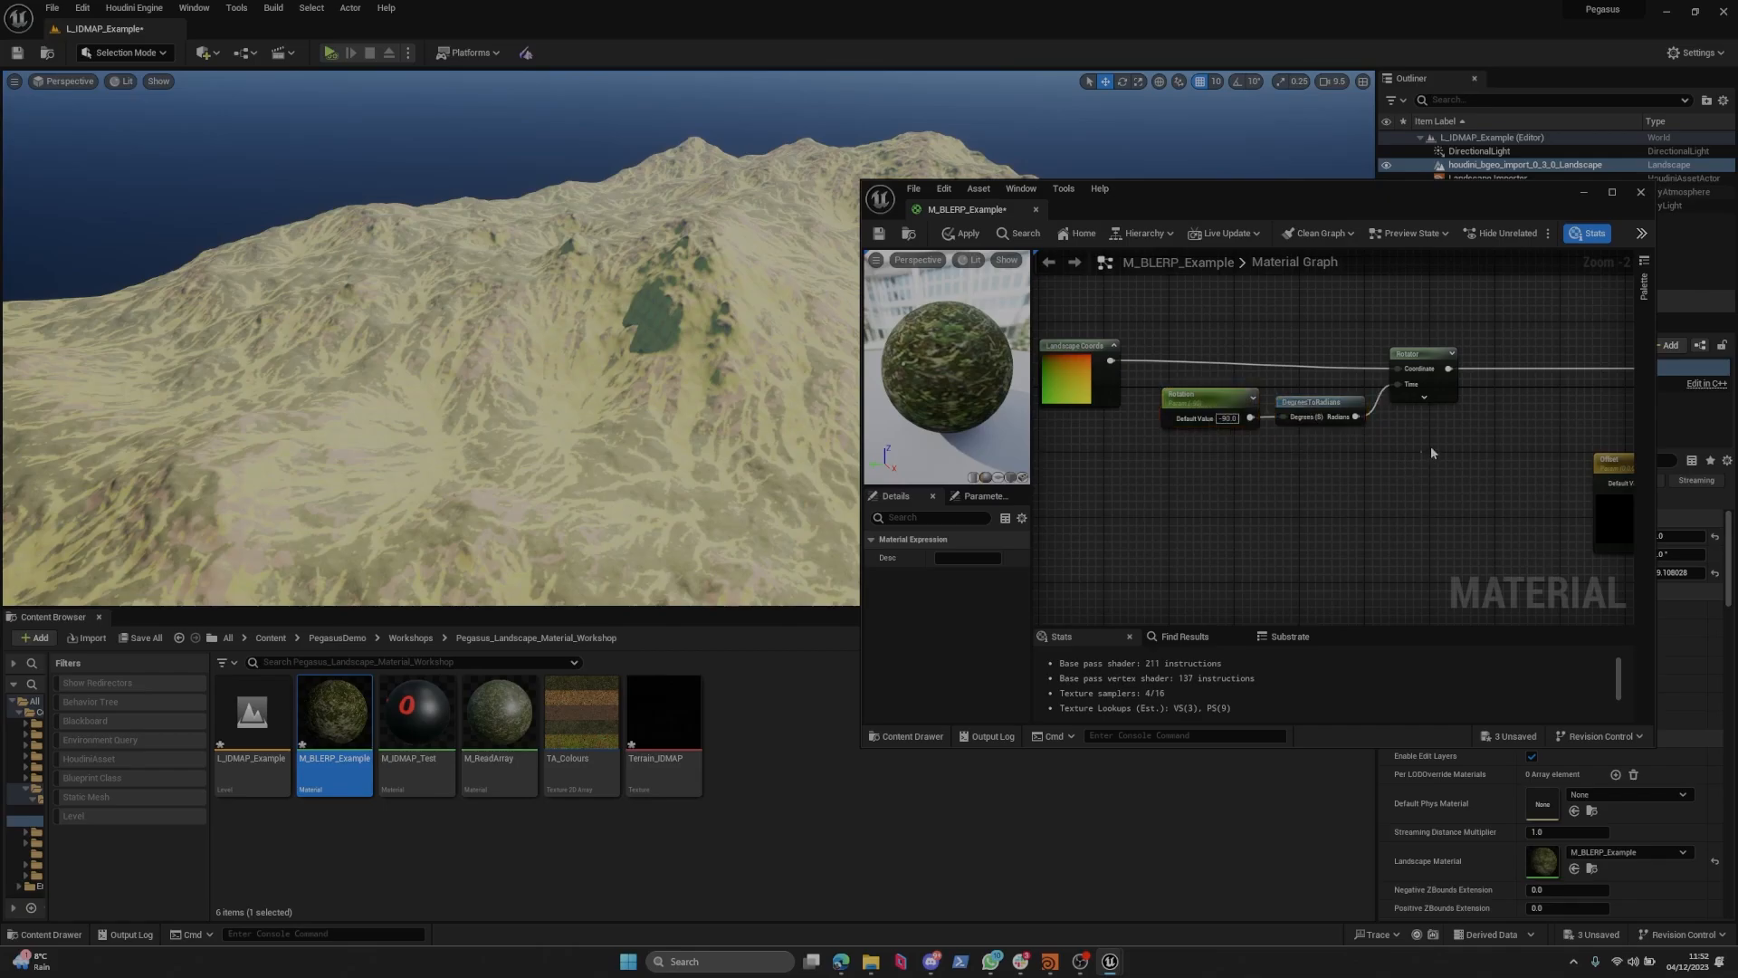
pyautogui.moveTo(1414, 356); pyautogui.dragTo(1297, 356)
pyautogui.click(1414, 299)
pyautogui.moveTo(1211, 382); pyautogui.dragTo(1318, 428, button='right')
pyautogui.moveTo(1193, 398); pyautogui.dragTo(1083, 391)
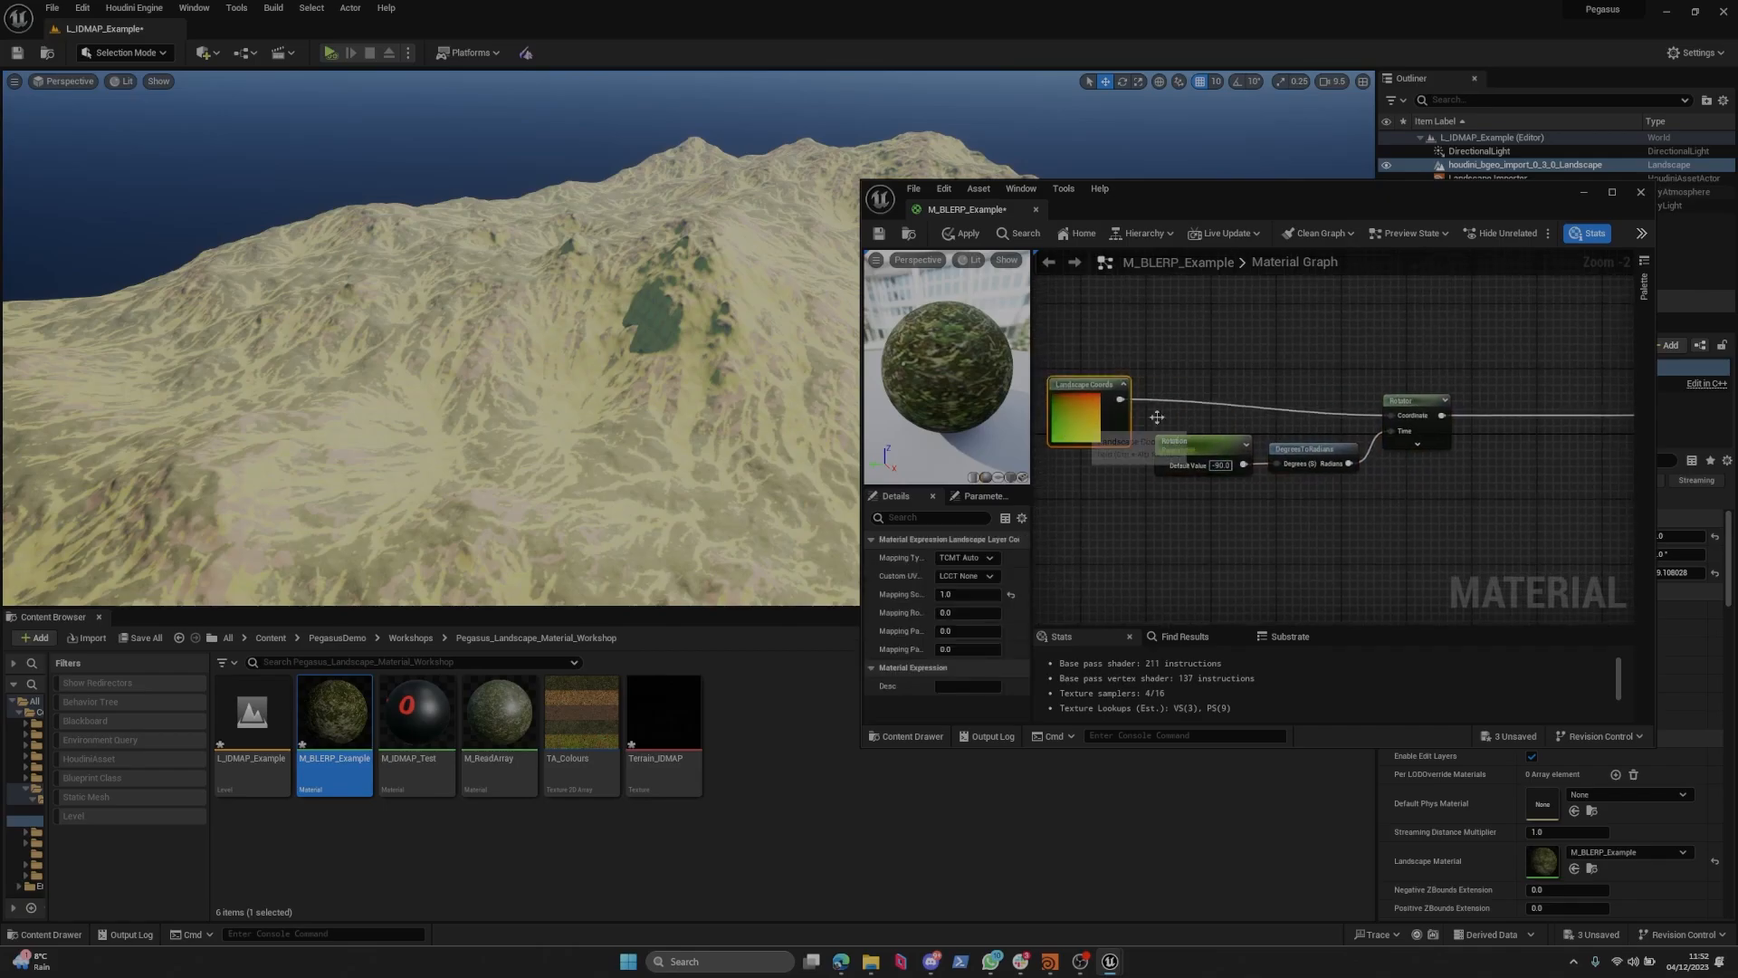
pyautogui.moveTo(1156, 415); pyautogui.dragTo(1220, 471, button='right')
pyautogui.moveTo(1115, 456); pyautogui.dragTo(1132, 358)
pyautogui.moveTo(1182, 364); pyautogui.dragTo(1120, 403, button='right')
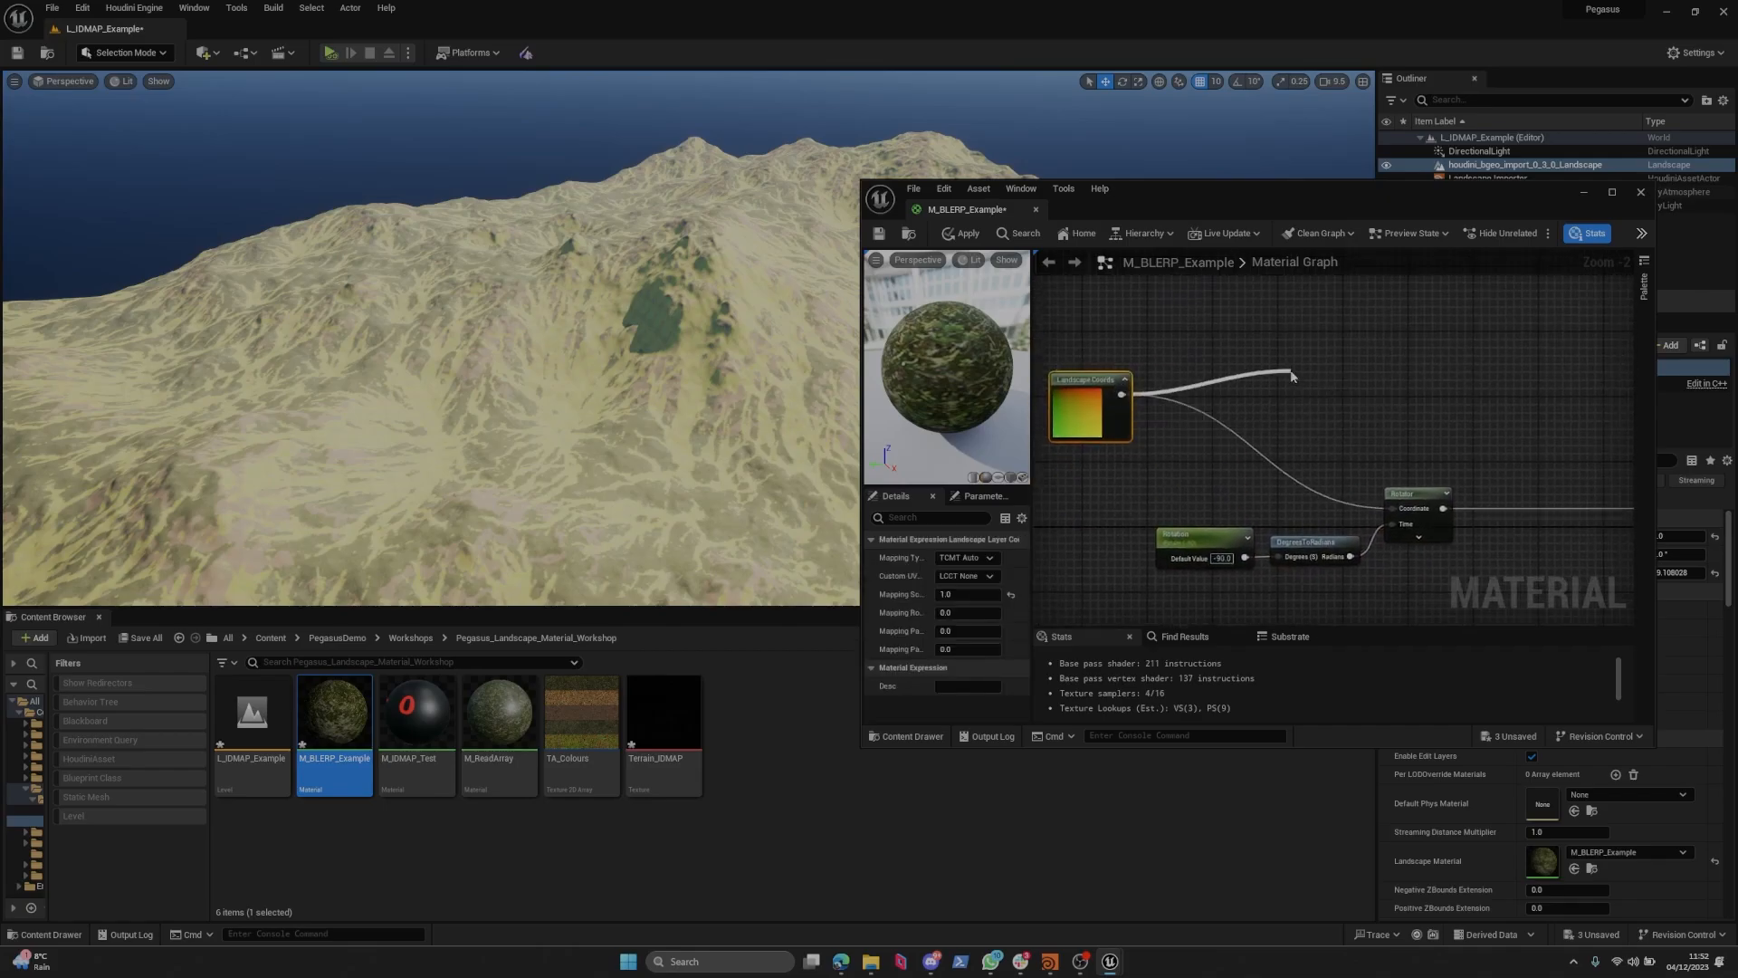
# Add a BreakOutFloat2Components node fed by the Landscape Coords output.
pyautogui.moveTo(1292, 377); pyautogui.dragTo(1292, 376)
pyautogui.write('brea')
pyautogui.press('Return')
pyautogui.moveTo(1452, 377); pyautogui.dragTo(1334, 372, button='right')
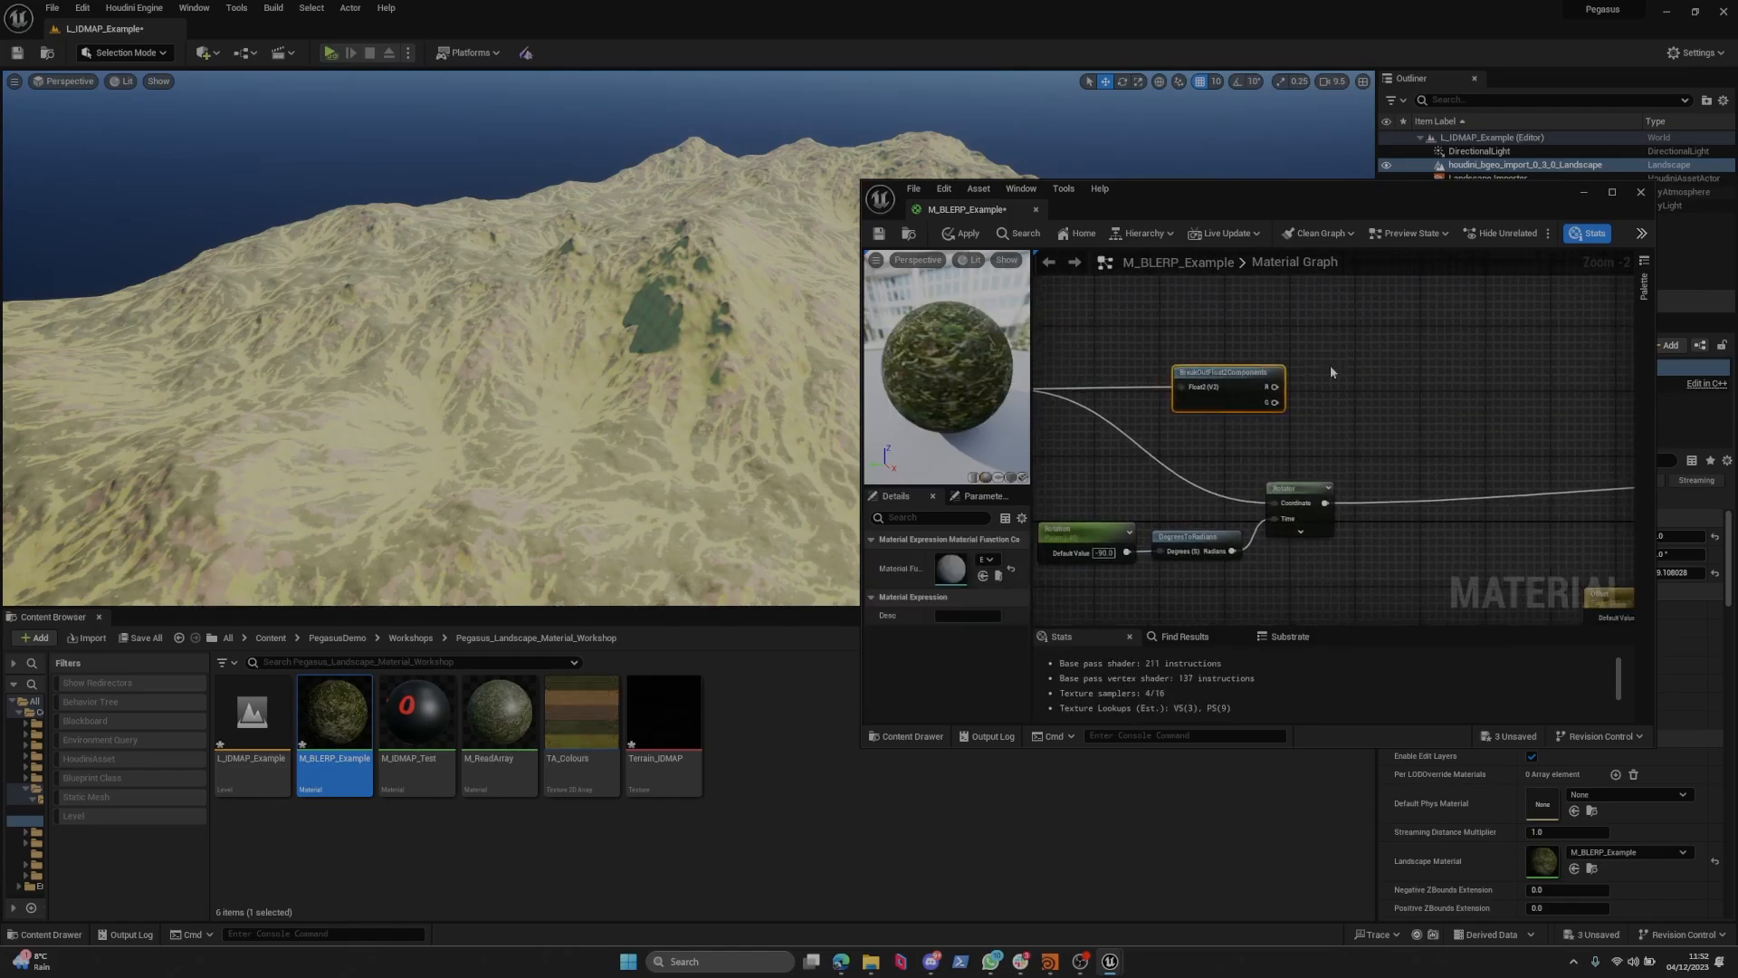
# Add a MakeFloat2 node with swapped components, connecting G to X and R to Y.
pyautogui.rightClick(1334, 372)
pyautogui.write('make fl')
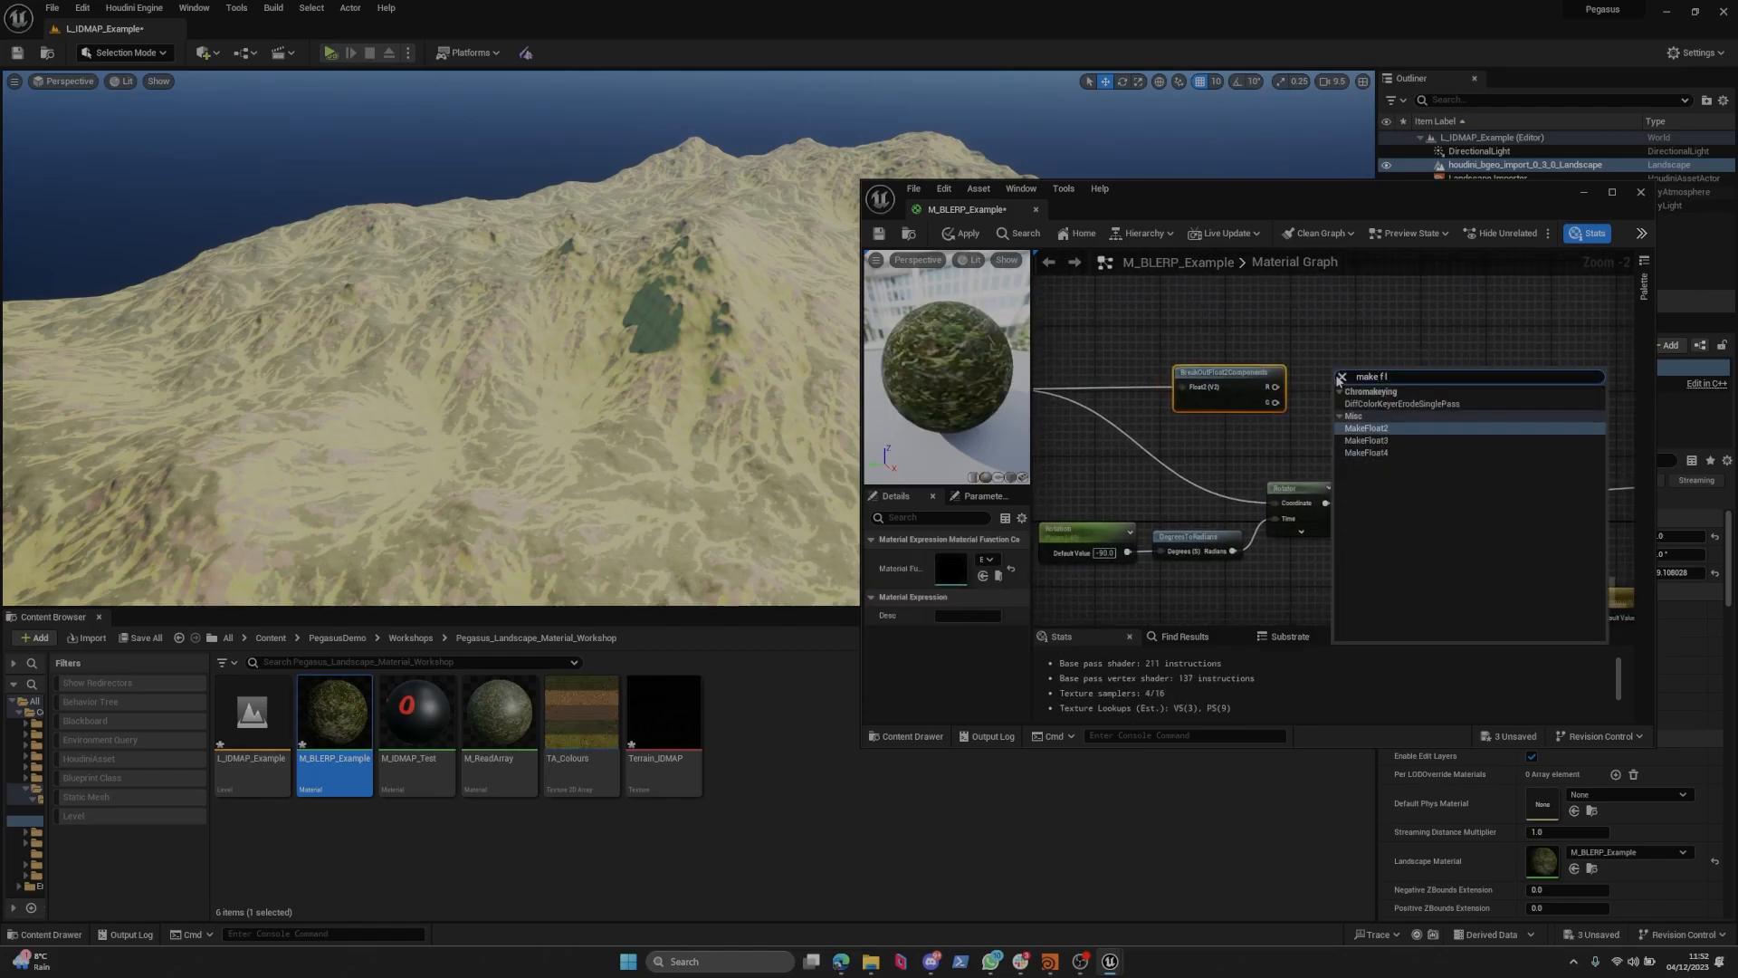
pyautogui.press('Return')
pyautogui.scroll(2, 1337, 379)
pyautogui.moveTo(1341, 392); pyautogui.dragTo(1248, 393)
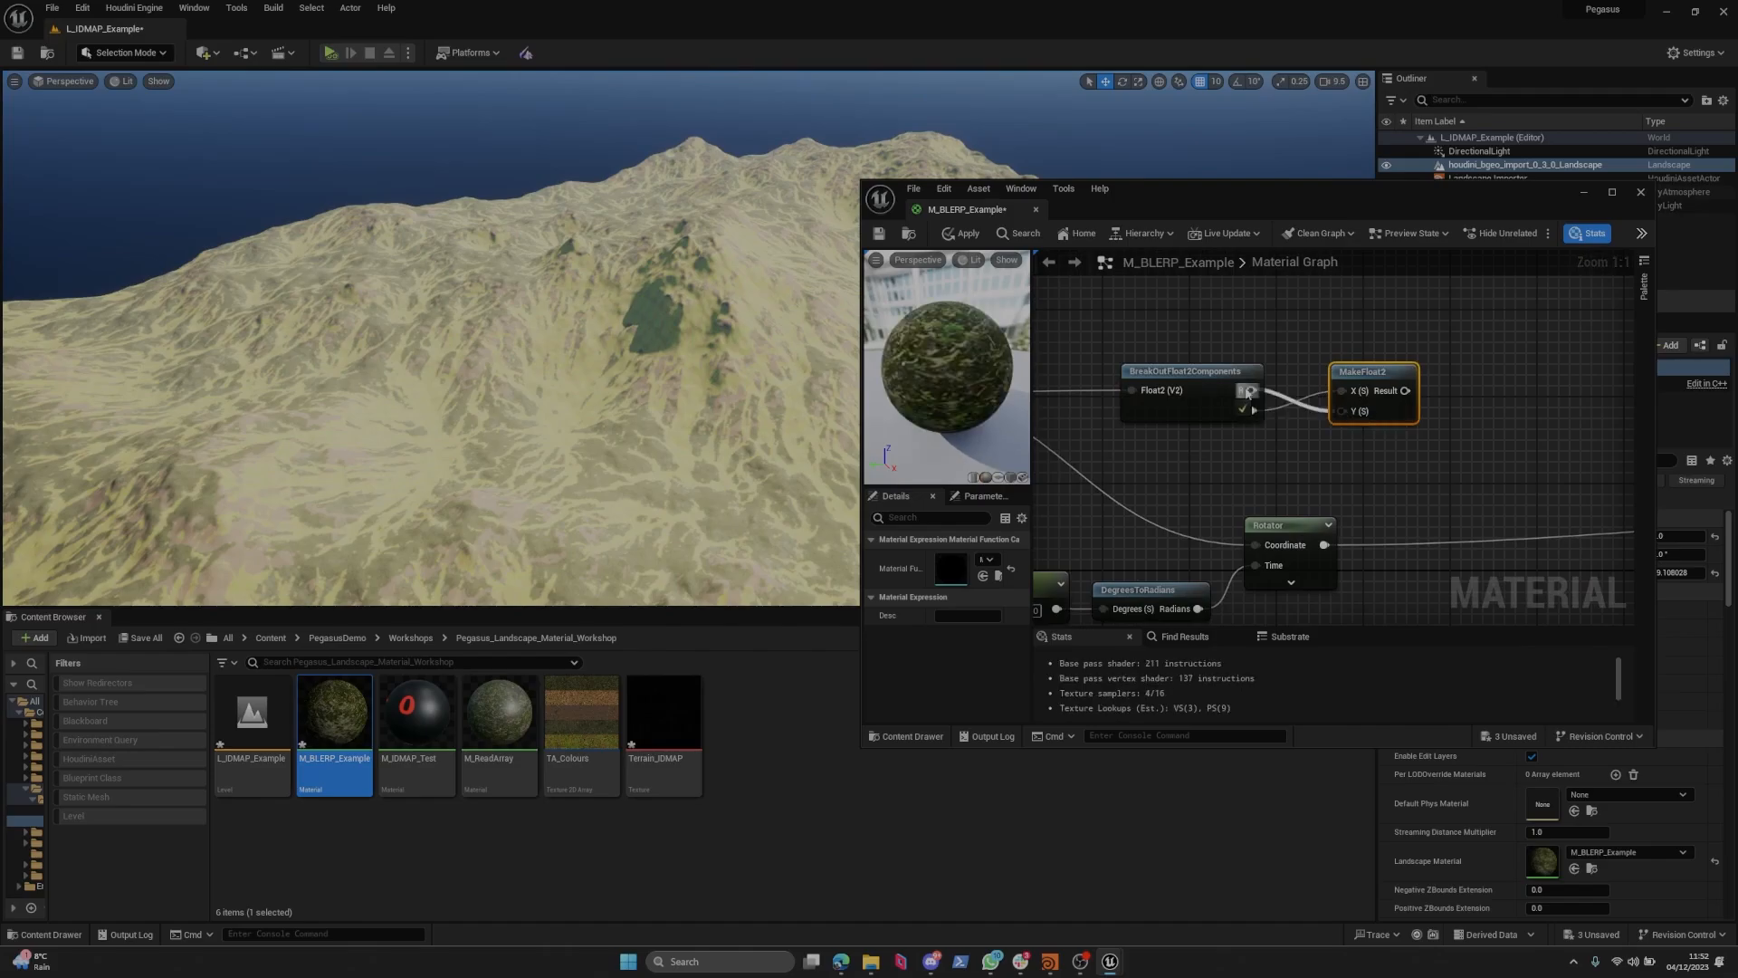
# Move the Rotator's outgoing connection to the MakeFloat2 result and apply the material changes.
pyautogui.scroll(-2, 1244, 446)
pyautogui.keyDown('ctrl'); pyautogui.moveTo(1196, 492); pyautogui.dragTo(1257, 378); pyautogui.keyUp('ctrl')
pyautogui.moveTo(1269, 441); pyautogui.dragTo(1408, 458, button='right')
pyautogui.click(1408, 458)
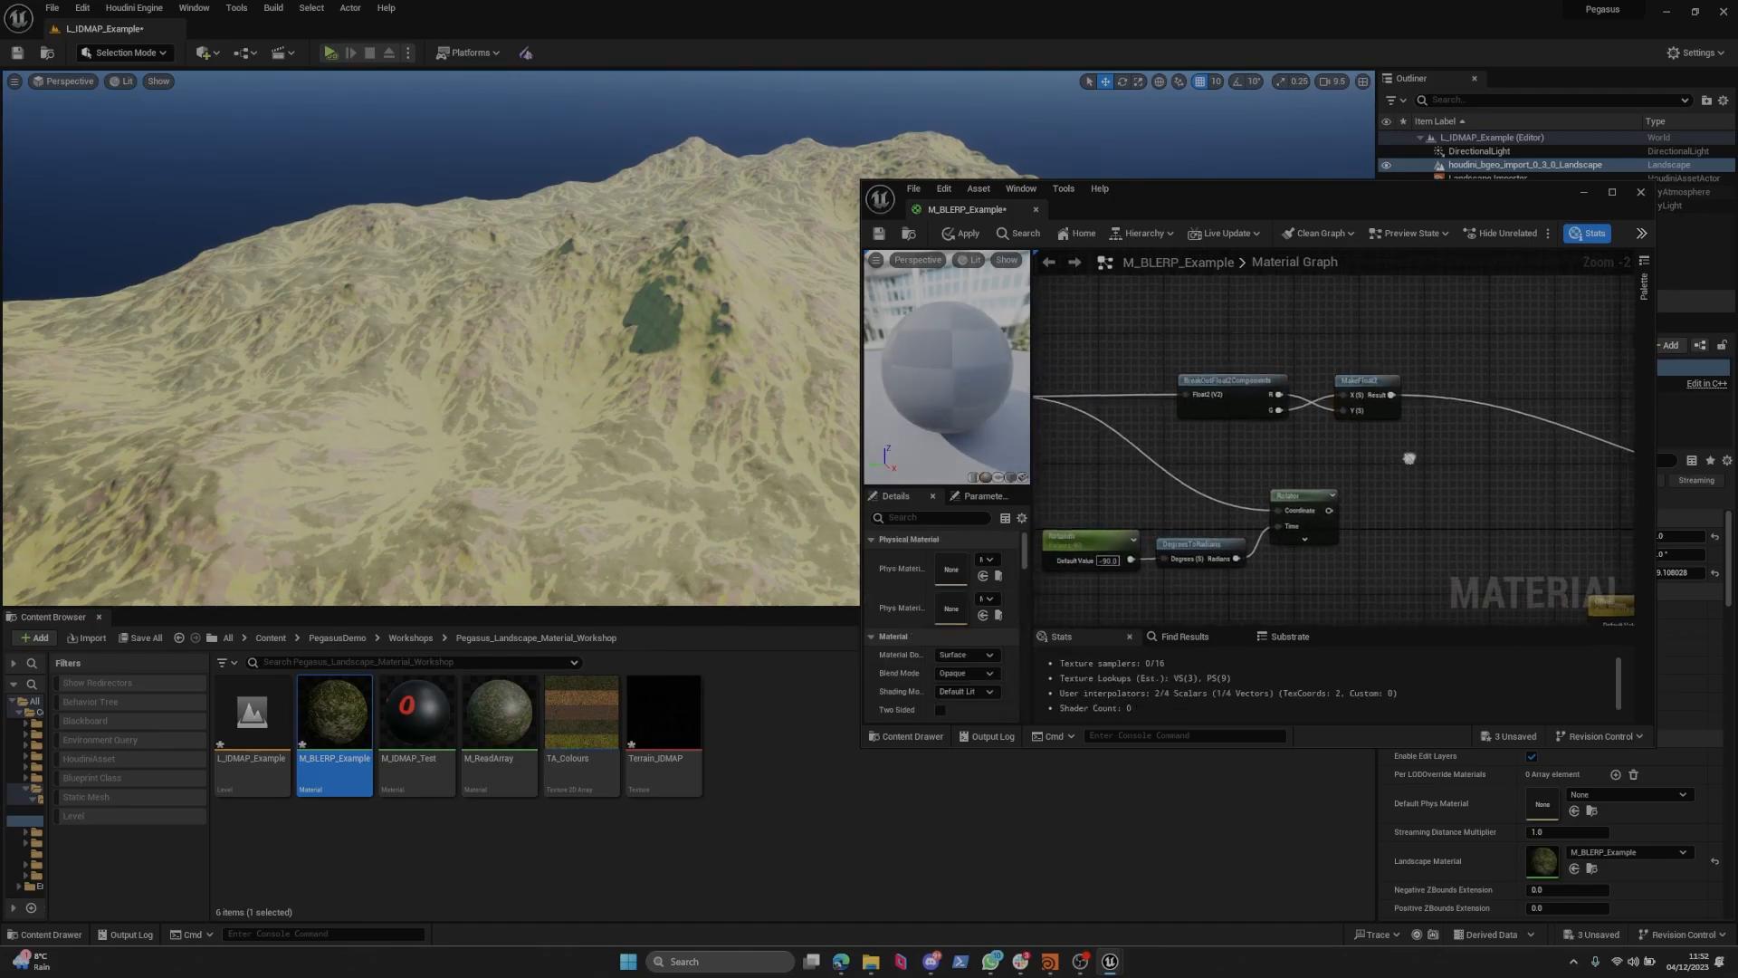
pyautogui.click(961, 233)
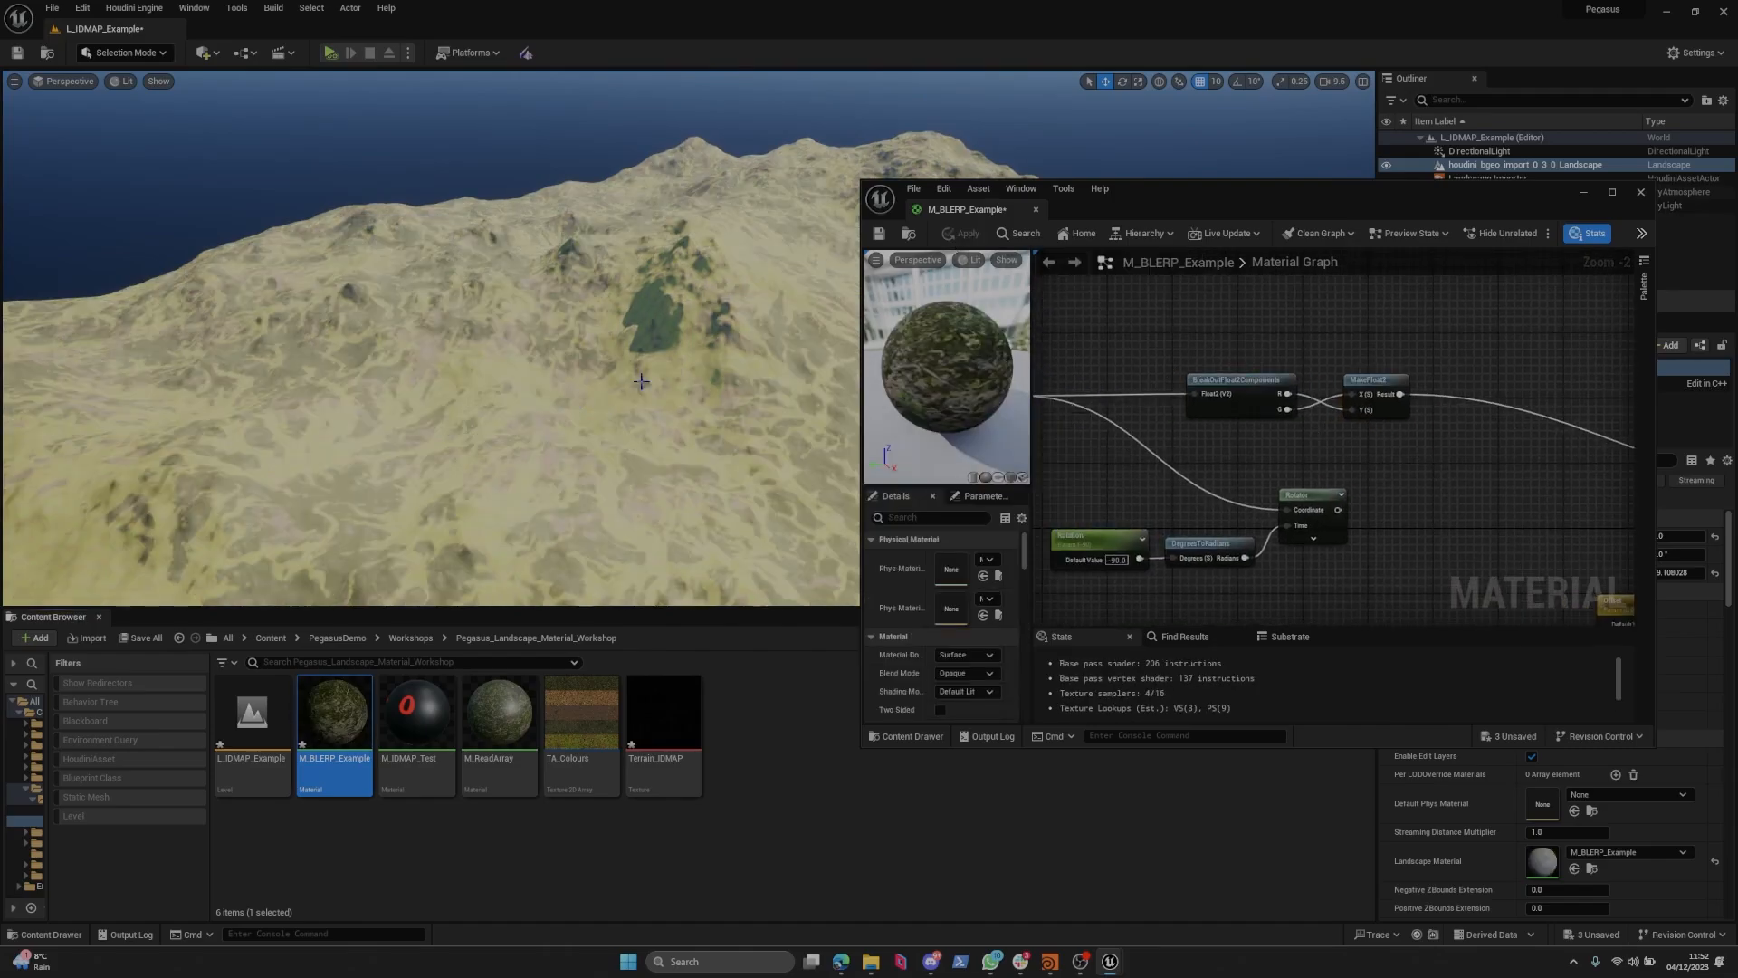
# Insert a 1-x node between the G output and MakeFloat2's X input, and apply the material.
pyautogui.scroll(2, 1385, 403)
pyautogui.rightClick(1320, 457)
pyautogui.write('1')
pyautogui.press('Return')
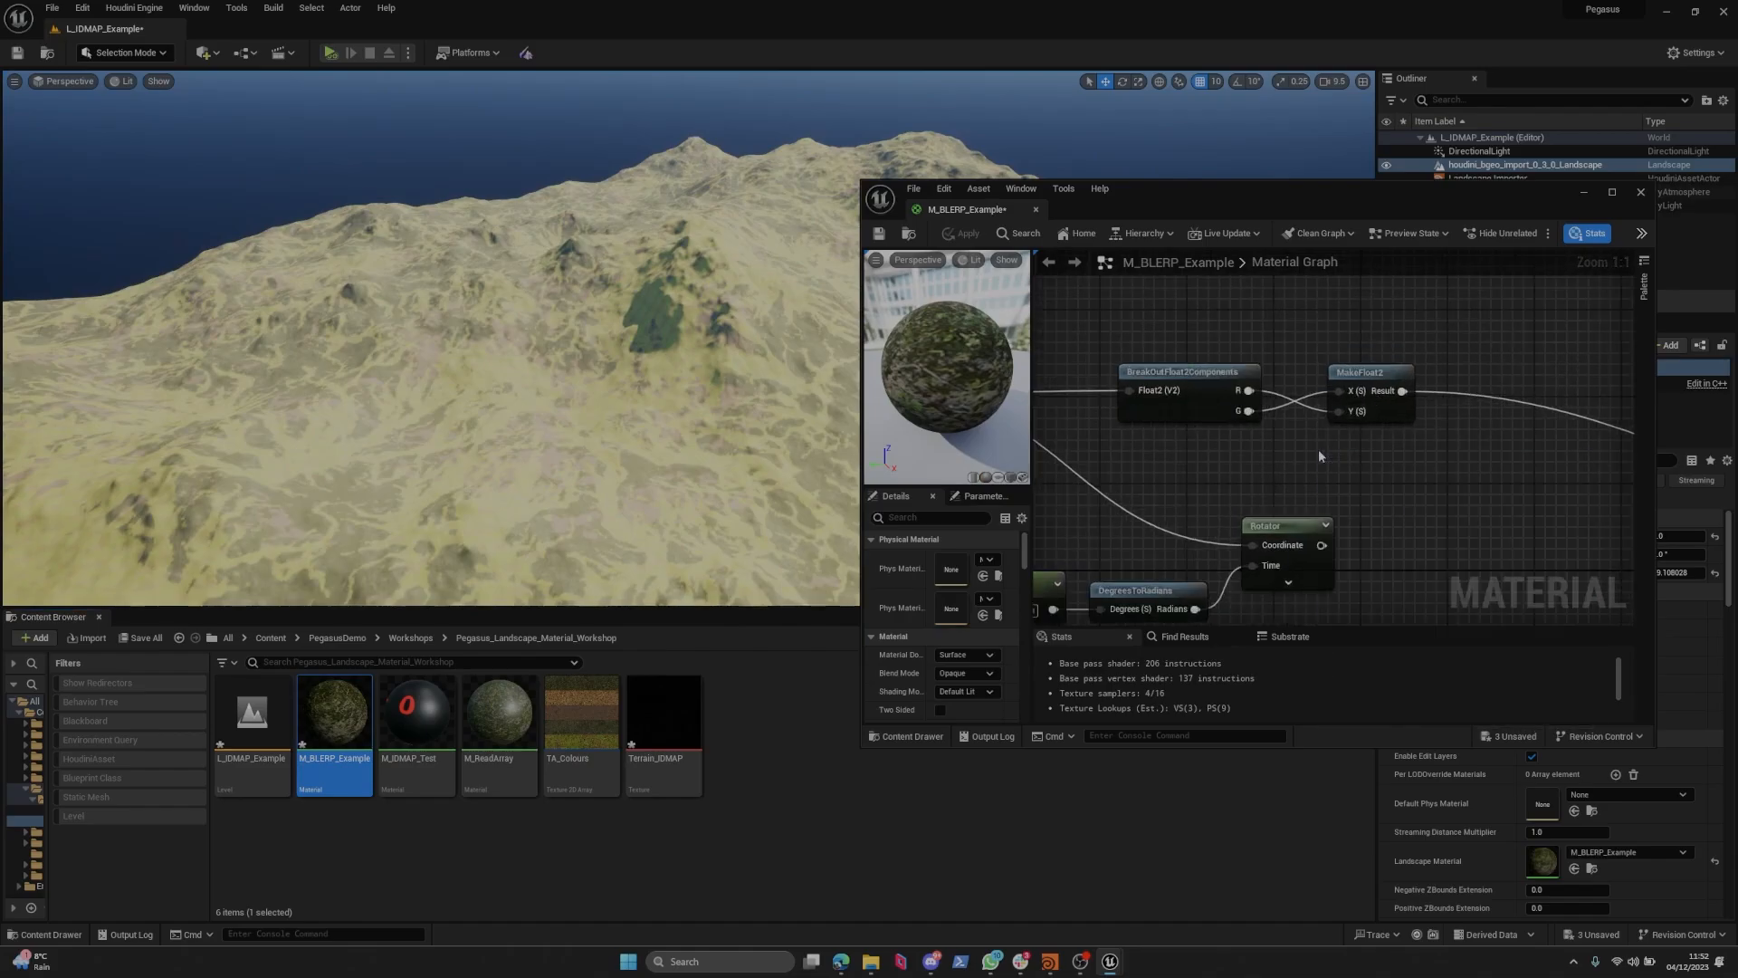
pyautogui.moveTo(1358, 372); pyautogui.dragTo(1435, 373)
pyautogui.moveTo(1254, 411); pyautogui.dragTo(1320, 407)
pyautogui.click(1399, 371)
pyautogui.click(962, 232)
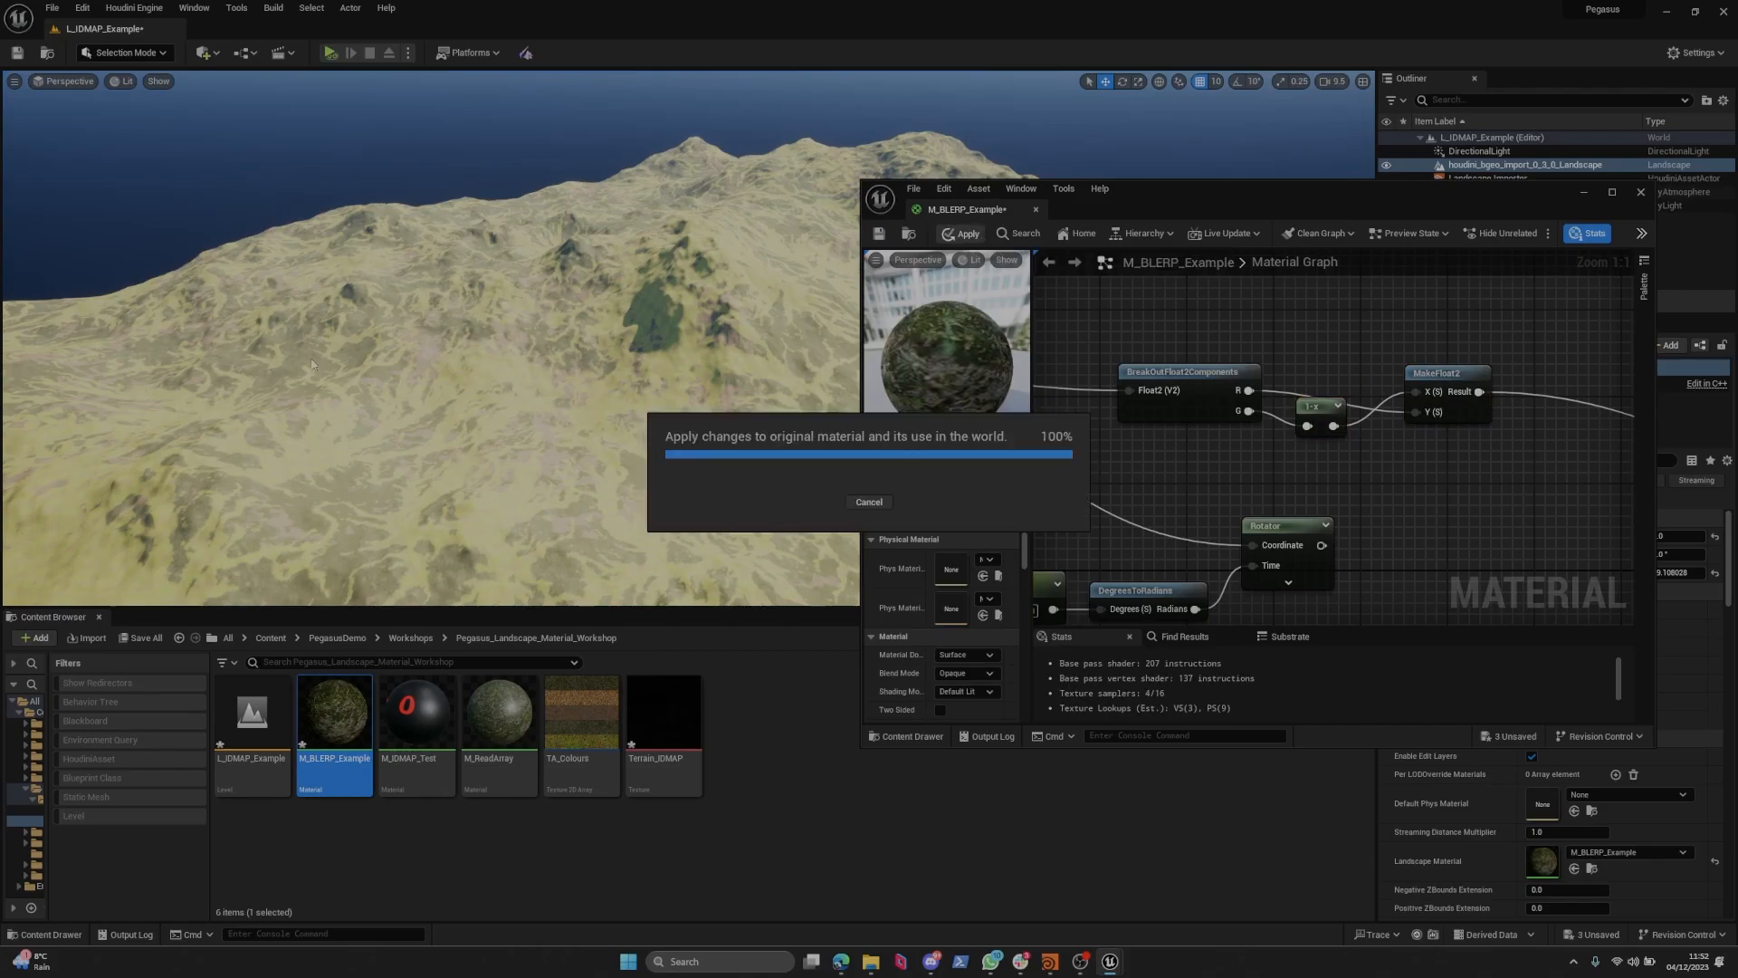
# Rewire the 1-x node between R and MakeFloat2's Y, connect G directly to X, and apply the material.
pyautogui.moveTo(1323, 415)
pyautogui.mouseDown()
pyautogui.moveTo(1322, 383)
pyautogui.moveTo(1306, 393)
pyautogui.mouseUp()
pyautogui.moveTo(1333, 393); pyautogui.dragTo(1414, 412)
pyautogui.click(1314, 433)
pyautogui.moveTo(1249, 411); pyautogui.dragTo(1415, 392)
pyautogui.click(962, 233)
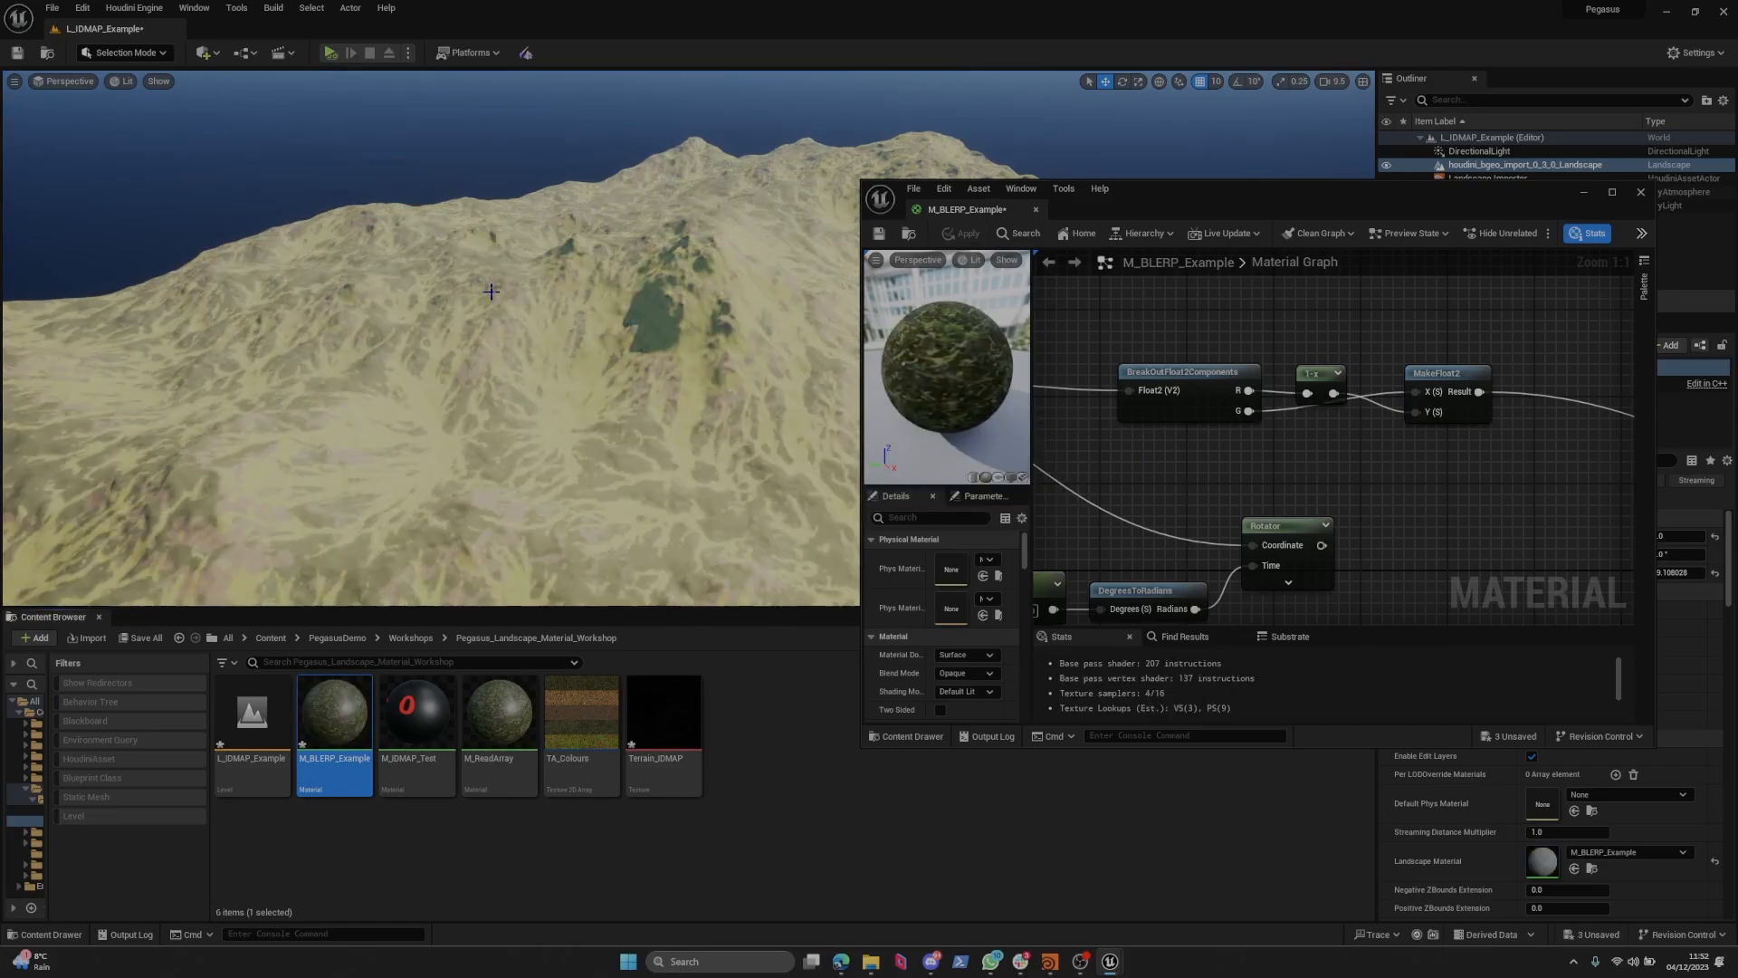
# Tidy the layout of the component-swapping nodes and the rotator nodes beneath them.
pyautogui.scroll(-1, 1394, 487)
pyautogui.moveTo(1398, 485); pyautogui.dragTo(1415, 384, button='right')
pyautogui.moveTo(1340, 288); pyautogui.dragTo(1358, 299)
pyautogui.moveTo(1285, 345); pyautogui.dragTo(1334, 368, button='right')
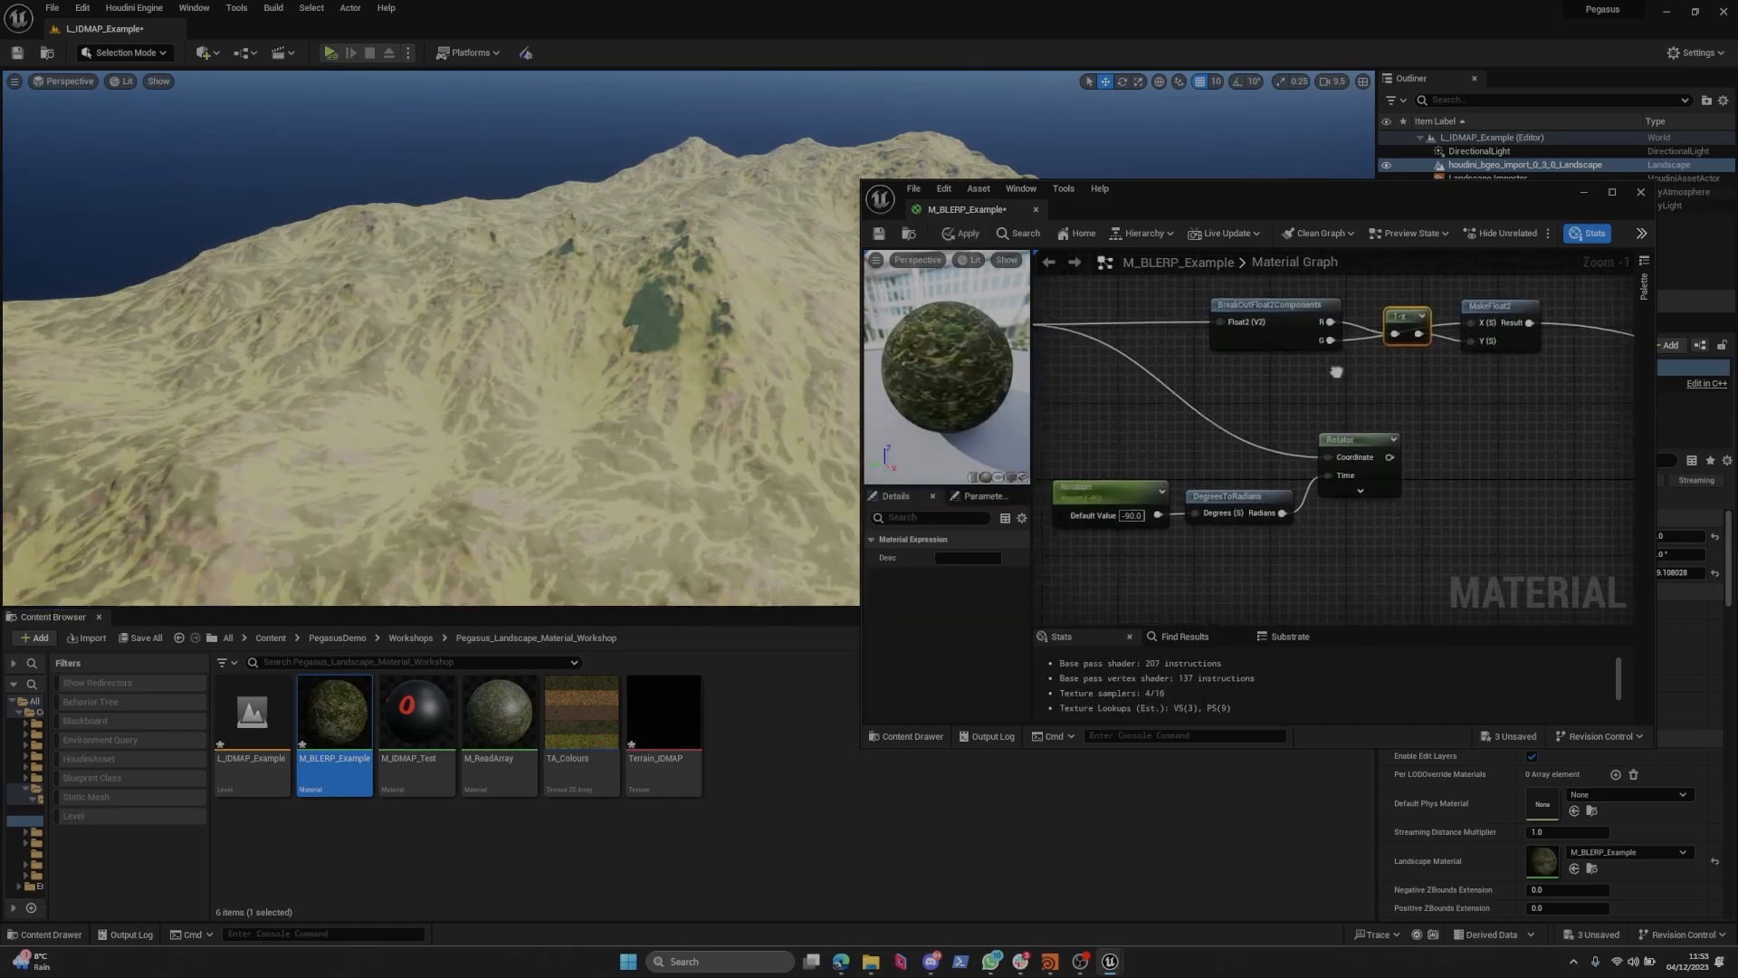
pyautogui.scroll(-1, 1440, 429)
pyautogui.moveTo(1474, 432); pyautogui.dragTo(1239, 556)
pyautogui.moveTo(1374, 445)
pyautogui.mouseDown()
pyautogui.moveTo(1412, 419)
pyautogui.moveTo(1408, 437)
pyautogui.mouseUp()
pyautogui.moveTo(1532, 369); pyautogui.dragTo(1503, 392, button='right')
pyautogui.moveTo(1507, 393); pyautogui.dragTo(1302, 337)
pyautogui.moveTo(1303, 355)
pyautogui.mouseDown()
pyautogui.moveTo(1300, 372)
pyautogui.moveTo(1289, 350)
pyautogui.mouseUp()
pyautogui.scroll(1, 1350, 441)
pyautogui.moveTo(1498, 394); pyautogui.dragTo(1347, 384, button='right')
# Add a static switch parameter named Flip 90 beside the MakeFloat2 node.
pyautogui.rightClick(1347, 384)
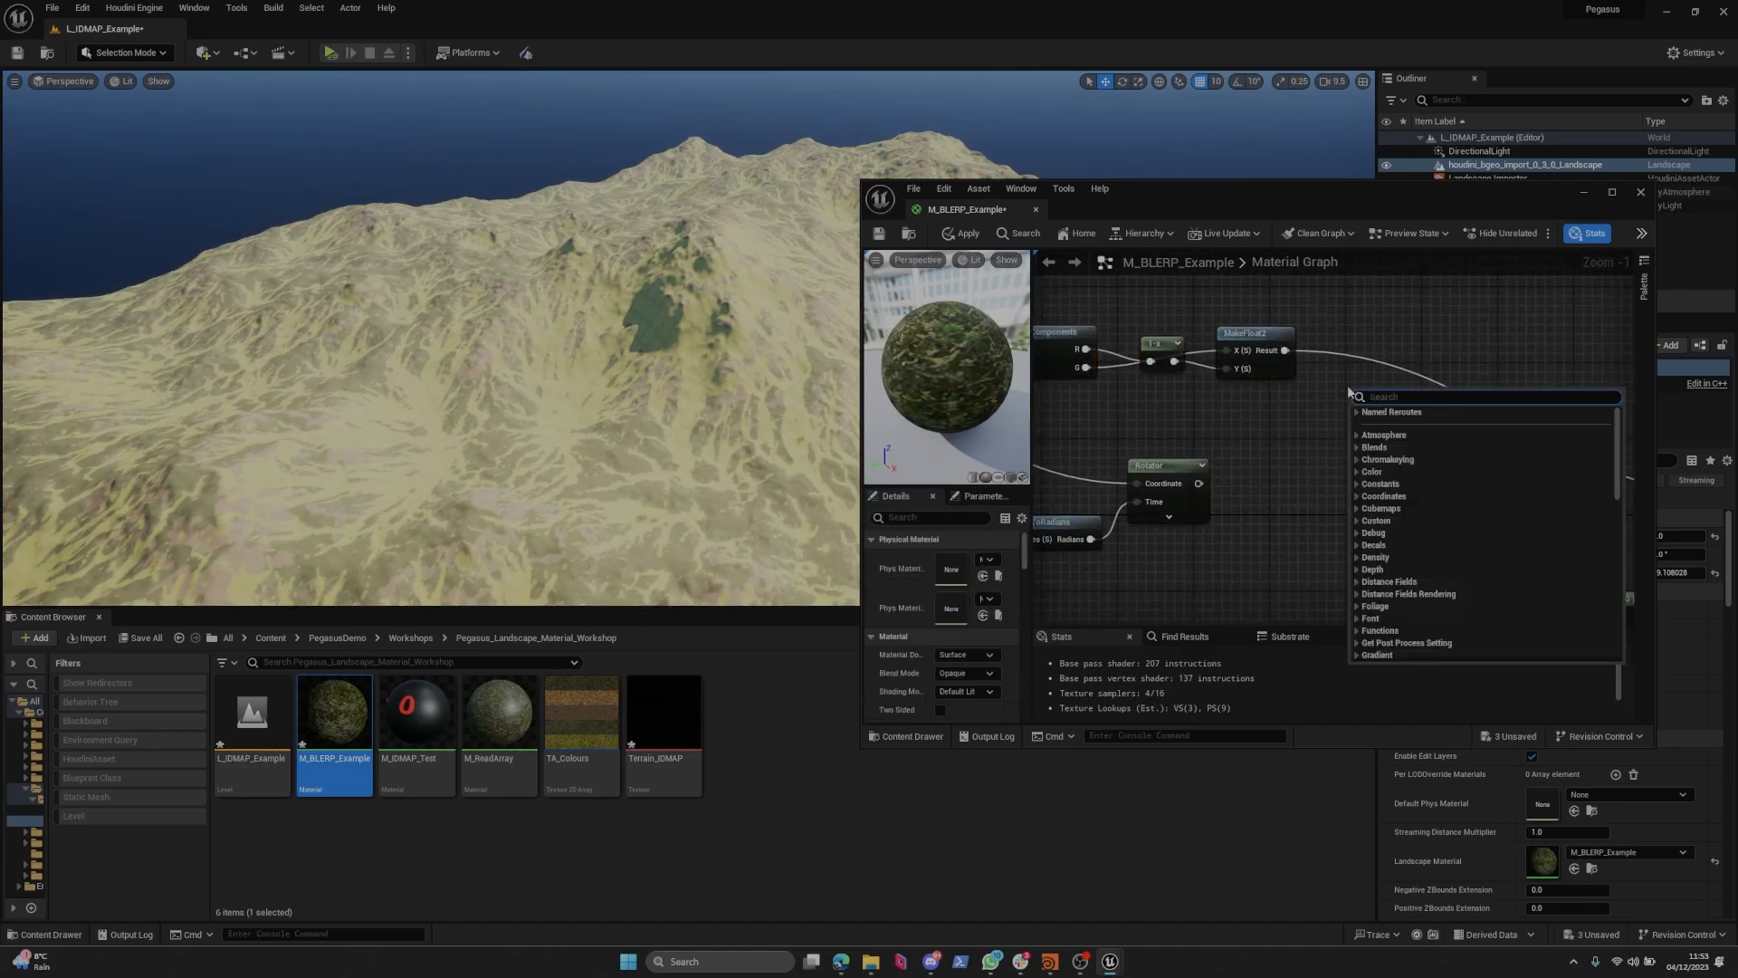
pyautogui.write('static sw')
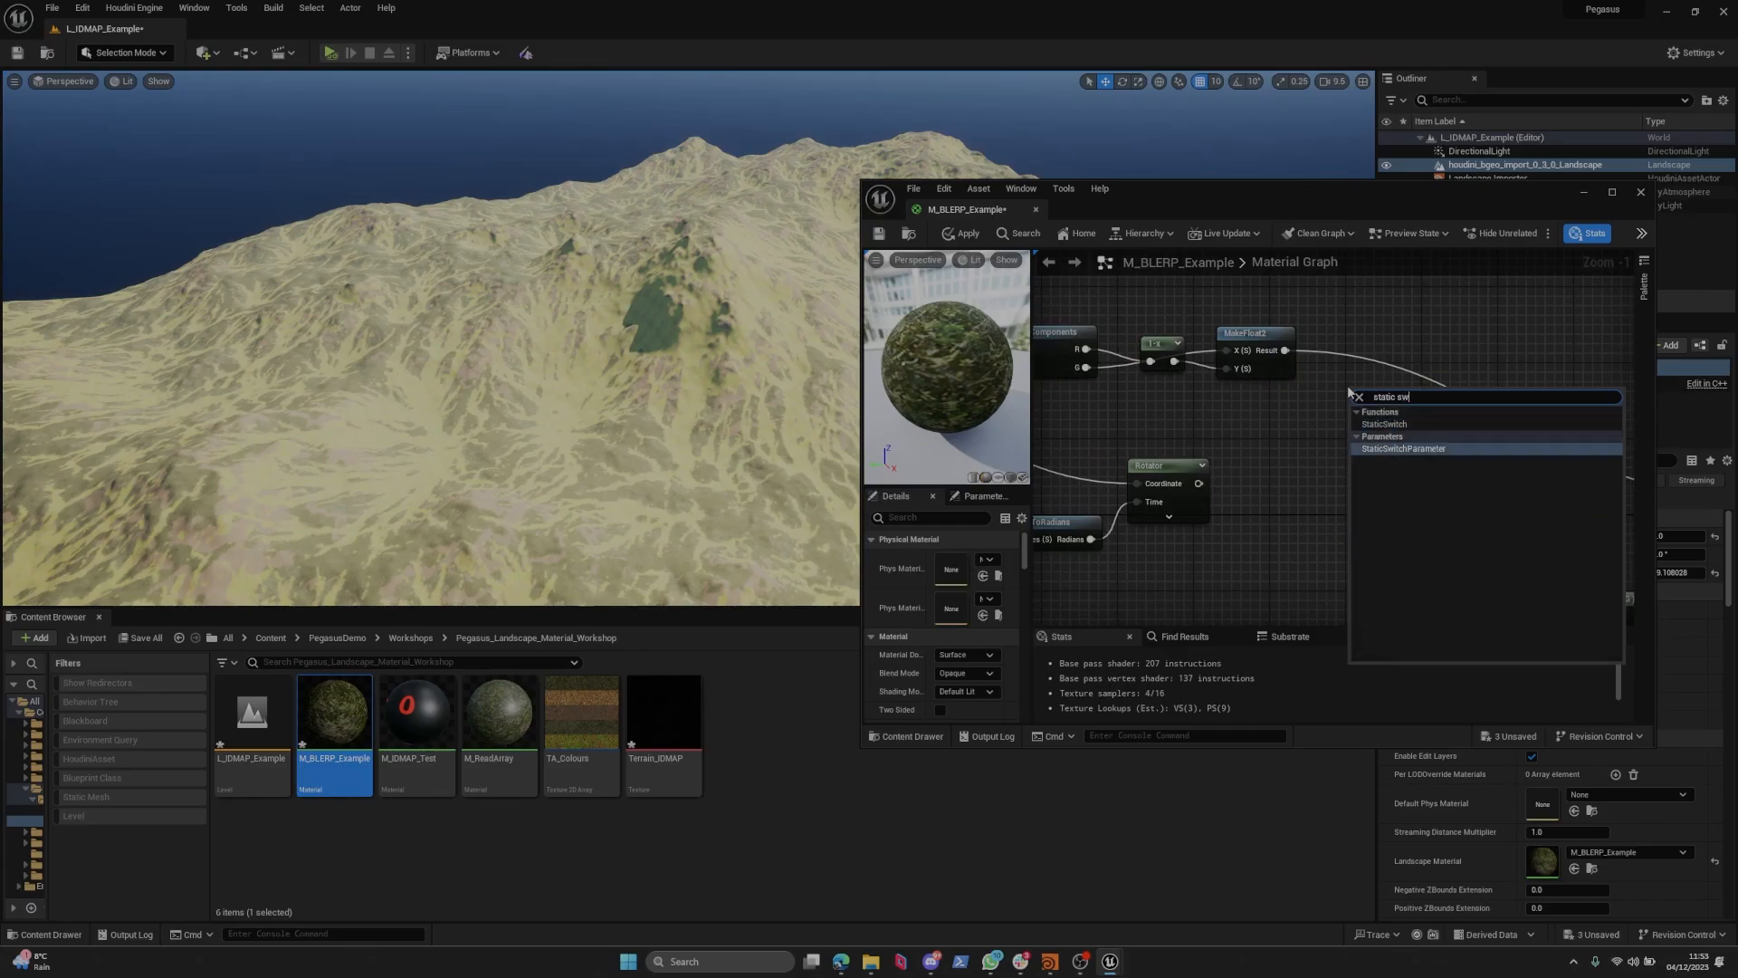
pyautogui.press('Return')
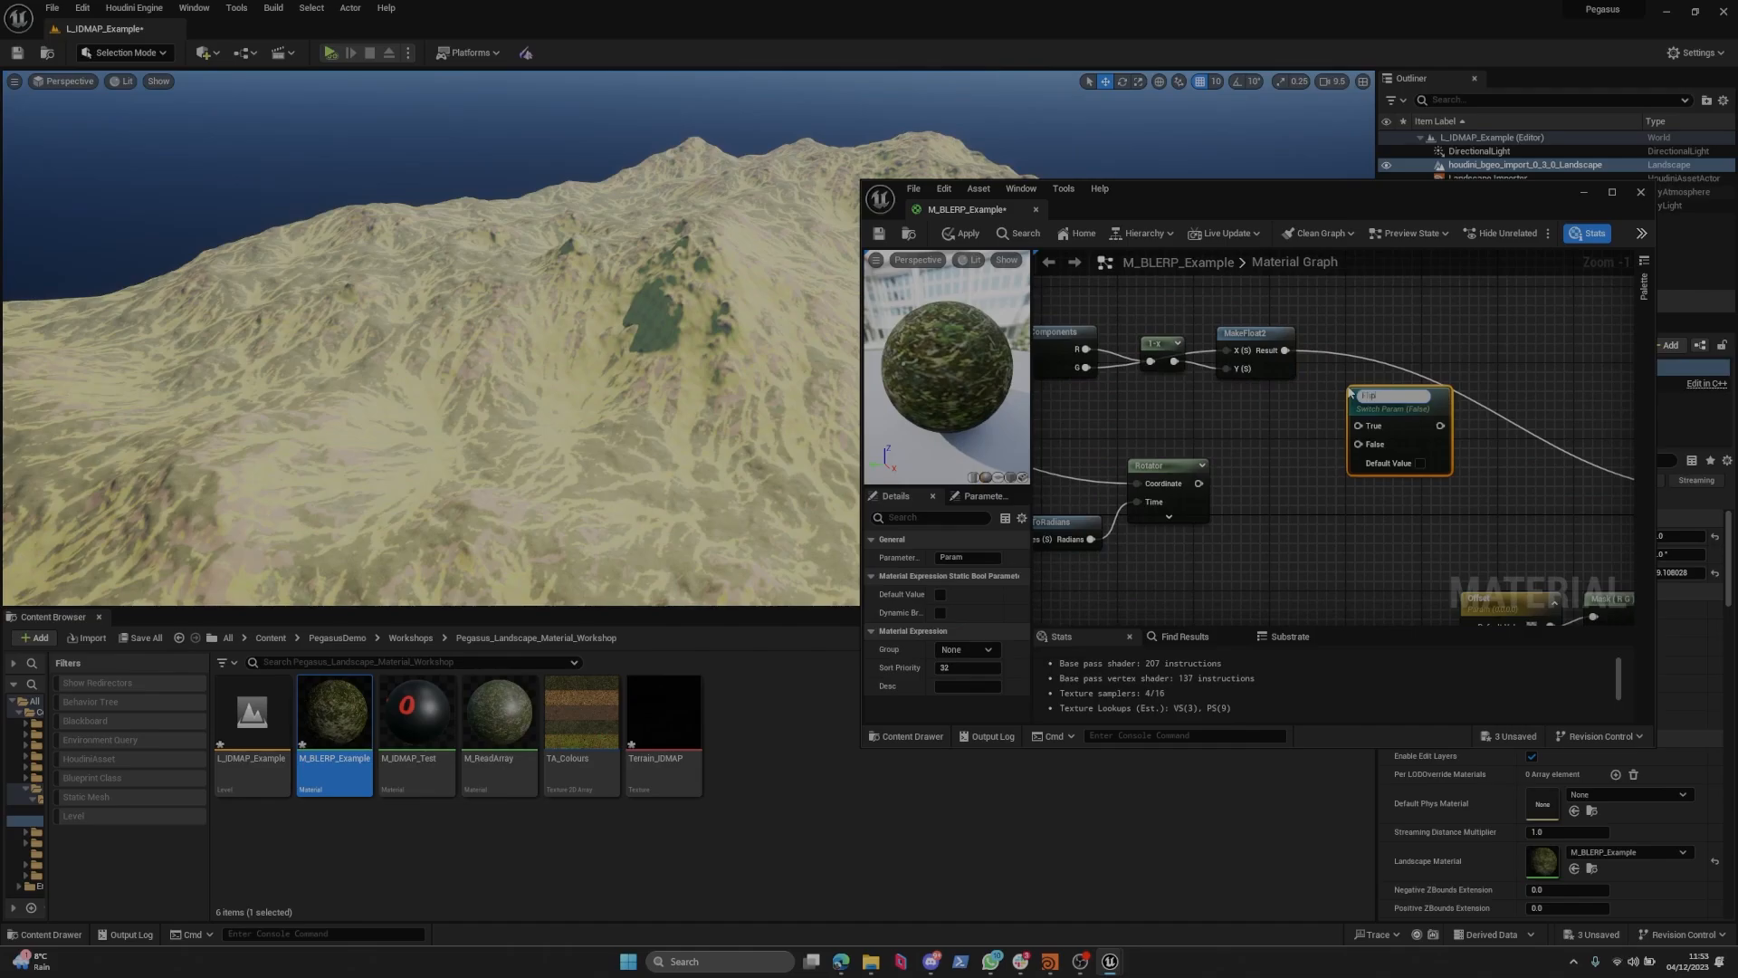
# Duplicate the Flip 90 switch below the original and rename the copy Flip -90.
pyautogui.moveTo(1269, 441); pyautogui.dragTo(1388, 409, button='right')
pyautogui.scroll(-3, 1384, 505)
pyautogui.moveTo(1414, 362); pyautogui.dragTo(1219, 413)
pyautogui.moveTo(1318, 383); pyautogui.dragTo(1323, 338)
pyautogui.moveTo(1341, 352); pyautogui.dragTo(1256, 405, button='right')
pyautogui.click(1362, 471)
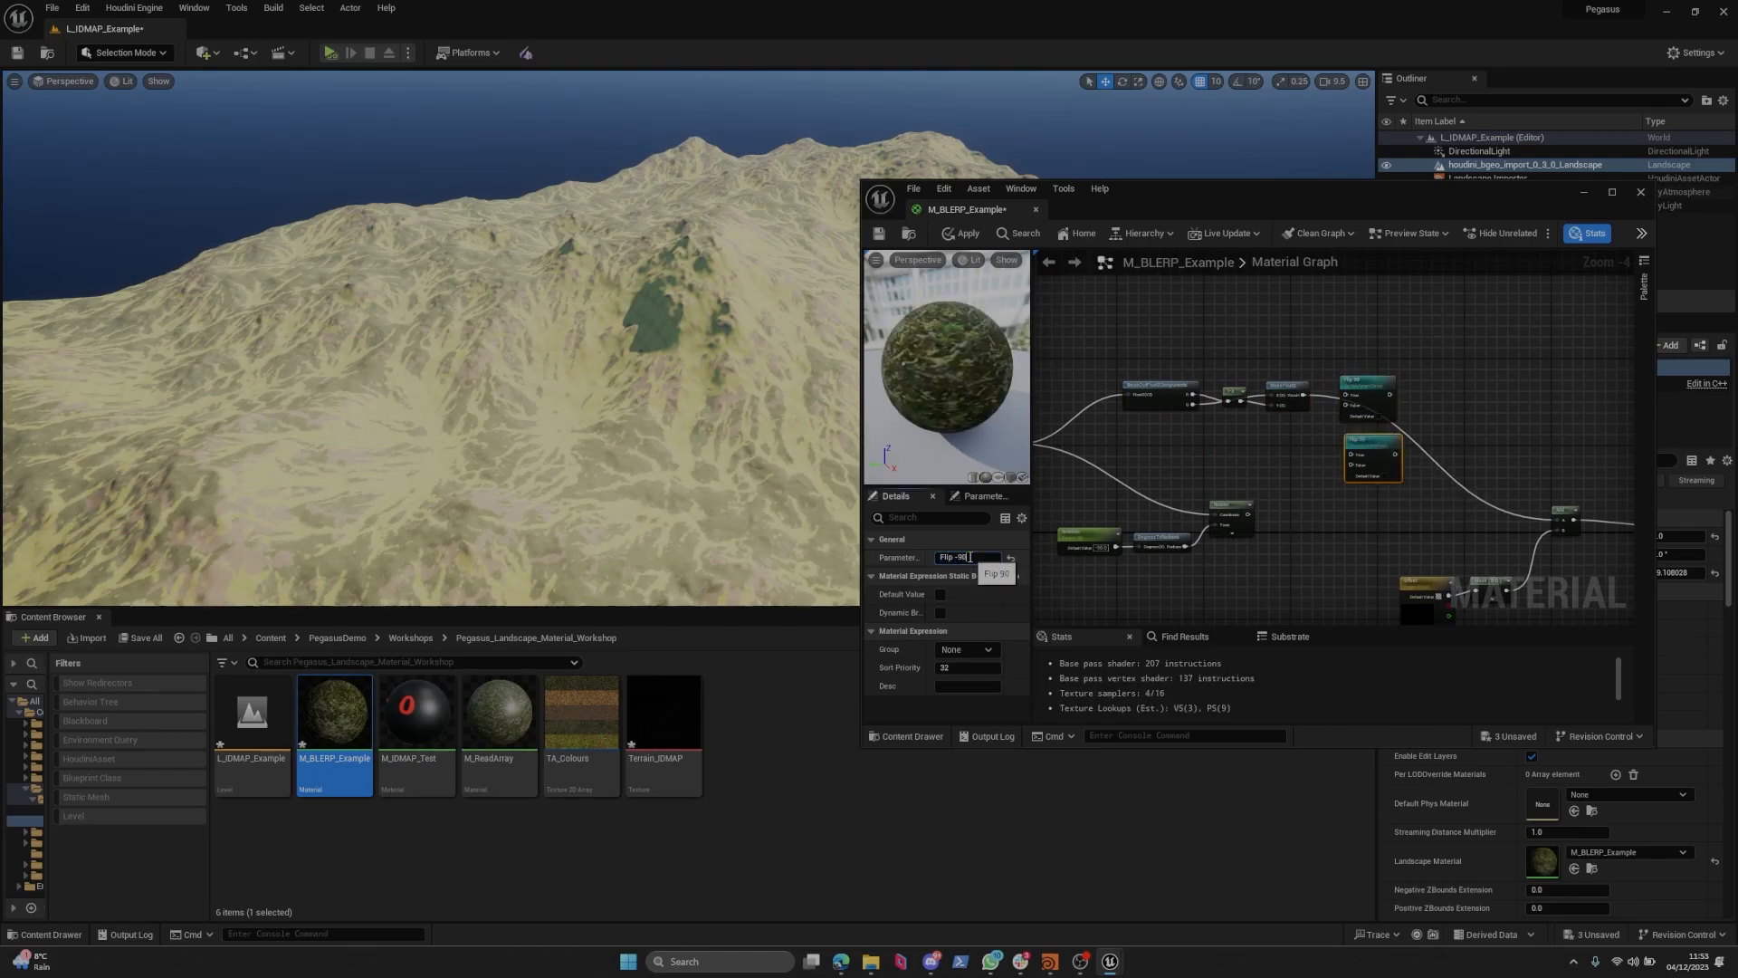
# Duplicate the BreakOutFloat2Components, 1-x and MakeFloat2 nodes below the originals and connect the copy's G output to its 1-x node.
pyautogui.scroll(3, 1306, 388)
pyautogui.click(1218, 437)
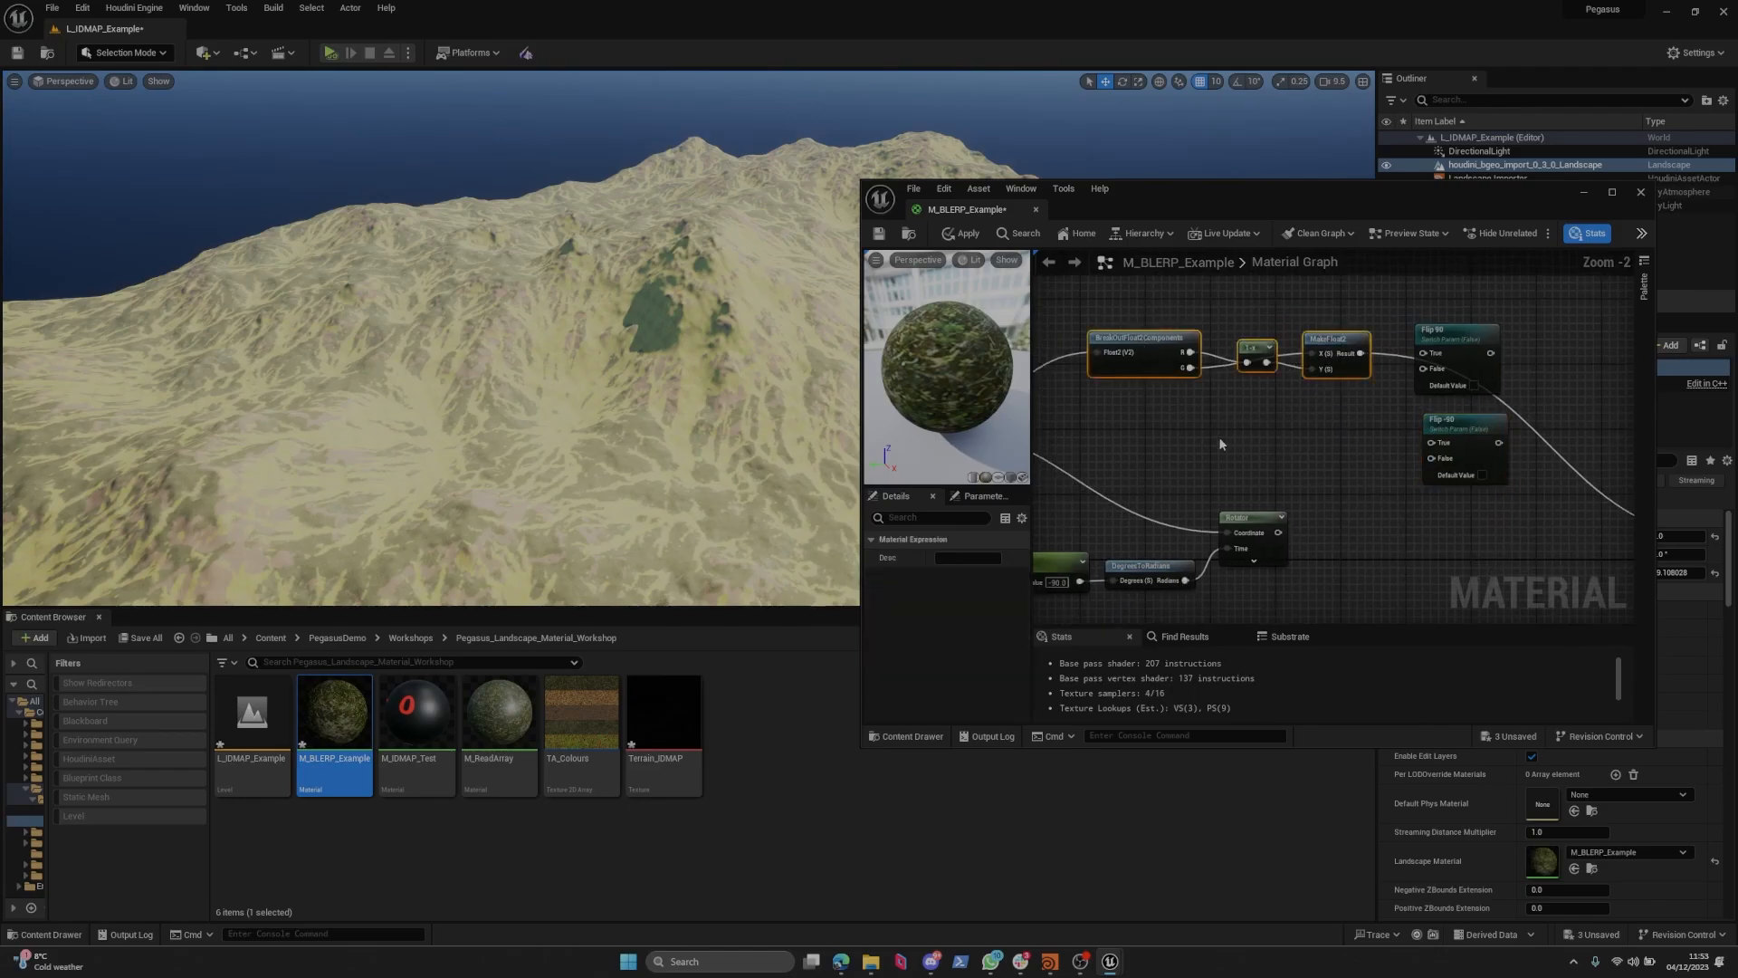
pyautogui.hotkey('ctrl', 'v')
pyautogui.click(1193, 485)
pyautogui.moveTo(1193, 485); pyautogui.dragTo(1255, 472)
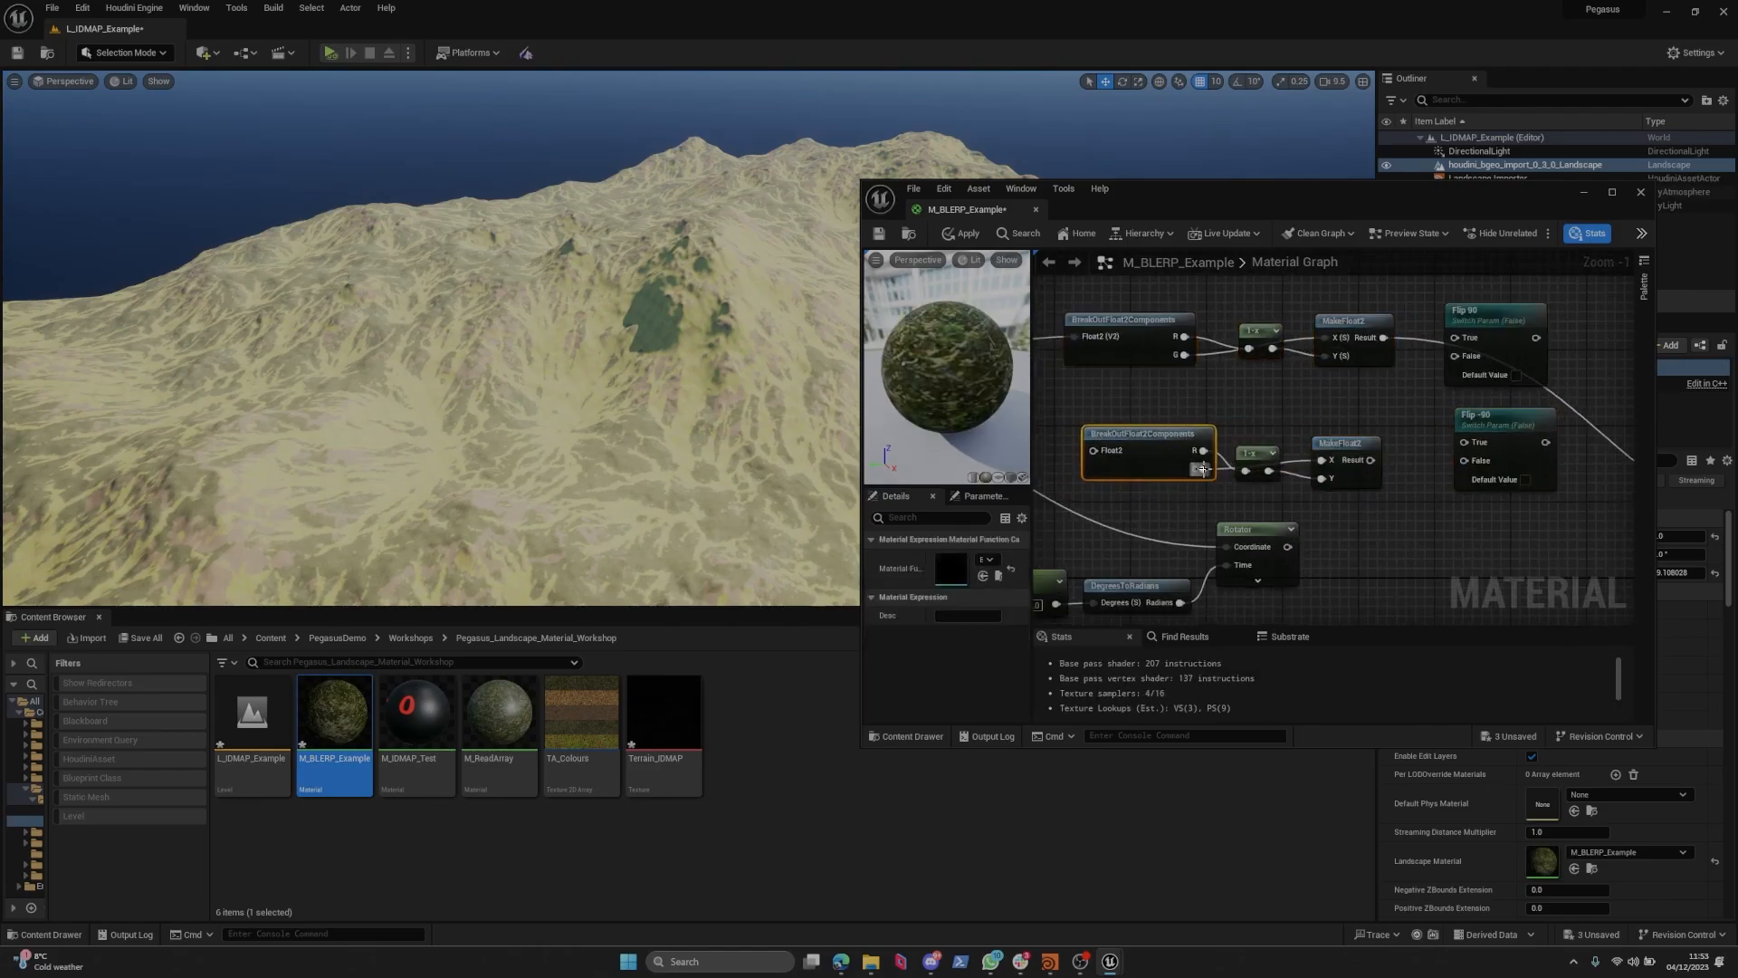
# Delete the duplicated component-swapping nodes and both the Flip -90 and Flip 90 switch parameters.
pyautogui.scroll(-3, 1218, 440)
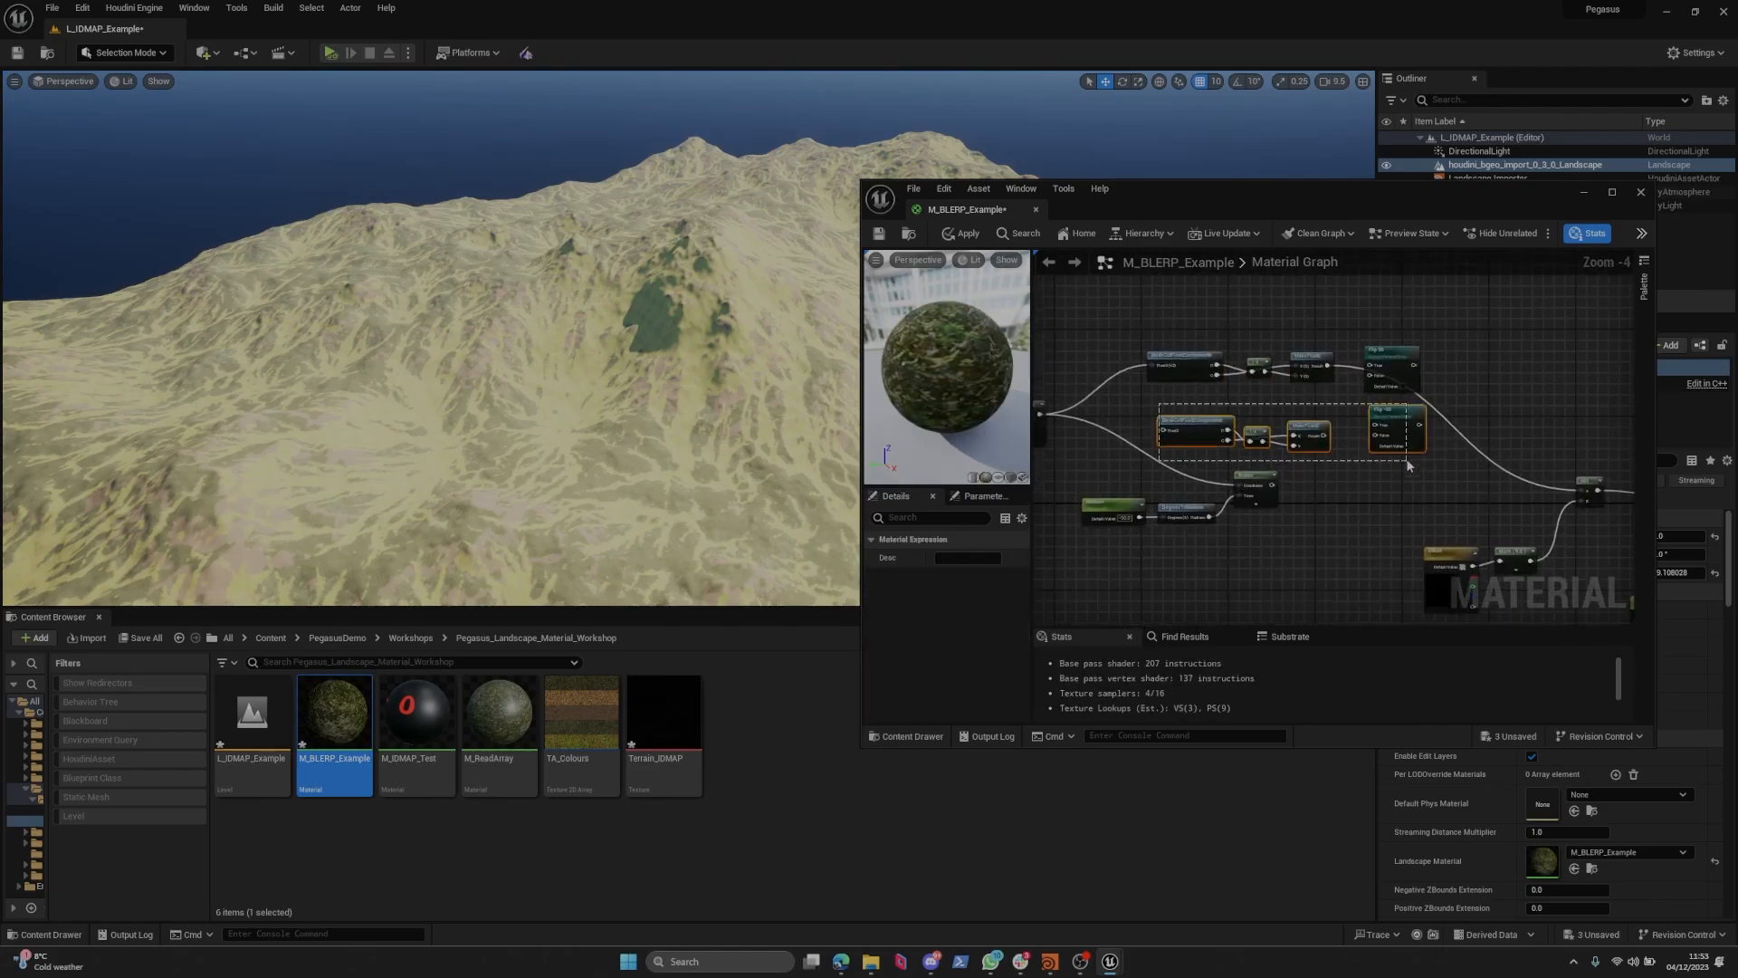
pyautogui.moveTo(1400, 458); pyautogui.dragTo(1400, 457)
pyautogui.press('Delete')
pyautogui.moveTo(1408, 399); pyautogui.dragTo(1474, 348, button='right')
pyautogui.moveTo(1374, 377); pyautogui.dragTo(1236, 338)
pyautogui.click(1358, 424)
pyautogui.scroll(1, 1358, 424)
pyautogui.scroll(-1, 1361, 422)
pyautogui.moveTo(1498, 387); pyautogui.dragTo(1369, 419, button='right')
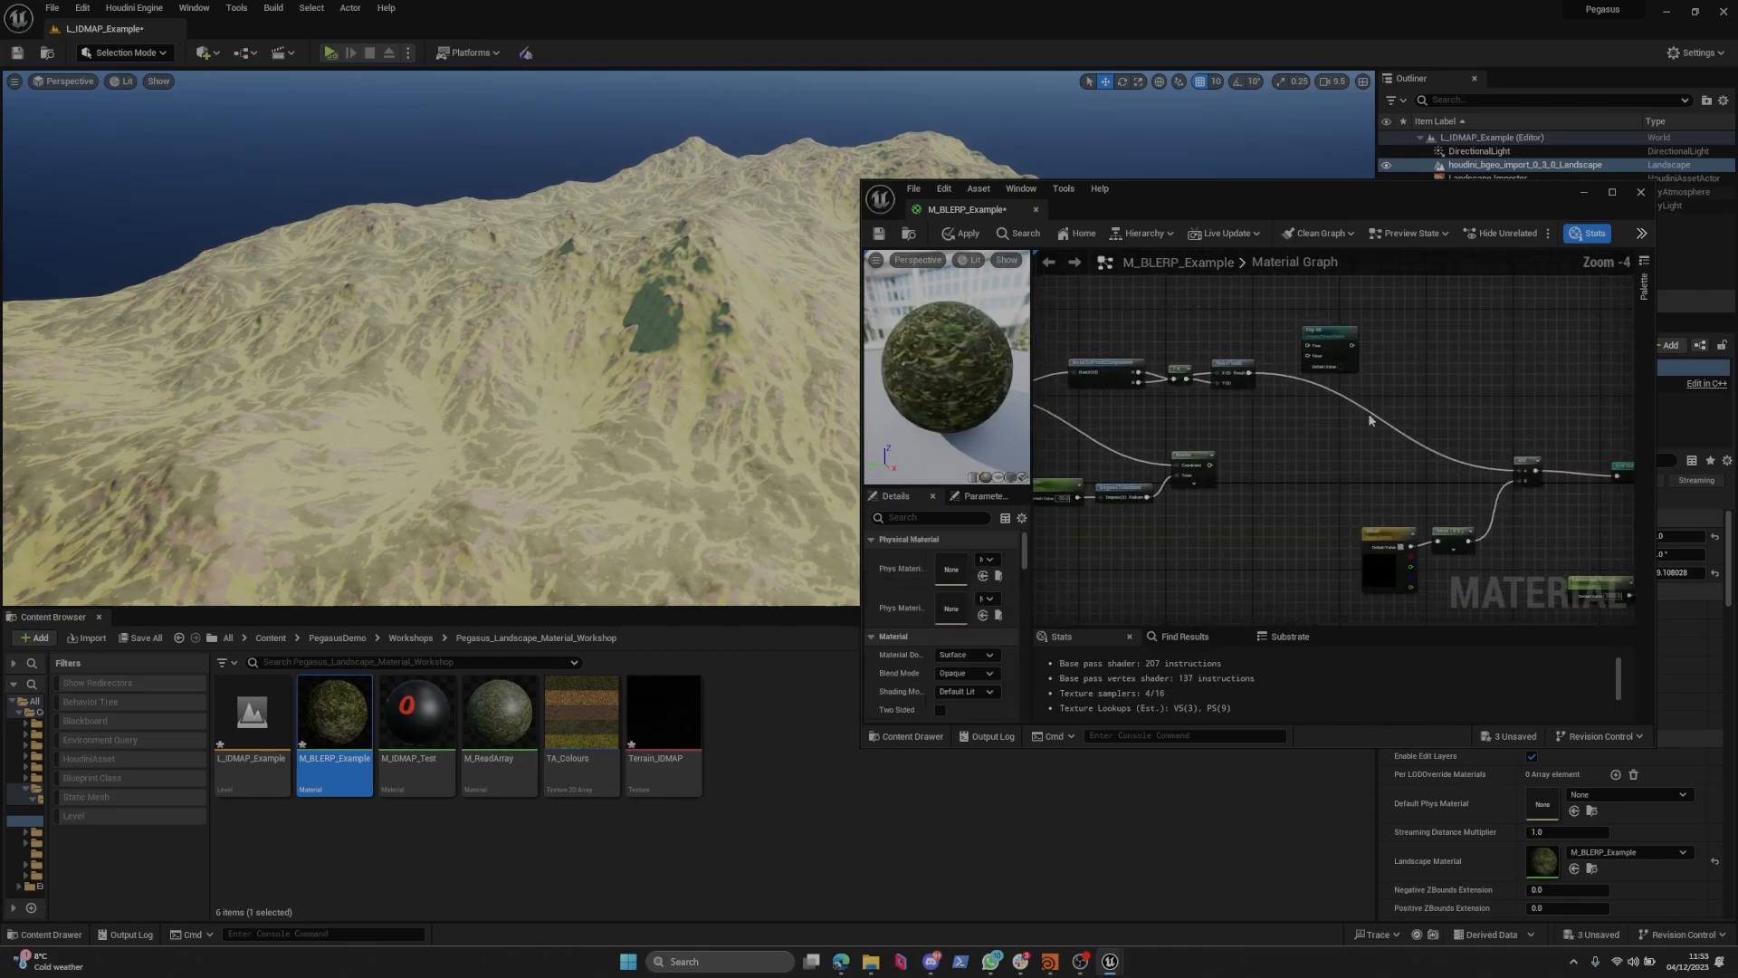
pyautogui.press('Delete')
# Reconnect the Rotator output to the Add node and delete the BreakOutFloat2Components, 1-x and MakeFloat2 nodes.
pyautogui.moveTo(1524, 464); pyautogui.dragTo(1547, 414, button='right')
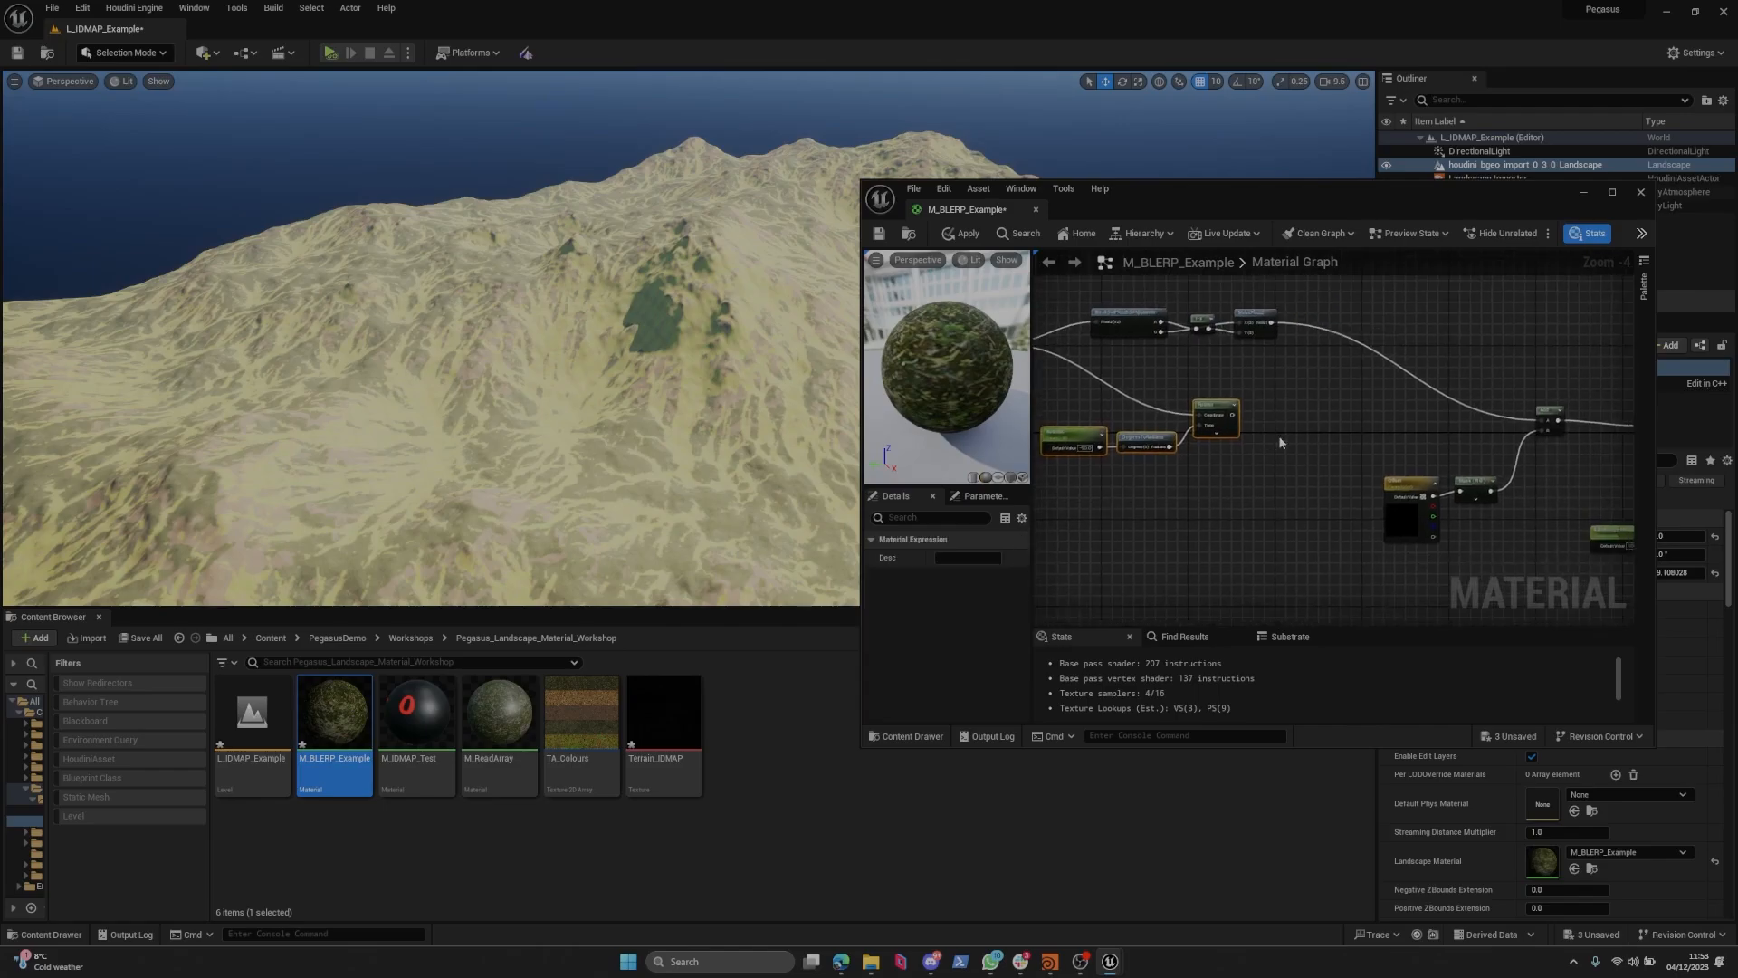
pyautogui.click(1546, 419)
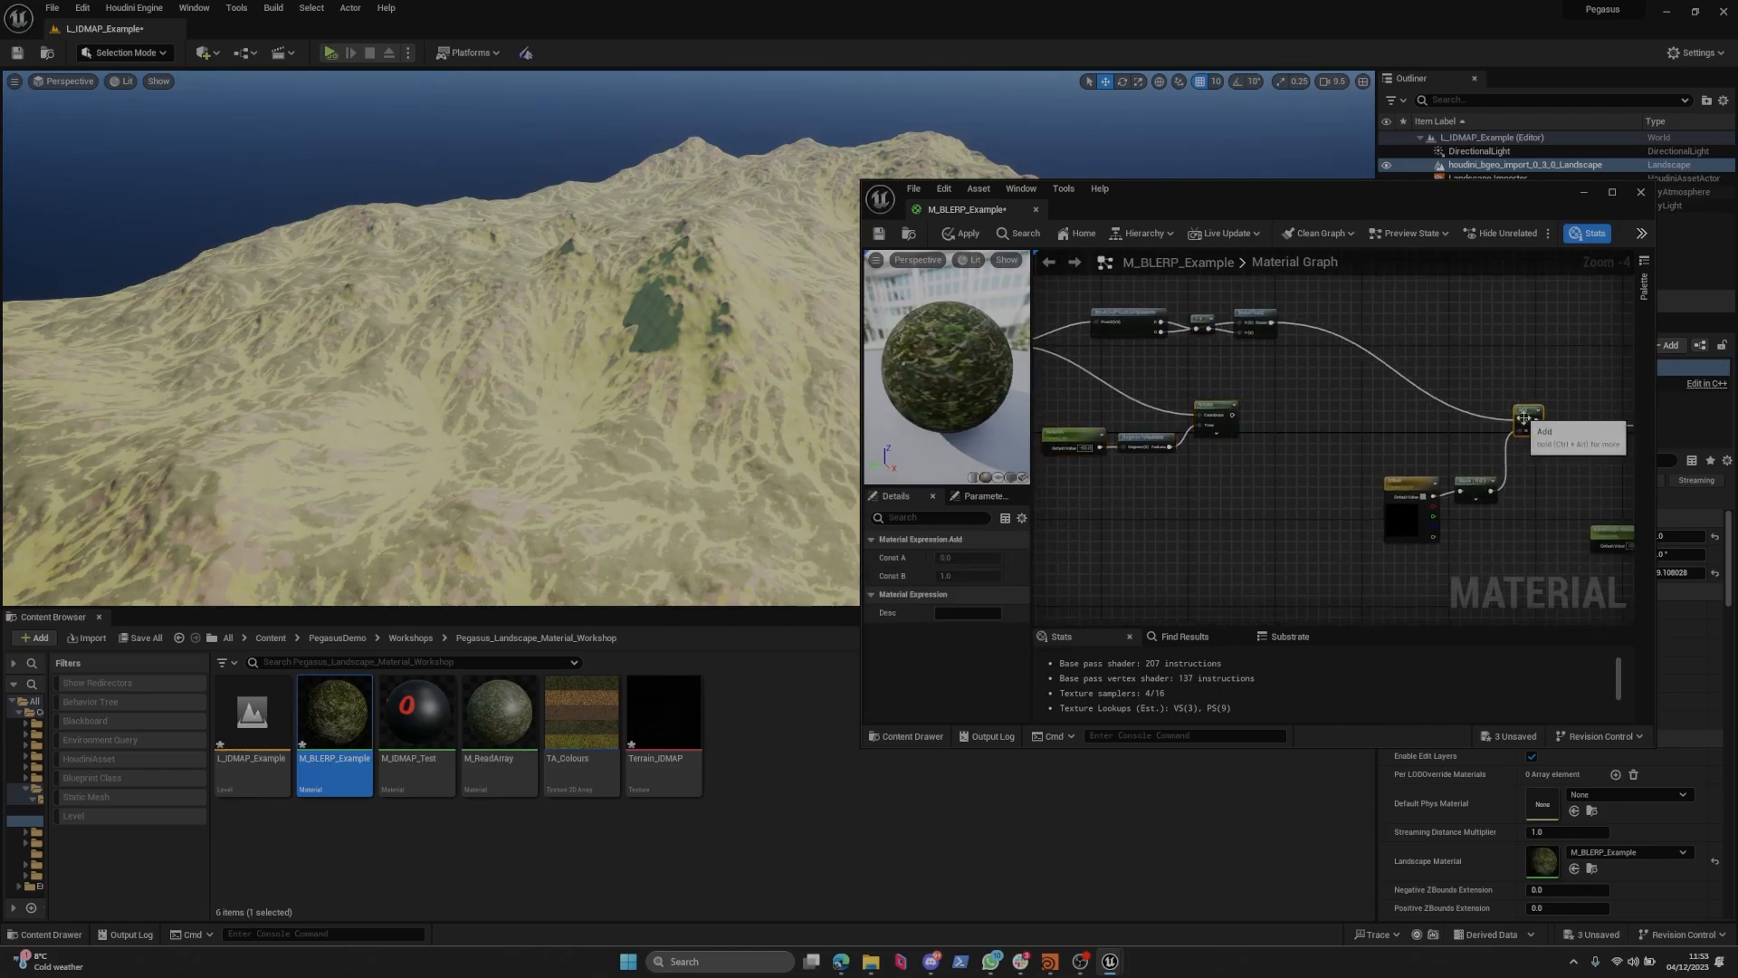
pyautogui.moveTo(1295, 375); pyautogui.dragTo(1382, 445, button='right')
pyautogui.moveTo(1419, 422); pyautogui.dragTo(1166, 350)
pyautogui.press('Delete')
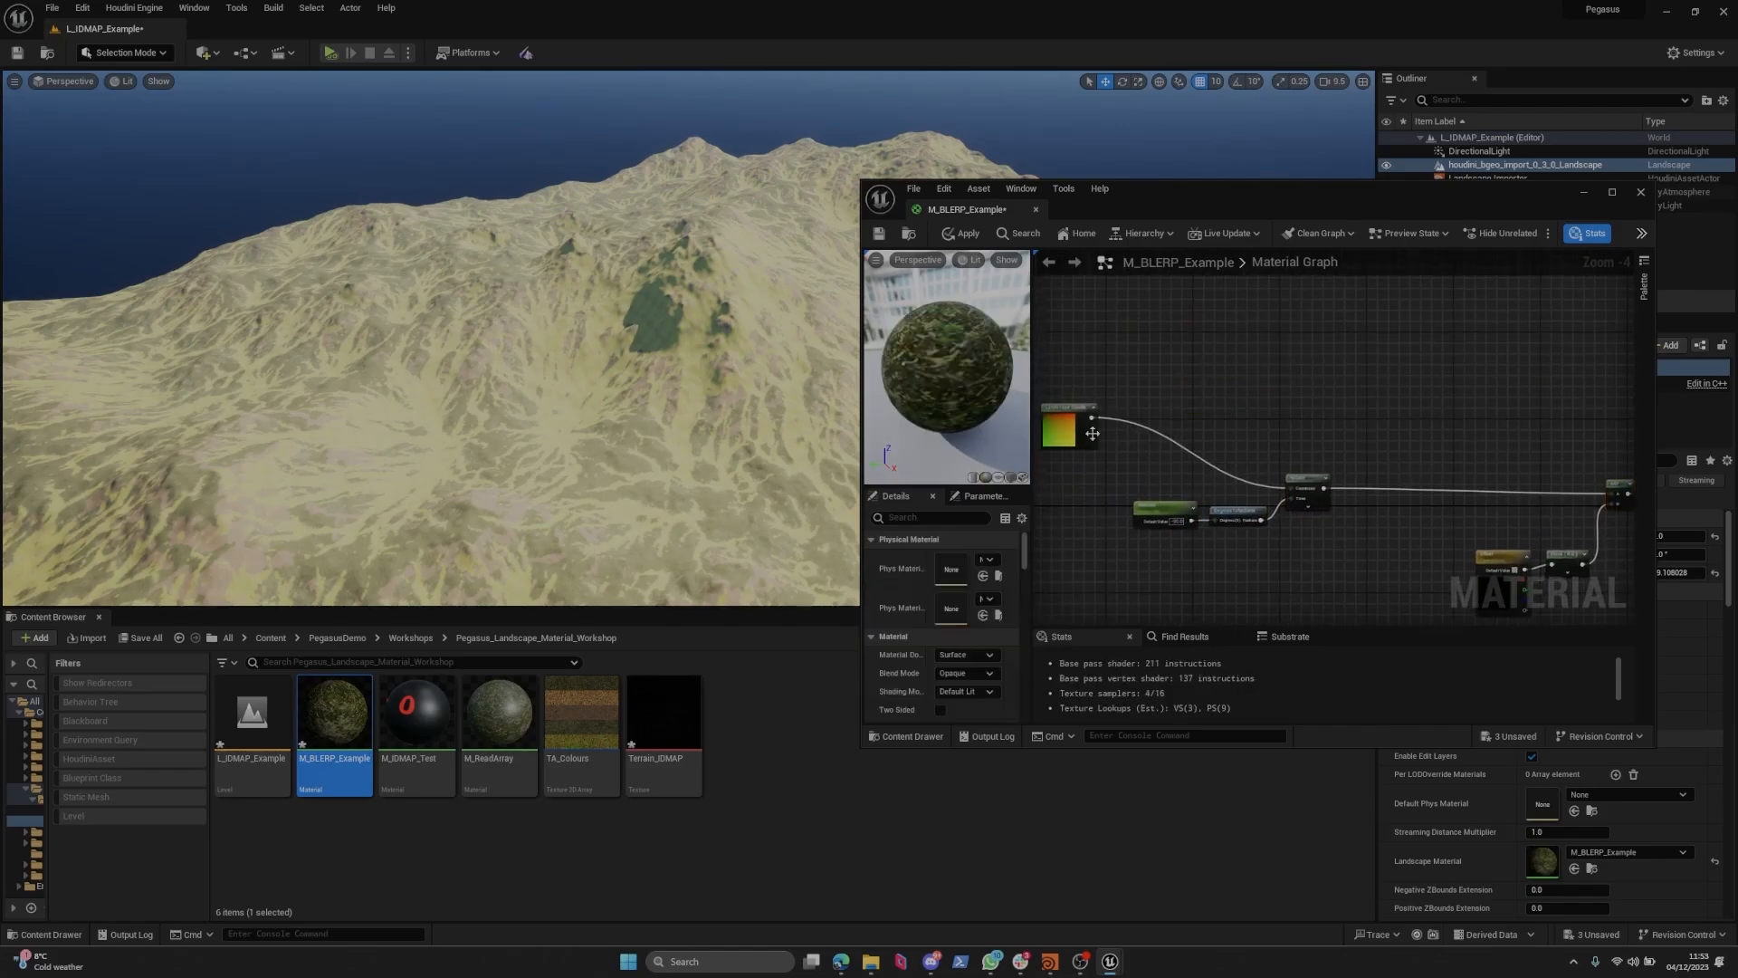
# Reposition the Landscape Coords node beside the rotator branch and apply the material to the terrain.
pyautogui.moveTo(1088, 426); pyautogui.dragTo(1119, 481)
pyautogui.moveTo(1160, 462); pyautogui.dragTo(1154, 348, button='right')
pyautogui.moveTo(1074, 316); pyautogui.dragTo(1387, 443)
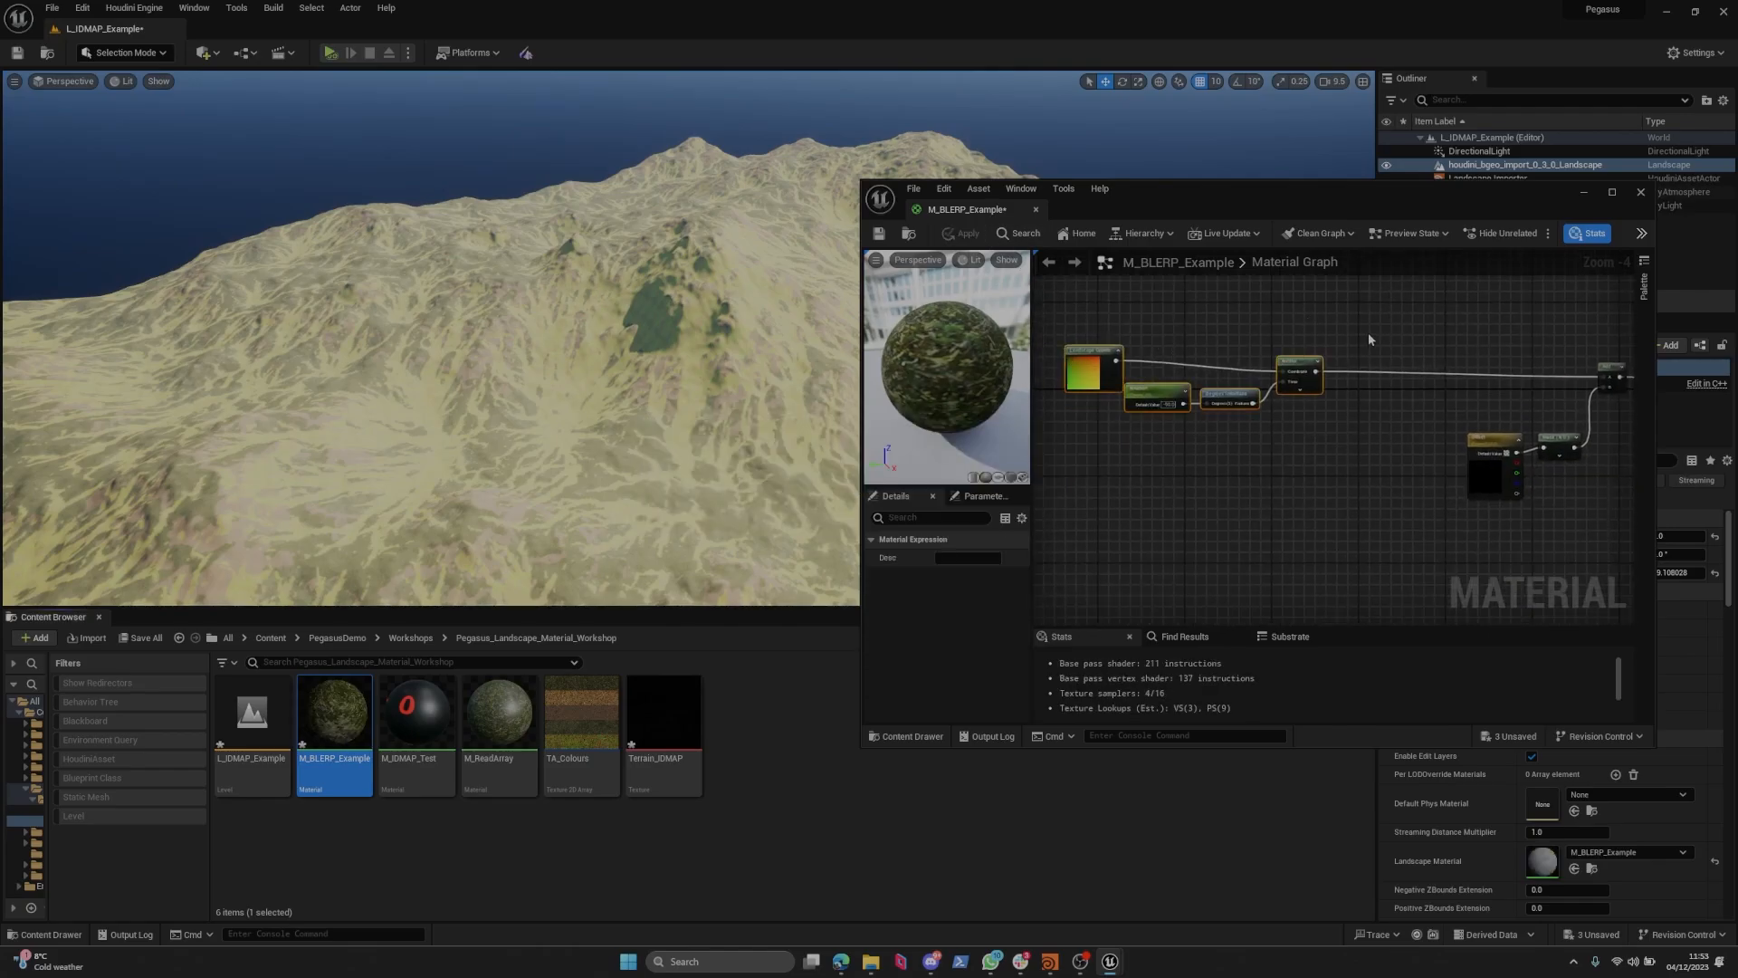
pyautogui.press('w')
pyautogui.moveTo(579, 362); pyautogui.dragTo(552, 407, button='right')
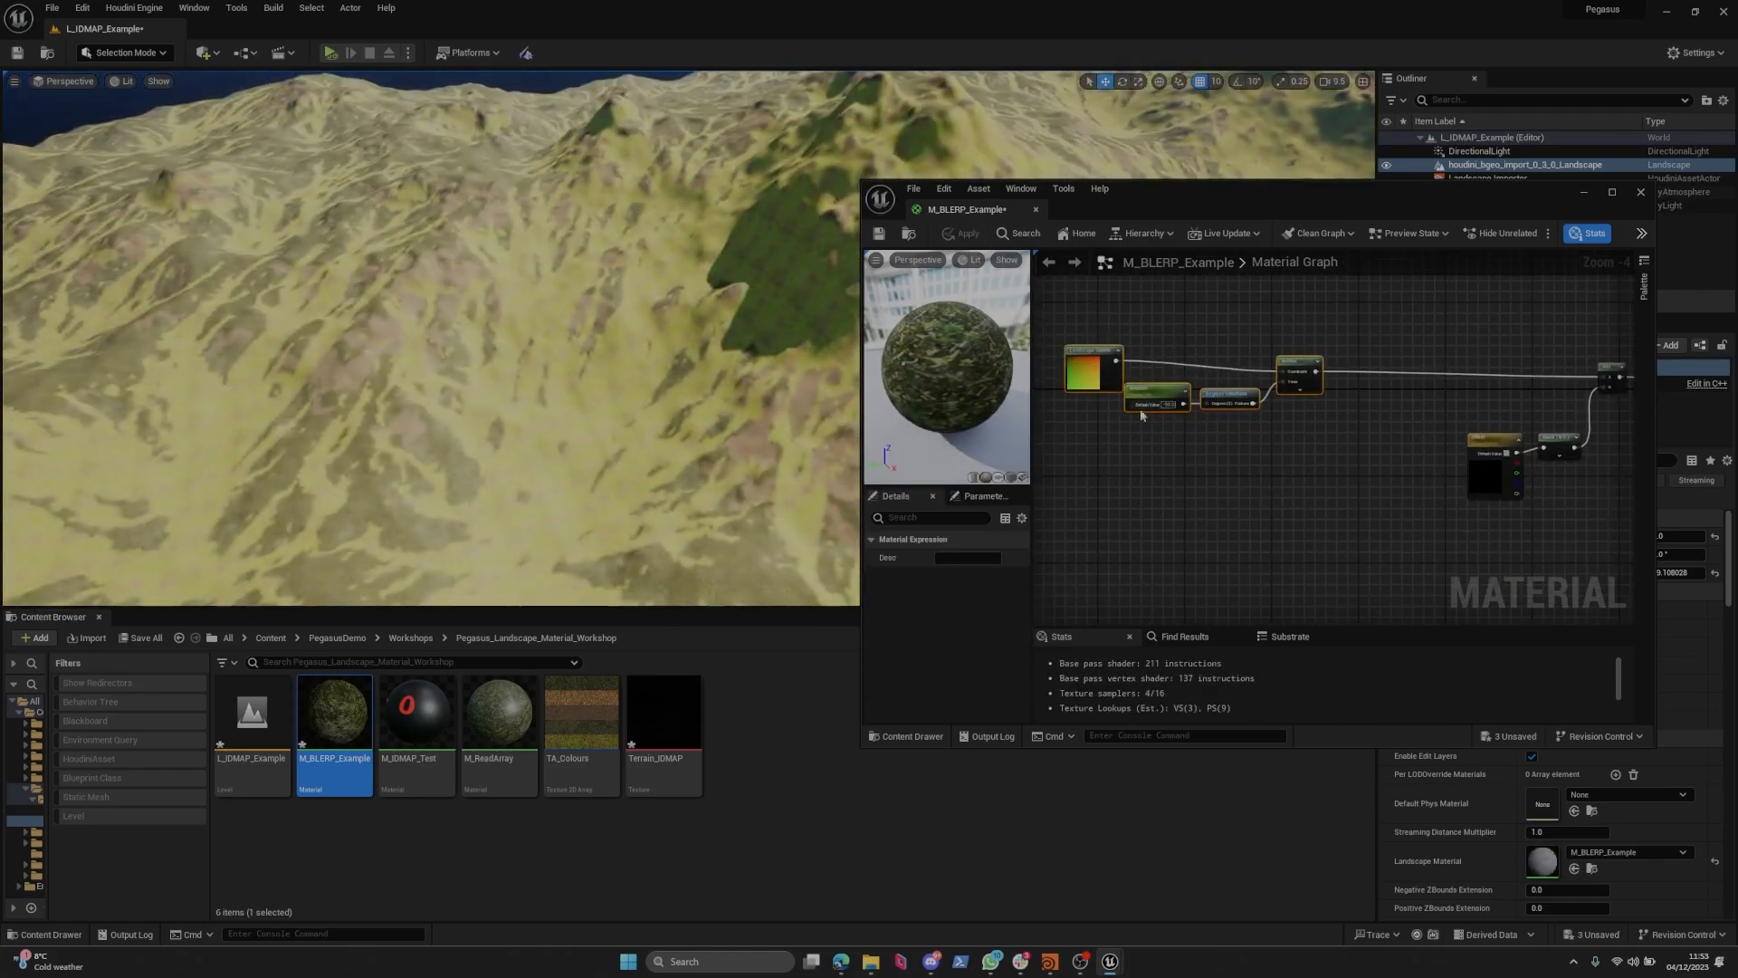
# Align the Landscape Coords node level with the Rotator's Coordinate input.
pyautogui.moveTo(1159, 413); pyautogui.dragTo(1205, 427, button='right')
pyautogui.click(1205, 428)
pyautogui.scroll(1, 1207, 399)
pyautogui.moveTo(1182, 405); pyautogui.dragTo(1153, 412)
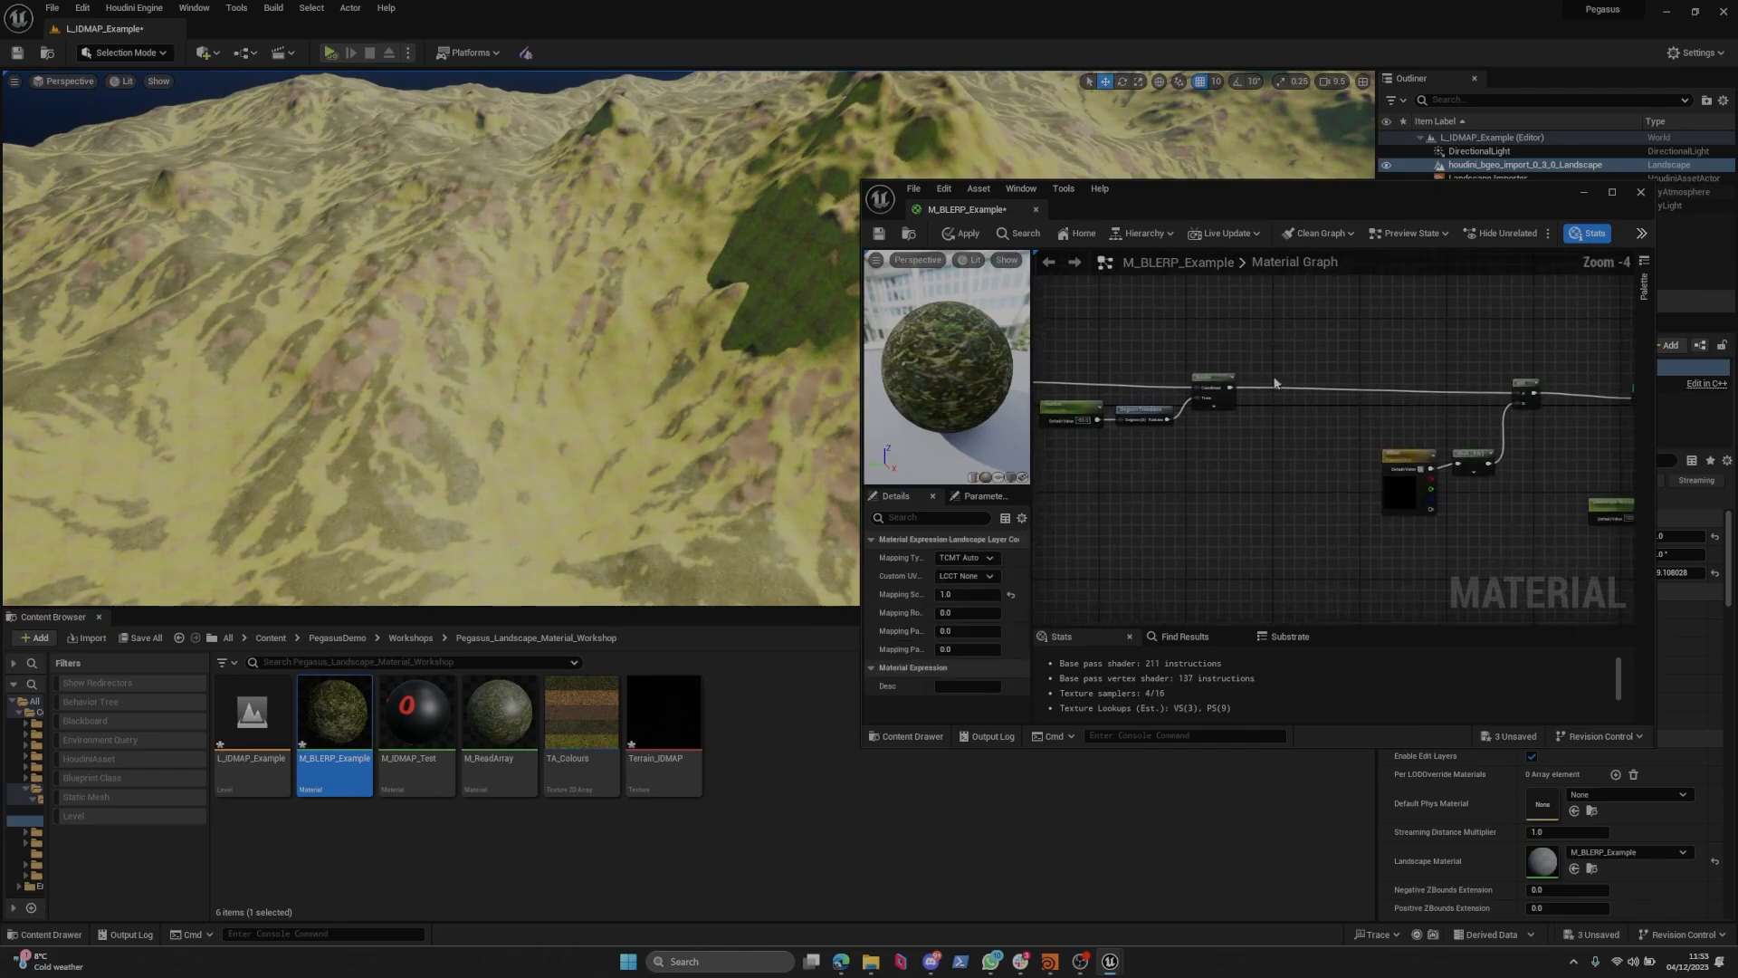
pyautogui.moveTo(1569, 390); pyautogui.dragTo(1134, 386, button='right')
pyautogui.scroll(-3, 1077, 395)
pyautogui.moveTo(1077, 396); pyautogui.dragTo(1309, 366)
pyautogui.scroll(4, 1308, 366)
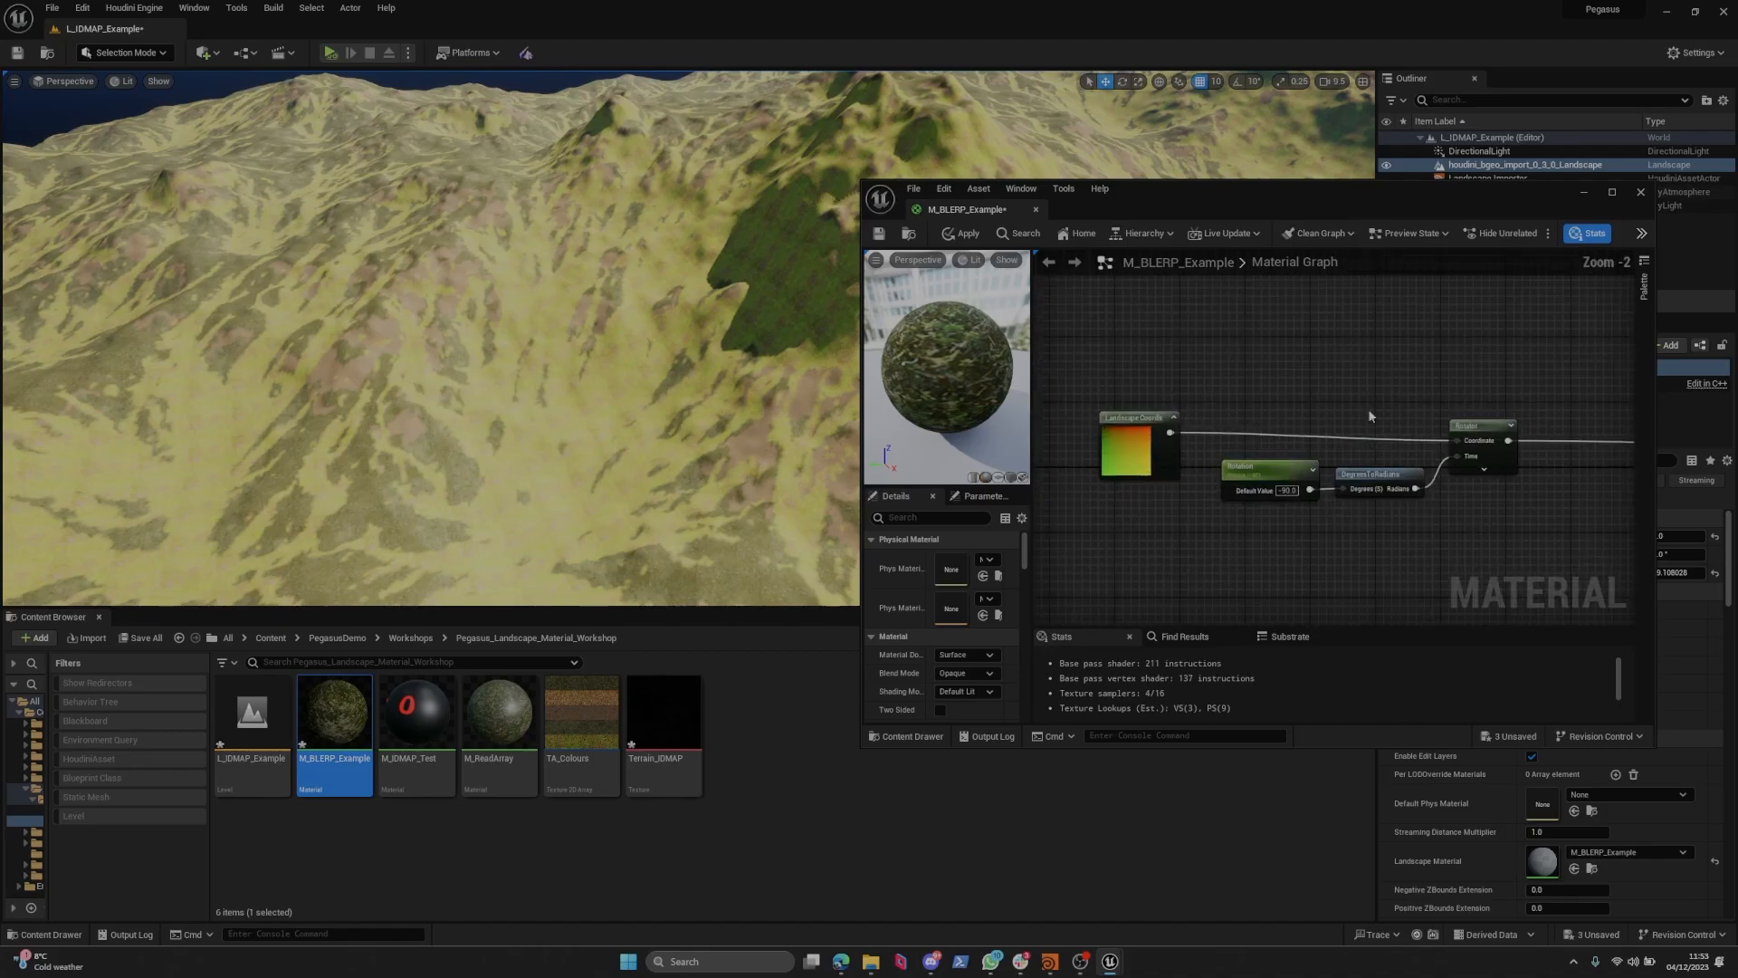
pyautogui.moveTo(1172, 435); pyautogui.dragTo(1179, 443)
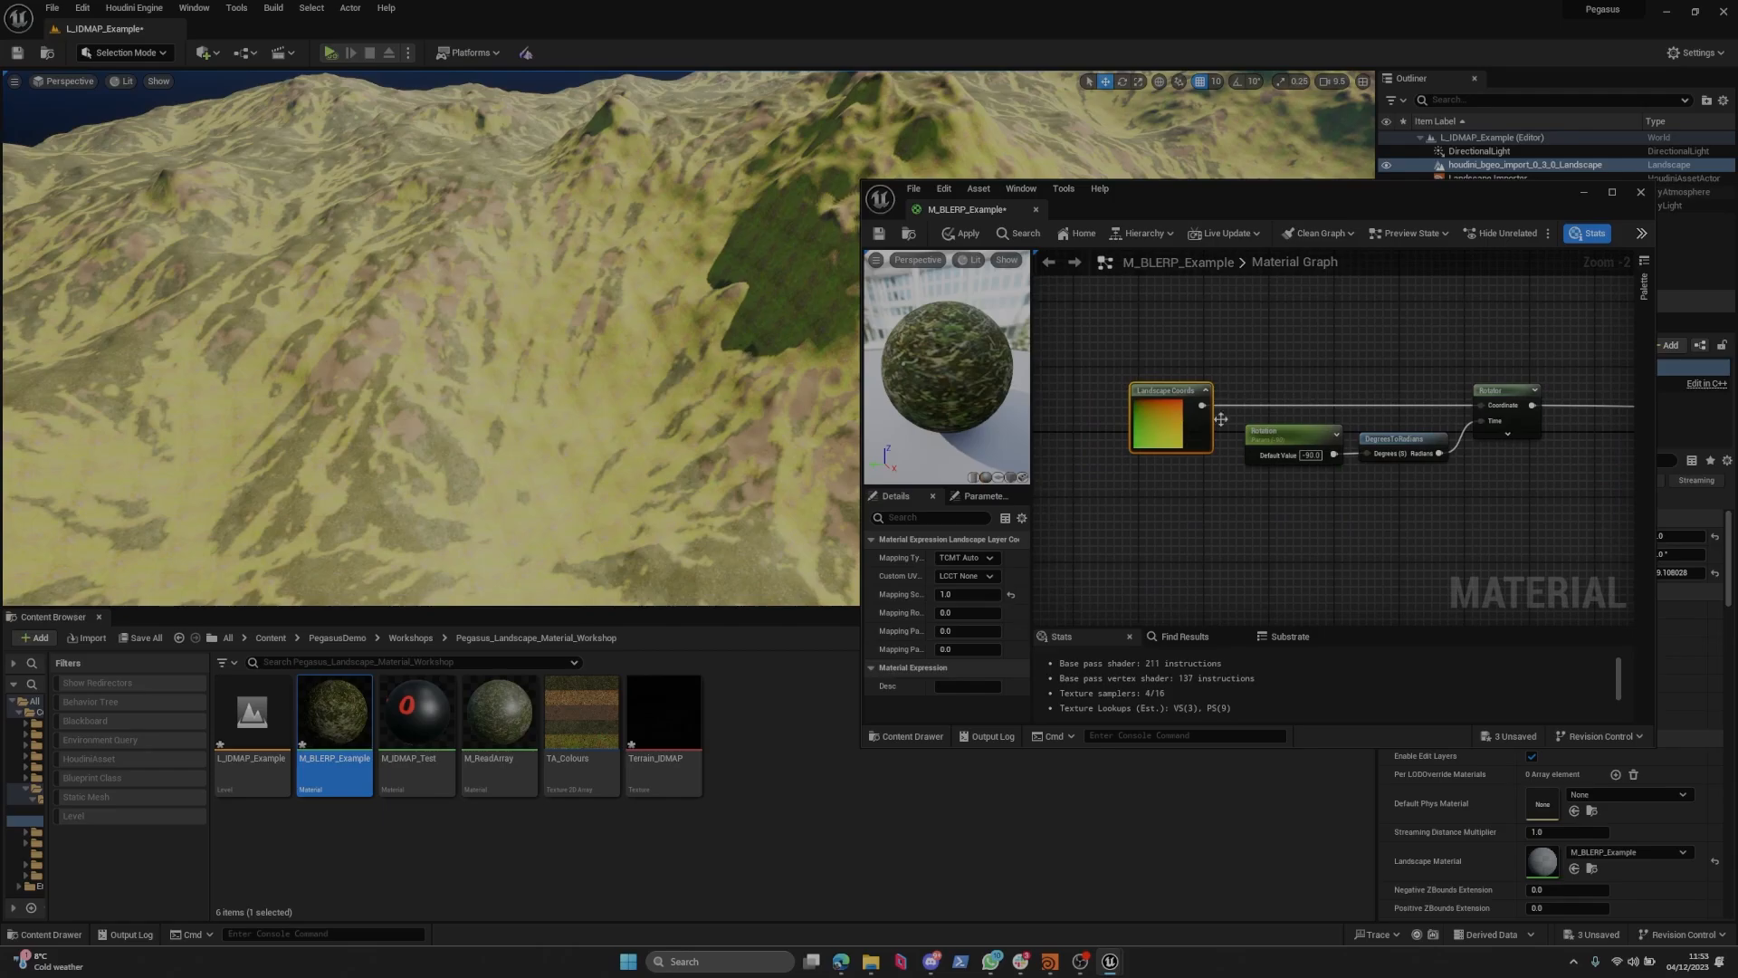
# Move the Landscape Coords and rotator nodes closer to the Add node and apply the material.
pyautogui.scroll(-3, 1201, 407)
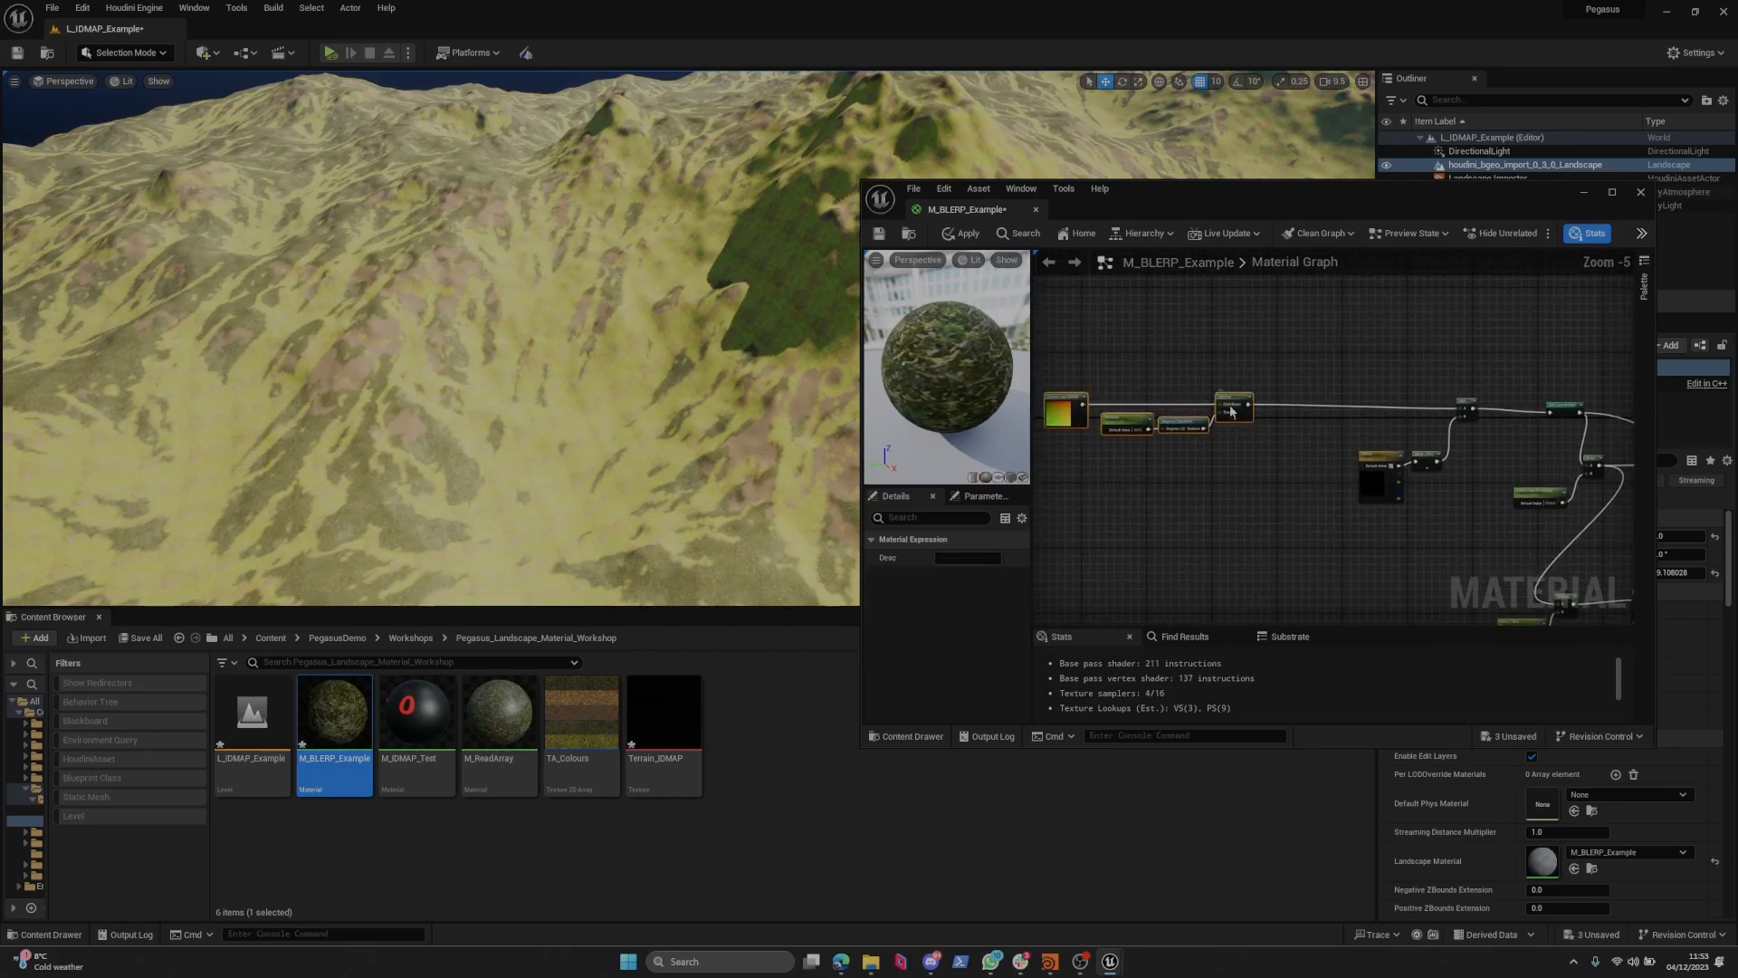
pyautogui.click(1255, 355)
pyautogui.scroll(-3, 1265, 357)
pyautogui.moveTo(1321, 356); pyautogui.dragTo(1184, 324, button='right')
pyautogui.moveTo(1408, 360); pyautogui.dragTo(1475, 366, button='right')
pyautogui.scroll(-1, 1312, 361)
pyautogui.click(962, 233)
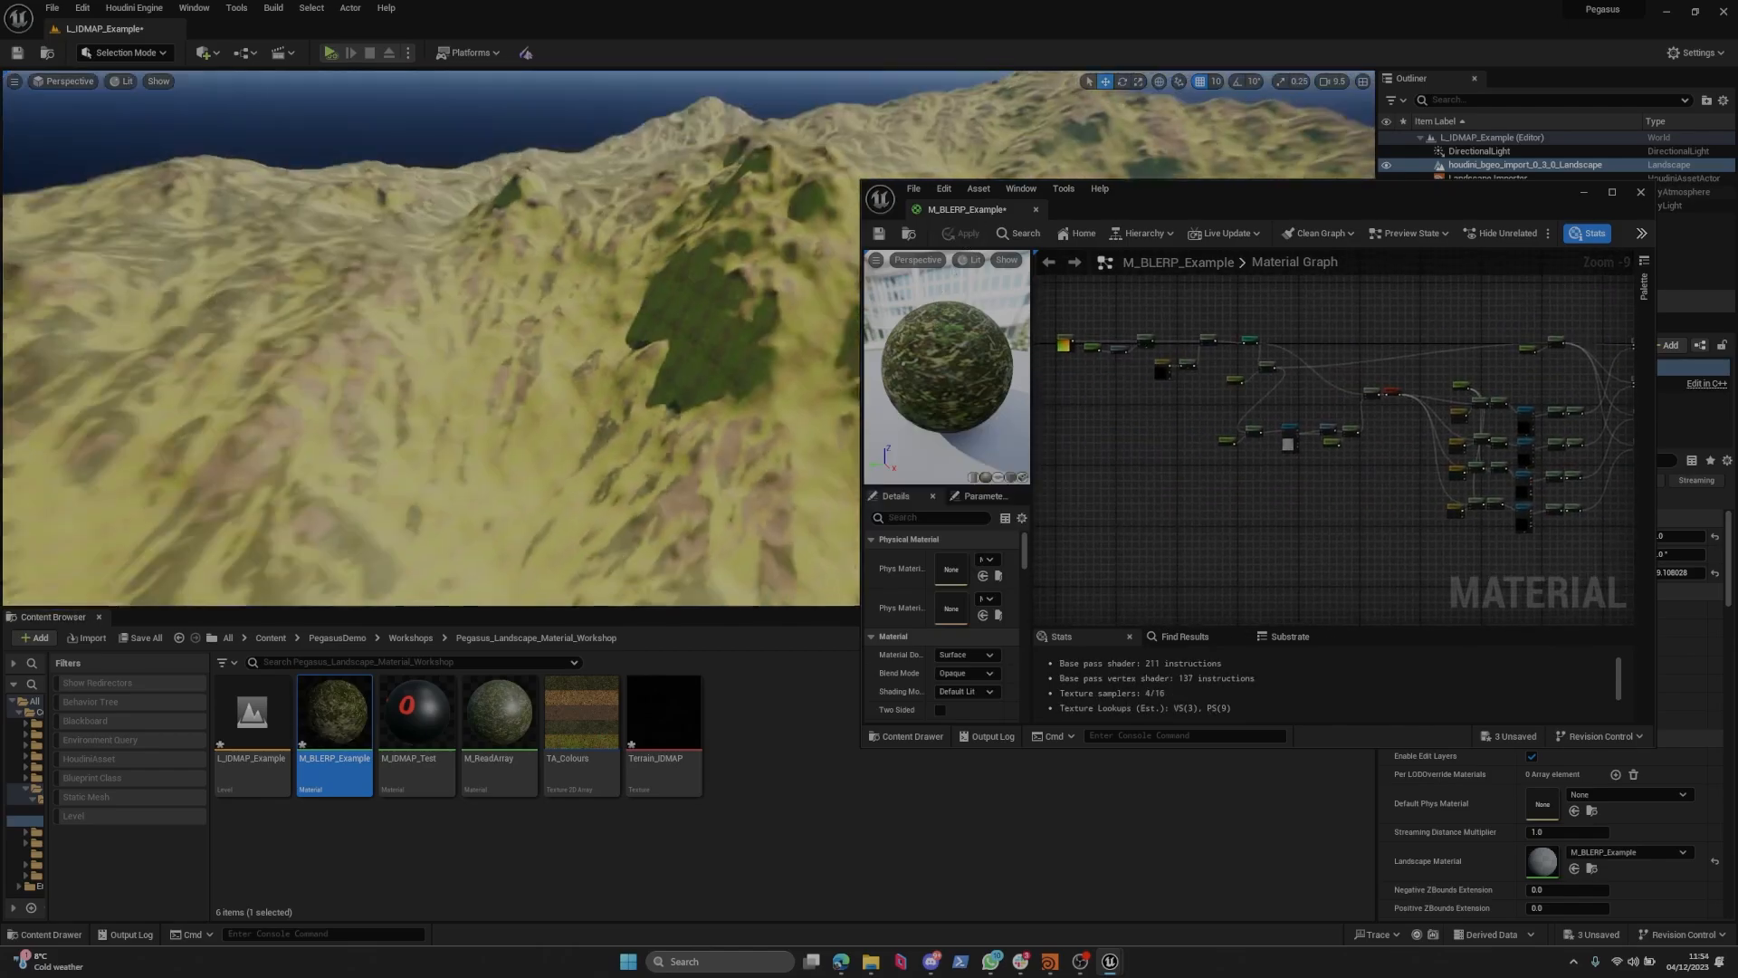
# Minimise the material editor and examine the applied material across the landscape from different distances and angles.
pyautogui.scroll(1, 452, 362)
pyautogui.press('s')
pyautogui.moveTo(453, 362)
pyautogui.mouseDown(button='right')
pyautogui.moveTo(466, 471)
pyautogui.moveTo(473, 349)
pyautogui.mouseUp(button='right')
pyautogui.press('w')
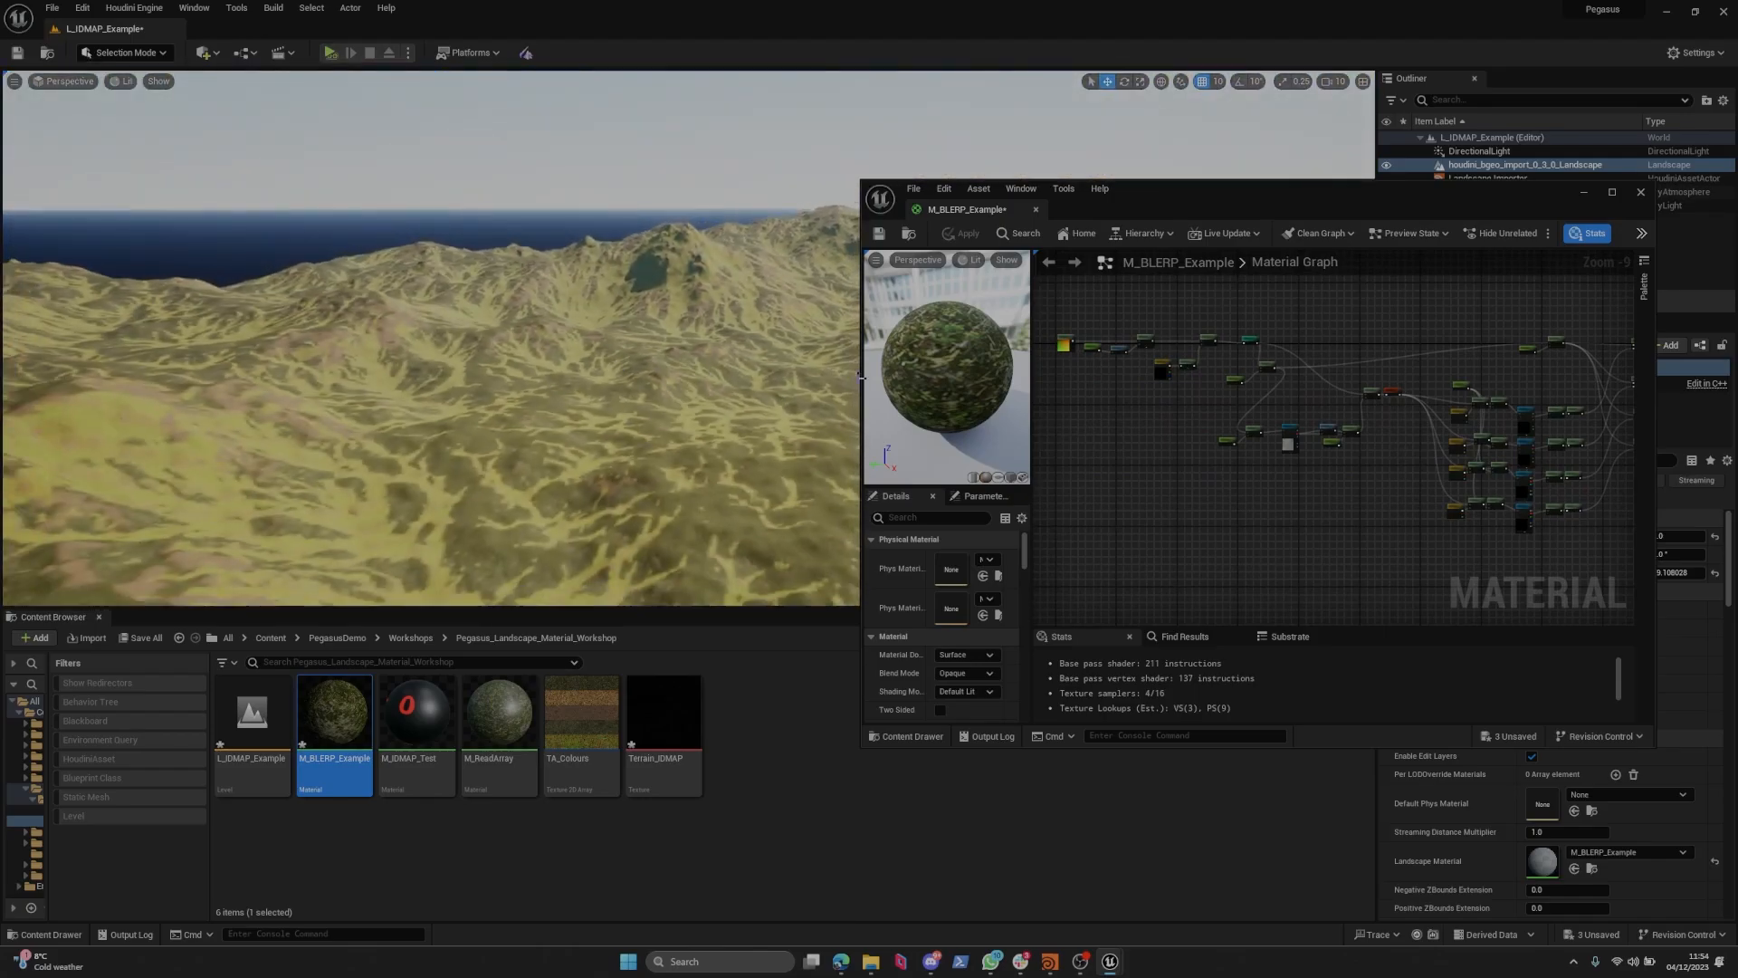
pyautogui.click(1585, 195)
pyautogui.moveTo(814, 362); pyautogui.dragTo(606, 340, button='right')
pyautogui.press('w')
pyautogui.scroll(-3, 815, 349)
pyautogui.scroll(1, 815, 335)
pyautogui.scroll(-7, 661, 335)
pyautogui.moveTo(688, 282); pyautogui.dragTo(632, 281, button='right')
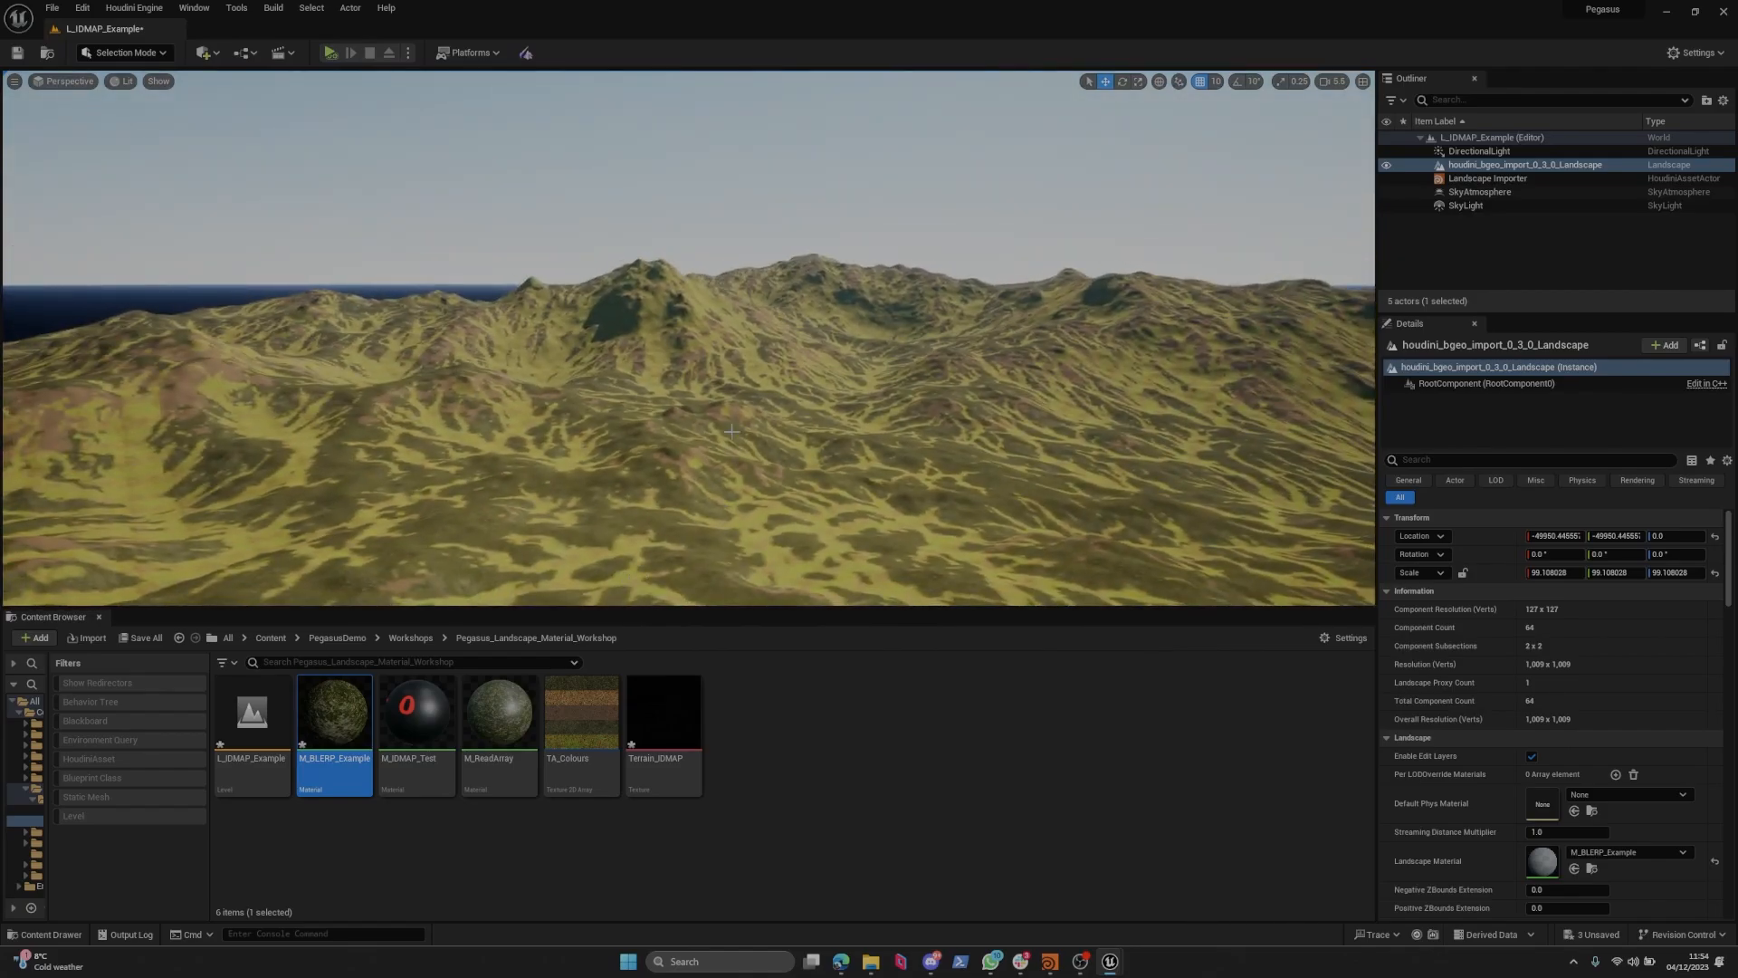
# Reopen the M_BLERP_Example material and move its output node farther away from the final blend node.
pyautogui.doubleClick(334, 712)
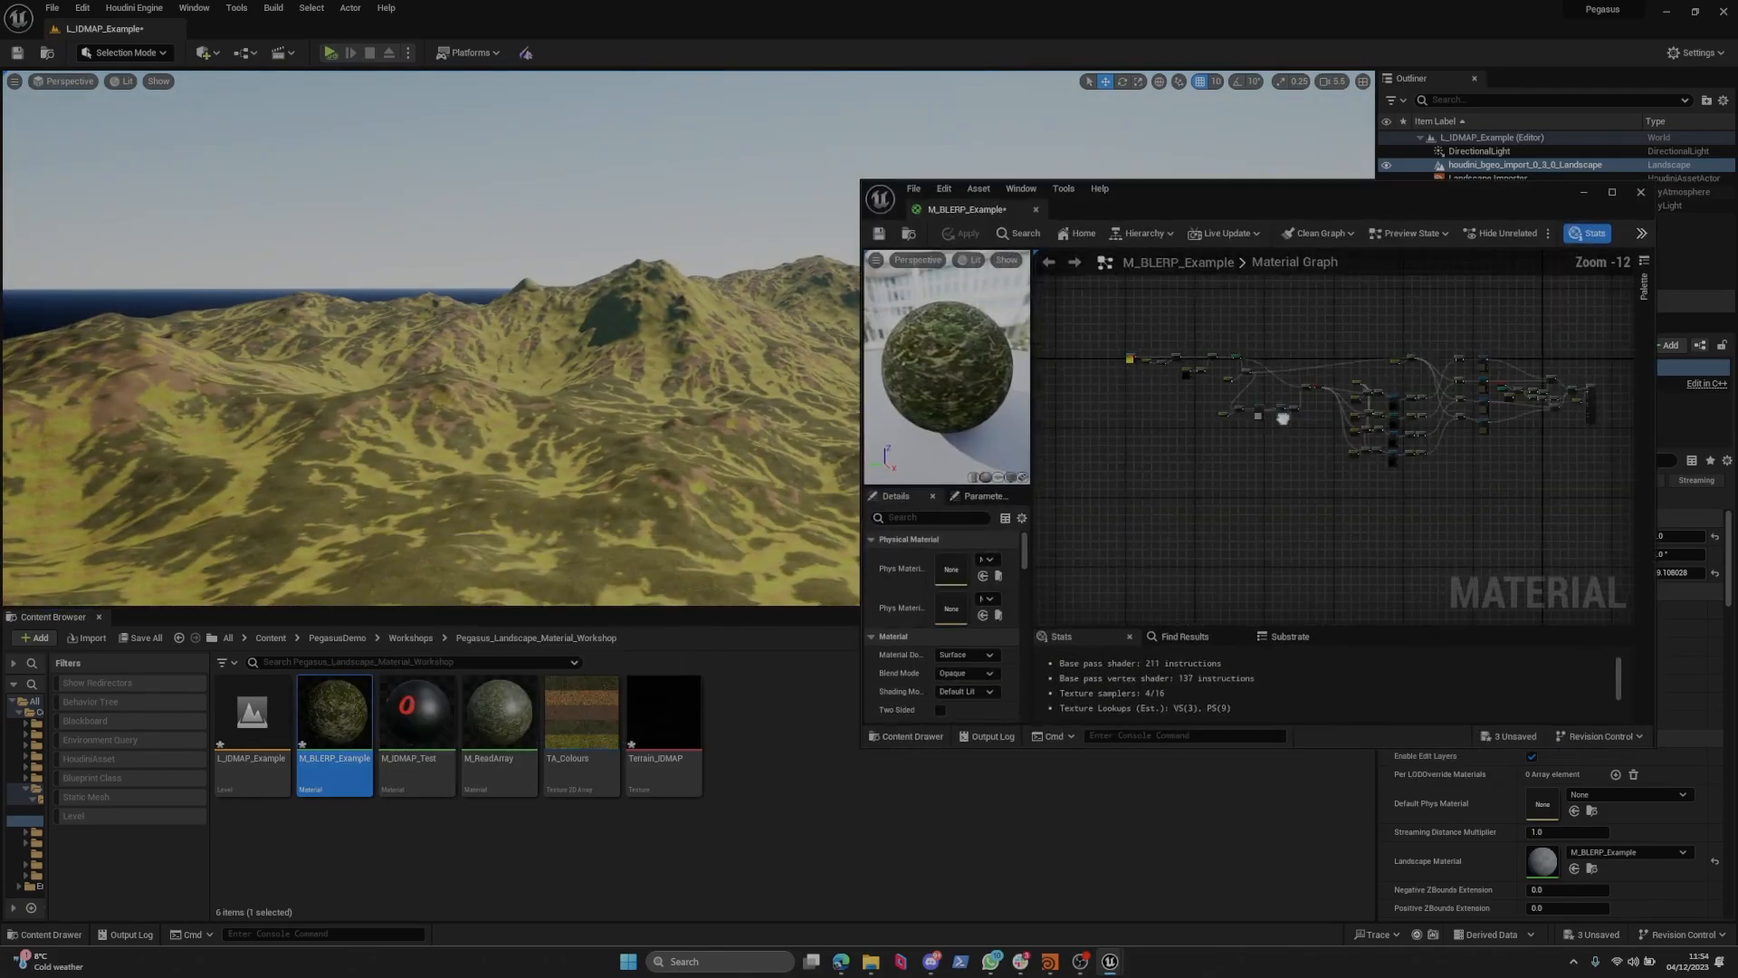
pyautogui.scroll(4, 1283, 418)
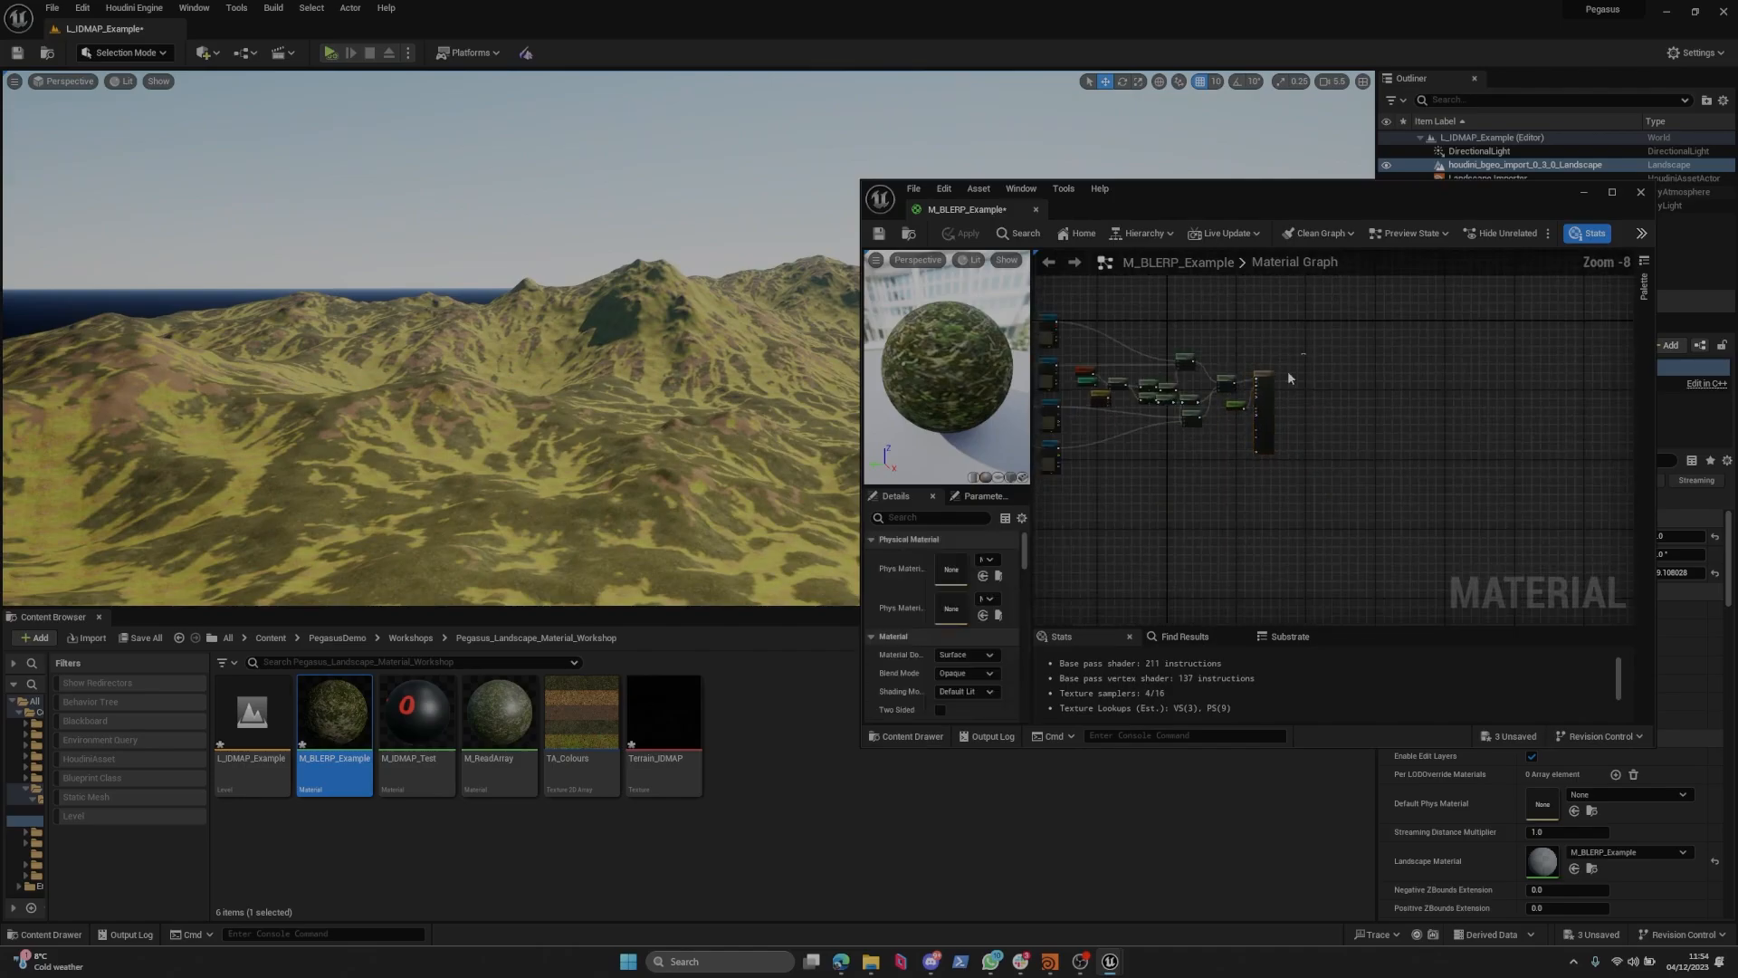
pyautogui.moveTo(1314, 397); pyautogui.dragTo(1469, 388)
pyautogui.scroll(3, 1267, 421)
pyautogui.moveTo(1385, 395); pyautogui.dragTo(1300, 407, button='right')
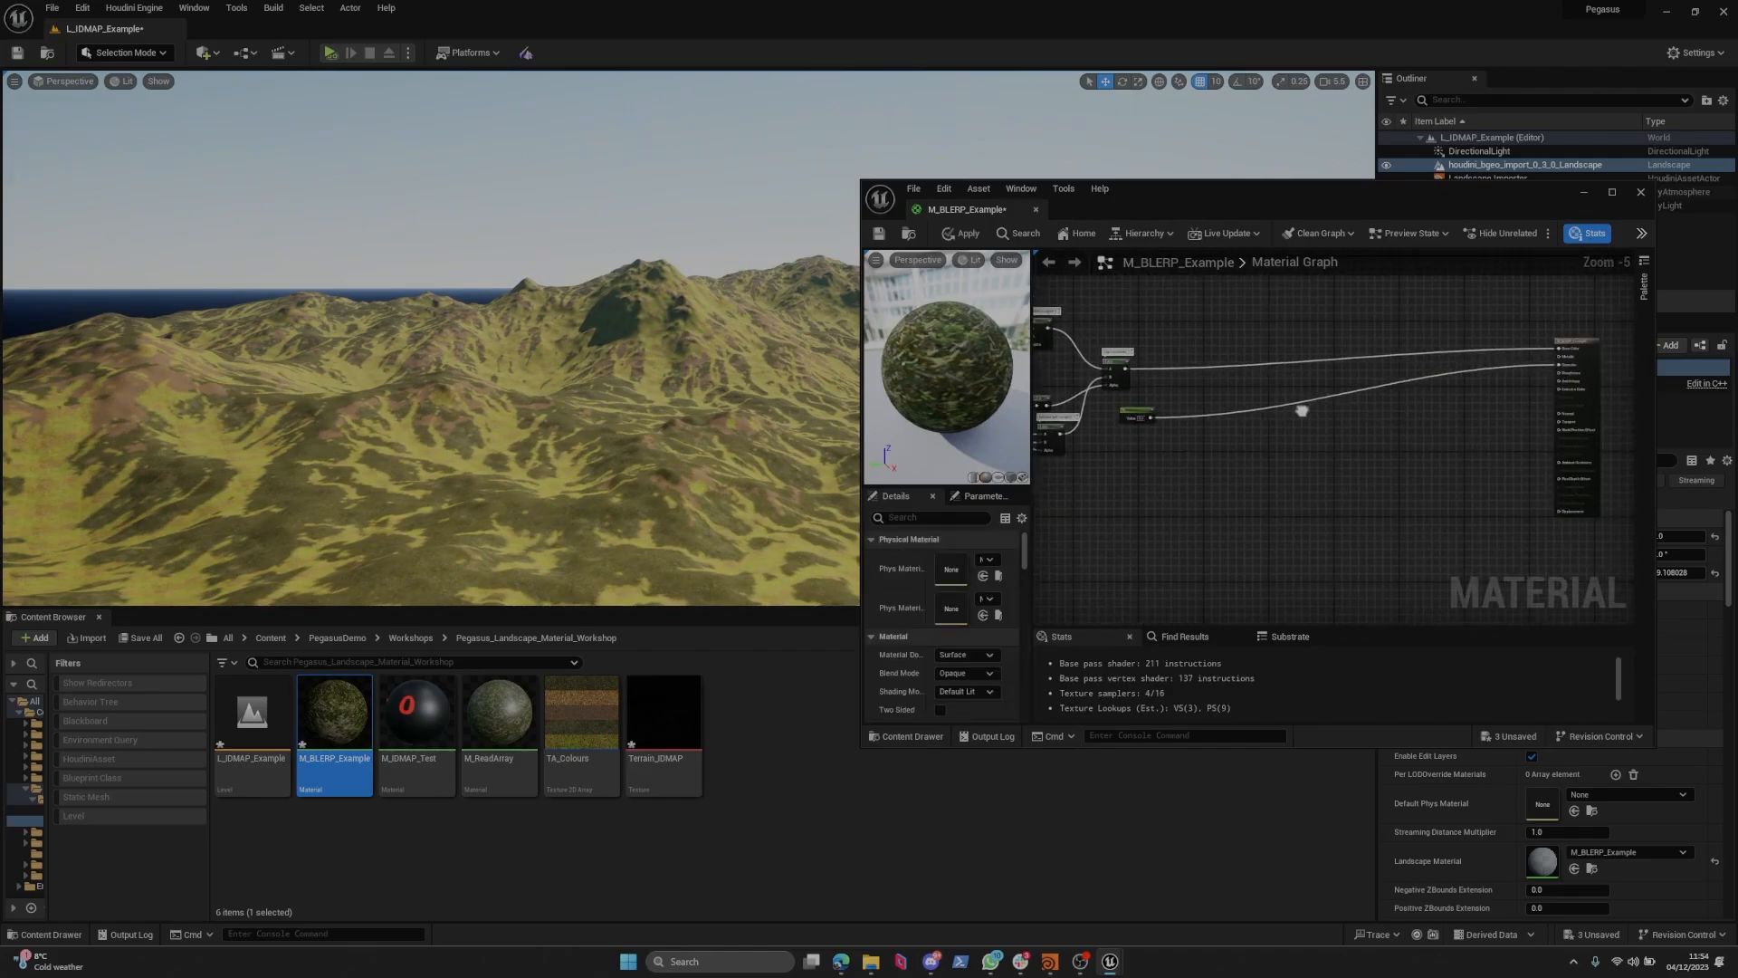
# Move the specular constant closer to the material output and create a Curve Atlas asset named CA_Grading in the workshop folder.
pyautogui.moveTo(1134, 411); pyautogui.dragTo(1520, 393)
pyautogui.rightClick(819, 742)
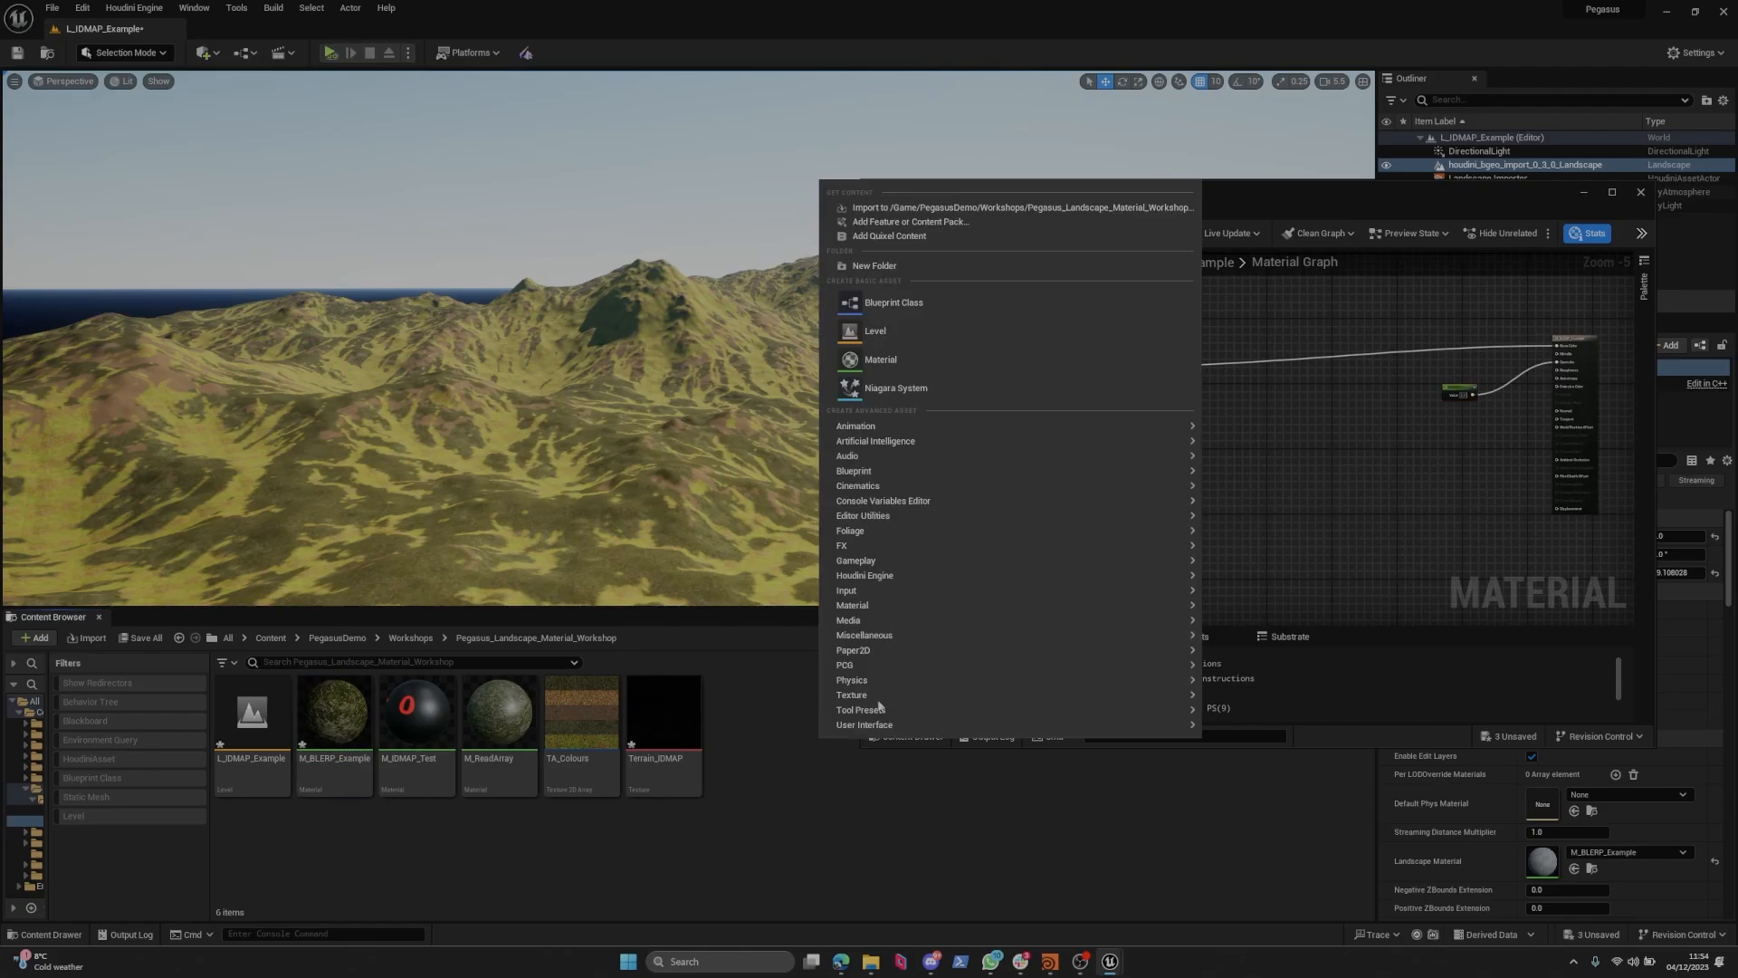
pyautogui.moveTo(928, 634)
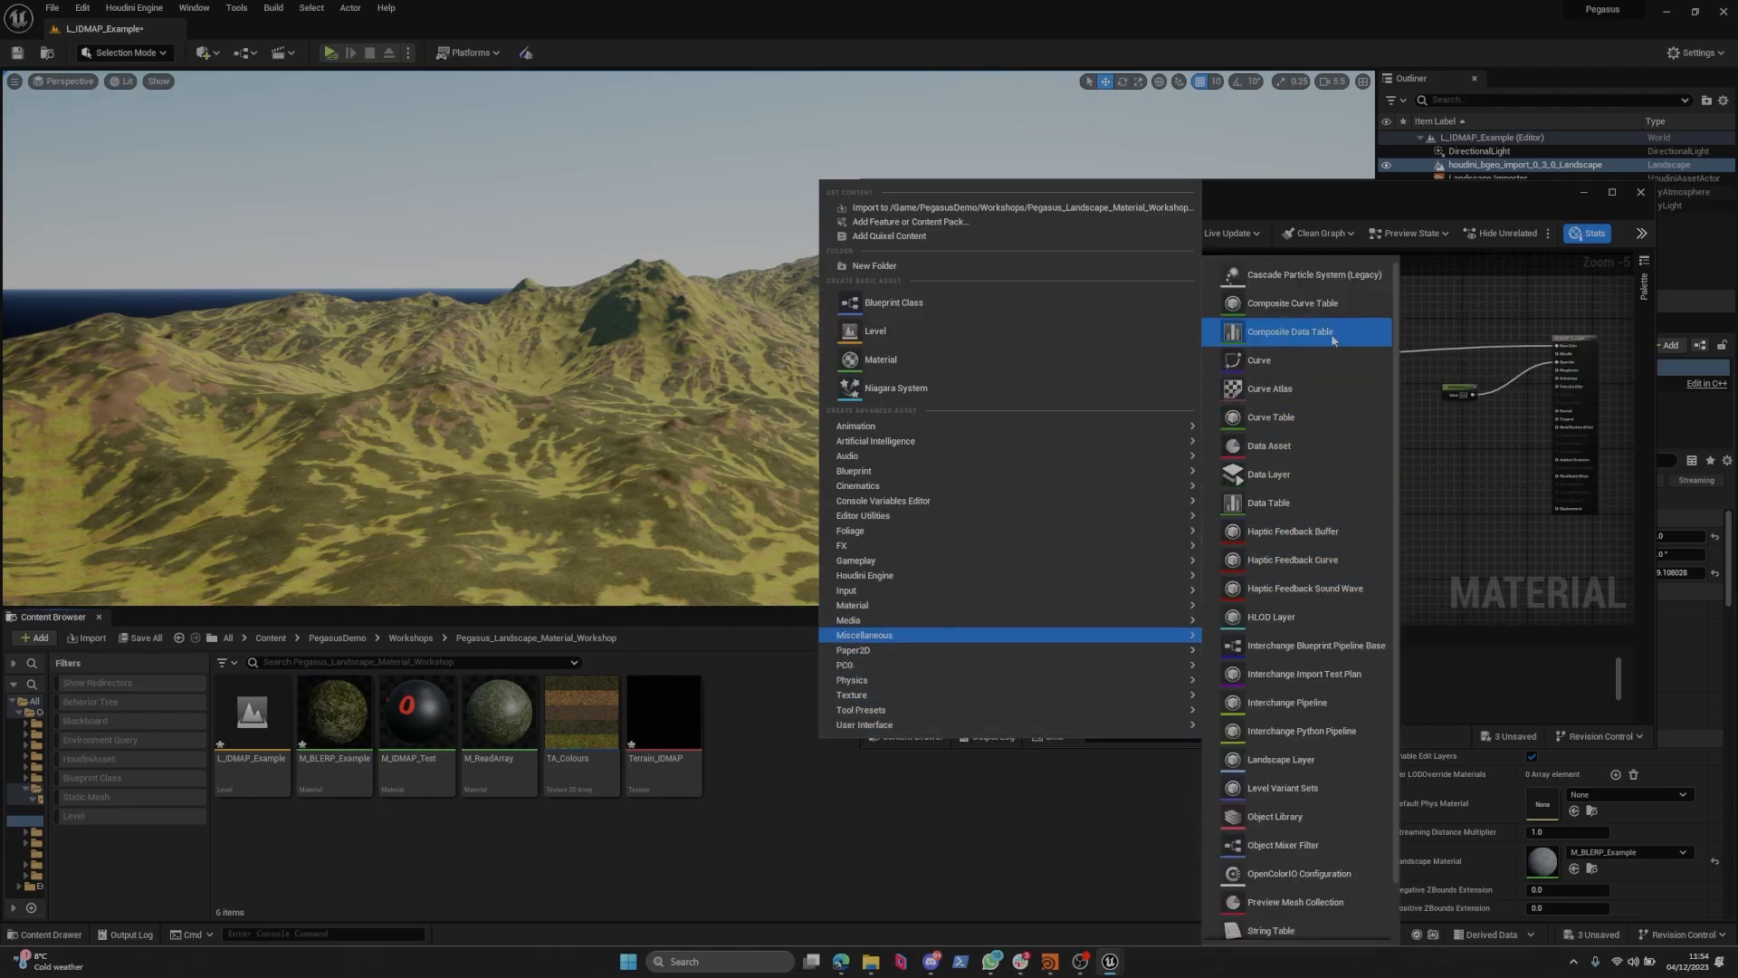
pyautogui.click(1327, 396)
pyautogui.write('CA')
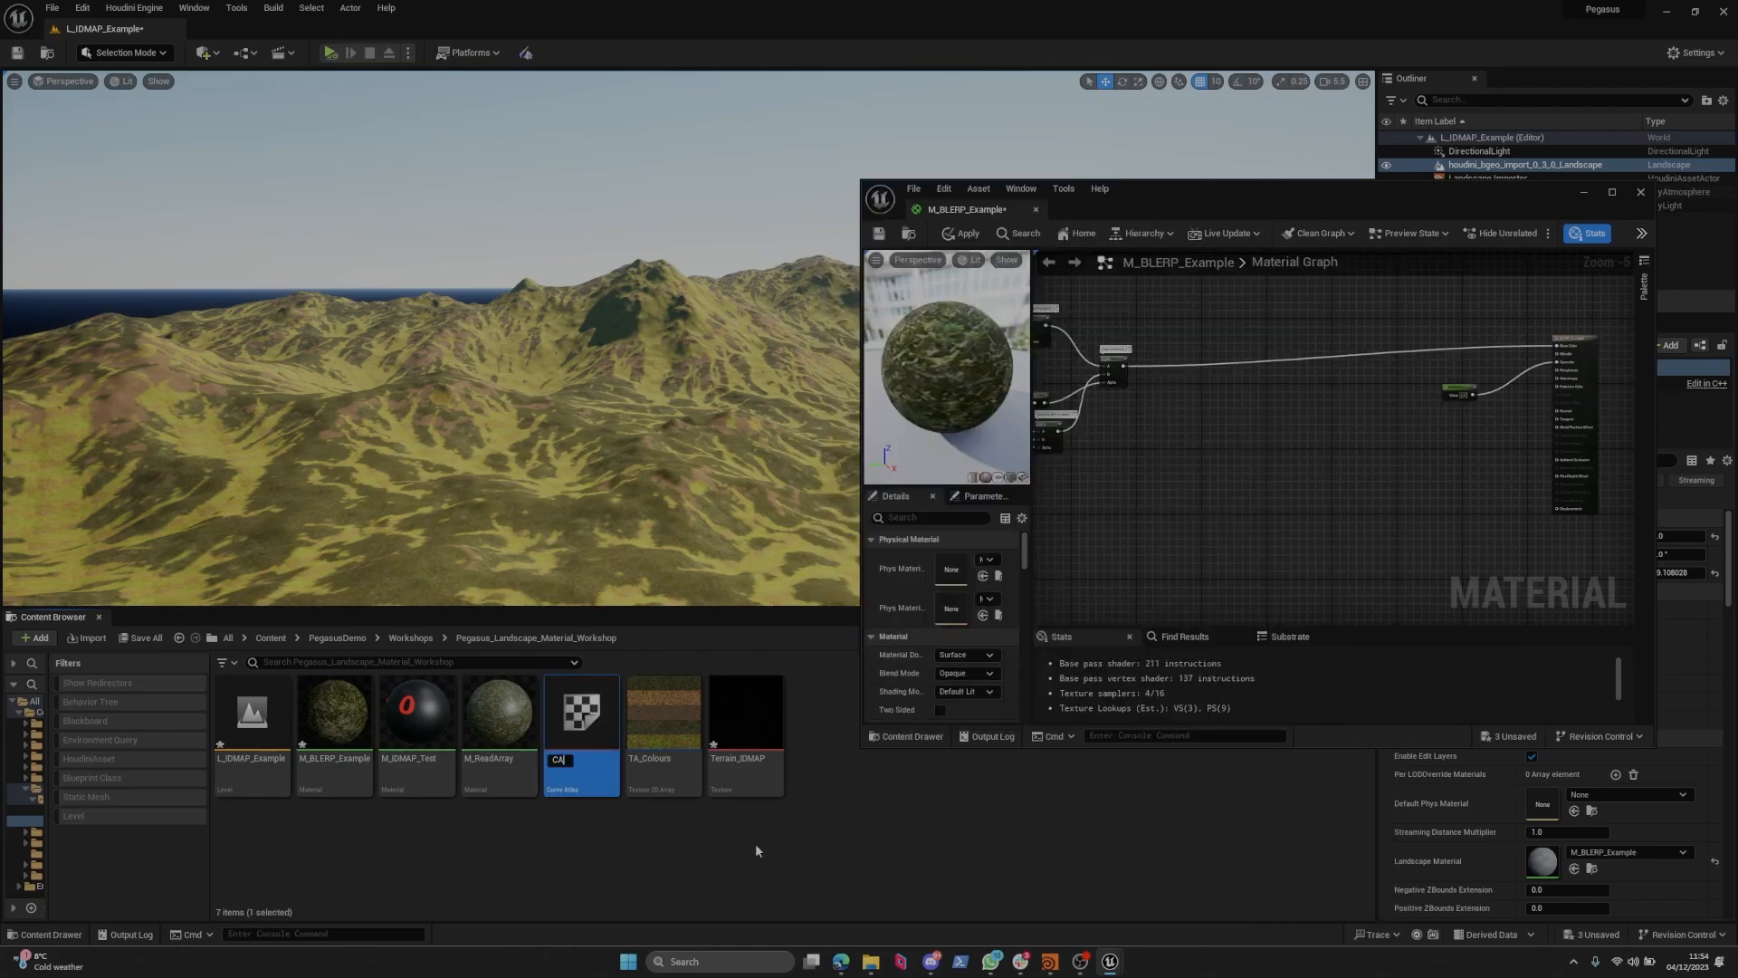
pyautogui.write('_Grading')
pyautogui.press('Return')
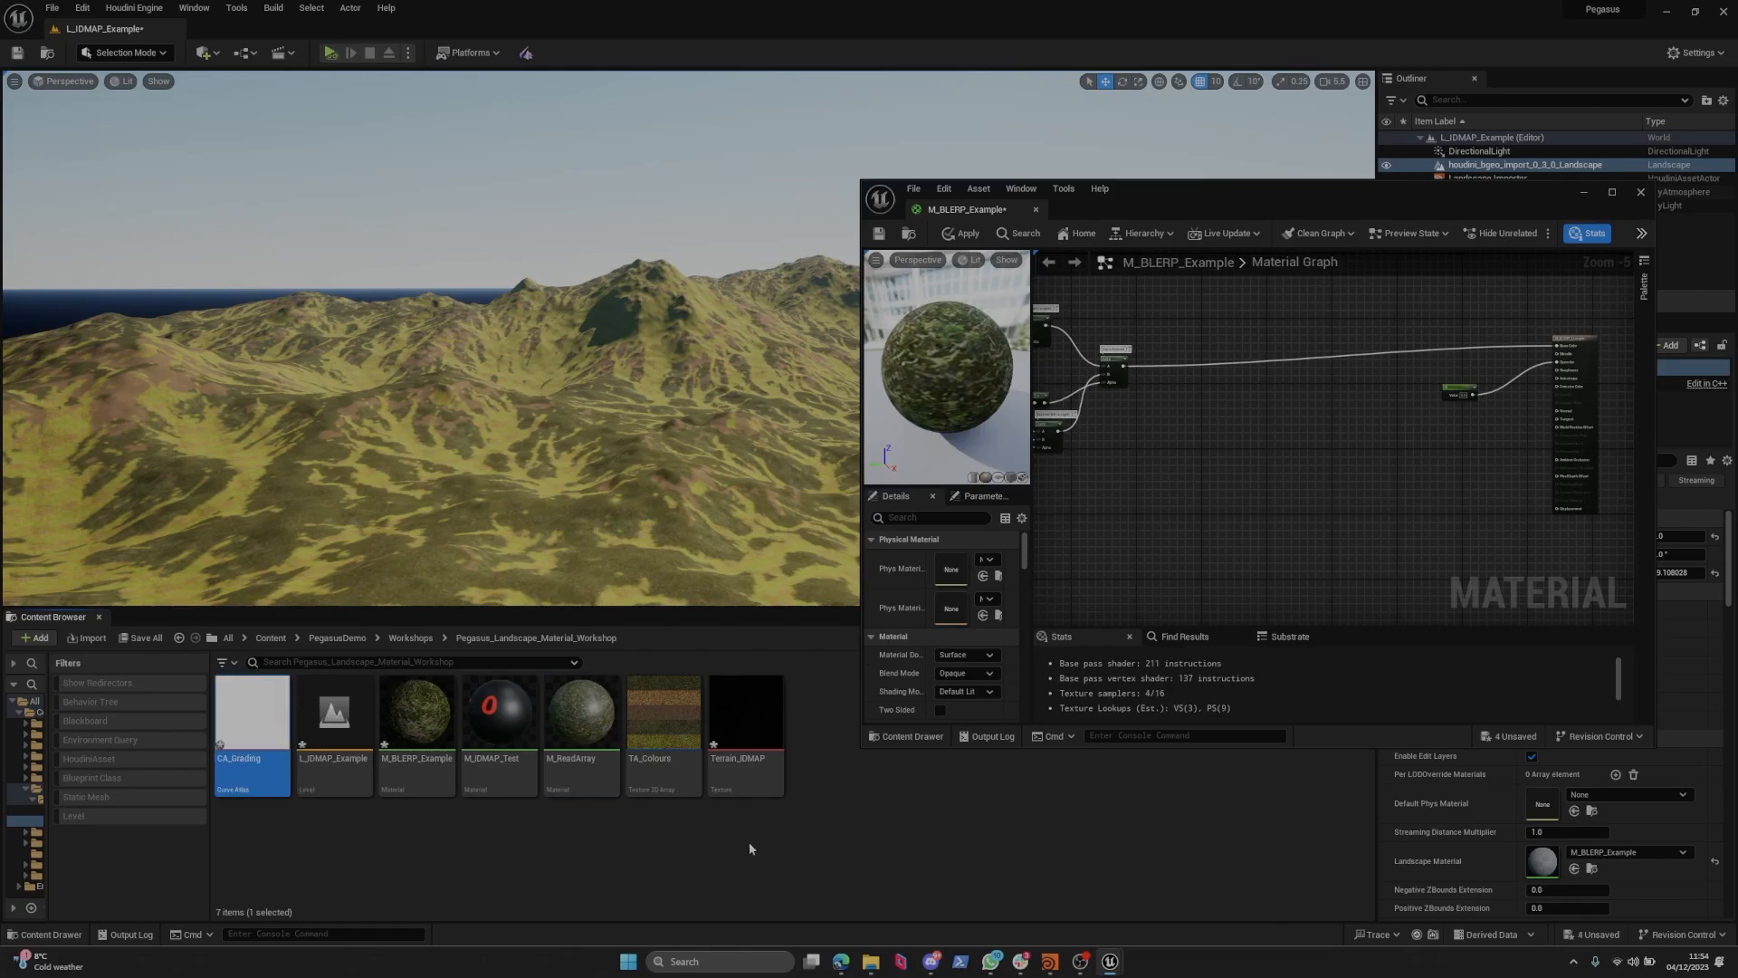
# Add CA_Grading to the material graph as a Texture Sample, place it below the final blend's output and widen the details area.
pyautogui.scroll(-2, 1454, 411)
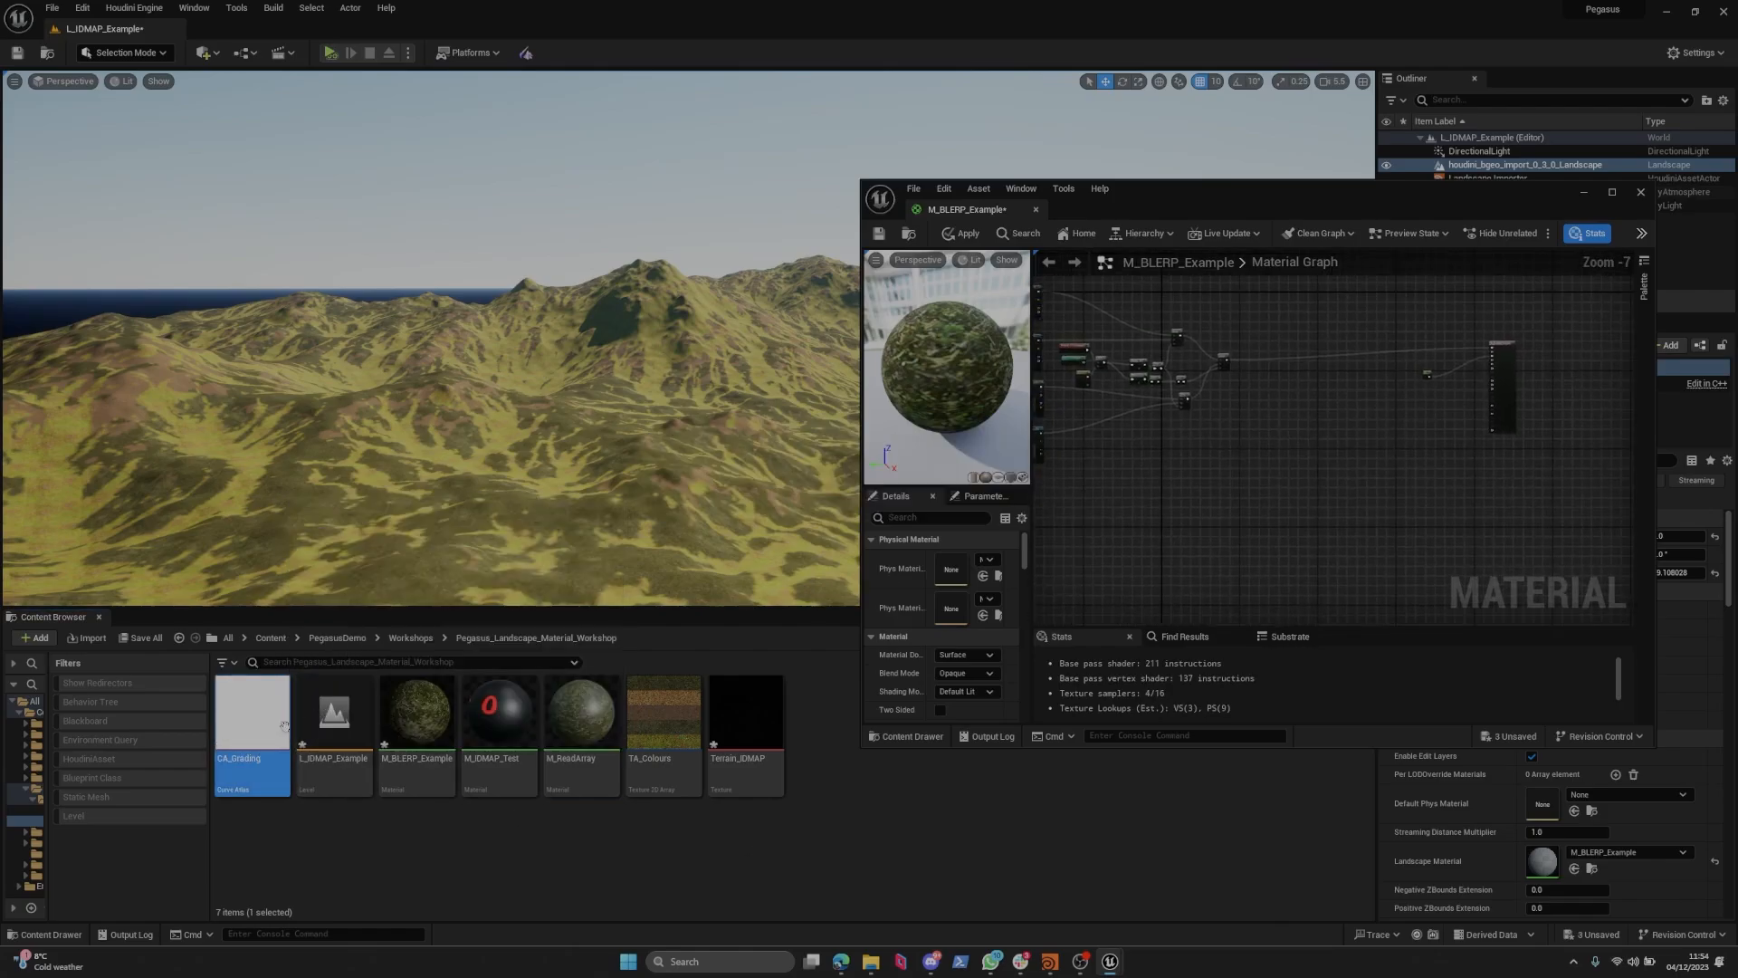
pyautogui.moveTo(1305, 411); pyautogui.dragTo(1311, 413)
pyautogui.scroll(6, 1313, 417)
pyautogui.moveTo(1369, 443); pyautogui.dragTo(1244, 452, button='right')
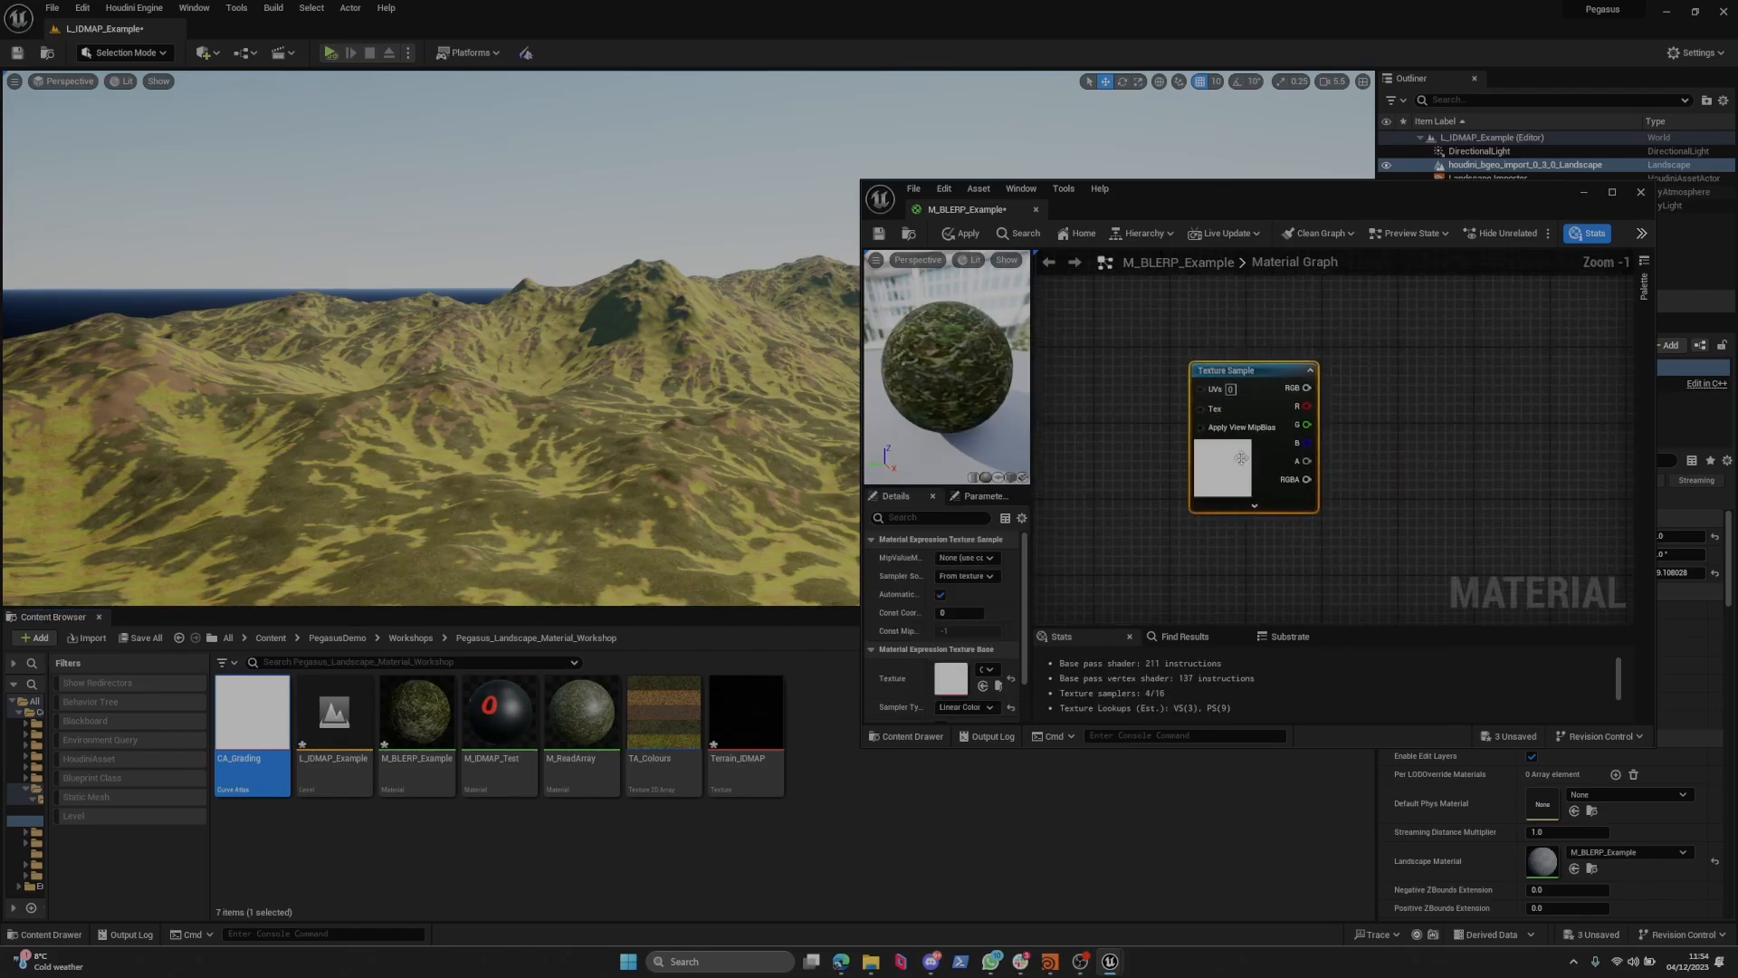
pyautogui.scroll(-3, 1241, 433)
pyautogui.moveTo(1354, 407); pyautogui.dragTo(1568, 456, button='right')
pyautogui.moveTo(1407, 498); pyautogui.dragTo(1381, 536)
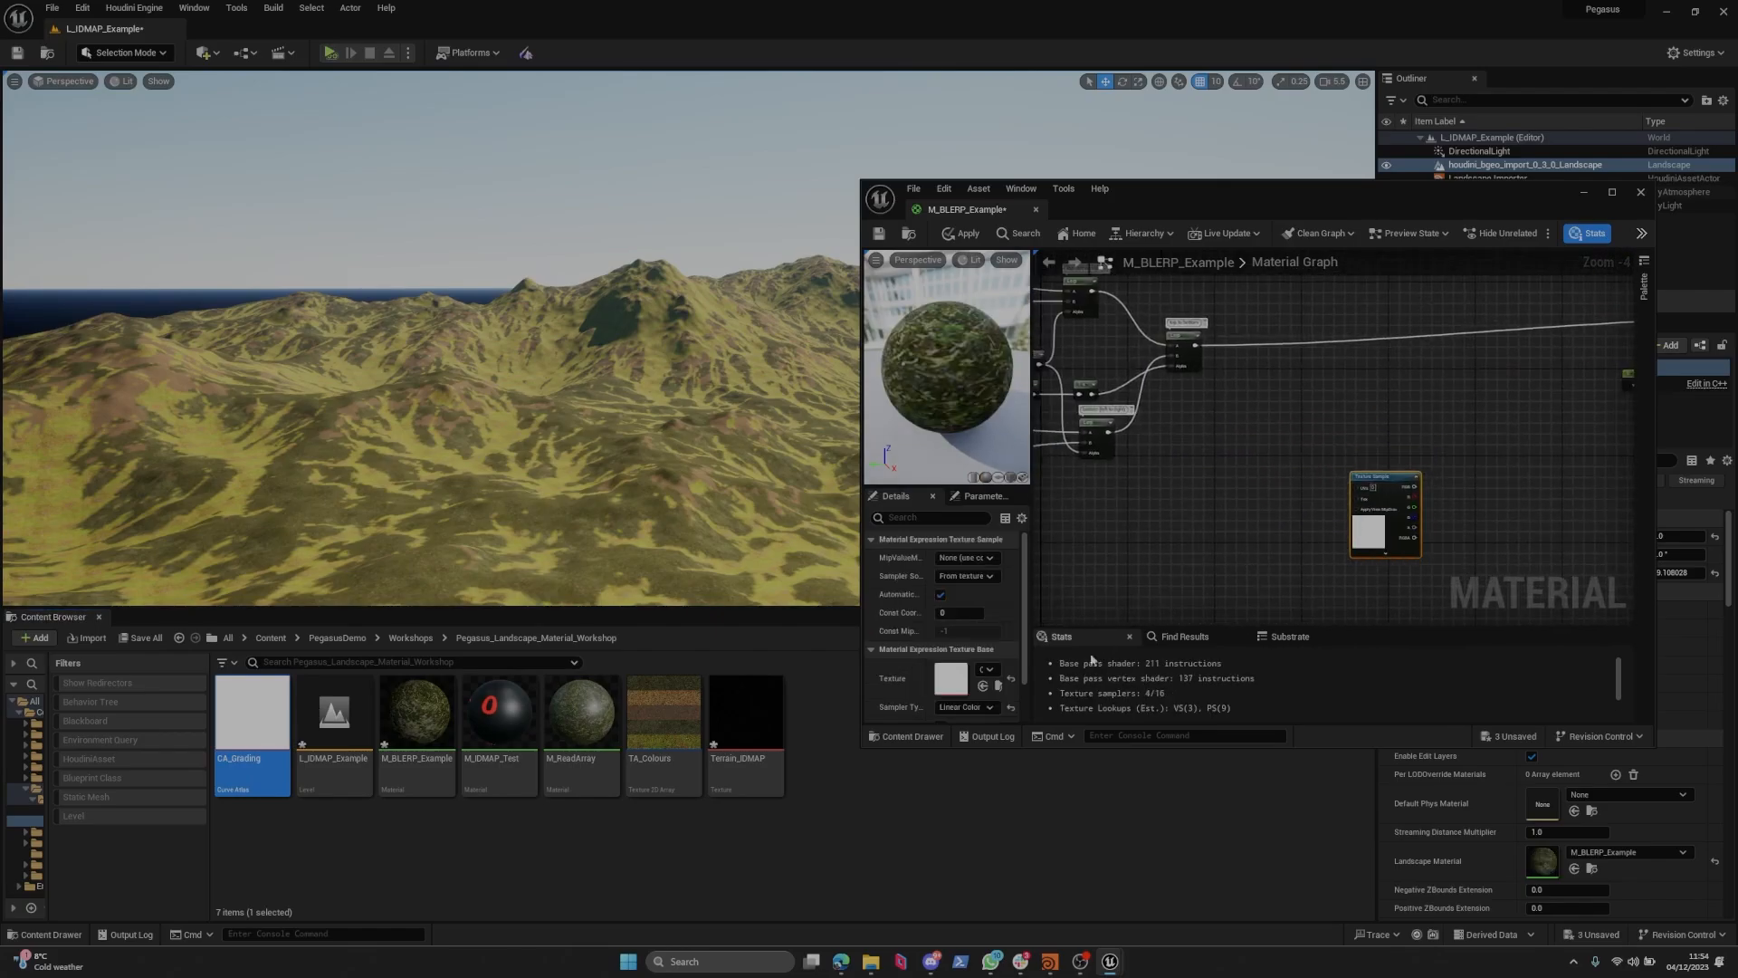
pyautogui.moveTo(1032, 609); pyautogui.dragTo(1132, 604)
pyautogui.moveTo(1243, 537); pyautogui.dragTo(1189, 374, button='right')
pyautogui.scroll(-2, 1001, 614)
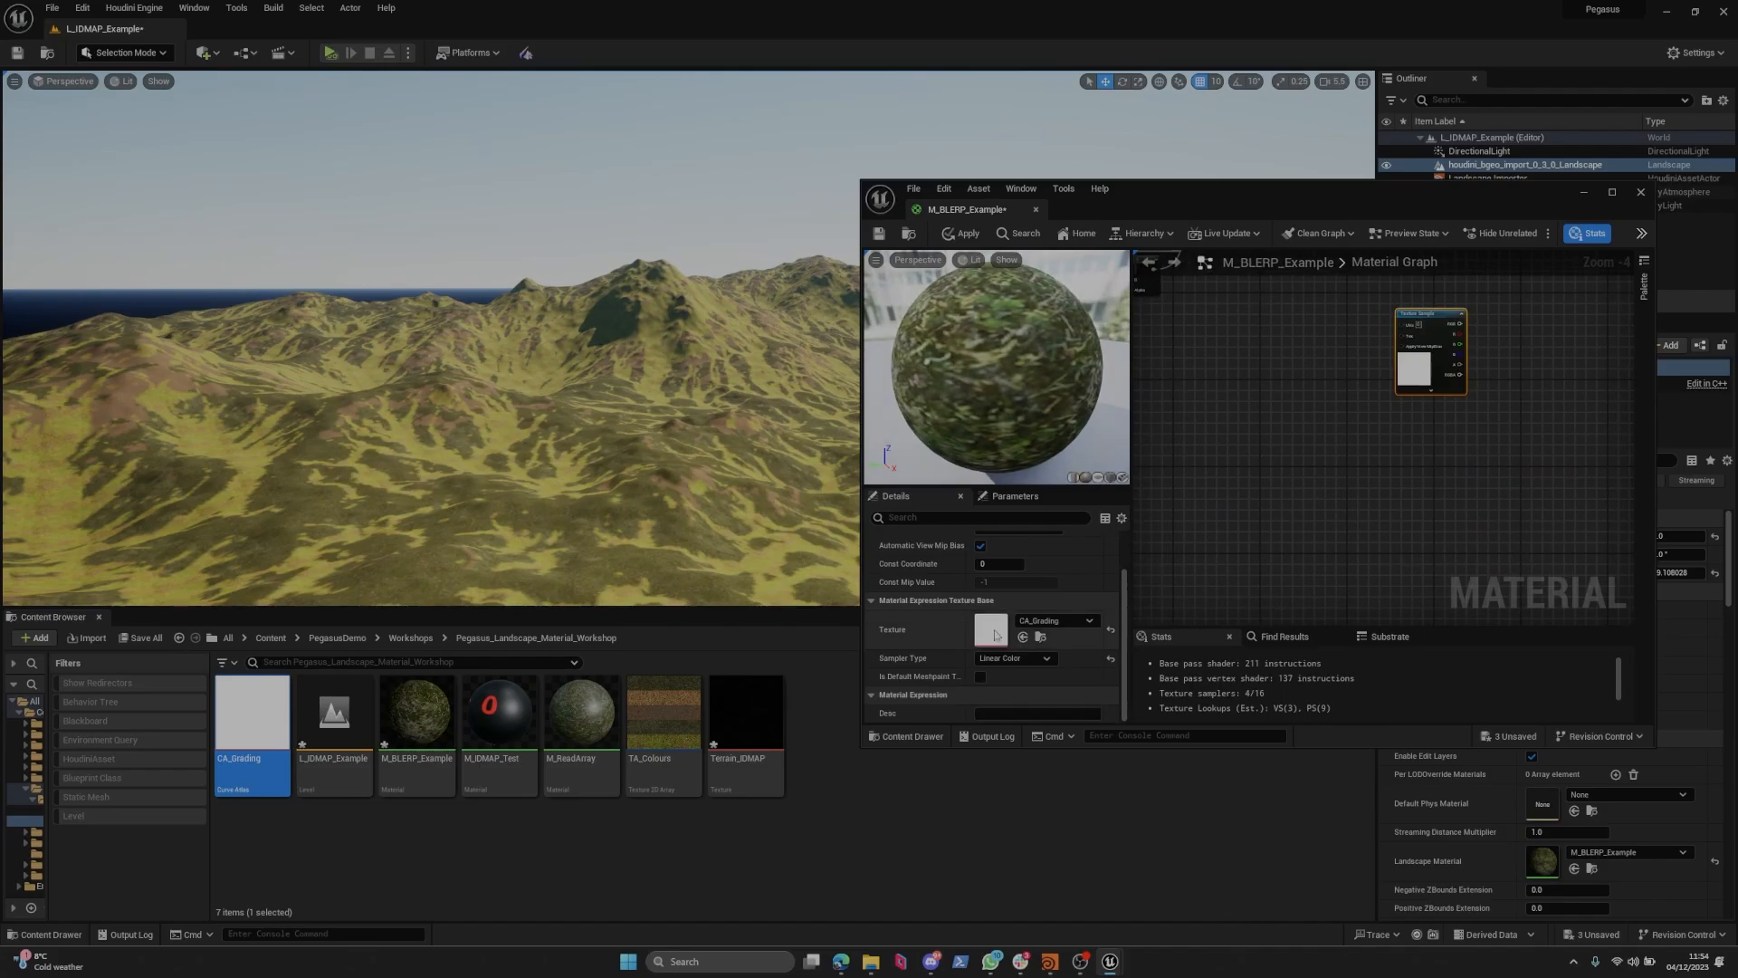
pyautogui.moveTo(1431, 366); pyautogui.dragTo(1276, 450, button='right')
pyautogui.scroll(3, 1276, 450)
# Create a curve asset of class CurveLinearColor in the workshop folder and name it C_Colour.
pyautogui.click(393, 818)
pyautogui.rightClick(393, 817)
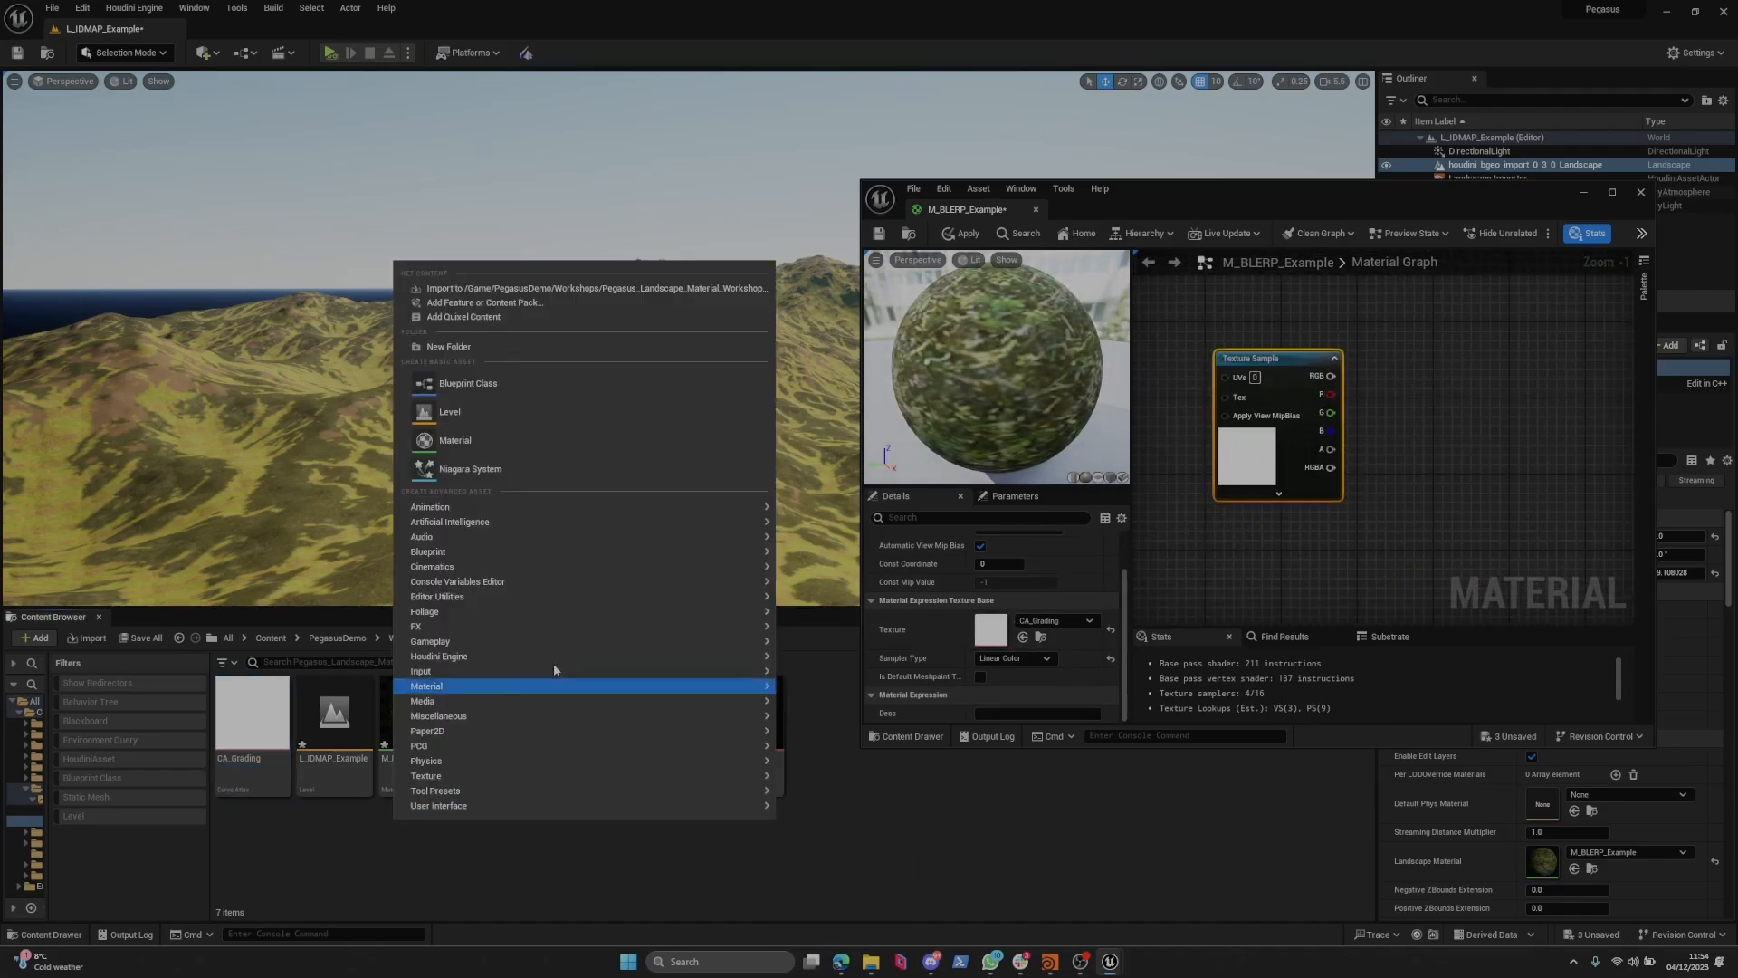
pyautogui.moveTo(519, 716)
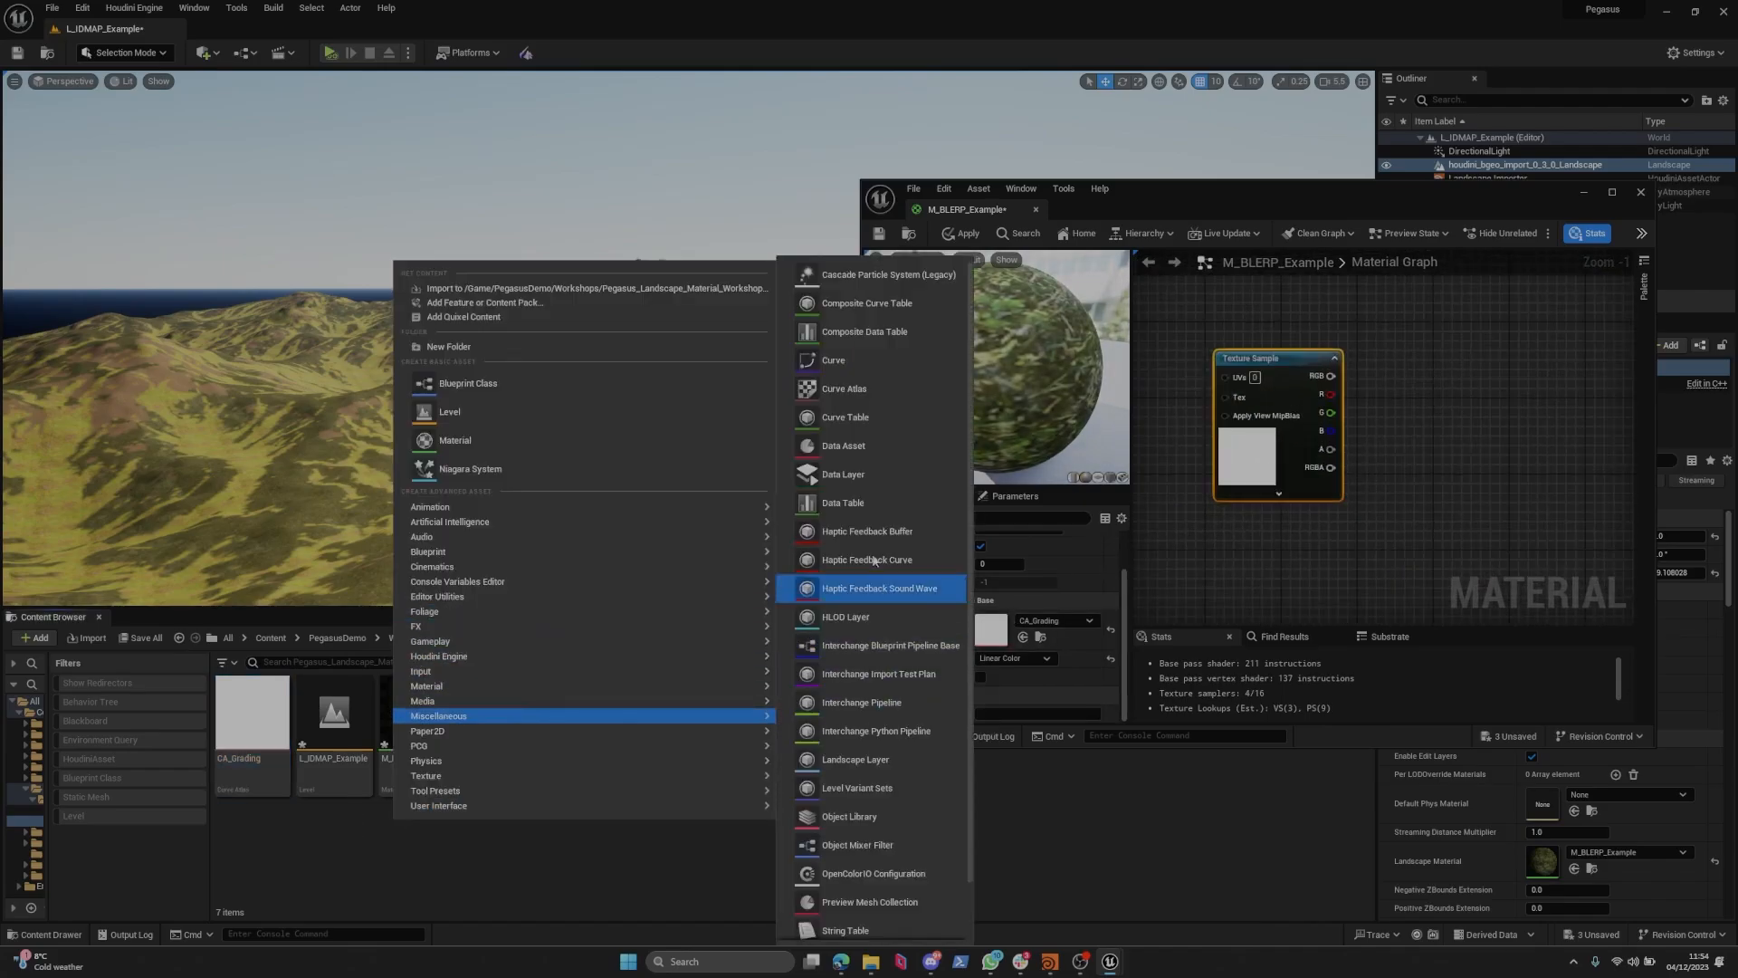
pyautogui.click(886, 361)
pyautogui.click(784, 397)
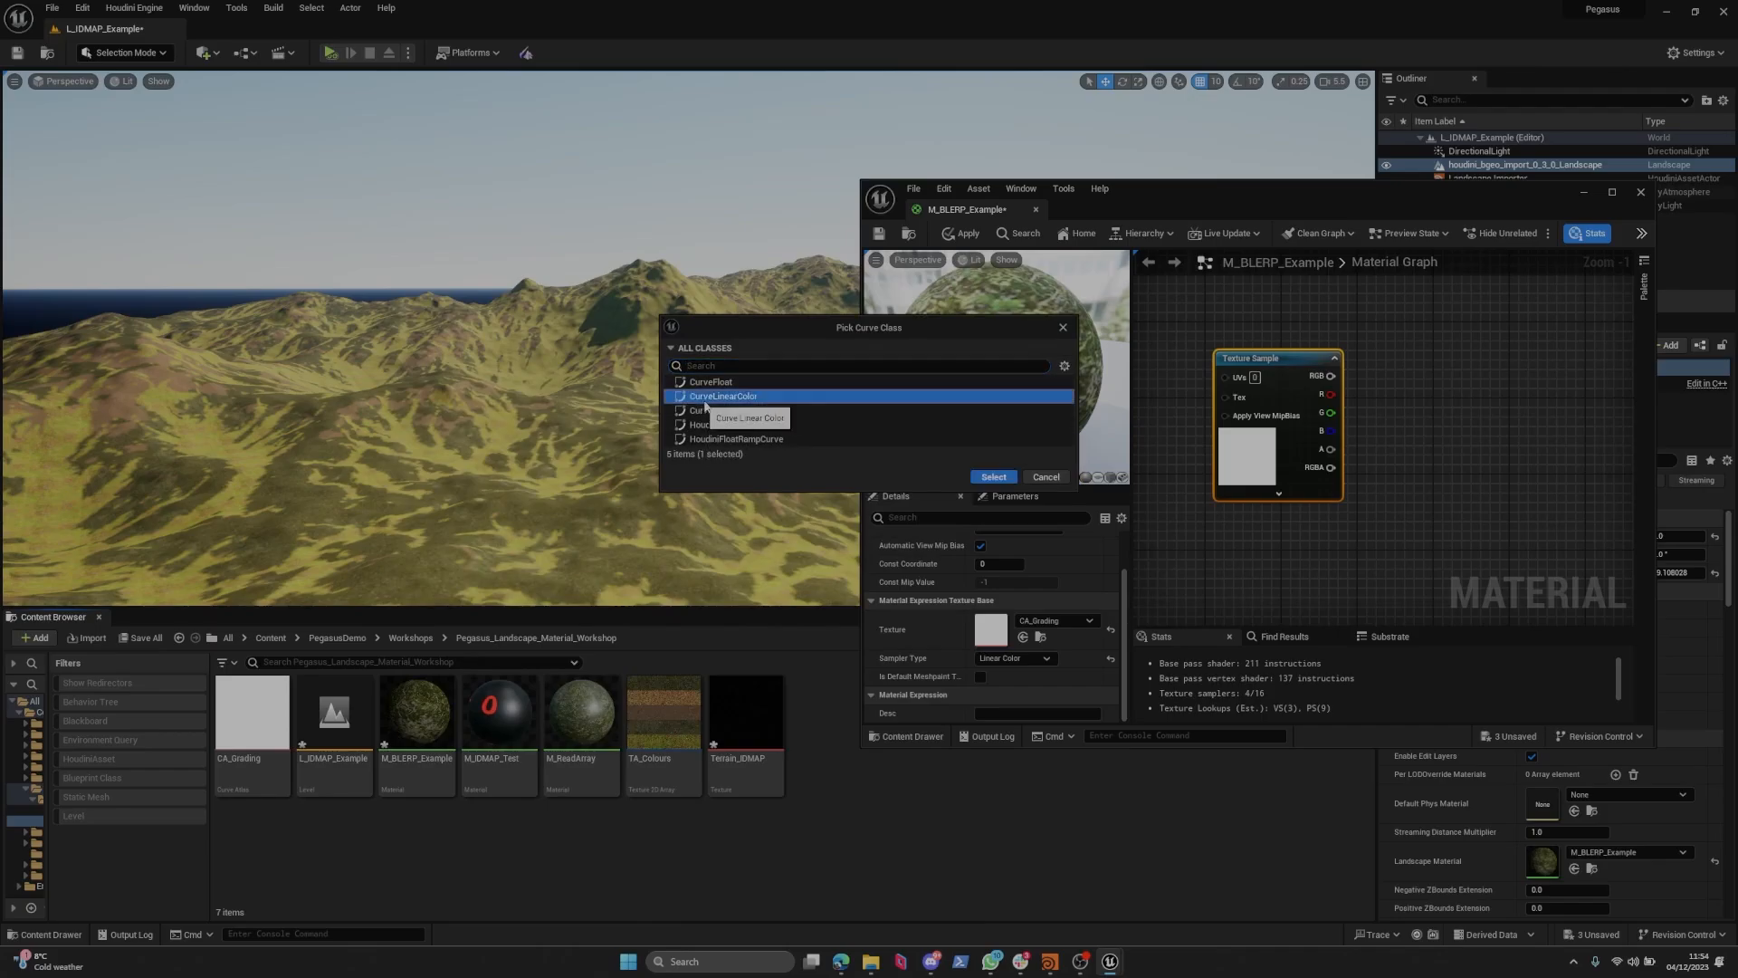
pyautogui.click(988, 478)
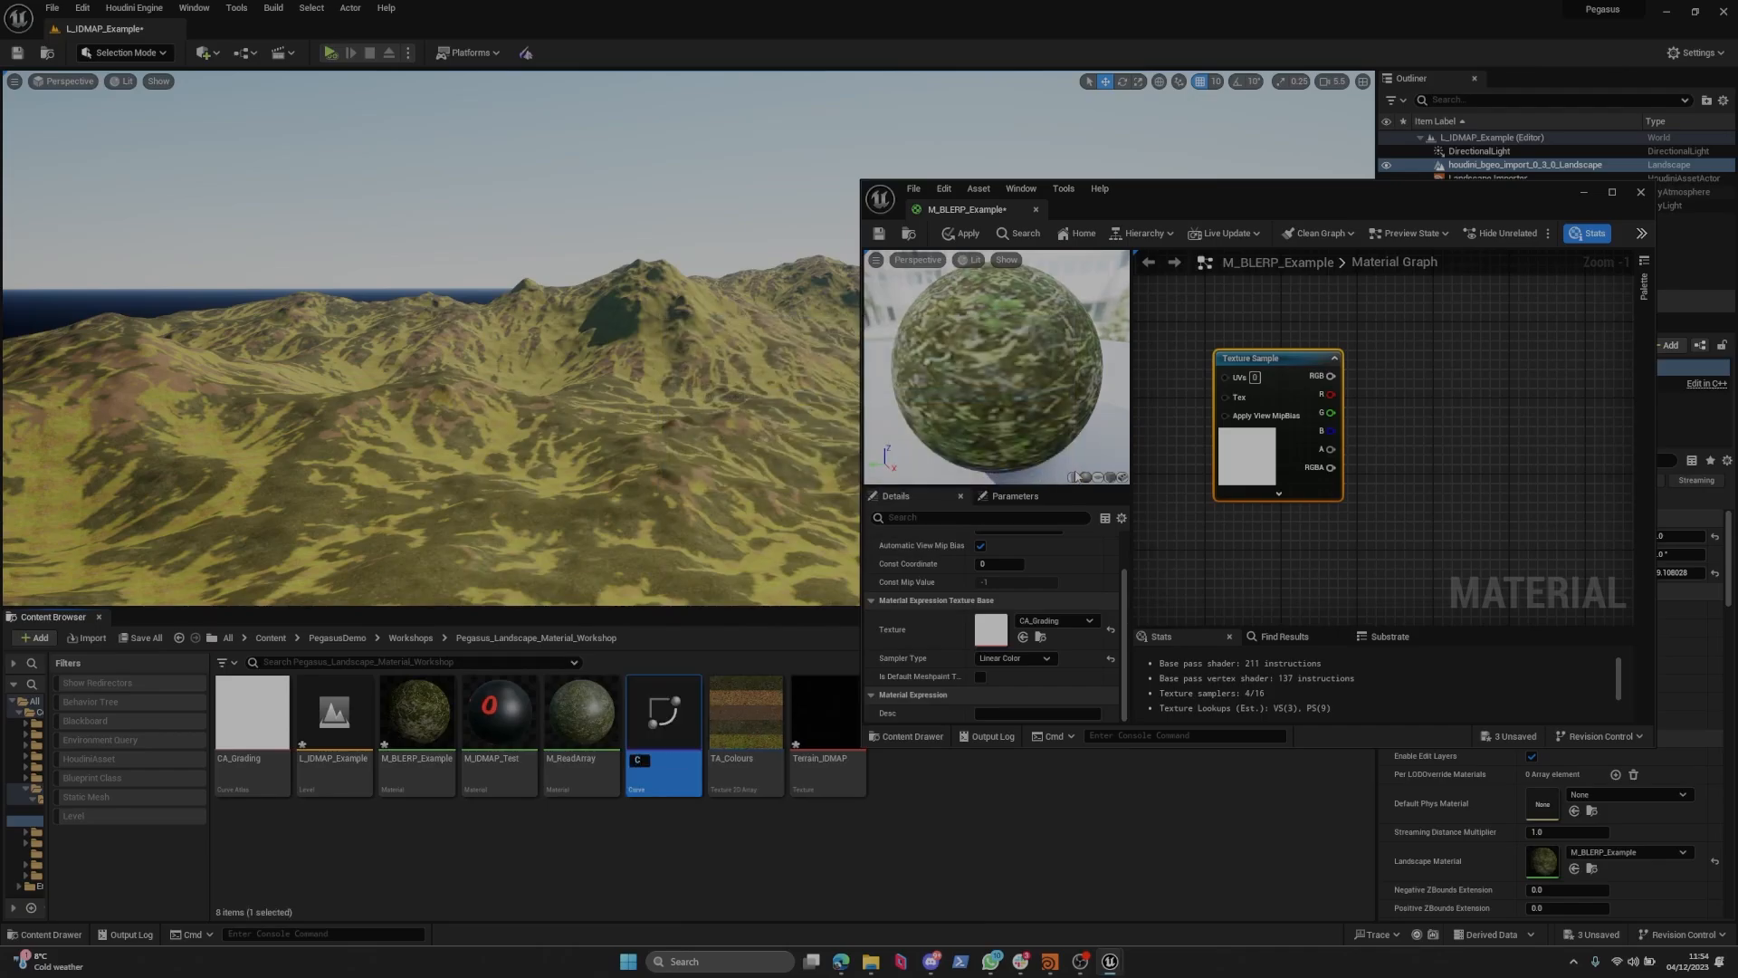
pyautogui.press('Return')
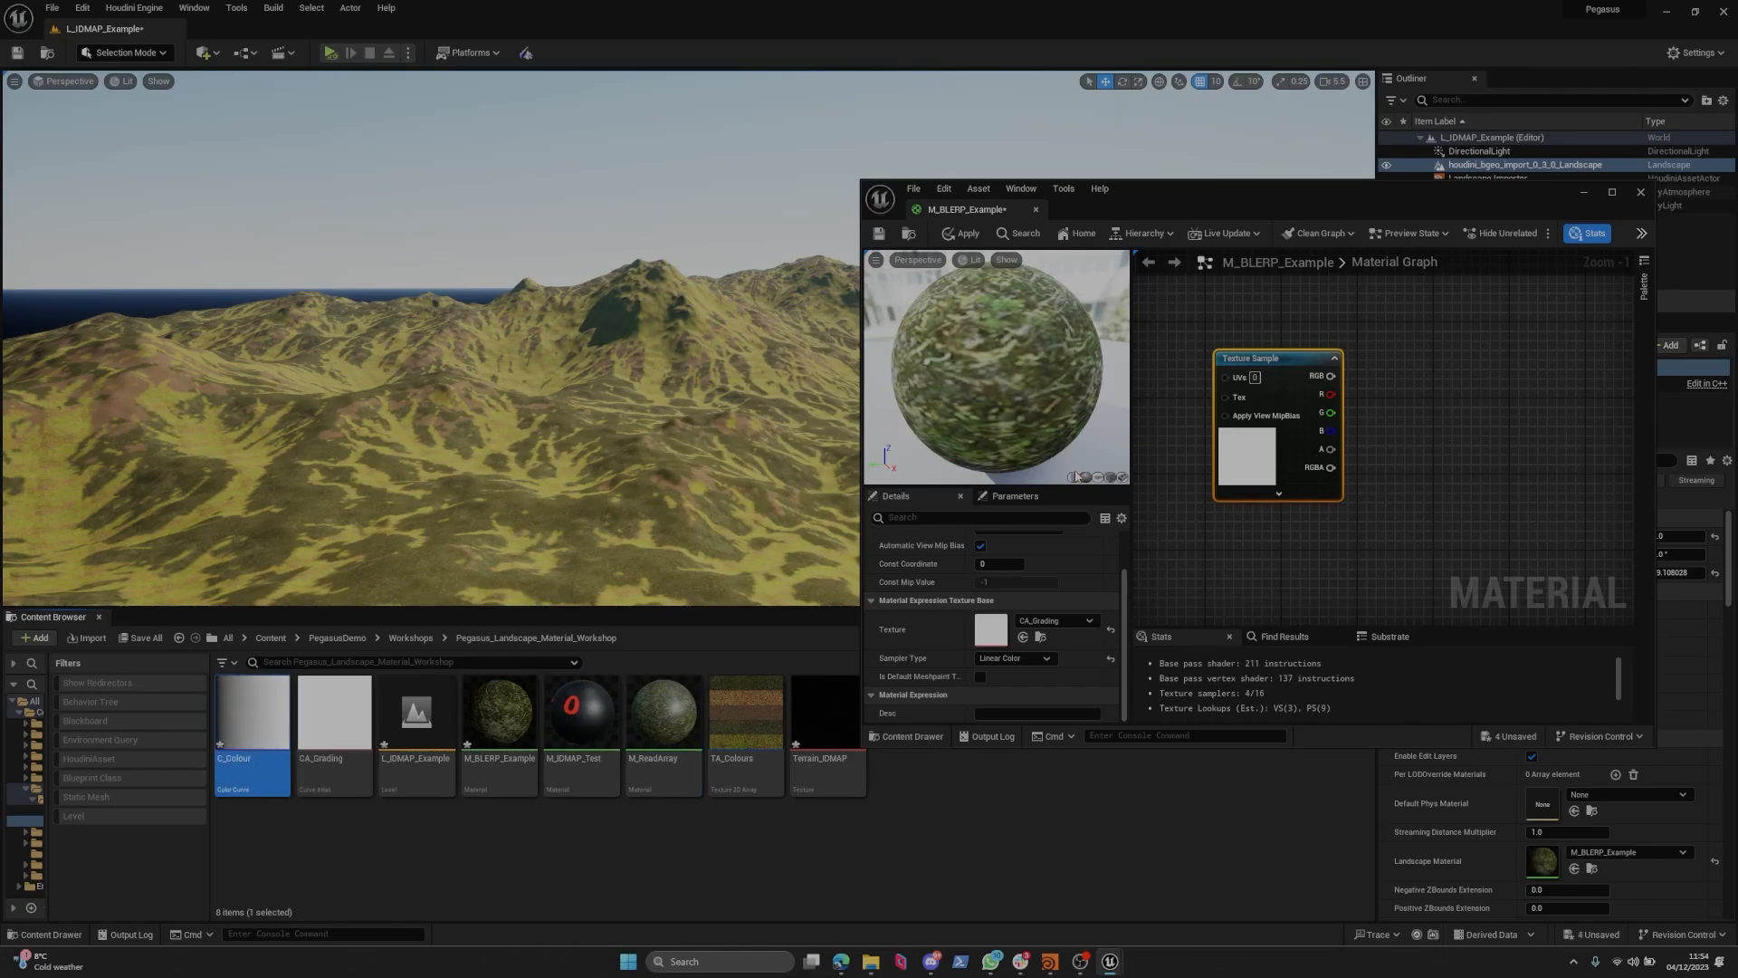
# In CA_Grading, disable Square Resolution, set the texture height to 1 and add C_Colour as a gradient curve.
pyautogui.doubleClick(334, 719)
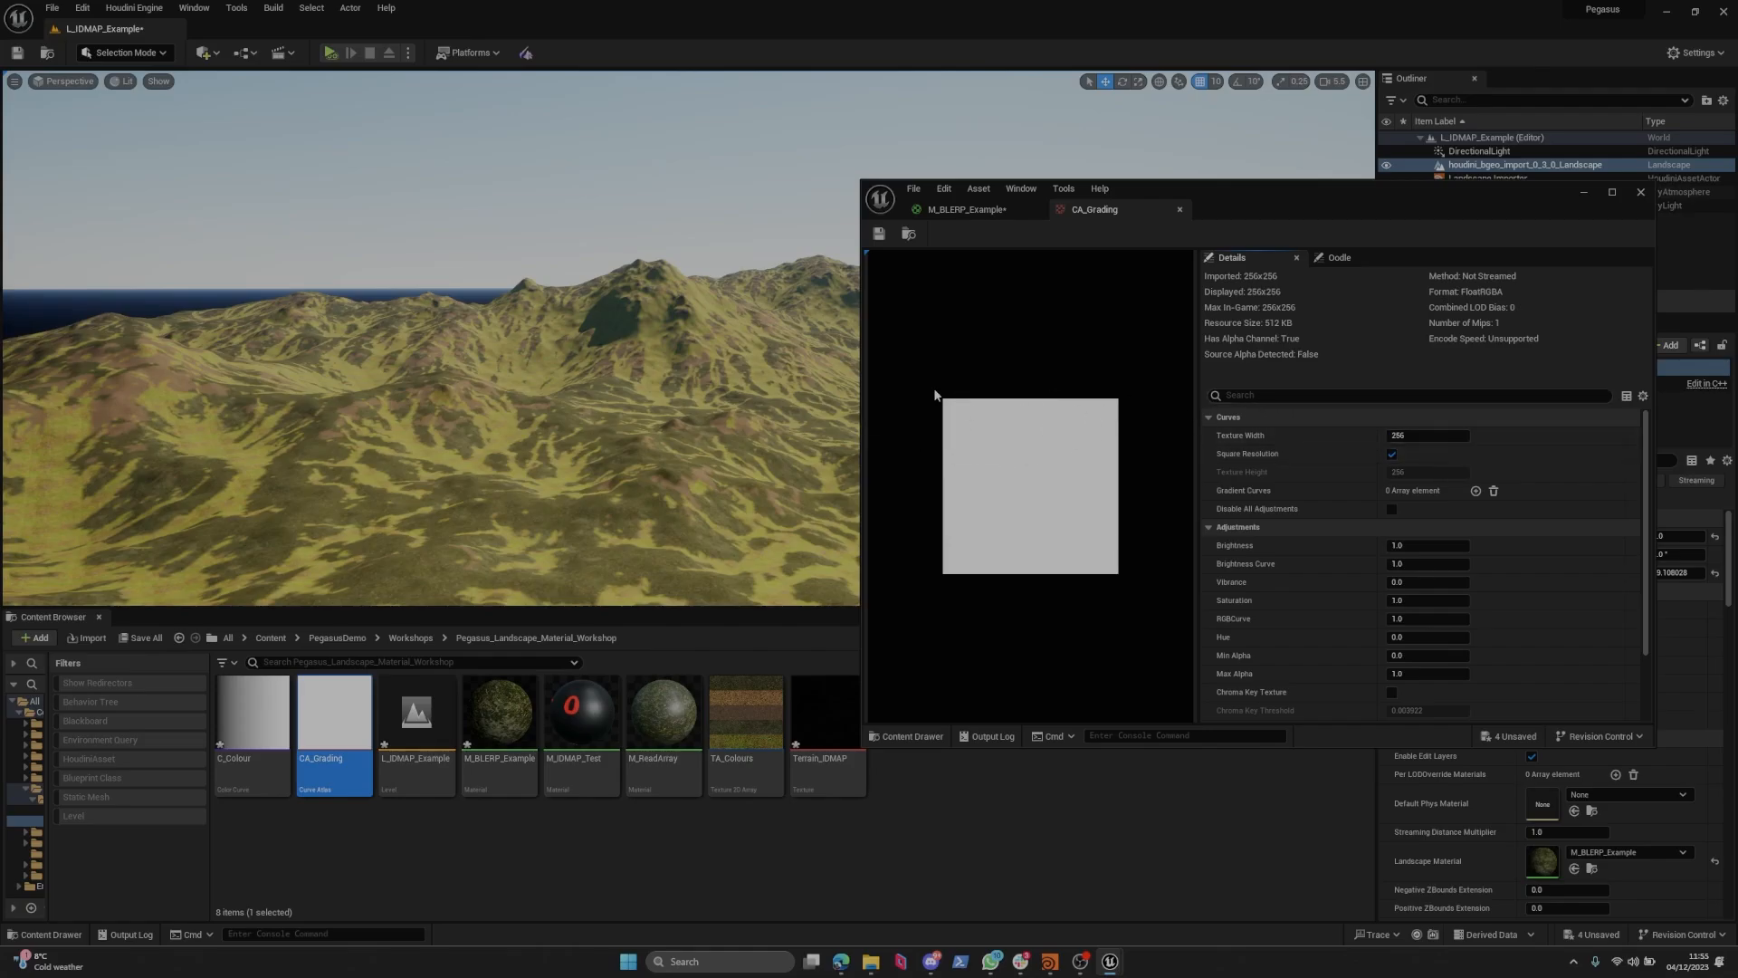
pyautogui.click(1391, 453)
pyautogui.moveTo(1421, 468); pyautogui.dragTo(1358, 469)
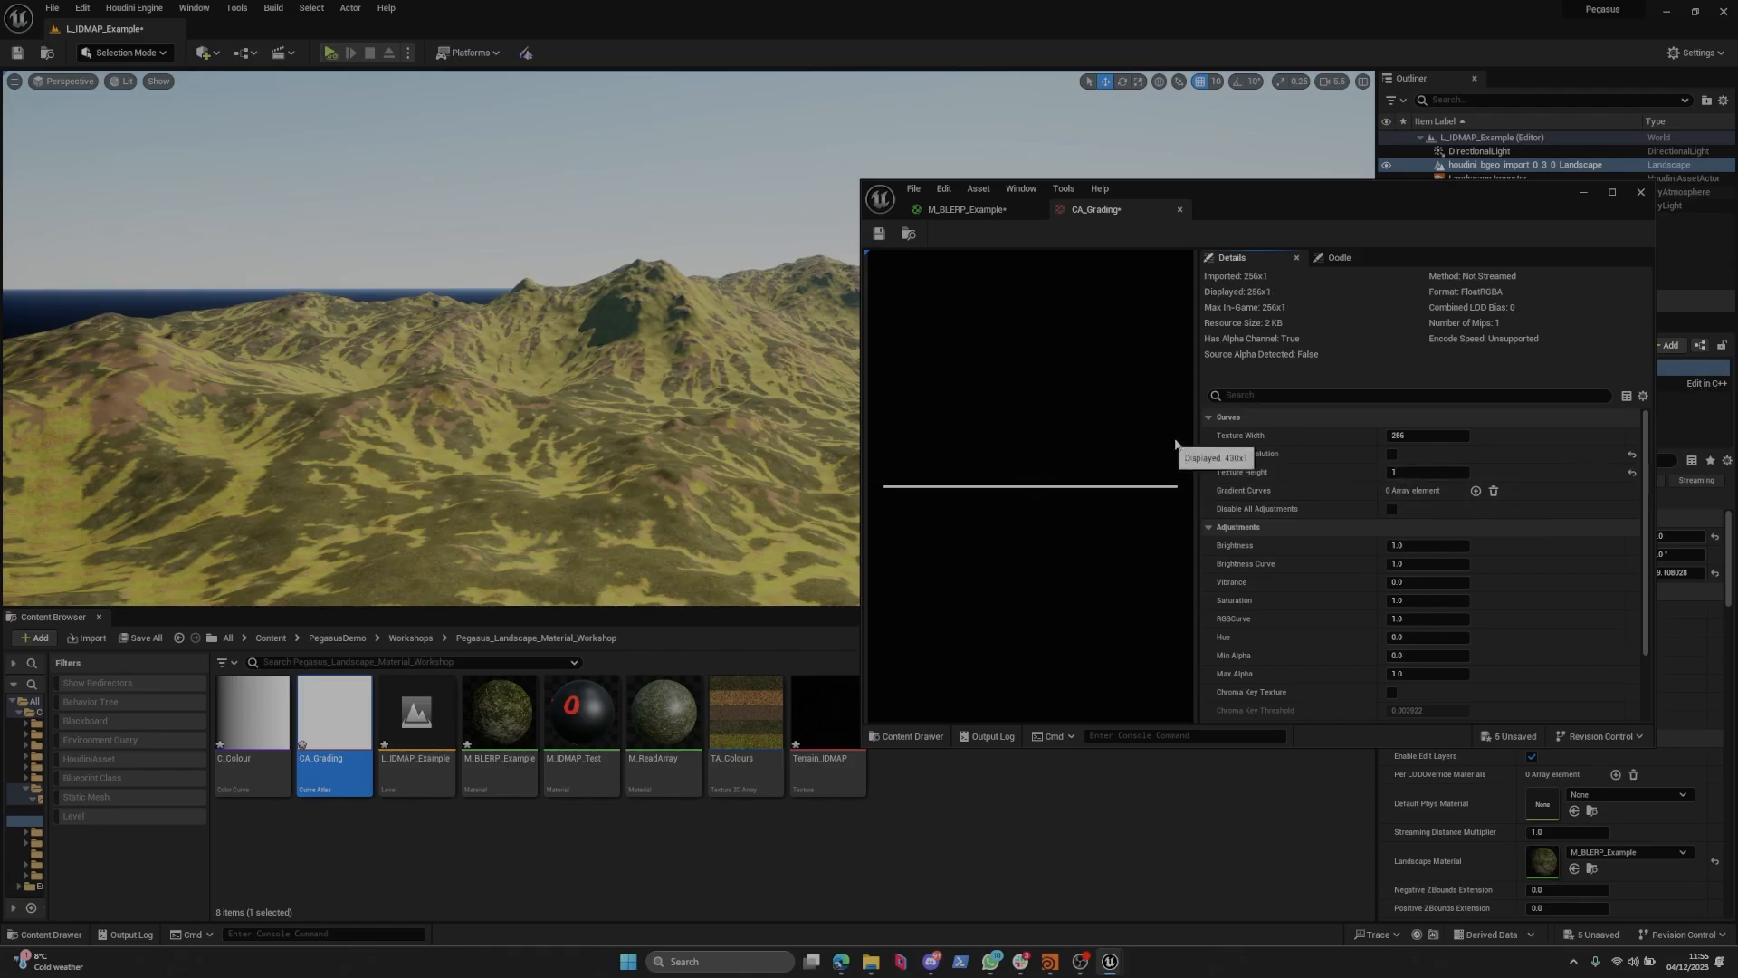
pyautogui.moveTo(1198, 434); pyautogui.dragTo(1346, 436)
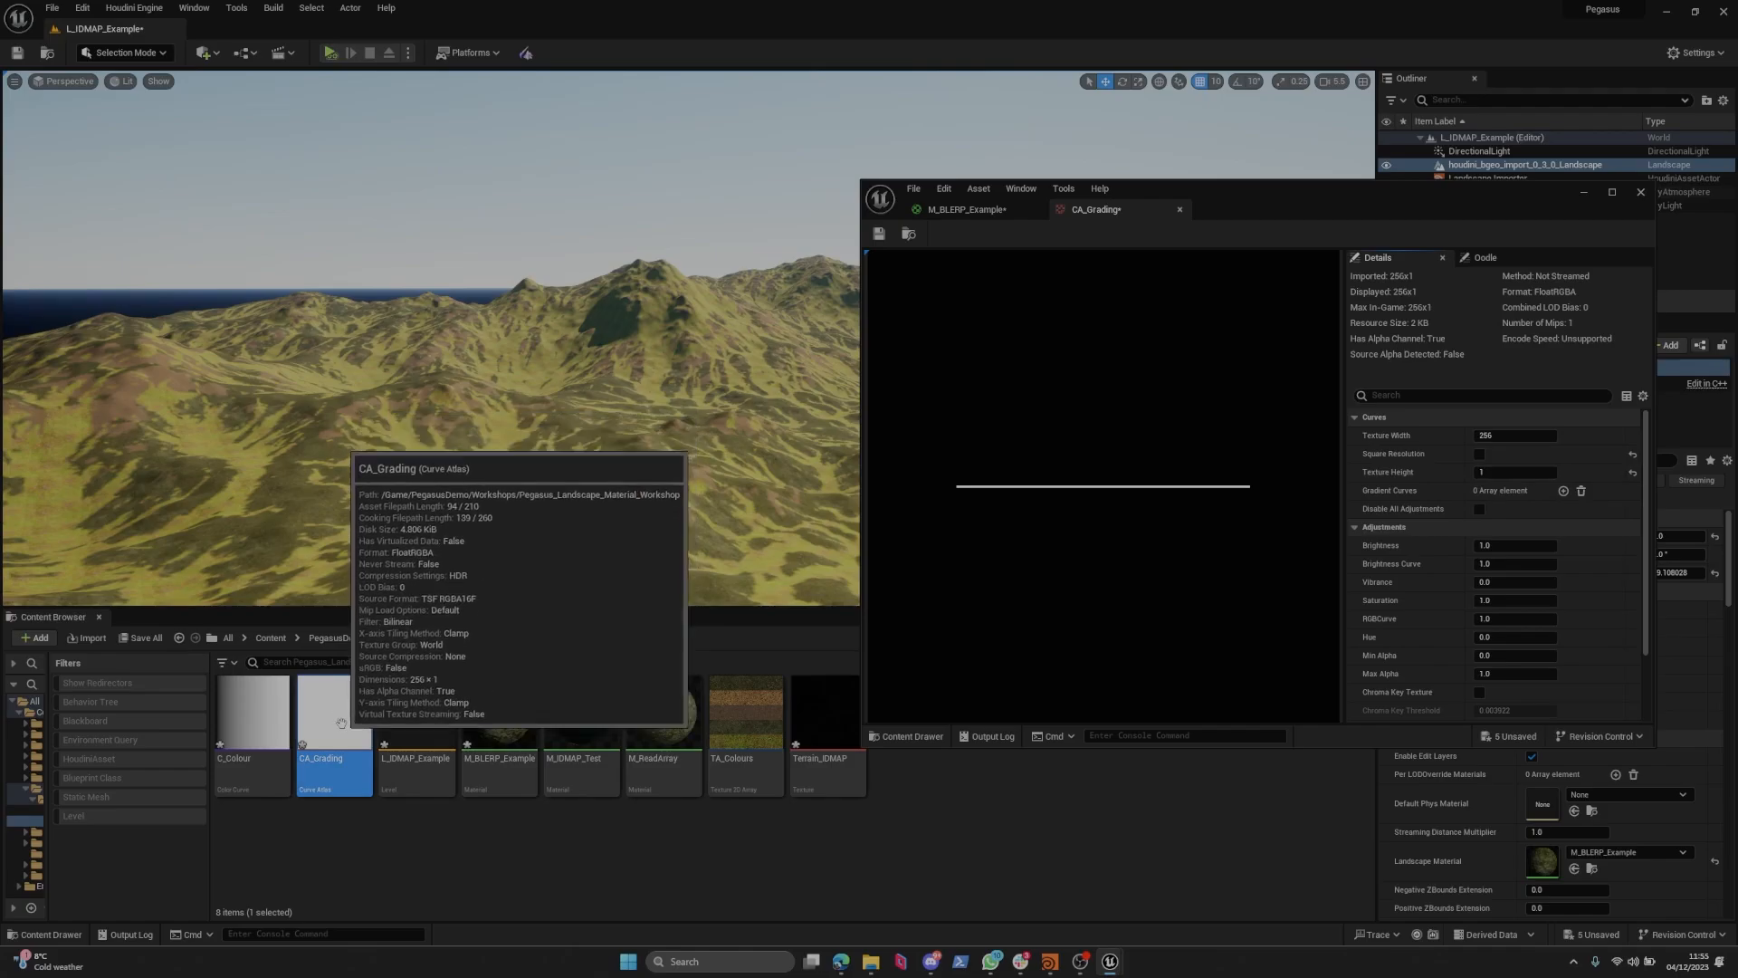
pyautogui.click(1564, 491)
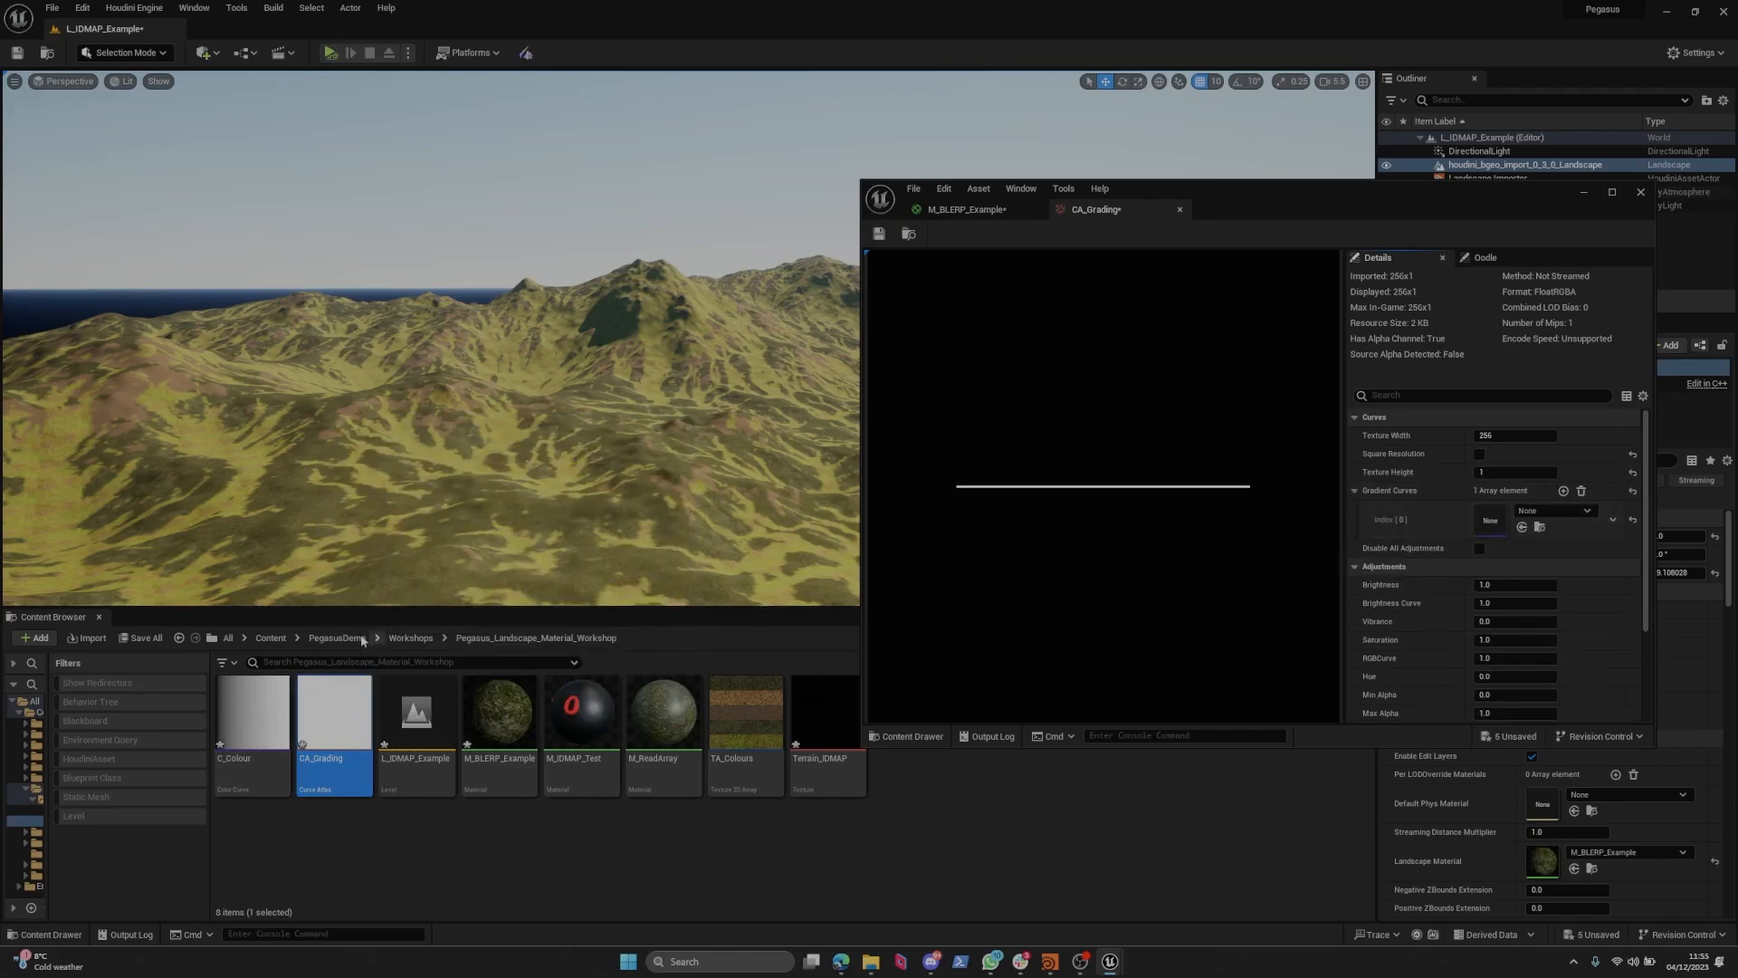
pyautogui.moveTo(253, 710); pyautogui.dragTo(1503, 521)
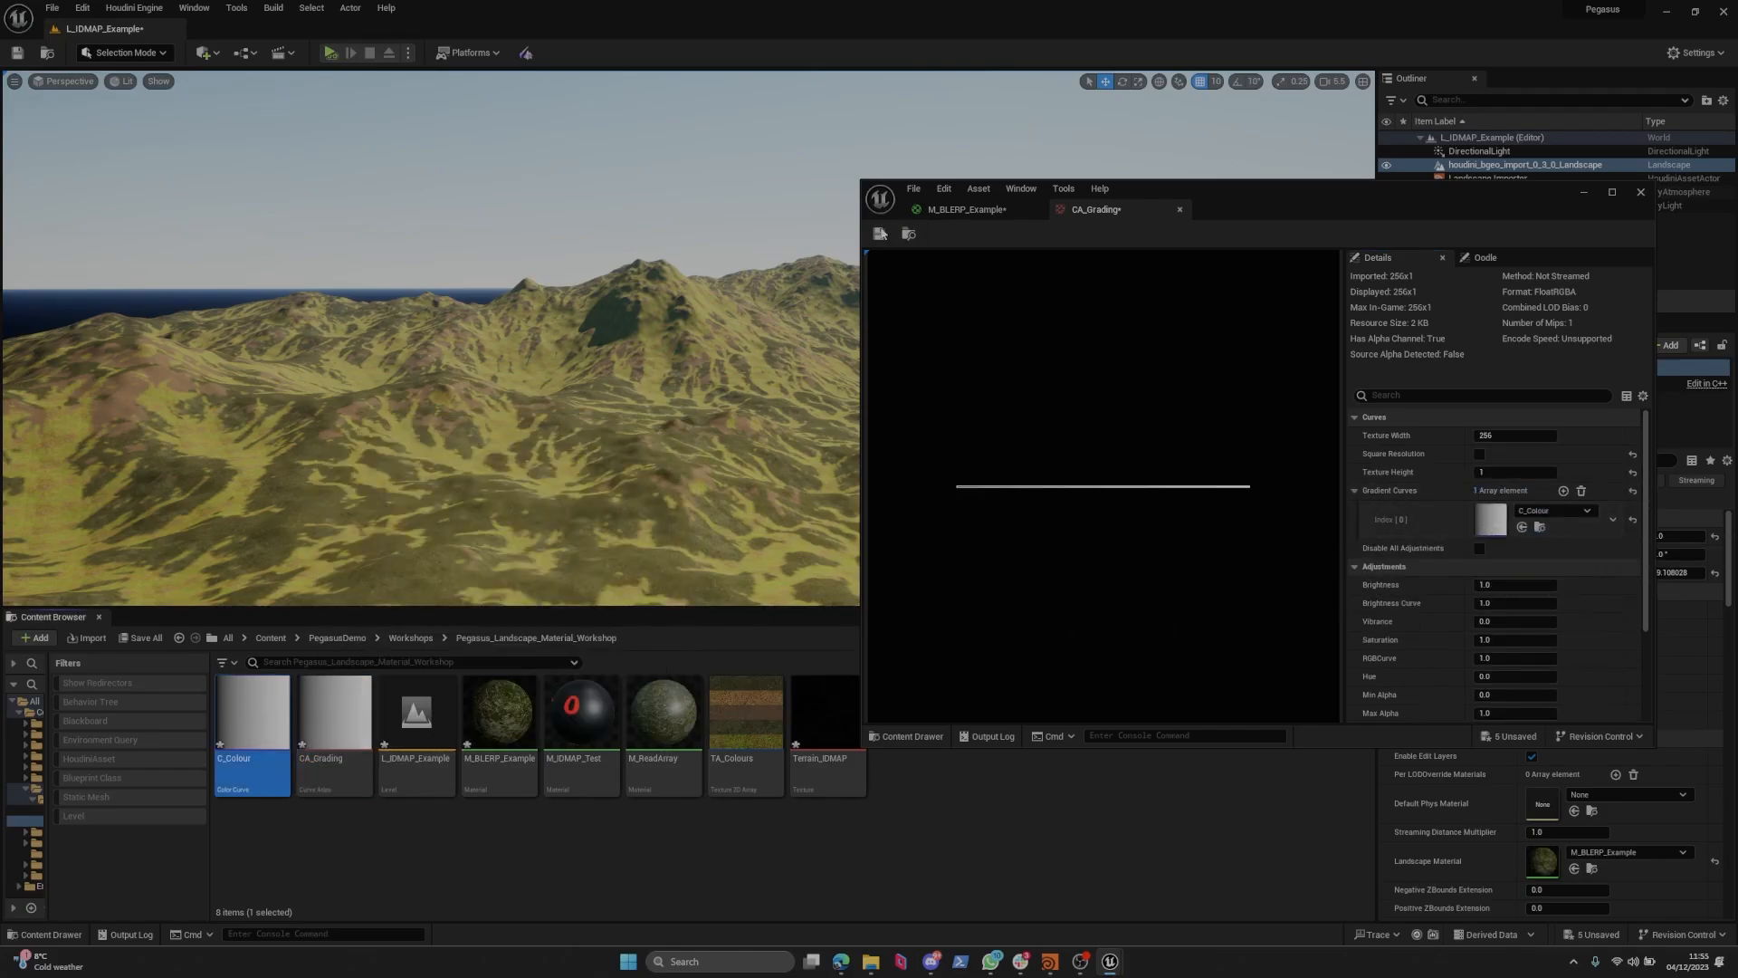
# Add a Multiply node to M_BLERP_Example, feeding the final Lerp into A and the CA_Grading sample's RGB into B.
pyautogui.click(968, 209)
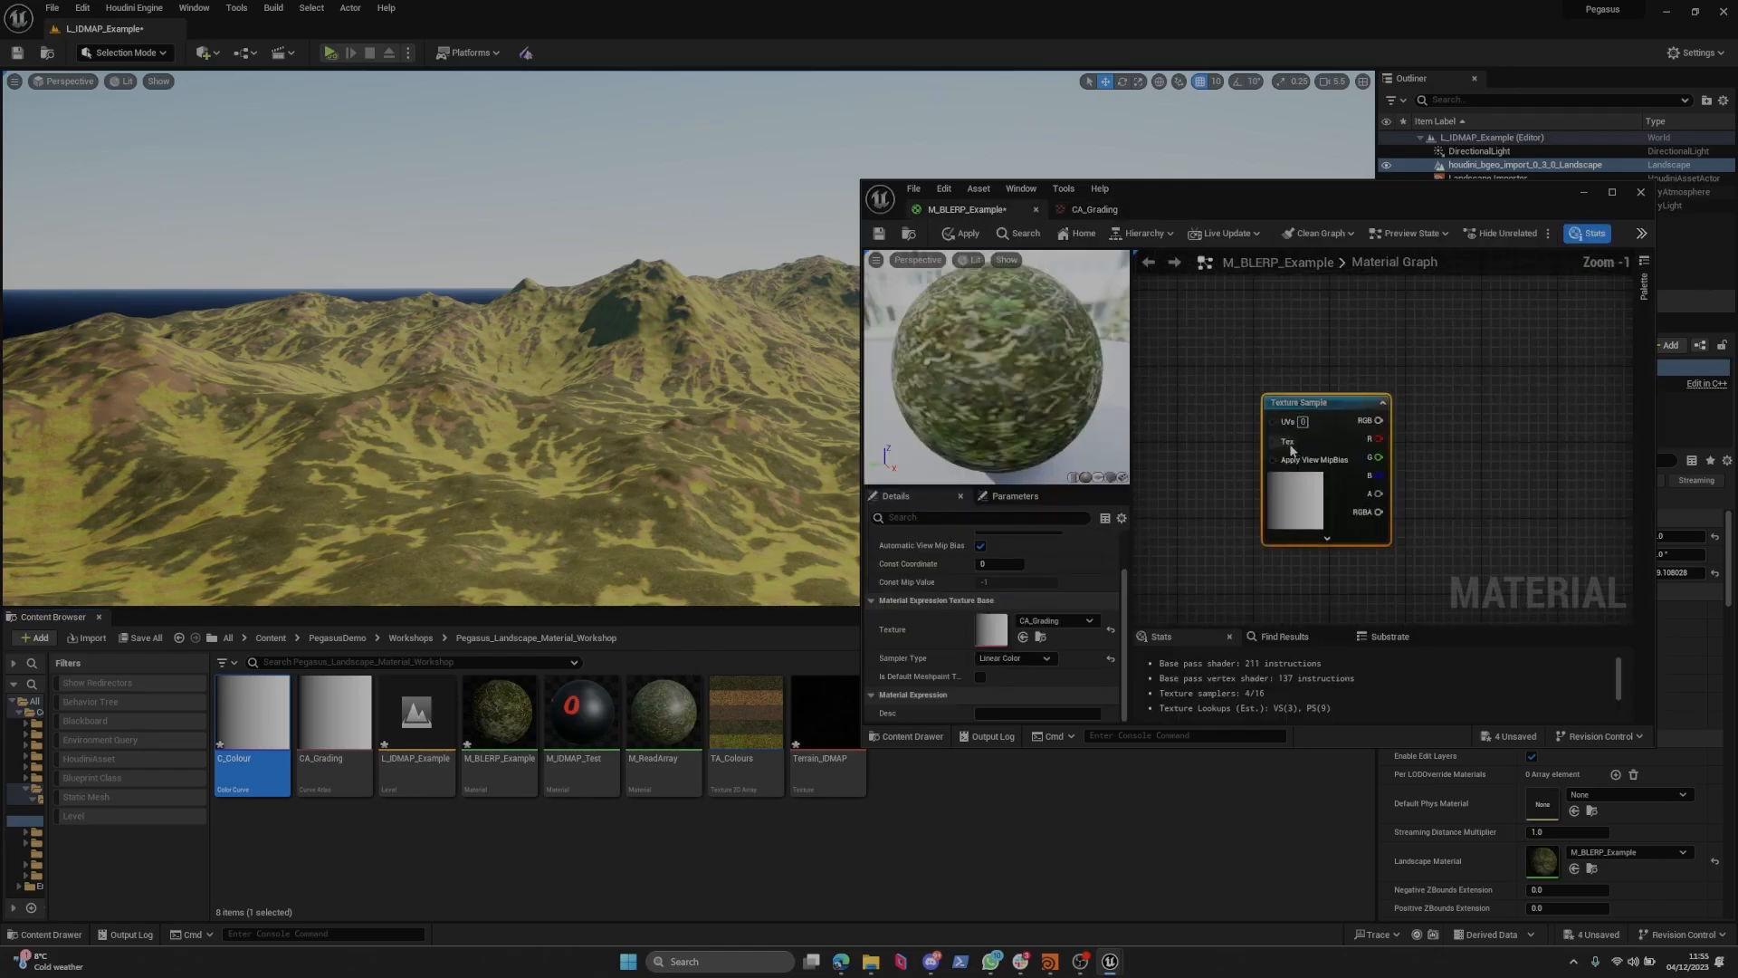
pyautogui.scroll(-4, 1406, 478)
pyautogui.moveTo(1406, 478); pyautogui.dragTo(1424, 480, button='right')
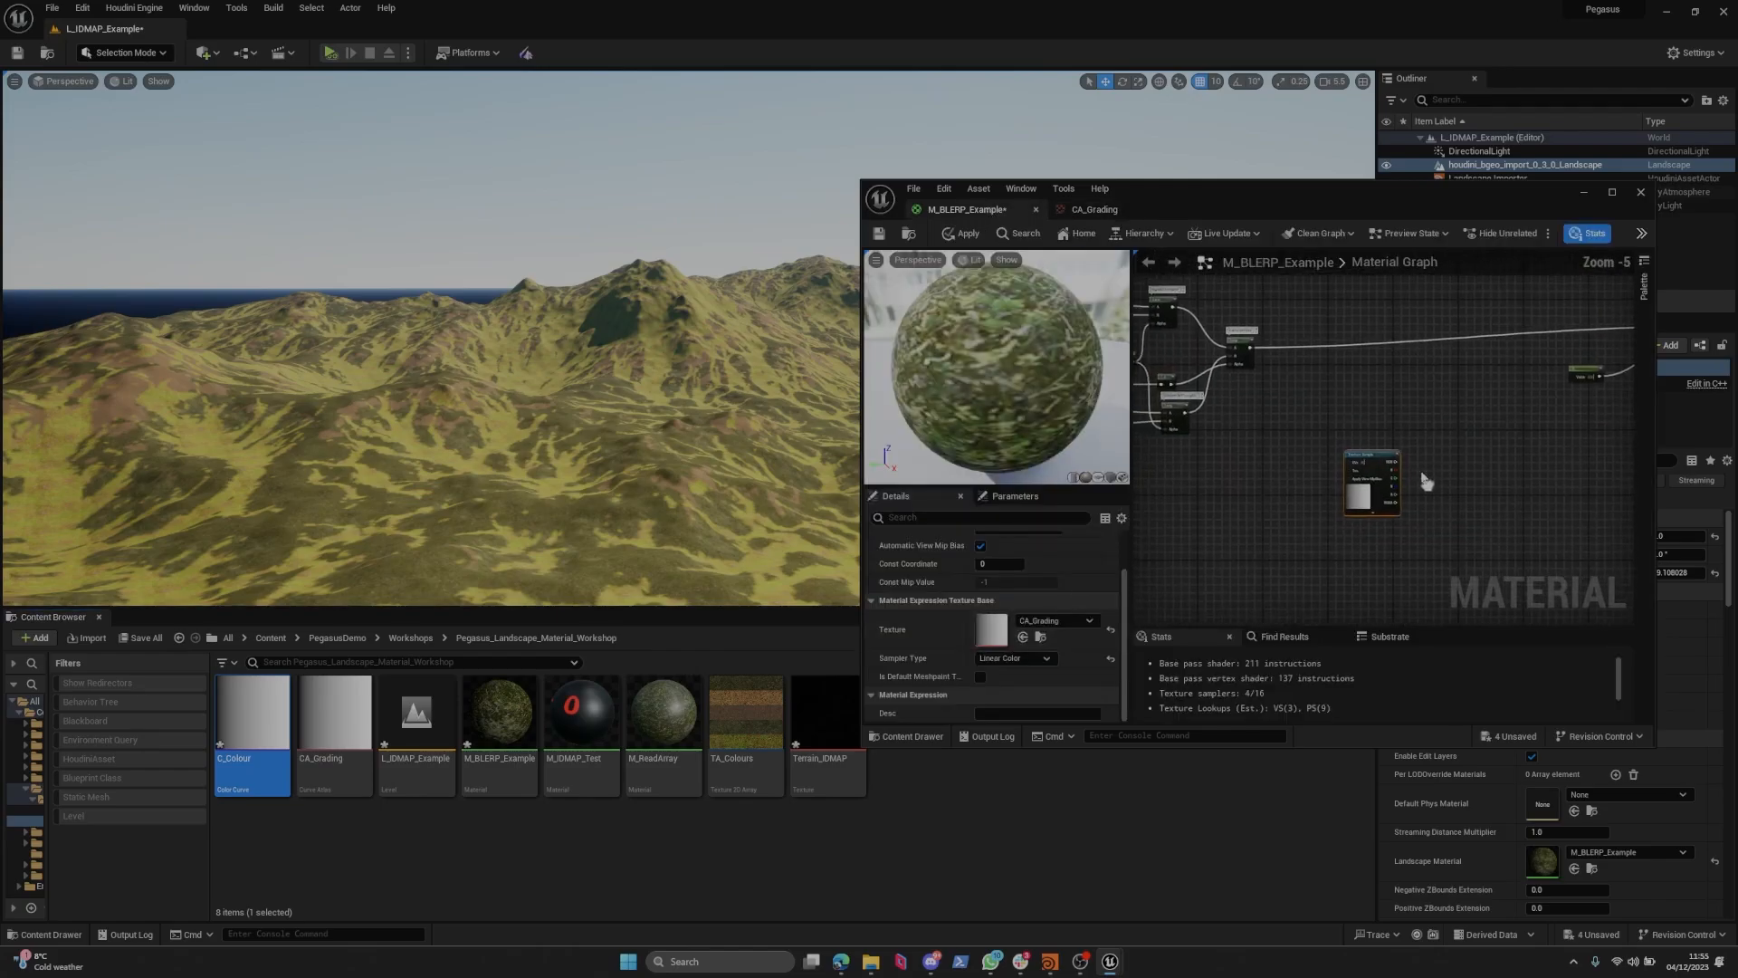
pyautogui.click(1428, 409)
pyautogui.moveTo(1427, 407); pyautogui.dragTo(1361, 365, button='right')
pyautogui.scroll(-1, 1361, 364)
pyautogui.doubleClick(1427, 201)
pyautogui.moveTo(1248, 277); pyautogui.dragTo(1489, 536, button='right')
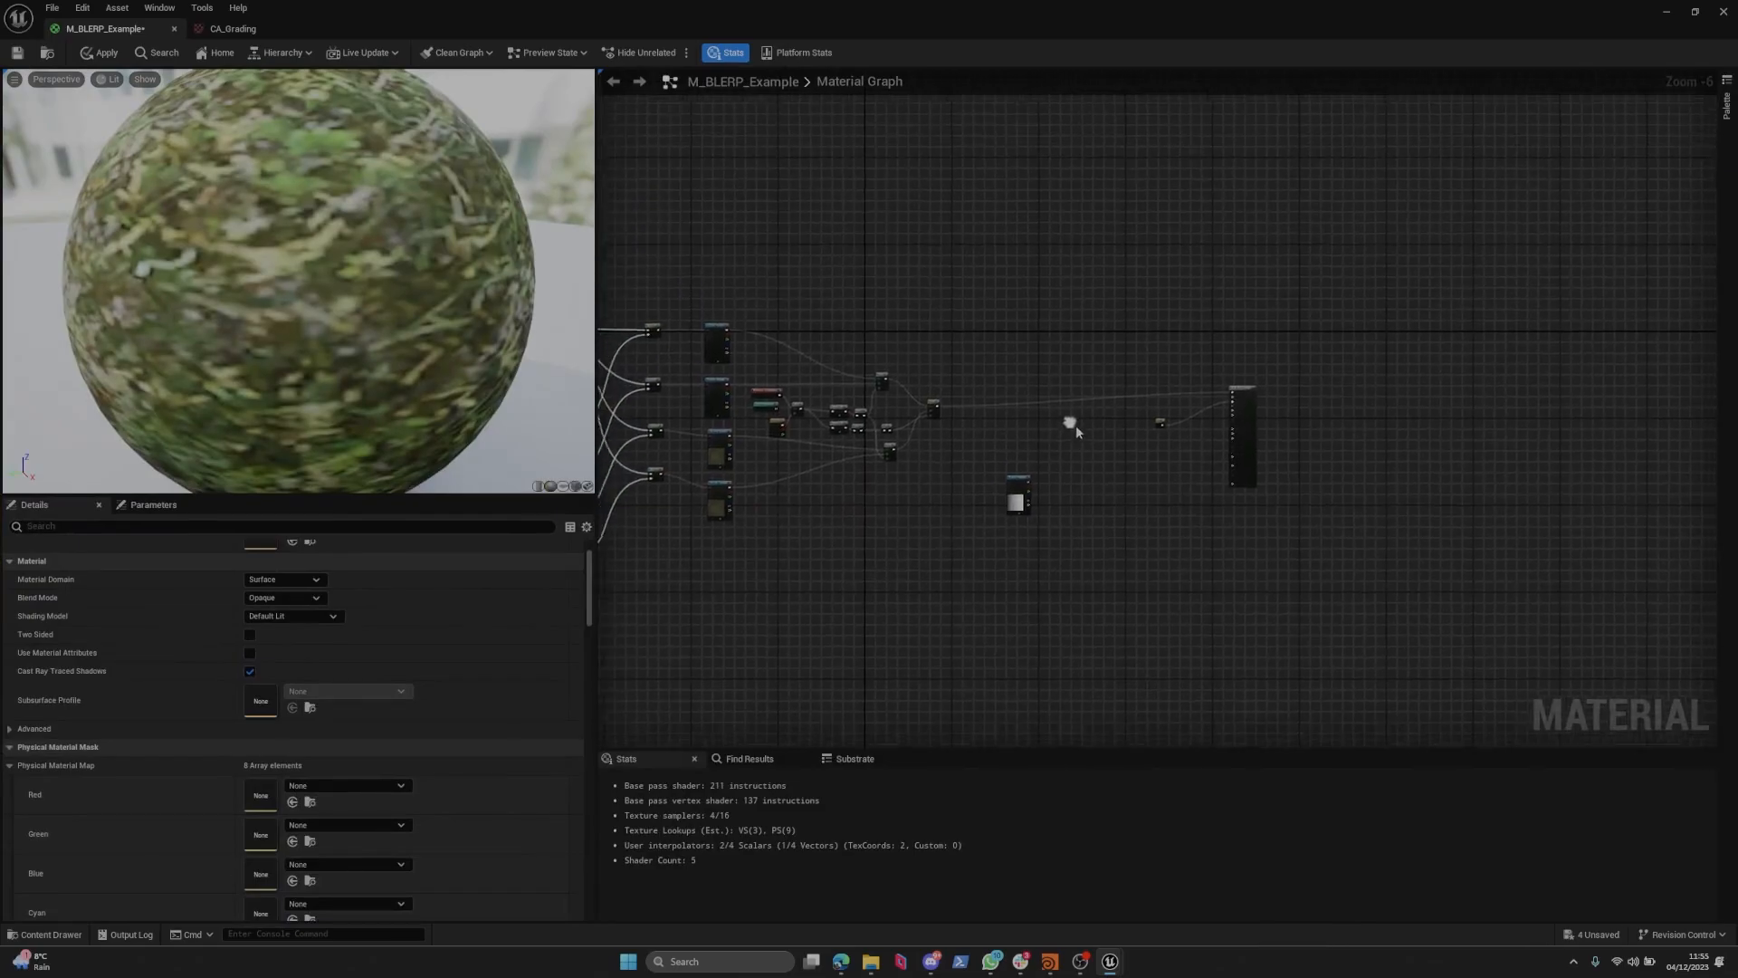
pyautogui.scroll(3, 1075, 421)
pyautogui.moveTo(1102, 425); pyautogui.dragTo(1118, 434, button='right')
pyautogui.scroll(1, 1116, 433)
pyautogui.press('m')
pyautogui.click(1111, 414)
pyautogui.moveTo(703, 406); pyautogui.dragTo(982, 636)
pyautogui.click(1130, 608)
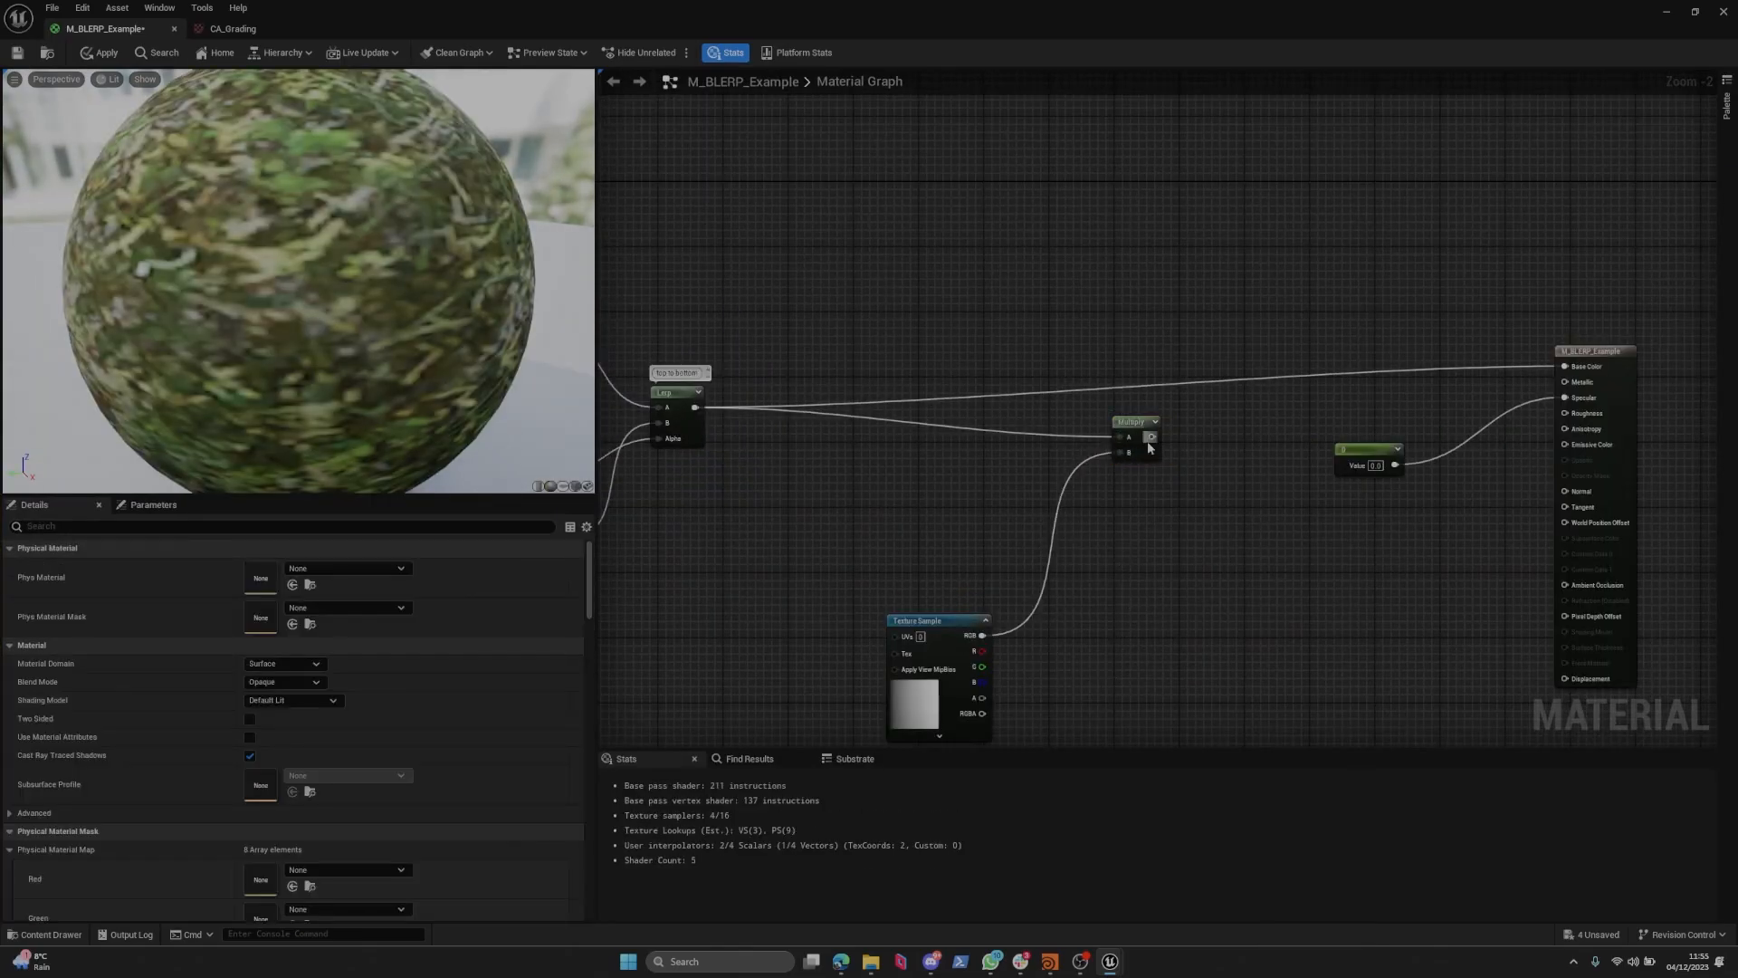
# Connect the Multiply result to Base Color, shrink the editor window to uncover the level and apply the material.
pyautogui.moveTo(1151, 437); pyautogui.dragTo(1571, 367)
pyautogui.moveTo(935, 156); pyautogui.dragTo(1080, 157, button='right')
pyautogui.scroll(-1, 1080, 158)
pyautogui.moveTo(439, 33); pyautogui.dragTo(1001, 270)
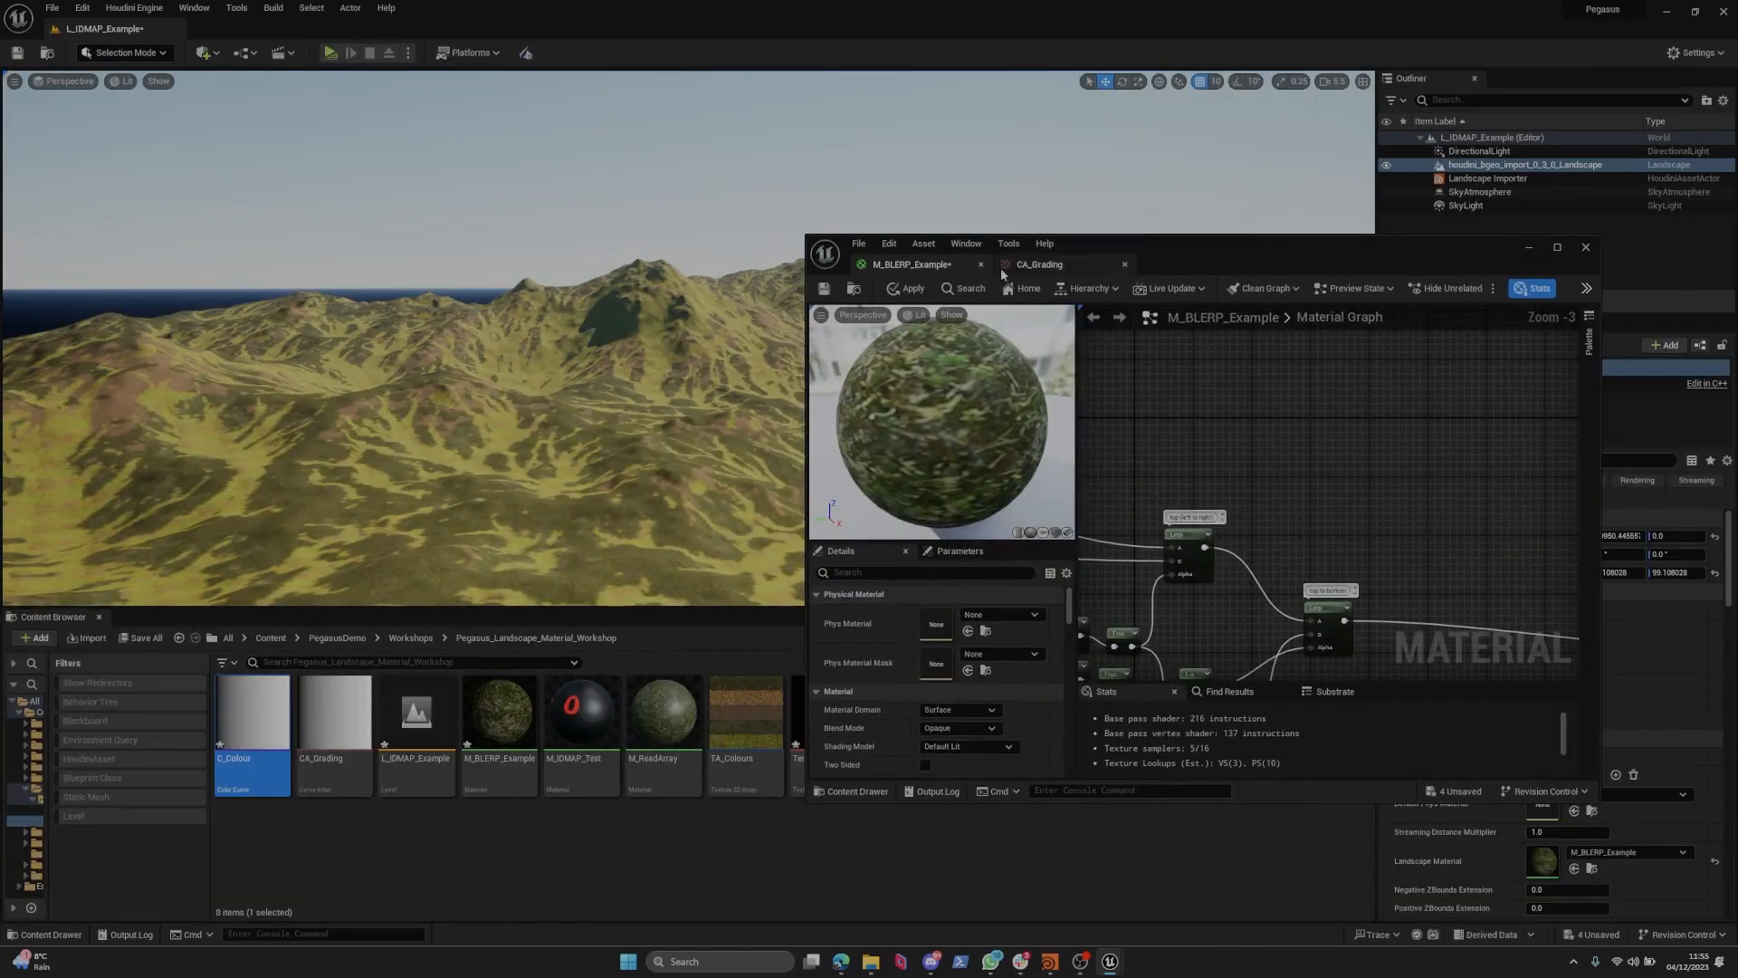
pyautogui.click(903, 288)
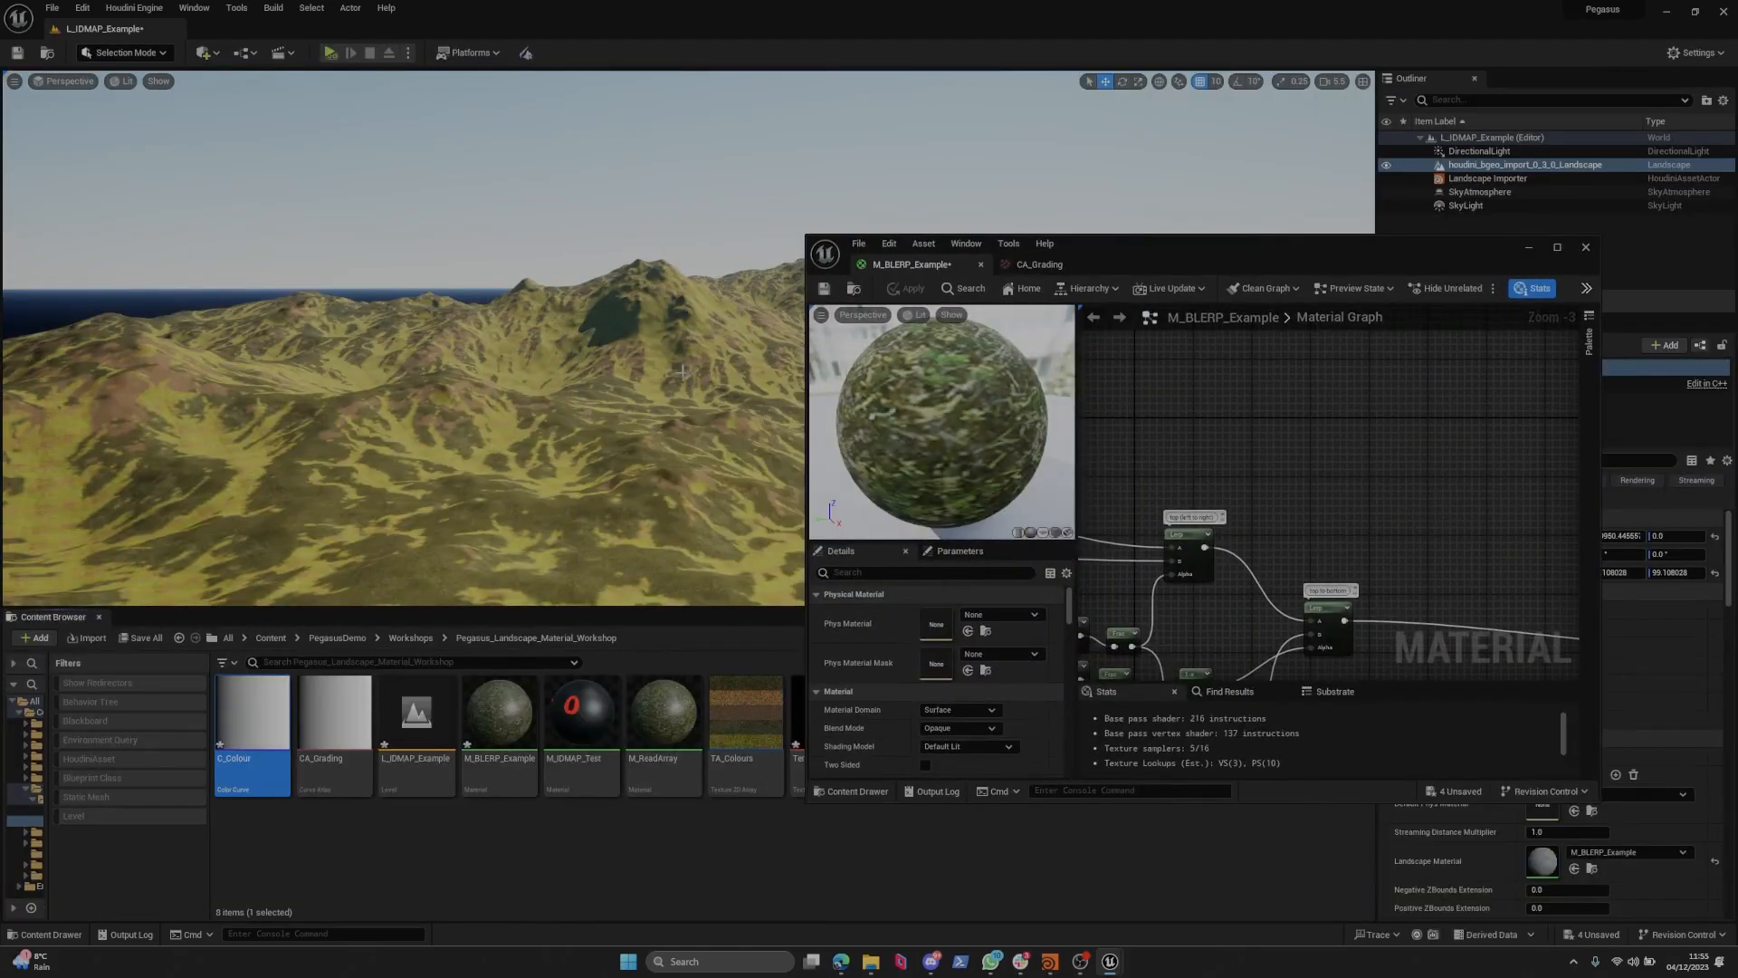
# Examine the graded material across the whole landscape from farther away and check the CA_Grading sample node.
pyautogui.scroll(-2, 1333, 481)
pyautogui.moveTo(1368, 651); pyautogui.dragTo(1207, 477, button='right')
pyautogui.moveTo(670, 417); pyautogui.dragTo(670, 498, button='right')
pyautogui.press('s')
pyautogui.scroll(4, 669, 507)
pyautogui.press('s')
pyautogui.scroll(4, 1204, 466)
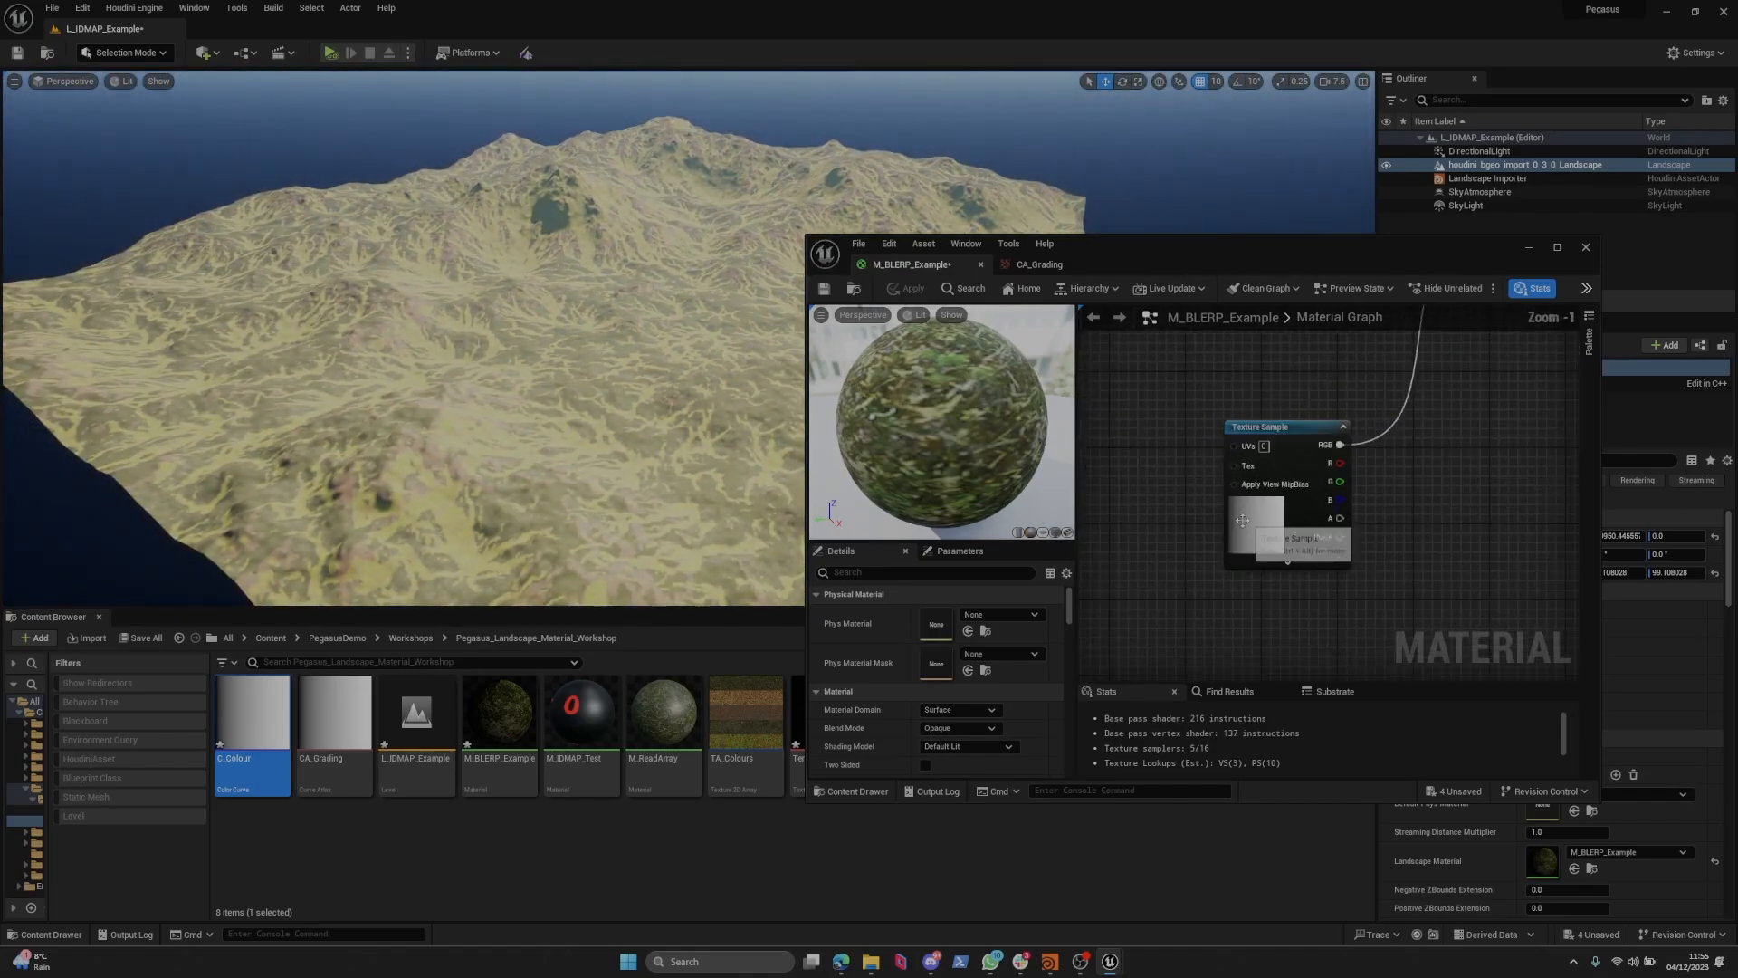
# Reposition the CA_Grading Texture Sample, start previewing that node and orbit the preview mesh to face it.
pyautogui.moveTo(1342, 450); pyautogui.dragTo(1381, 453)
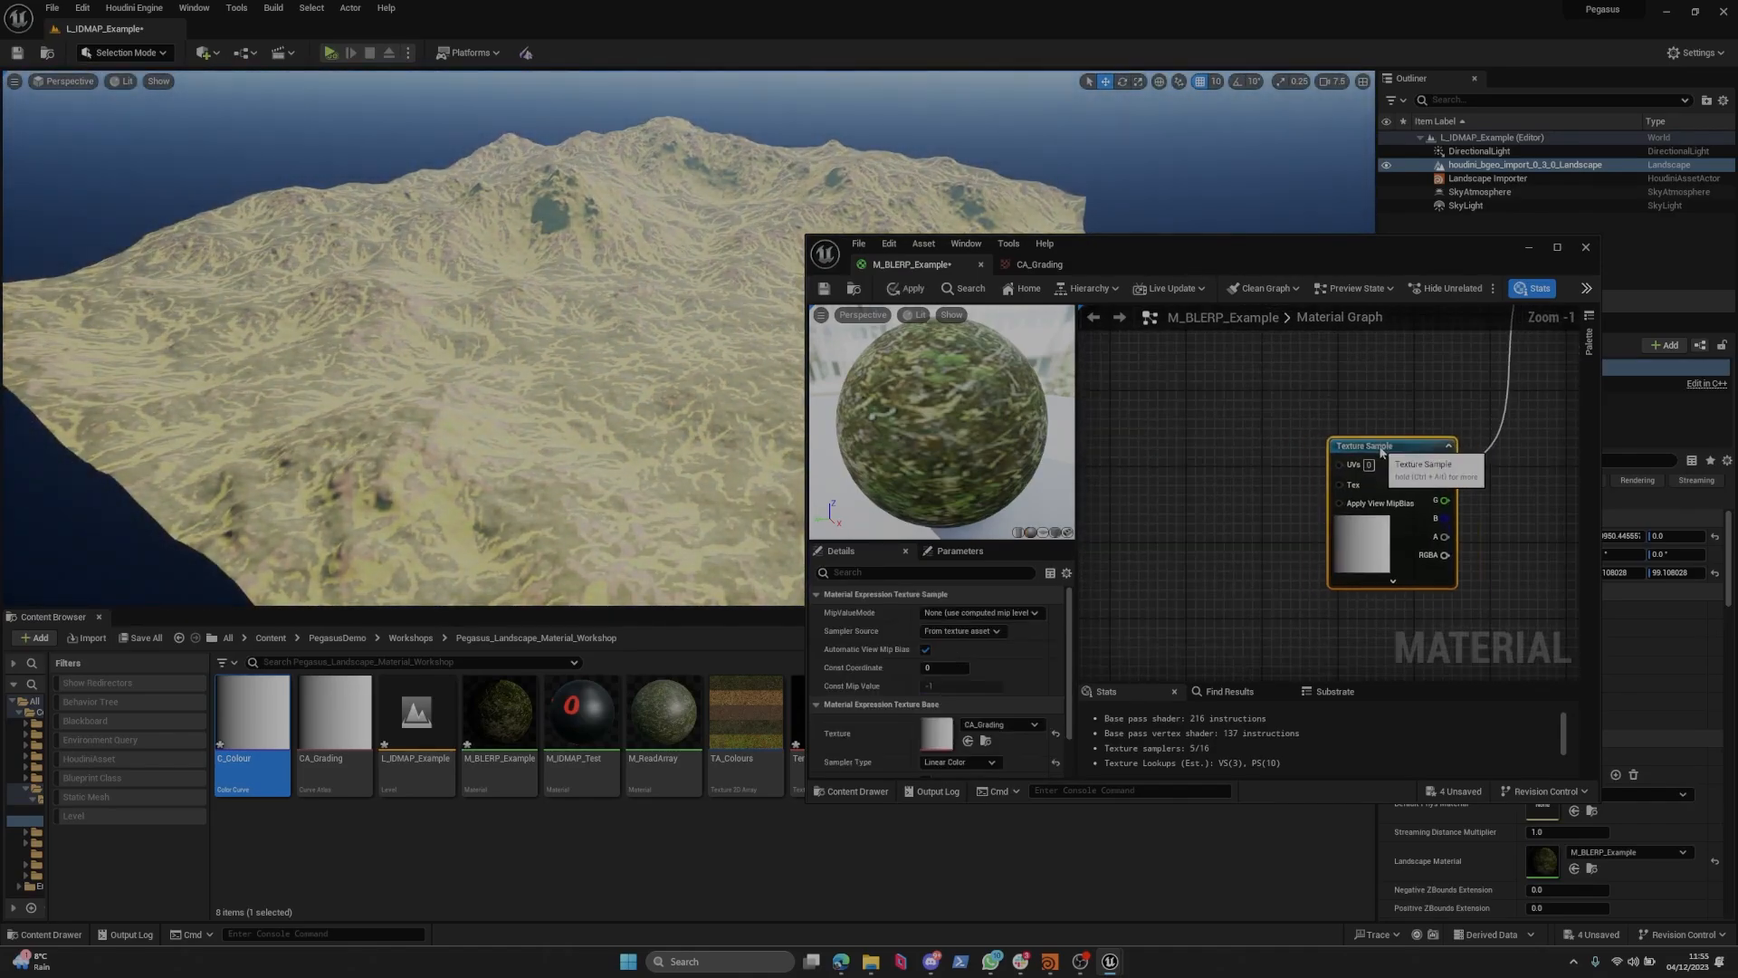
pyautogui.moveTo(1405, 506); pyautogui.dragTo(1277, 419, button='right')
pyautogui.scroll(1, 1209, 512)
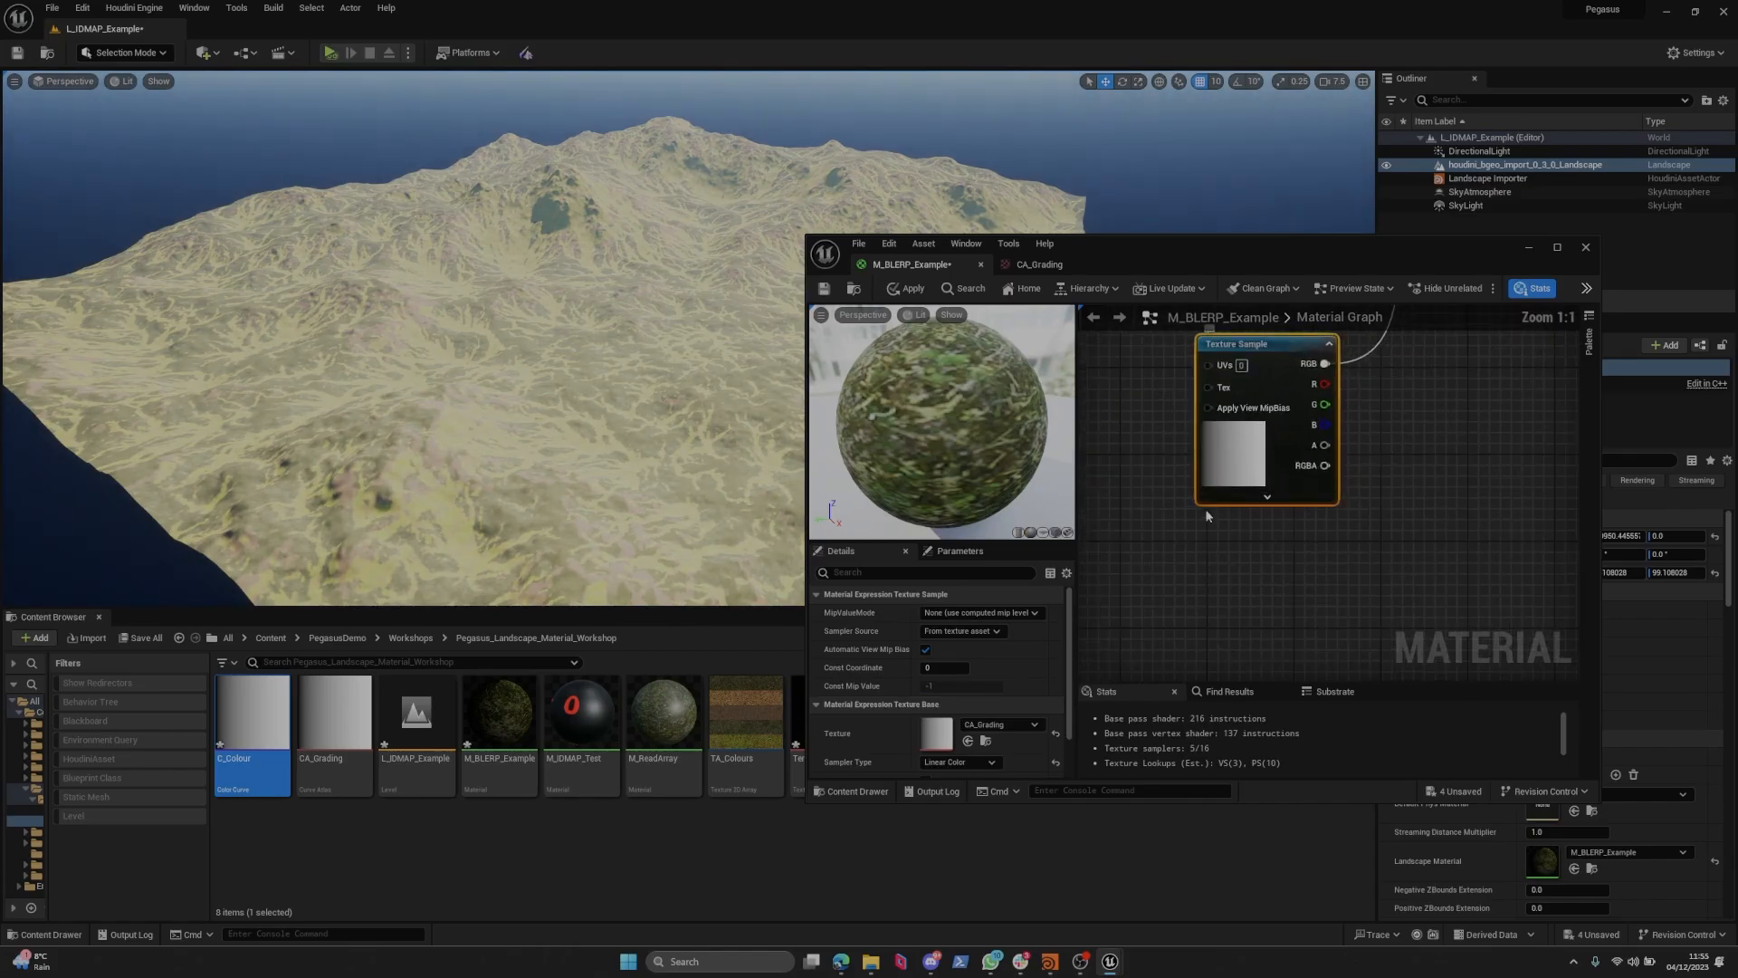
pyautogui.moveTo(1260, 532); pyautogui.dragTo(1307, 588, button='right')
pyautogui.rightClick(1290, 508)
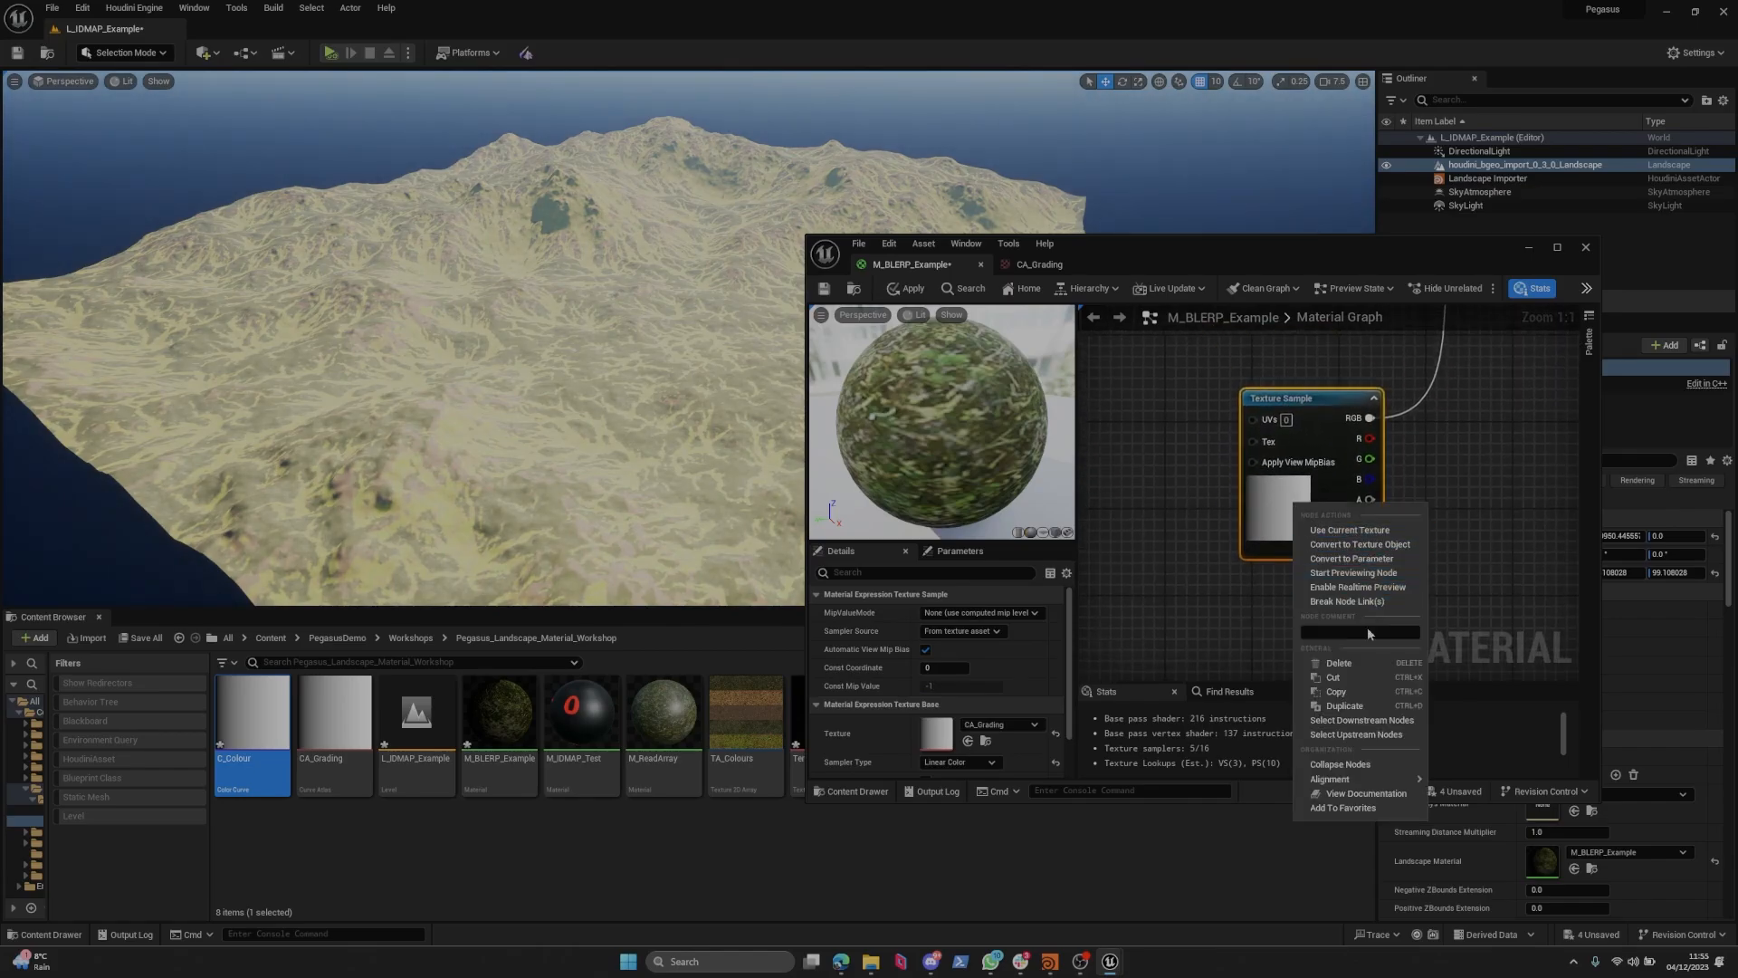
pyautogui.click(1353, 573)
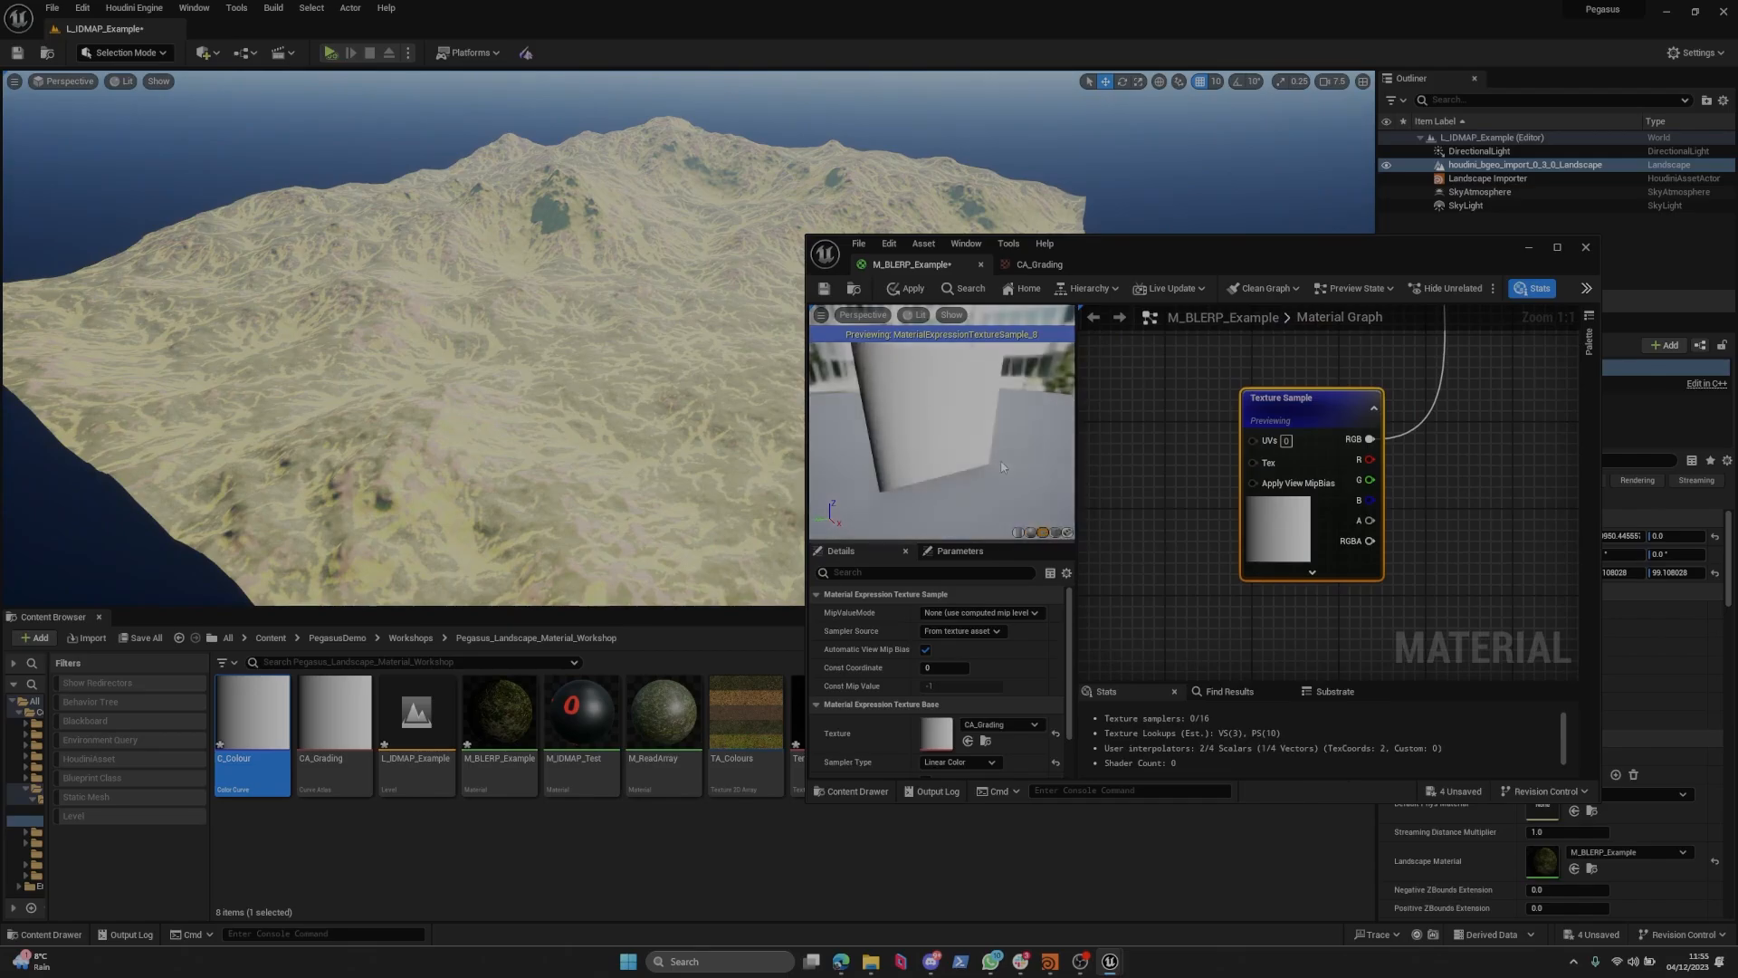
pyautogui.moveTo(1002, 467); pyautogui.dragTo(892, 504)
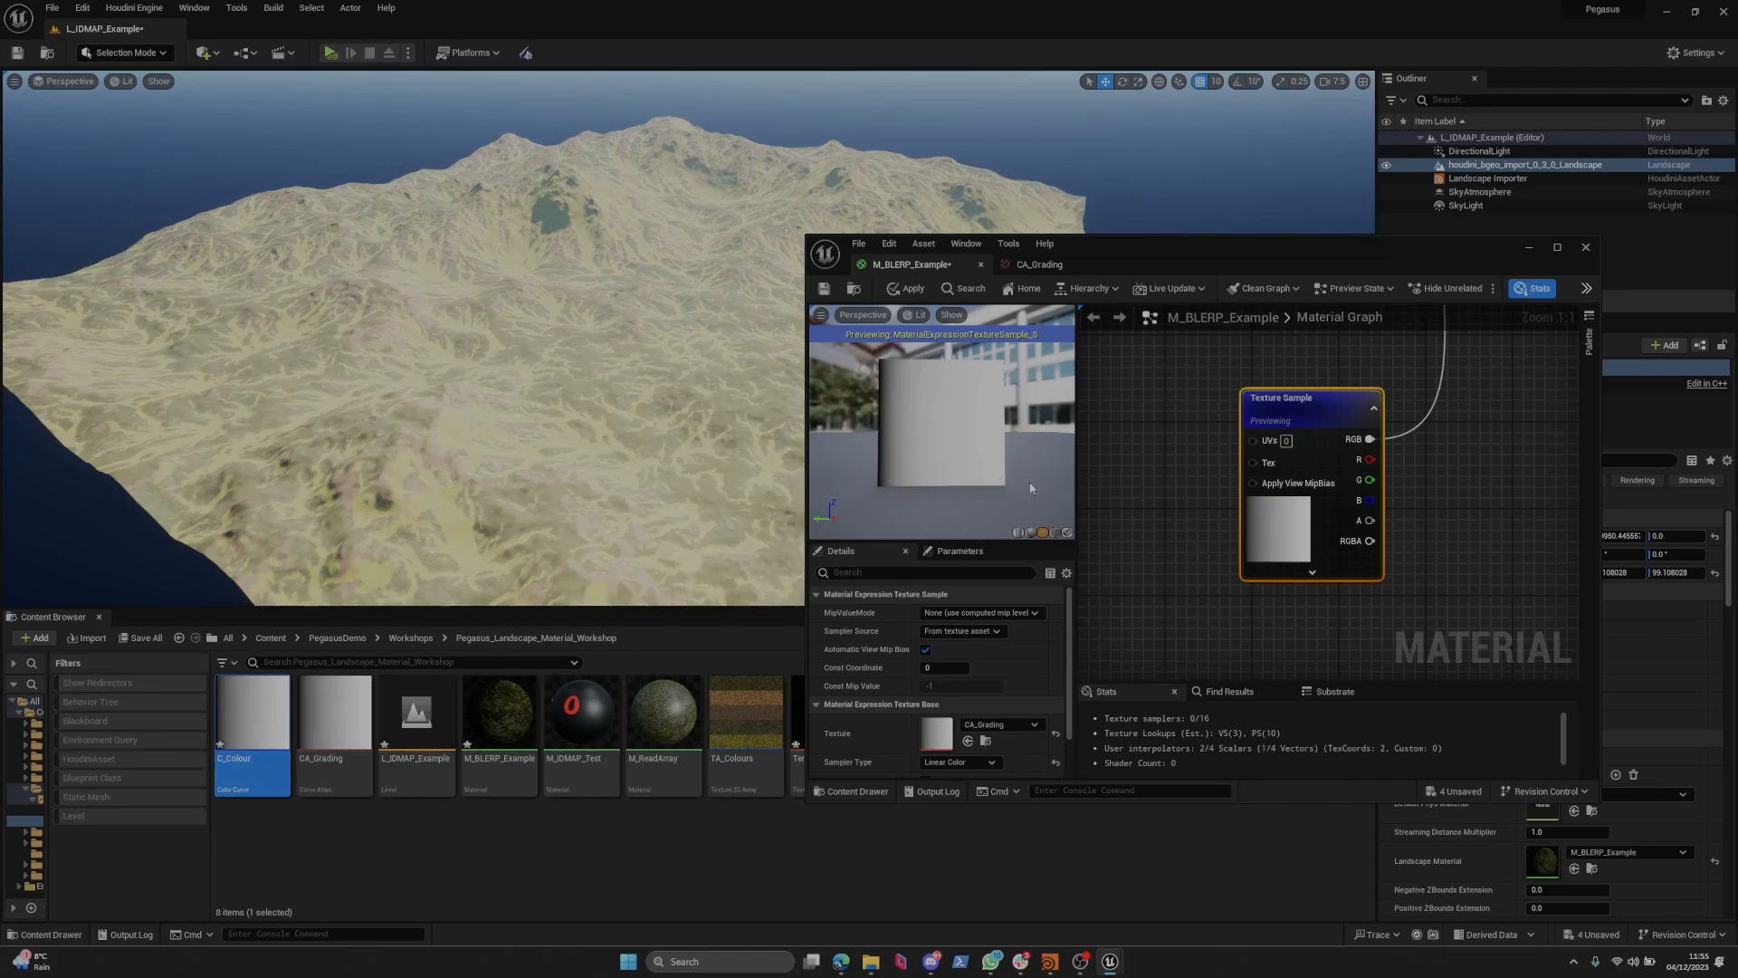
# Open the C_Colour curve and add a pure red (FF0000) colour key at the middle of its gradient.
pyautogui.doubleClick(252, 719)
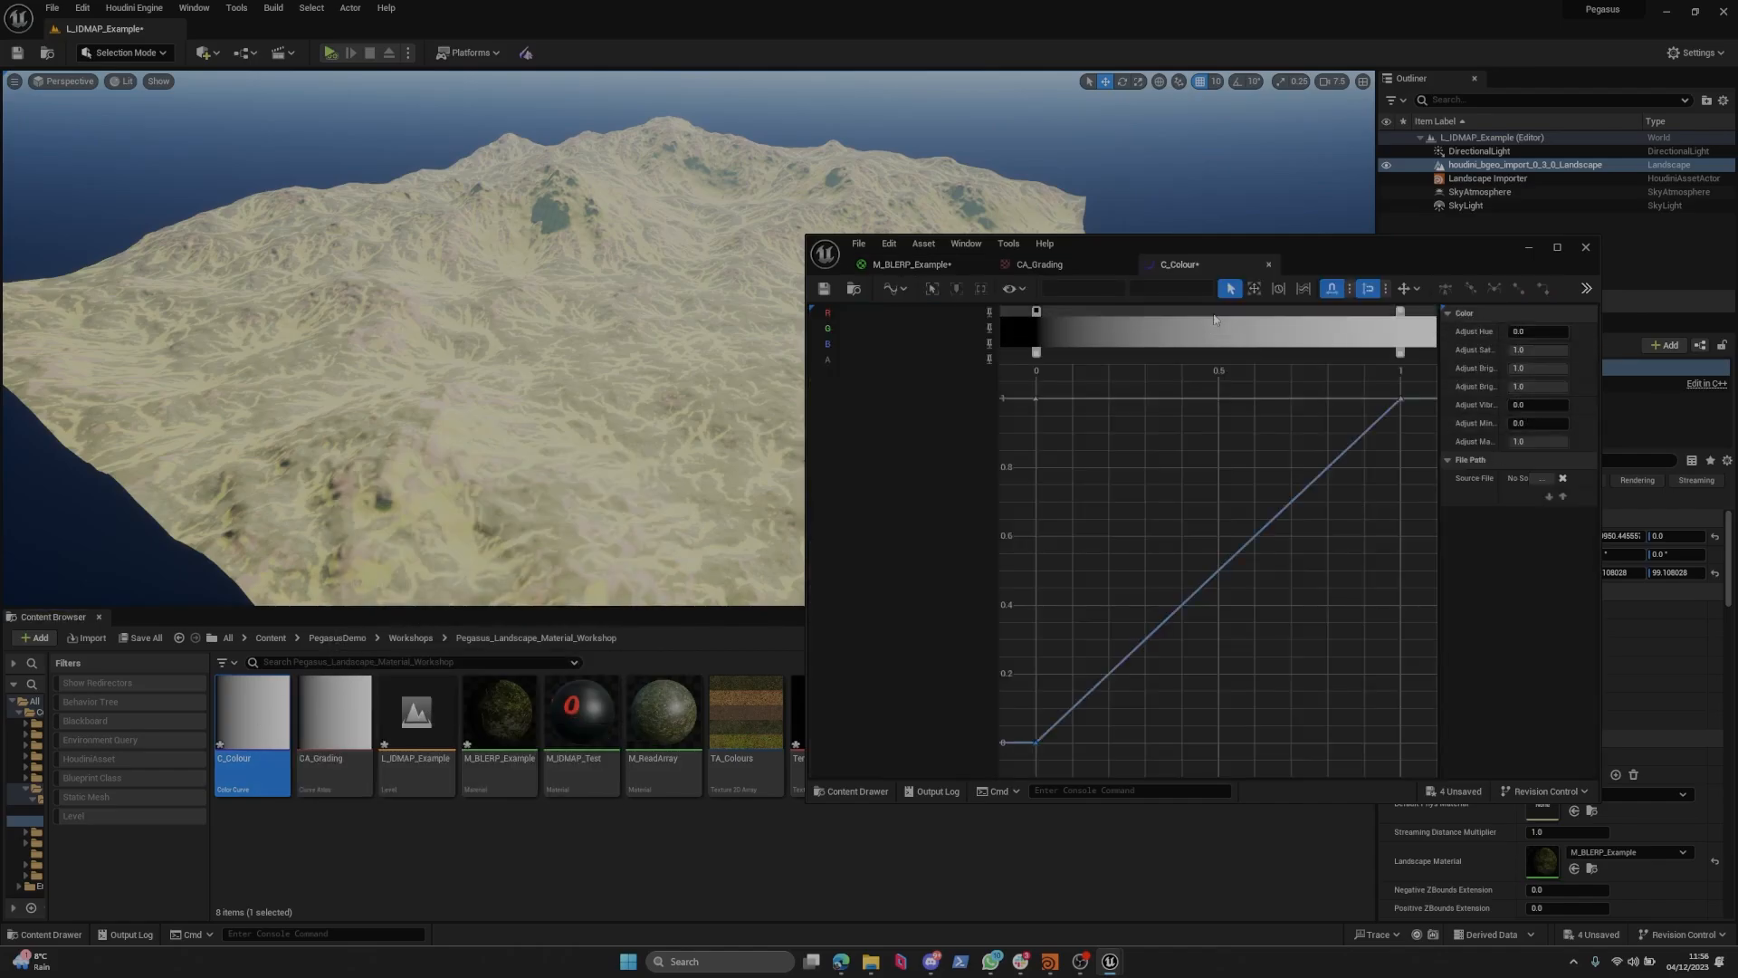
pyautogui.doubleClick(1216, 314)
pyautogui.moveTo(1385, 445); pyautogui.dragTo(1397, 374)
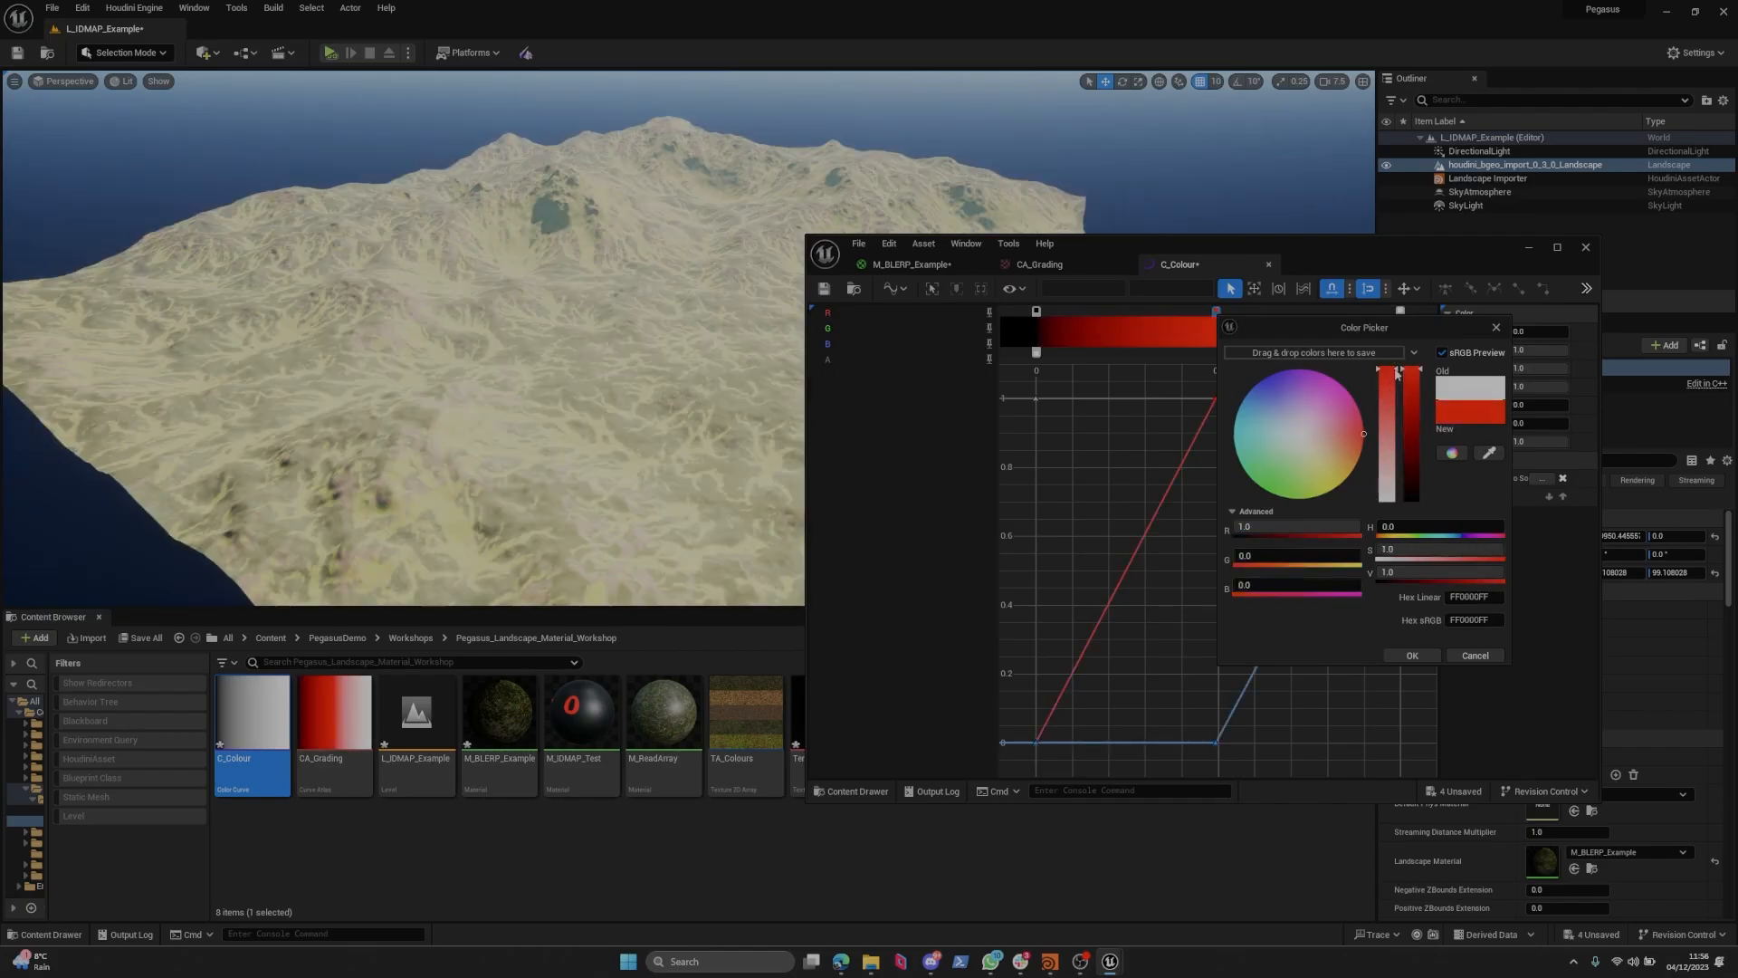
pyautogui.click(1412, 655)
# Replace the black key at the start of the C_Colour gradient with a red key.
pyautogui.click(1398, 311)
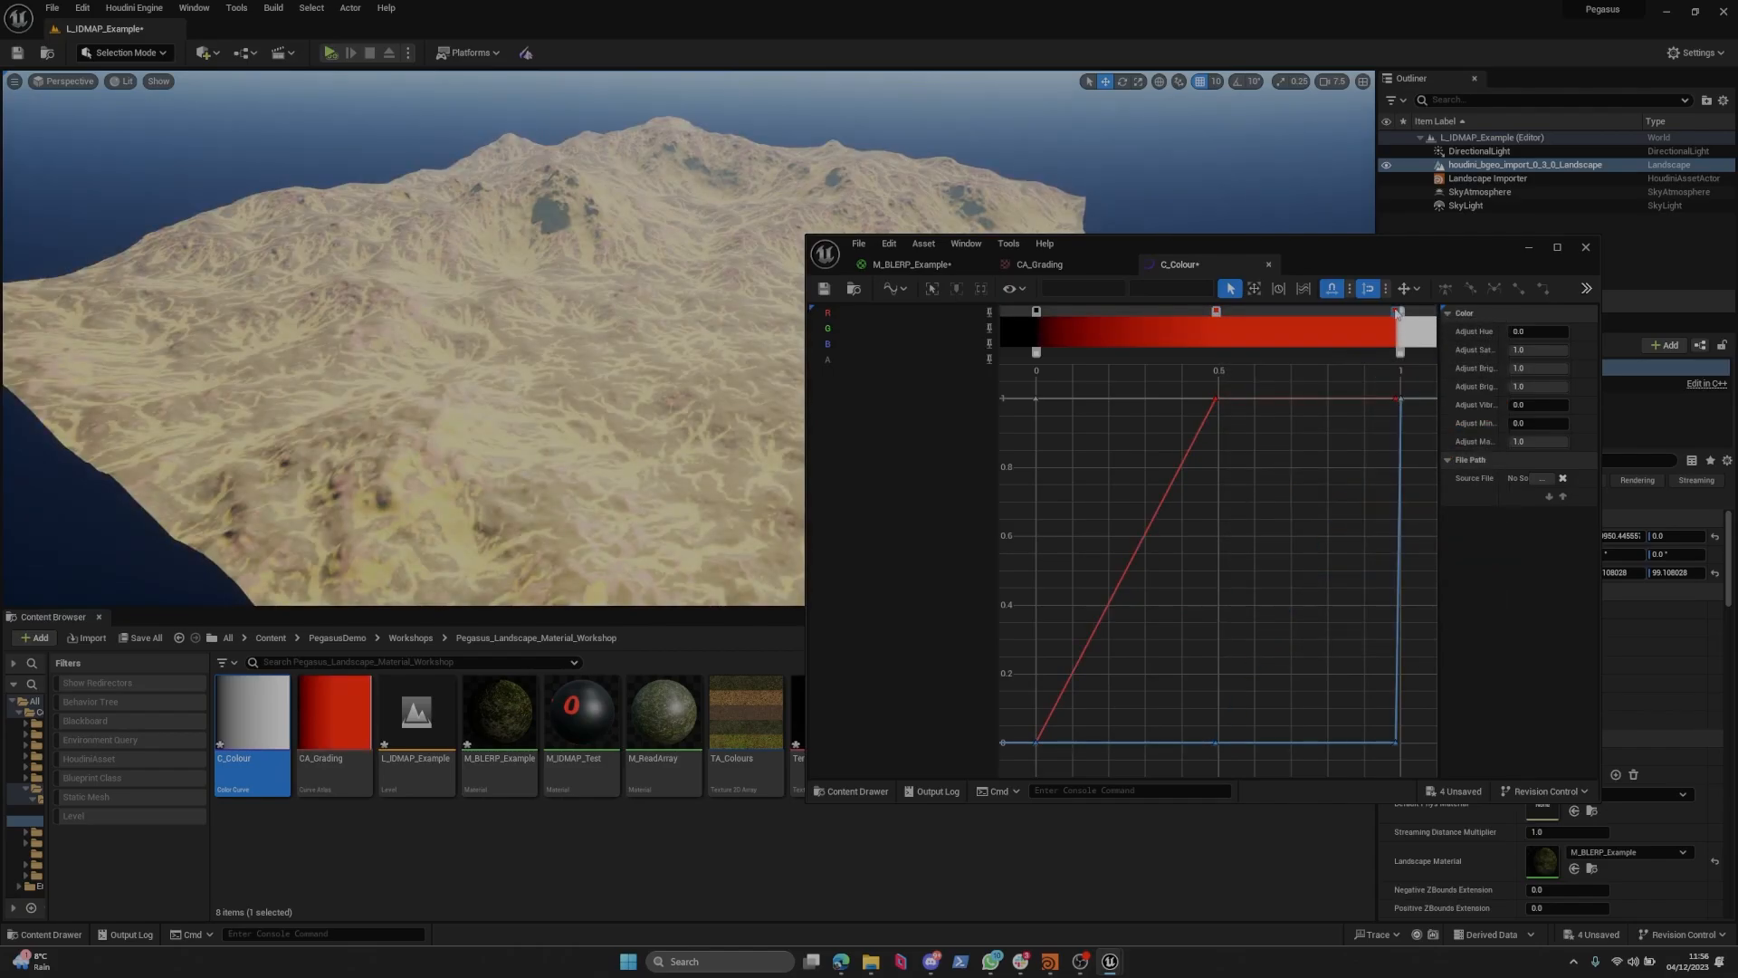
pyautogui.moveTo(1396, 313); pyautogui.dragTo(1036, 312)
pyautogui.press('Delete')
# Place a green colour key at about 0.5 on the C_Colour gradient.
pyautogui.click(1220, 313)
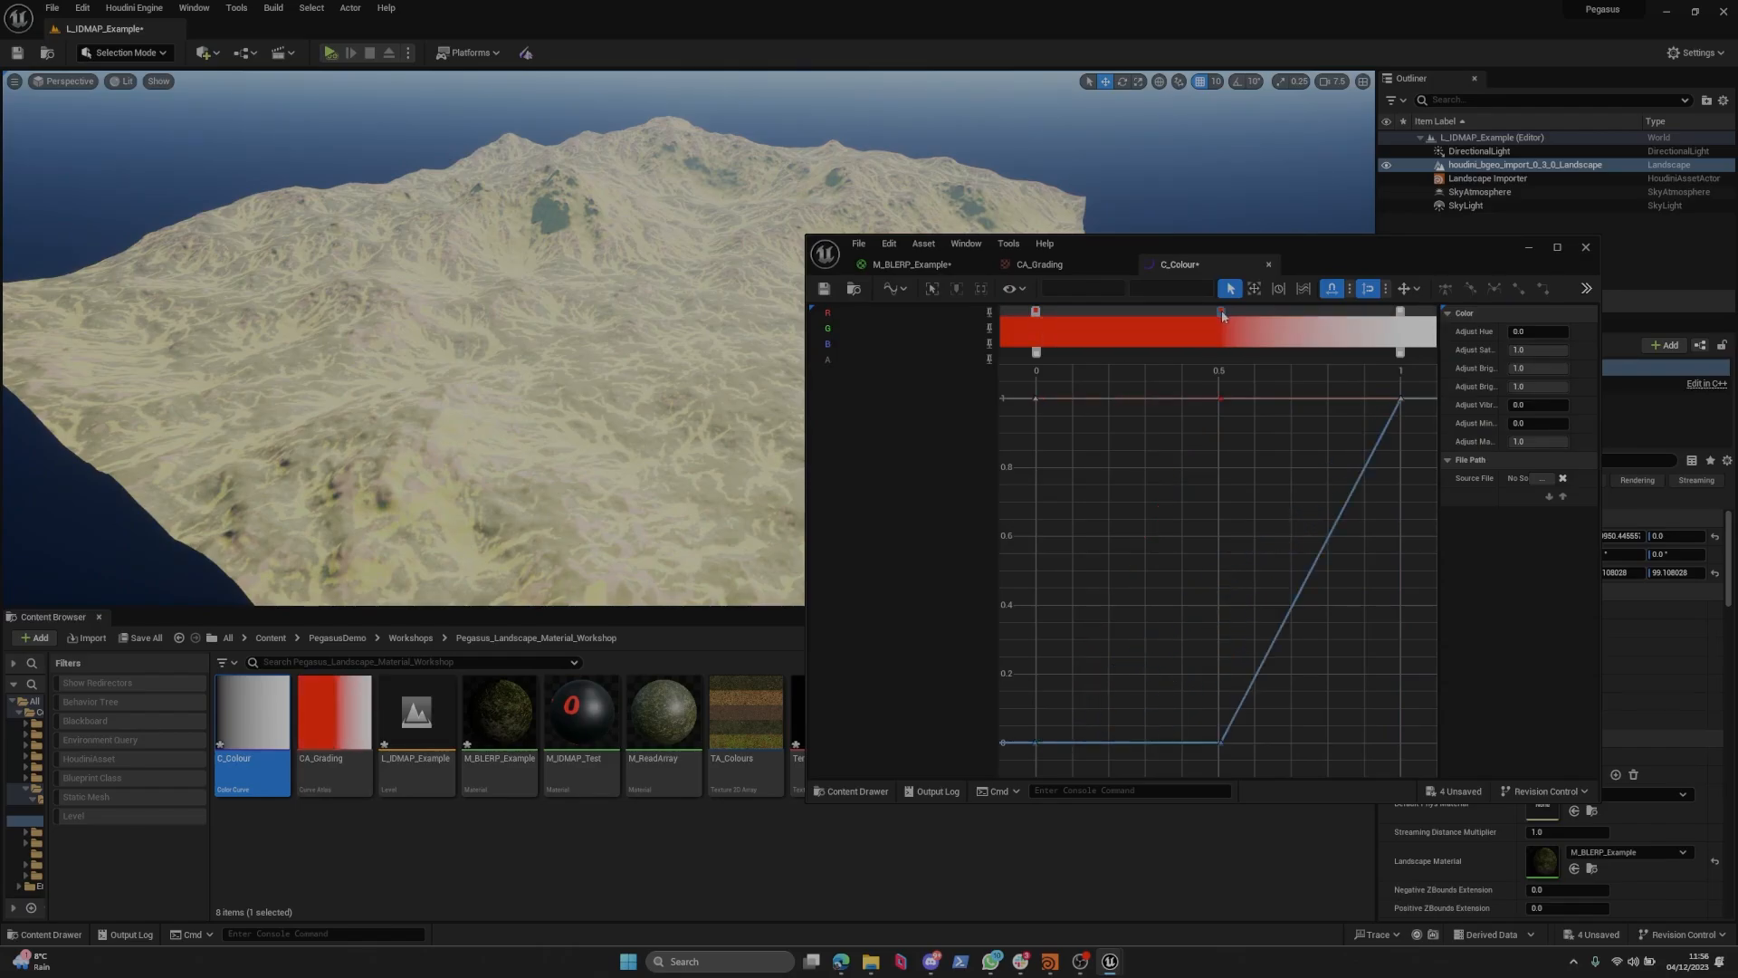
pyautogui.doubleClick(1220, 313)
pyautogui.moveTo(1270, 471); pyautogui.dragTo(1256, 498)
pyautogui.click(1417, 653)
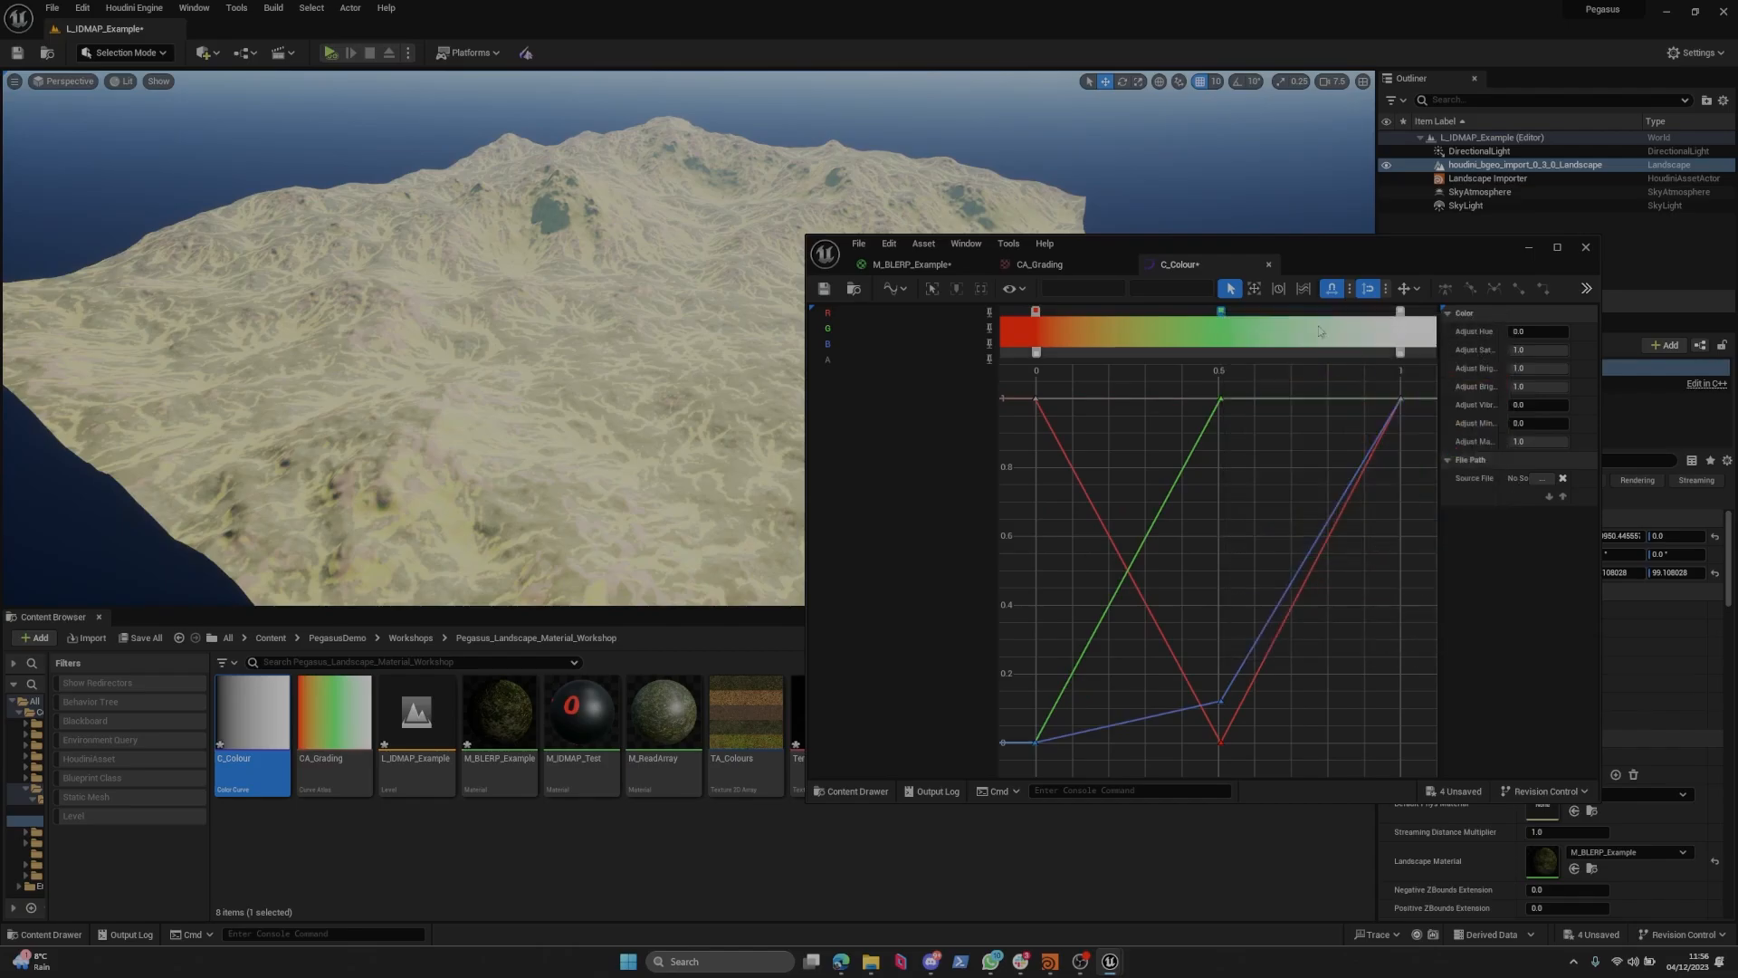
# Change the key at the end of the C_Colour gradient to blue and save the curve.
pyautogui.doubleClick(1400, 312)
pyautogui.click(1470, 400)
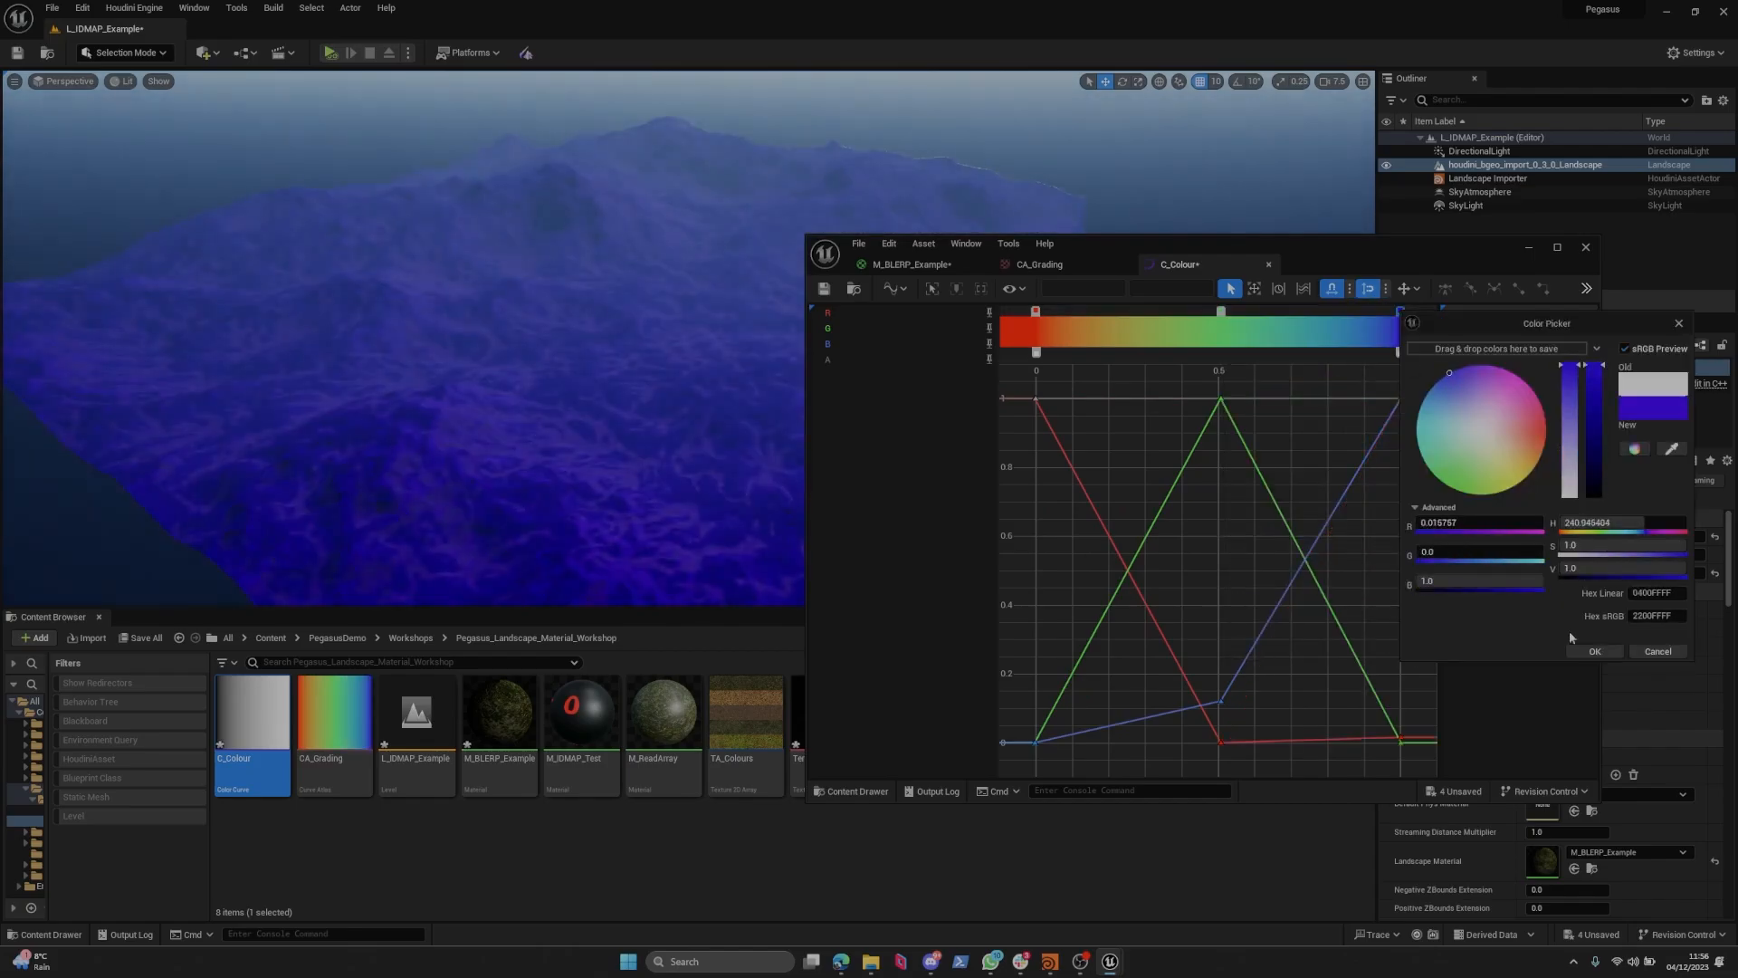
pyautogui.click(1595, 651)
pyautogui.click(822, 290)
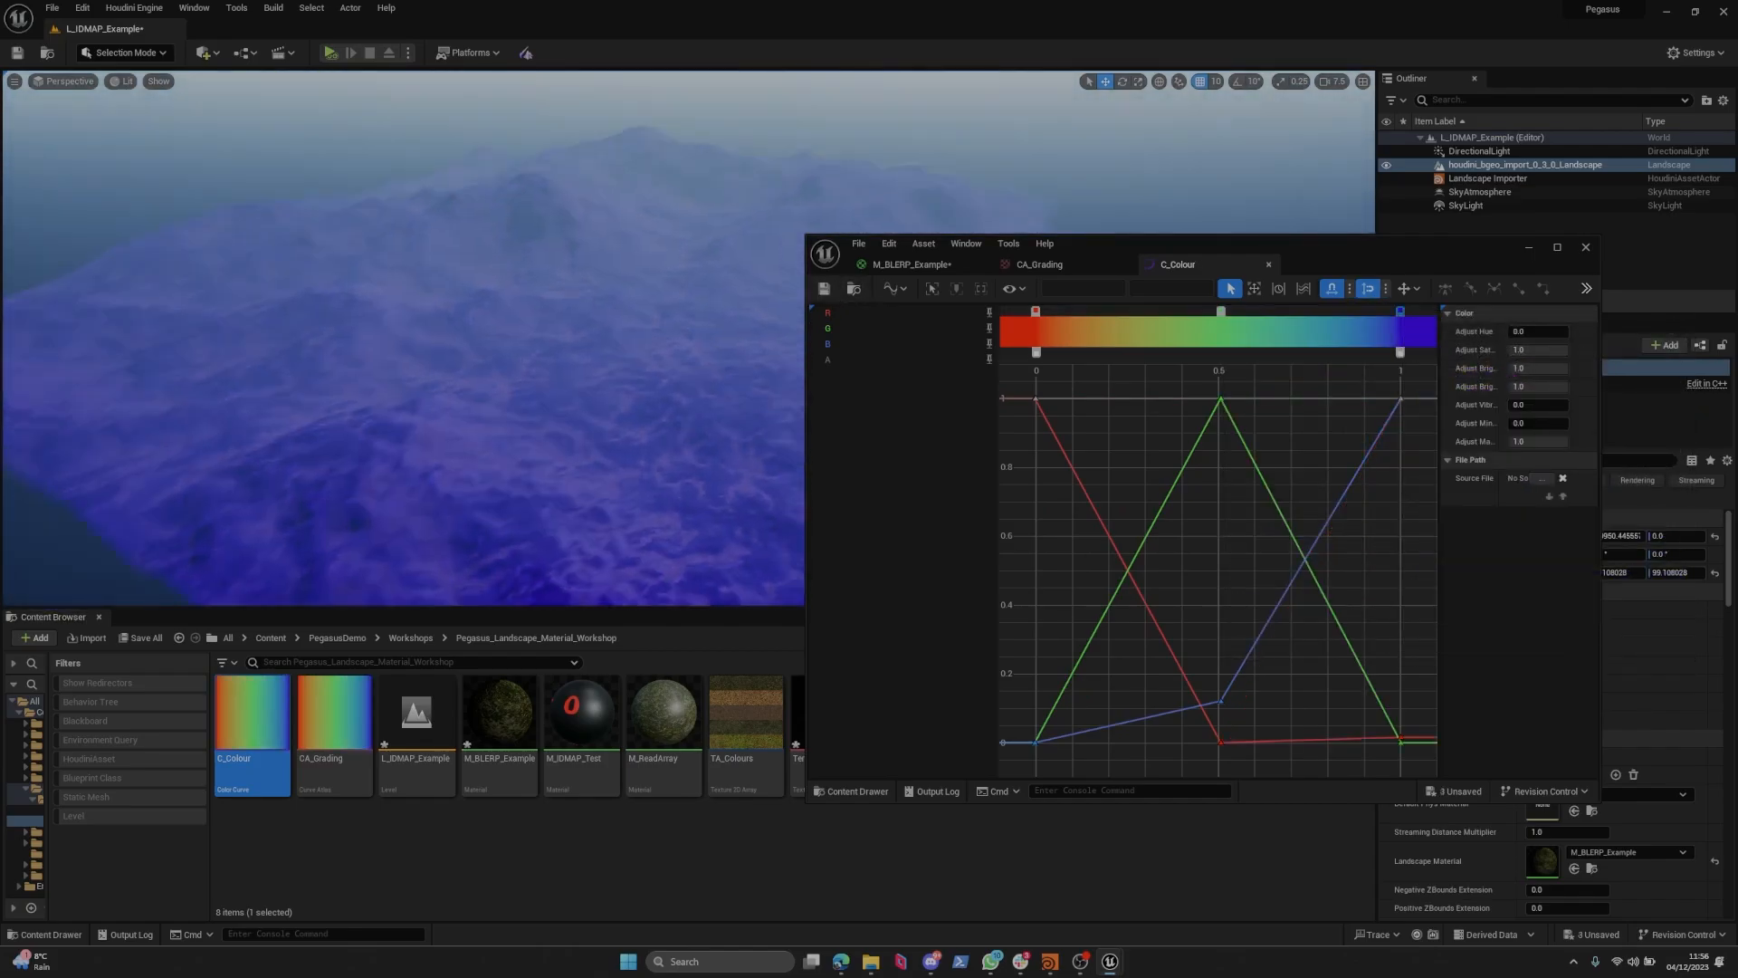
# Return to the M_BLERP_Example graph and add a MakeFloat2 node feeding the UVs of the CA_Grading Texture Sample.
pyautogui.click(911, 264)
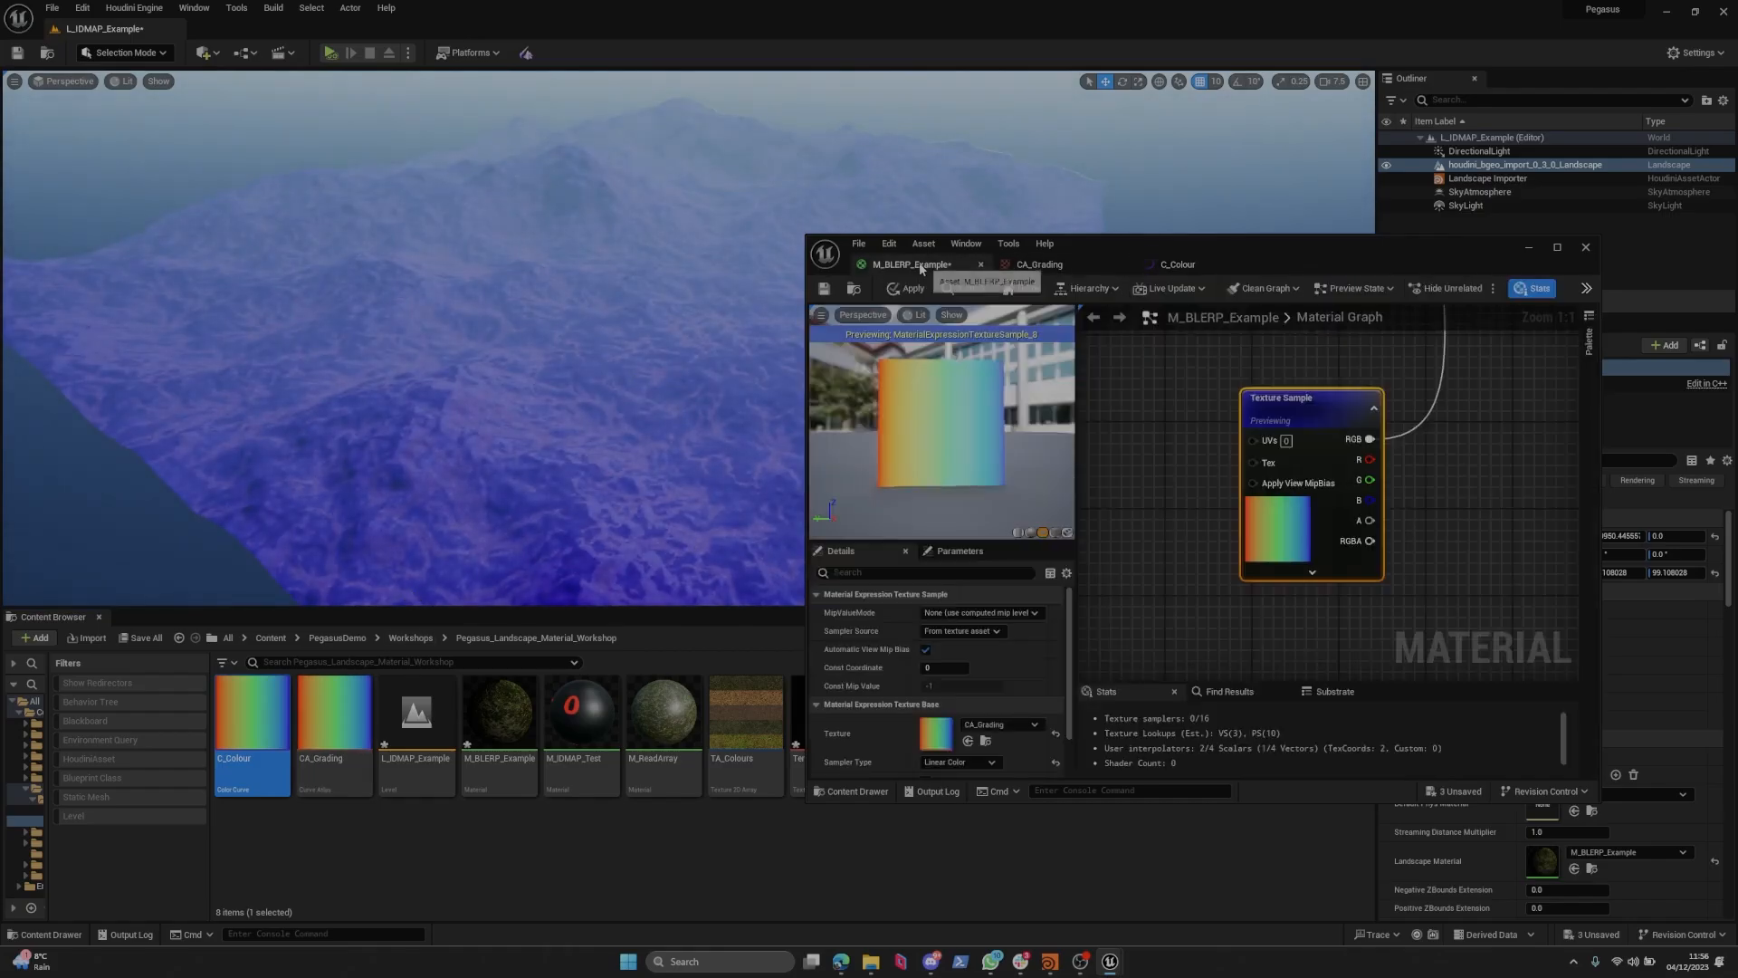
pyautogui.click(1458, 519)
pyautogui.scroll(-2, 1457, 519)
pyautogui.moveTo(1458, 519); pyautogui.dragTo(1400, 384, button='right')
pyautogui.rightClick(1282, 527)
pyautogui.scroll(-1, 1343, 519)
pyautogui.moveTo(1184, 455)
pyautogui.mouseDown(button='right')
pyautogui.moveTo(1319, 443)
pyautogui.moveTo(1237, 396)
pyautogui.moveTo(1199, 474)
pyautogui.mouseUp(button='right')
pyautogui.scroll(2, 1237, 443)
pyautogui.moveTo(1275, 540); pyautogui.dragTo(1369, 520)
pyautogui.moveTo(1374, 451); pyautogui.dragTo(1288, 451)
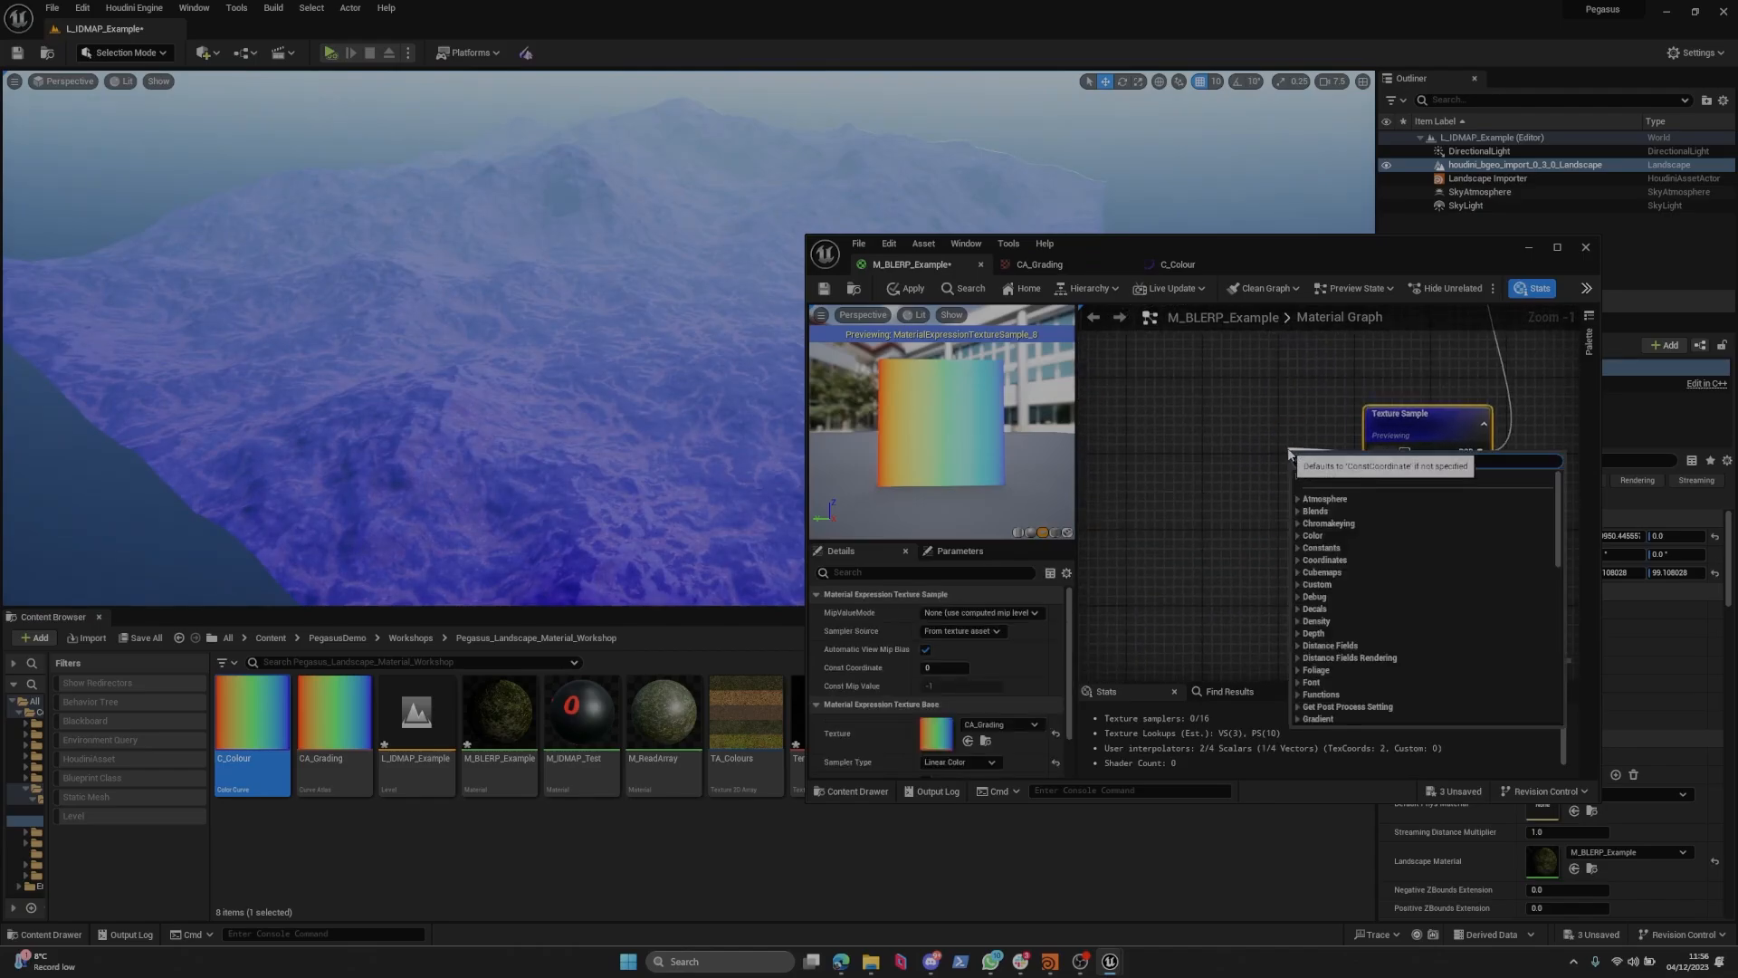
pyautogui.write('make')
pyautogui.press('Return')
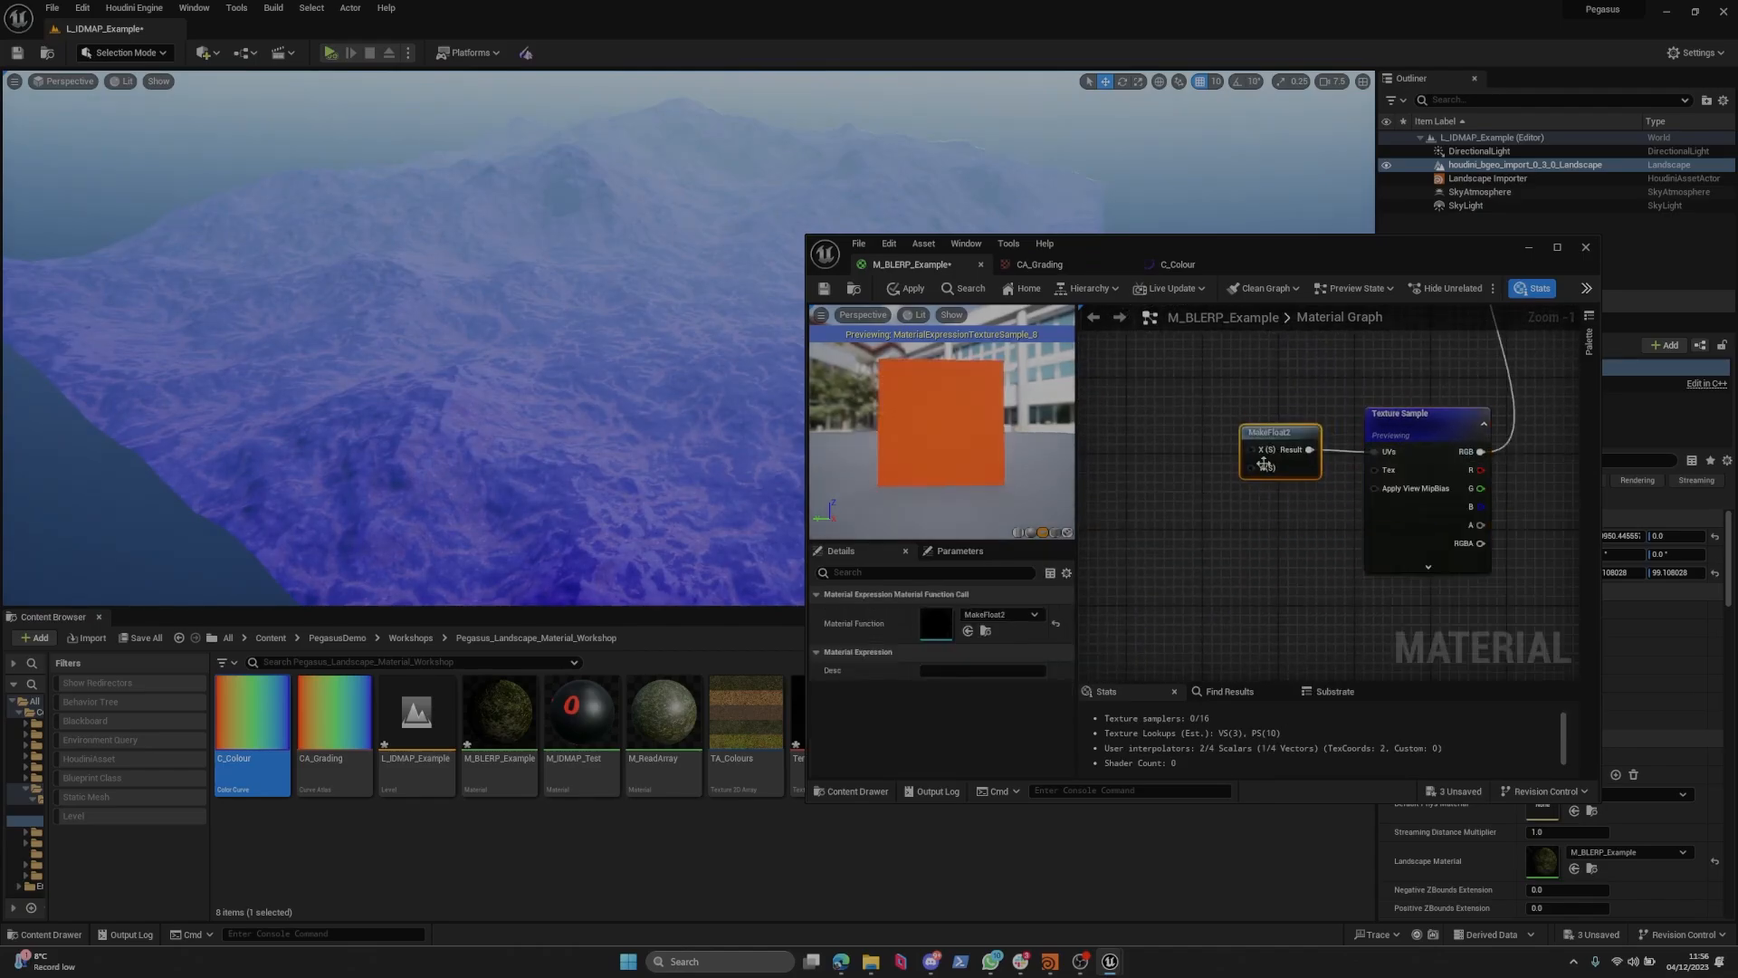
# Add a Constant node with value 0.0 and connect it to the Y input of the MakeFloat2 node.
pyautogui.moveTo(1219, 514); pyautogui.dragTo(1240, 506, button='right')
pyautogui.click(1240, 506)
pyautogui.press('1')
pyautogui.click(1237, 505)
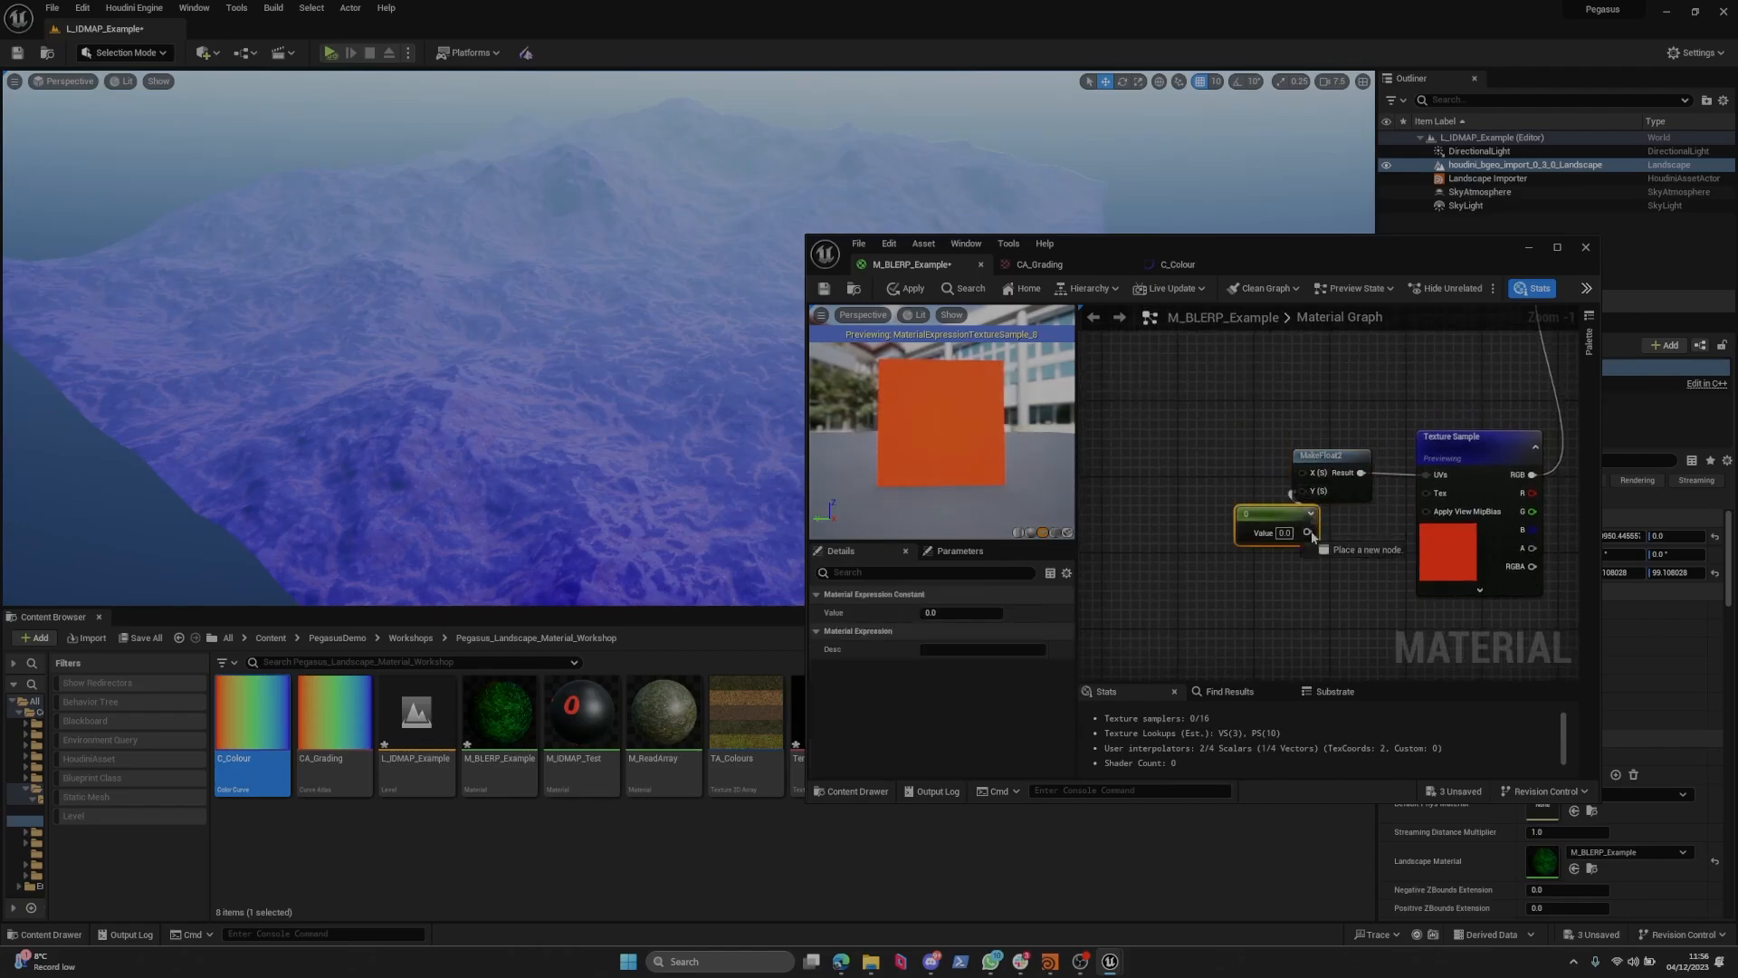
pyautogui.moveTo(1307, 532); pyautogui.dragTo(1303, 490)
pyautogui.moveTo(1275, 517); pyautogui.dragTo(1210, 504)
# Examine how the grading nodes join the rest of the material graph and which input of MakeFloat2 is still unconnected.
pyautogui.moveTo(1258, 570); pyautogui.dragTo(1176, 560, button='right')
pyautogui.click(1174, 566)
pyautogui.moveTo(1294, 581); pyautogui.dragTo(1306, 540, button='right')
pyautogui.scroll(-1, 1296, 567)
pyautogui.moveTo(1338, 469); pyautogui.dragTo(1351, 550, button='right')
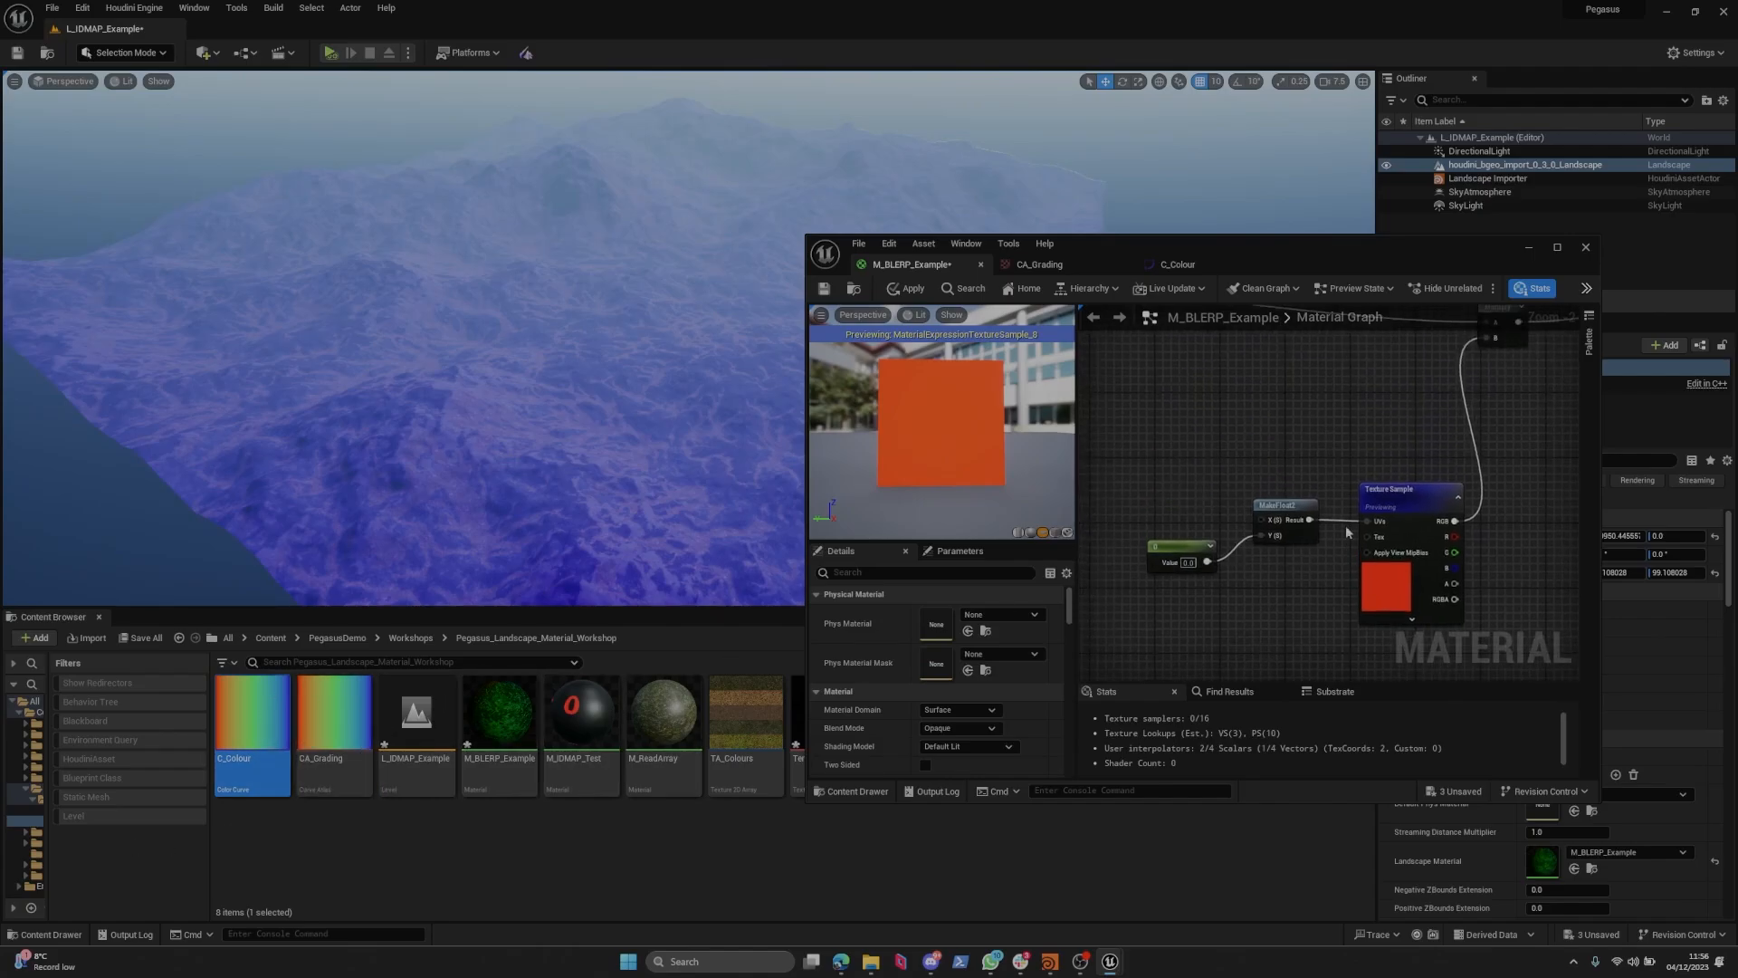
pyautogui.moveTo(1119, 616); pyautogui.dragTo(1087, 558, button='right')
pyautogui.moveTo(1392, 548); pyautogui.dragTo(1286, 435, button='right')
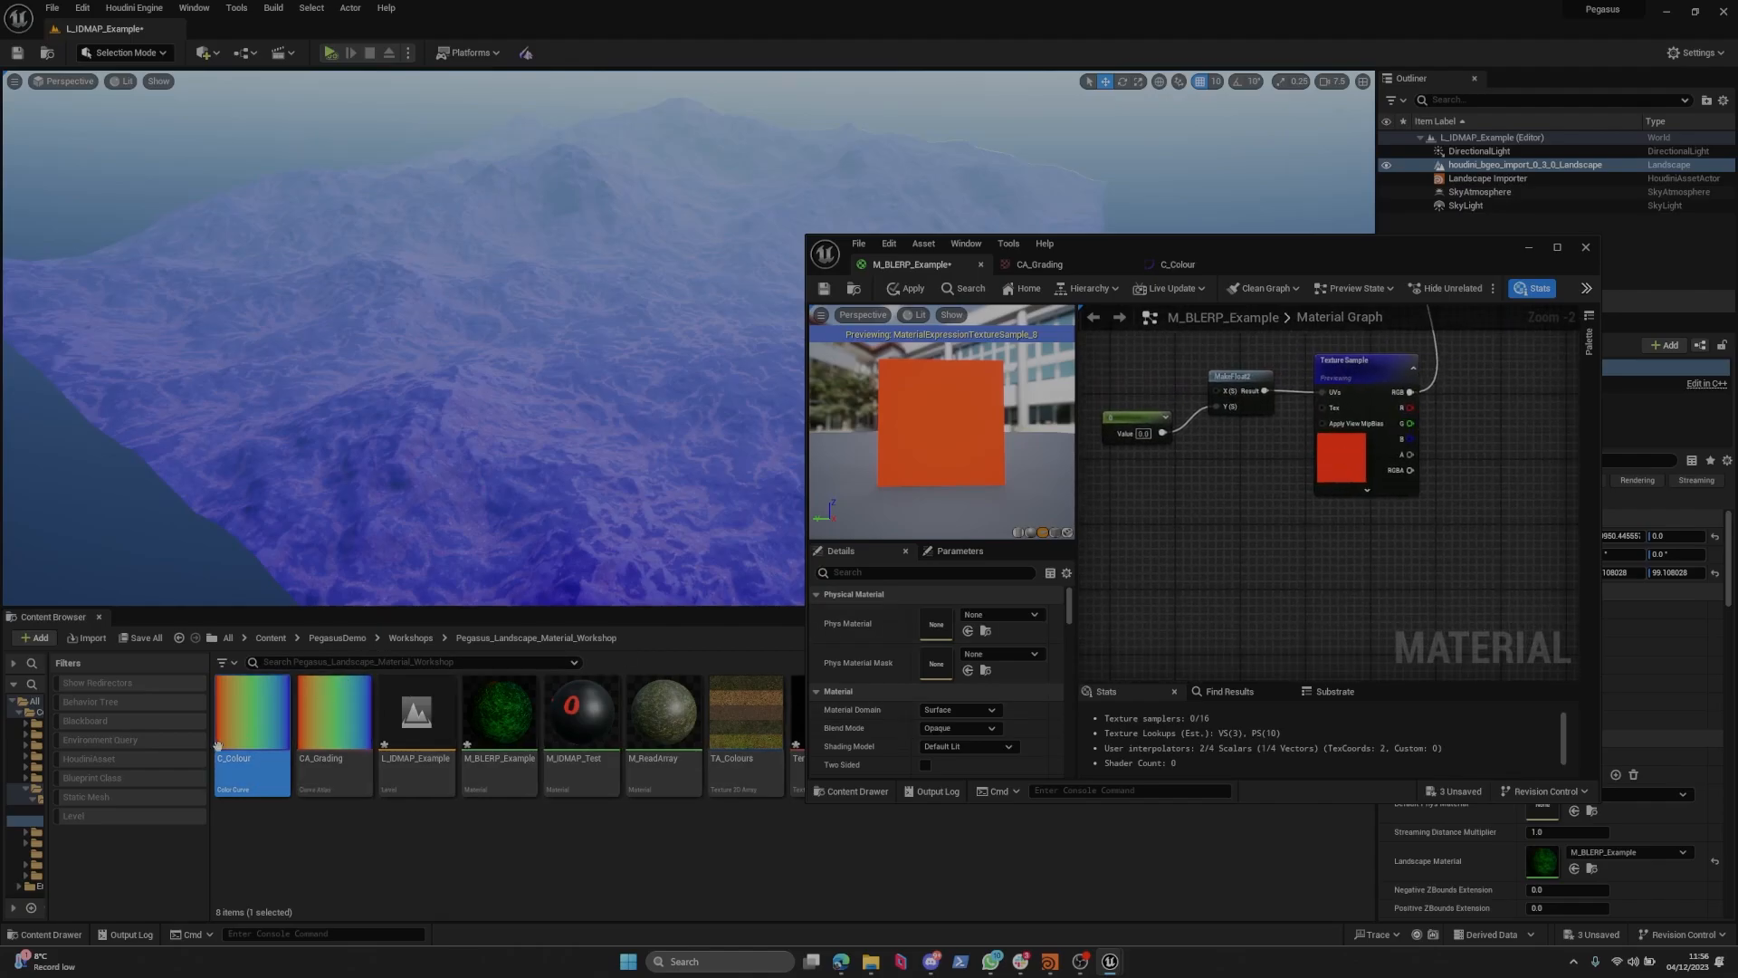
pyautogui.moveTo(1235, 391); pyautogui.dragTo(1484, 585, button='right')
pyautogui.scroll(1, 1300, 535)
pyautogui.scroll(-2, 1328, 488)
pyautogui.scroll(-2, 1349, 443)
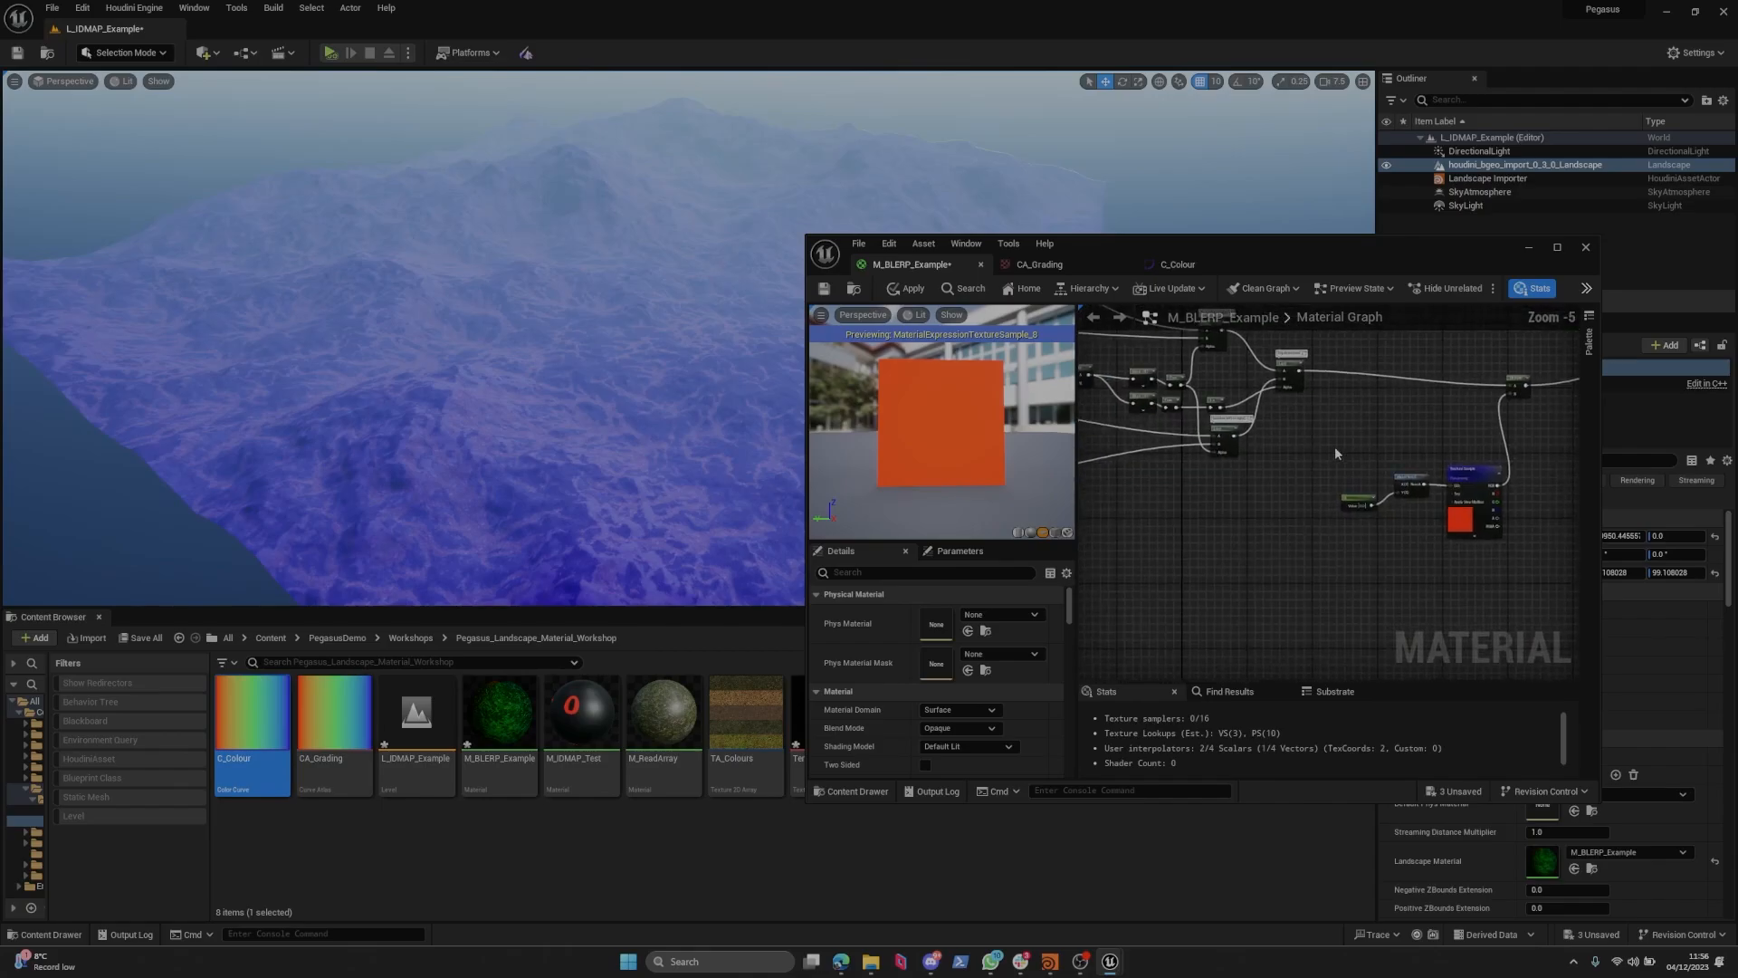
pyautogui.moveTo(1335, 452); pyautogui.dragTo(1504, 585)
pyautogui.moveTo(1264, 481); pyautogui.dragTo(1304, 473, button='right')
pyautogui.scroll(-4, 1304, 473)
pyautogui.moveTo(1314, 407); pyautogui.dragTo(1465, 405, button='right')
pyautogui.moveTo(1498, 366); pyautogui.dragTo(1120, 632)
pyautogui.moveTo(1313, 498); pyautogui.dragTo(1113, 528, button='right')
pyautogui.moveTo(1484, 507); pyautogui.dragTo(1177, 489, button='right')
pyautogui.scroll(5, 1381, 488)
pyautogui.moveTo(1380, 488); pyautogui.dragTo(1306, 639, button='right')
pyautogui.moveTo(1218, 420); pyautogui.dragTo(1130, 419)
pyautogui.click(1297, 561)
pyautogui.moveTo(1296, 563); pyautogui.dragTo(1439, 422, button='right')
pyautogui.scroll(3, 1414, 513)
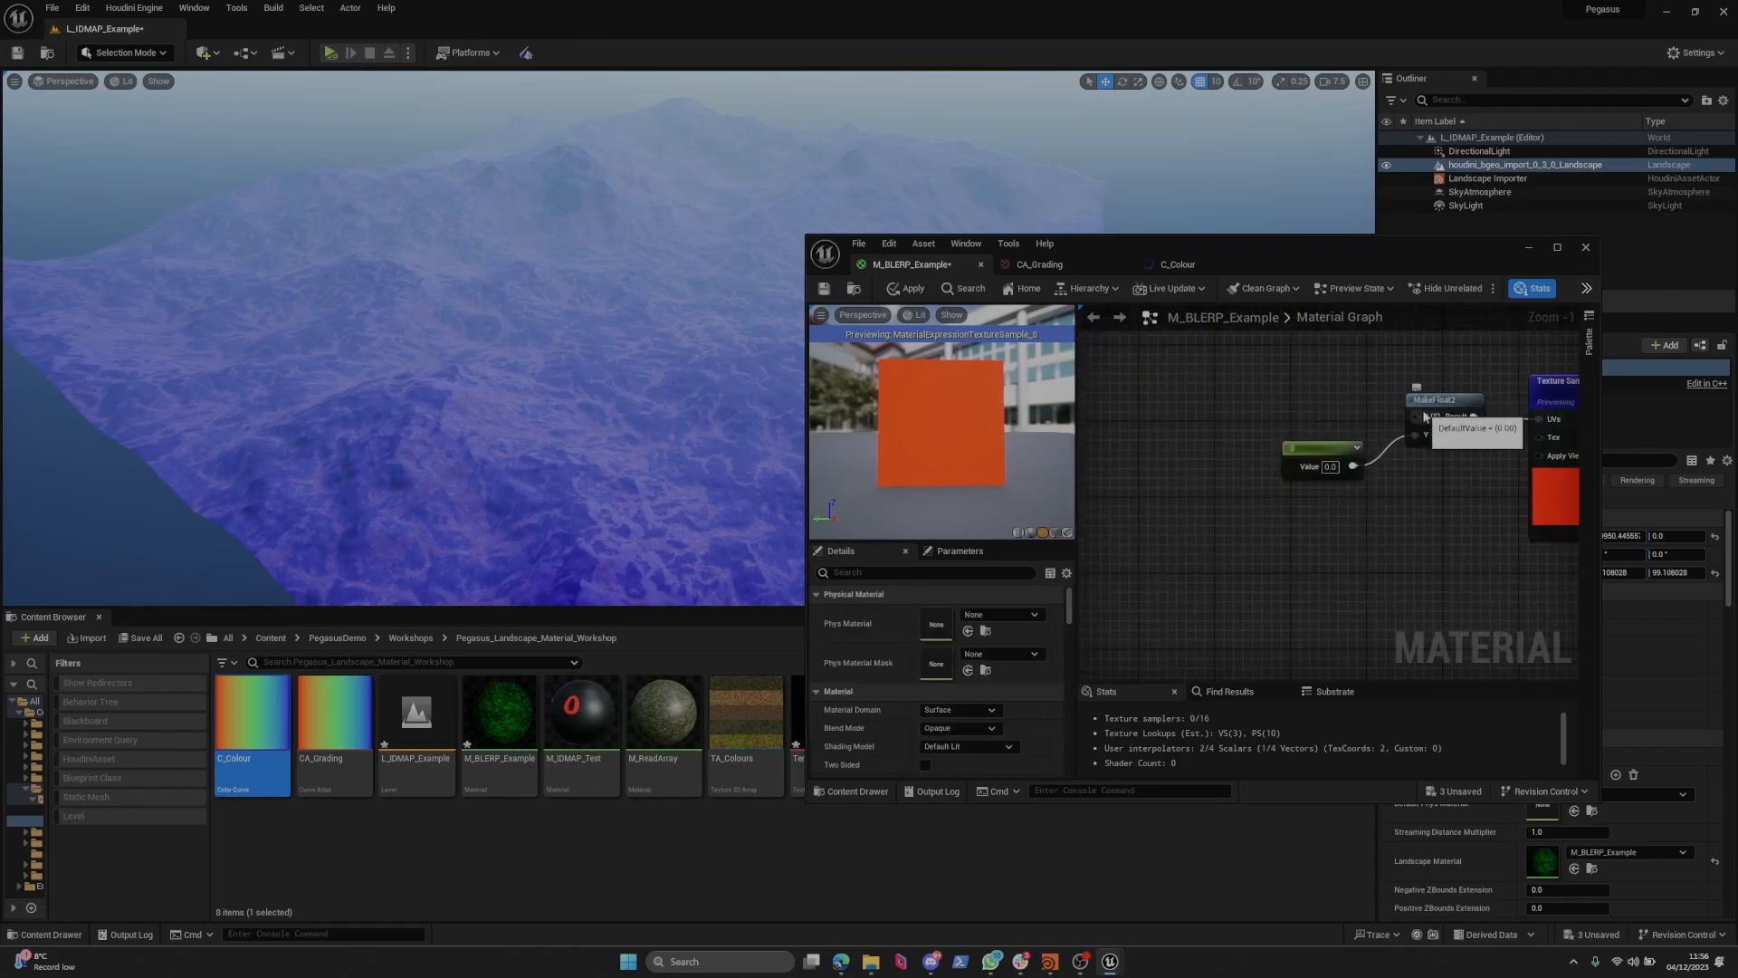
# Trace the graph back through the noise distortion nodes to the Terrain_IDMAP Texture Sample branches.
pyautogui.moveTo(1272, 405); pyautogui.dragTo(1510, 482, button='right')
pyautogui.scroll(-5, 1444, 483)
pyautogui.scroll(1, 1327, 542)
pyautogui.moveTo(1300, 541); pyautogui.dragTo(1390, 548, button='right')
pyautogui.scroll(-2, 1395, 525)
pyautogui.scroll(4, 1320, 556)
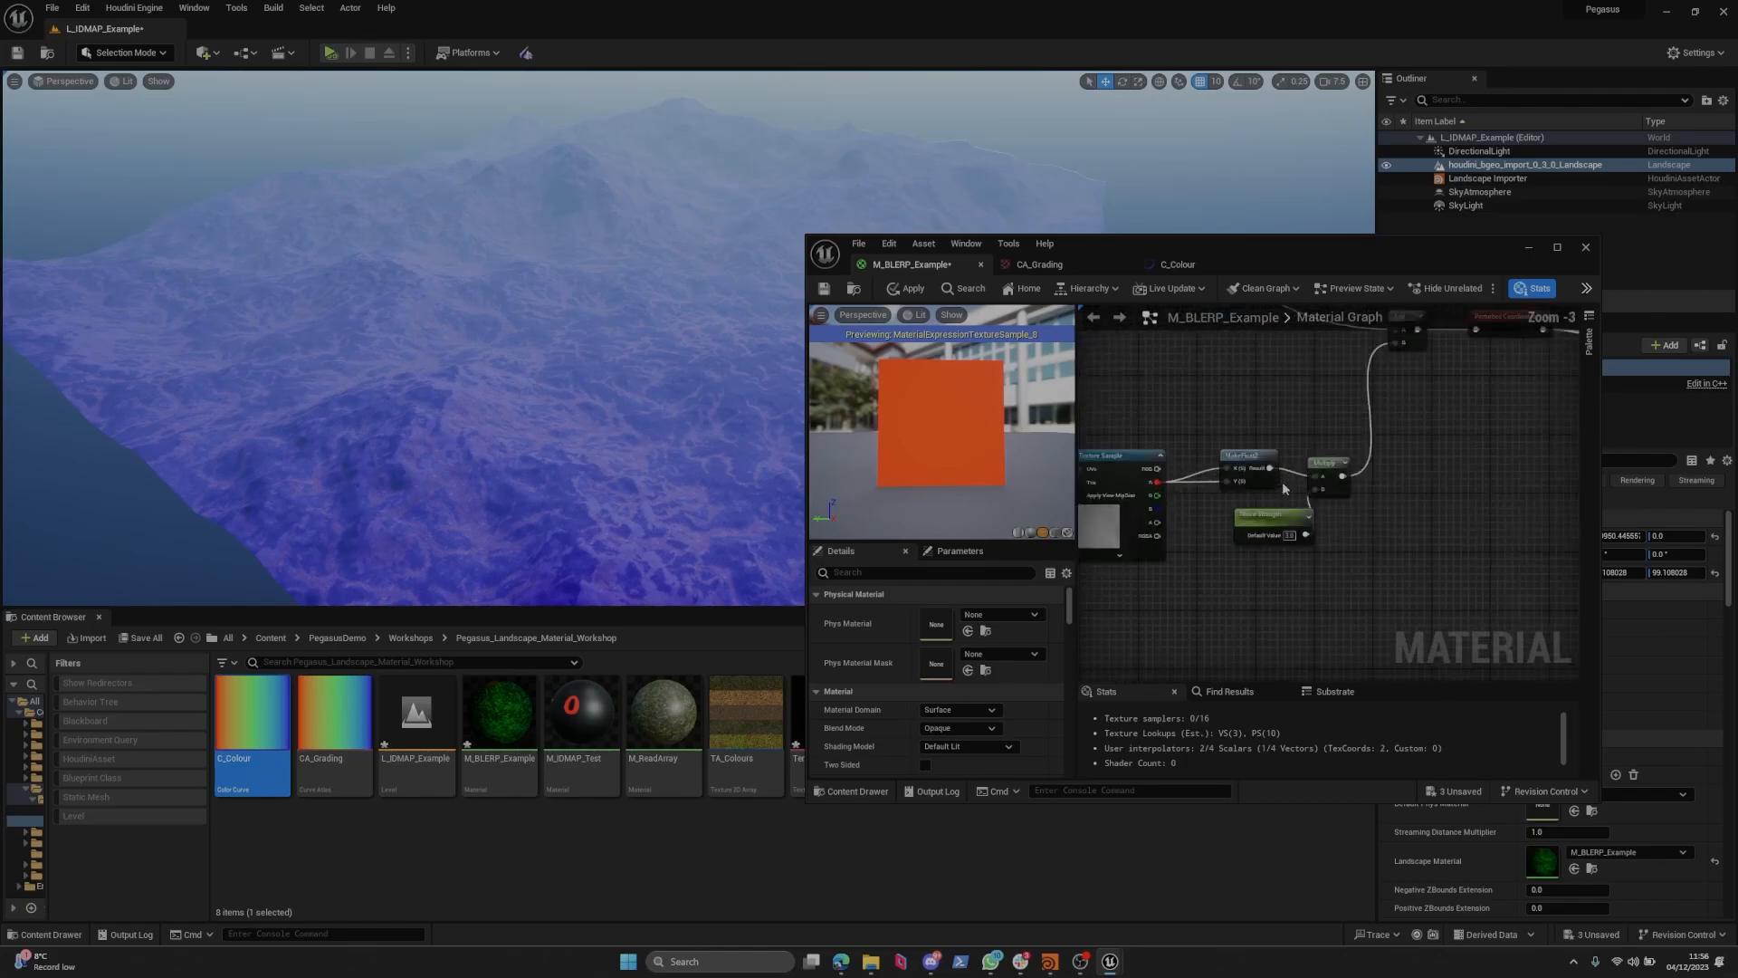
pyautogui.click(1253, 513)
pyautogui.scroll(-4, 1253, 512)
pyautogui.moveTo(1307, 470); pyautogui.dragTo(1270, 509, button='right')
pyautogui.scroll(4, 1213, 430)
pyautogui.scroll(1, 1209, 423)
pyautogui.moveTo(1209, 423); pyautogui.dragTo(1288, 353, button='right')
pyautogui.scroll(-1, 1315, 462)
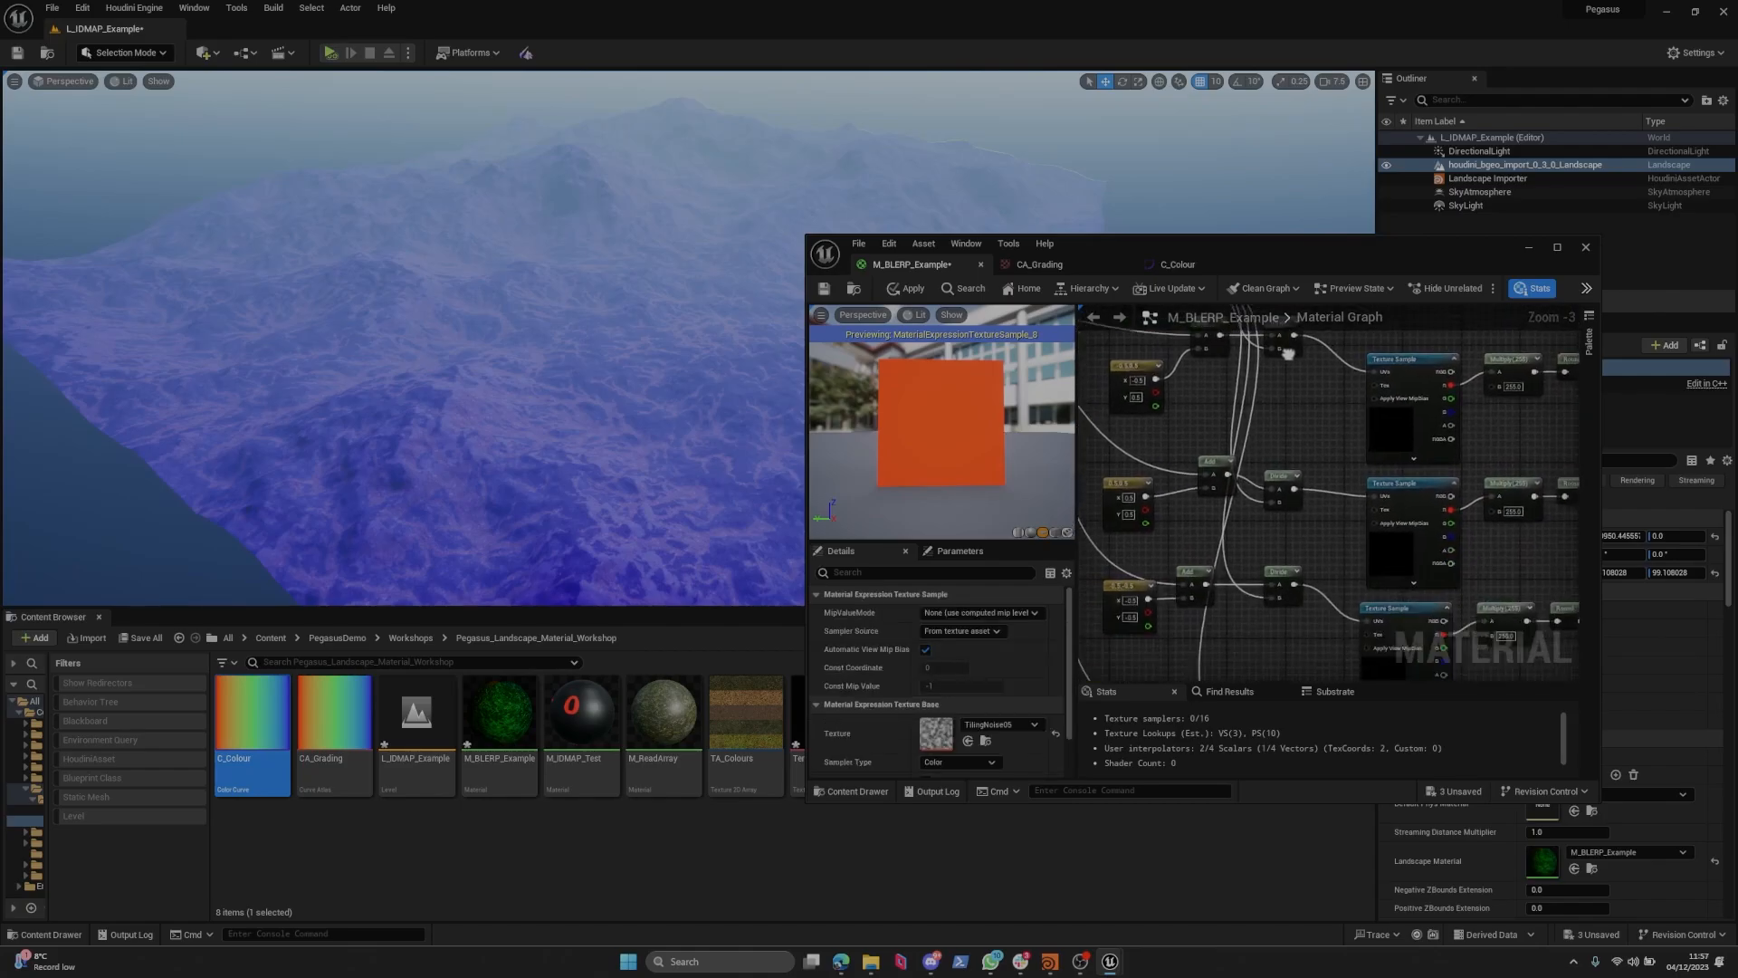
pyautogui.moveTo(1394, 492); pyautogui.dragTo(1355, 337, button='right')
pyautogui.moveTo(1356, 608); pyautogui.dragTo(1335, 502, button='right')
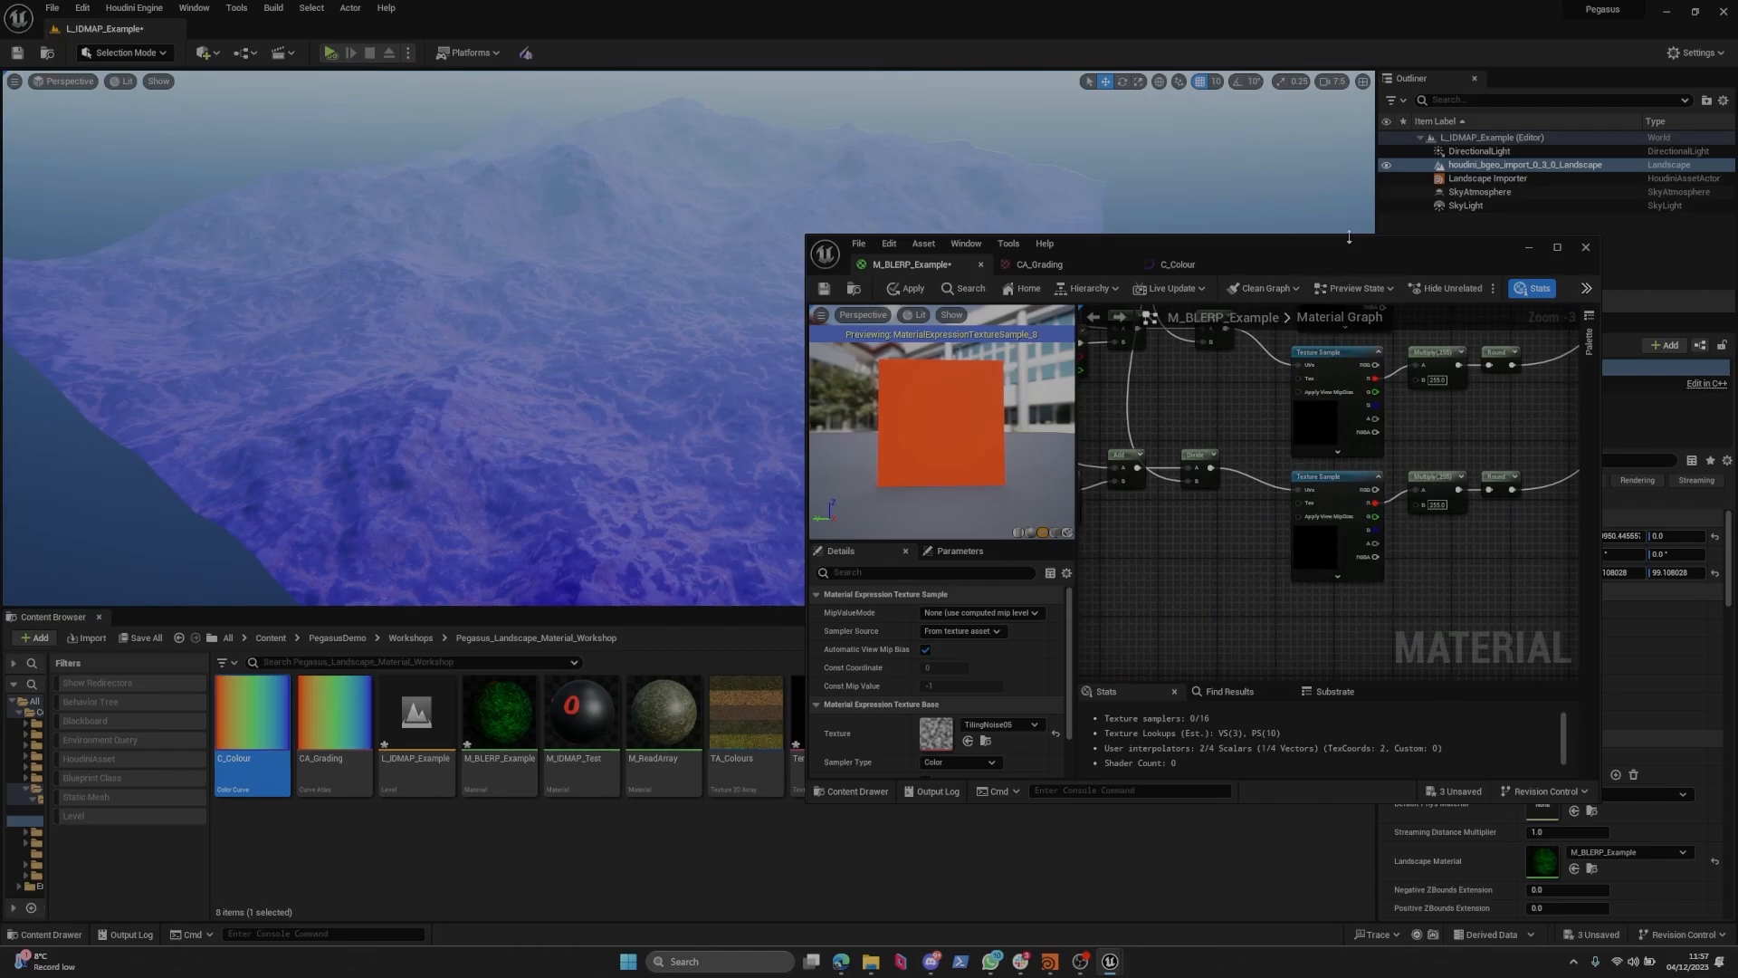
# Enlarge the material editor window and duplicate the lowest Terrain_IDMAP Texture Sample, placing the copy below the existing branches.
pyautogui.moveTo(1347, 237); pyautogui.dragTo(1347, 98)
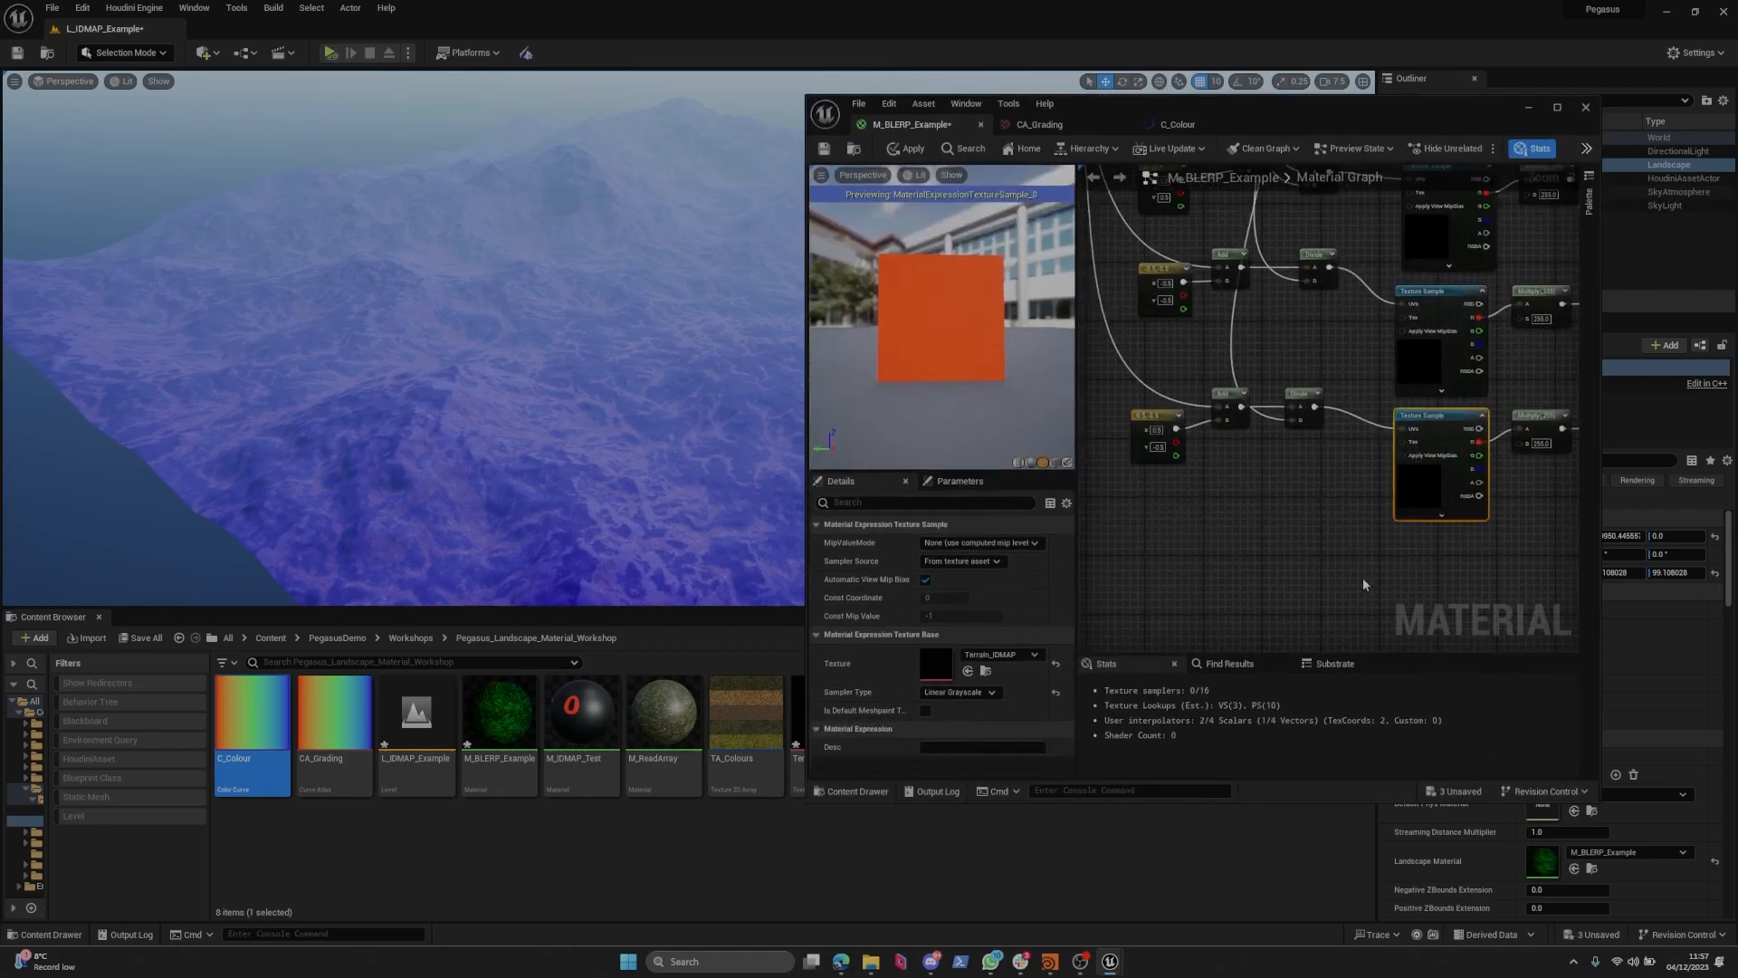
pyautogui.hotkey('ctrl', 'd')
pyautogui.moveTo(1385, 623); pyautogui.dragTo(1350, 382, button='right')
pyautogui.moveTo(1350, 383); pyautogui.dragTo(1373, 415)
pyautogui.scroll(-2, 1347, 444)
# Branch the Perturbed Coordinates output to a new reroute node beside the duplicated Texture Sample.
pyautogui.moveTo(1309, 352); pyautogui.dragTo(1188, 279)
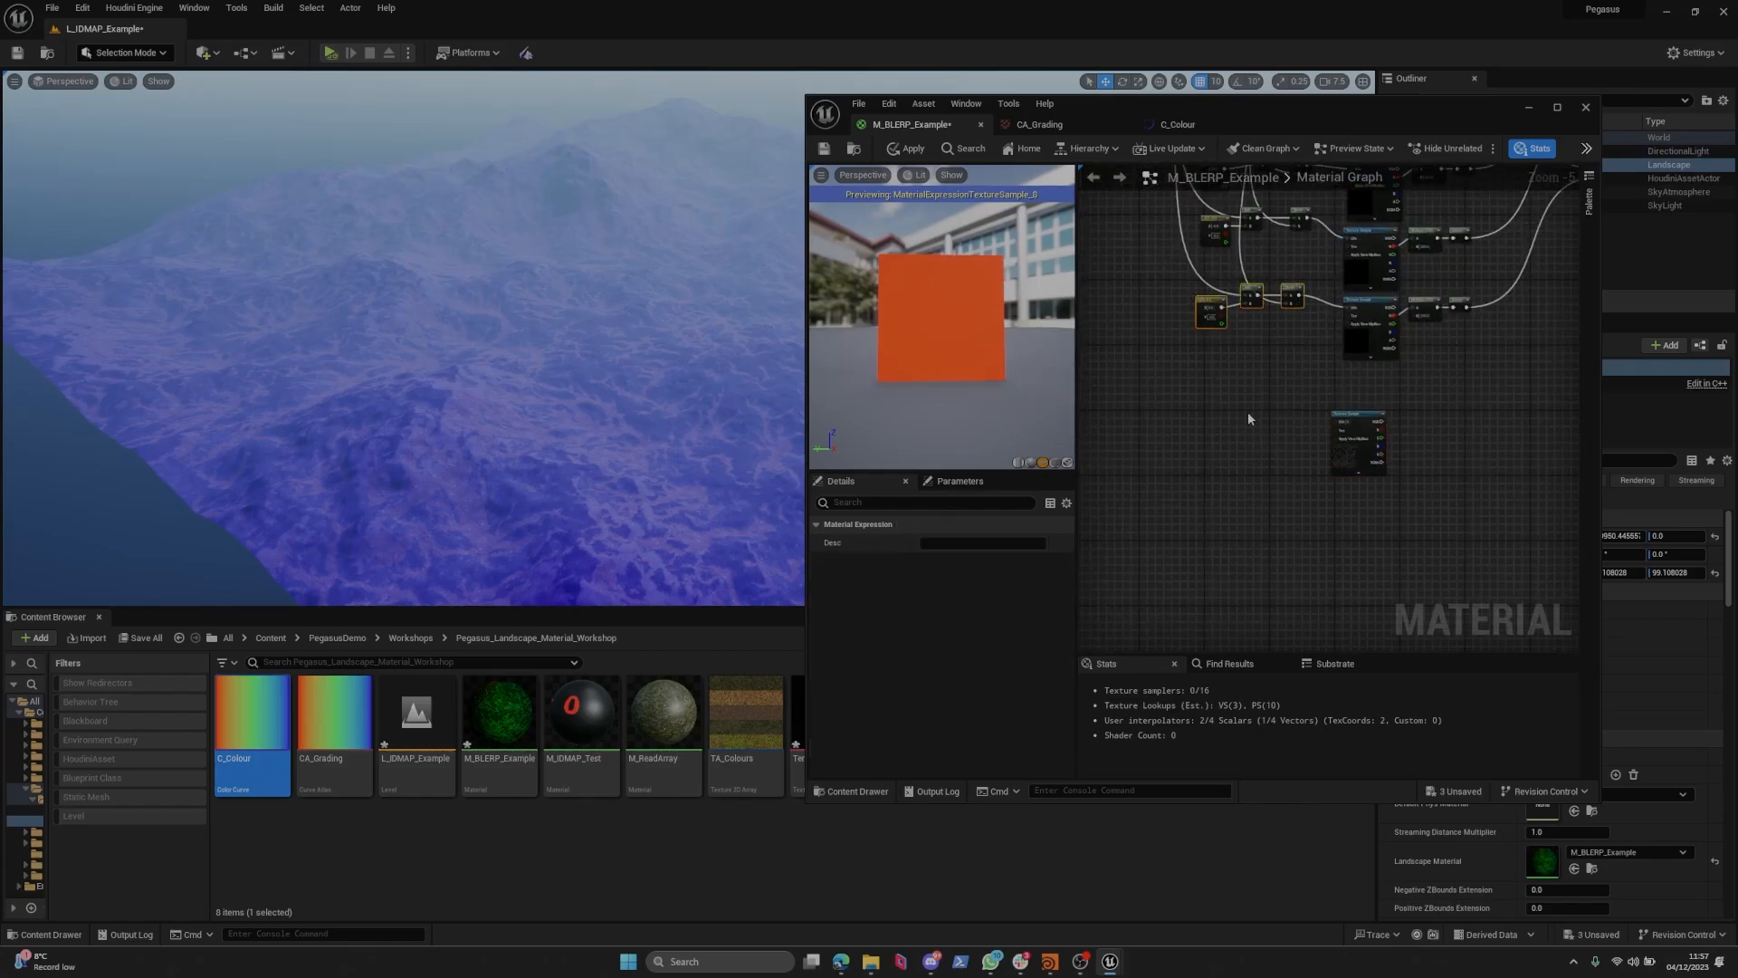
pyautogui.scroll(3, 1242, 434)
pyautogui.rightClick(1197, 358)
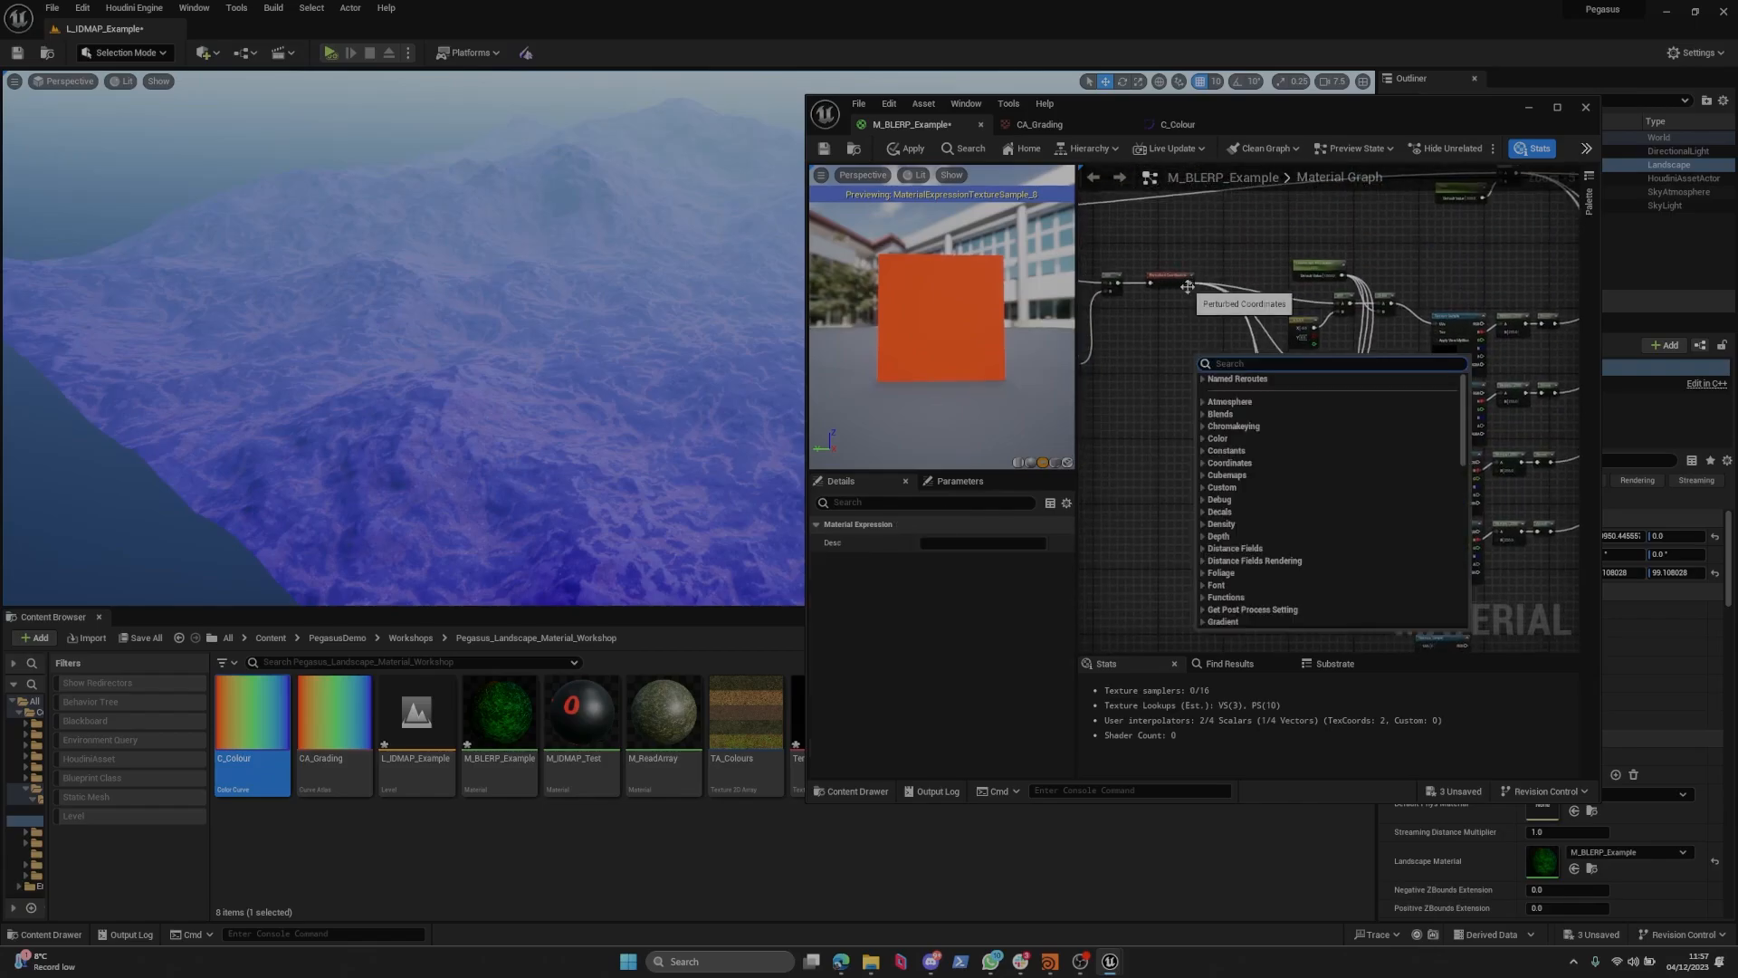
pyautogui.press('Escape')
pyautogui.scroll(3, 1280, 419)
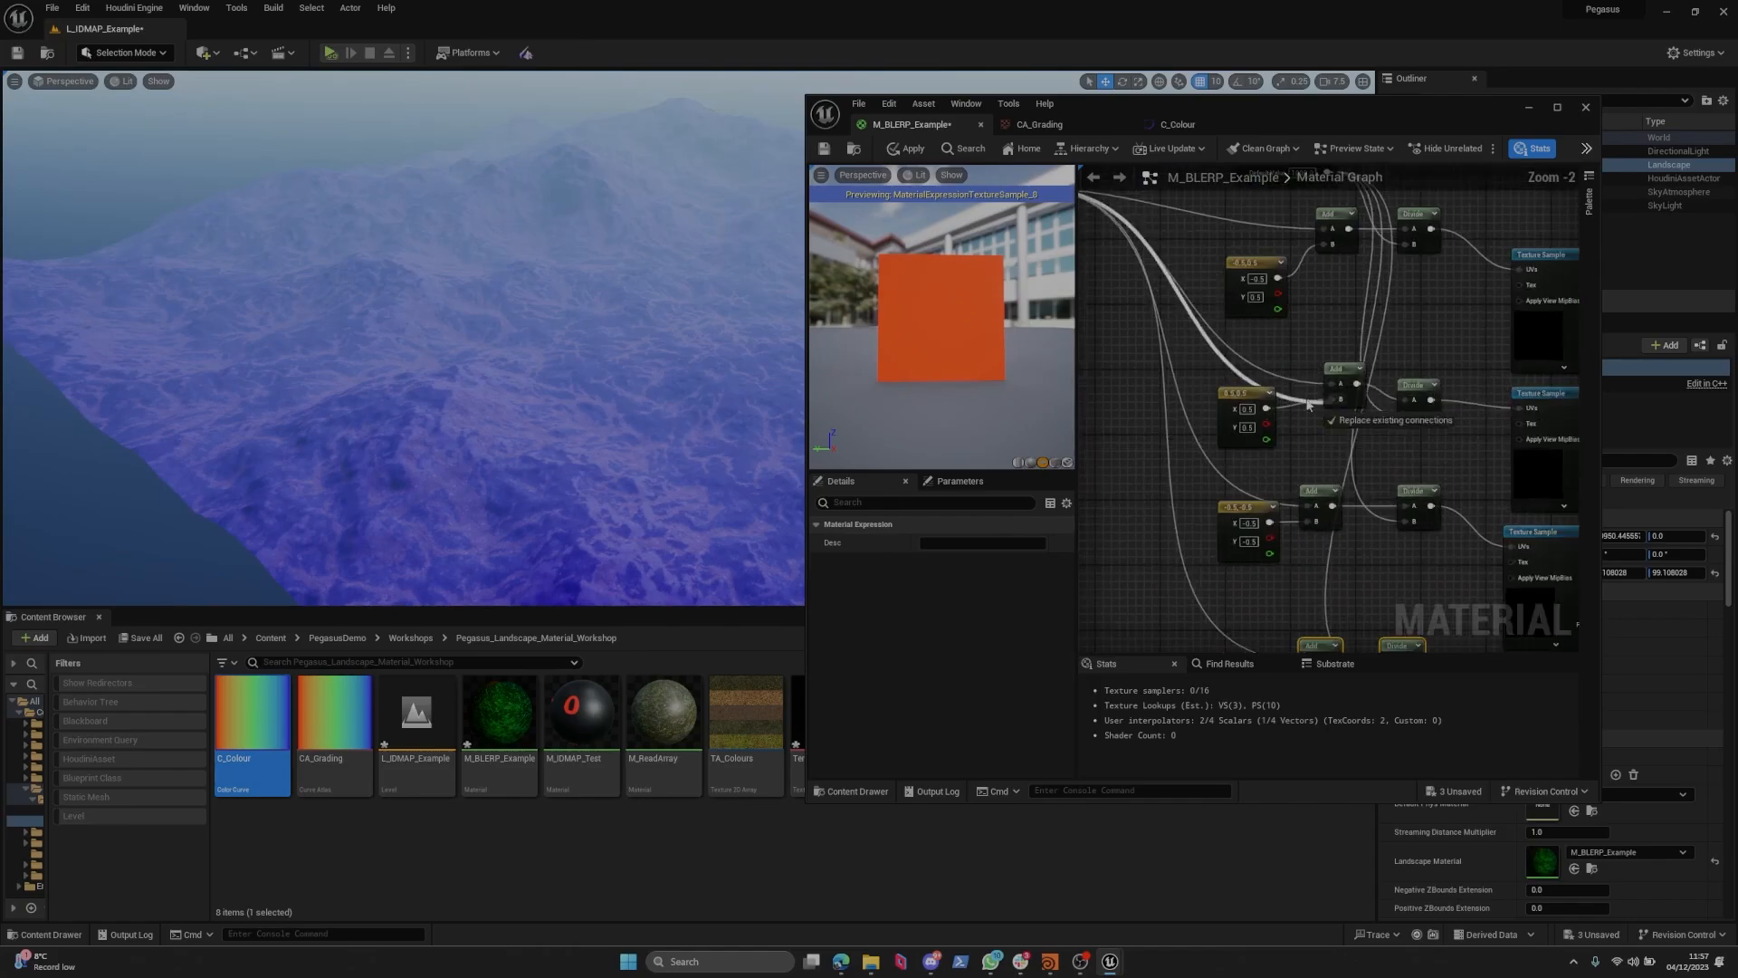
pyautogui.scroll(-1, 1268, 452)
pyautogui.moveTo(1280, 420); pyautogui.dragTo(1247, 496)
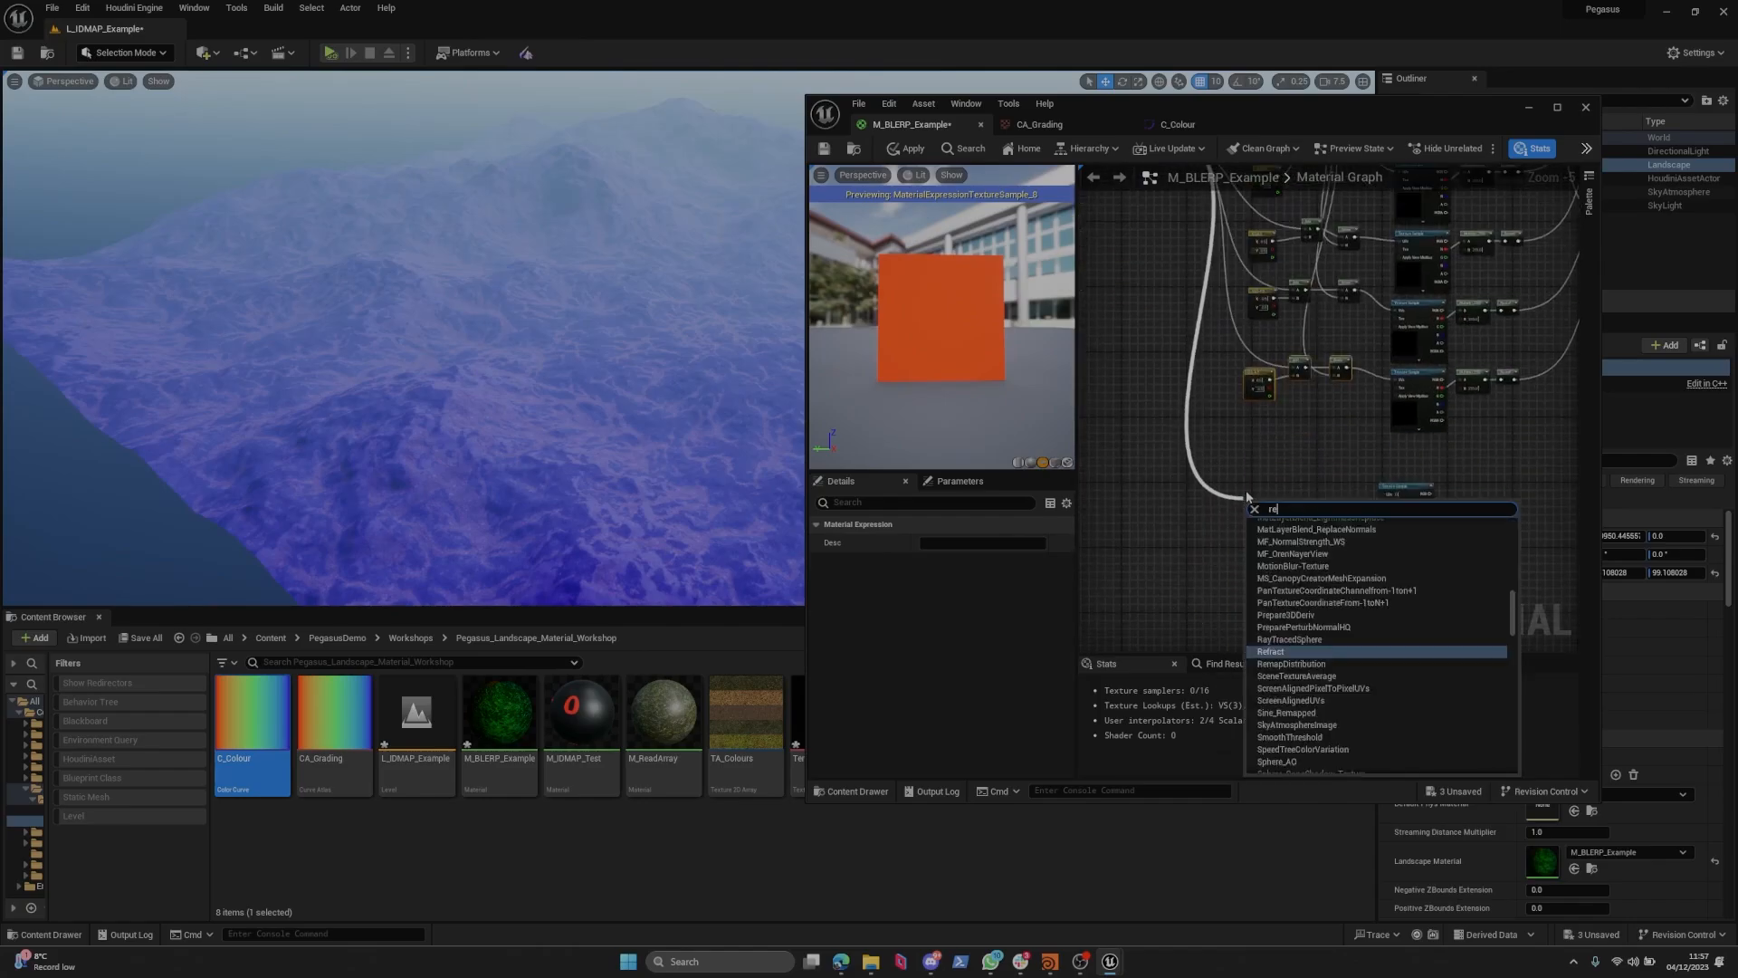
pyautogui.write('rer')
pyautogui.press('Return')
# Duplicate the Divide node and connect the new reroute to its A input and the landscape resolution parameter to B.
pyautogui.scroll(2, 1331, 381)
pyautogui.click(1323, 366)
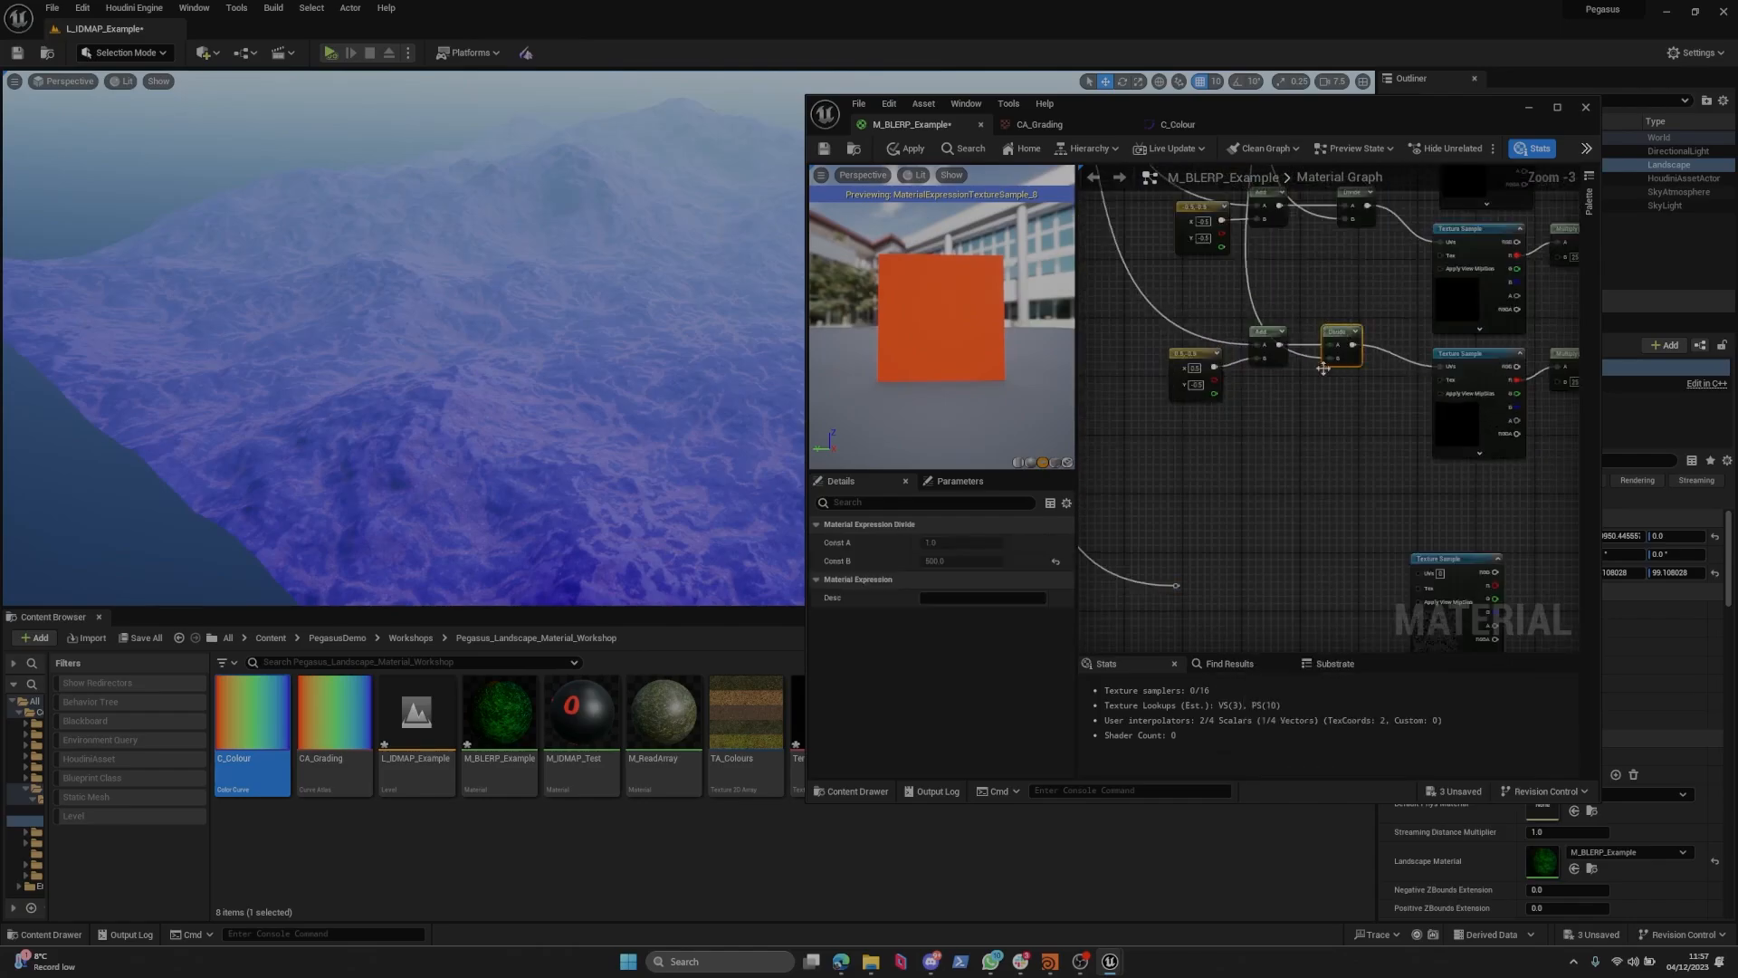
pyautogui.moveTo(1286, 590); pyautogui.dragTo(1177, 587)
pyautogui.moveTo(1286, 605); pyautogui.dragTo(1269, 333)
pyautogui.scroll(-3, 1296, 610)
pyautogui.scroll(3, 1308, 337)
pyautogui.moveTo(1319, 384); pyautogui.dragTo(1319, 363, button='right')
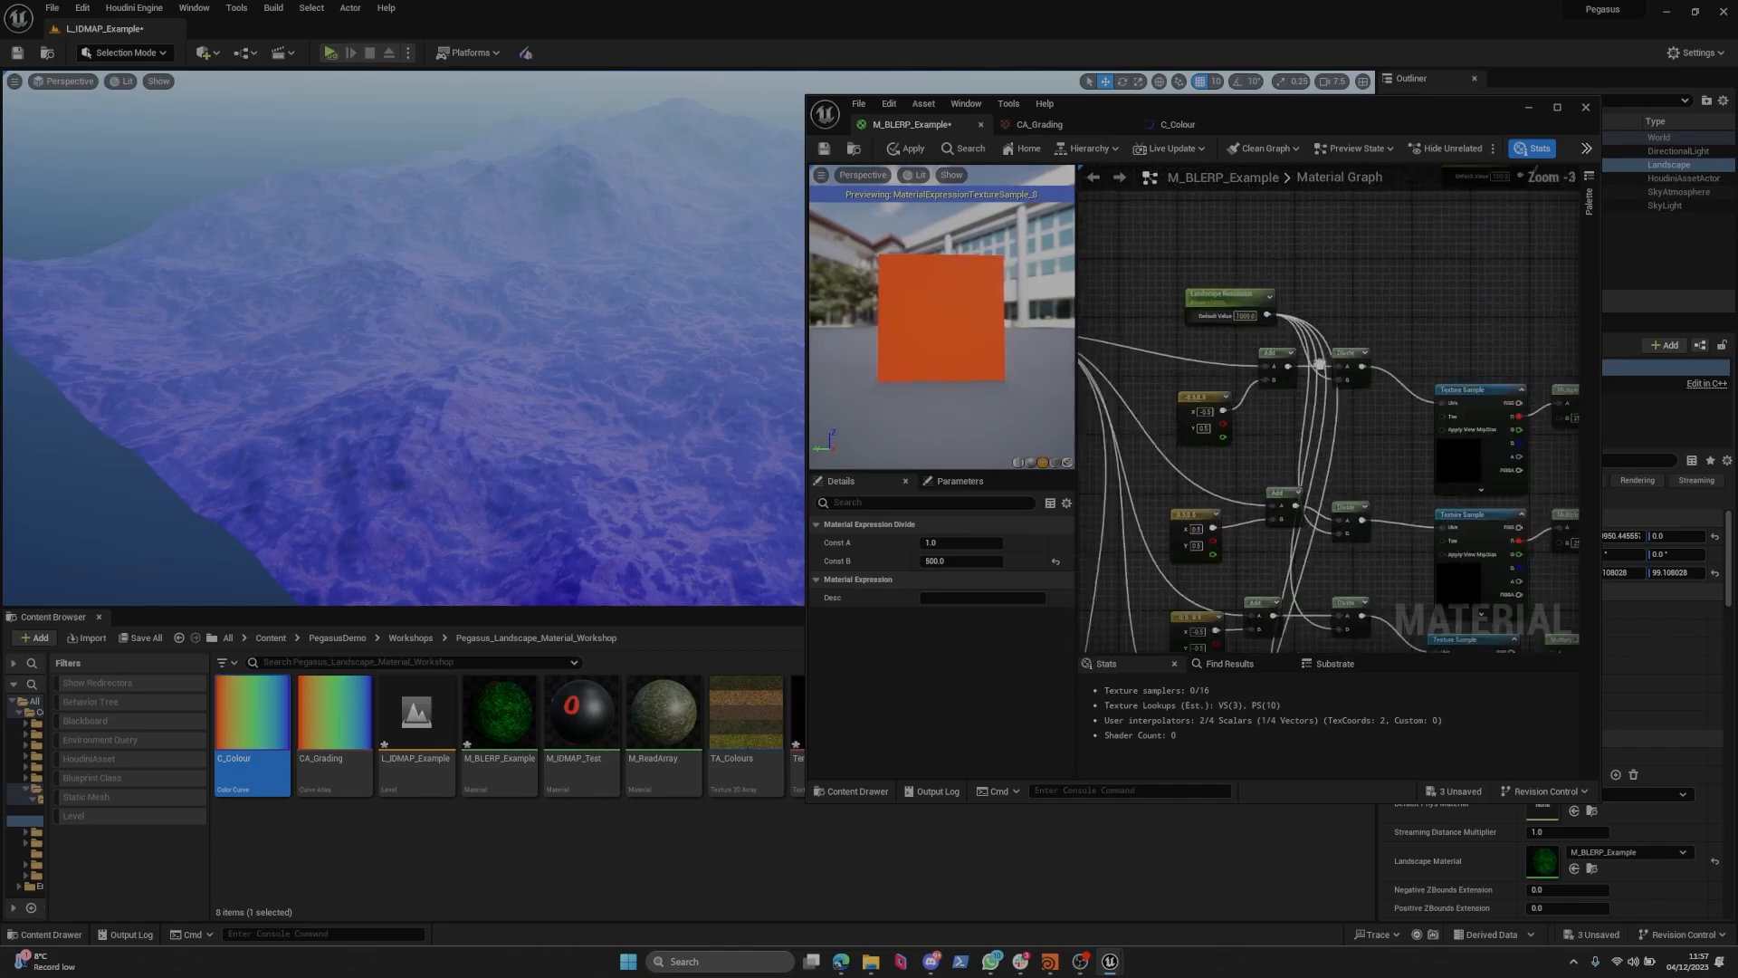
pyautogui.scroll(-2, 1319, 364)
pyautogui.moveTo(1319, 580); pyautogui.dragTo(1327, 370, button='right')
pyautogui.scroll(3, 1221, 399)
# Connect the new Divide output to the UVs of the duplicated Texture Sample and line the nodes up.
pyautogui.click(1219, 411)
pyautogui.scroll(1, 1218, 411)
pyautogui.scroll(1, 1241, 417)
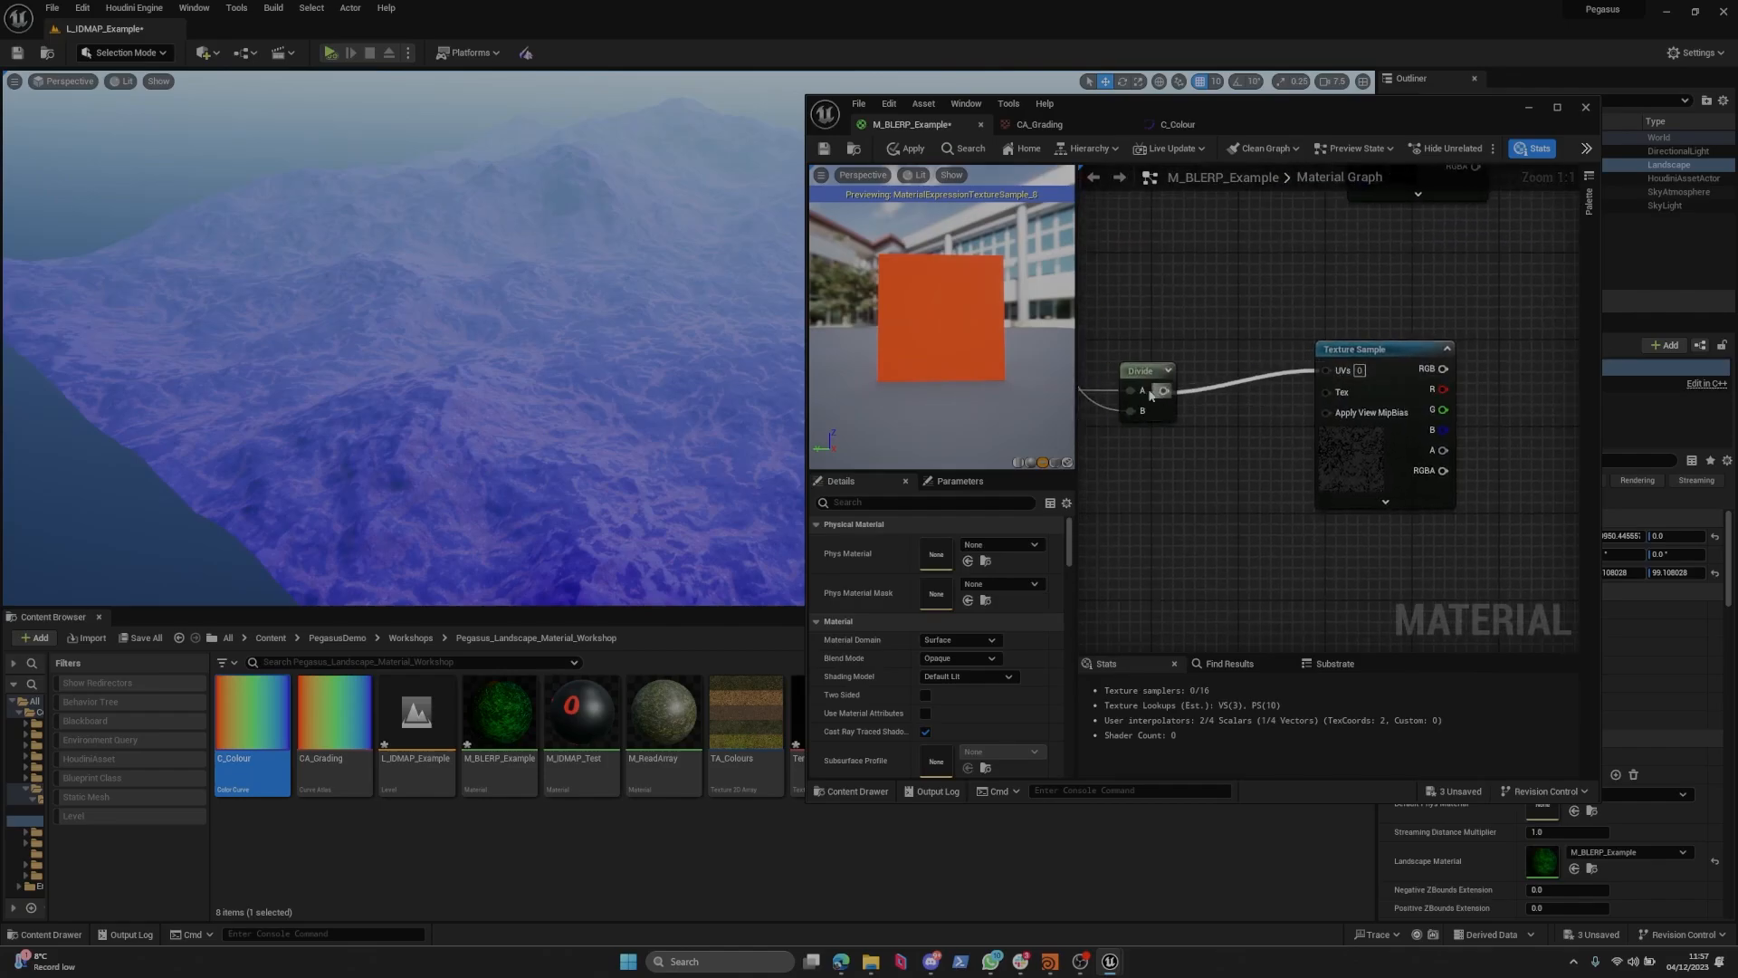
pyautogui.moveTo(1144, 383); pyautogui.dragTo(1173, 357)
pyautogui.moveTo(1385, 385); pyautogui.dragTo(1150, 377, button='right')
pyautogui.moveTo(1149, 360); pyautogui.dragTo(1121, 361)
pyautogui.moveTo(1222, 381); pyautogui.dragTo(1297, 395, button='right')
# Switch to Houdini to review the weight_to_id node chain that writes the ID map, and return to Unreal Editor.
pyautogui.moveTo(1080, 959)
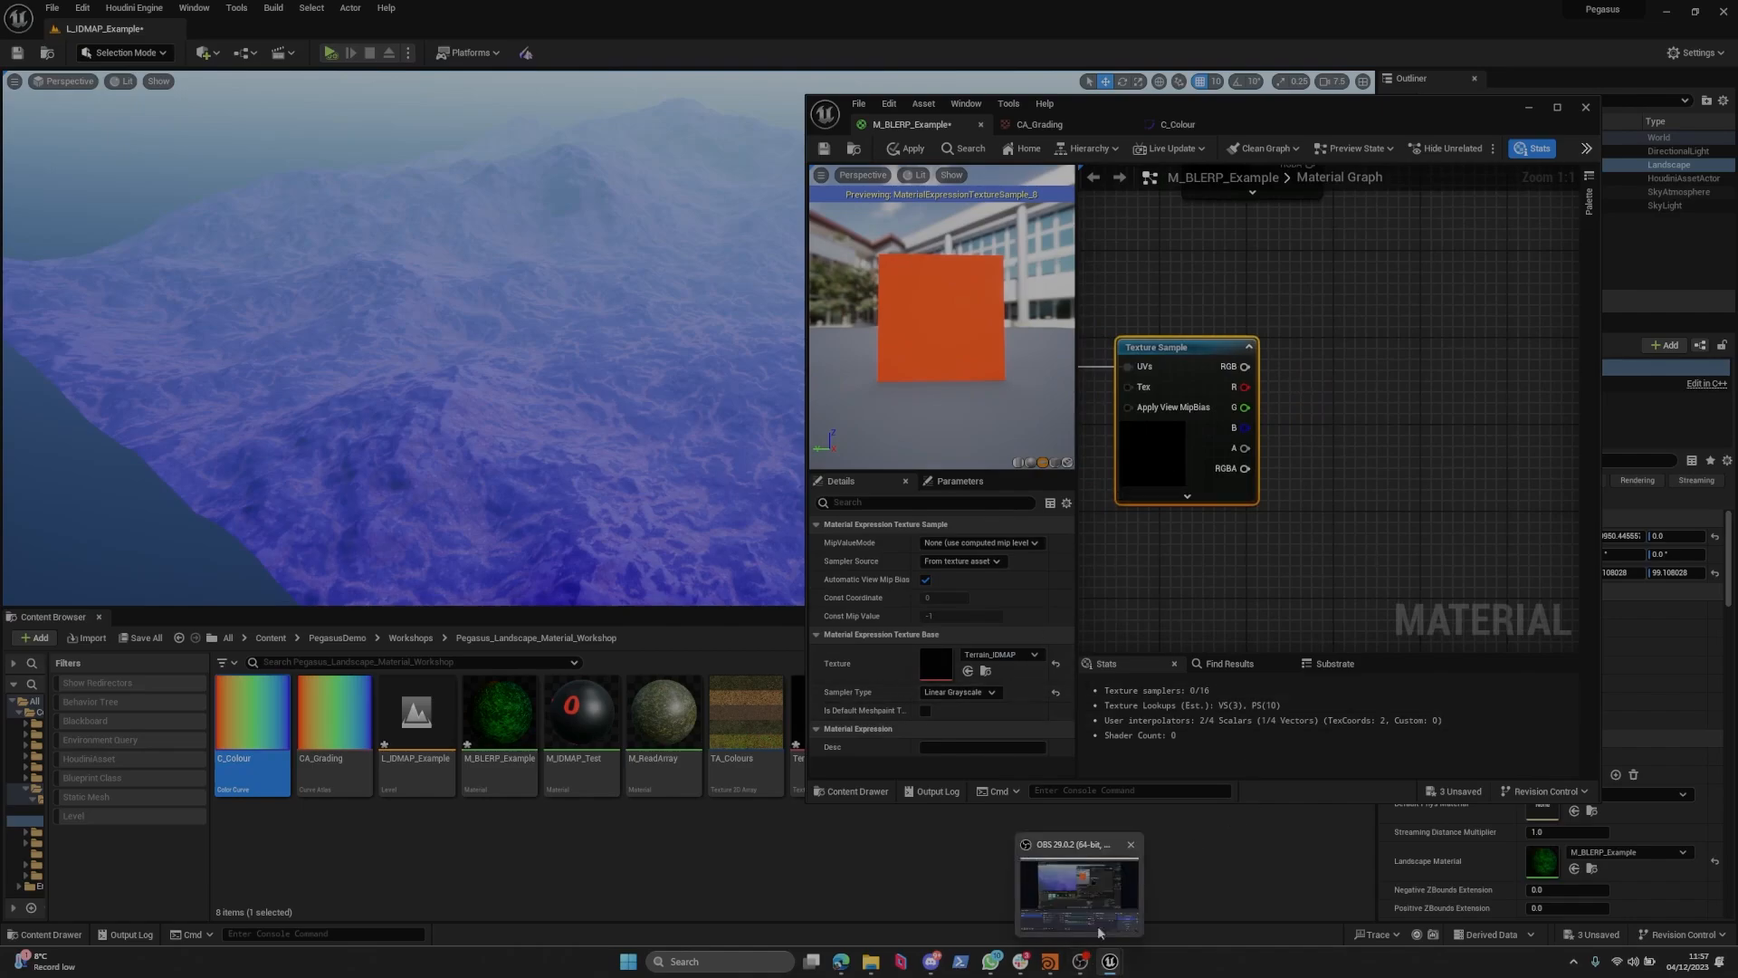
pyautogui.click(1287, 555)
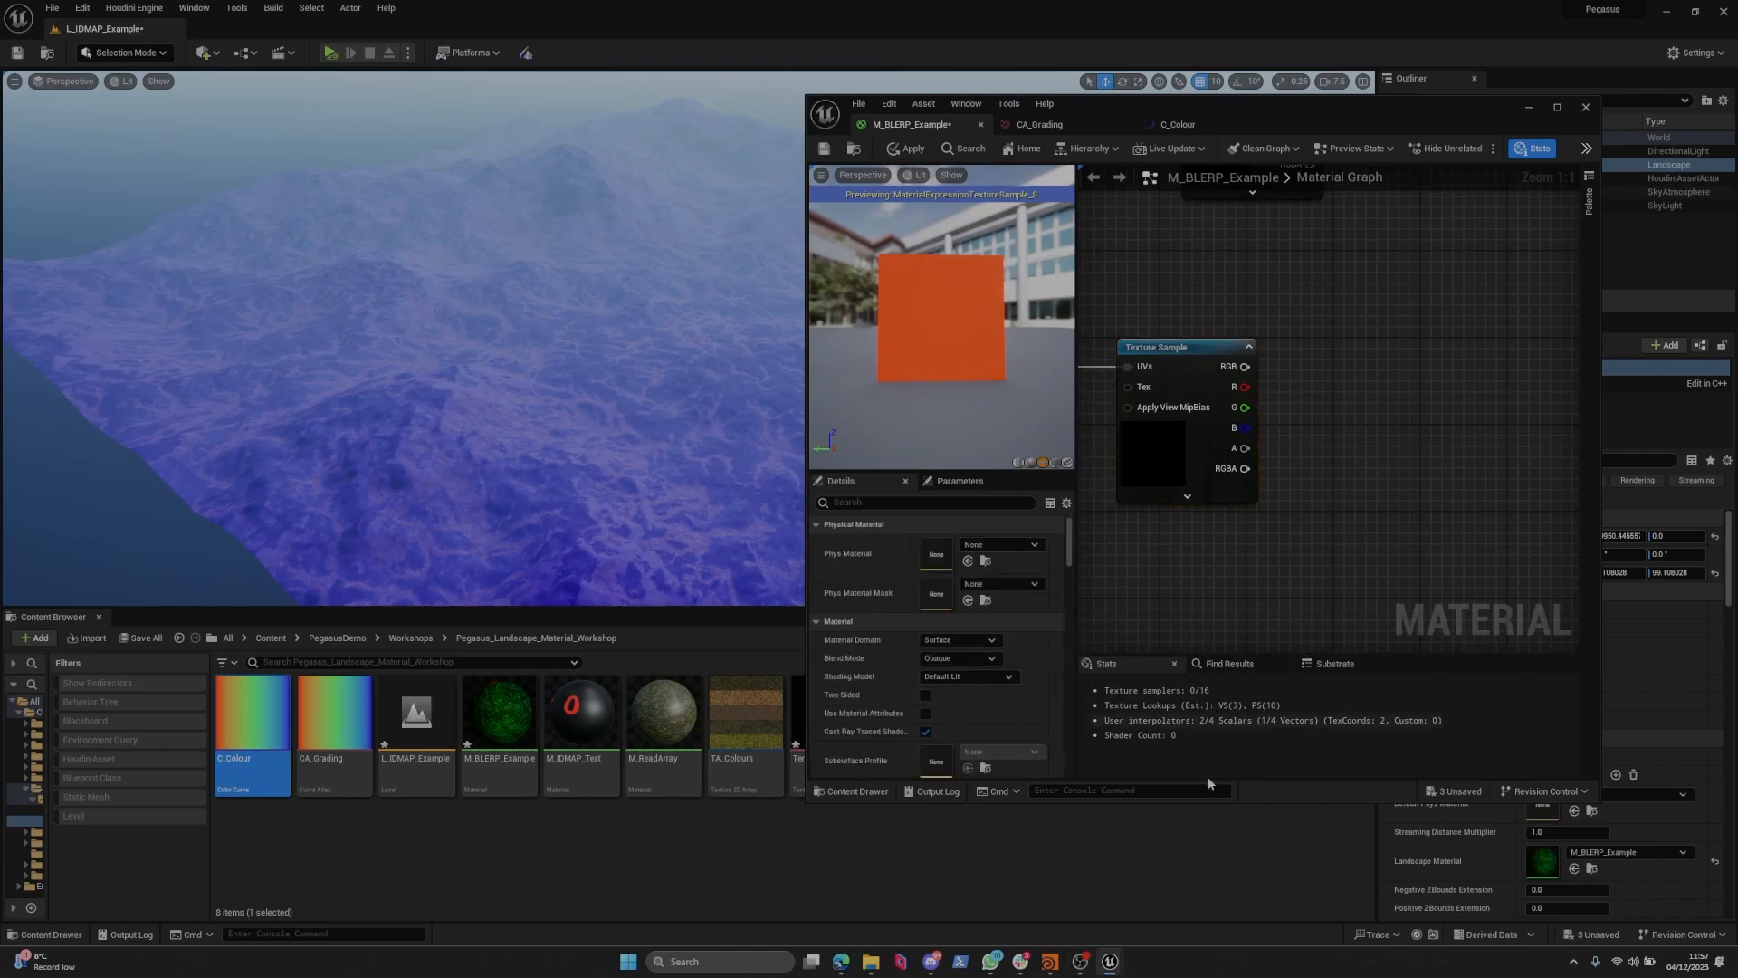
pyautogui.click(1050, 960)
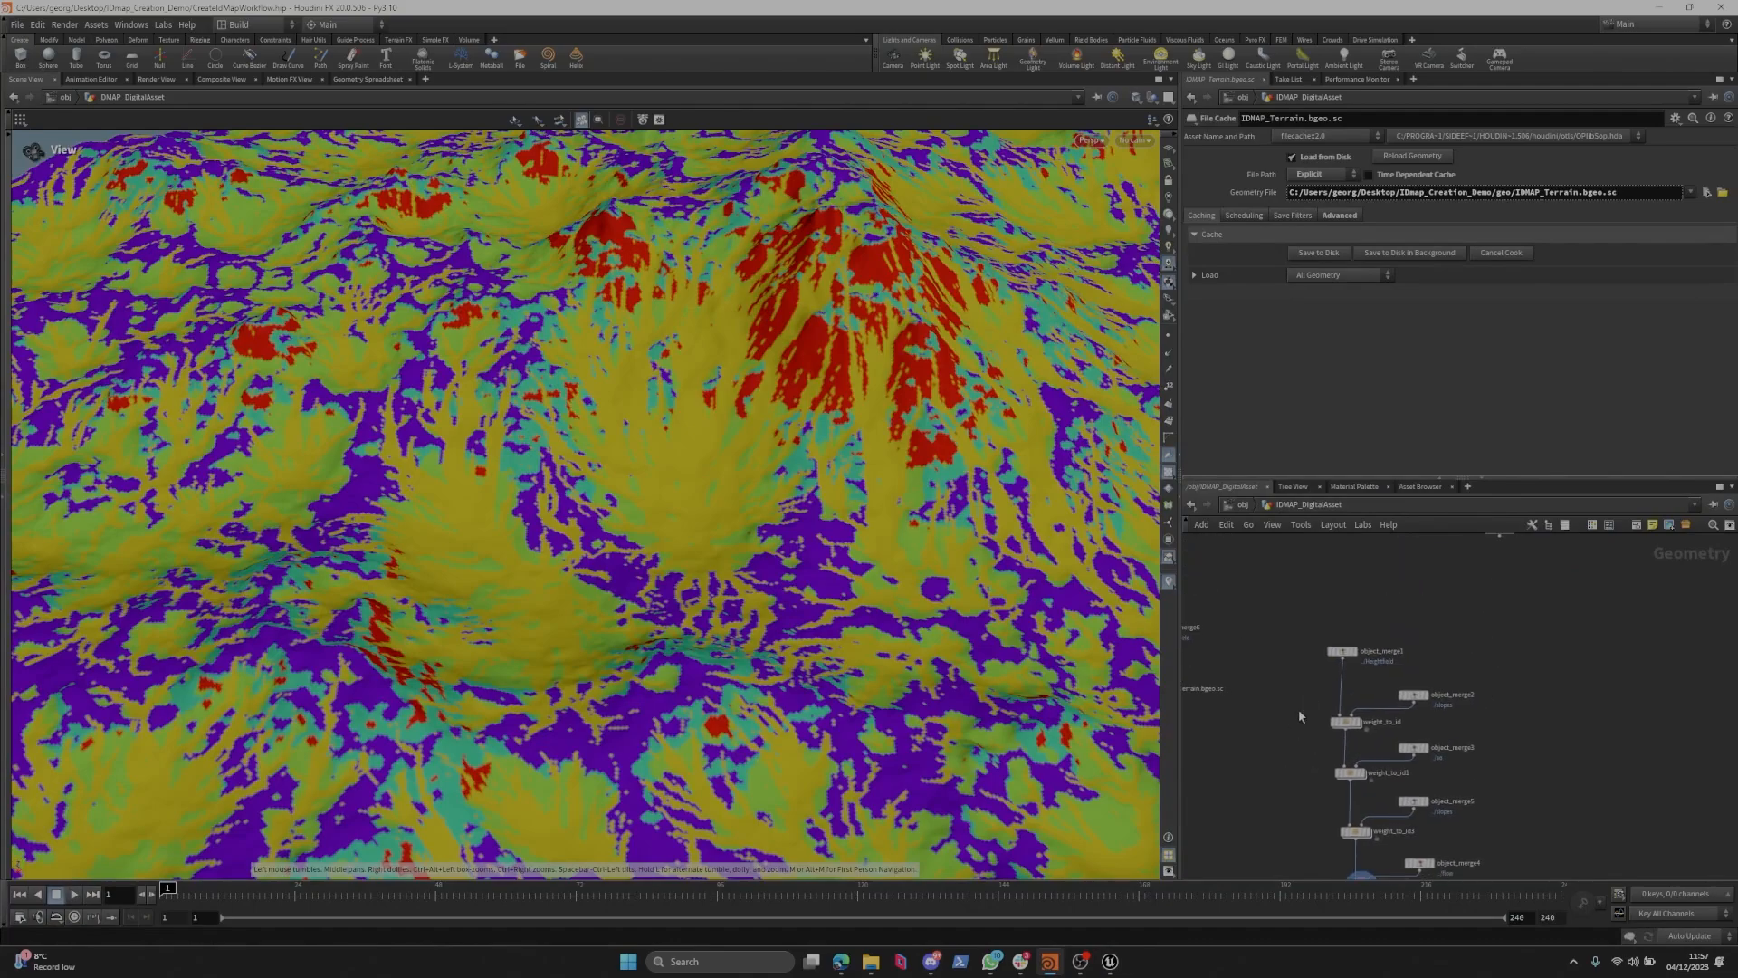
pyautogui.moveTo(1318, 784); pyautogui.dragTo(1333, 674, button='middle')
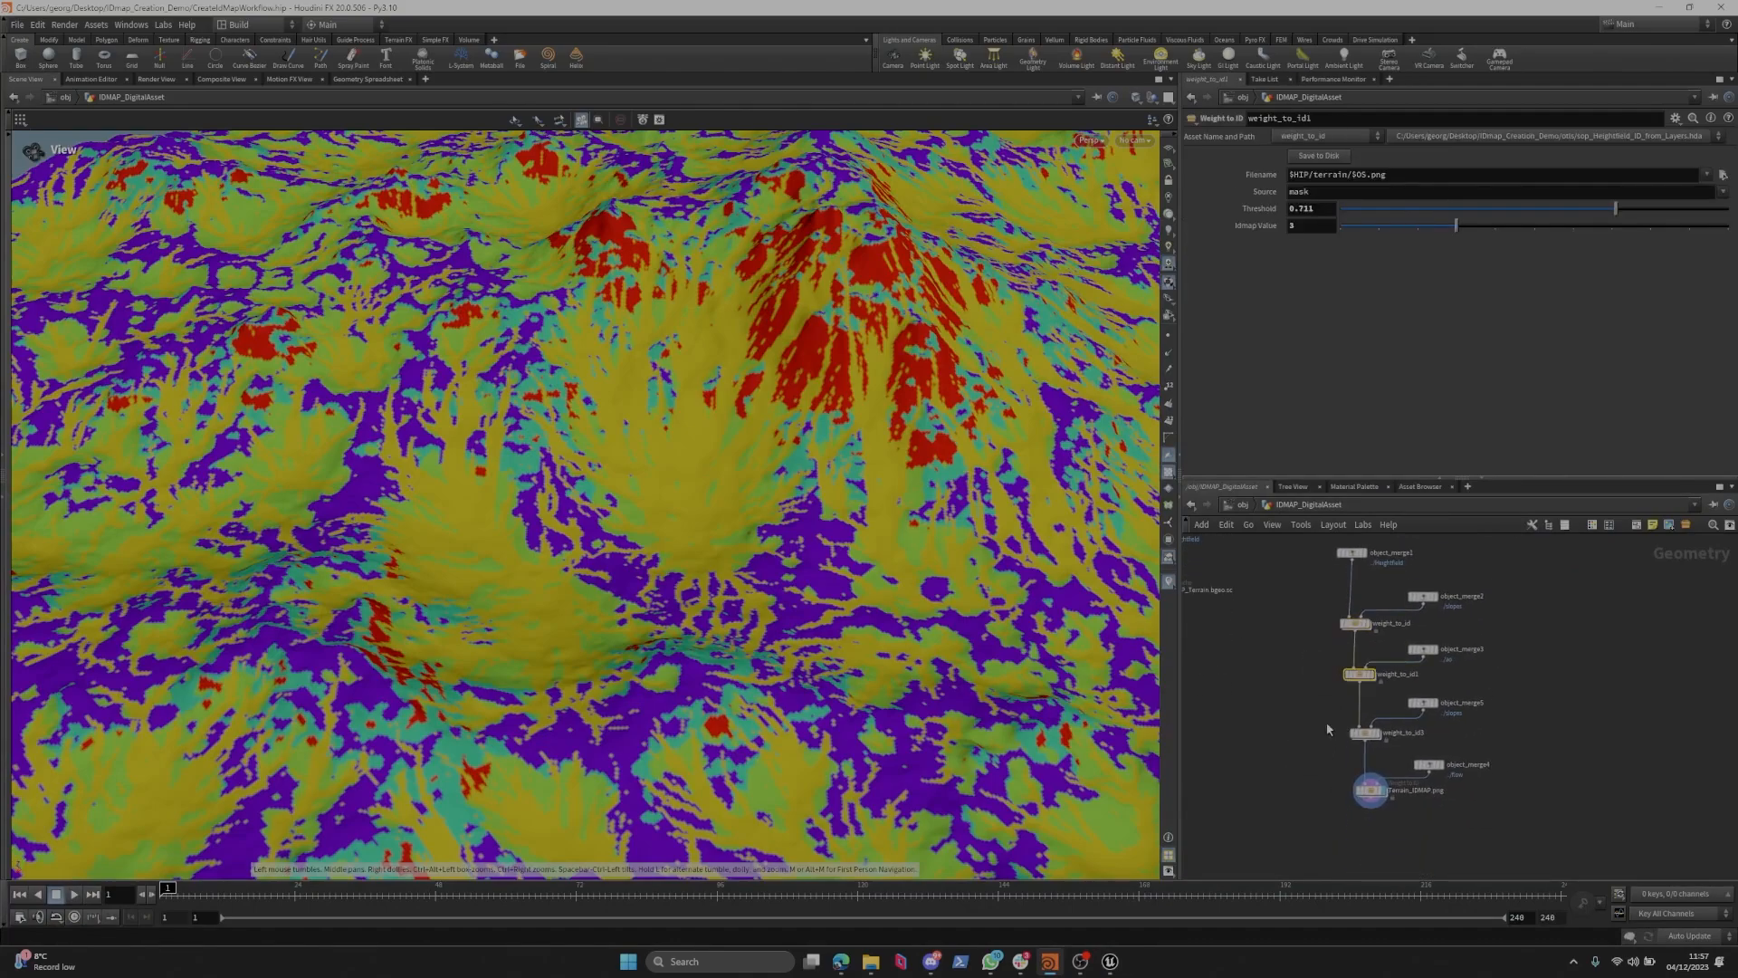
pyautogui.moveTo(1314, 784); pyautogui.dragTo(1409, 827)
pyautogui.hotkey('alt', 'Tab')
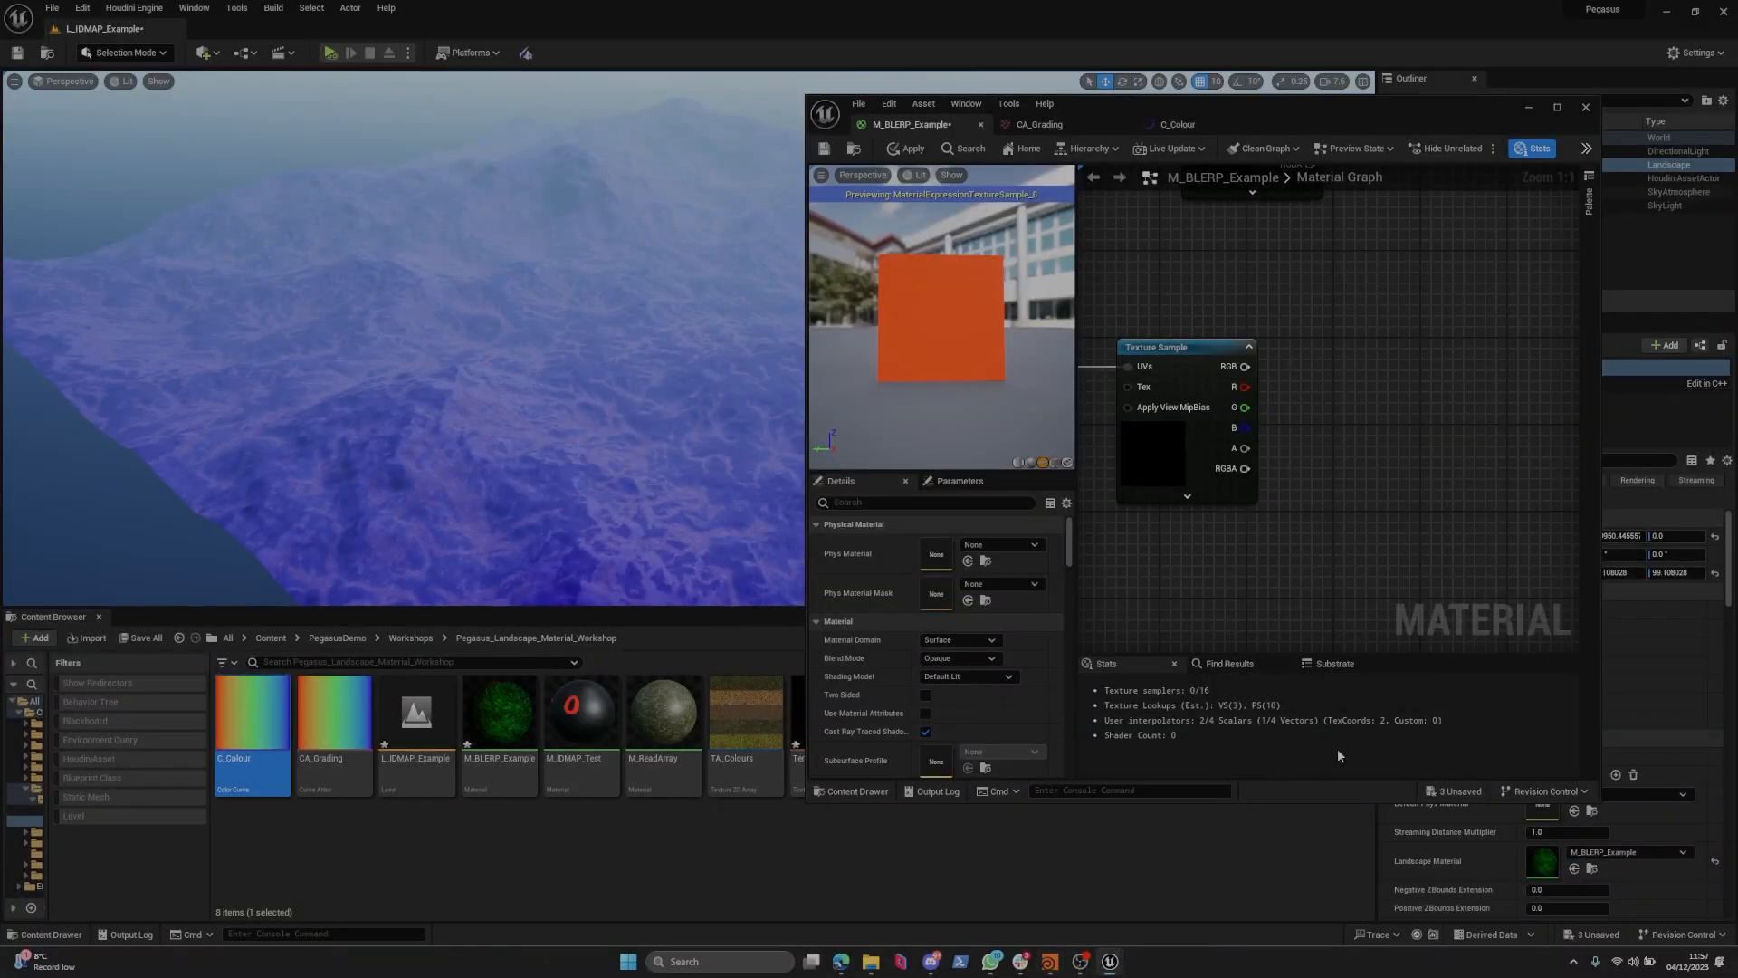
# Open the Terrain_IDMAP texture to inspect its contents and return to the M_BLERP_Example graph.
pyautogui.click(949, 818)
pyautogui.moveTo(806, 380); pyautogui.dragTo(974, 381)
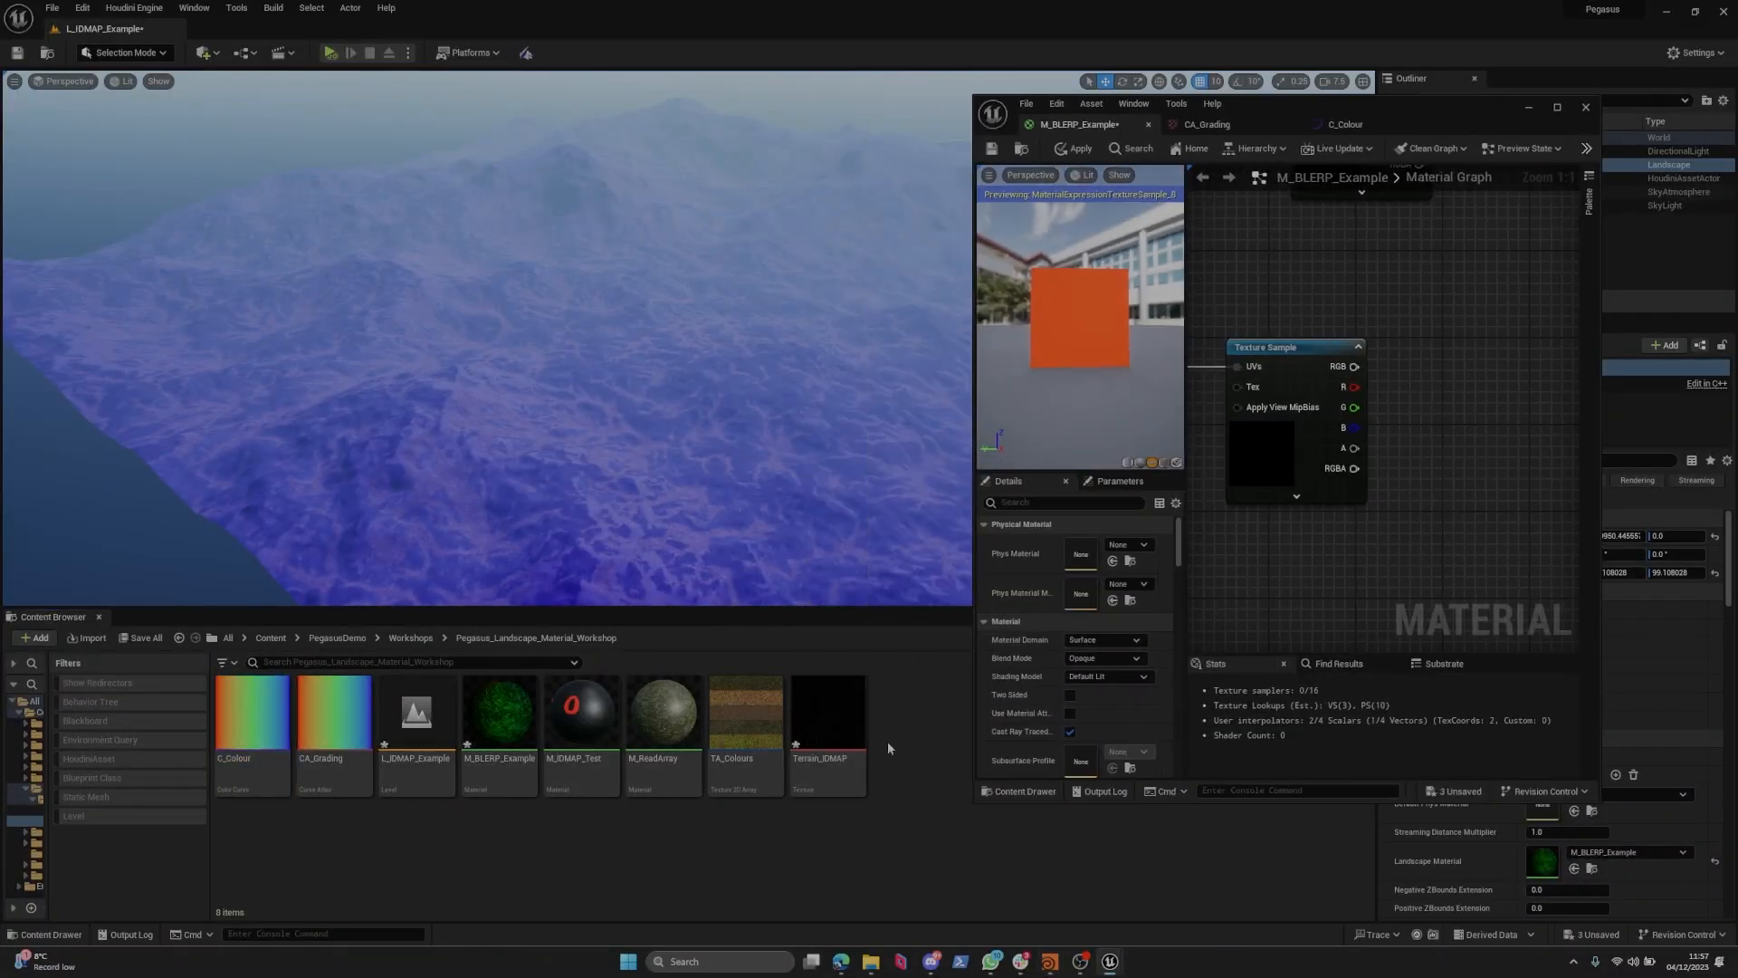
pyautogui.doubleClick(833, 735)
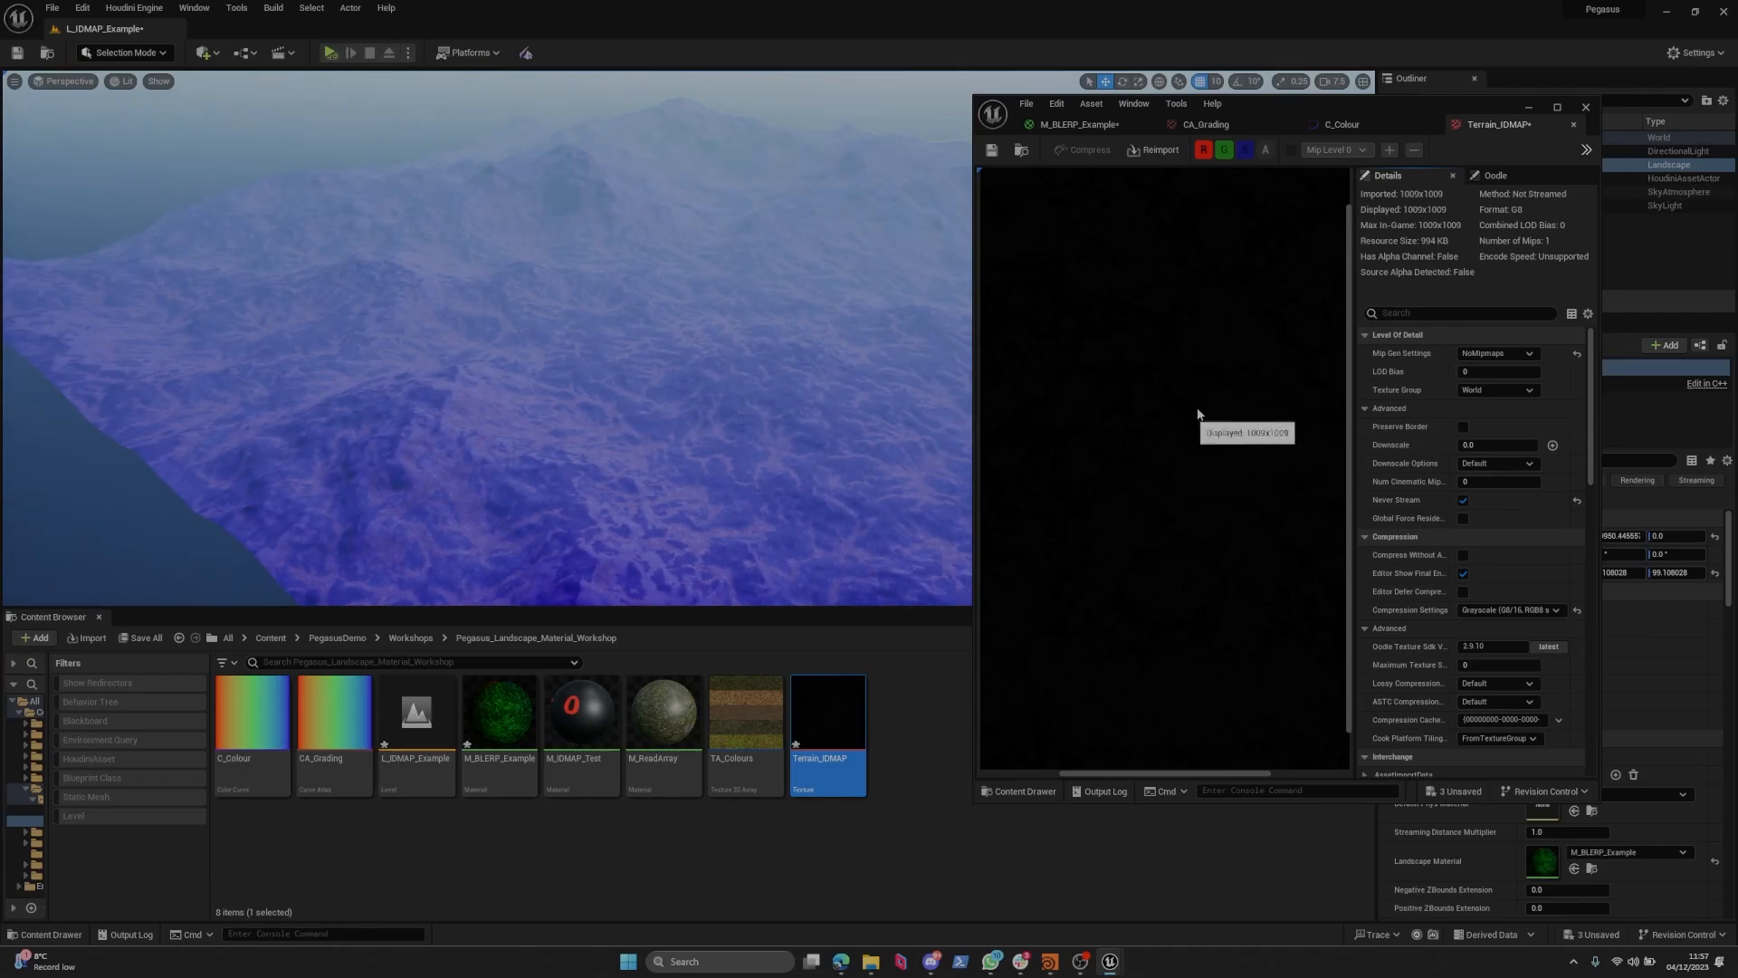
pyautogui.click(1078, 124)
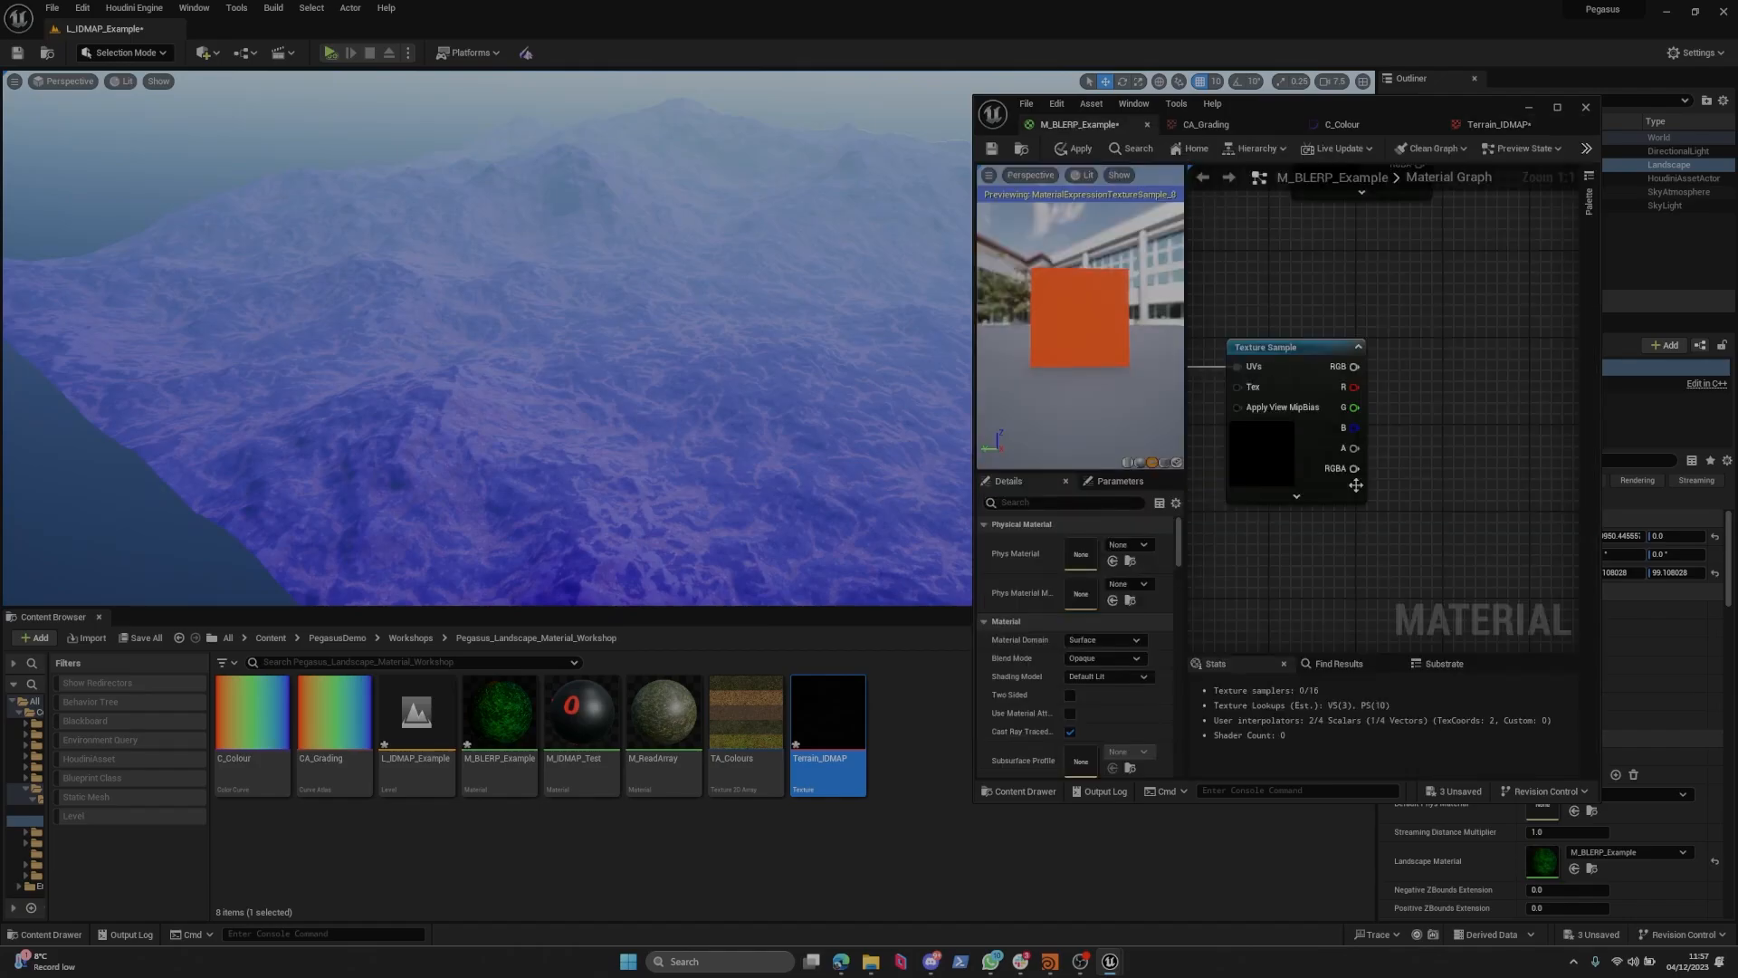
# Add a Multiply node beside the duplicated Texture Sample and connect the sample's red channel to its A input.
pyautogui.moveTo(1186, 366); pyautogui.dragTo(1127, 365)
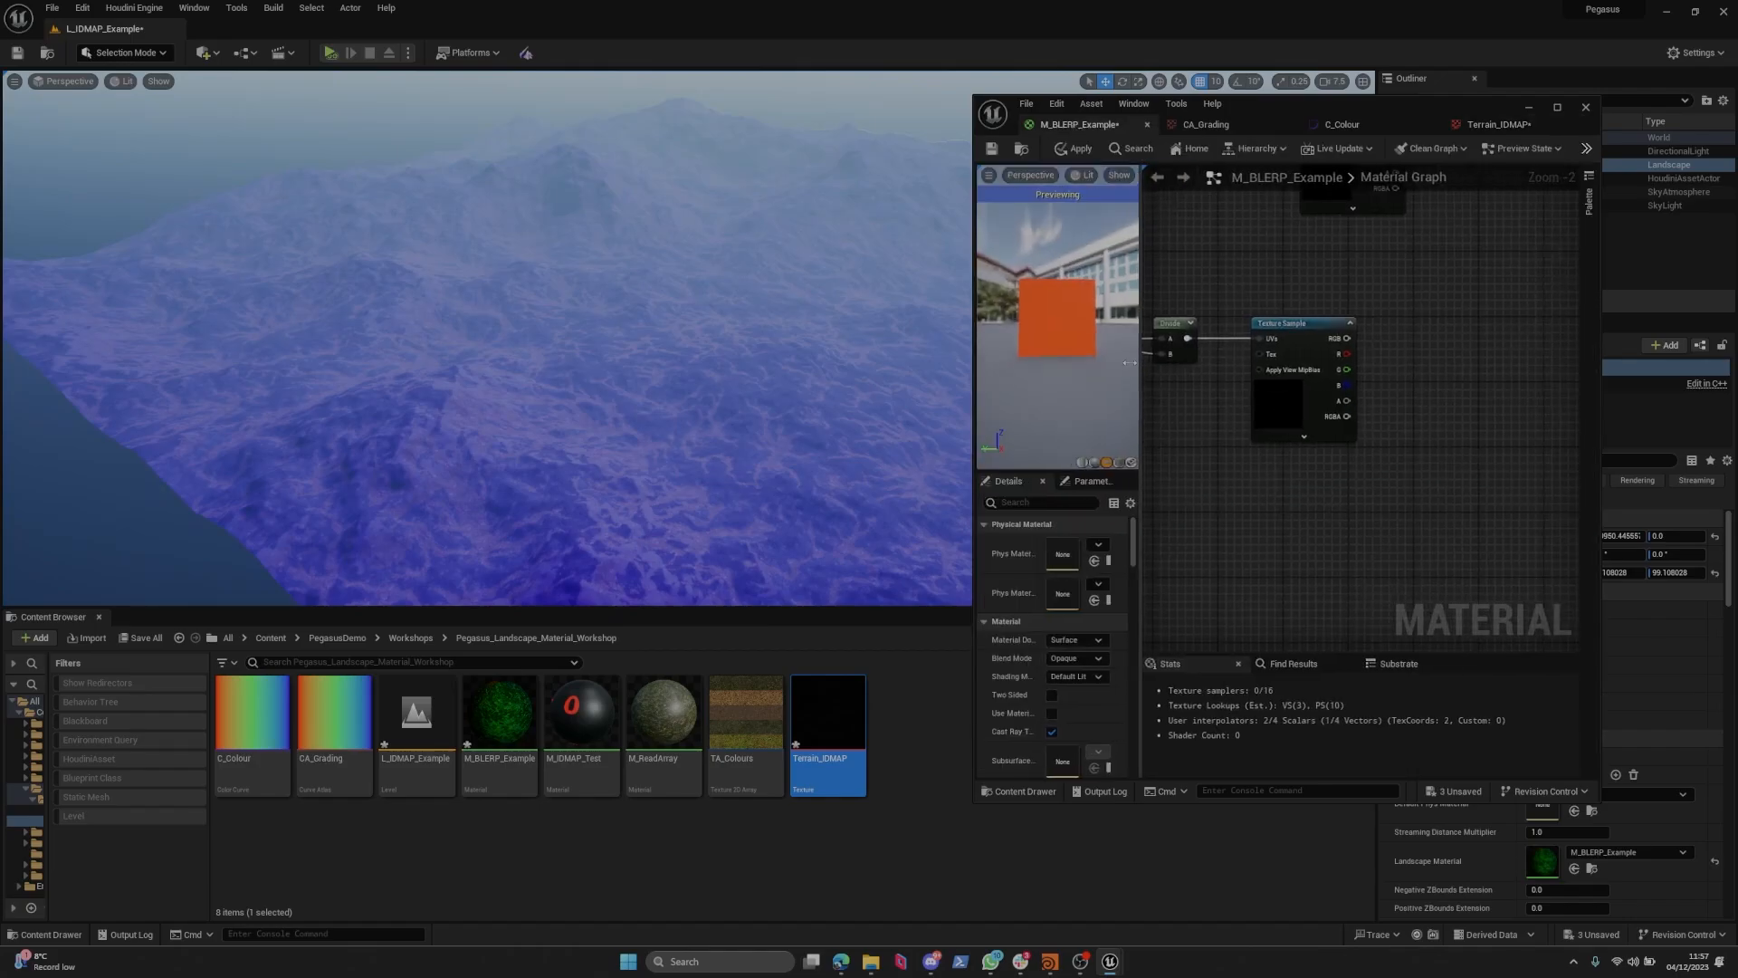
pyautogui.scroll(3, 1227, 331)
pyautogui.click(1212, 458)
pyautogui.click(1327, 402)
pyautogui.moveTo(1385, 435); pyautogui.dragTo(1371, 324, button='right')
pyautogui.press('m')
pyautogui.click(1315, 356)
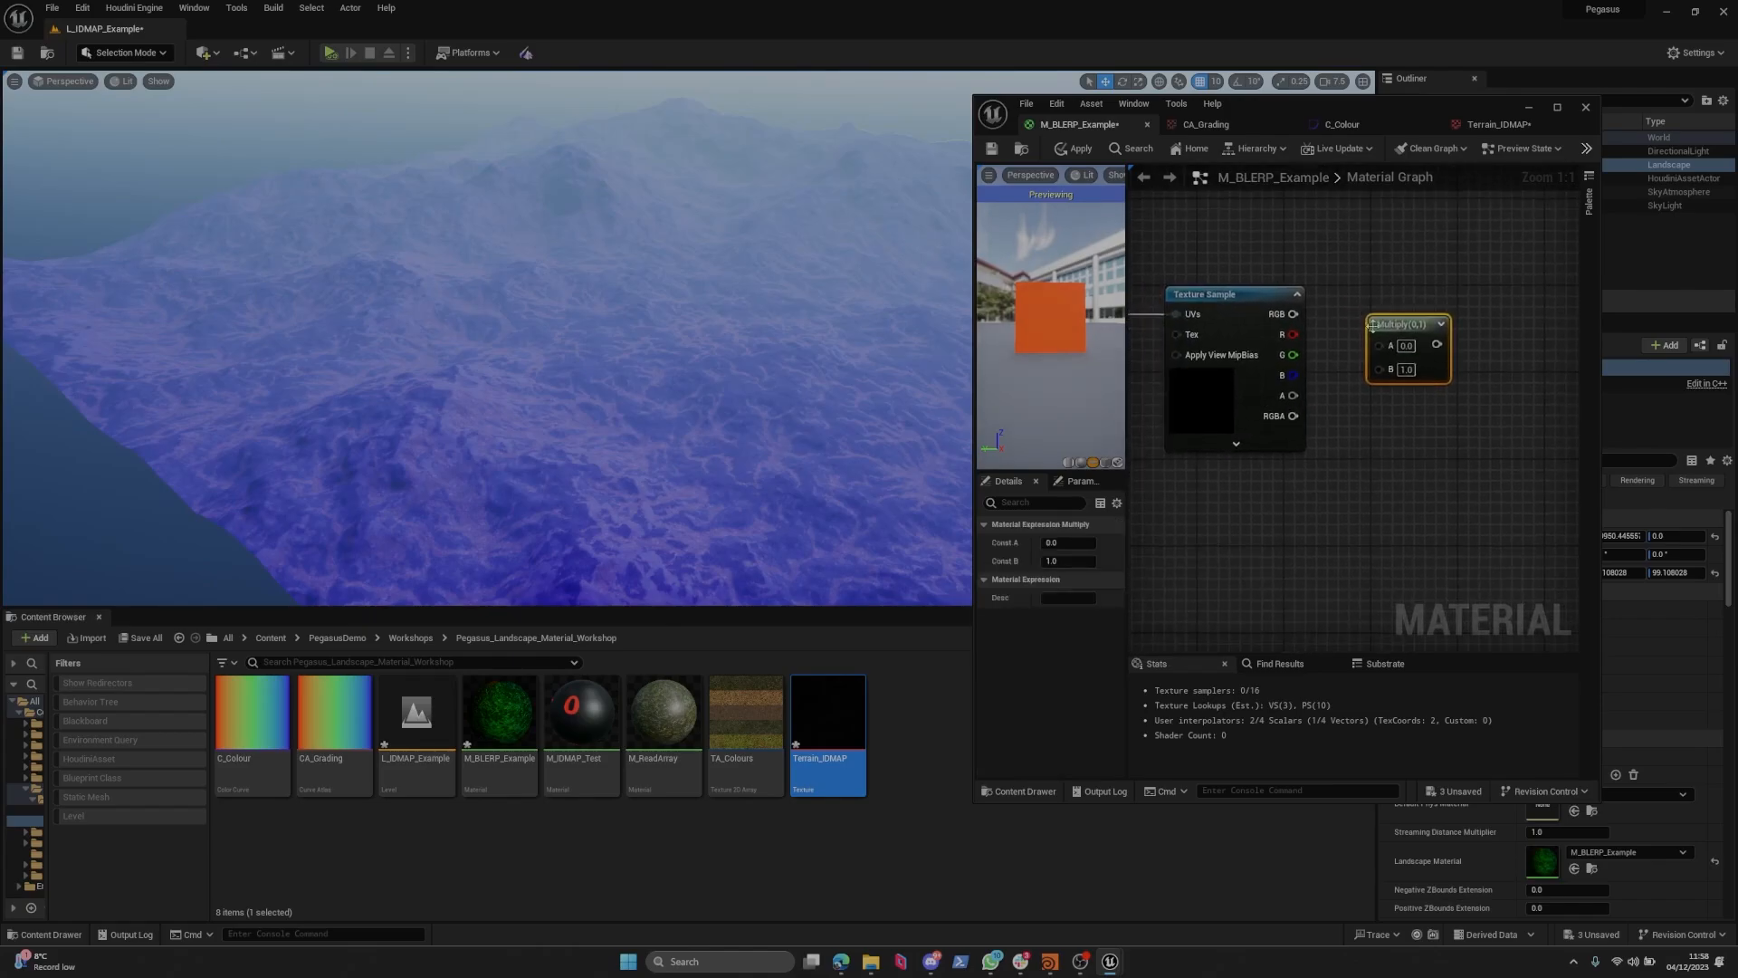
pyautogui.click(1334, 311)
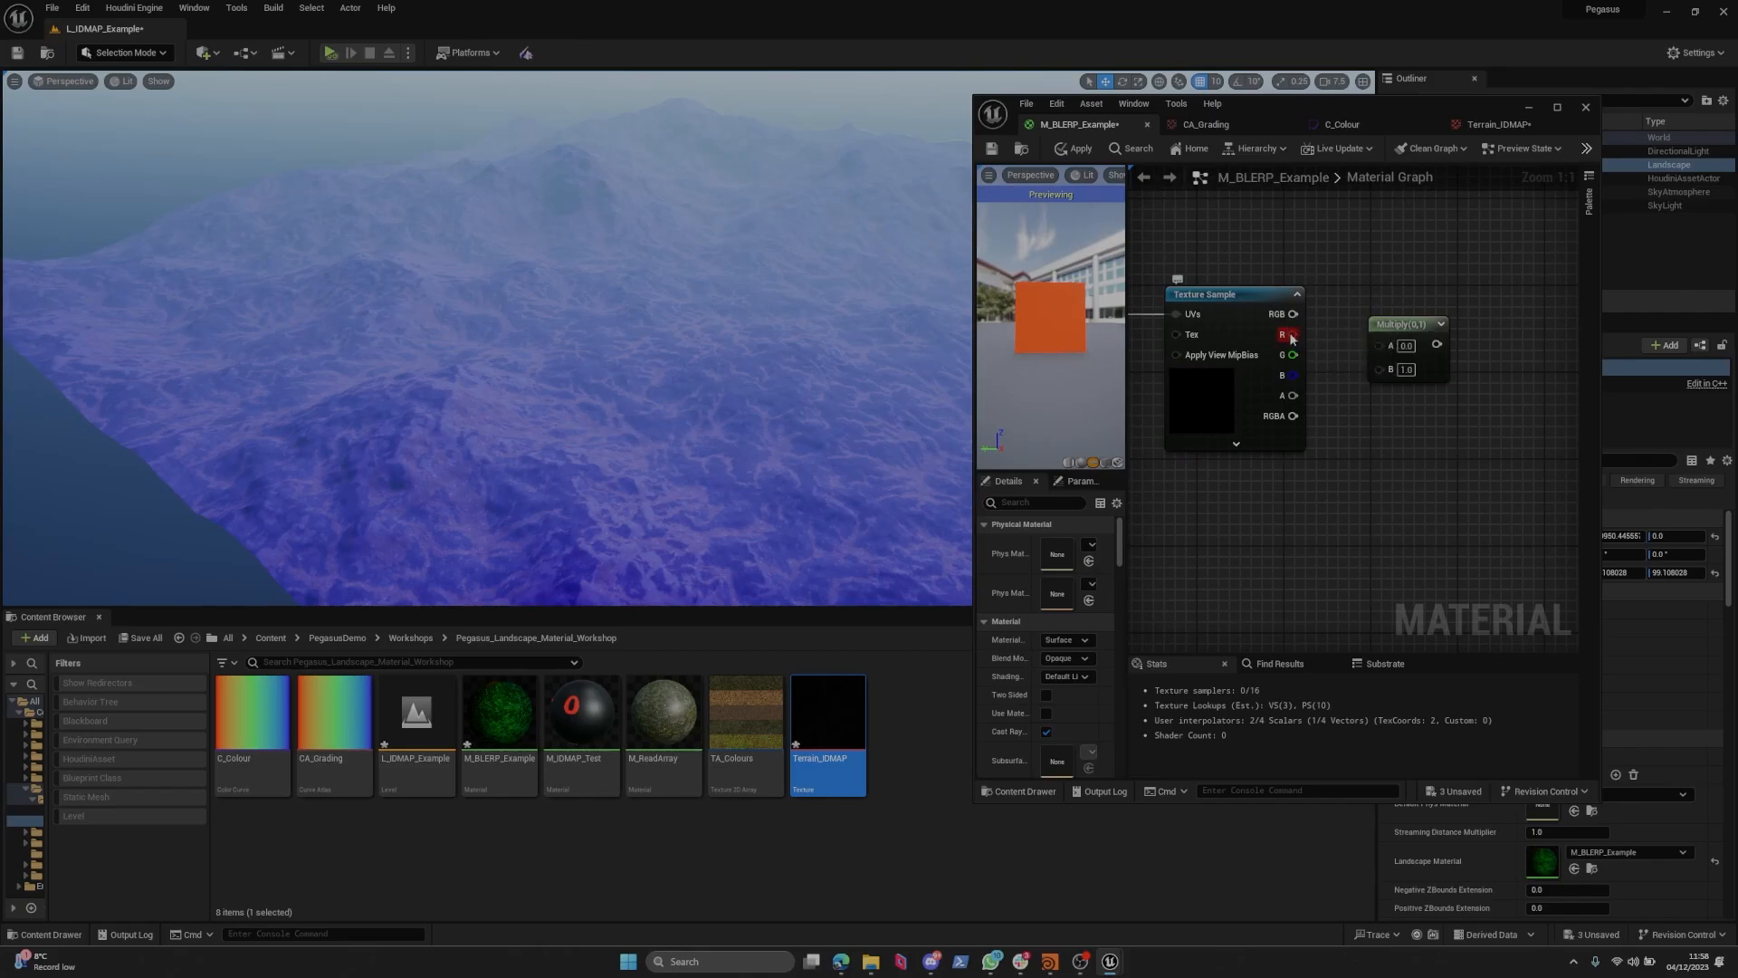
pyautogui.moveTo(1387, 353); pyautogui.dragTo(1382, 348)
pyautogui.moveTo(1405, 326); pyautogui.dragTo(1463, 319)
pyautogui.moveTo(1463, 318); pyautogui.dragTo(1346, 324, button='right')
# Add a scalar parameter named M and connect it to the B input of the new Multiply node.
pyautogui.press('s')
pyautogui.click(1249, 381)
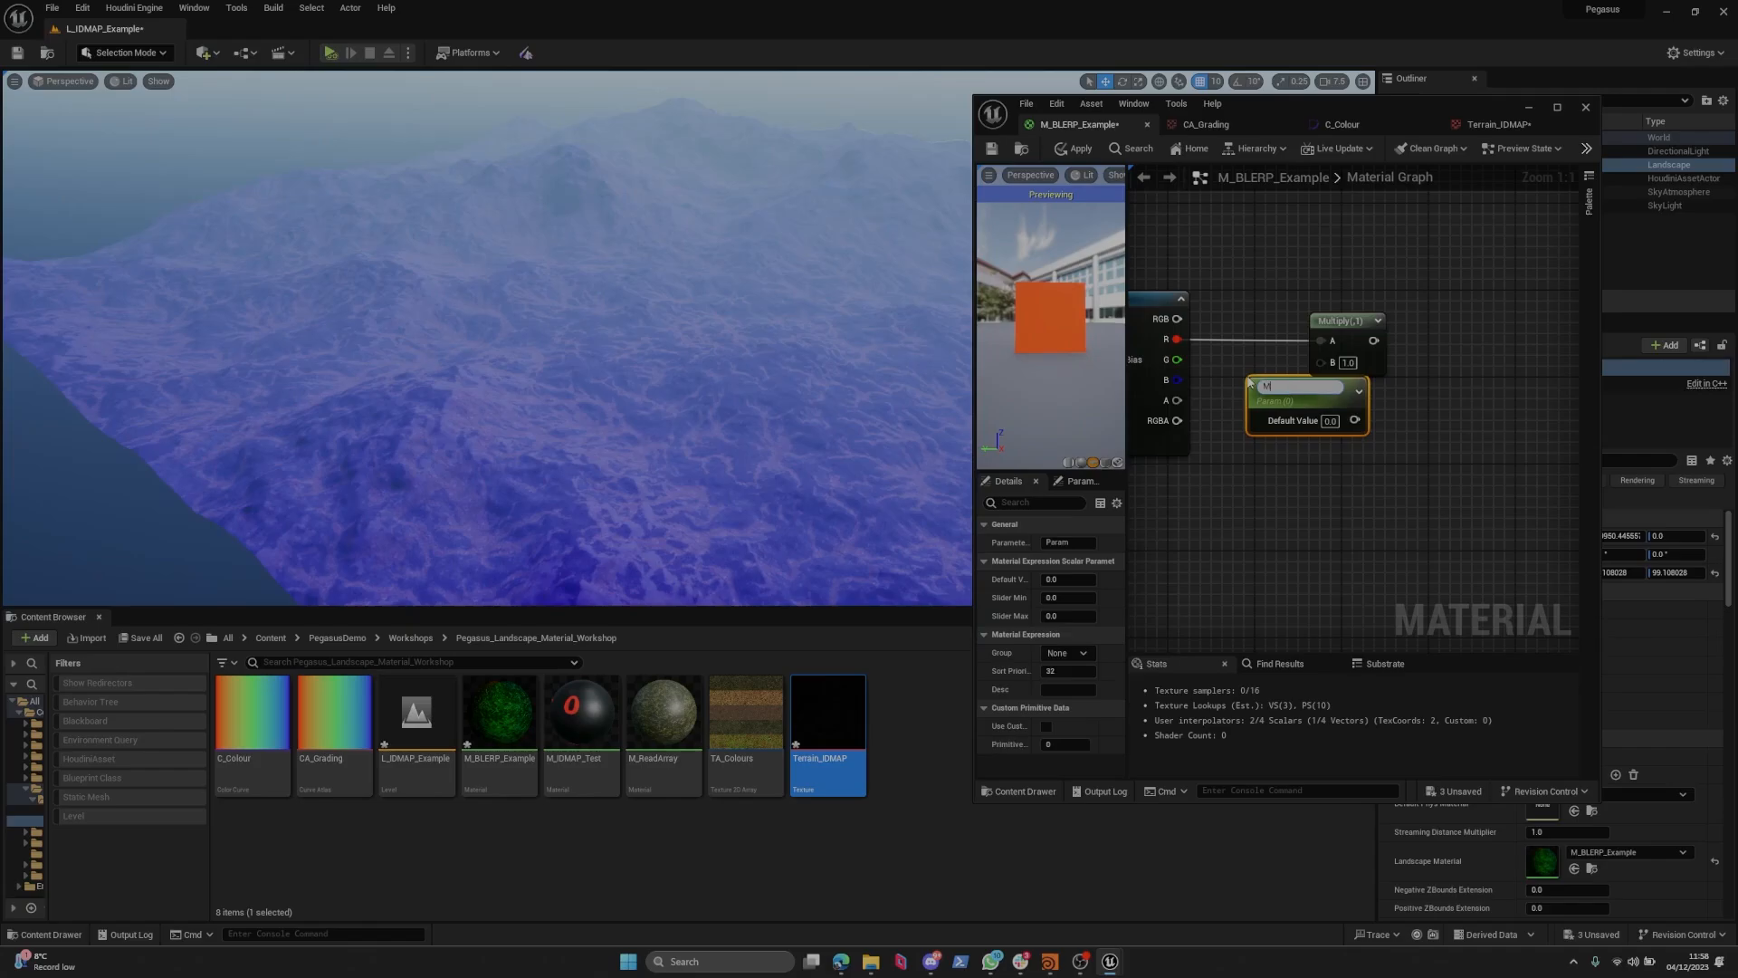
pyautogui.press('BackSpace')
pyautogui.click(1340, 441)
pyautogui.moveTo(1296, 427); pyautogui.dragTo(1376, 399, button='right')
pyautogui.moveTo(1406, 354); pyautogui.dragTo(1388, 388)
pyautogui.moveTo(1415, 392); pyautogui.dragTo(1323, 450, button='right')
# Expand the new Multiply node's preview, move the node clear of M, and set M's default value to 15.
pyautogui.rightClick(1343, 352)
pyautogui.click(1348, 332)
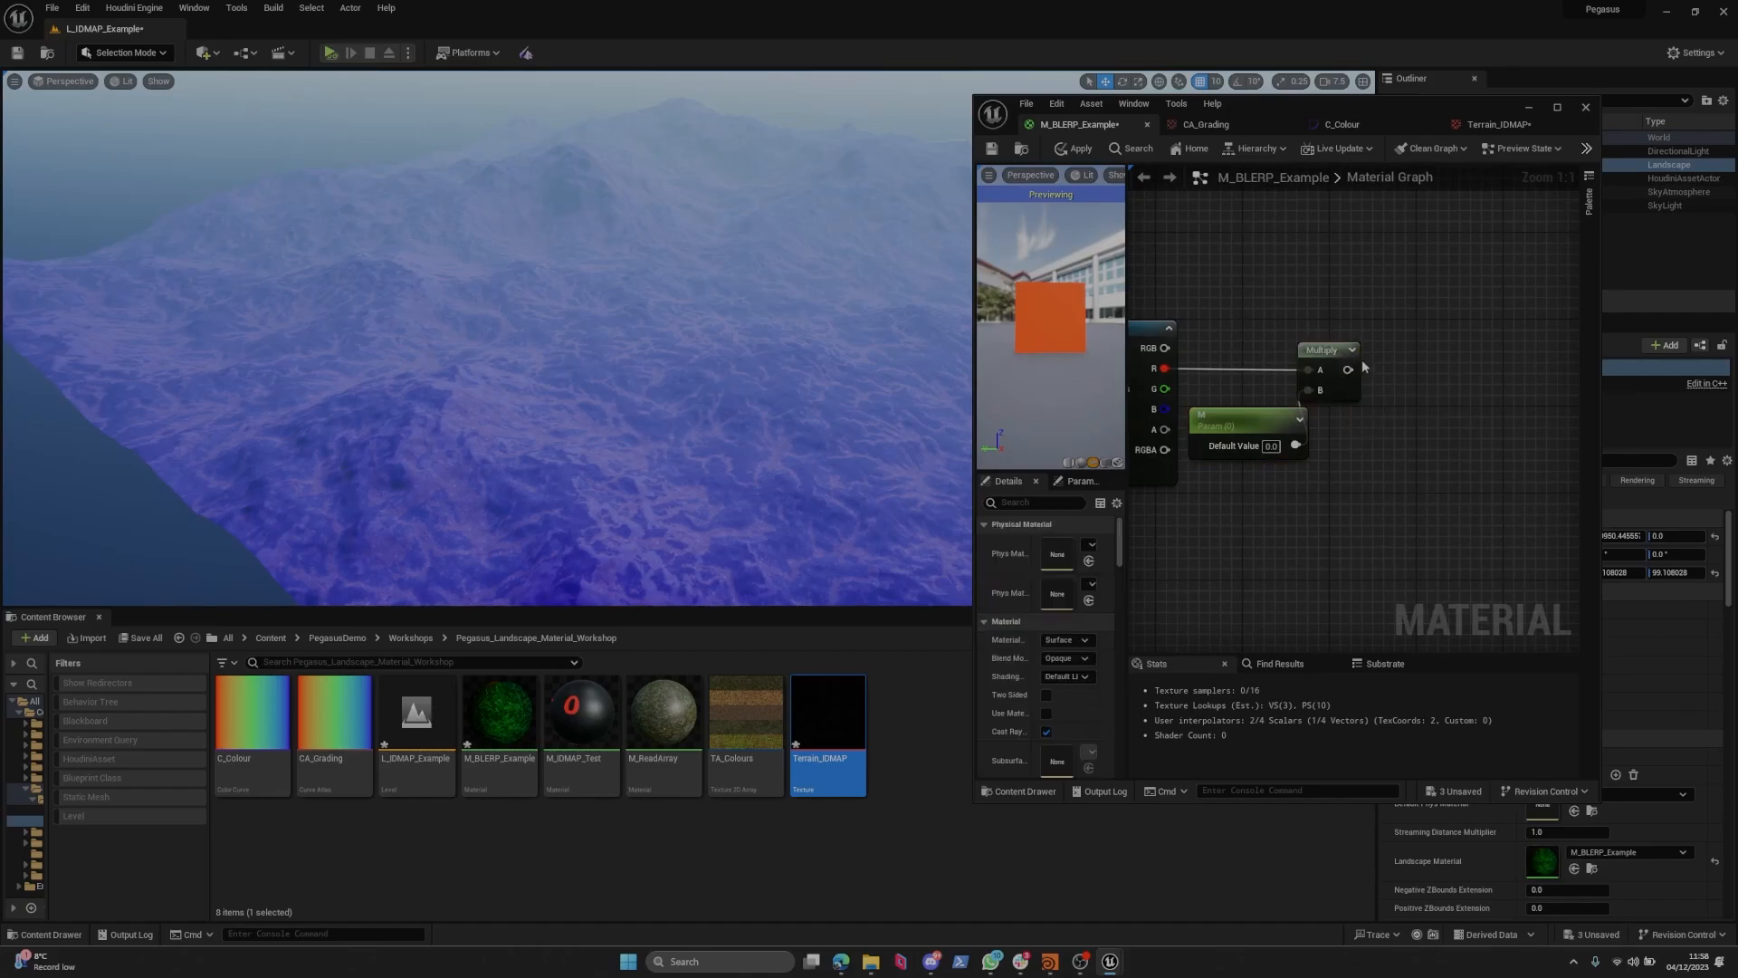
pyautogui.click(1348, 349)
pyautogui.moveTo(1358, 350); pyautogui.dragTo(1406, 350)
pyautogui.click(1271, 446)
pyautogui.write('15')
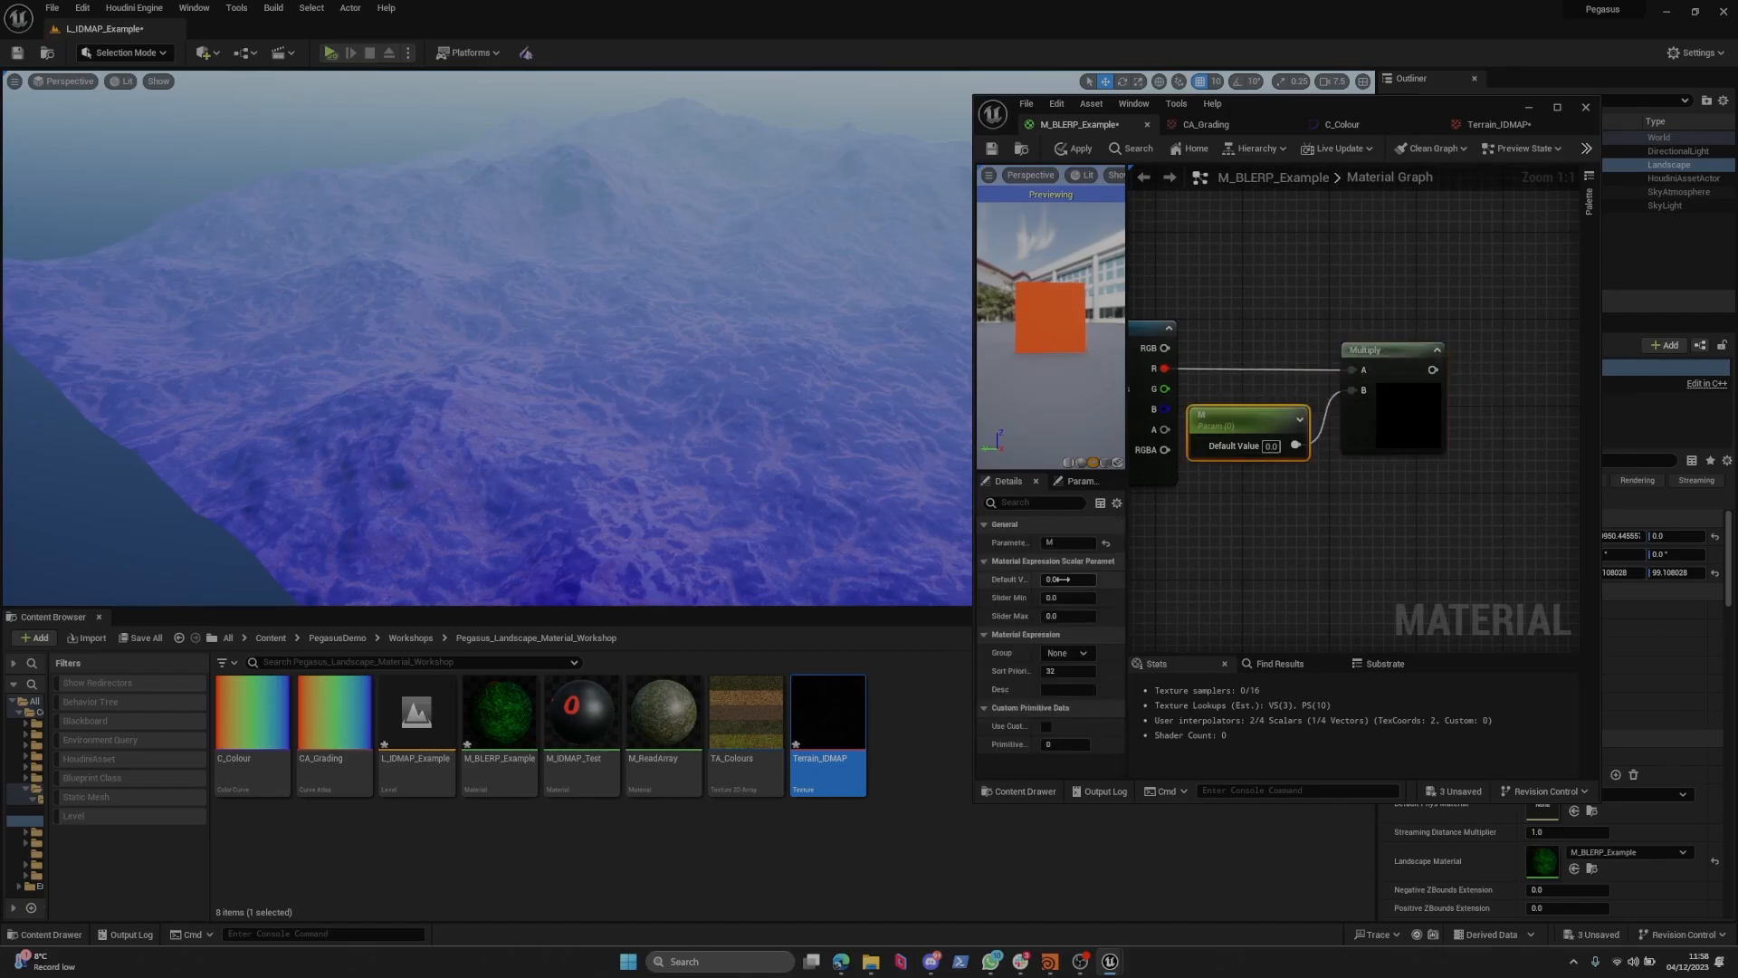
pyautogui.click(1292, 534)
pyautogui.moveTo(1291, 532); pyautogui.dragTo(1269, 559, button='right')
# Start previewing the Multiply node and widen the material preview to examine the scaled red channel.
pyautogui.moveTo(1293, 530); pyautogui.dragTo(1403, 434)
pyautogui.moveTo(1393, 508); pyautogui.dragTo(1268, 508, button='right')
pyautogui.click(1268, 508)
pyautogui.rightClick(1265, 386)
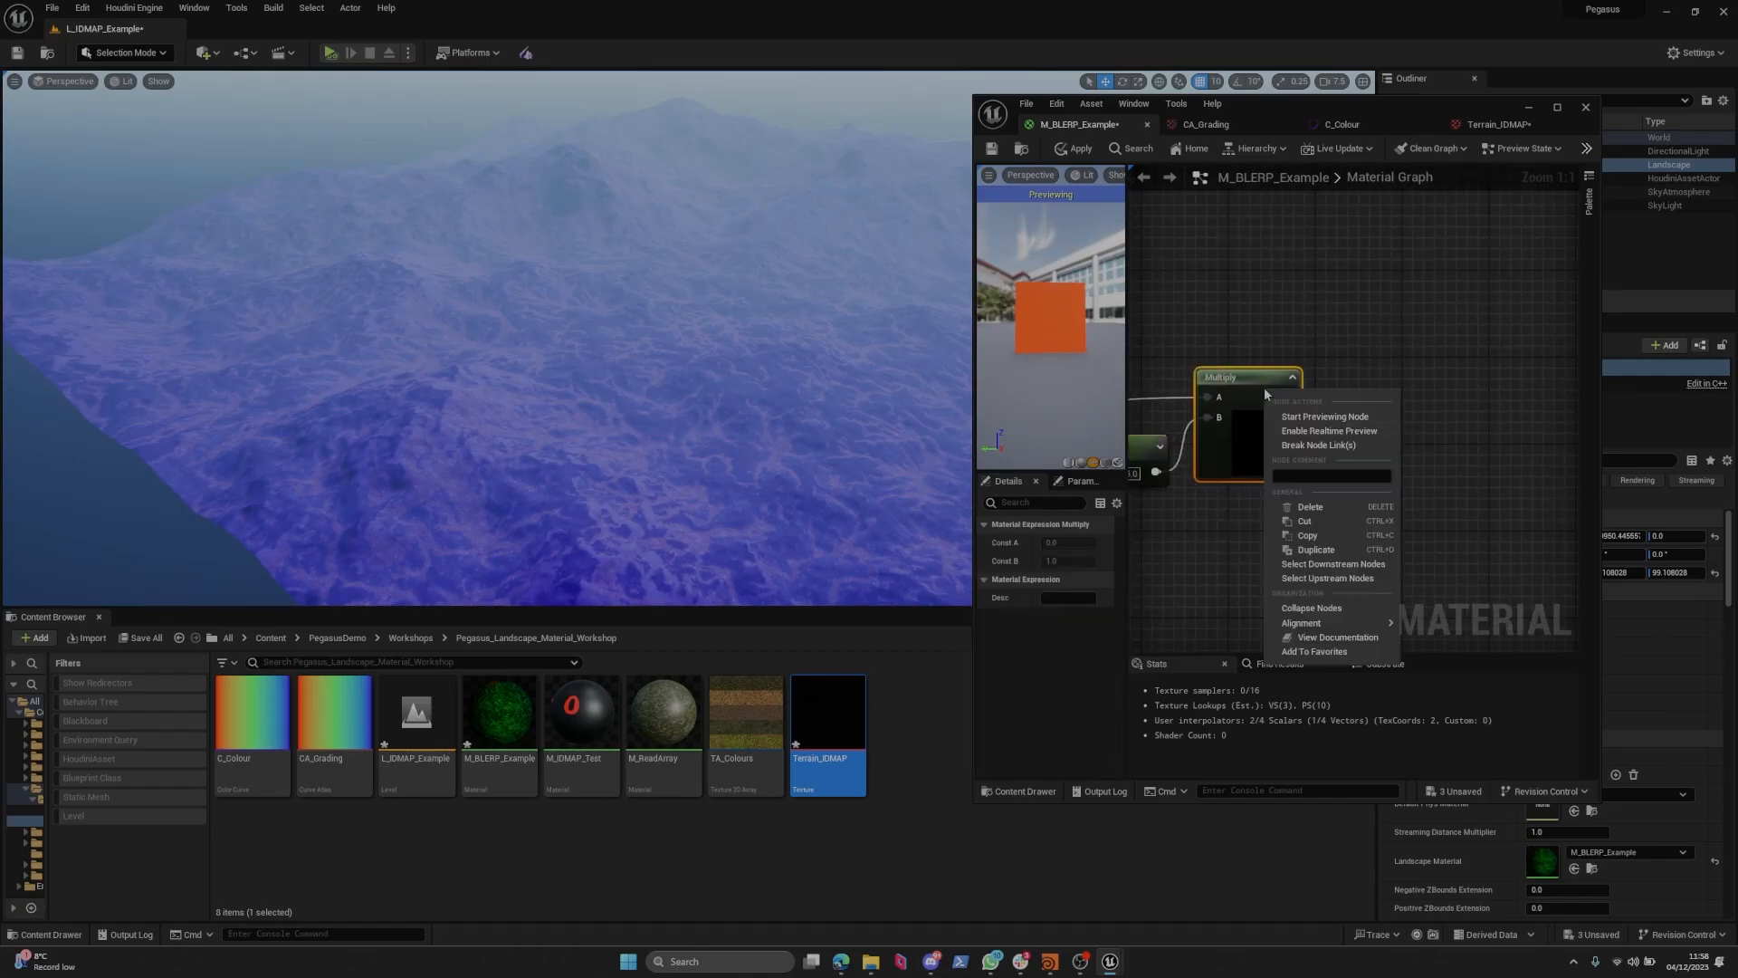
pyautogui.click(1290, 418)
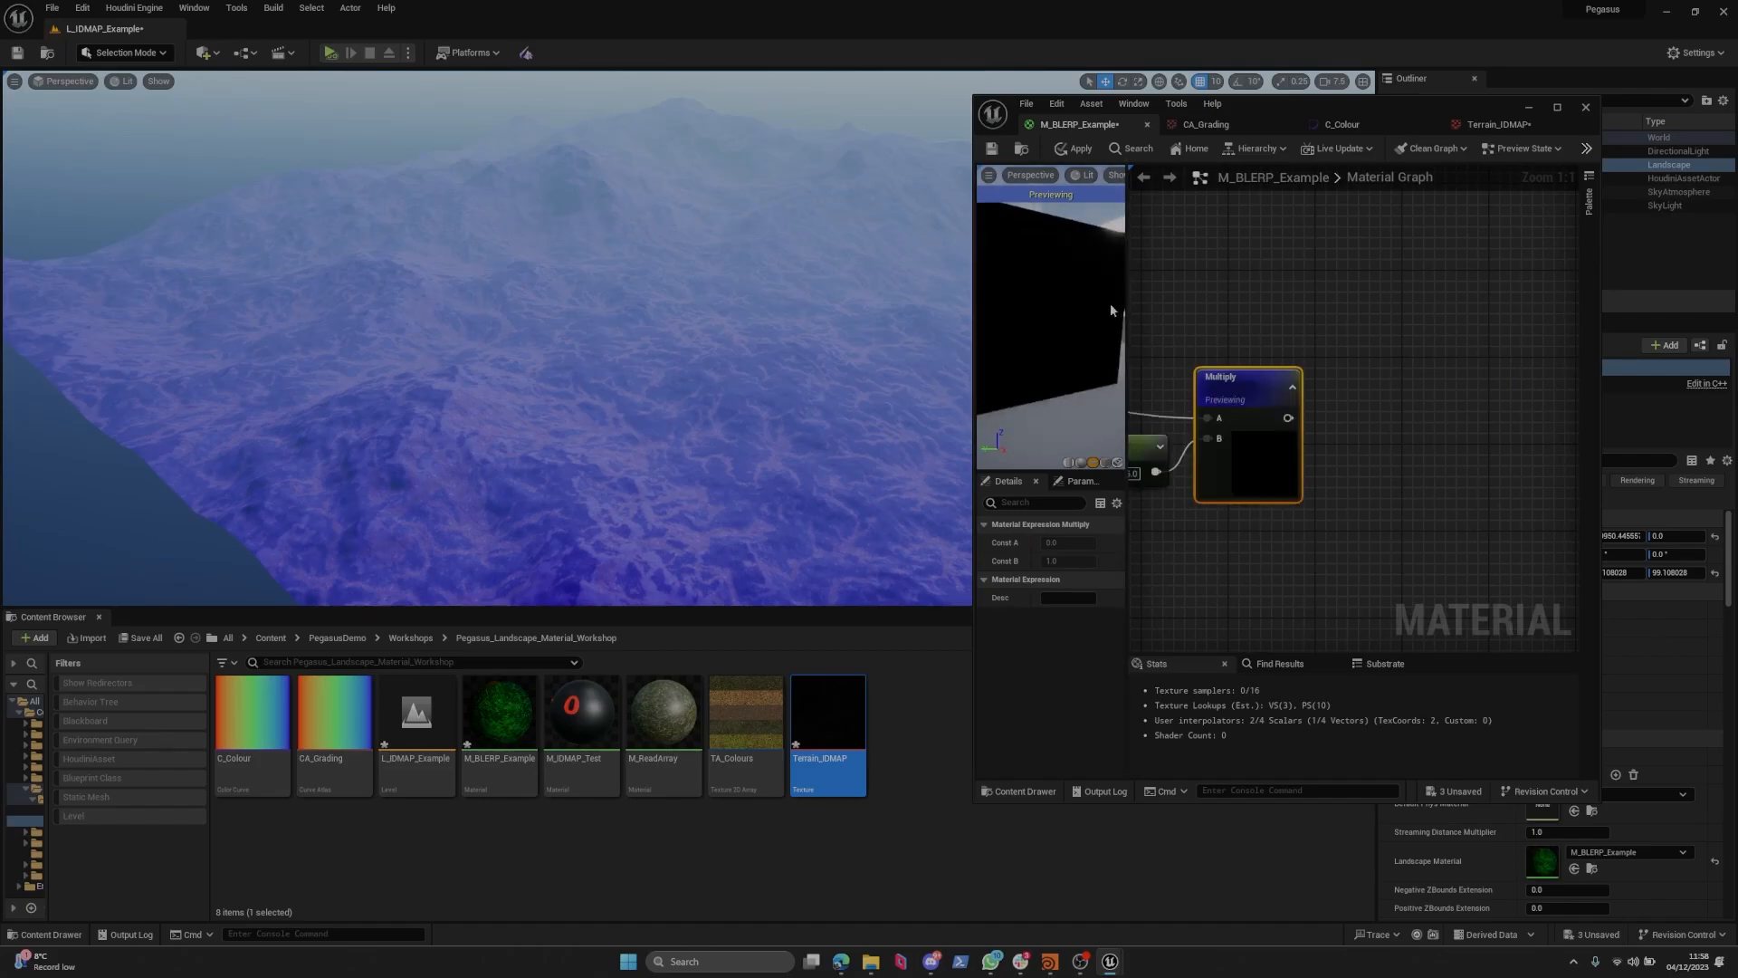
pyautogui.moveTo(1126, 310); pyautogui.dragTo(1169, 313)
pyautogui.scroll(-4, 1305, 341)
pyautogui.moveTo(1305, 340)
pyautogui.mouseDown(button='right')
pyautogui.moveTo(1381, 335)
pyautogui.moveTo(1303, 328)
pyautogui.mouseUp(button='right')
pyautogui.keyDown('alt'); pyautogui.click(1338, 370); pyautogui.keyUp('alt')
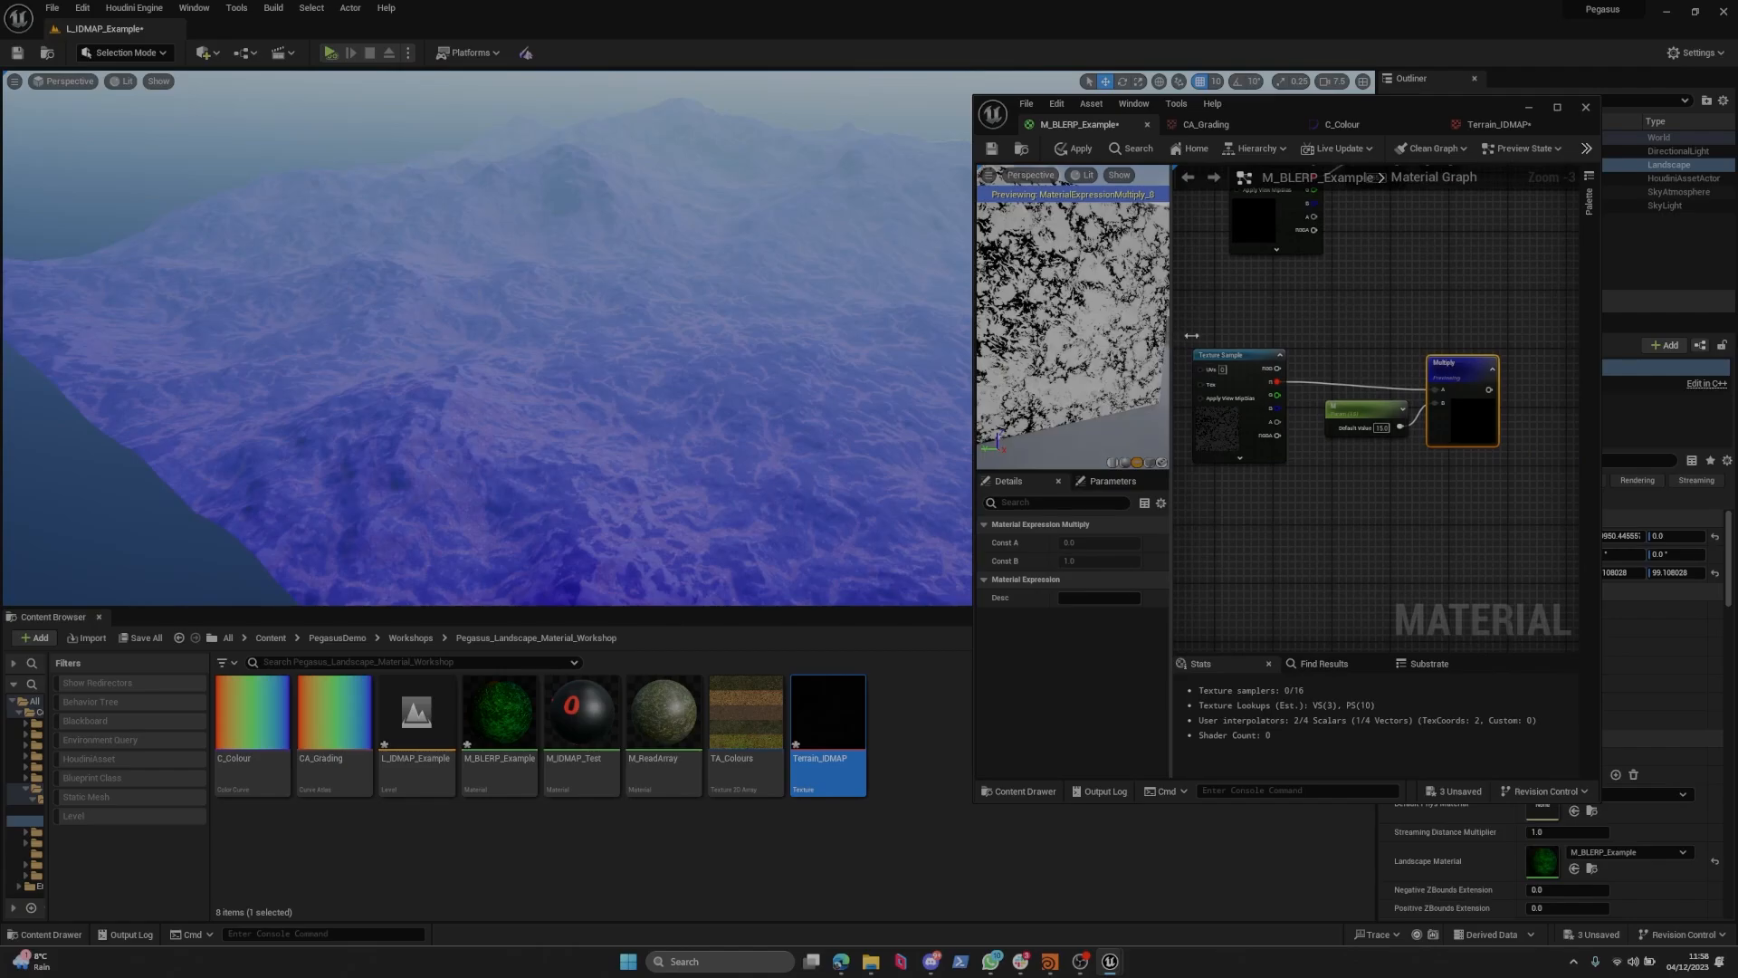
pyautogui.moveTo(1192, 336); pyautogui.dragTo(1247, 336)
pyautogui.moveTo(1358, 299); pyautogui.dragTo(1301, 294, button='right')
# Try default values of 1 and 3 for the M parameter in the material preview.
pyautogui.click(1380, 403)
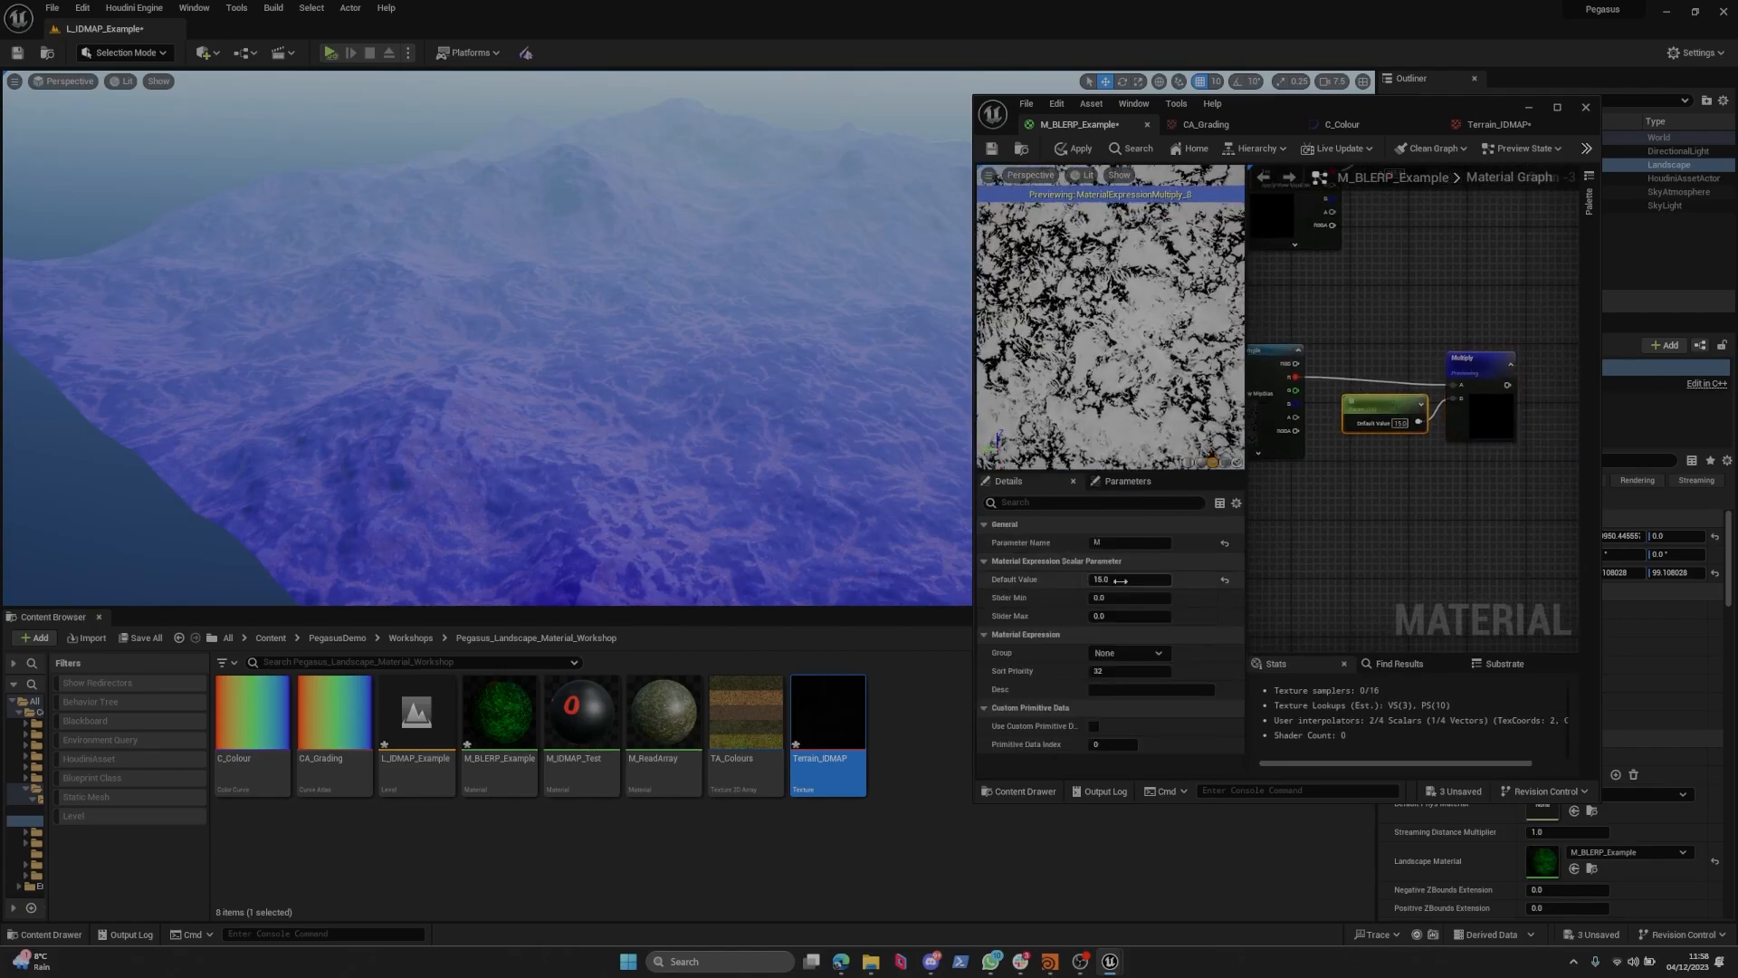
pyautogui.click(1121, 580)
pyautogui.write('1')
pyautogui.click(1392, 520)
pyautogui.click(1381, 404)
pyautogui.click(1128, 579)
pyautogui.write('3')
pyautogui.click(1420, 527)
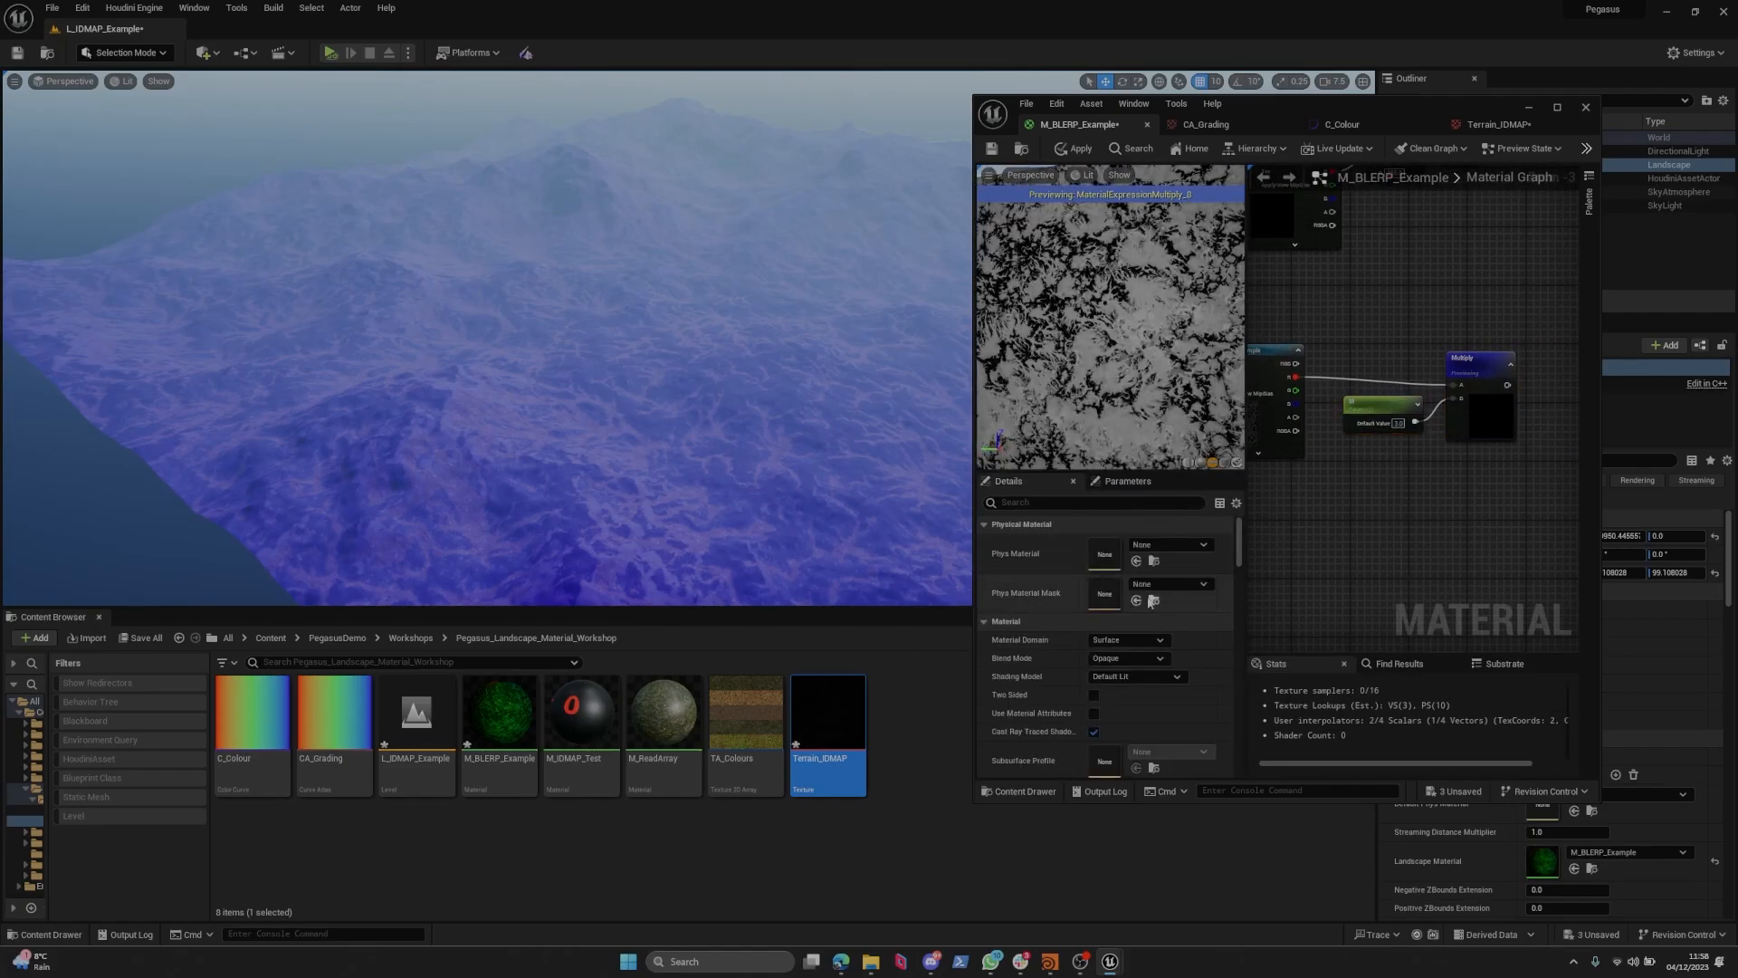
# Set the M parameter's default value to 5 and check the ID pattern in the preview.
pyautogui.moveTo(1365, 545); pyautogui.dragTo(1384, 413)
pyautogui.click(1137, 580)
pyautogui.write('5')
pyautogui.click(1399, 534)
pyautogui.moveTo(1127, 353)
pyautogui.mouseDown(button='right')
pyautogui.moveTo(1141, 308)
pyautogui.moveTo(1132, 389)
pyautogui.moveTo(1130, 367)
pyautogui.mouseUp(button='right')
pyautogui.moveTo(1437, 472); pyautogui.dragTo(1376, 443, button='right')
pyautogui.moveTo(1141, 362)
pyautogui.mouseDown(button='right')
pyautogui.moveTo(1141, 344)
pyautogui.moveTo(1141, 371)
pyautogui.mouseUp(button='right')
pyautogui.moveTo(1141, 372); pyautogui.dragTo(1141, 357)
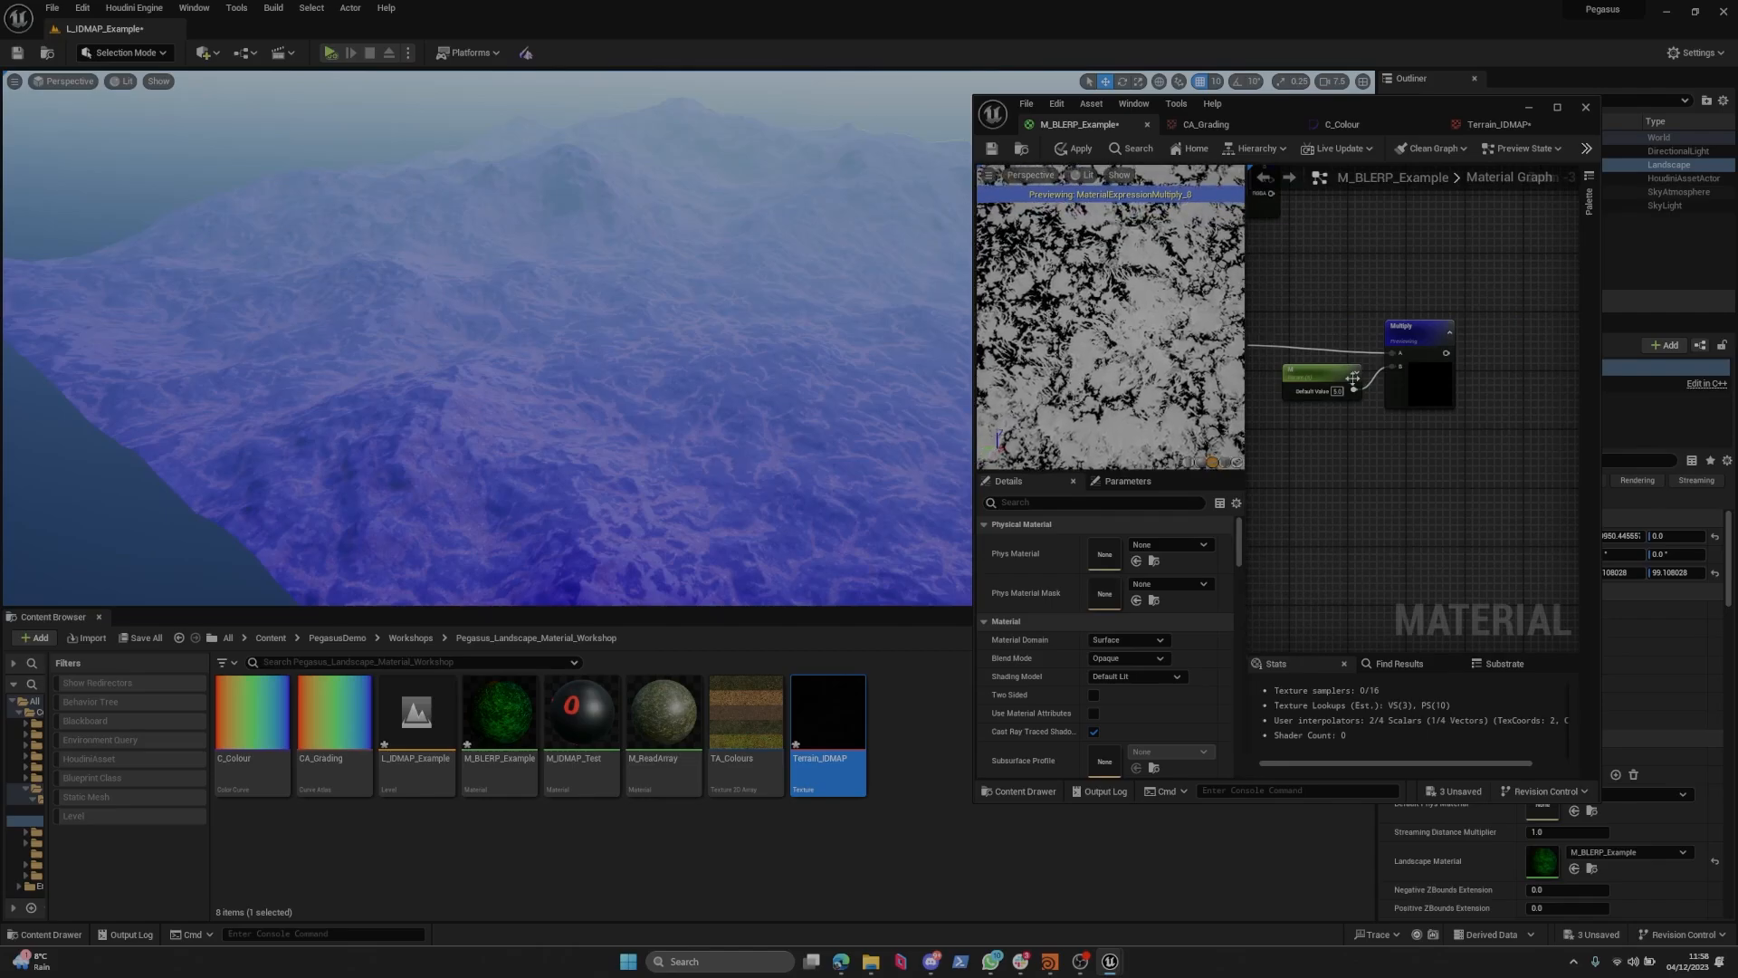
# Move the M parameter node below the Multiply node and rename it Number of IDMAP Layers.
pyautogui.moveTo(1358, 464)
pyautogui.mouseDown(button='right')
pyautogui.moveTo(1377, 427)
pyautogui.moveTo(1370, 507)
pyautogui.moveTo(1364, 458)
pyautogui.mouseUp(button='right')
pyautogui.moveTo(1358, 380); pyautogui.dragTo(1344, 502)
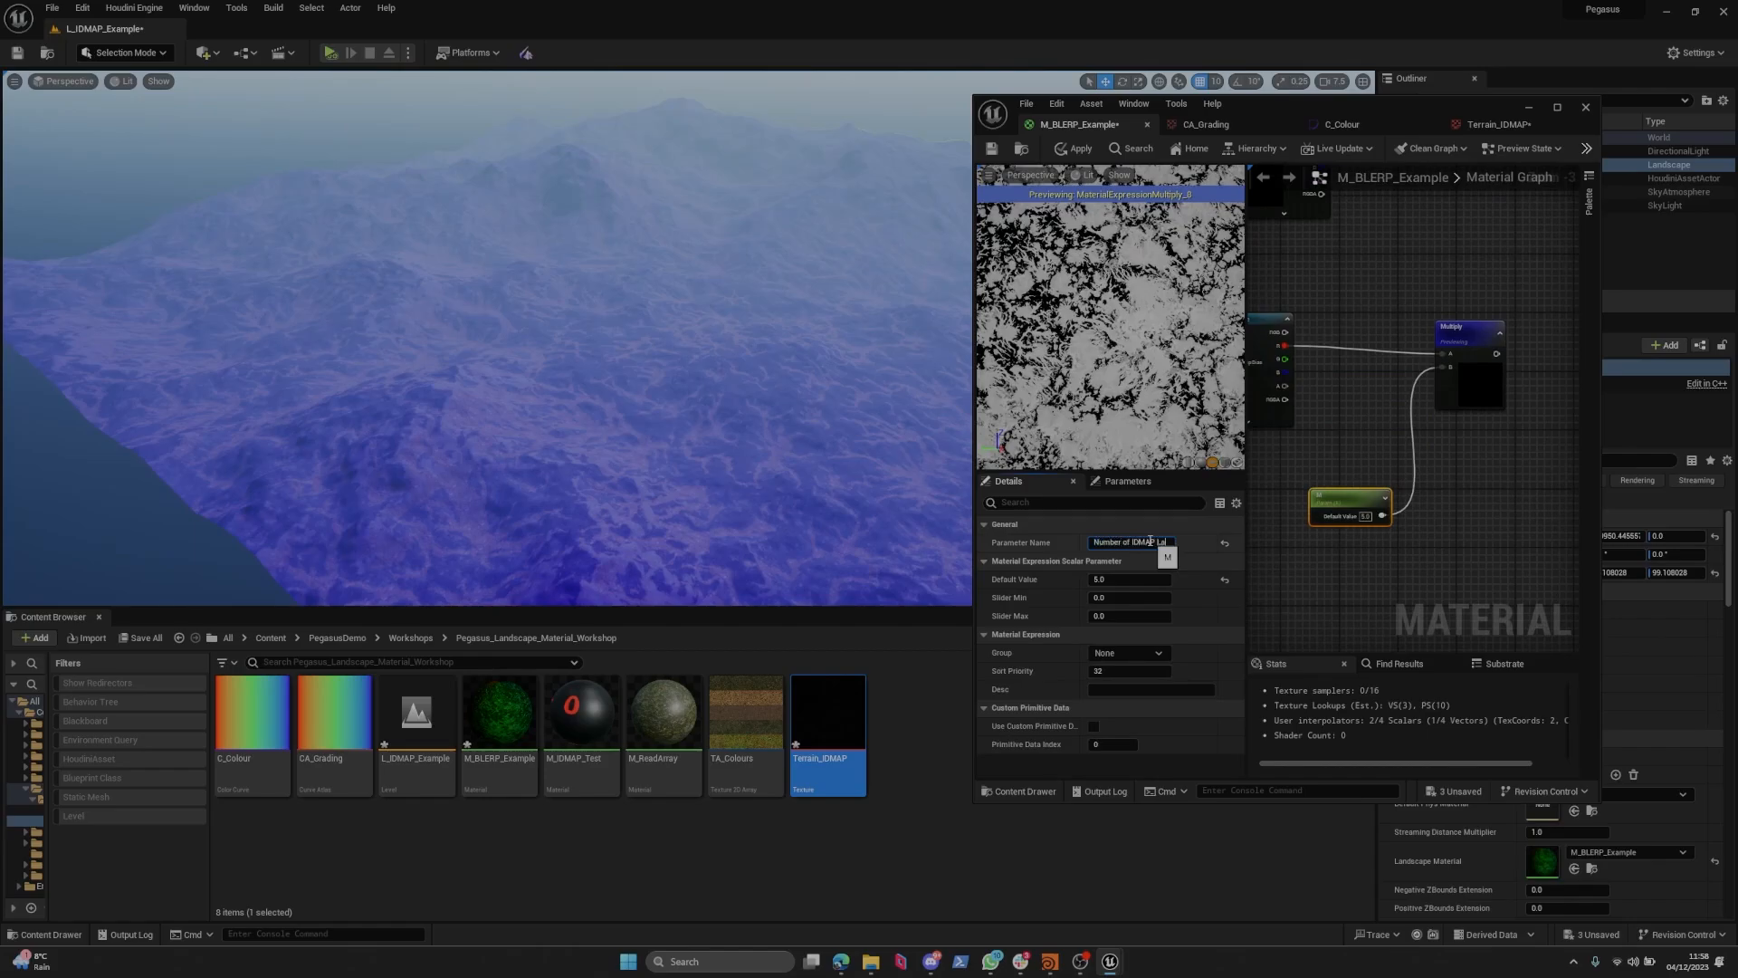
pyautogui.write('yes')
pyautogui.press('Return')
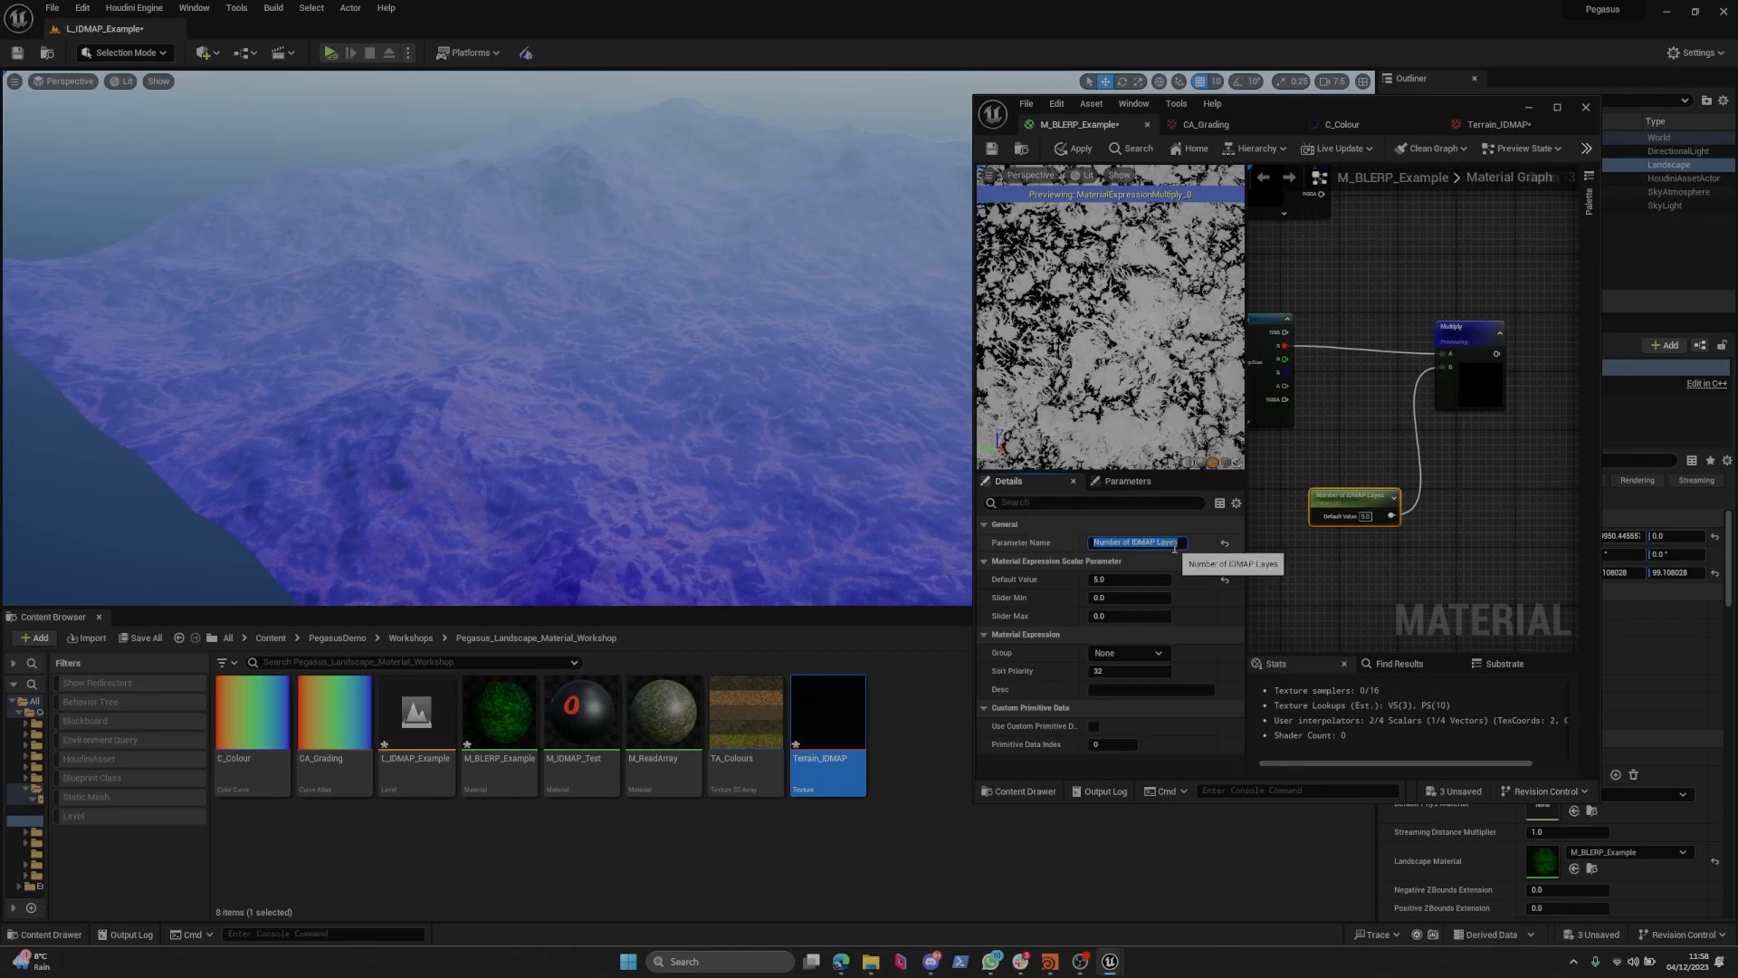
pyautogui.click(1175, 546)
pyautogui.write('r')
pyautogui.click(1385, 480)
# Add a Divide node that divides 255 by Number of IDMAP Layers and feeds the Multiply node's B input.
pyautogui.moveTo(1438, 487); pyautogui.dragTo(1336, 417, button='right')
pyautogui.rightClick(1385, 403)
pyautogui.rightClick(1379, 428)
pyautogui.write('divide')
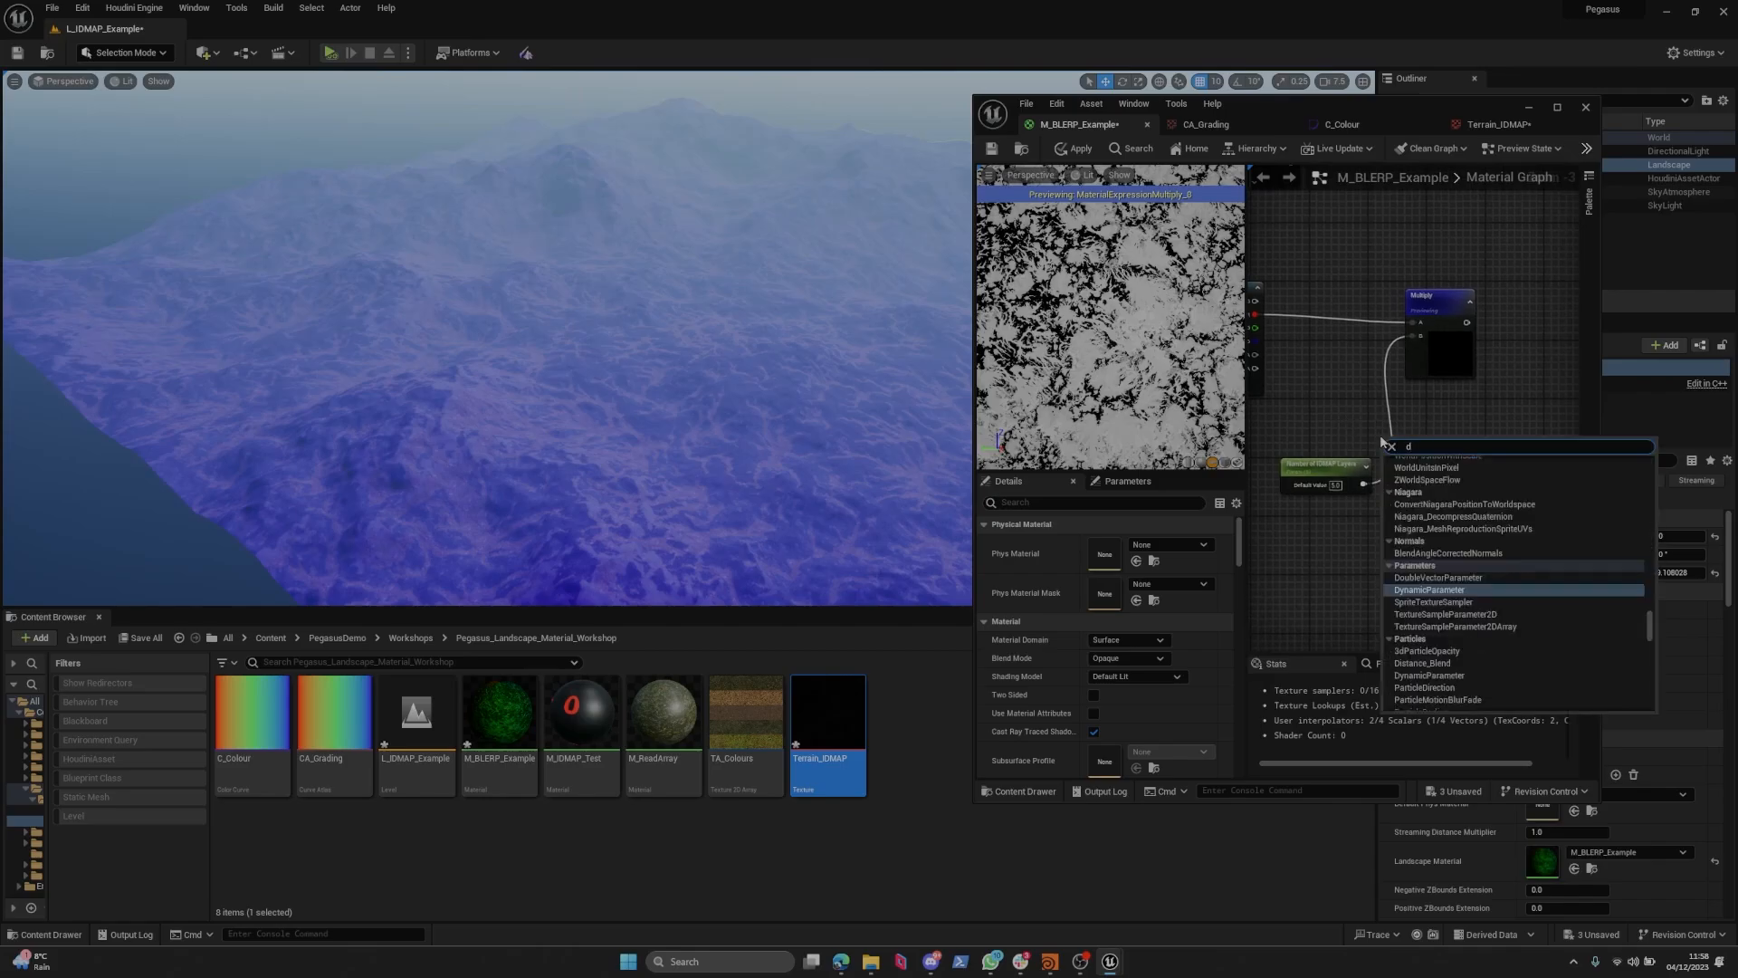
pyautogui.press('Return')
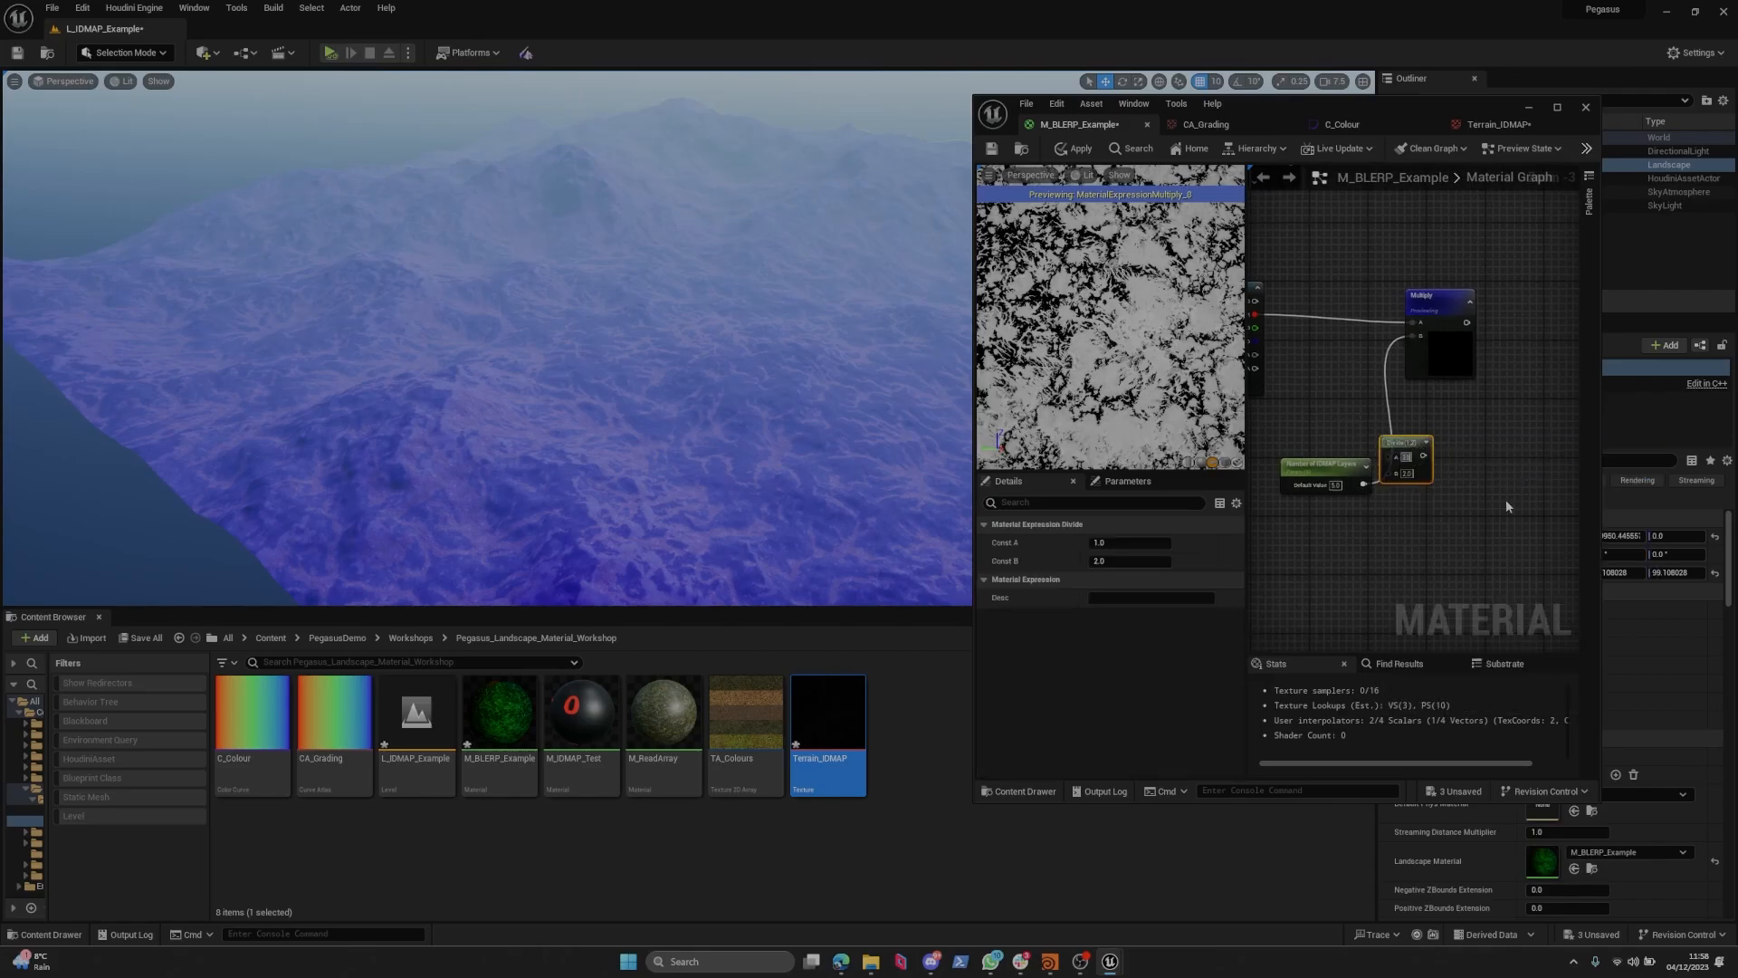
pyautogui.write('255')
pyautogui.click(1507, 506)
pyautogui.click(1399, 441)
pyautogui.moveTo(1364, 484); pyautogui.dragTo(1414, 337)
pyautogui.click(1401, 433)
# Stop previewing the Multiply node and narrow the material preview to give the graph more room.
pyautogui.moveTo(1420, 357); pyautogui.dragTo(1463, 362, button='right')
pyautogui.scroll(-1, 1420, 414)
pyautogui.scroll(1, 1457, 358)
pyautogui.rightClick(1446, 311)
pyautogui.click(1477, 326)
pyautogui.scroll(-2, 1378, 301)
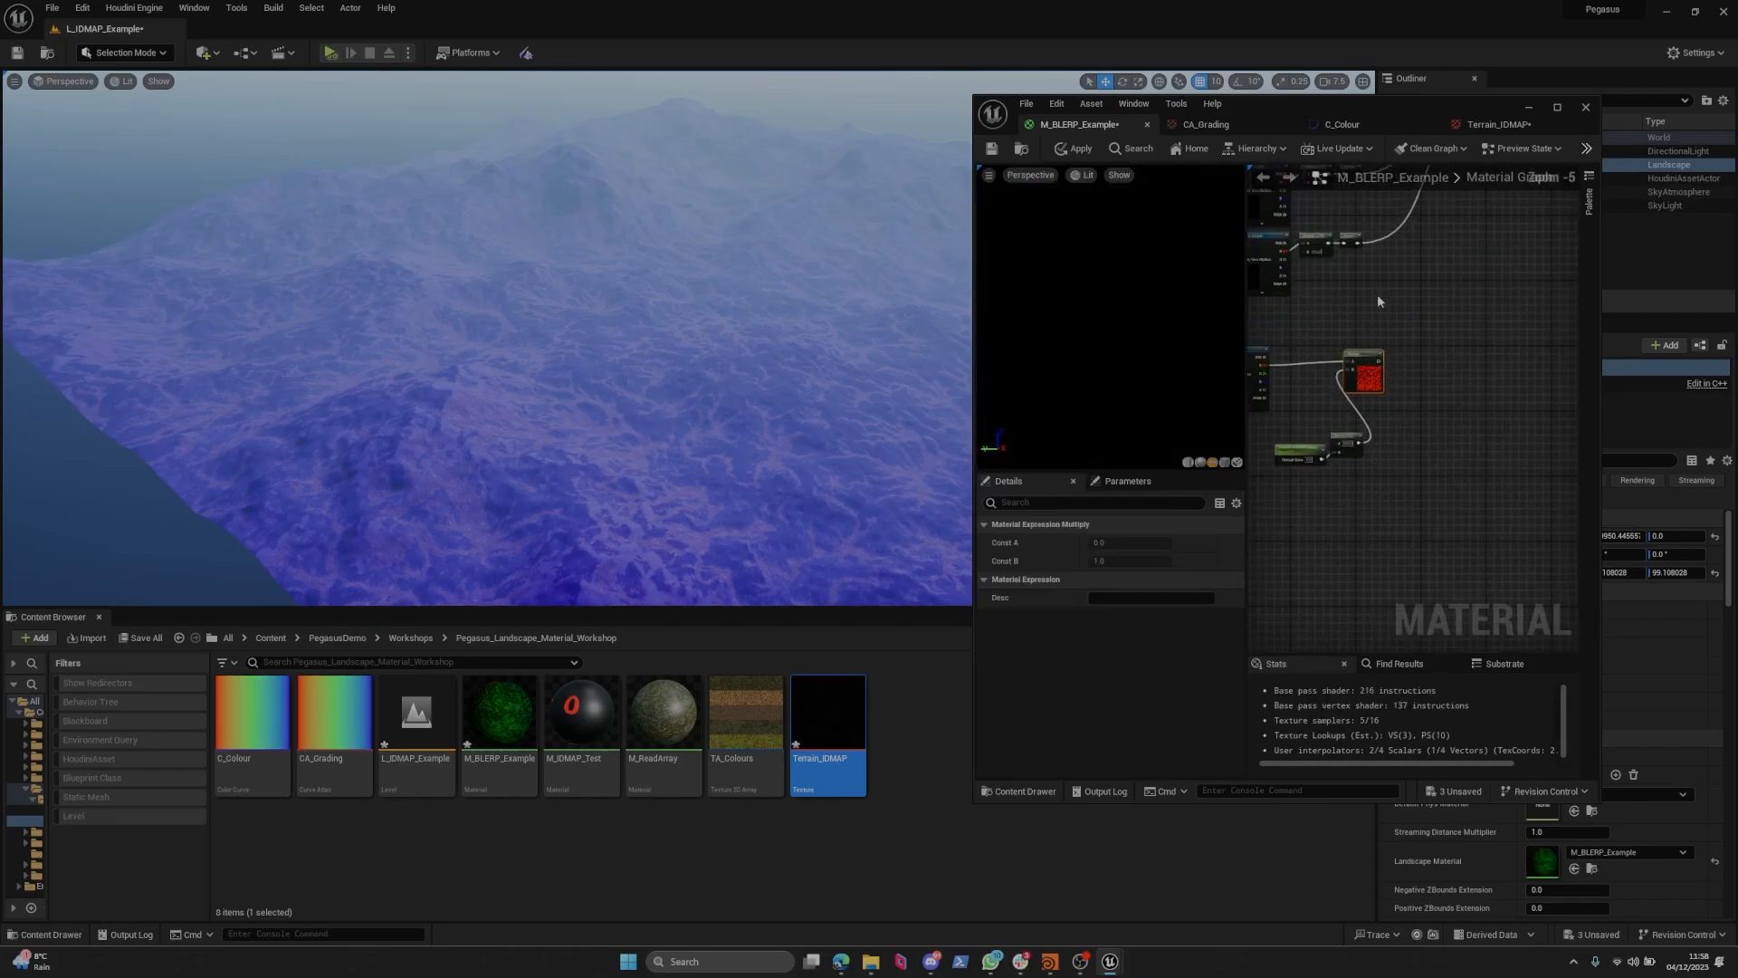
pyautogui.moveTo(1242, 307); pyautogui.dragTo(1135, 312)
pyautogui.scroll(-3, 1159, 352)
pyautogui.moveTo(1160, 353); pyautogui.dragTo(1241, 431, button='right')
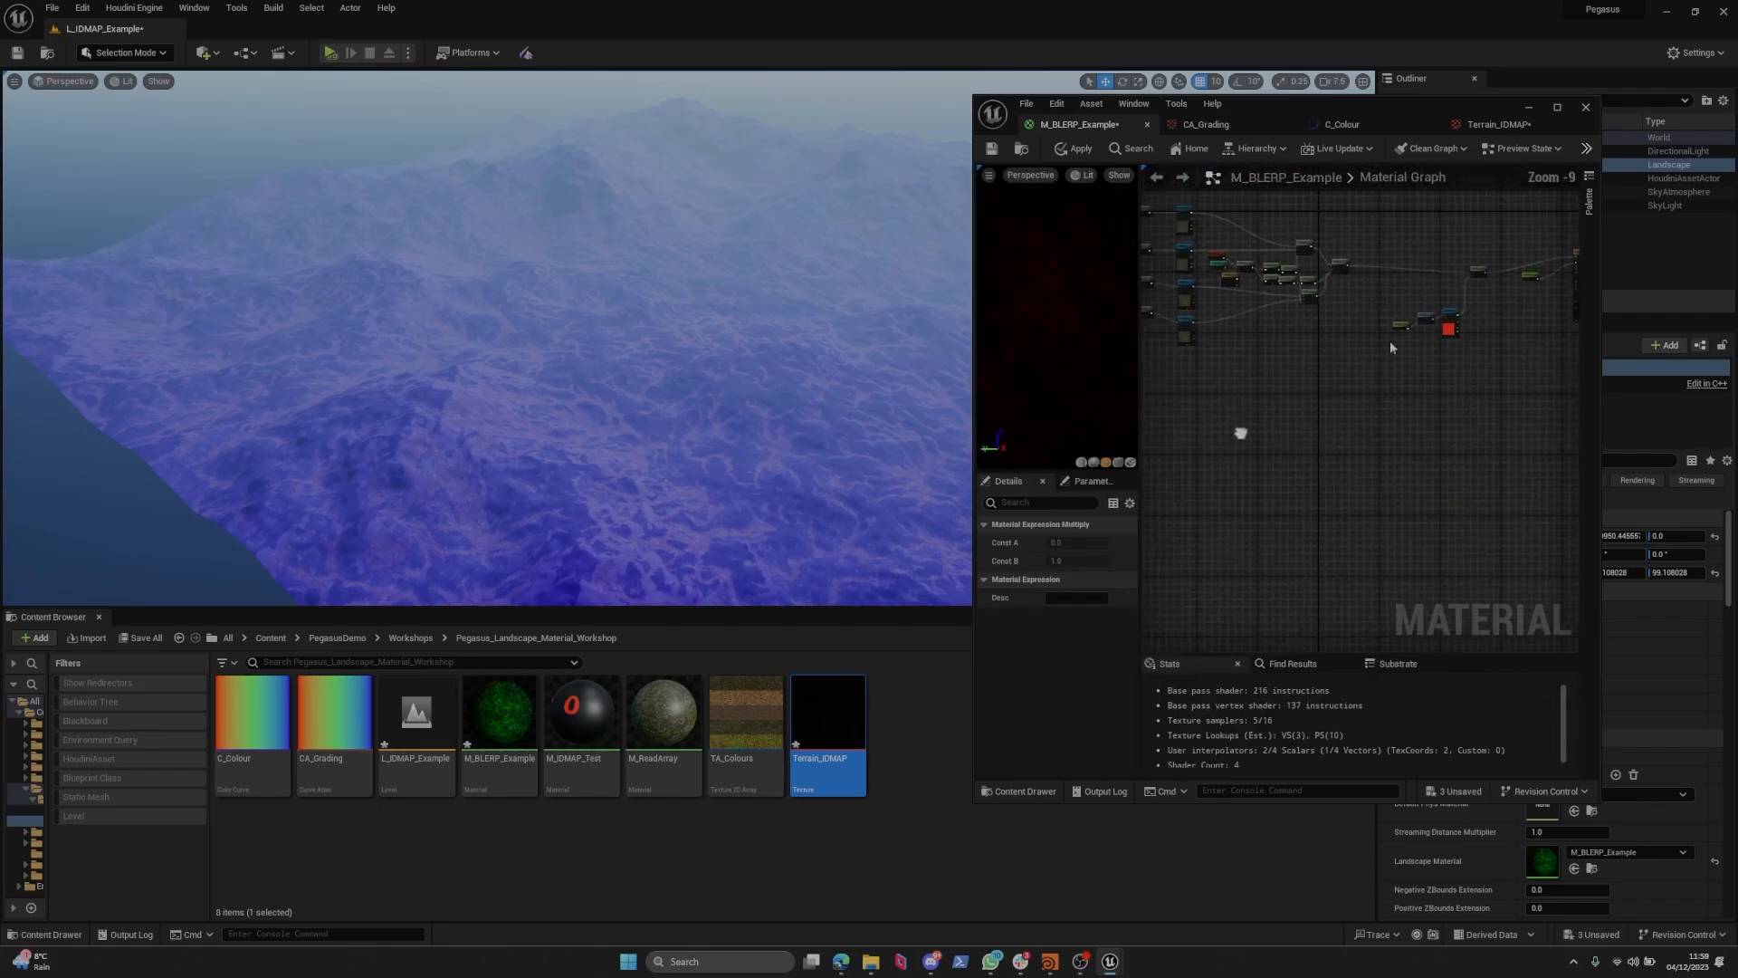
# Connect the new Multiply node's output to the X input of the CA_Grading sample's MakeFloat2 node and apply the material.
pyautogui.scroll(5, 1399, 346)
pyautogui.scroll(-4, 1440, 331)
pyautogui.moveTo(1446, 332); pyautogui.dragTo(1266, 463)
pyautogui.scroll(2, 1241, 493)
pyautogui.moveTo(1447, 415); pyautogui.dragTo(1385, 373, button='right')
pyautogui.scroll(5, 1385, 373)
pyautogui.moveTo(1373, 264); pyautogui.dragTo(1168, 469)
pyautogui.moveTo(1167, 469); pyautogui.dragTo(1265, 426, button='right')
pyautogui.scroll(-5, 1051, 349)
pyautogui.click(1076, 148)
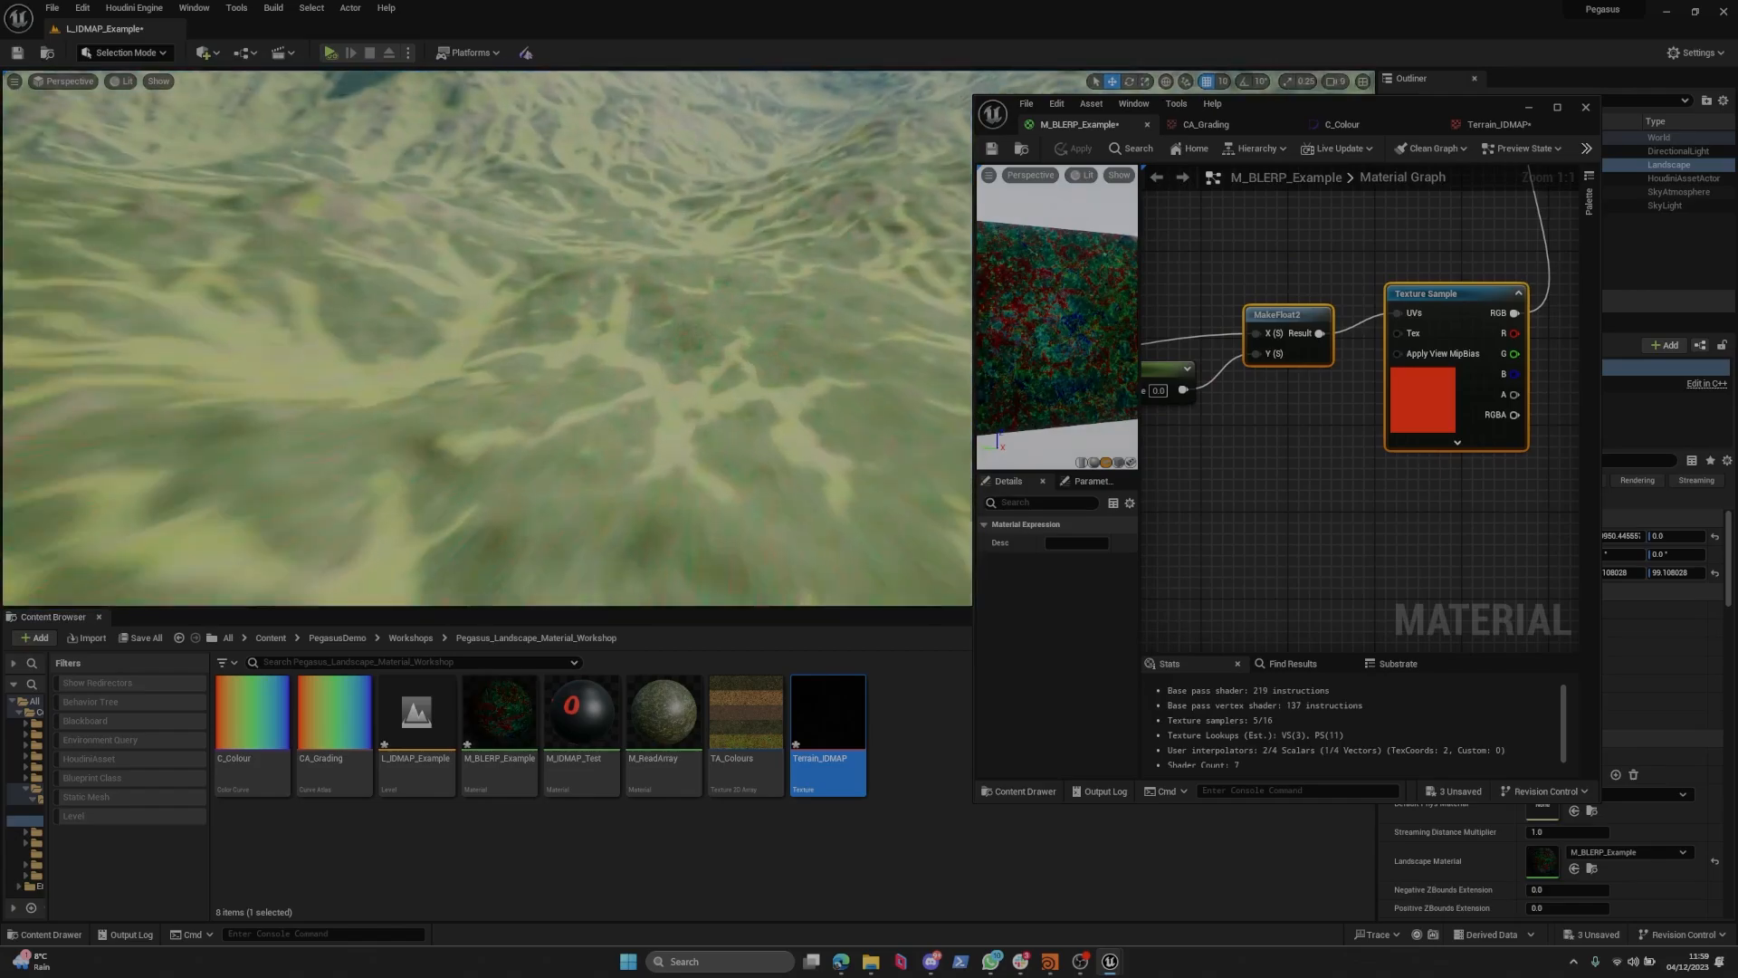
# Complete the Divide connection feeding the duplicated Texture Sample's UVs, apply the material, and view the whole landscape.
pyautogui.scroll(-6, 1288, 378)
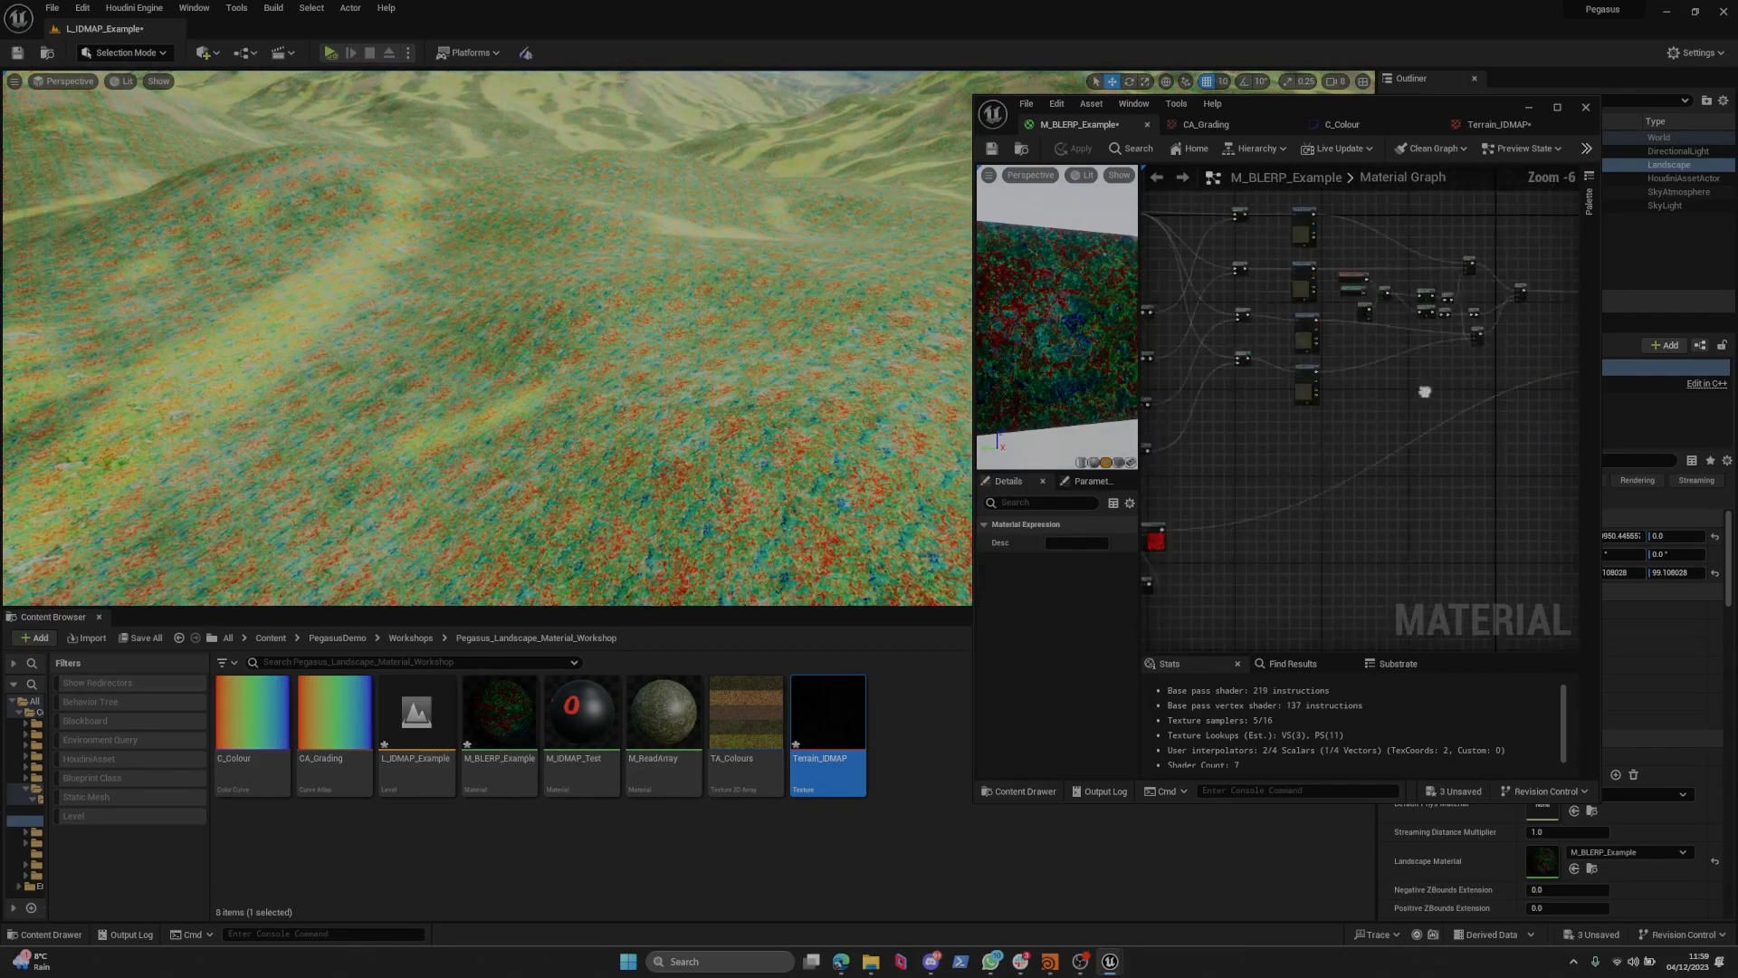
pyautogui.scroll(3, 1395, 432)
pyautogui.moveTo(1300, 431); pyautogui.dragTo(1297, 424)
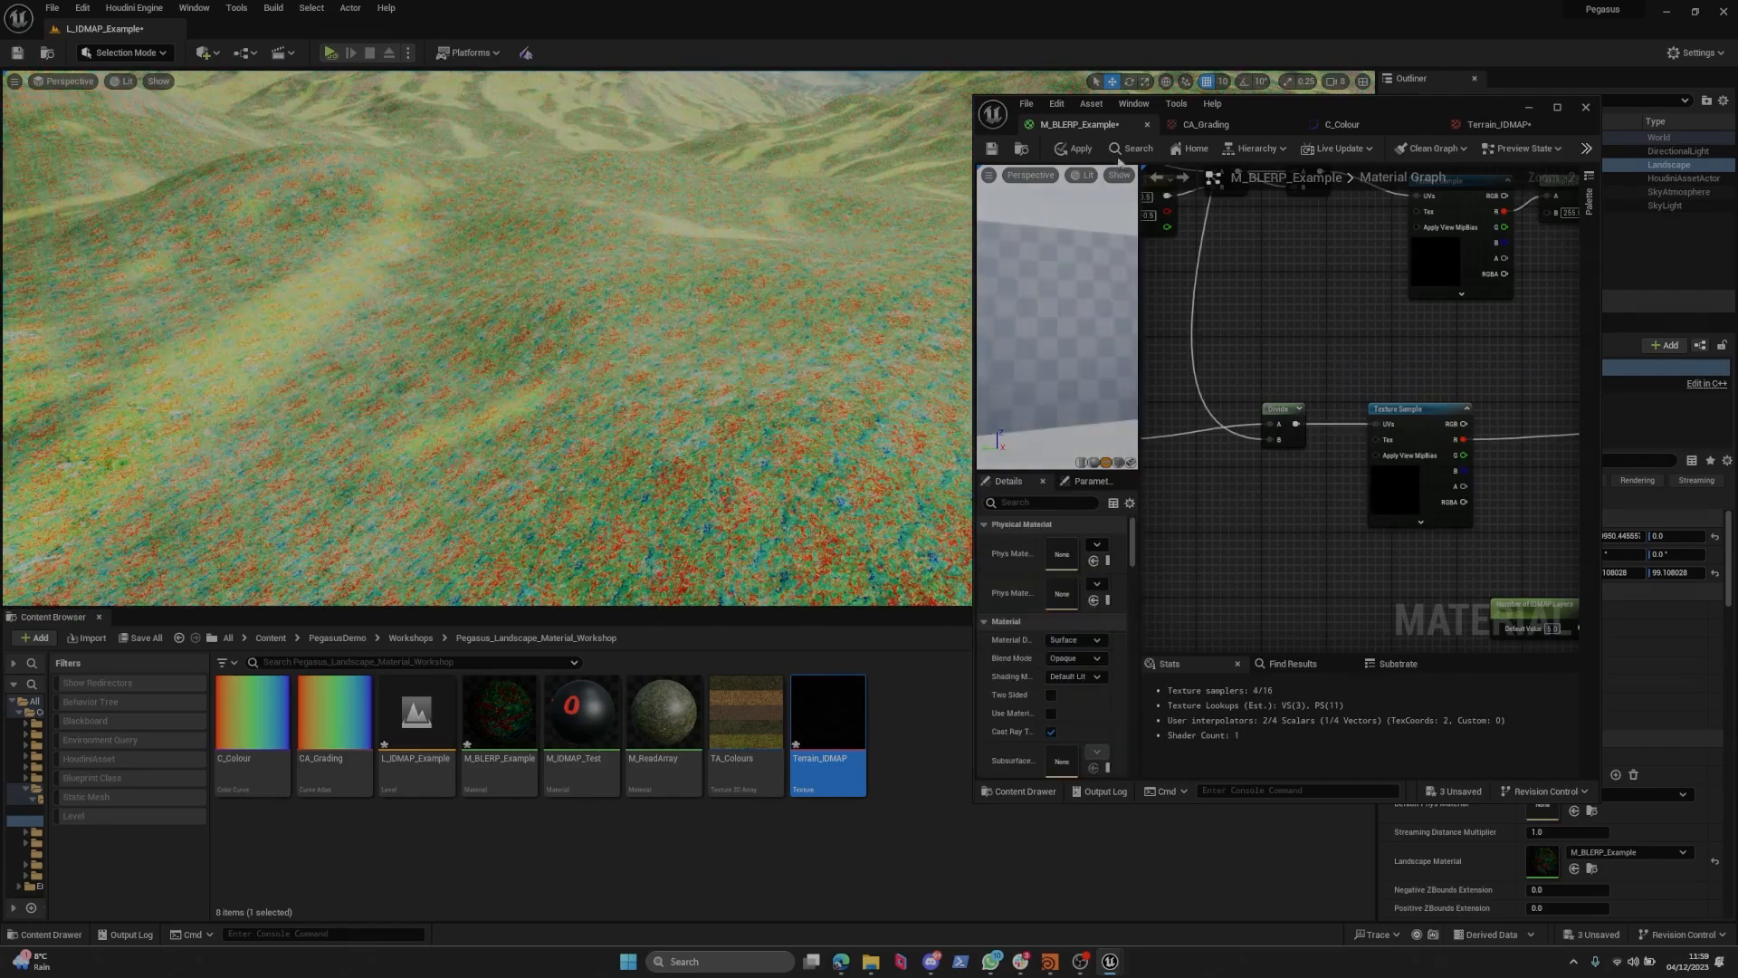
pyautogui.click(1075, 149)
pyautogui.press('s')
pyautogui.moveTo(671, 339)
pyautogui.mouseDown(button='right')
pyautogui.moveTo(671, 292)
pyautogui.moveTo(669, 306)
pyautogui.mouseUp(button='right')
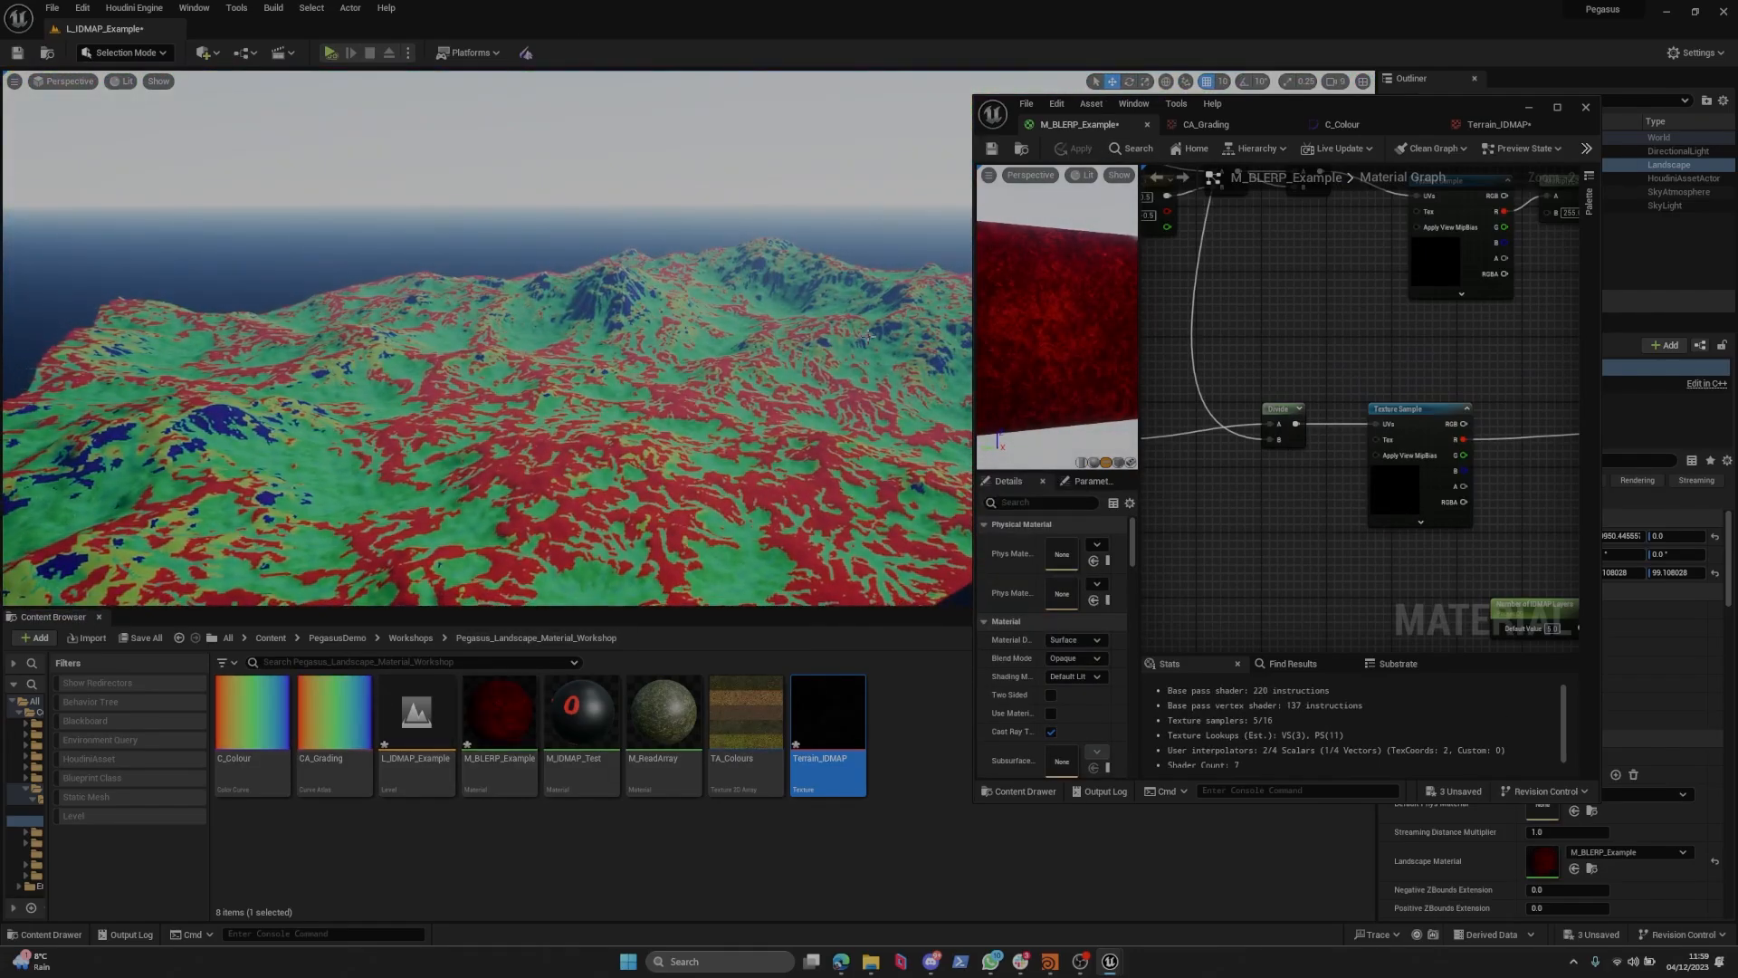
# Open the C_Colour curve and enlarge its curve area to show the full gradient.
pyautogui.scroll(-5, 580, 362)
pyautogui.scroll(3, 579, 362)
pyautogui.scroll(-3, 1374, 309)
pyautogui.moveTo(1374, 310); pyautogui.dragTo(1346, 332, button='right')
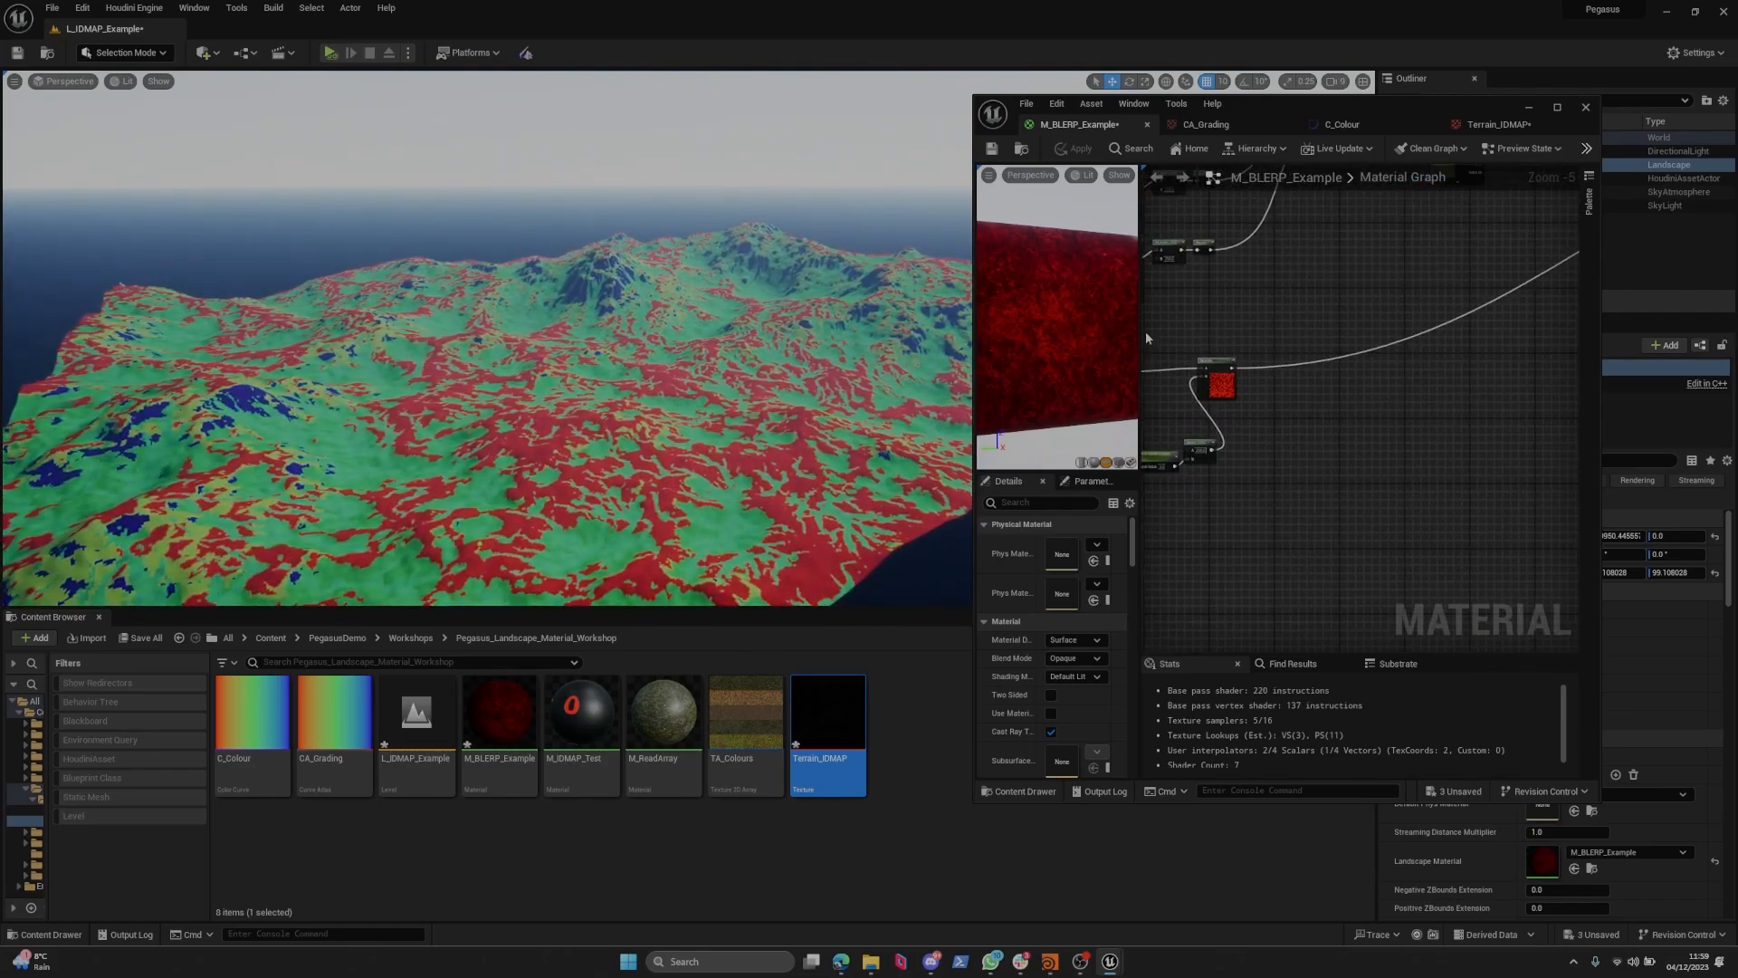
pyautogui.click(1342, 125)
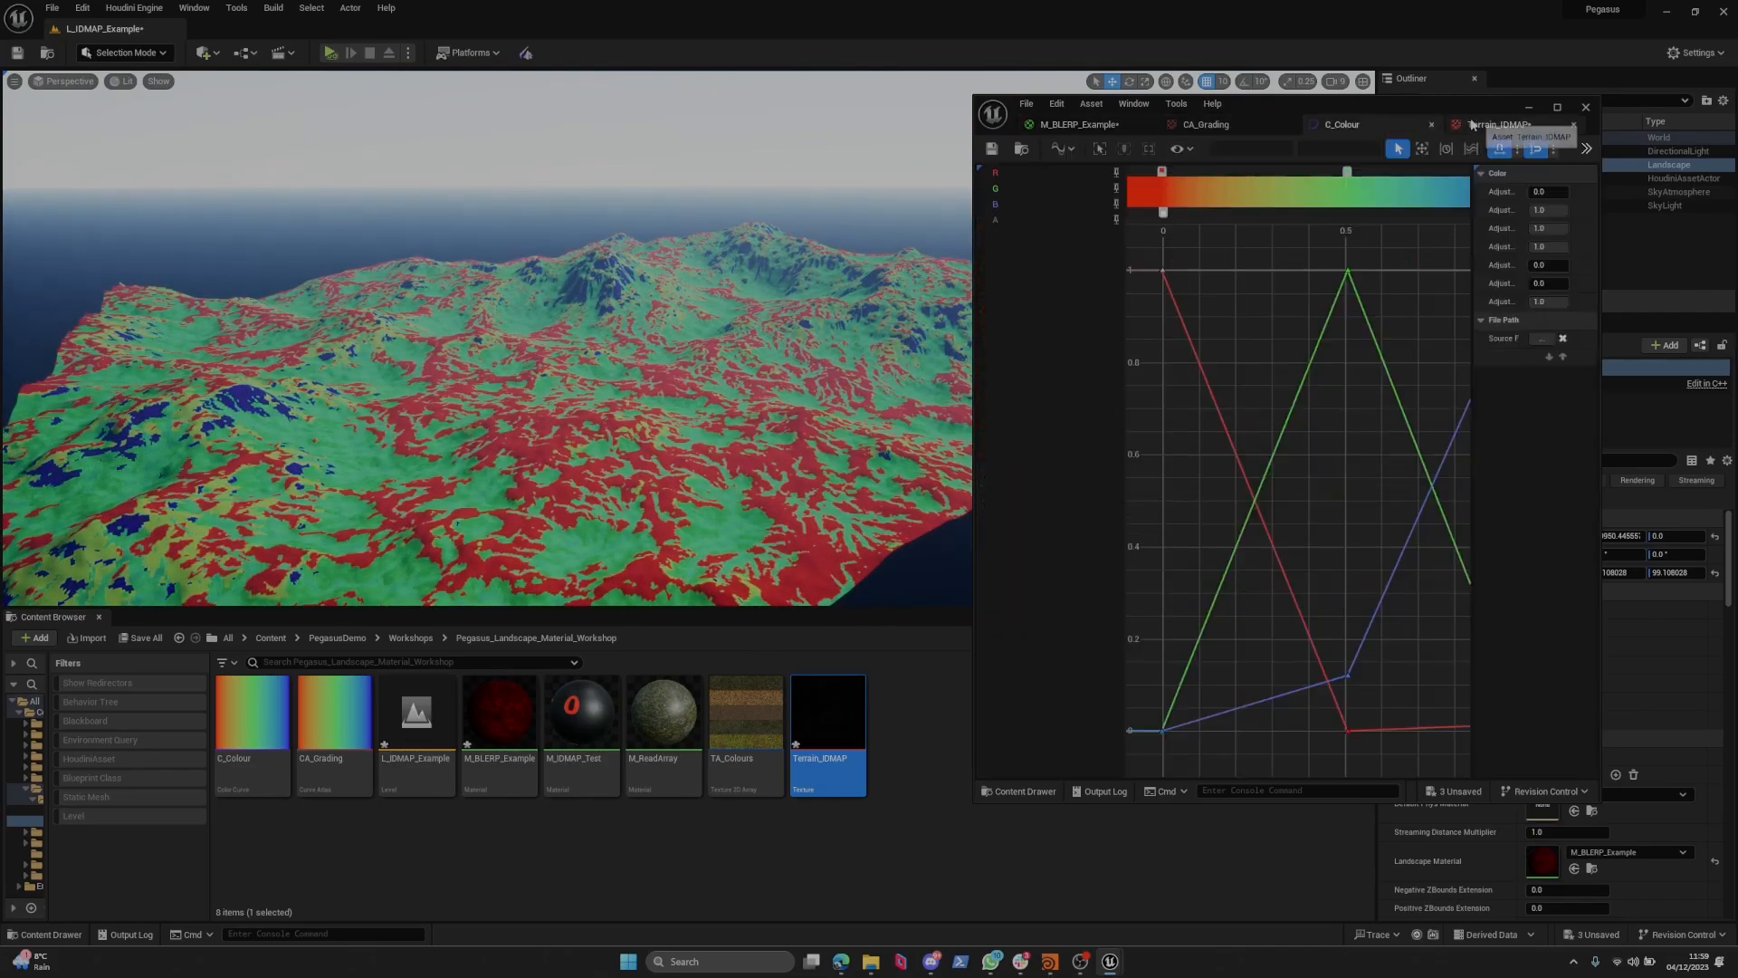
pyautogui.moveTo(1473, 296); pyautogui.dragTo(1563, 285)
pyautogui.moveTo(1150, 292); pyautogui.dragTo(979, 289)
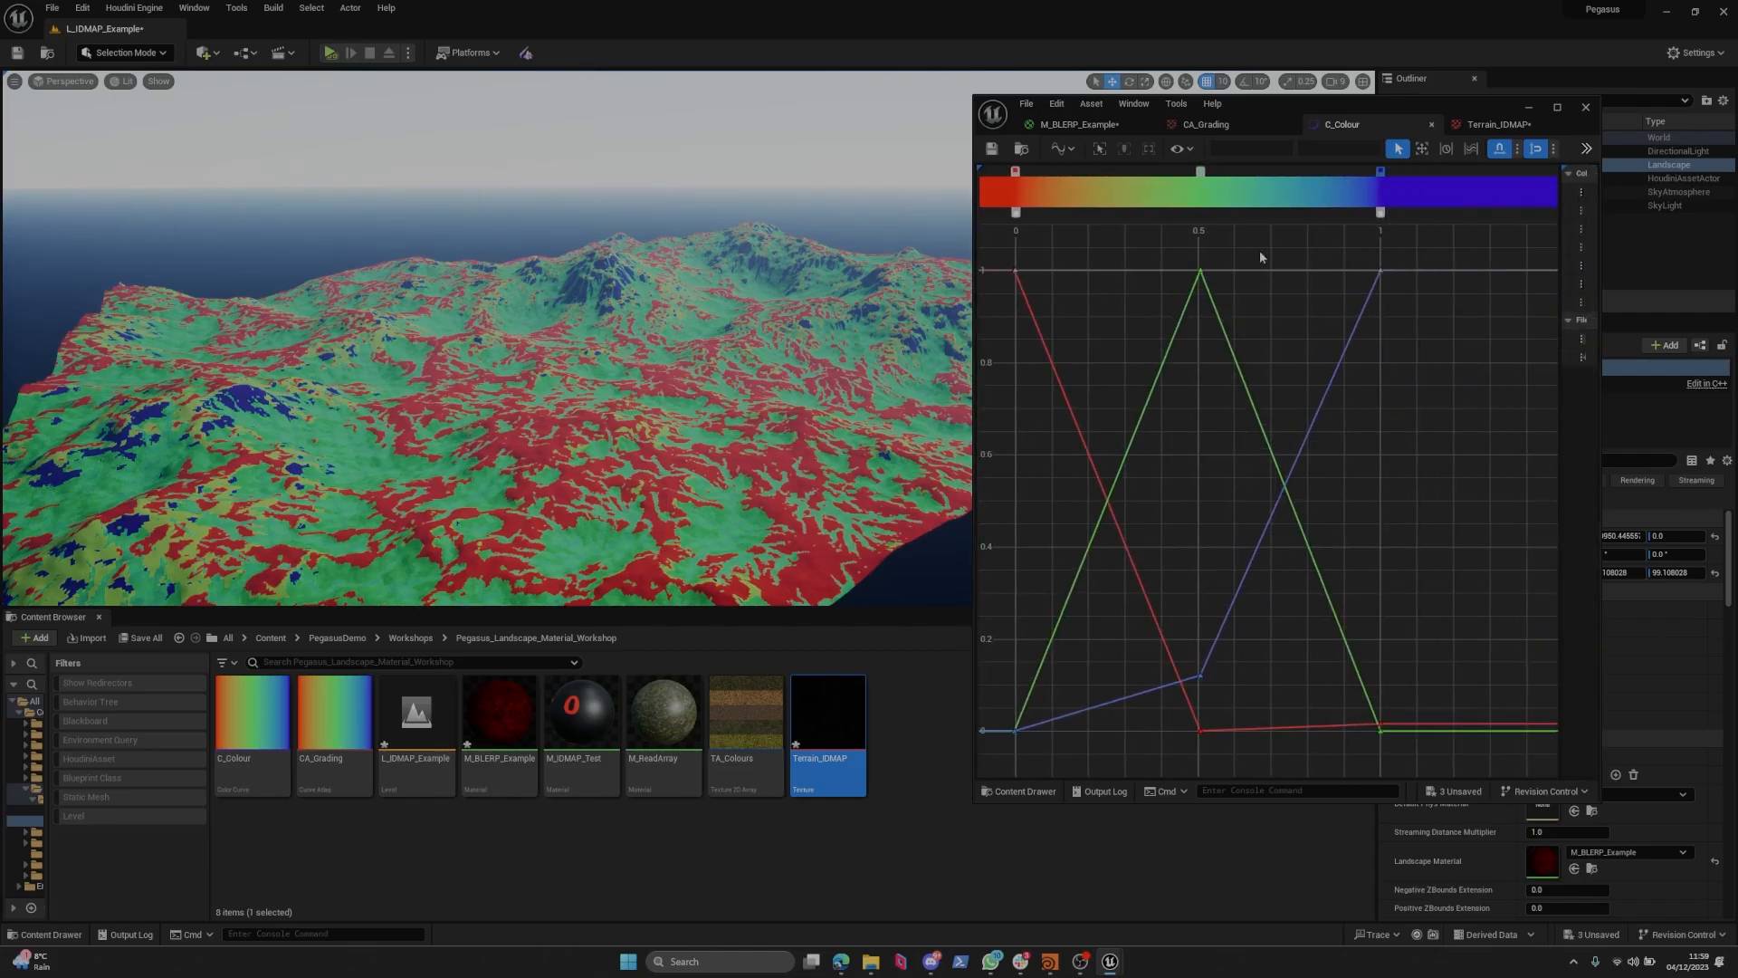
# Close the CA_Grading editor, return to the C_Colour curve, and frame the landscape closer in the viewport.
pyautogui.click(1247, 129)
pyautogui.click(1289, 124)
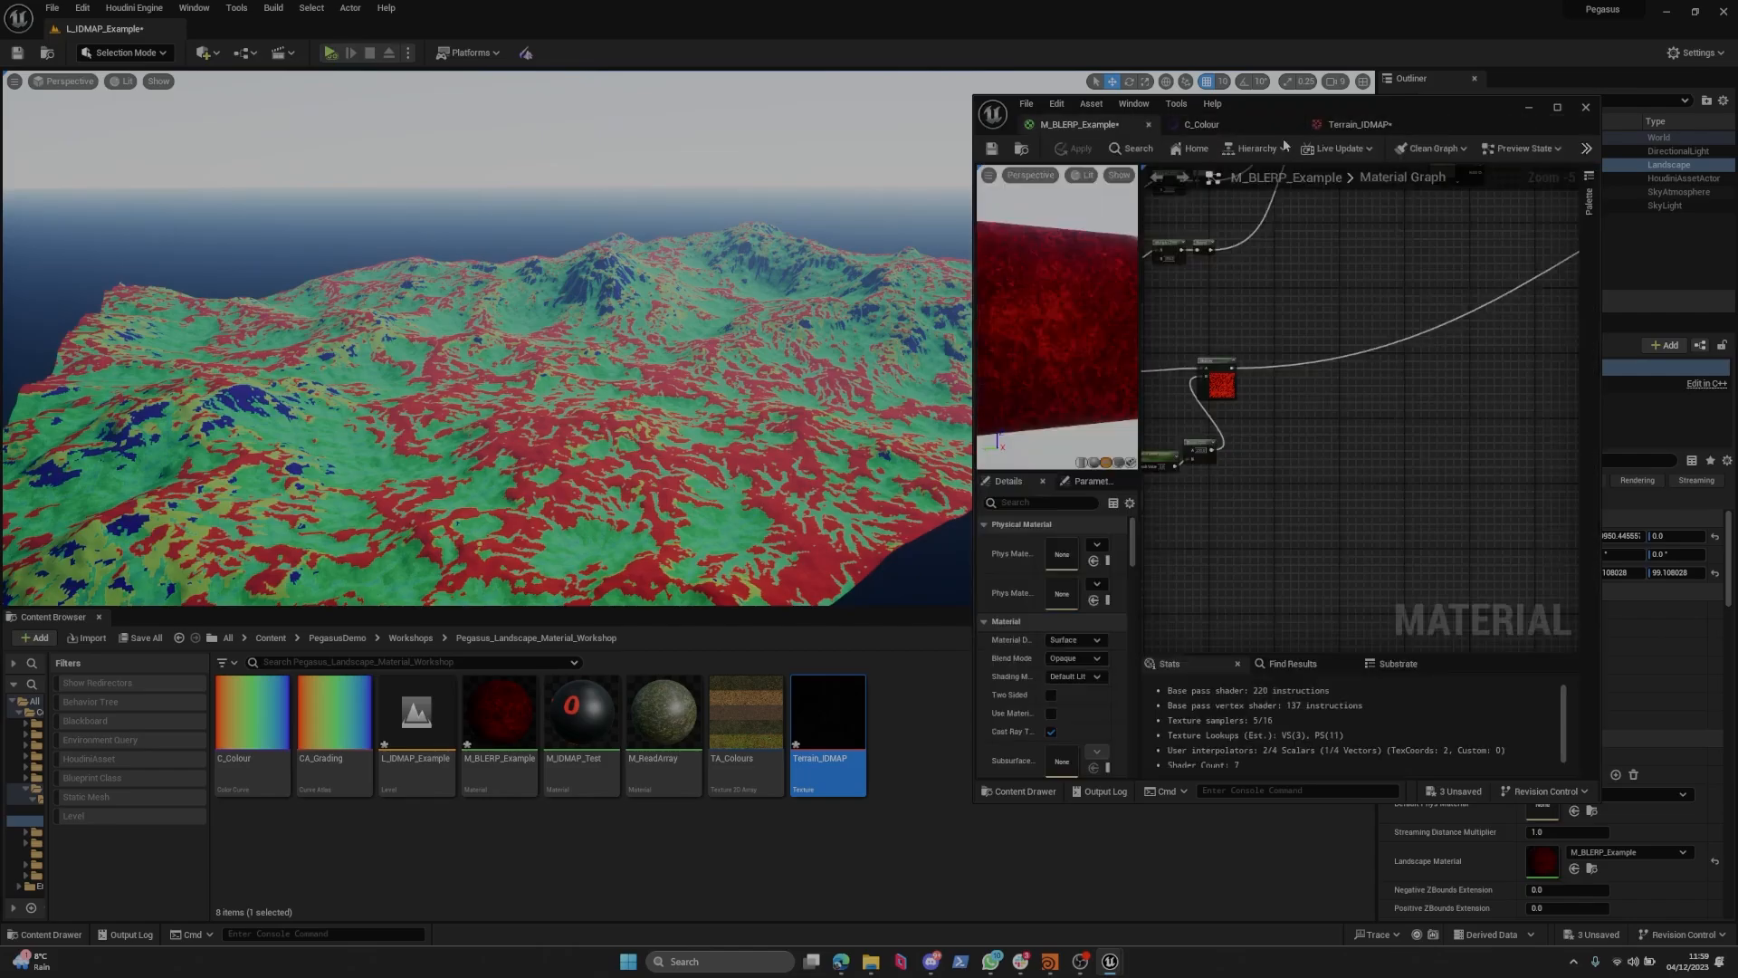
pyautogui.click(1204, 124)
pyautogui.press('w')
pyautogui.moveTo(733, 364); pyautogui.dragTo(733, 399, button='right')
pyautogui.scroll(1, 733, 364)
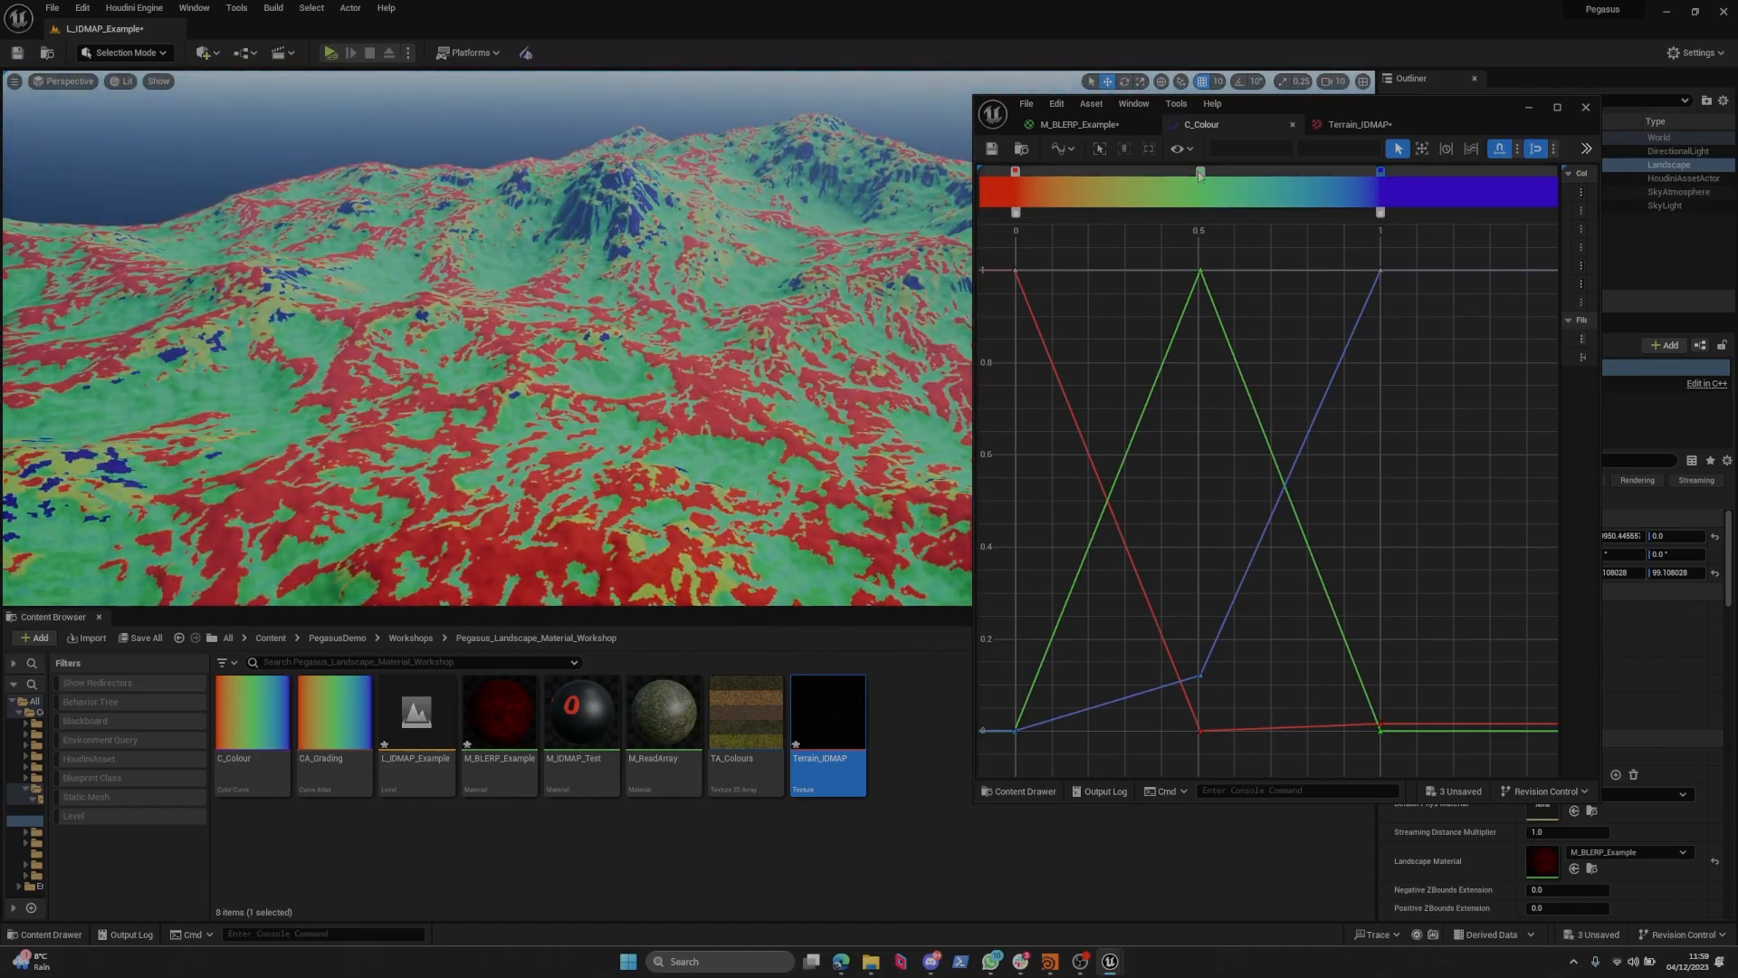
# Move C_Colour's green key to about 0.23 and add two blue keys at about 0.5 and 0.72.
pyautogui.moveTo(1201, 173)
pyautogui.mouseDown()
pyautogui.moveTo(1089, 178)
pyautogui.moveTo(1340, 178)
pyautogui.moveTo(1183, 179)
pyautogui.mouseUp()
pyautogui.moveTo(1148, 275); pyautogui.dragTo(1207, 282, button='right')
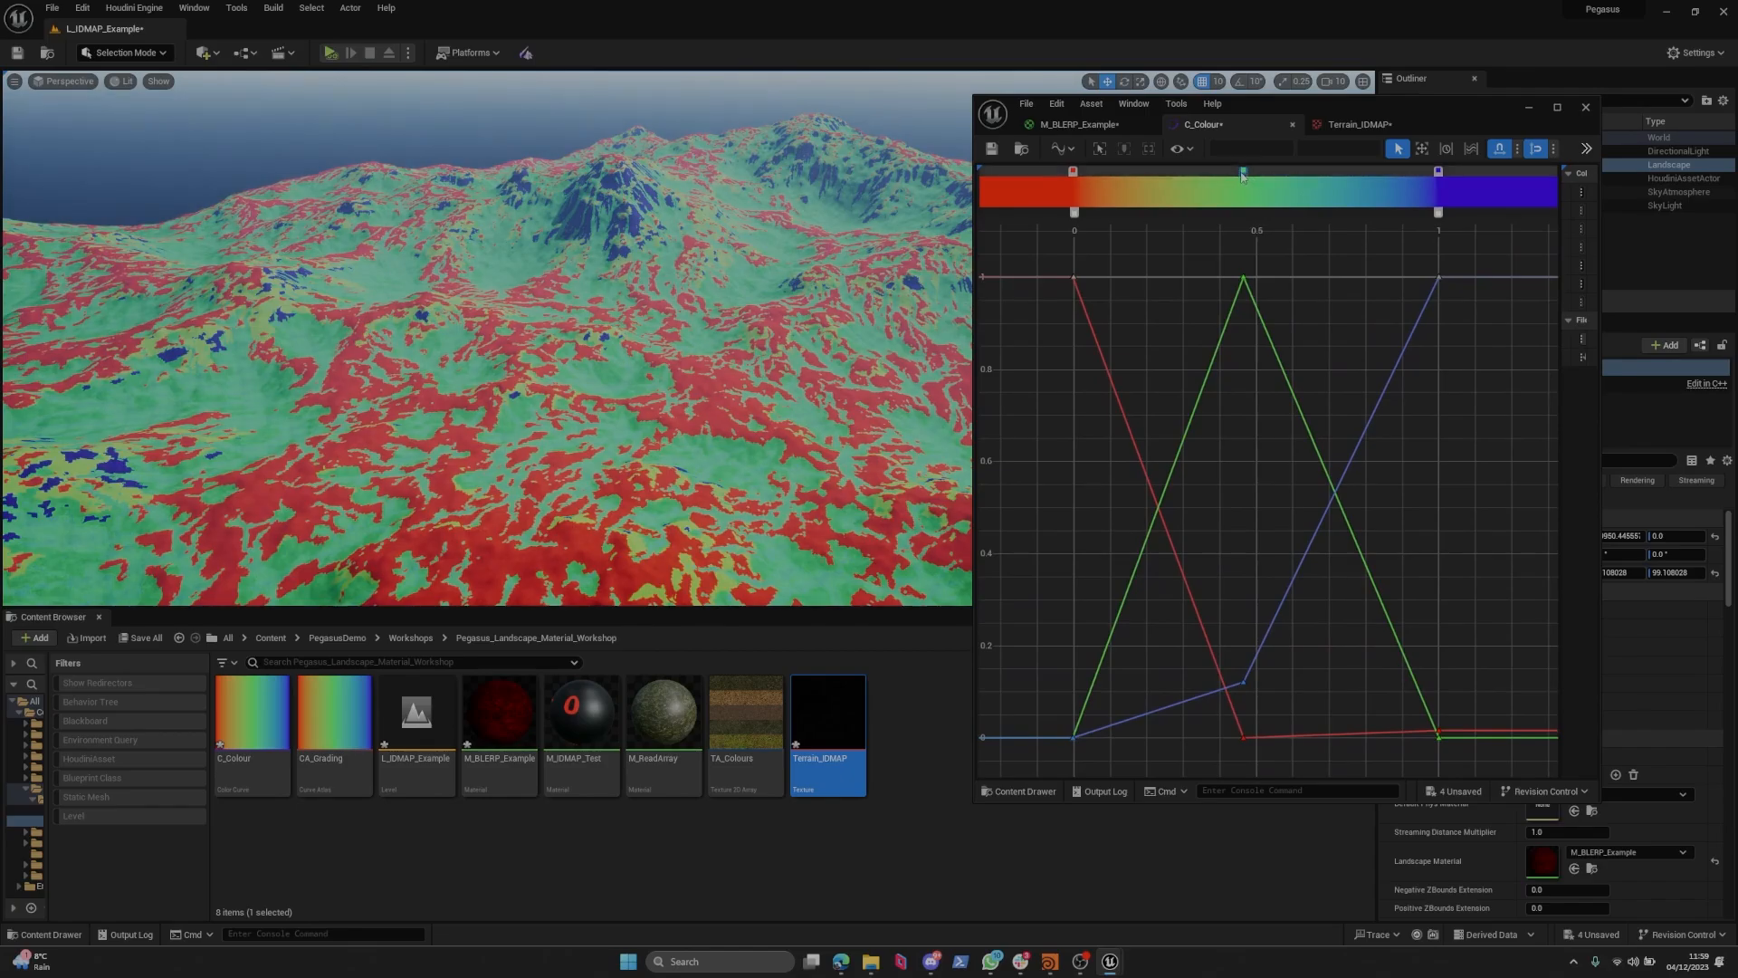
pyautogui.moveTo(1243, 176); pyautogui.dragTo(1174, 182)
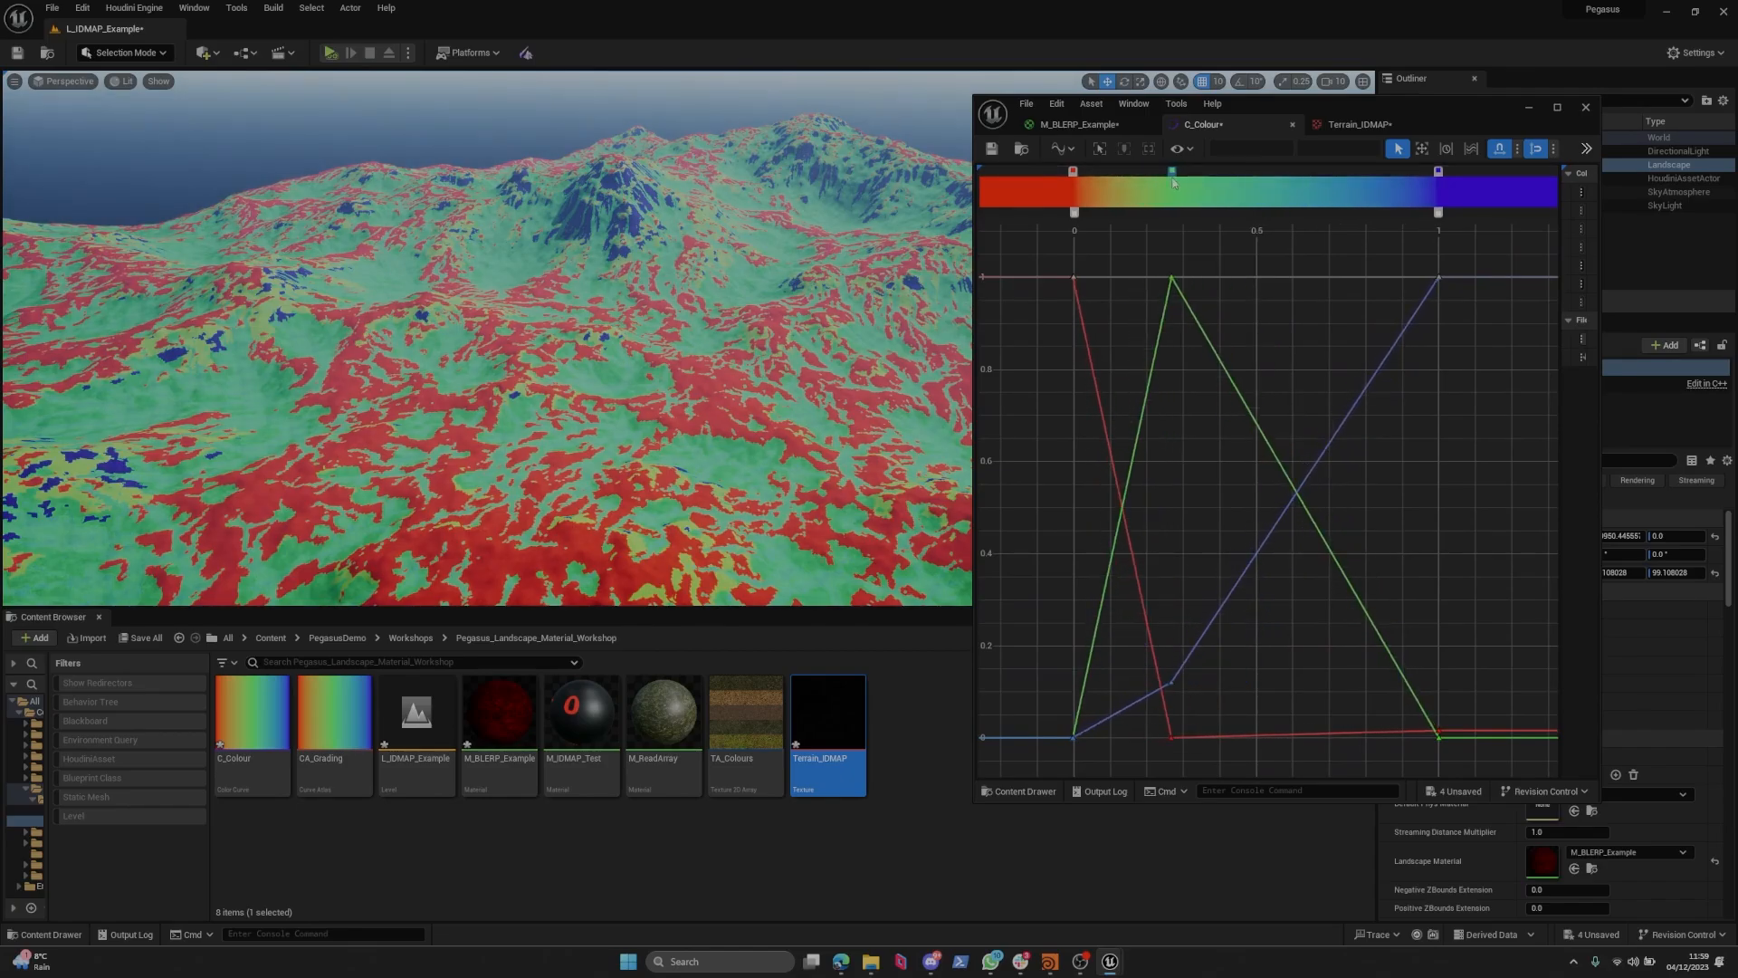
pyautogui.click(1276, 178)
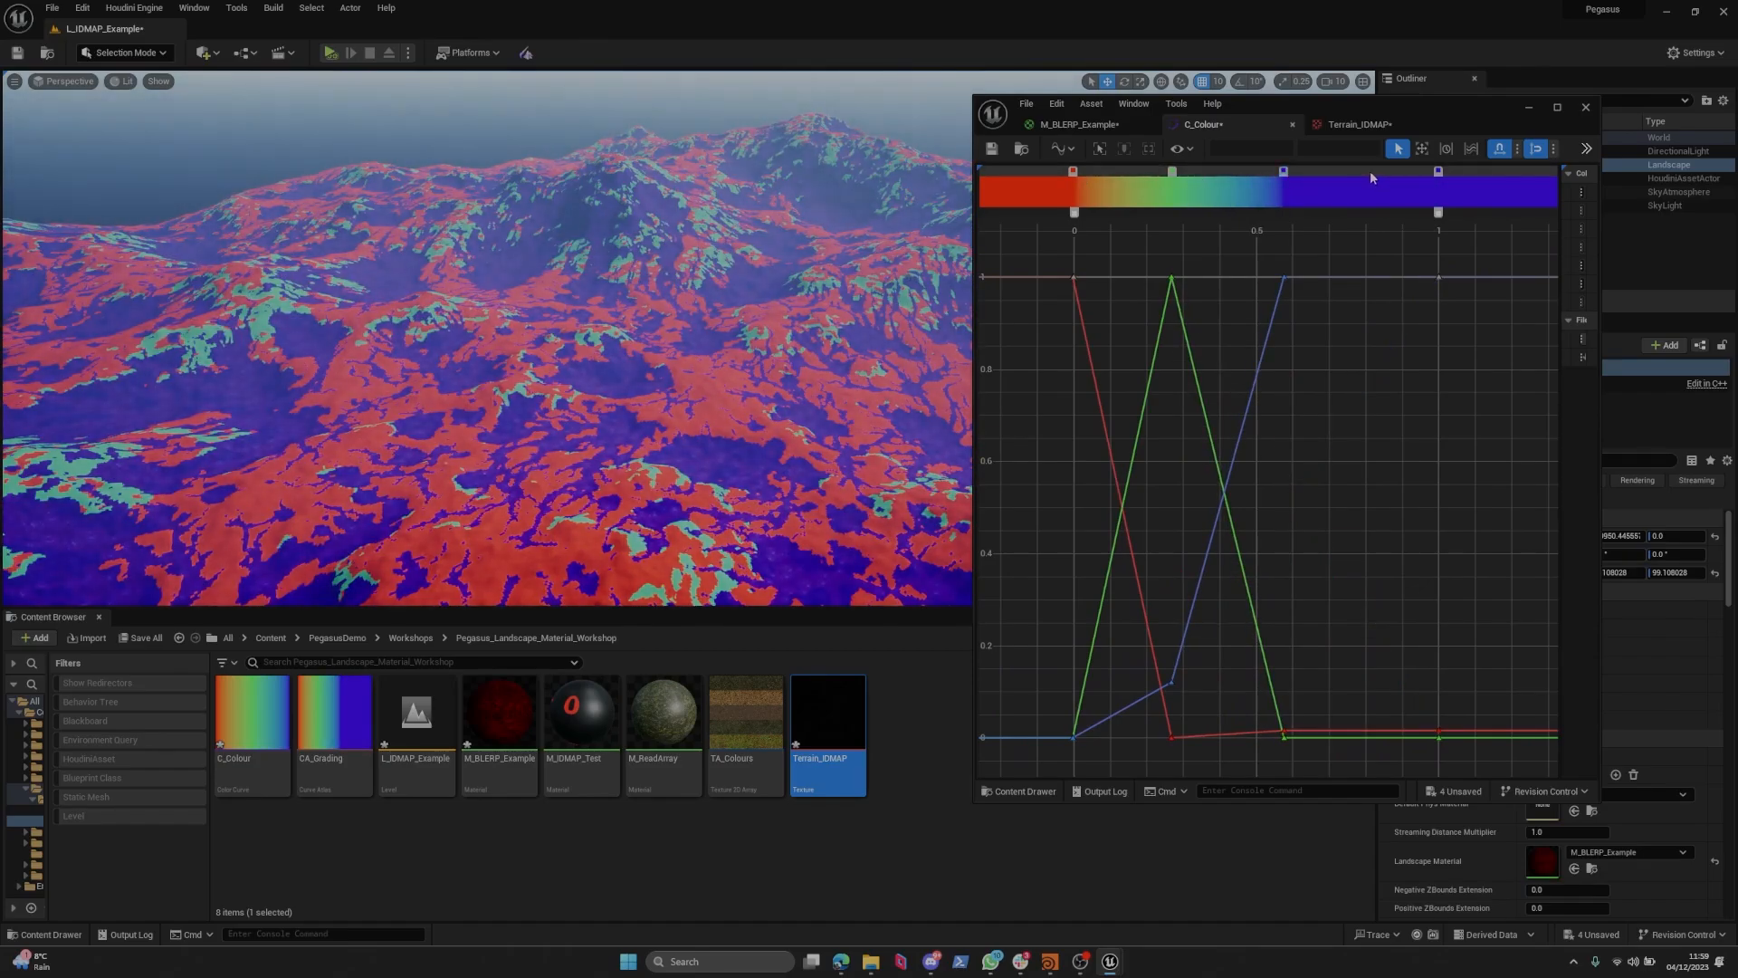
pyautogui.moveTo(1281, 177); pyautogui.dragTo(1338, 177)
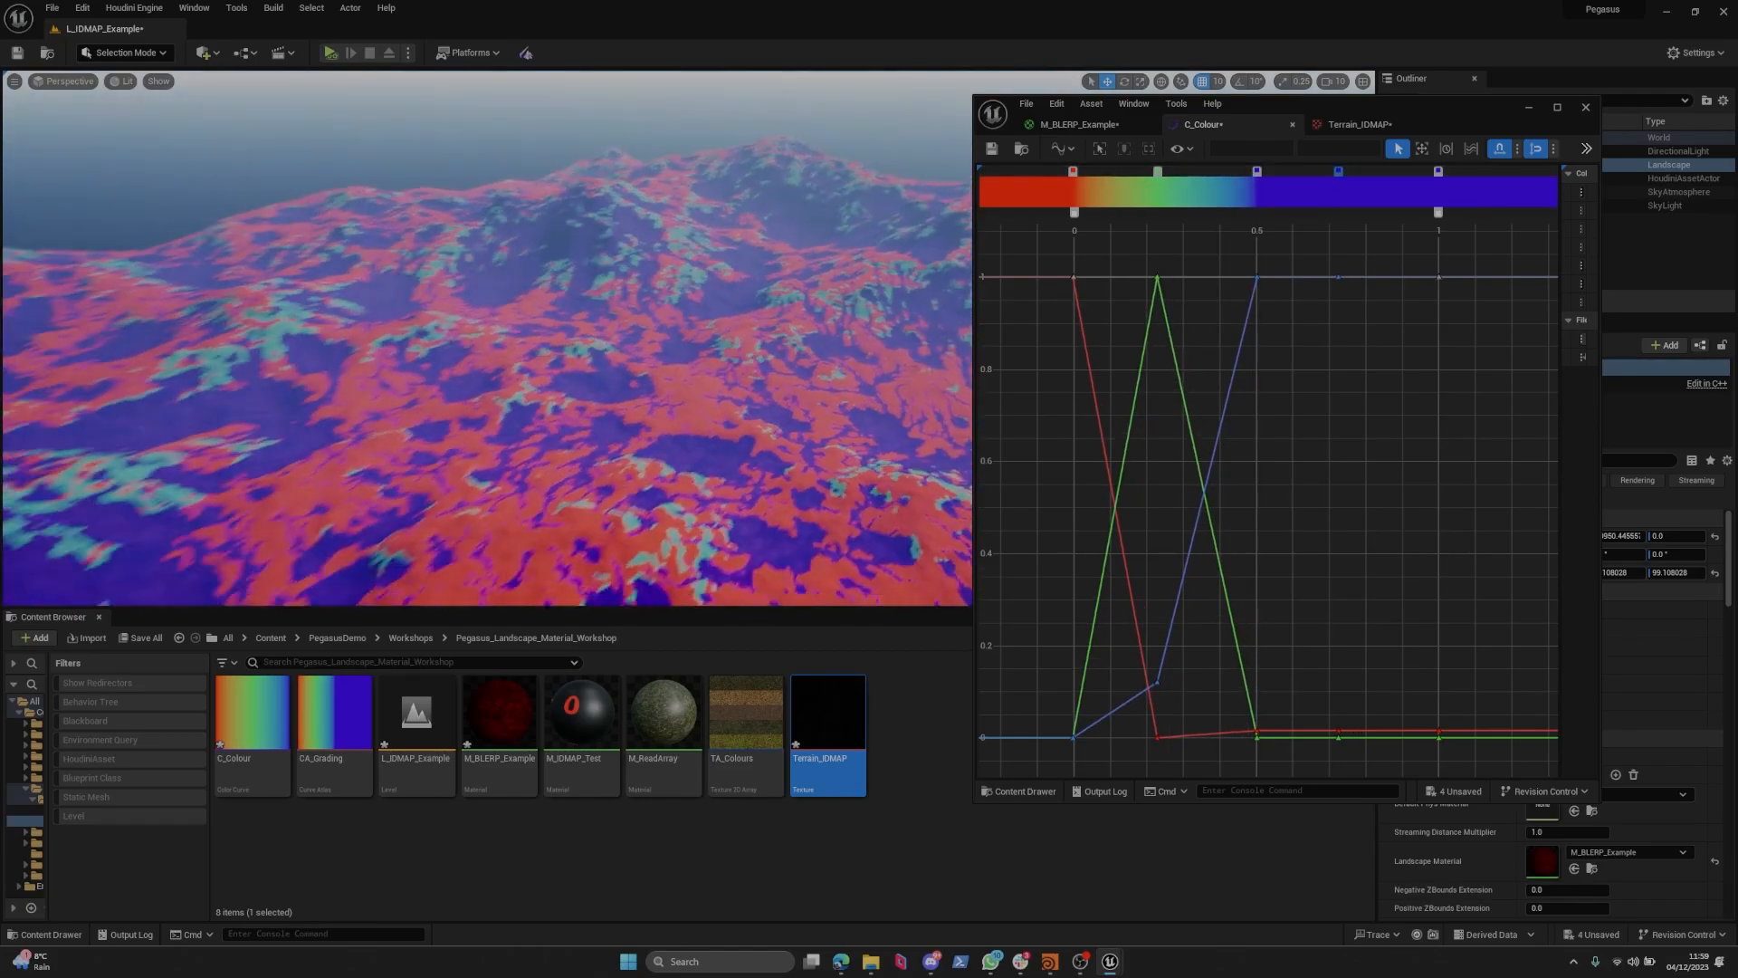
# Recolour the C_Colour key at 1 to a yellowish beige, about R 0.70, G 0.67, B 0.33.
pyautogui.doubleClick(1436, 175)
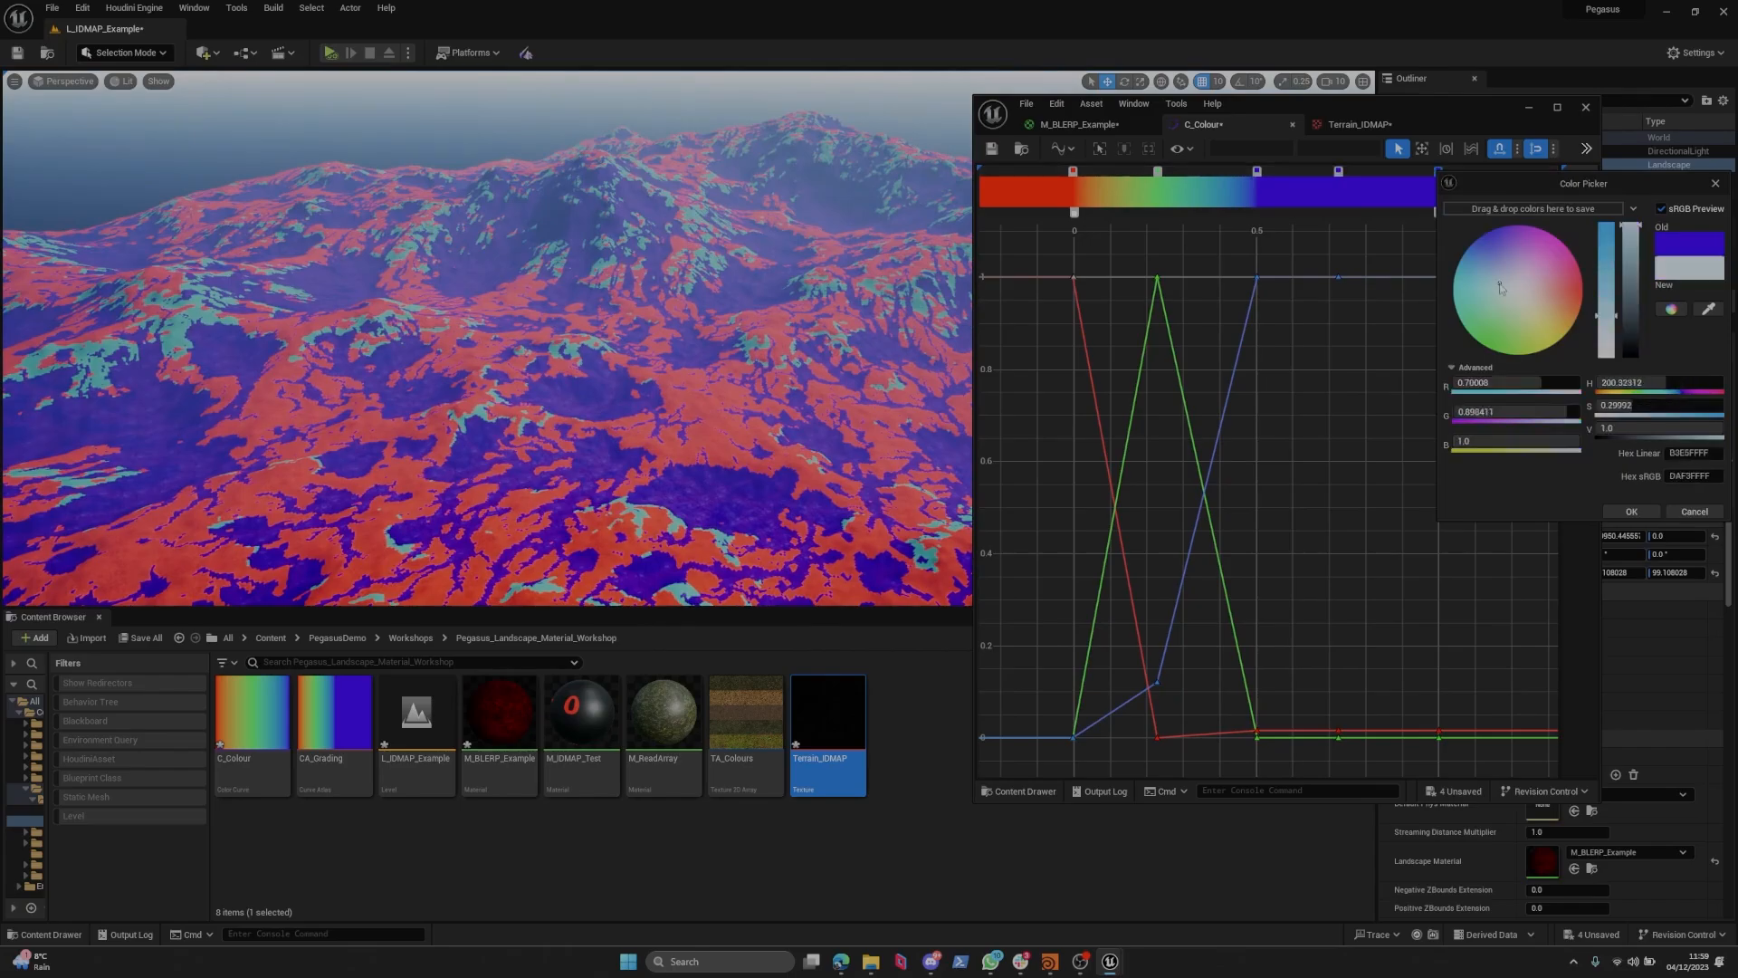
pyautogui.click(1490, 335)
pyautogui.moveTo(1490, 335); pyautogui.dragTo(1609, 295)
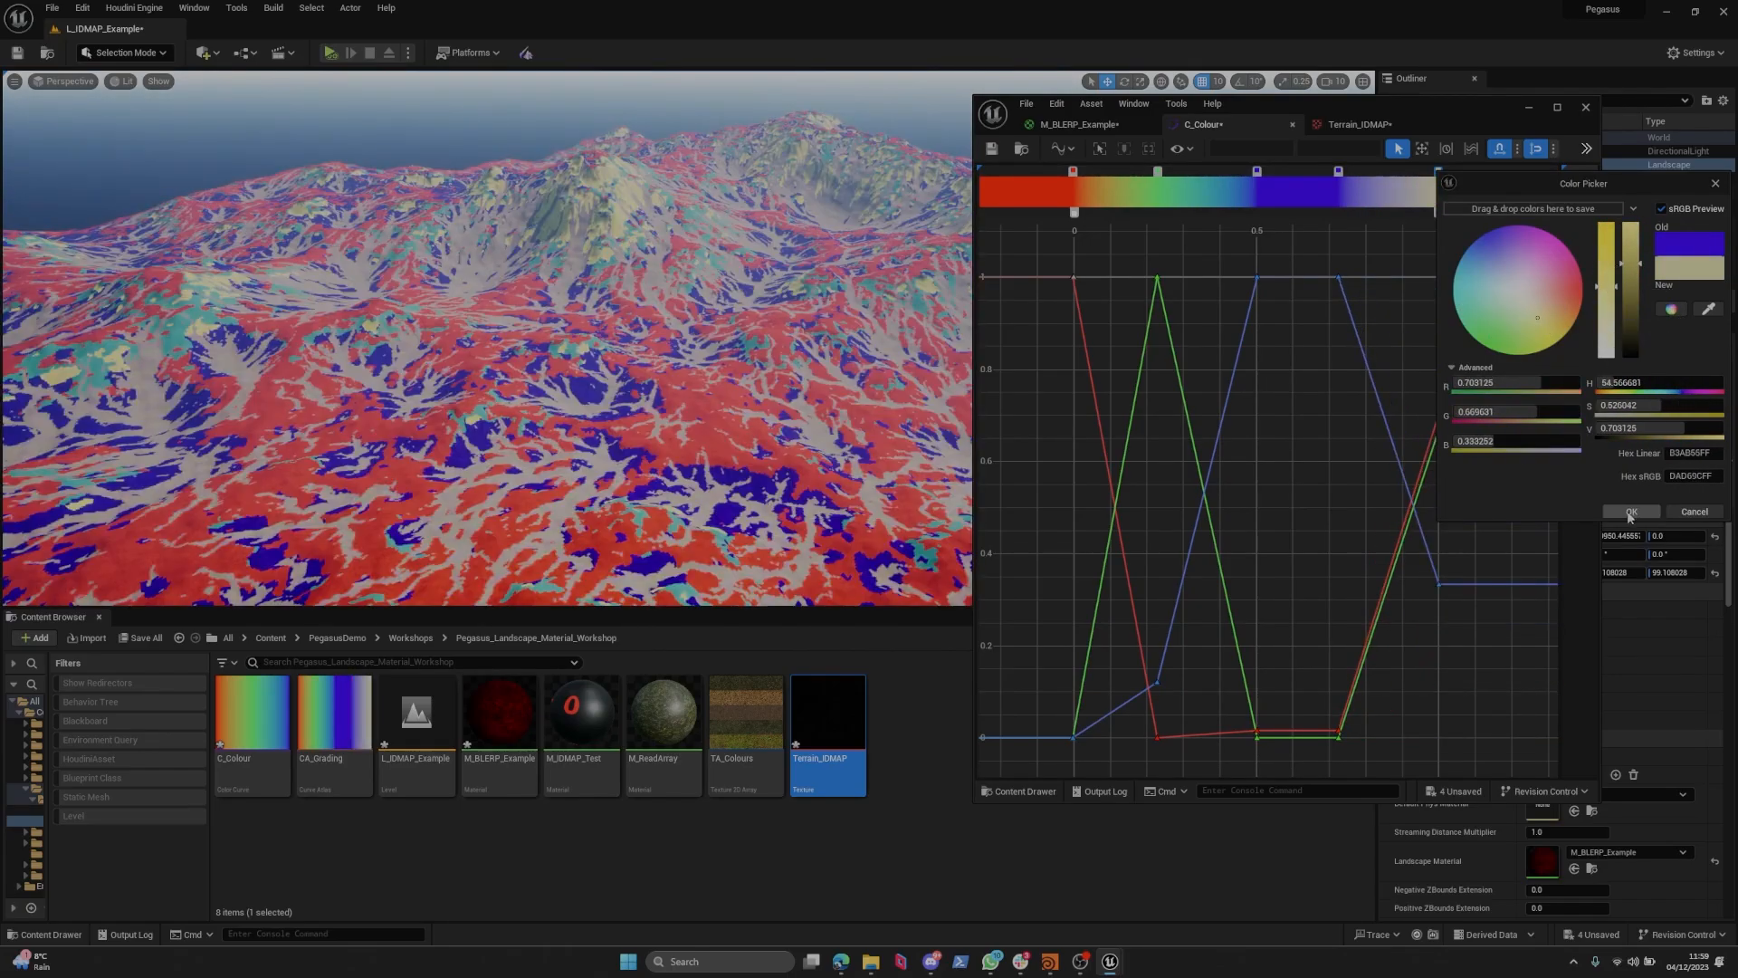
pyautogui.click(1632, 511)
# Recolour the C_Colour key at about 0.72 to a muted tan, about R 0.52, G 0.41, B 0.27.
pyautogui.doubleClick(1340, 175)
pyautogui.moveTo(1461, 279); pyautogui.dragTo(1535, 287)
pyautogui.click(1509, 293)
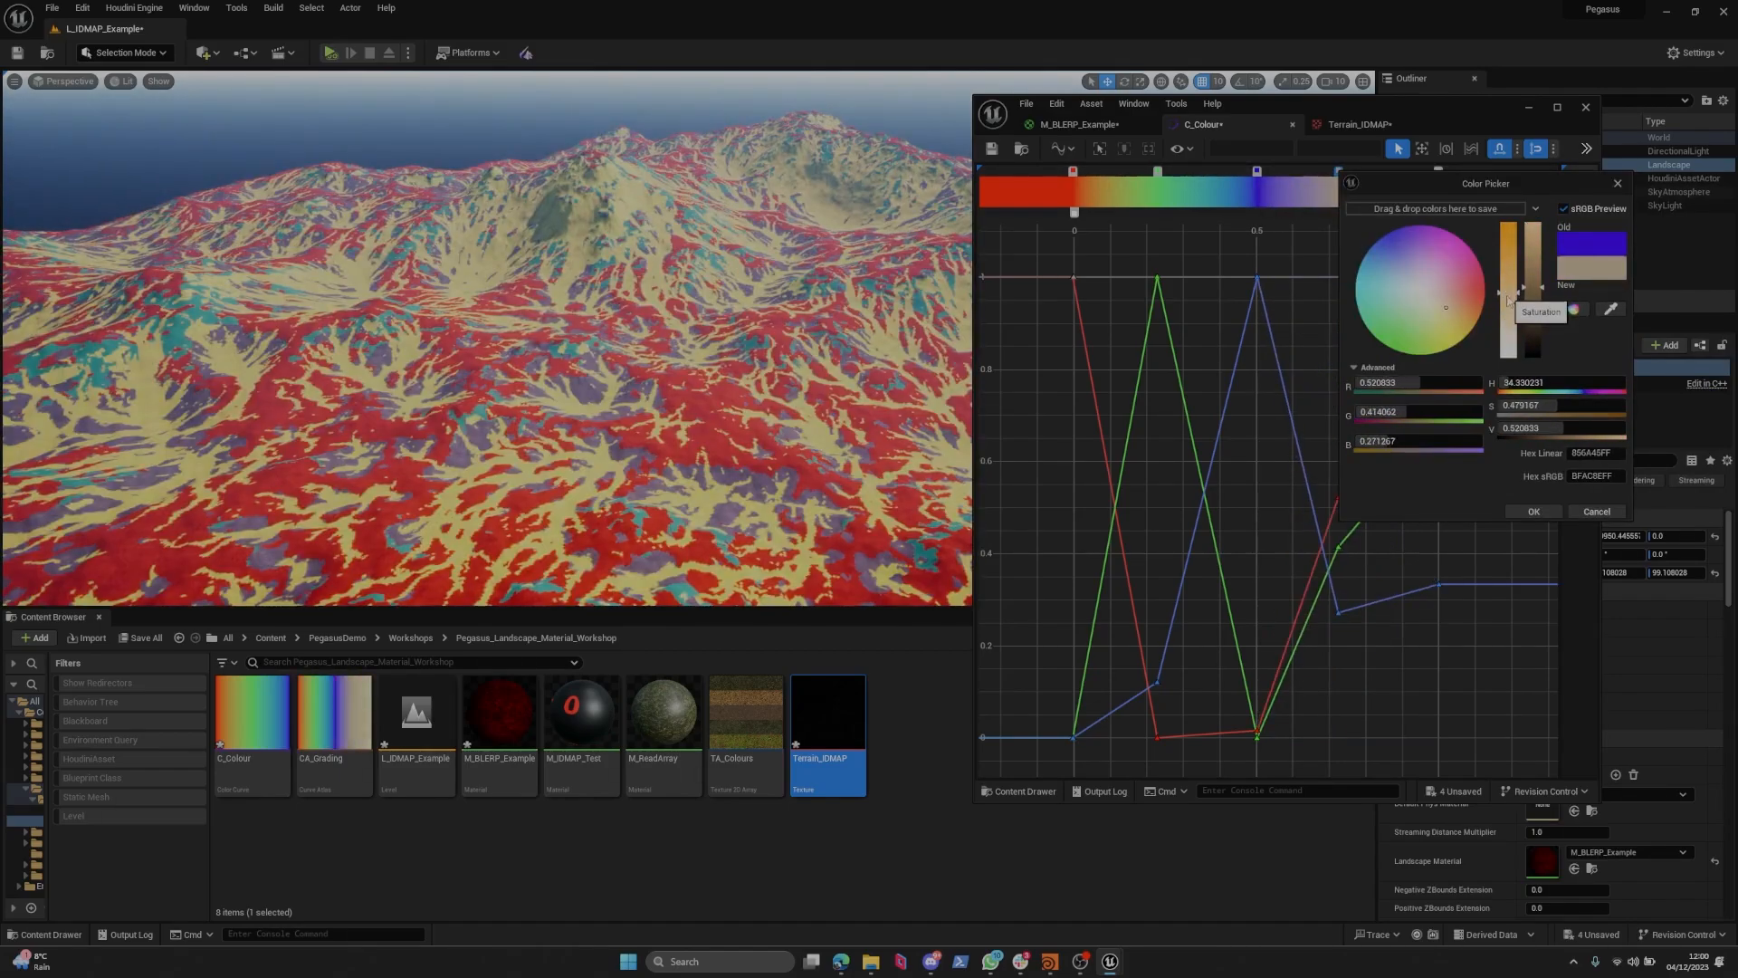
pyautogui.click(1534, 510)
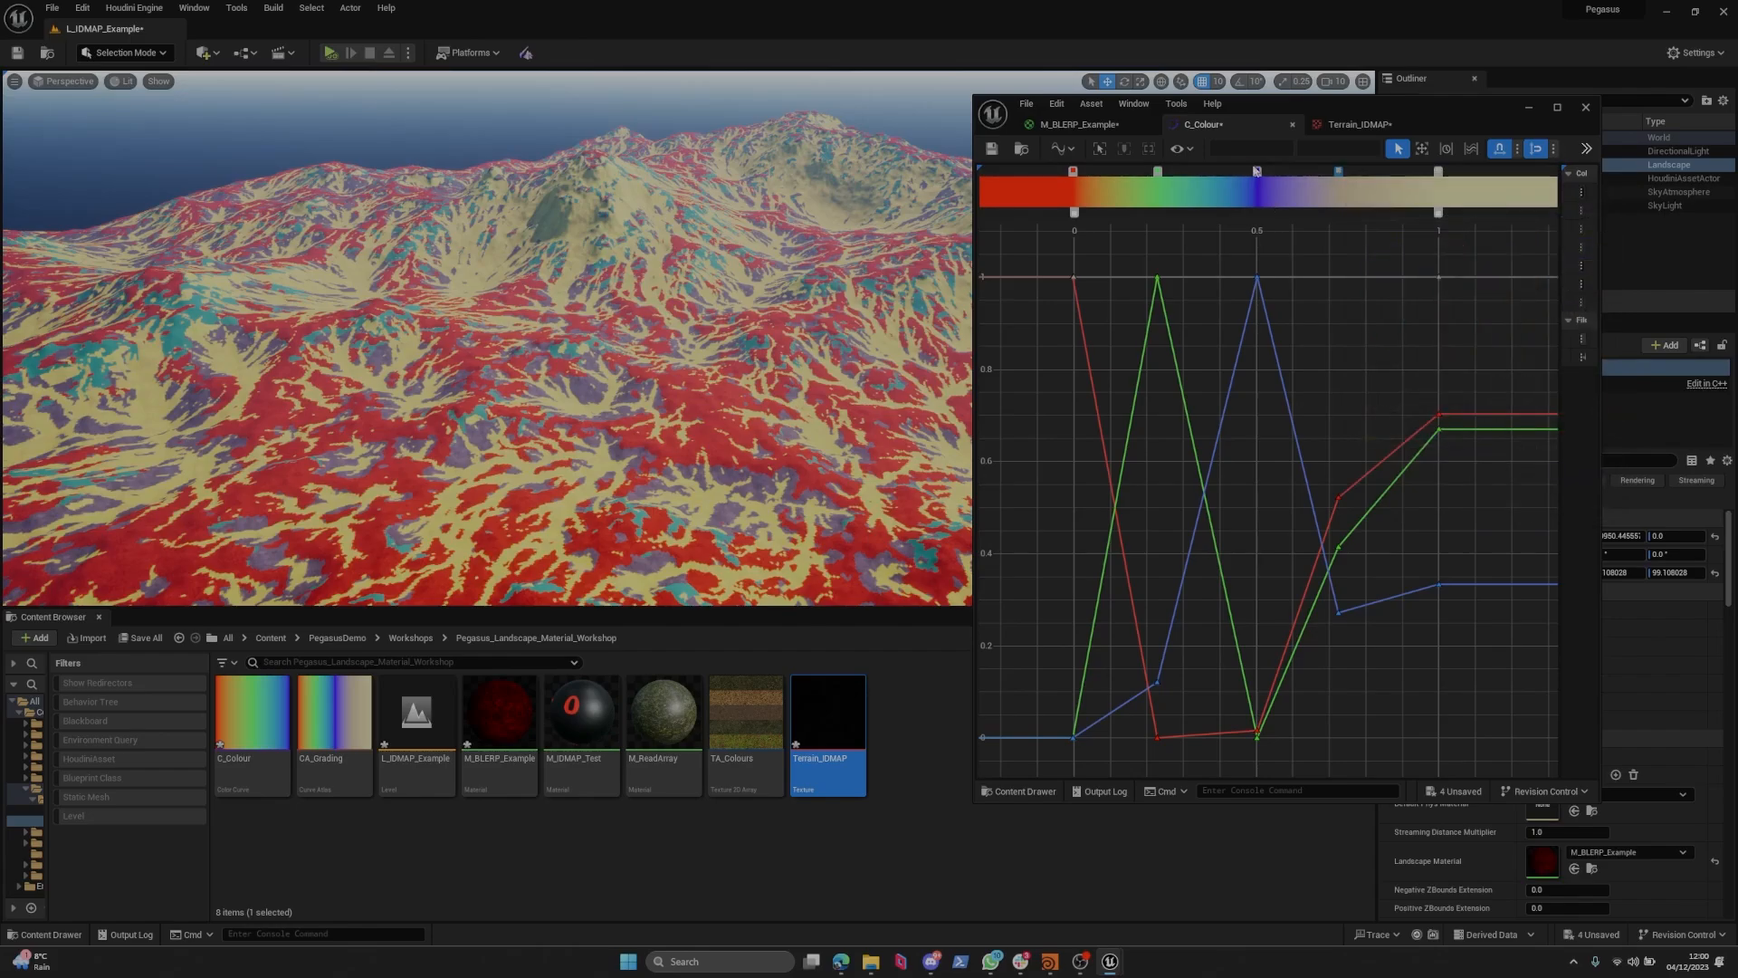
# Recolour the C_Colour key at 0.5 to a grey-brown, about R 0.37, G 0.32, B 0.29.
pyautogui.doubleClick(1256, 171)
pyautogui.click(1367, 308)
pyautogui.moveTo(1367, 308); pyautogui.dragTo(1350, 294)
pyautogui.moveTo(1451, 327); pyautogui.dragTo(1450, 308)
pyautogui.click(1453, 509)
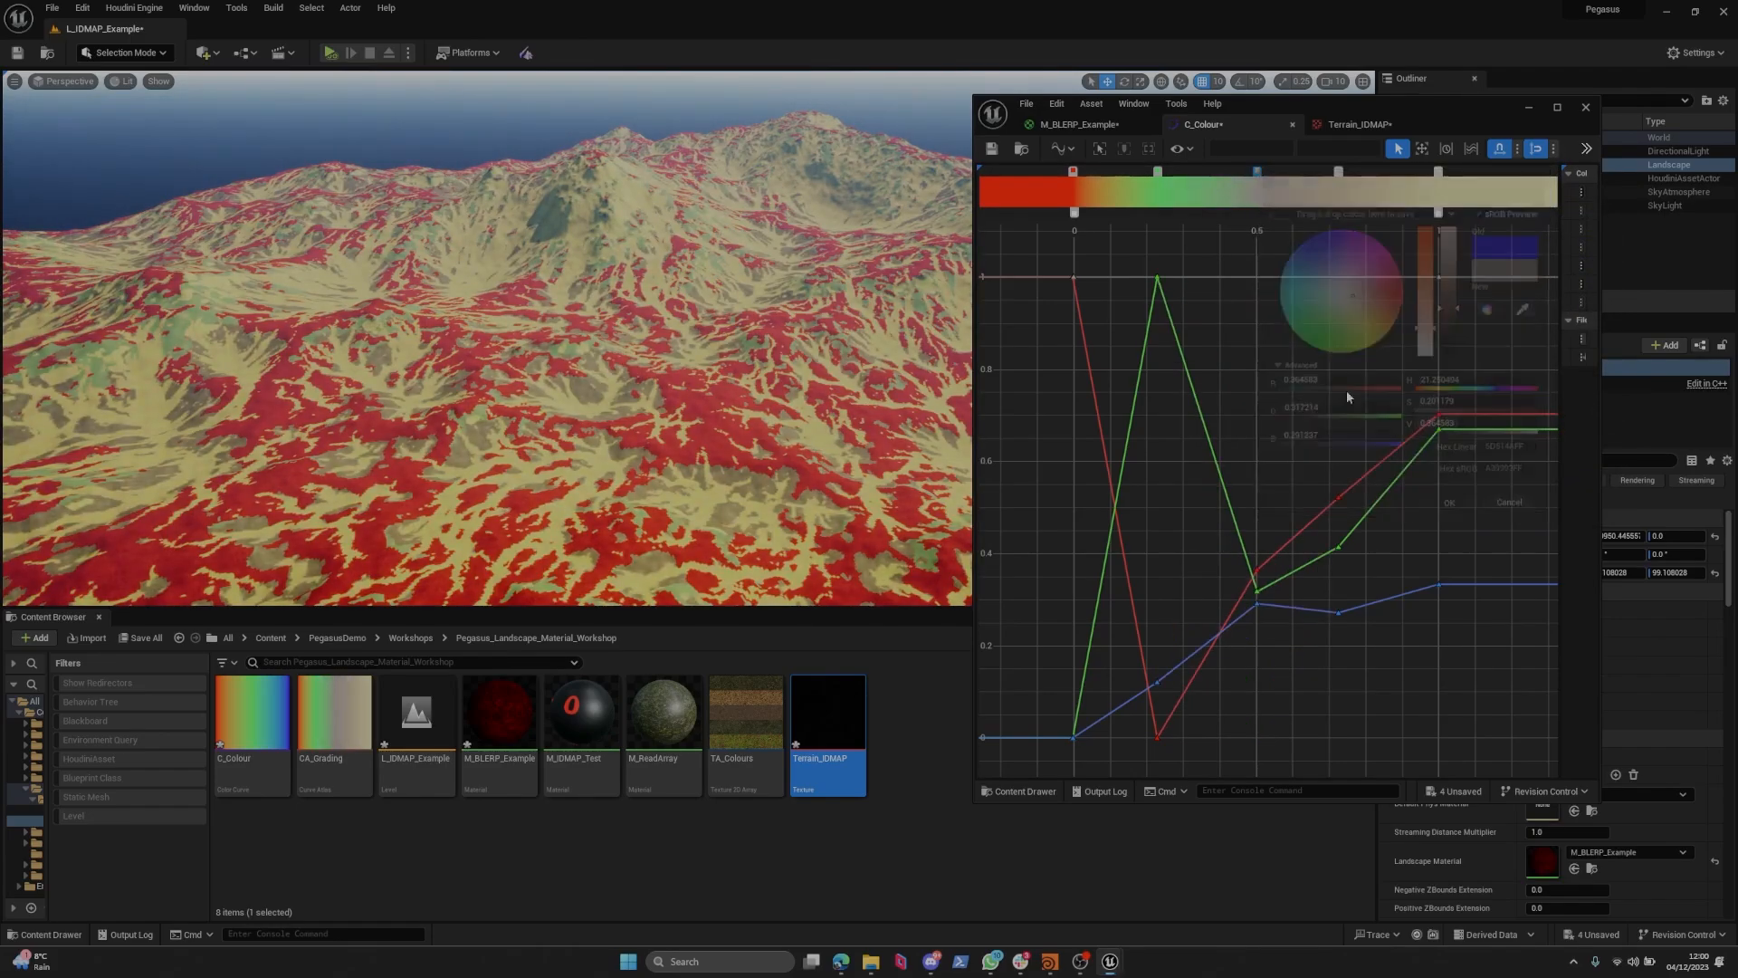
# Recolour the green C_Colour key to a sandy orange, about R 1.0, G 0.63, B 0.26.
pyautogui.doubleClick(1157, 171)
pyautogui.click(1237, 296)
pyautogui.moveTo(1235, 303); pyautogui.dragTo(1266, 323)
pyautogui.moveTo(1327, 189); pyautogui.dragTo(929, 206)
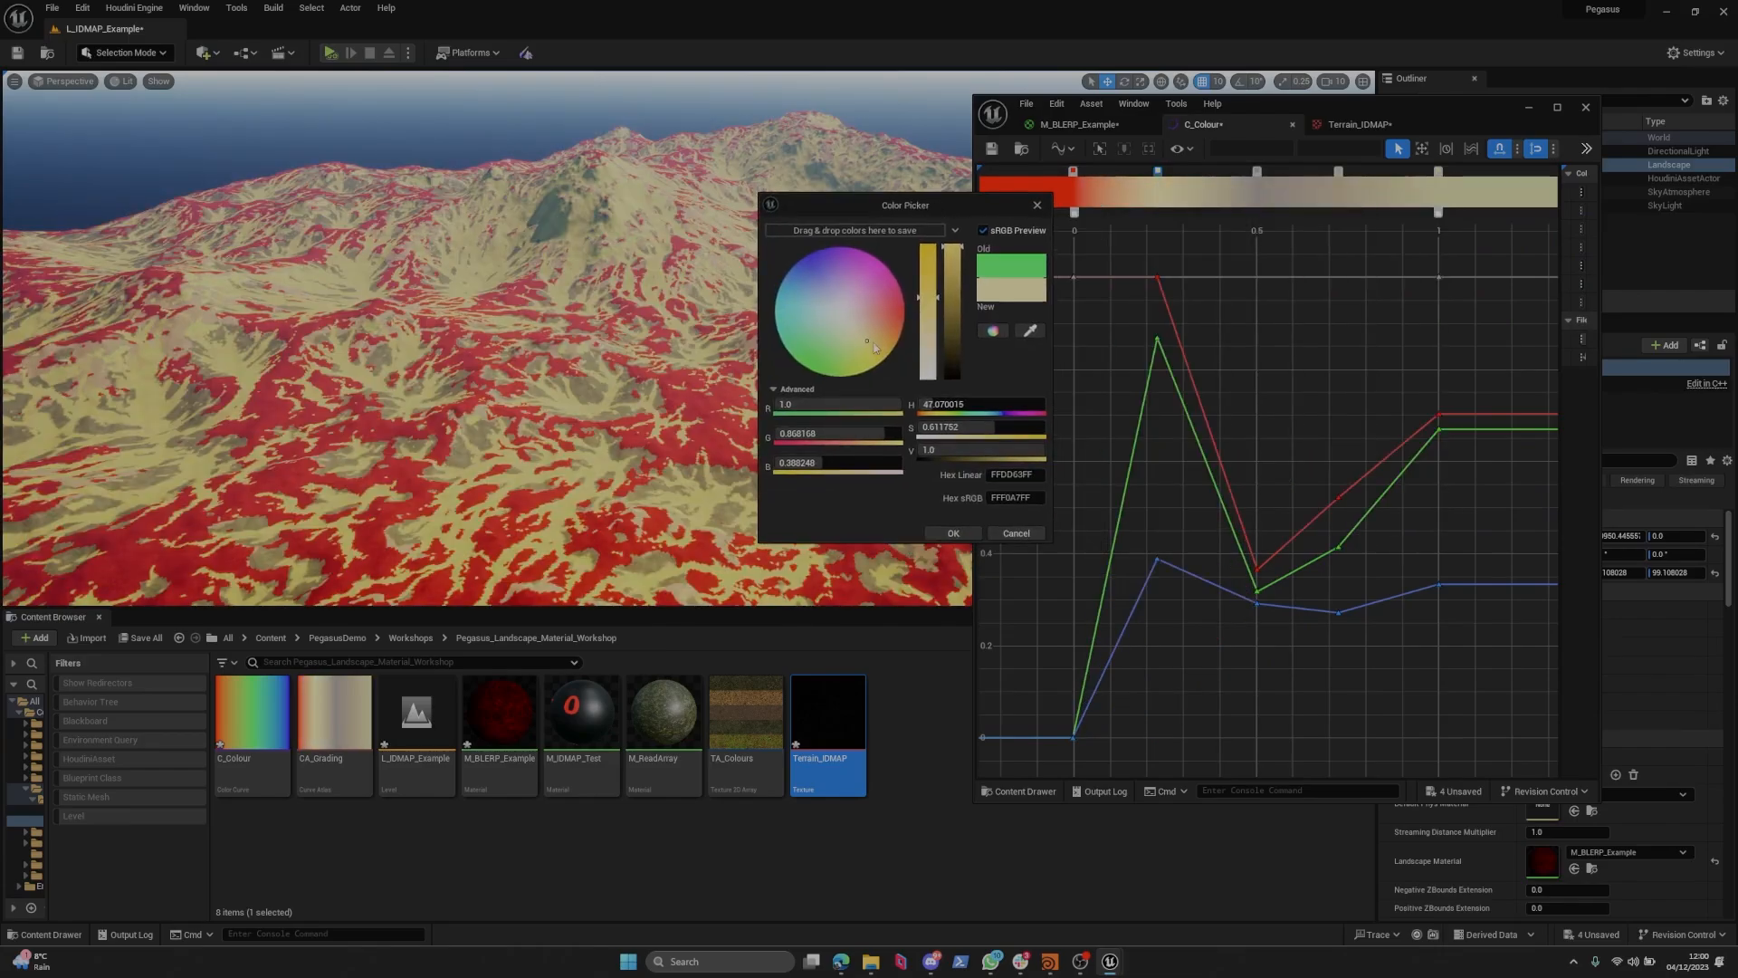
pyautogui.moveTo(875, 346); pyautogui.dragTo(883, 337)
pyautogui.click(955, 534)
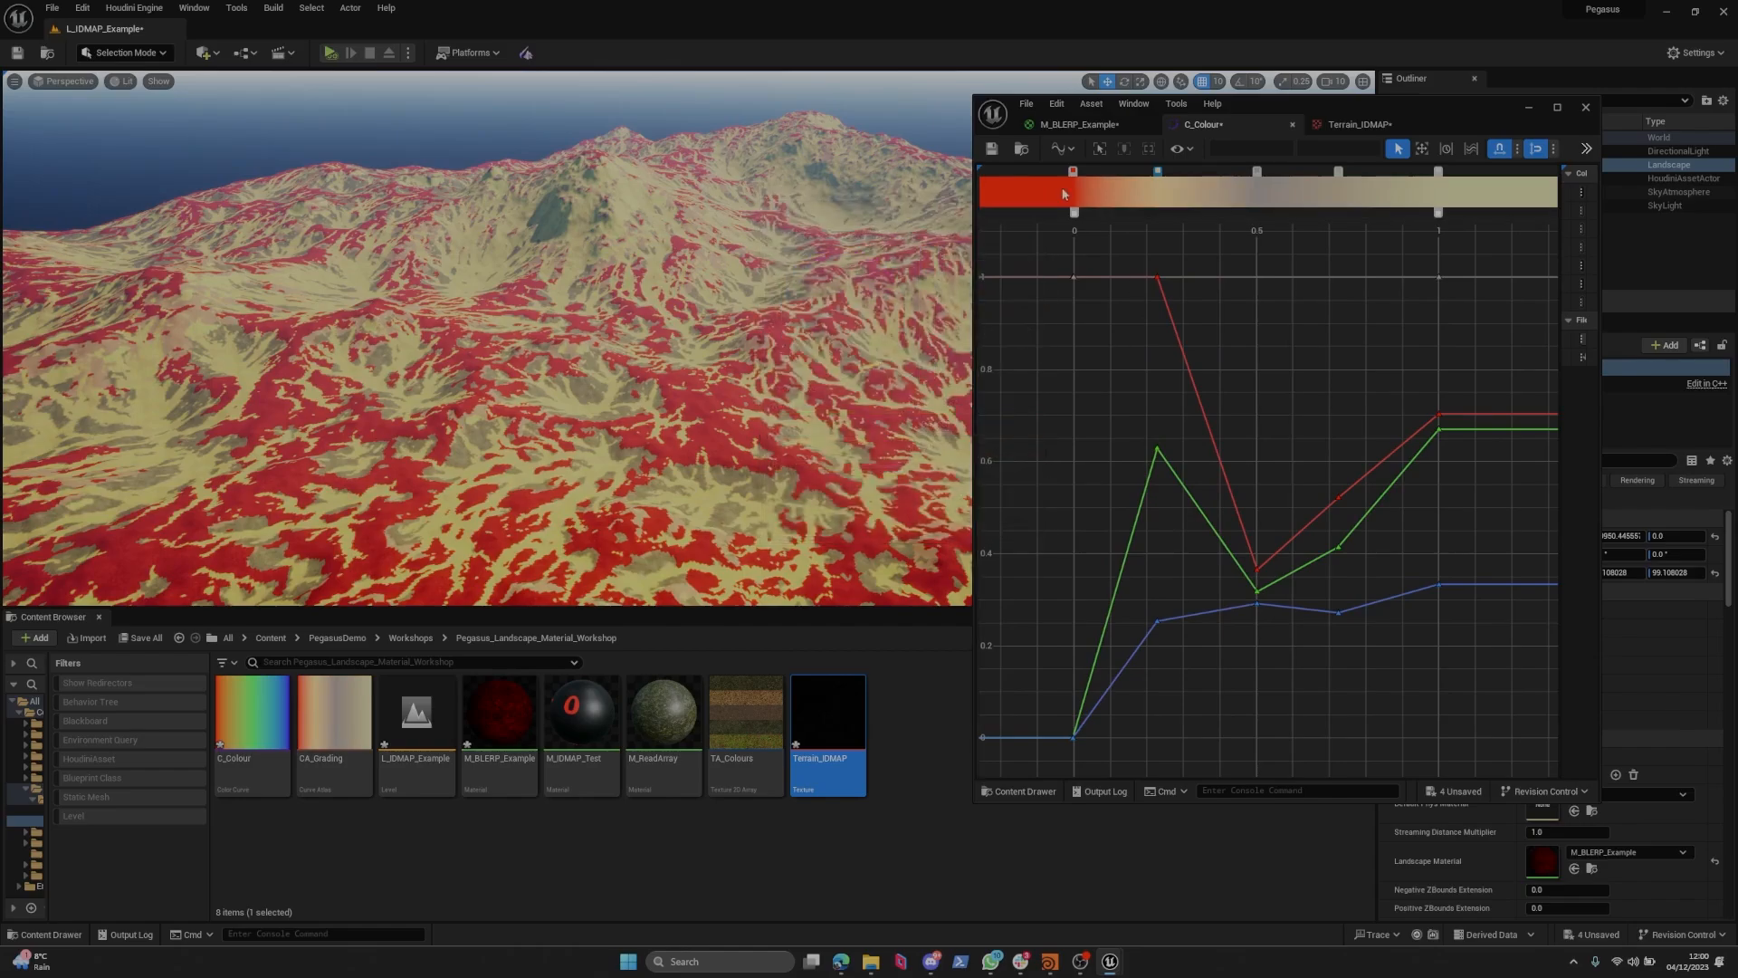
# Recolour the red C_Colour key at 0 to a light grass green, about R 0.64, G 1.0, B 0.28.
pyautogui.doubleClick(1158, 171)
pyautogui.click(1145, 305)
pyautogui.moveTo(1146, 307); pyautogui.dragTo(1207, 359)
pyautogui.click(1264, 512)
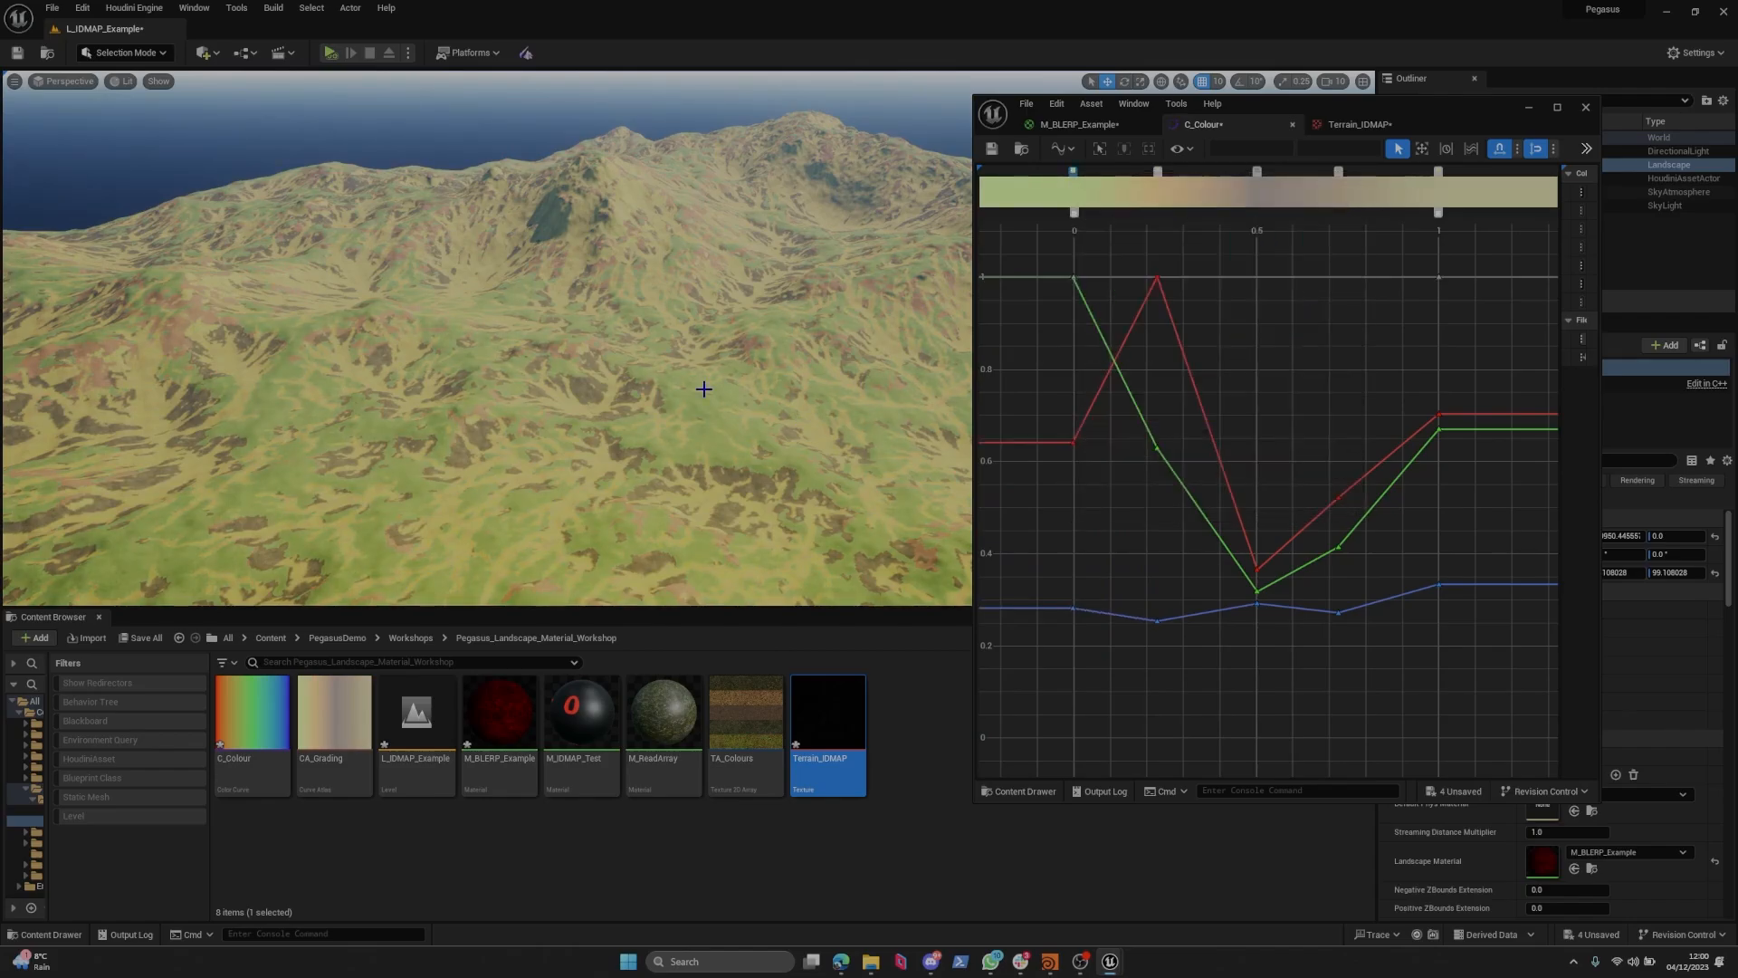
# Recolour the C_Colour key at about 0.23 to a grass green, about R 0.30, G 1.0, B 0.28.
pyautogui.doubleClick(1159, 172)
pyautogui.moveTo(1253, 324); pyautogui.dragTo(1283, 286)
pyautogui.moveTo(1239, 330); pyautogui.dragTo(1217, 337)
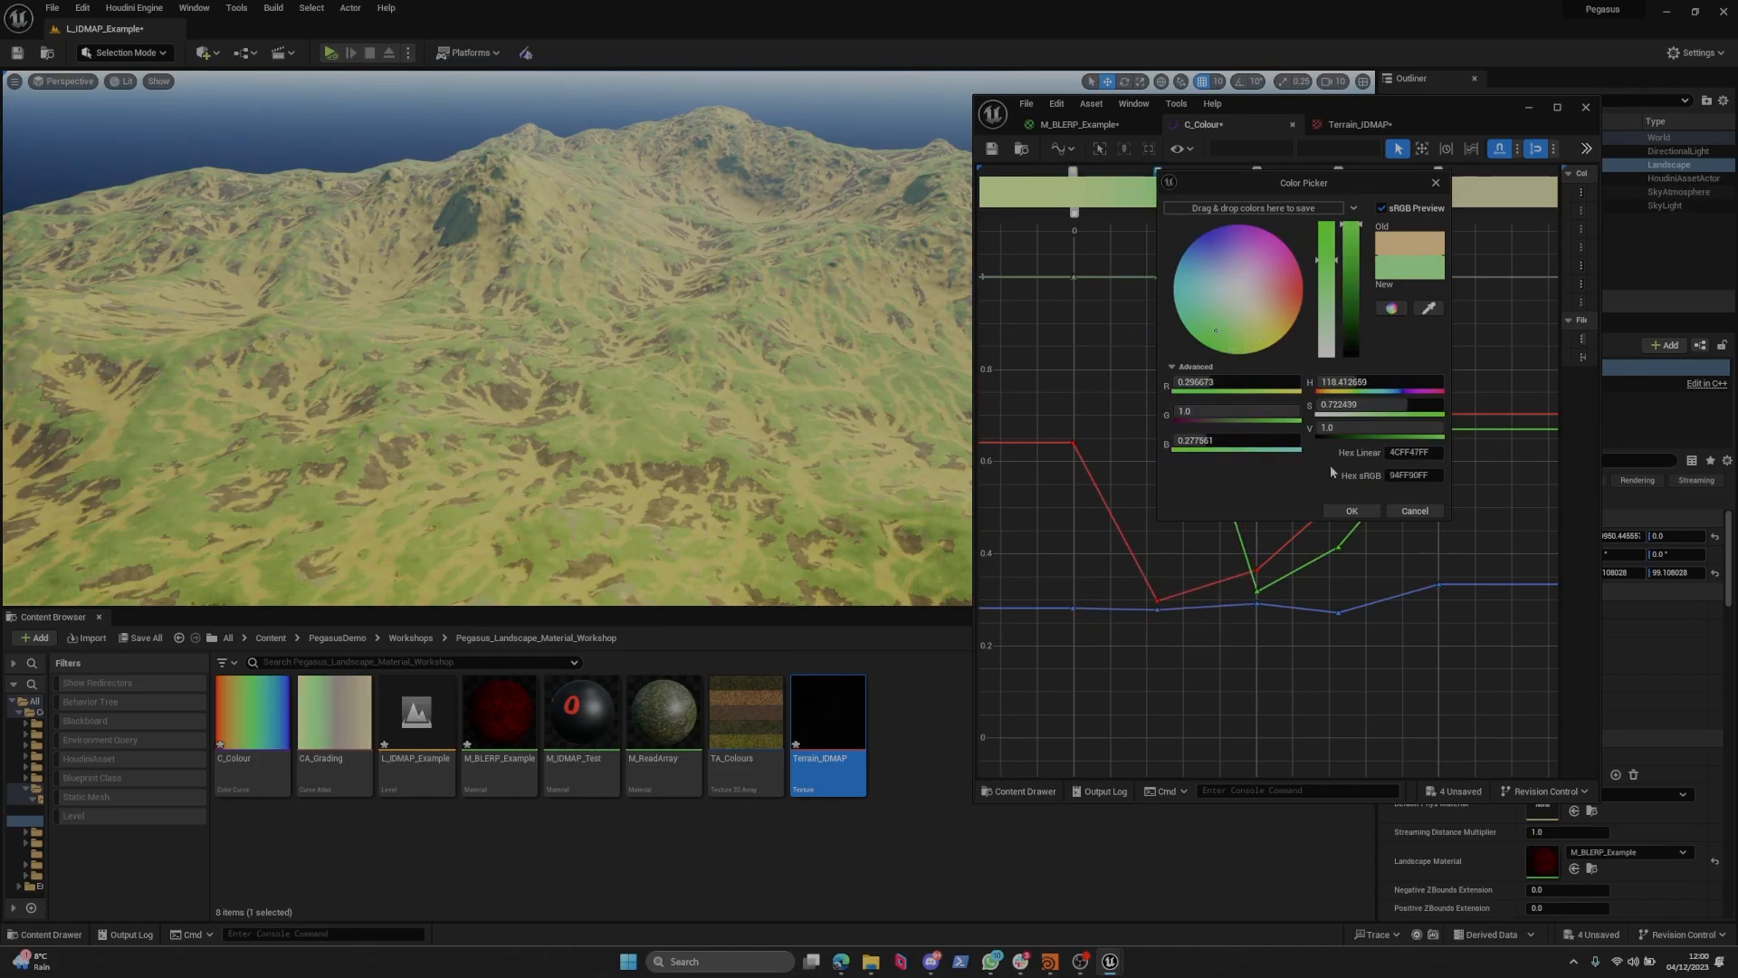
pyautogui.click(1352, 511)
# Darken the C_Colour key at 1 to an olive brown, about R 0.29, G 0.28, B 0.14.
pyautogui.doubleClick(1439, 170)
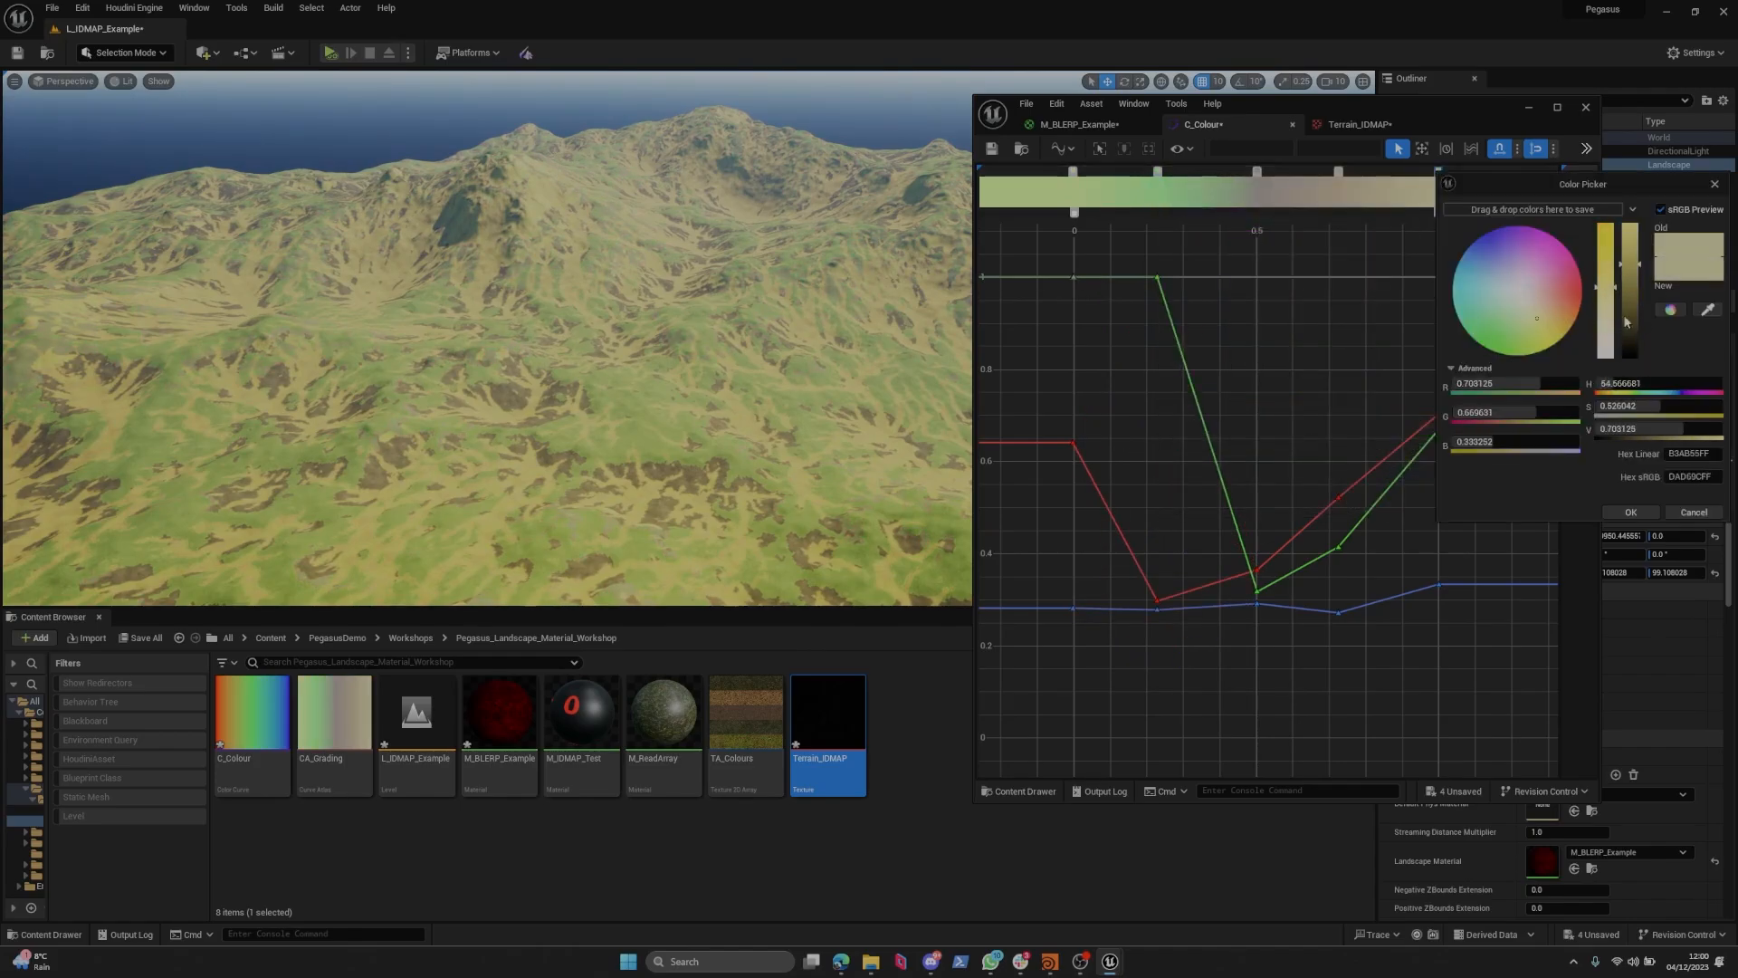
pyautogui.moveTo(1639, 320)
pyautogui.mouseDown()
pyautogui.moveTo(1641, 294)
pyautogui.moveTo(1627, 318)
pyautogui.mouseUp()
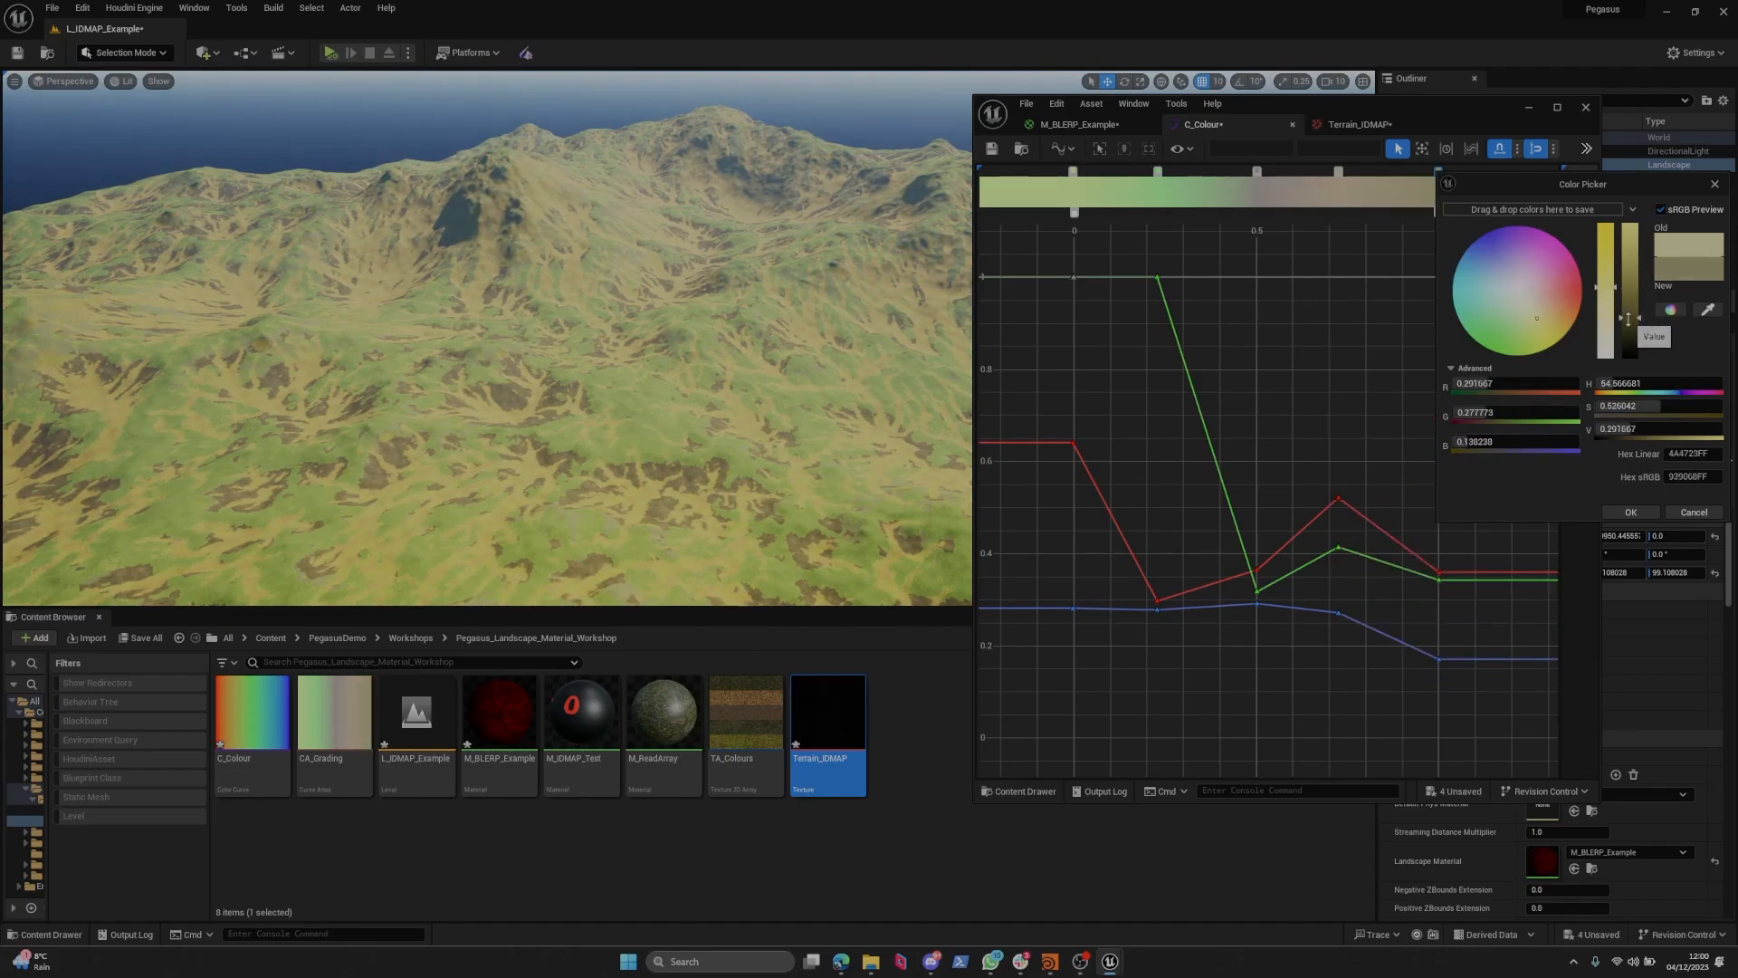
pyautogui.click(1630, 512)
# Recolour the C_Colour key at about 0.72 to a muted grey-green, about R 0.57, G 0.65, B 0.44.
pyautogui.doubleClick(1339, 172)
pyautogui.moveTo(1431, 282)
pyautogui.mouseDown()
pyautogui.moveTo(1457, 303)
pyautogui.moveTo(1426, 319)
pyautogui.mouseUp()
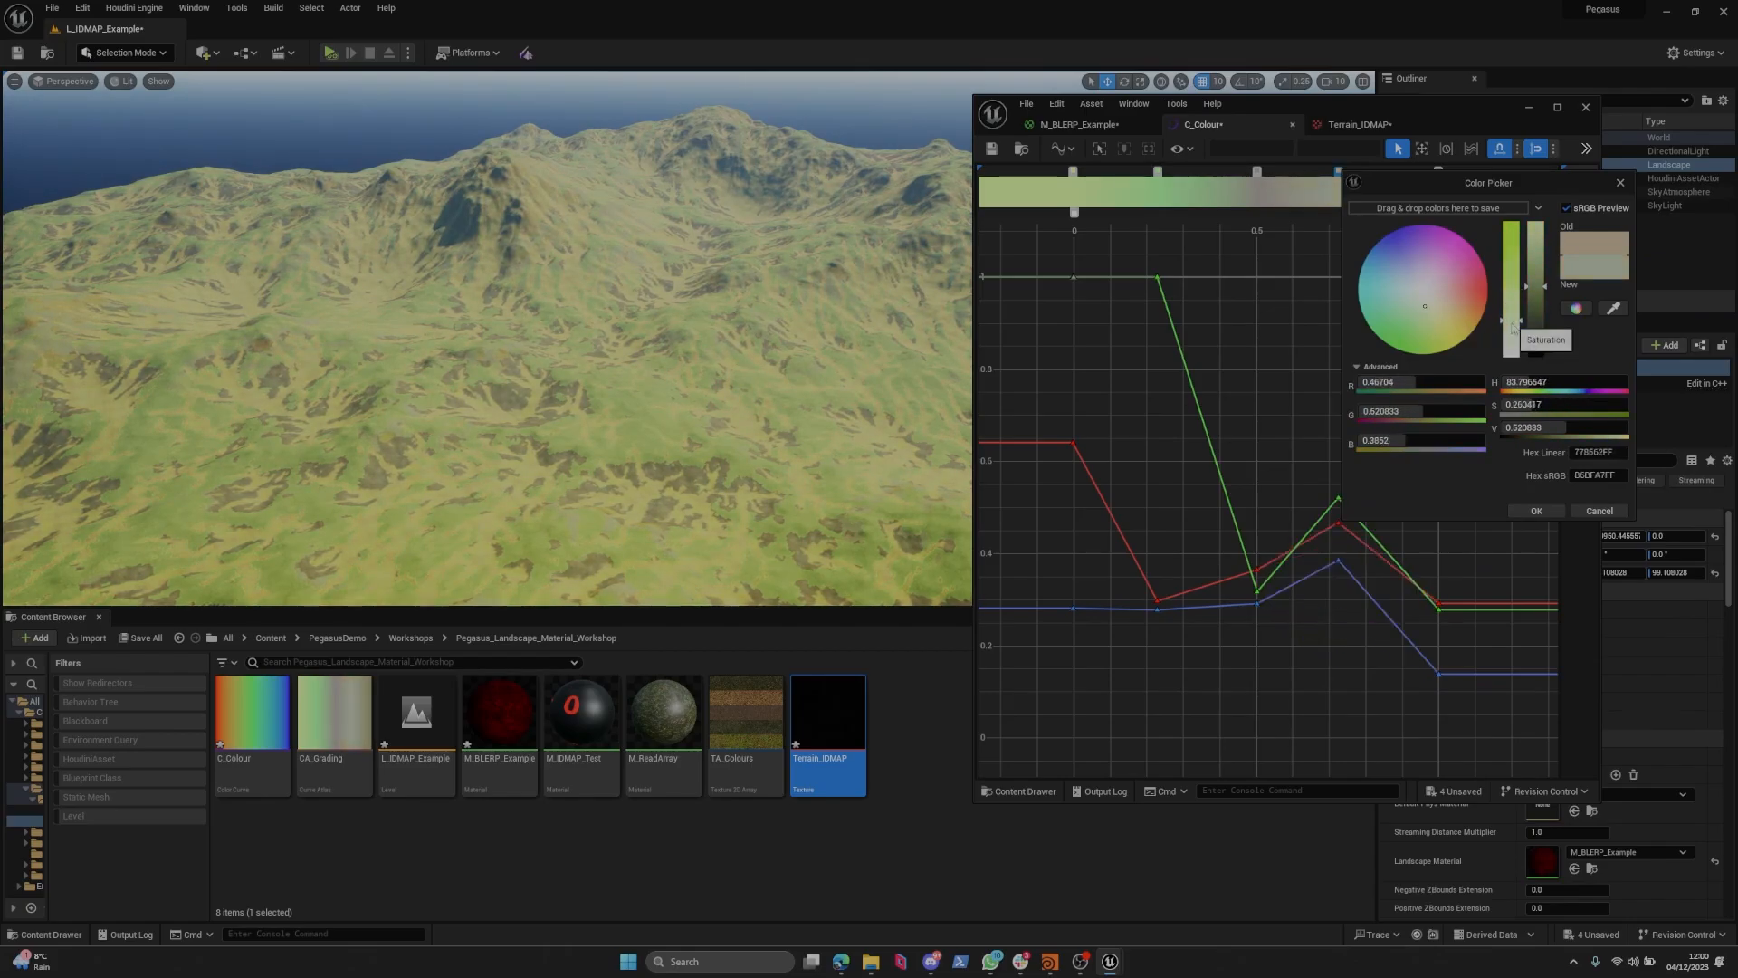
pyautogui.moveTo(1540, 315); pyautogui.dragTo(1541, 273)
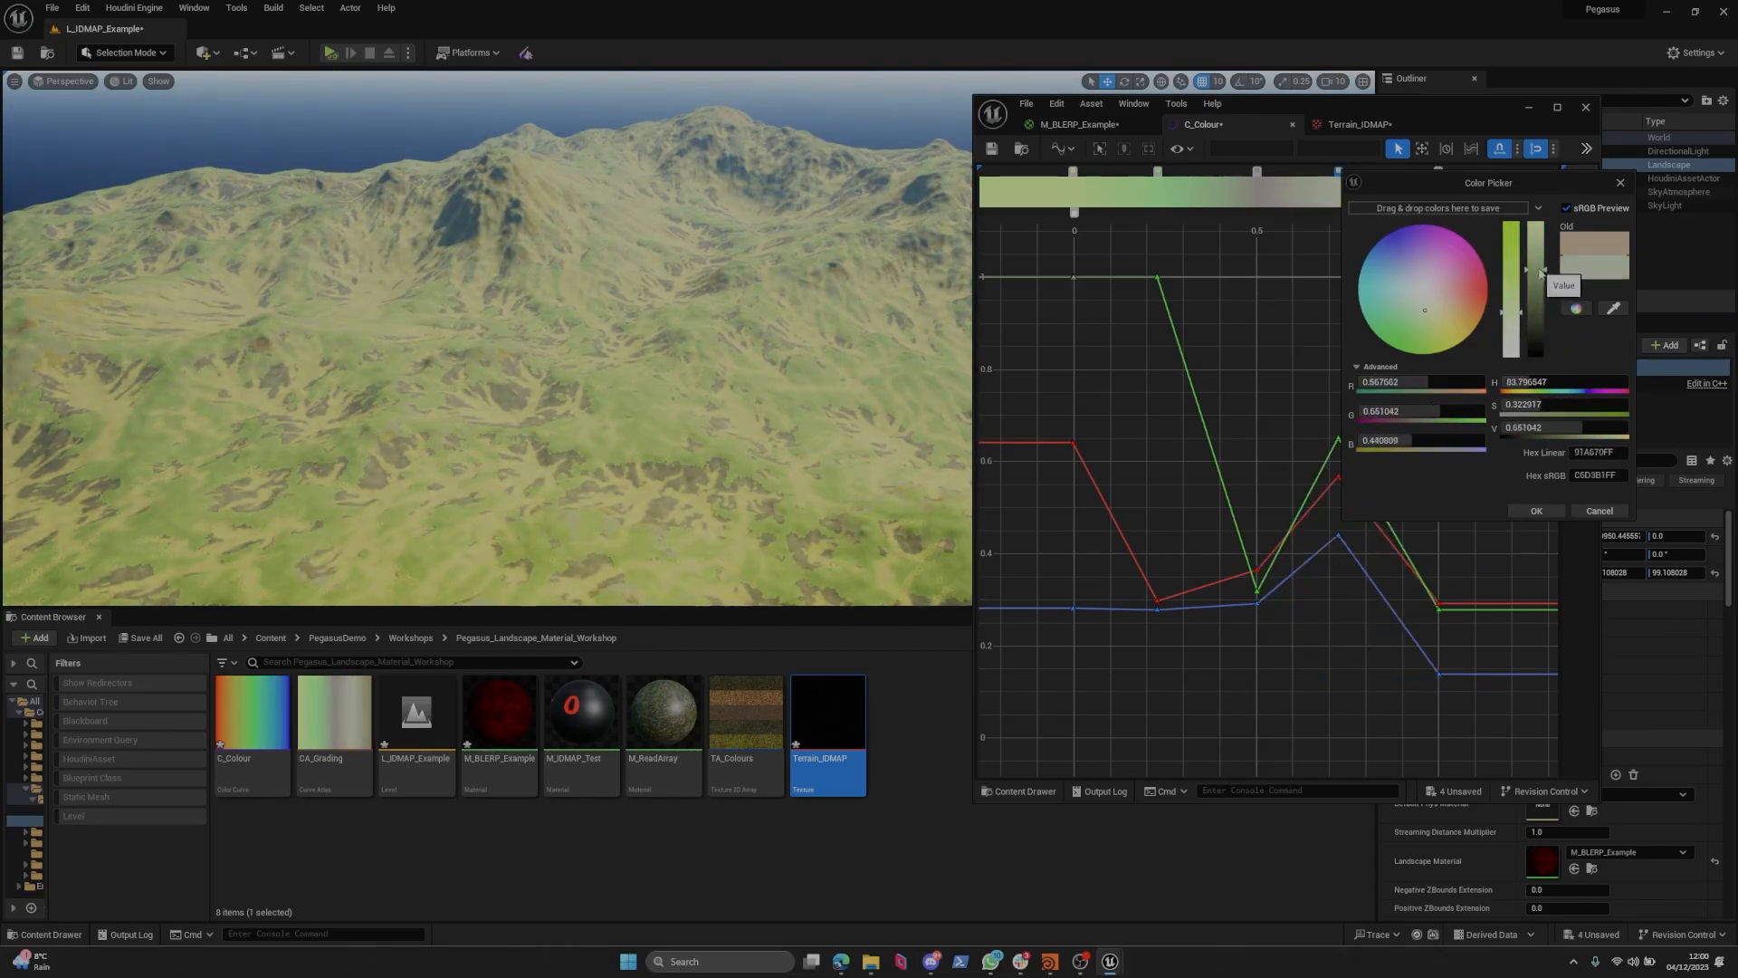
pyautogui.click(1536, 511)
# Darken the C_Colour key at 0.5 to a dark grey-brown, about R 0.18, G 0.16, B 0.15.
pyautogui.doubleClick(1257, 171)
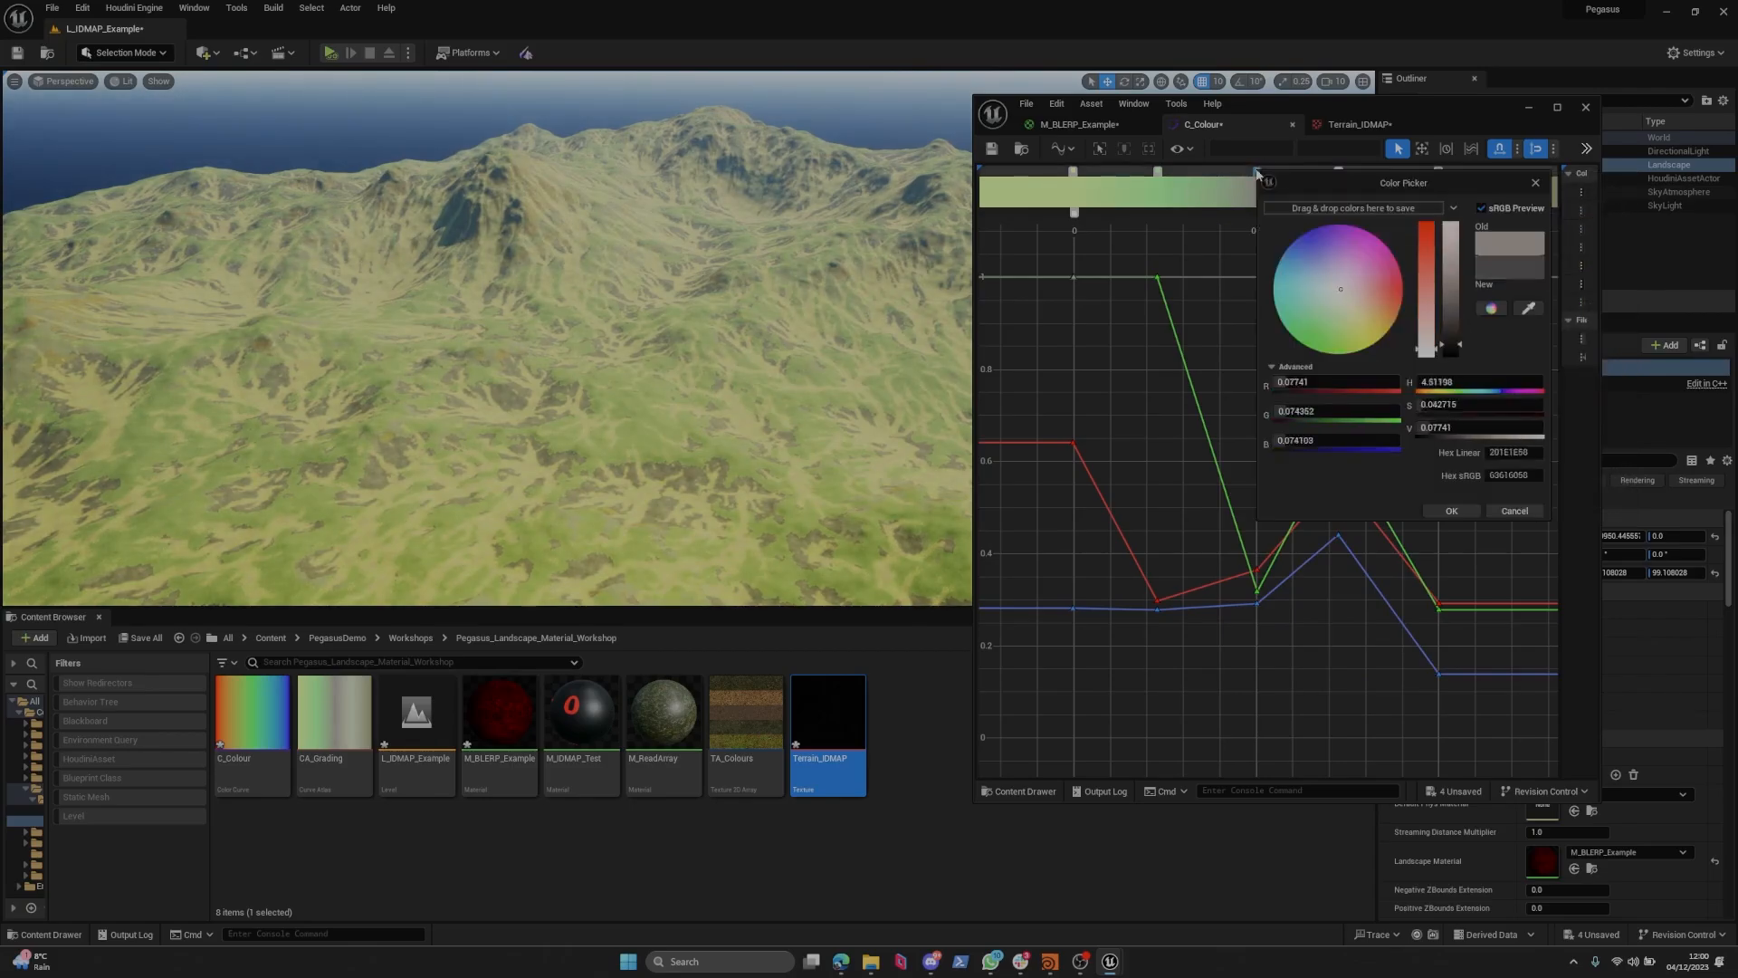
pyautogui.moveTo(1456, 328)
pyautogui.mouseDown()
pyautogui.moveTo(1455, 294)
pyautogui.moveTo(1455, 333)
pyautogui.mouseUp()
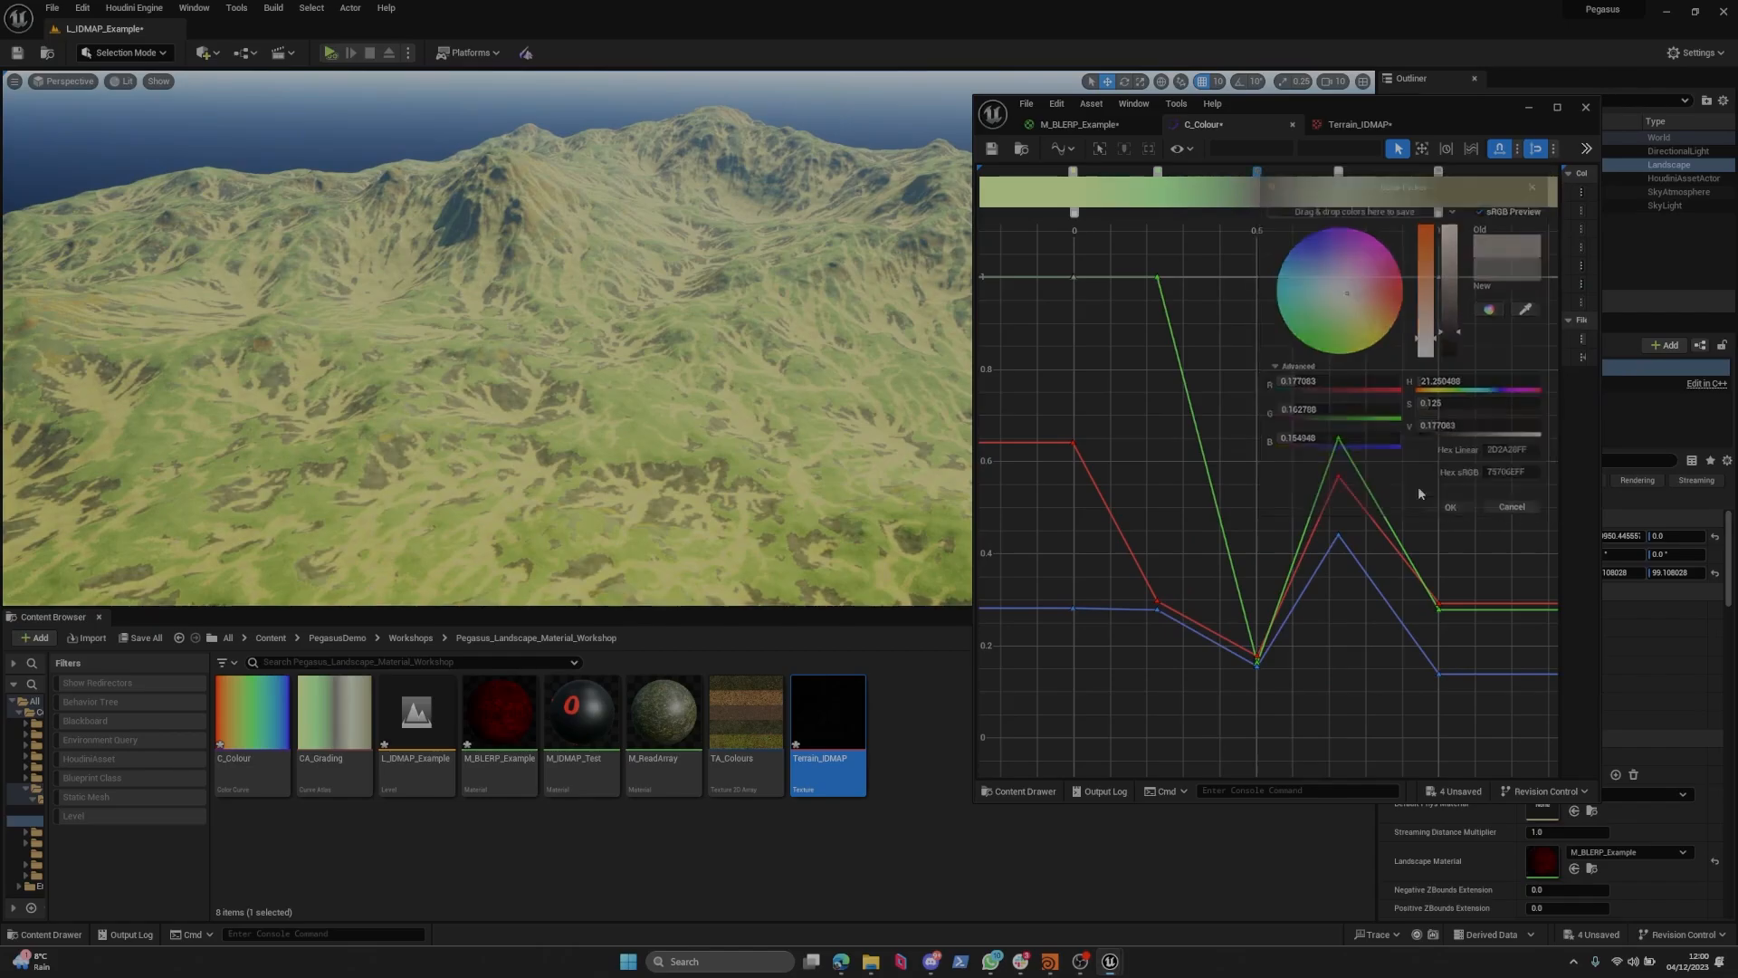
pyautogui.click(1451, 511)
# Desaturate the C_Colour keys at about 0.23 and 0 to R 0.76, G 1.0, B 0.75 and R 0.85, G 1.0, B 0.71.
pyautogui.doubleClick(1158, 171)
pyautogui.moveTo(1326, 316); pyautogui.dragTo(1327, 325)
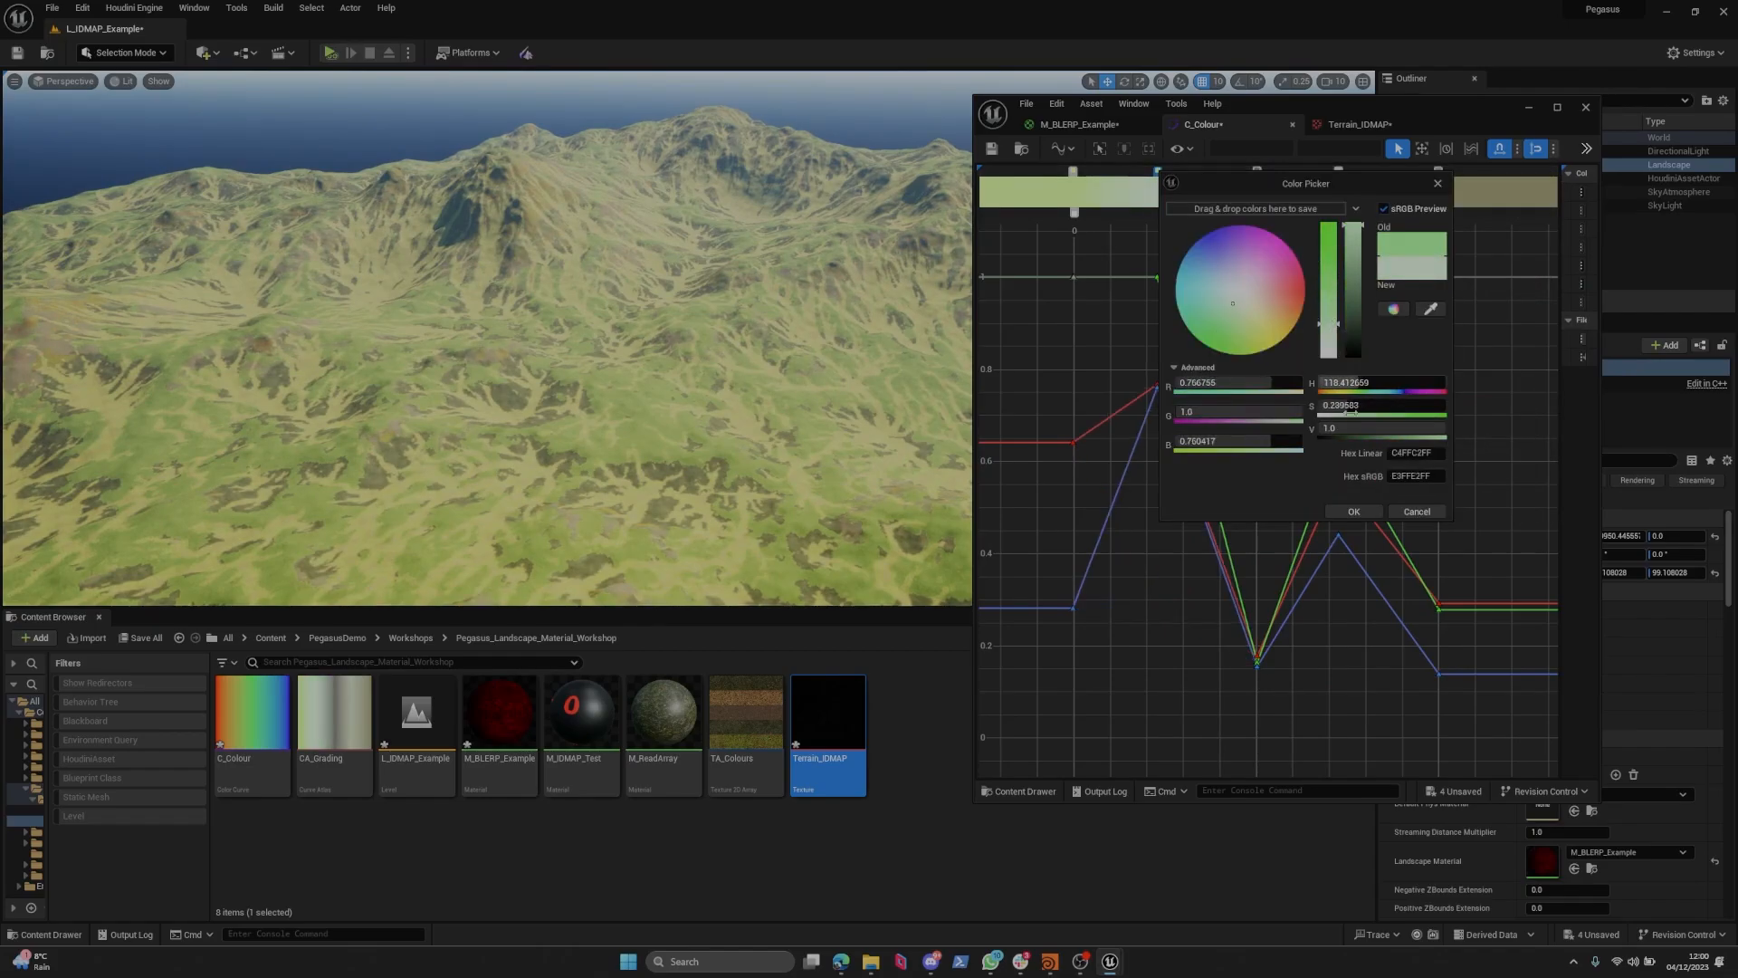
pyautogui.click(1354, 511)
pyautogui.doubleClick(1074, 172)
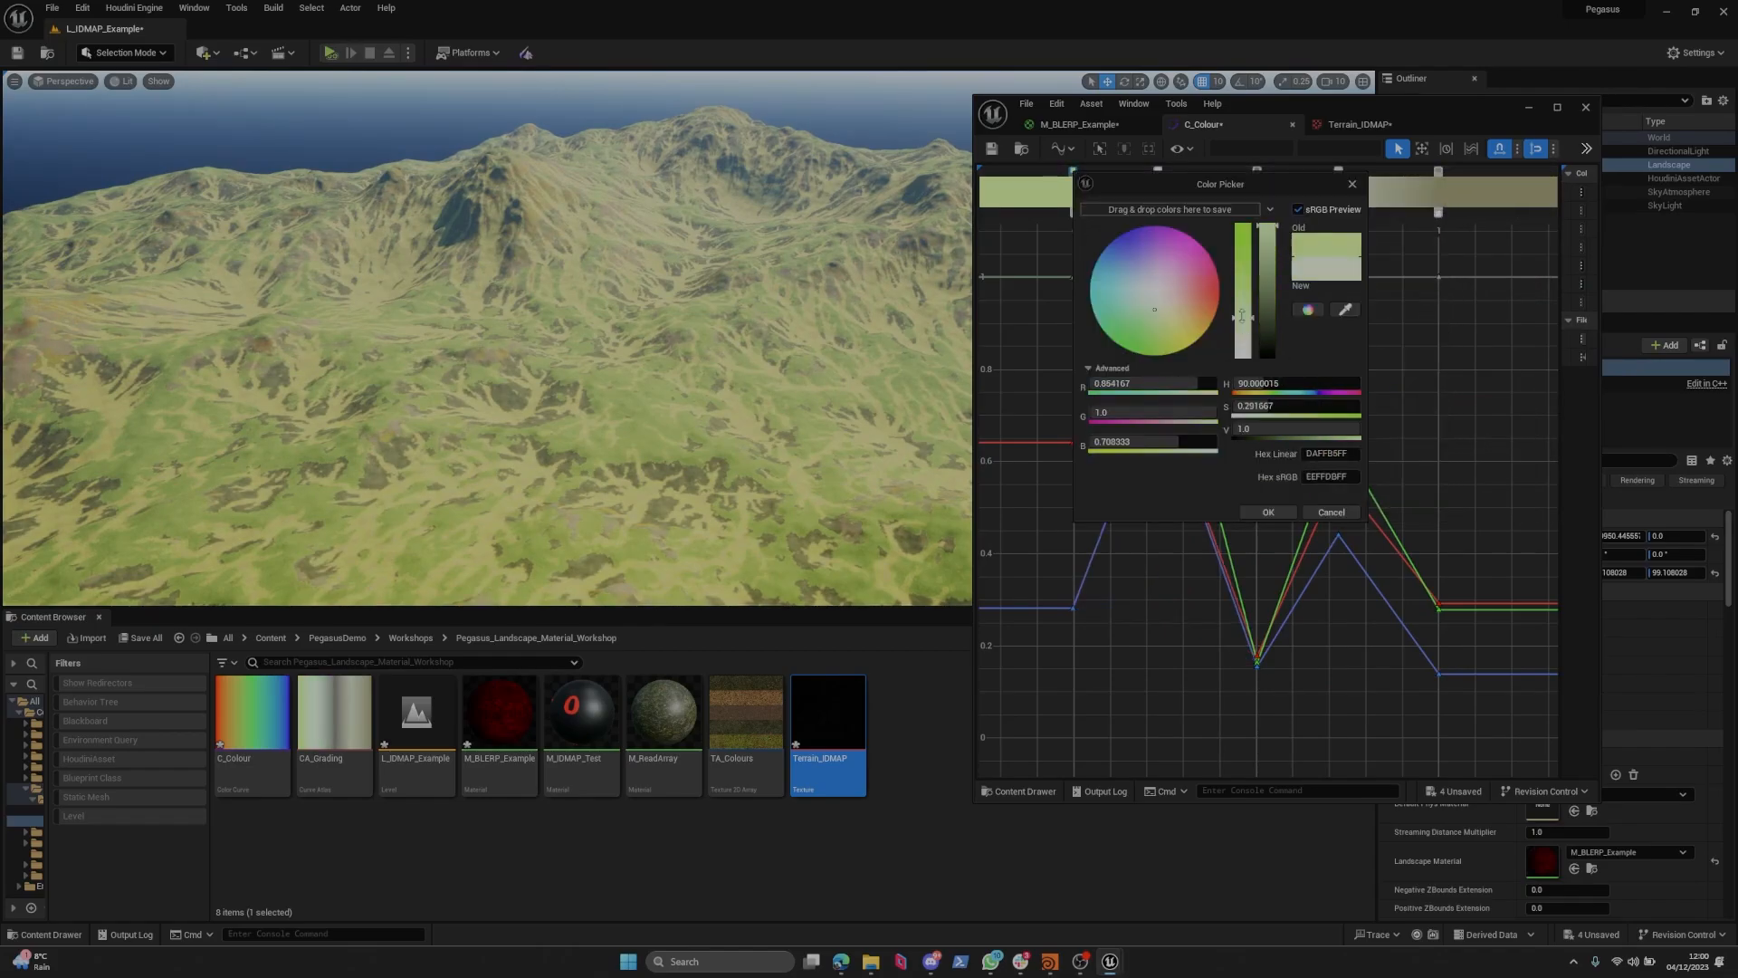
pyautogui.click(1287, 507)
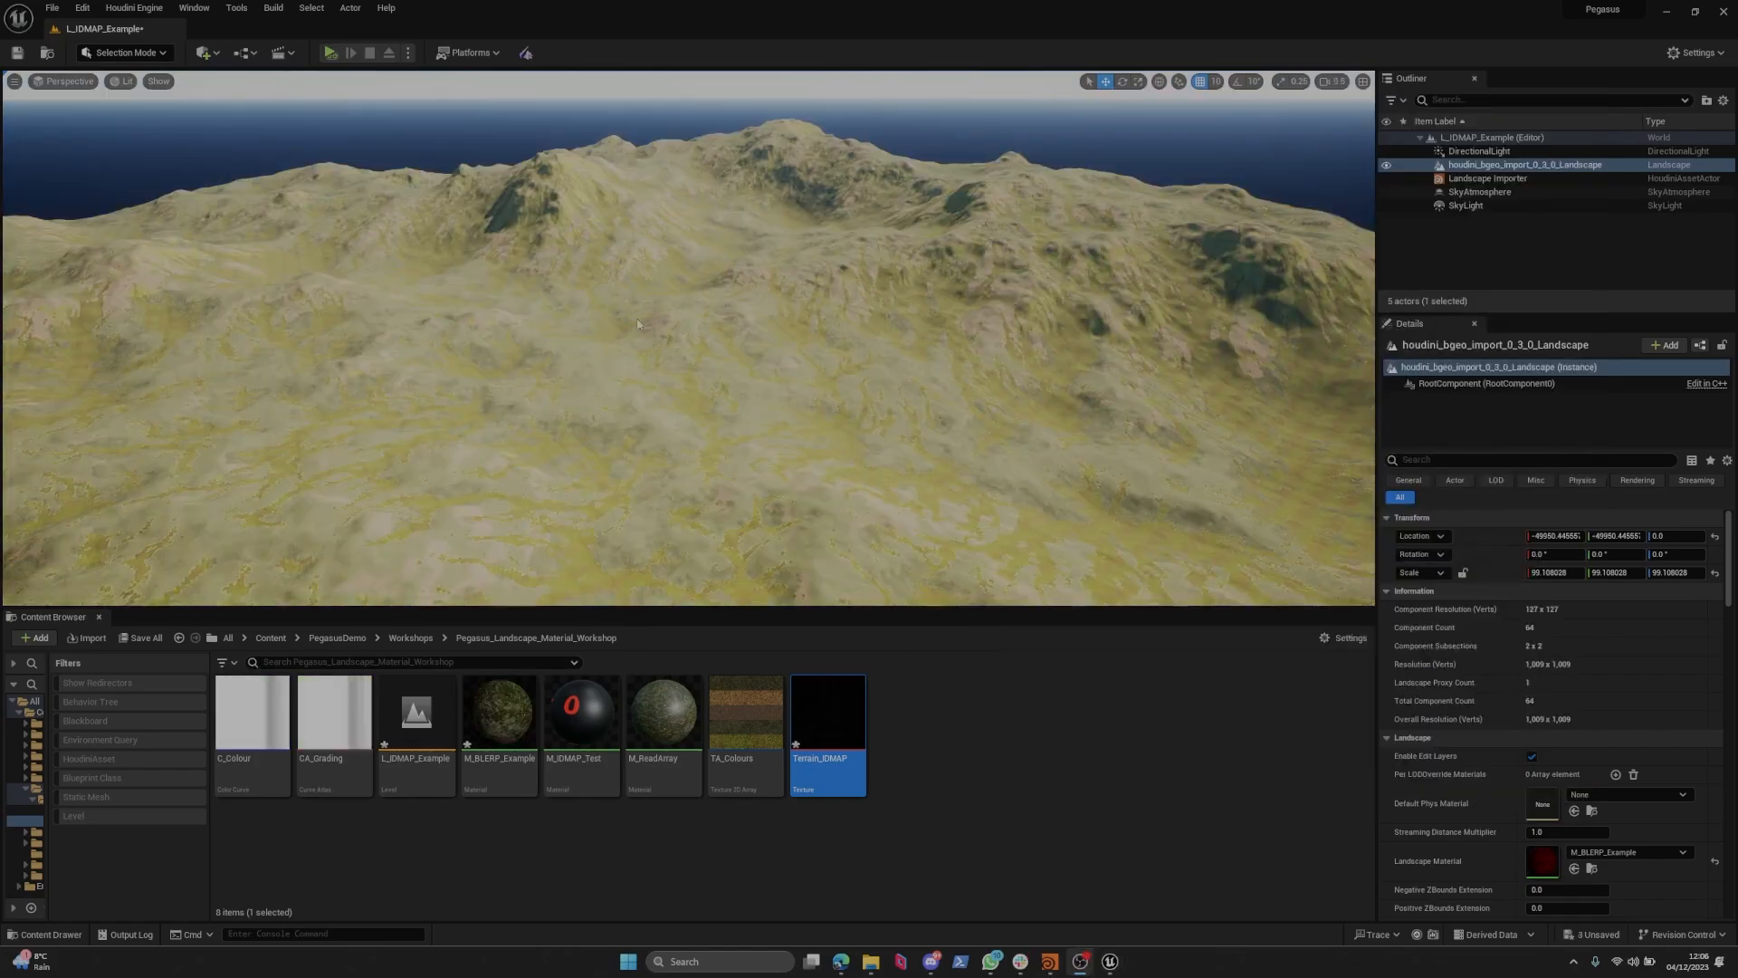
# Examine the colour transitions on the landscape up close in the level viewport.
pyautogui.moveTo(638, 324); pyautogui.dragTo(789, 333, button='right')
pyautogui.scroll(-3, 656, 342)
pyautogui.scroll(-1, 647, 317)
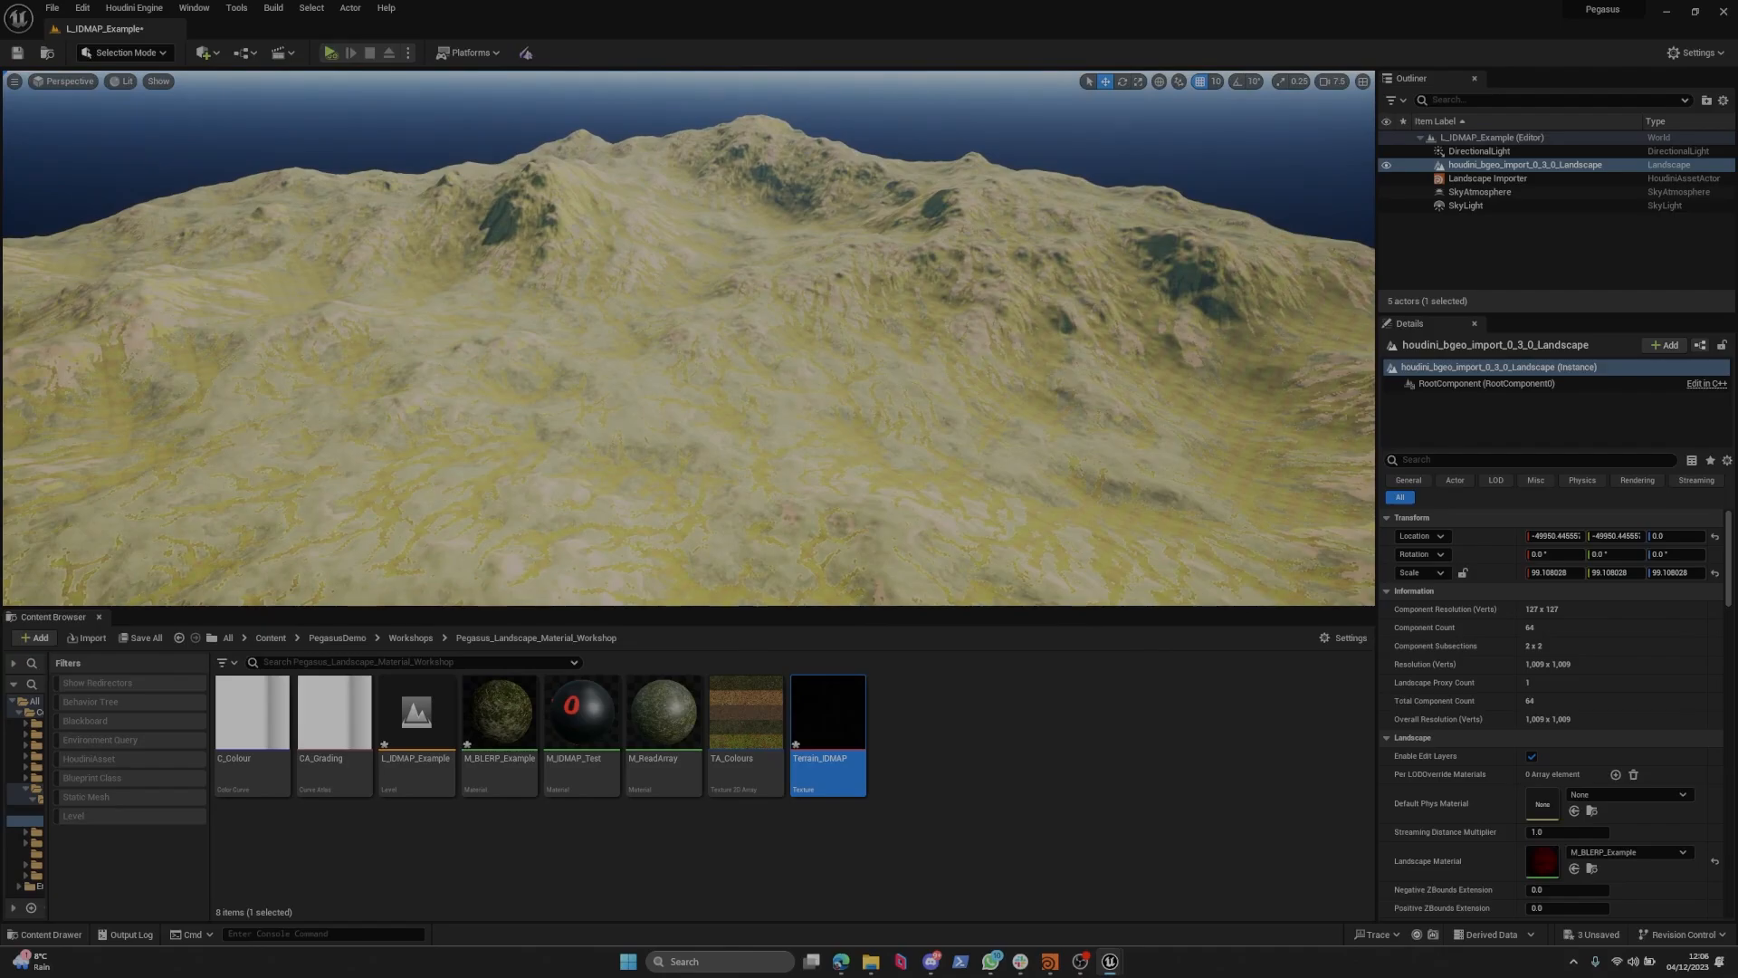
pyautogui.moveTo(1008, 457); pyautogui.dragTo(1023, 624, button='right')
pyautogui.press('w')
pyautogui.scroll(-10, 1014, 548)
pyautogui.scroll(1, 1010, 543)
pyautogui.scroll(-2, 1012, 545)
pyautogui.moveTo(1014, 544); pyautogui.dragTo(982, 561, button='right')
pyautogui.scroll(3, 985, 525)
# Open M_BLERP_Example in a maximised editor and delete the green node just below the Perturbed Coordinates reroute in the blend section.
pyautogui.doubleClick(499, 725)
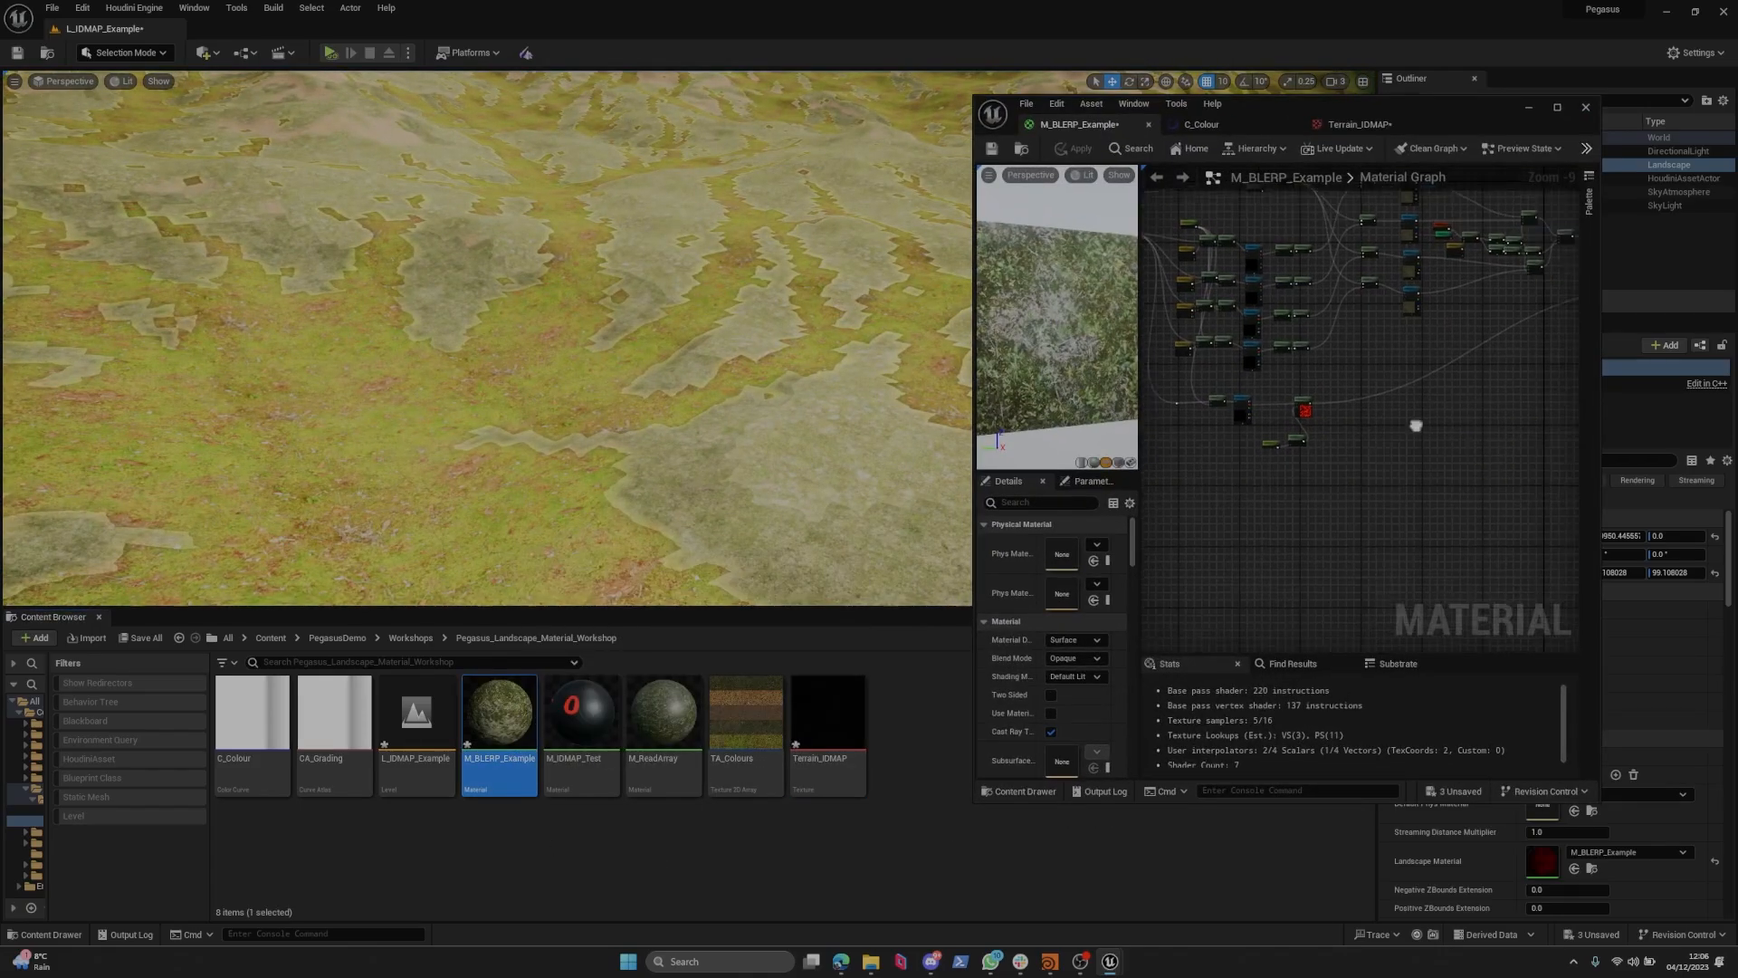
pyautogui.doubleClick(1520, 87)
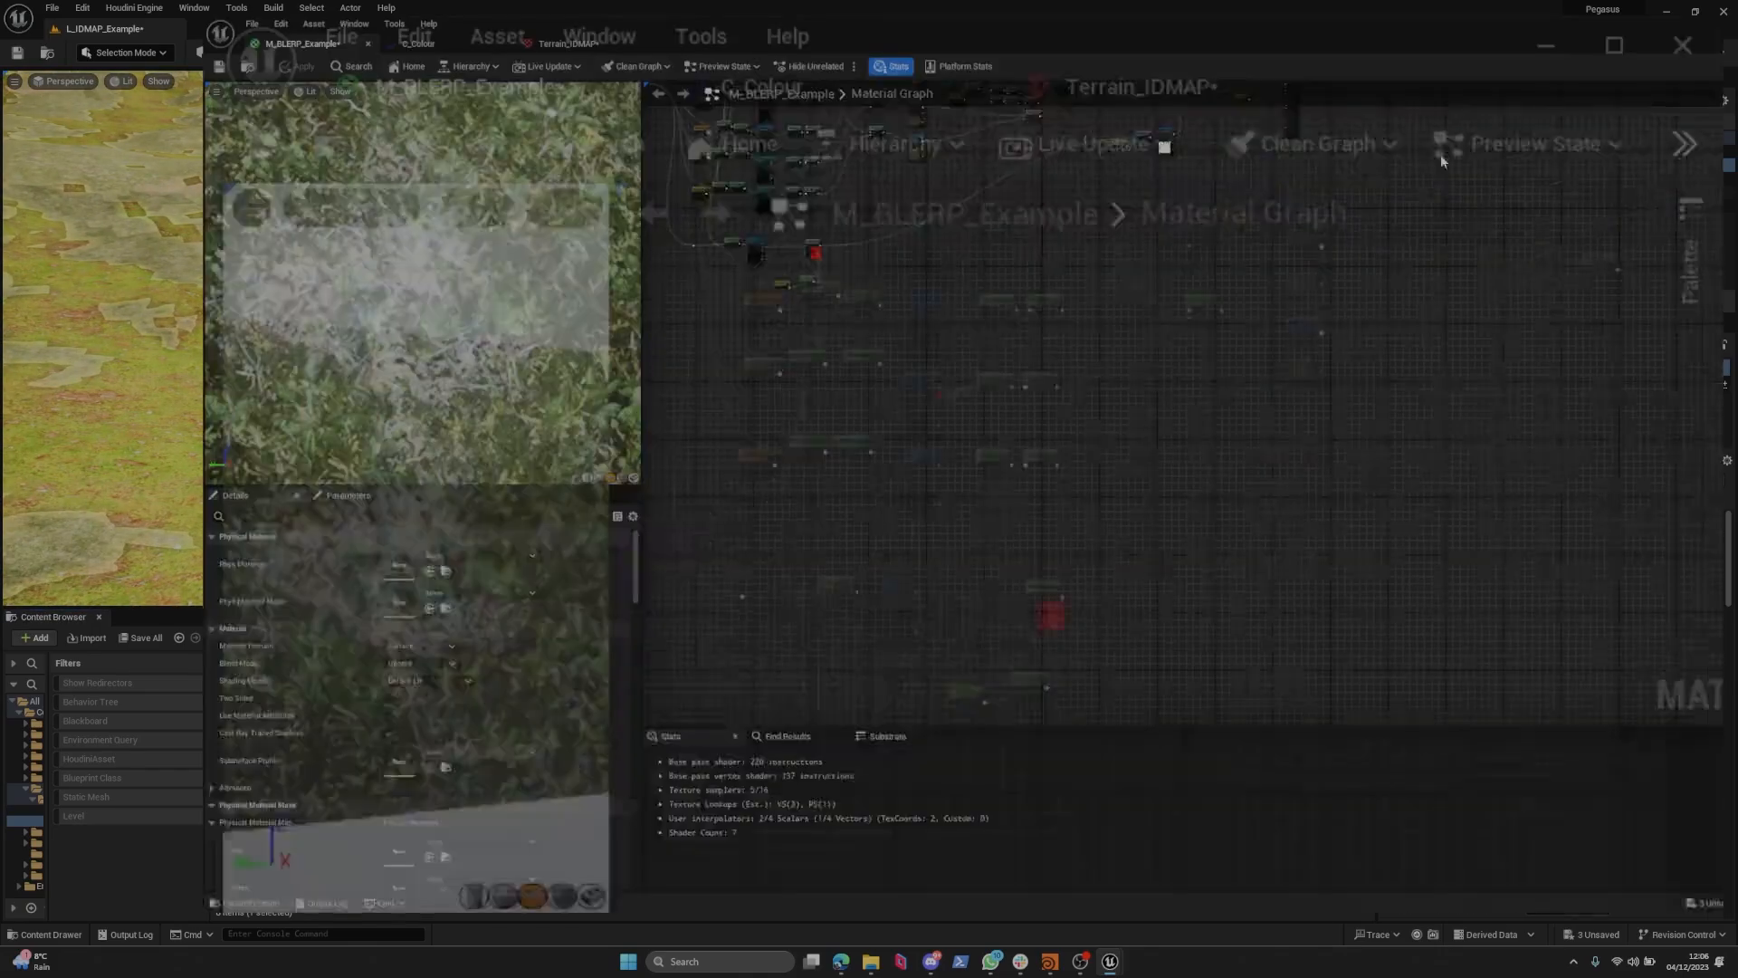
pyautogui.scroll(5, 1636, 177)
pyautogui.moveTo(1636, 177); pyautogui.dragTo(1240, 421)
pyautogui.moveTo(1372, 304); pyautogui.dragTo(1204, 349, button='right')
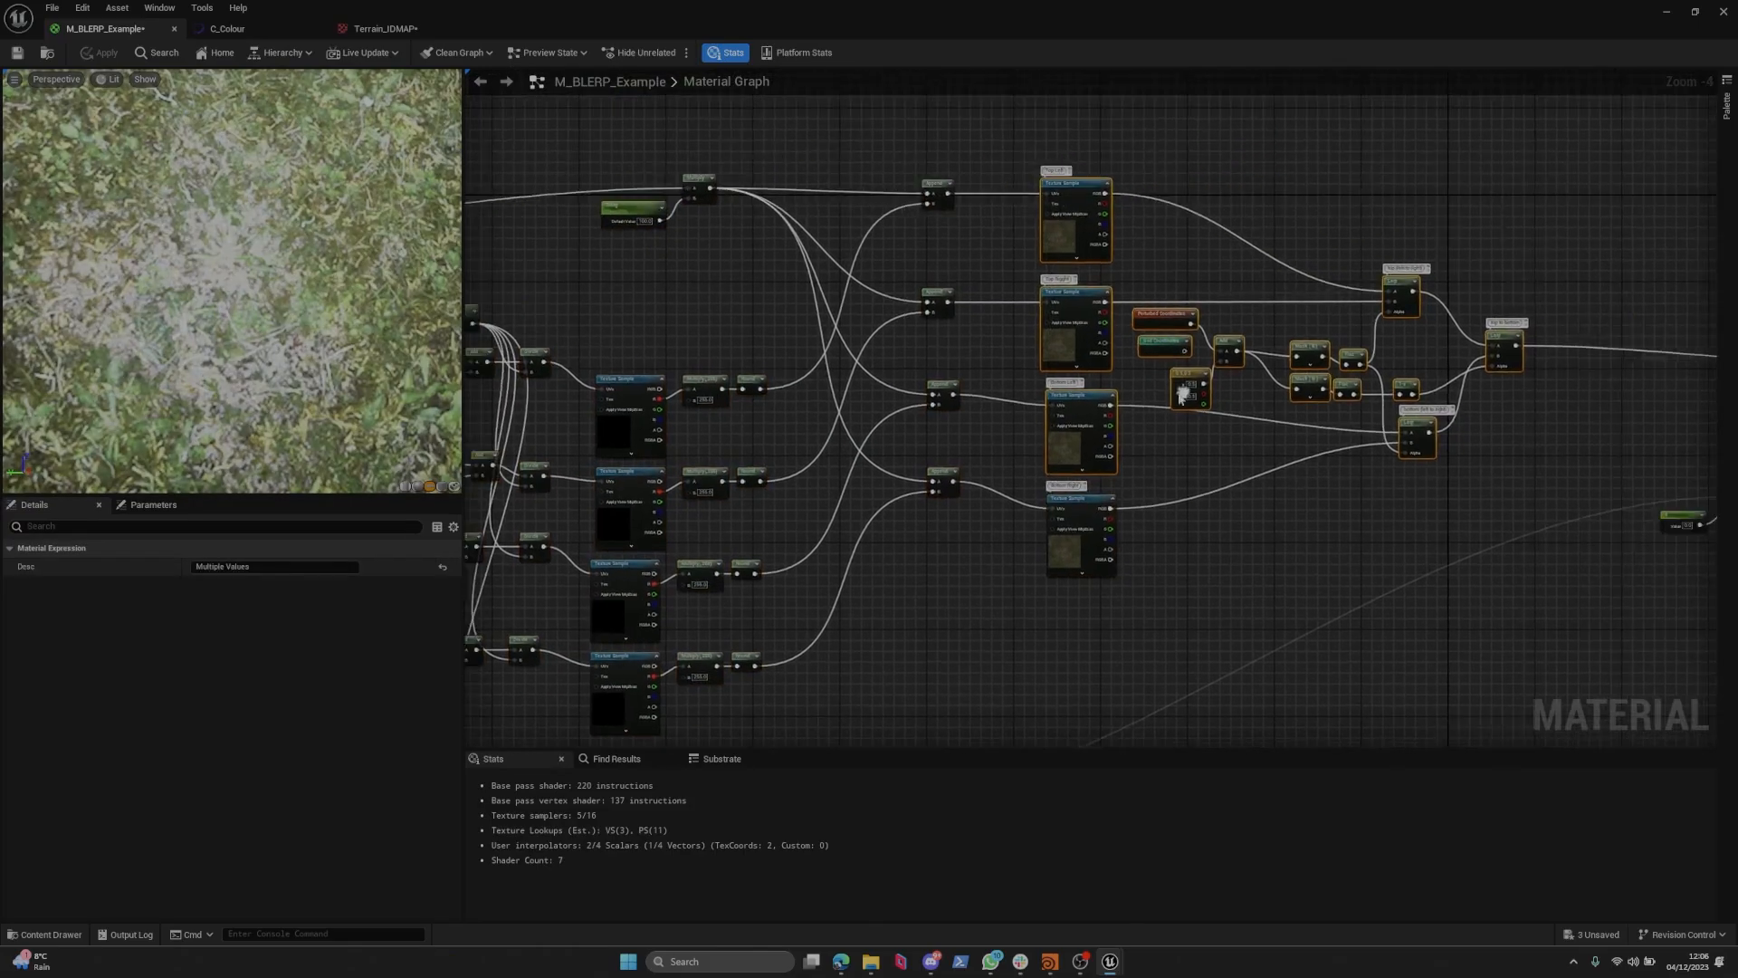
pyautogui.scroll(3, 1204, 350)
pyautogui.click(1118, 324)
pyautogui.press('Delete')
# Try to delete the reroute, Divide and Texture Sample nodes that feed the Multiply below the four IDMAP sampling rows.
pyautogui.scroll(-5, 1101, 453)
pyautogui.moveTo(981, 579); pyautogui.dragTo(1034, 389, button='right')
pyautogui.scroll(5, 1031, 388)
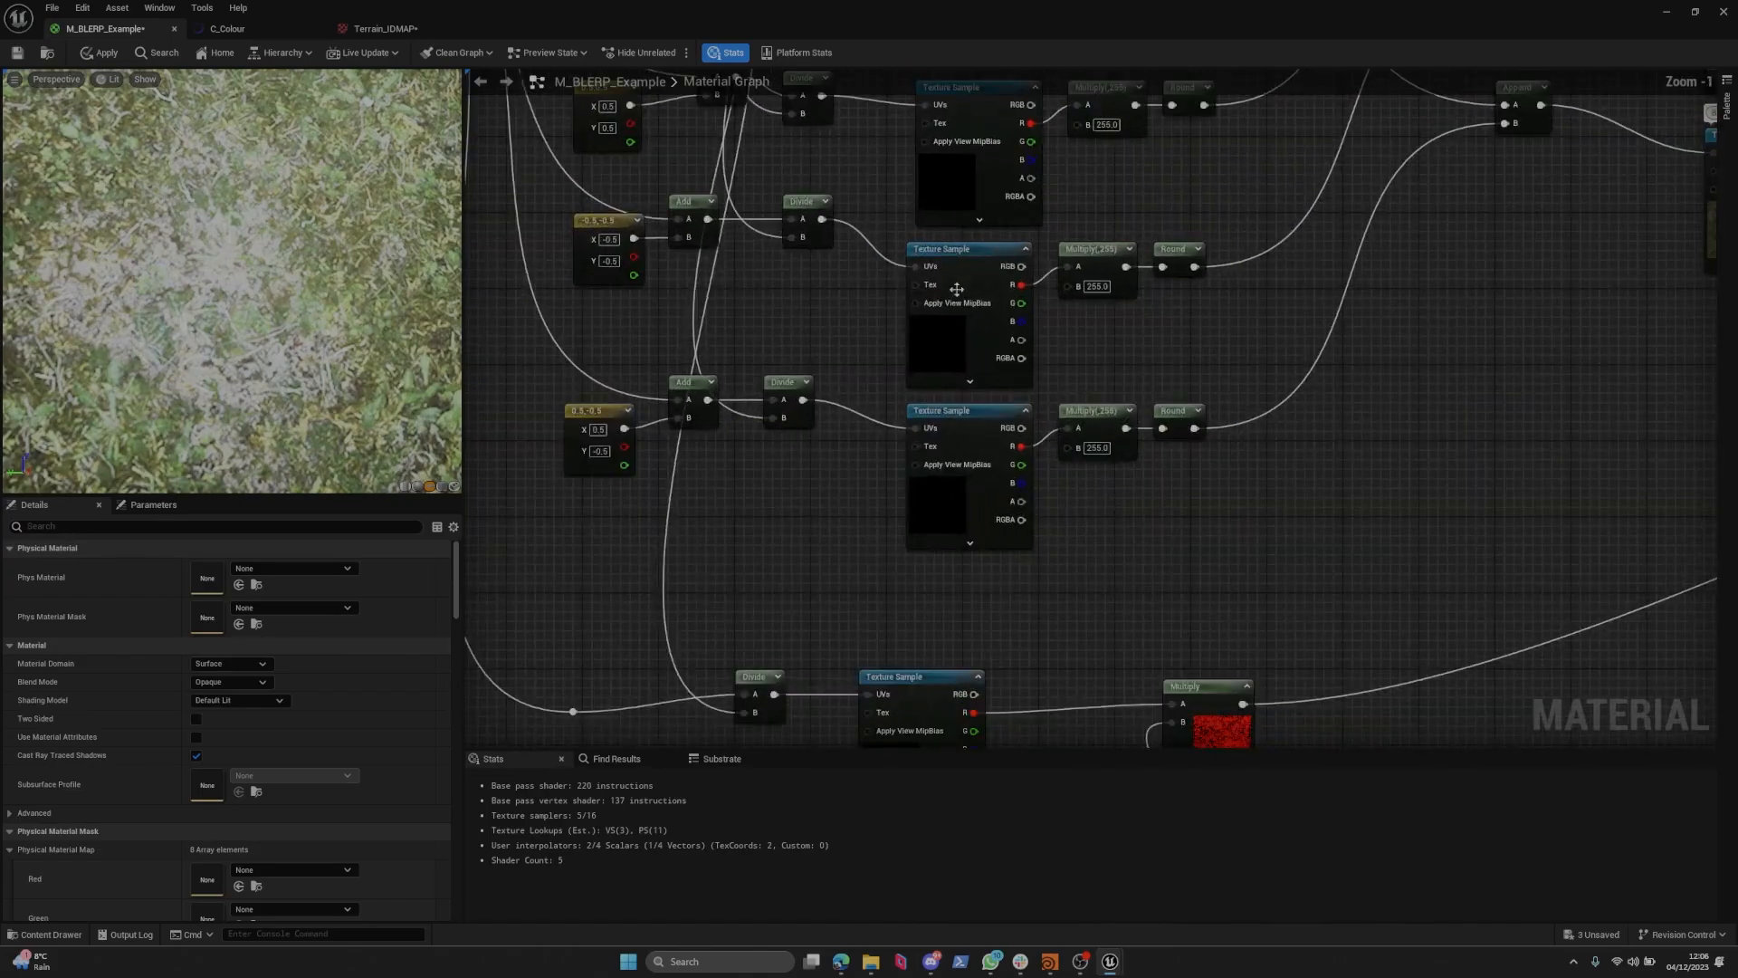
pyautogui.scroll(-5, 1111, 371)
pyautogui.click(896, 397)
pyautogui.scroll(3, 903, 404)
pyautogui.scroll(-3, 902, 404)
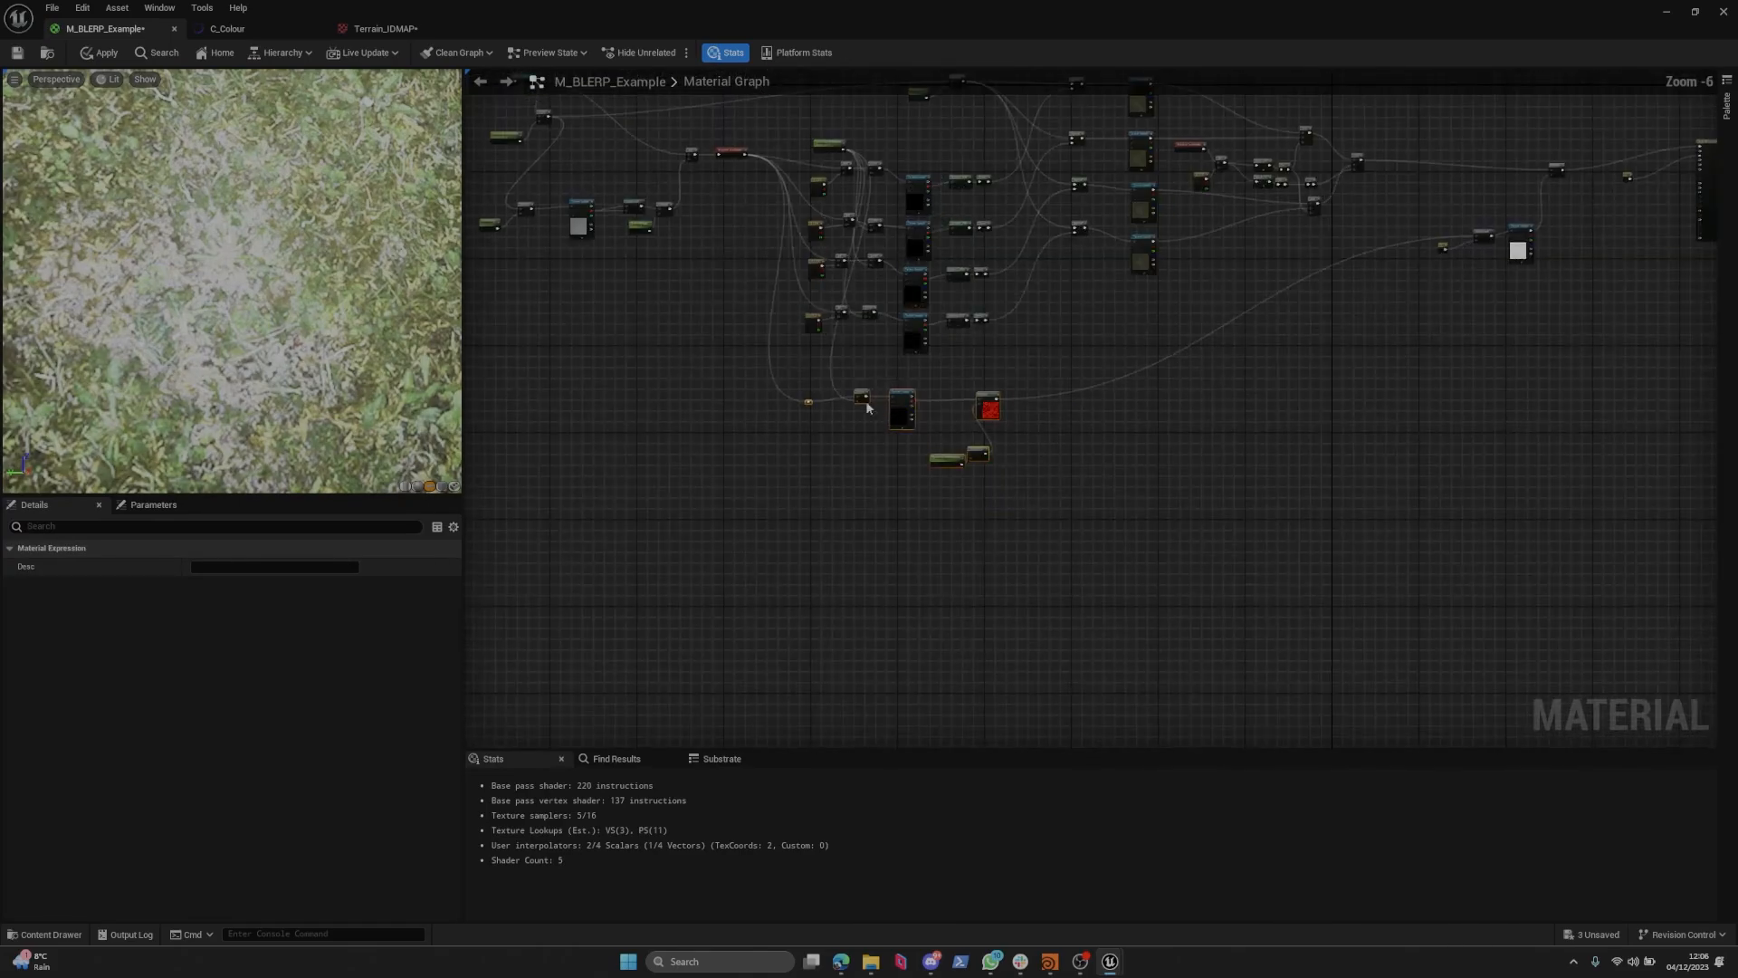
pyautogui.moveTo(902, 415); pyautogui.dragTo(945, 426)
pyautogui.scroll(3, 981, 408)
pyautogui.moveTo(1011, 349); pyautogui.dragTo(562, 536)
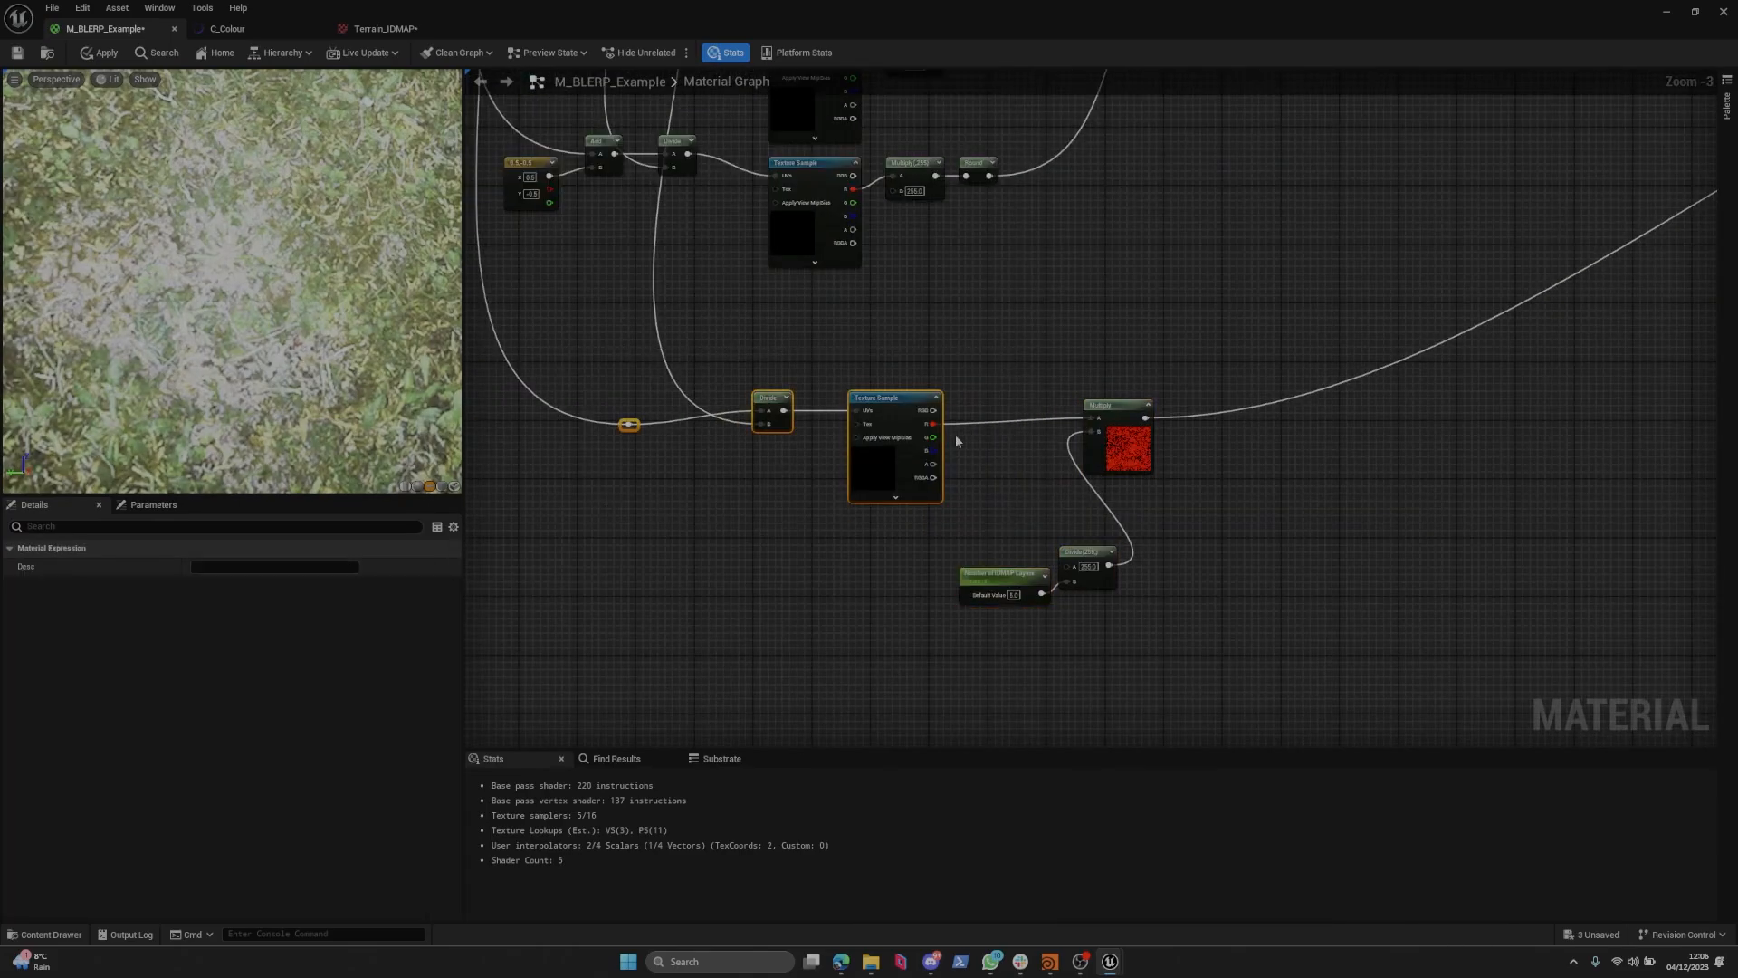
pyautogui.press('Delete')
# Undo the node move and the deletion of the reroute, Divide and Texture Sample nodes.
pyautogui.scroll(-3, 955, 430)
pyautogui.moveTo(950, 417); pyautogui.dragTo(917, 445, button='right')
pyautogui.click(983, 465)
pyautogui.moveTo(1167, 429); pyautogui.dragTo(1278, 351)
pyautogui.scroll(5, 1230, 383)
pyautogui.click(1231, 384)
pyautogui.scroll(-3, 1272, 412)
pyautogui.moveTo(1275, 413); pyautogui.dragTo(1213, 380, button='right')
pyautogui.hotkey('ctrl', 'z')
pyautogui.scroll(-2, 1229, 408)
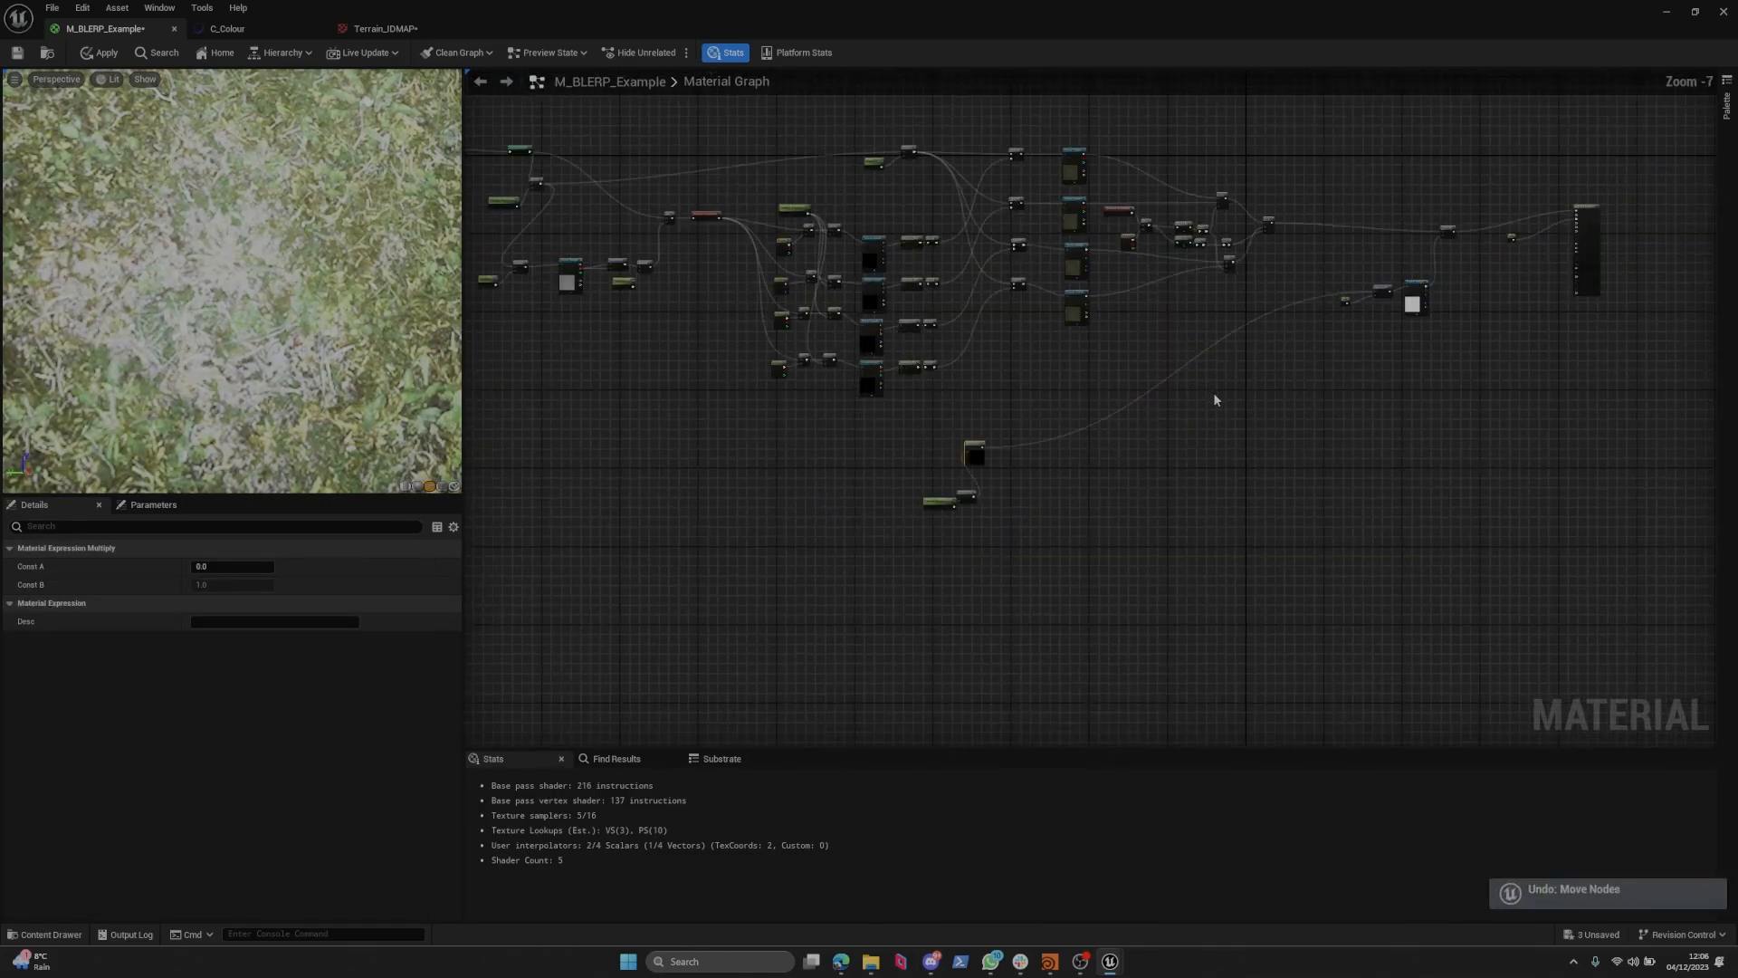
pyautogui.scroll(4, 1213, 399)
pyautogui.scroll(-3, 1166, 411)
pyautogui.moveTo(1041, 362); pyautogui.dragTo(842, 535)
pyautogui.scroll(3, 996, 434)
pyautogui.scroll(-3, 996, 435)
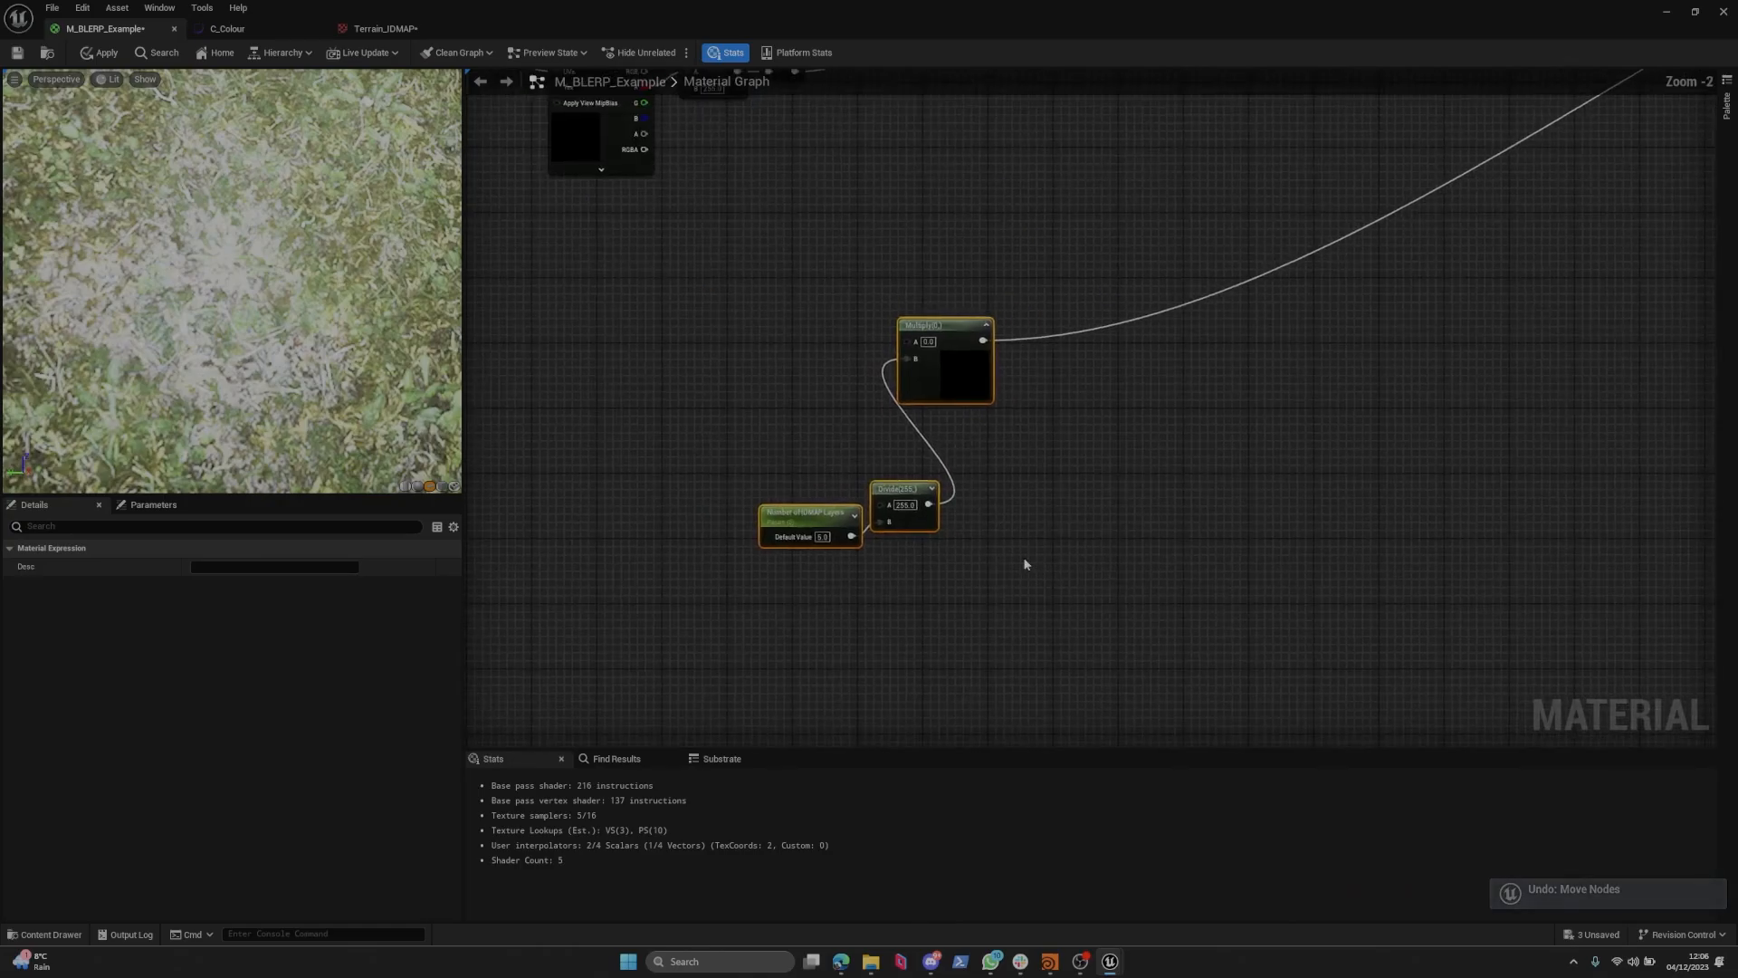
pyautogui.click(1027, 478)
pyautogui.hotkey('ctrl', 'z')
# Delete the reroute, Divide and Texture Sample nodes that feed the gradient Multiply.
pyautogui.click(793, 426)
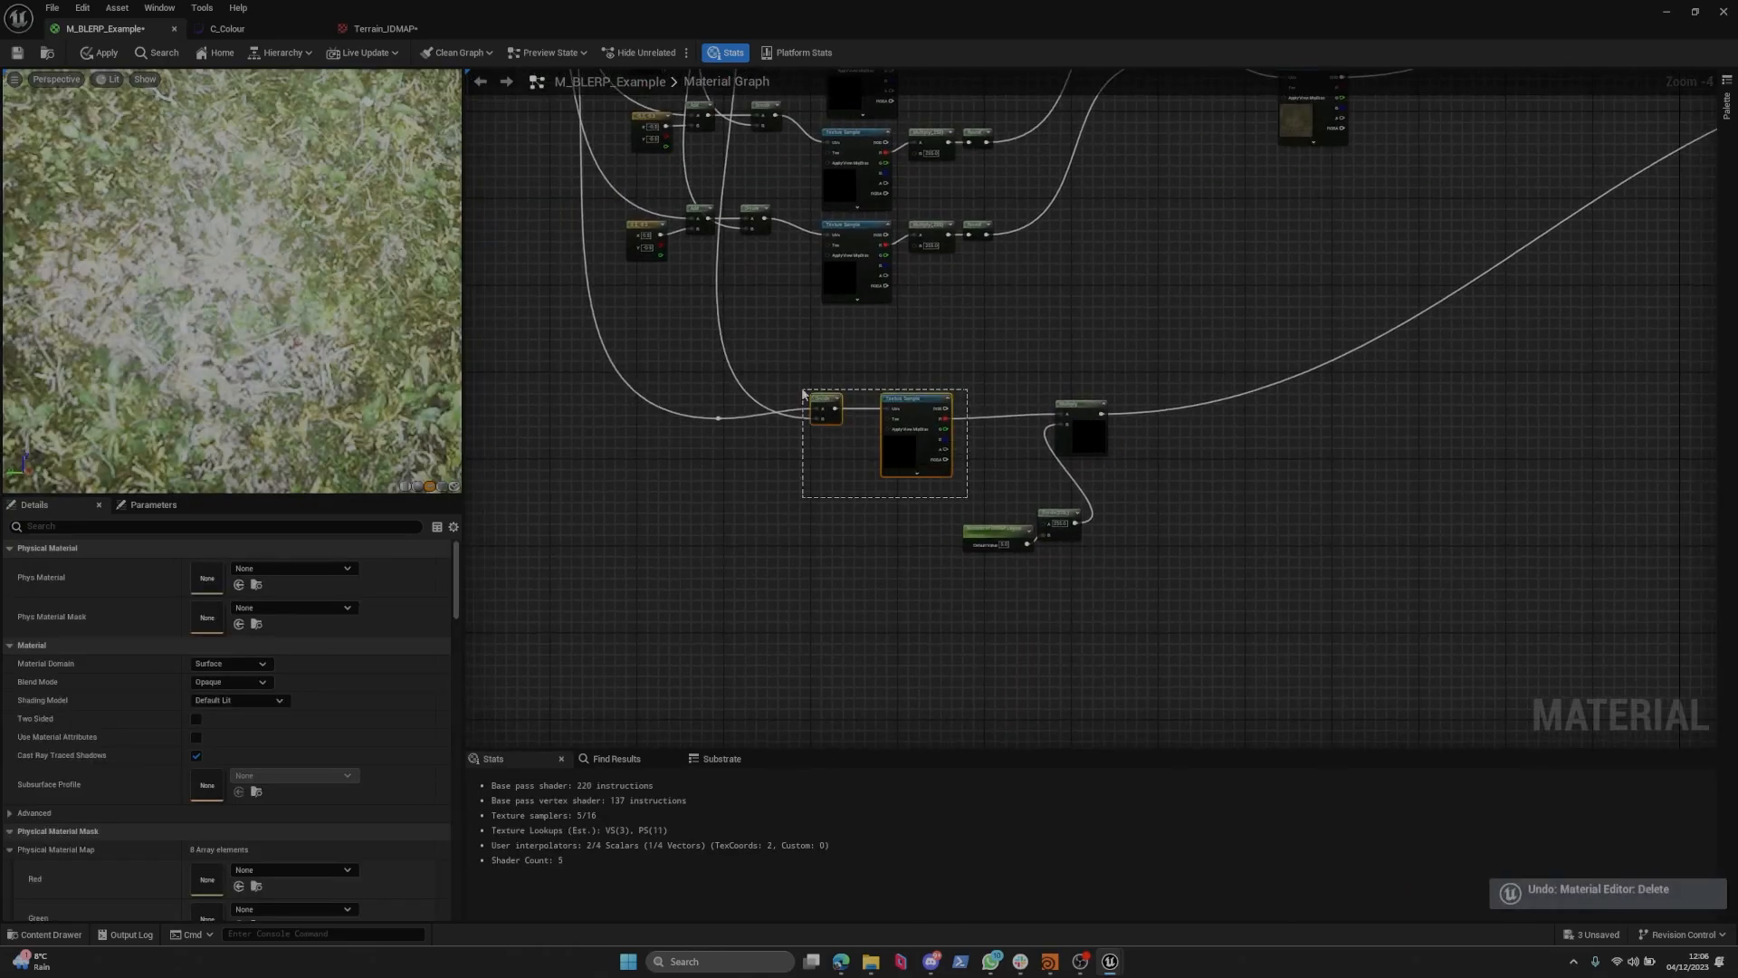
pyautogui.press('Delete')
# Arrange the Number of IDMAP Layers, Divide, Multiply, constant, MakeFloat2 and gradient Texture Sample nodes into one compact row.
pyautogui.scroll(-2, 932, 459)
pyautogui.moveTo(934, 465); pyautogui.dragTo(908, 459)
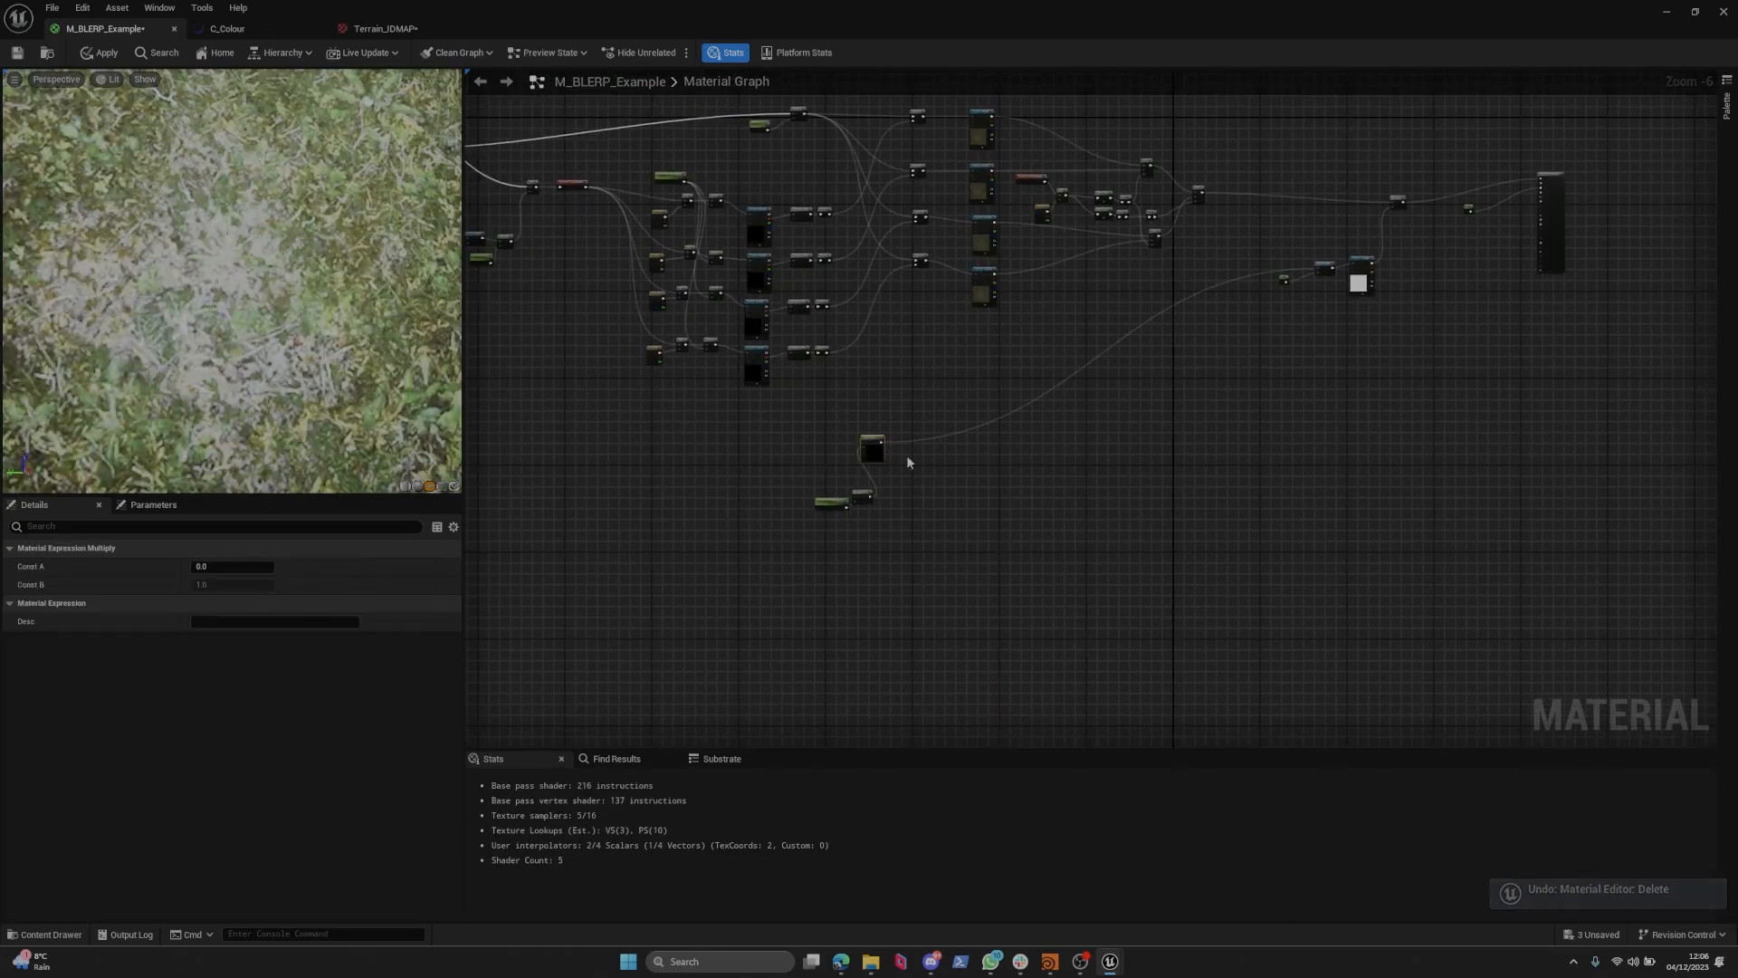
pyautogui.click(869, 492)
pyautogui.scroll(5, 1183, 344)
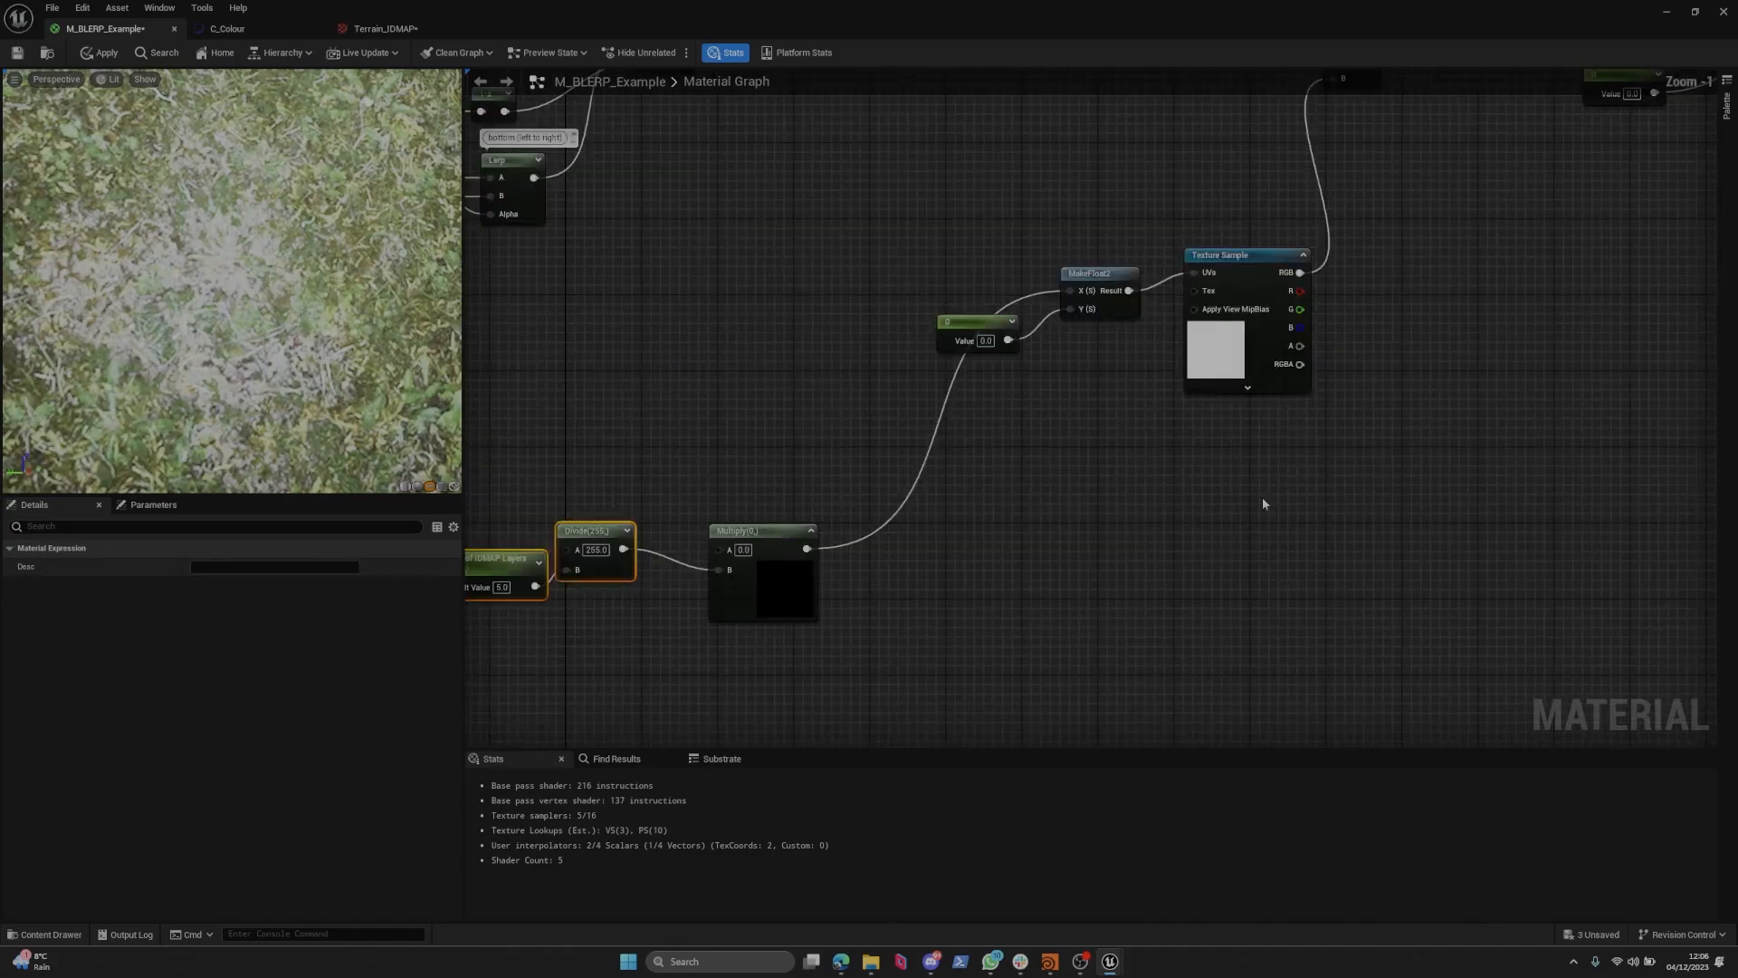
pyautogui.moveTo(1241, 360); pyautogui.dragTo(1098, 619)
pyautogui.moveTo(877, 540); pyautogui.dragTo(1068, 438, button='right')
pyautogui.click(1067, 439)
pyautogui.moveTo(1037, 491); pyautogui.dragTo(1103, 528)
pyautogui.scroll(-1, 1078, 480)
pyautogui.moveTo(1035, 428); pyautogui.dragTo(1013, 351, button='right')
pyautogui.scroll(2, 1013, 351)
pyautogui.scroll(-1, 951, 407)
pyautogui.moveTo(950, 406); pyautogui.dragTo(1250, 423, button='right')
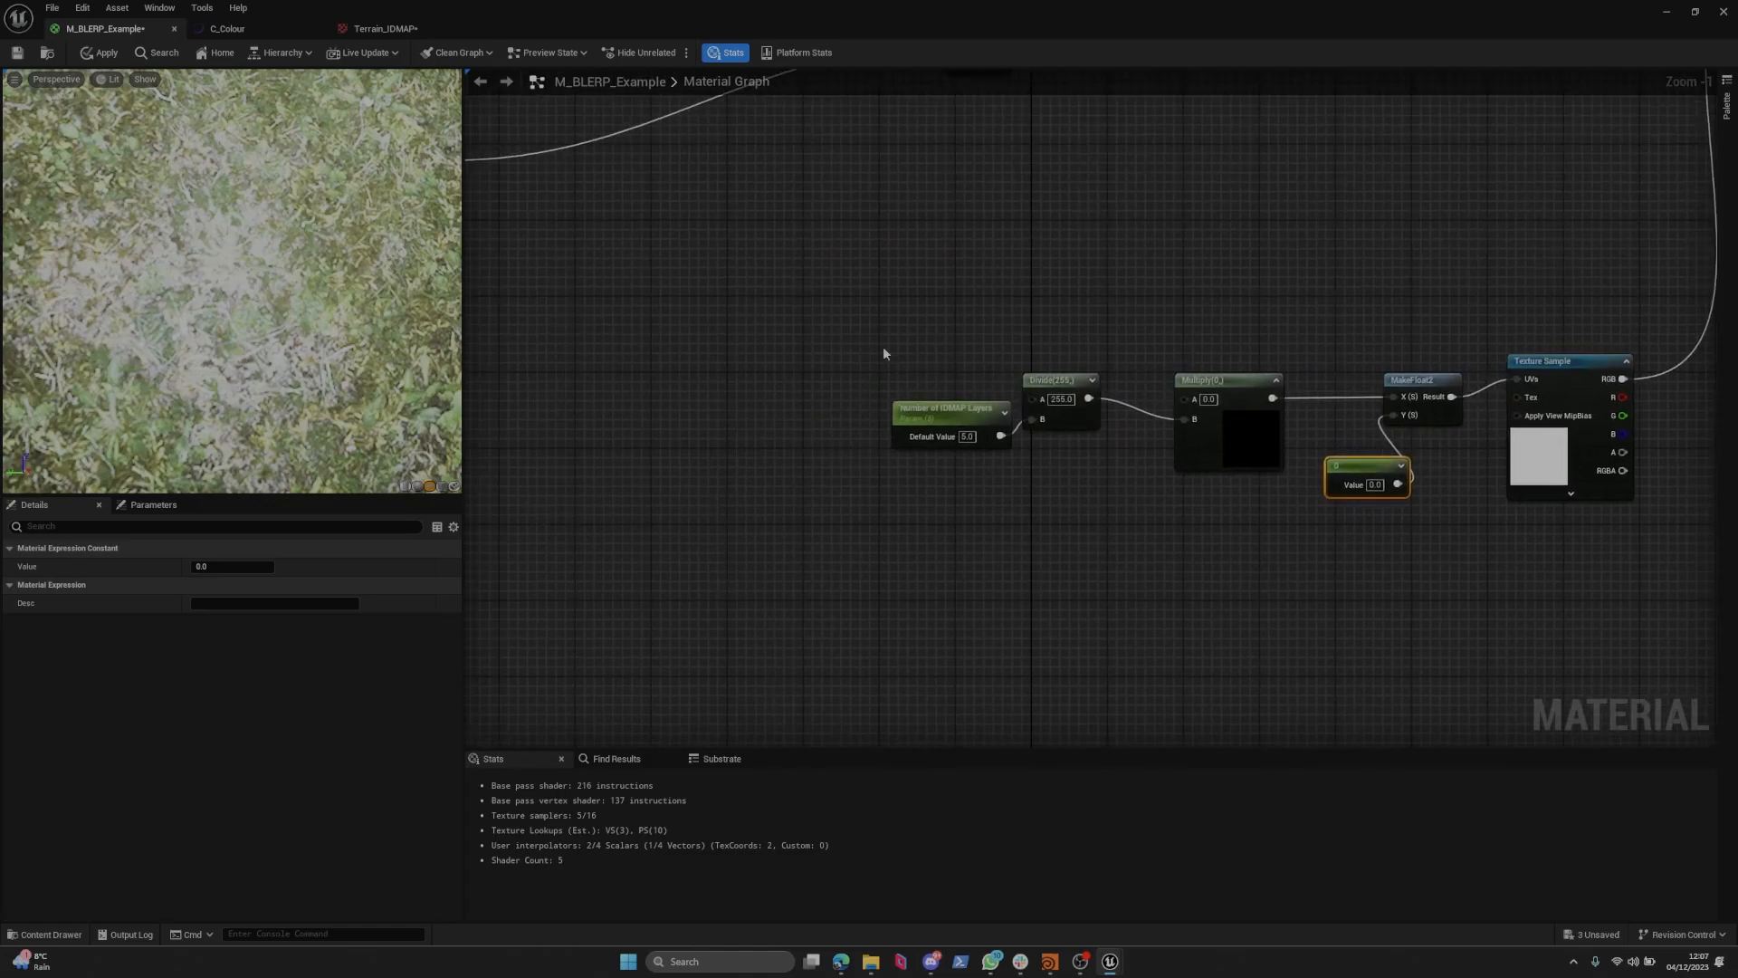
pyautogui.moveTo(883, 347); pyautogui.dragTo(1057, 434)
pyautogui.moveTo(1057, 387); pyautogui.dragTo(1072, 406)
# Duplicate the gradient lookup row three times and stack the copies below the original.
pyautogui.scroll(-3, 1073, 406)
pyautogui.moveTo(1323, 479); pyautogui.dragTo(1323, 481)
pyautogui.hotkey('ctrl', 'c')
pyautogui.hotkey('ctrl', 'v')
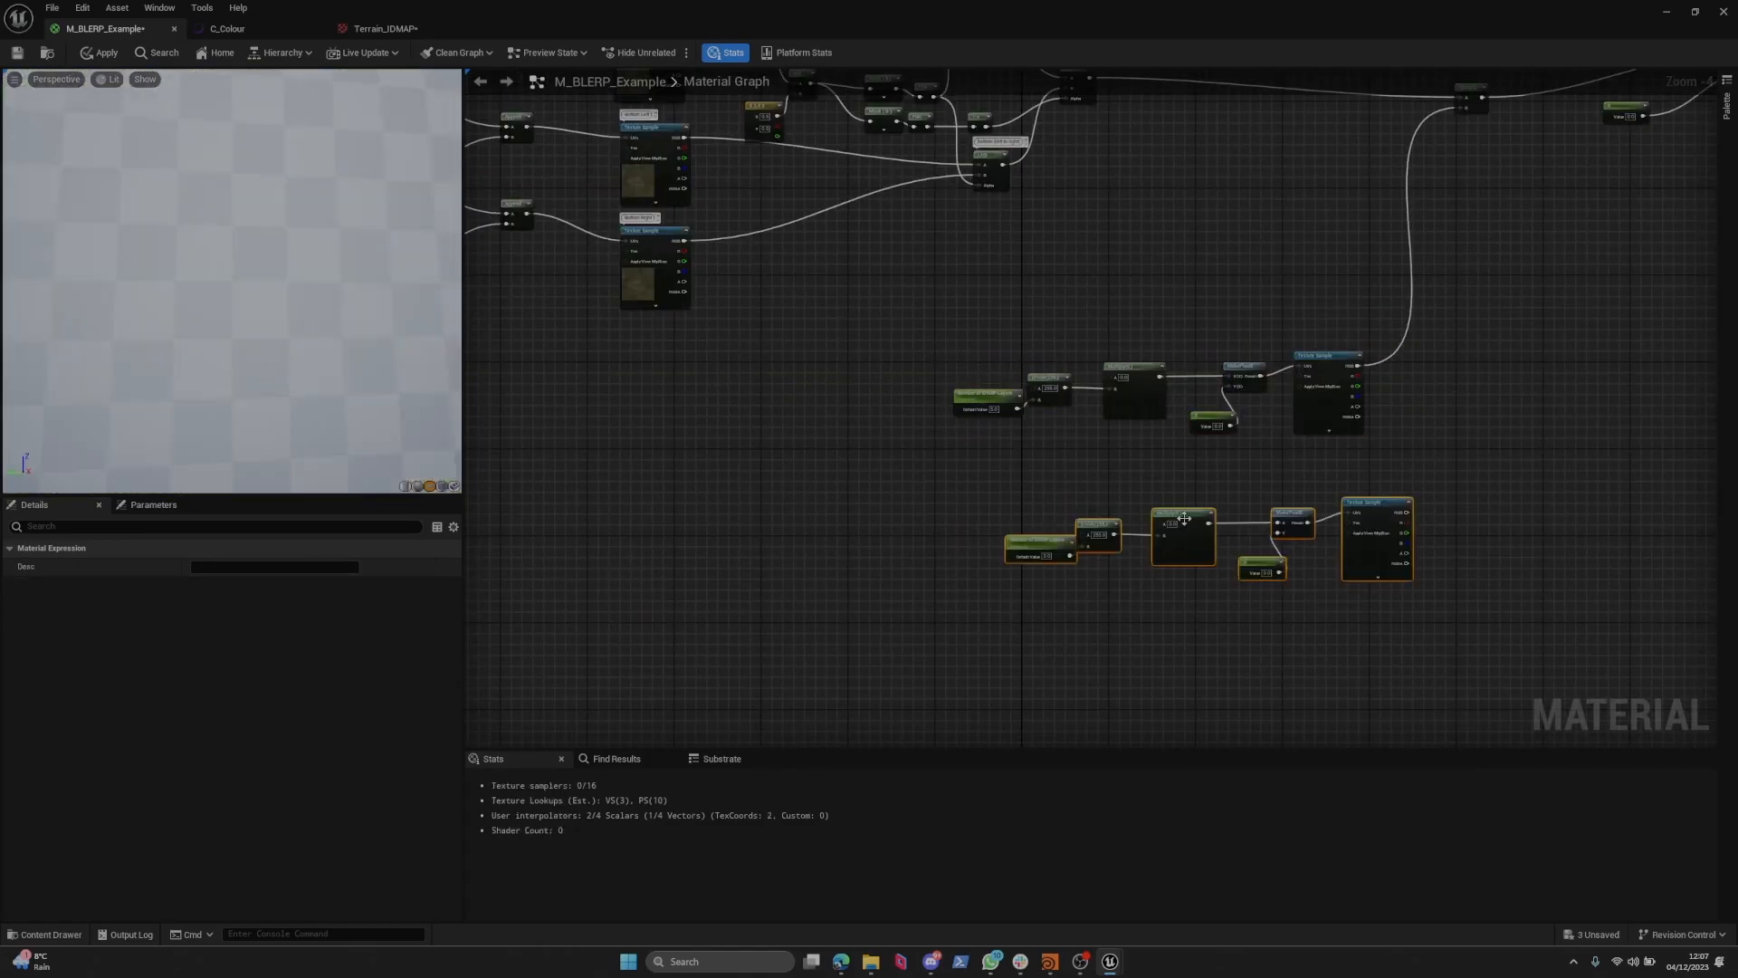
pyautogui.moveTo(1188, 523); pyautogui.dragTo(1126, 678)
pyautogui.hotkey('ctrl', 'v')
pyautogui.hotkey('ctrl', 'v')
pyautogui.click(1047, 586)
pyautogui.scroll(-1, 1041, 553)
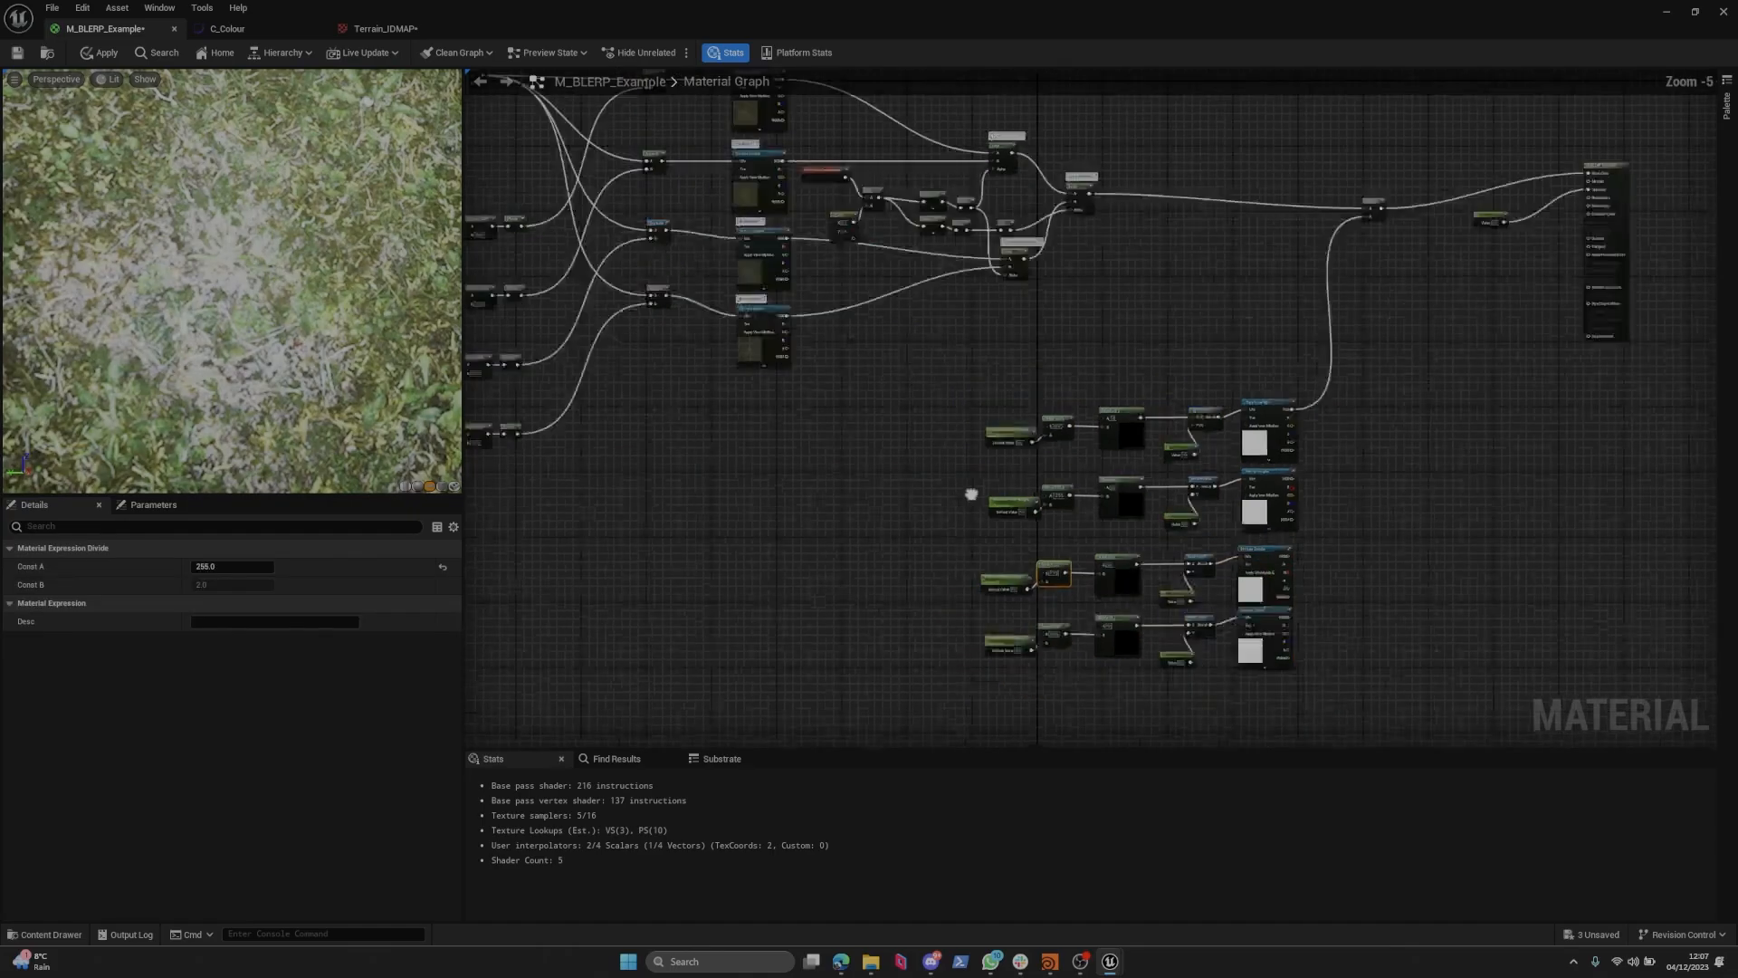
# Insert a named reroute called A between the first IDMAP Texture Sample's red output and its Multiply node.
pyautogui.moveTo(970, 493); pyautogui.dragTo(1030, 496, button='right')
pyautogui.scroll(-2, 996, 489)
pyautogui.click(951, 407)
pyautogui.scroll(4, 755, 344)
pyautogui.moveTo(800, 373); pyautogui.dragTo(989, 135, button='right')
pyautogui.moveTo(891, 127); pyautogui.dragTo(851, 552)
pyautogui.click(805, 509)
pyautogui.moveTo(755, 222); pyautogui.dragTo(947, 237, button='right')
pyautogui.scroll(2, 945, 238)
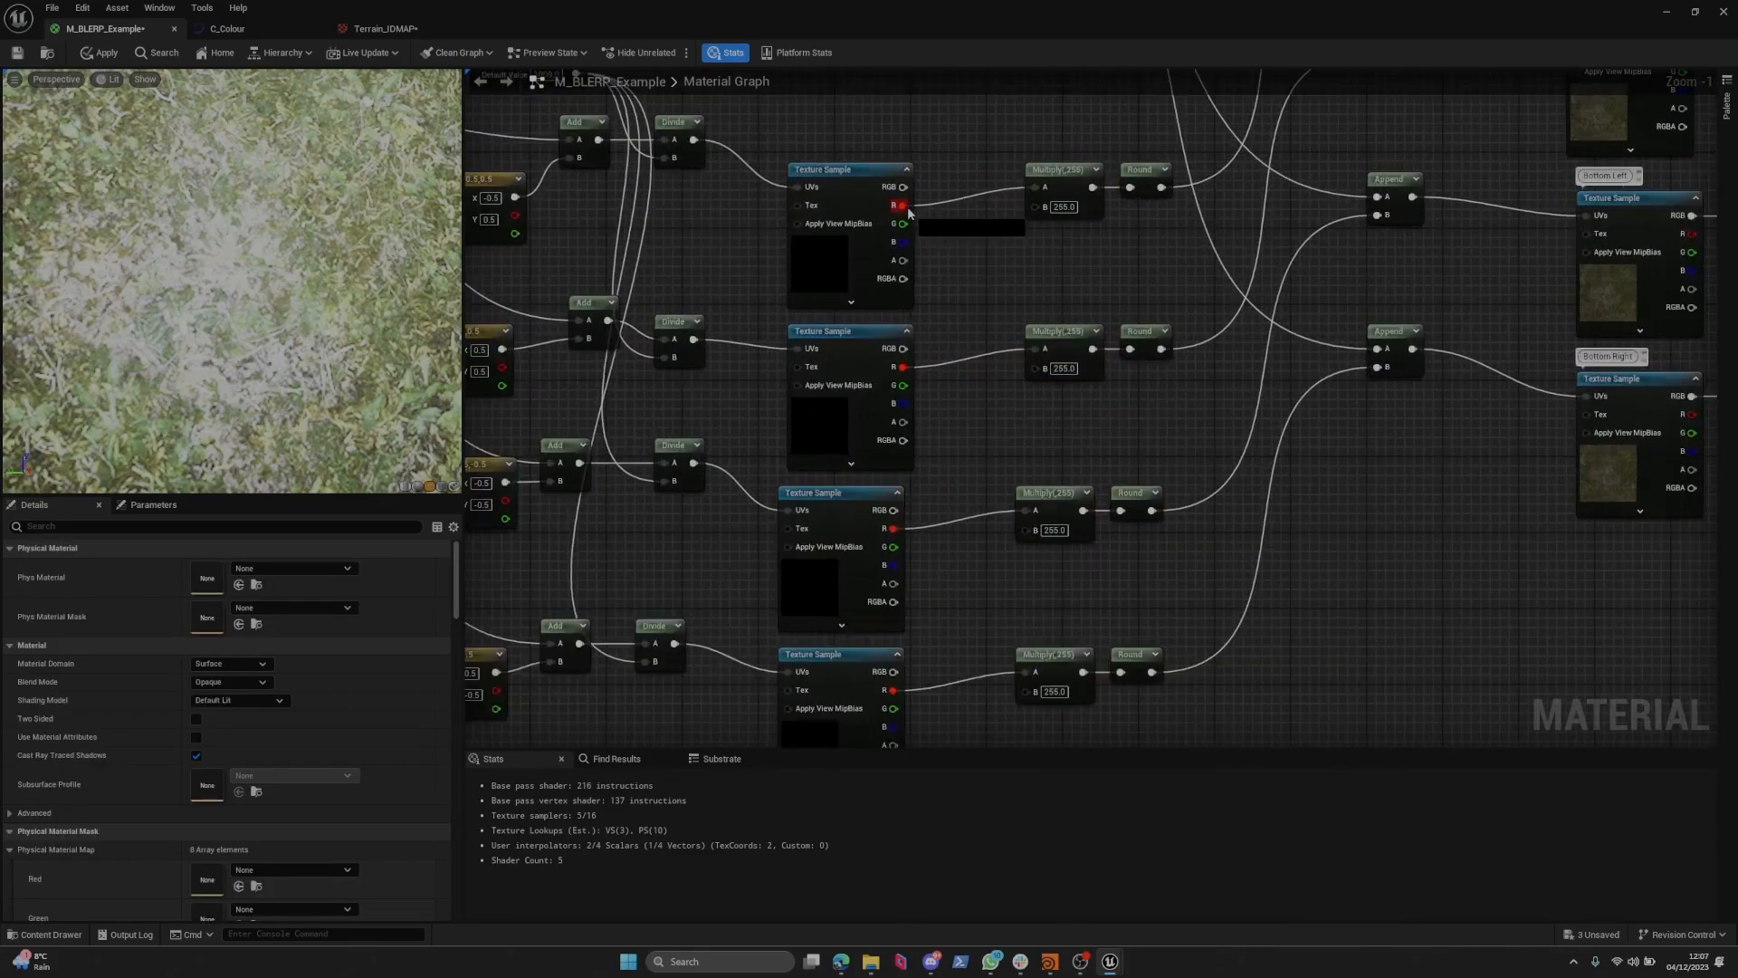
pyautogui.moveTo(907, 207); pyautogui.dragTo(933, 239)
pyautogui.write('anm')
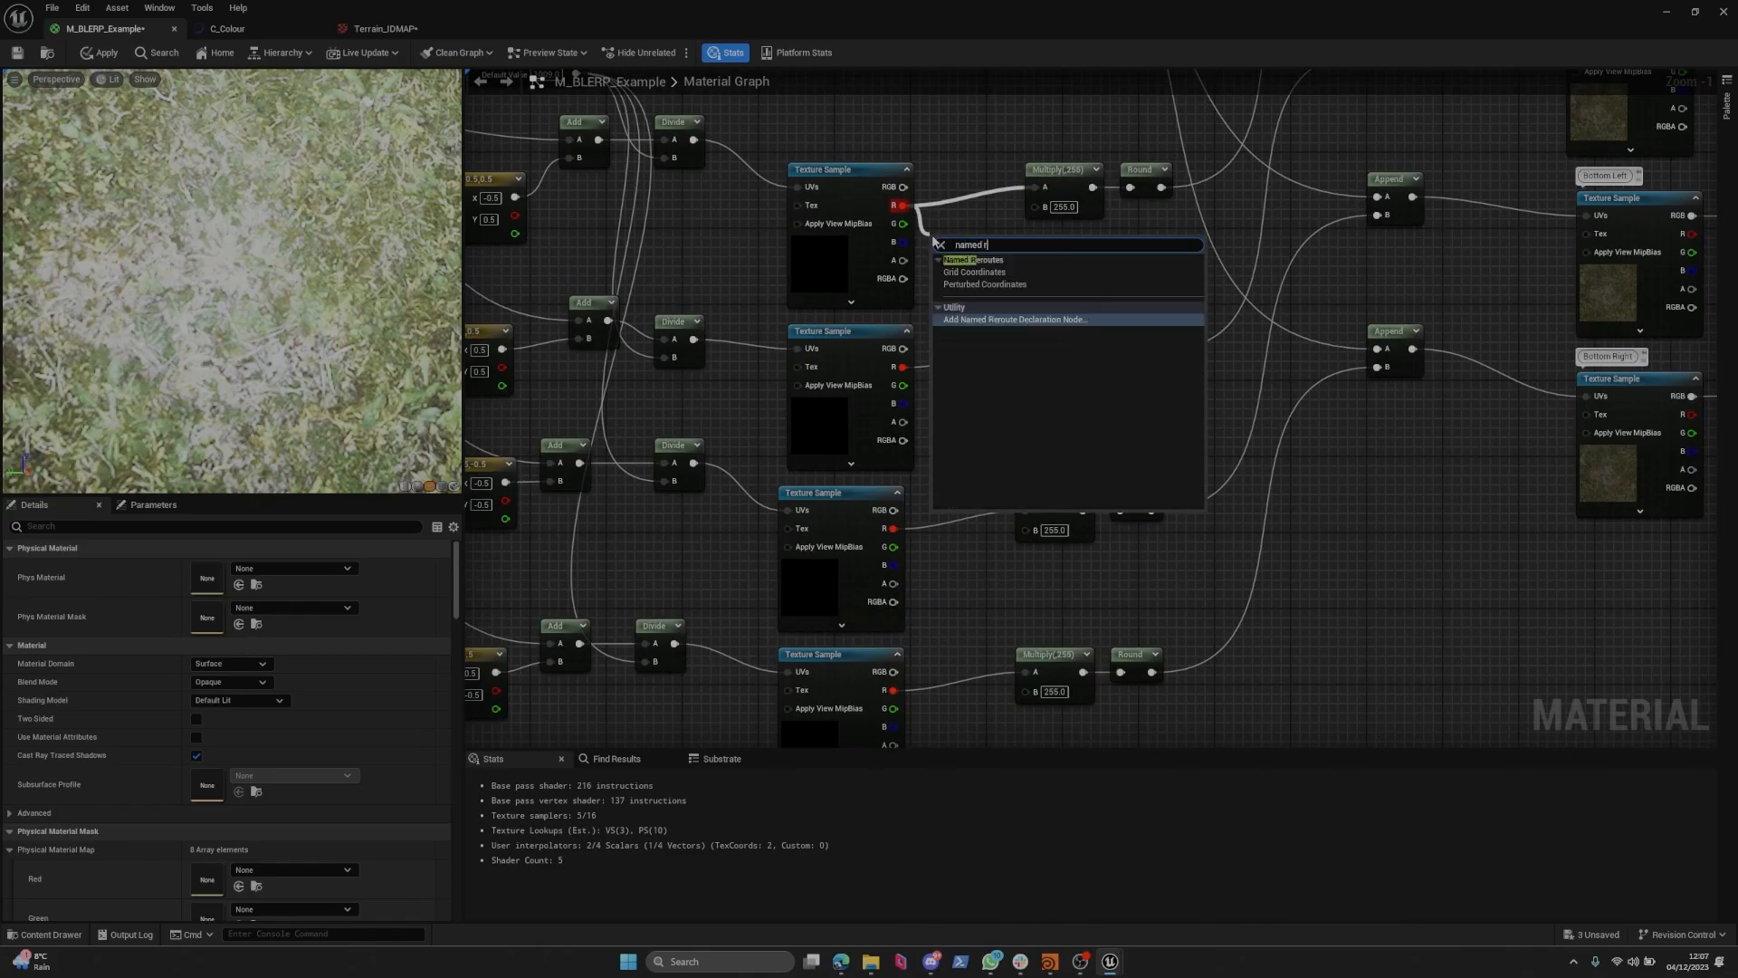
pyautogui.press('Return')
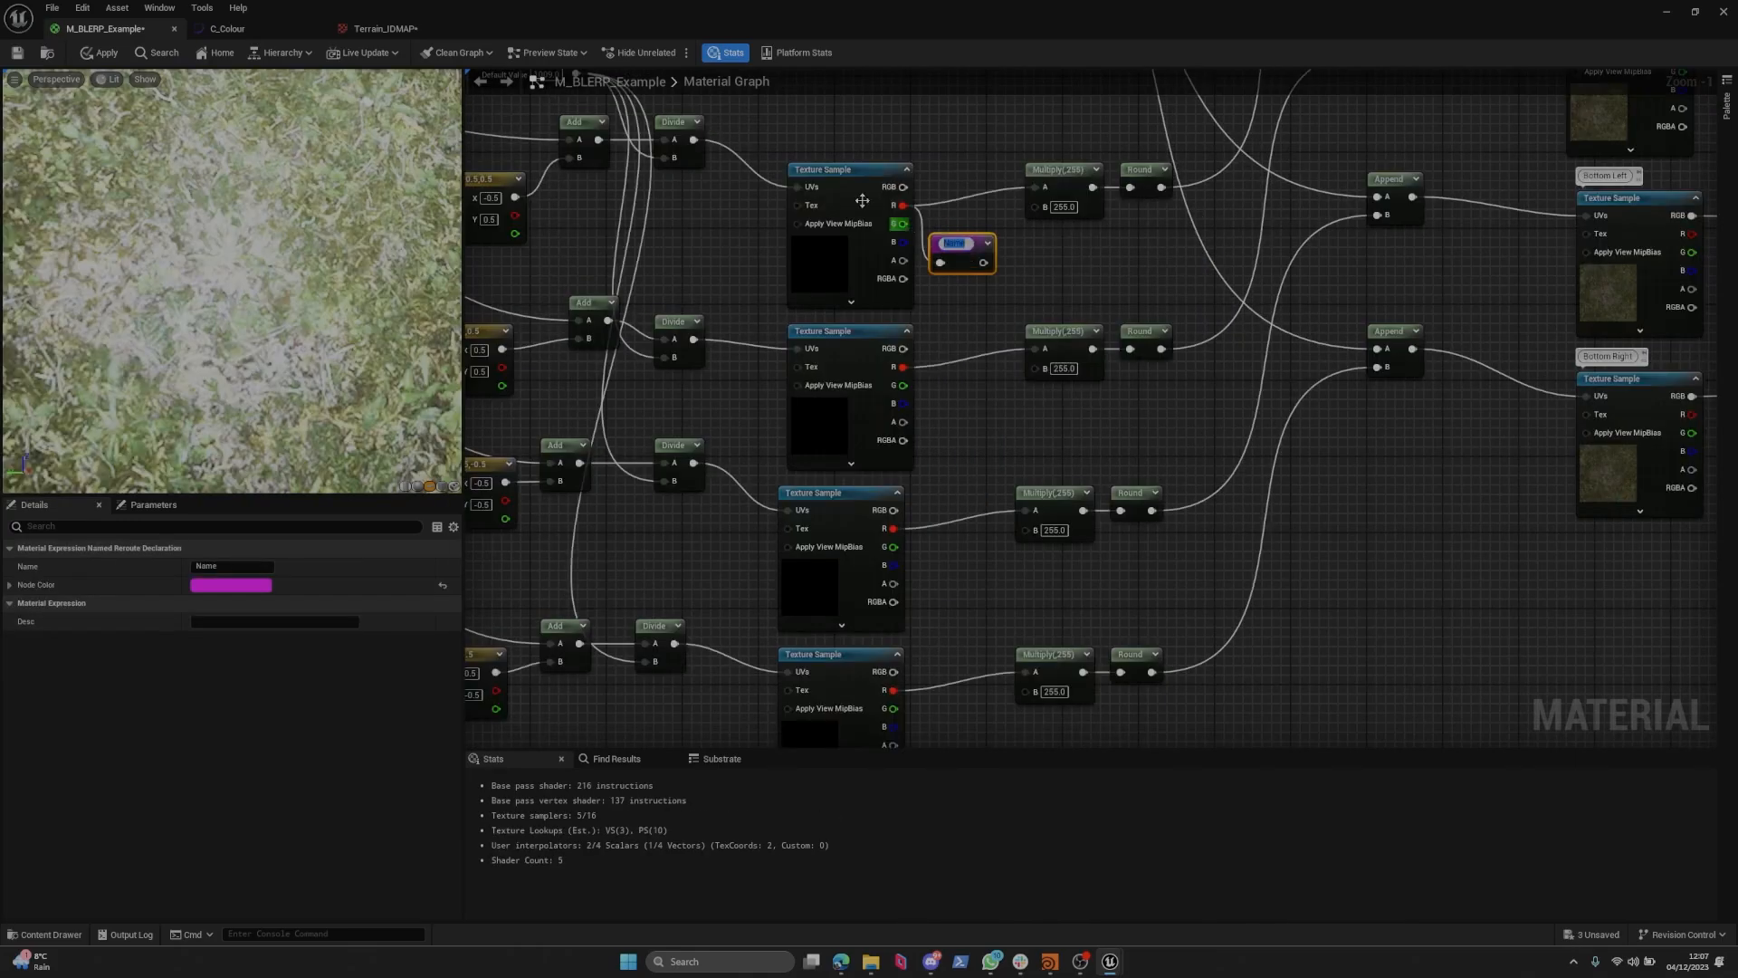
pyautogui.click(1169, 281)
pyautogui.moveTo(951, 241); pyautogui.dragTo(972, 196)
# Add a named reroute called B and place it between the second IDMAP Texture Sample and its Multiply.
pyautogui.click(963, 312)
pyautogui.rightClick(962, 312)
pyautogui.write('anm')
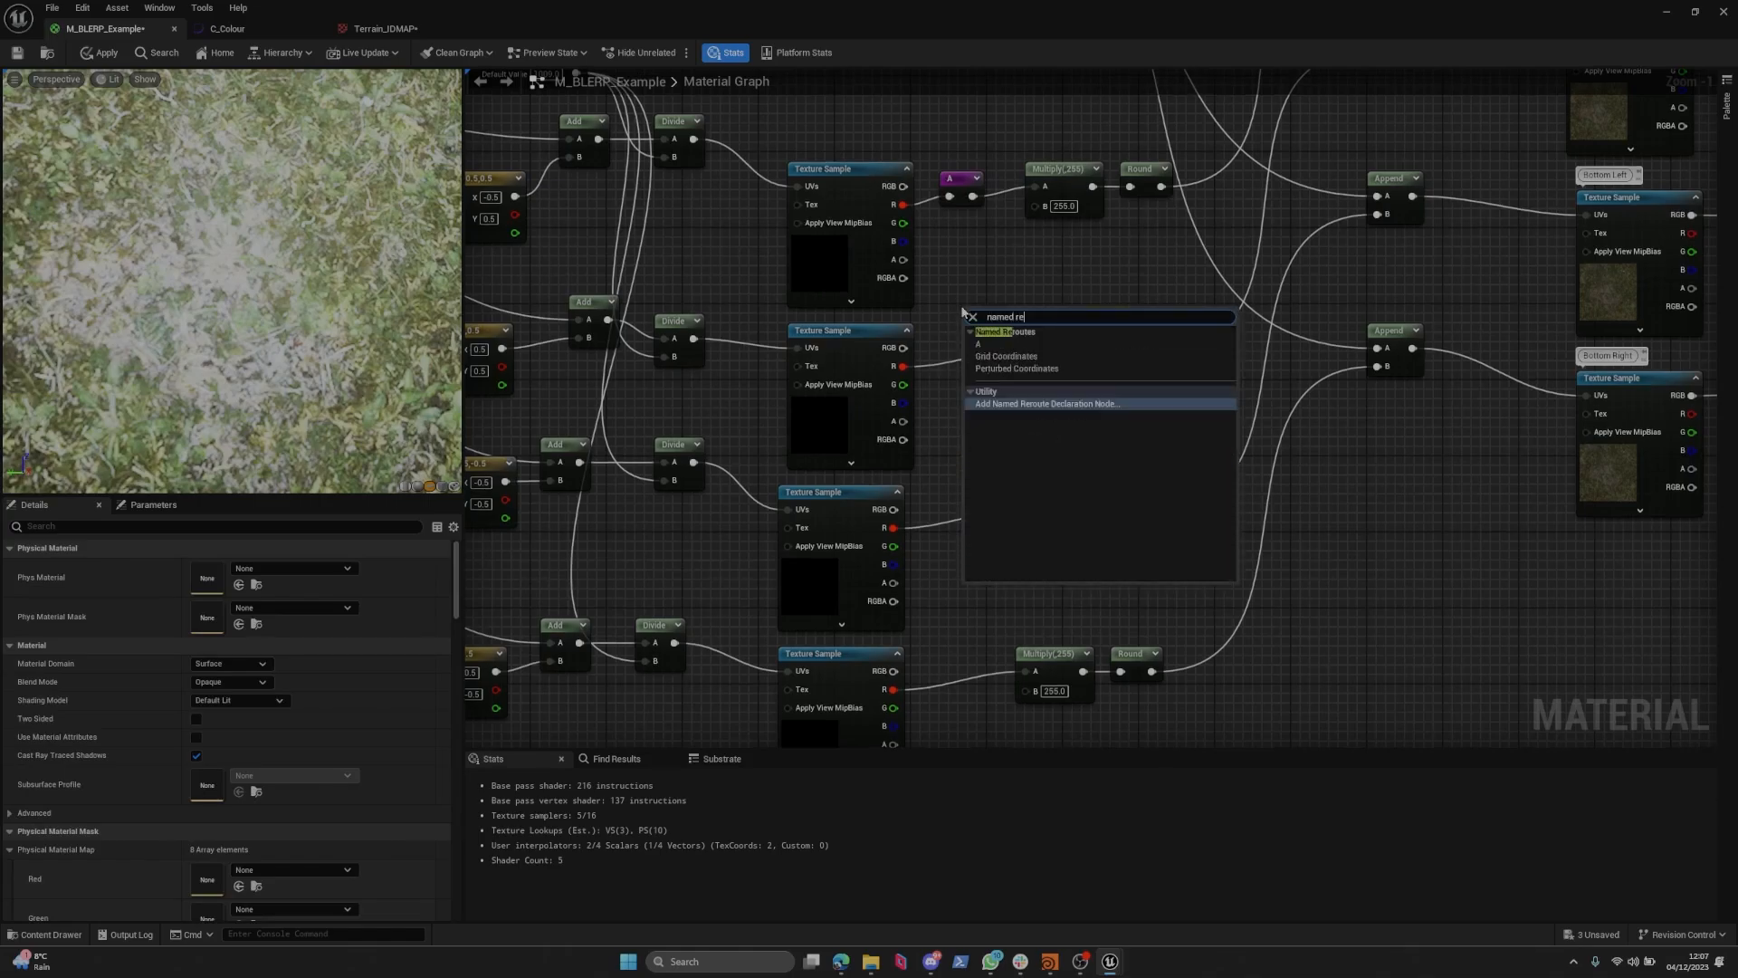
pyautogui.press('Return')
pyautogui.write('B')
pyautogui.click(983, 287)
pyautogui.moveTo(979, 316); pyautogui.dragTo(958, 350)
# Add a named reroute called C beside the third IDMAP Texture Sample.
pyautogui.click(961, 455)
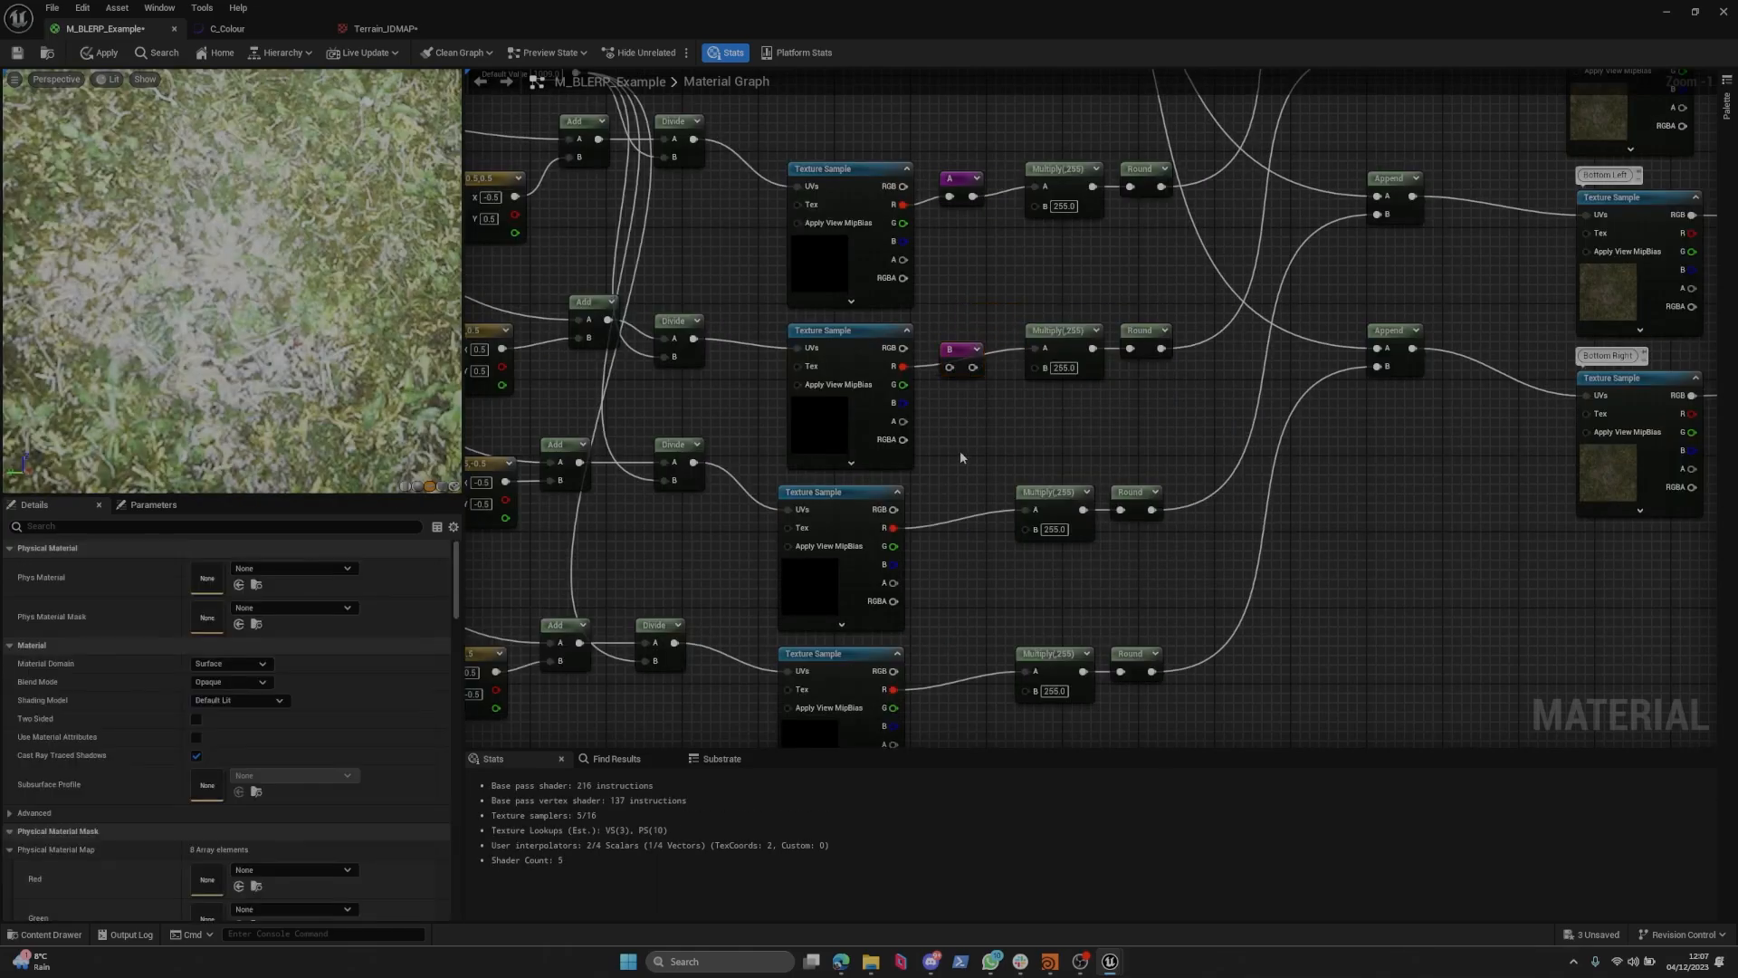
pyautogui.rightClick(963, 457)
pyautogui.write('named re')
pyautogui.press('Return')
pyautogui.write('C')
pyautogui.click(980, 598)
# Add a named reroute called D and wire it between the fourth IDMAP Texture Sample's red output and its Multiply.
pyautogui.moveTo(968, 624); pyautogui.dragTo(980, 529, button='right')
pyautogui.rightClick(978, 529)
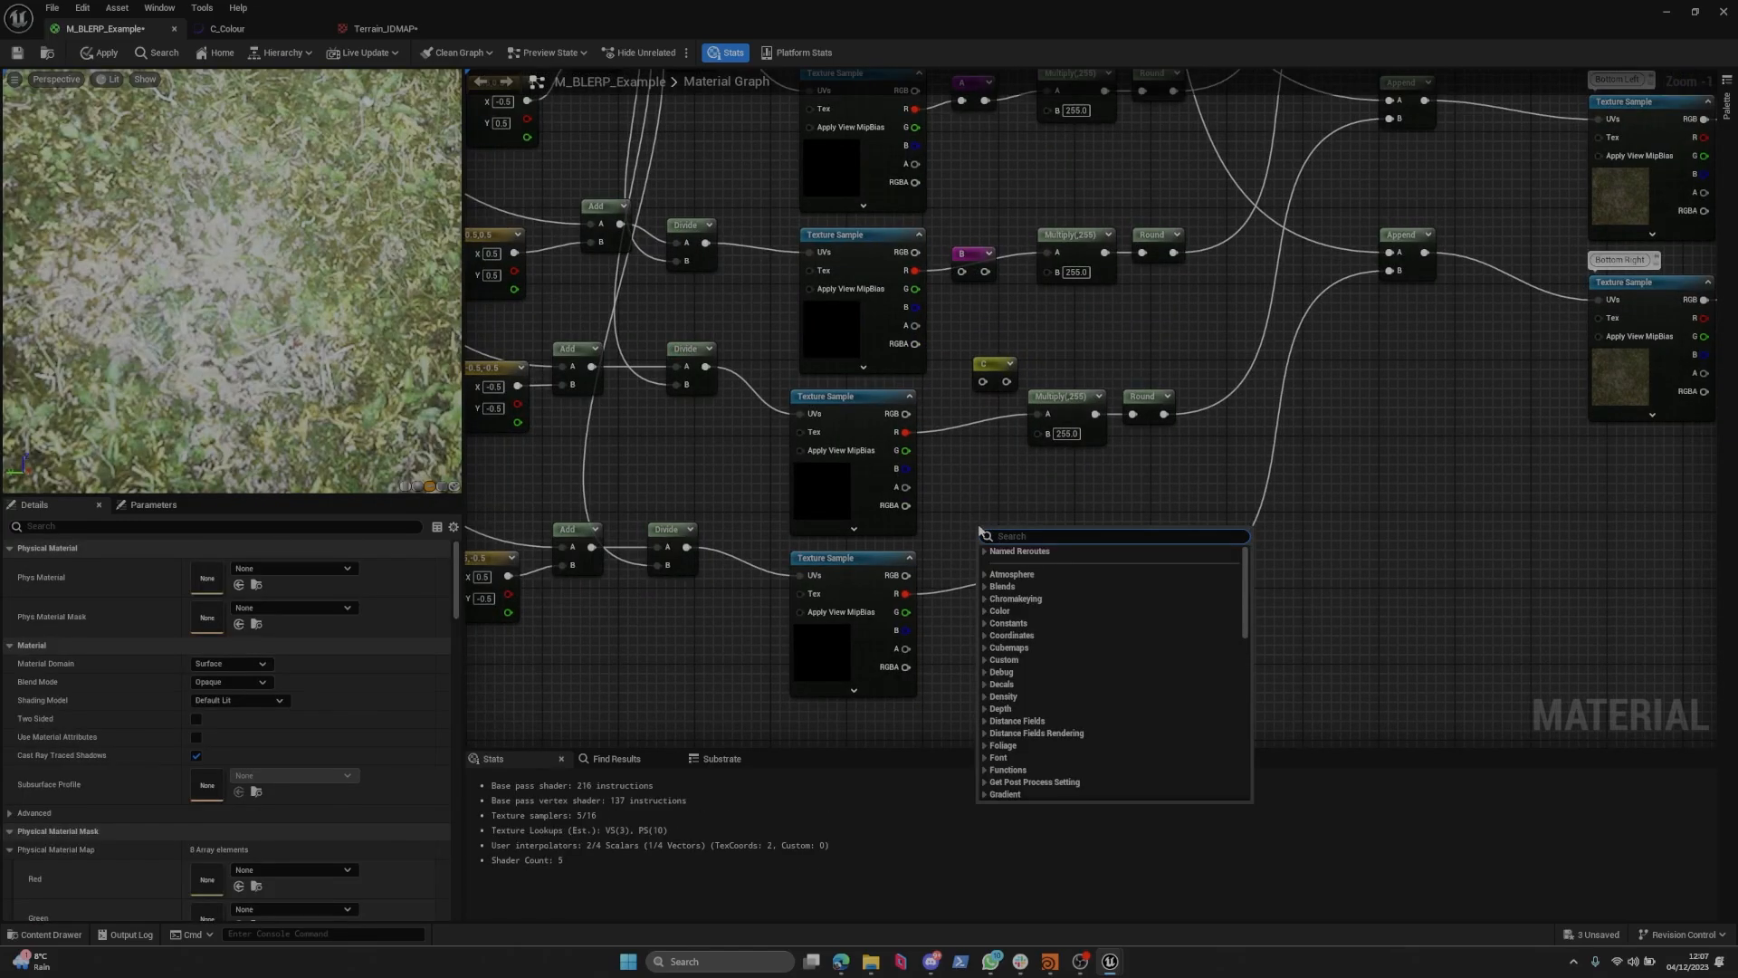
pyautogui.write('named')
pyautogui.press('Return')
pyautogui.write('D')
pyautogui.click(1004, 539)
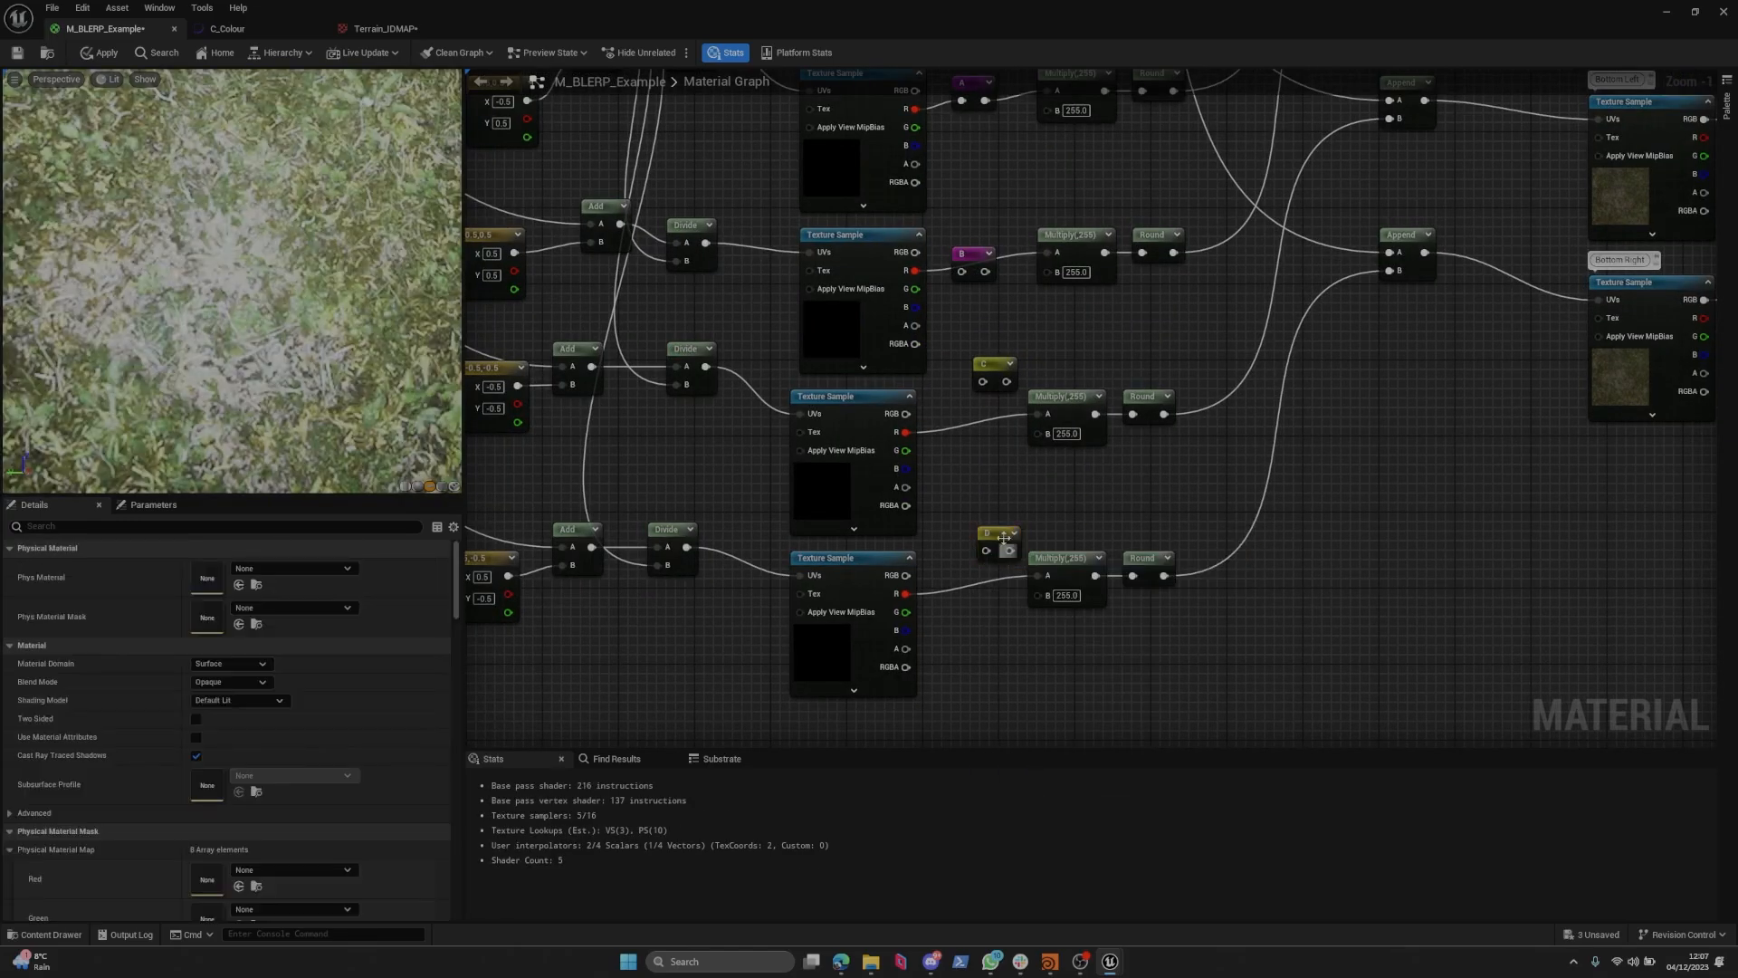
pyautogui.moveTo(1004, 538); pyautogui.dragTo(998, 564)
pyautogui.moveTo(906, 594); pyautogui.dragTo(1038, 576)
pyautogui.moveTo(992, 558); pyautogui.dragTo(983, 577)
# Wire reroutes C and B between the red outputs of their IDMAP Texture Samples and the matching Multiply nodes.
pyautogui.moveTo(1005, 418); pyautogui.dragTo(978, 423, button='right')
pyautogui.moveTo(920, 424); pyautogui.dragTo(920, 405)
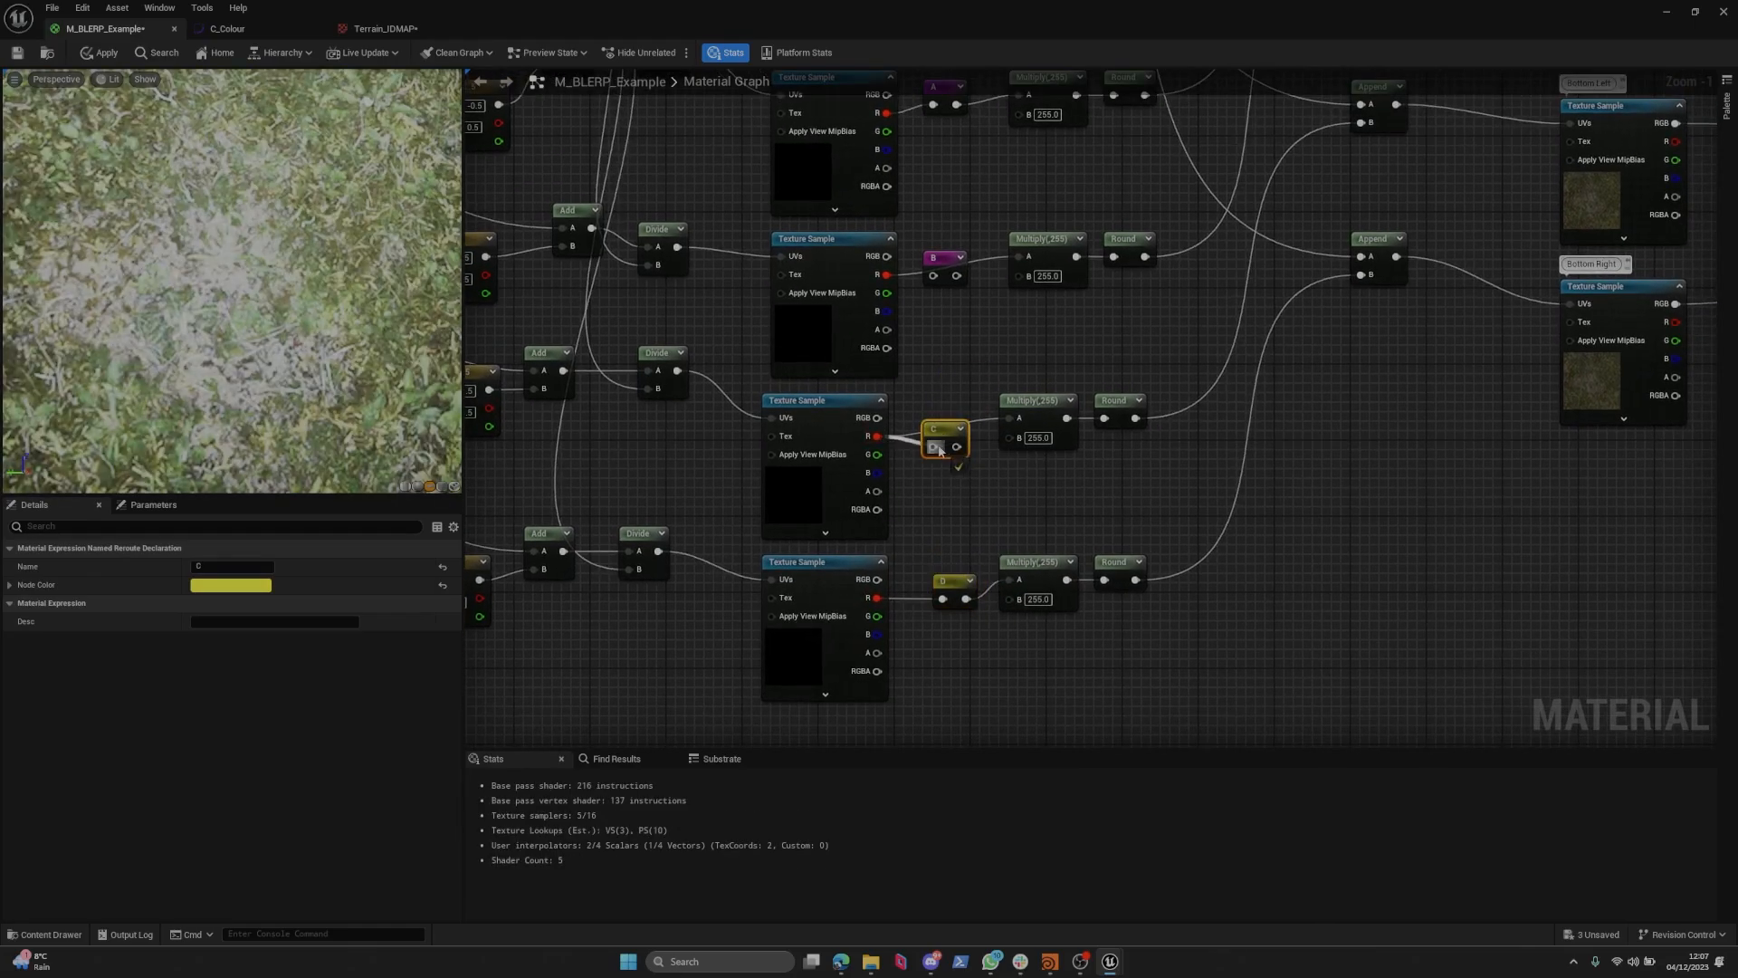
pyautogui.moveTo(995, 354); pyautogui.dragTo(983, 504, button='right')
pyautogui.moveTo(921, 426); pyautogui.dragTo(1006, 407)
pyautogui.moveTo(976, 307); pyautogui.dragTo(988, 455, button='right')
pyautogui.moveTo(988, 455); pyautogui.dragTo(992, 407)
pyautogui.click(981, 471)
# Place usages of the named reroutes A and B beside the first and second gradient lookup chains.
pyautogui.scroll(-3, 979, 460)
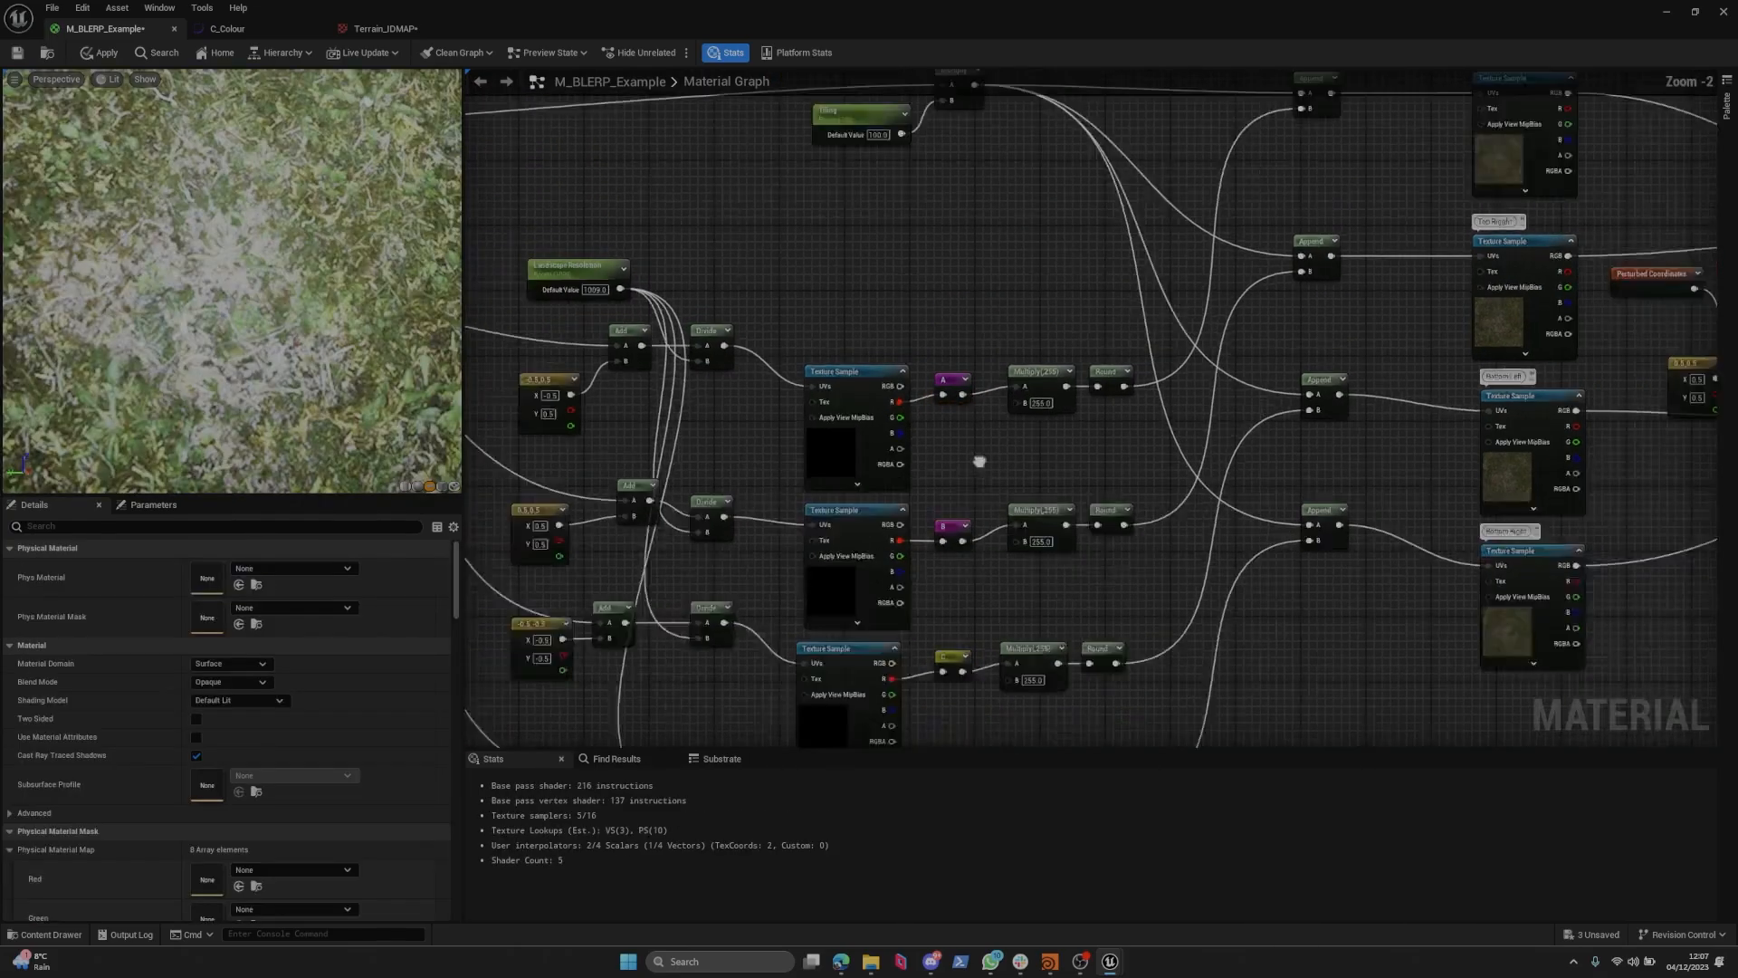
pyautogui.moveTo(978, 459); pyautogui.dragTo(979, 344, button='right')
pyautogui.scroll(3, 1068, 429)
pyautogui.moveTo(1675, 602); pyautogui.dragTo(1008, 378, button='right')
pyautogui.rightClick(849, 359)
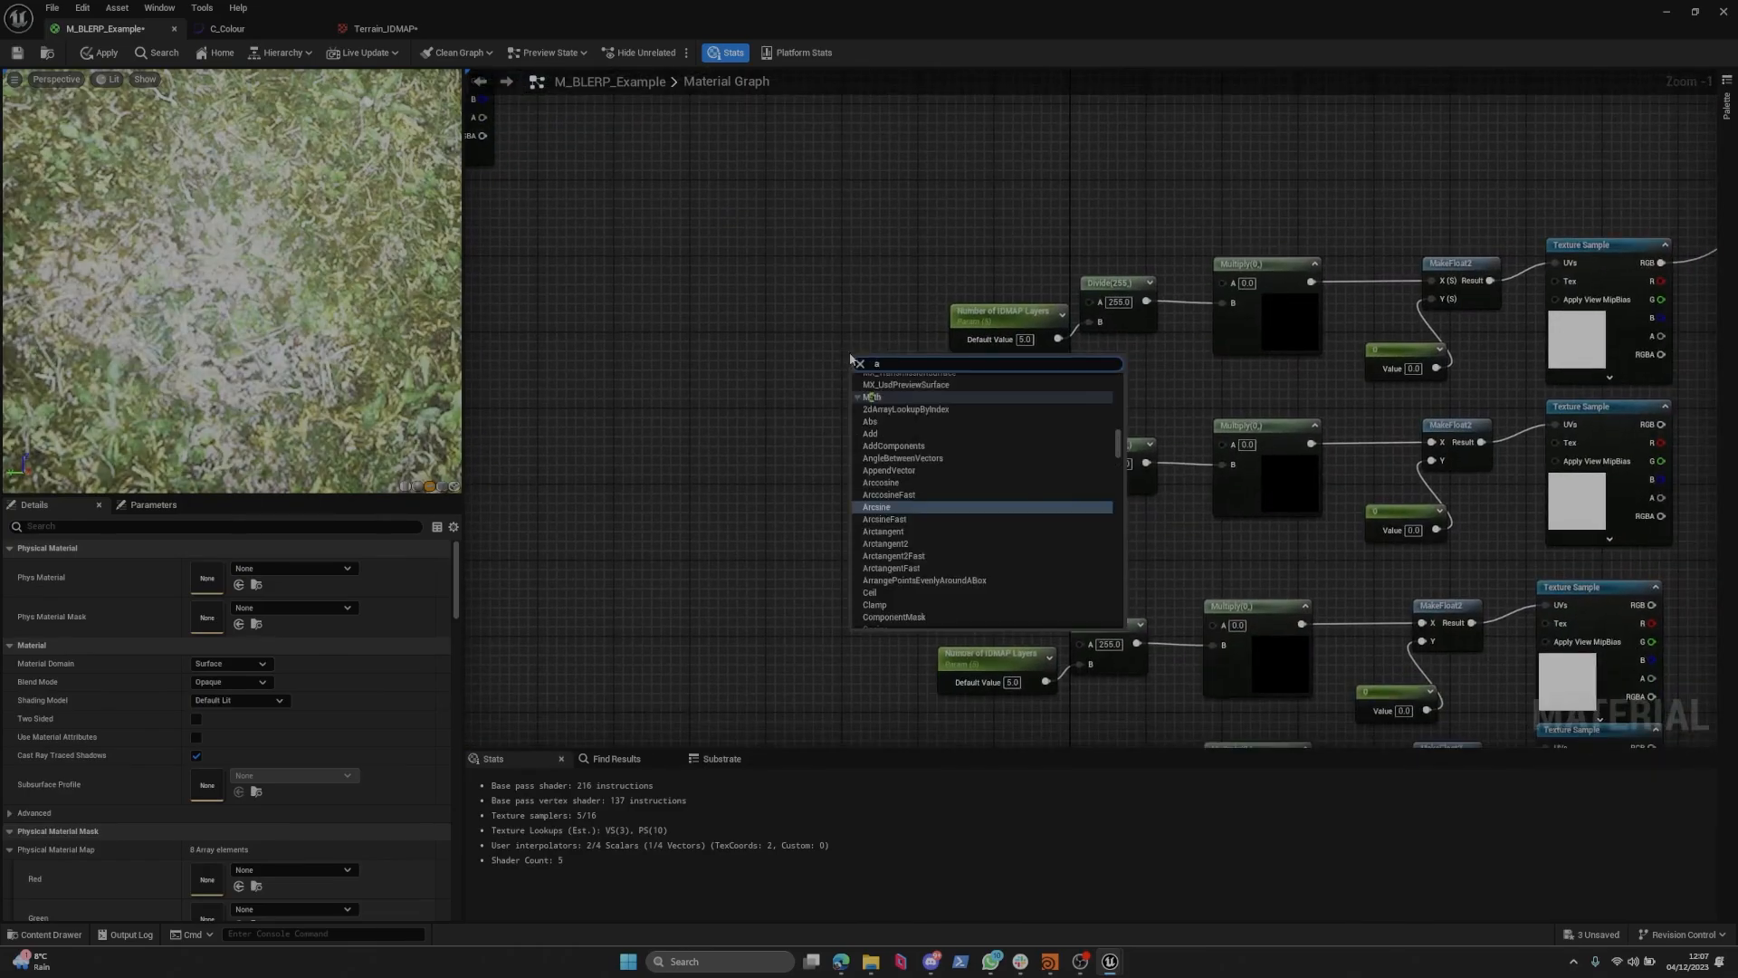
pyautogui.scroll(-5, 1010, 442)
pyautogui.write('a')
pyautogui.click(908, 391)
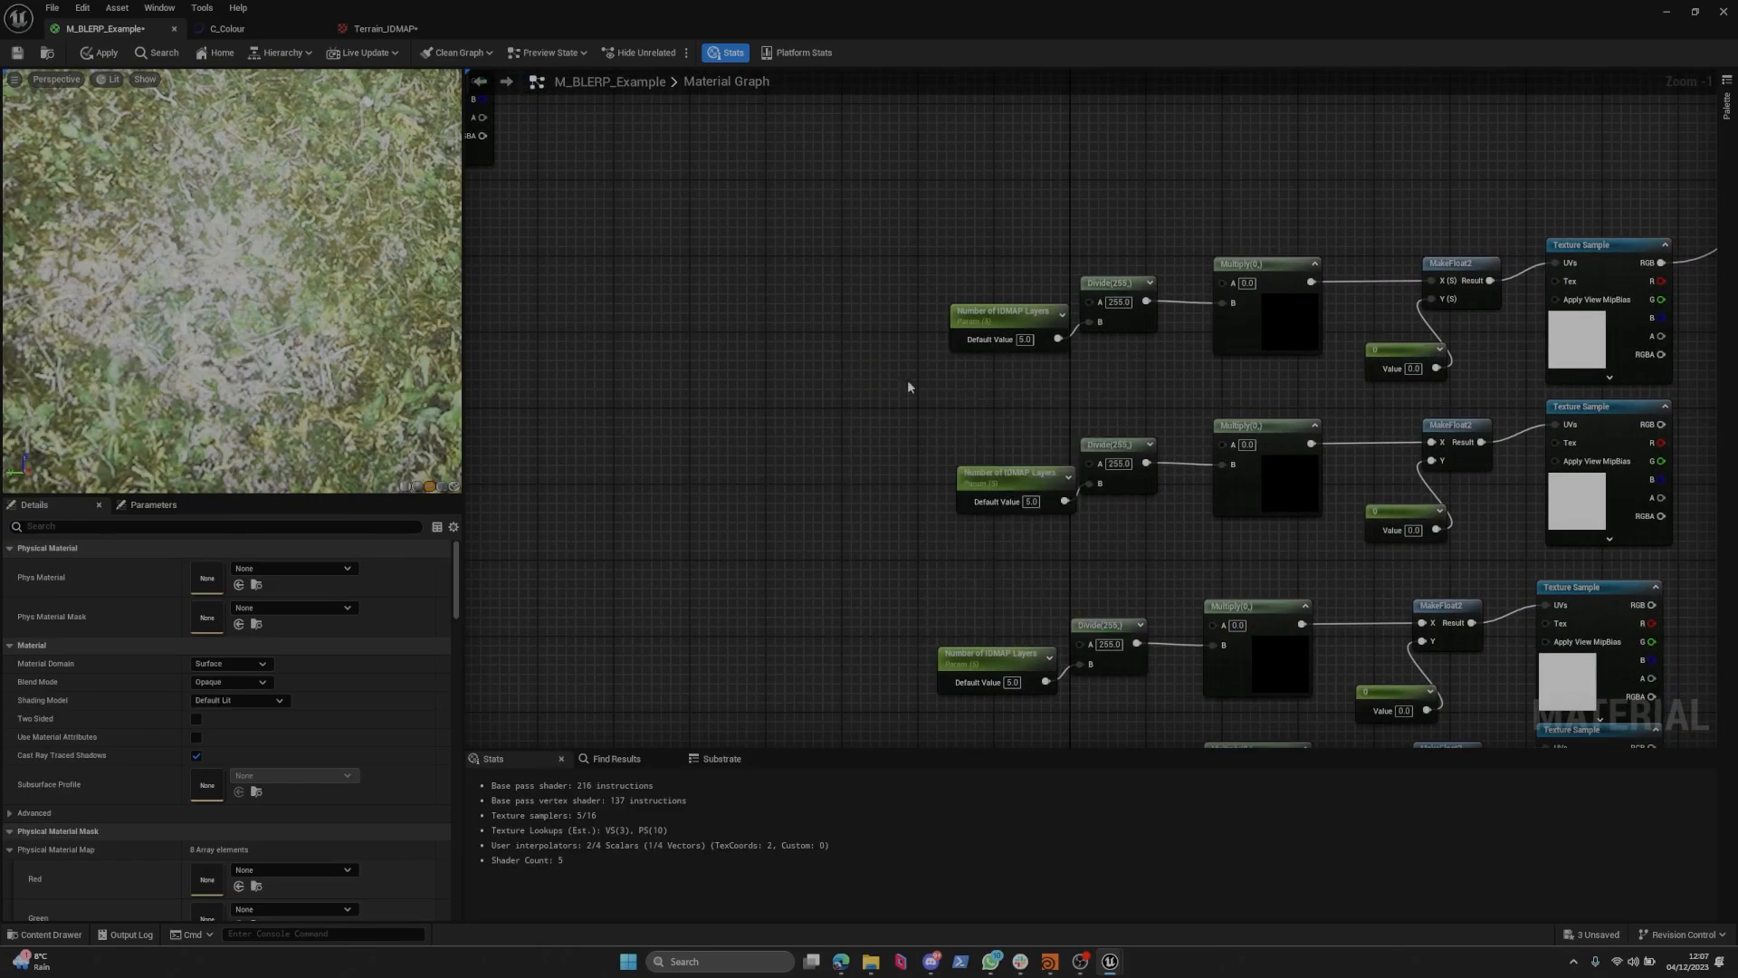
pyautogui.rightClick(851, 371)
pyautogui.click(845, 457)
pyautogui.rightClick(863, 456)
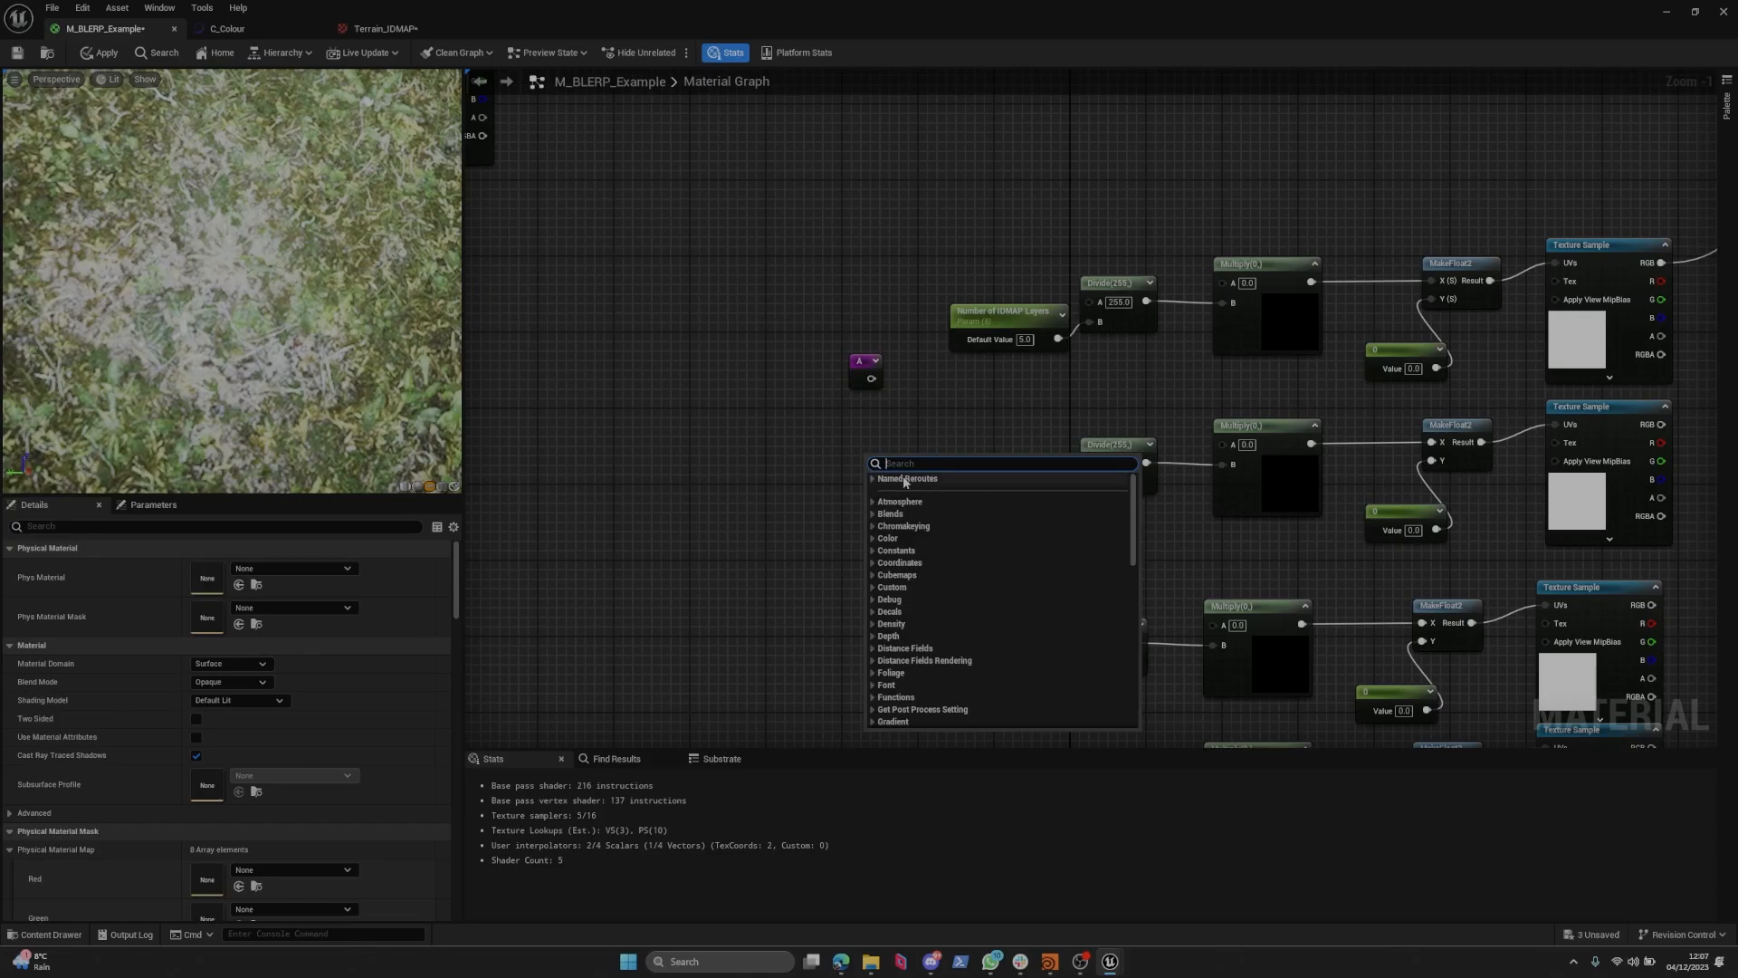
pyautogui.click(871, 479)
pyautogui.click(886, 502)
# Place usages of the named reroutes C and D beside the third and fourth gradient lookup chains.
pyautogui.rightClick(841, 531)
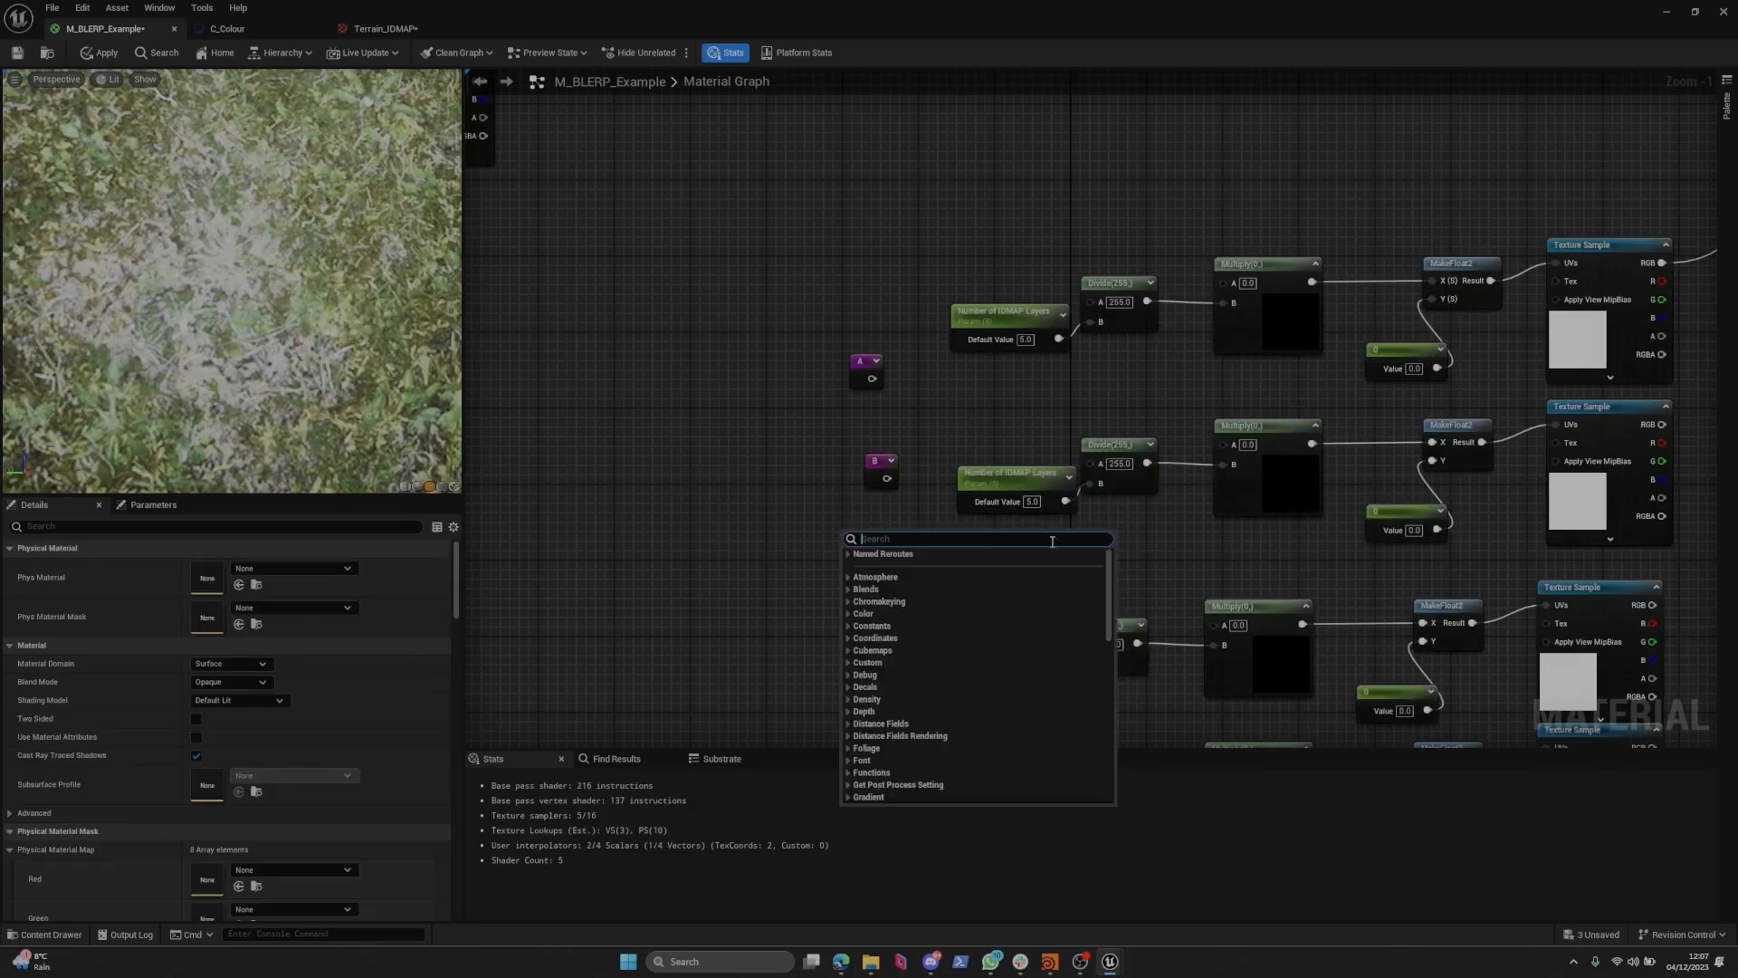
pyautogui.click(849, 554)
pyautogui.click(868, 589)
pyautogui.moveTo(863, 583); pyautogui.dragTo(849, 489, button='right')
pyautogui.rightClick(848, 532)
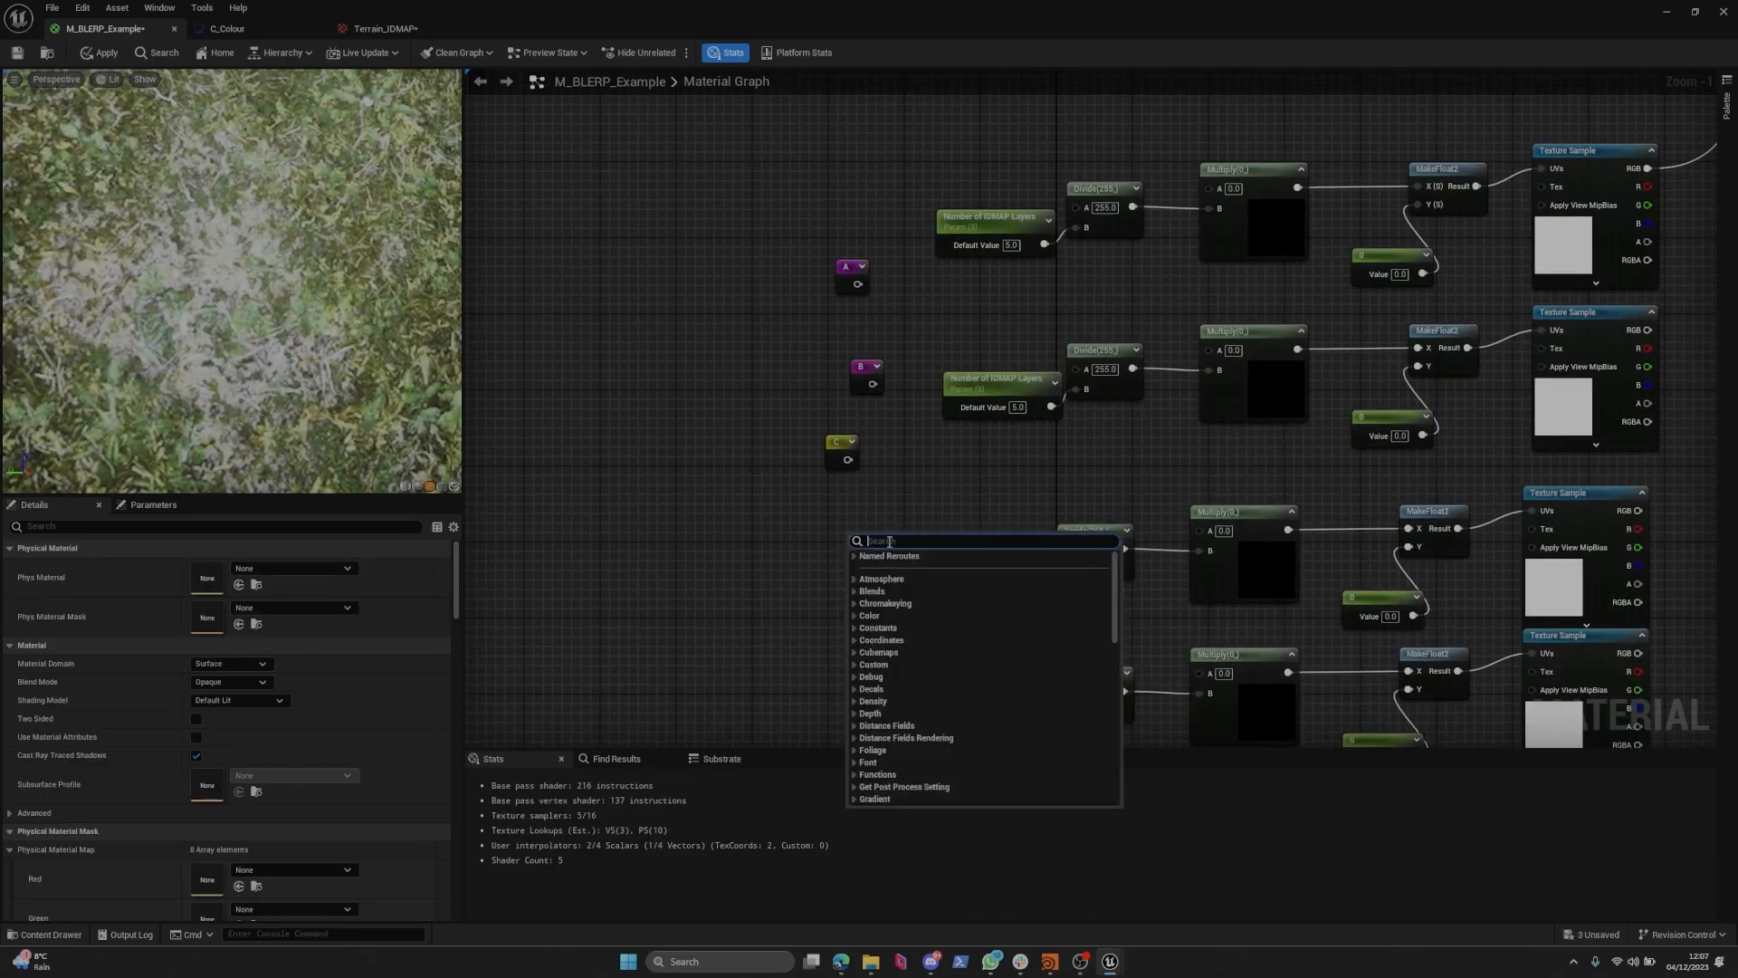
pyautogui.click(860, 555)
pyautogui.click(869, 605)
# Move the first Number of IDMAP Layers parameter away from the lookup chains and delete its three duplicates.
pyautogui.moveTo(982, 489); pyautogui.dragTo(976, 377, button='right')
pyautogui.scroll(-2, 986, 389)
pyautogui.moveTo(958, 193); pyautogui.dragTo(758, 464)
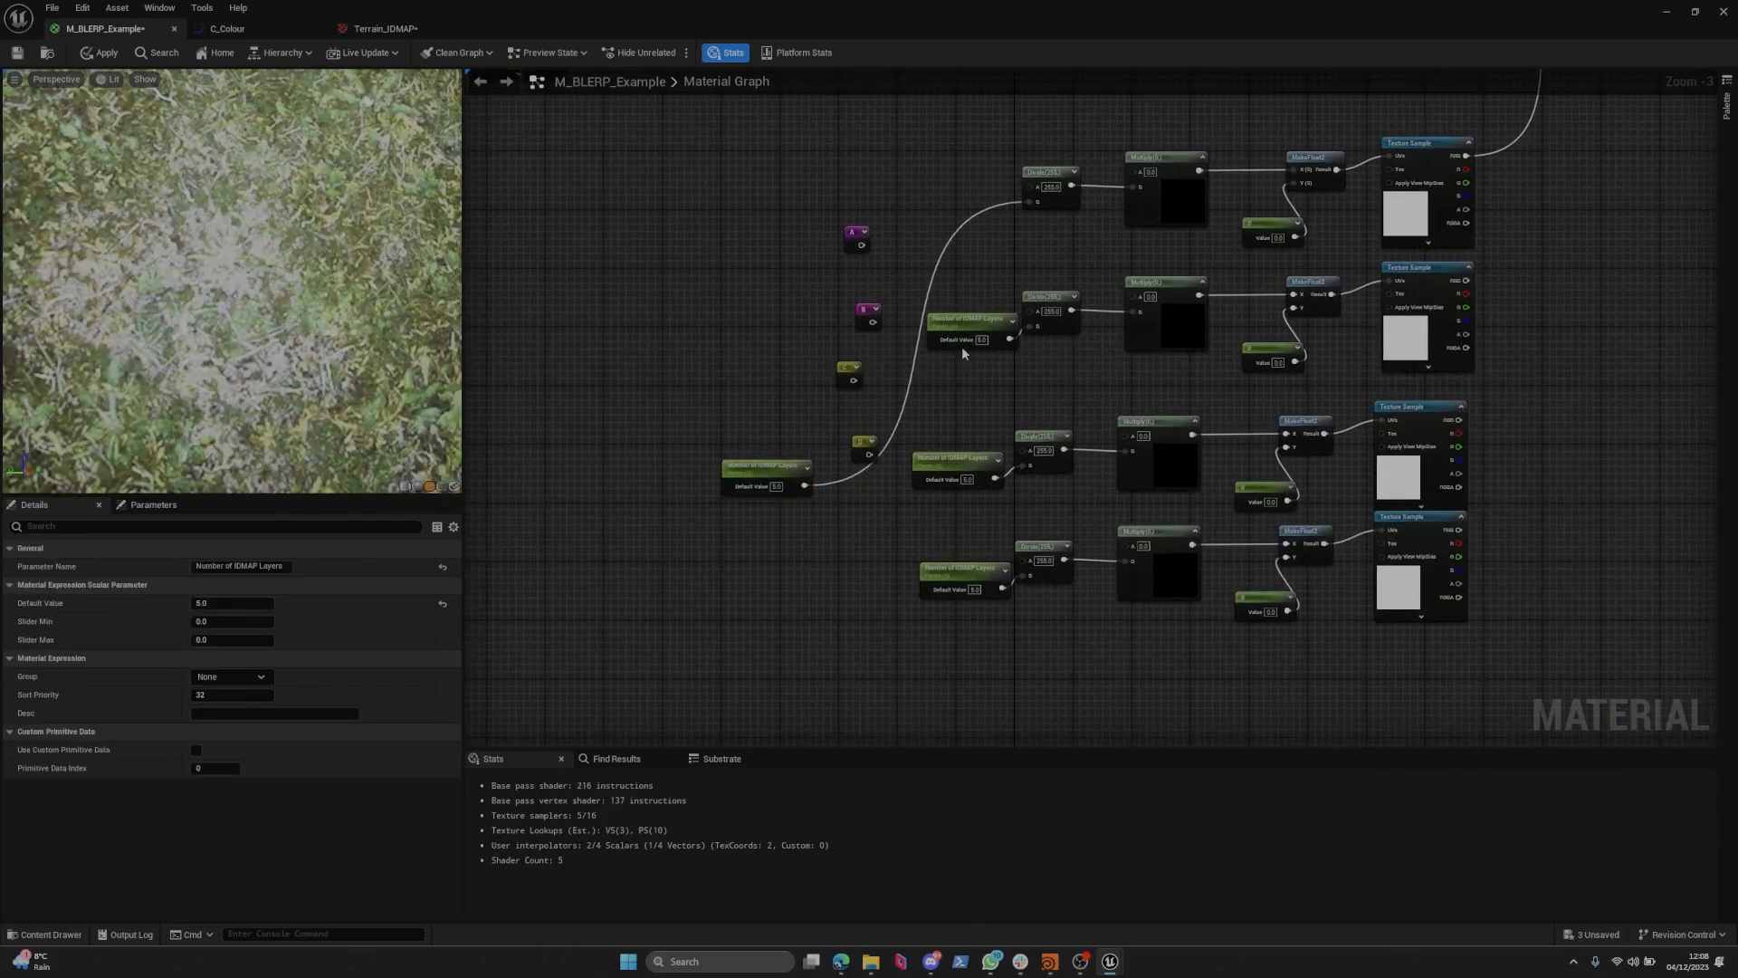
pyautogui.press('Delete')
# Try feeding the remaining Number of IDMAP Layers parameter into the other three Divide nodes, and undo the last links.
pyautogui.moveTo(870, 455); pyautogui.dragTo(1026, 326)
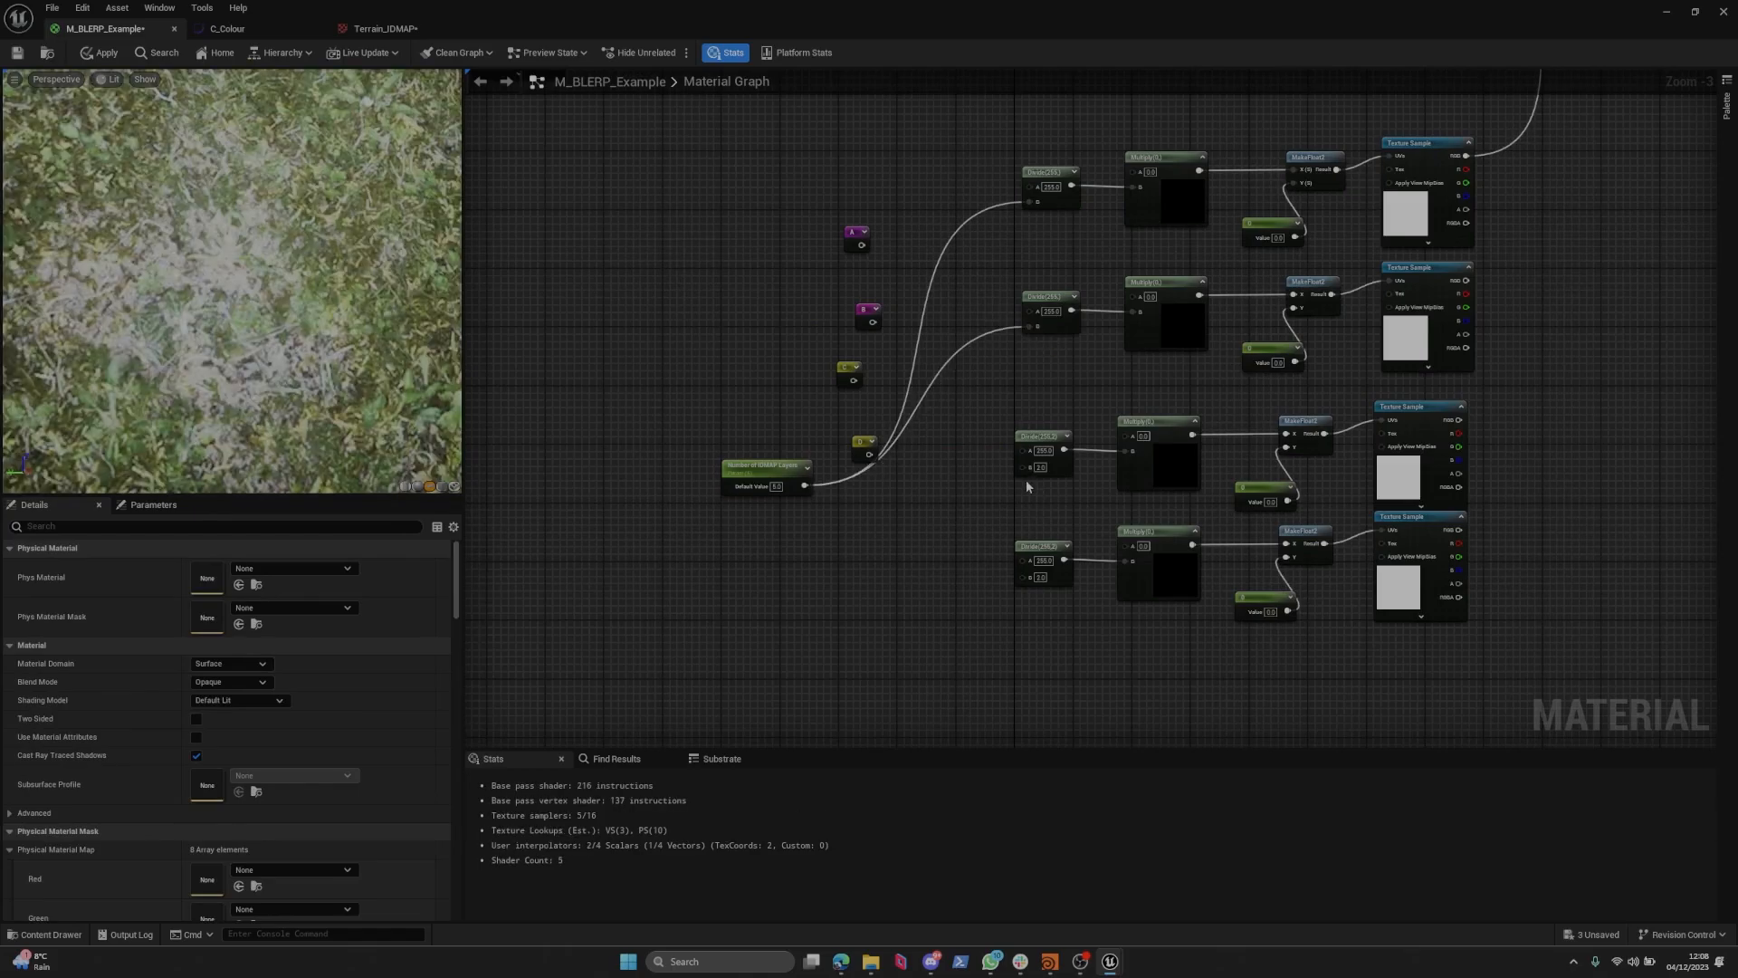
pyautogui.moveTo(1027, 471); pyautogui.dragTo(1031, 577)
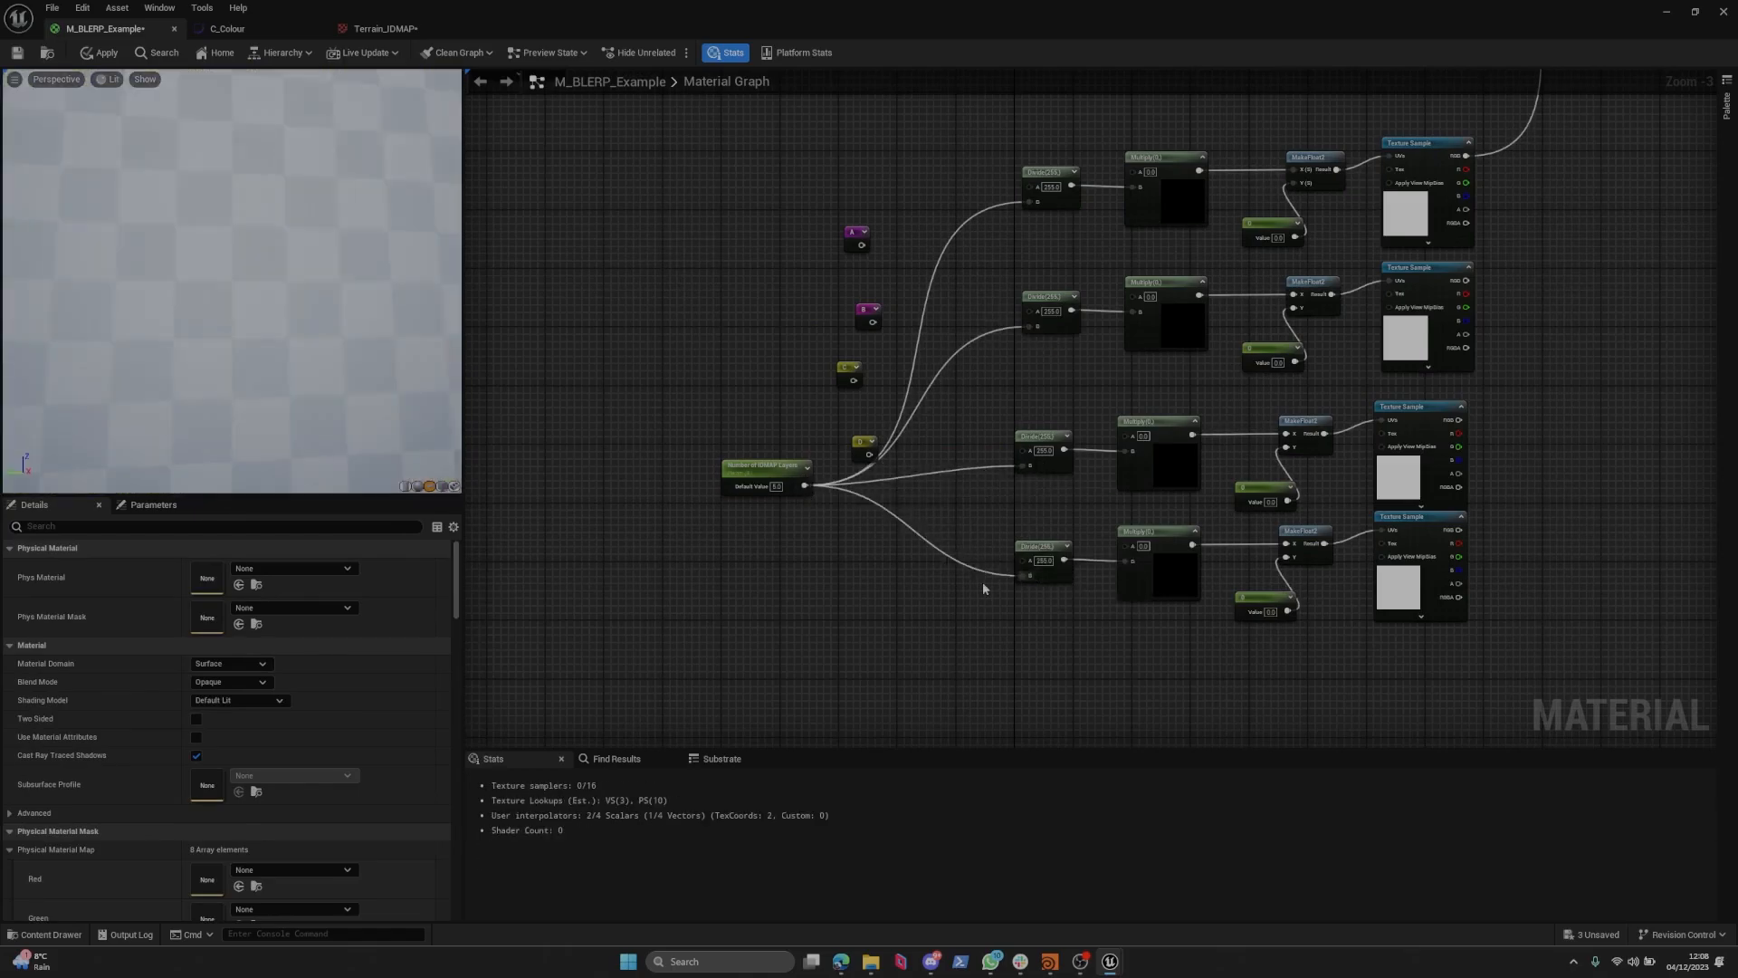
pyautogui.moveTo(982, 576); pyautogui.dragTo(1003, 581, button='right')
pyautogui.hotkey('ctrl', 'z')
pyautogui.hotkey('ctrl', 'z')
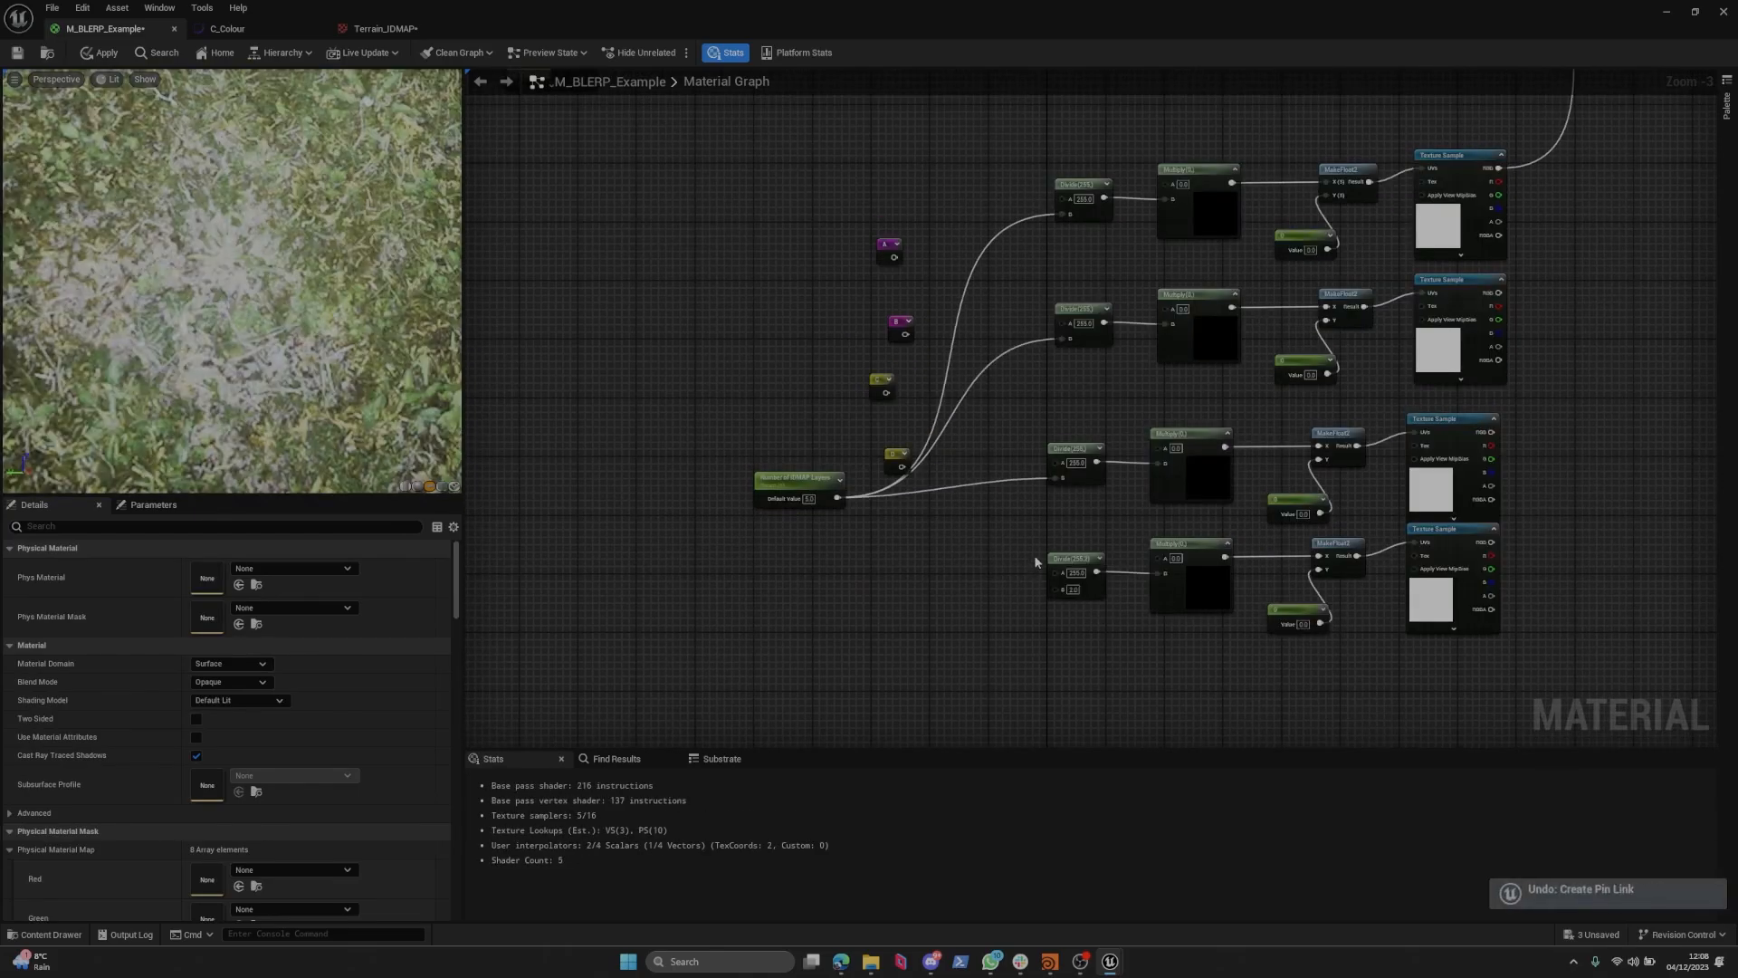
# Delete three Divide nodes and wire the Number of IDMAP Layers parameter through the remaining Divide into input B of all four Multiply nodes.
pyautogui.scroll(1, 993, 466)
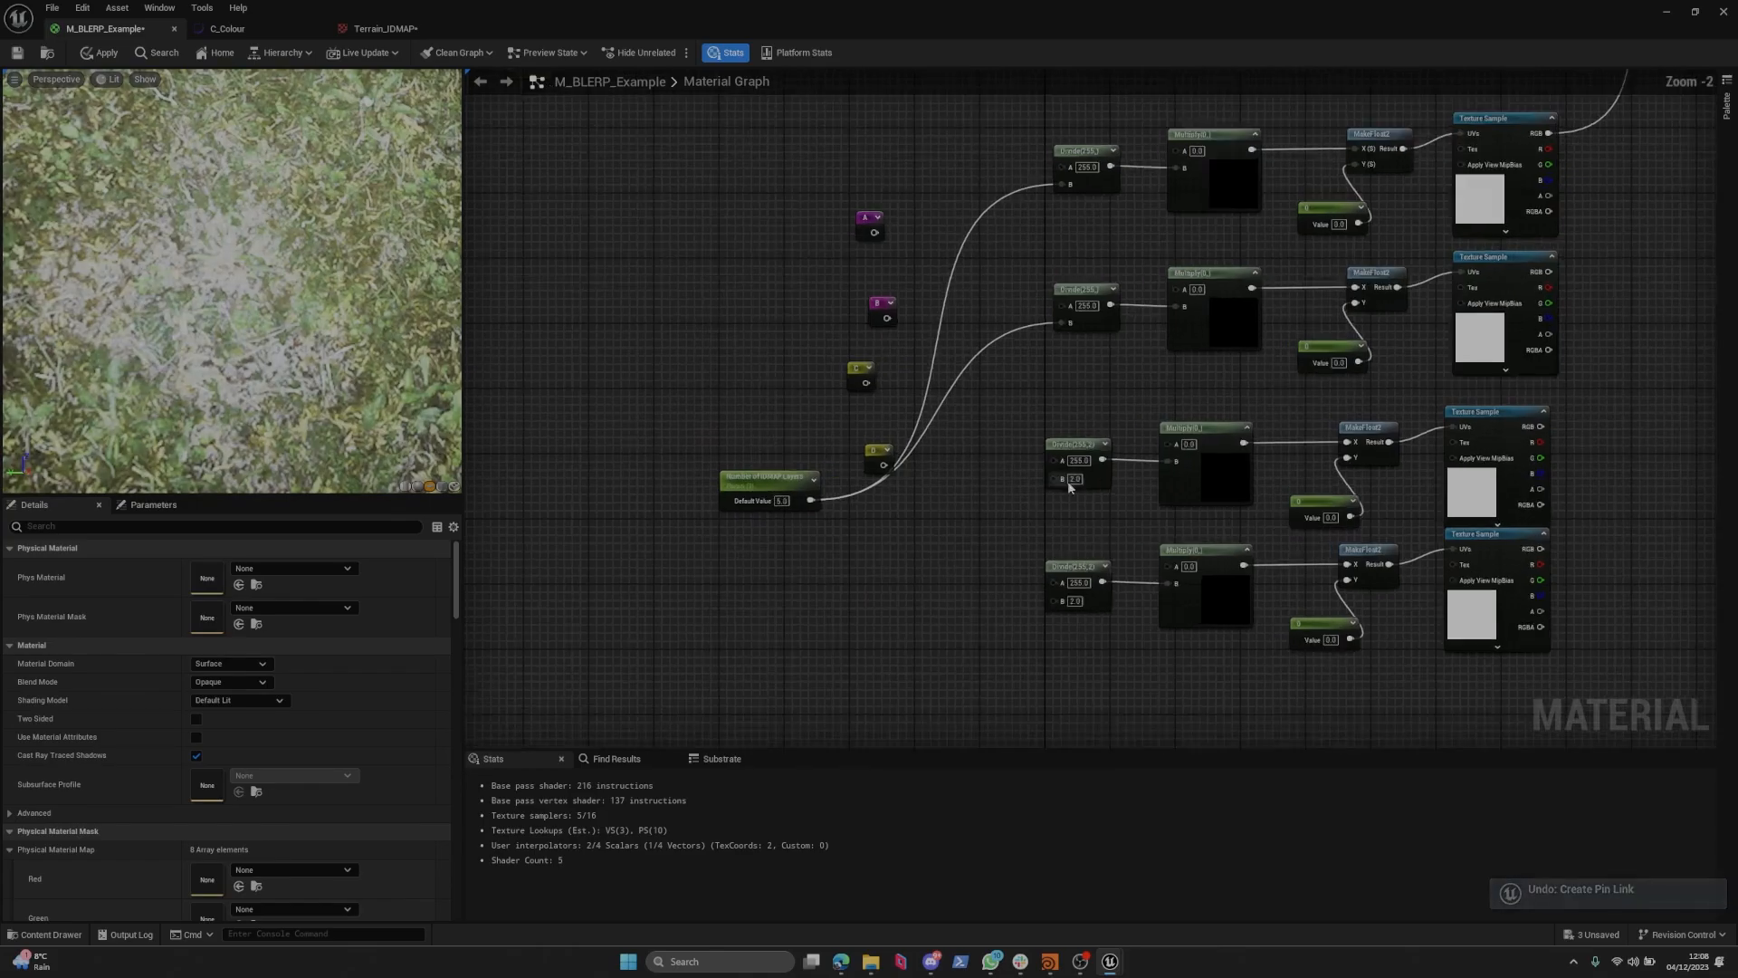
pyautogui.moveTo(1063, 478); pyautogui.dragTo(1062, 599)
pyautogui.moveTo(770, 509); pyautogui.dragTo(802, 615)
pyautogui.moveTo(1079, 530); pyautogui.dragTo(819, 624)
pyautogui.press('Delete')
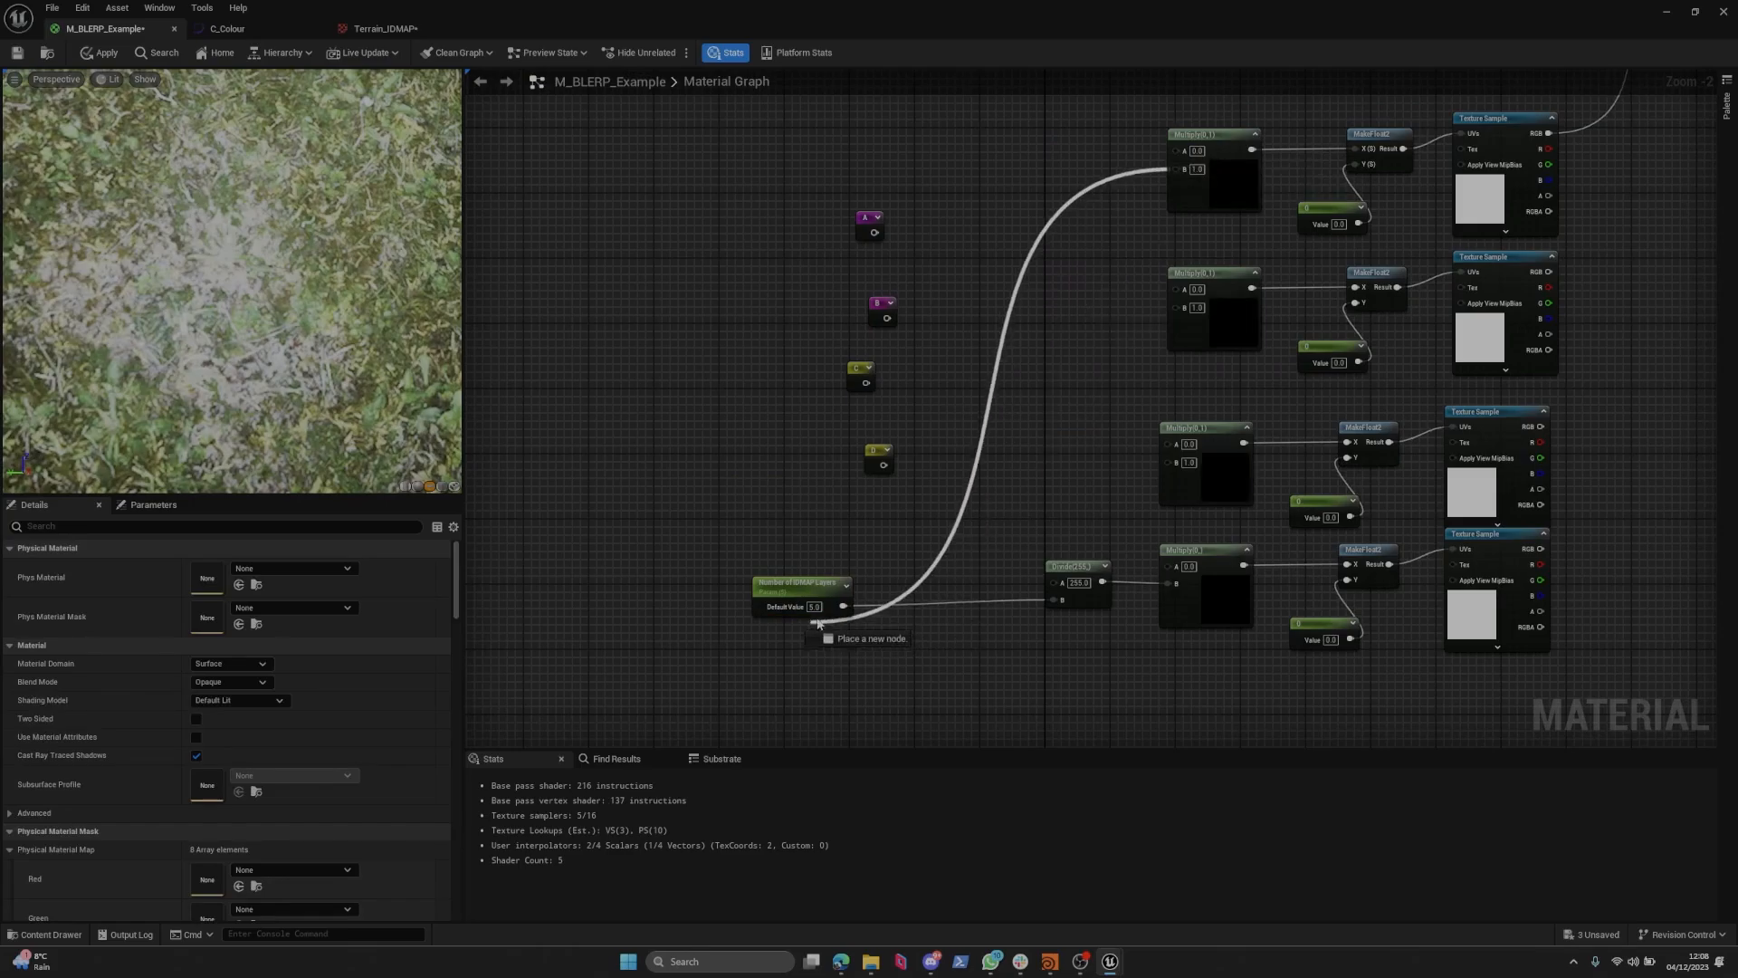
pyautogui.click(1070, 562)
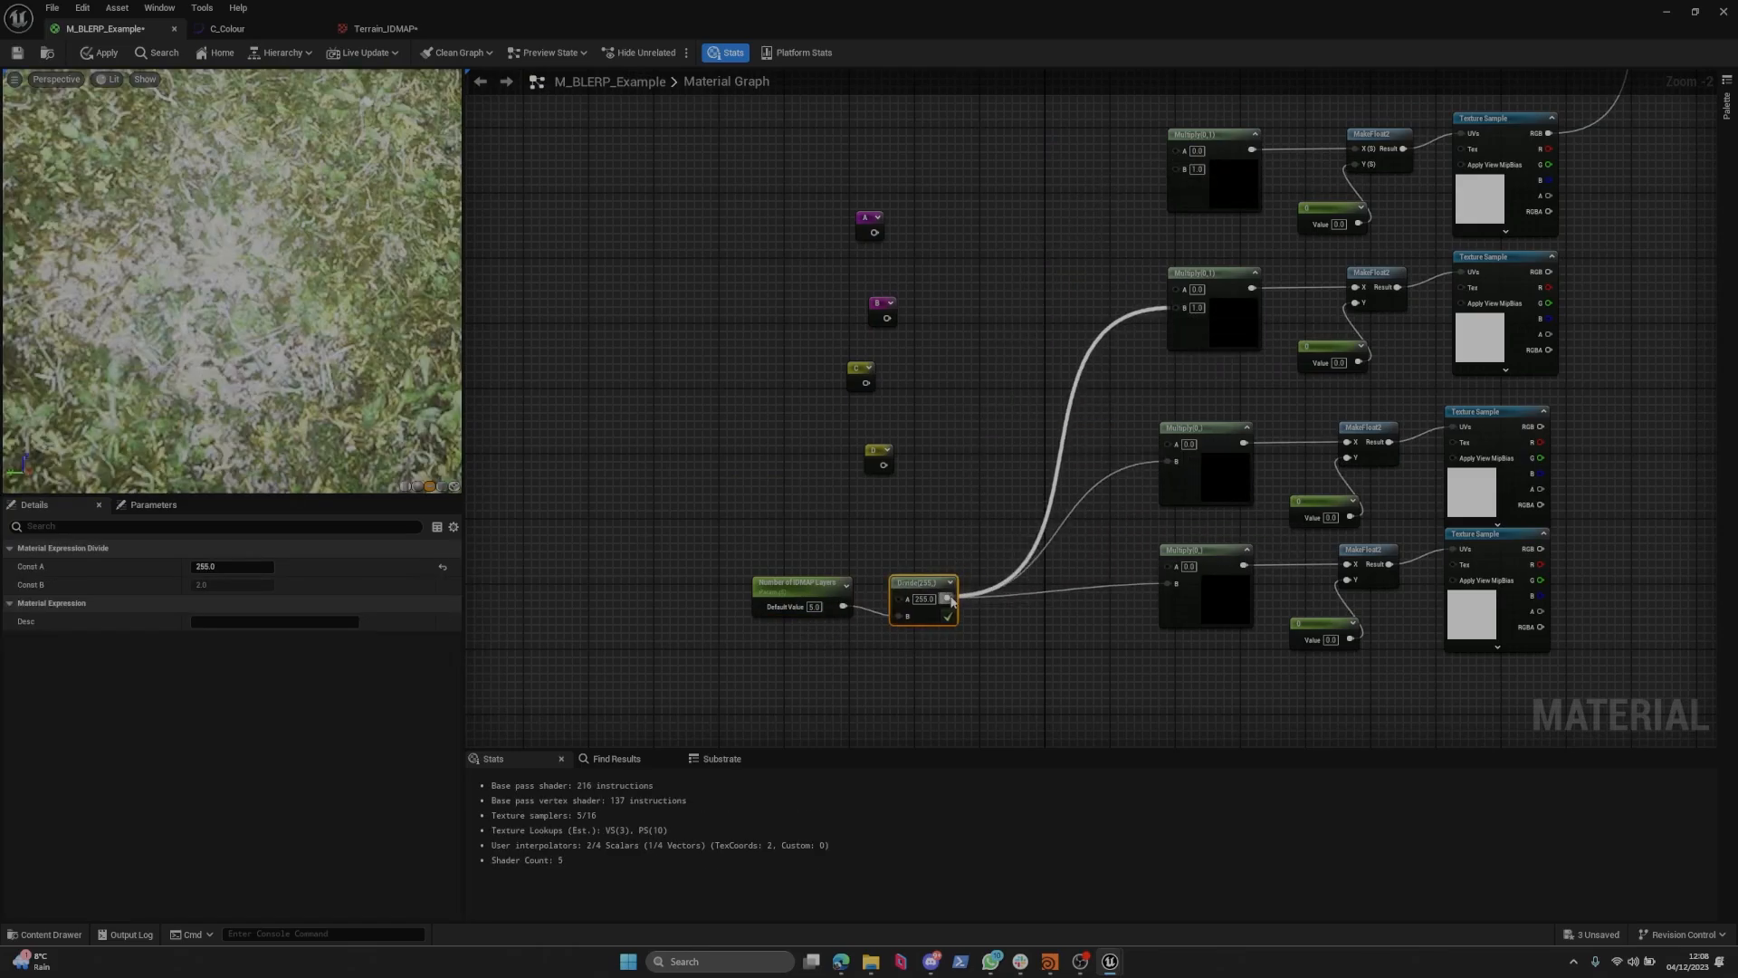
pyautogui.moveTo(948, 598); pyautogui.dragTo(1177, 168)
# Move reroutes A, B, C and D next to the four gradient Multiply nodes and connect each to its Multiply's A input.
pyautogui.click(867, 219)
pyautogui.moveTo(868, 218); pyautogui.dragTo(1034, 192)
pyautogui.moveTo(893, 303); pyautogui.dragTo(1176, 288)
pyautogui.moveTo(875, 375); pyautogui.dragTo(978, 388)
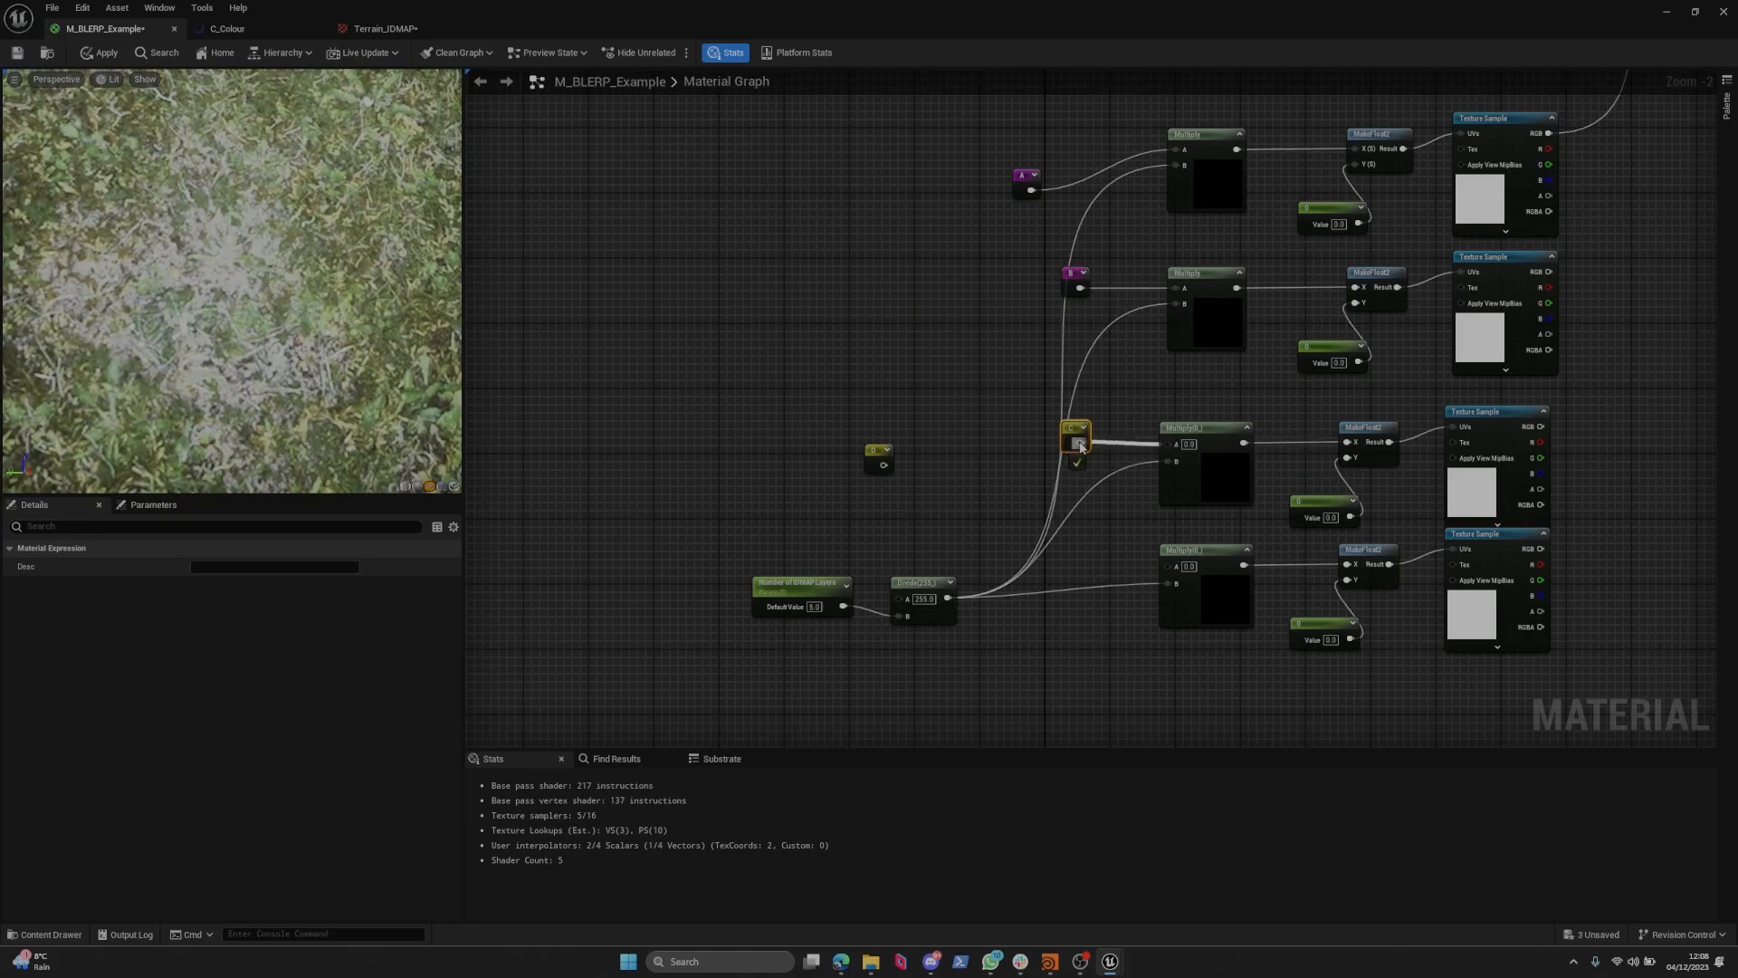
pyautogui.moveTo(1080, 447); pyautogui.dragTo(1168, 444)
pyautogui.moveTo(878, 455); pyautogui.dragTo(1082, 571)
# Duplicate the bilinear blending network from Perturbed Coordinates through the three Lerps and place the copy beside the gradient Texture Samples.
pyautogui.scroll(-4, 815, 517)
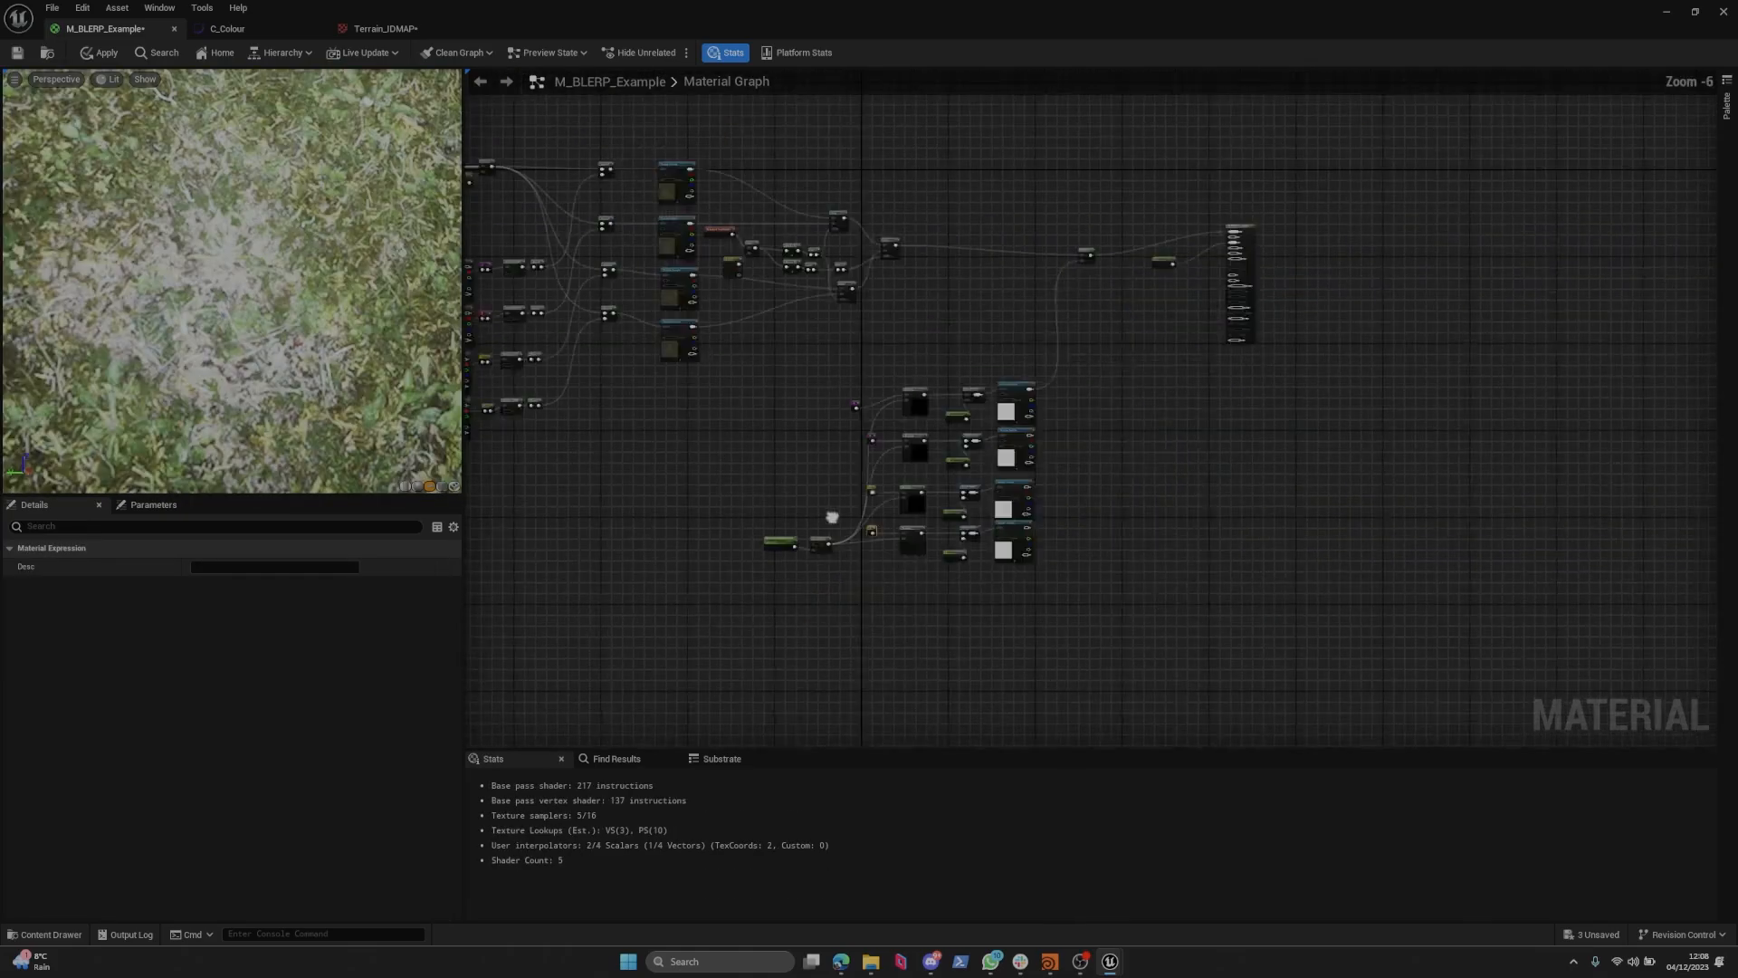
pyautogui.scroll(3, 906, 445)
pyautogui.scroll(-2, 964, 461)
pyautogui.click(1160, 345)
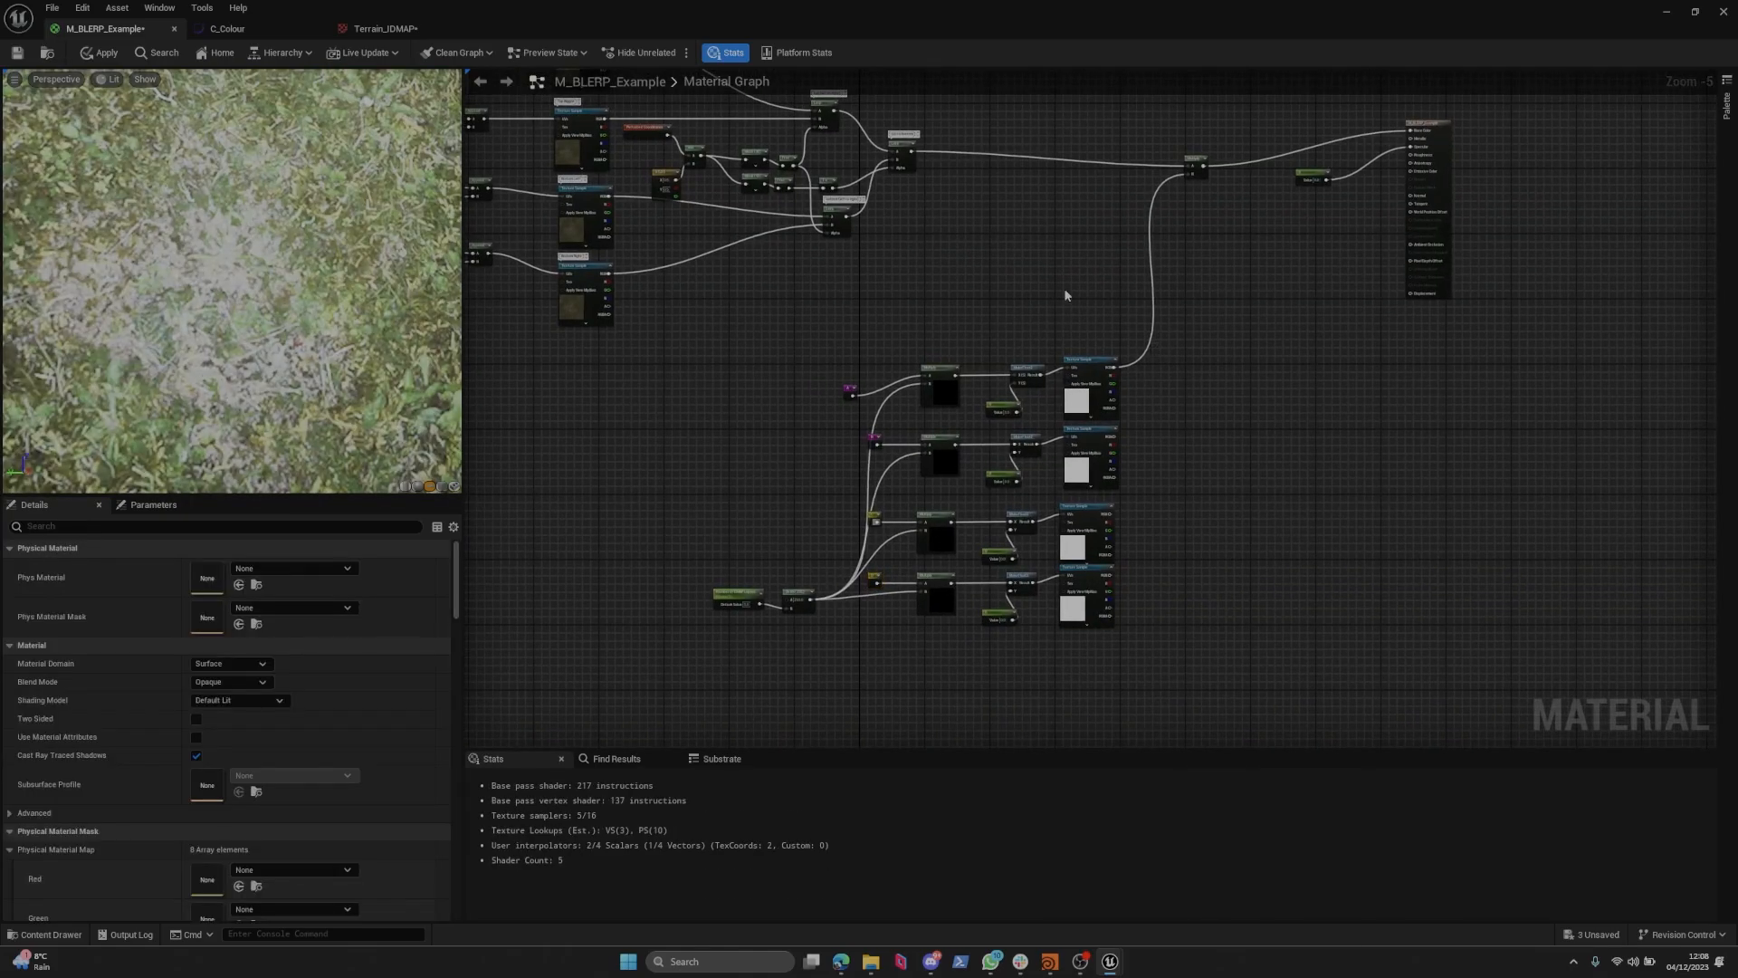
pyautogui.scroll(4, 1065, 294)
pyautogui.moveTo(1303, 165); pyautogui.dragTo(709, 506)
pyautogui.moveTo(603, 554); pyautogui.dragTo(602, 558)
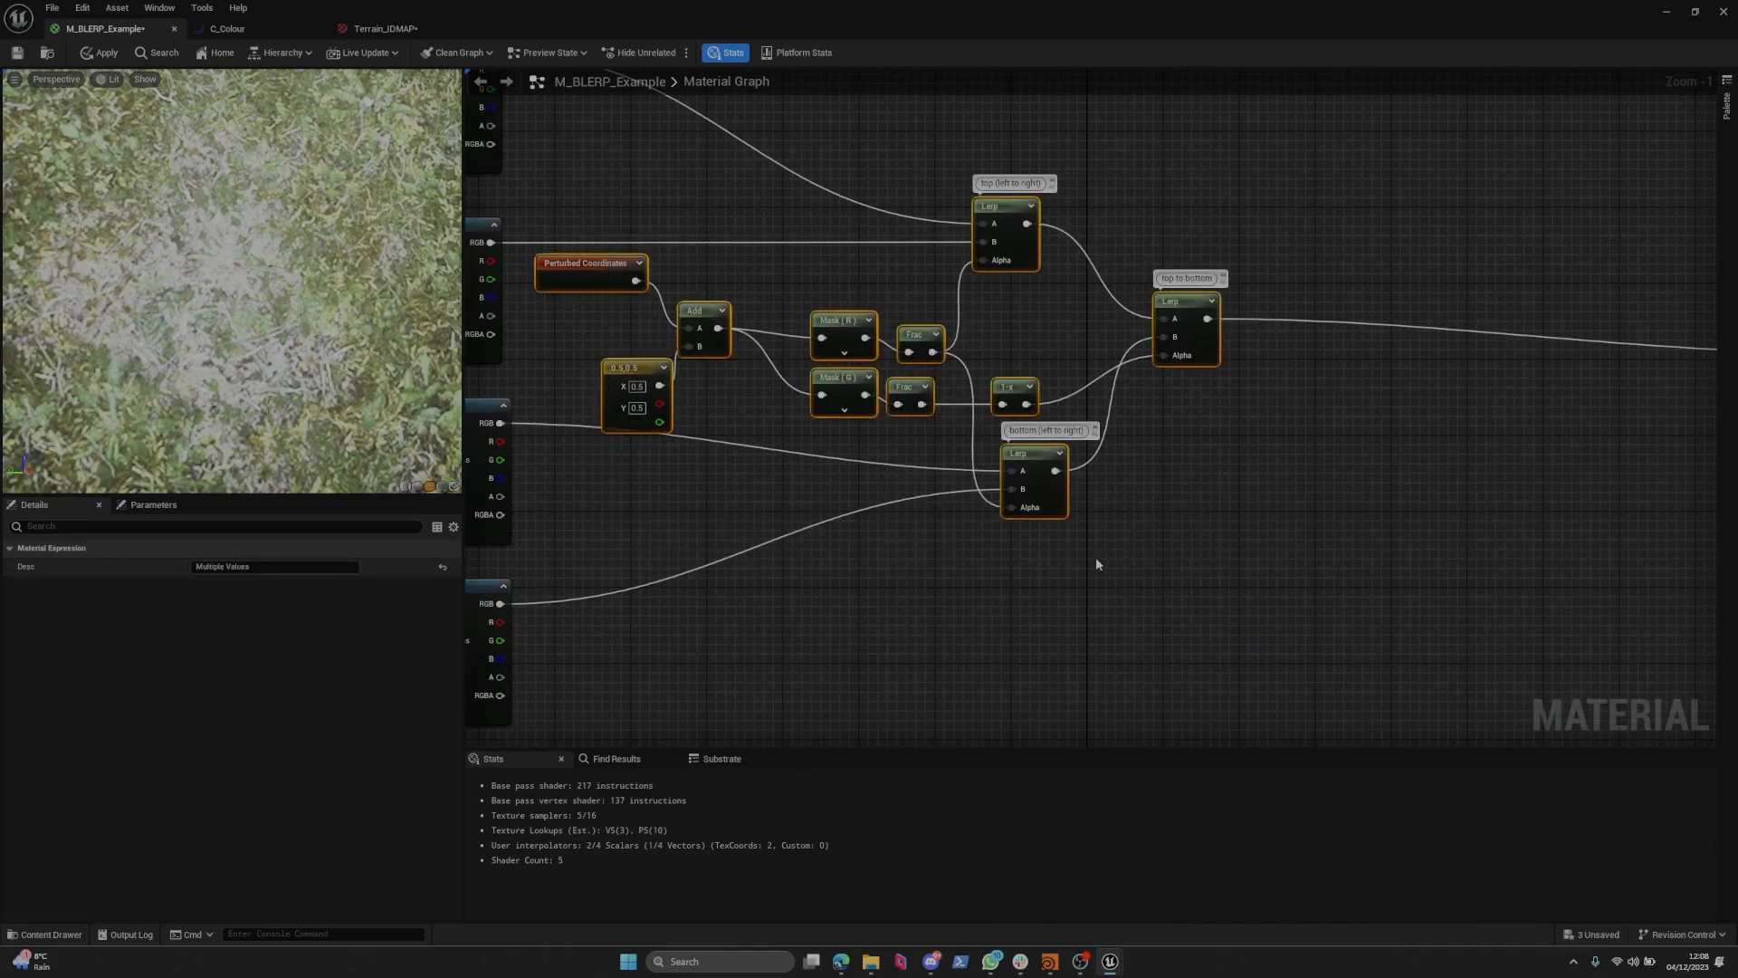
pyautogui.scroll(-4, 1098, 566)
pyautogui.scroll(3, 1139, 359)
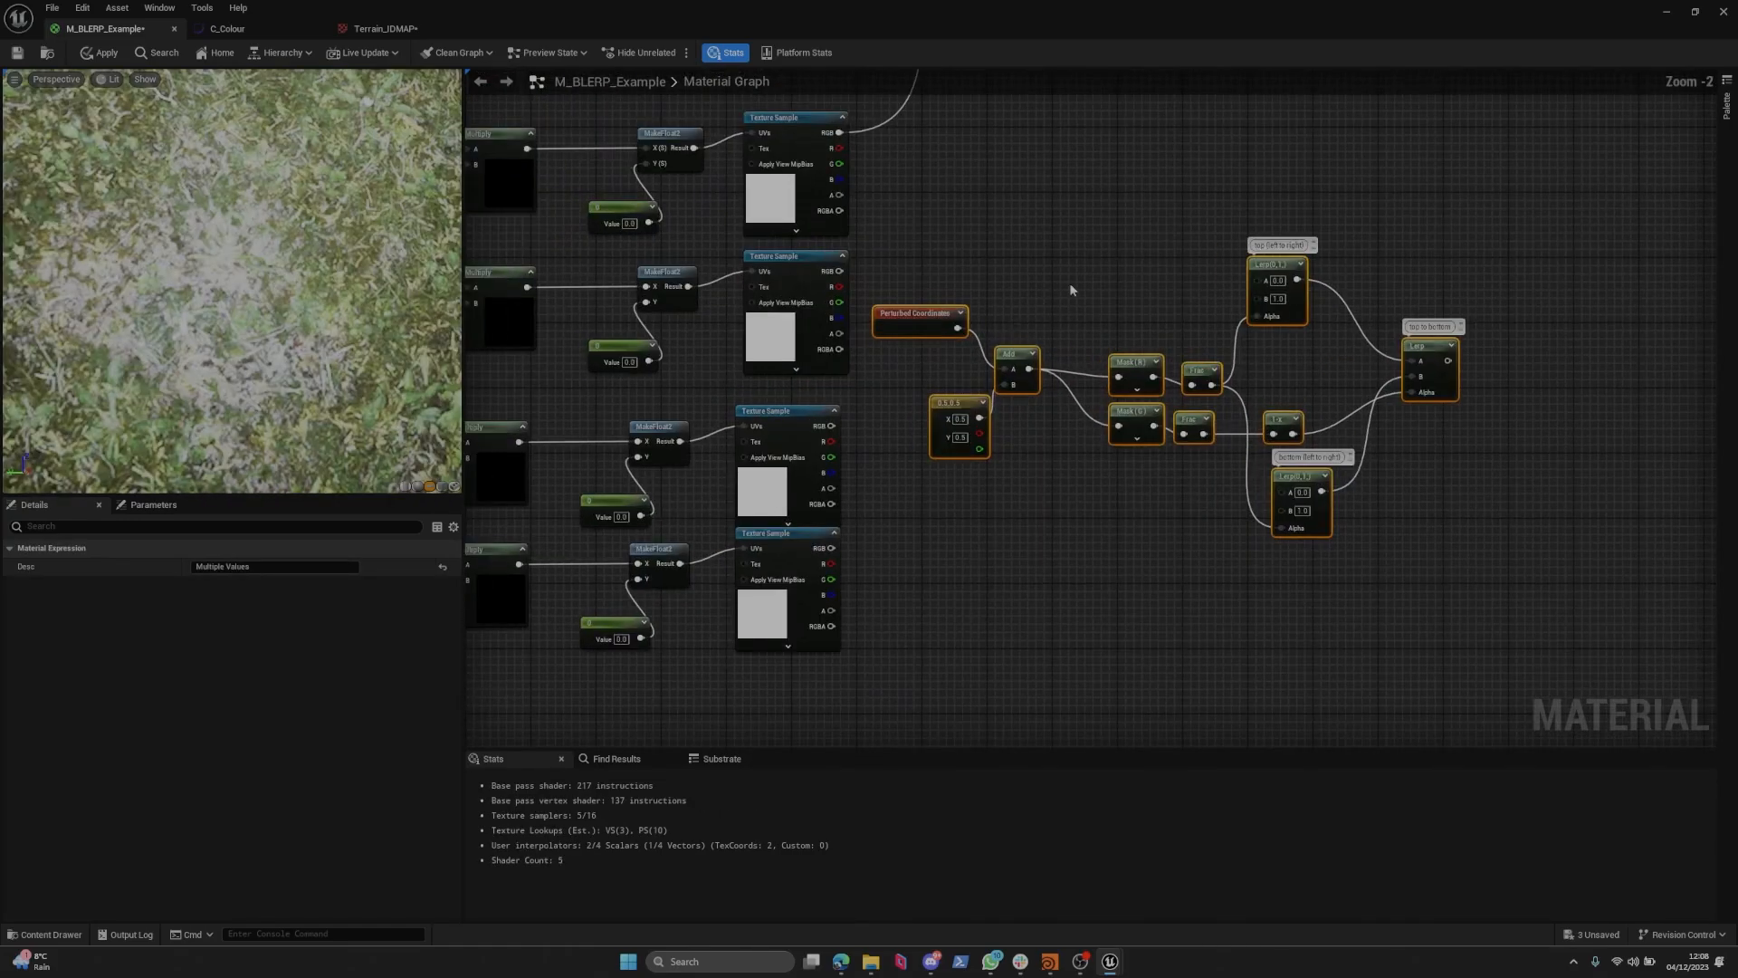
pyautogui.click(1071, 290)
# Wire the four gradient Texture Samples' RGB outputs into the A and B inputs of the copied left-to-right Lerps.
pyautogui.moveTo(1256, 284); pyautogui.dragTo(842, 249)
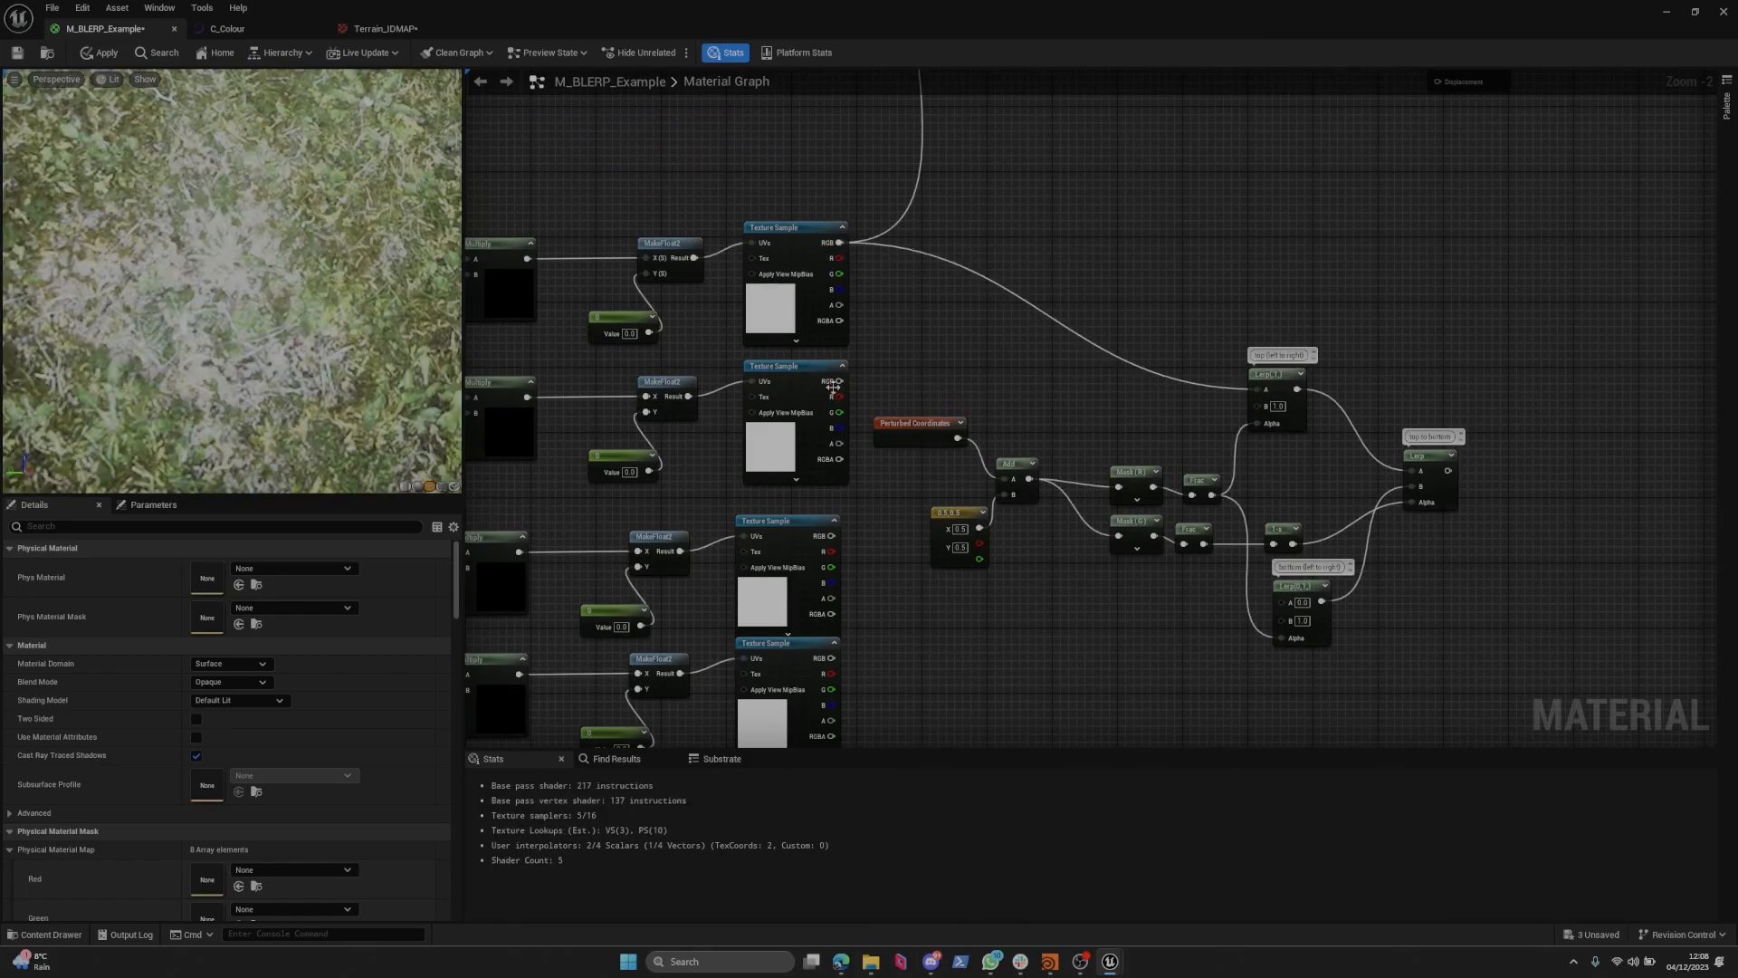
pyautogui.scroll(-3, 1087, 408)
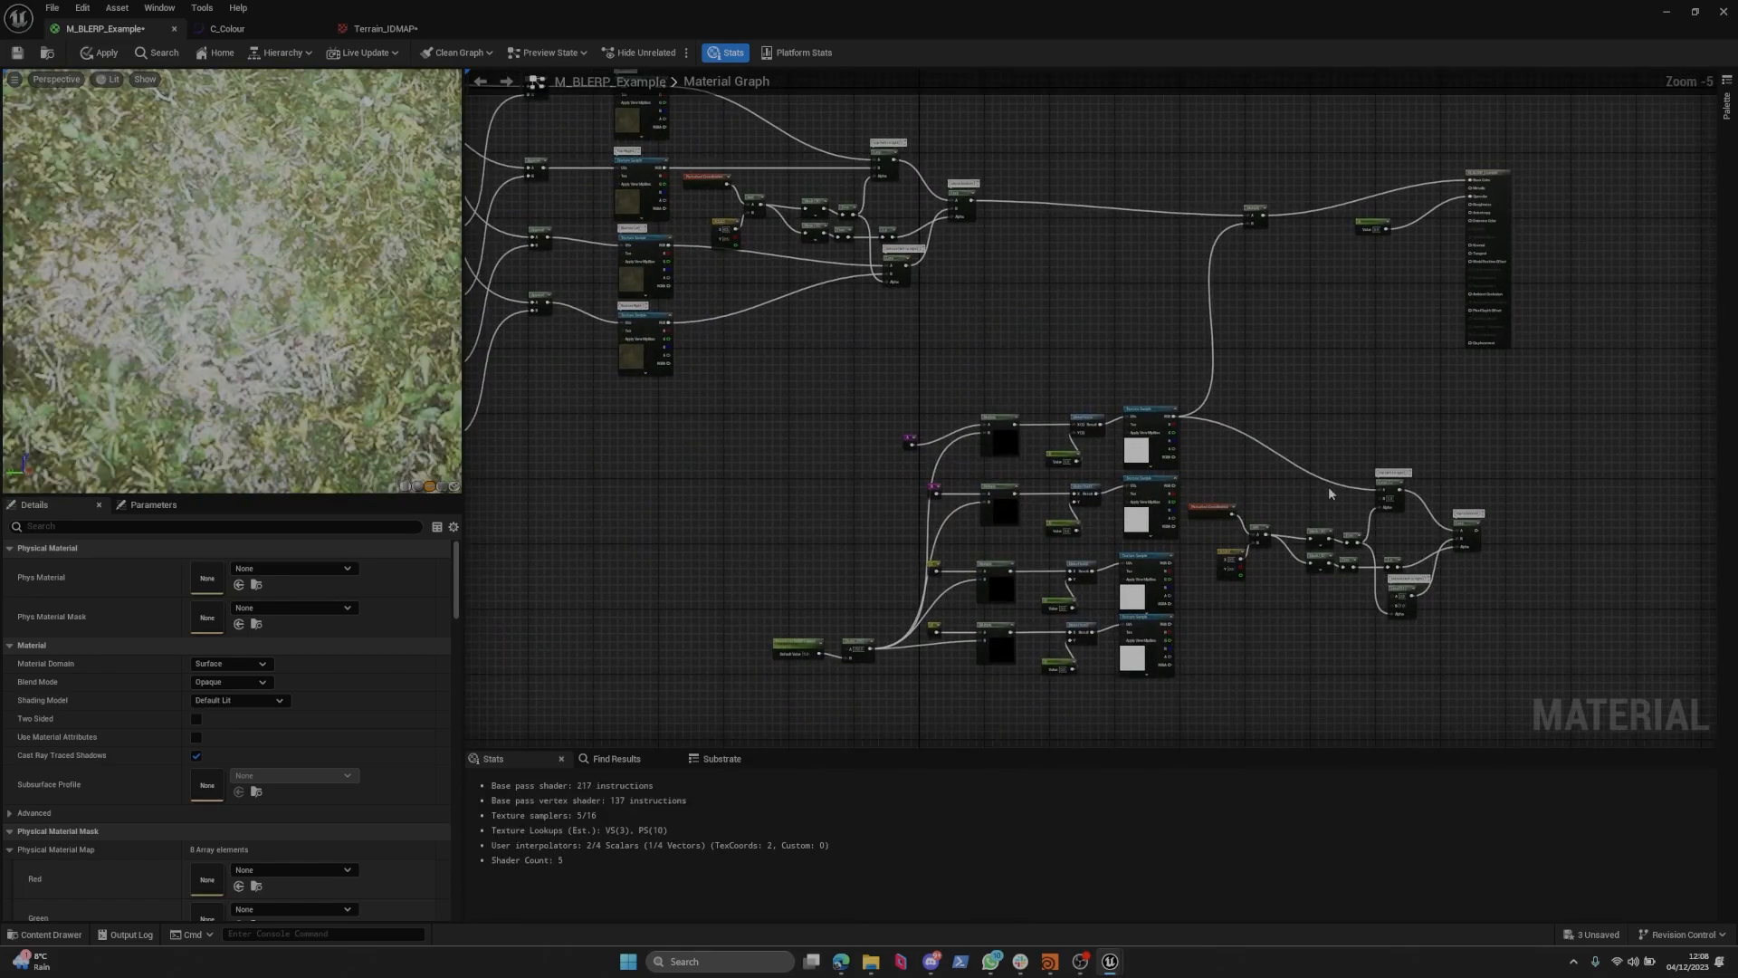
pyautogui.scroll(2, 1329, 493)
pyautogui.moveTo(1017, 405); pyautogui.dragTo(1396, 427)
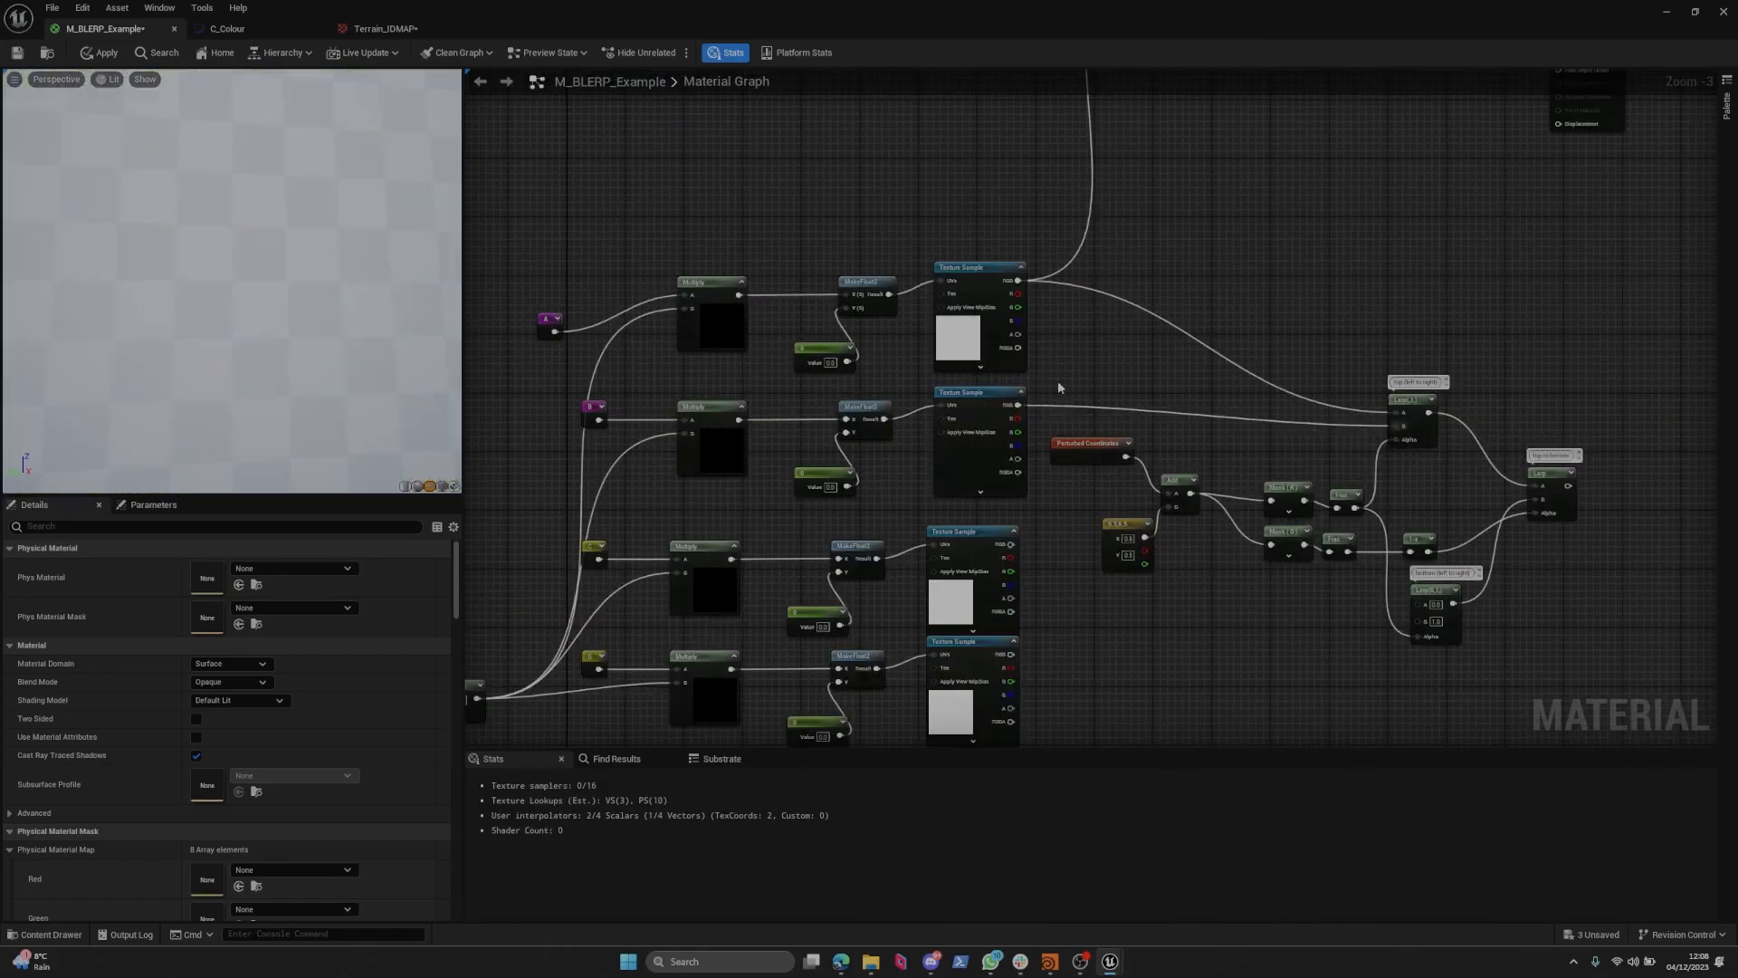
pyautogui.moveTo(1003, 543); pyautogui.dragTo(930, 403, button='right')
pyautogui.moveTo(937, 405); pyautogui.dragTo(1344, 463)
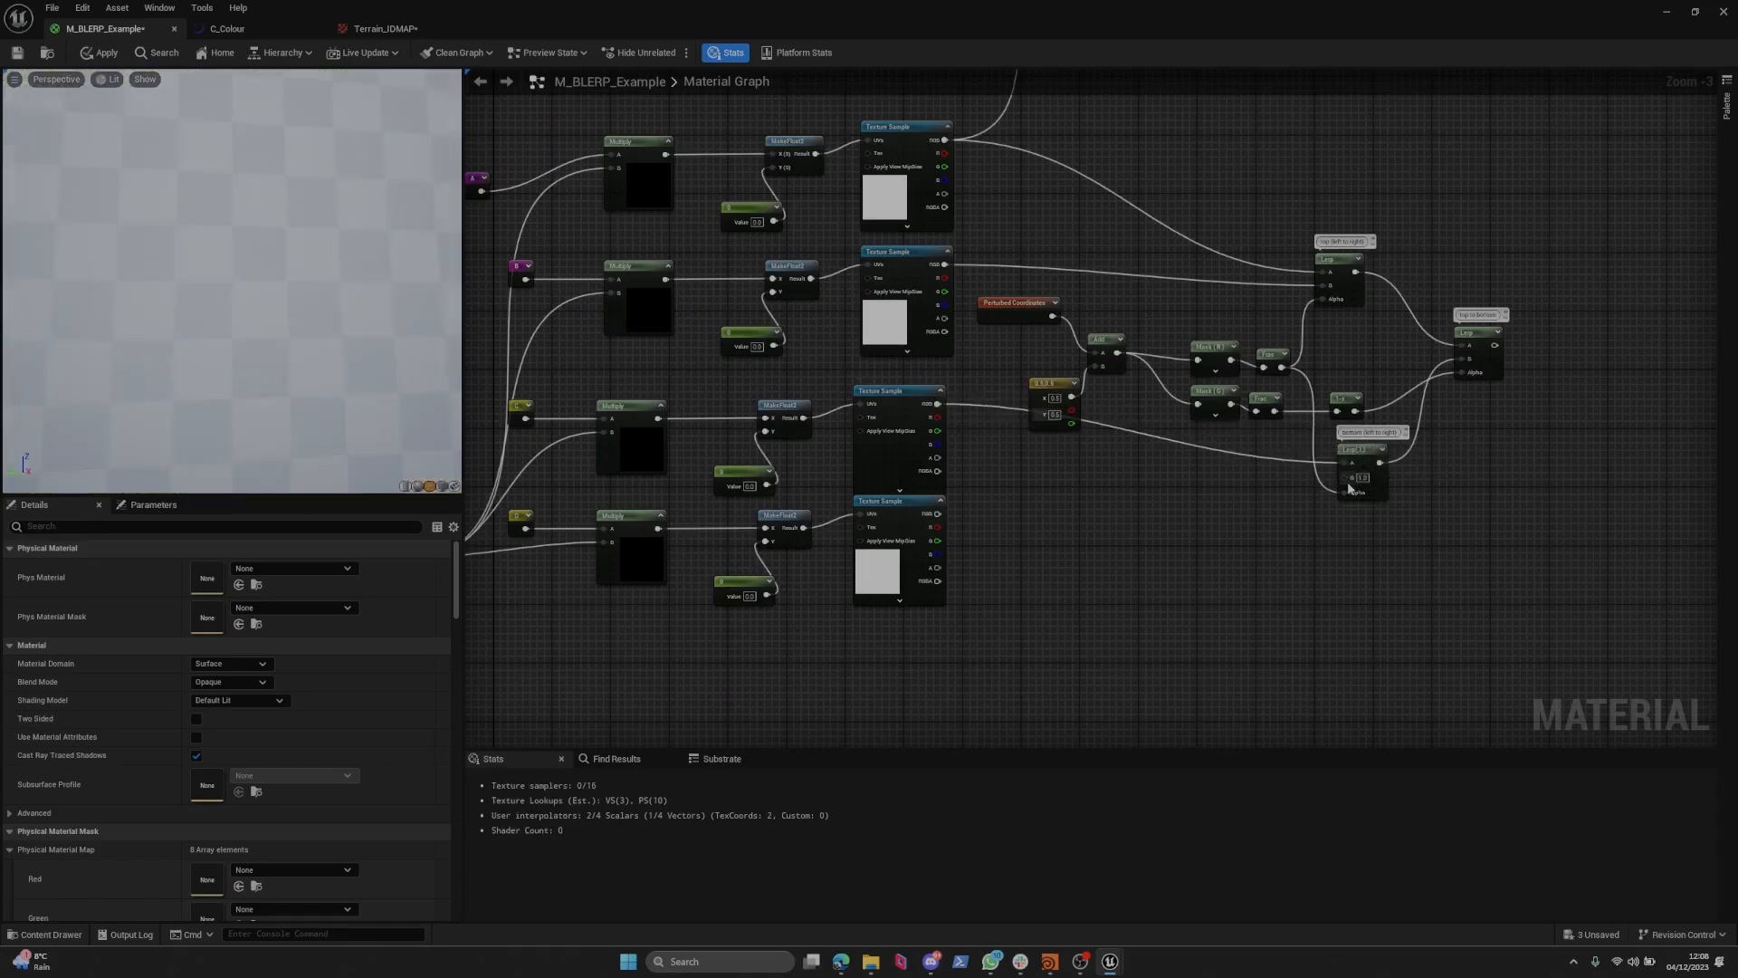
pyautogui.moveTo(937, 513); pyautogui.dragTo(1343, 475)
# Feed the copied top-to-bottom Lerp into the final colour Multiply in place of the single gradient sample, and check the landscape.
pyautogui.scroll(-3, 1249, 534)
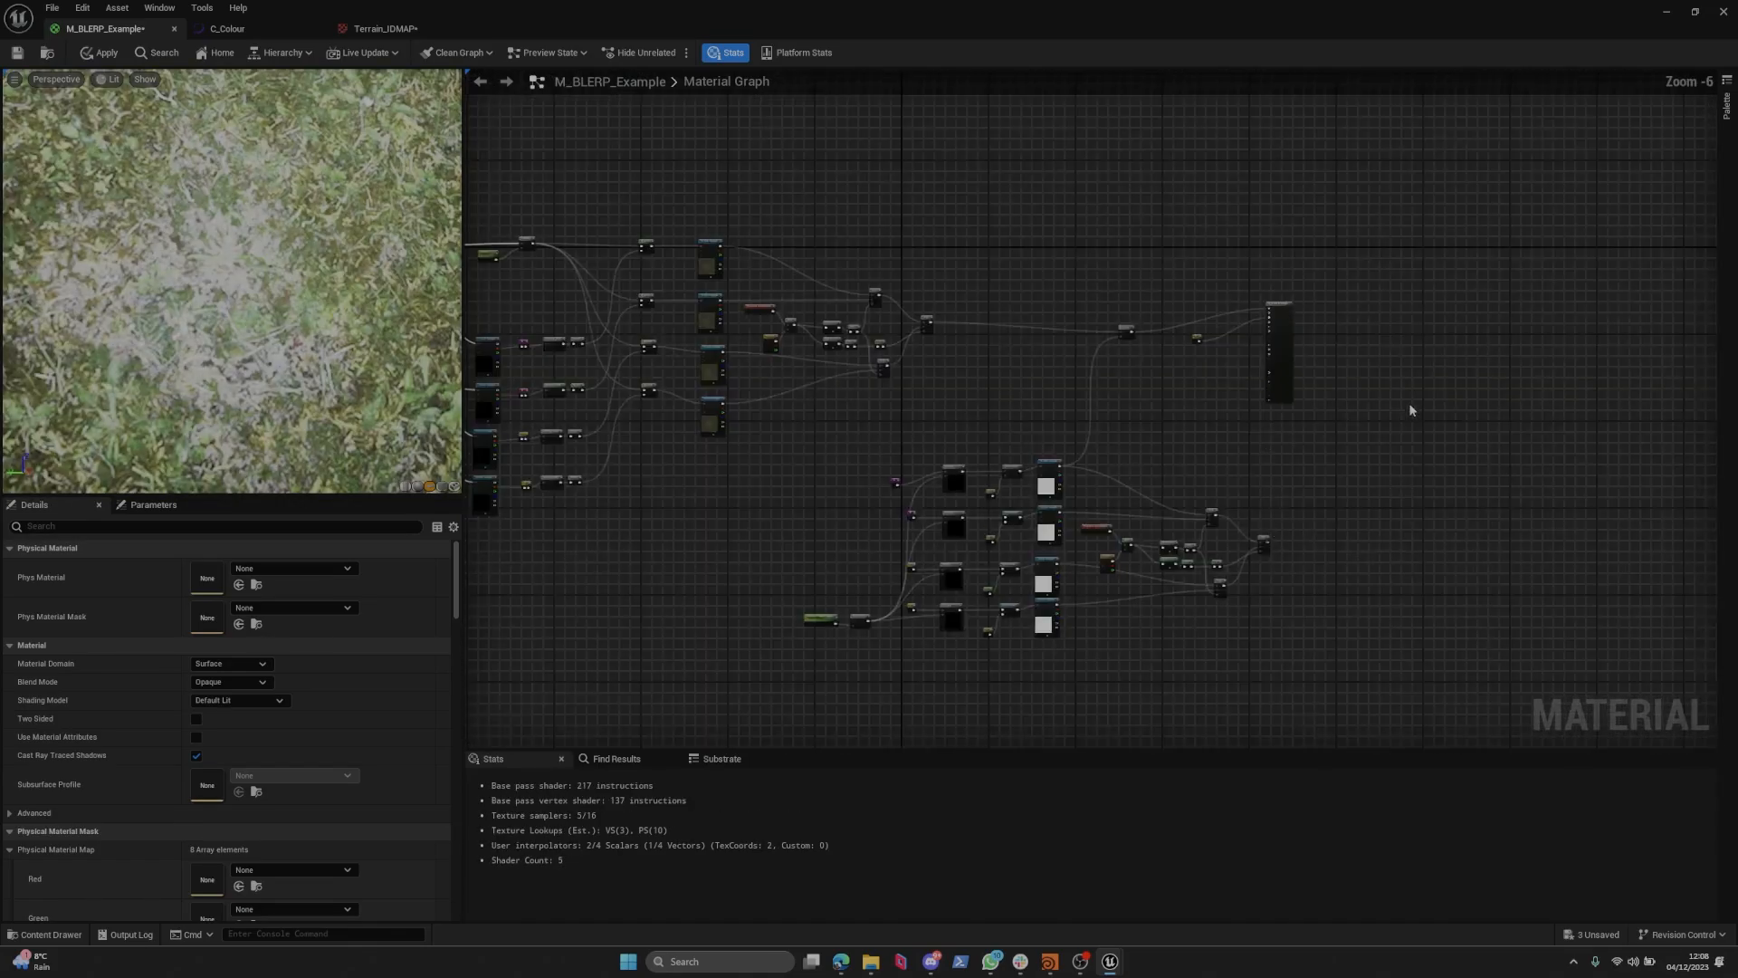
pyautogui.scroll(3, 1150, 580)
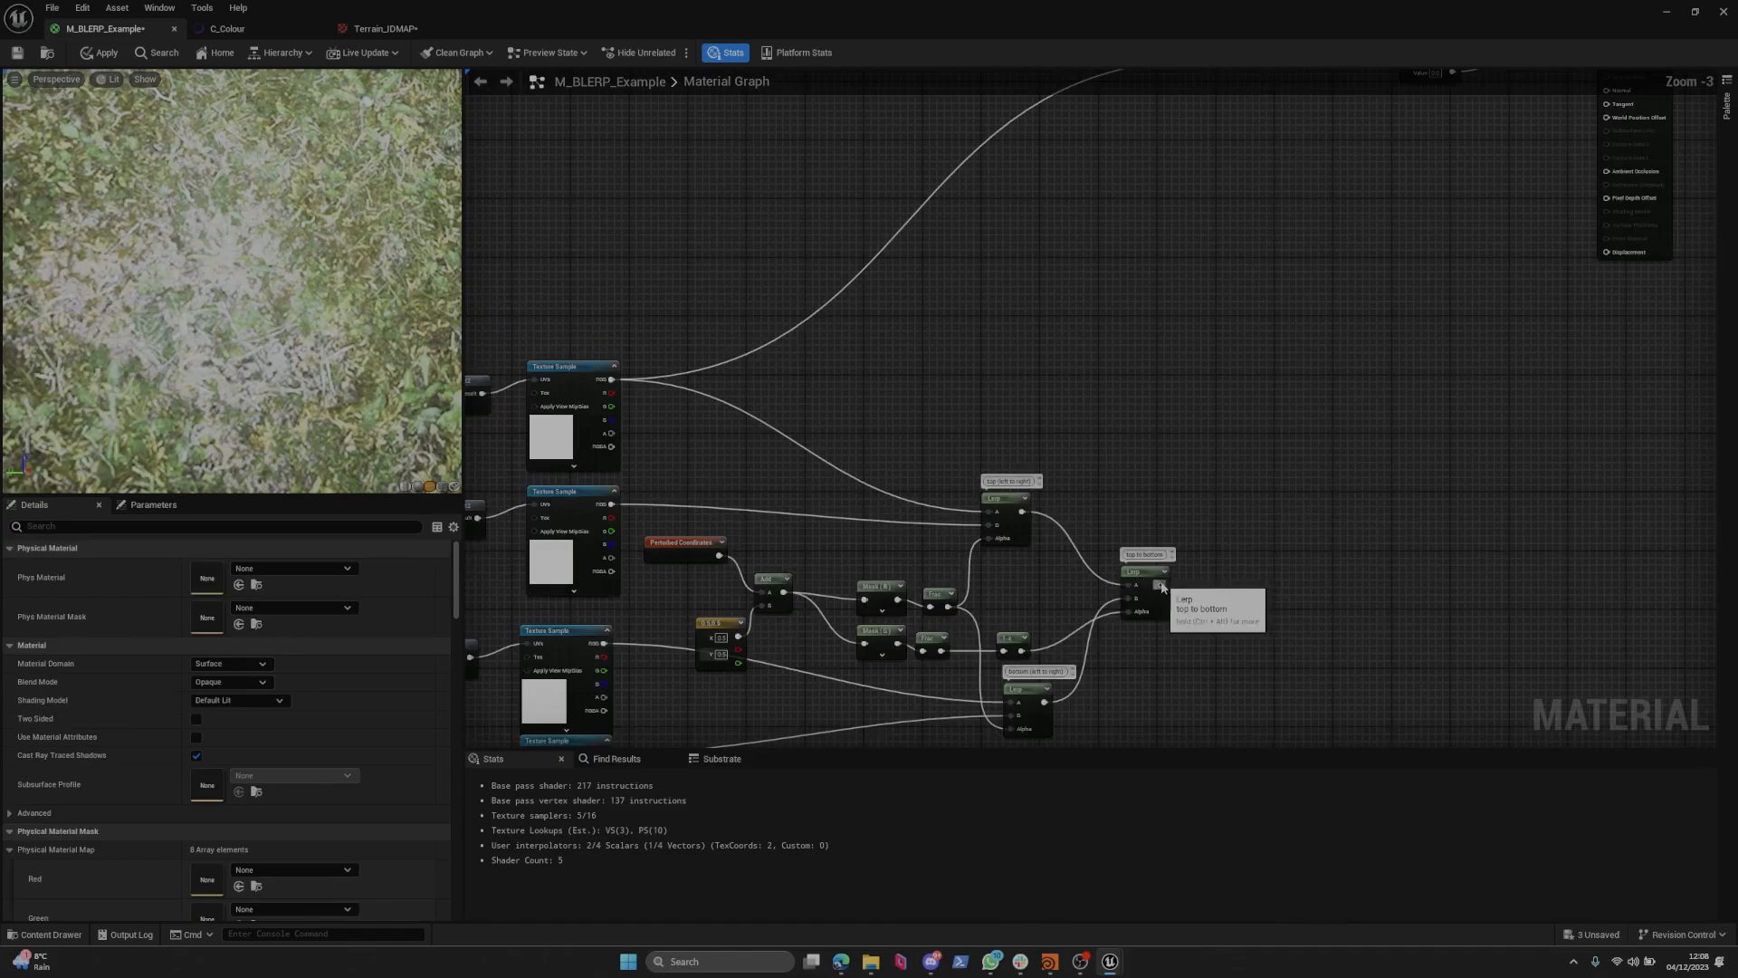
pyautogui.moveTo(1161, 586); pyautogui.dragTo(1214, 193)
pyautogui.scroll(-3, 1225, 279)
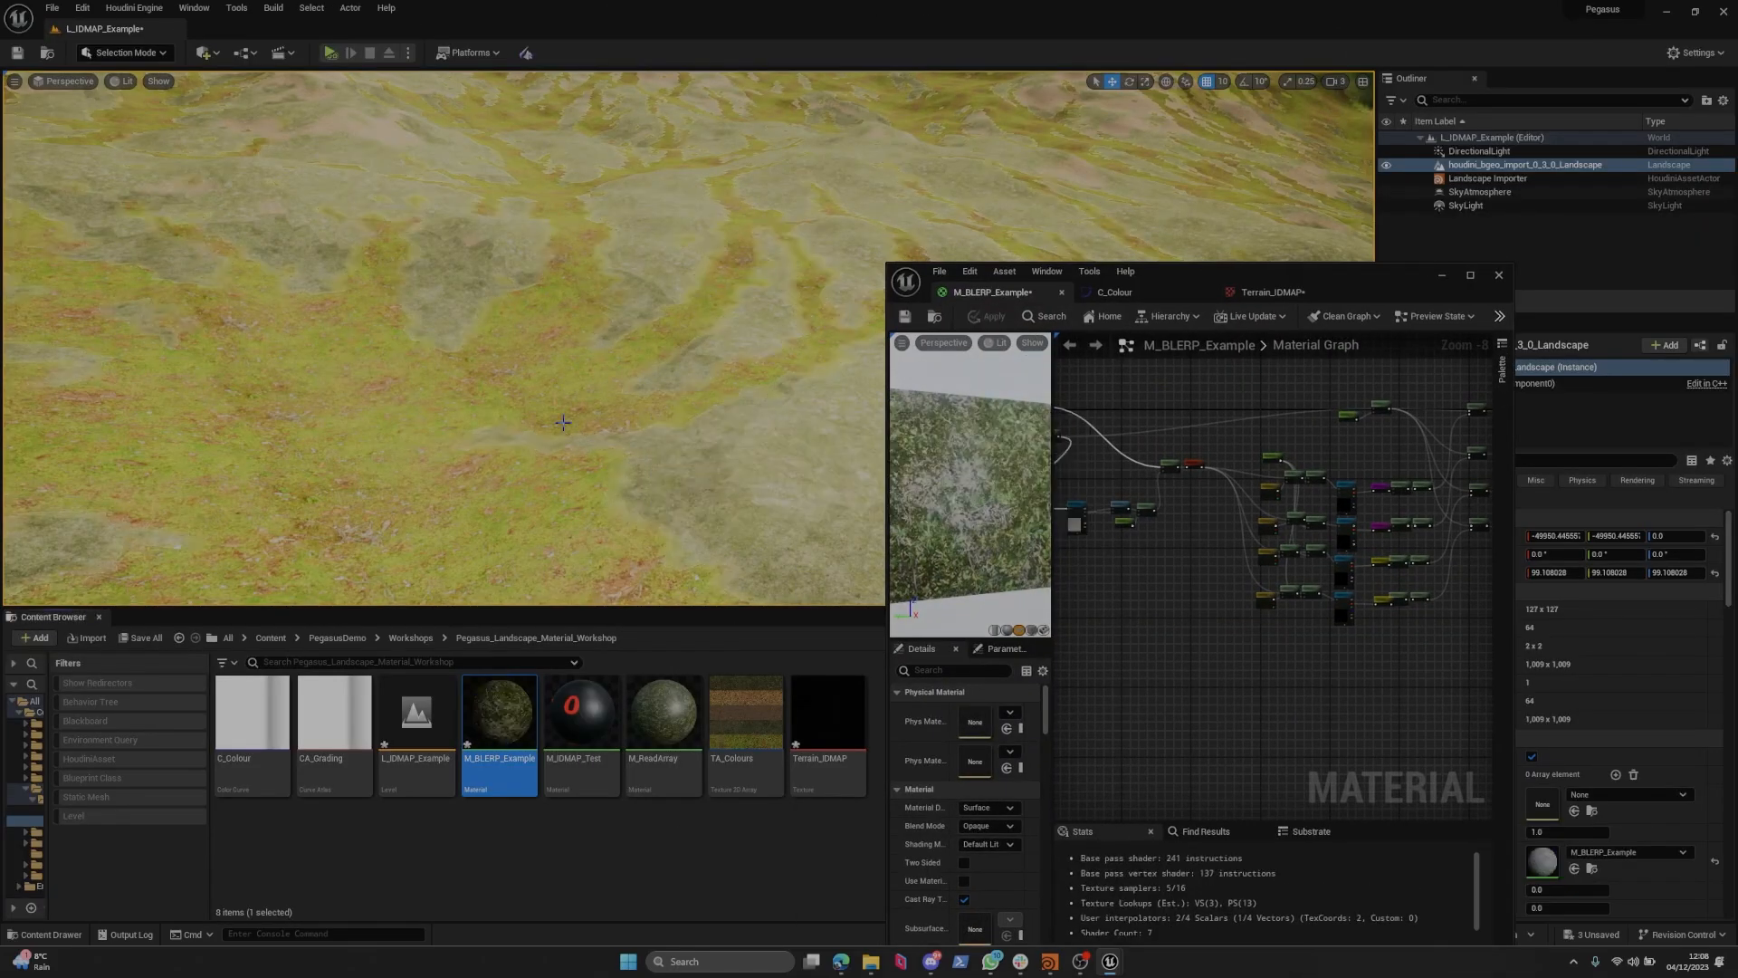
pyautogui.moveTo(758, 549); pyautogui.dragTo(507, 547, button='right')
pyautogui.scroll(-1, 758, 544)
# Set the brightness value of the first colour key in the C_Colour curve to 1.3.
pyautogui.click(1168, 291)
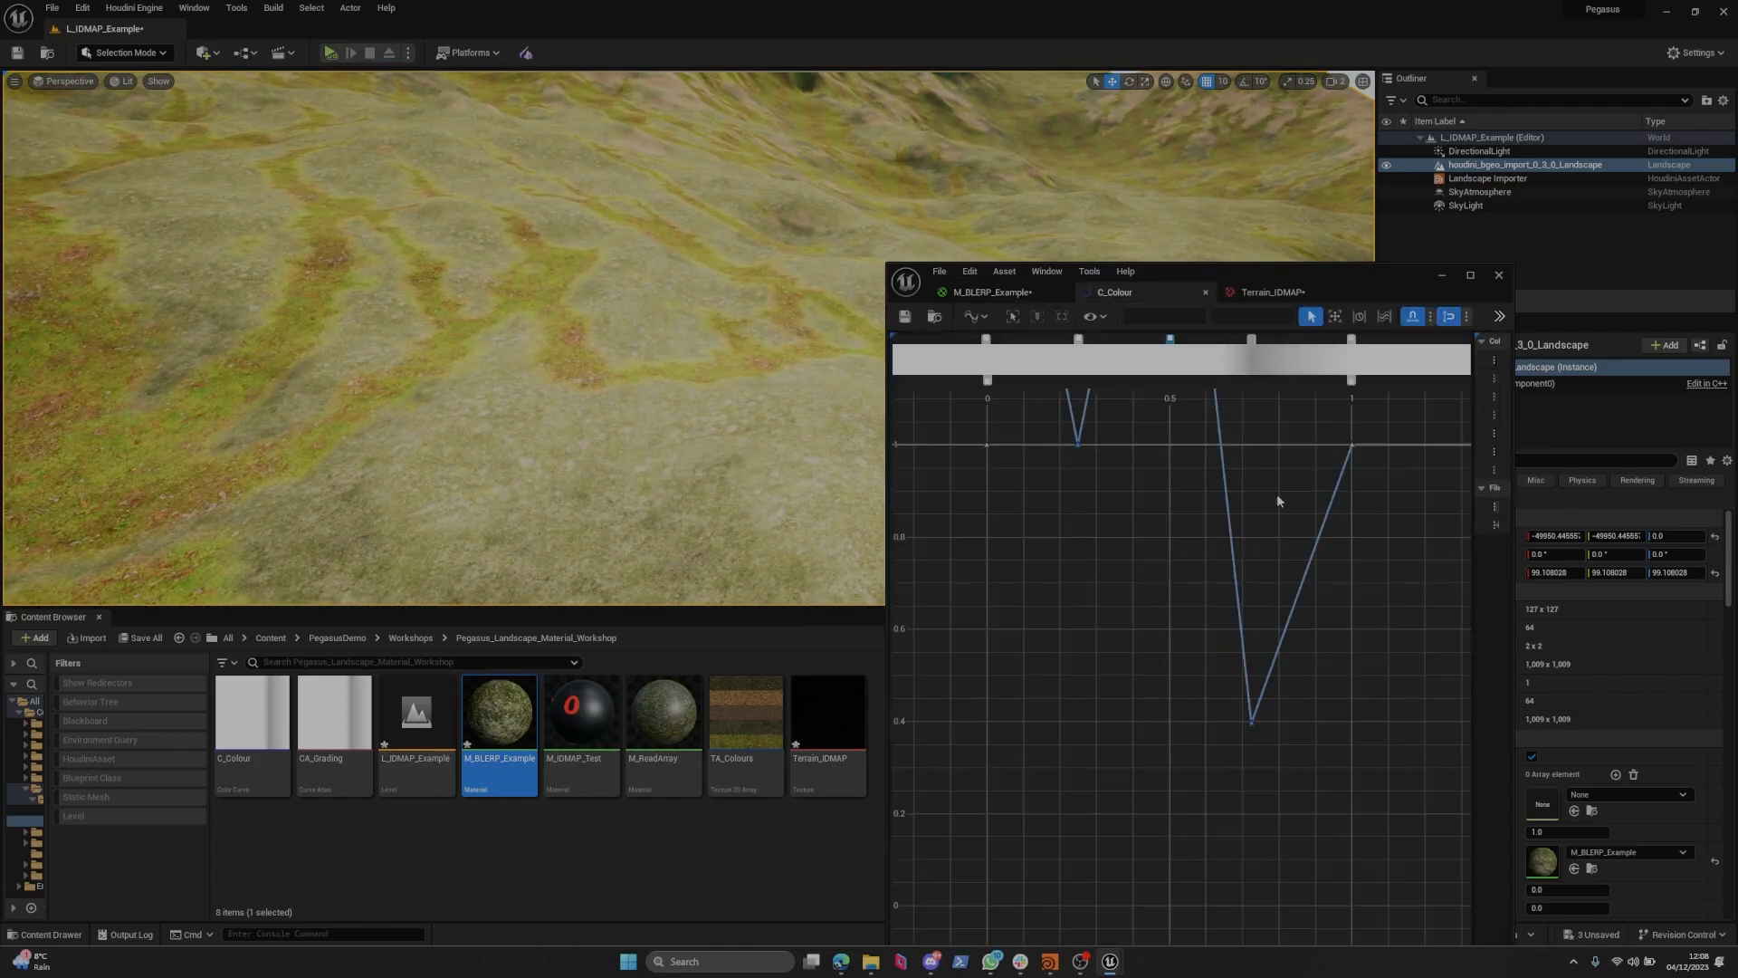
pyautogui.doubleClick(1170, 339)
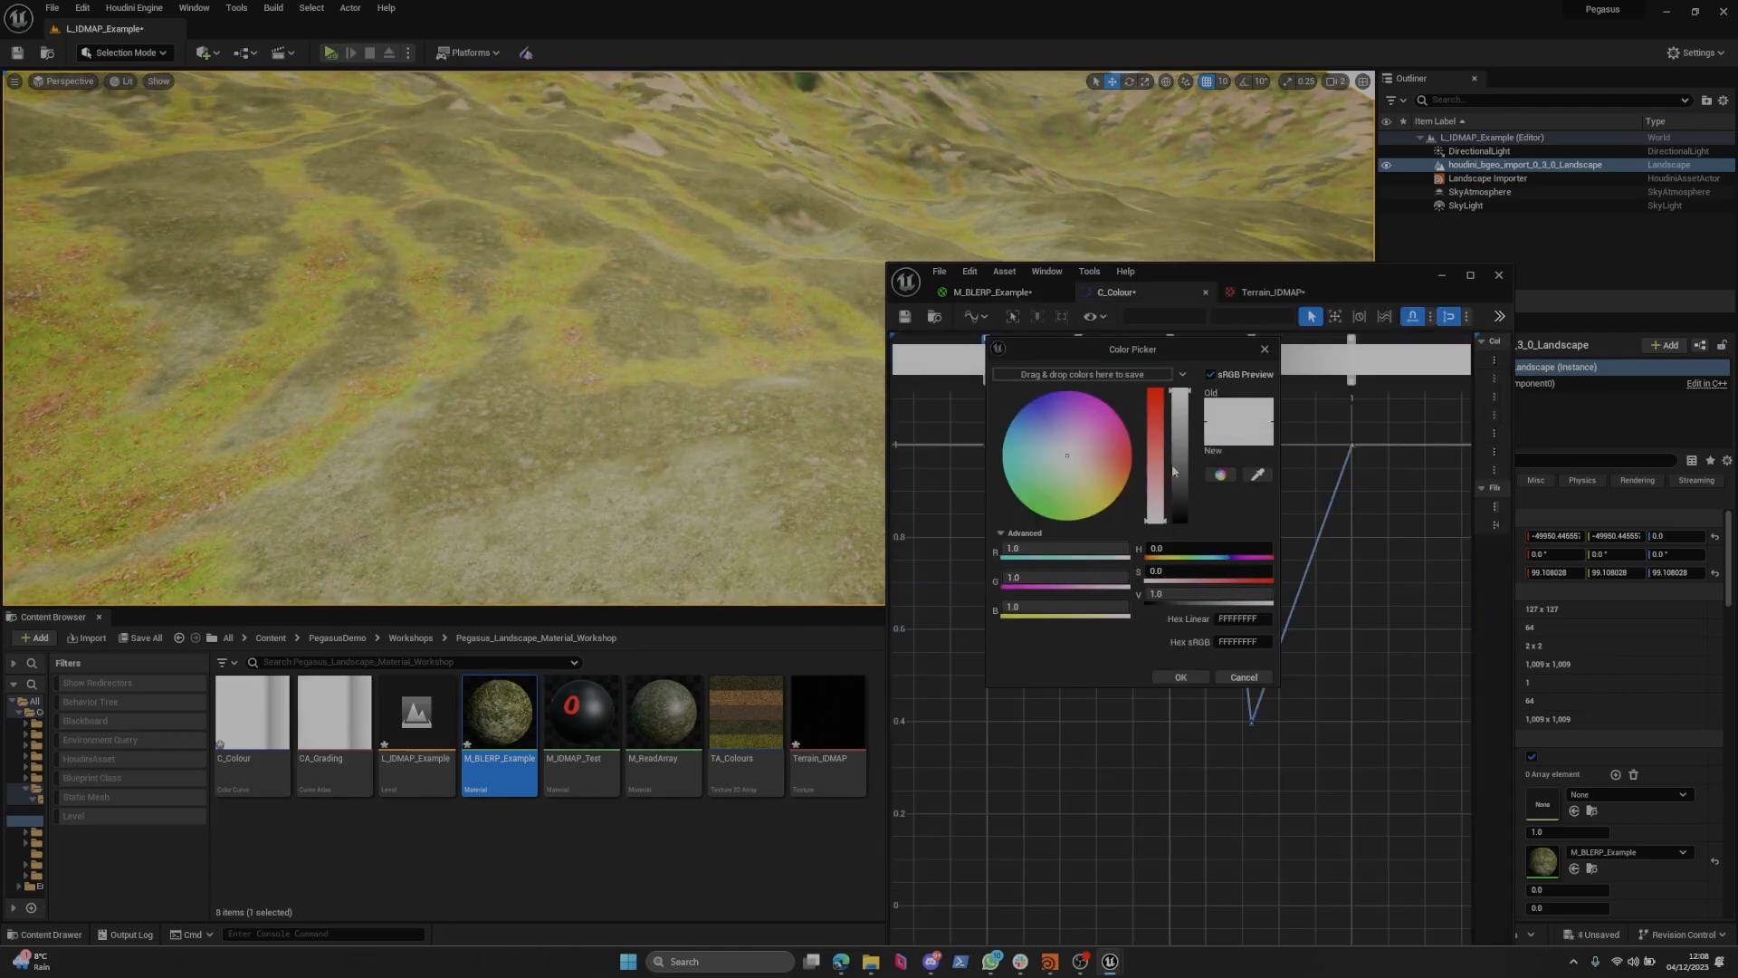
pyautogui.click(1188, 589)
pyautogui.write('1.5')
pyautogui.press('Return')
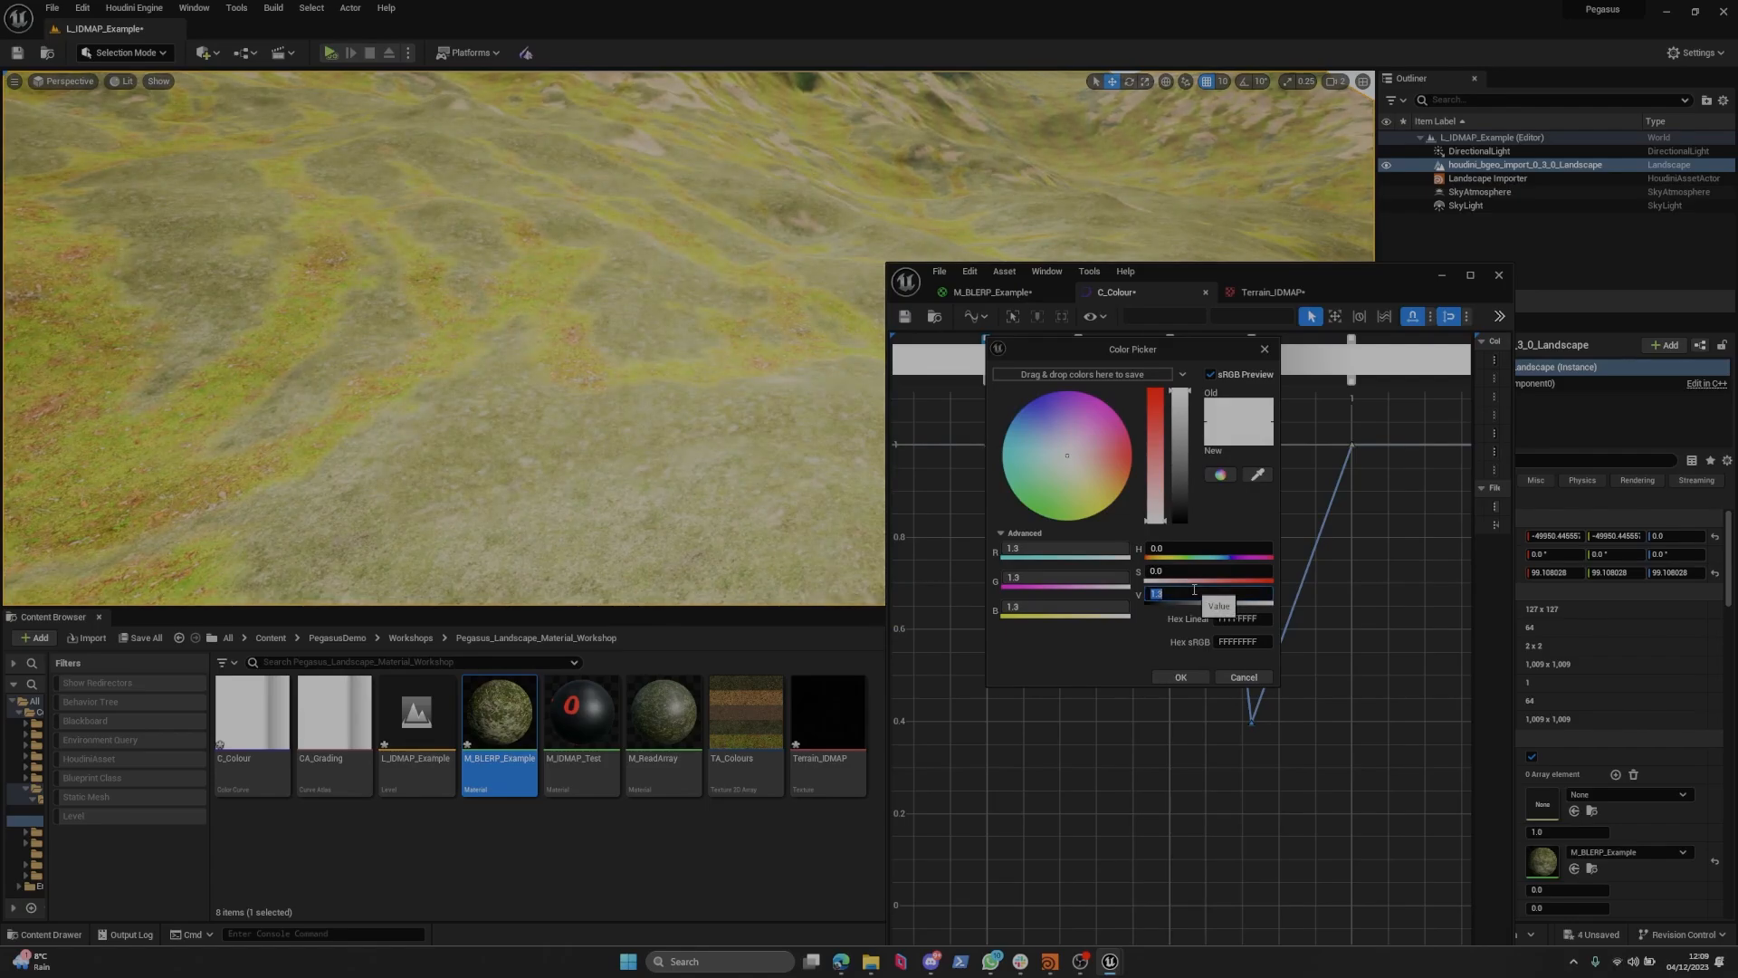
# Tint the first C_Colour key pale yellow, with a hue of about 59 and saturation of about 0.22.
pyautogui.moveTo(1090, 477); pyautogui.dragTo(1075, 467)
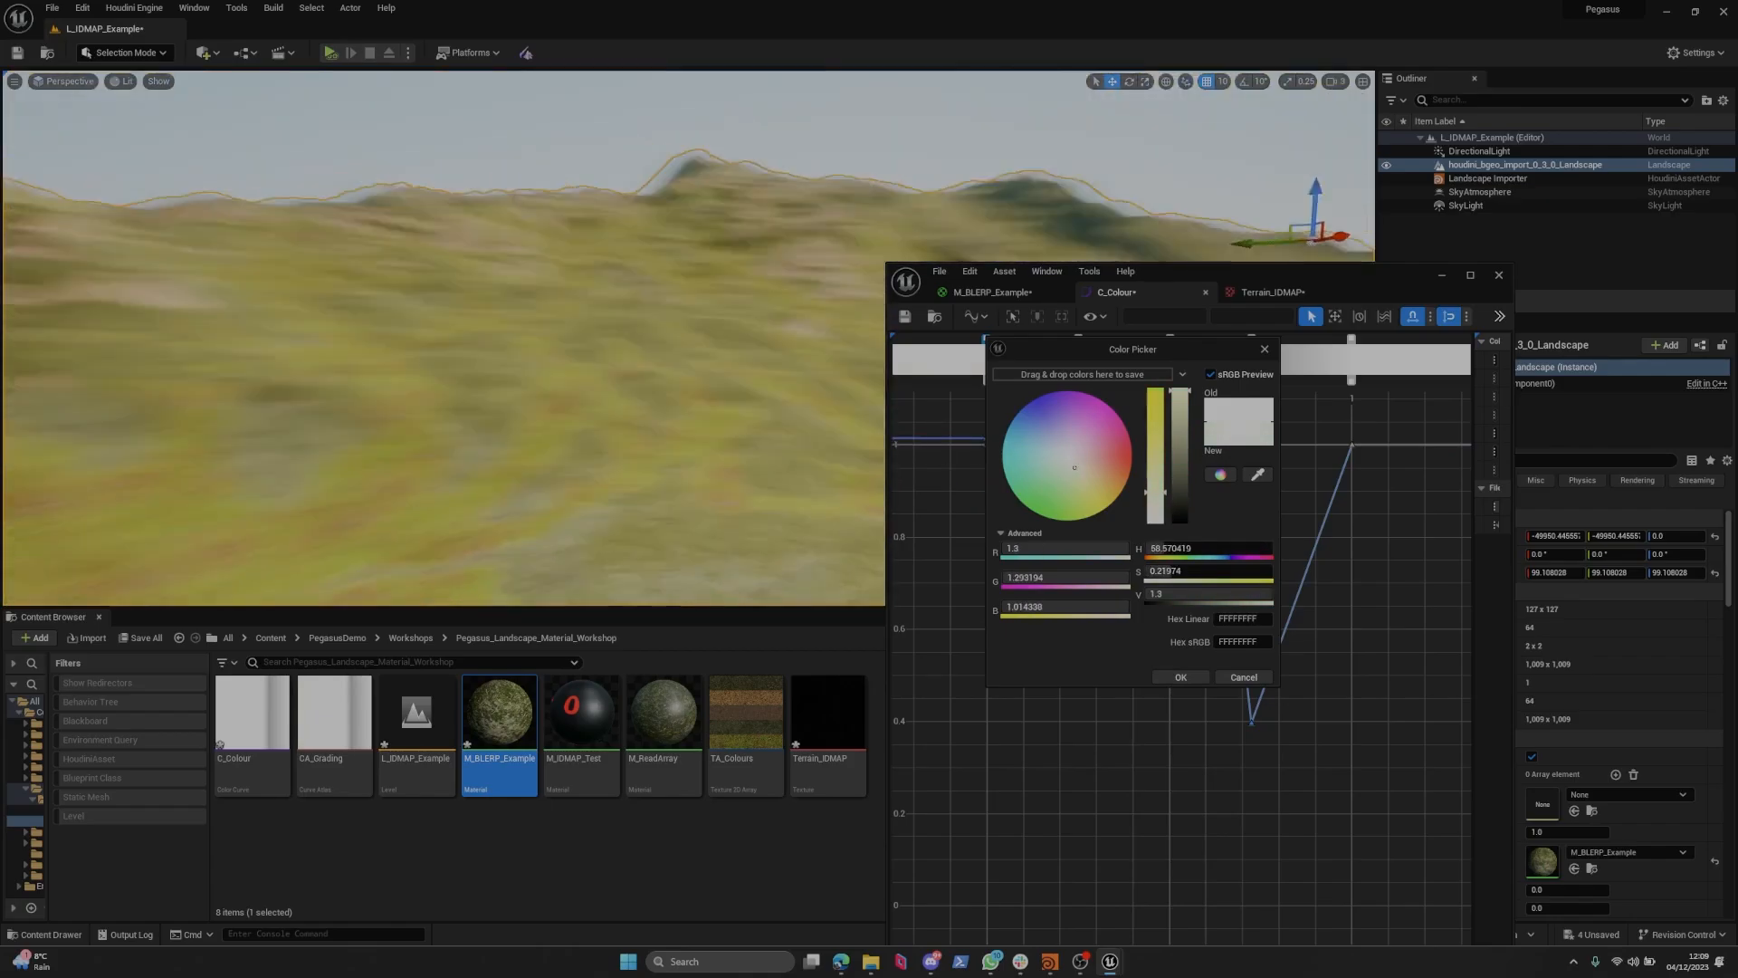
pyautogui.moveTo(784, 392); pyautogui.dragTo(841, 394, button='right')
pyautogui.click(1183, 676)
pyautogui.hotkey('alt', '3')
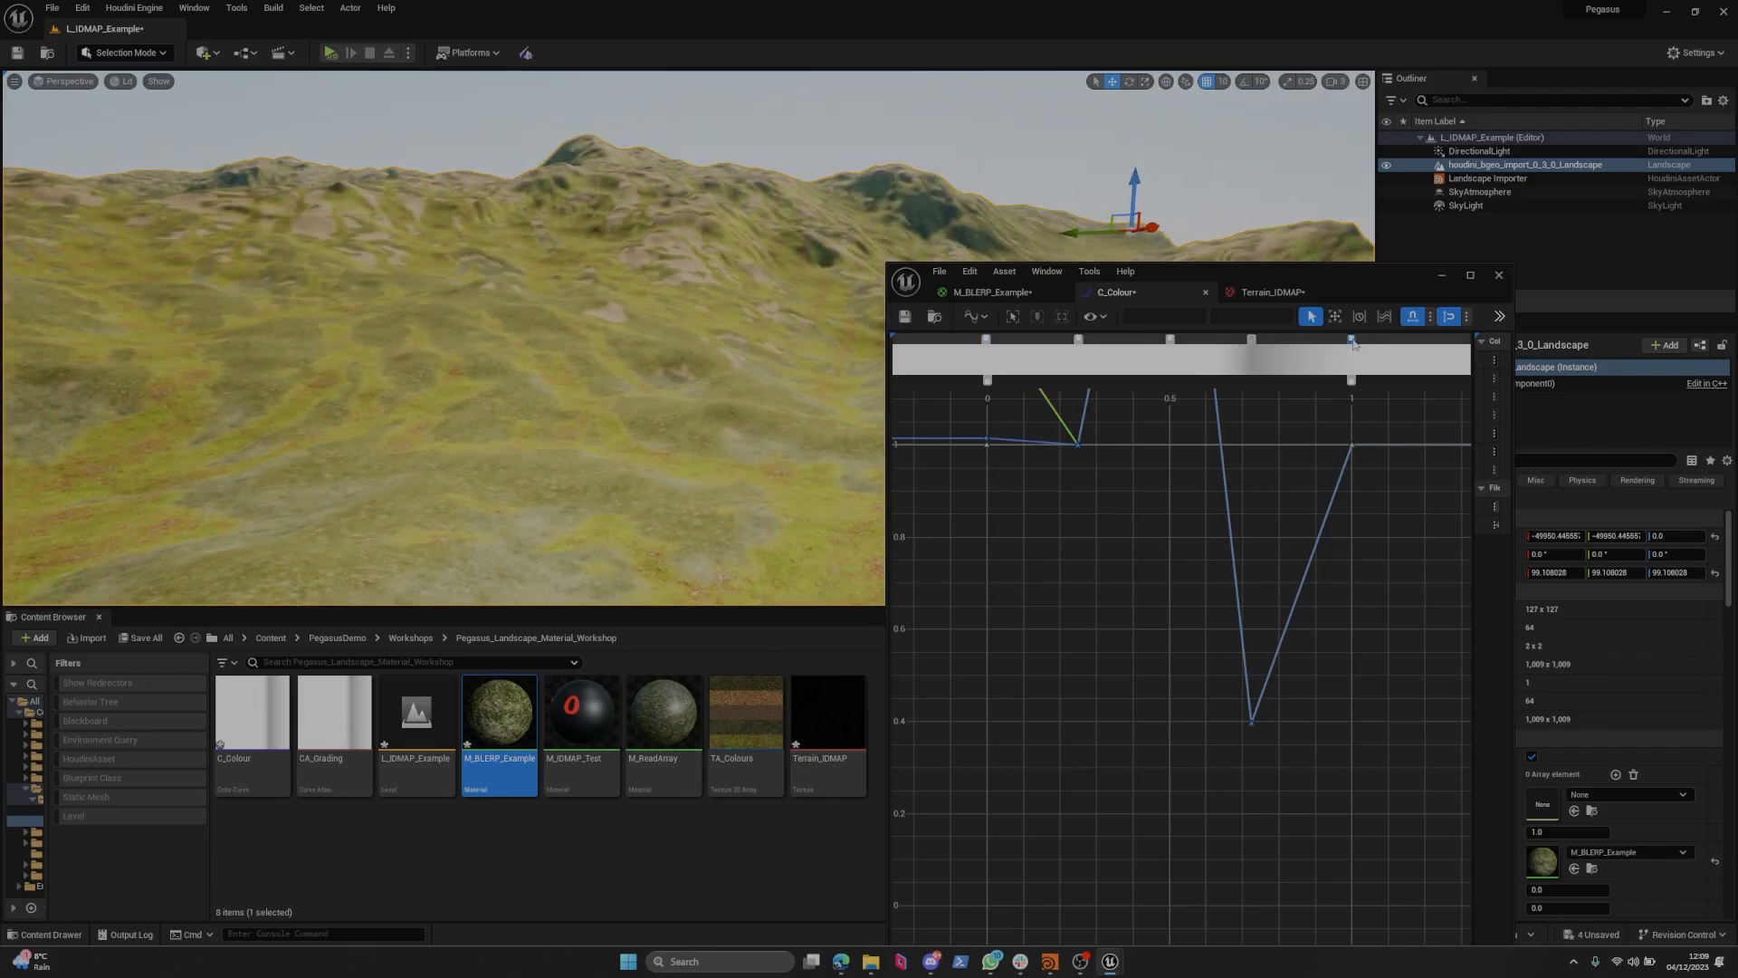
# Tint the last C_Colour key pale green with a hue of about 96, saturation about 0.39 and value 1.0.
pyautogui.doubleClick(1352, 340)
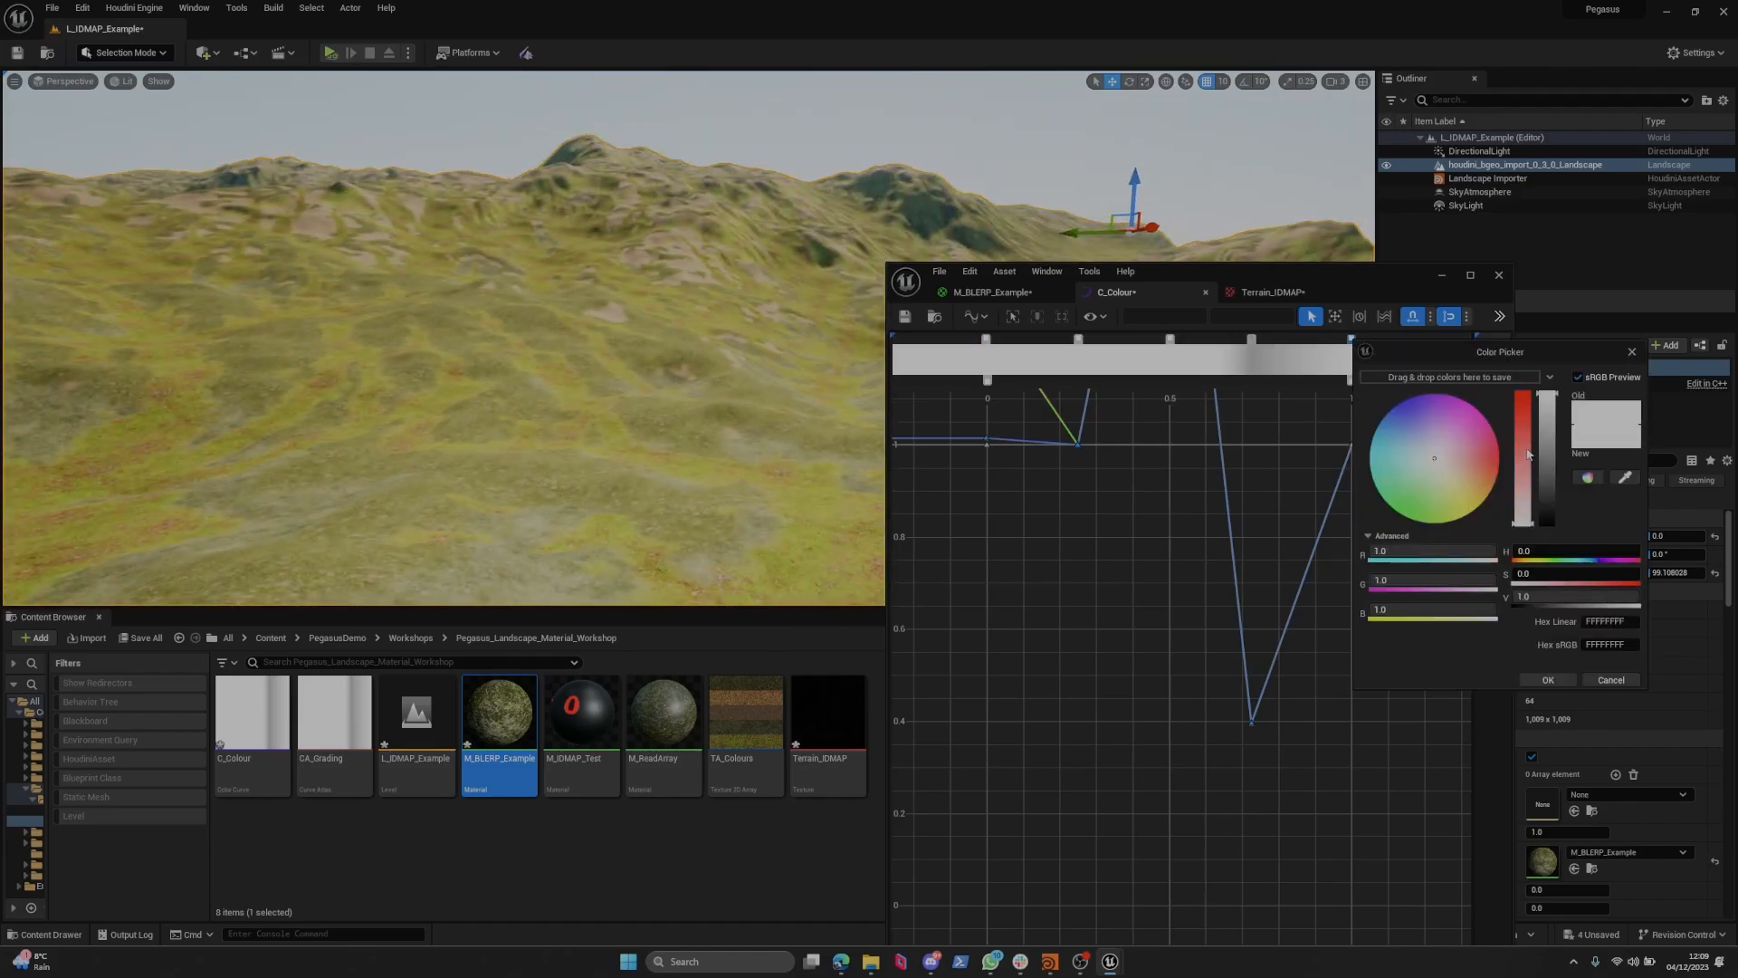
pyautogui.moveTo(1564, 479)
pyautogui.mouseDown()
pyautogui.moveTo(1544, 509)
pyautogui.moveTo(1543, 420)
pyautogui.mouseUp()
pyautogui.moveTo(1523, 493)
pyautogui.mouseDown()
pyautogui.moveTo(1525, 456)
pyautogui.moveTo(1438, 490)
pyautogui.mouseUp()
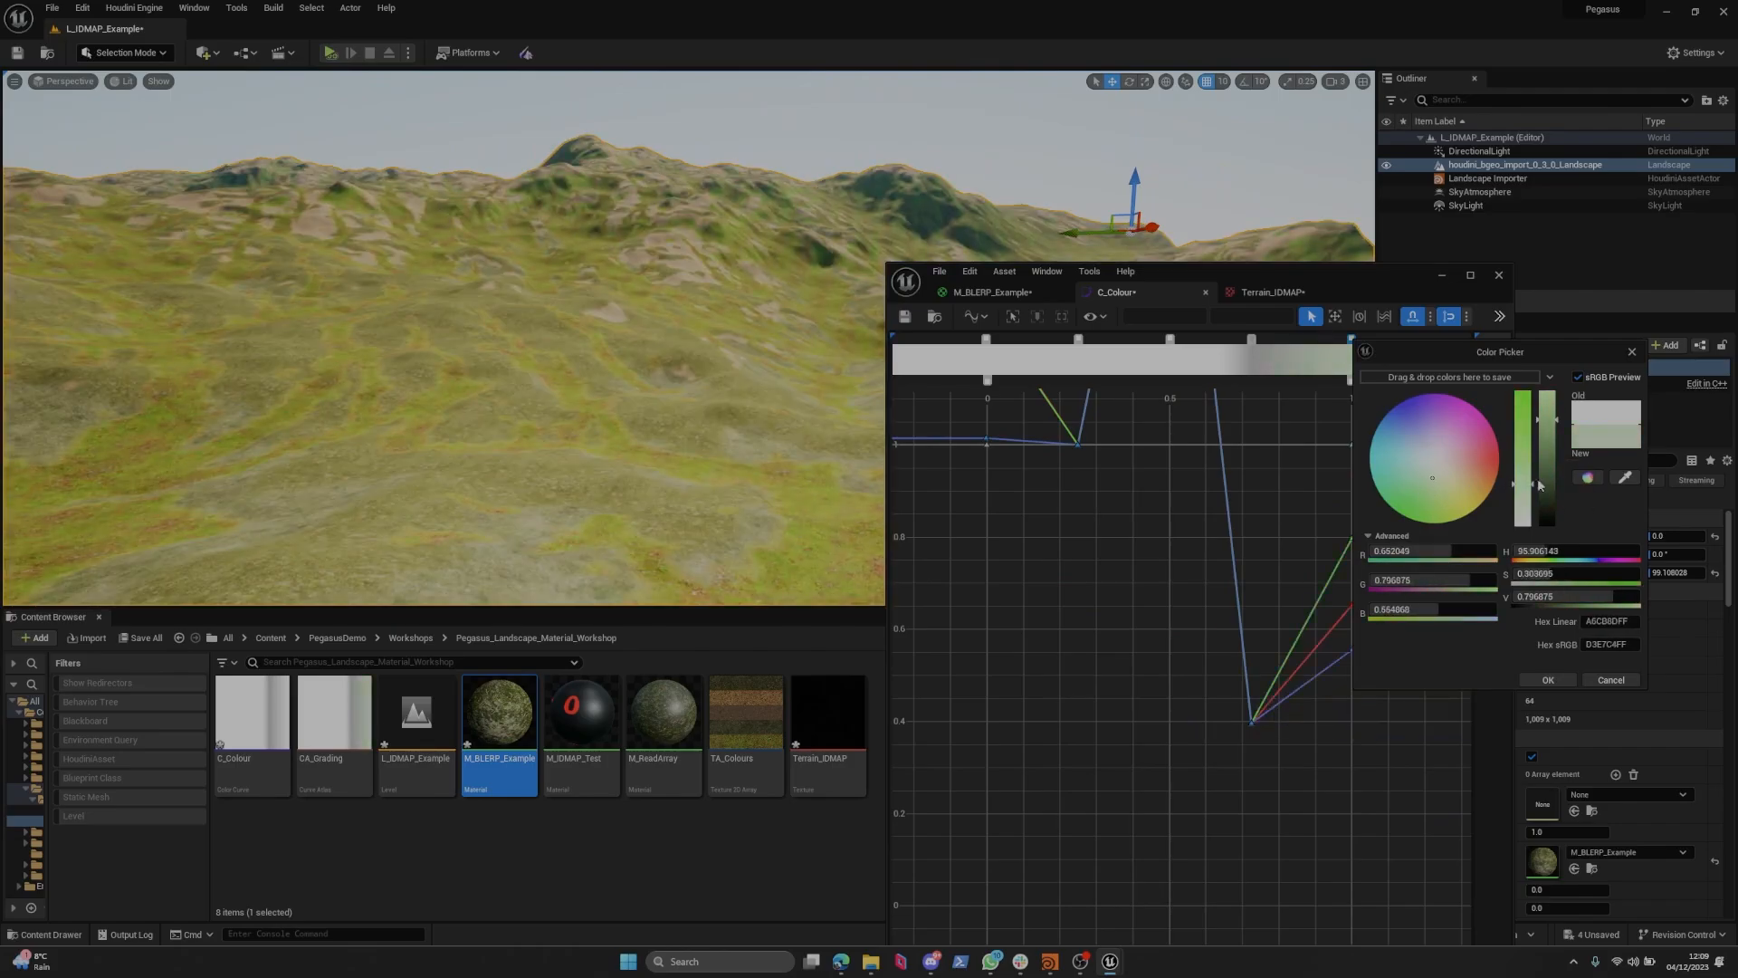
pyautogui.moveTo(1546, 495); pyautogui.dragTo(1549, 382)
pyautogui.press('w')
pyautogui.moveTo(779, 326)
pyautogui.mouseDown(button='right')
pyautogui.moveTo(810, 326)
pyautogui.moveTo(797, 339)
pyautogui.mouseUp(button='right')
pyautogui.scroll(5, 797, 339)
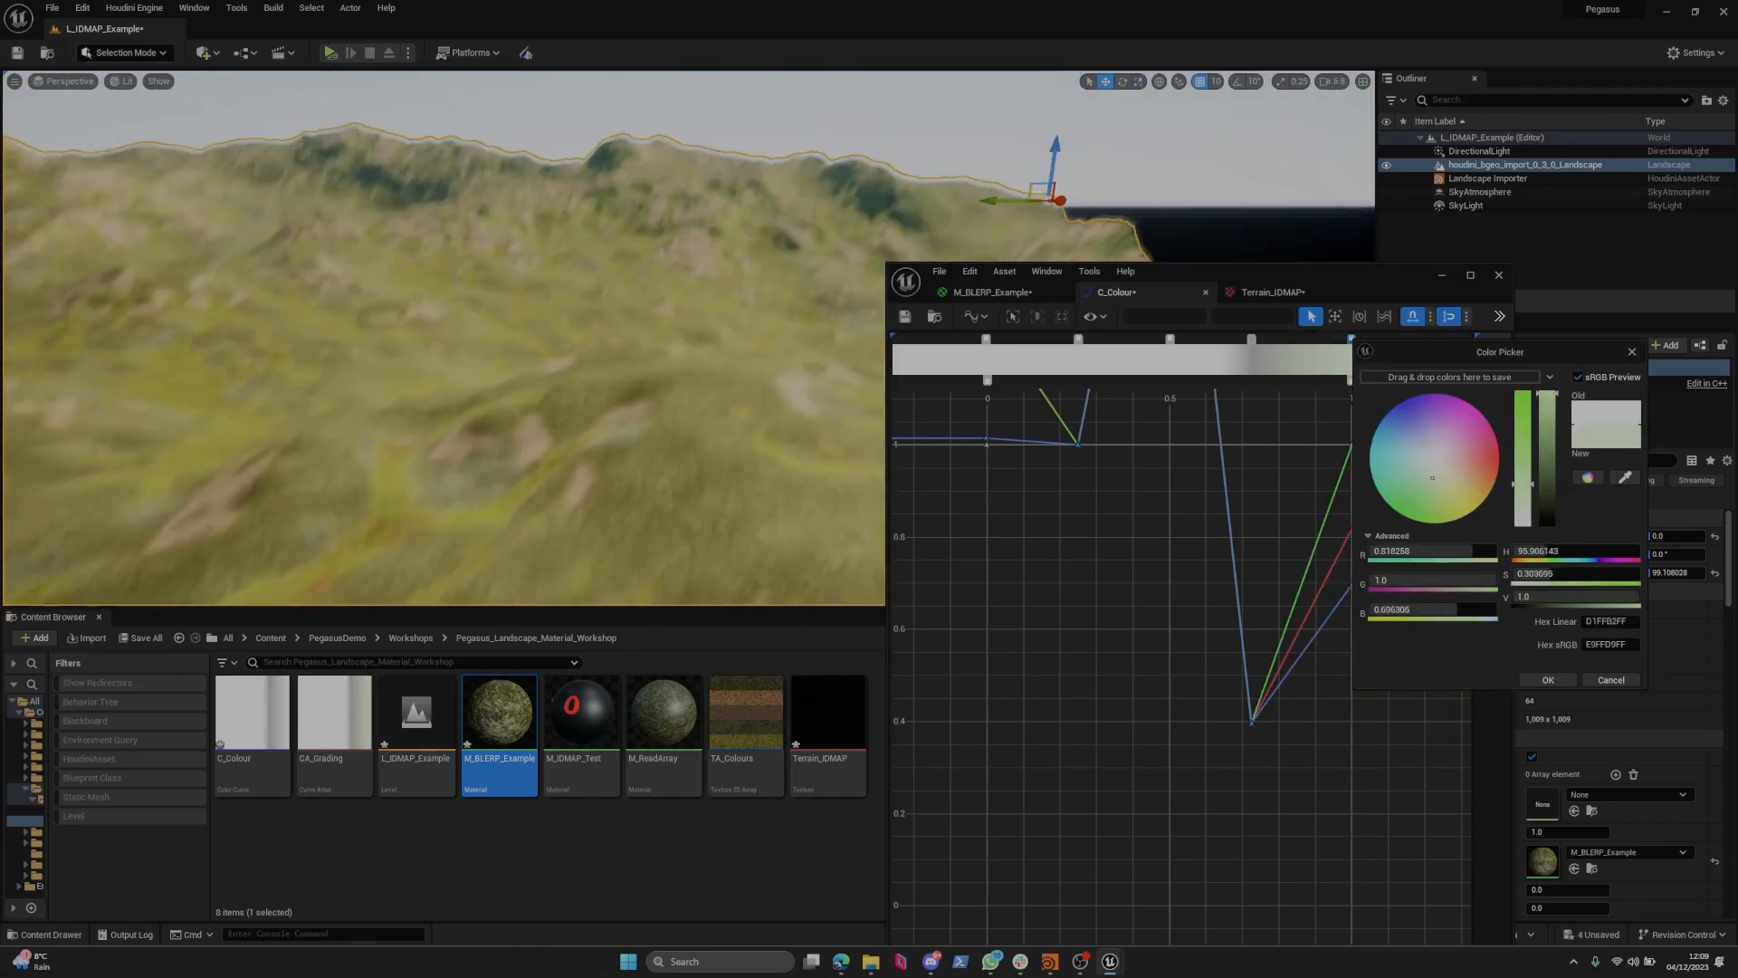
pyautogui.moveTo(527, 398); pyautogui.dragTo(527, 371, button='right')
pyautogui.click(1549, 679)
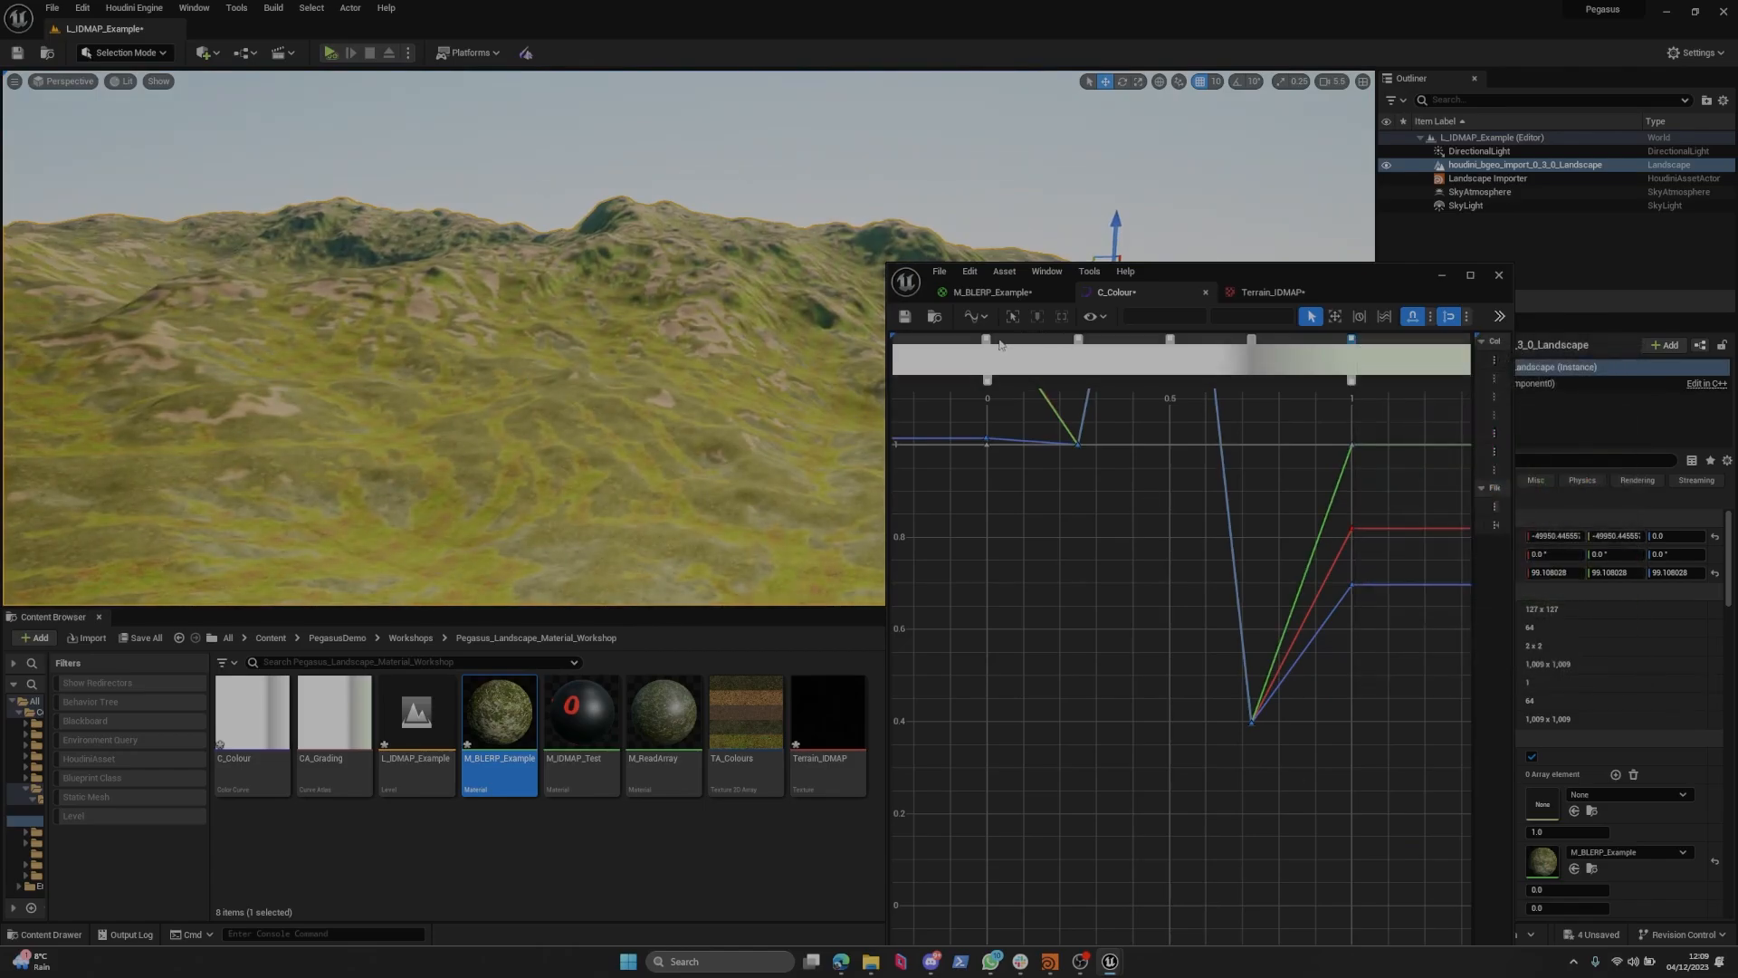
# Strengthen the first C_Colour key's yellow tint to a saturation of about 0.47 and adjust its brightness.
pyautogui.doubleClick(987, 340)
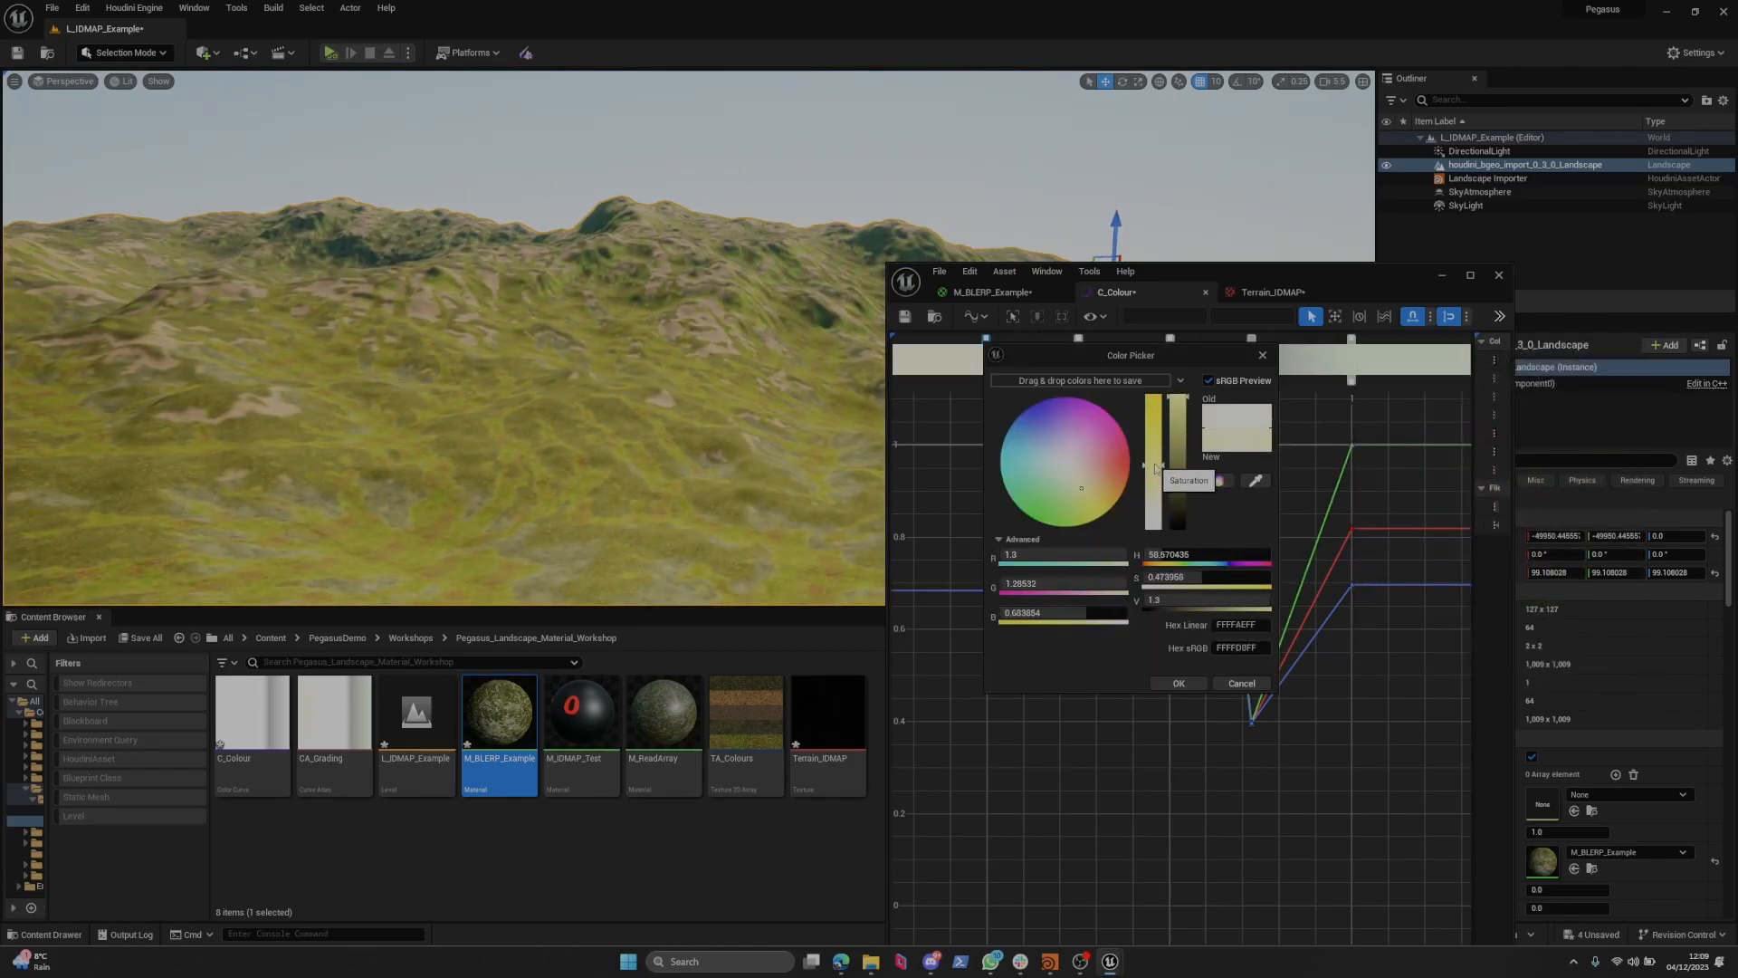
pyautogui.moveTo(1177, 474); pyautogui.dragTo(1182, 389)
pyautogui.moveTo(652, 407); pyautogui.dragTo(681, 332, button='right')
pyautogui.scroll(-1, 652, 430)
pyautogui.click(1178, 683)
# Save the C_Colour curve and the Terrain_IDMAP texture, and close both of their editors.
pyautogui.click(904, 317)
pyautogui.scroll(2, 670, 389)
pyautogui.click(1205, 291)
pyautogui.click(1130, 292)
pyautogui.scroll(2, 663, 367)
pyautogui.scroll(-1, 663, 388)
pyautogui.scroll(-1, 677, 337)
pyautogui.click(1206, 291)
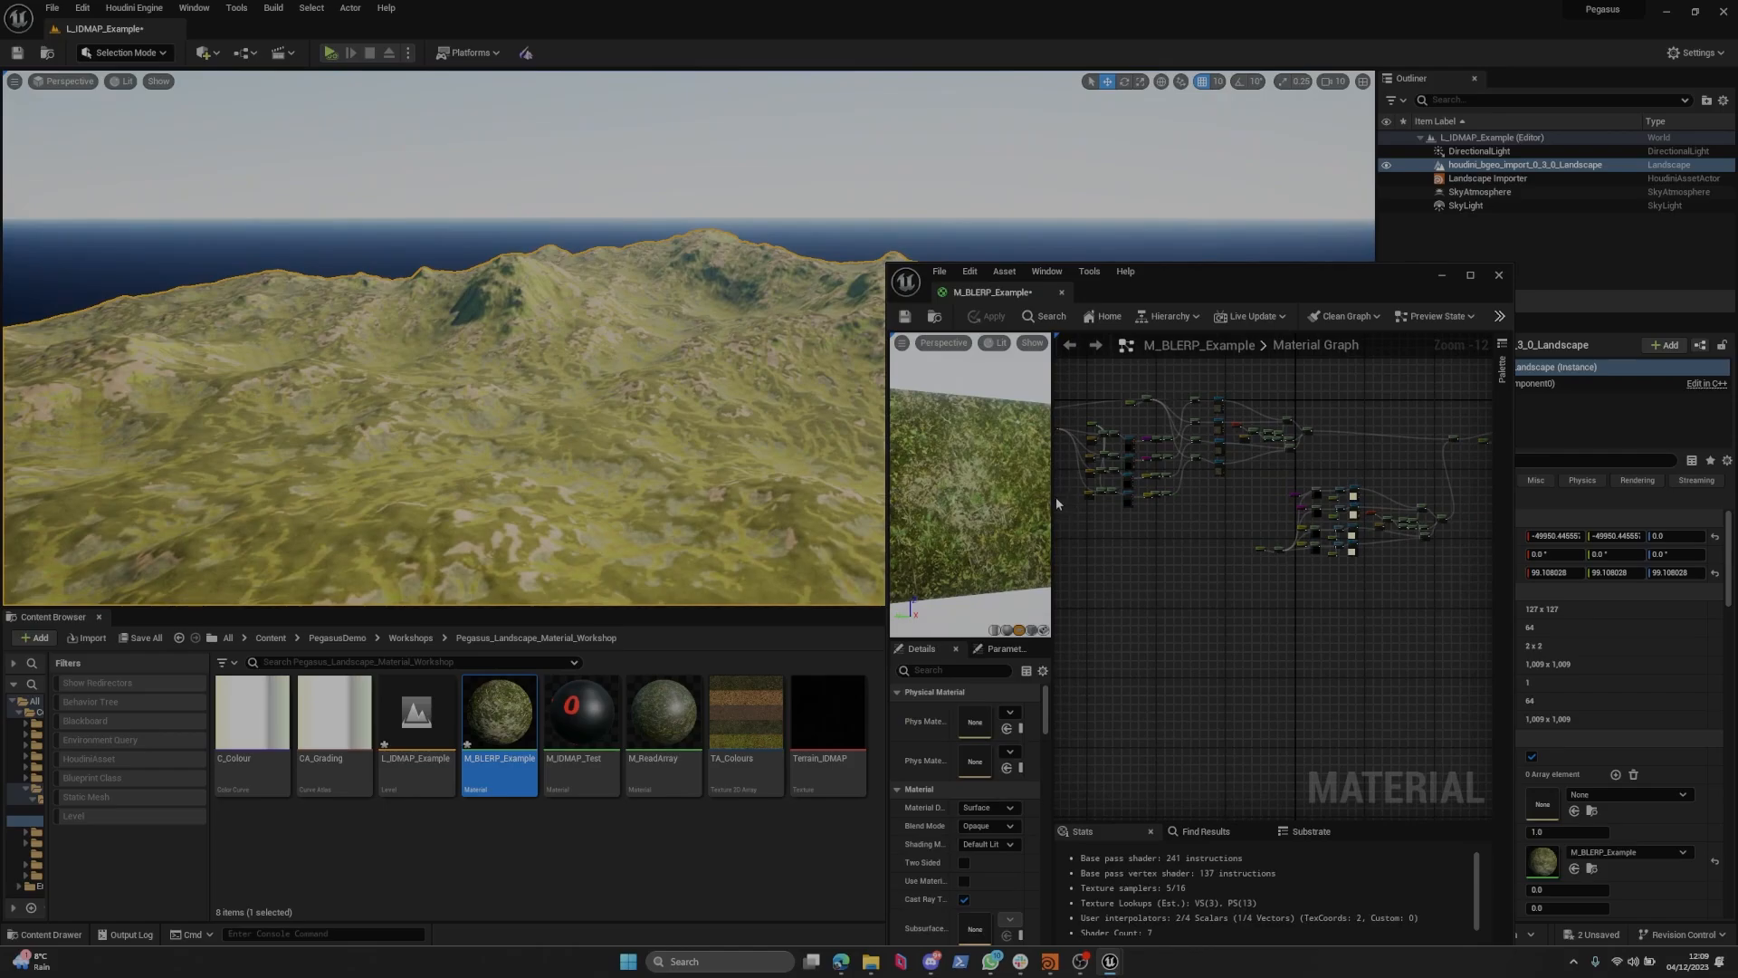
# Widen the graph area and maximise the M_BLERP_Example editor so the complete node network can be viewed.
pyautogui.moveTo(1053, 498); pyautogui.dragTo(912, 494)
pyautogui.moveTo(1116, 471); pyautogui.dragTo(1184, 471, button='right')
pyautogui.doubleClick(1278, 288)
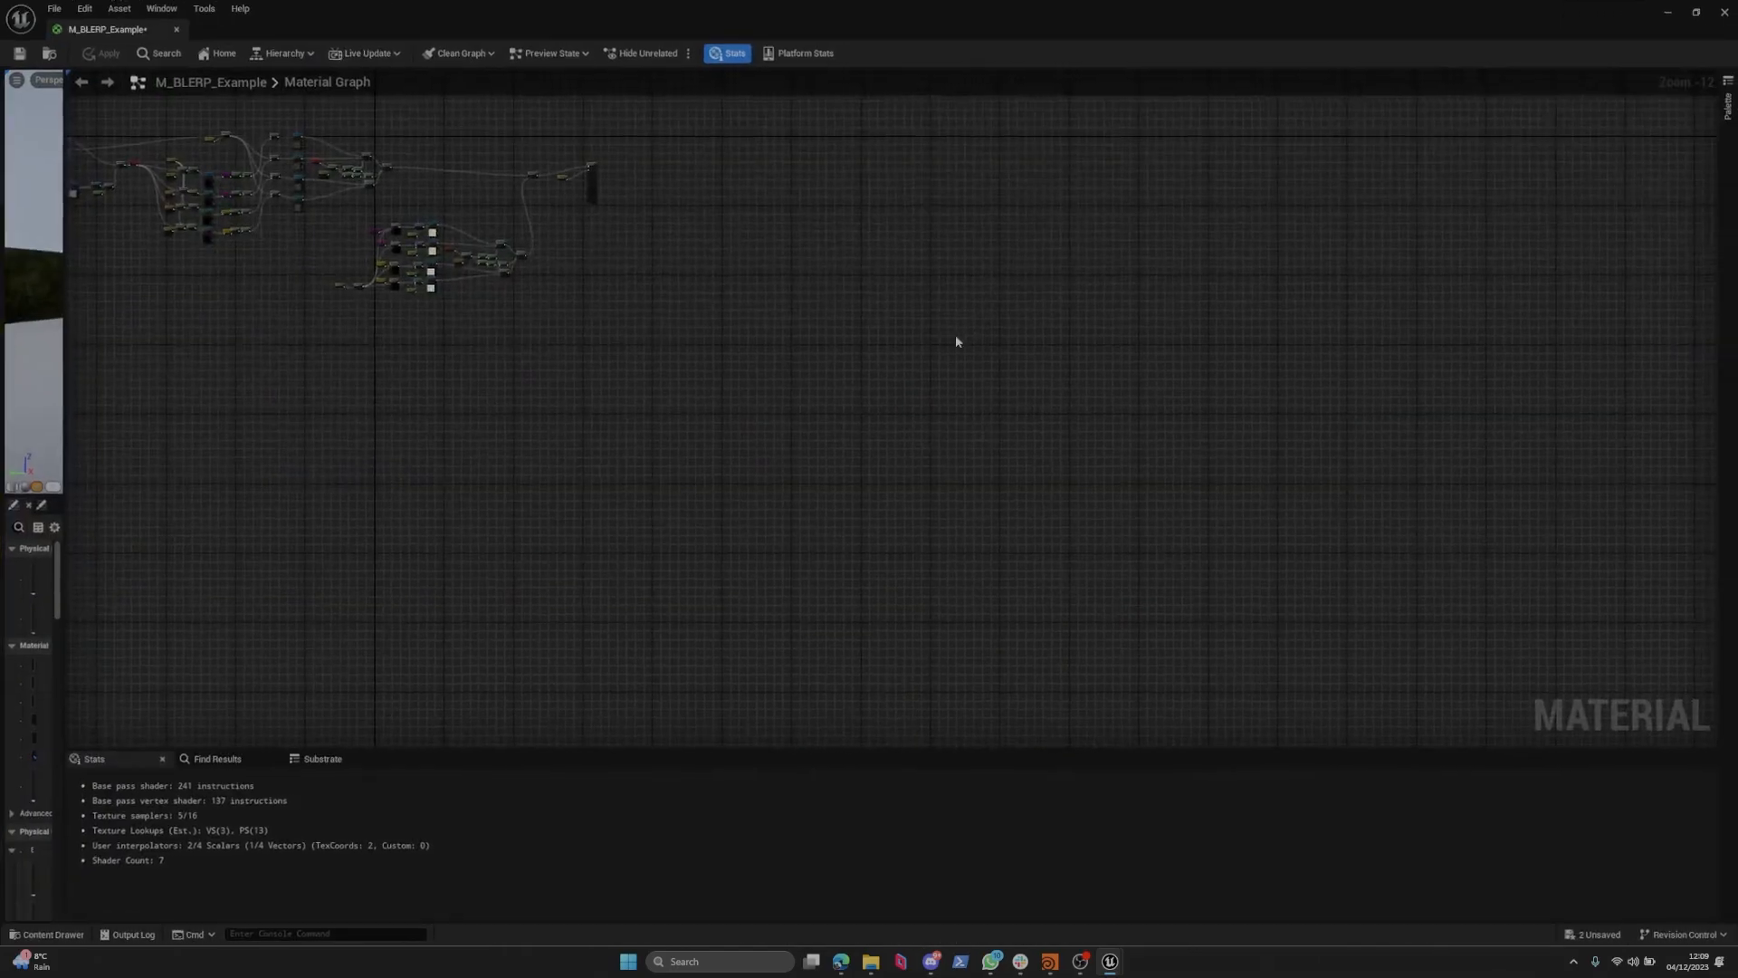
pyautogui.scroll(3, 954, 334)
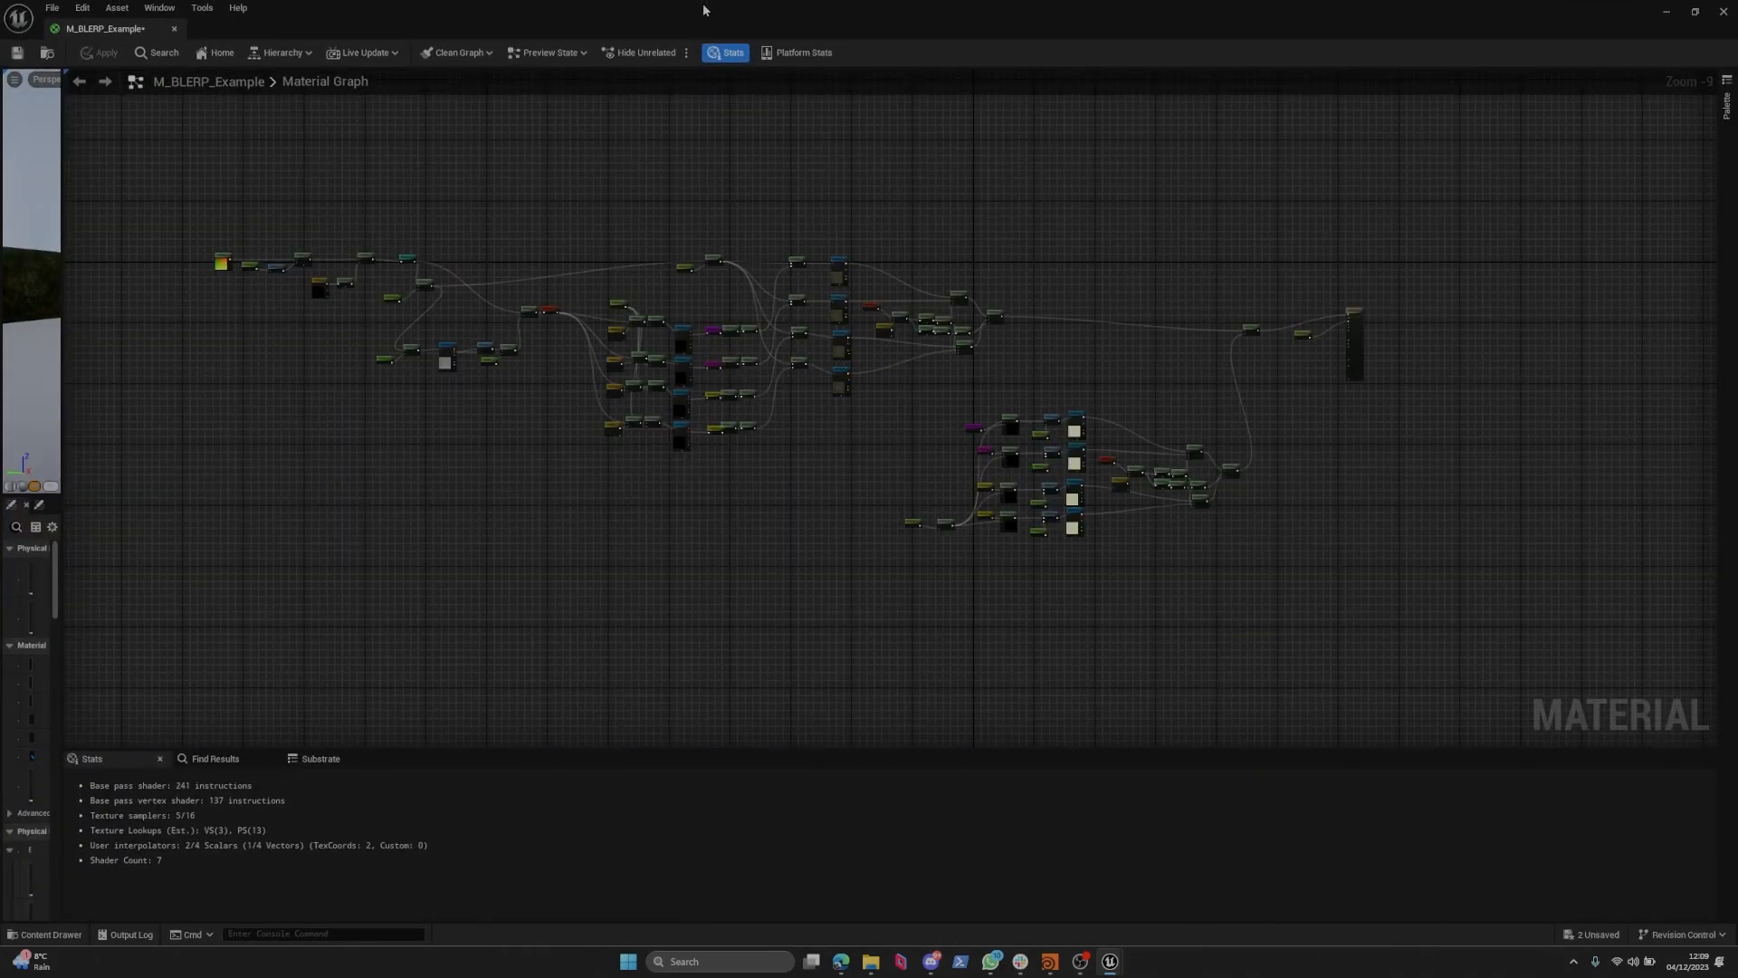
# Shift the upper texture samples and their blend nodes away from the nodes feeding them to space out the graph.
pyautogui.scroll(3, 1005, 272)
pyautogui.moveTo(802, 373); pyautogui.dragTo(708, 422)
pyautogui.moveTo(1002, 391); pyautogui.dragTo(780, 227)
pyautogui.moveTo(779, 228); pyautogui.dragTo(801, 230)
pyautogui.moveTo(783, 255); pyautogui.dragTo(772, 256, button='right')
pyautogui.scroll(-1, 776, 253)
pyautogui.click(1143, 290)
# Examine the M_BLERP_Example graph from the ID map lookups through the gradient lookups to the material output.
pyautogui.moveTo(1142, 290); pyautogui.dragTo(964, 294, button='right')
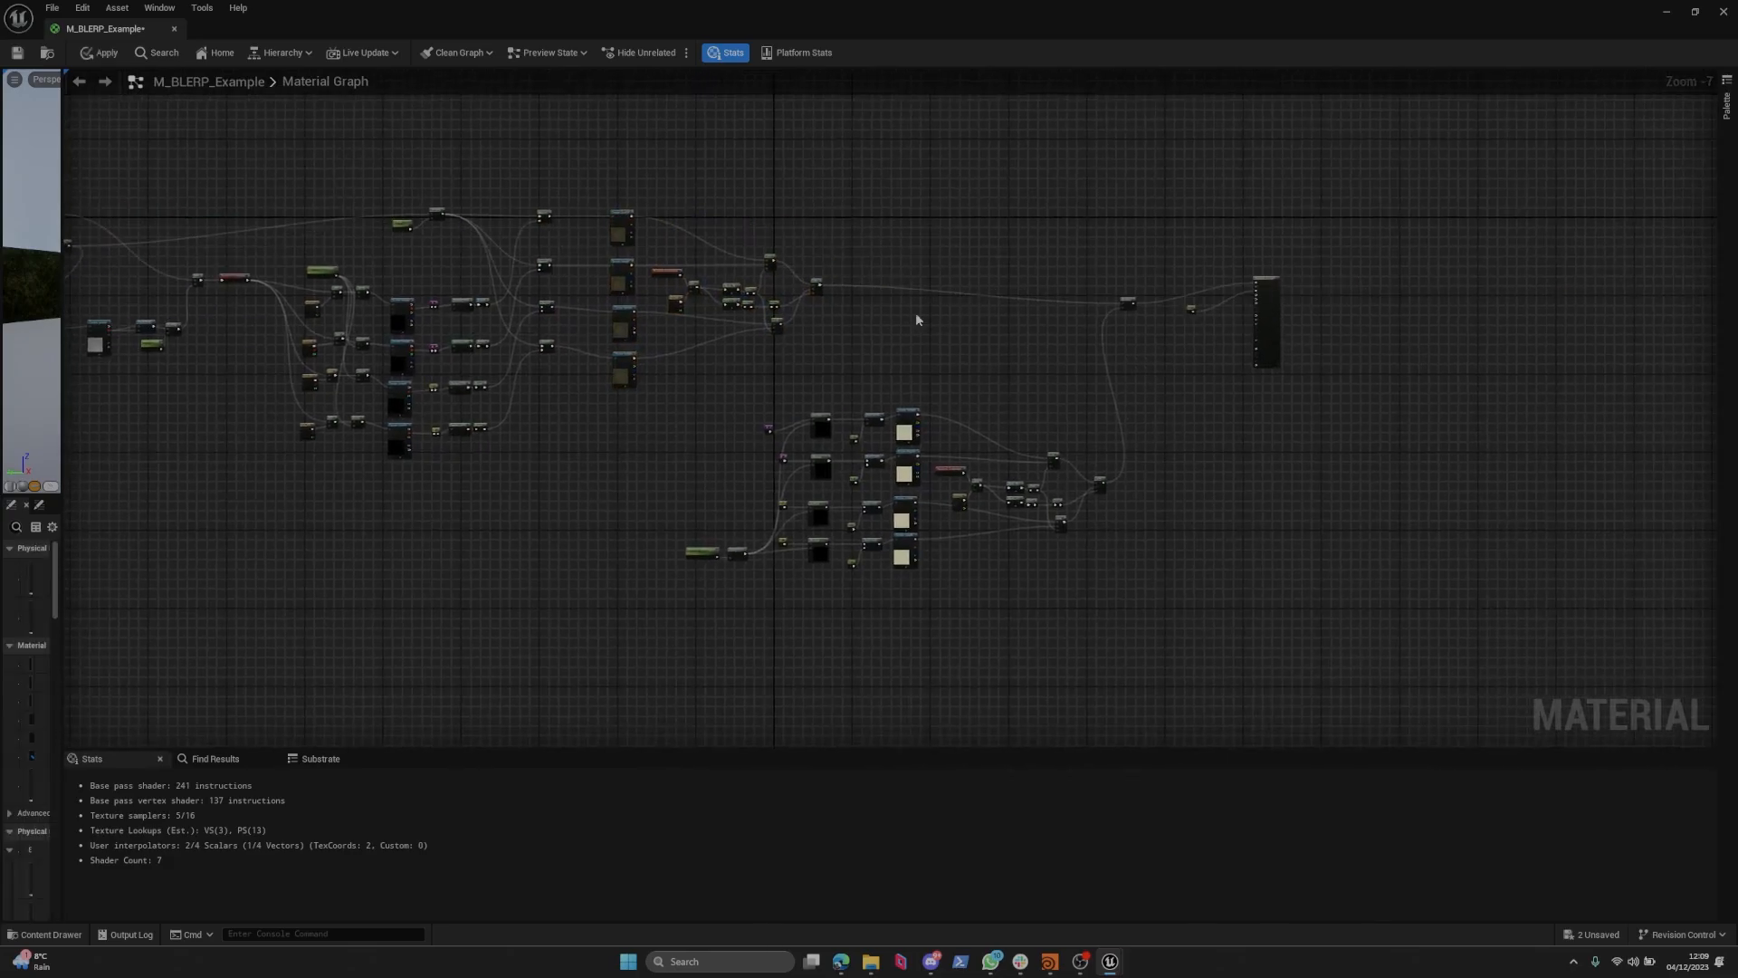
pyautogui.moveTo(860, 312); pyautogui.dragTo(1243, 321, button='right')
pyautogui.moveTo(740, 297); pyautogui.dragTo(599, 321, button='right')
pyautogui.scroll(2, 992, 330)
pyautogui.scroll(-1, 992, 329)
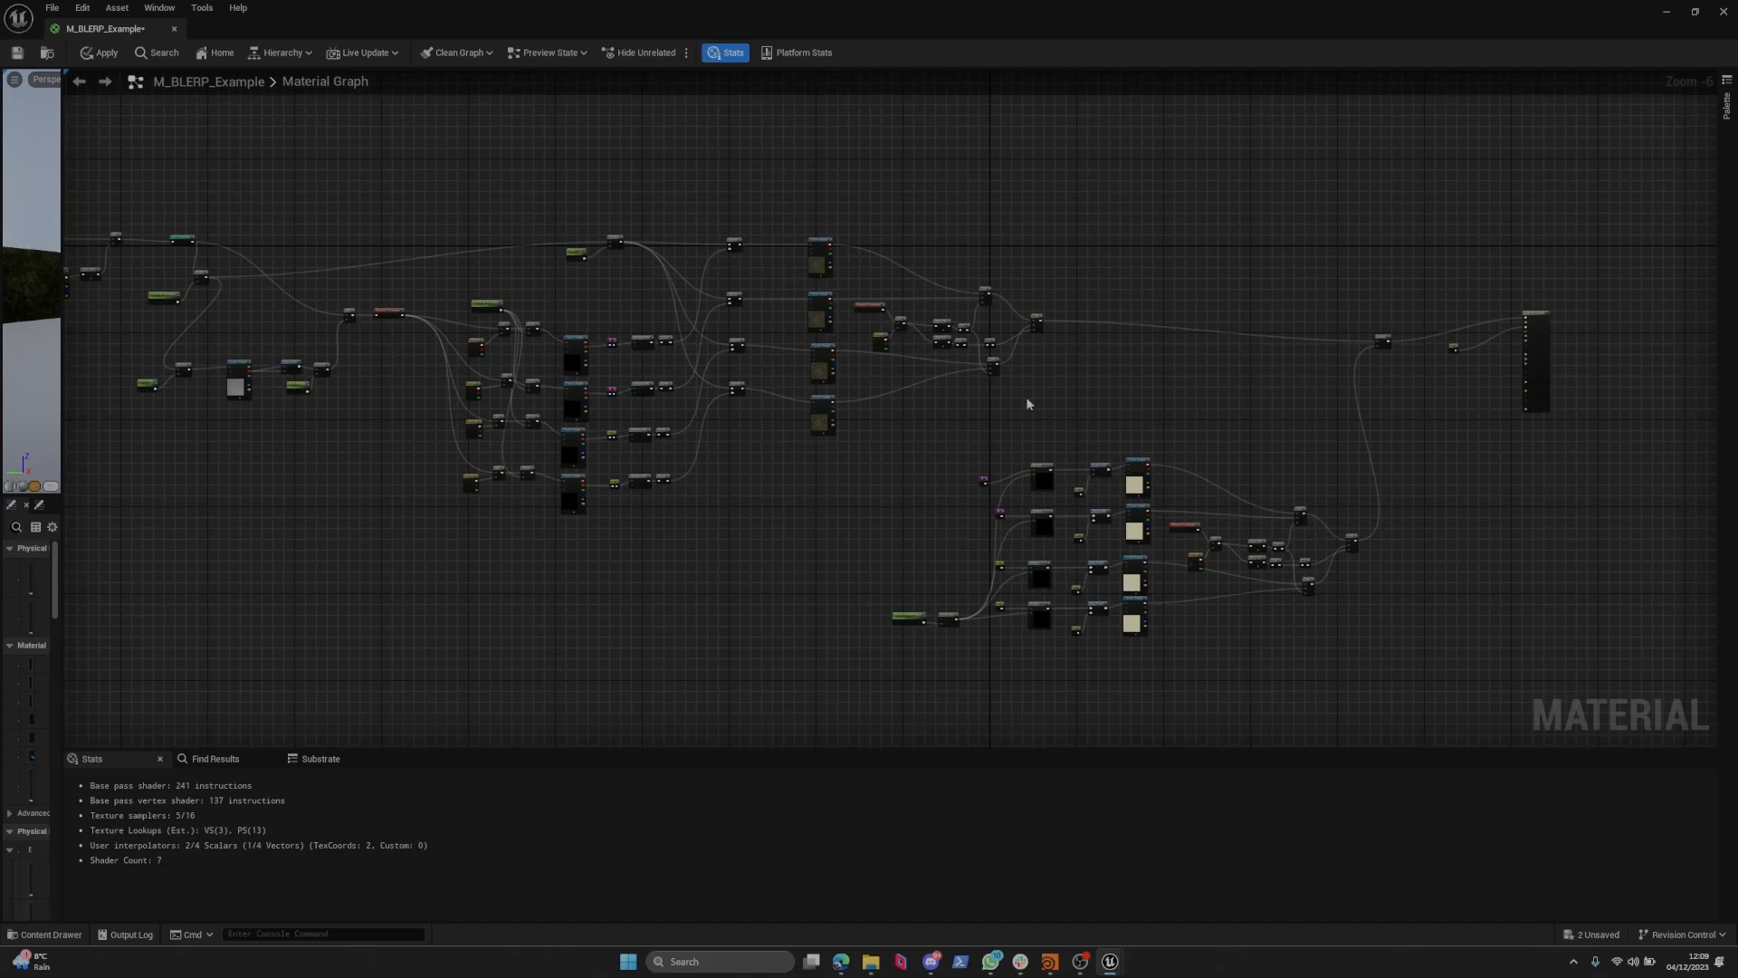
pyautogui.moveTo(736, 350); pyautogui.dragTo(806, 341, button='right')
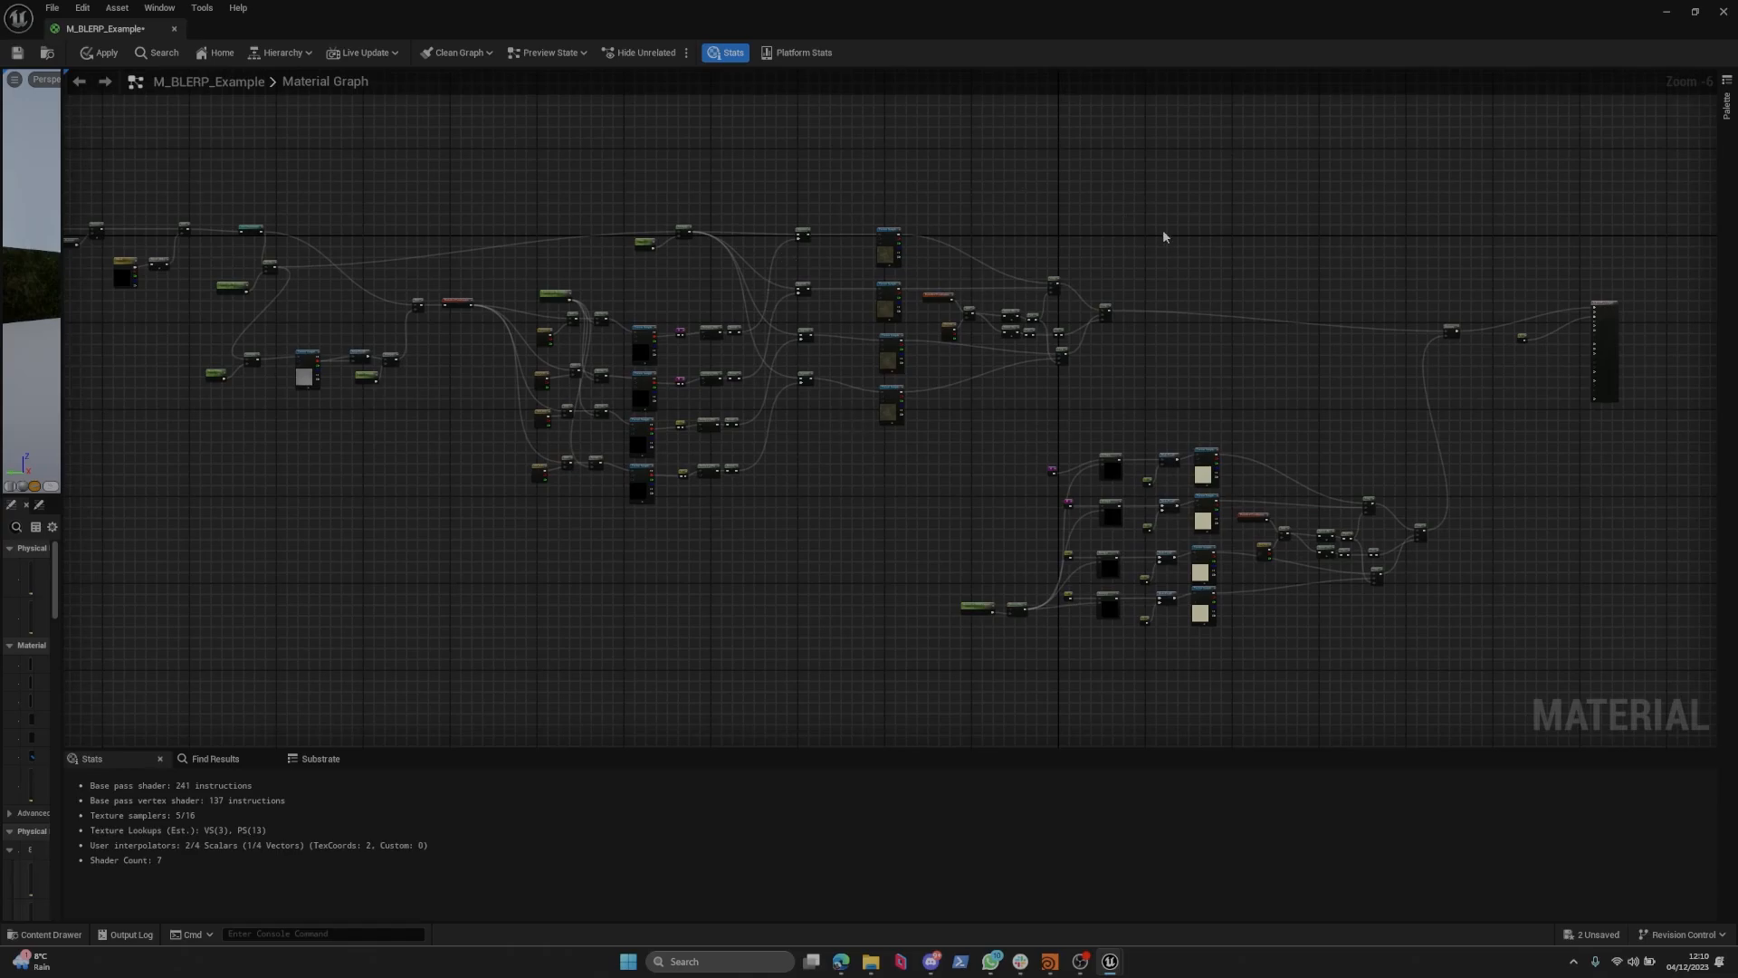
pyautogui.moveTo(816, 338); pyautogui.dragTo(839, 317, button='right')
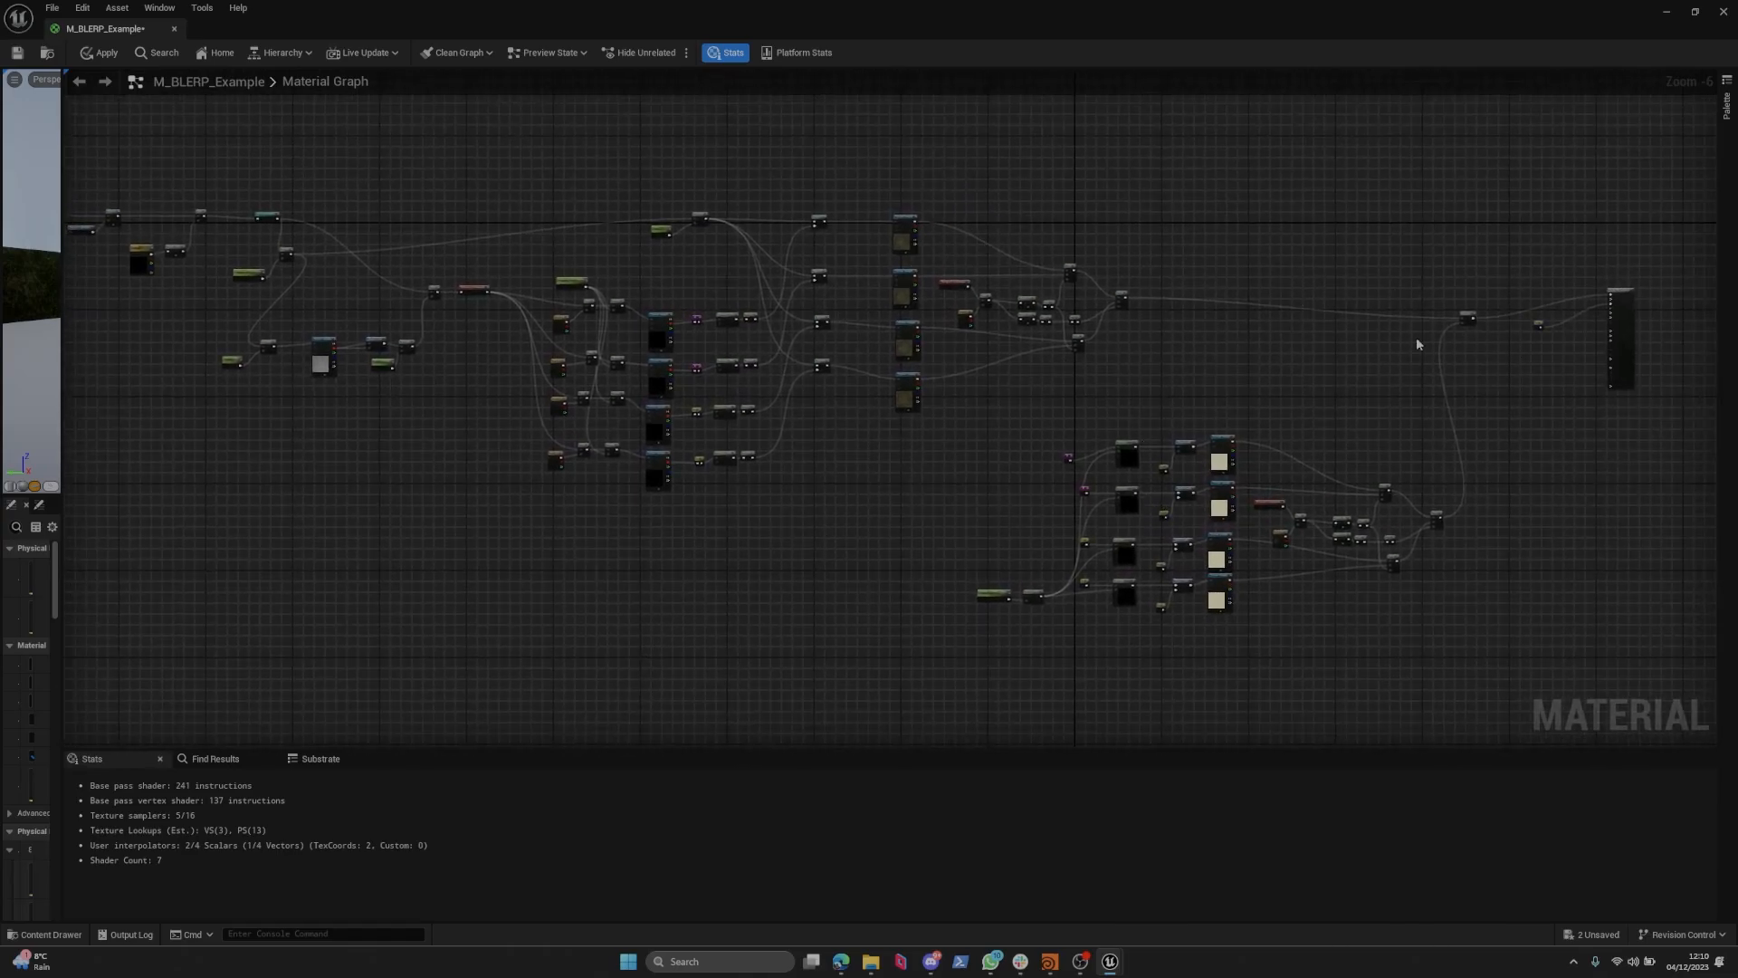
pyautogui.moveTo(1225, 360); pyautogui.dragTo(1187, 363, button='right')
pyautogui.scroll(3, 1340, 522)
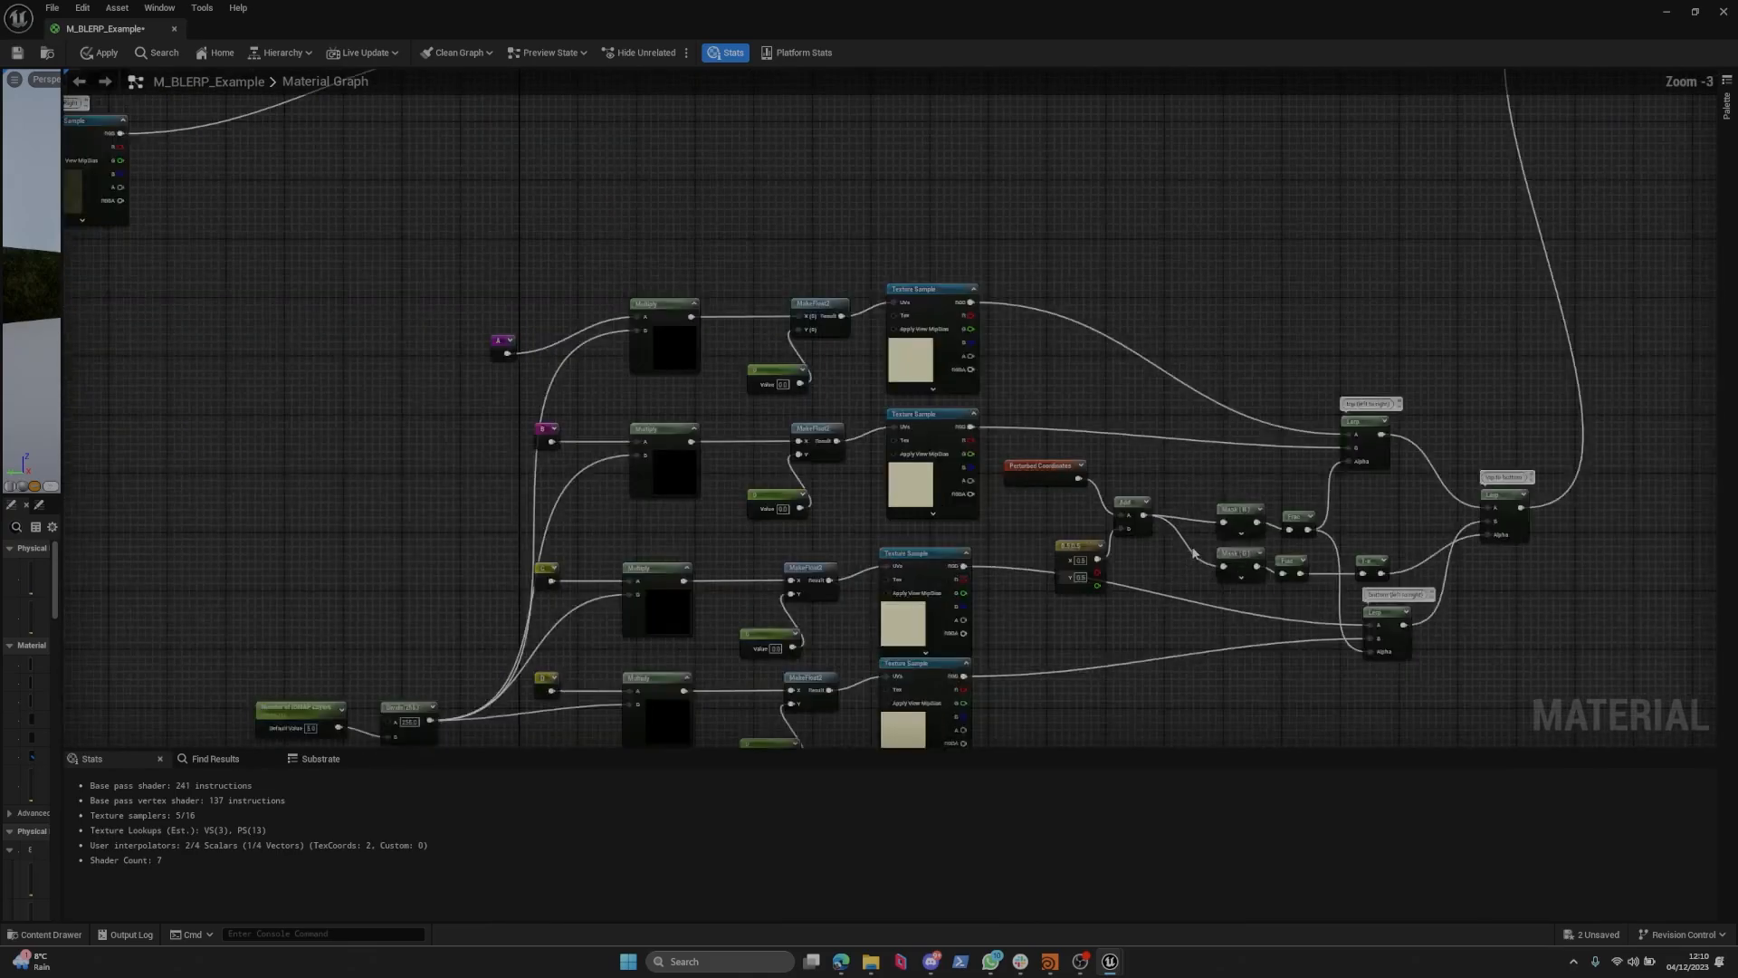
# Compare the gradient lookup block with the upper terrain texture block by selecting the nodes of each.
pyautogui.scroll(-2, 1340, 522)
pyautogui.moveTo(1483, 403); pyautogui.dragTo(1424, 271, button='right')
pyautogui.moveTo(1447, 233); pyautogui.dragTo(668, 659)
pyautogui.moveTo(779, 409); pyautogui.dragTo(894, 682, button='right')
pyautogui.moveTo(1145, 161); pyautogui.dragTo(559, 532)
pyautogui.moveTo(919, 516); pyautogui.dragTo(776, 376, button='right')
pyautogui.click(724, 322)
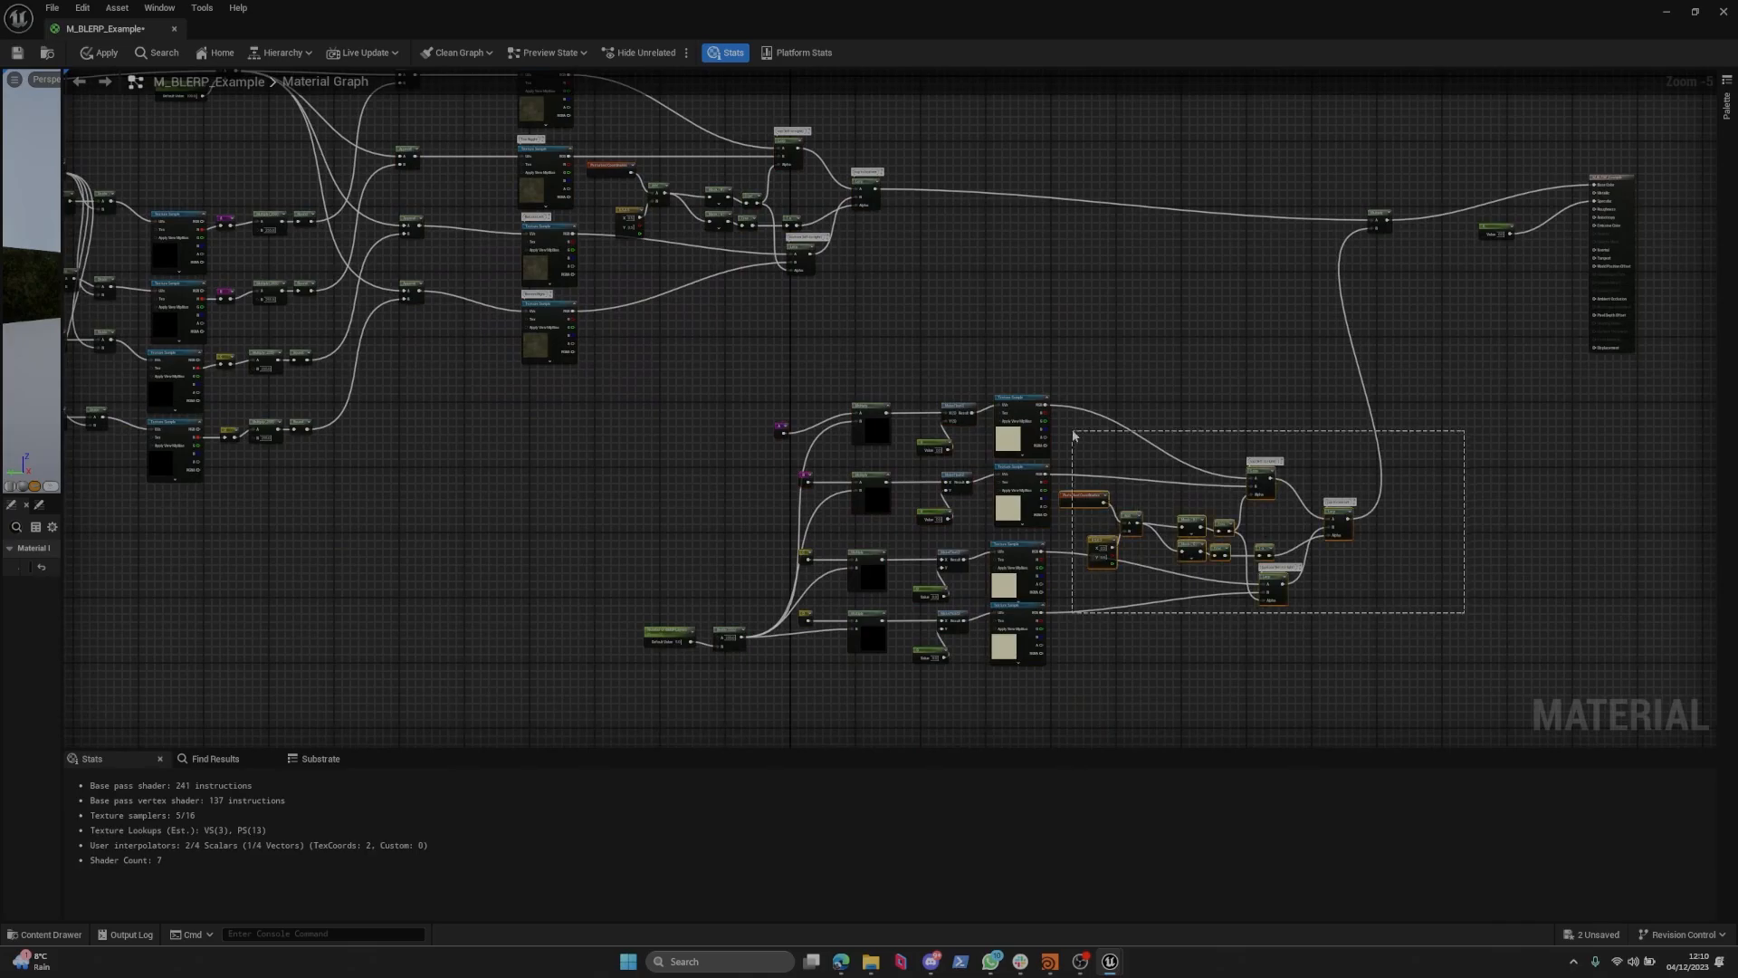
# Move the bilinear blend nodes of both the gradient block and the terrain texture block further from their texture samples.
pyautogui.moveTo(1073, 435); pyautogui.dragTo(1071, 436)
pyautogui.moveTo(1080, 500); pyautogui.dragTo(1128, 496)
pyautogui.moveTo(946, 227); pyautogui.dragTo(1098, 303, button='right')
pyautogui.moveTo(1101, 325); pyautogui.dragTo(791, 187)
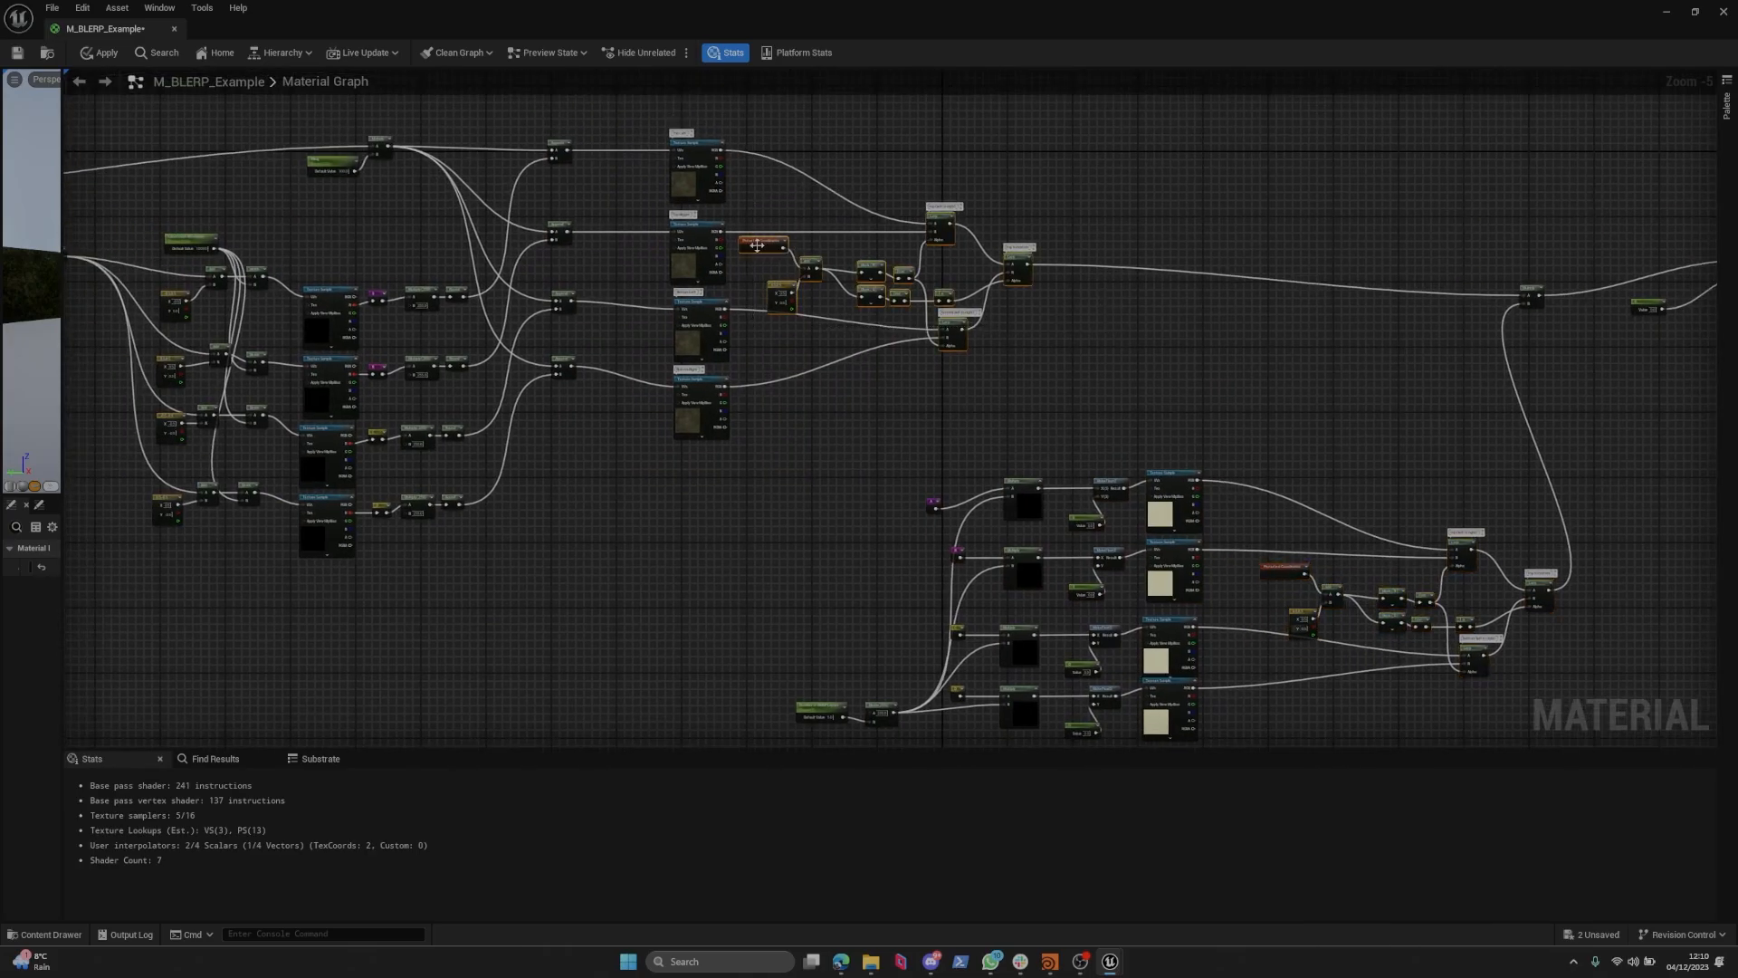
pyautogui.moveTo(757, 246); pyautogui.dragTo(845, 244)
# Check the matching bilinear blend node groups of the two blocks by selecting one group after the other.
pyautogui.moveTo(1374, 362); pyautogui.dragTo(1153, 281, button='right')
pyautogui.moveTo(1106, 365); pyautogui.dragTo(1346, 594)
pyautogui.moveTo(1014, 402); pyautogui.dragTo(1011, 400)
pyautogui.moveTo(985, 311); pyautogui.dragTo(1099, 416, button='right')
pyautogui.moveTo(1098, 416); pyautogui.dragTo(716, 134)
pyautogui.scroll(-2, 1067, 353)
pyautogui.click(1086, 353)
# Widen the material preview and details area and fit the whole node network into the graph view.
pyautogui.moveTo(1114, 350); pyautogui.dragTo(1160, 309, button='right')
pyautogui.moveTo(264, 279); pyautogui.dragTo(330, 307, button='right')
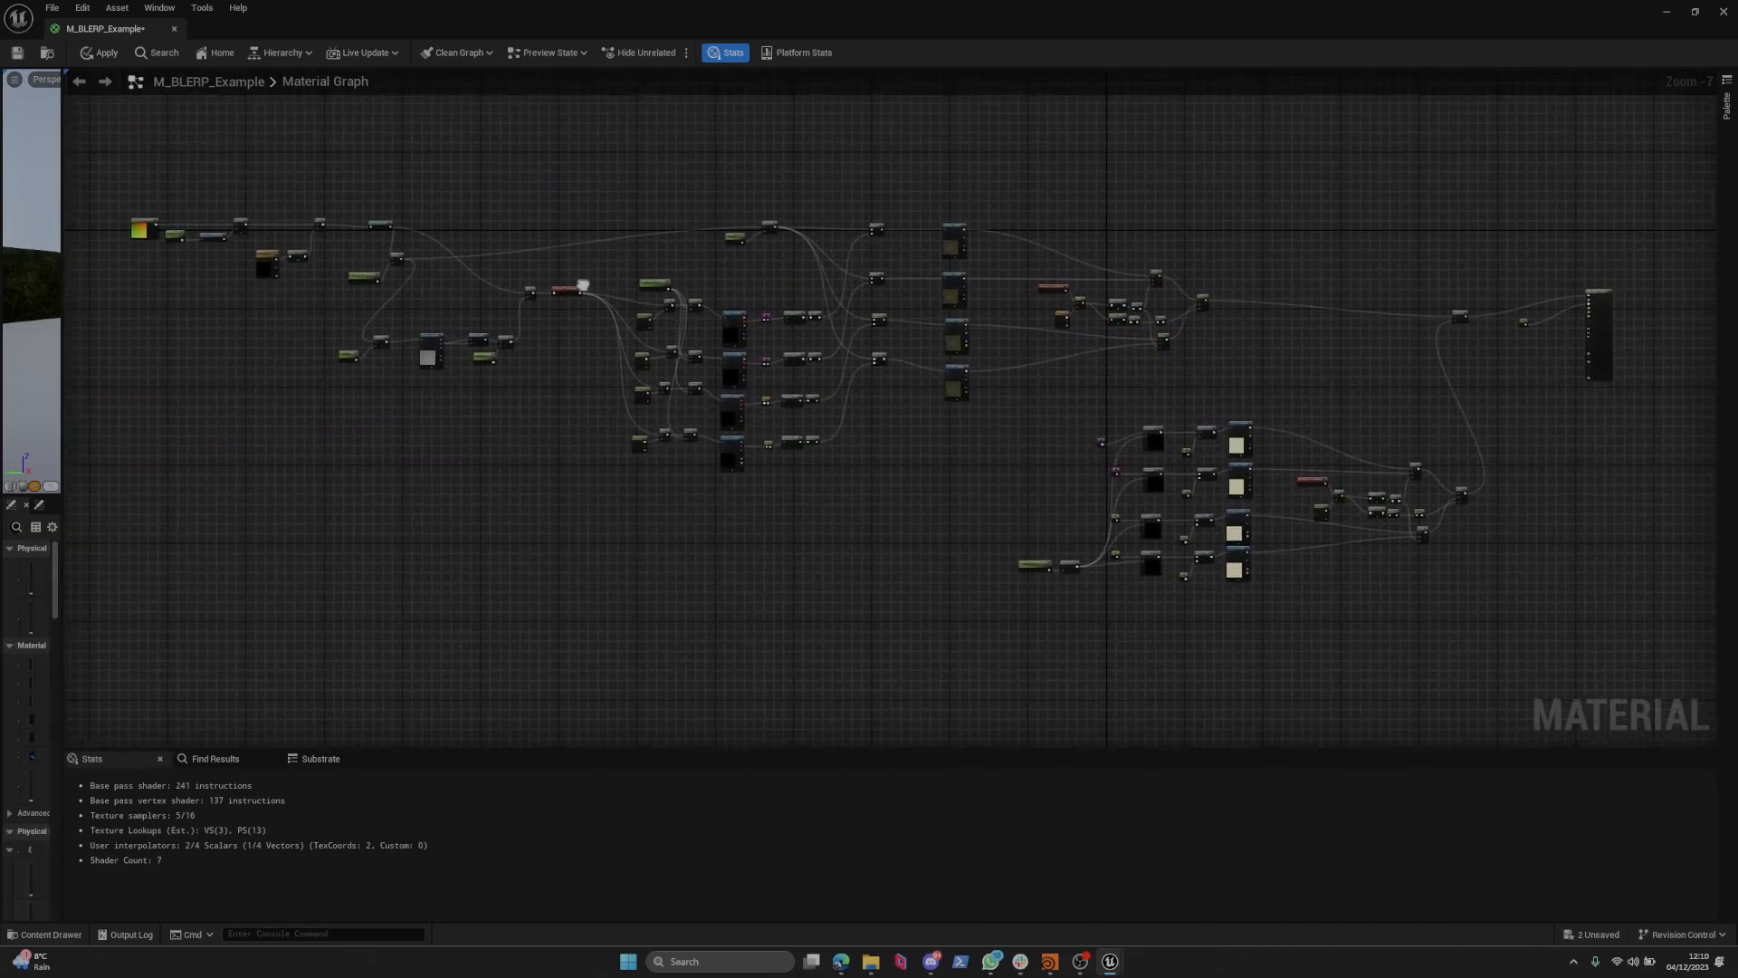
pyautogui.moveTo(61, 267); pyautogui.dragTo(218, 272)
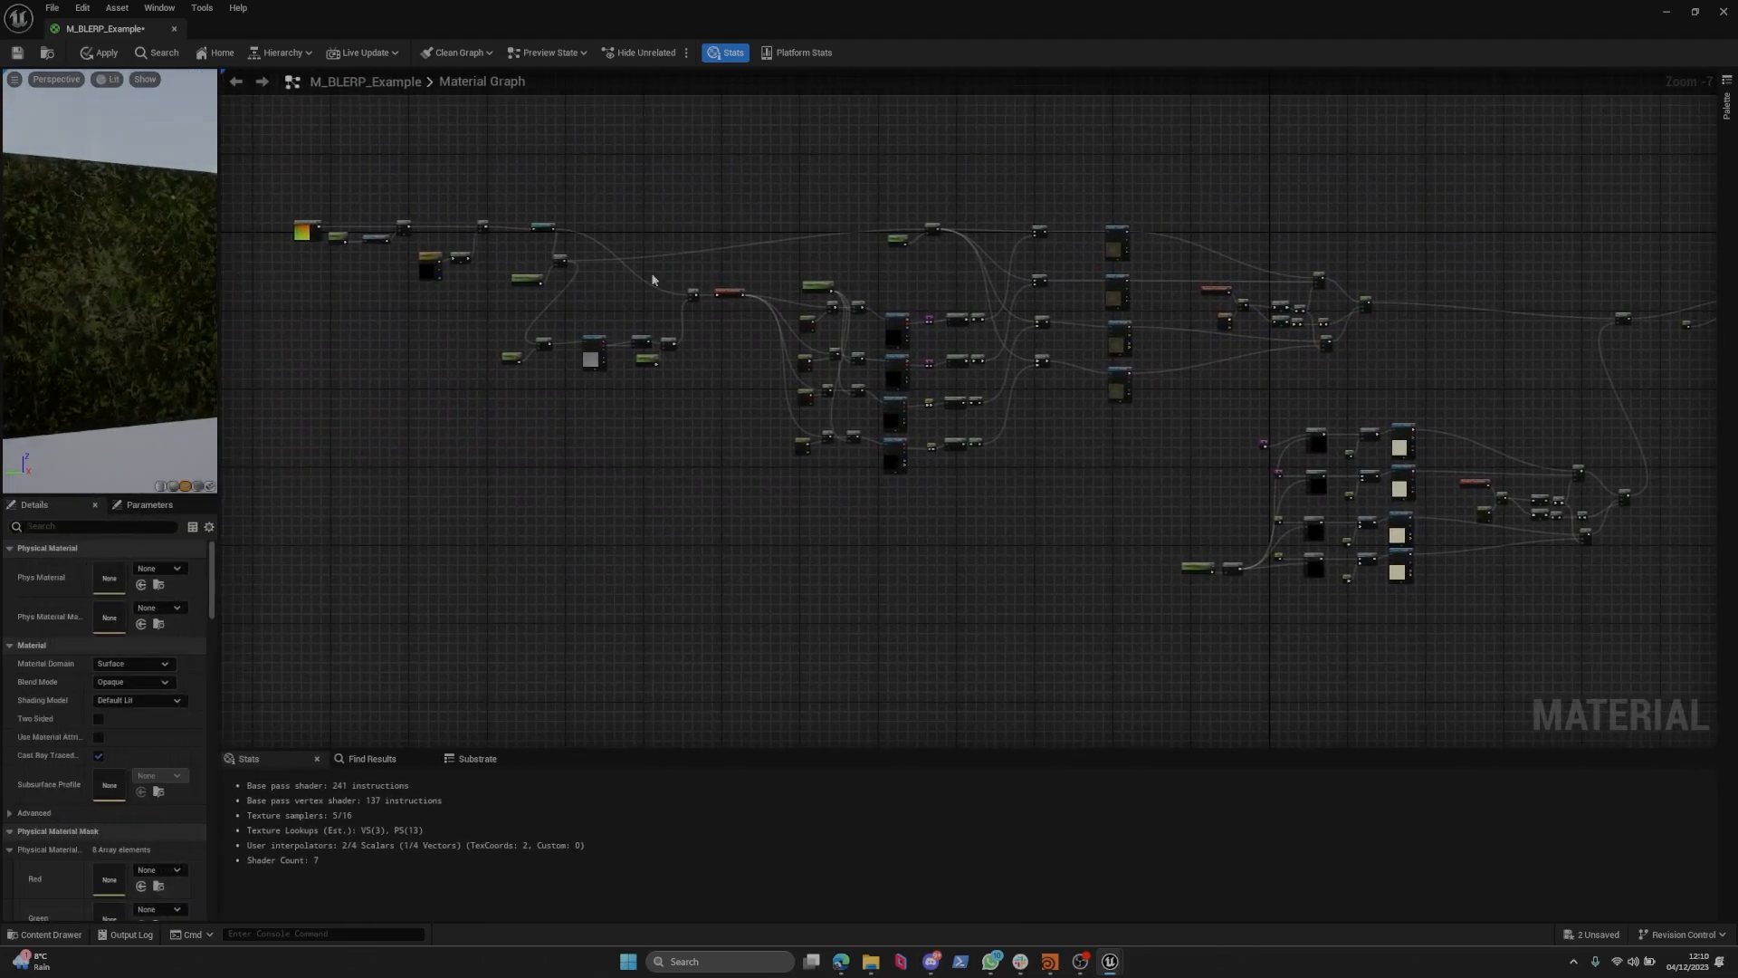
pyautogui.scroll(-2, 921, 308)
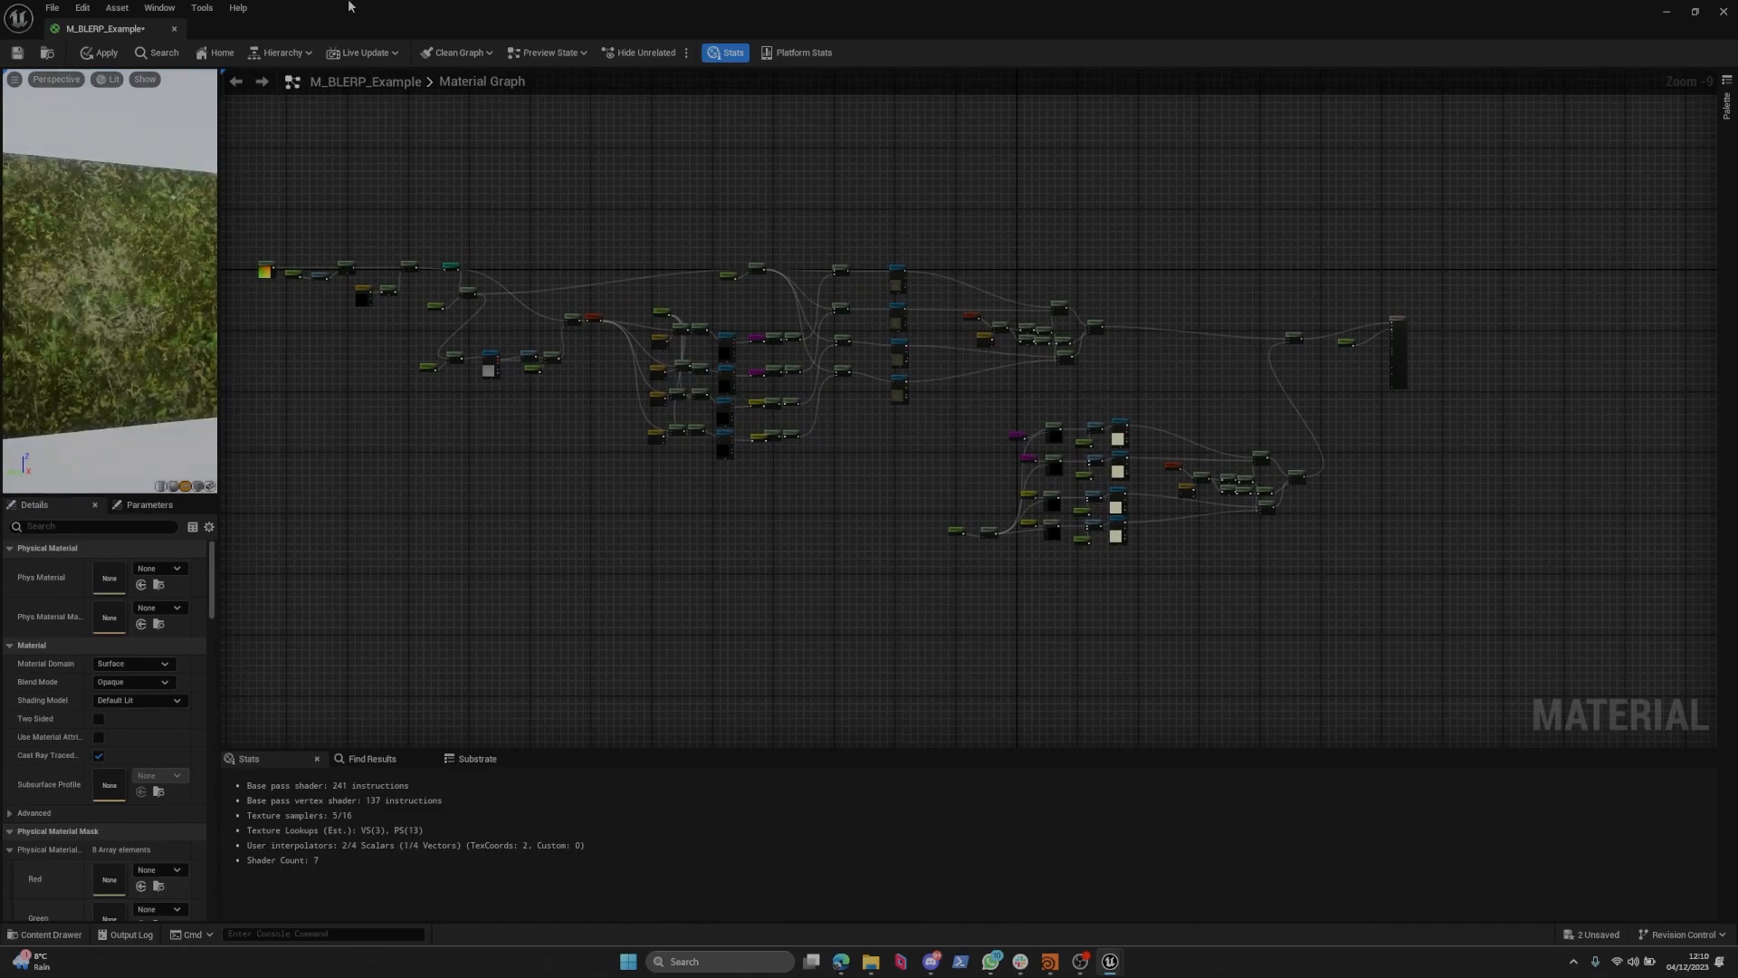
# Restore the editor to a smaller window, then apply and save M_BLERP_Example and close it.
pyautogui.moveTo(351, 9); pyautogui.dragTo(1190, 170)
pyautogui.click(987, 207)
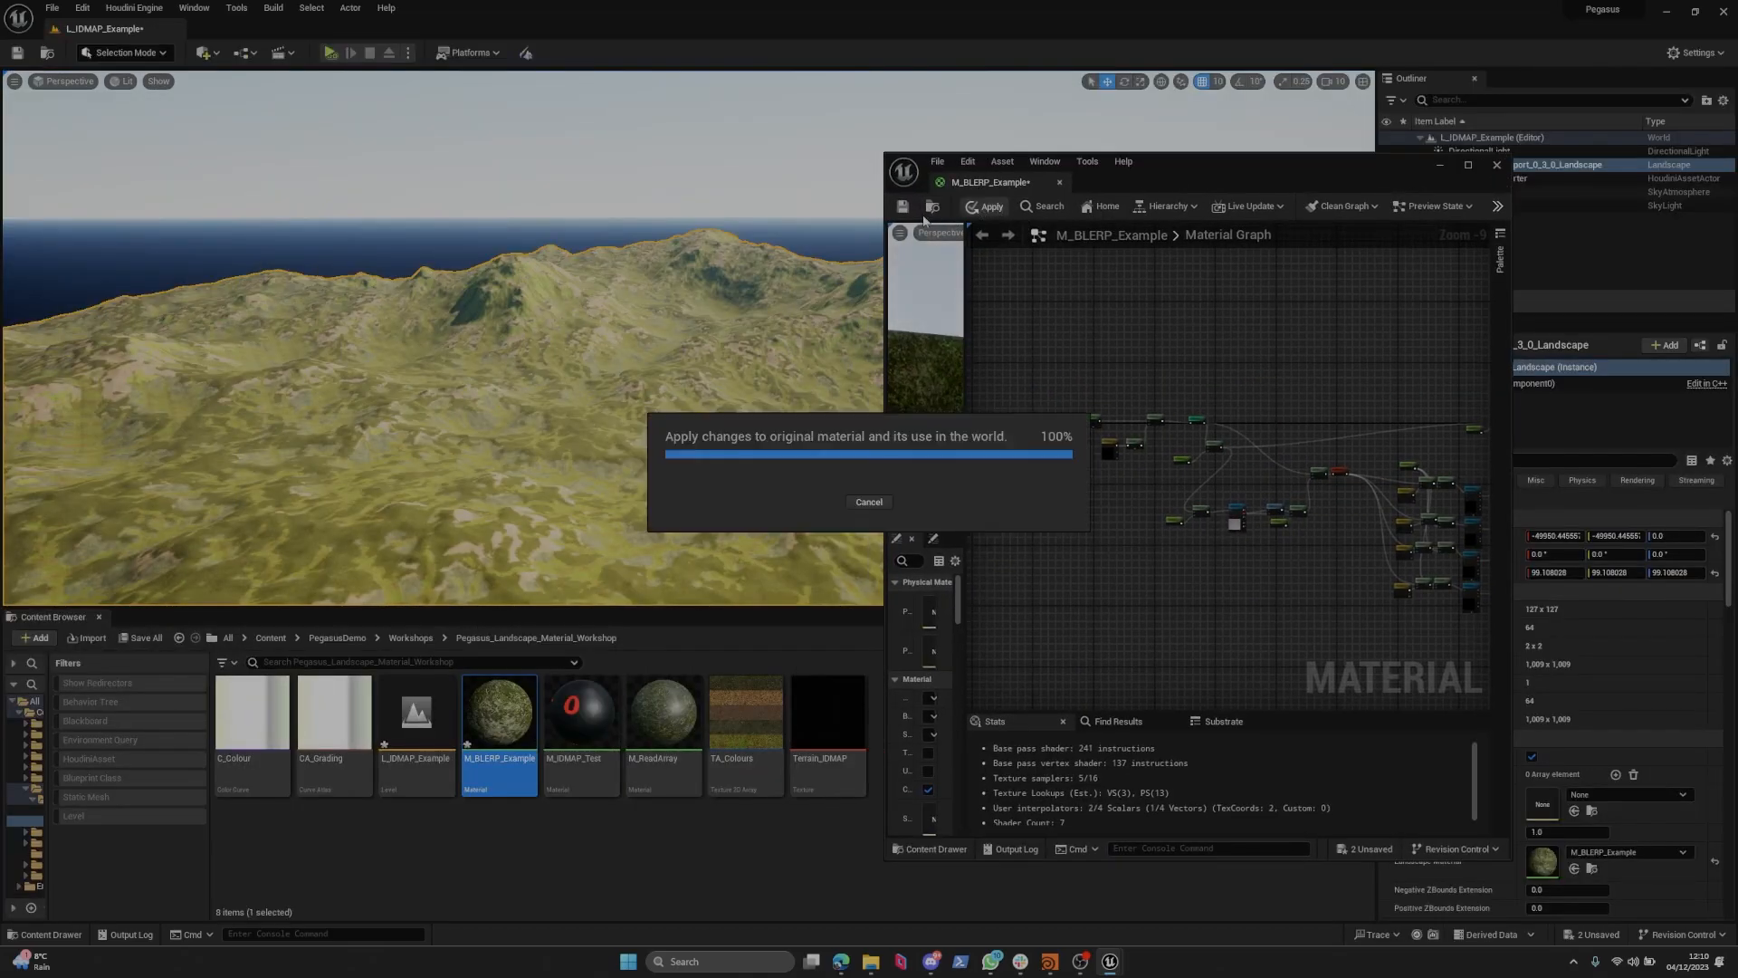
pyautogui.click(903, 207)
pyautogui.click(1061, 182)
# Inspect the graded colours and blending on the landscape from close up and from a distance.
pyautogui.press('w')
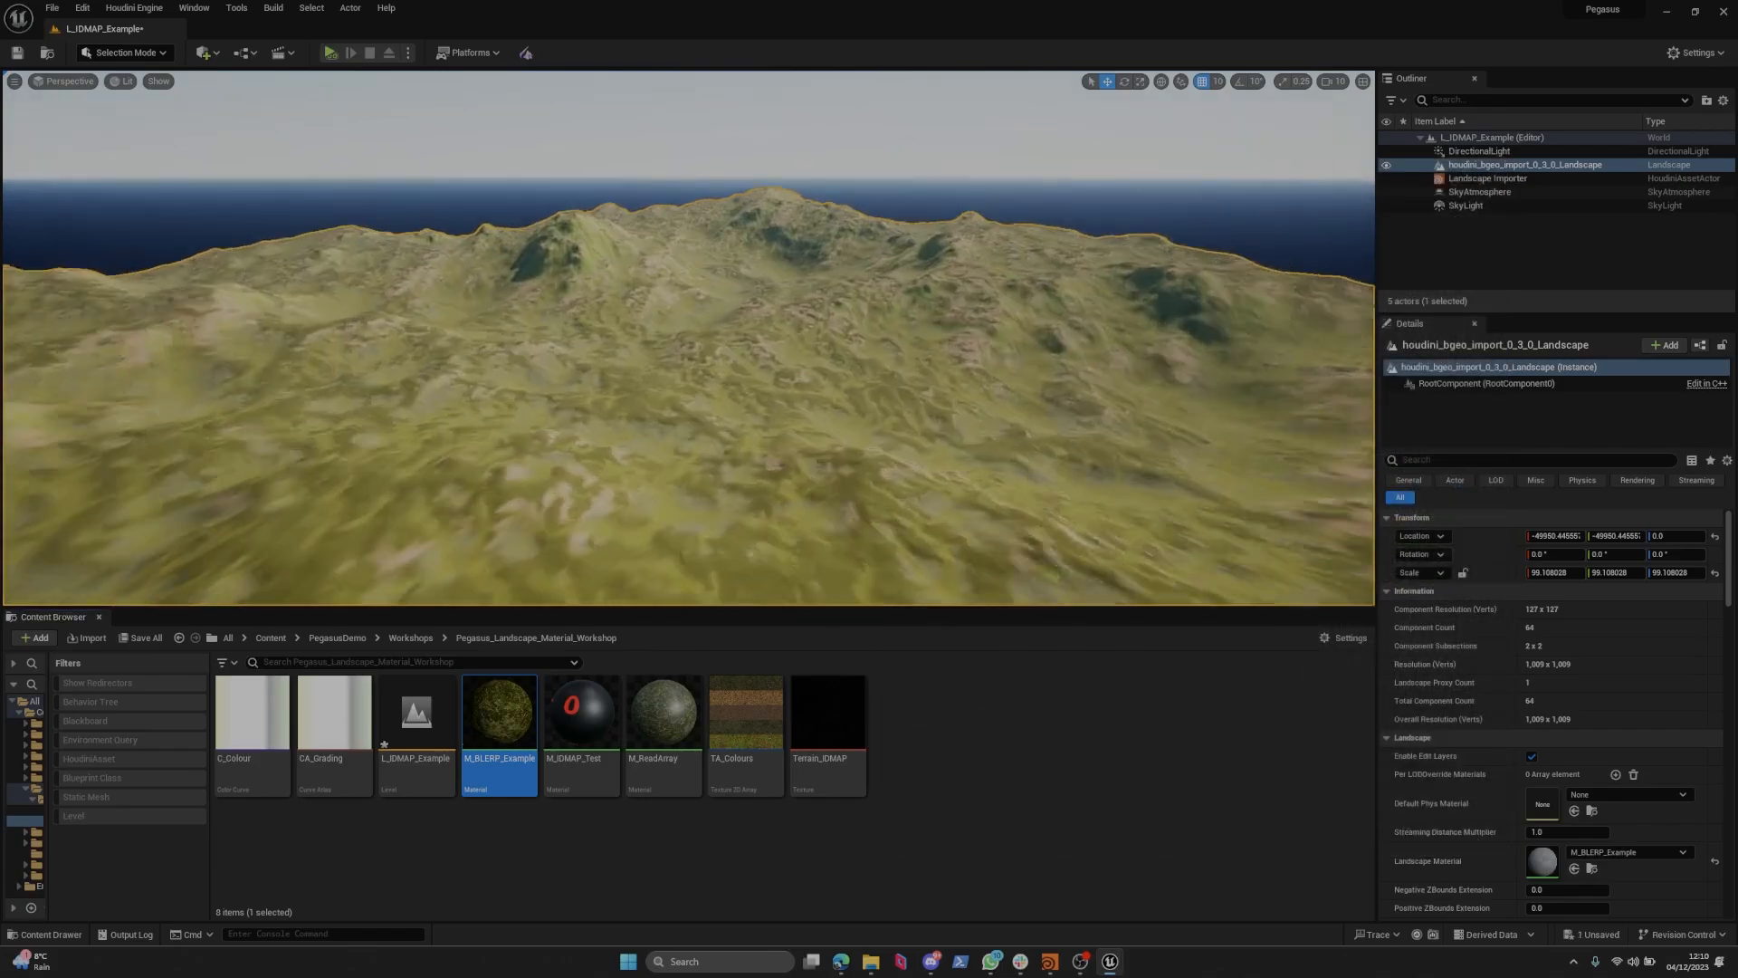
pyautogui.press('s')
pyautogui.scroll(-2, 973, 258)
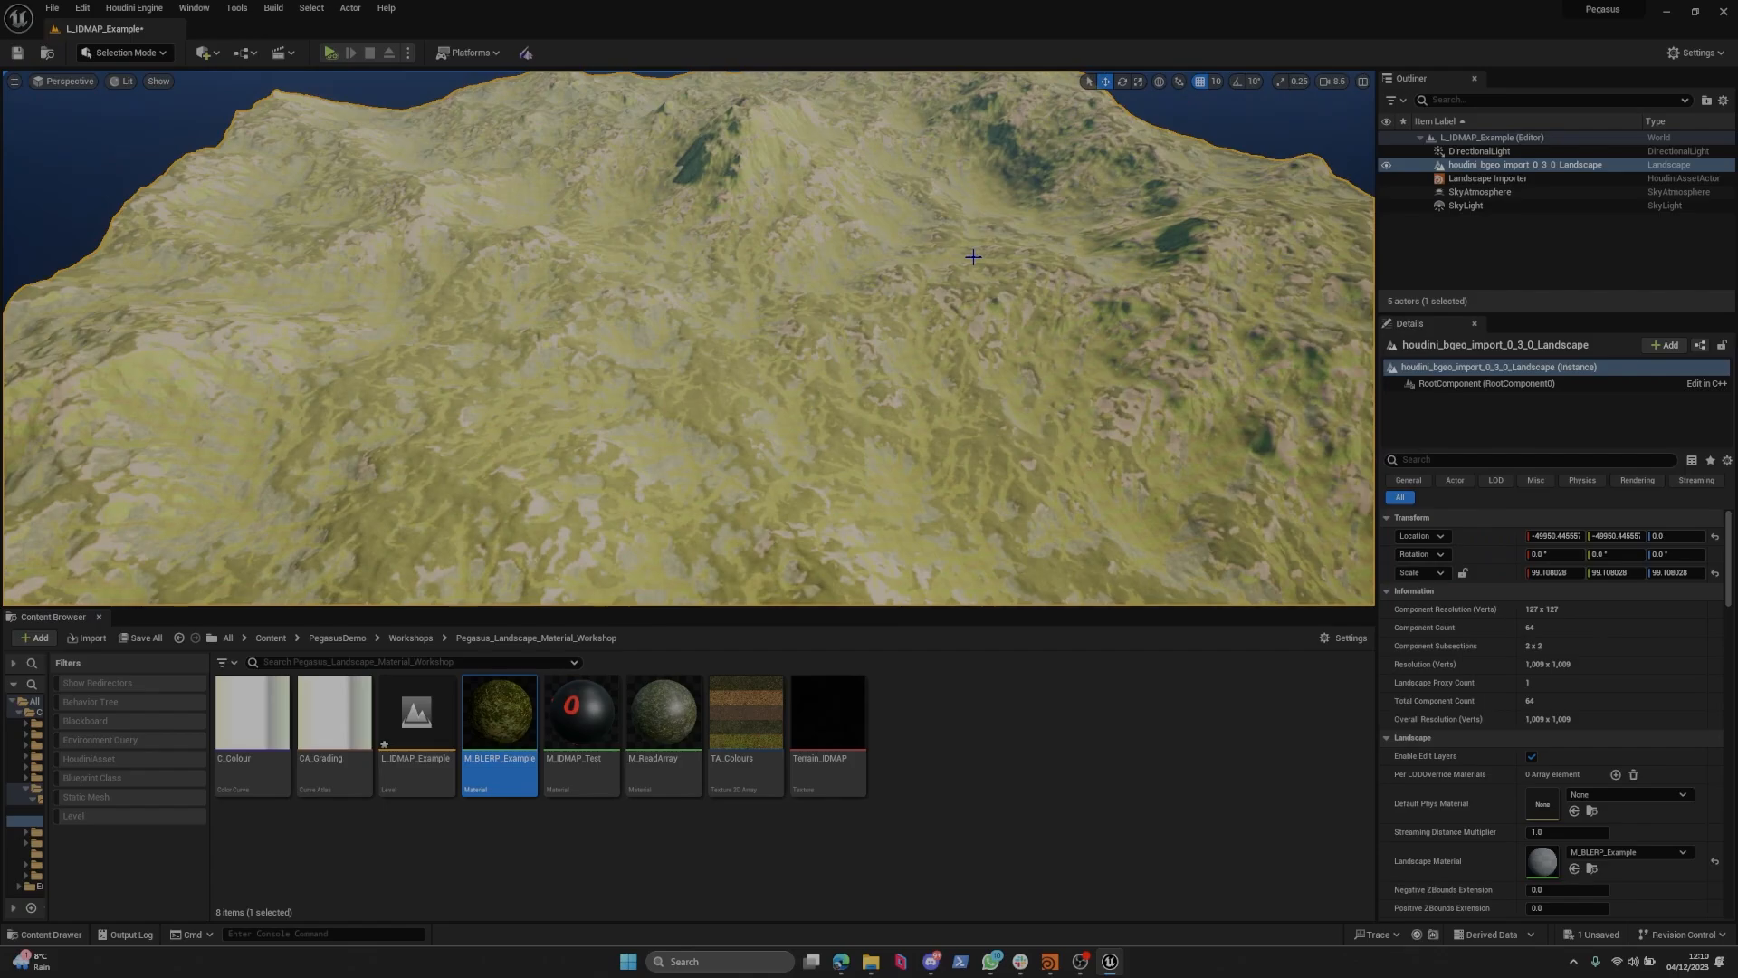
pyautogui.press('w')
pyautogui.scroll(-2, 935, 270)
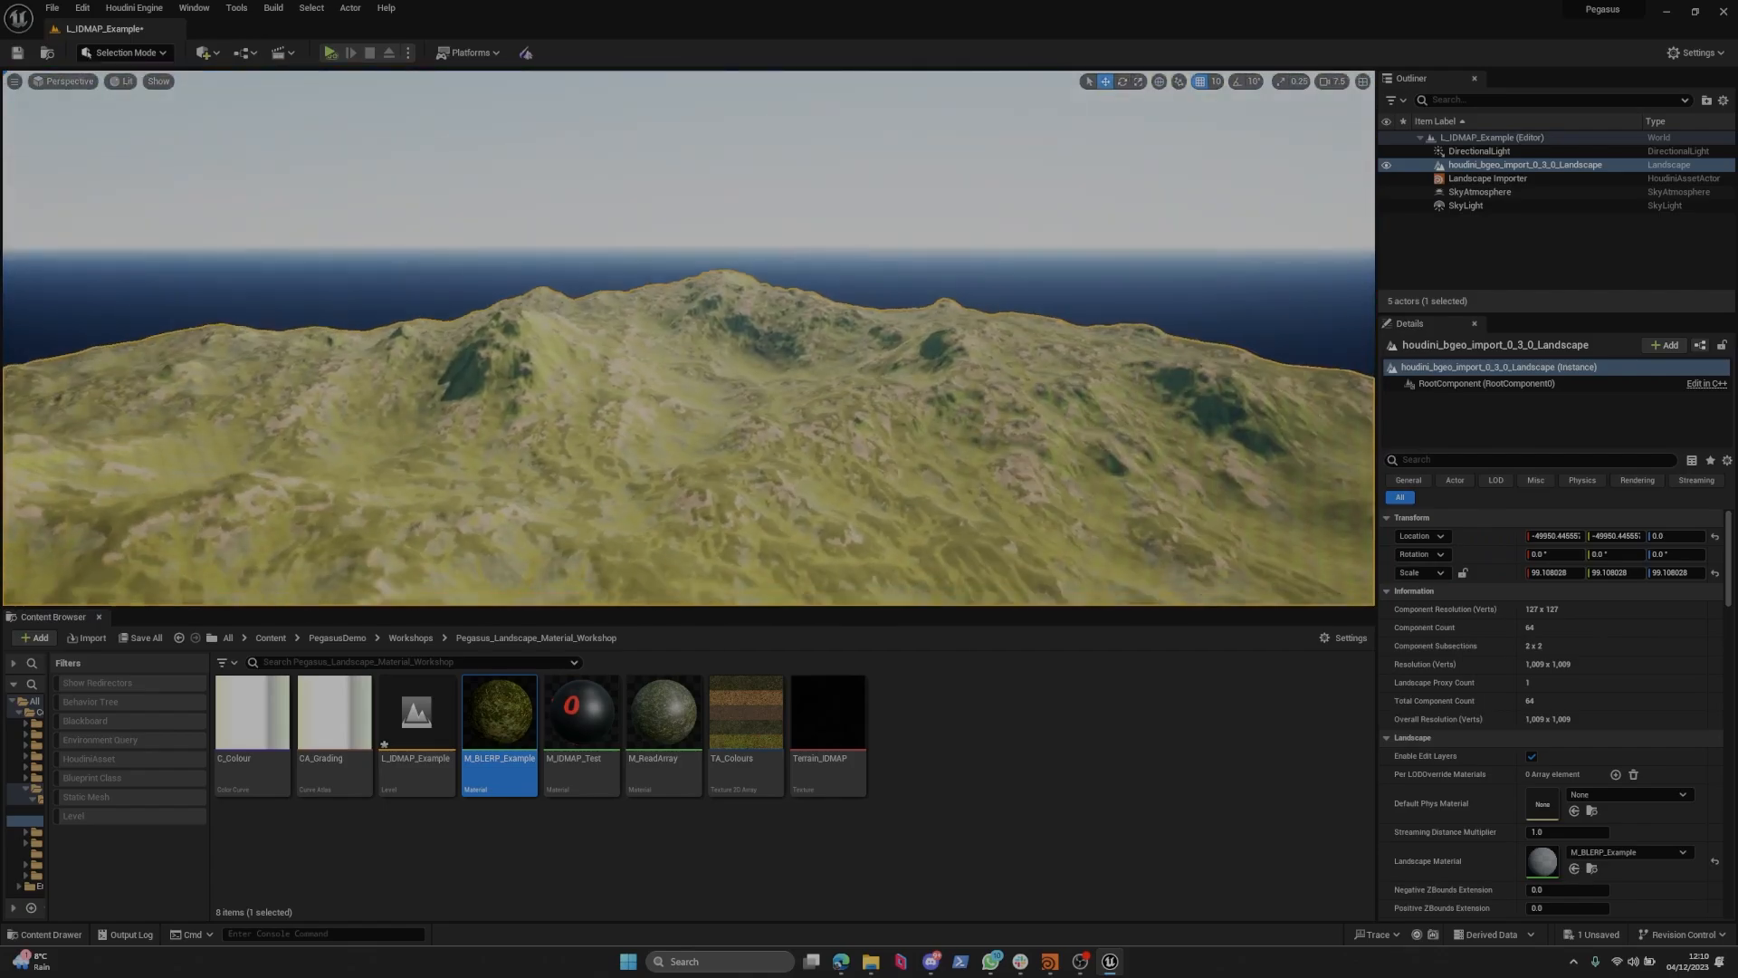